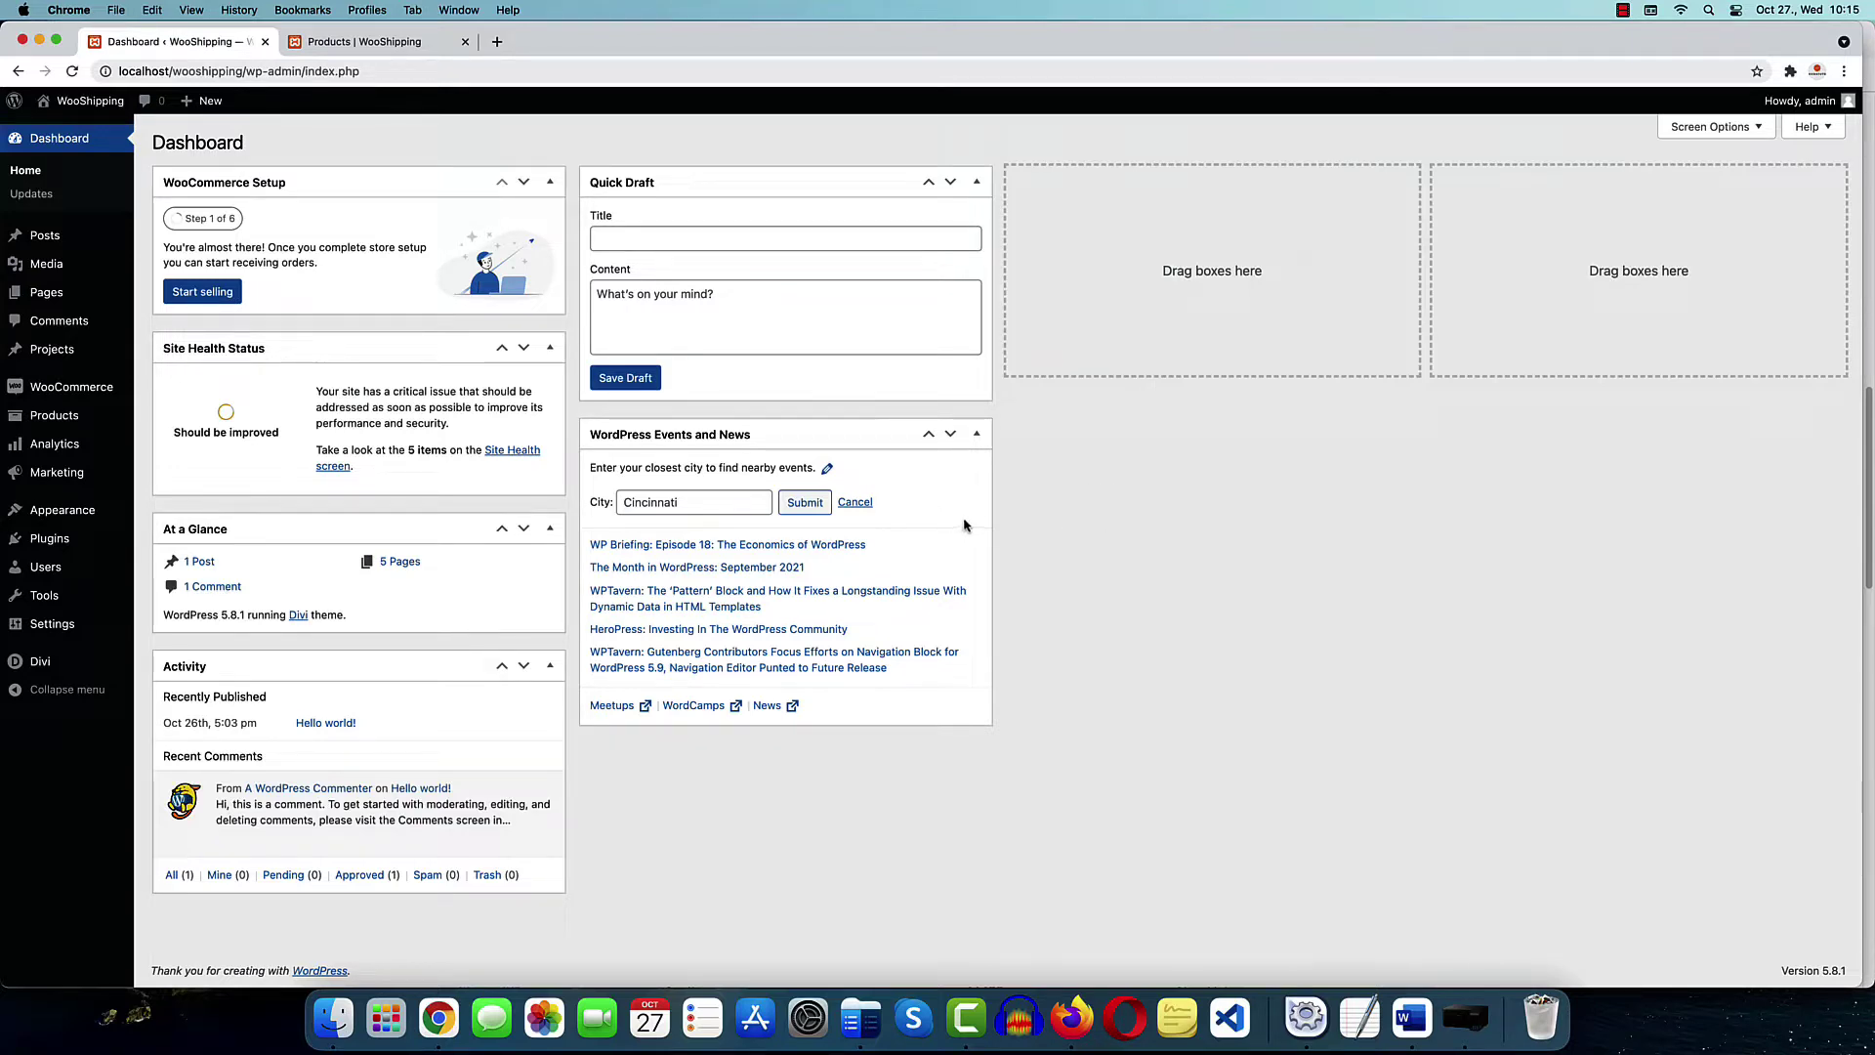
# Open the WooCommerce general settings and examine the choices for shipping locations and default customer location
pyautogui.moveTo(56, 390)
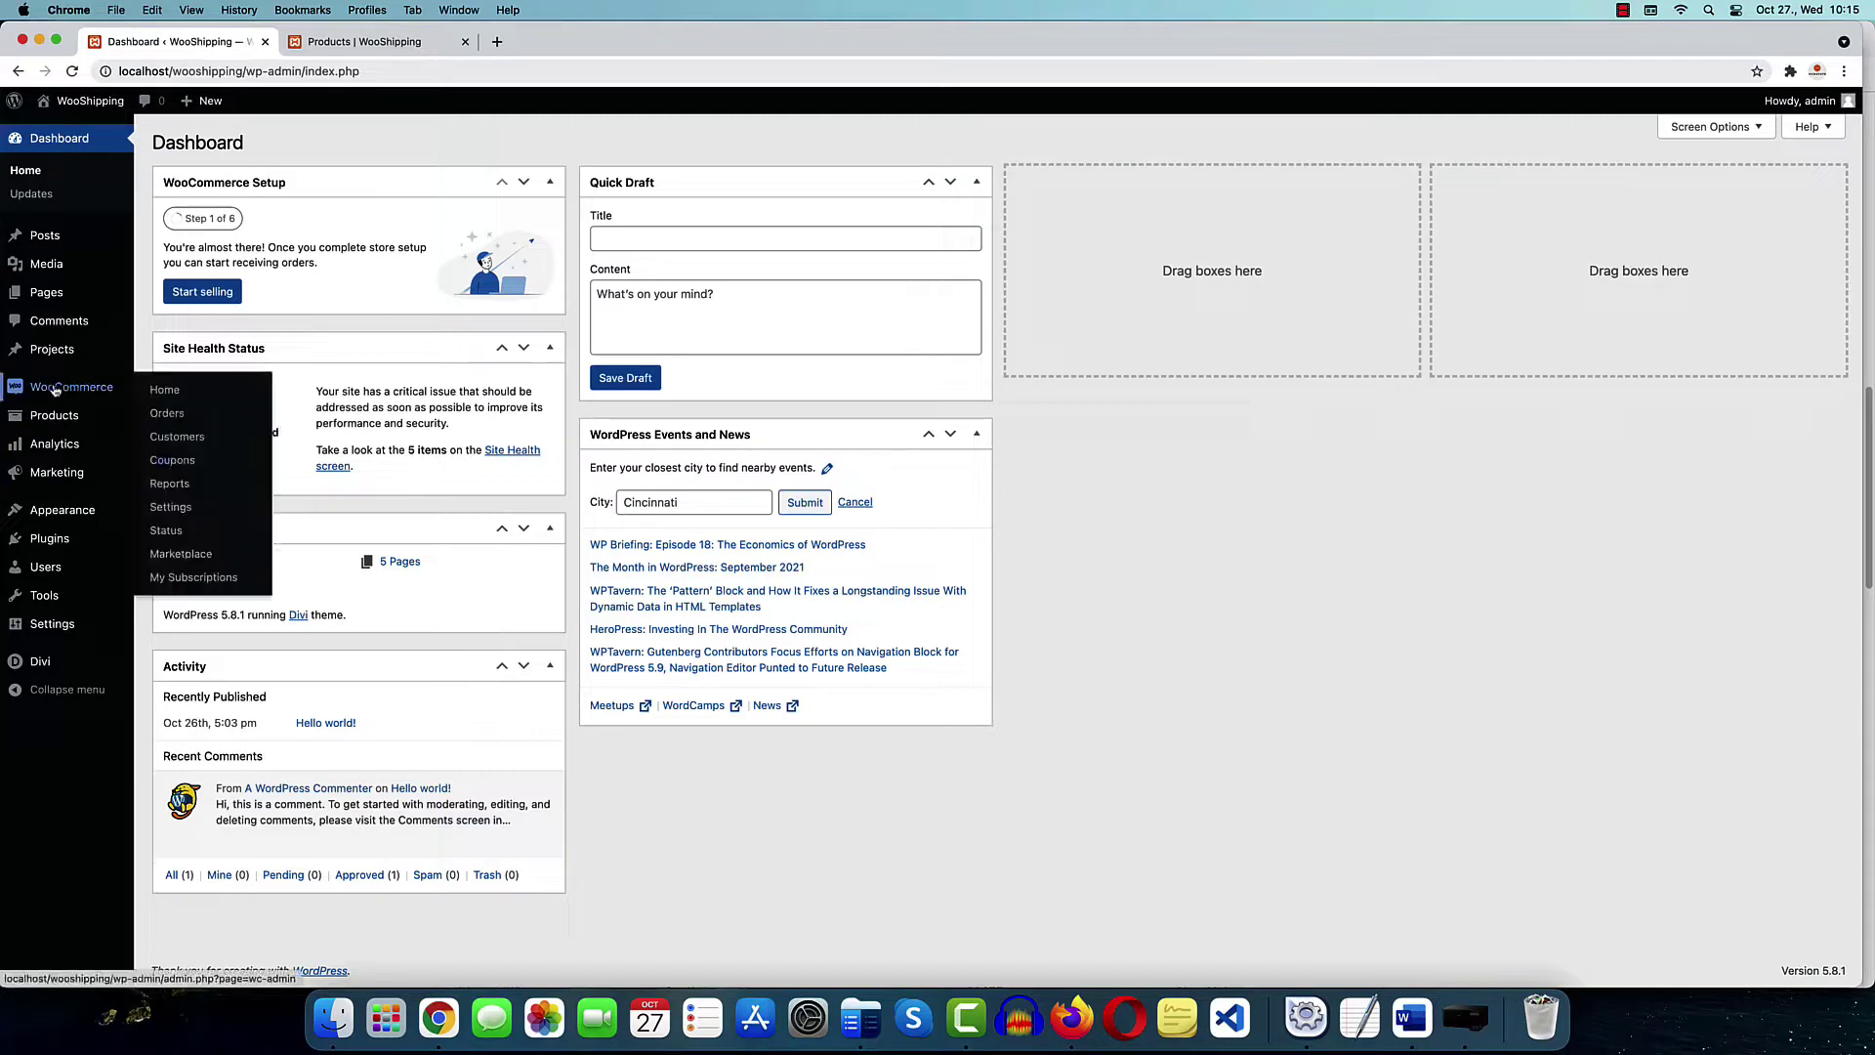
pyautogui.click(184, 510)
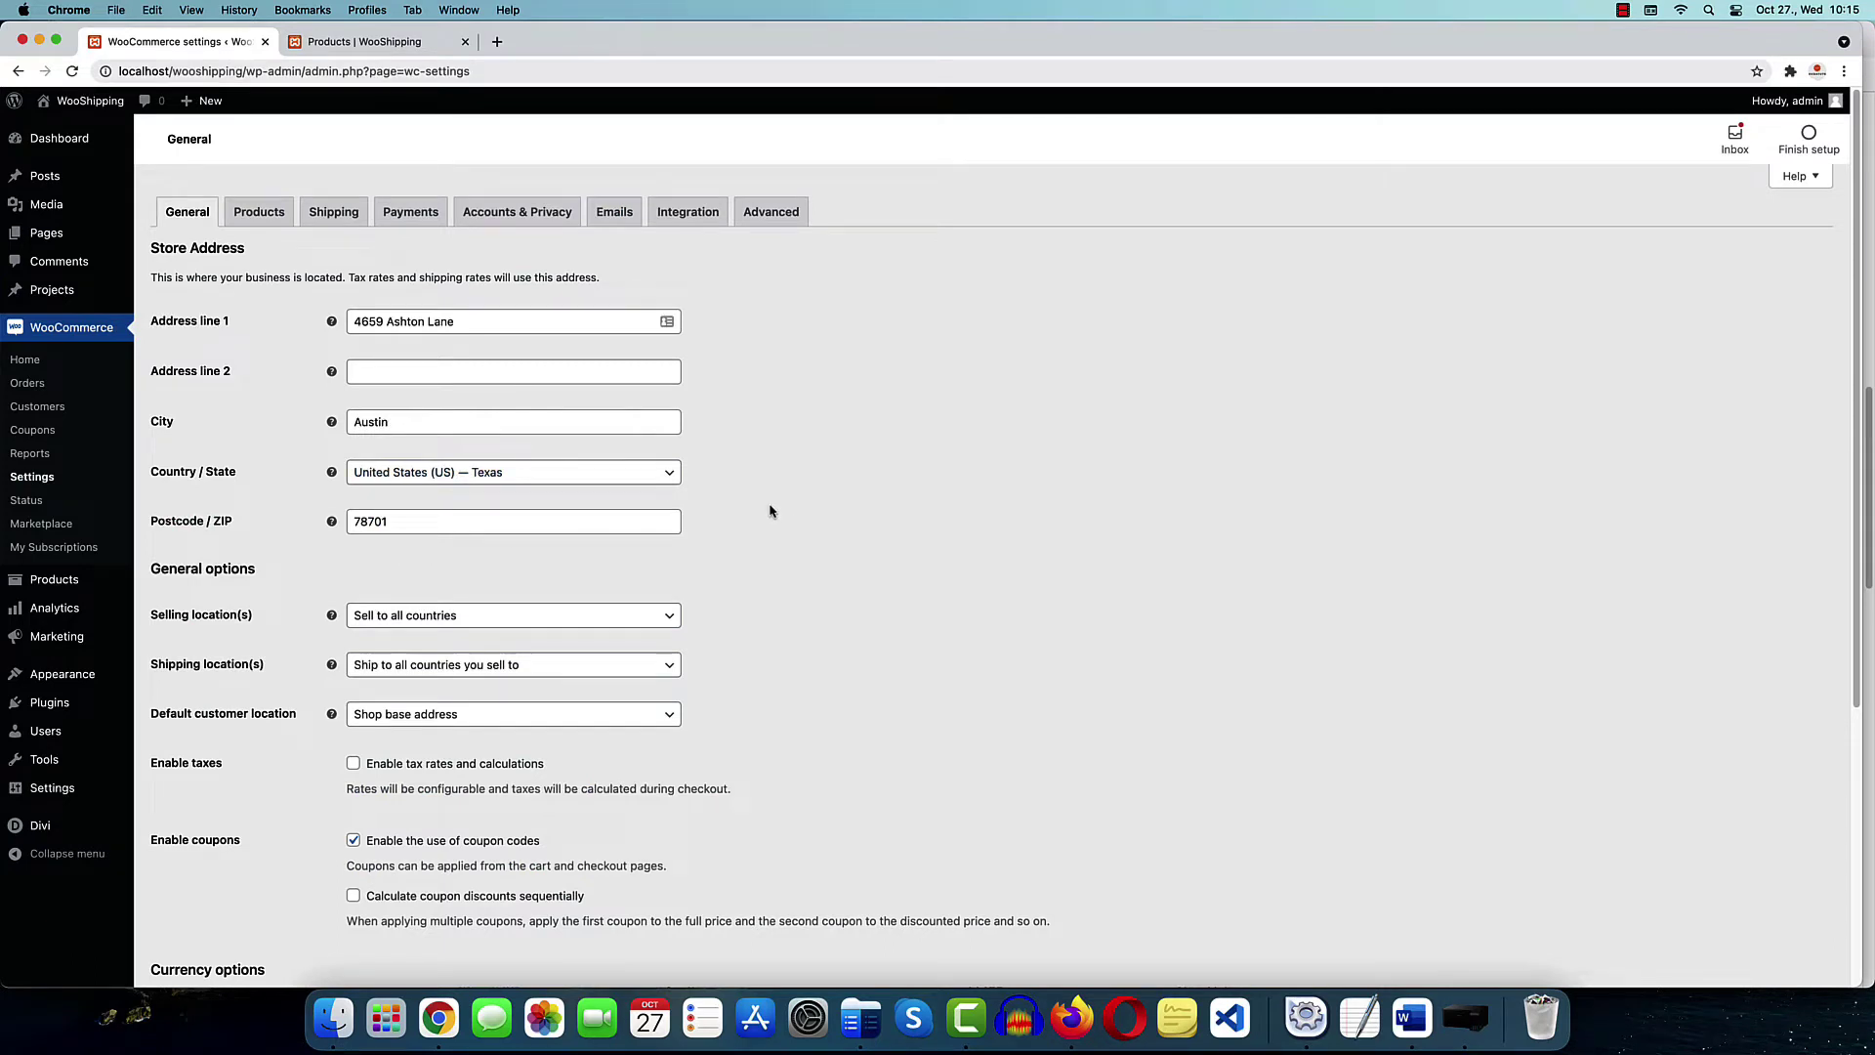
pyautogui.scroll(-1, 244, 556)
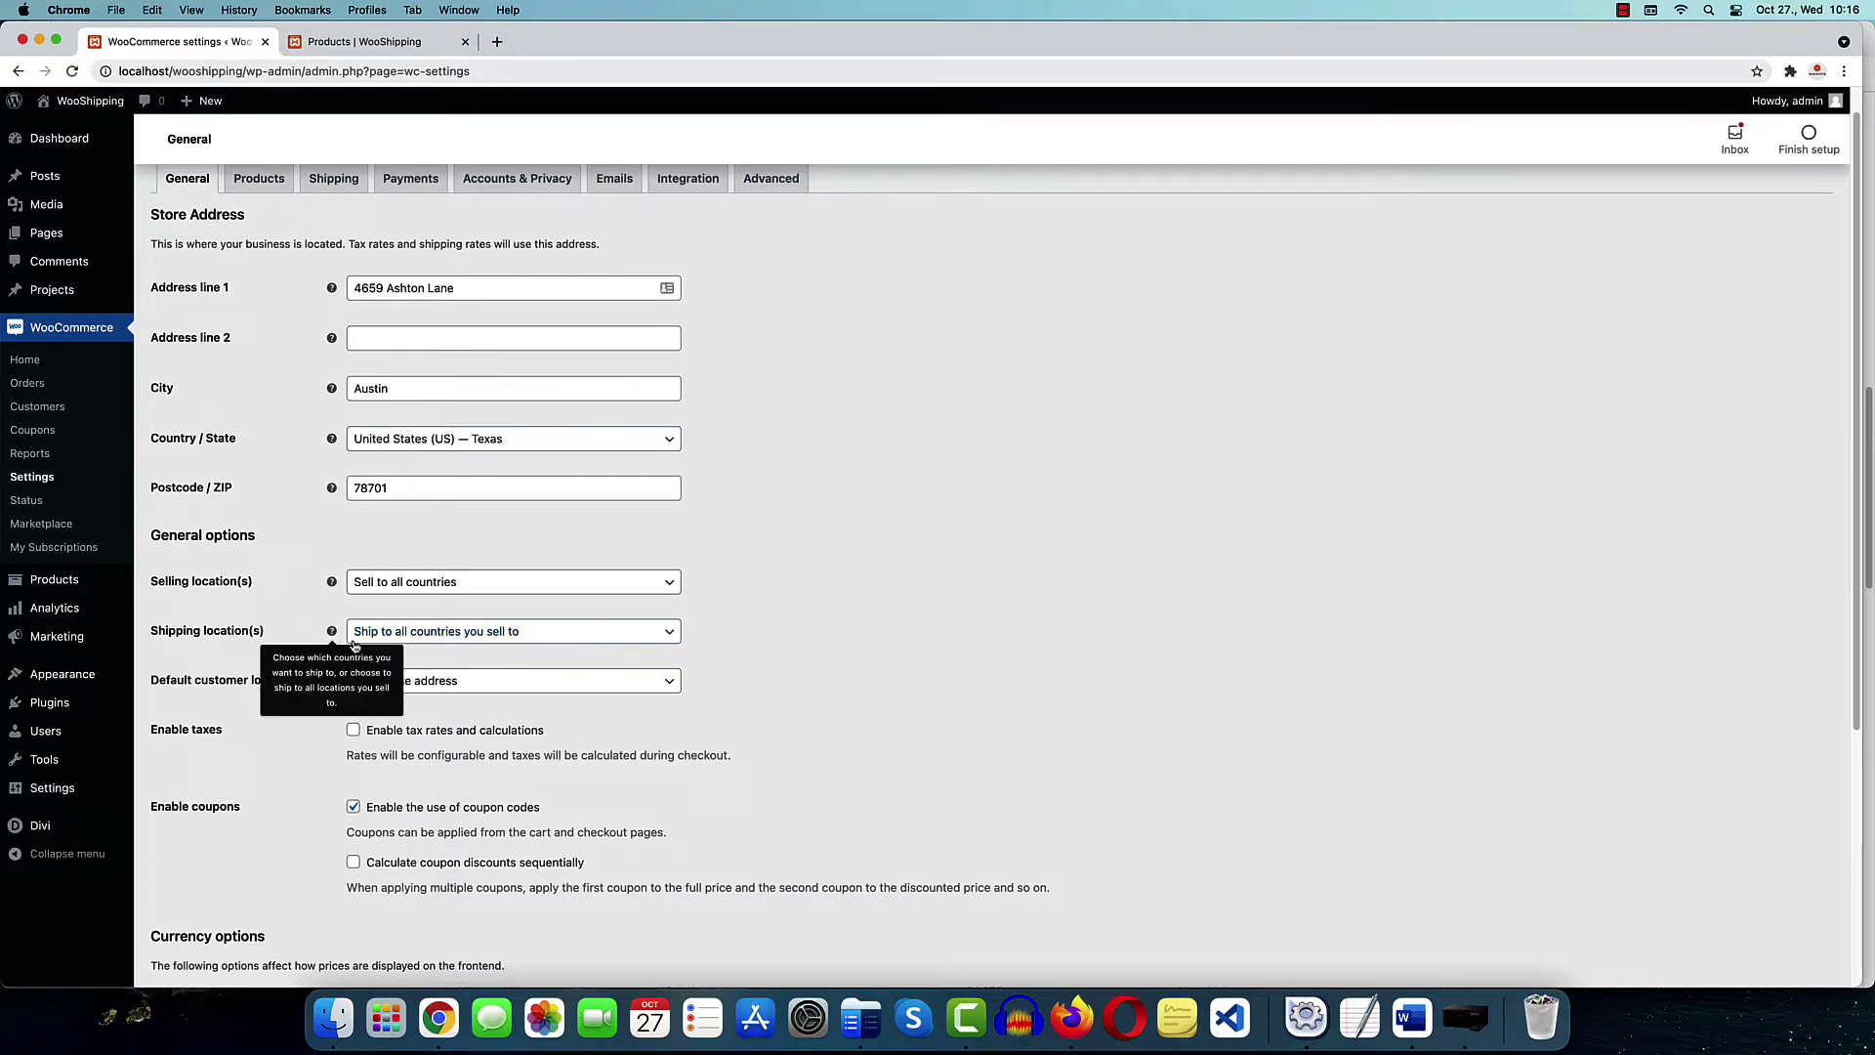
pyautogui.click(660, 633)
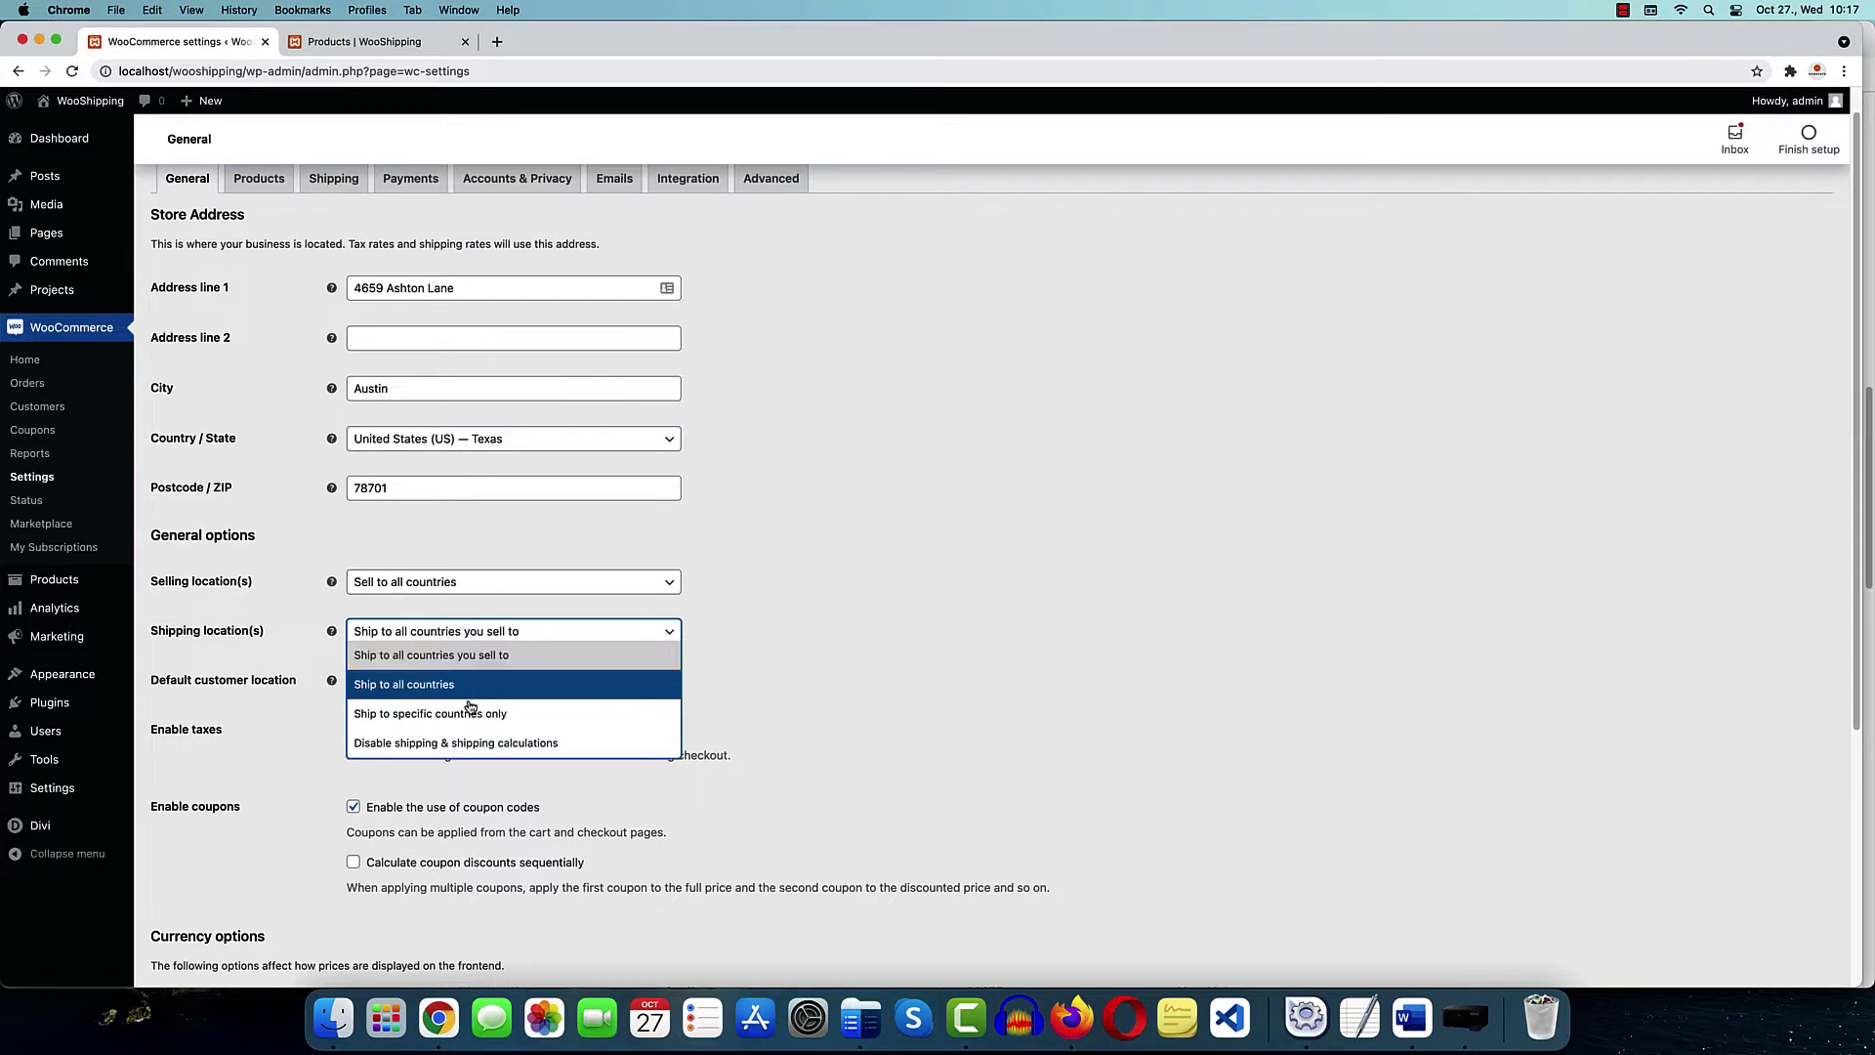
pyautogui.click(752, 616)
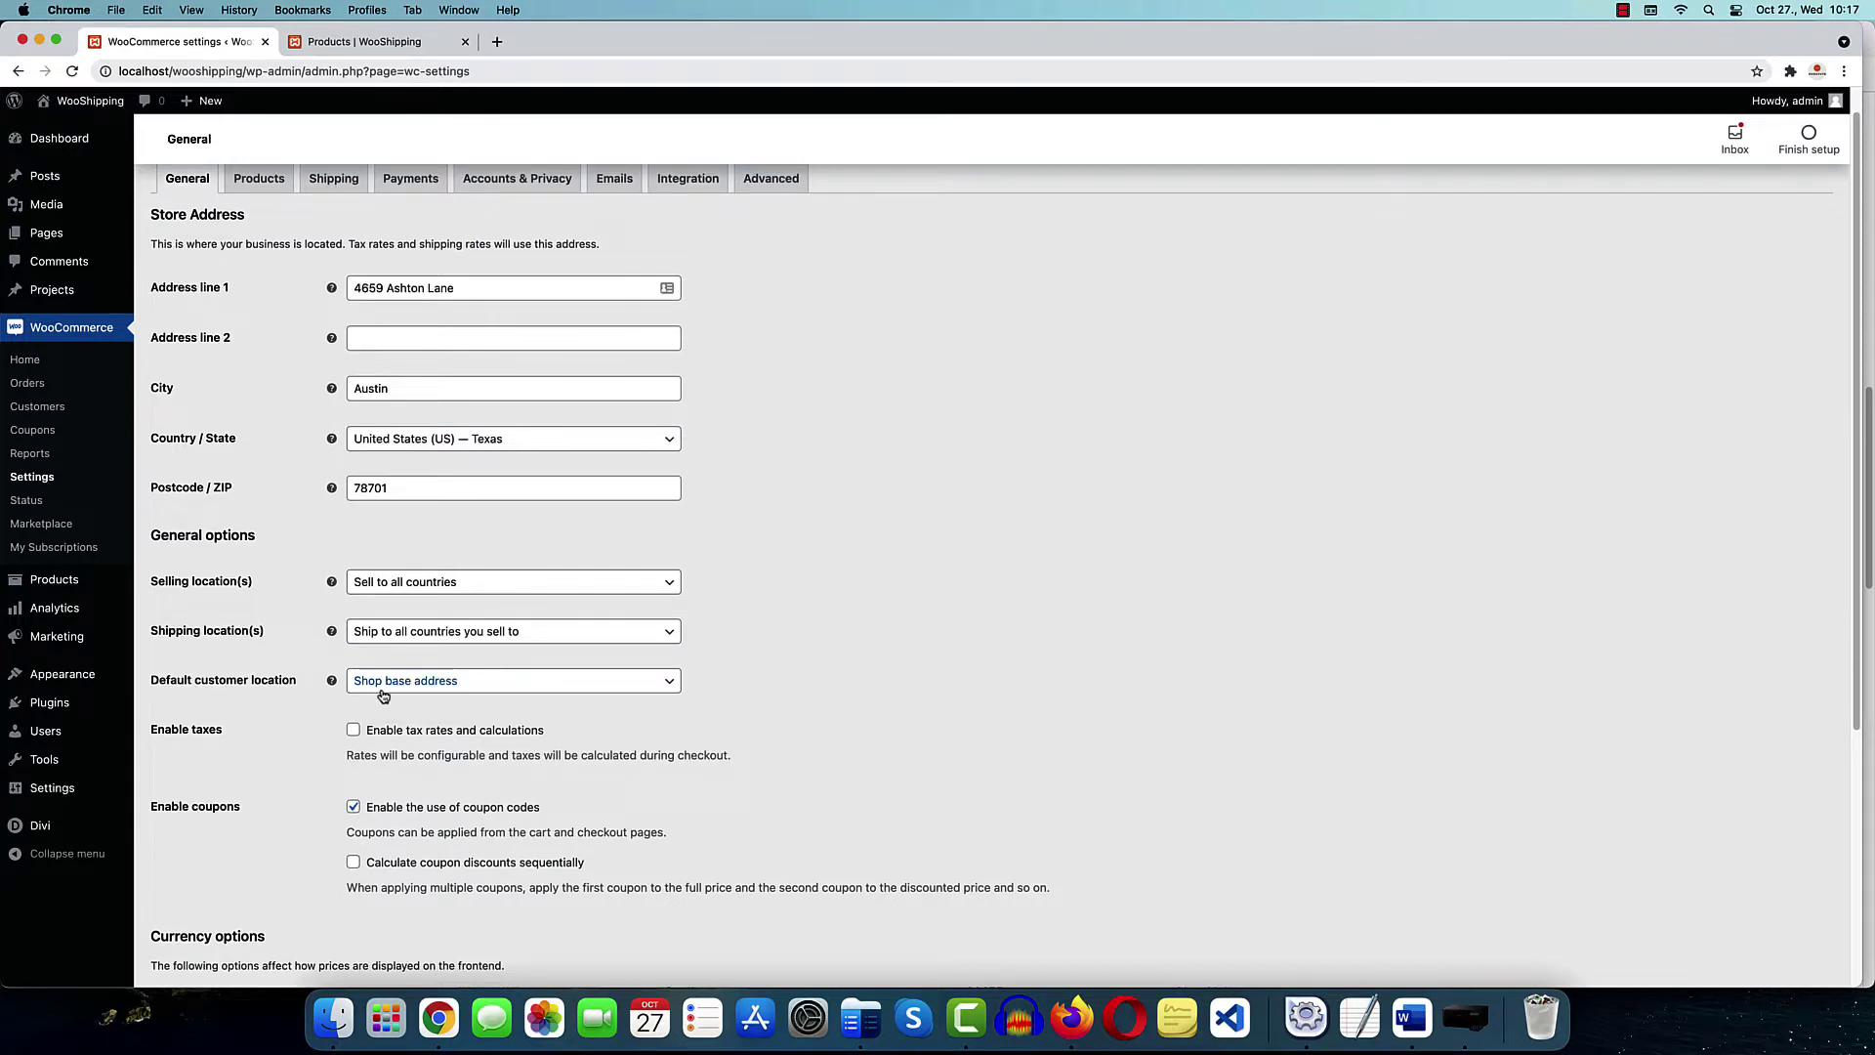
pyautogui.click(481, 689)
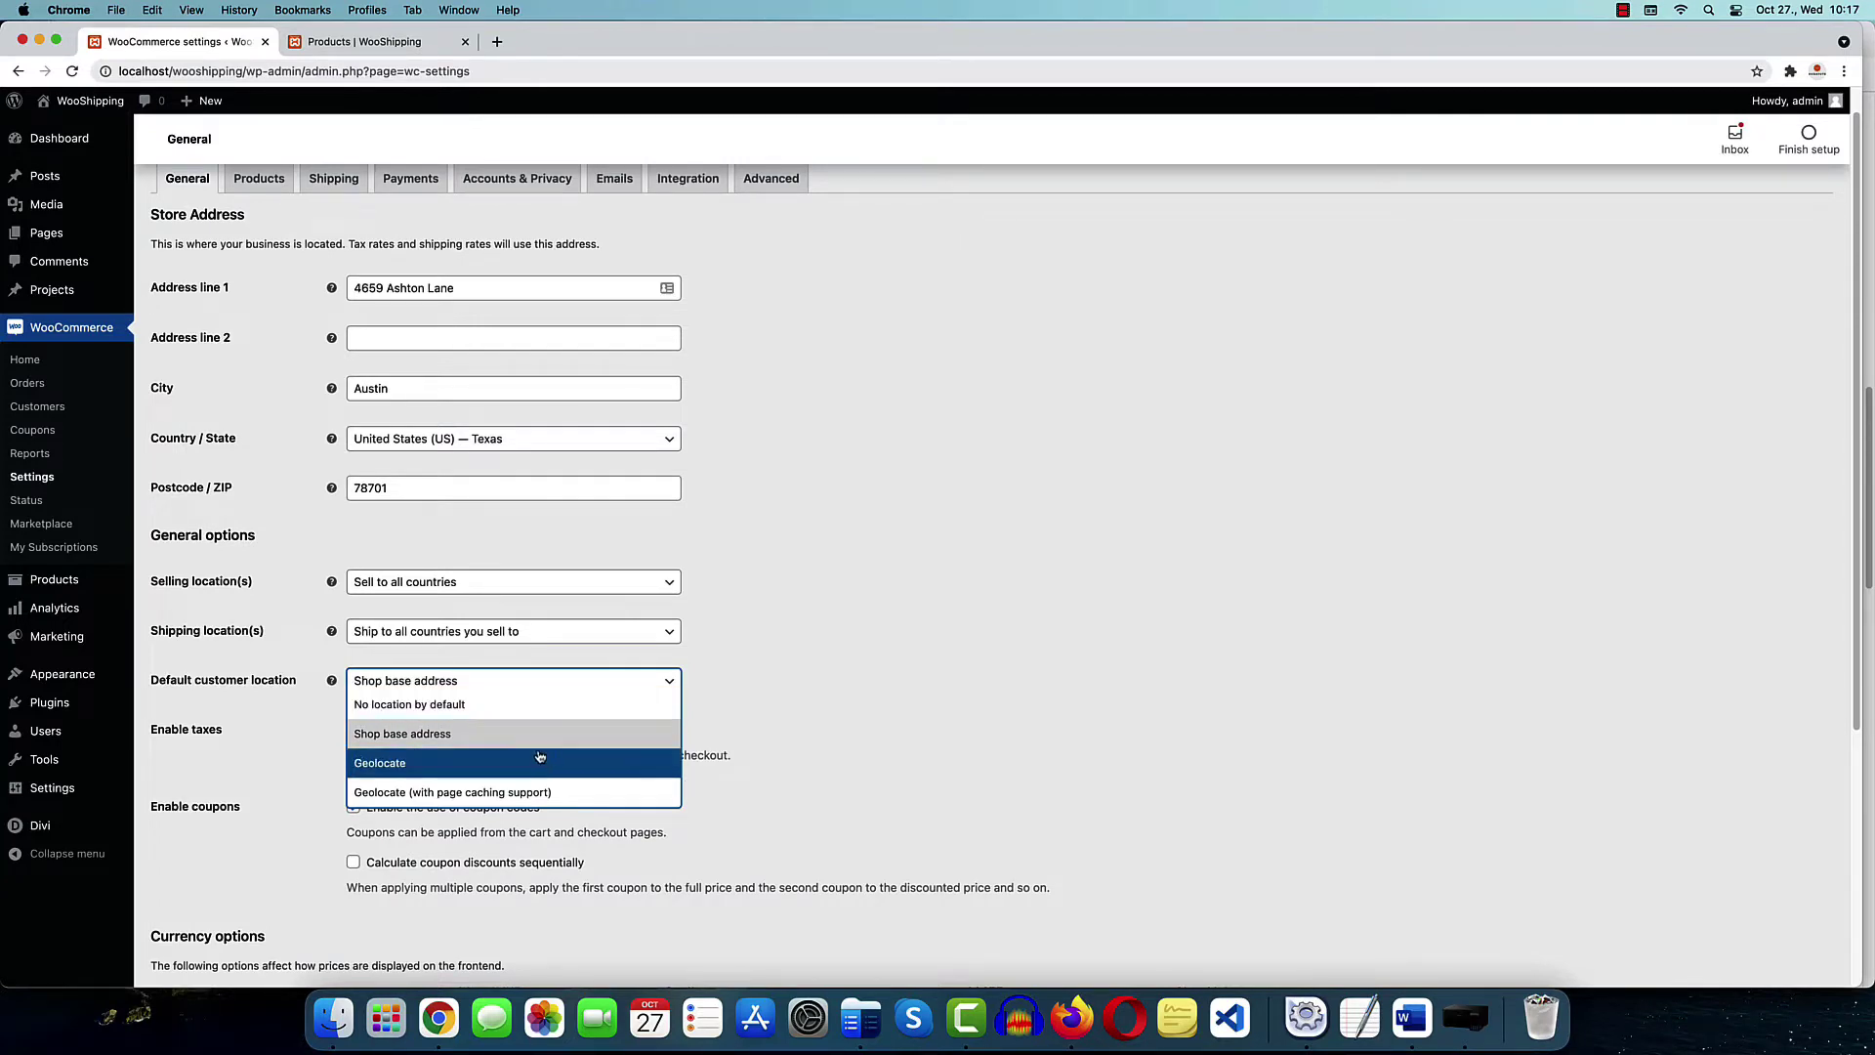
pyautogui.click(723, 681)
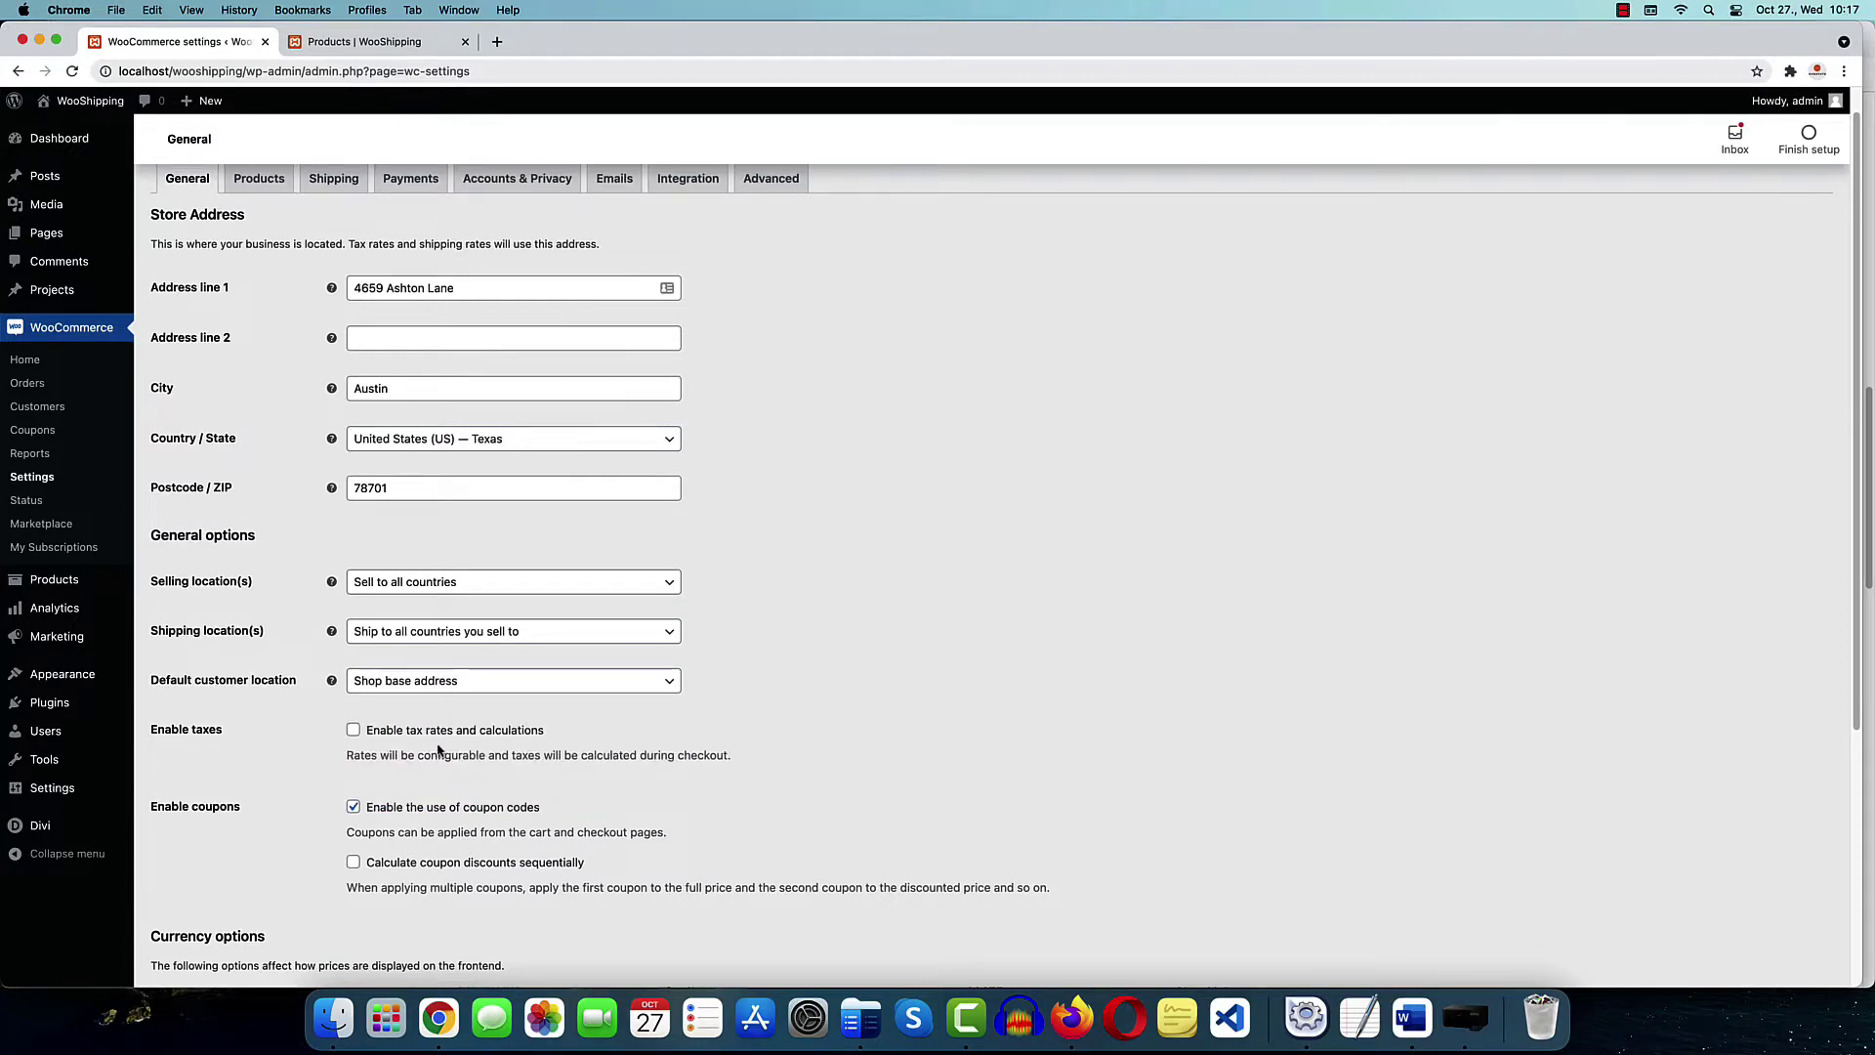
# Disable the use of coupon codes and save the general store settings
pyautogui.click(354, 809)
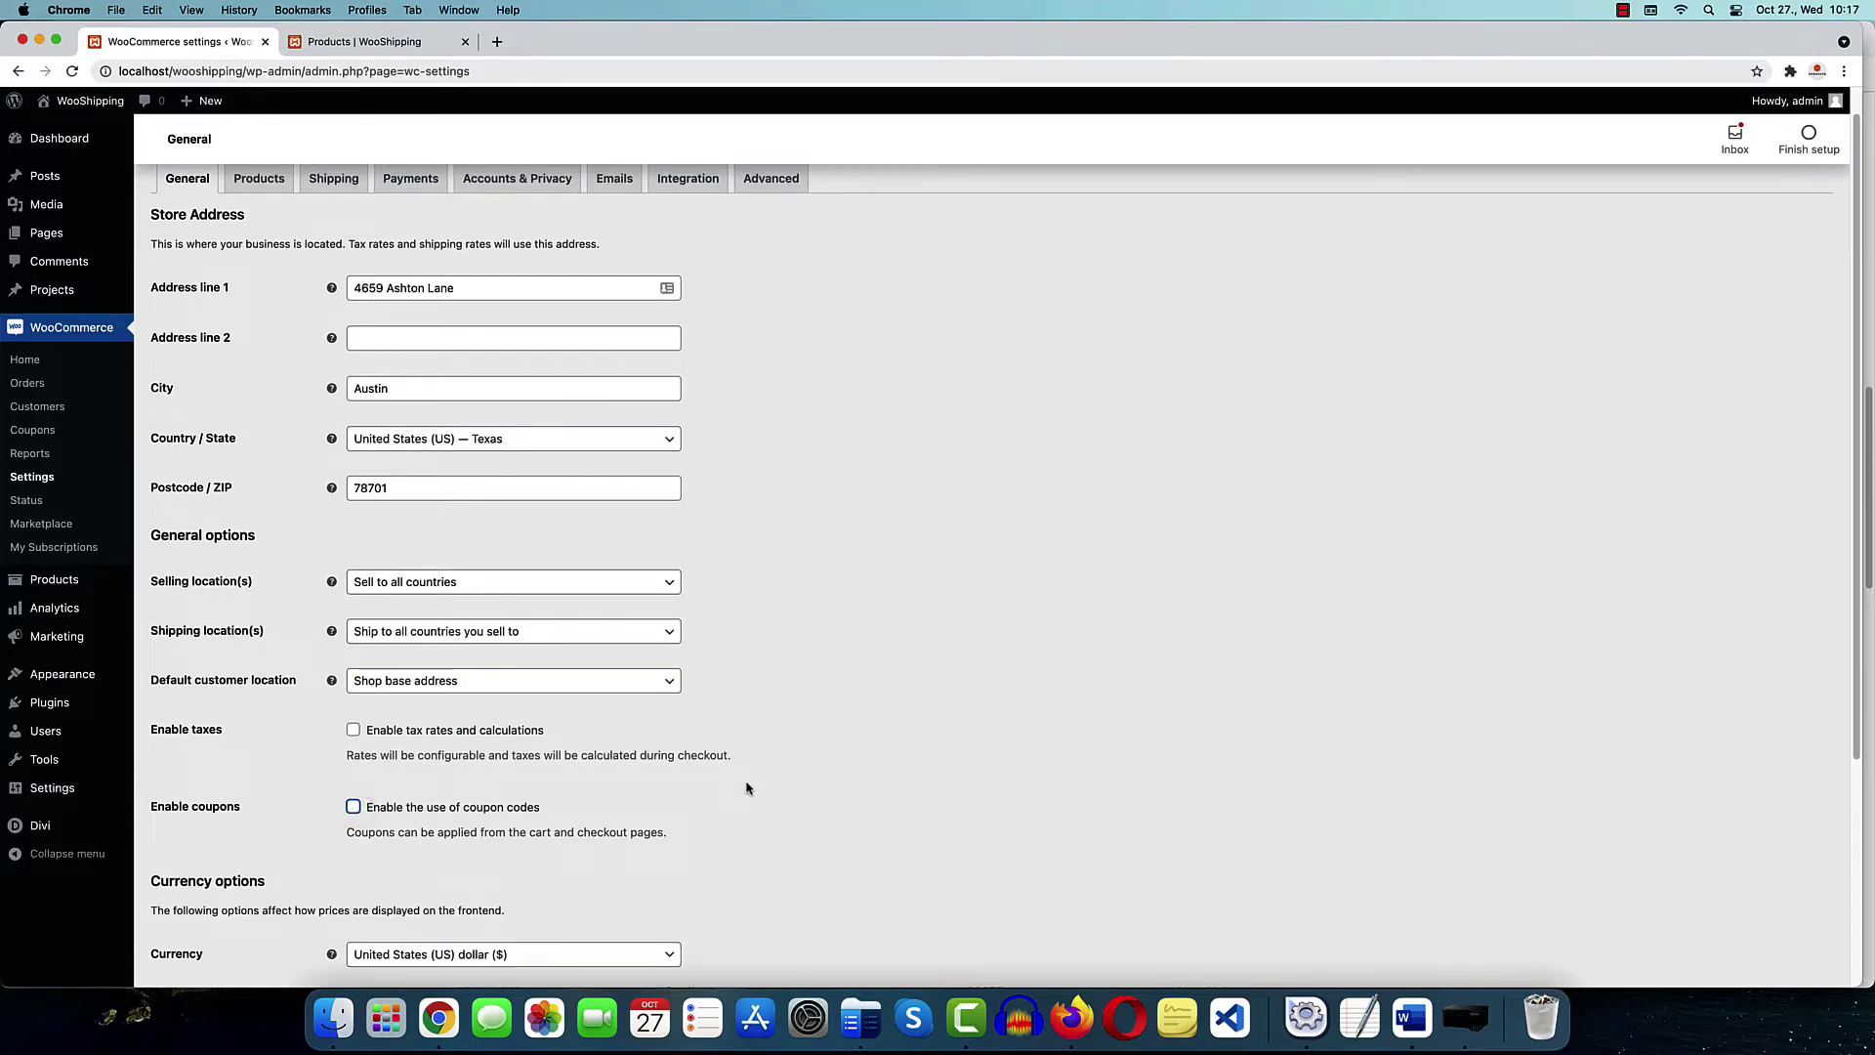
pyautogui.scroll(-5, 746, 787)
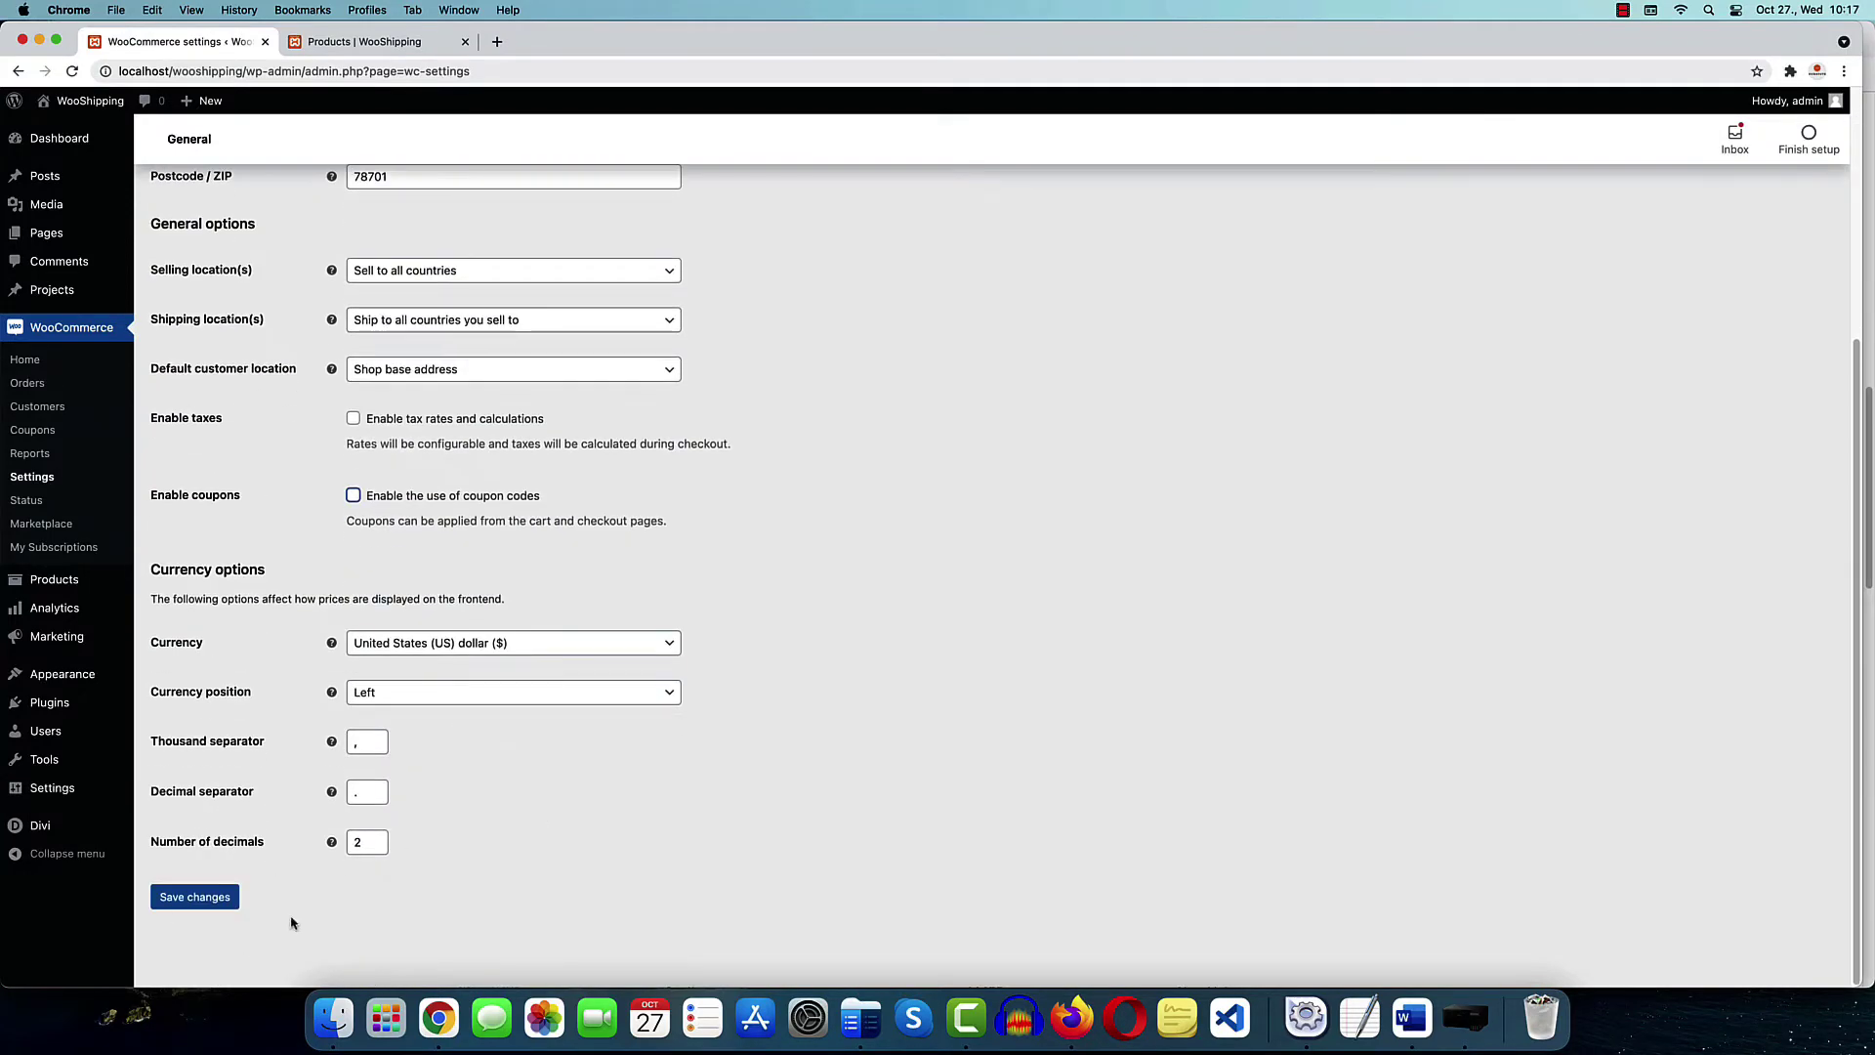
pyautogui.click(189, 898)
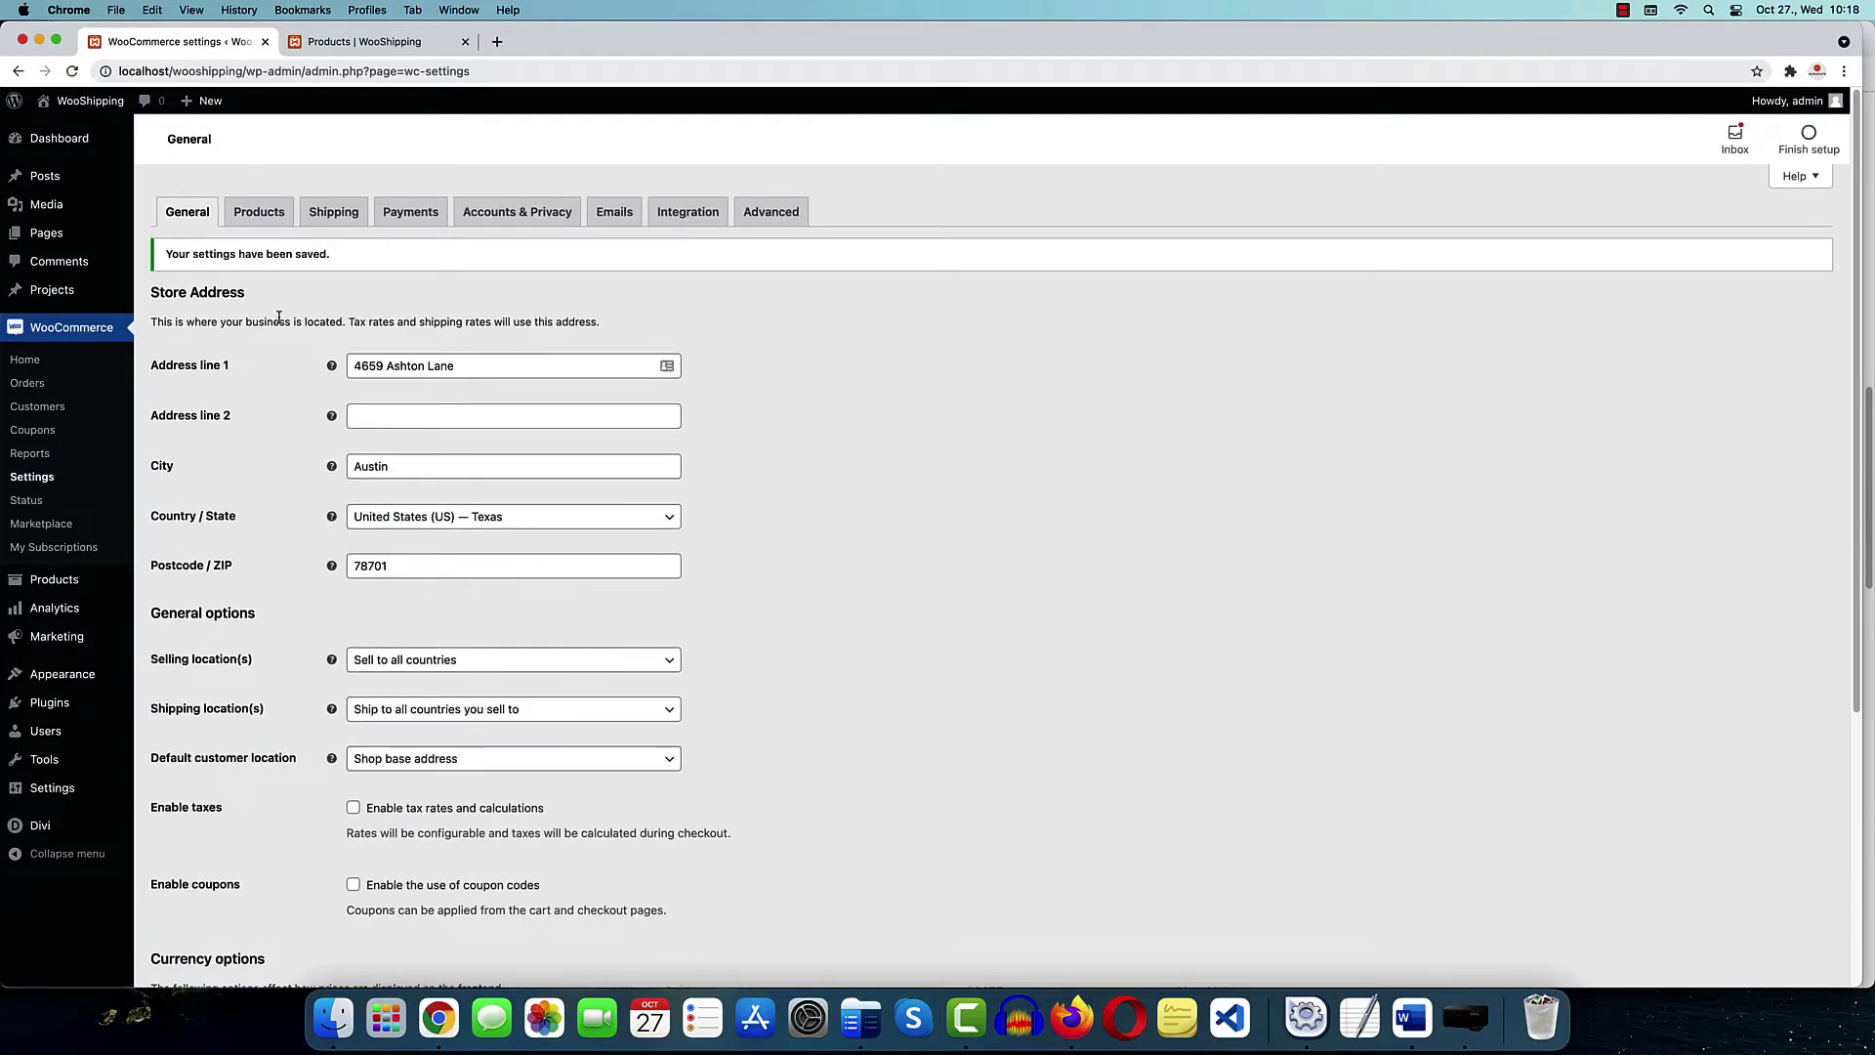
# Open the store's shipping options and save them with the current calculation and shipping destination choices
pyautogui.click(333, 214)
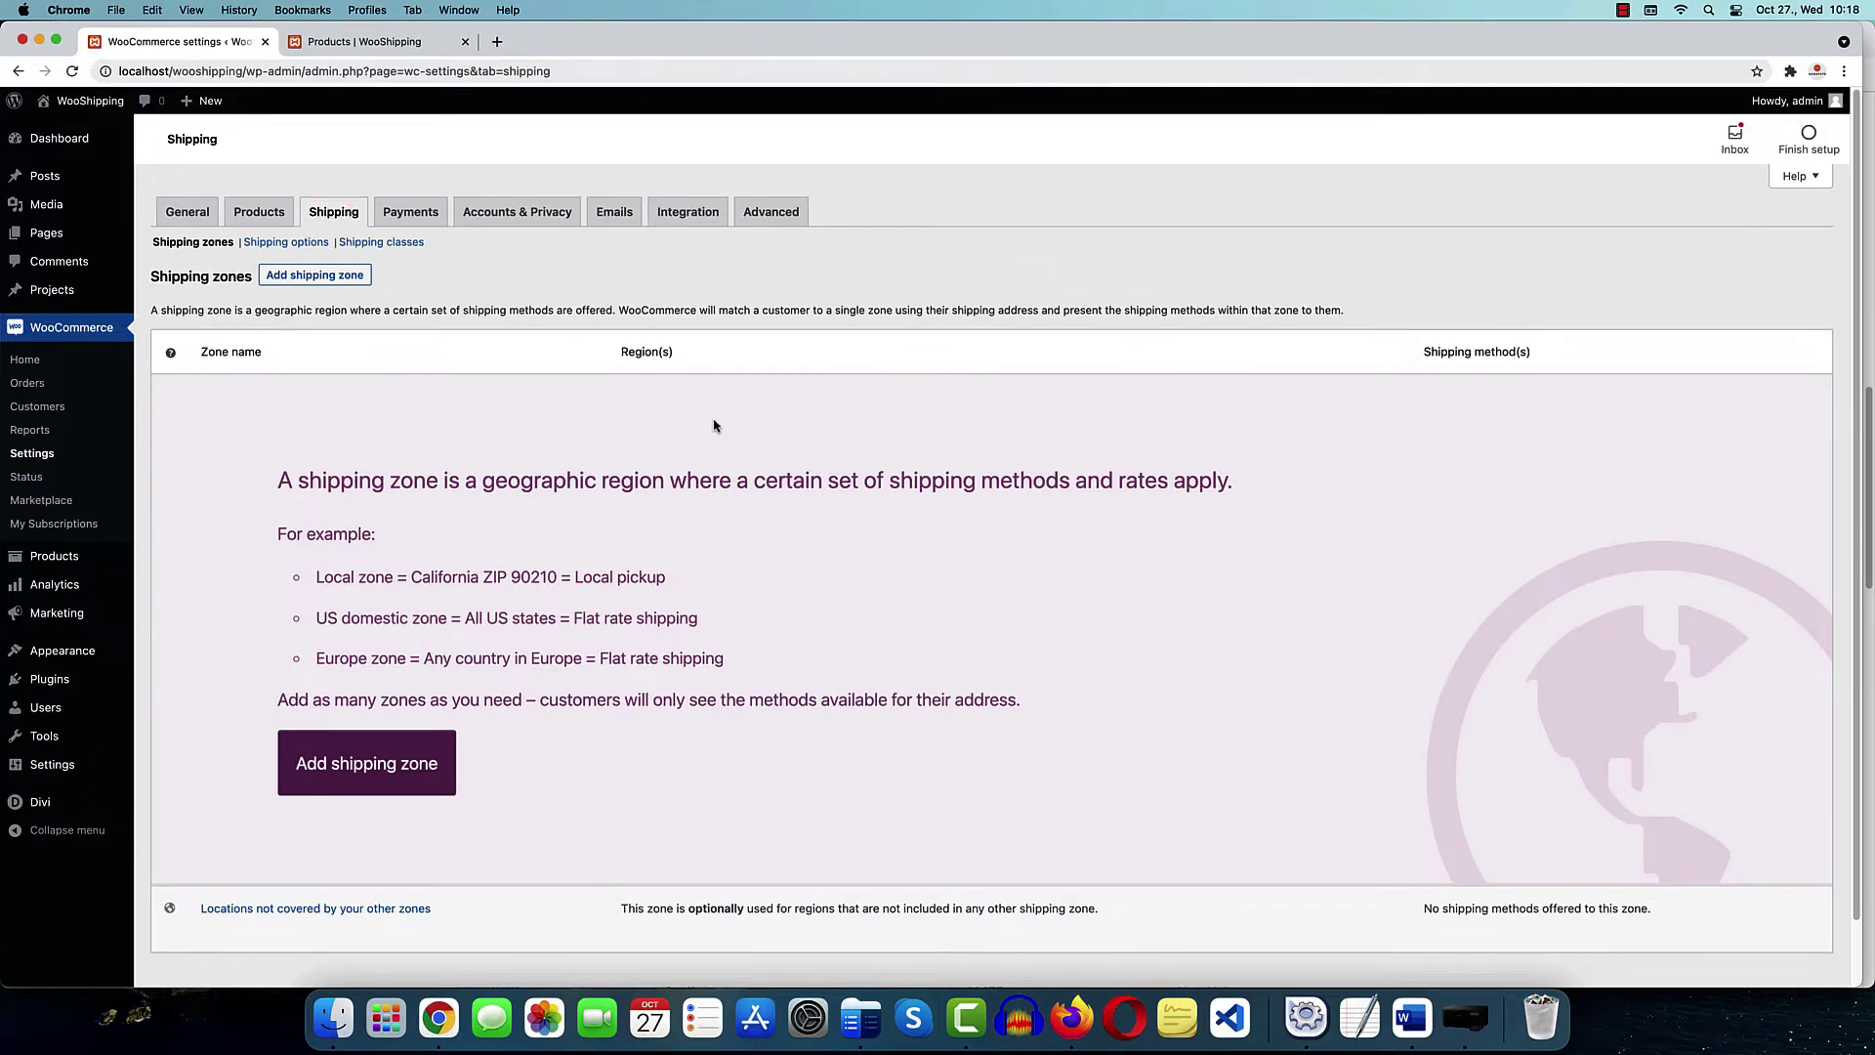
pyautogui.click(282, 244)
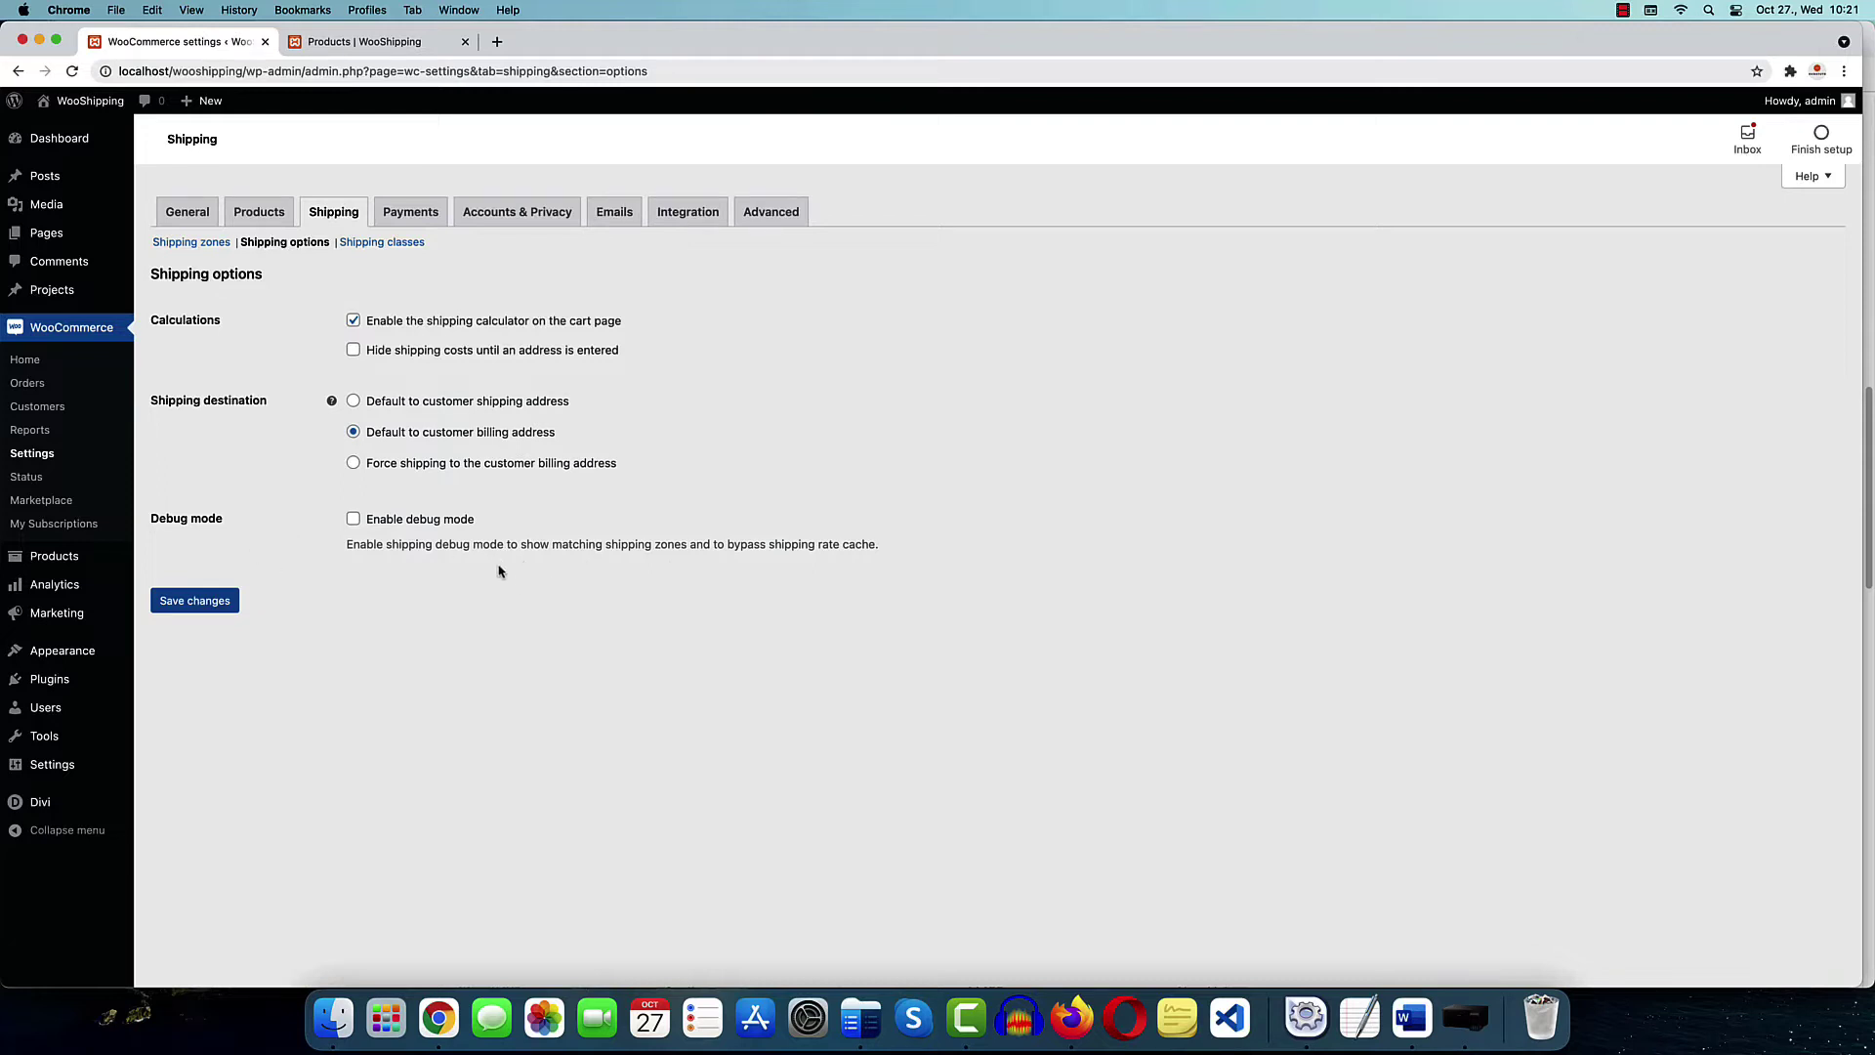
pyautogui.click(203, 601)
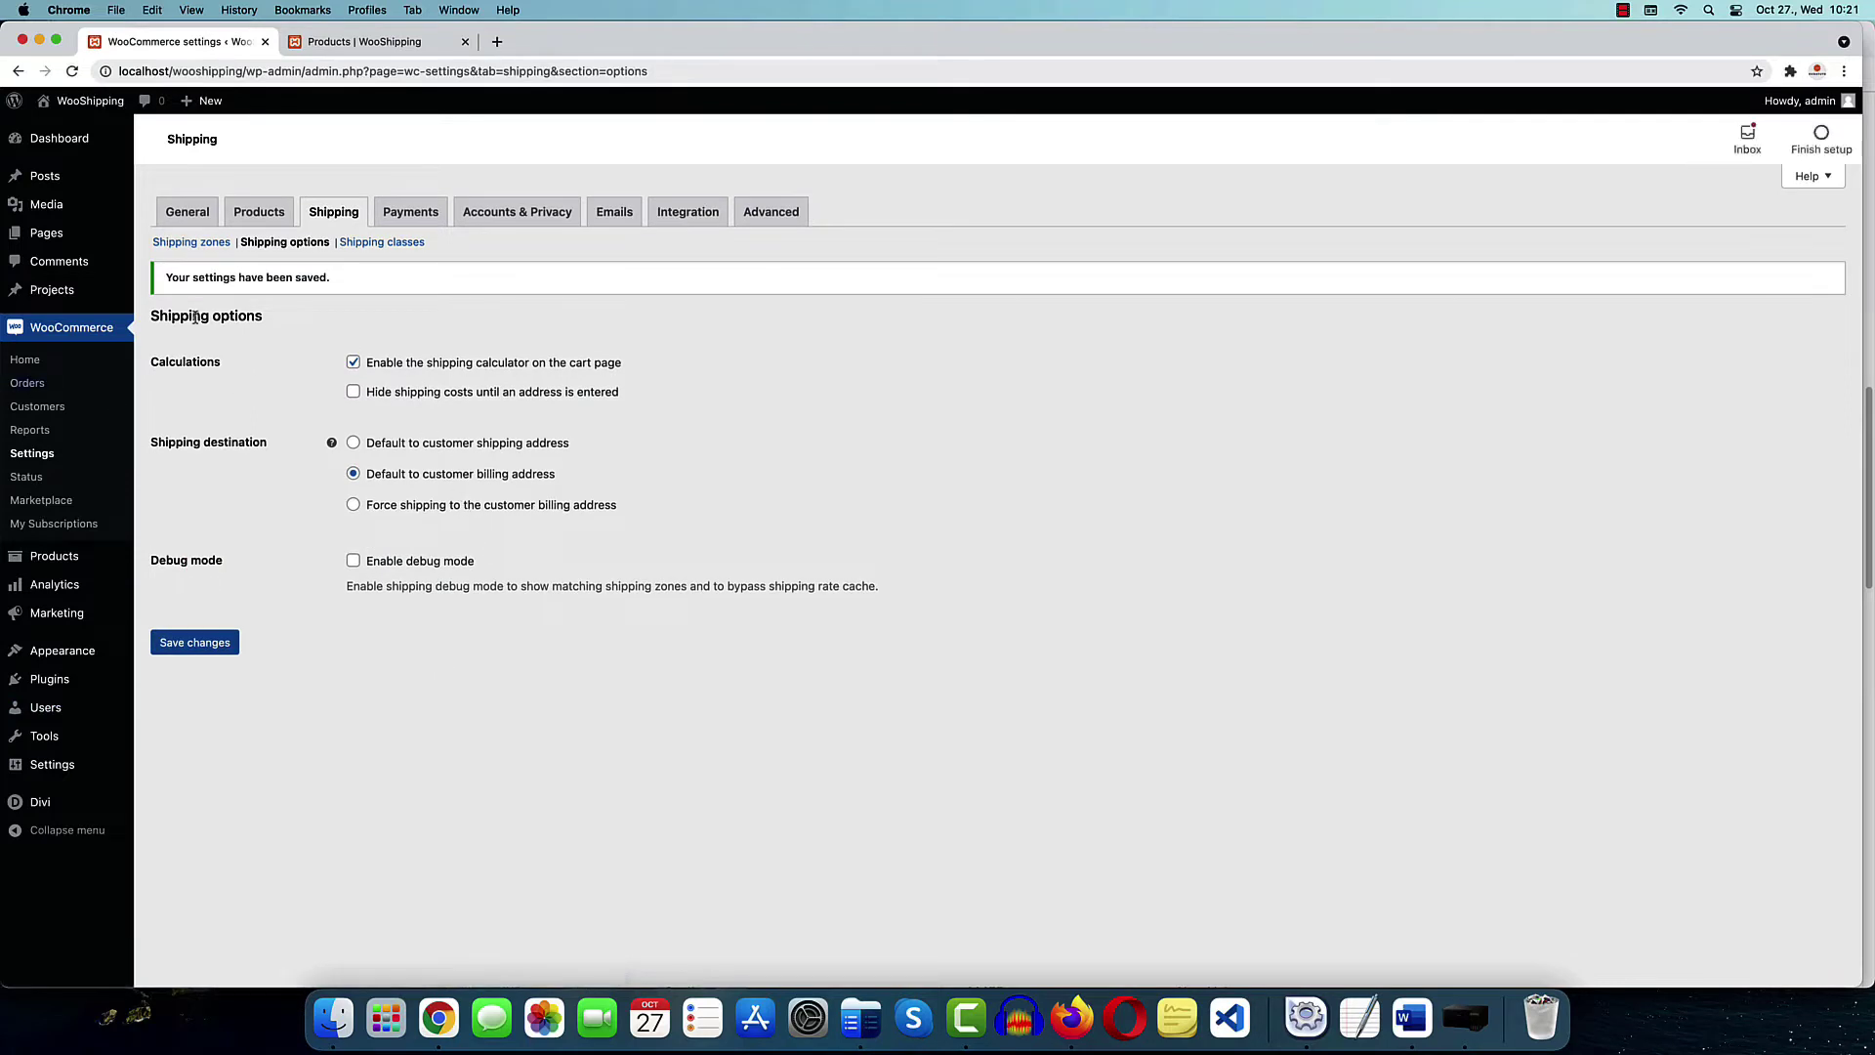
# Start a new shipping zone and name it Austin
pyautogui.click(192, 247)
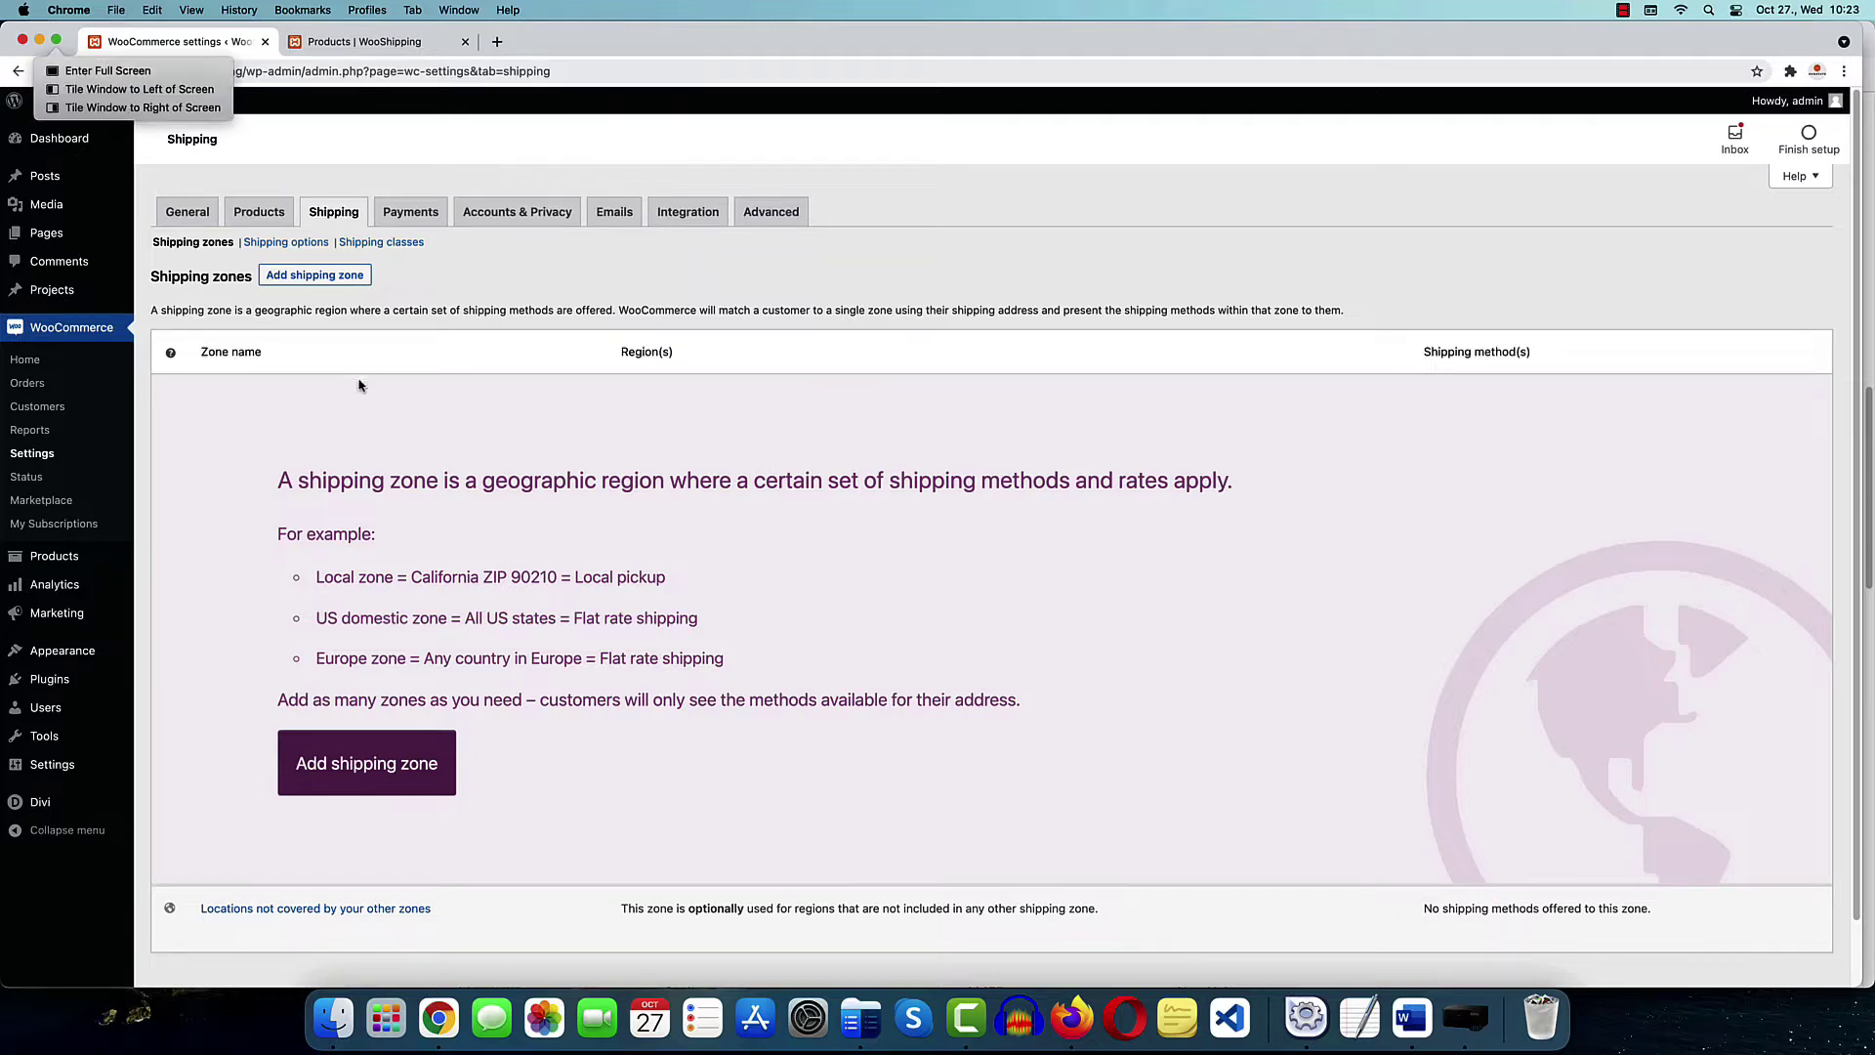
pyautogui.click(311, 278)
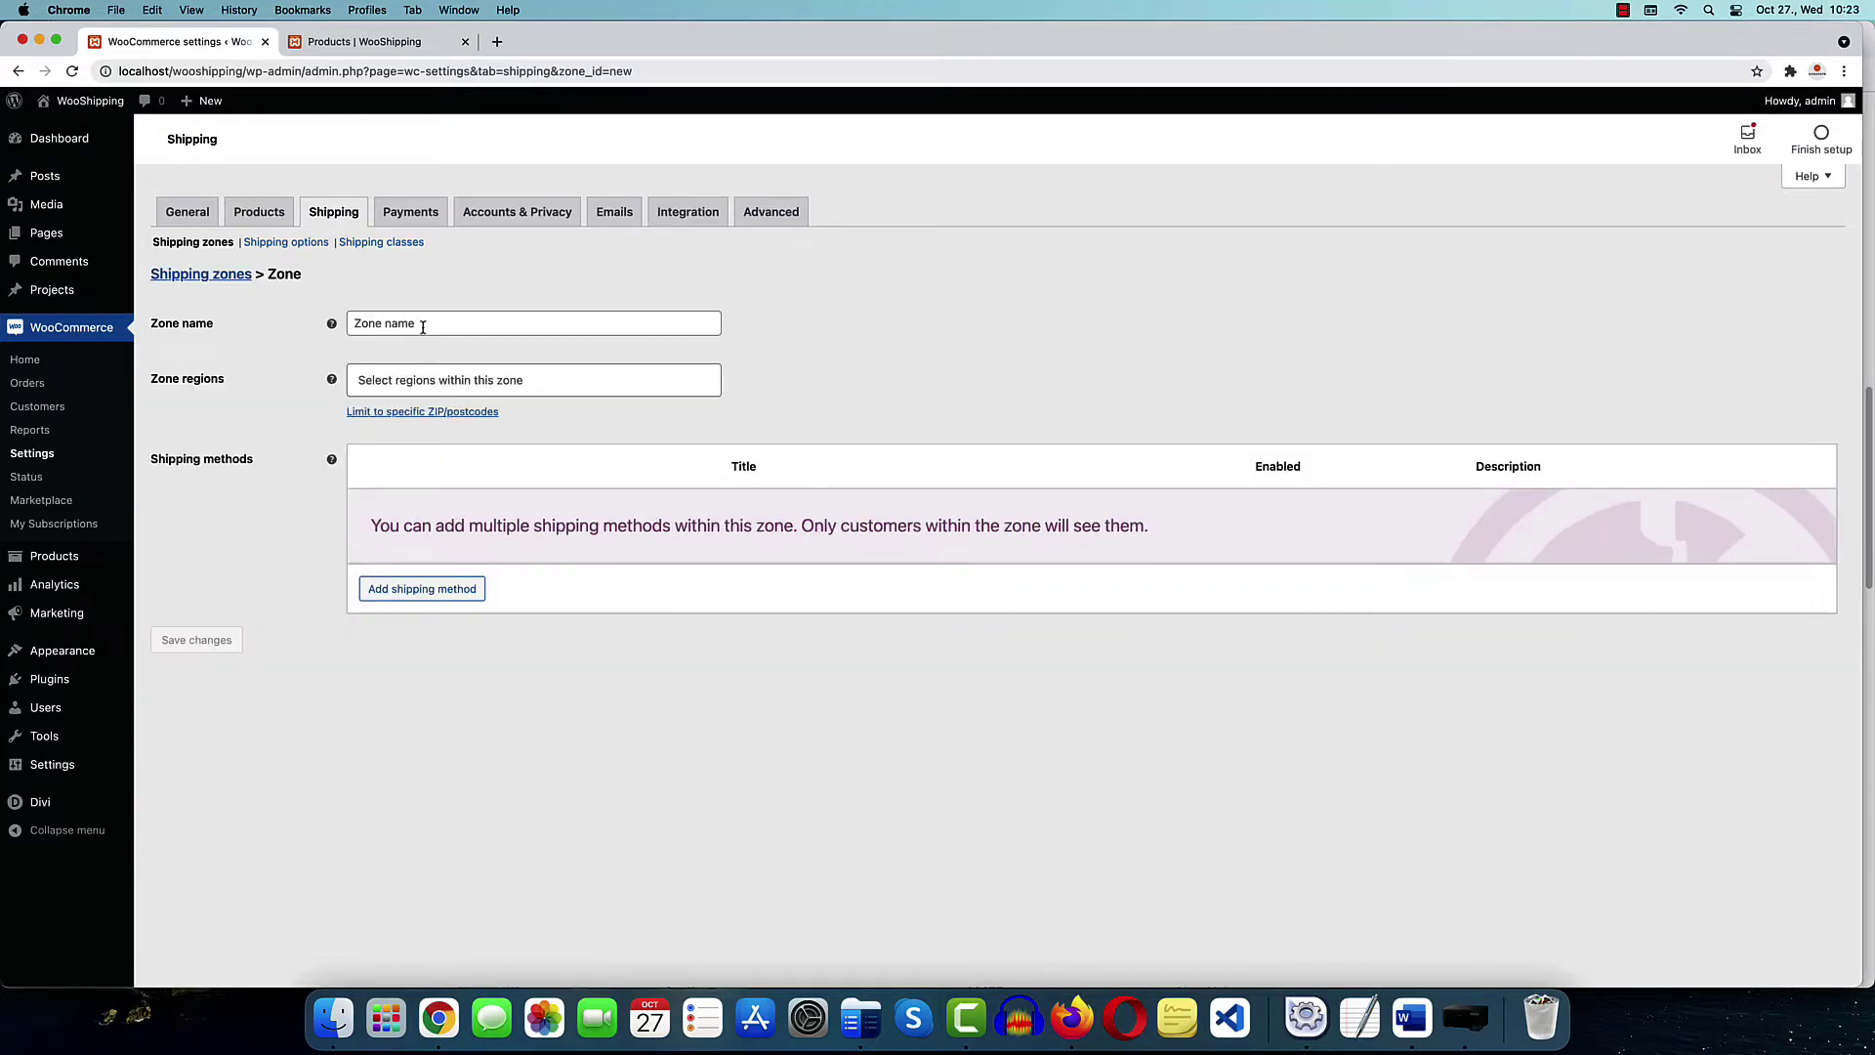
pyautogui.click(424, 326)
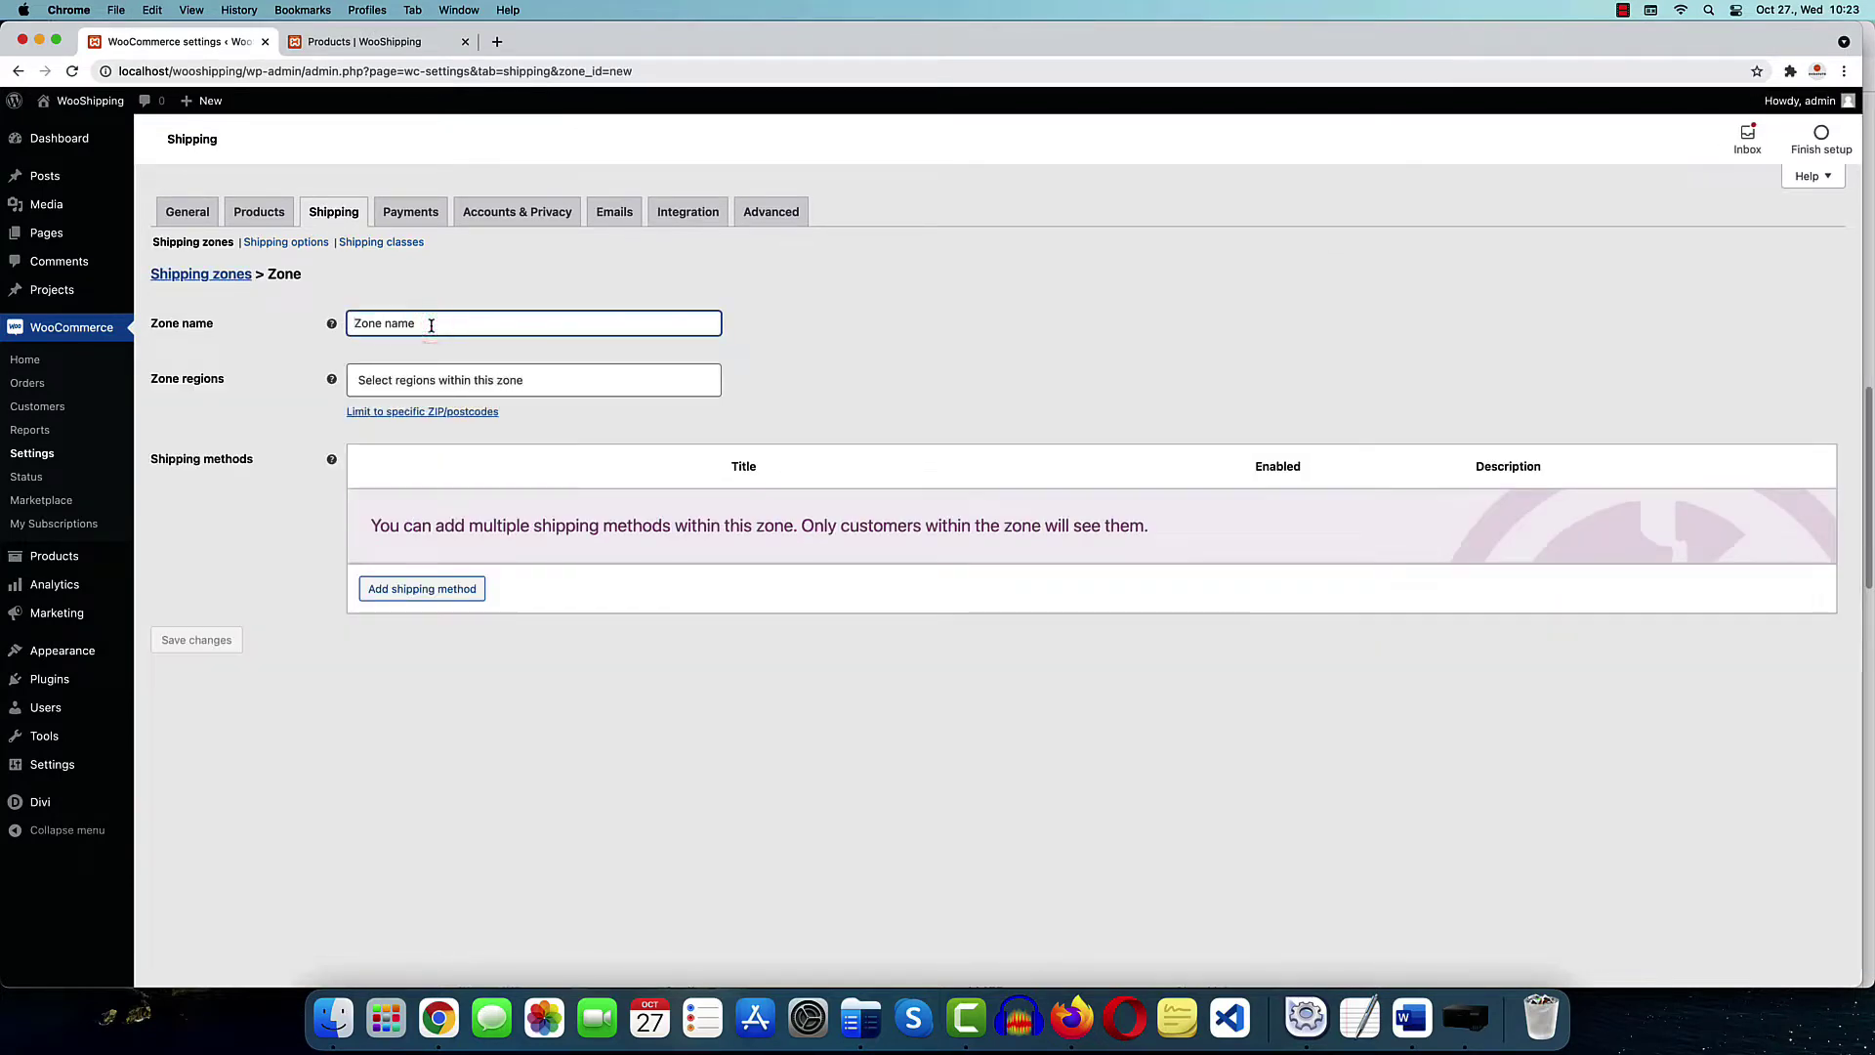
pyautogui.write('Au')
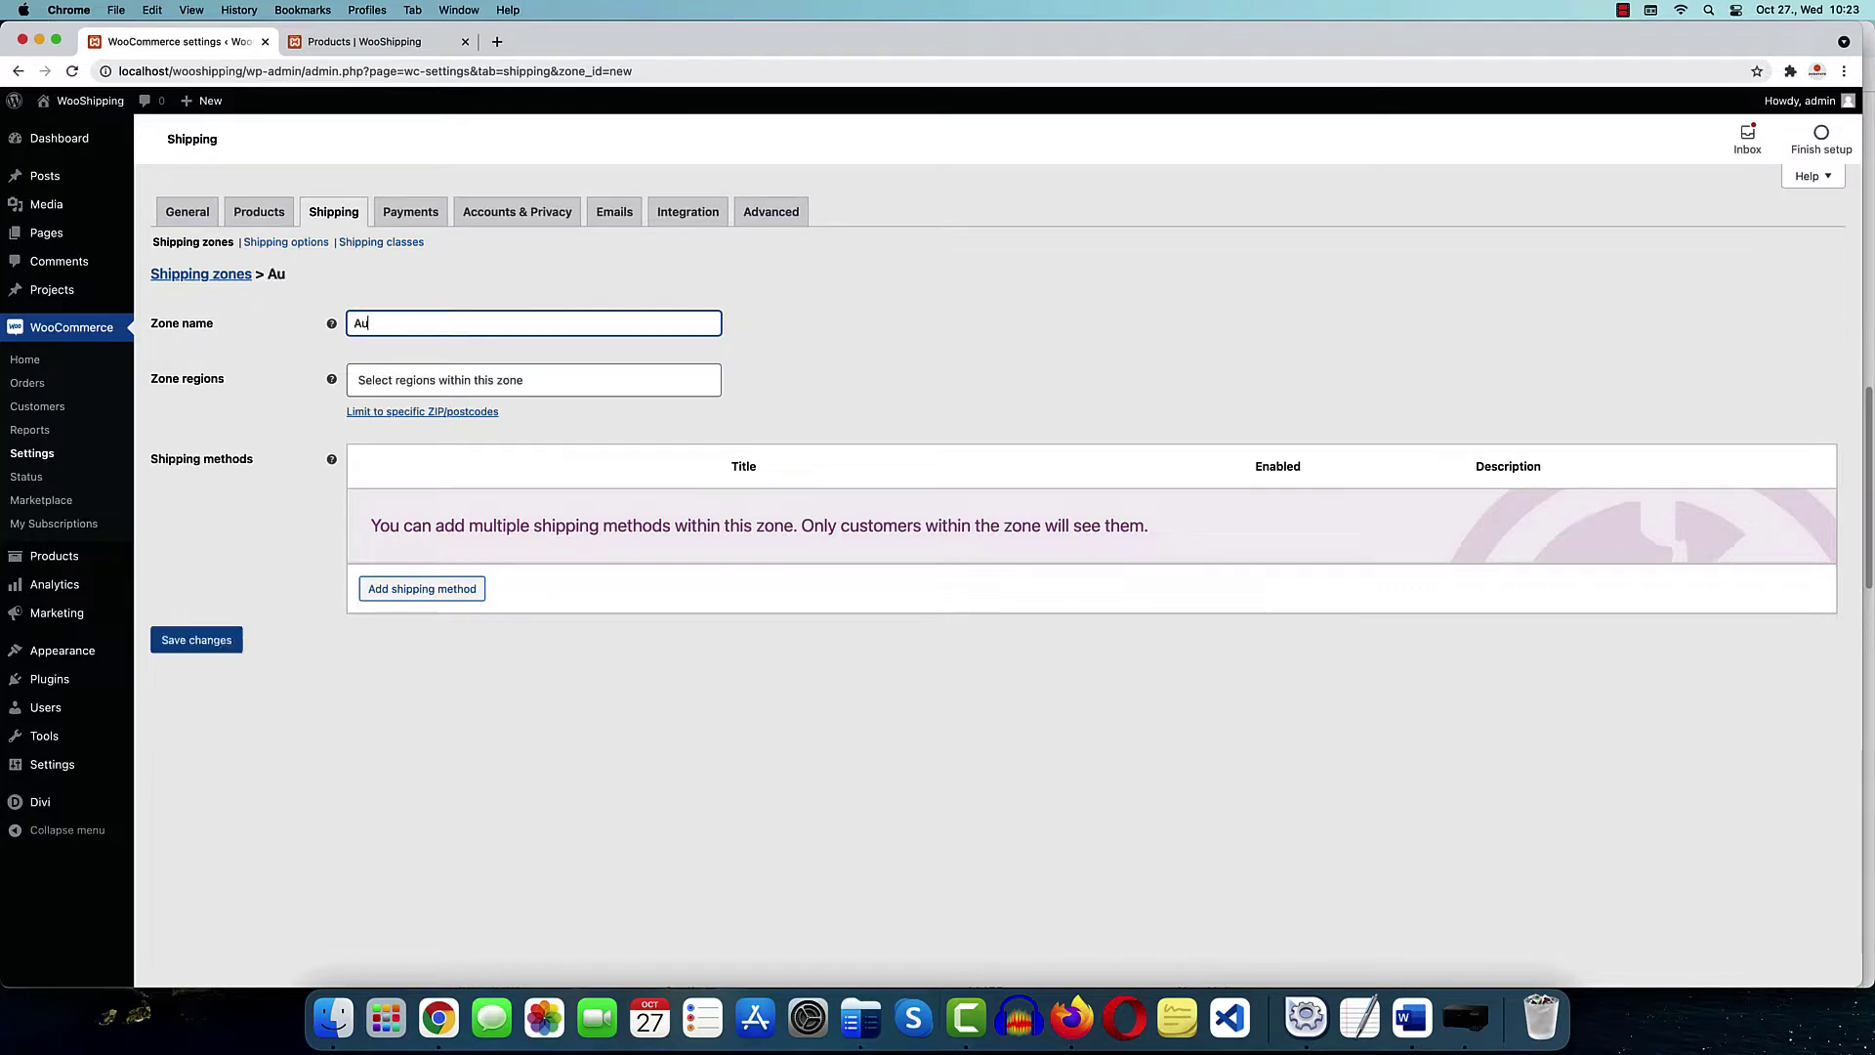
pyautogui.write('stin')
# Set the zone's region to Texas, United States (US)
pyautogui.click(492, 380)
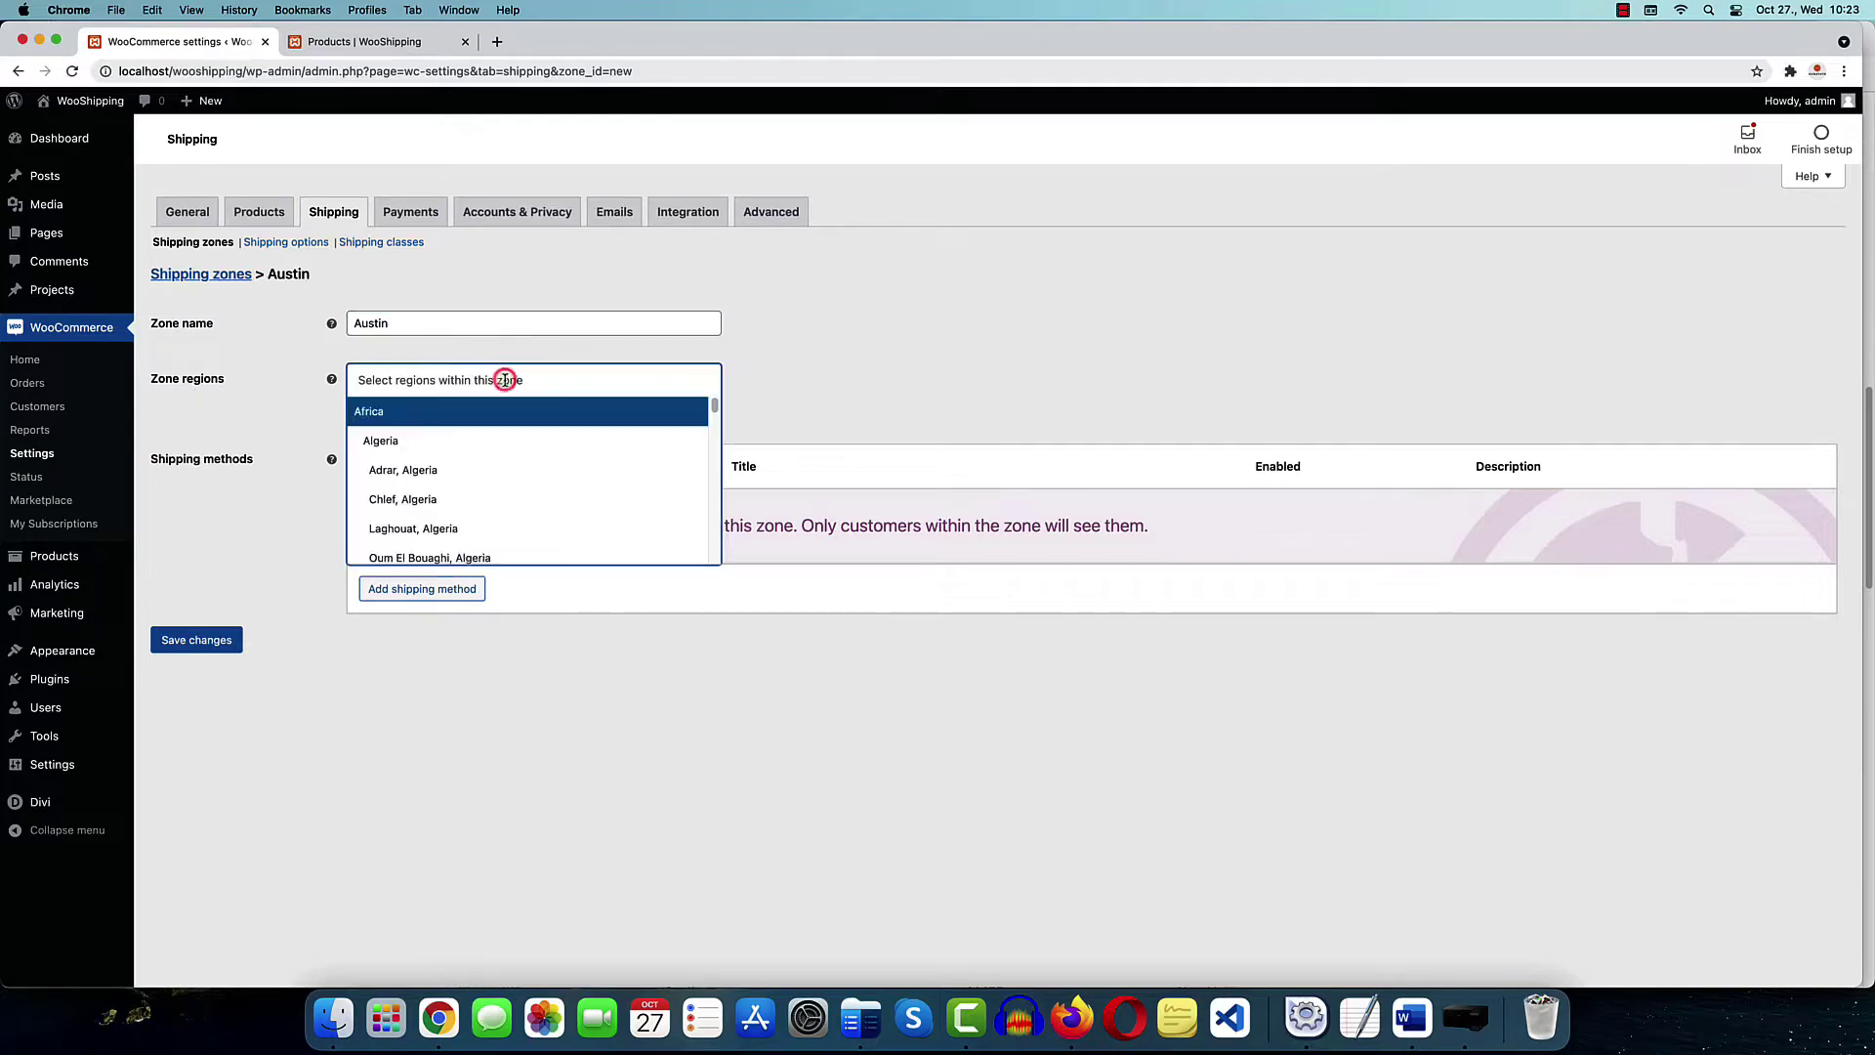
pyautogui.write('united s')
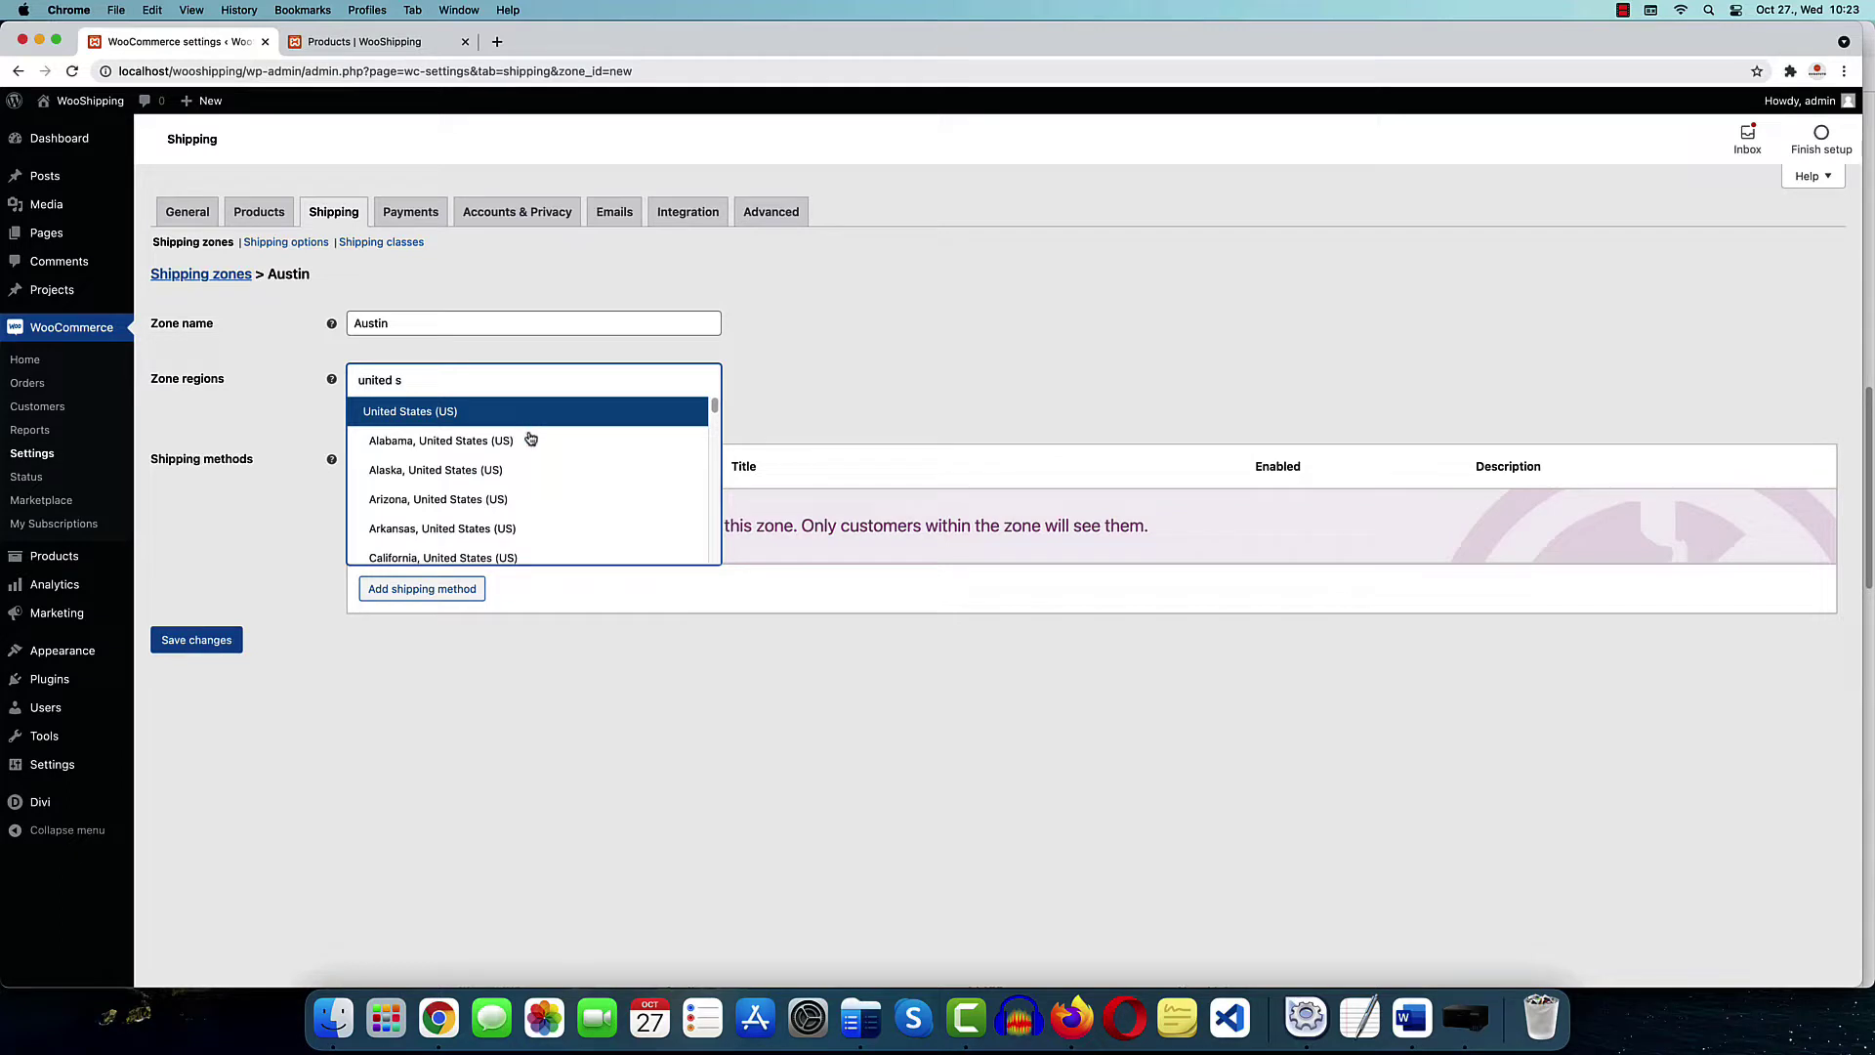
pyautogui.scroll(-3, 530, 467)
pyautogui.scroll(-10, 530, 467)
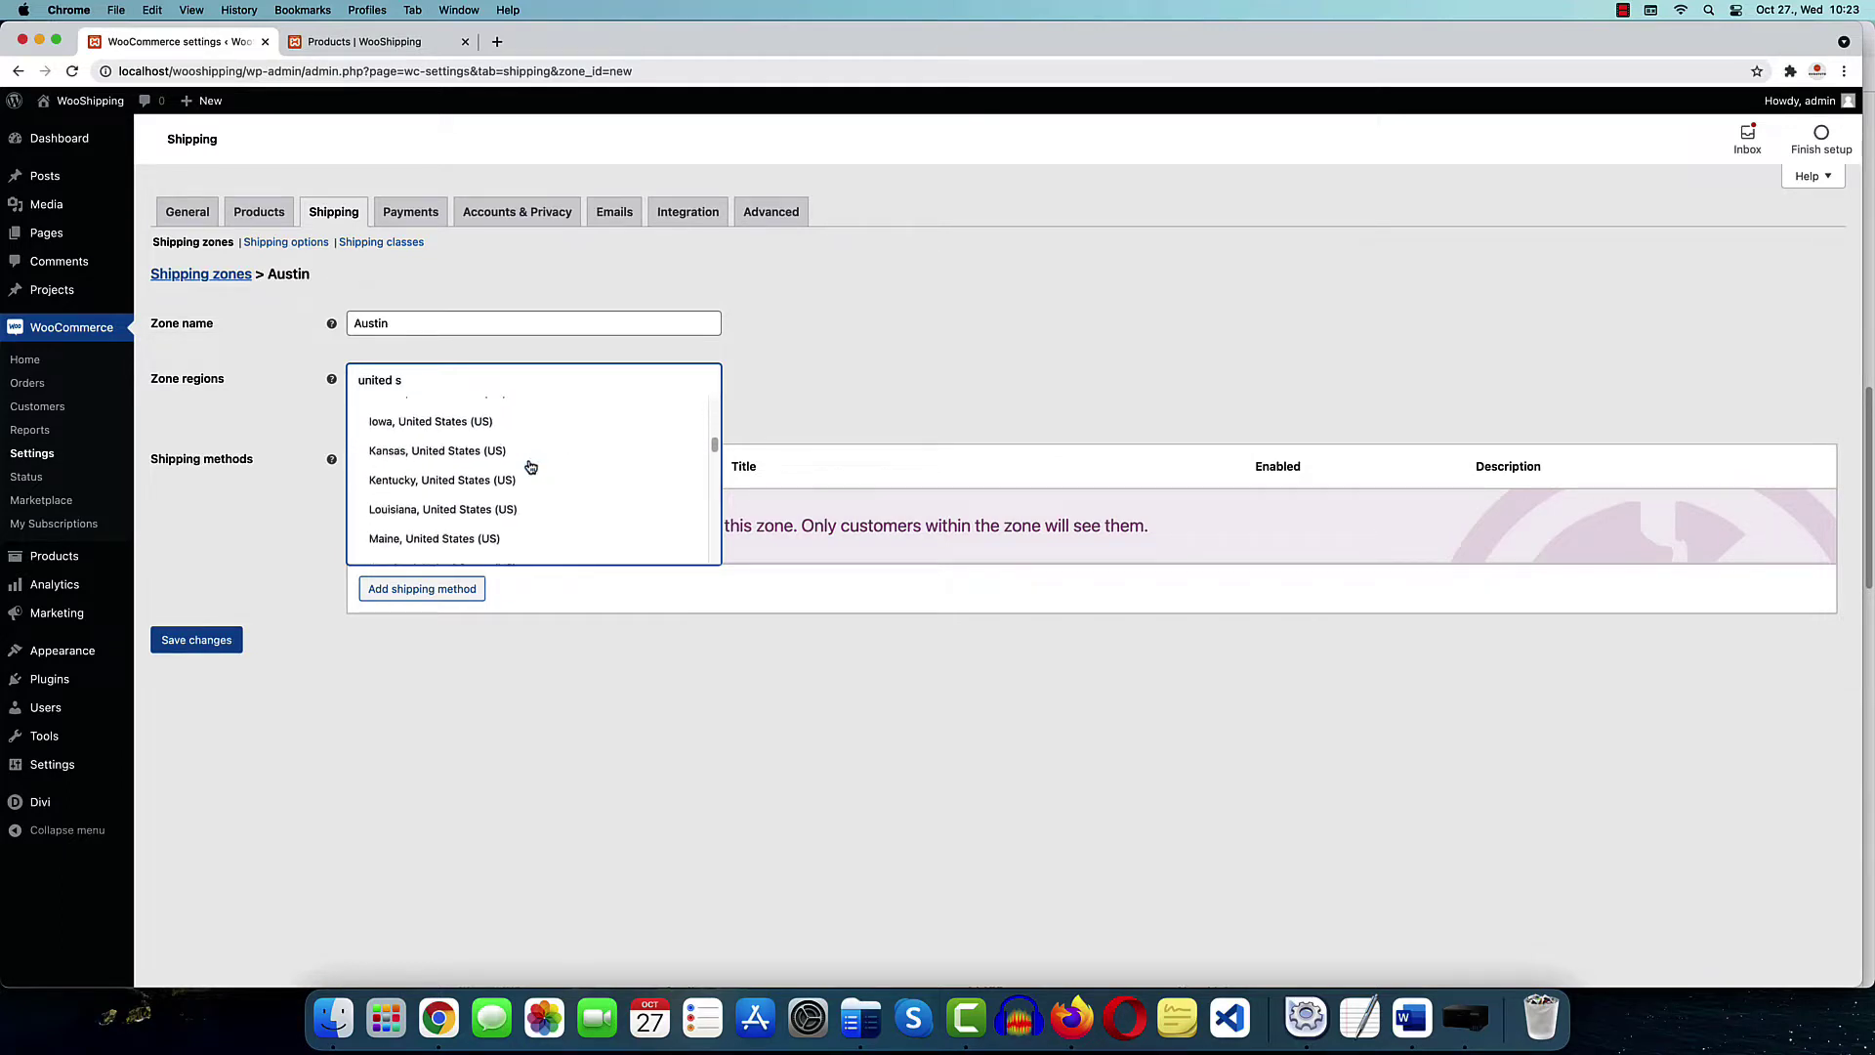
pyautogui.click(527, 461)
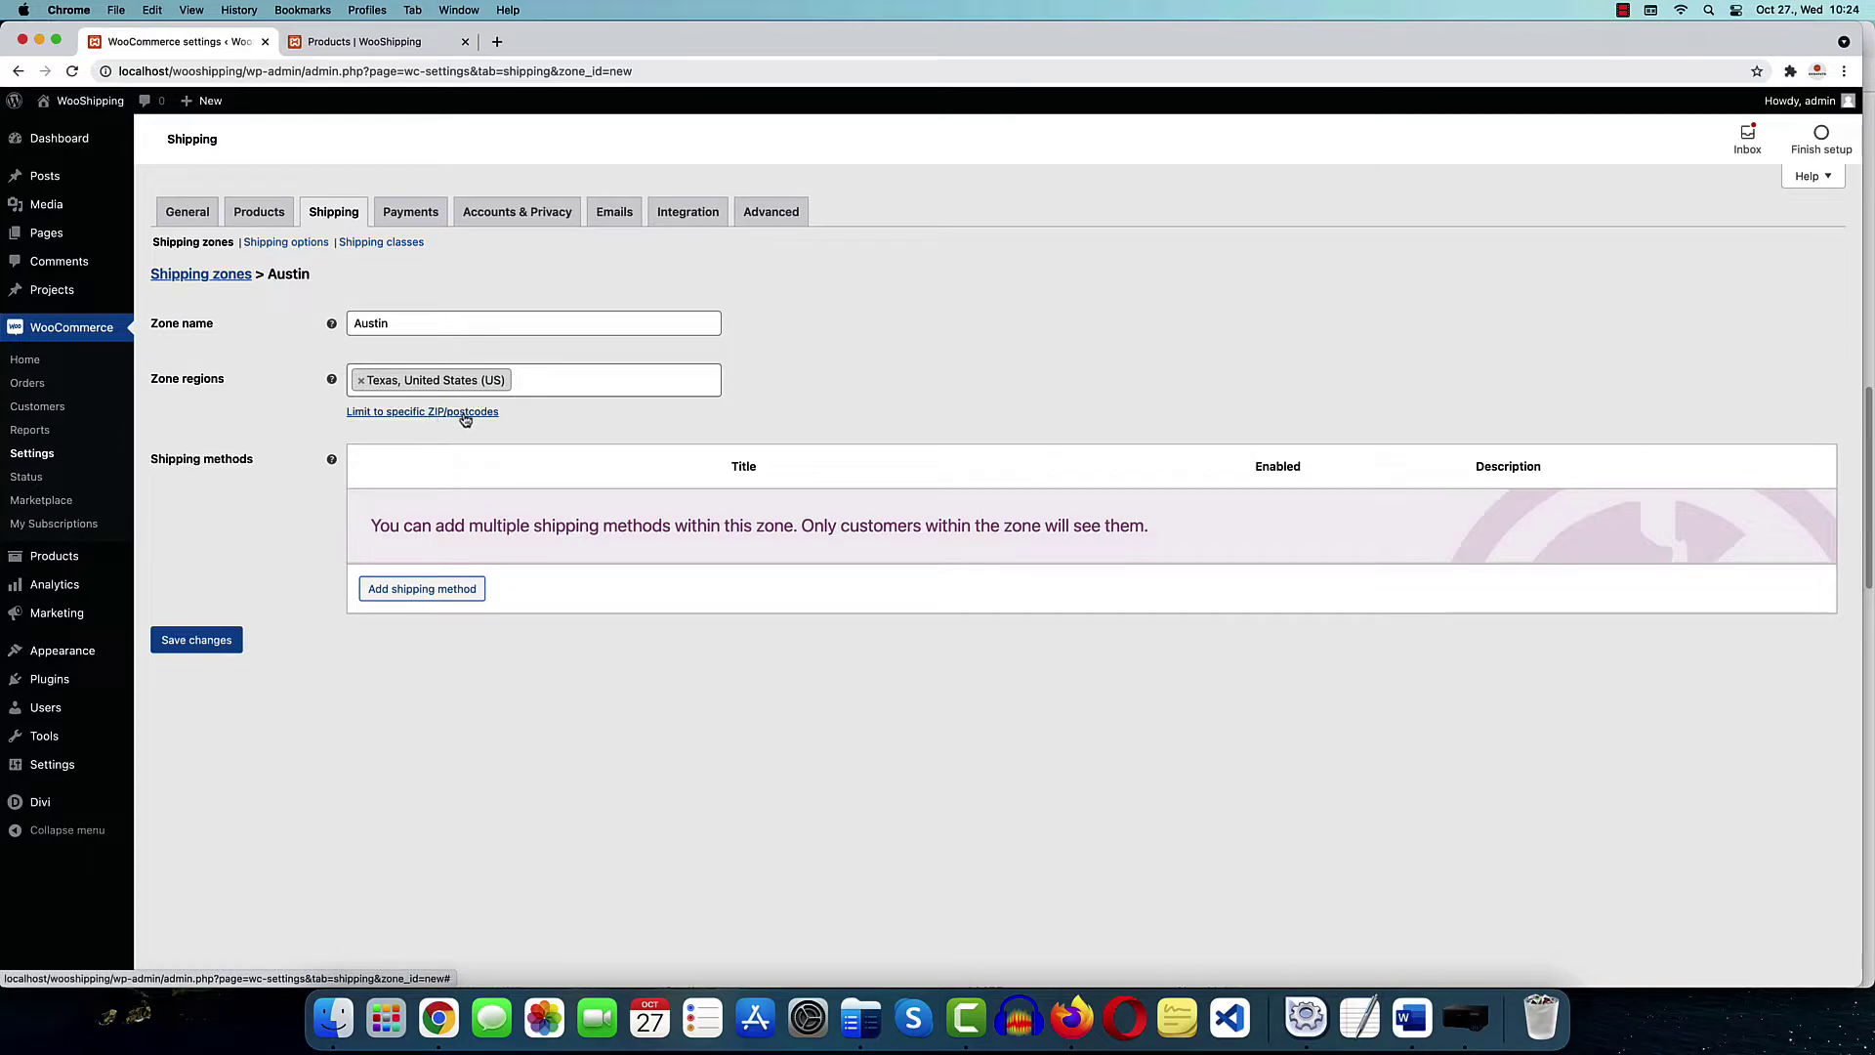
# Limit the shipping zone to the postcode 78701
pyautogui.click(451, 415)
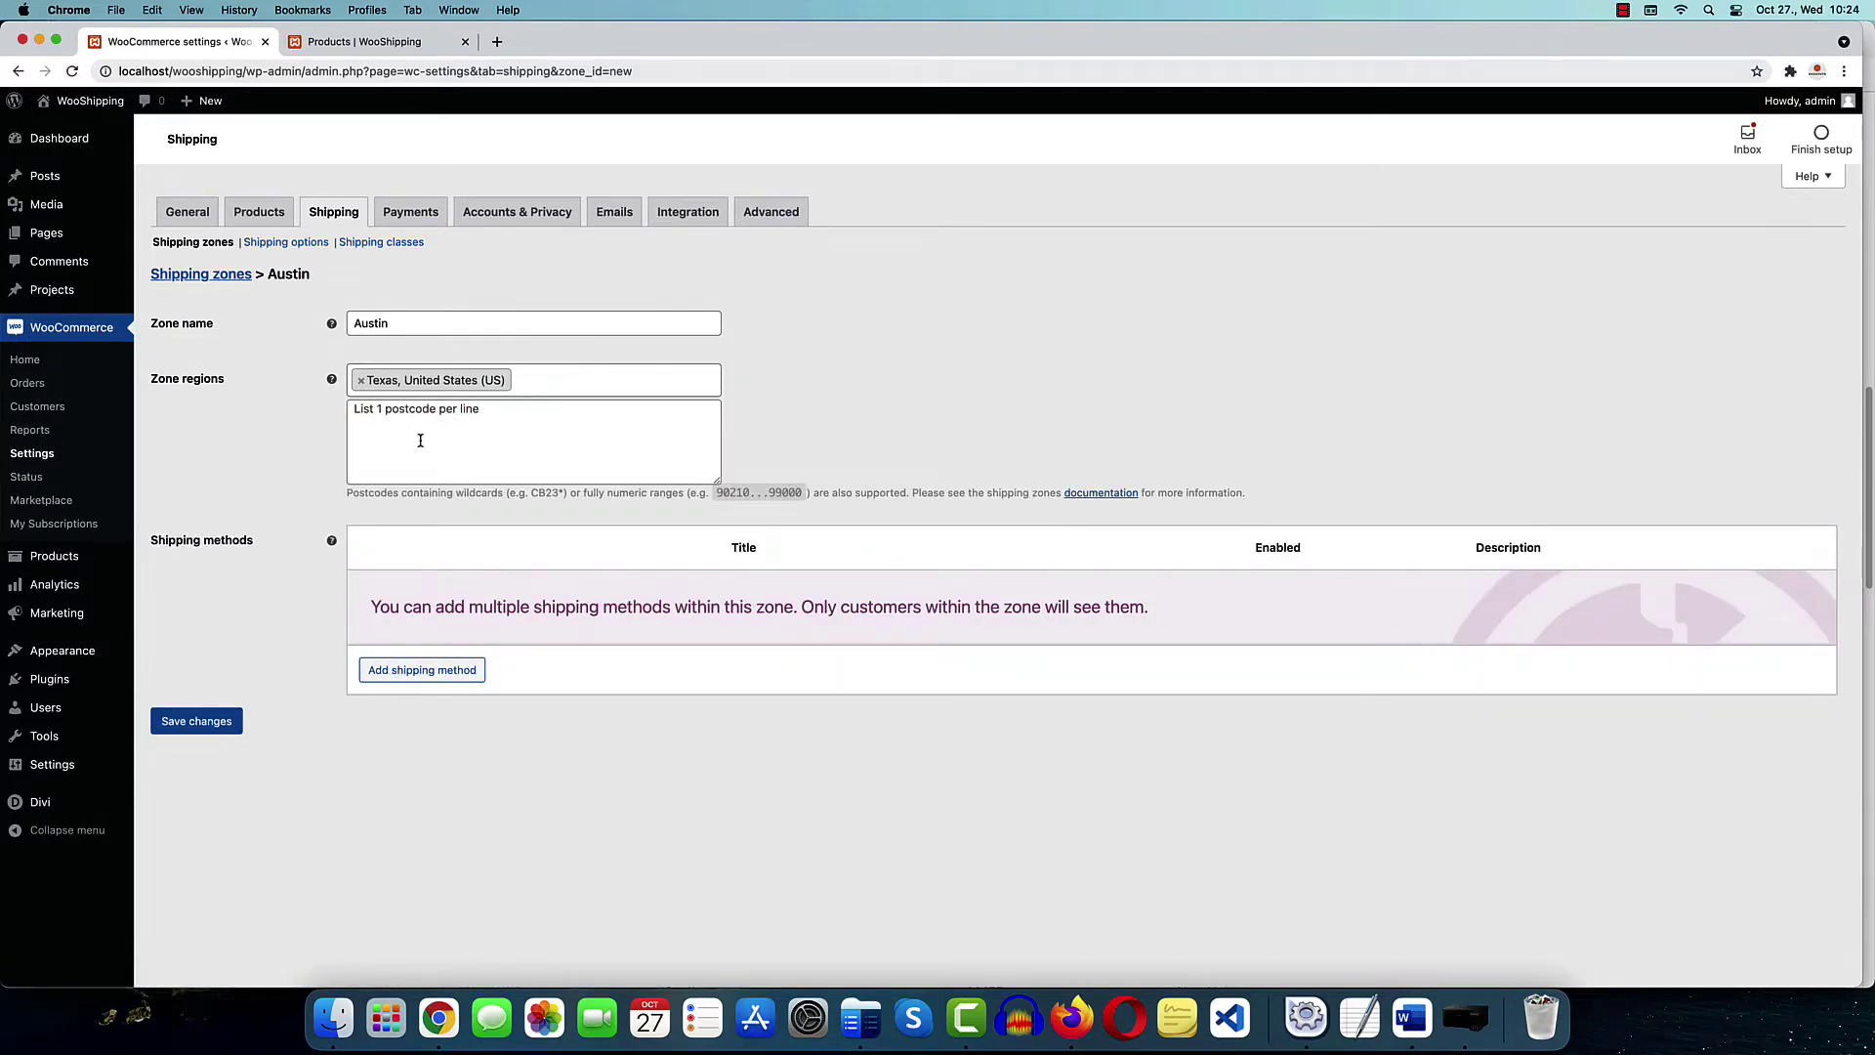
pyautogui.click(399, 419)
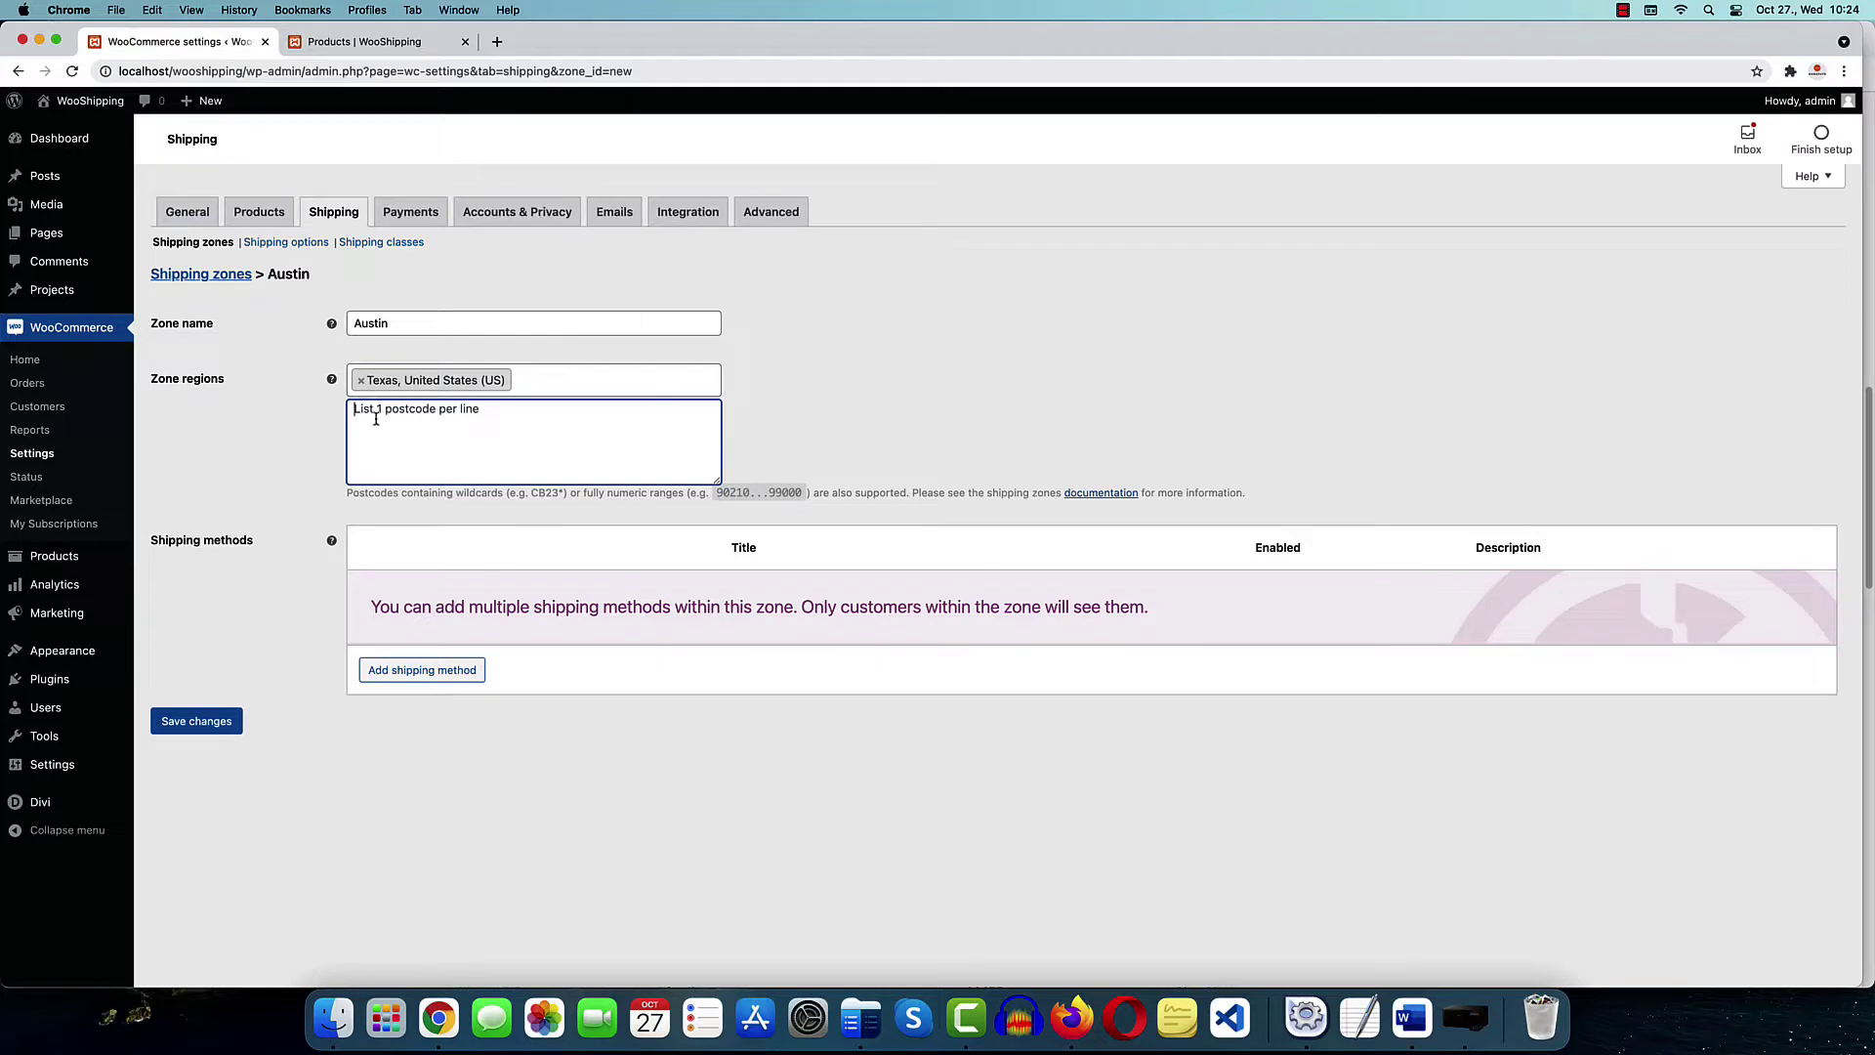
pyautogui.write('78701')
# Extend the zone name to Austin 78701 and save the shipping zone
pyautogui.click(425, 325)
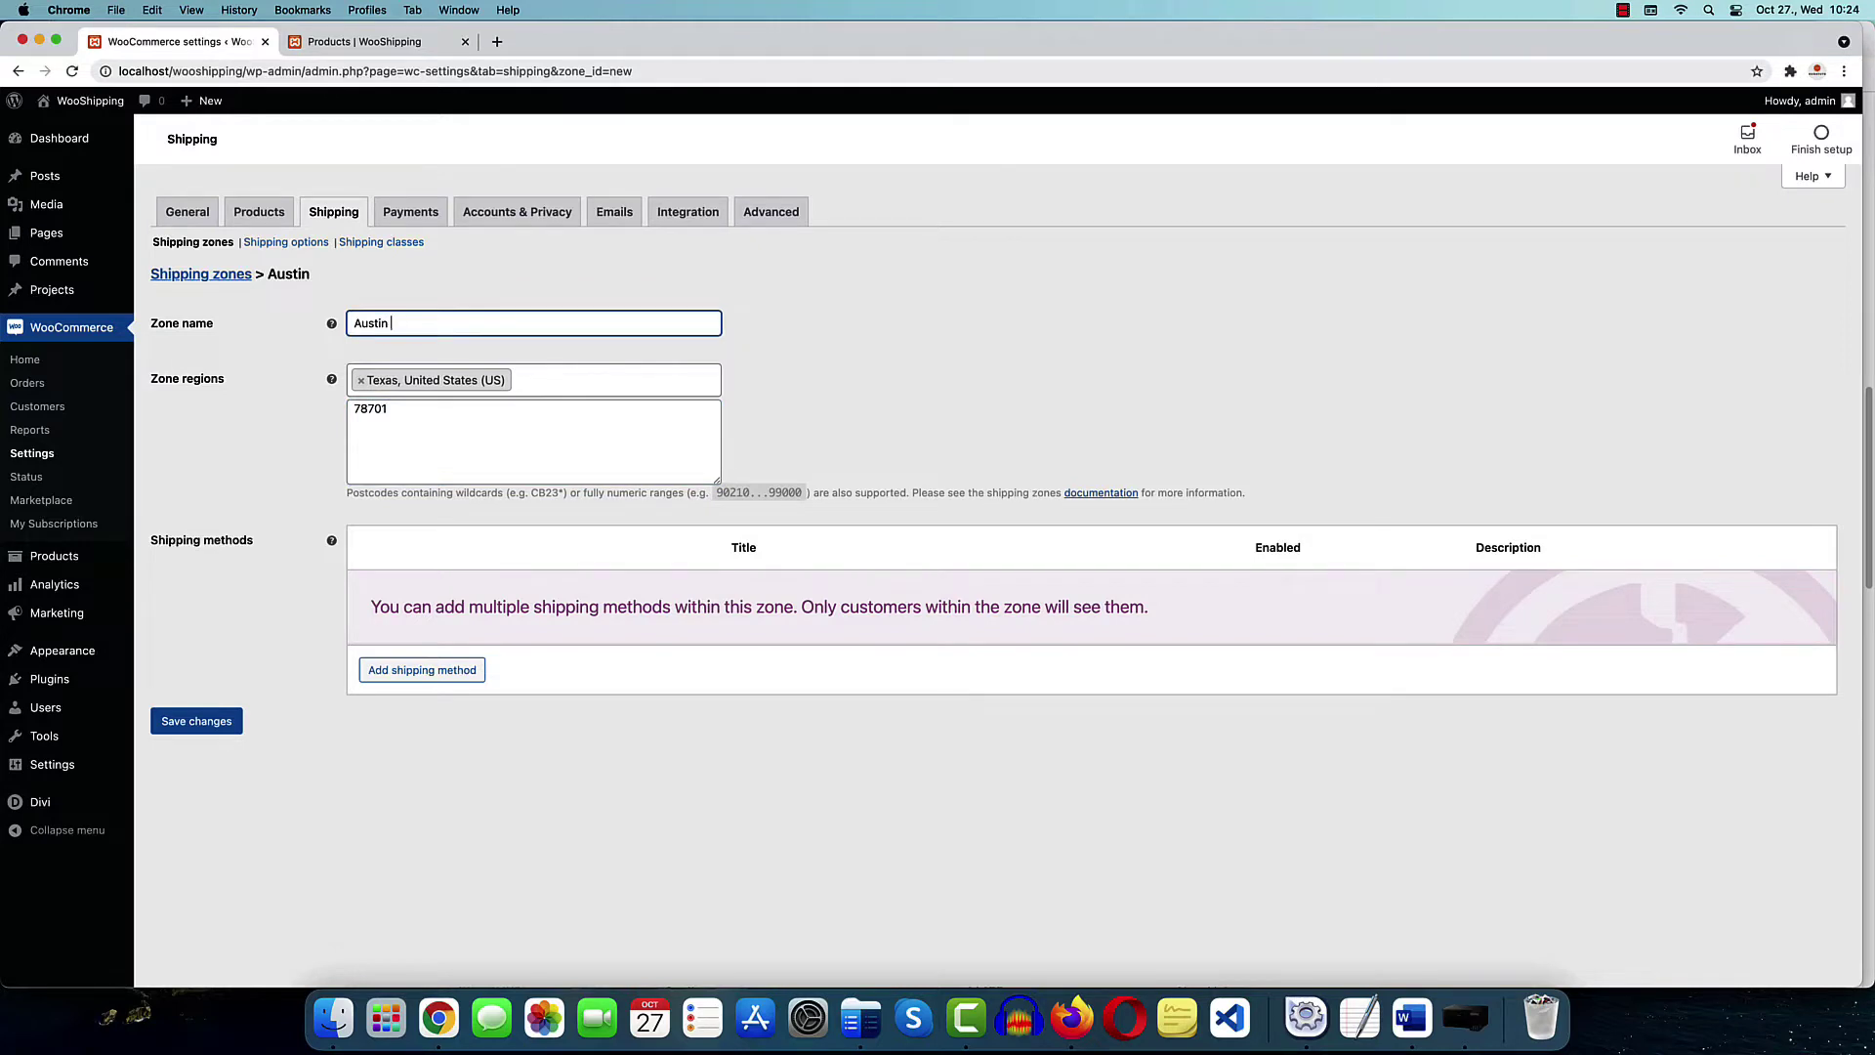
pyautogui.write('78701')
pyautogui.moveTo(335, 330)
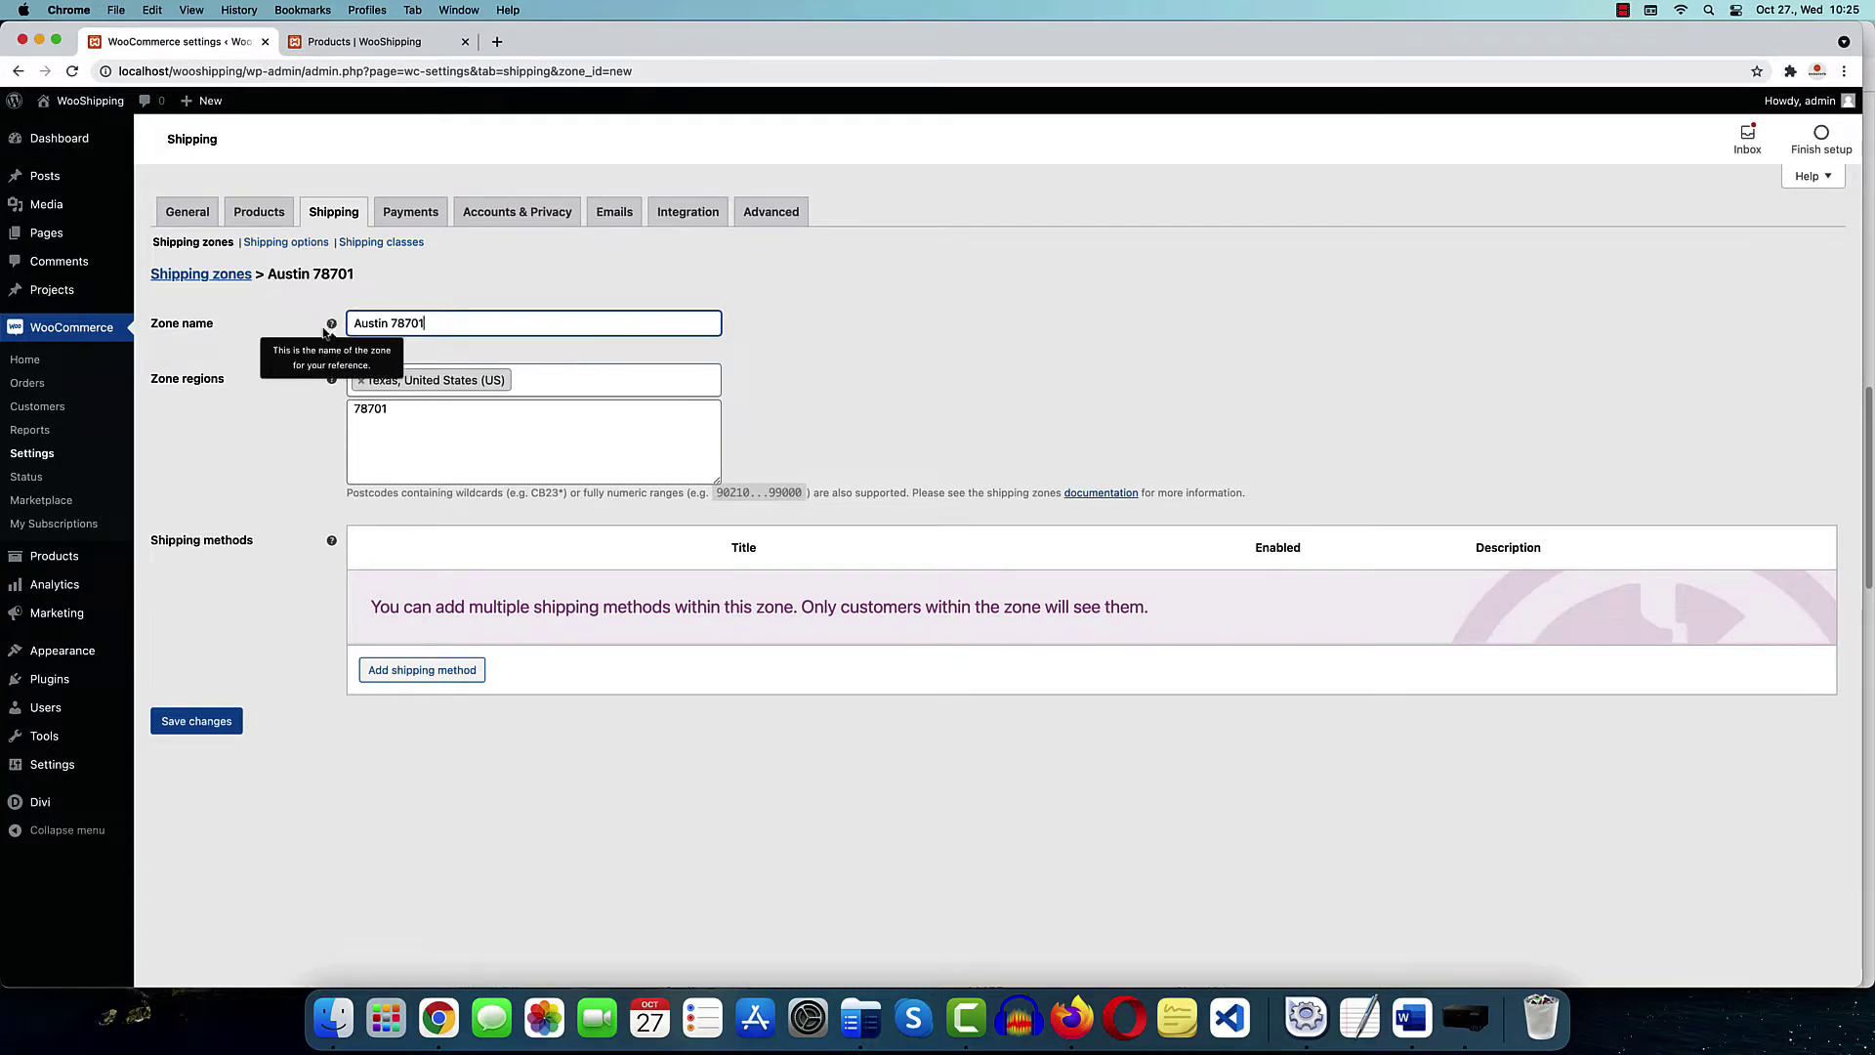
pyautogui.tripleClick(429, 320)
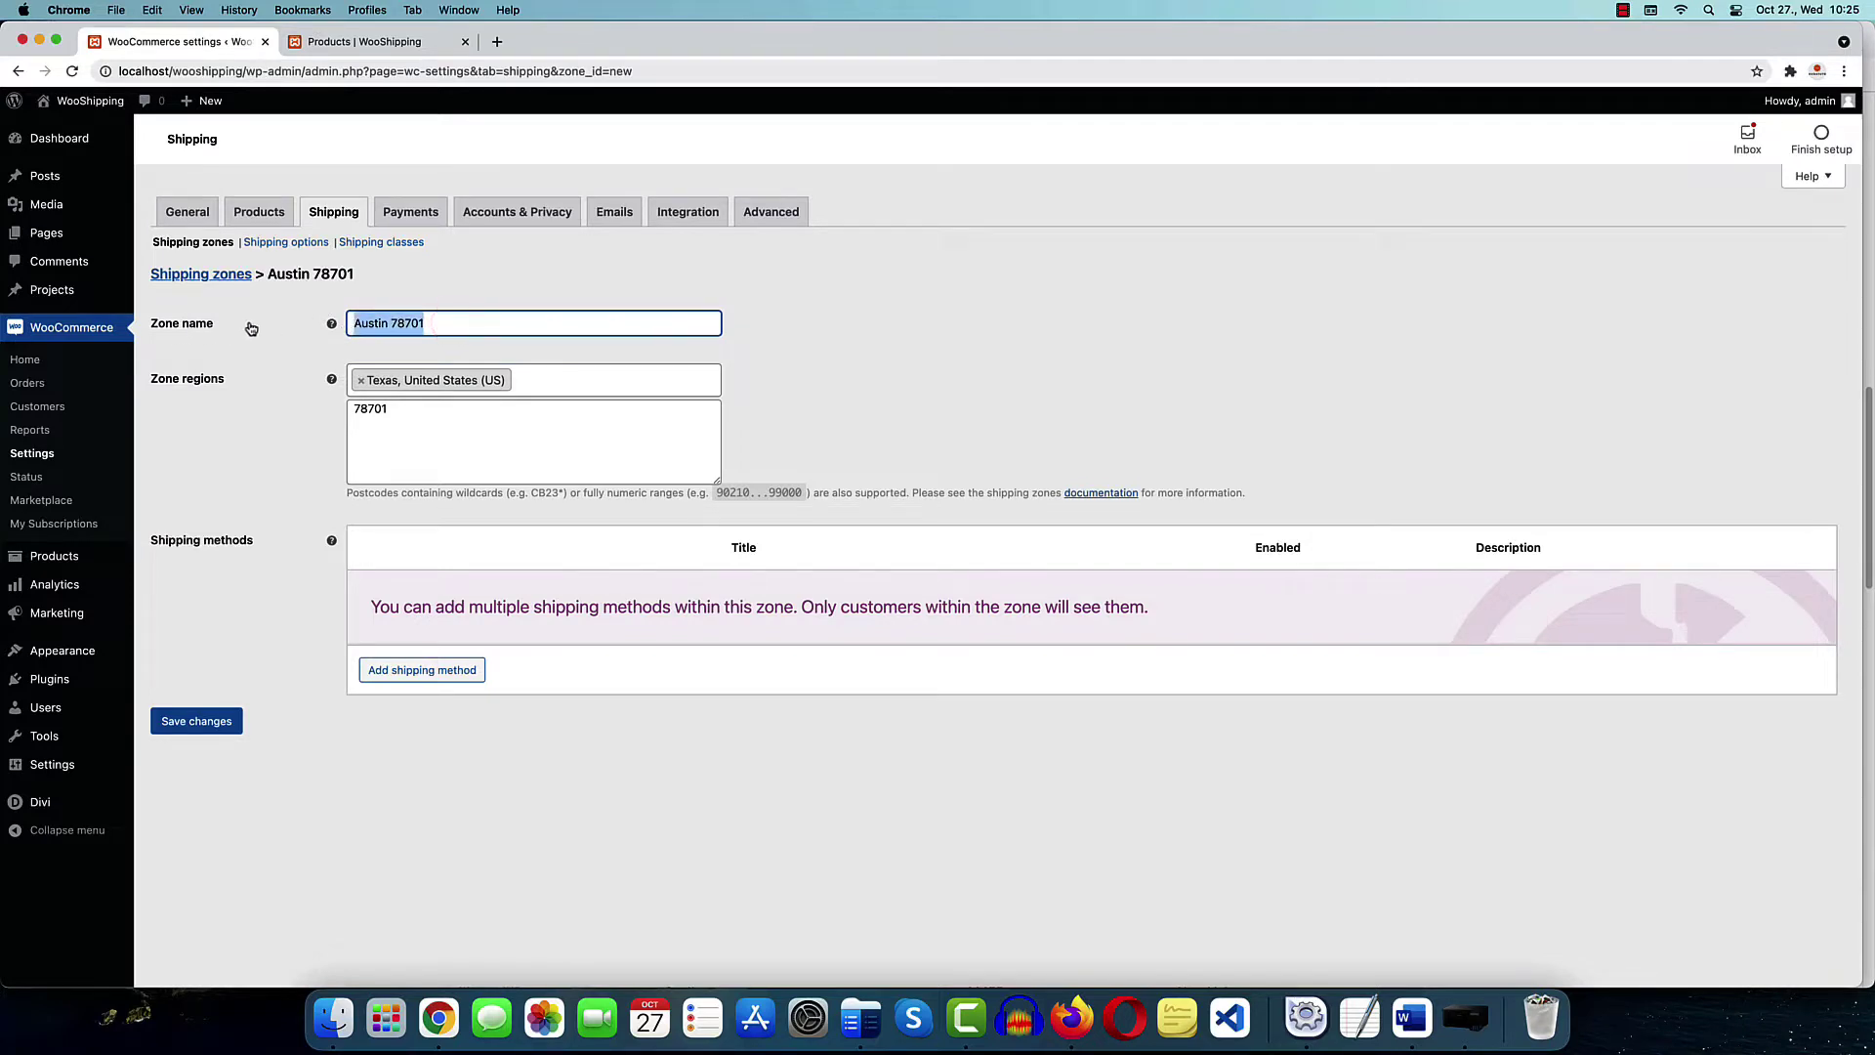
pyautogui.click(454, 320)
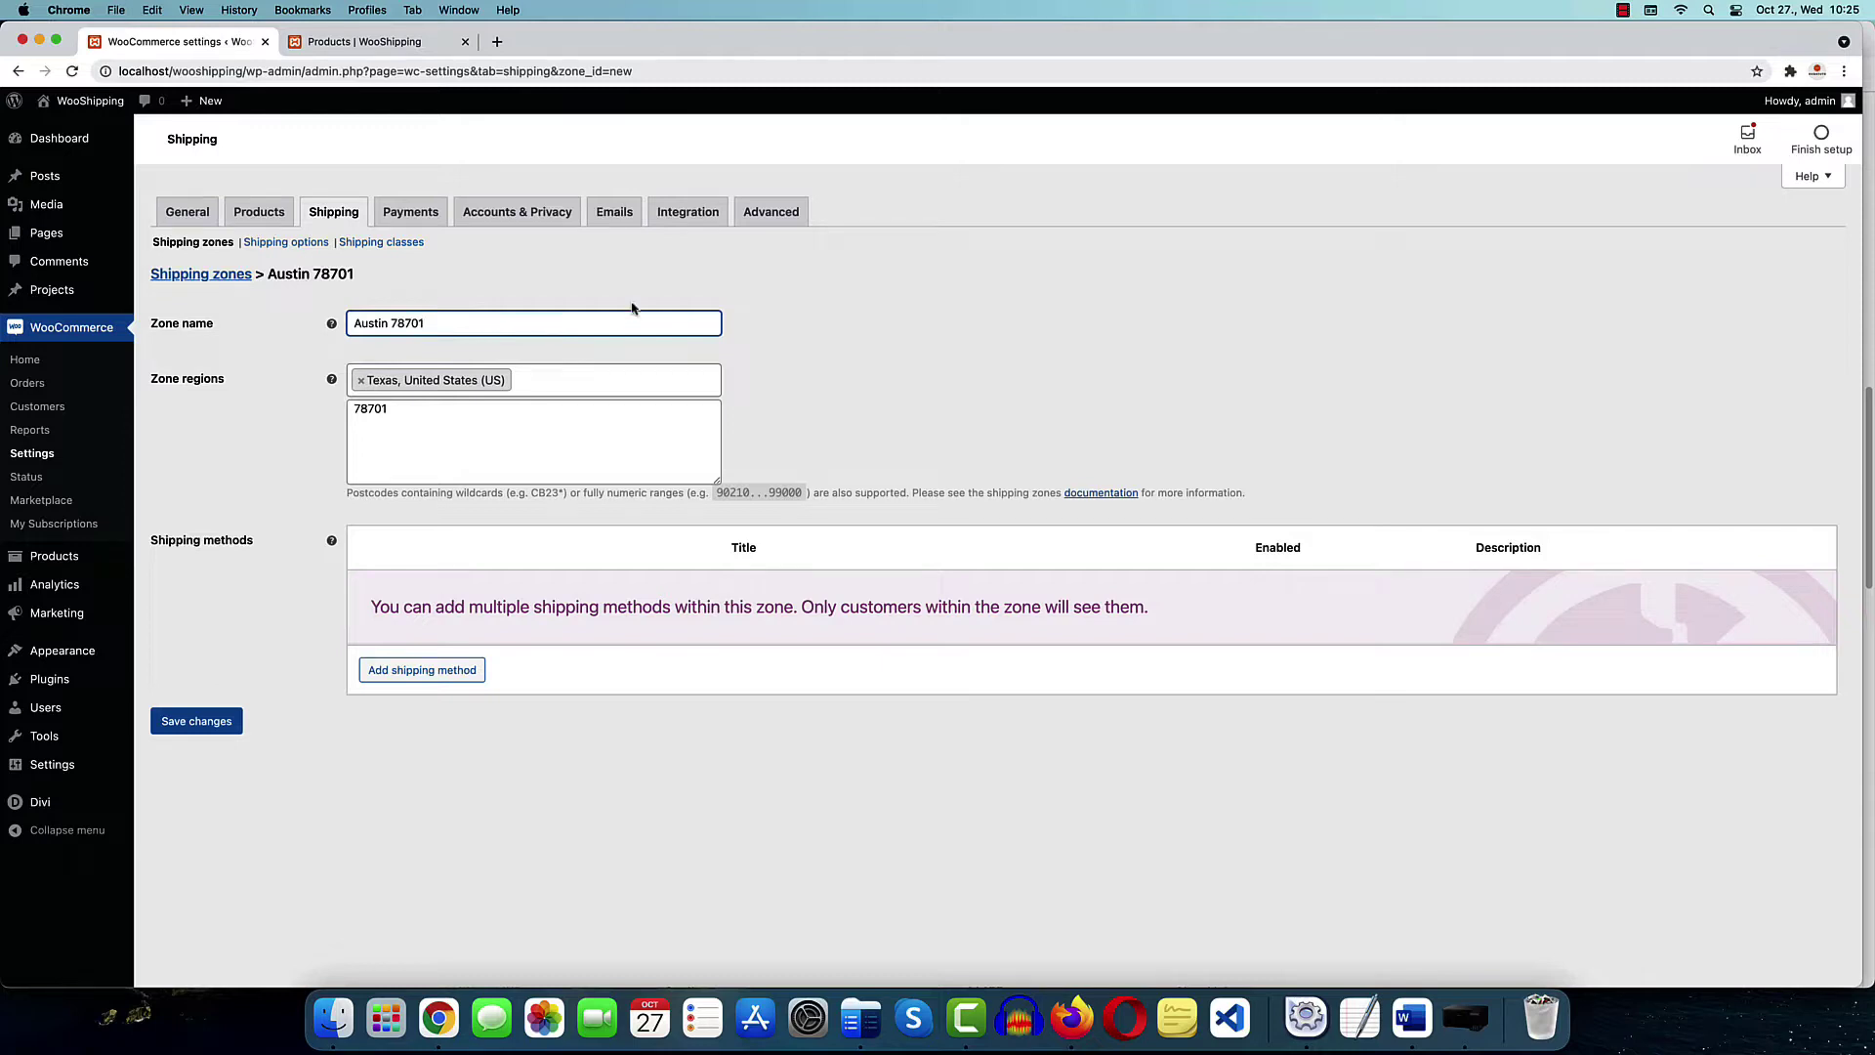
pyautogui.tripleClick(438, 323)
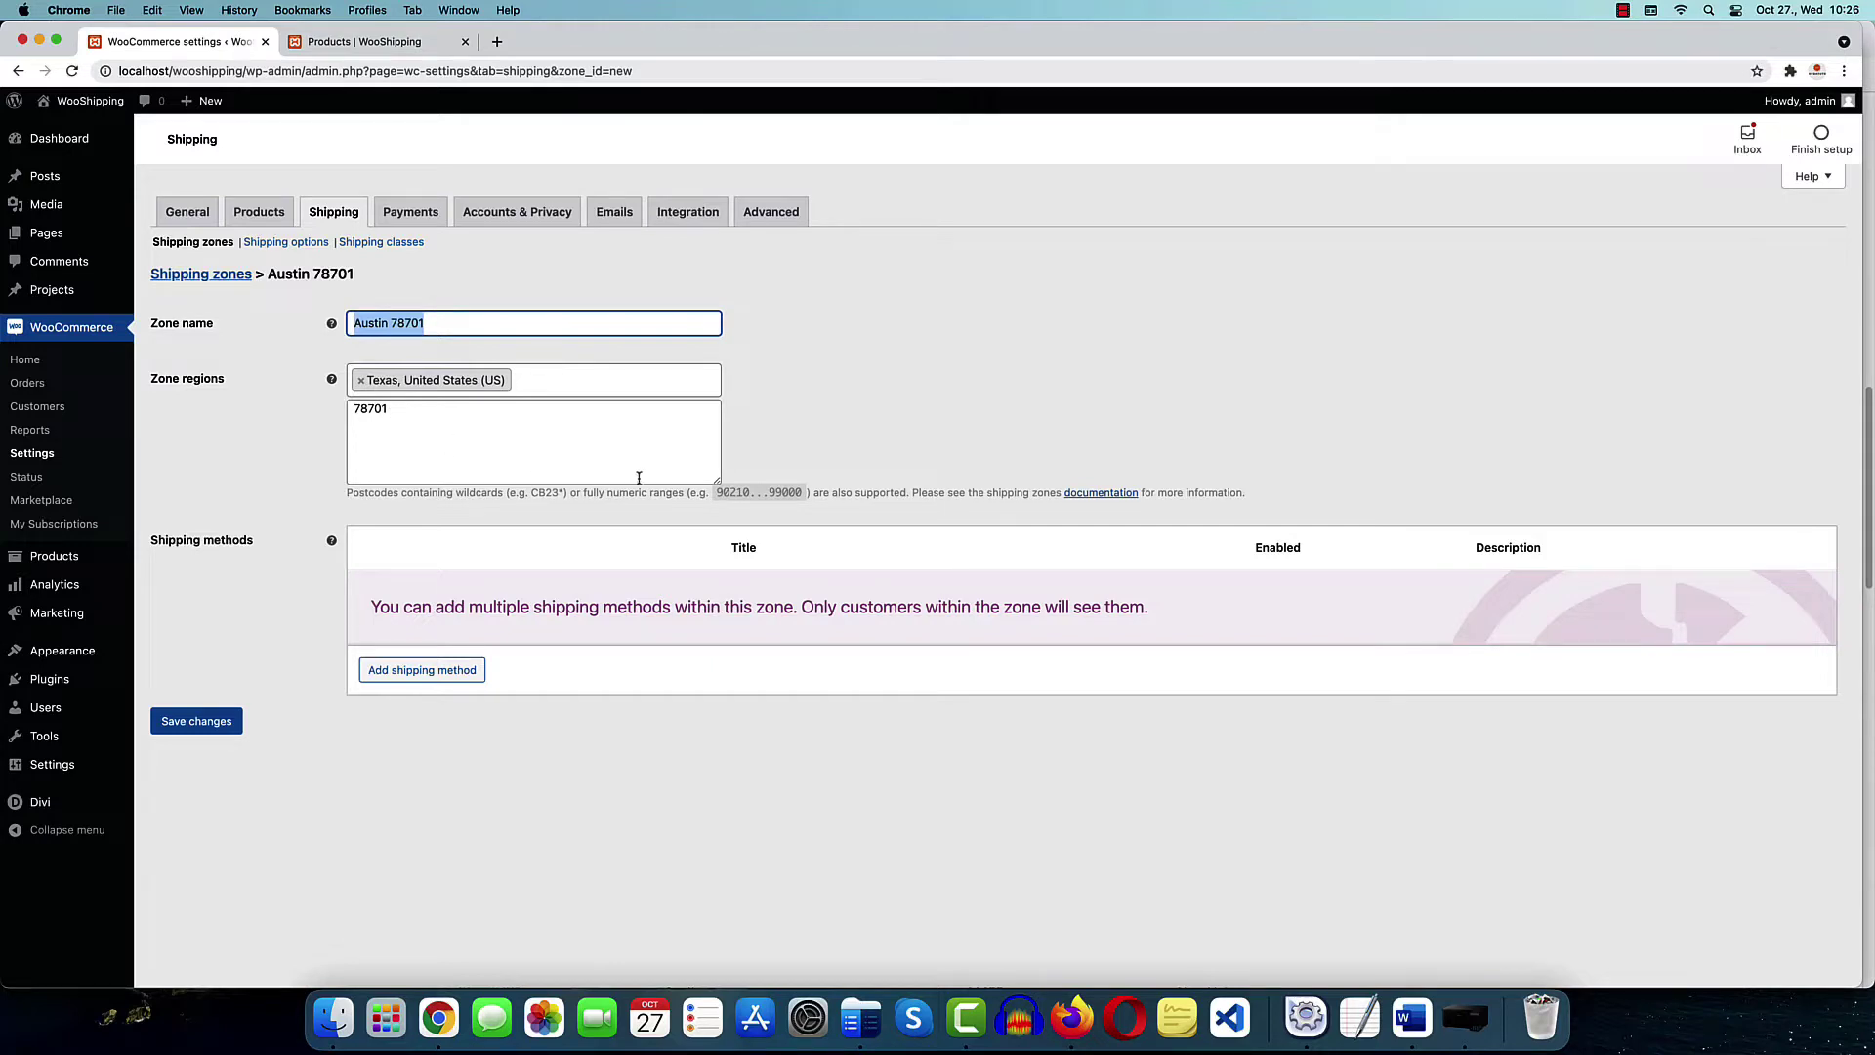
pyautogui.moveTo(715, 492); pyautogui.dragTo(800, 493)
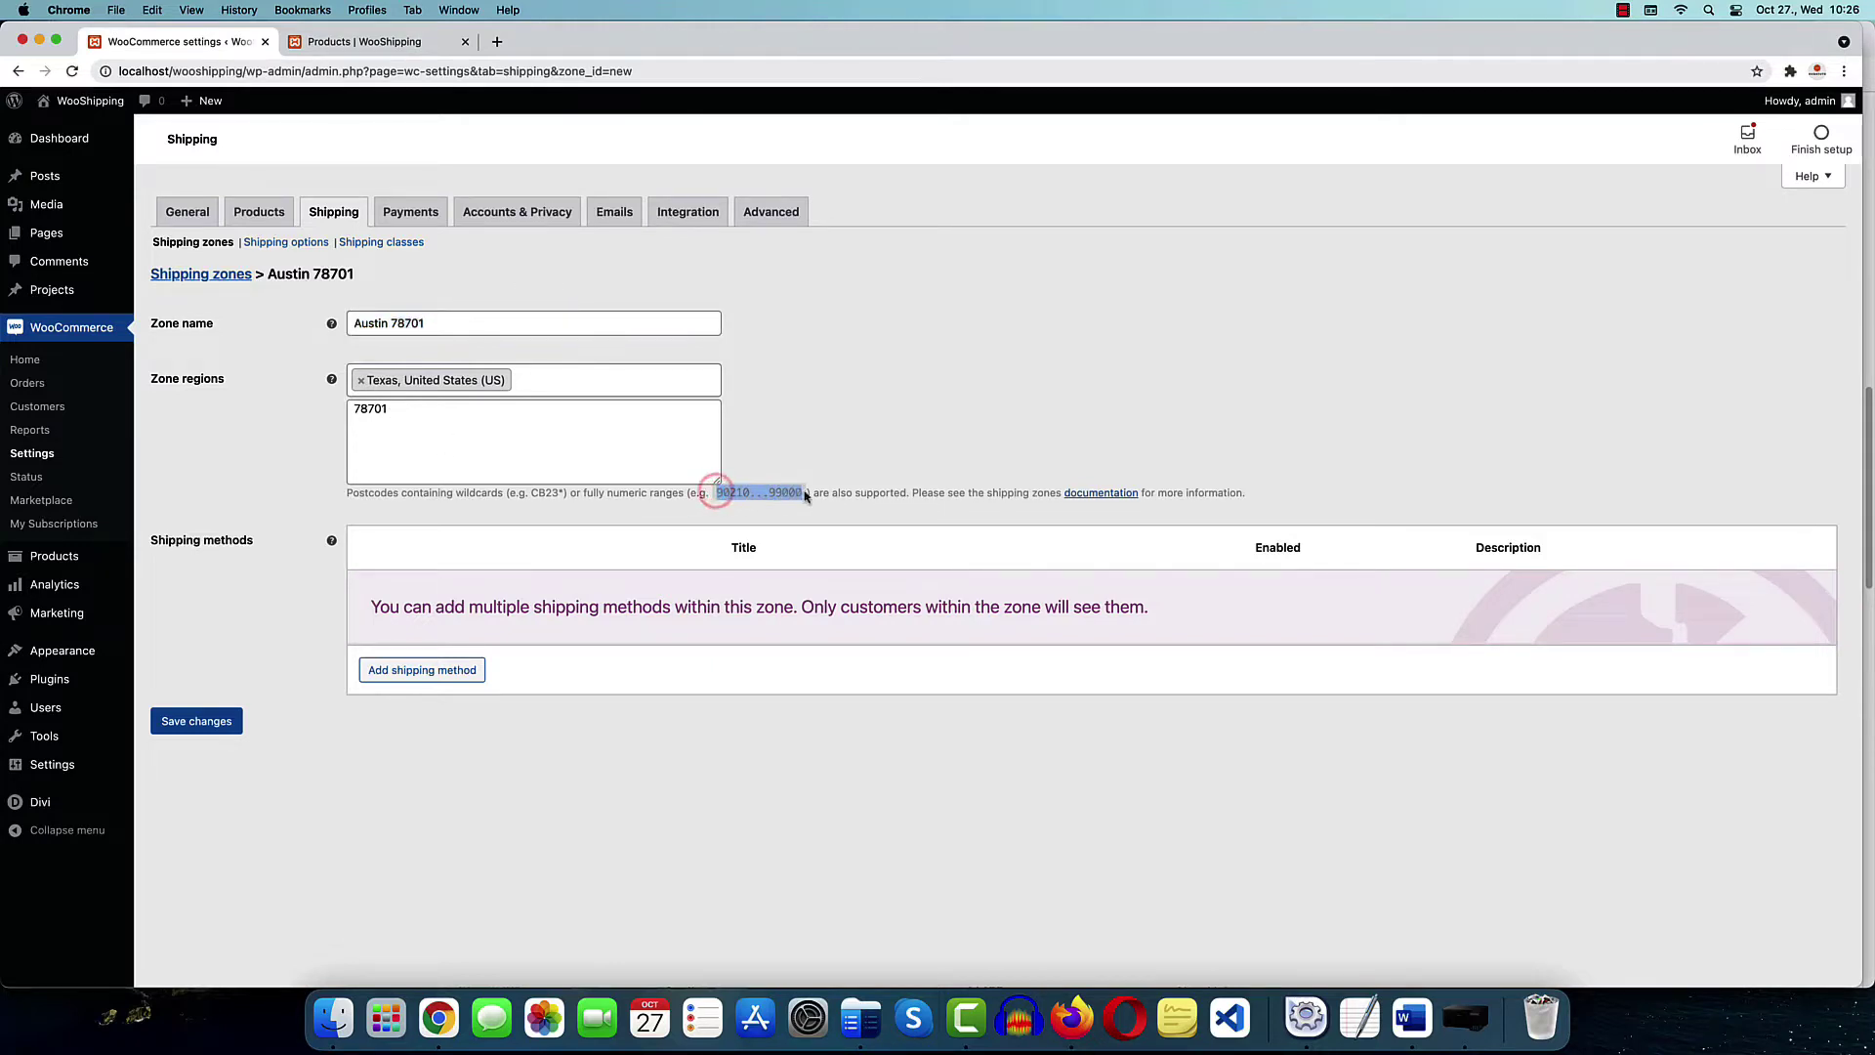
pyautogui.click(207, 727)
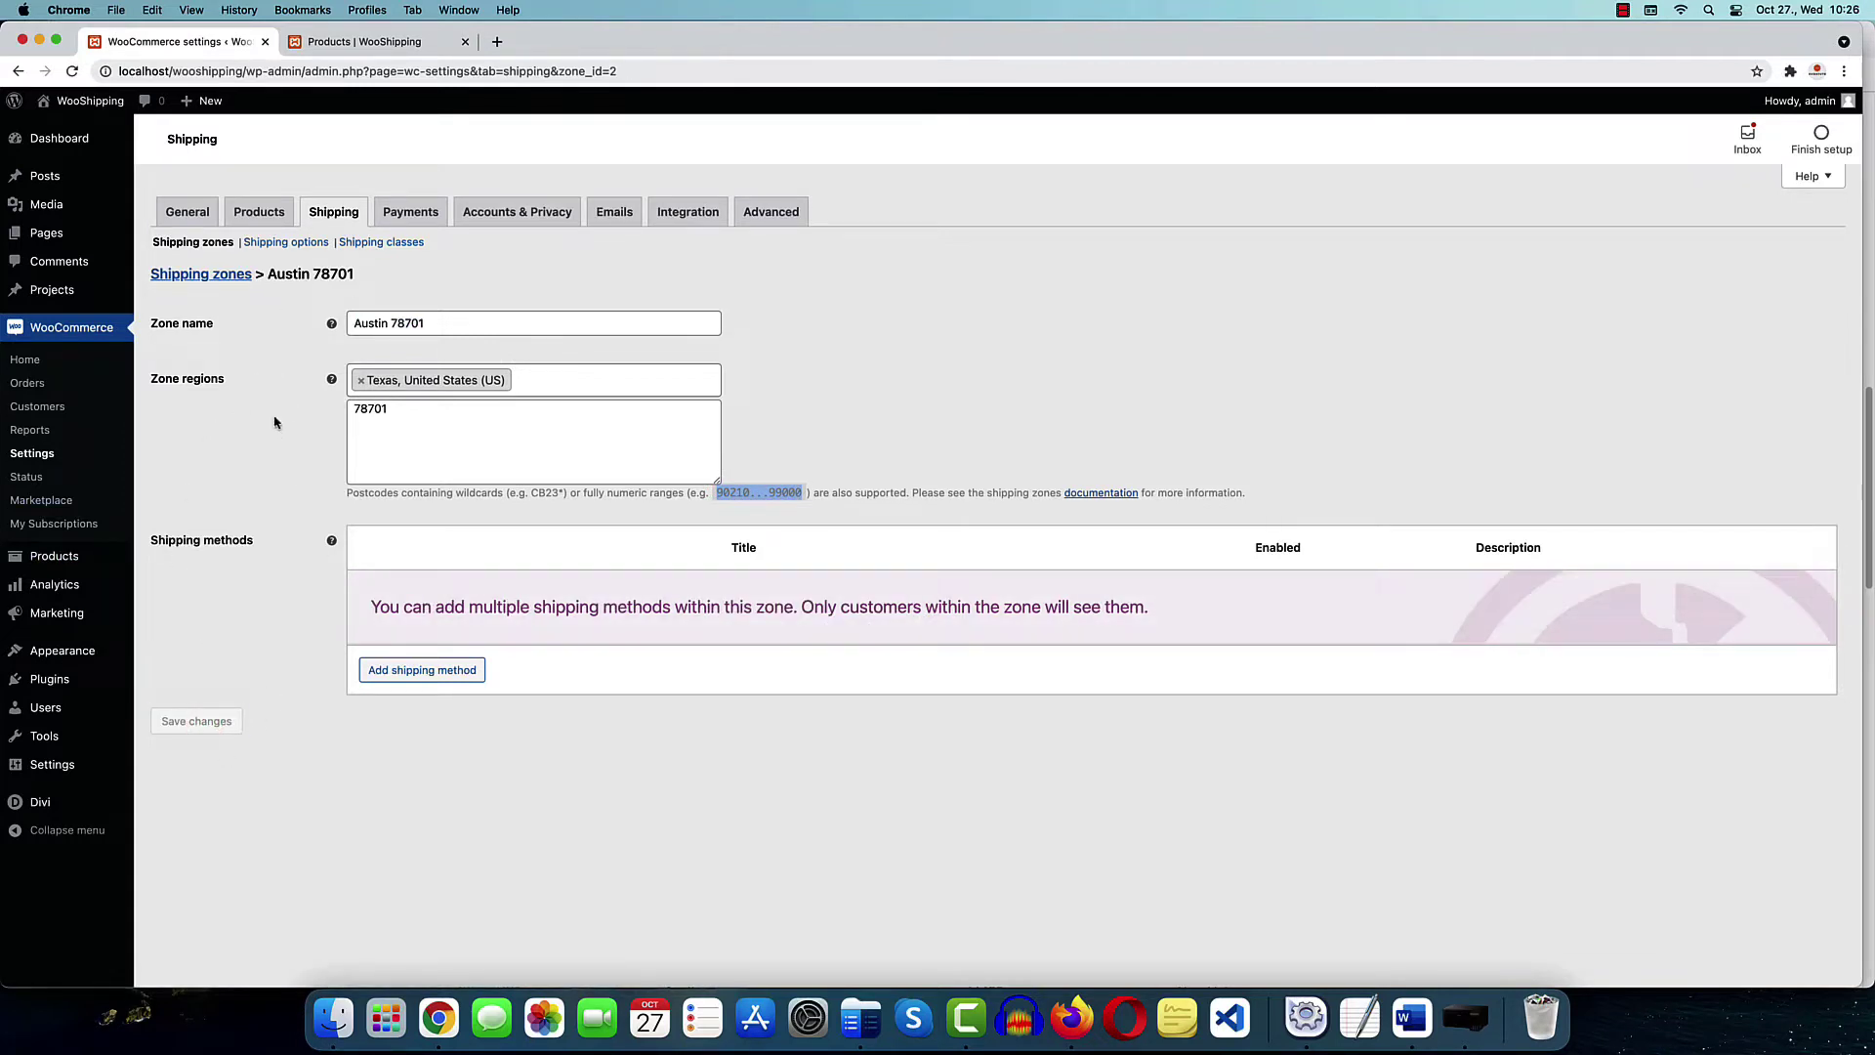
# Add the Free shipping method to the Austin 78701 zone and return to the list of shipping zones
pyautogui.click(447, 678)
pyautogui.click(433, 674)
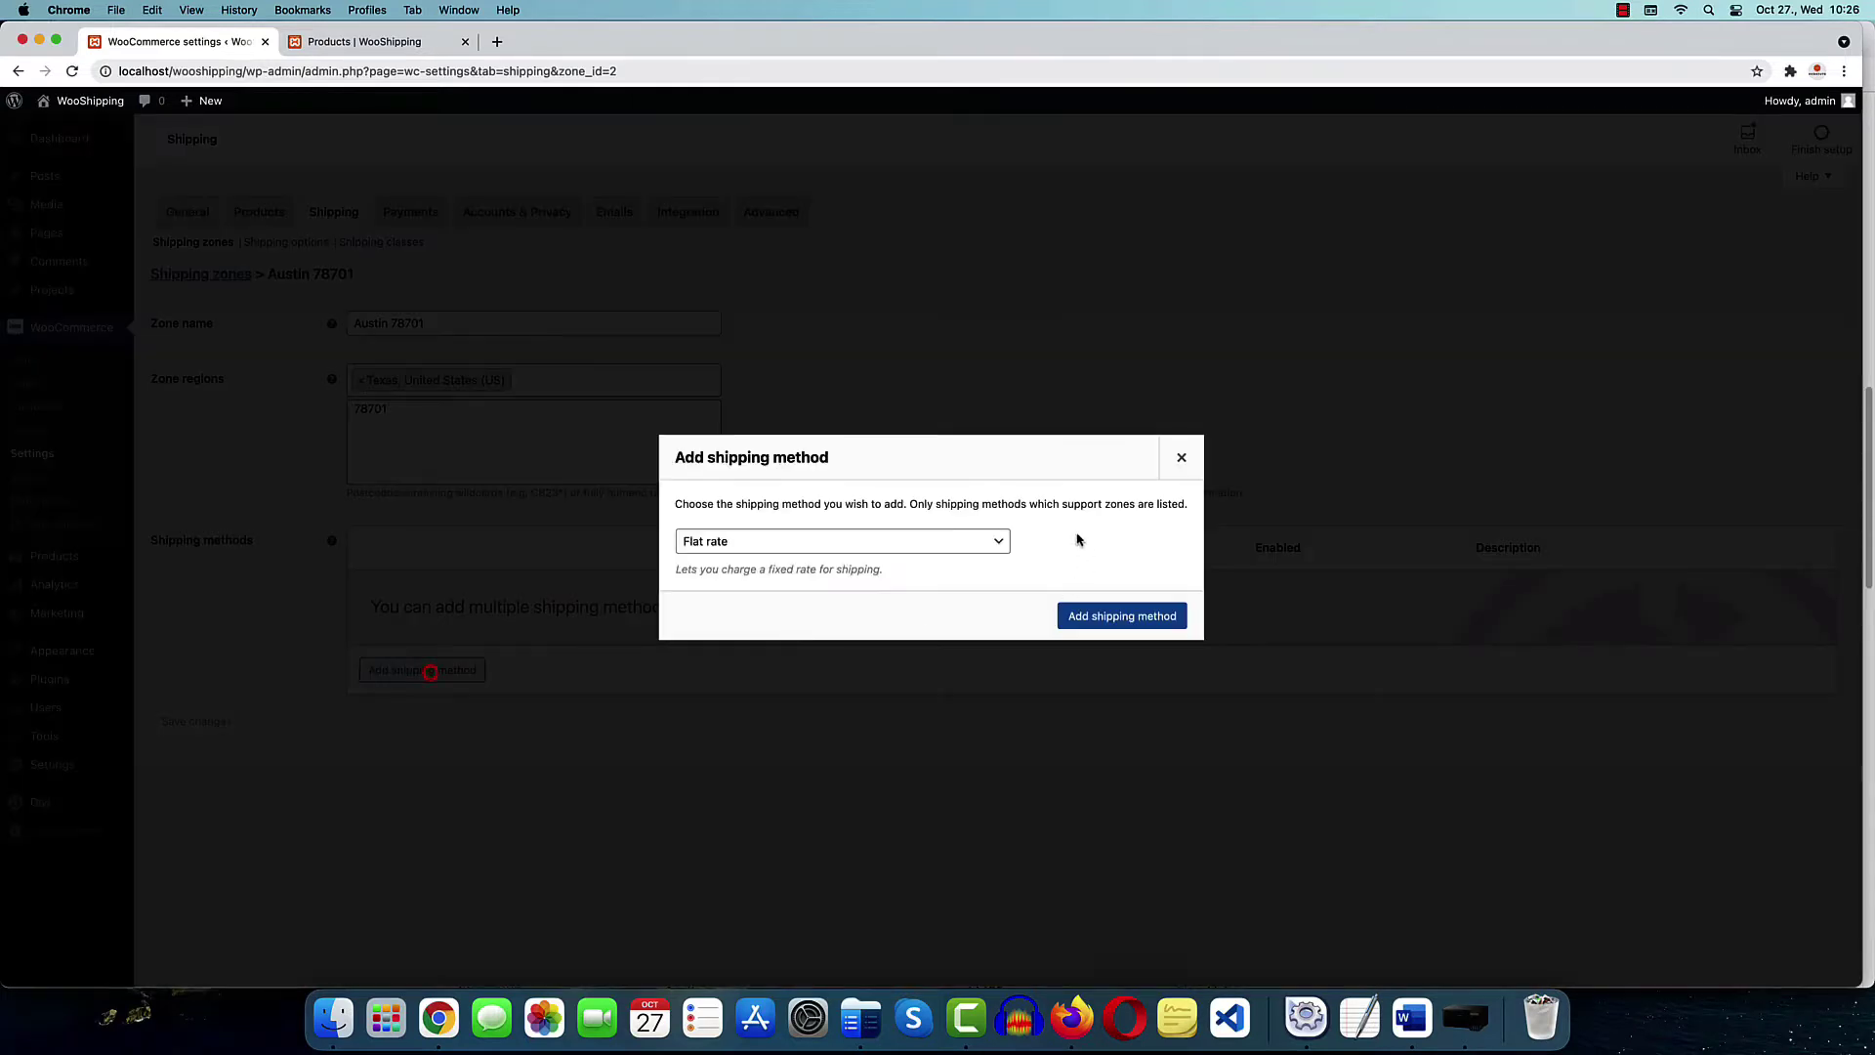
pyautogui.click(999, 549)
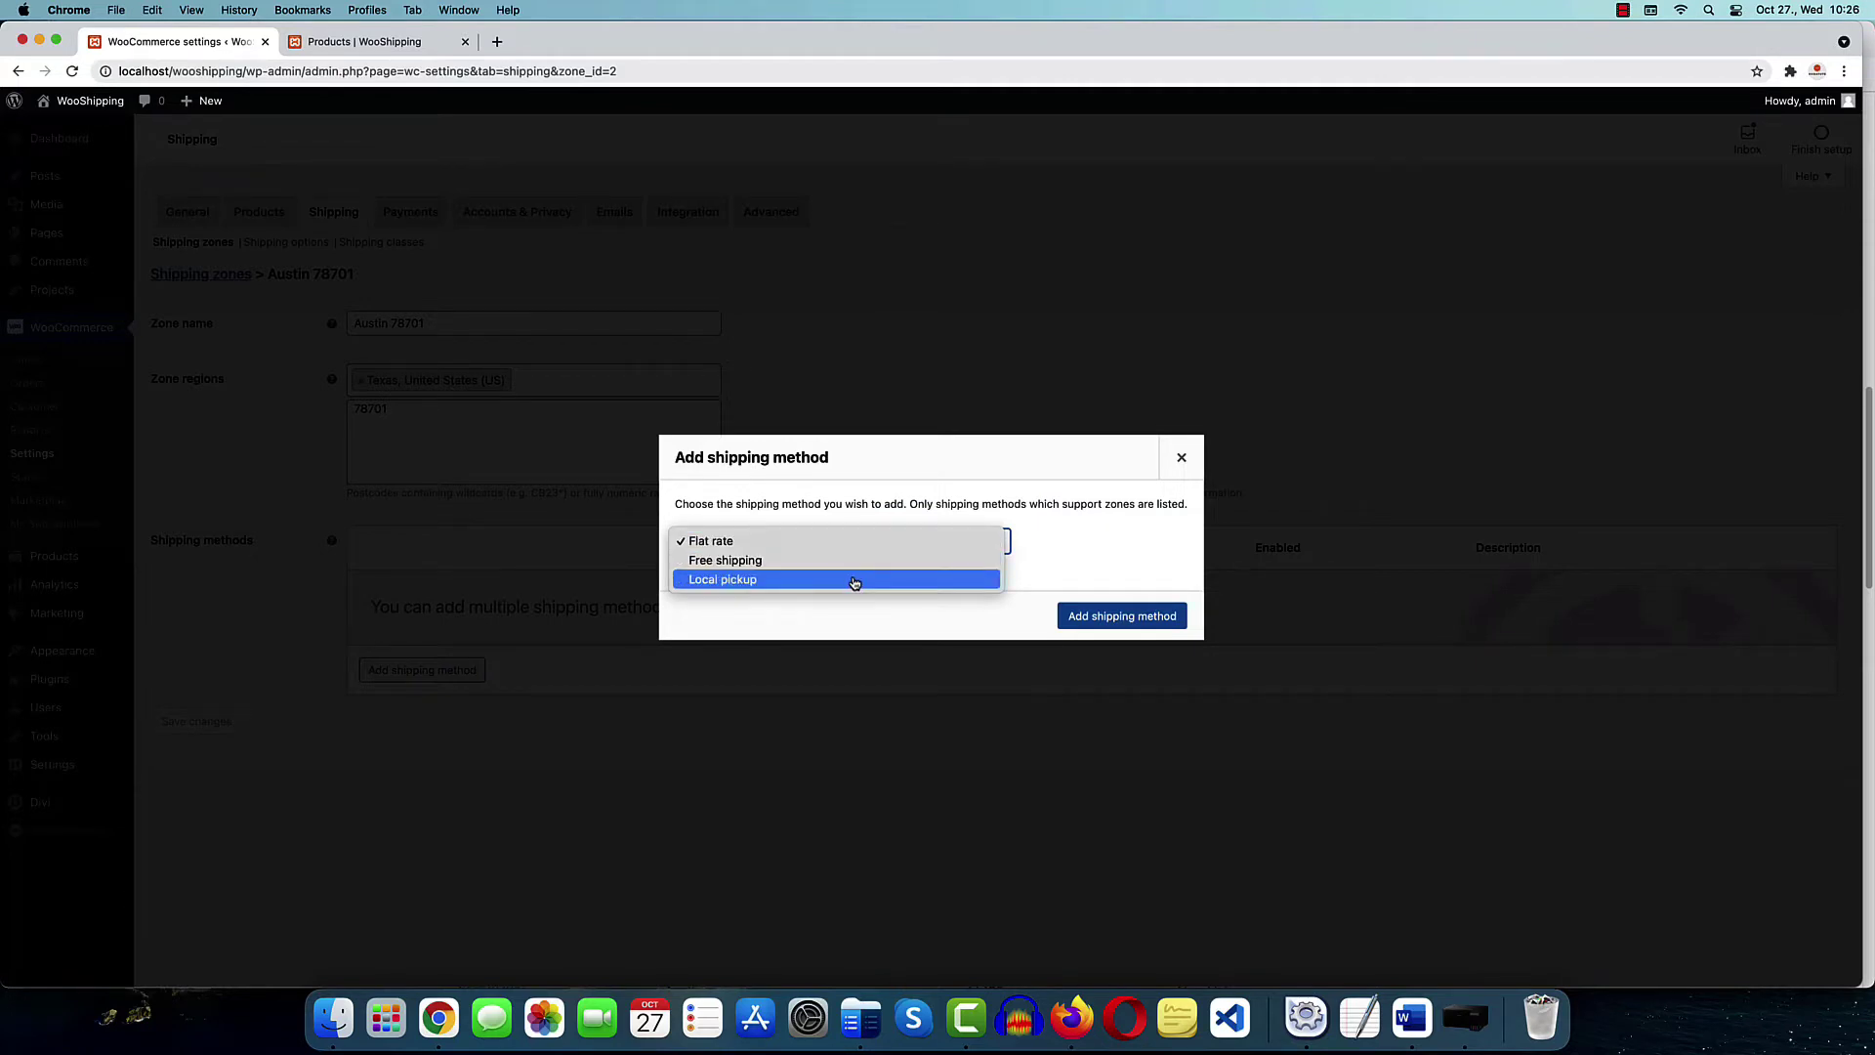
pyautogui.click(735, 569)
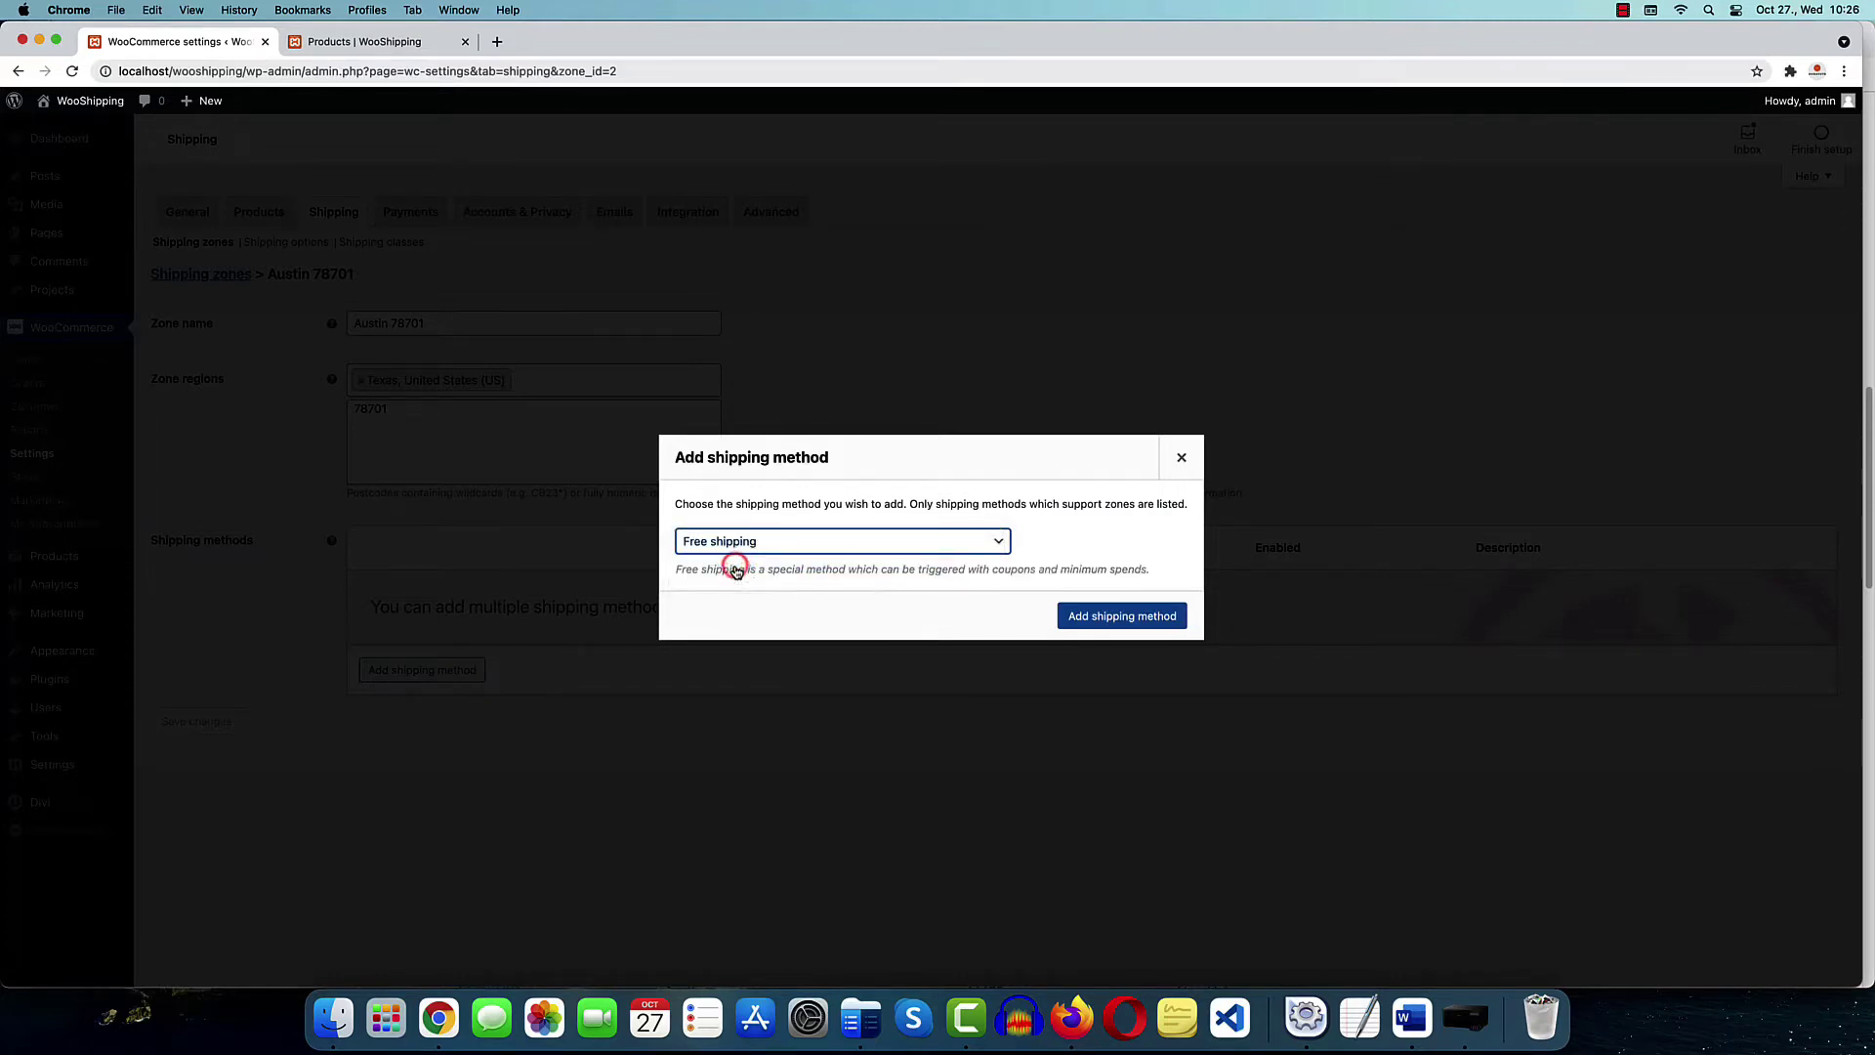
pyautogui.click(1106, 625)
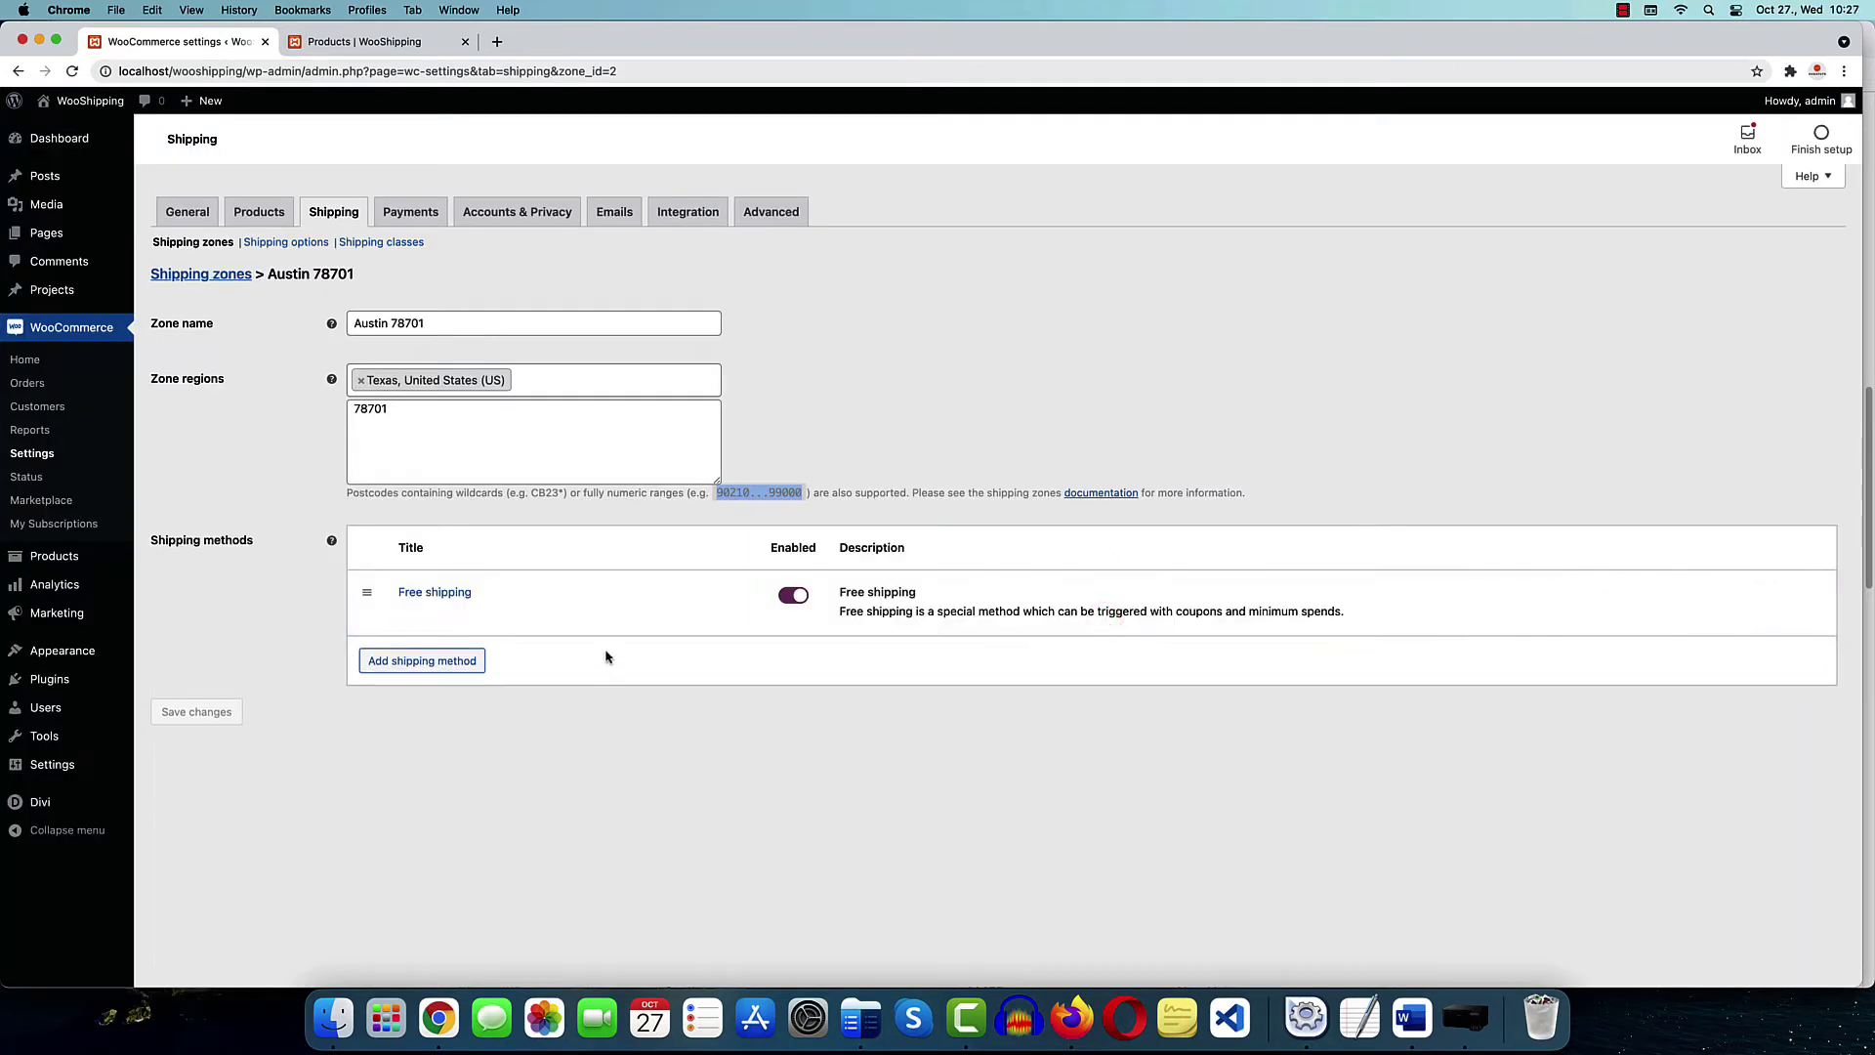
pyautogui.moveTo(500, 583)
pyautogui.moveTo(382, 582)
pyautogui.click(333, 212)
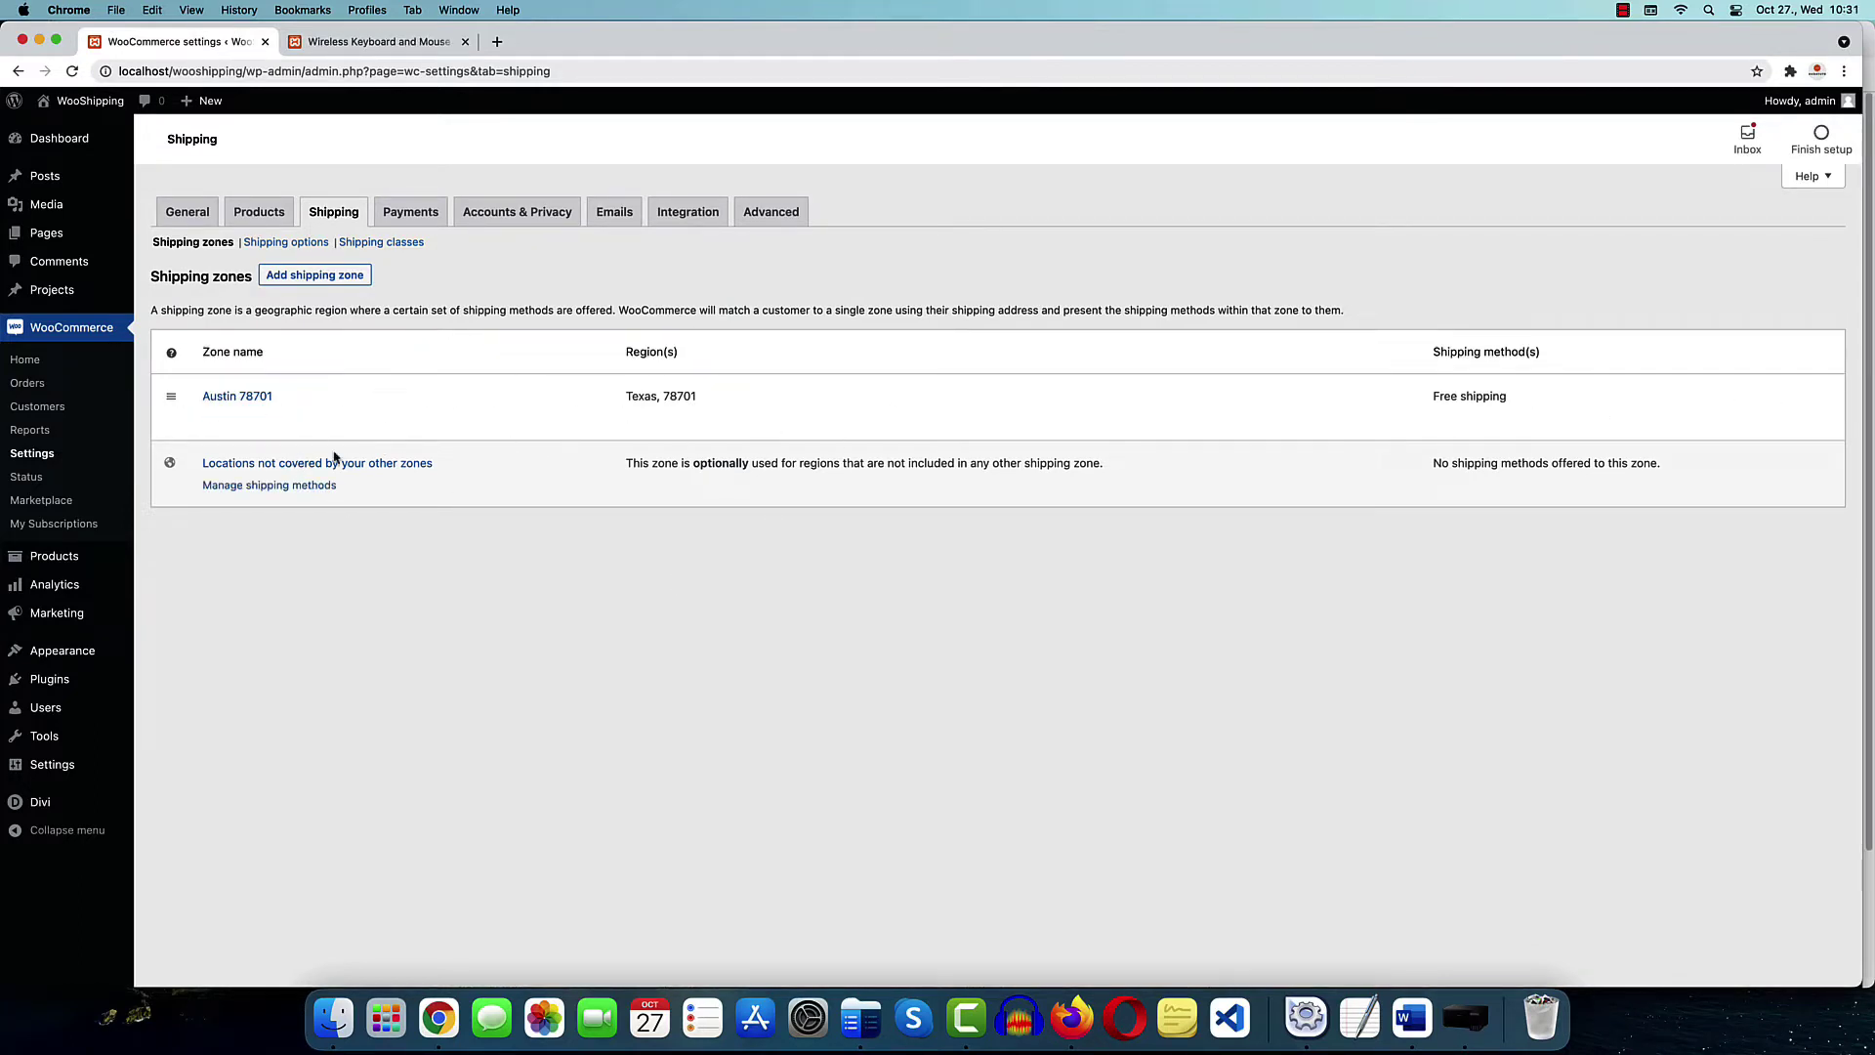
# Switch to the shop in Firefox, add the Wireless Keyboard and Mouse to the cart, and view the cart
pyautogui.click(1072, 1017)
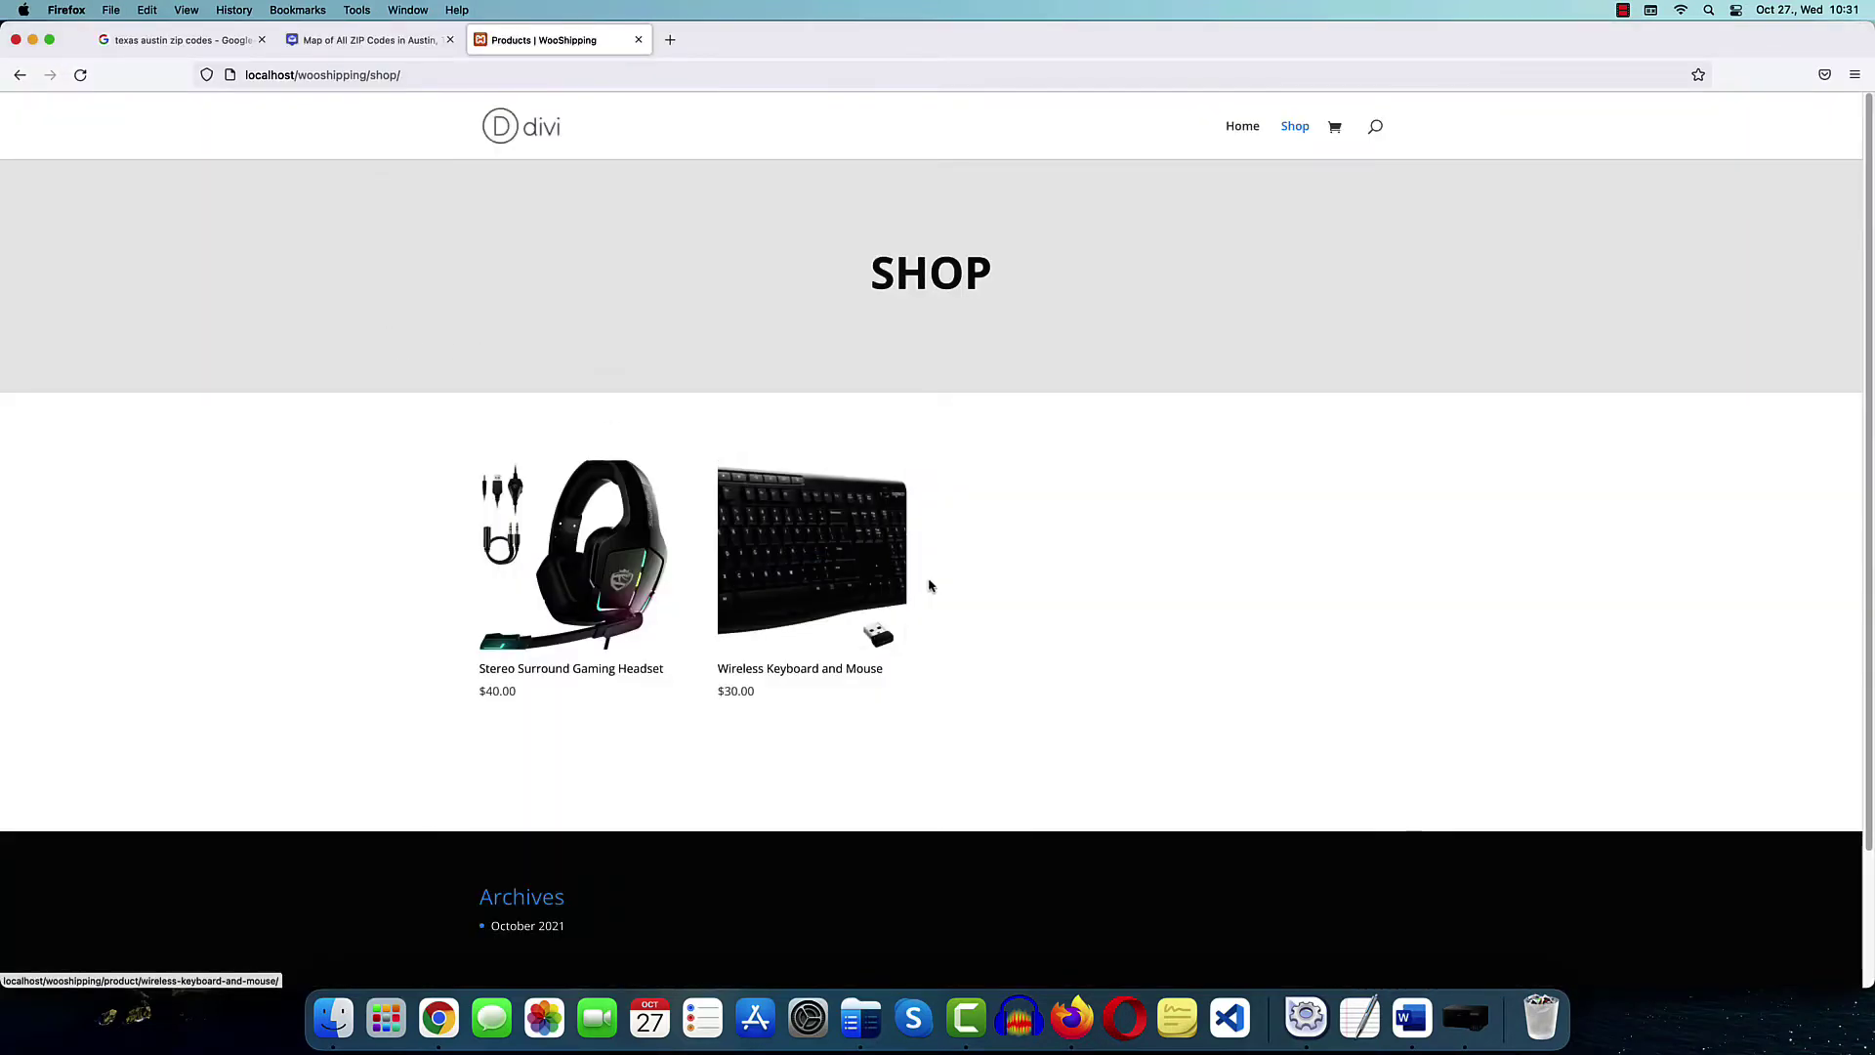
pyautogui.click(870, 587)
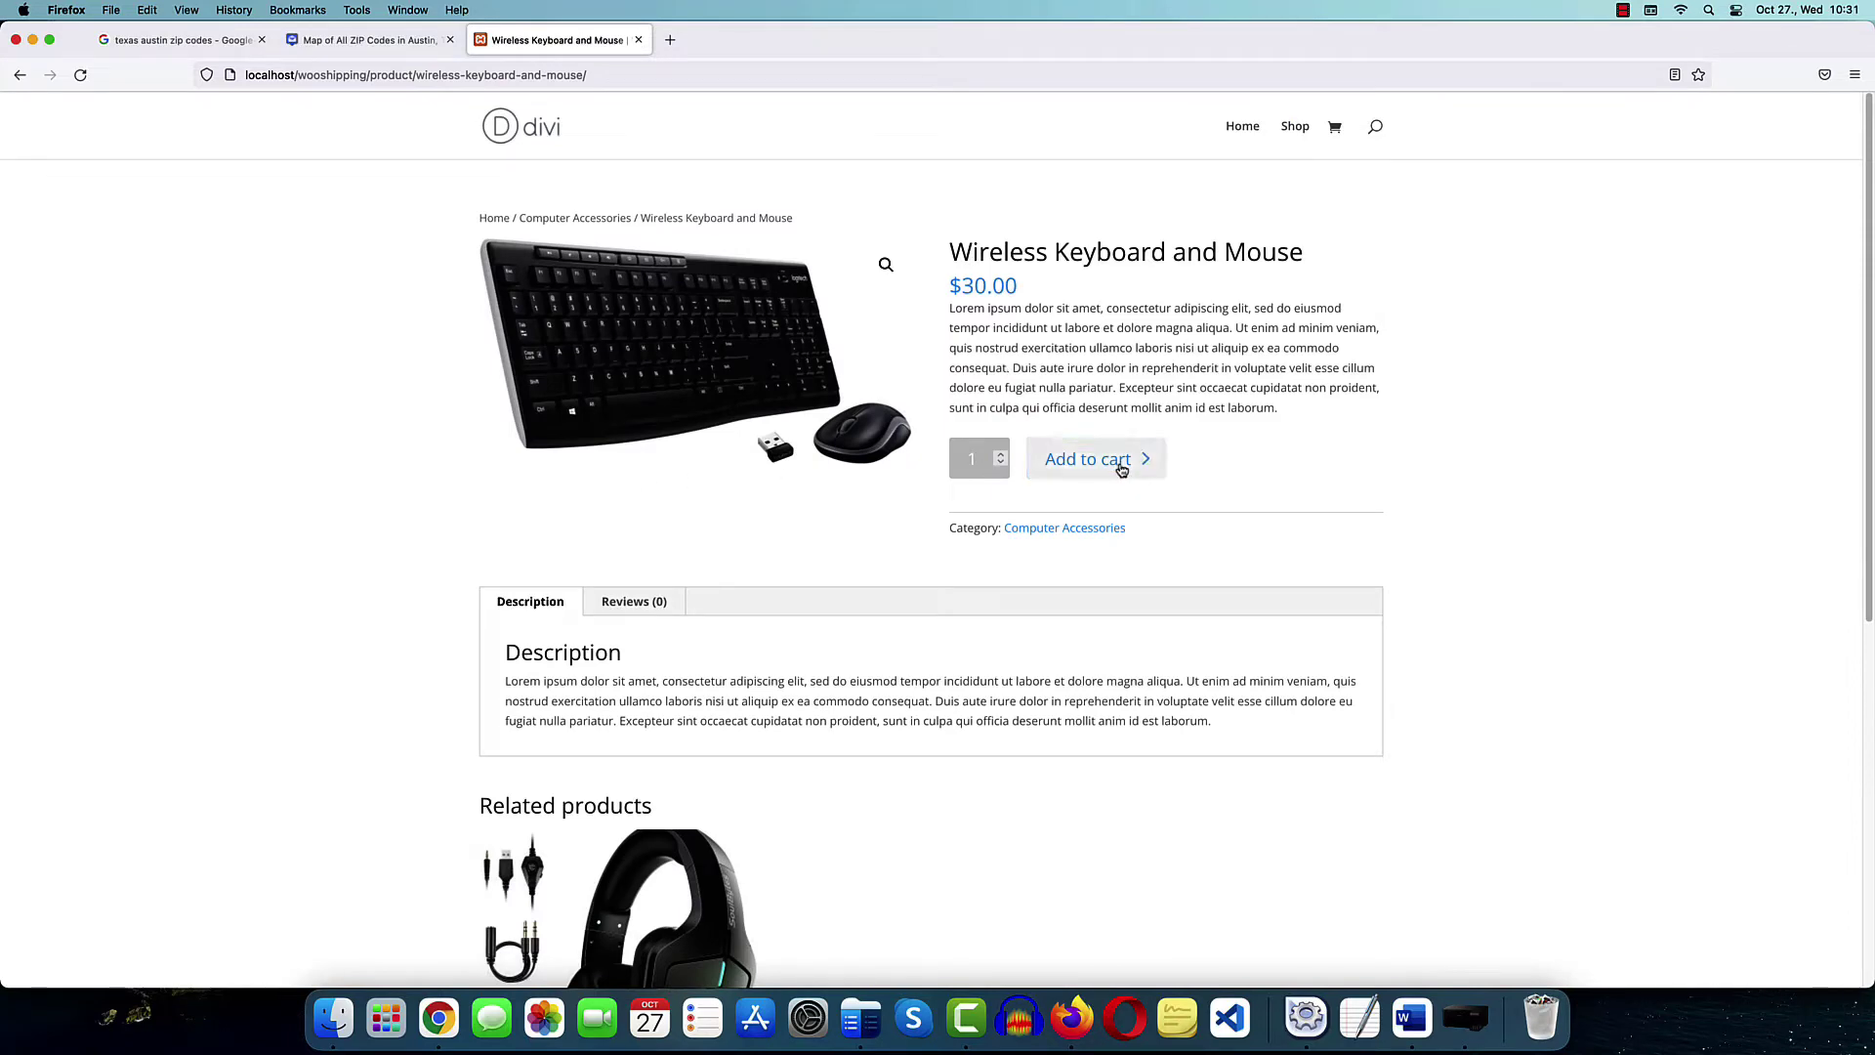
pyautogui.click(1090, 460)
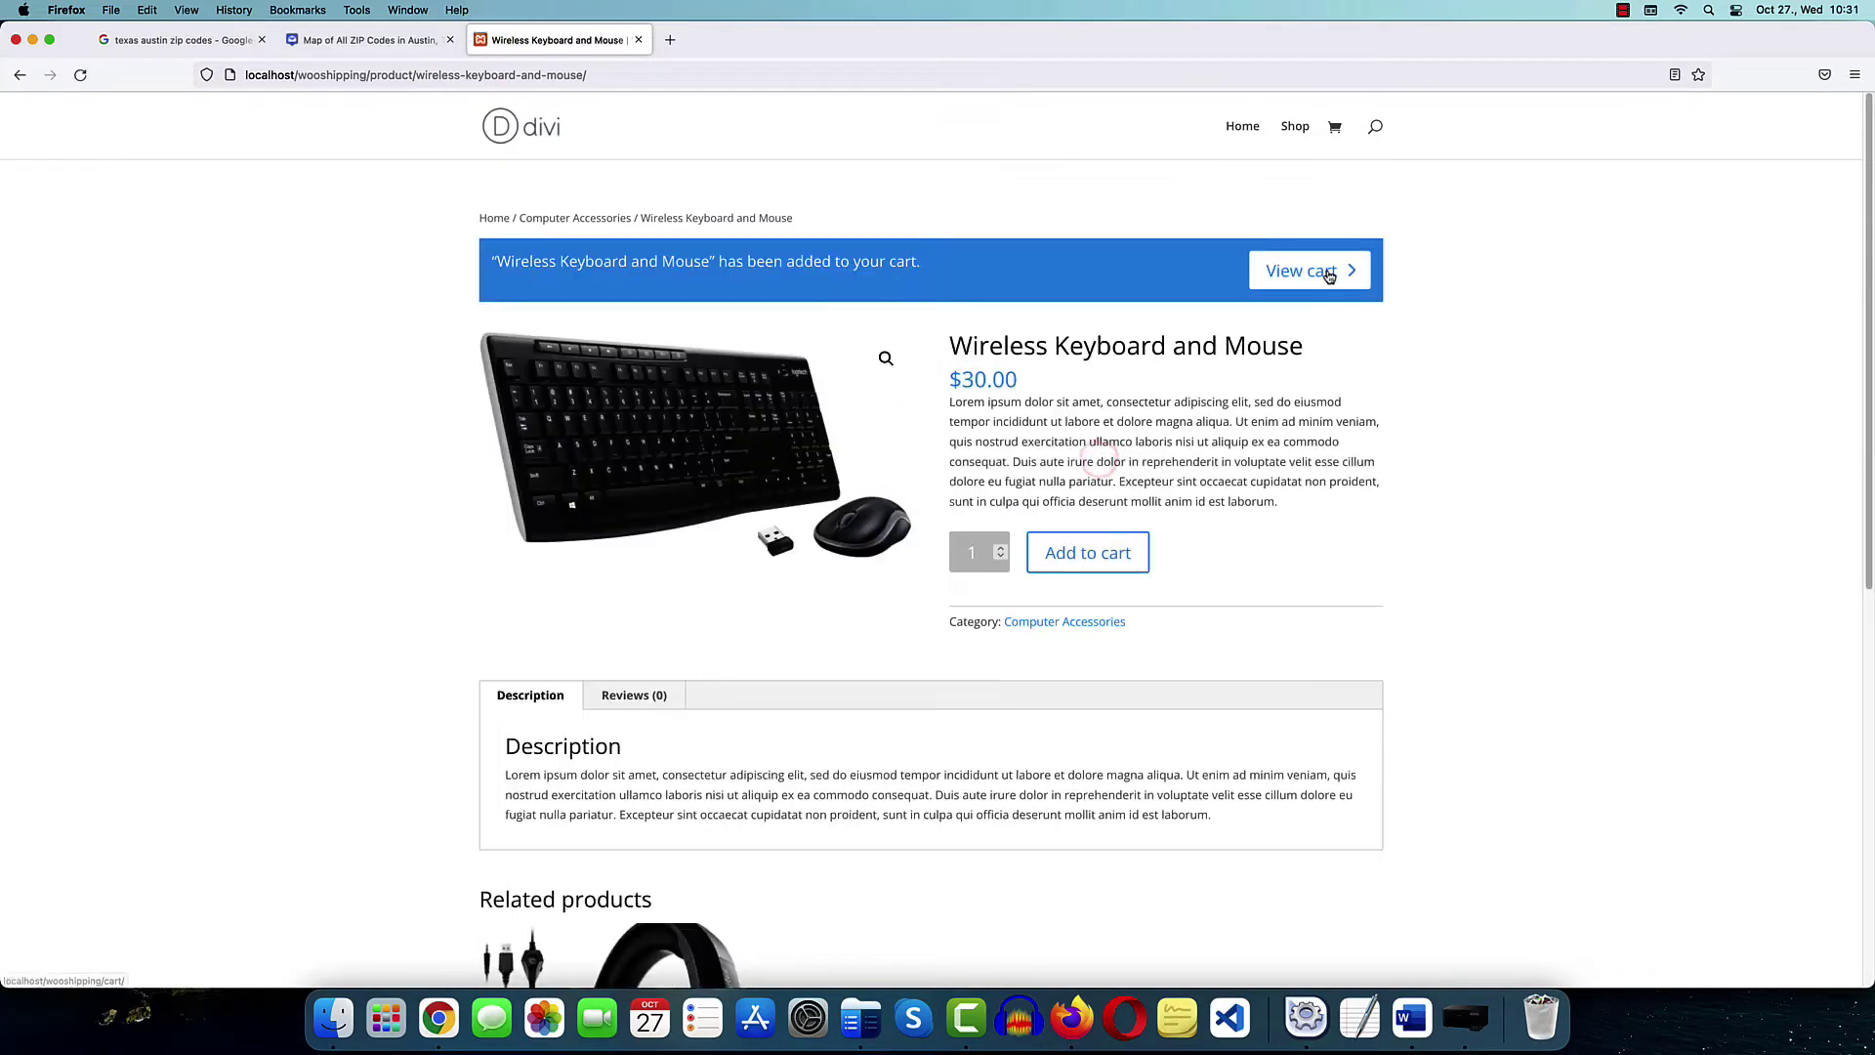
pyautogui.click(1326, 273)
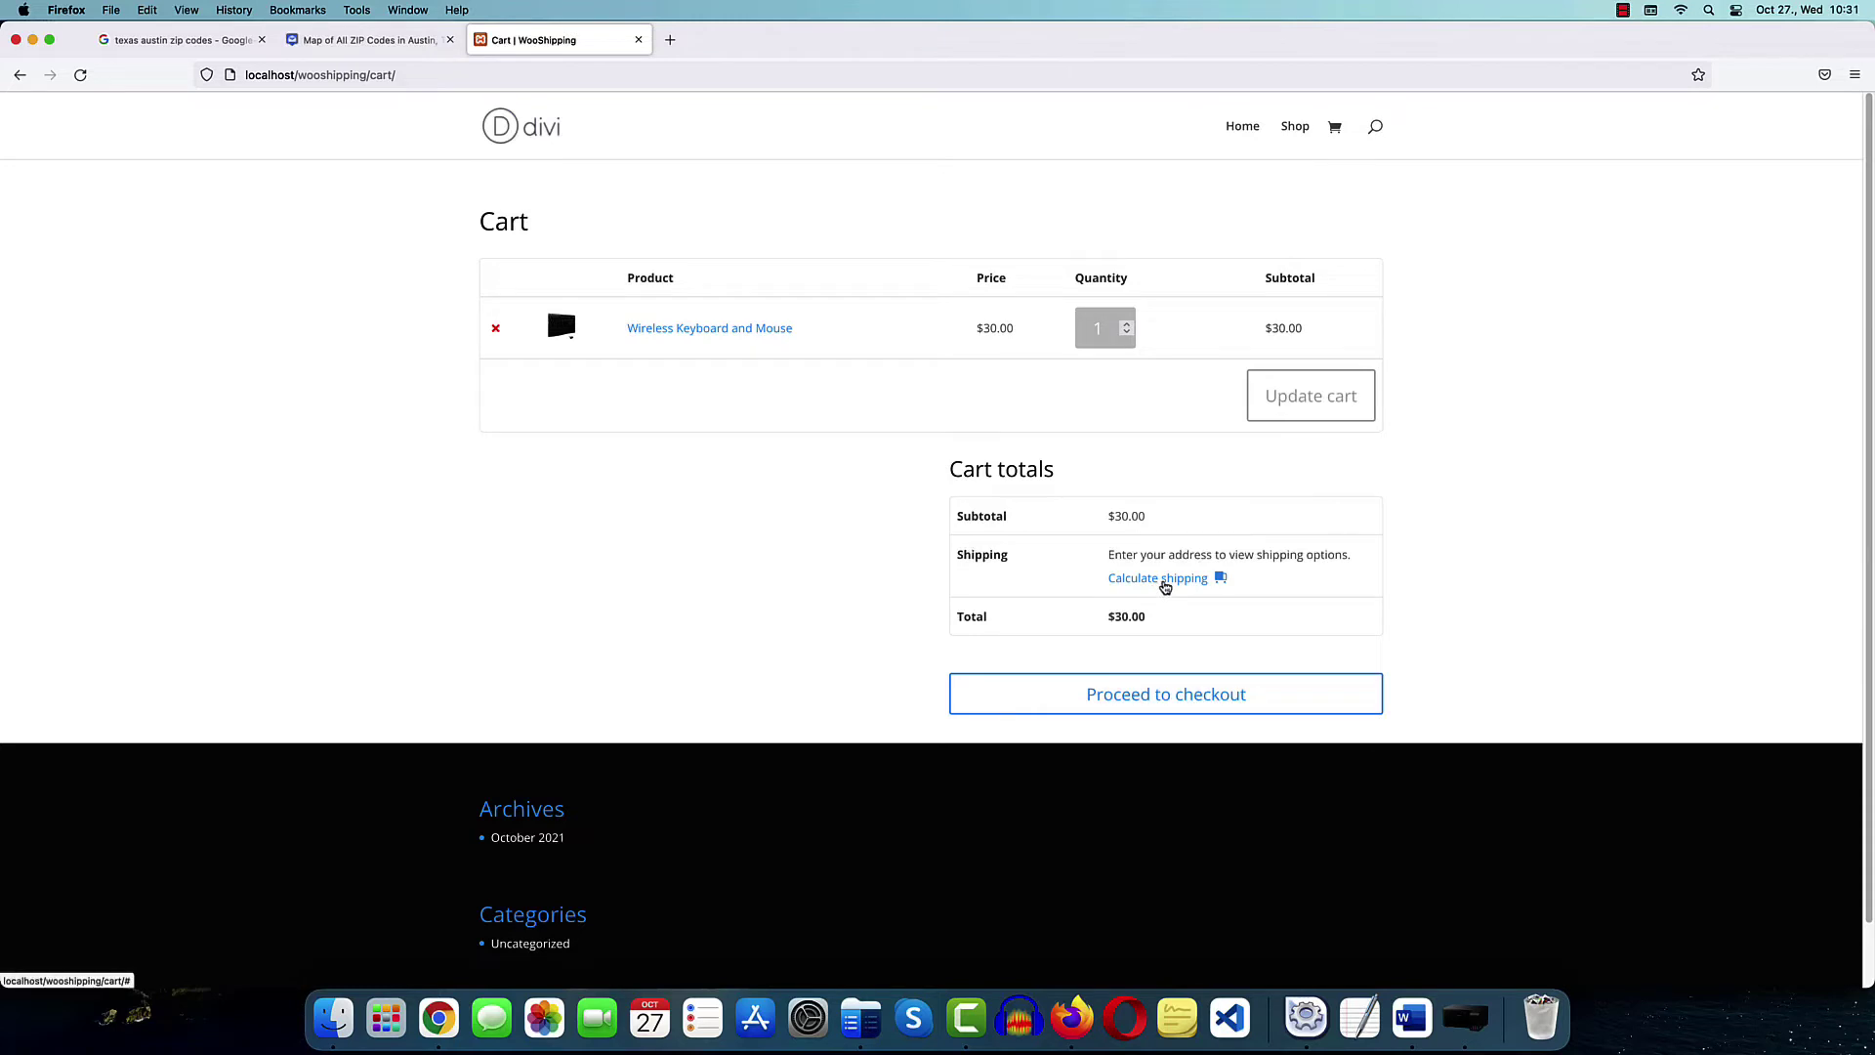
# Calculate the cart's shipping for the town Austin, Texas, with the ZIP code 78701
pyautogui.click(1143, 580)
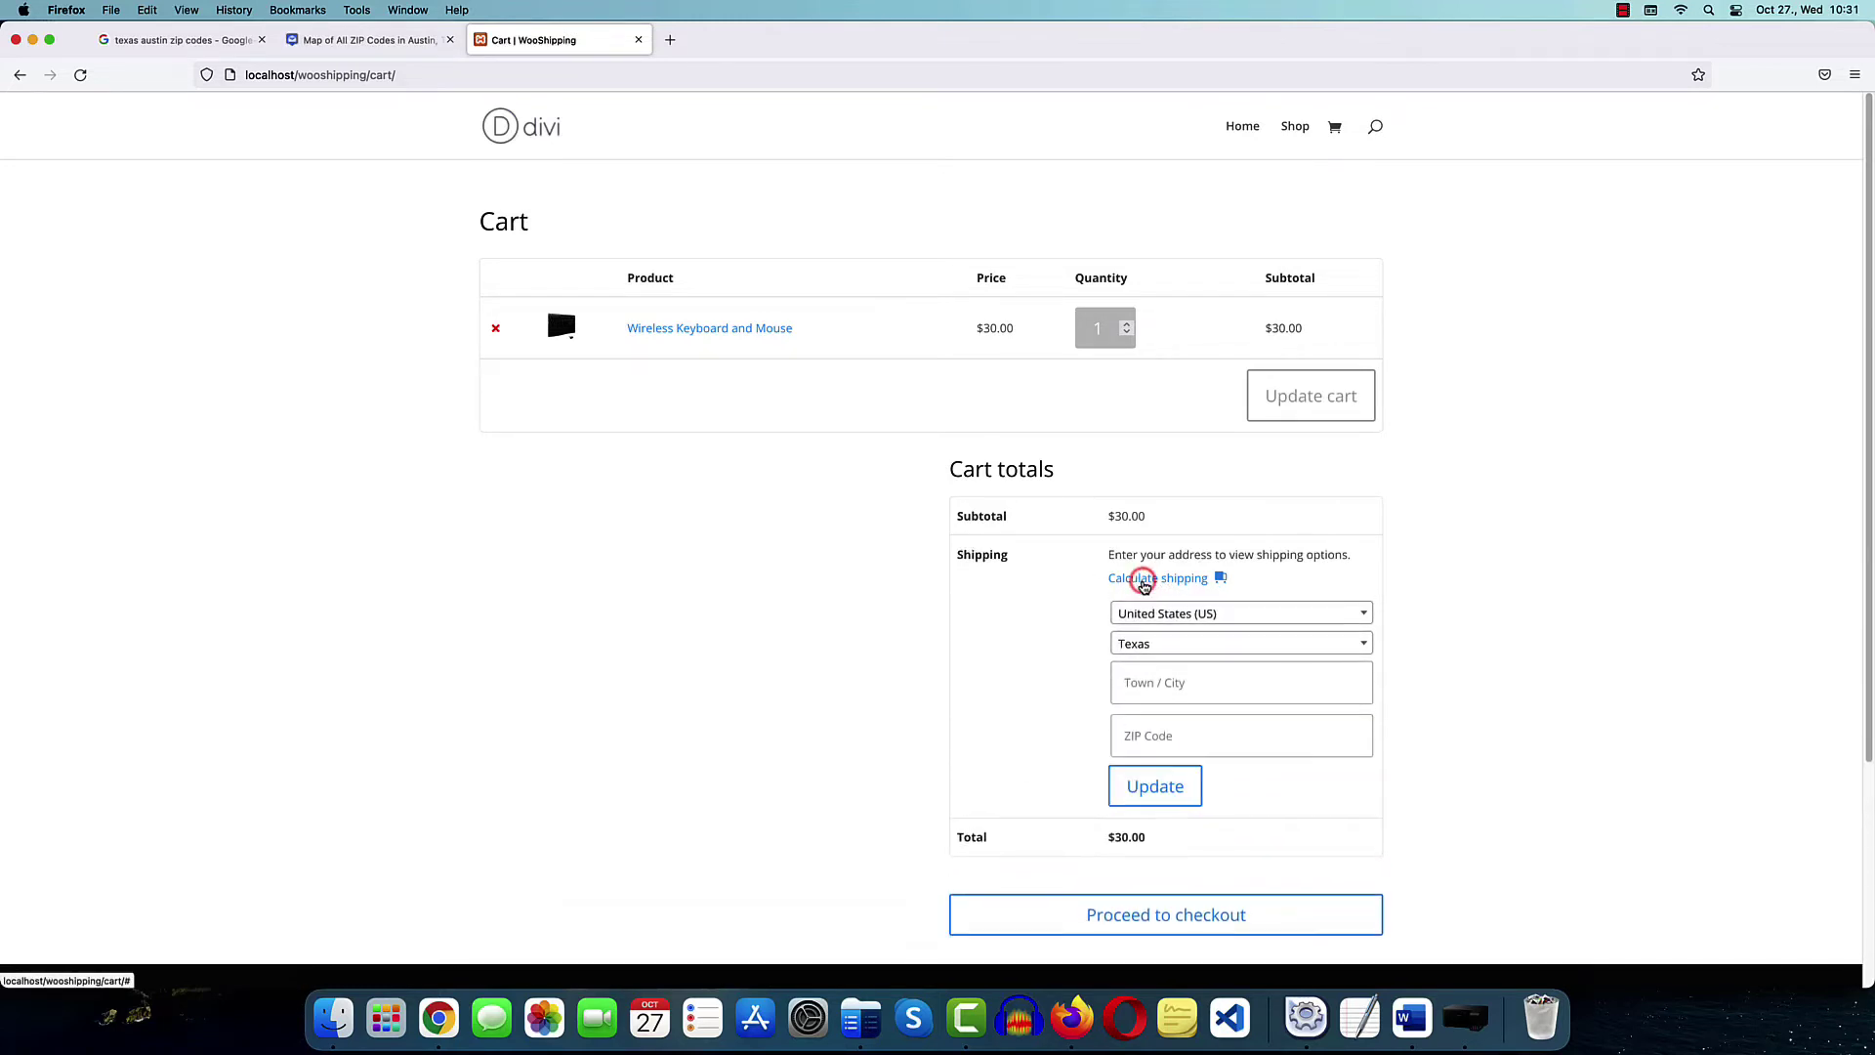
pyautogui.click(1171, 683)
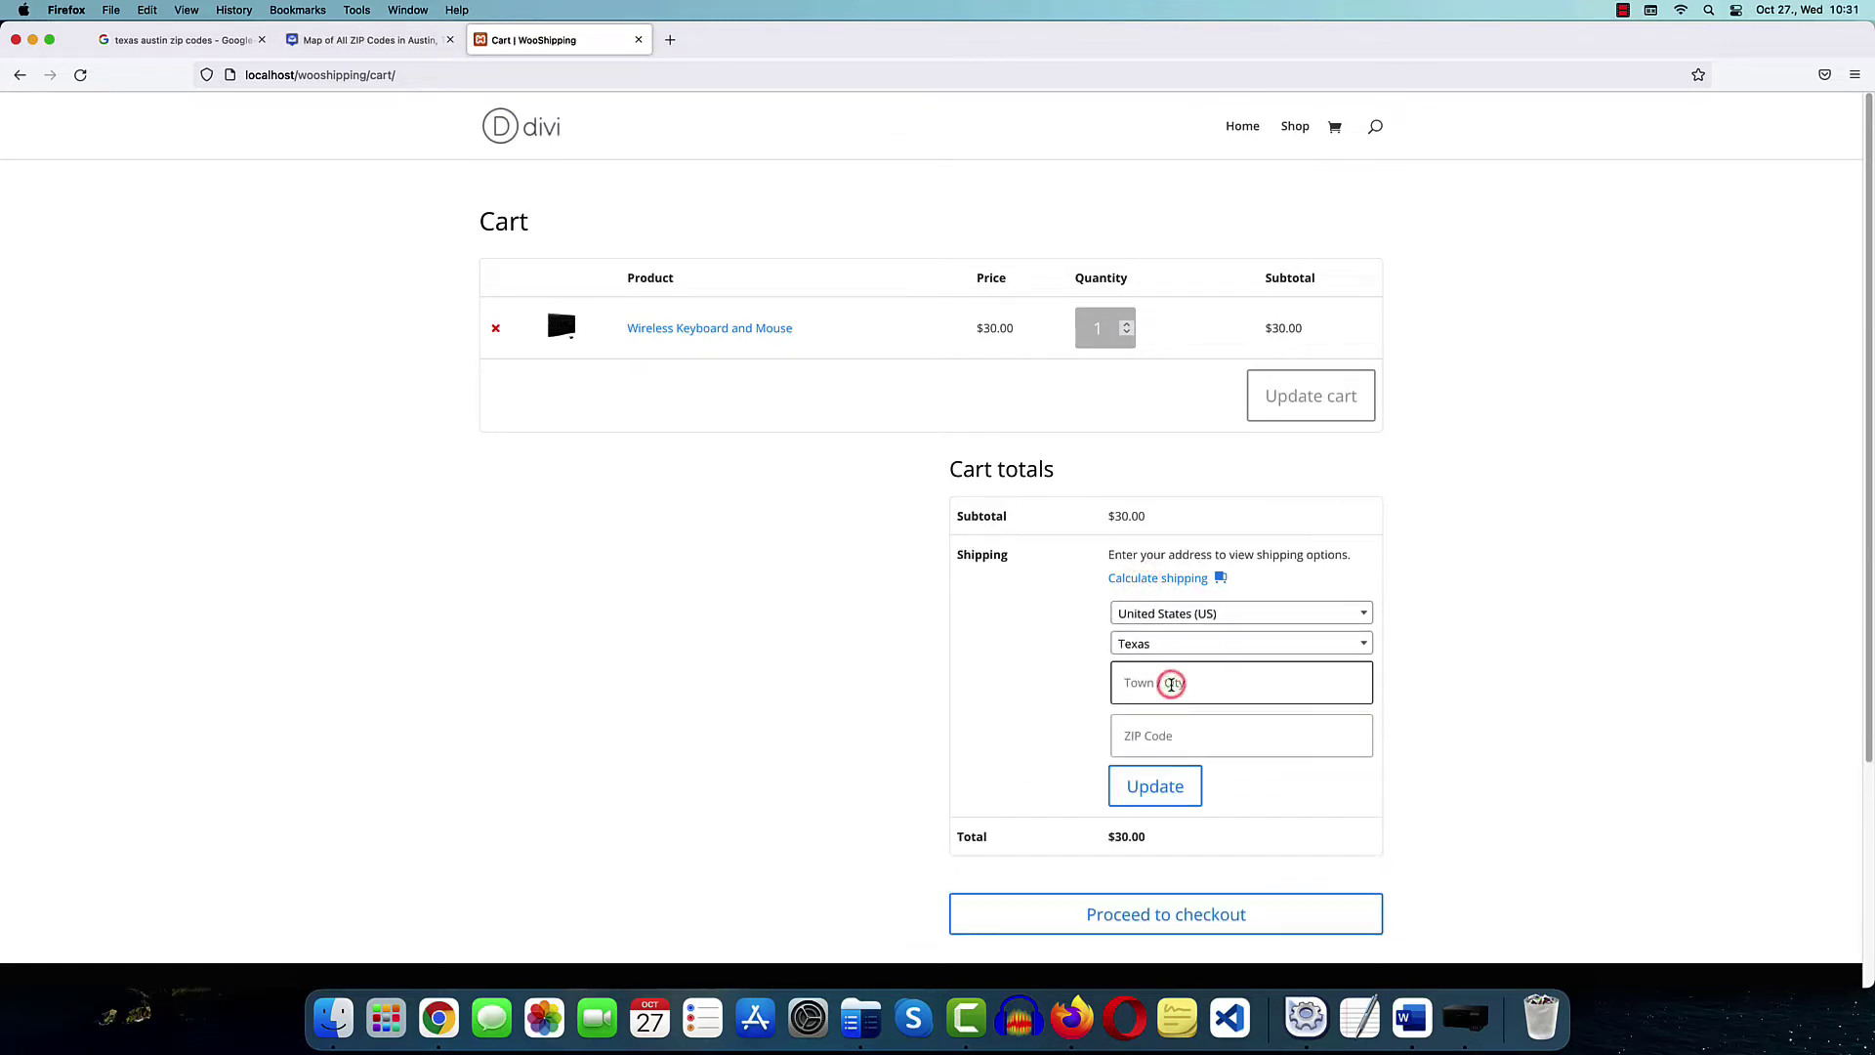
pyautogui.write('Austin')
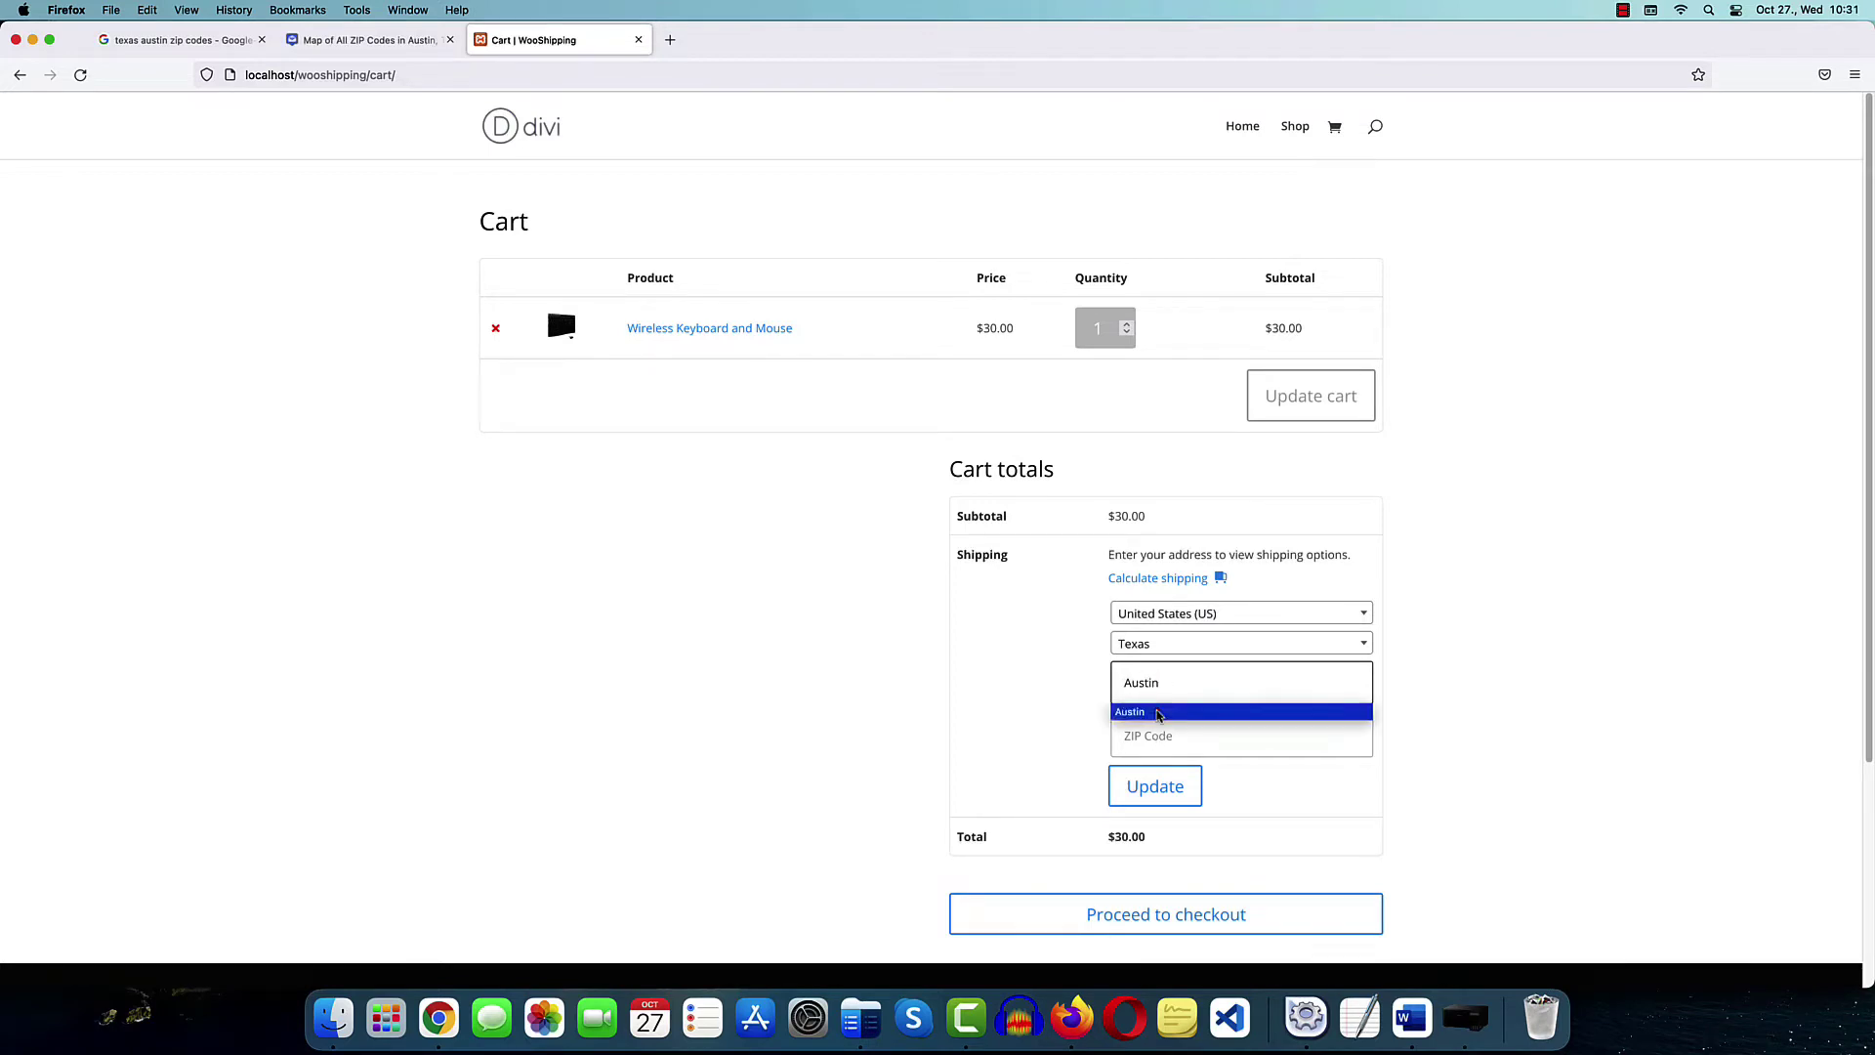
pyautogui.click(1156, 711)
pyautogui.click(1162, 735)
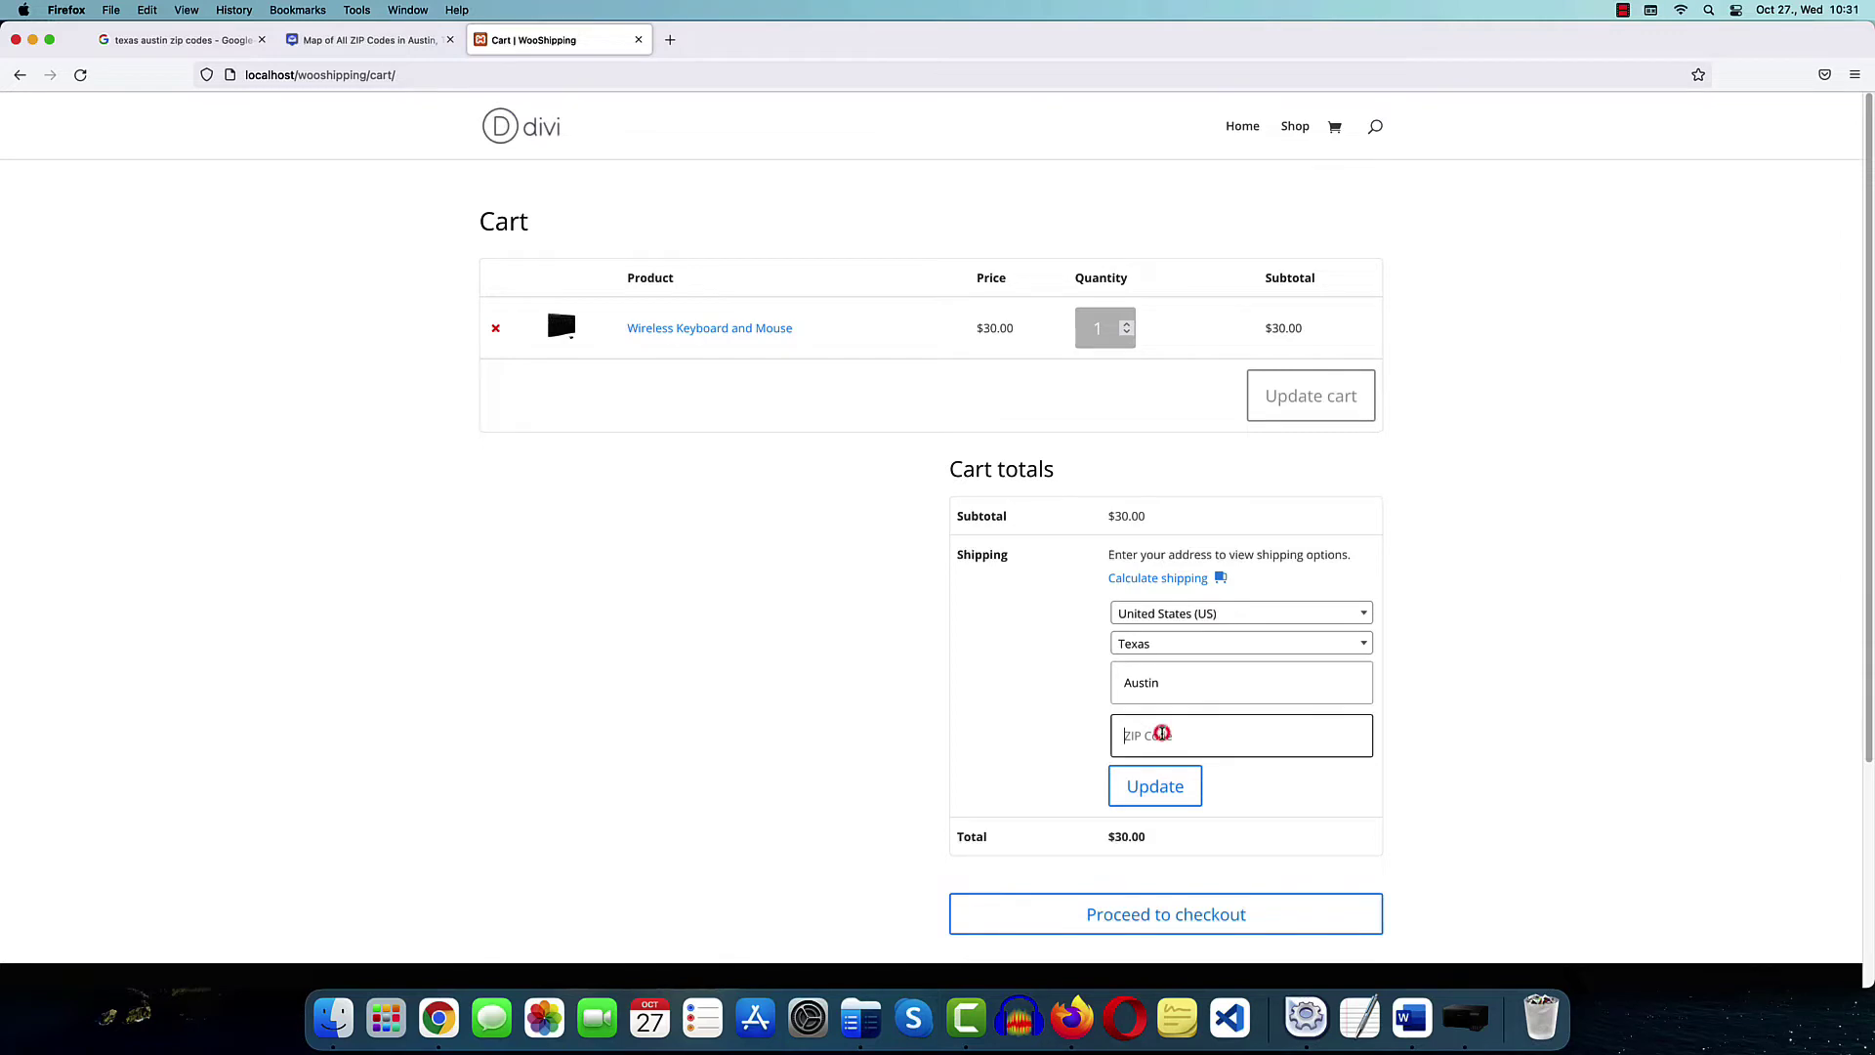
pyautogui.write('78701')
pyautogui.click(1175, 794)
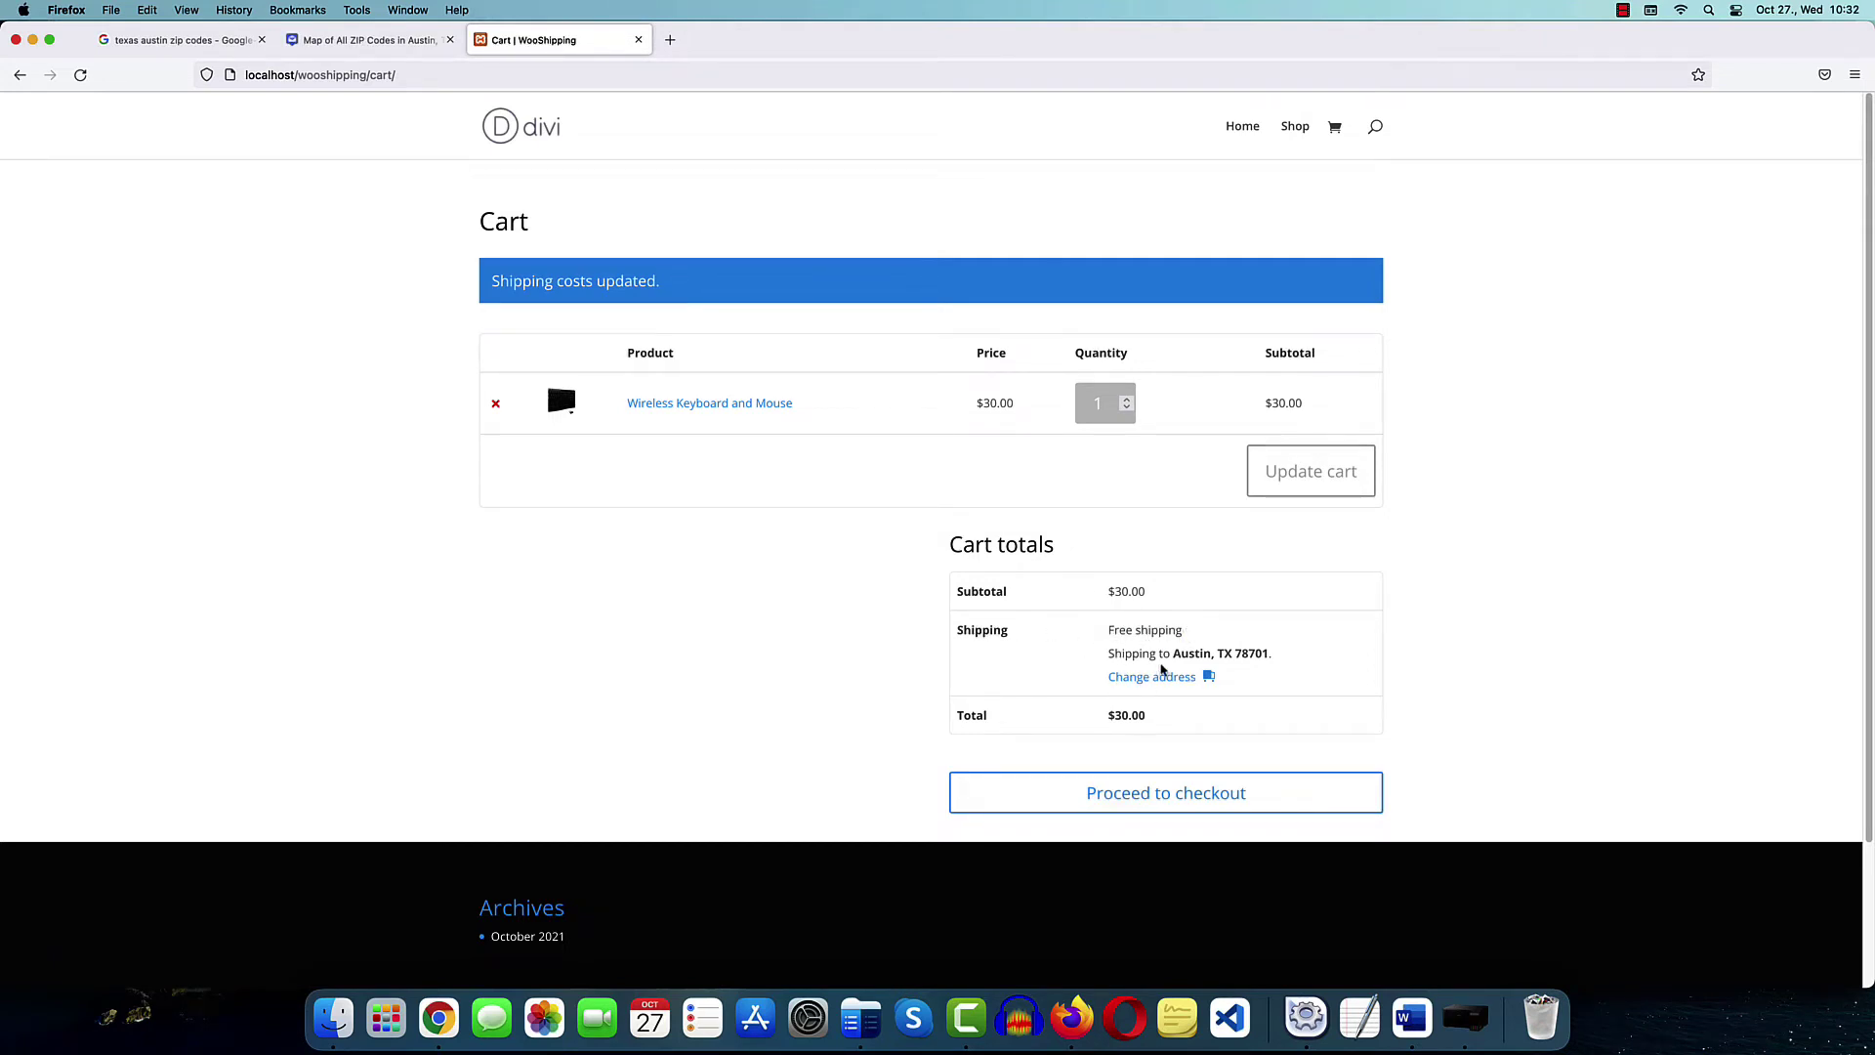
# Change the ZIP code of the cart's shipping address to 78700 and update the shipping costs
pyautogui.click(1163, 680)
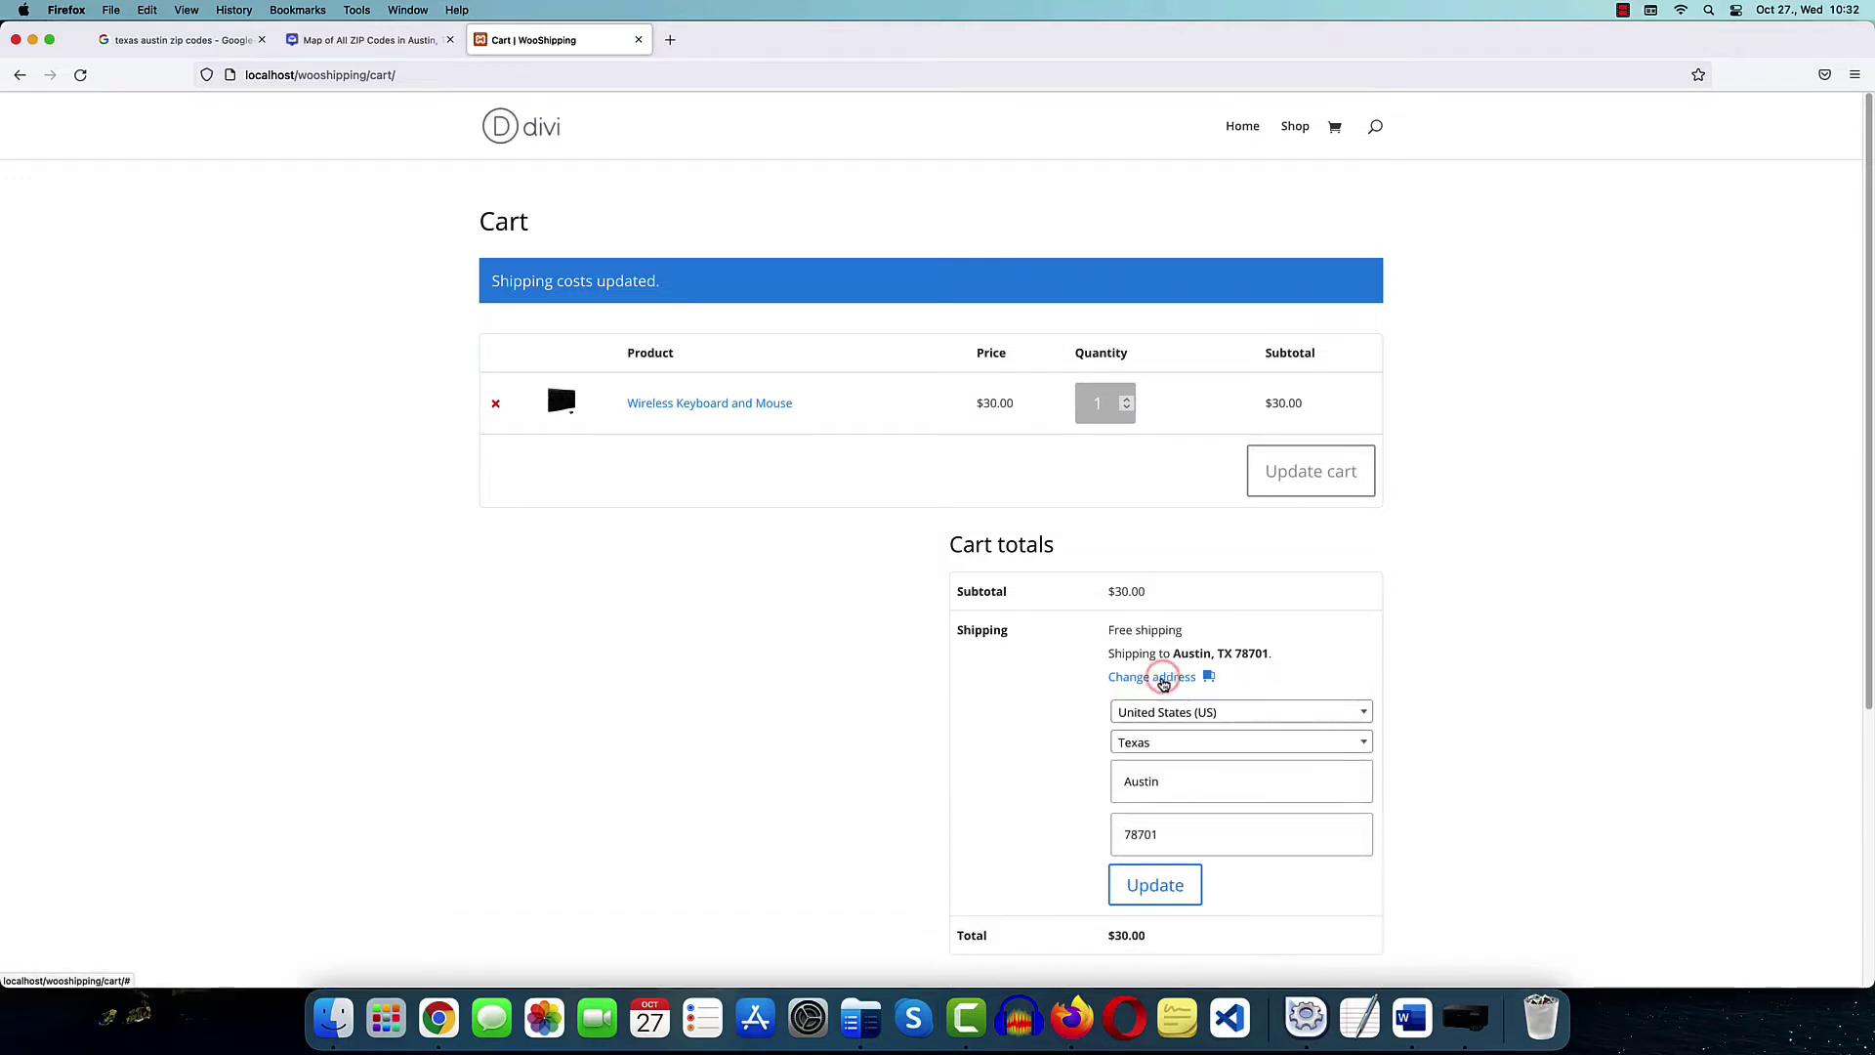
pyautogui.click(1221, 835)
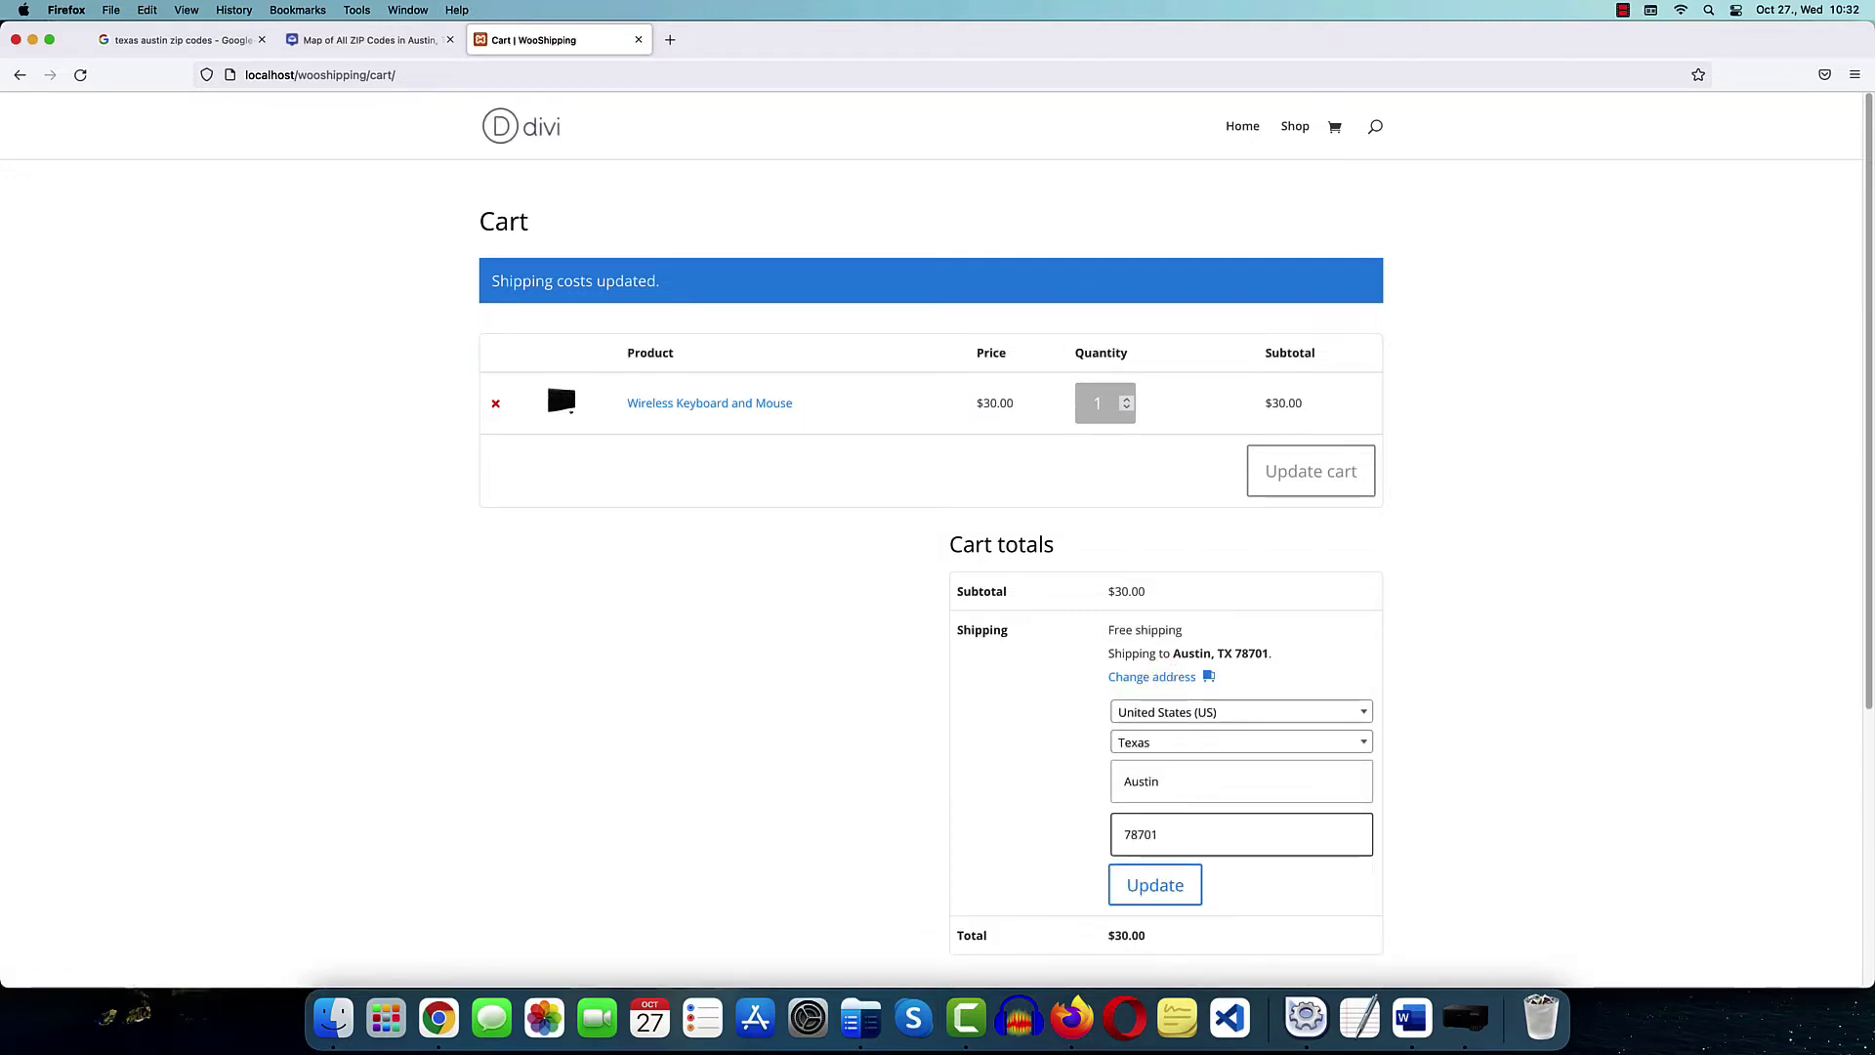
pyautogui.press('BackSpace')
pyautogui.write('0')
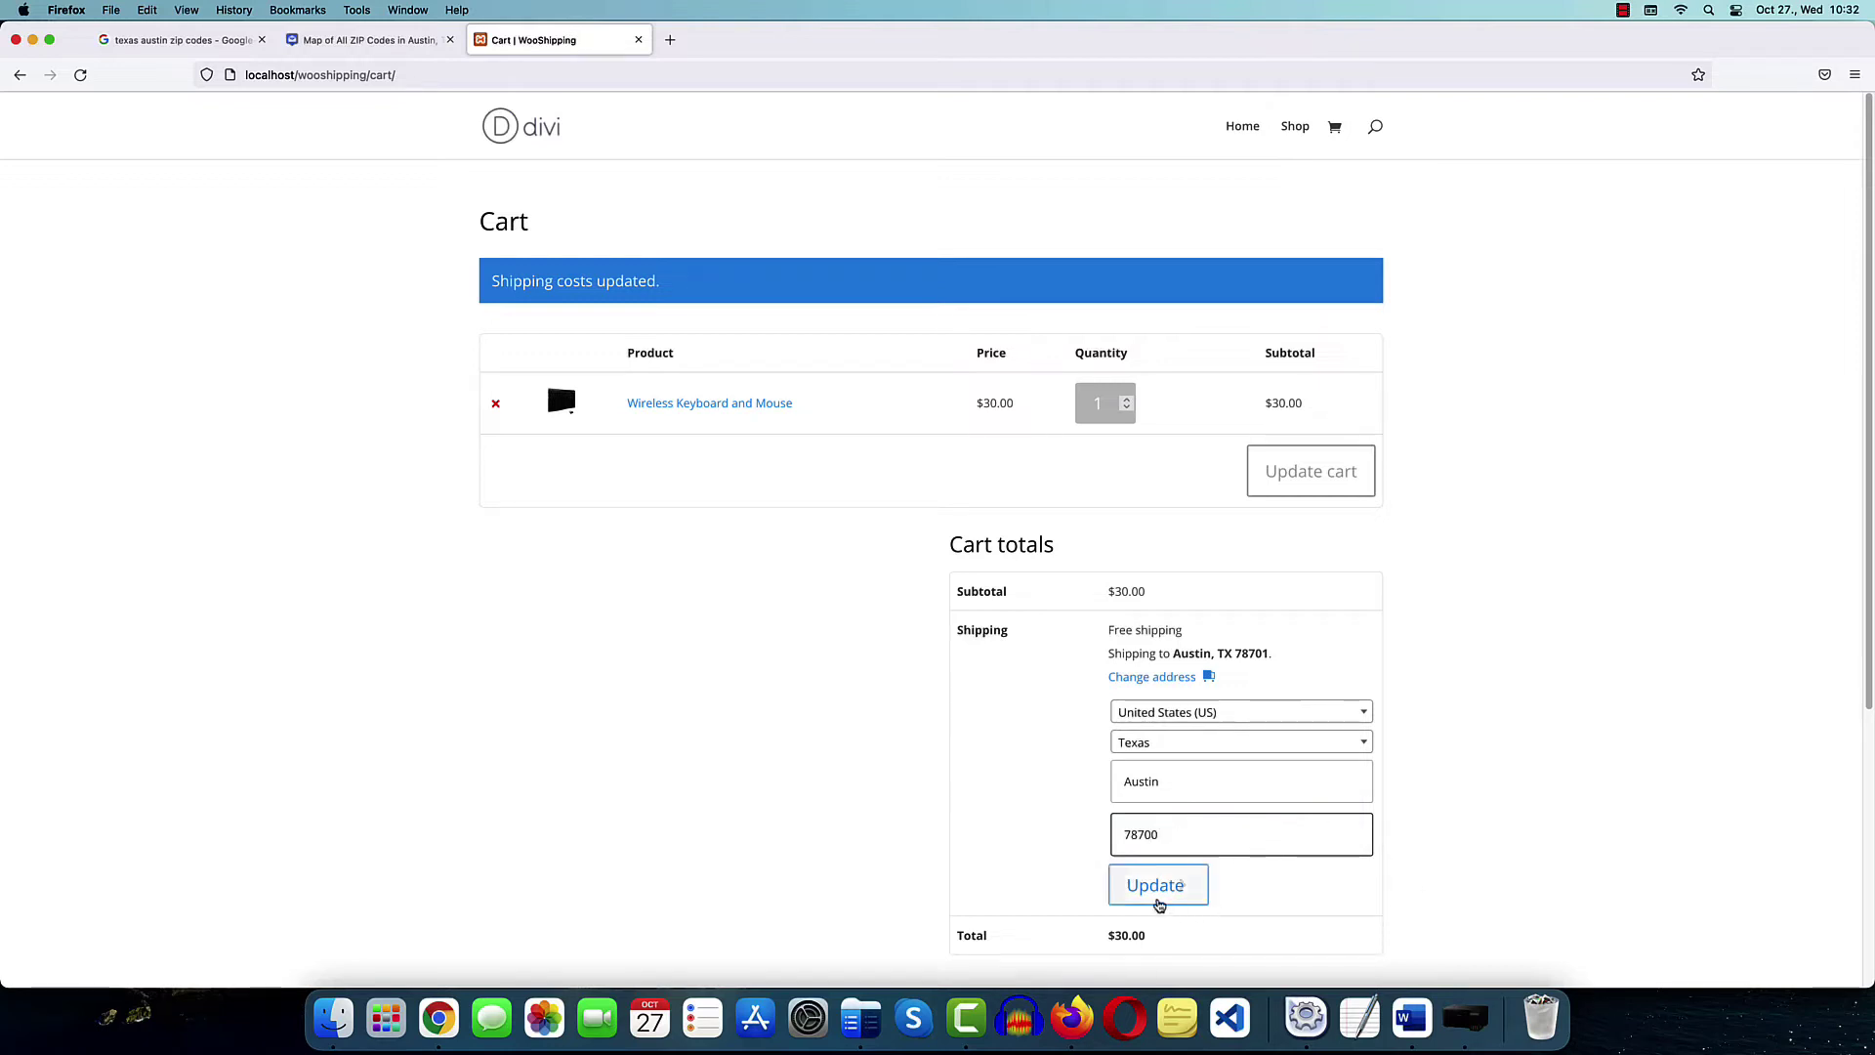
pyautogui.click(1159, 889)
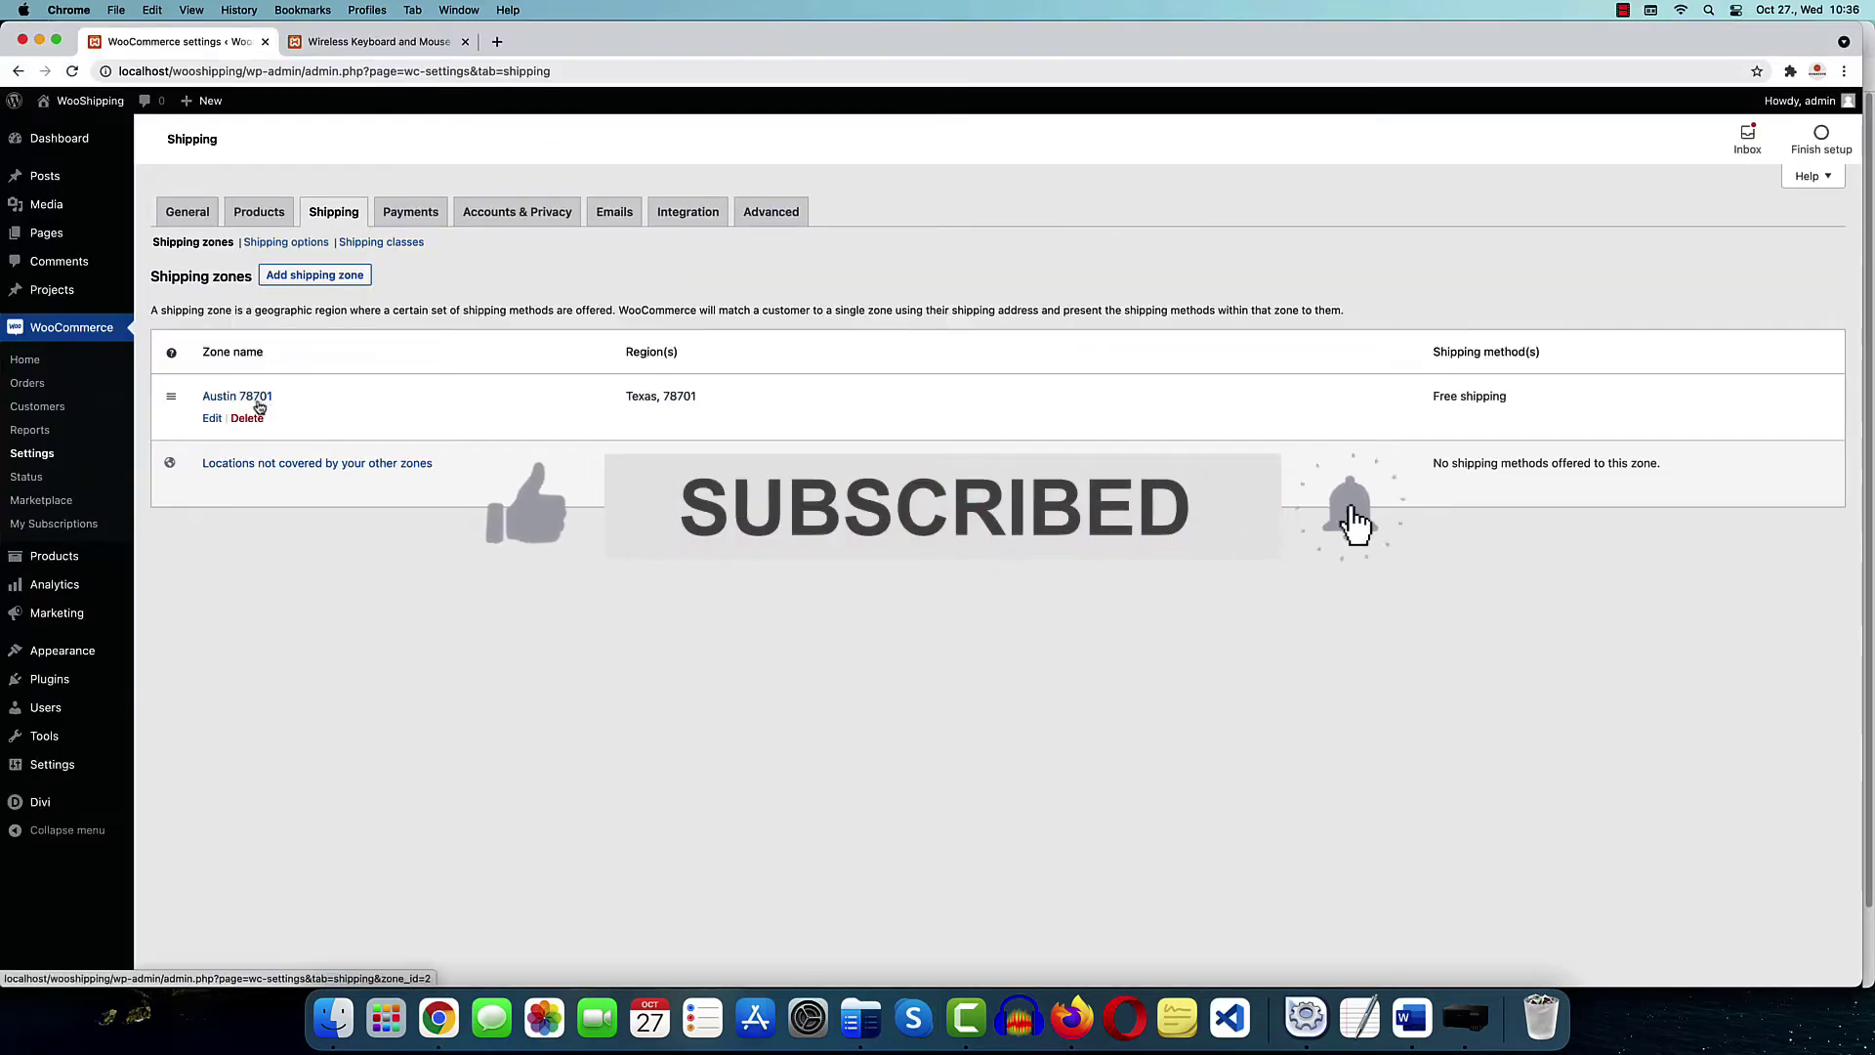
# Create and save a shipping zone named Texas in the Chrome store settings, with the region Texas, United States (US)
pyautogui.click(333, 273)
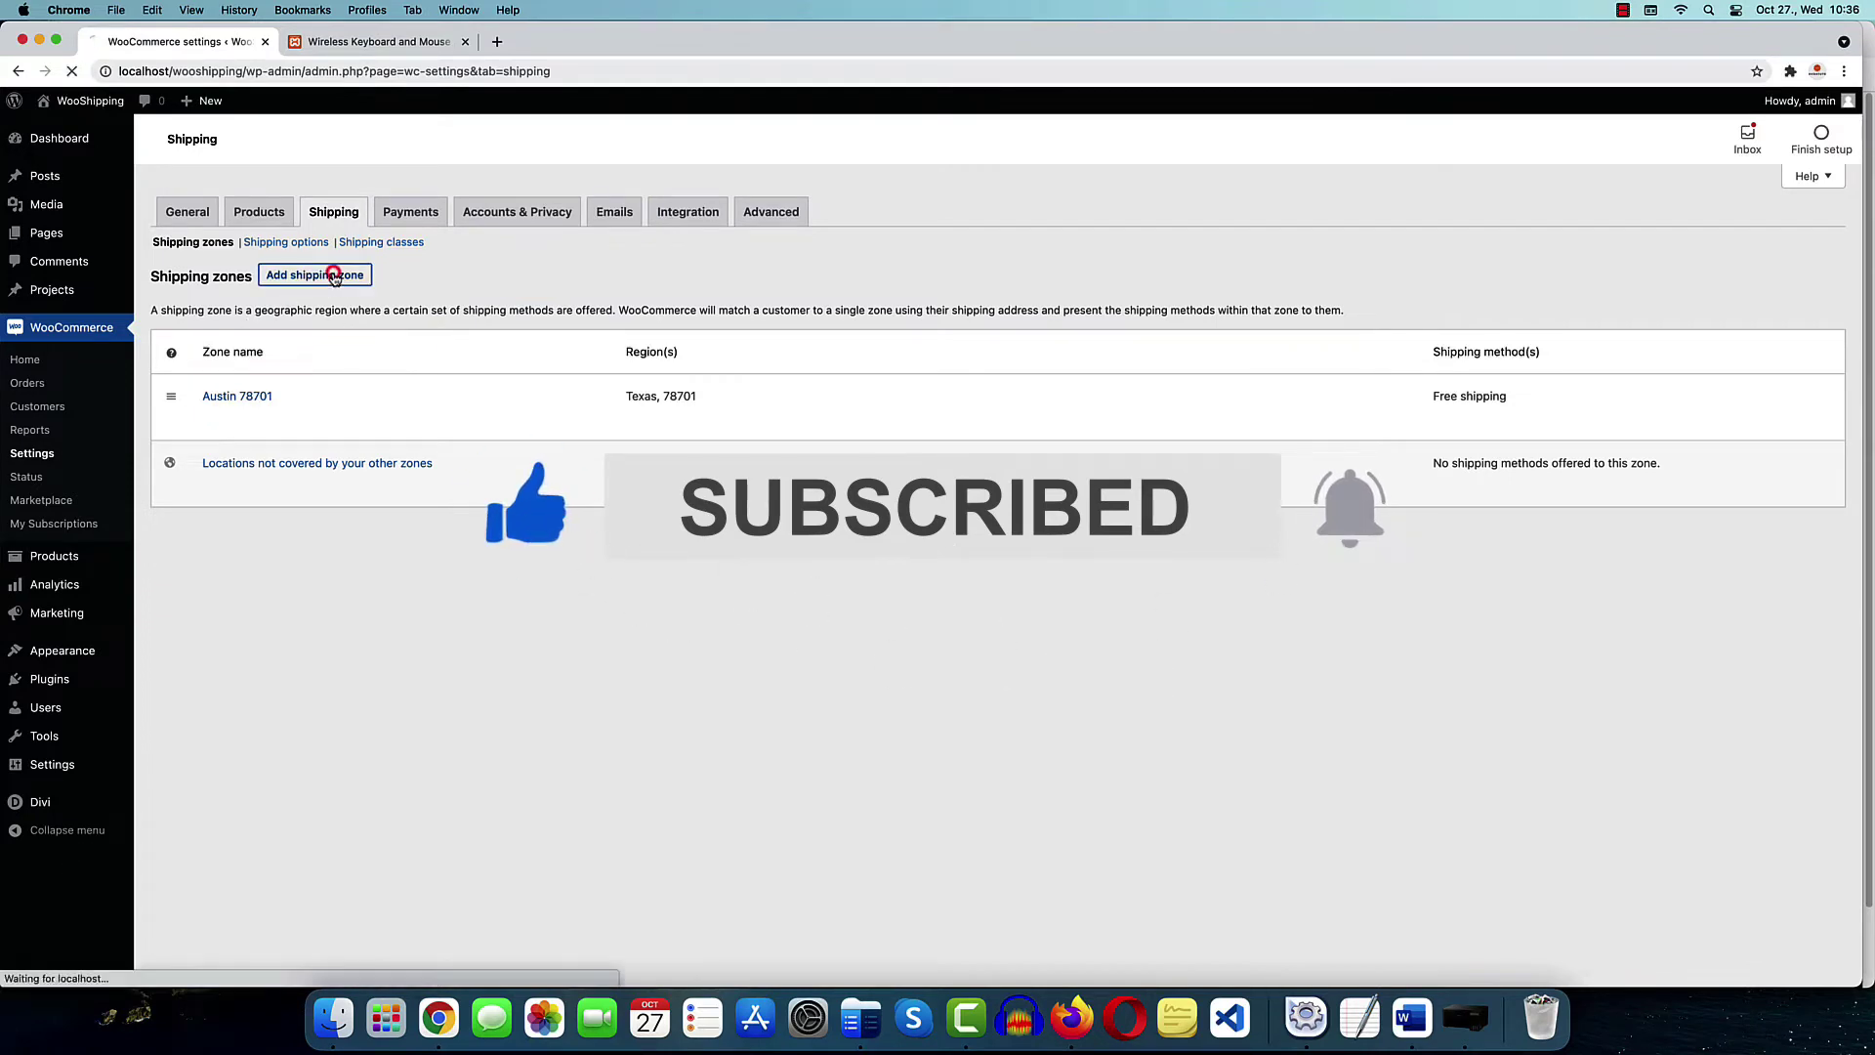
pyautogui.write('Te')
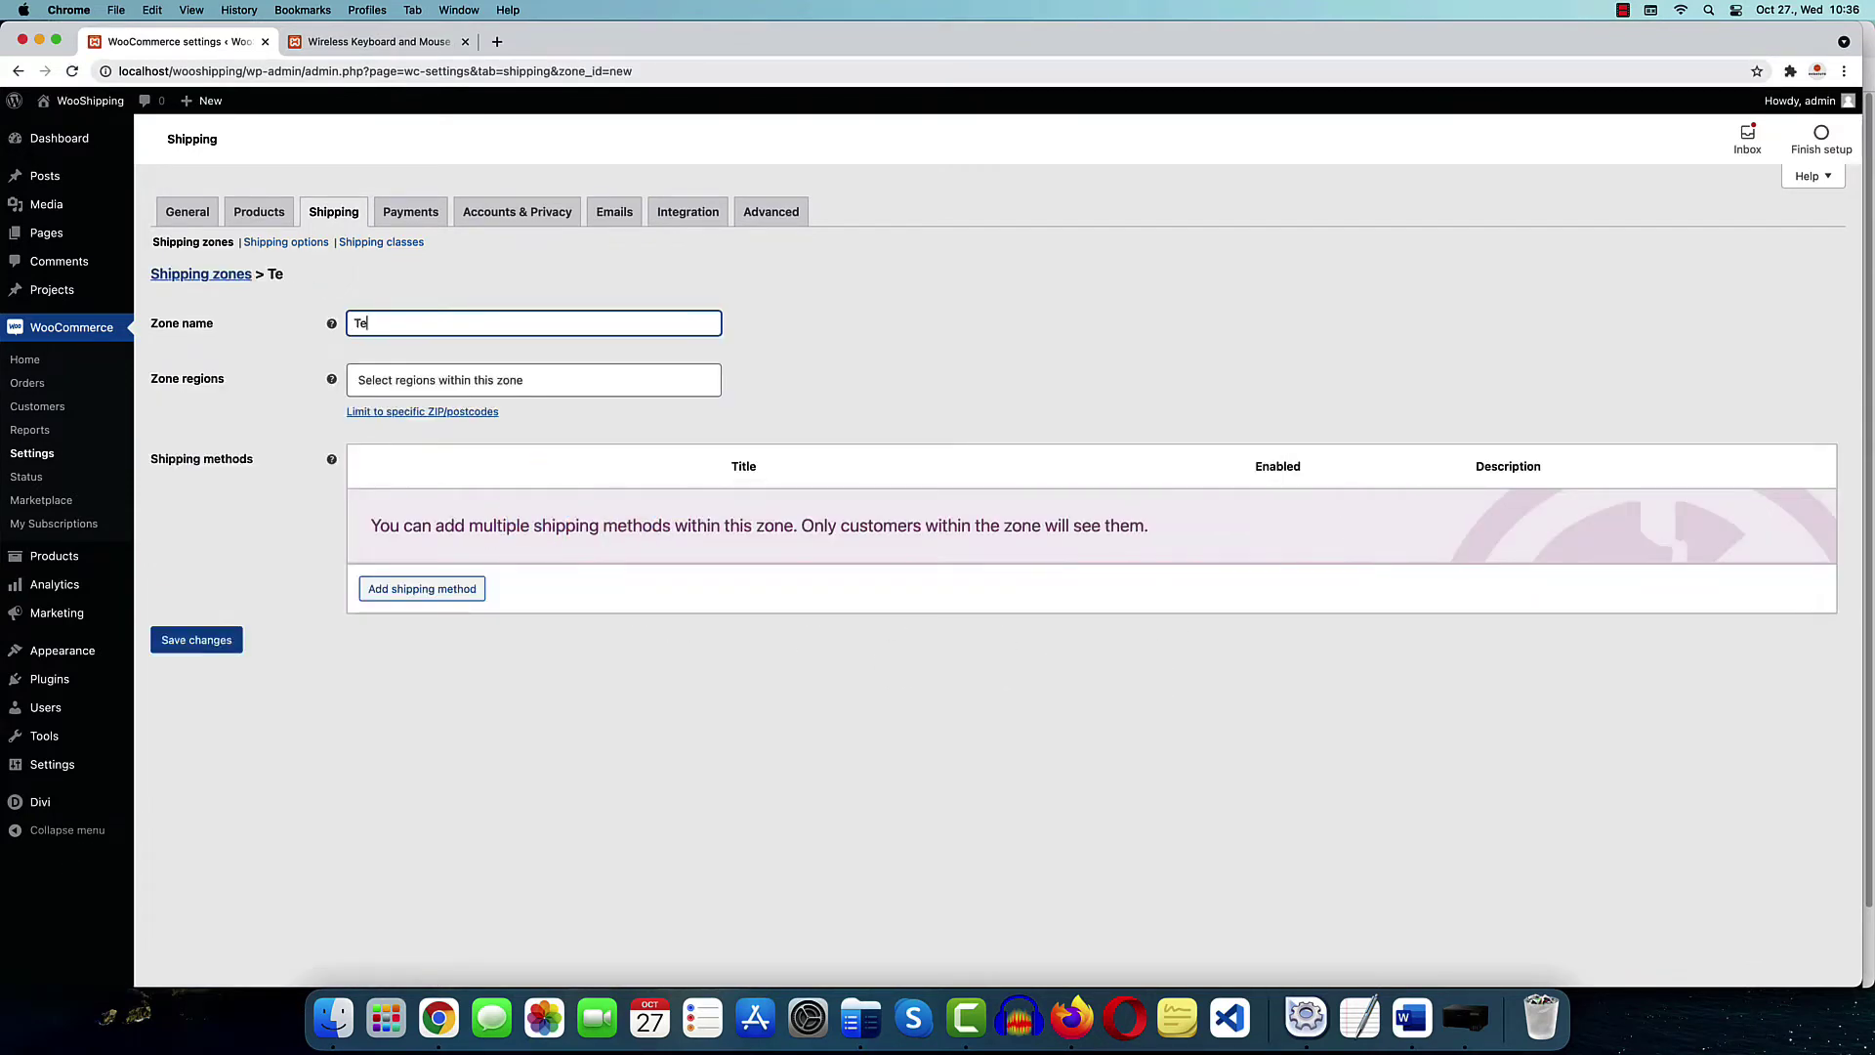
pyautogui.write('xas')
pyautogui.press('Tab')
pyautogui.write('united s')
pyautogui.scroll(-5, 508, 474)
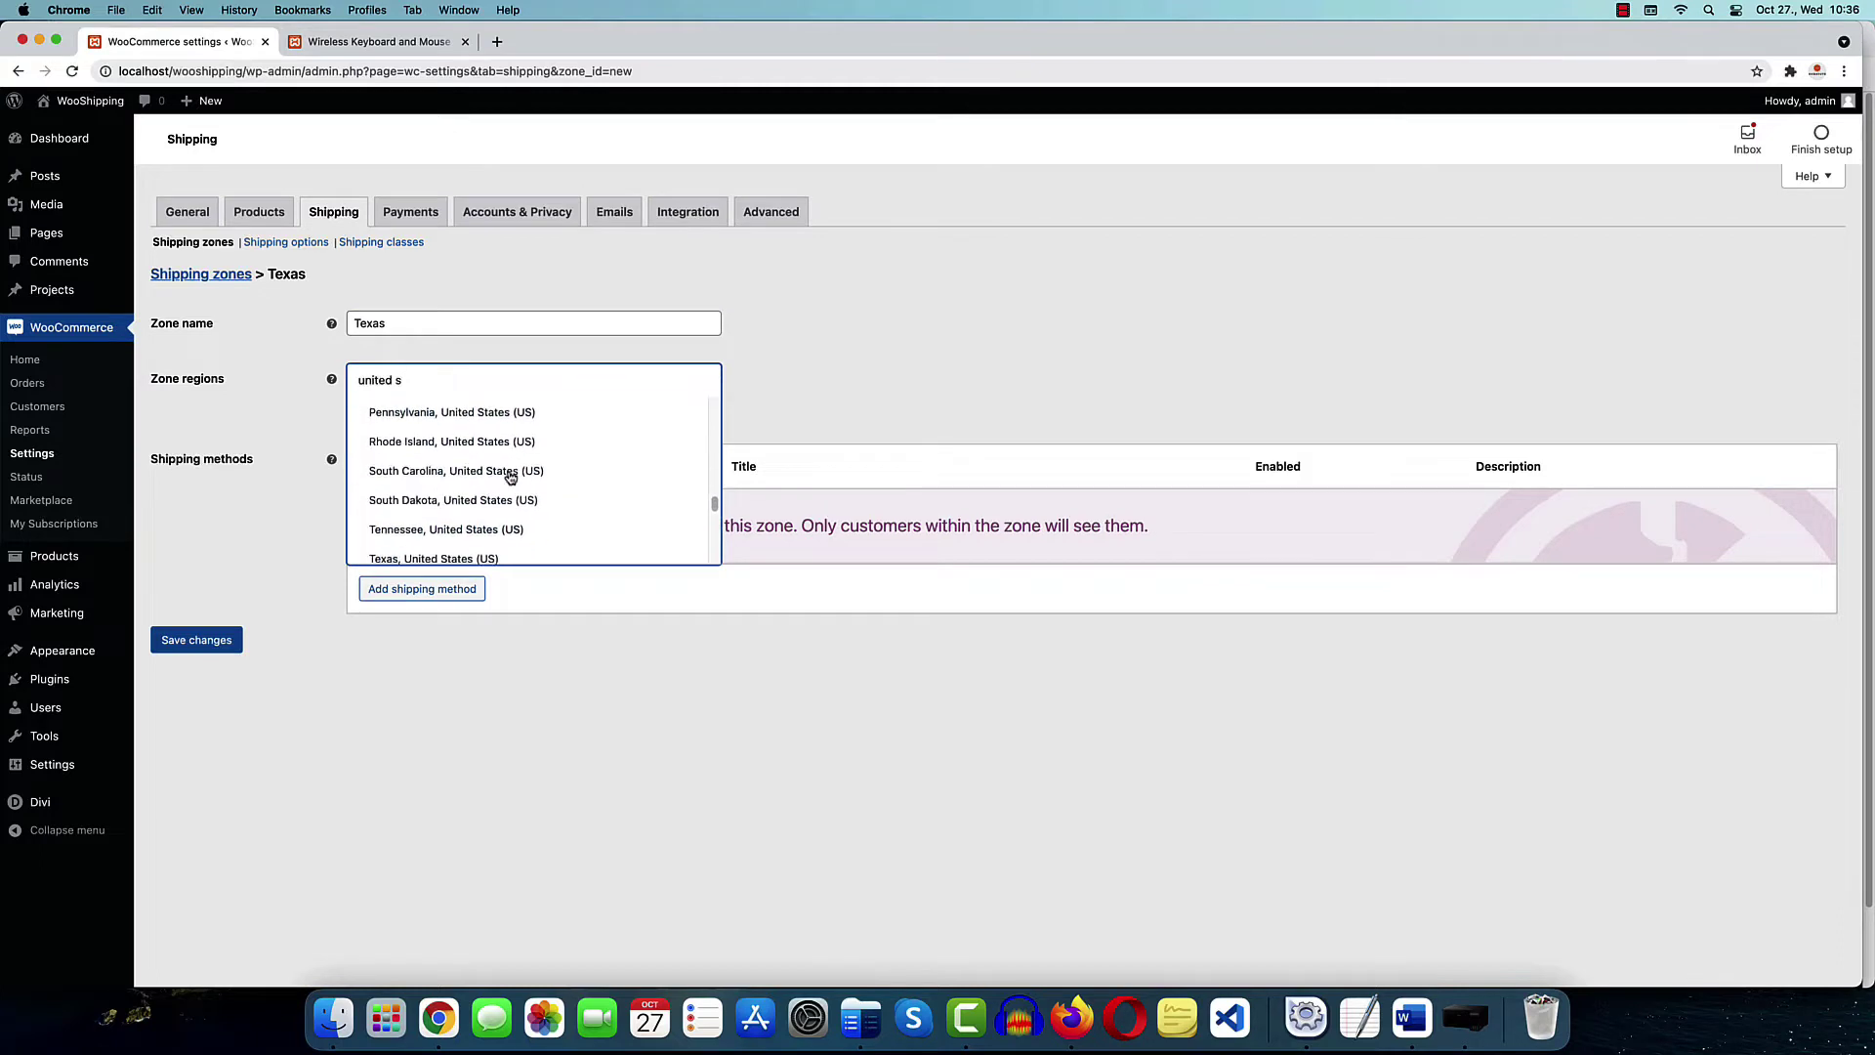
pyautogui.click(434, 553)
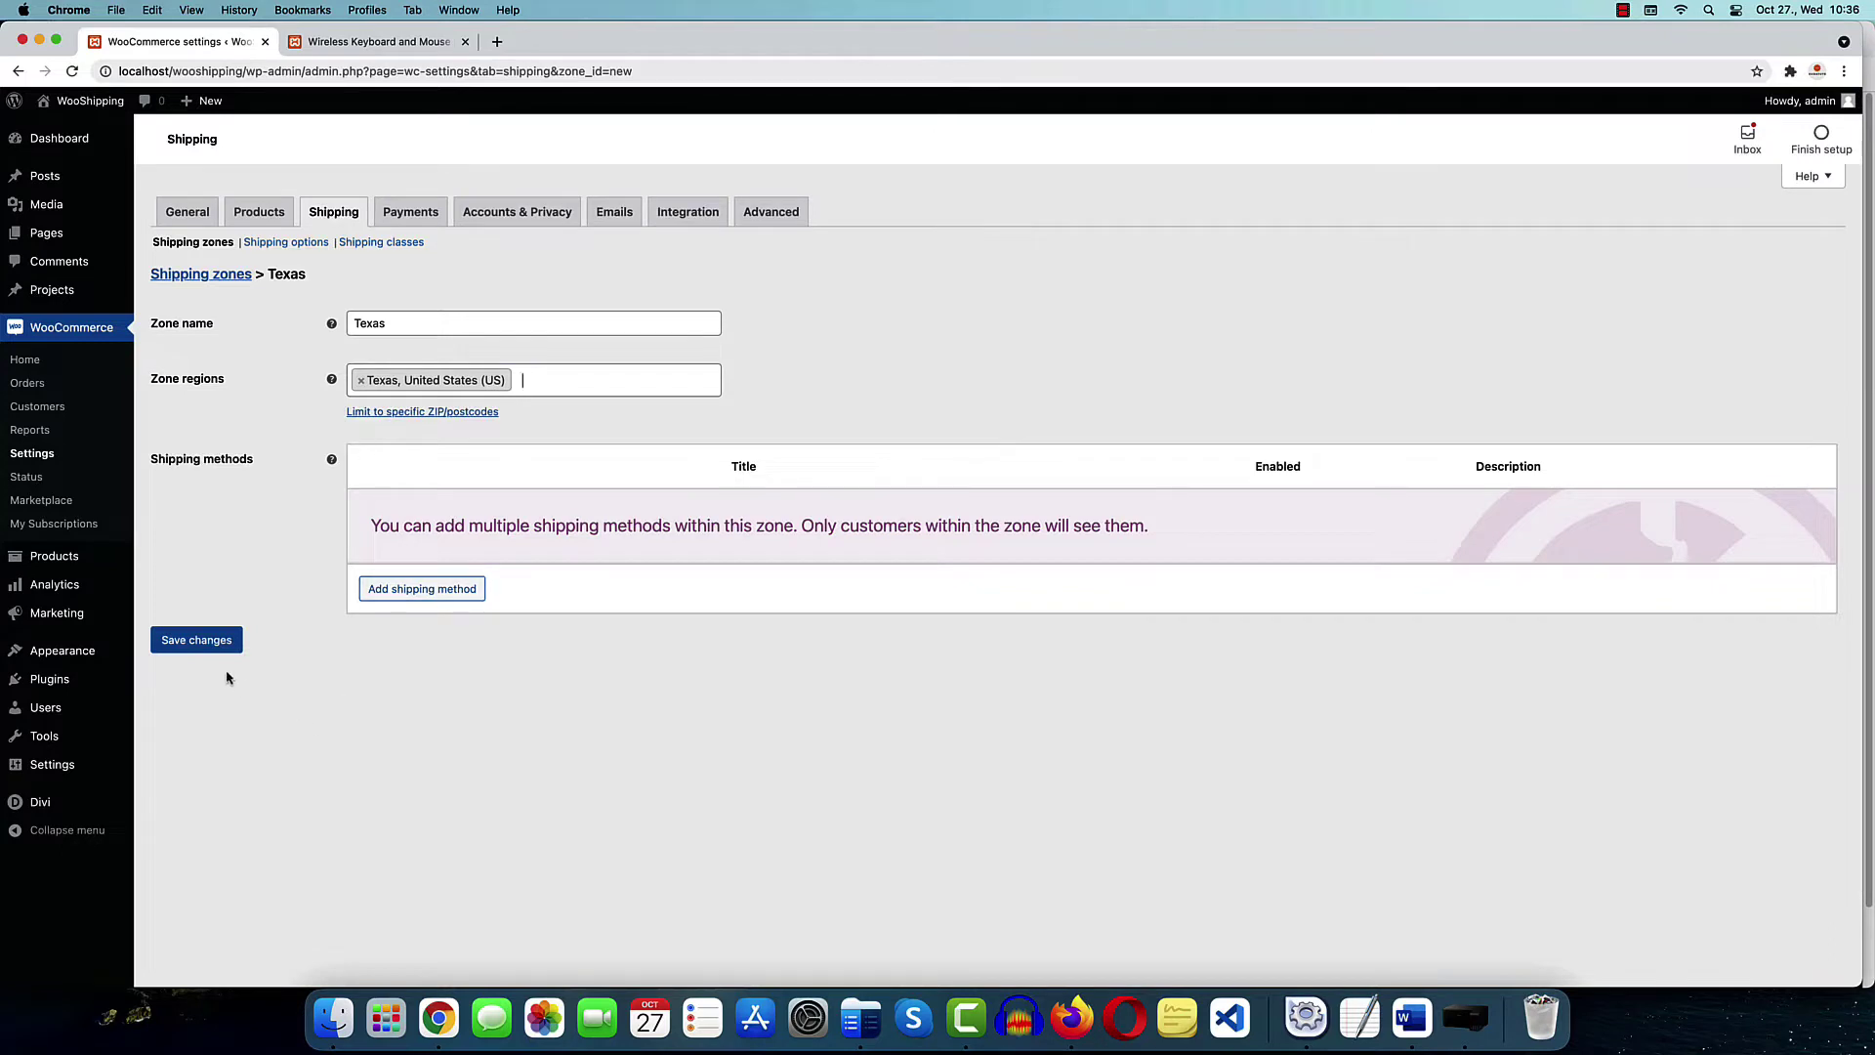
pyautogui.click(206, 640)
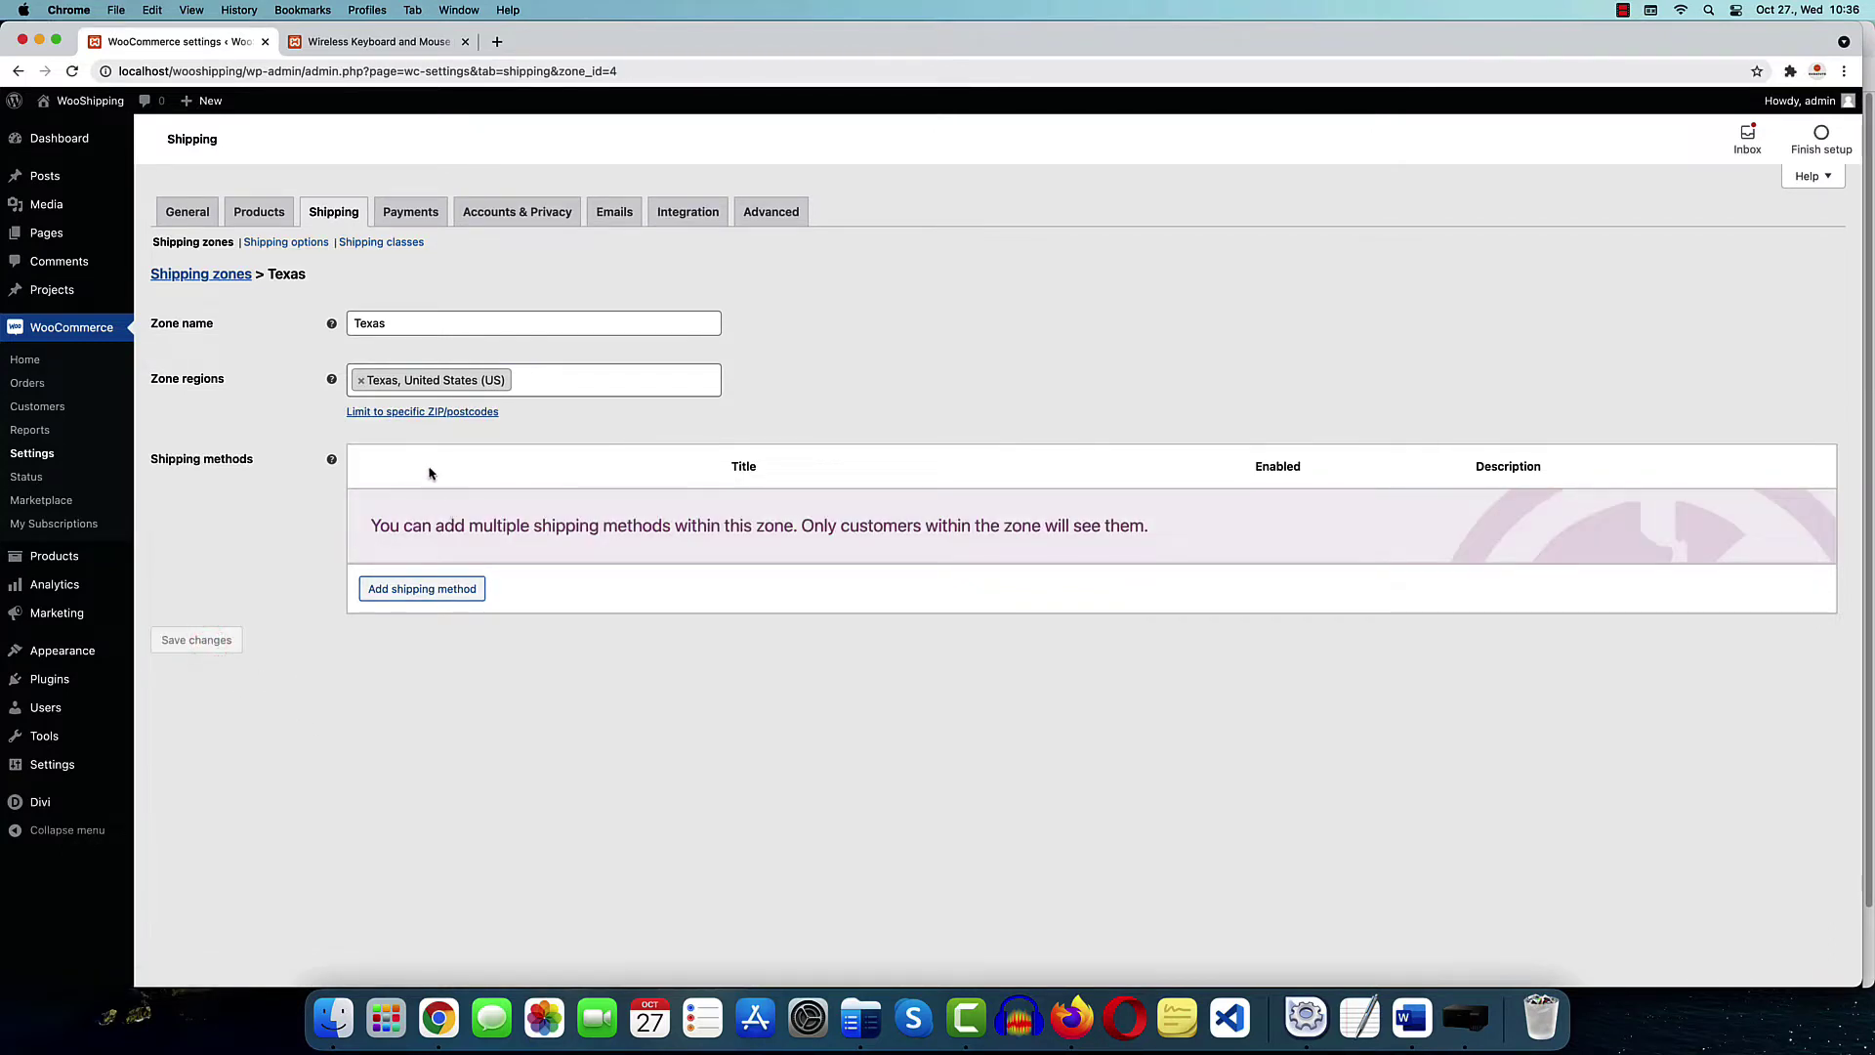
# Add a Flat rate shipping method to the Texas zone with tax status None and a cost of 5
pyautogui.click(423, 589)
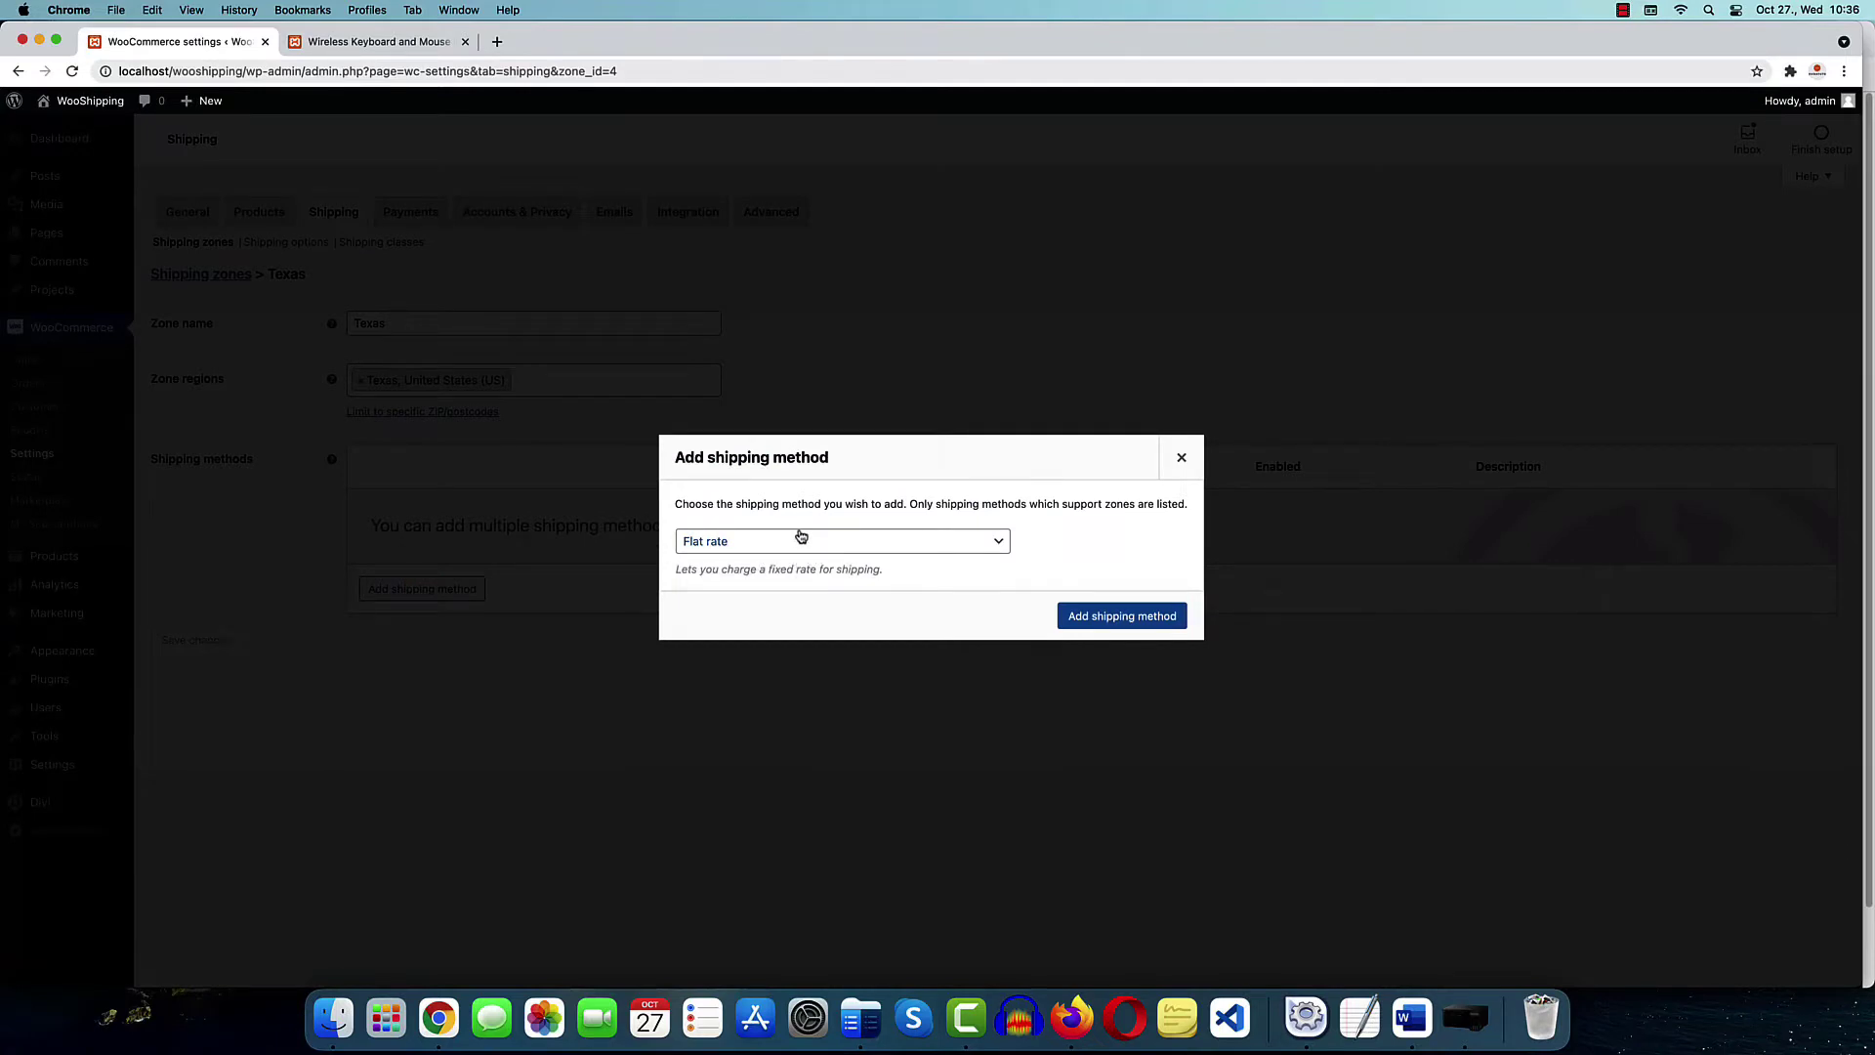
pyautogui.click(1121, 618)
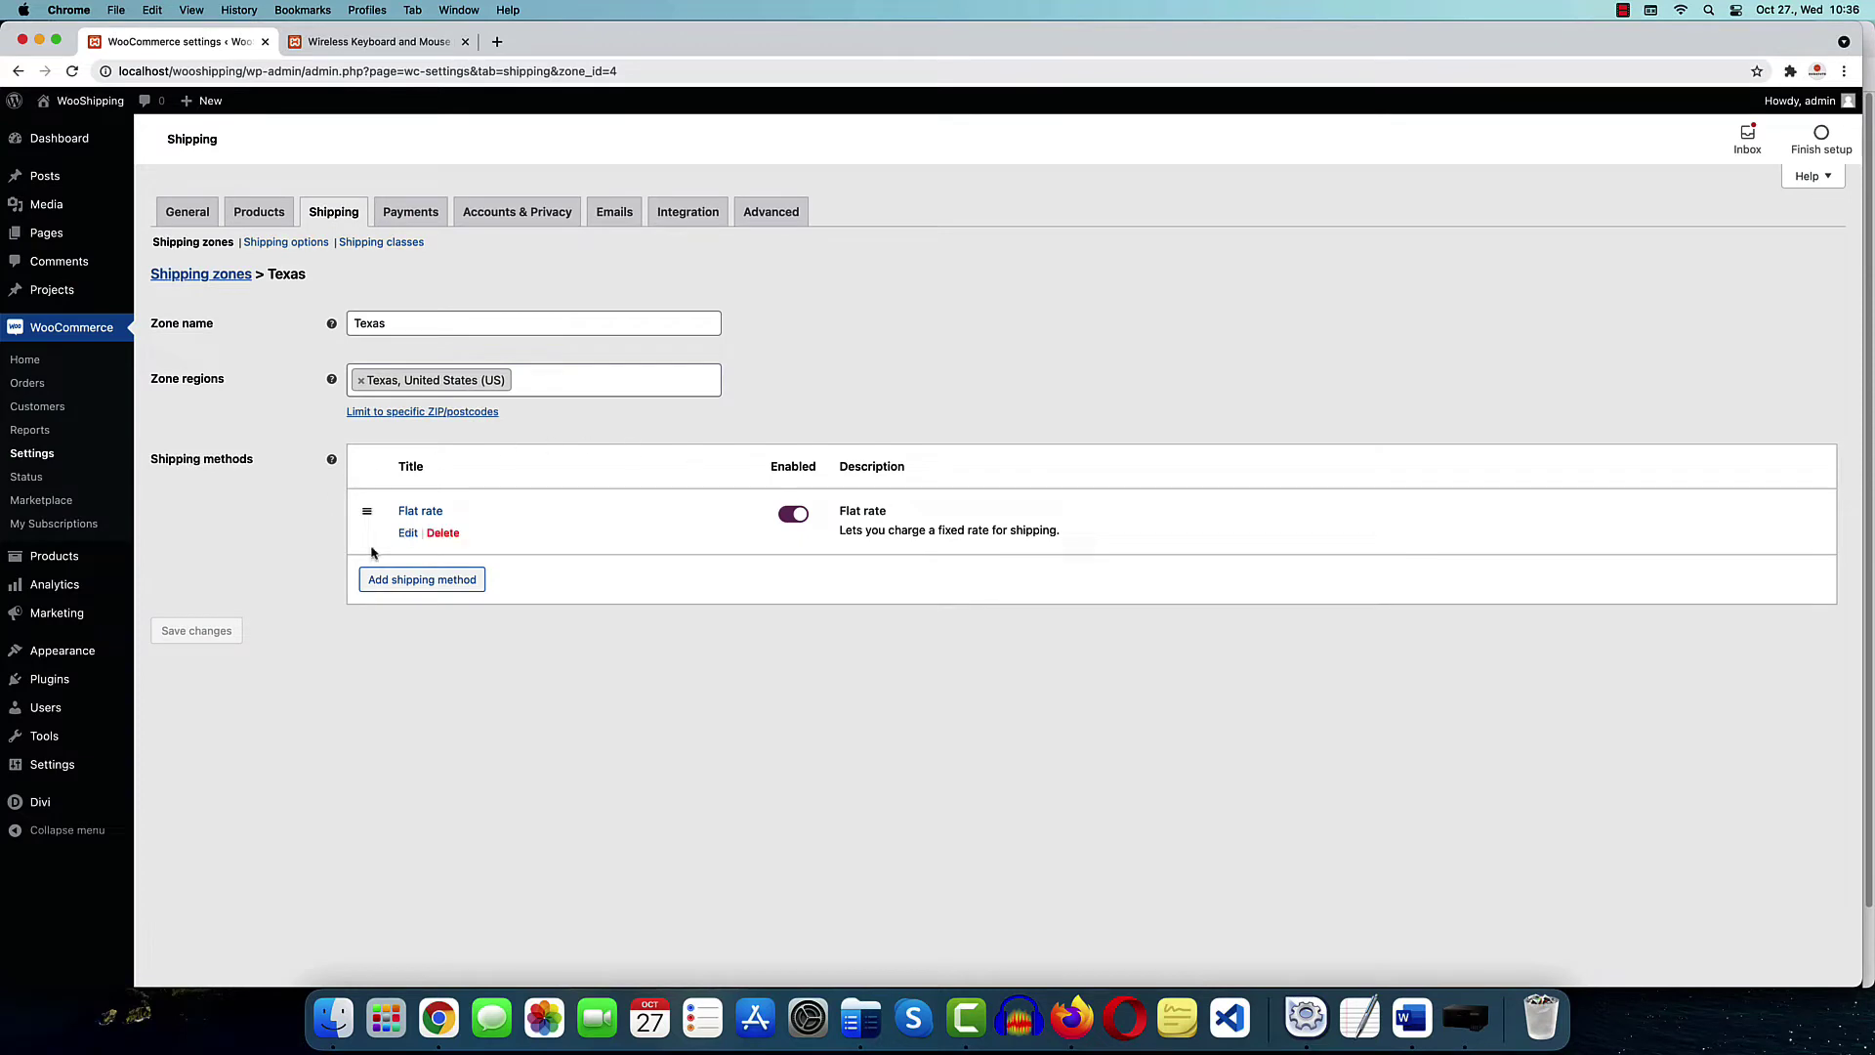
pyautogui.click(415, 517)
pyautogui.click(759, 486)
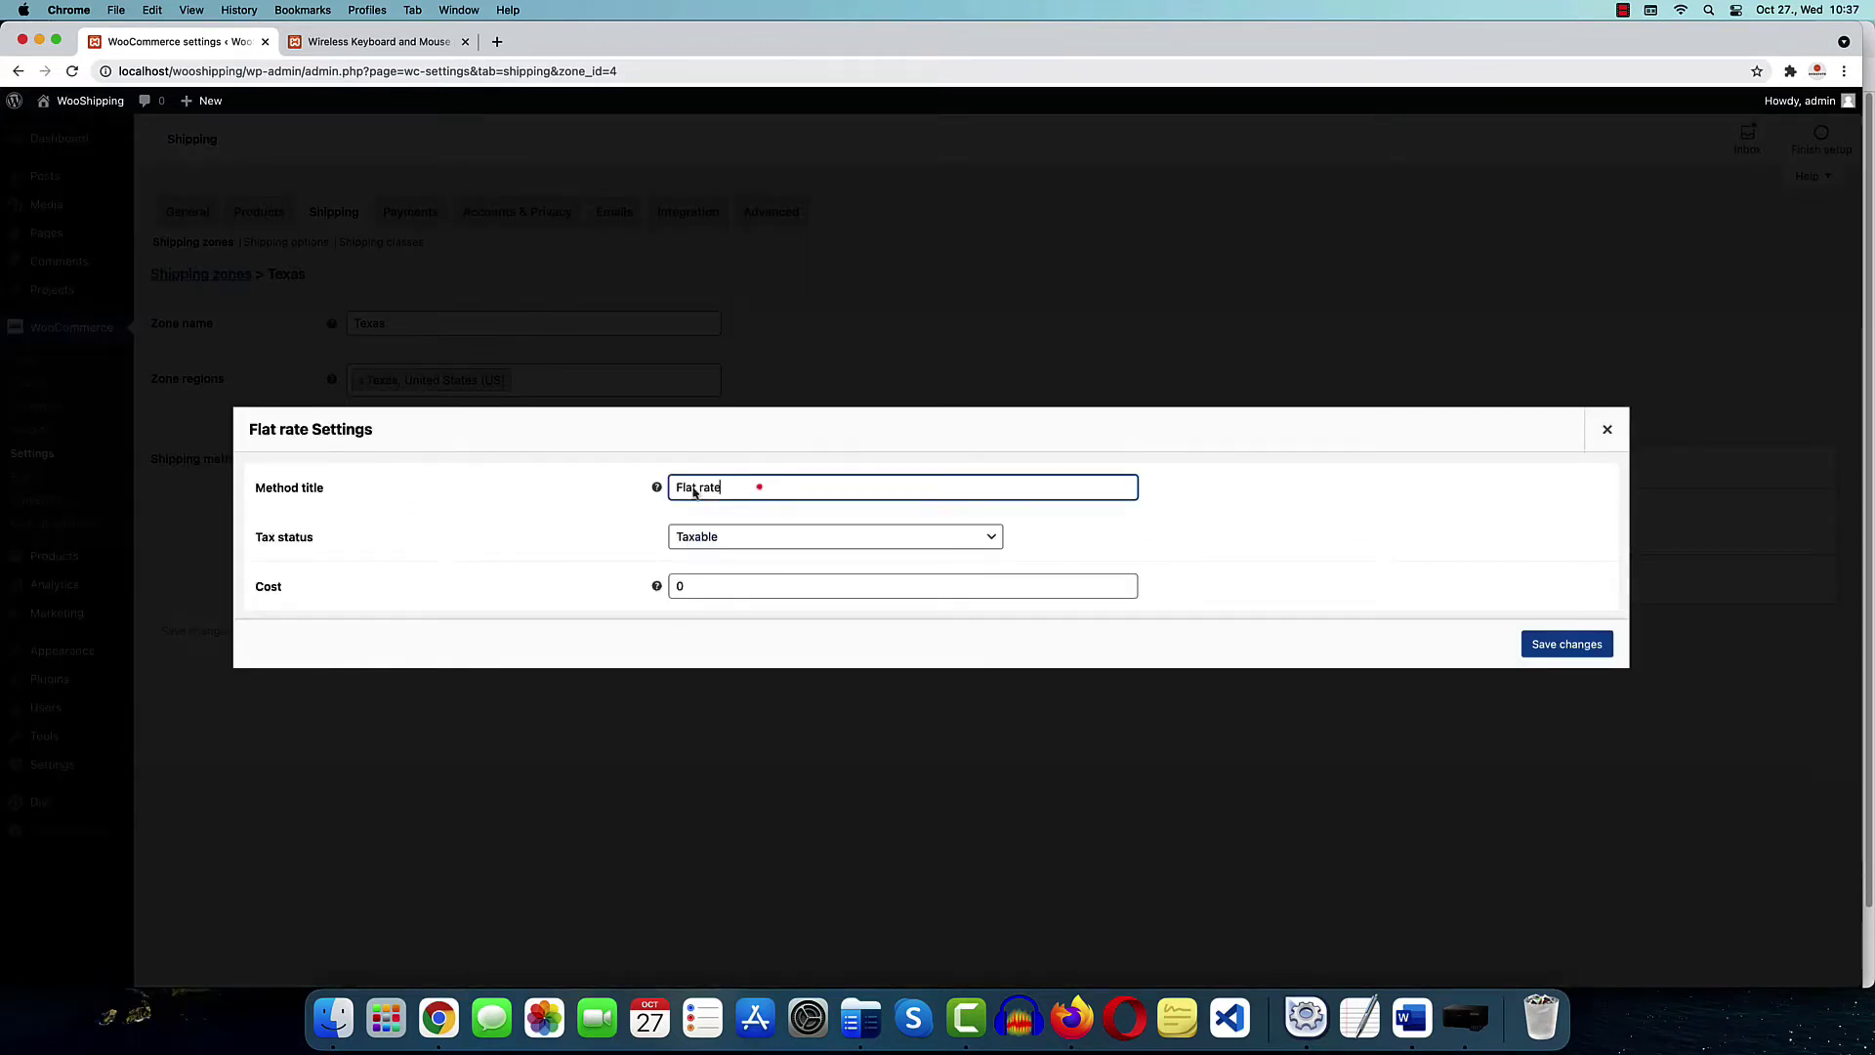
pyautogui.tripleClick(694, 488)
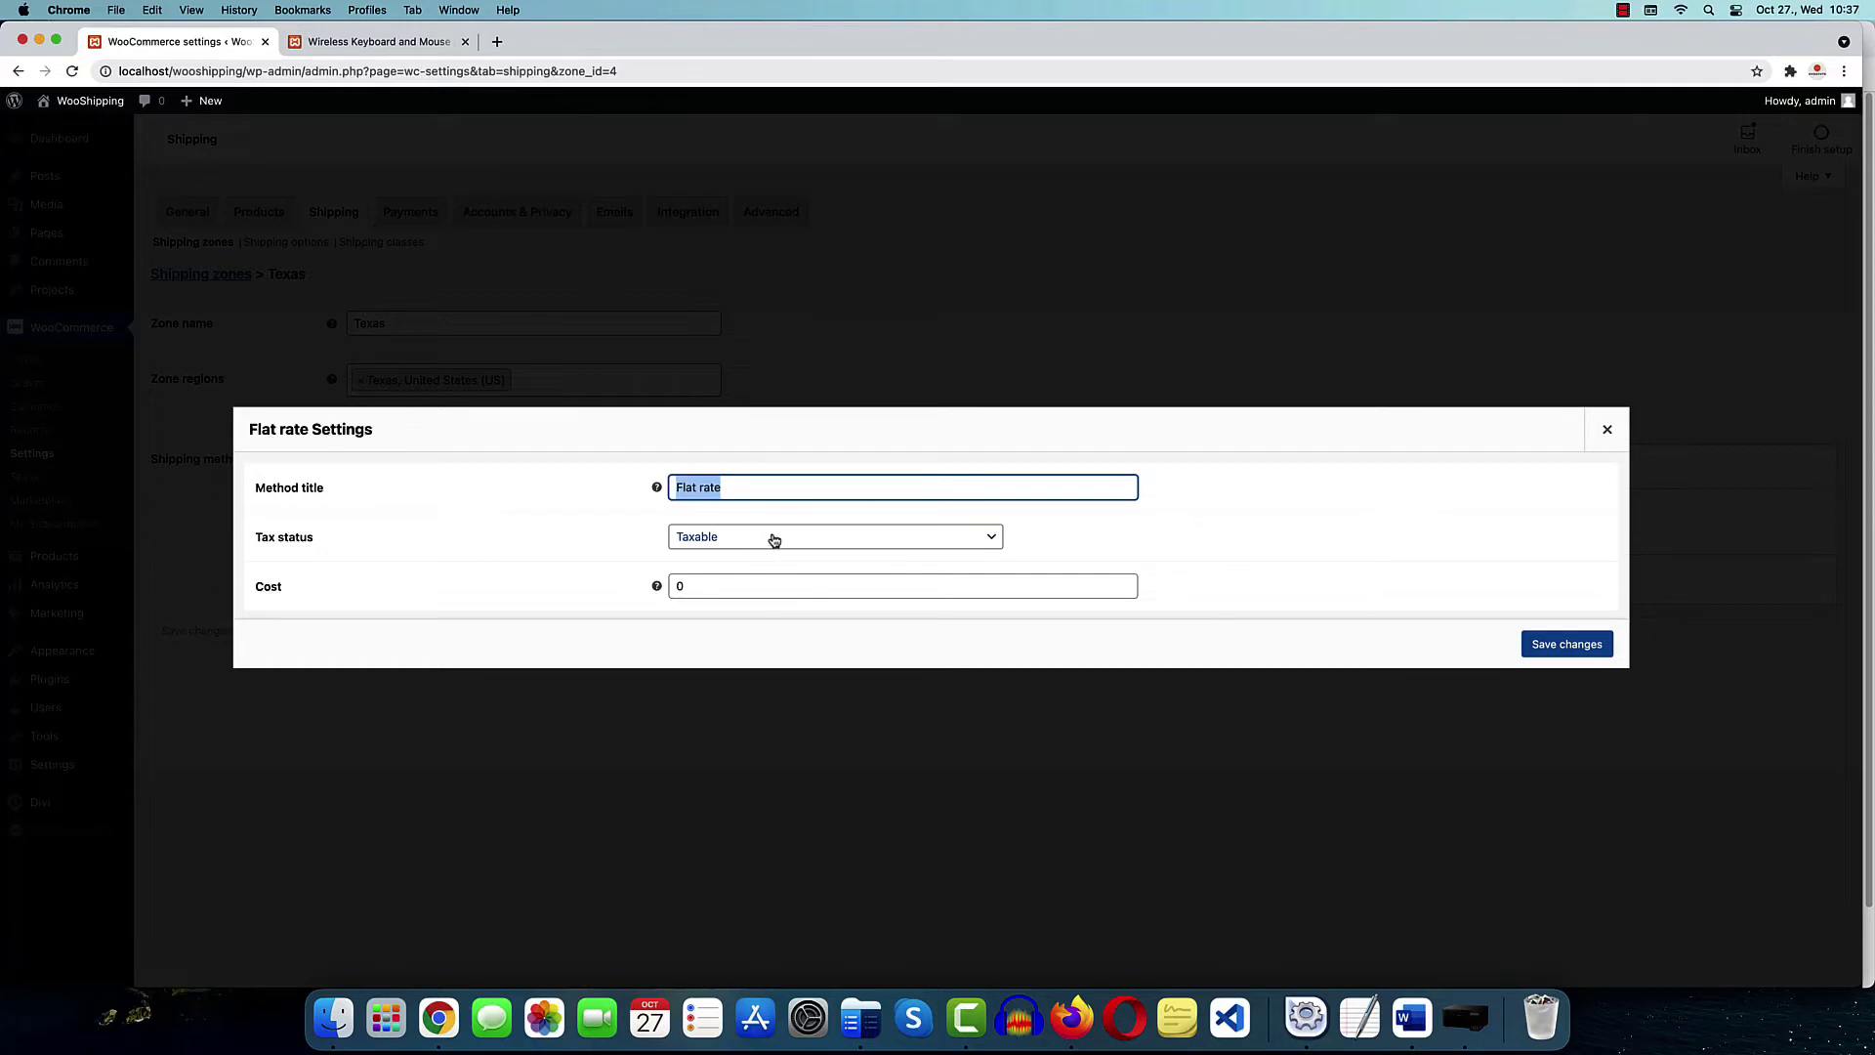
pyautogui.click(738, 540)
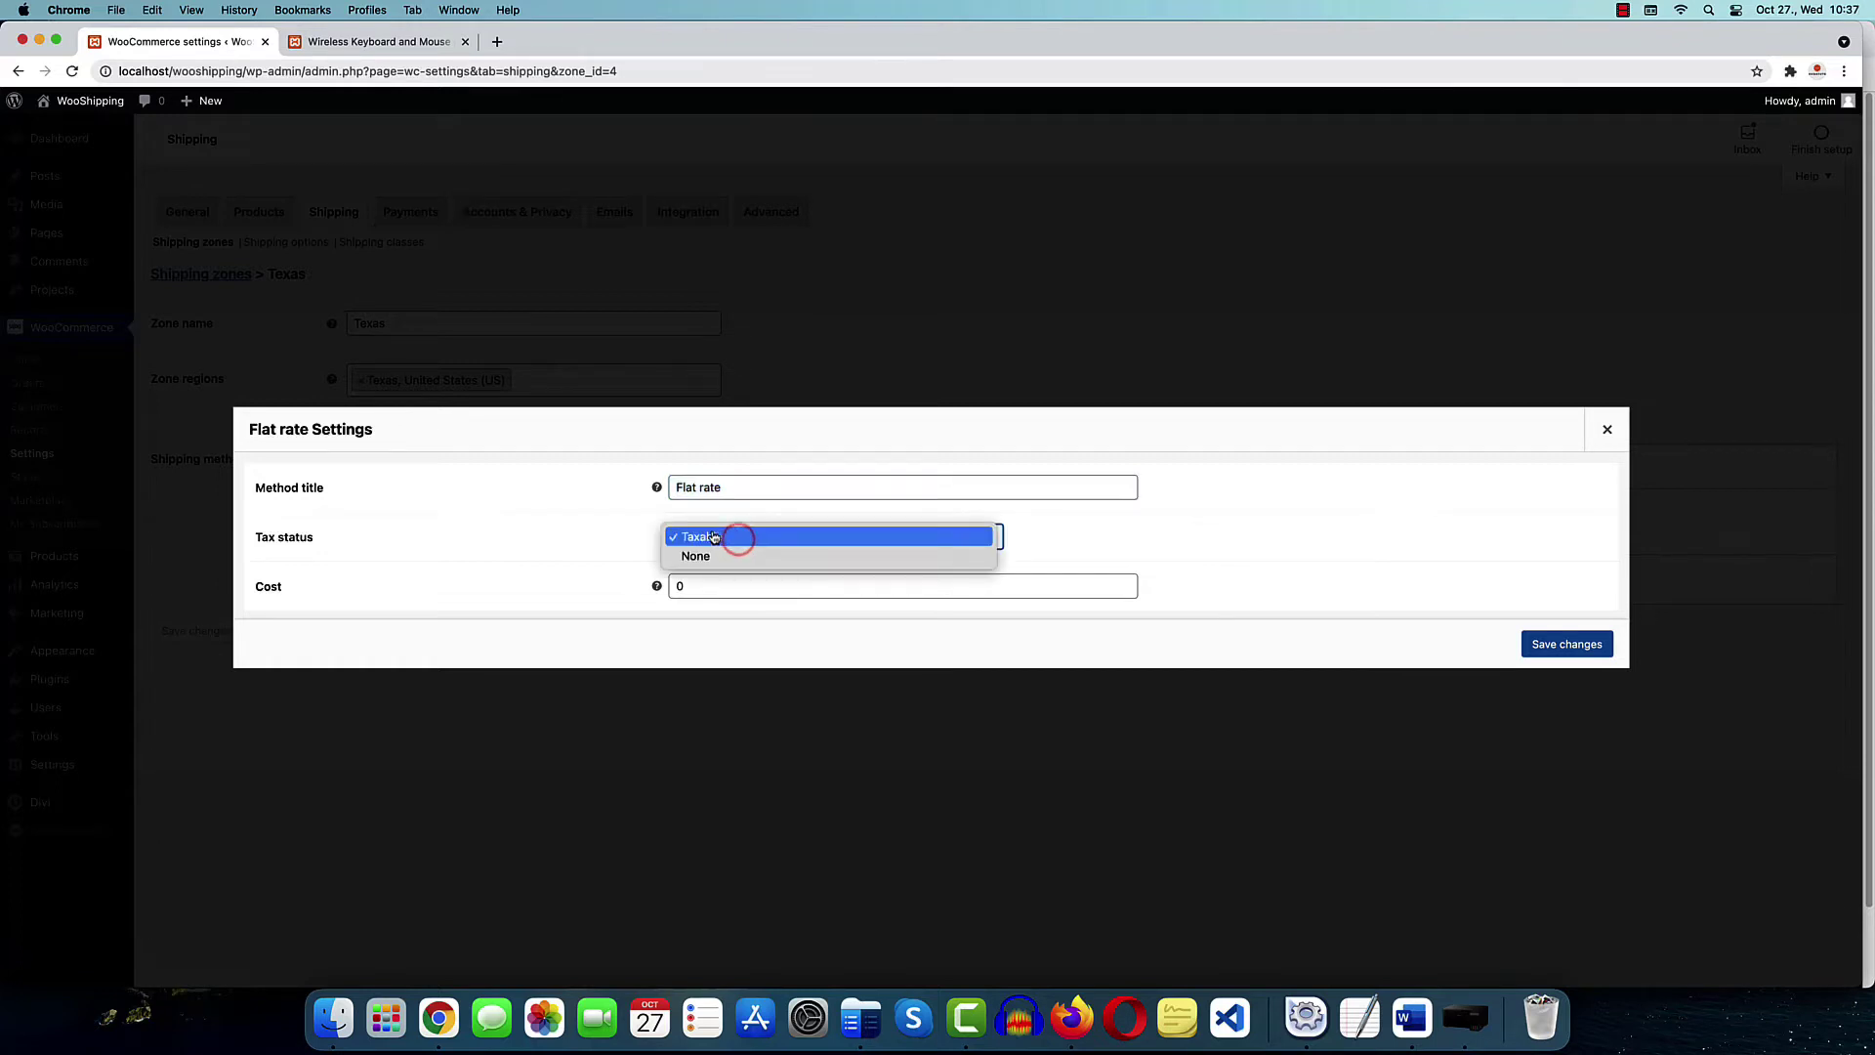
pyautogui.click(701, 558)
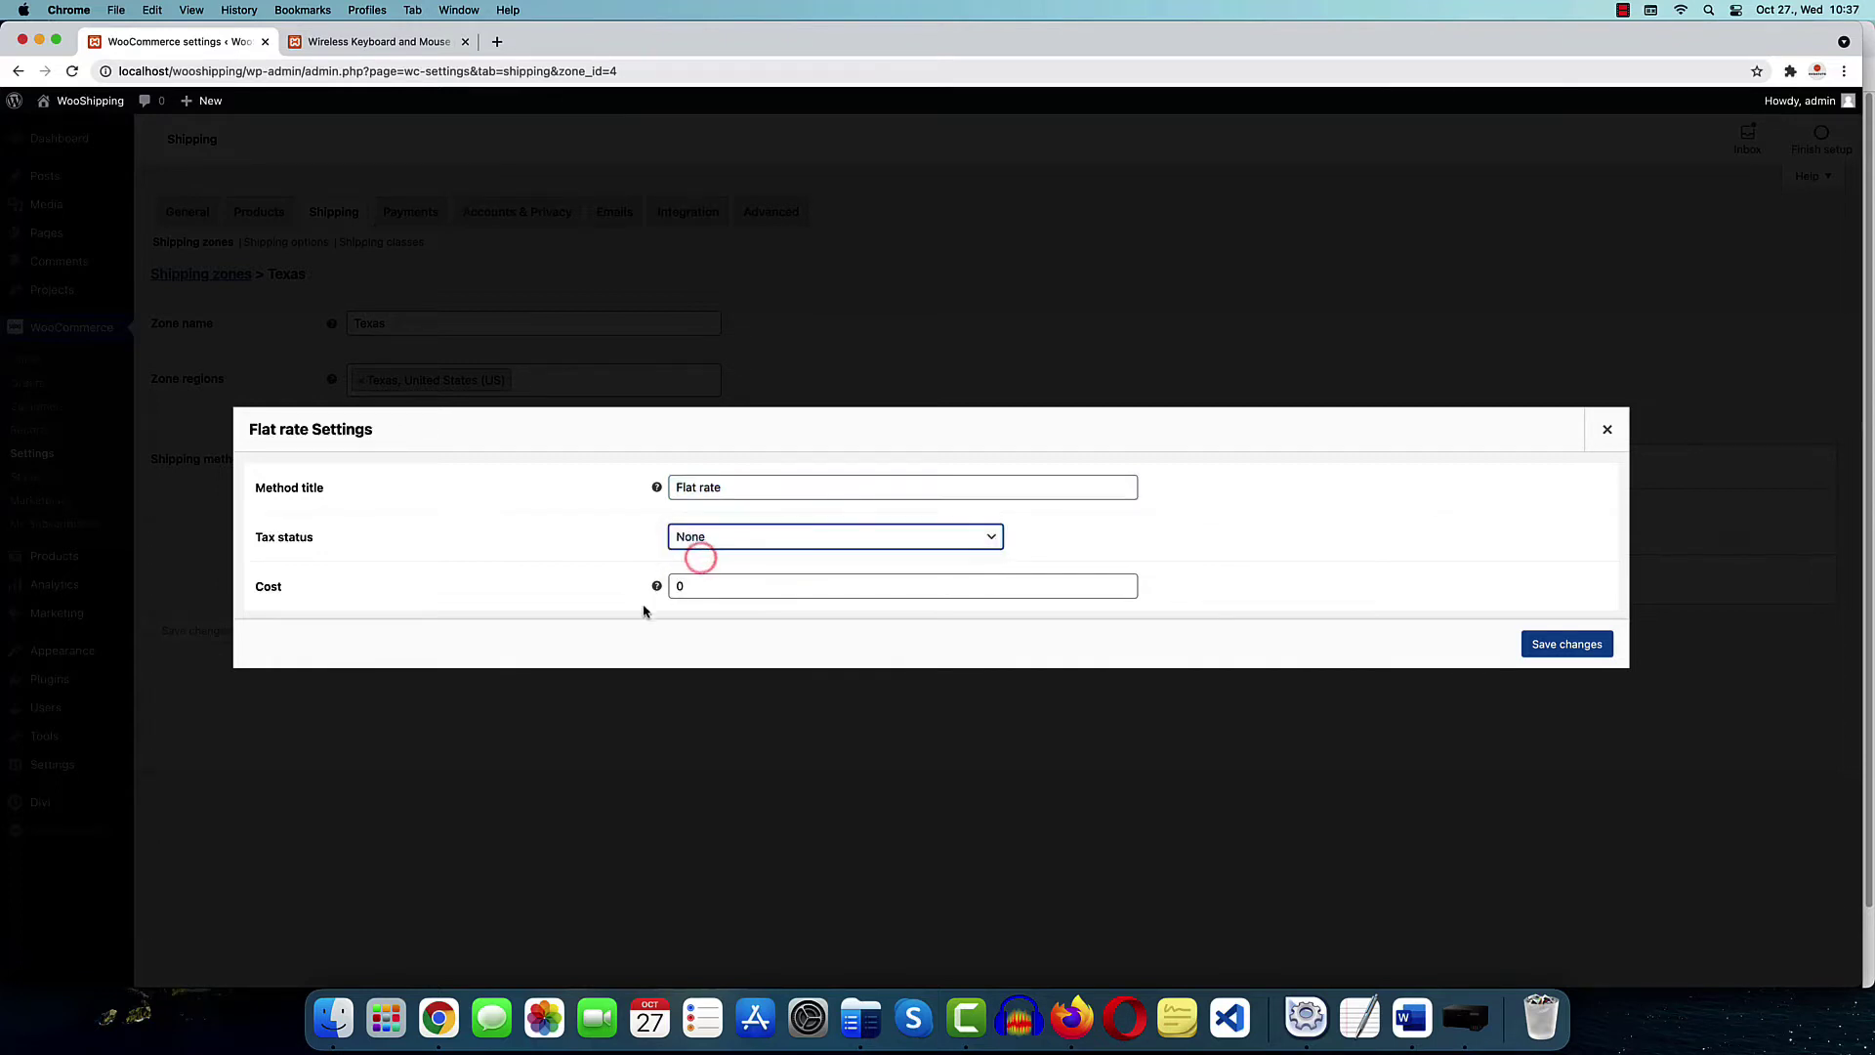
pyautogui.doubleClick(729, 591)
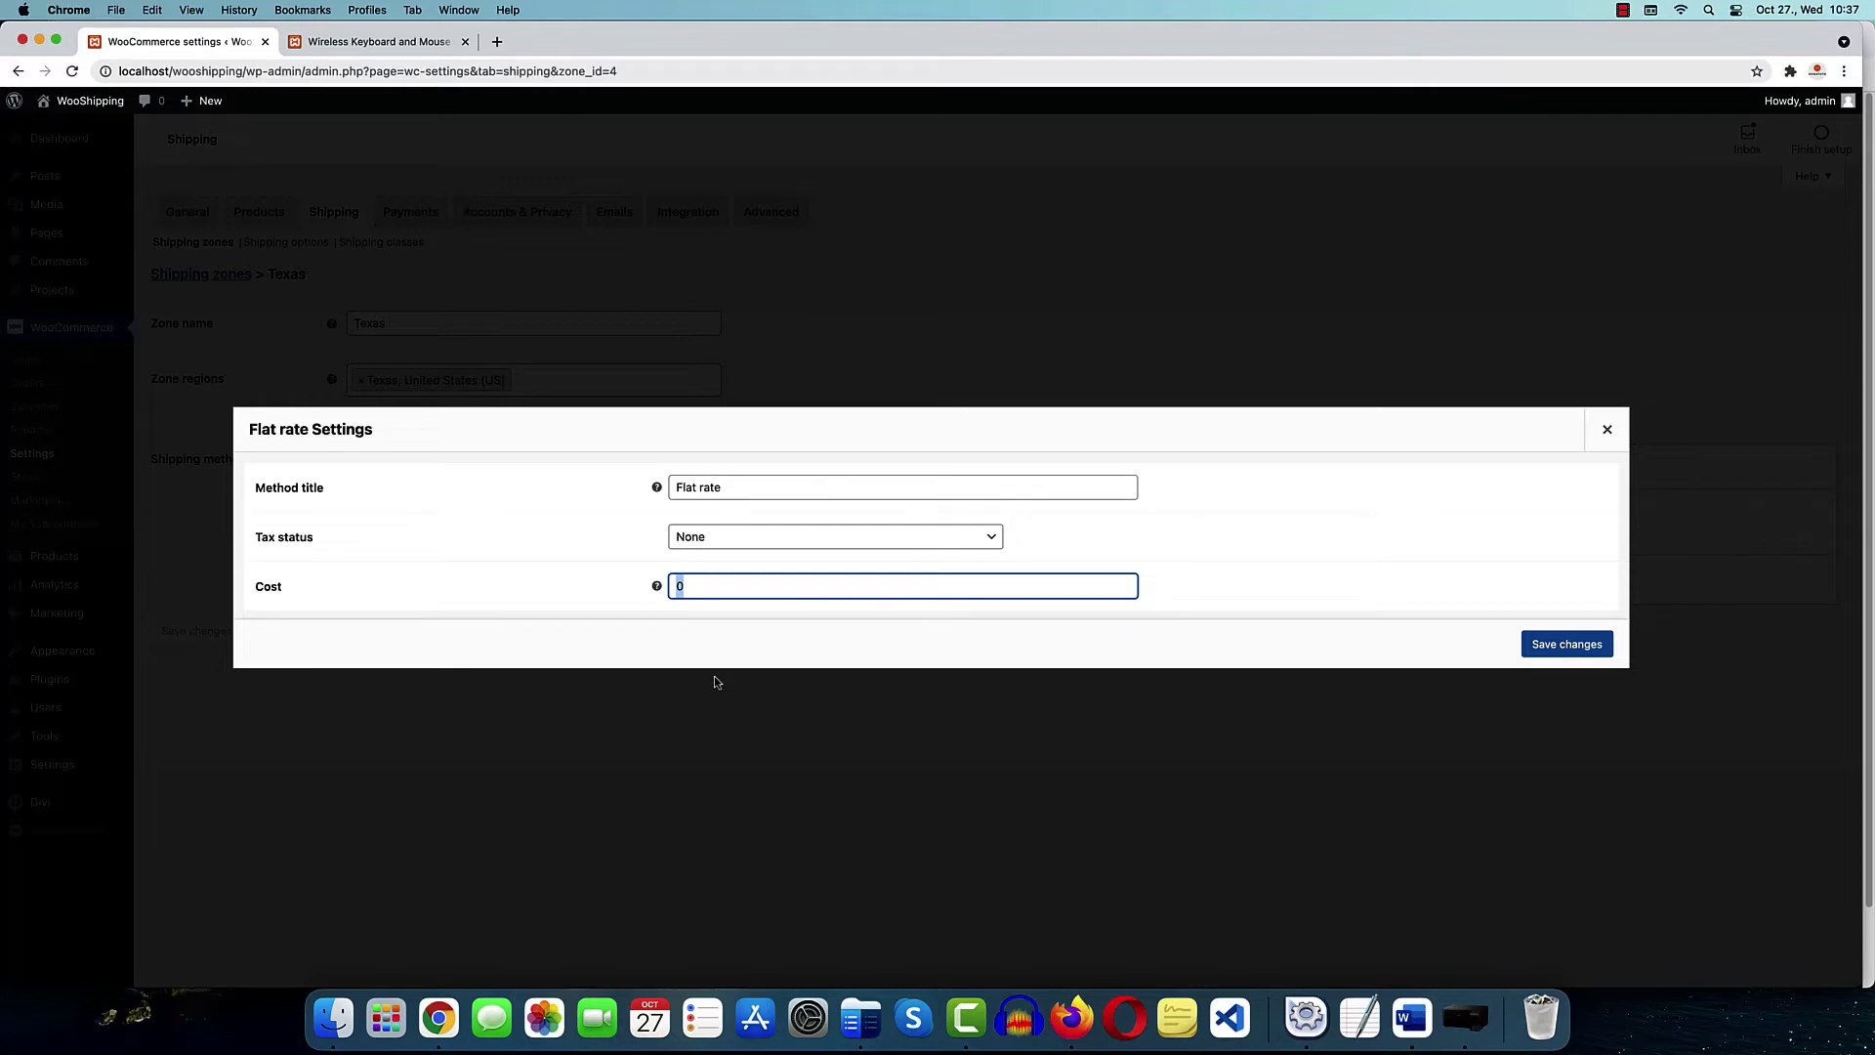
pyautogui.write('5')
pyautogui.click(1569, 649)
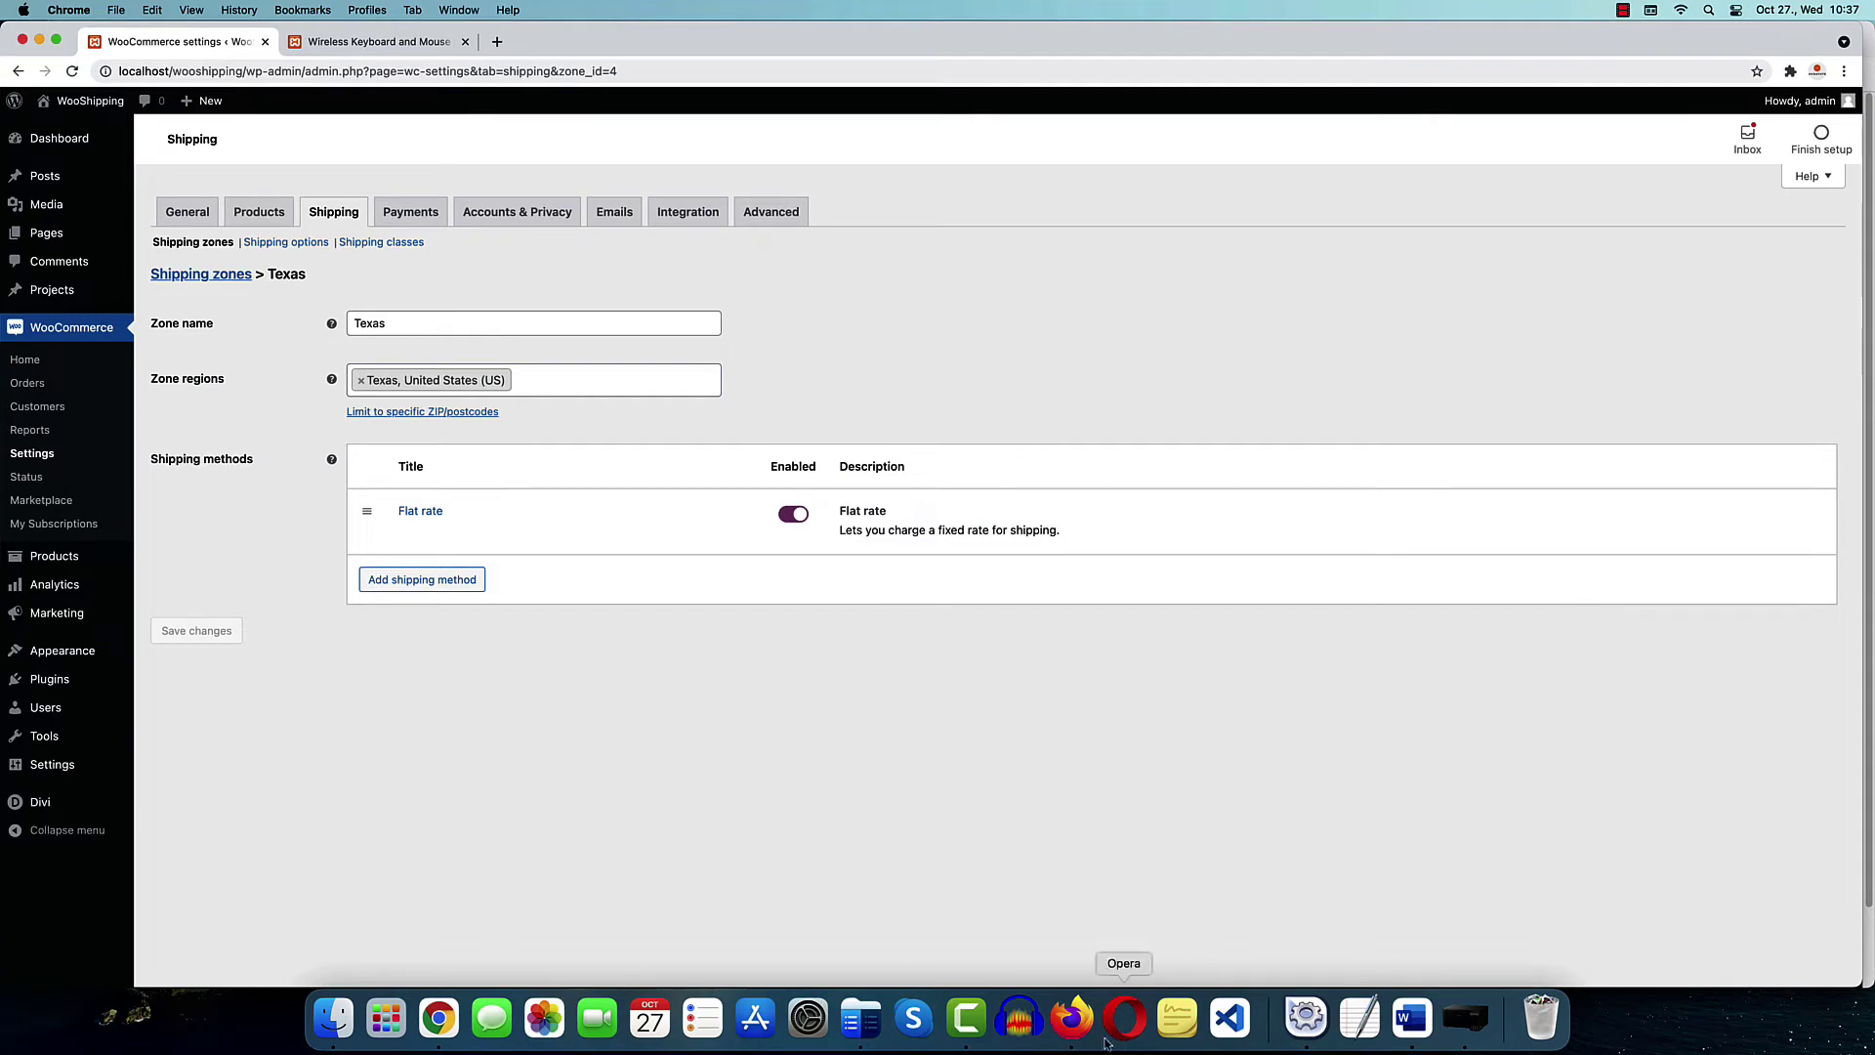
# Reload the cart in Firefox to check its shipping cost, and return to the shipping zones list in Chrome
pyautogui.click(1073, 1019)
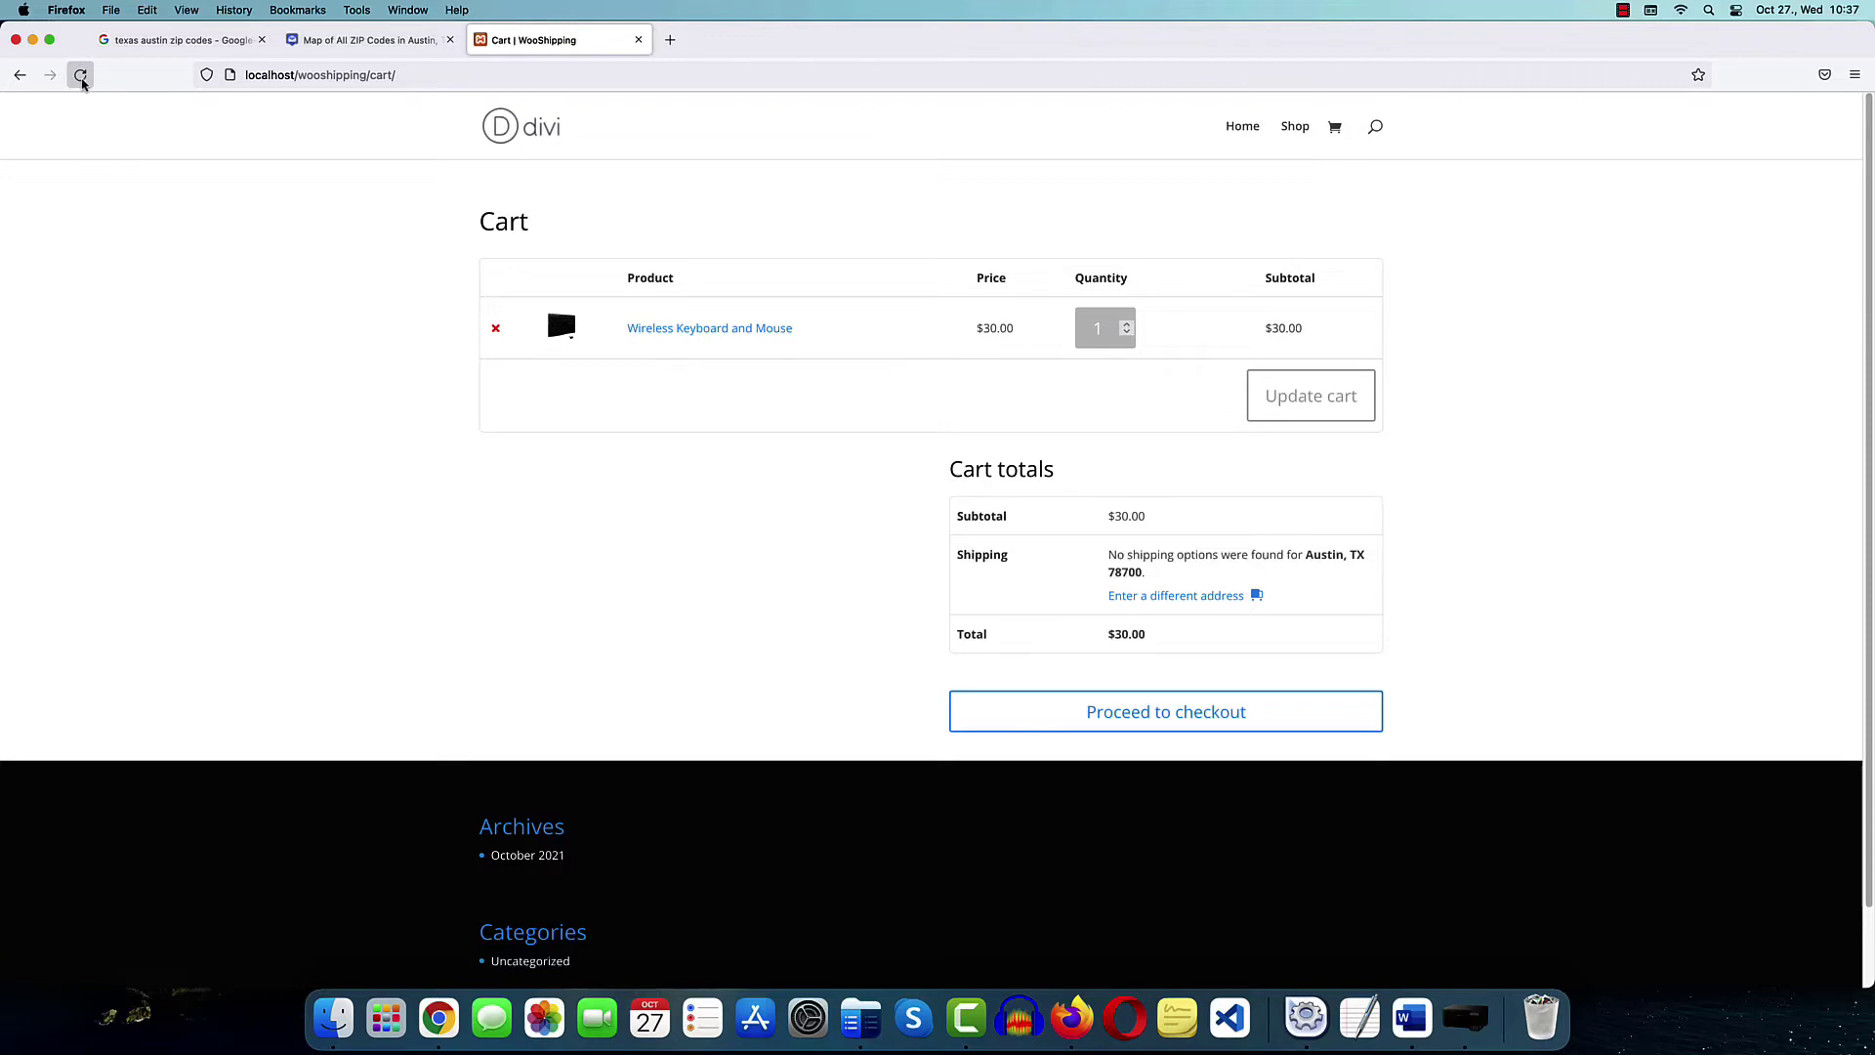
pyautogui.click(82, 83)
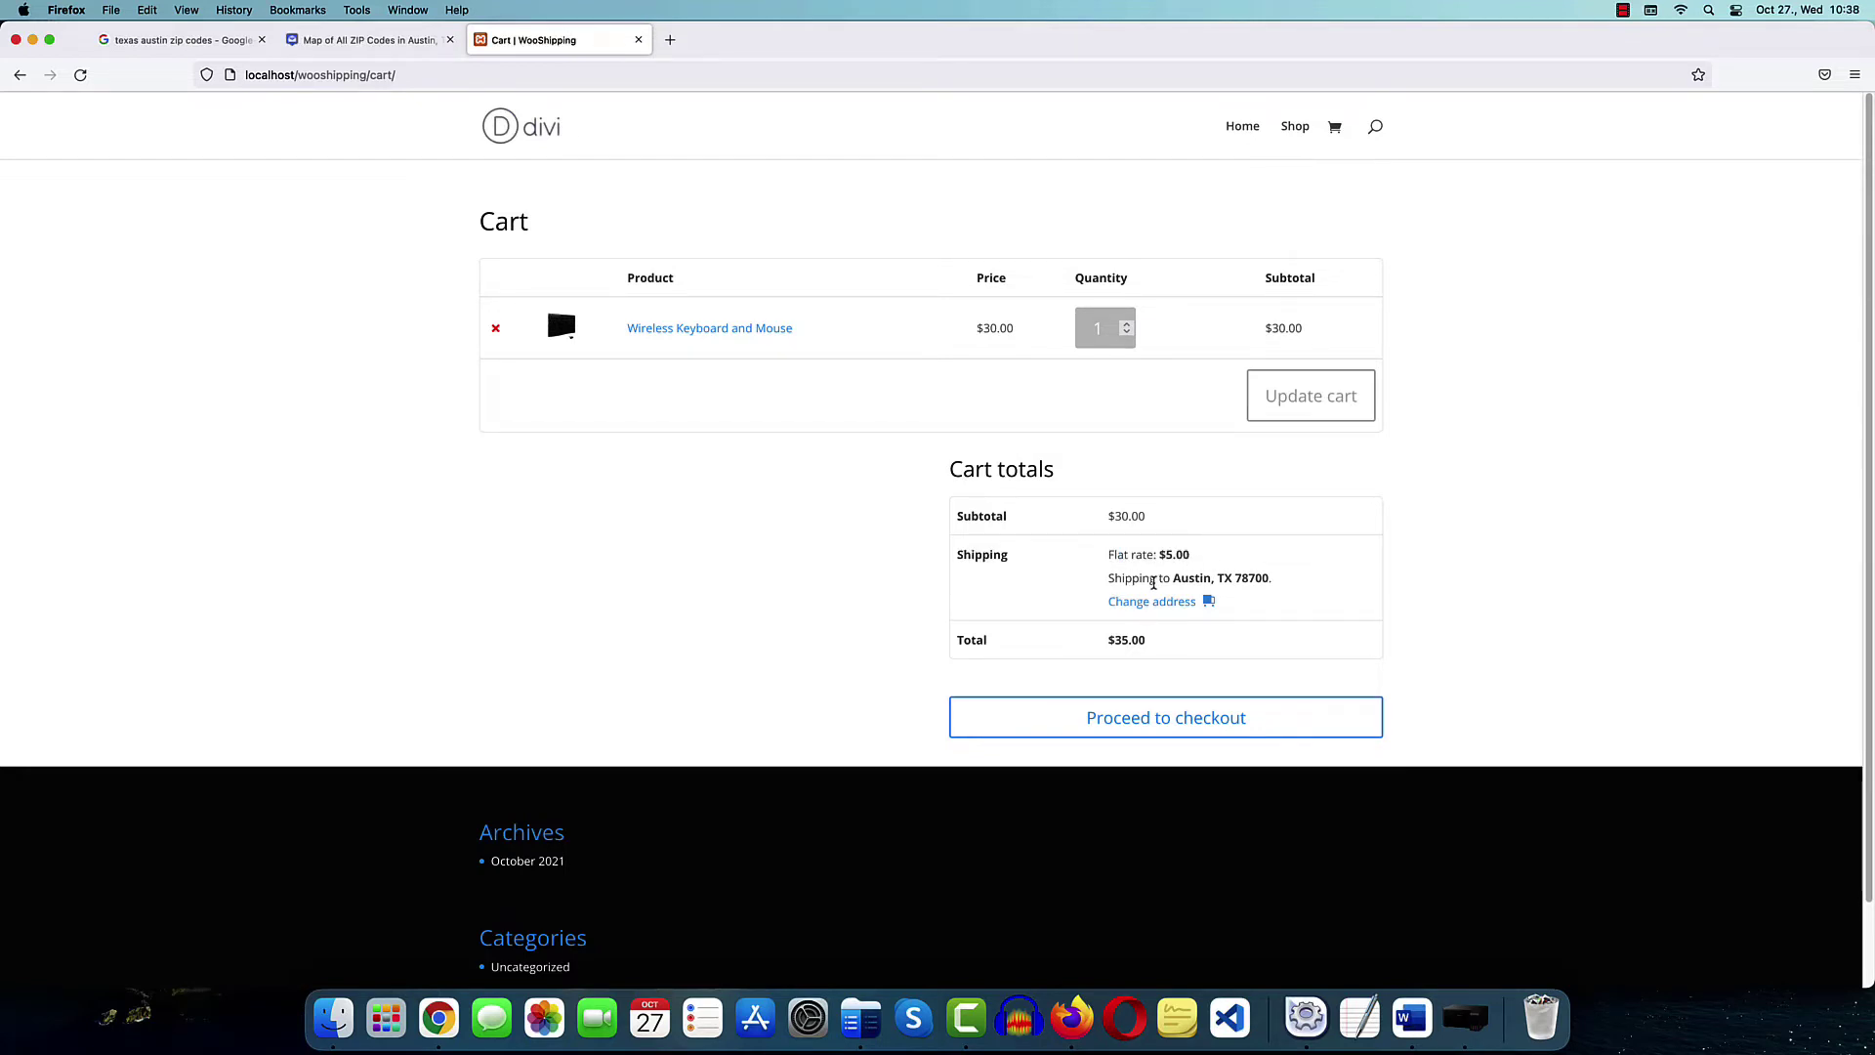
pyautogui.click(444, 1035)
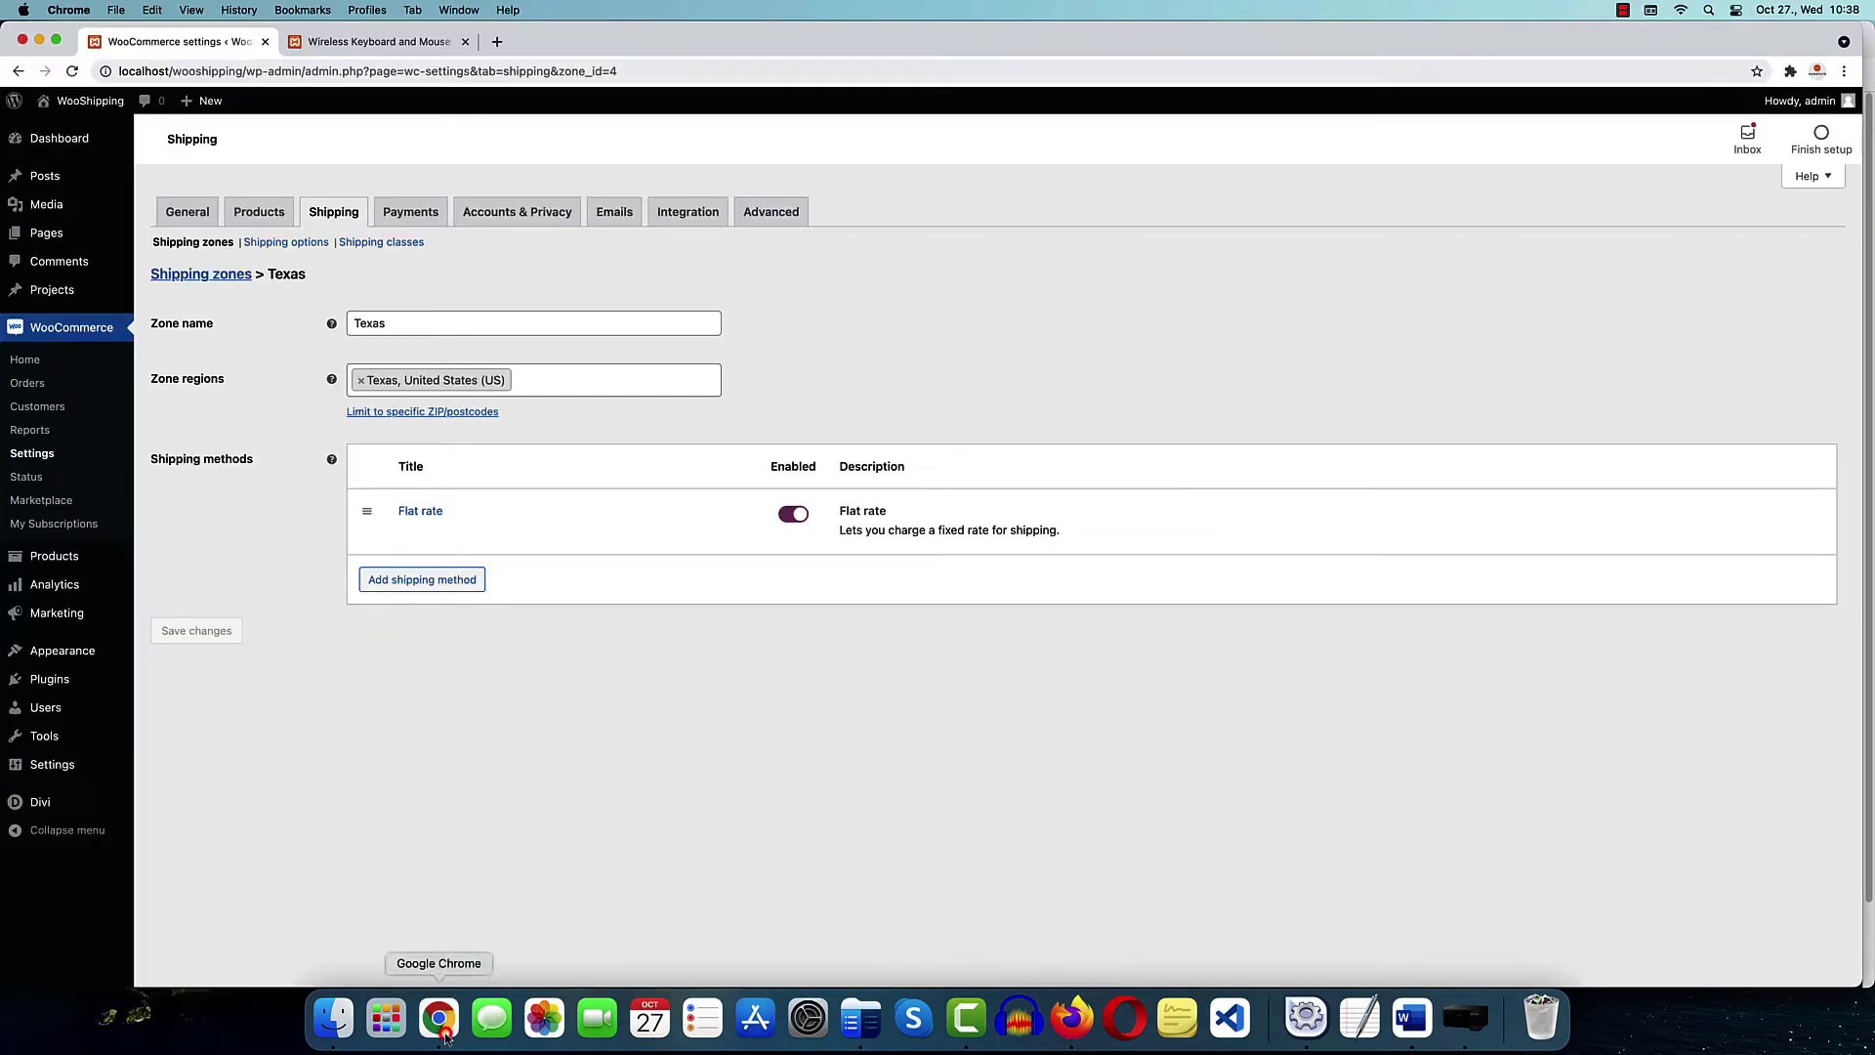
pyautogui.click(214, 243)
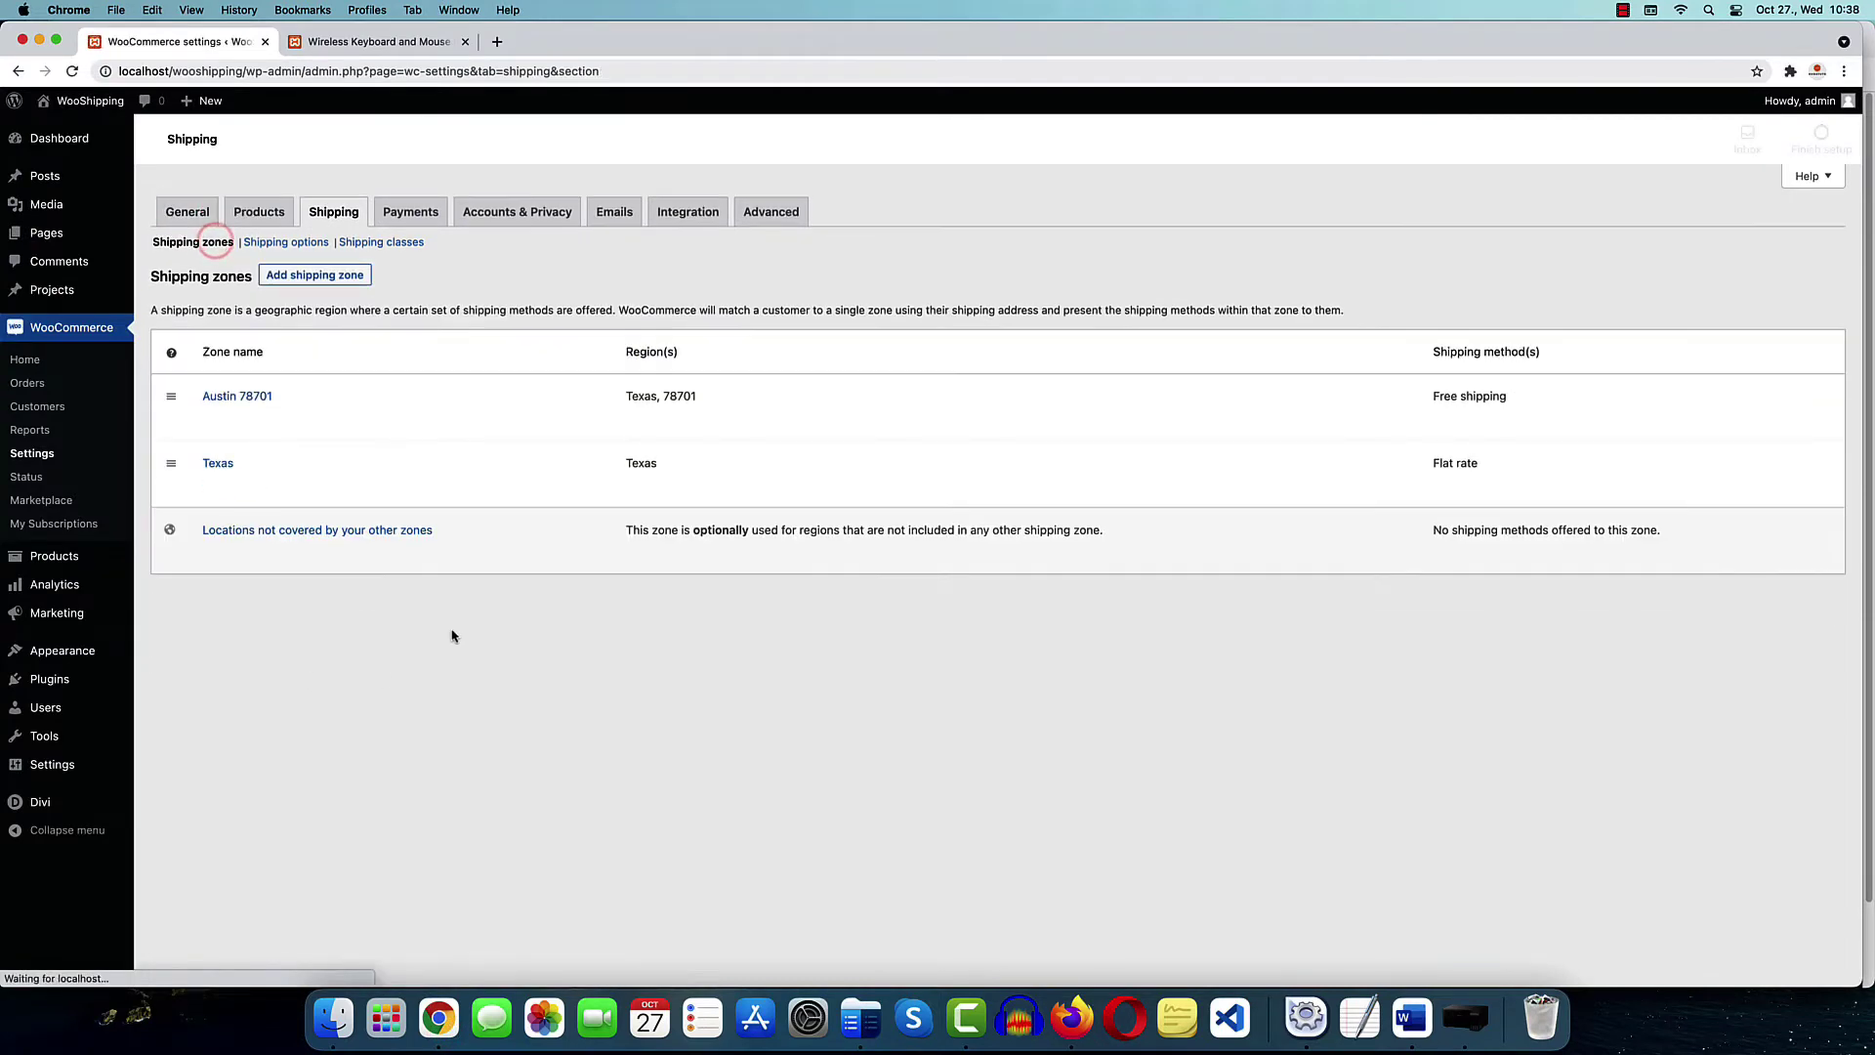
pyautogui.moveTo(214, 470)
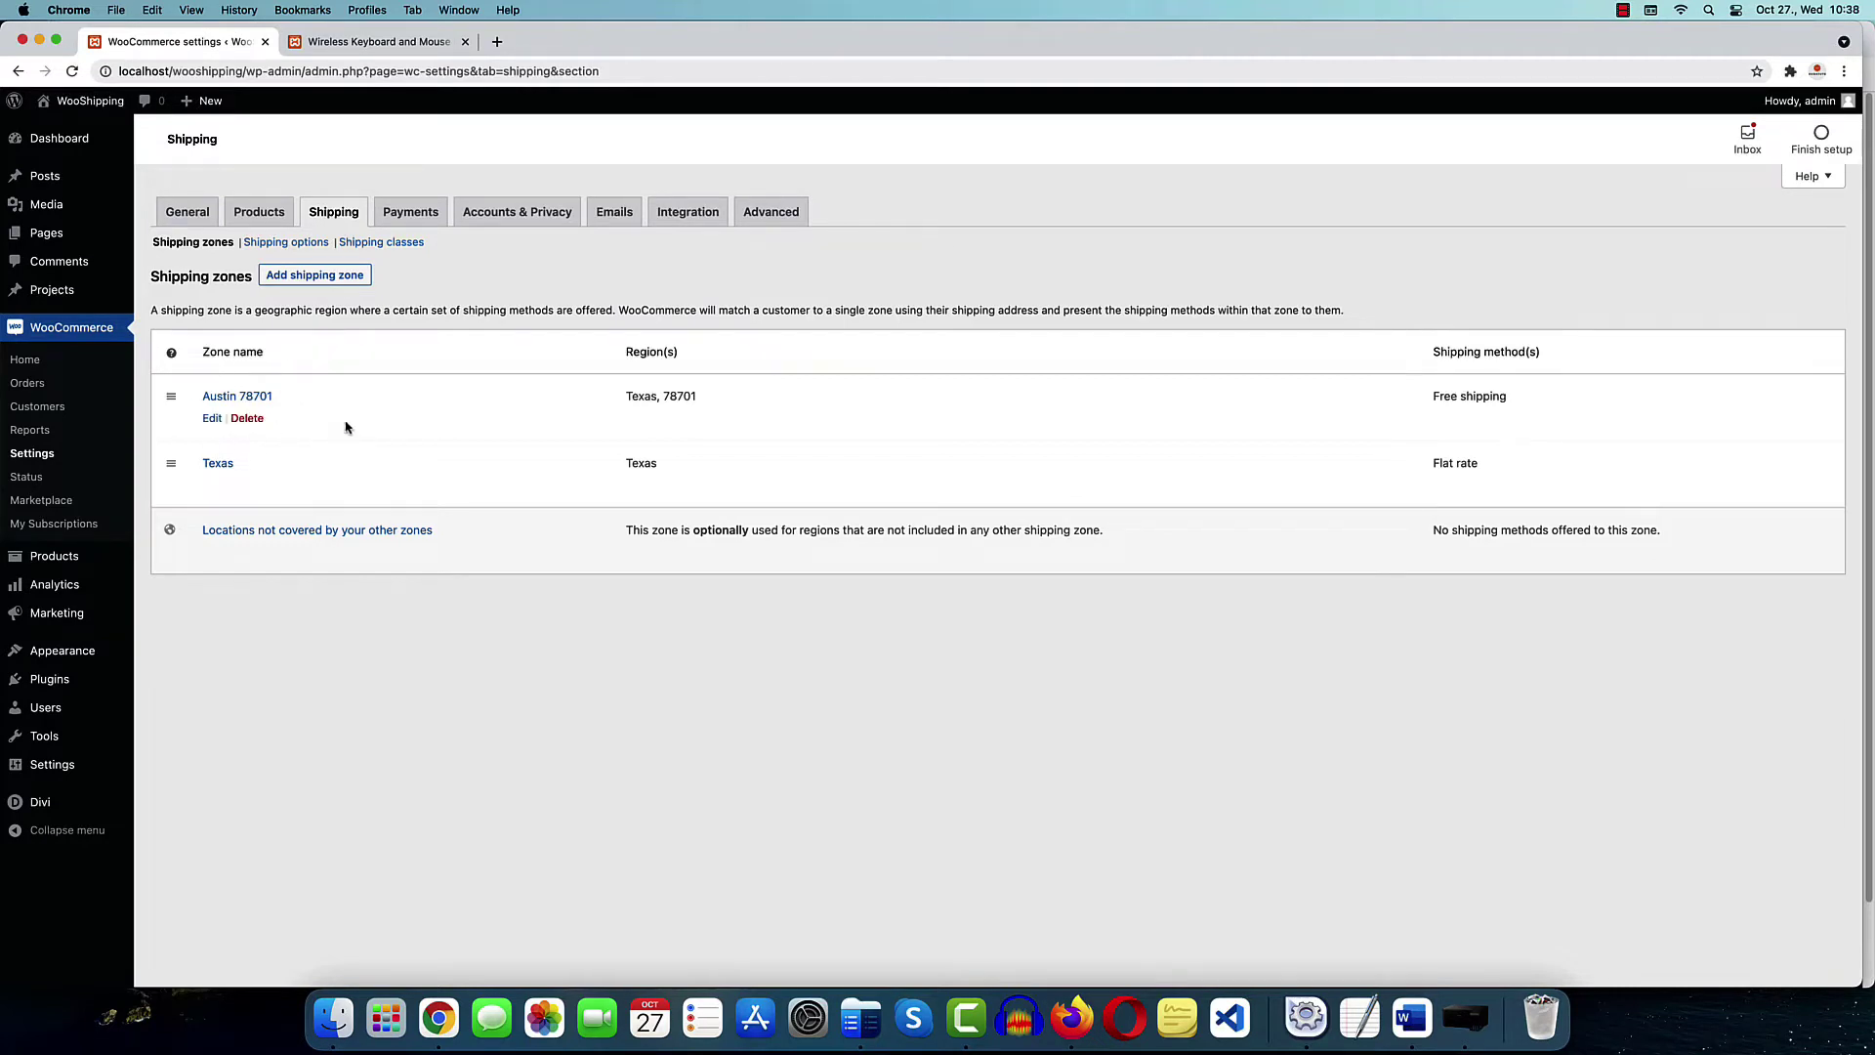
# Switch to the cart in Firefox and update its shipping address to the ZIP code 78701
pyautogui.click(1073, 1017)
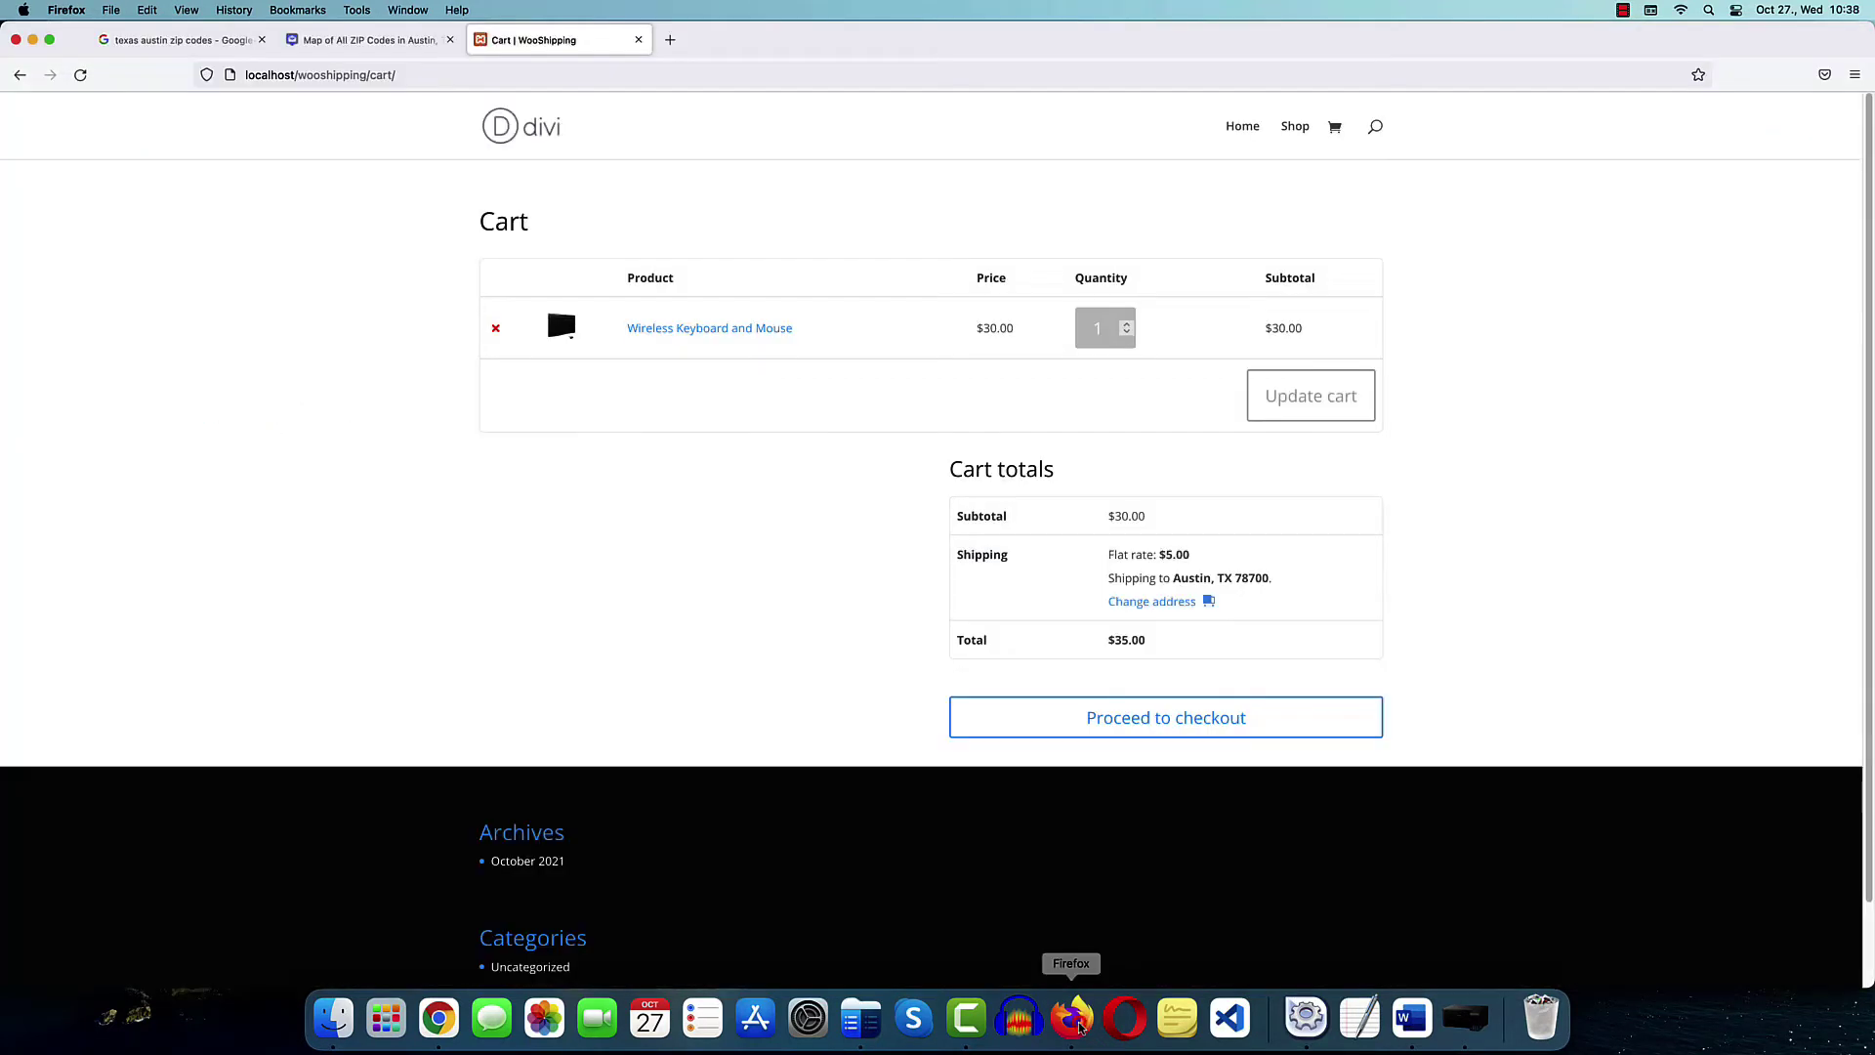
pyautogui.click(1153, 604)
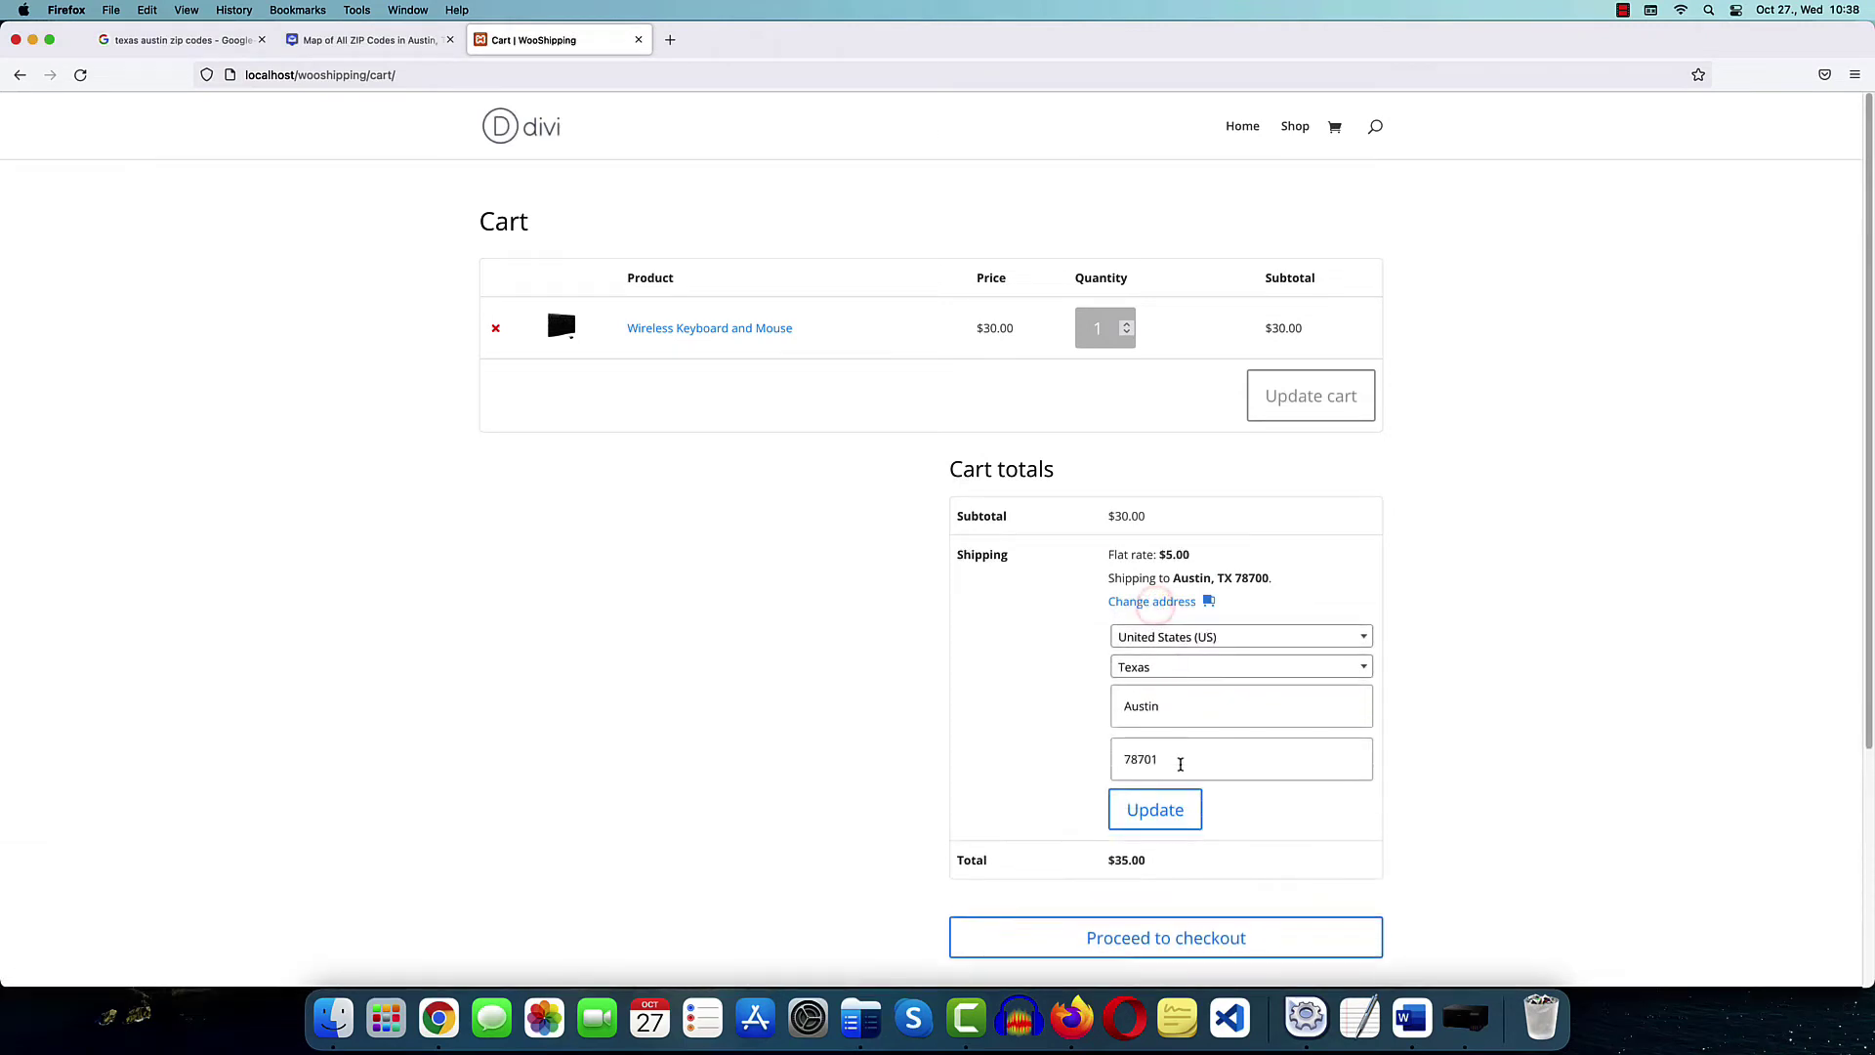
pyautogui.doubleClick(1181, 765)
pyautogui.click(1225, 763)
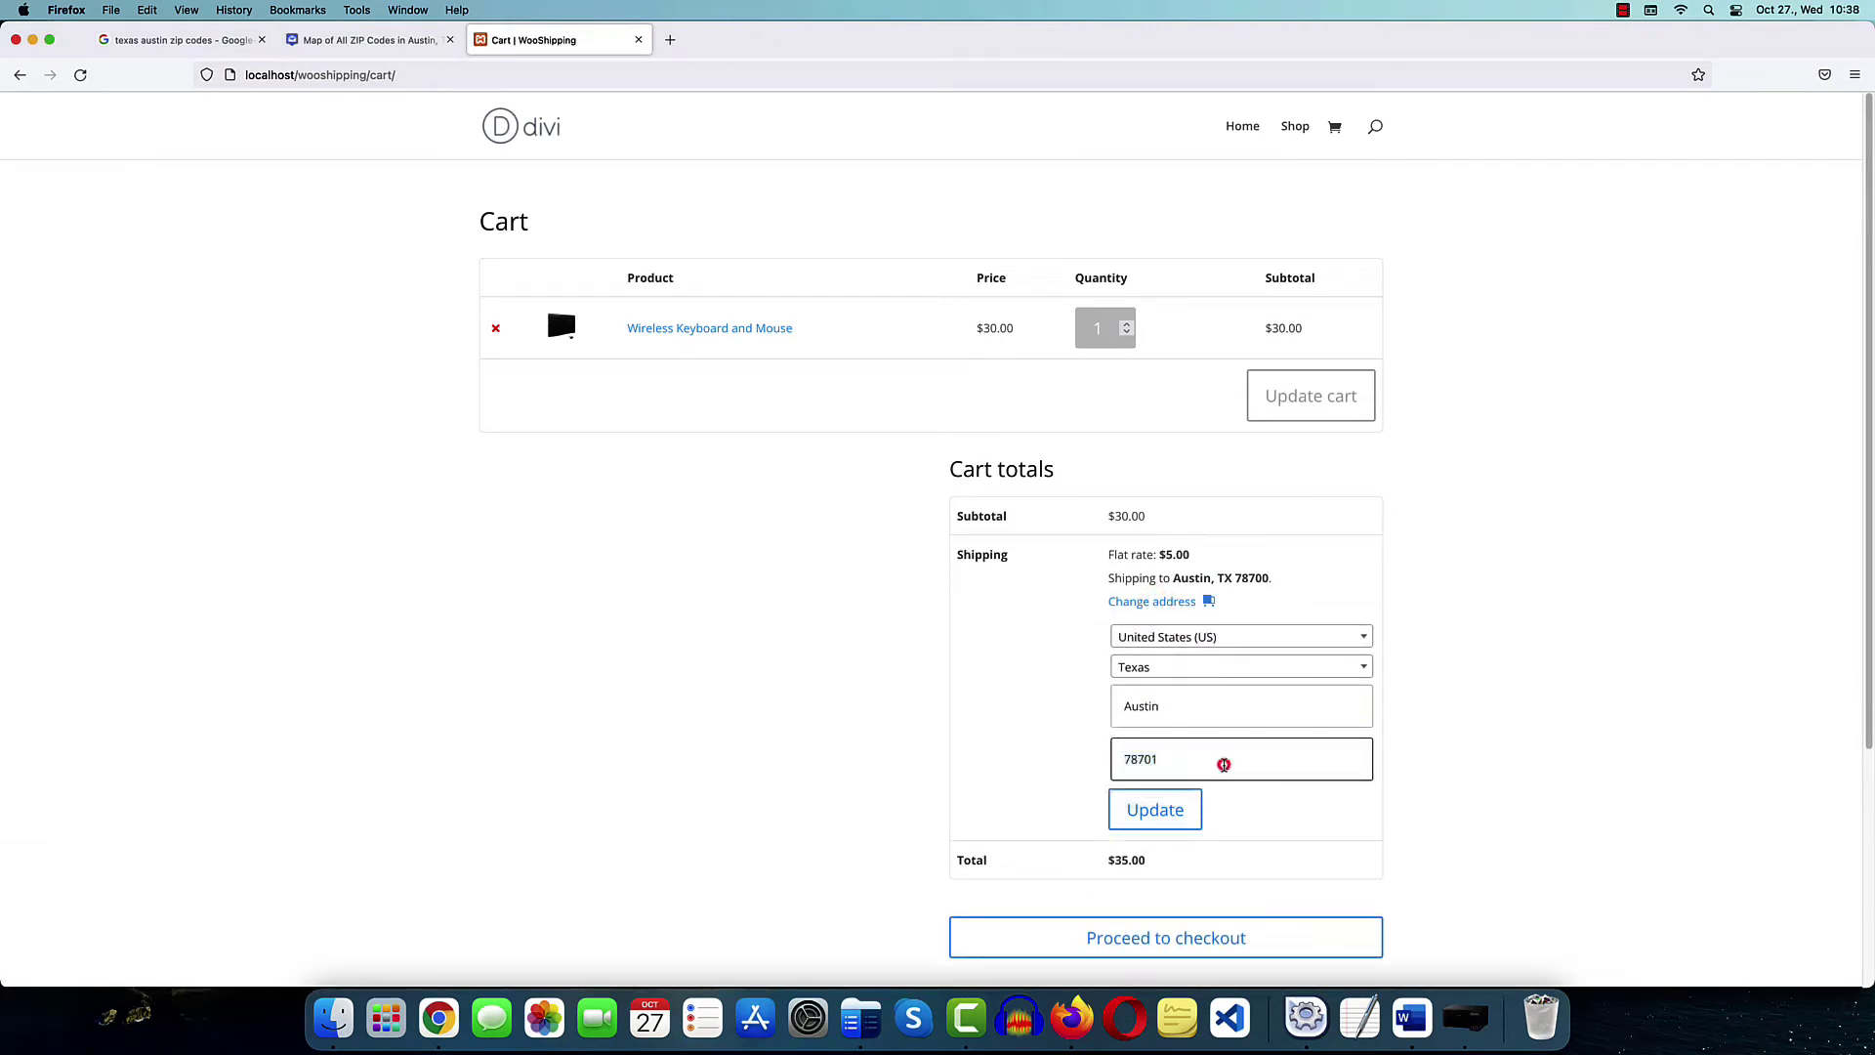
pyautogui.click(1159, 813)
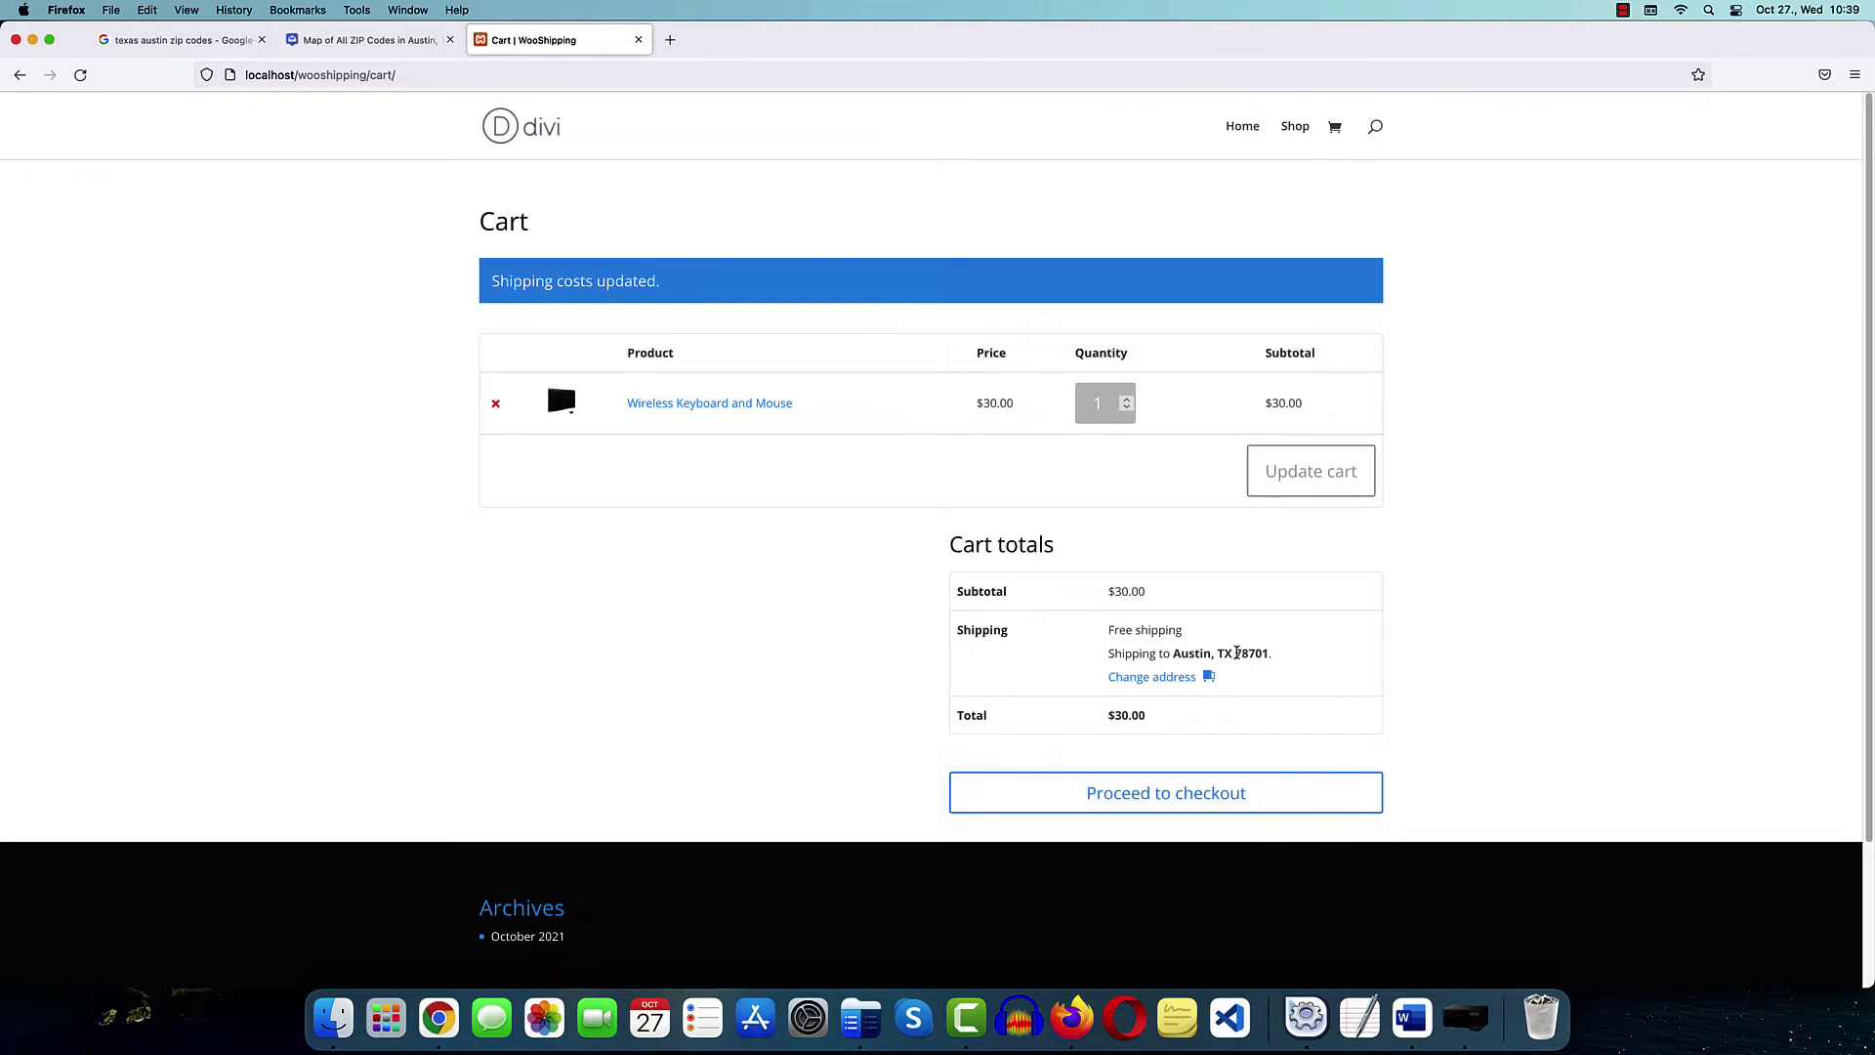
# Check the shipping method and destination ZIP code in the Firefox cart totals, and switch back to Chrome
pyautogui.doubleClick(1243, 653)
pyautogui.moveTo(1111, 633); pyautogui.dragTo(1269, 653)
pyautogui.press('super+Tab')
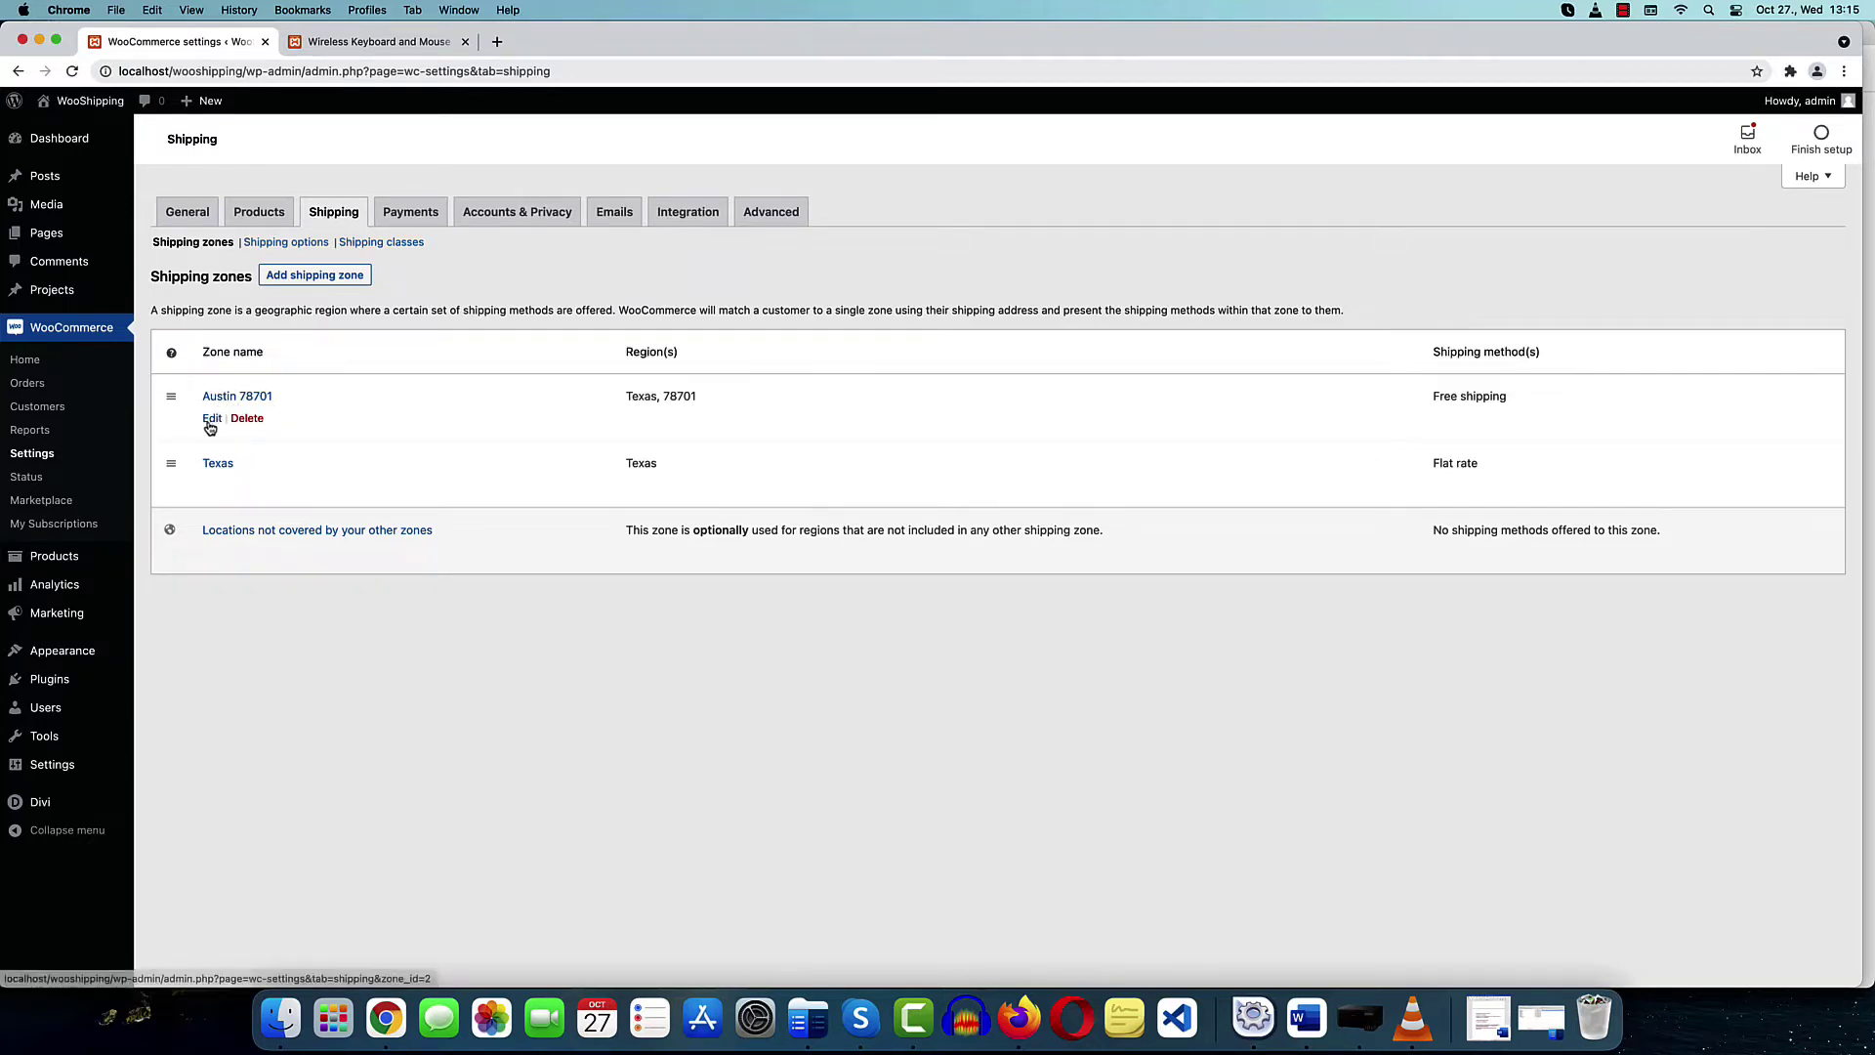
# Set the Free shipping requirement in the Austin 78701 zone to N/A and save the method's settings
pyautogui.click(232, 399)
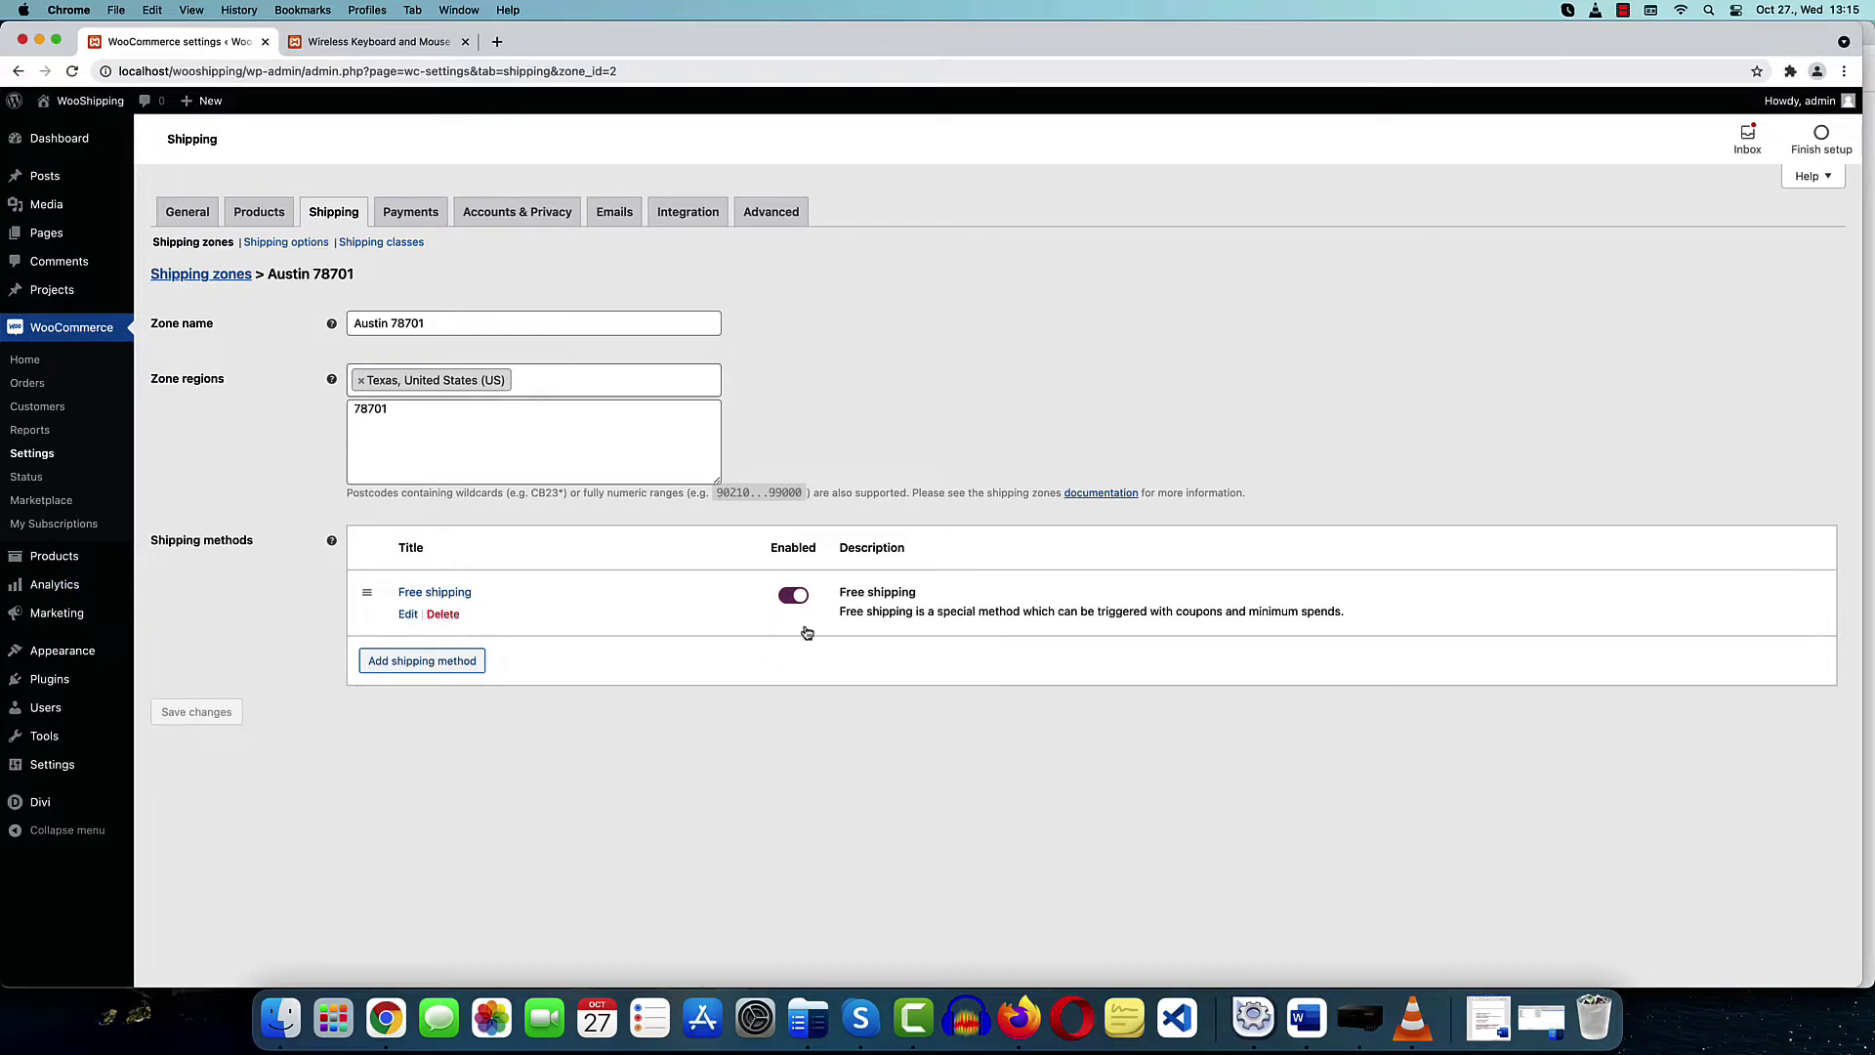
pyautogui.click(408, 616)
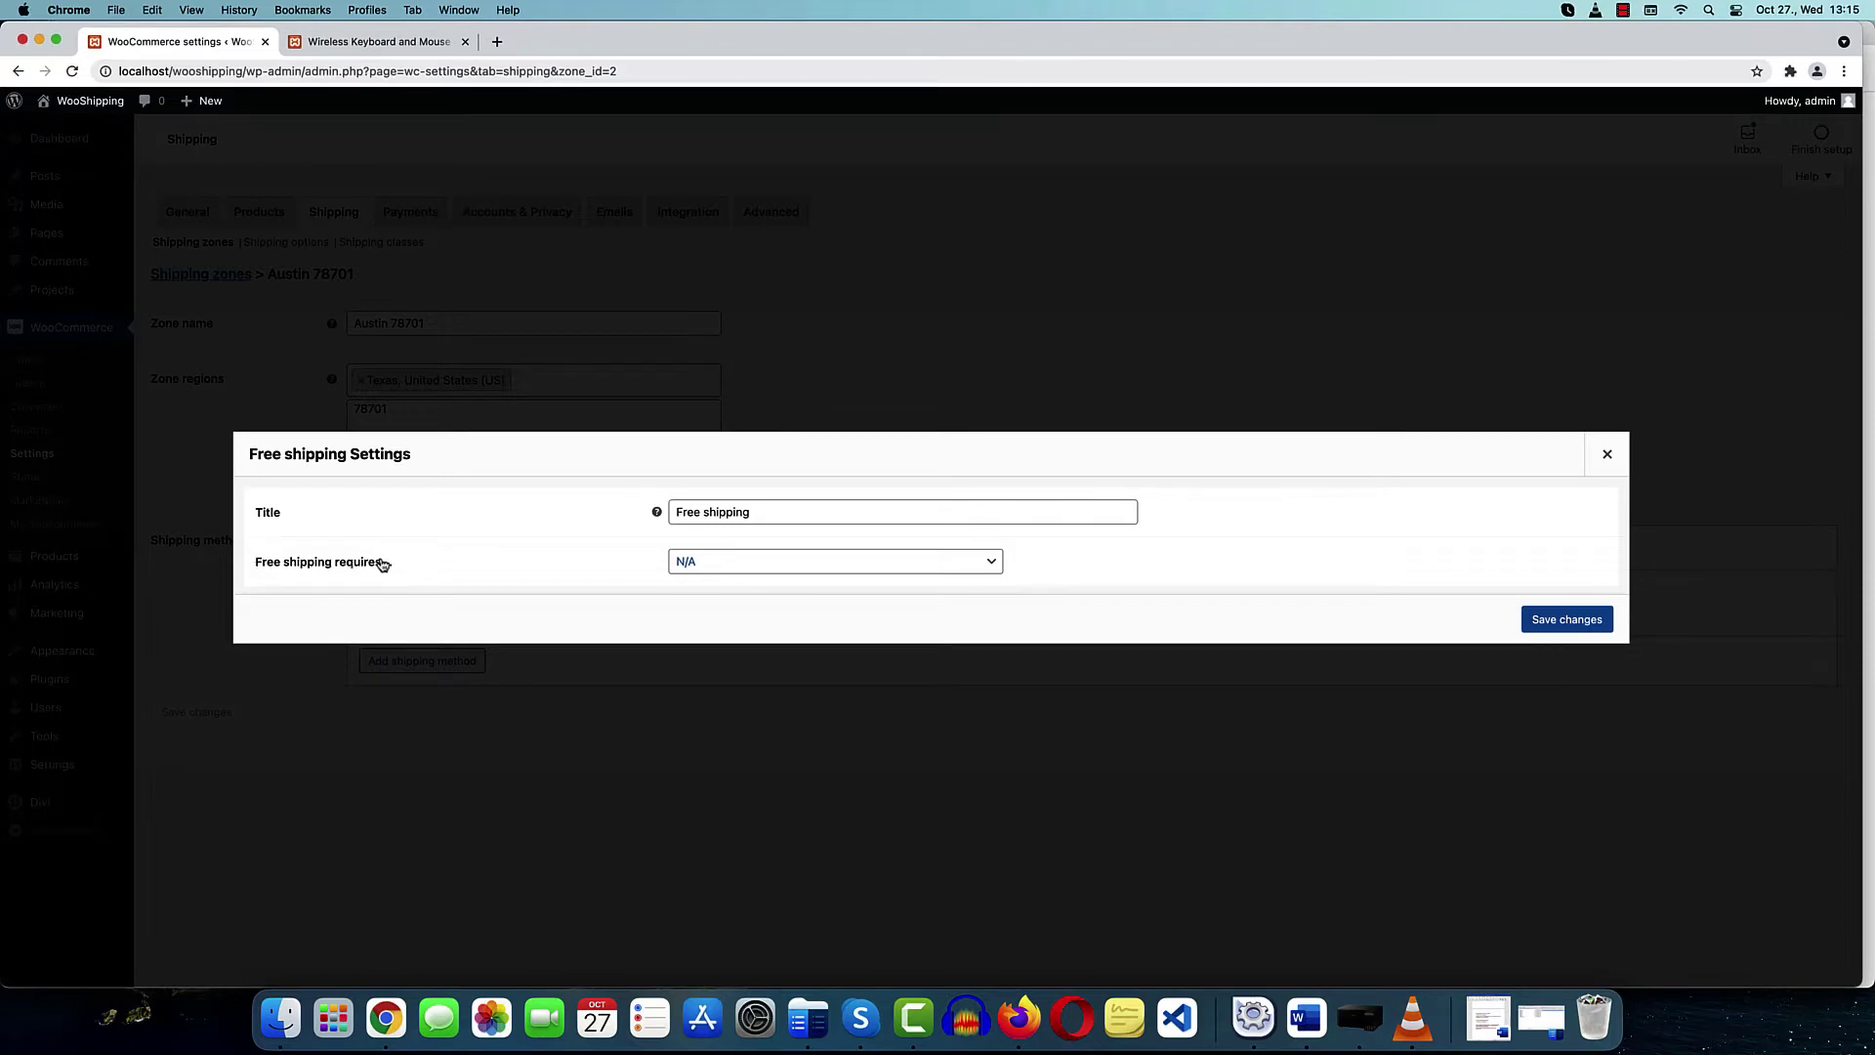
pyautogui.click(976, 564)
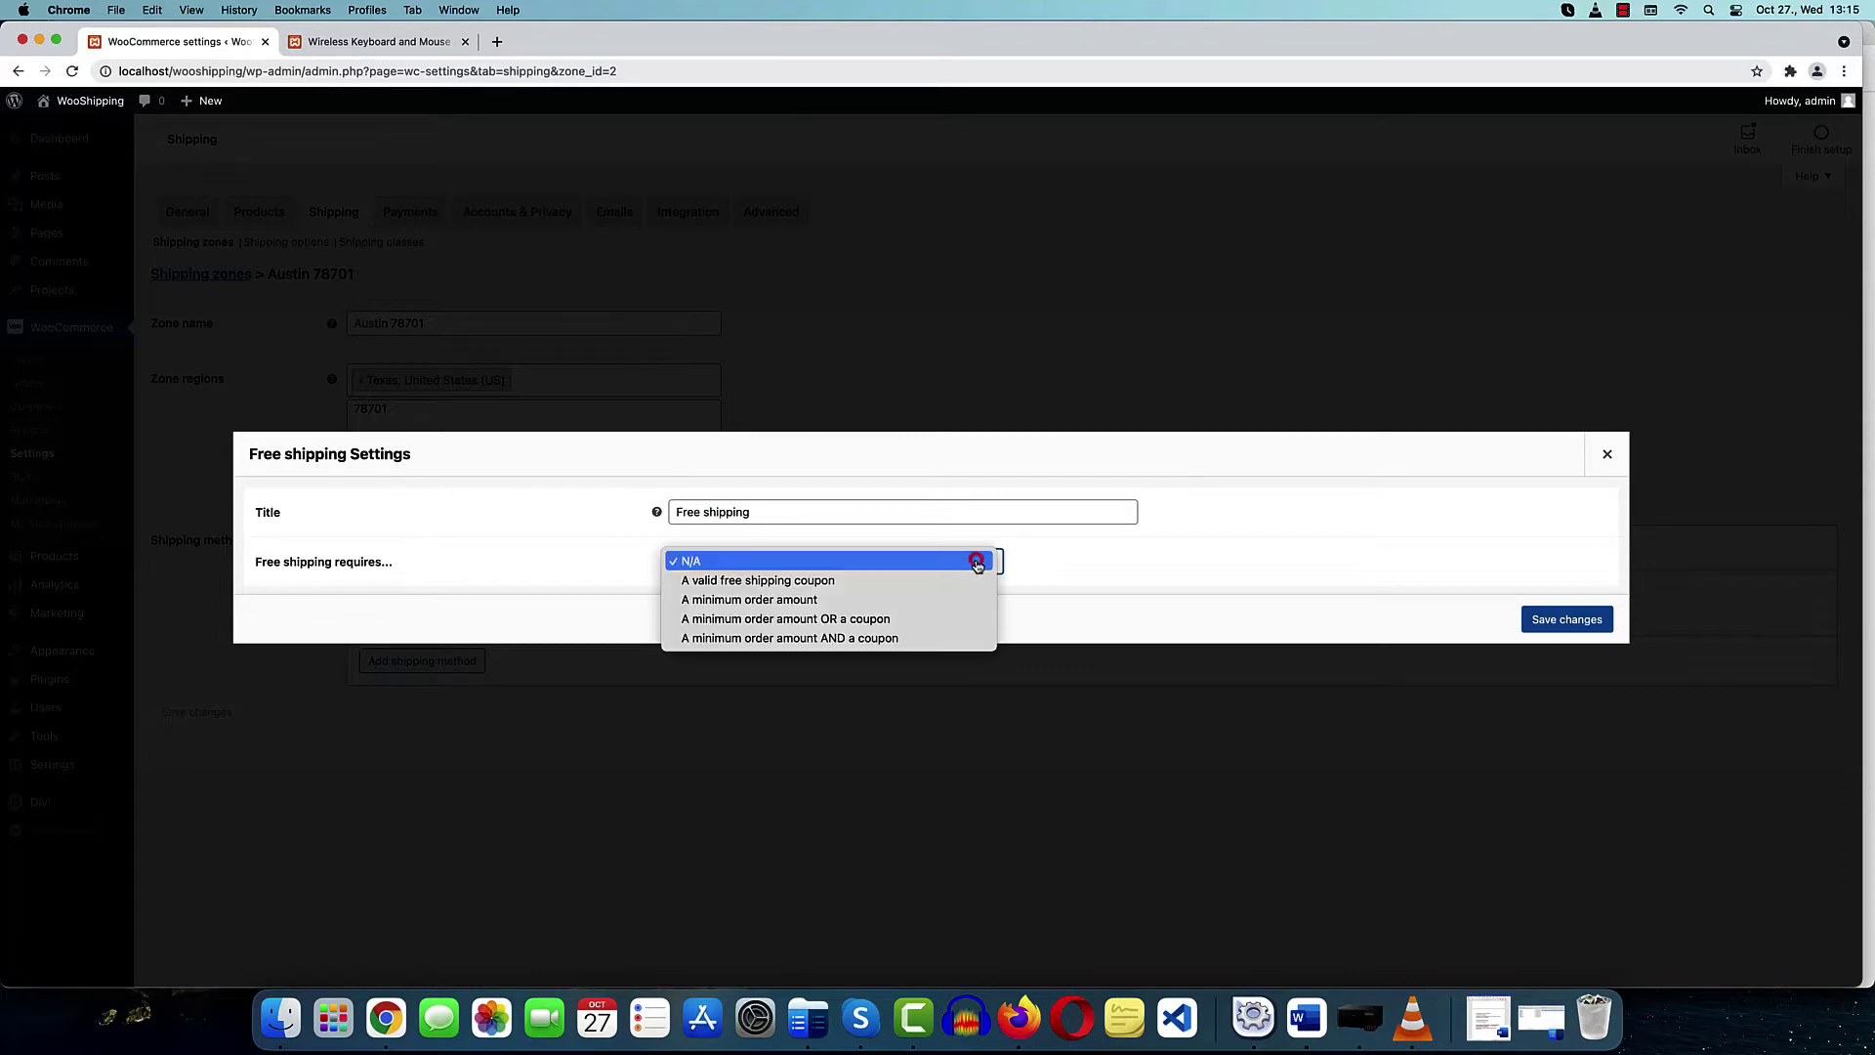
pyautogui.click(693, 564)
pyautogui.click(1562, 629)
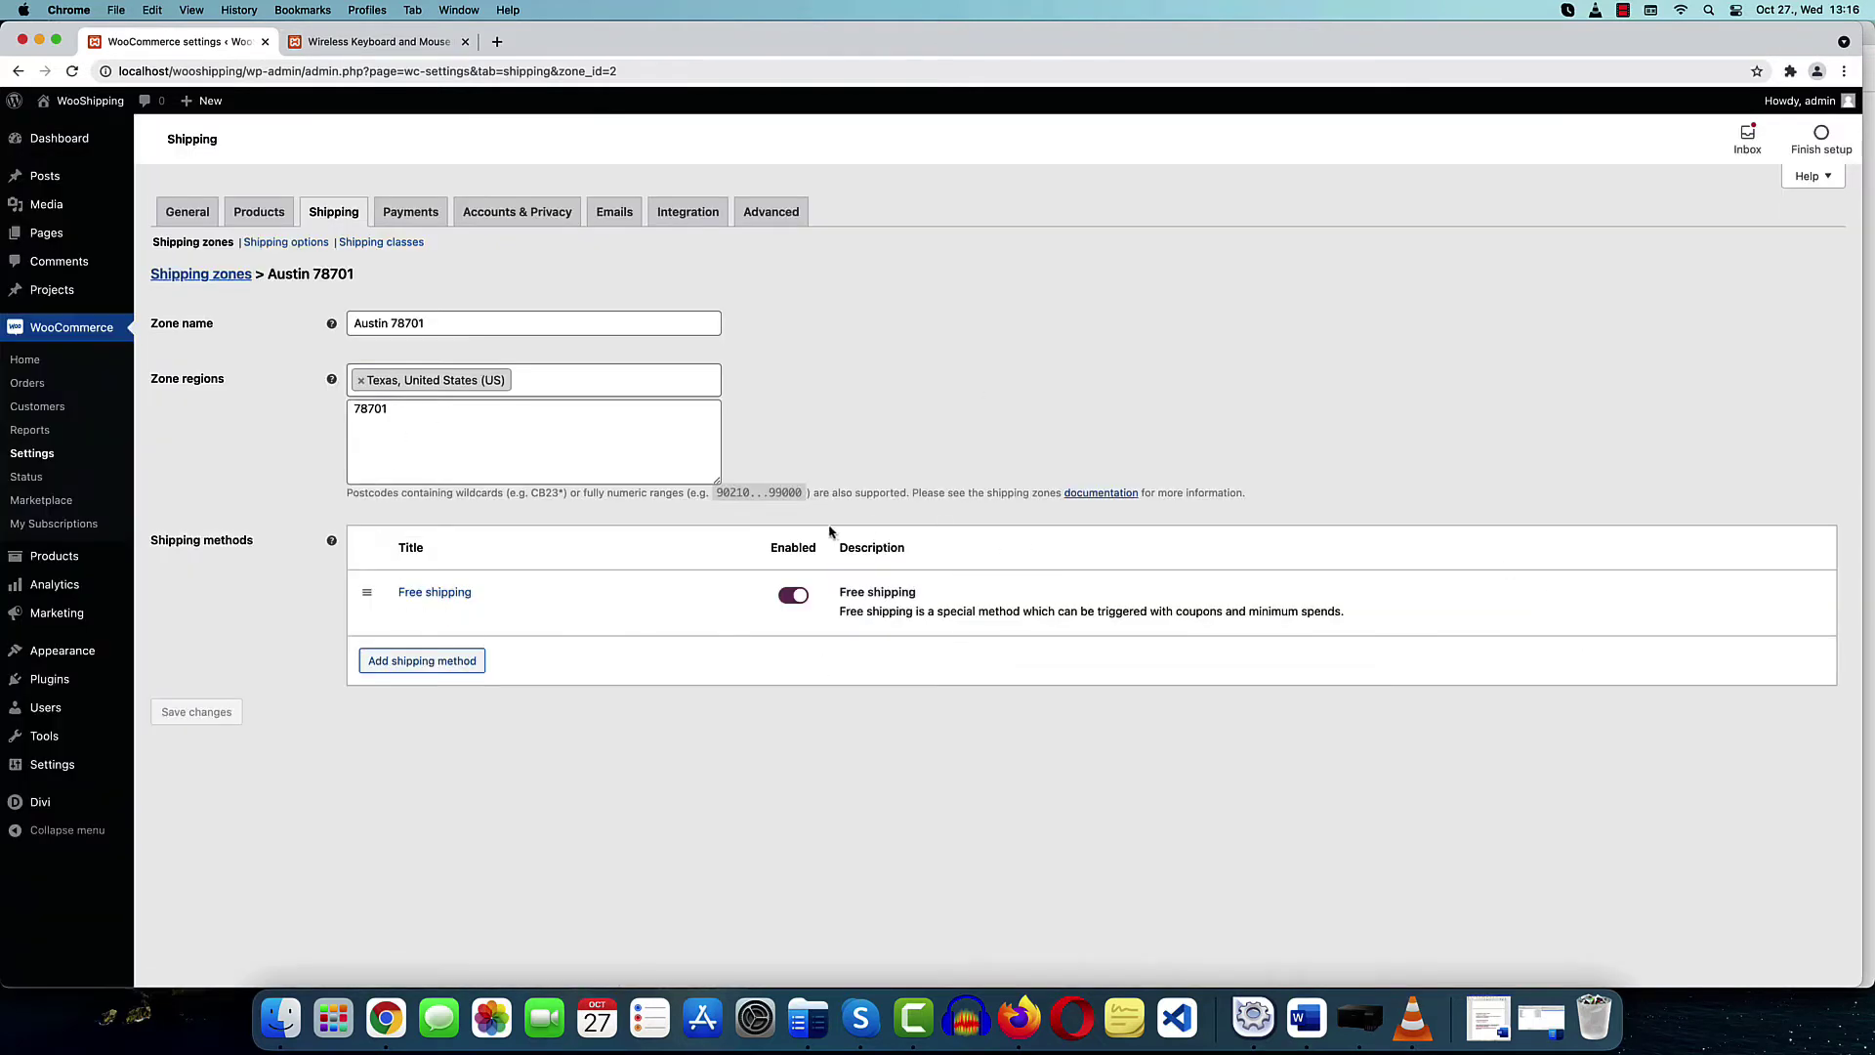
# Try the requirement "A valid free shipping coupon" for the Austin 78701 zone's Free shipping method, and close its settings without saving
pyautogui.doubleClick(397, 410)
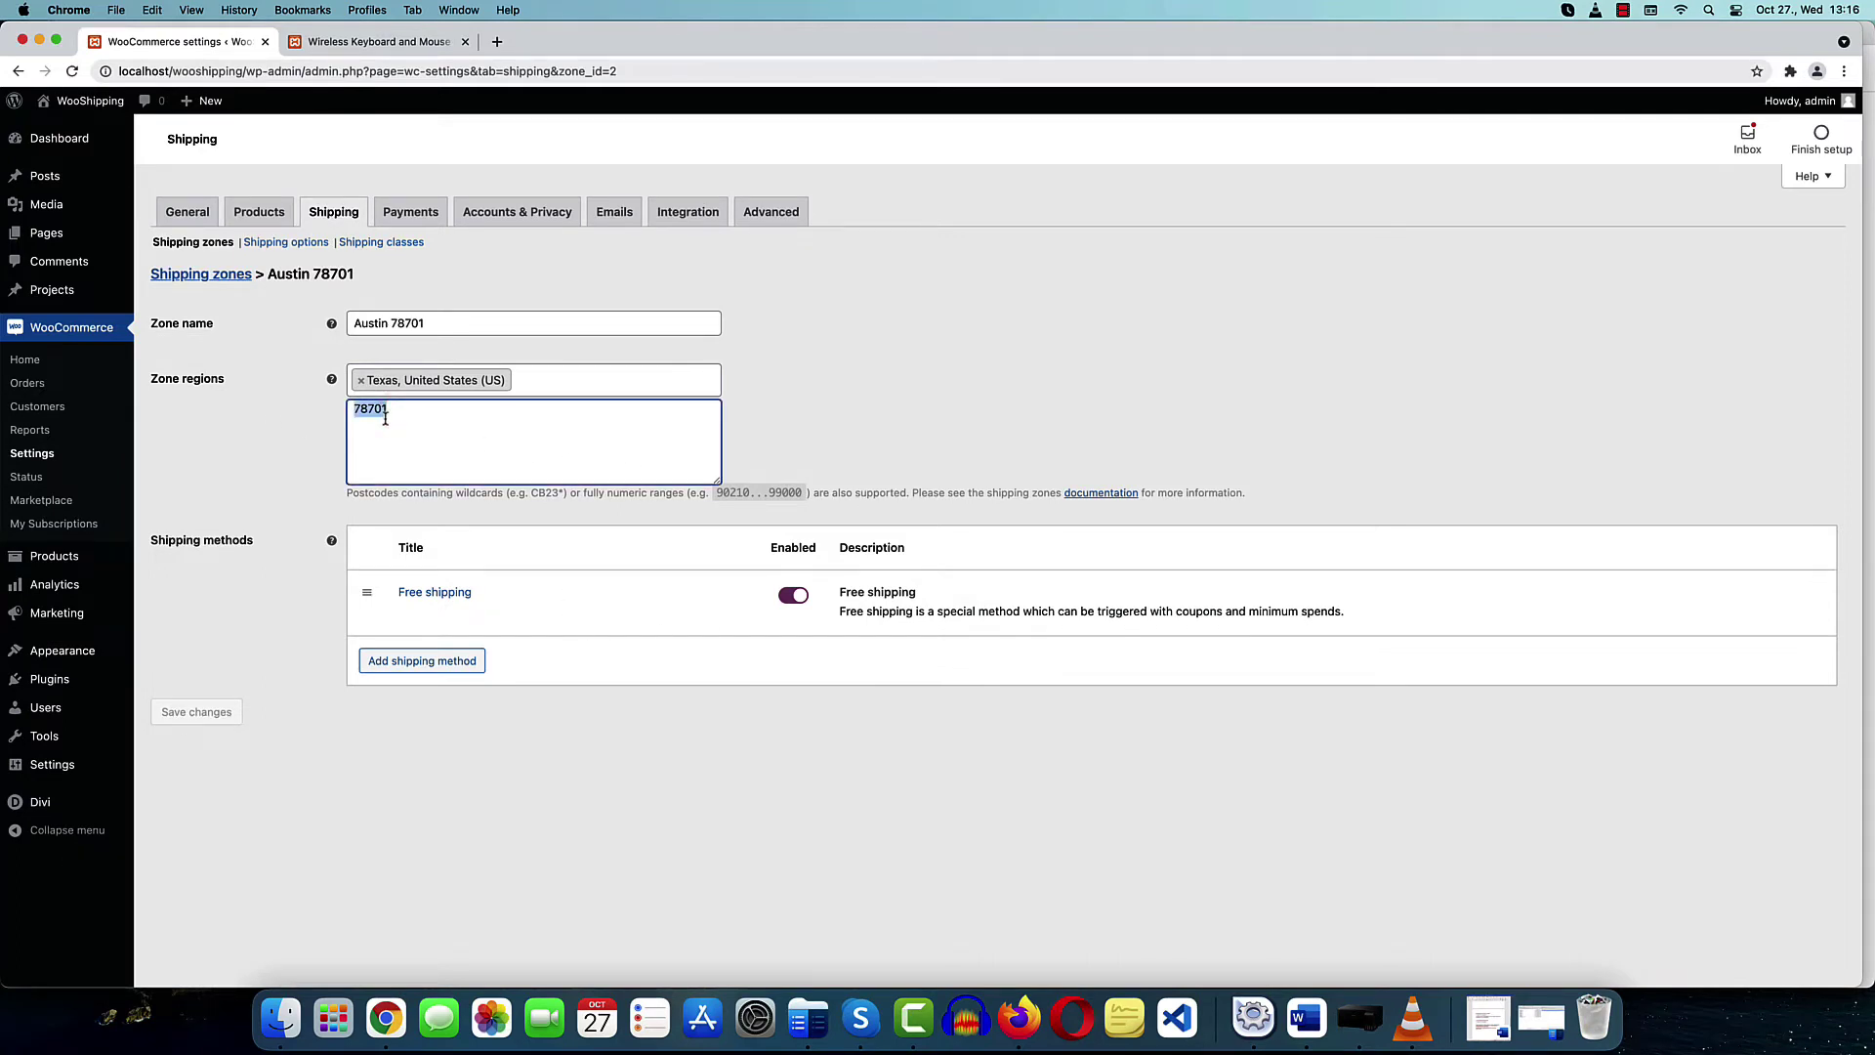
pyautogui.click(435, 592)
pyautogui.click(761, 562)
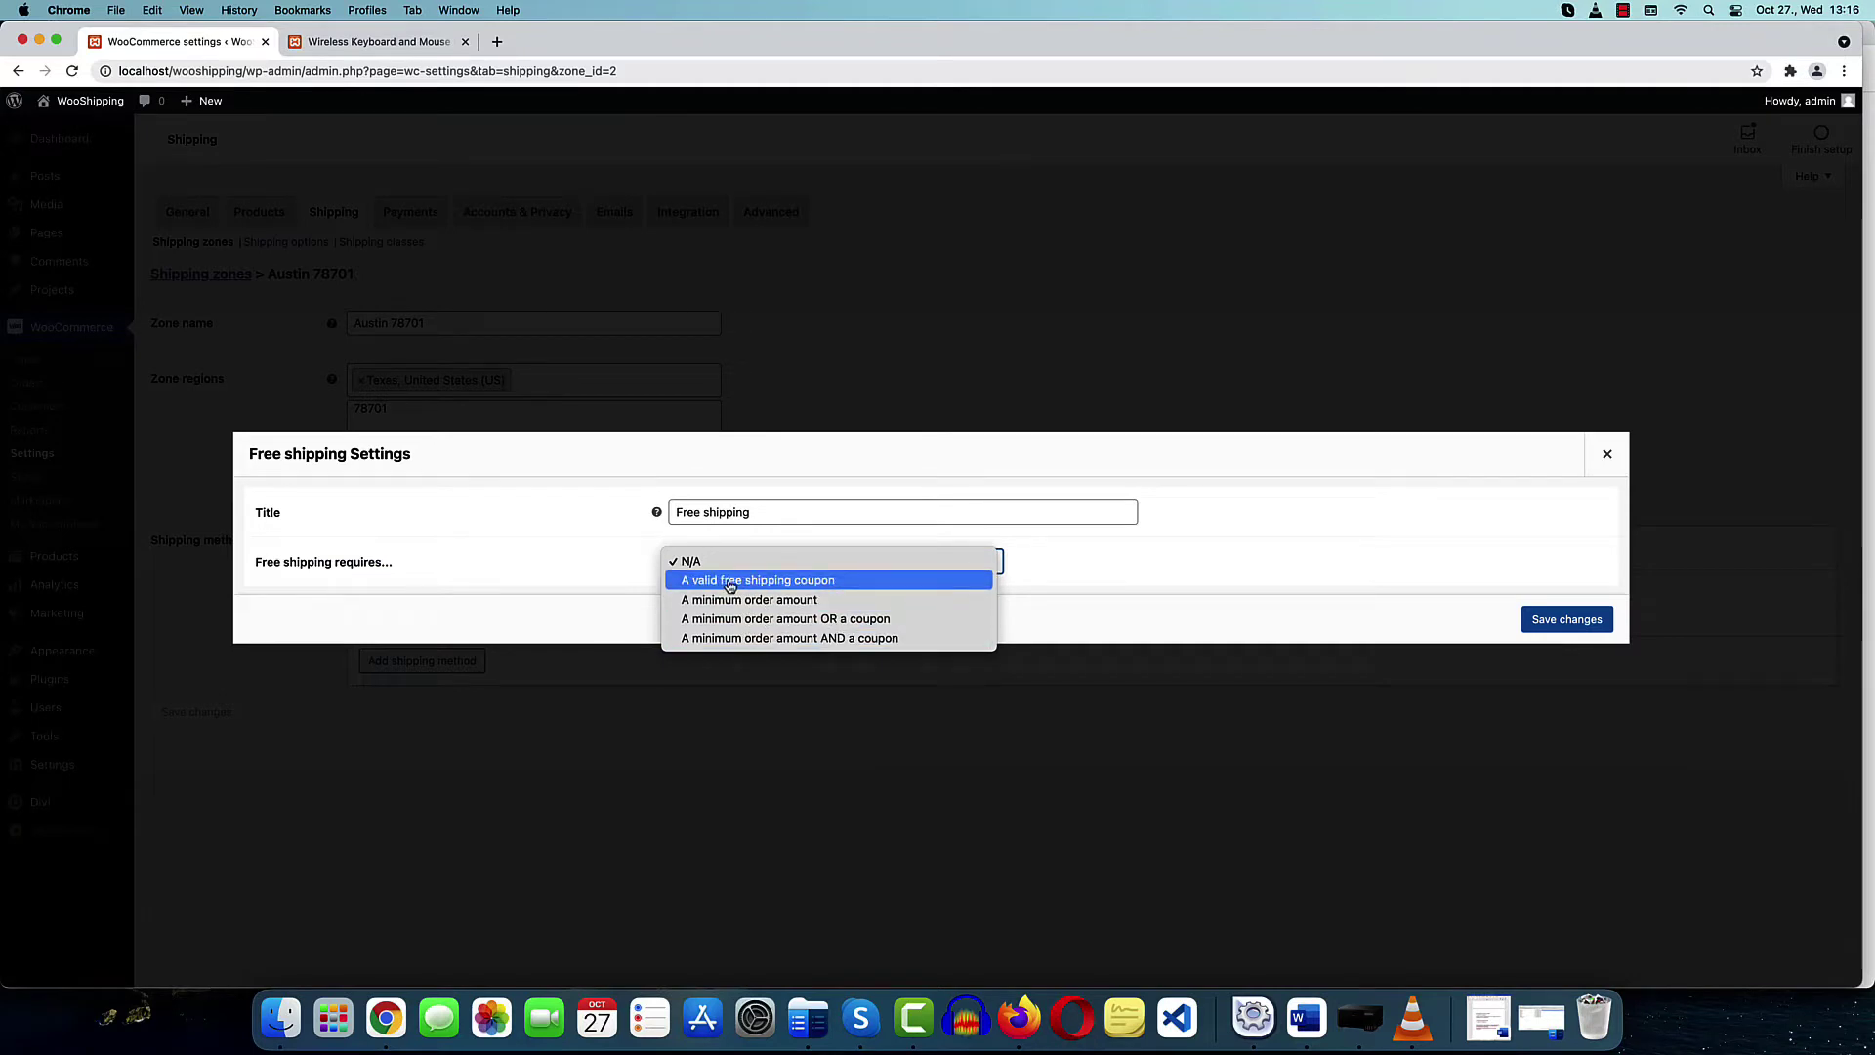
pyautogui.click(730, 583)
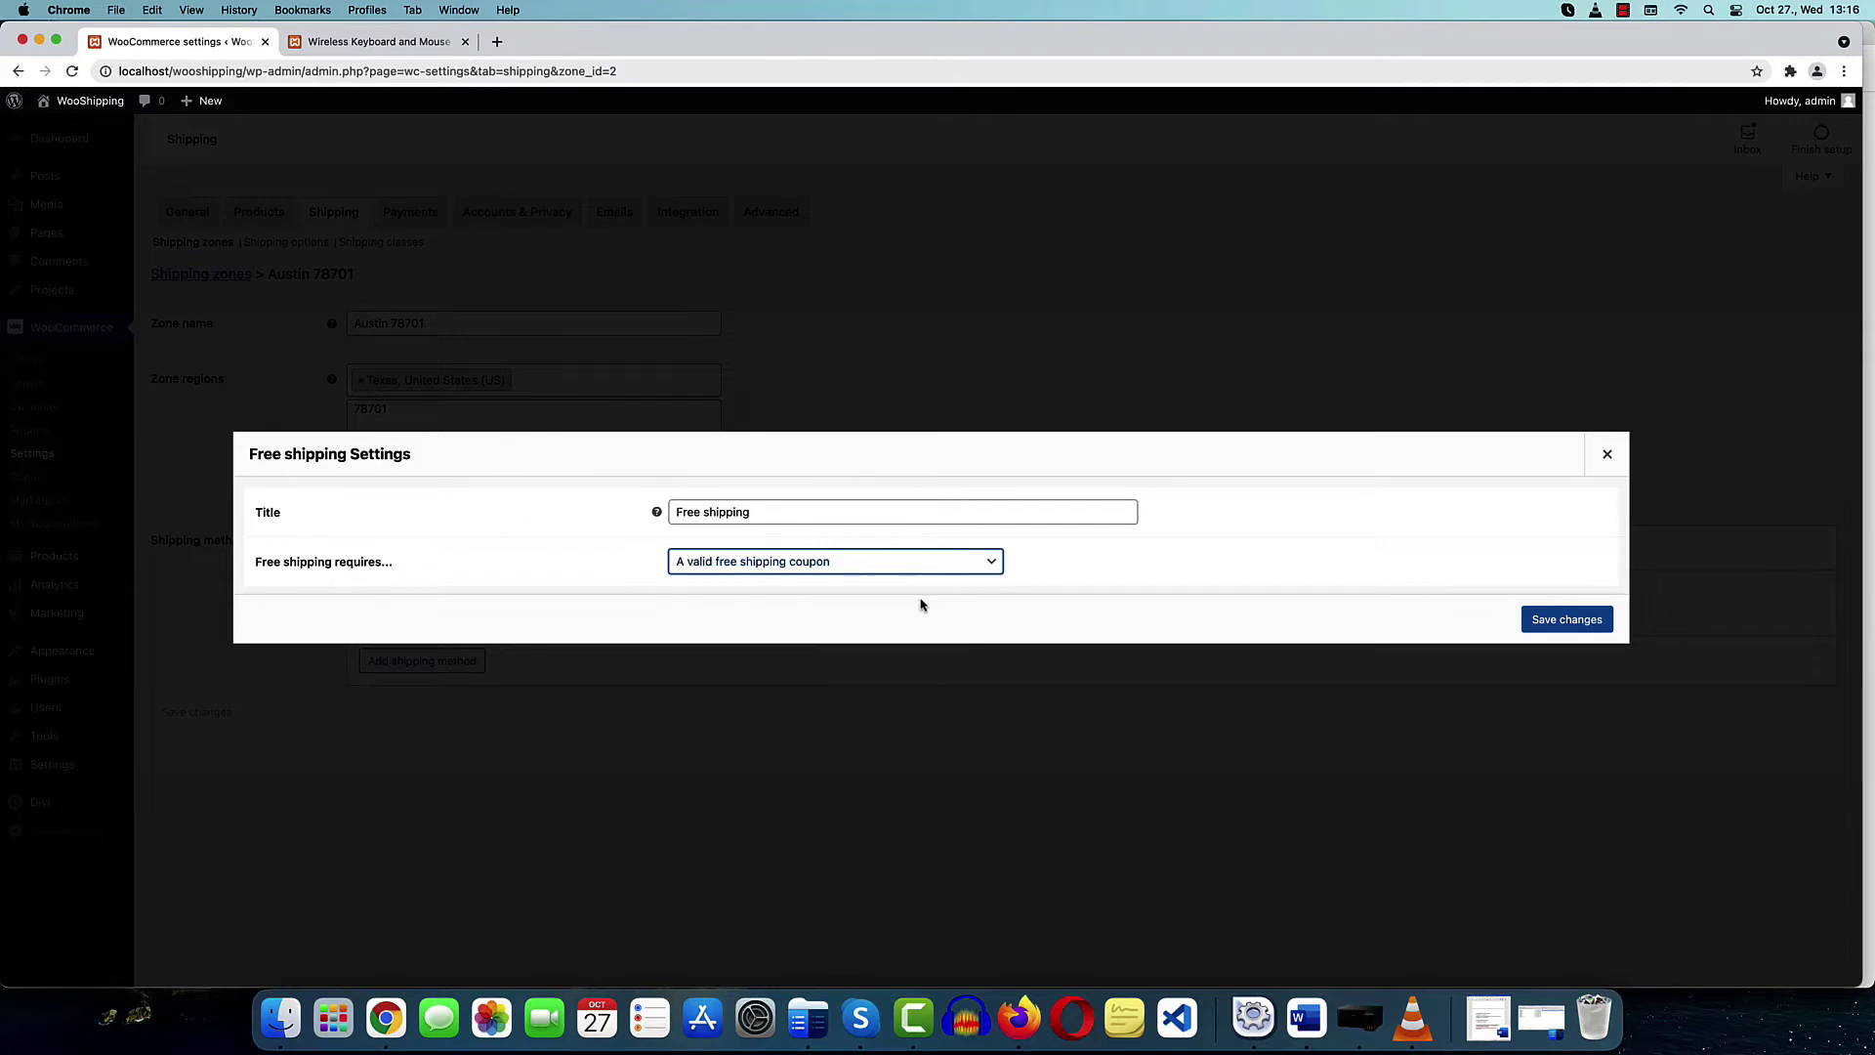
pyautogui.click(1609, 461)
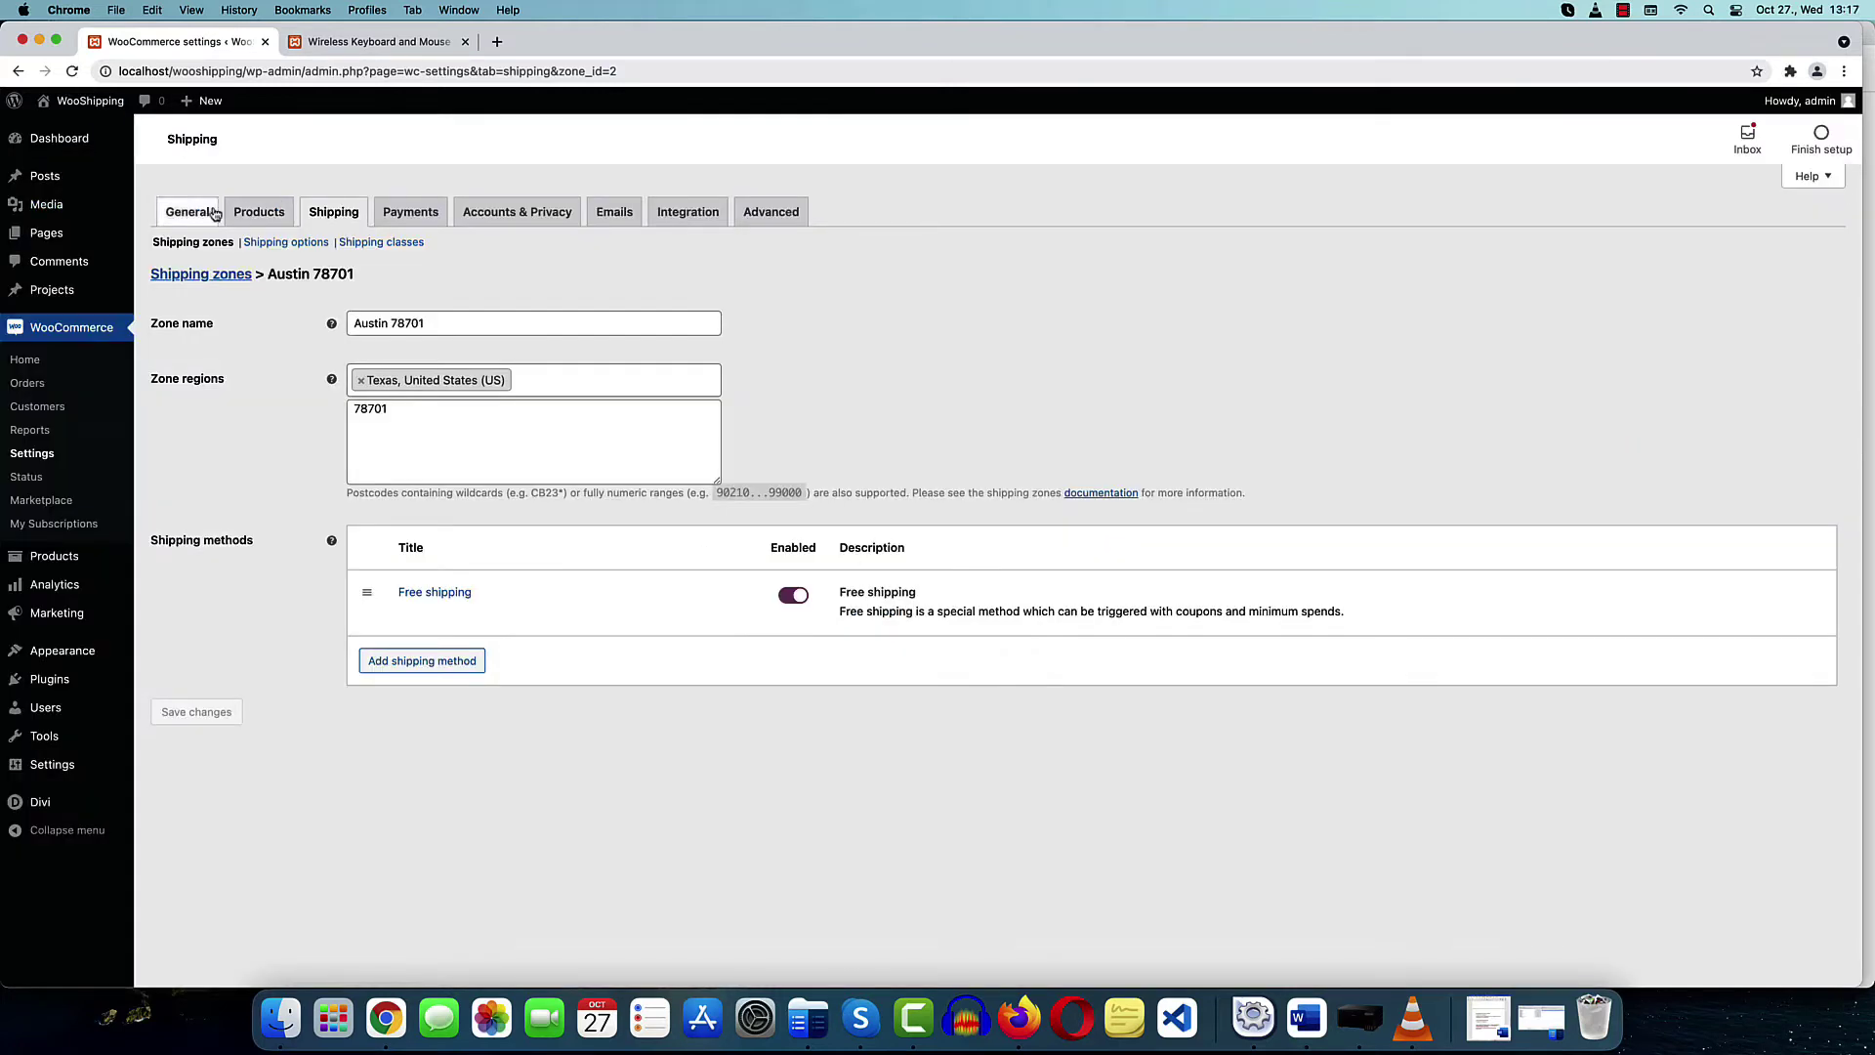
# Enable the use of coupon codes in the store's general settings and save the changes
pyautogui.click(190, 212)
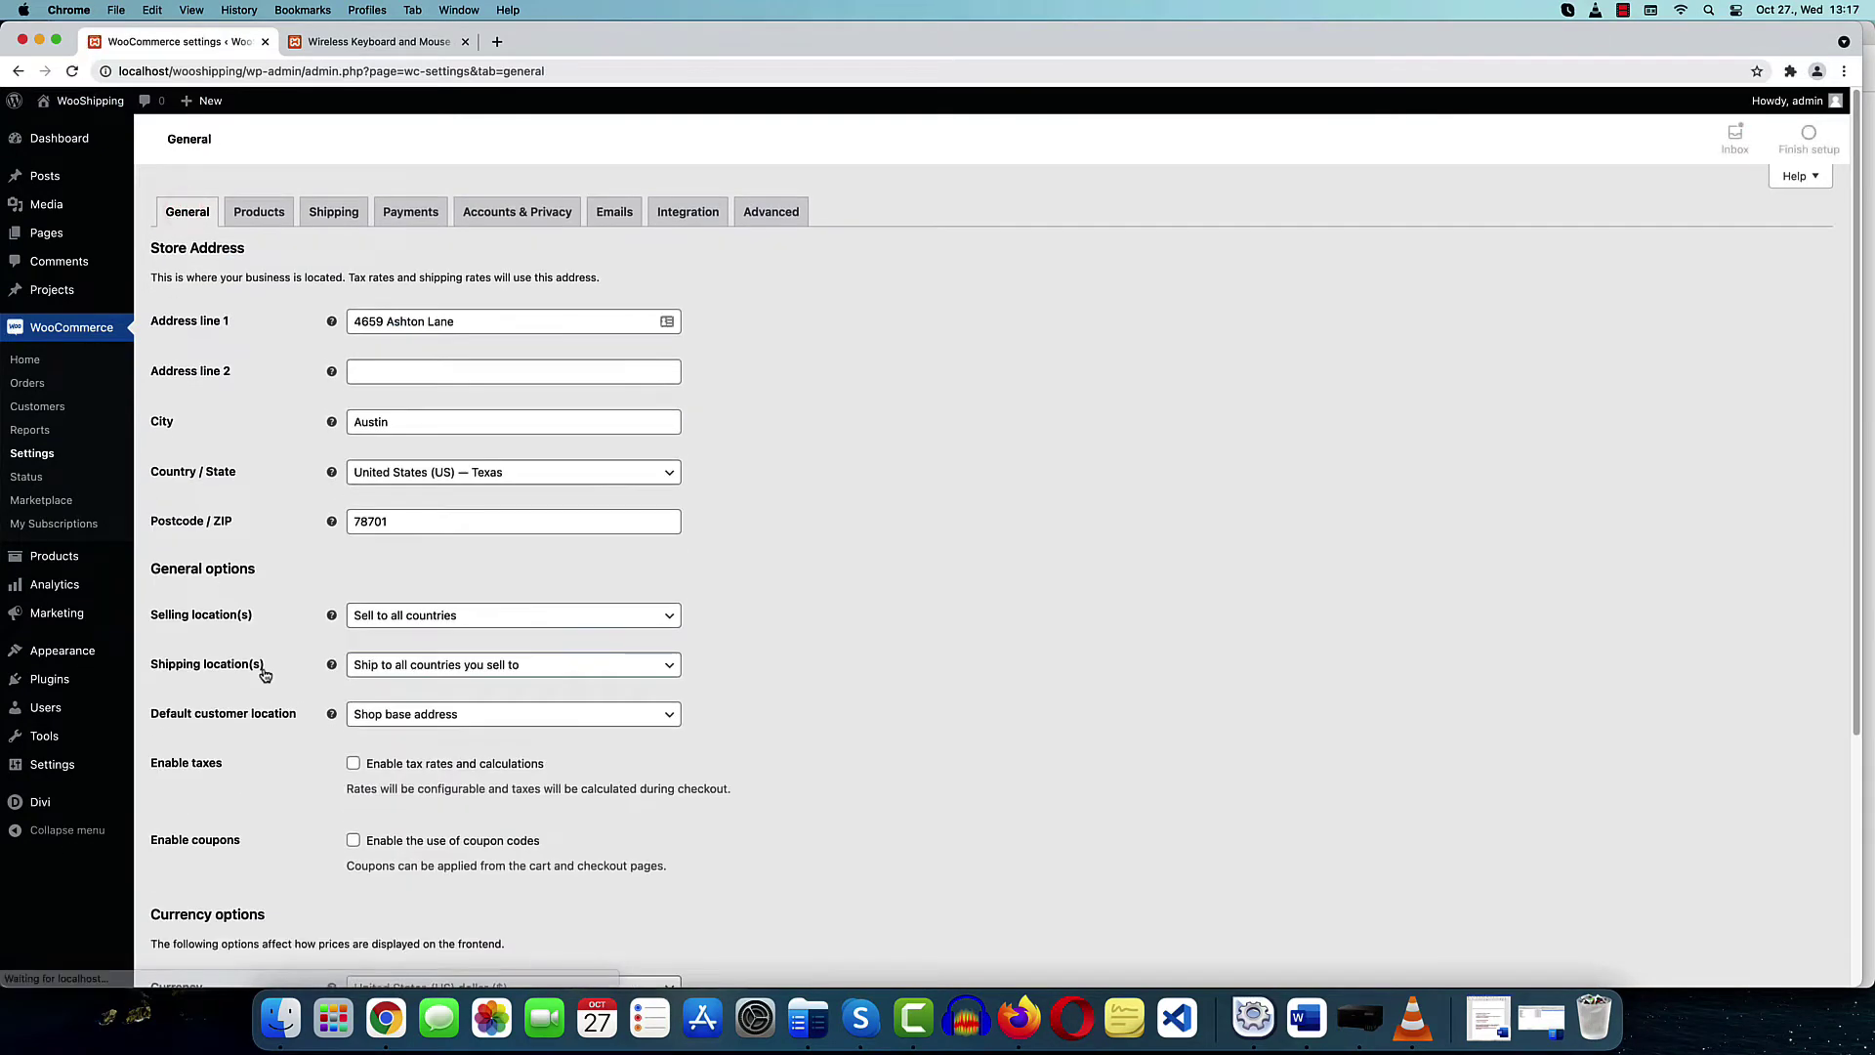
pyautogui.scroll(-5, 274, 689)
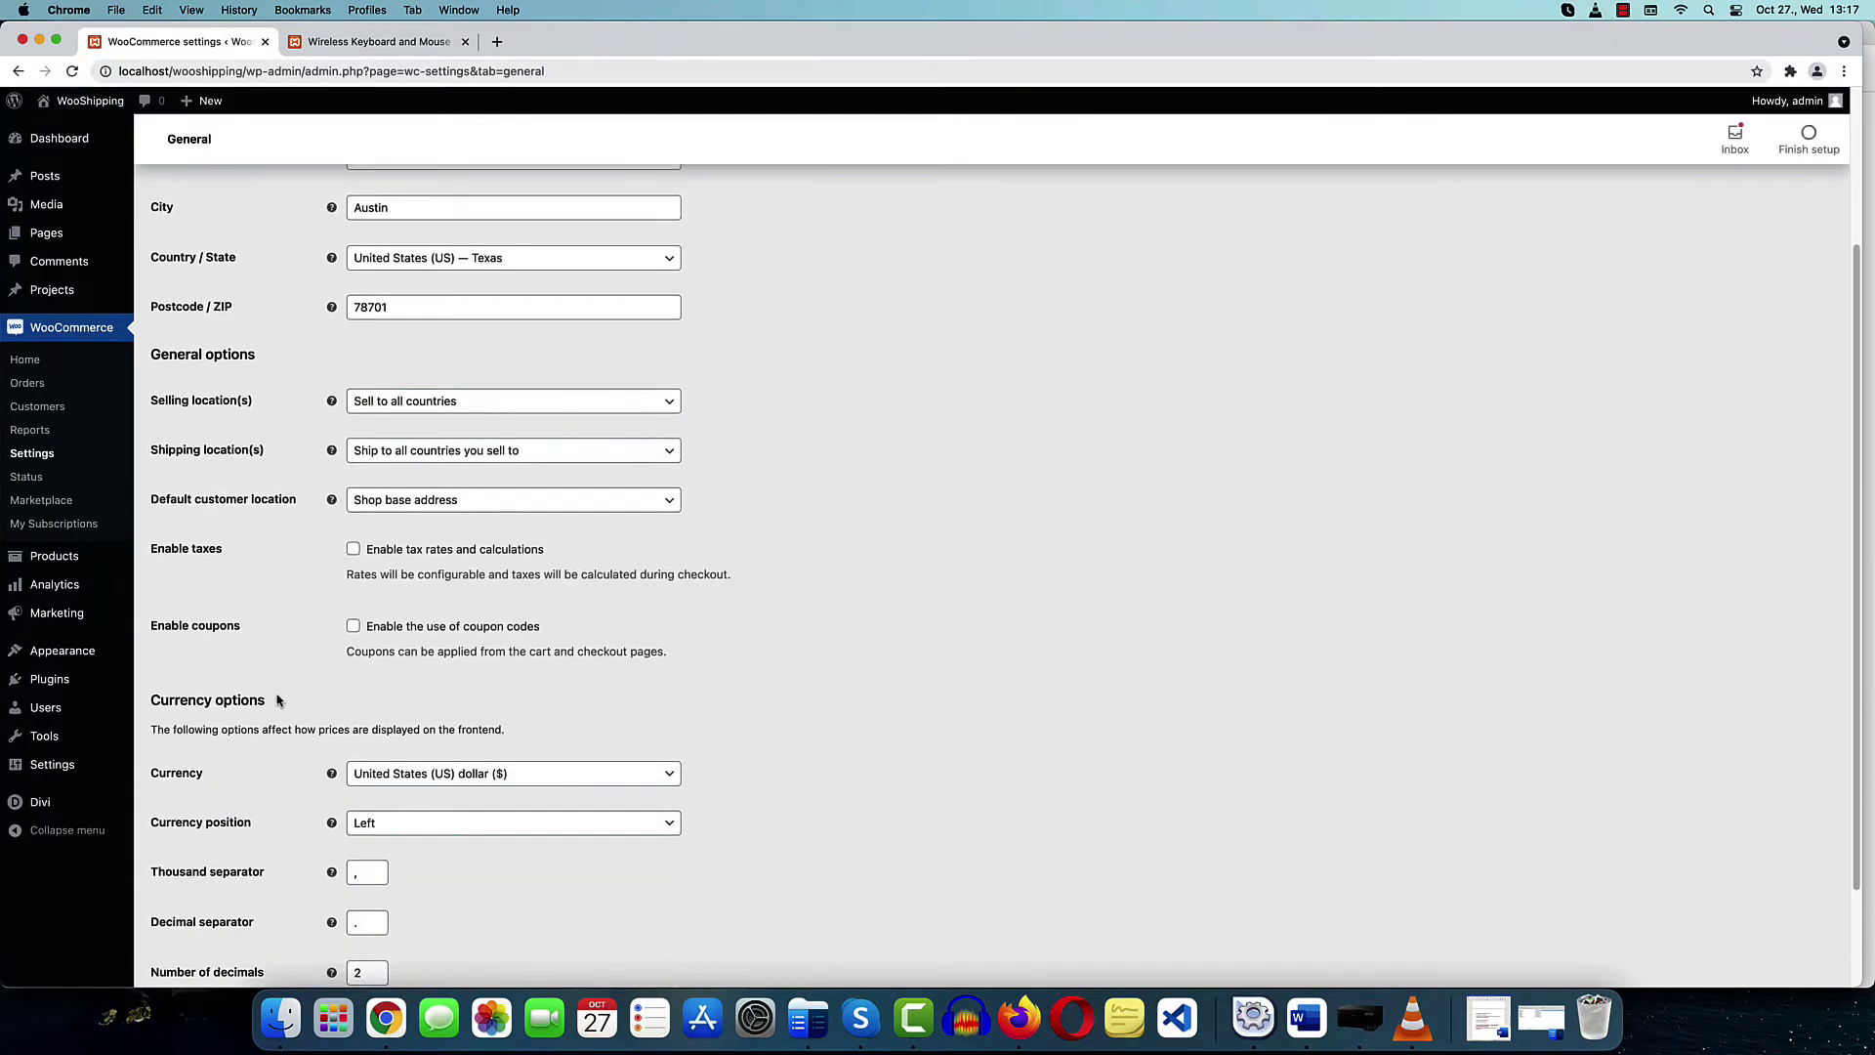
pyautogui.click(354, 626)
pyautogui.scroll(-4, 449, 684)
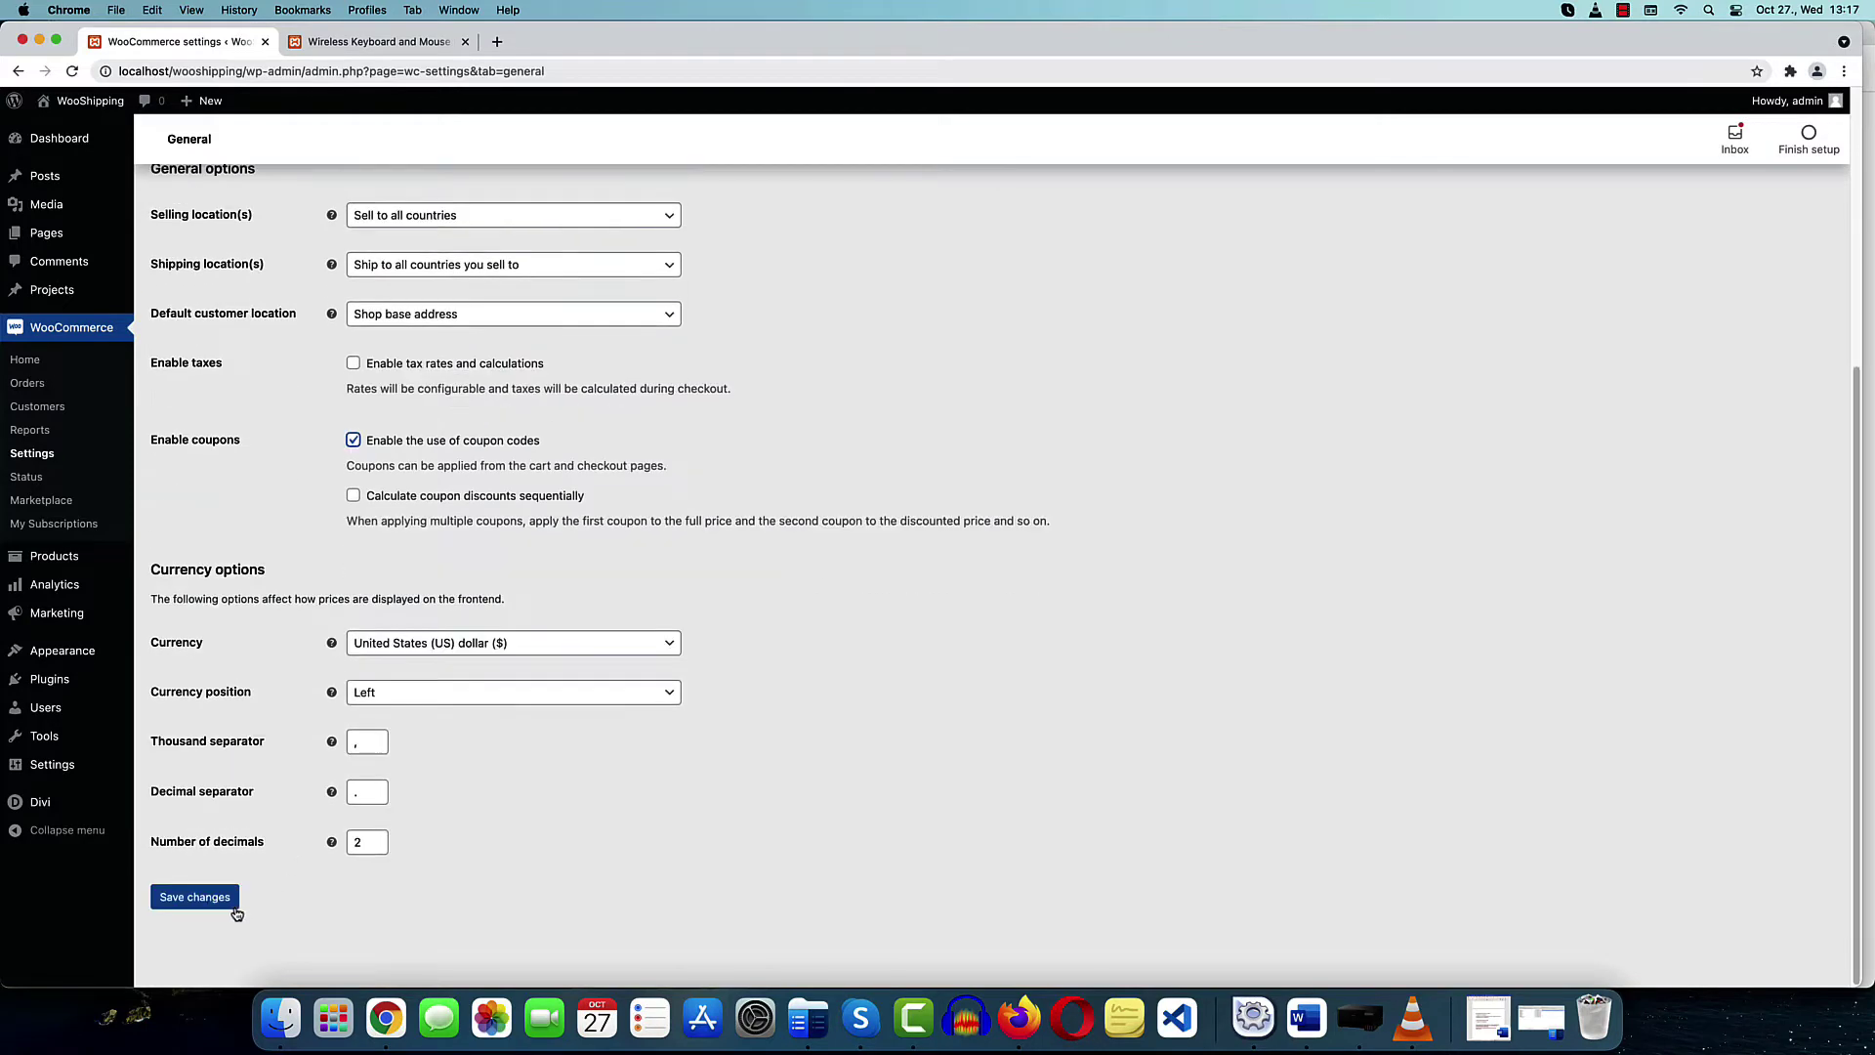
pyautogui.click(207, 900)
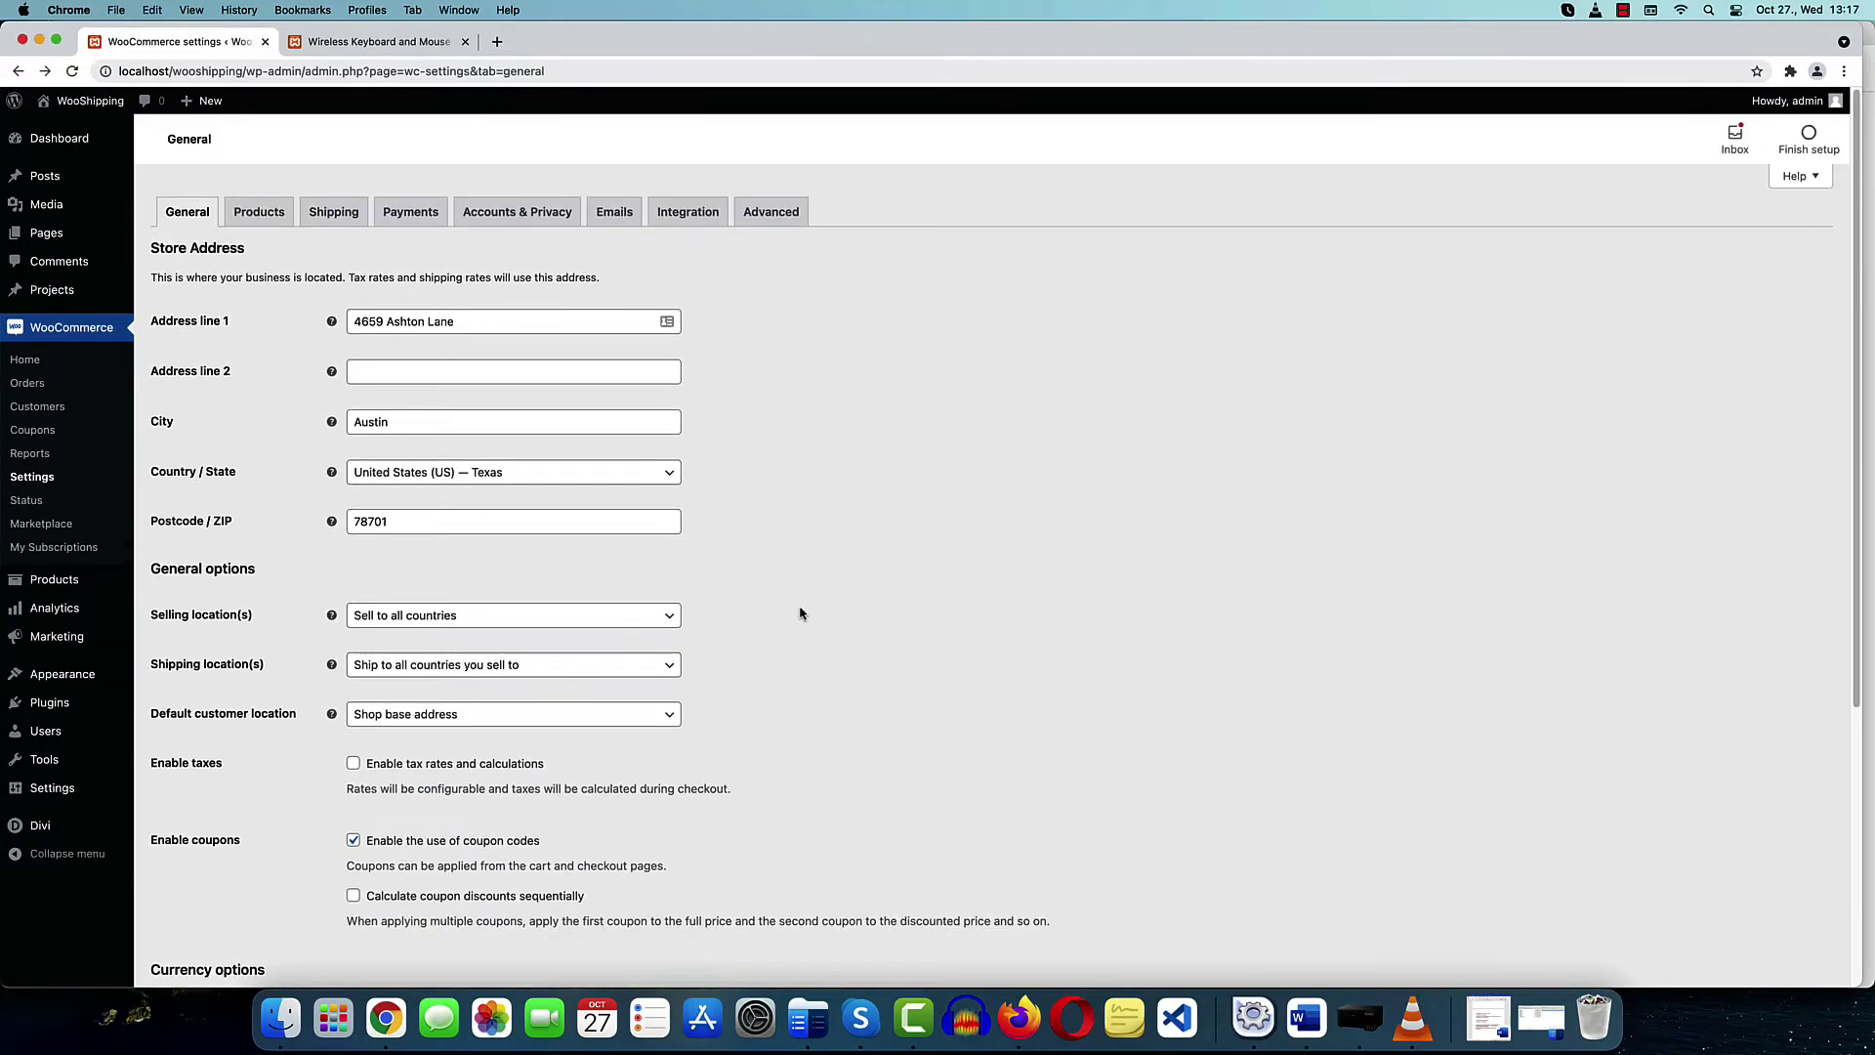
# Open a new coupon form from the Coupons page and try its Allow free shipping option on and off
pyautogui.moveTo(59, 646)
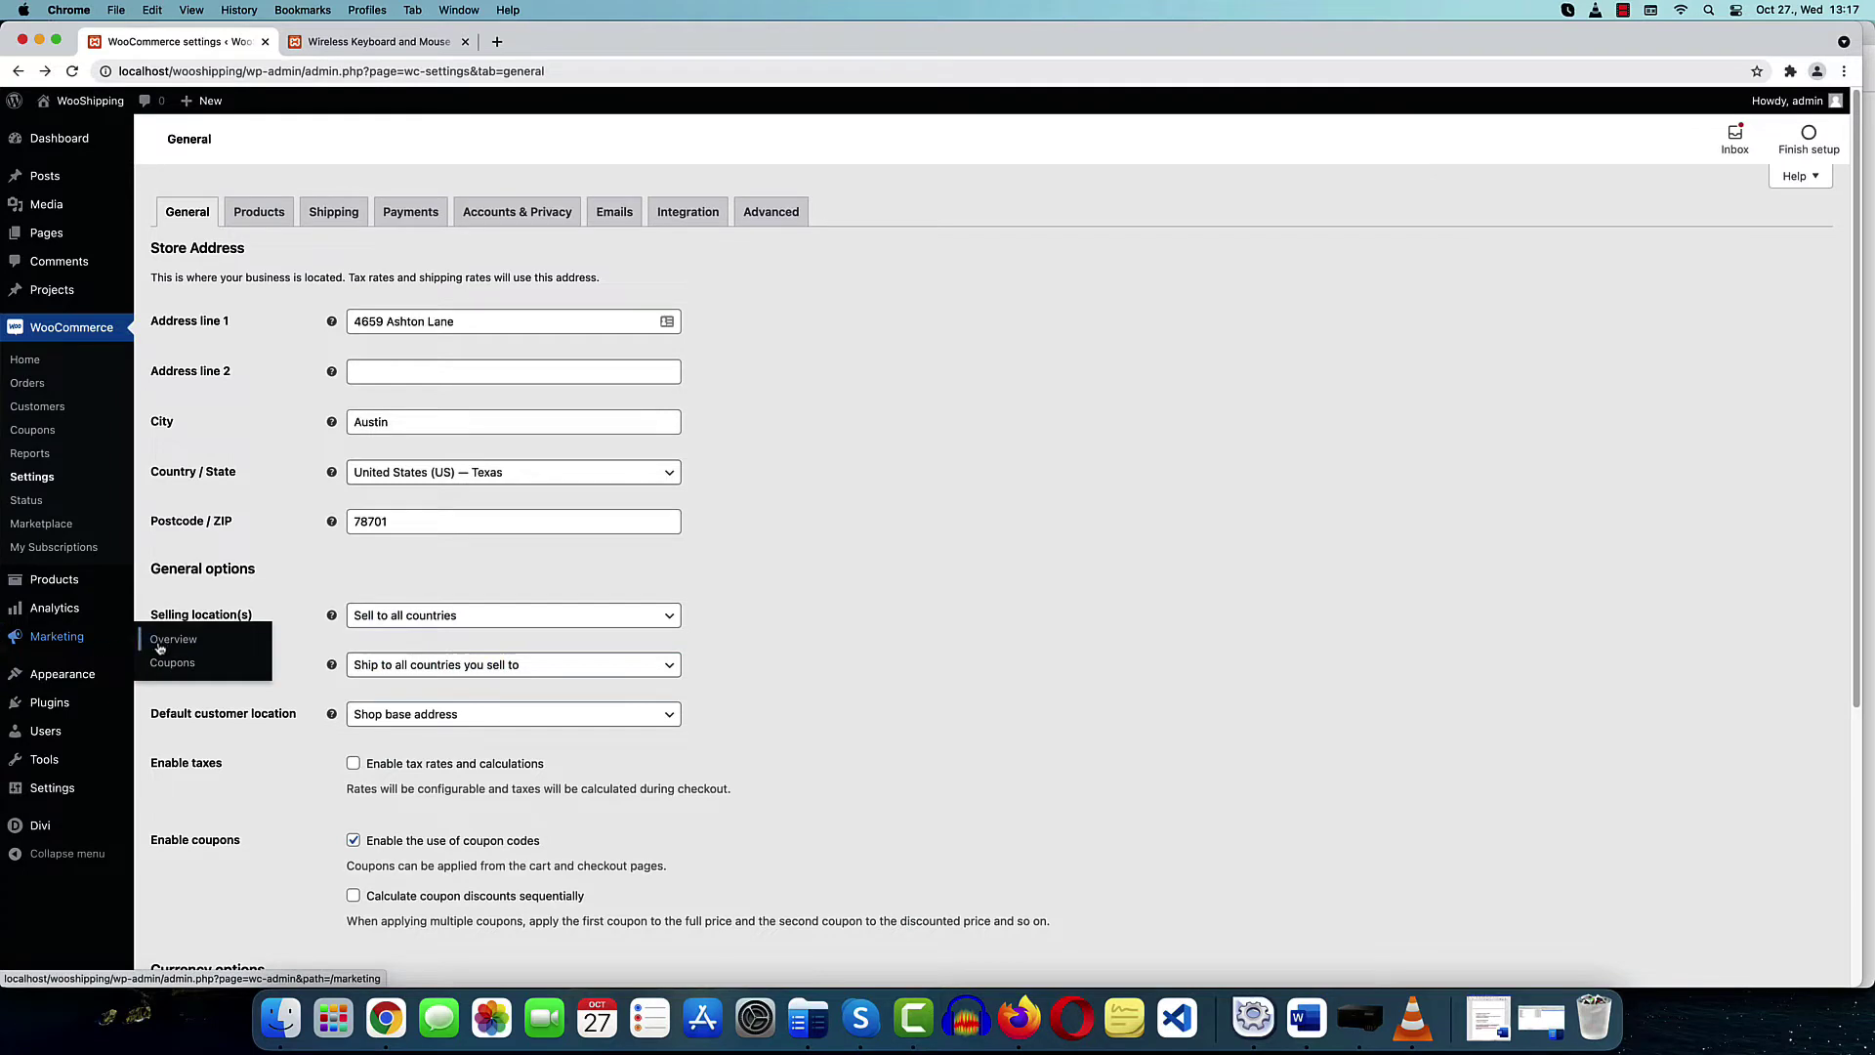
pyautogui.click(187, 670)
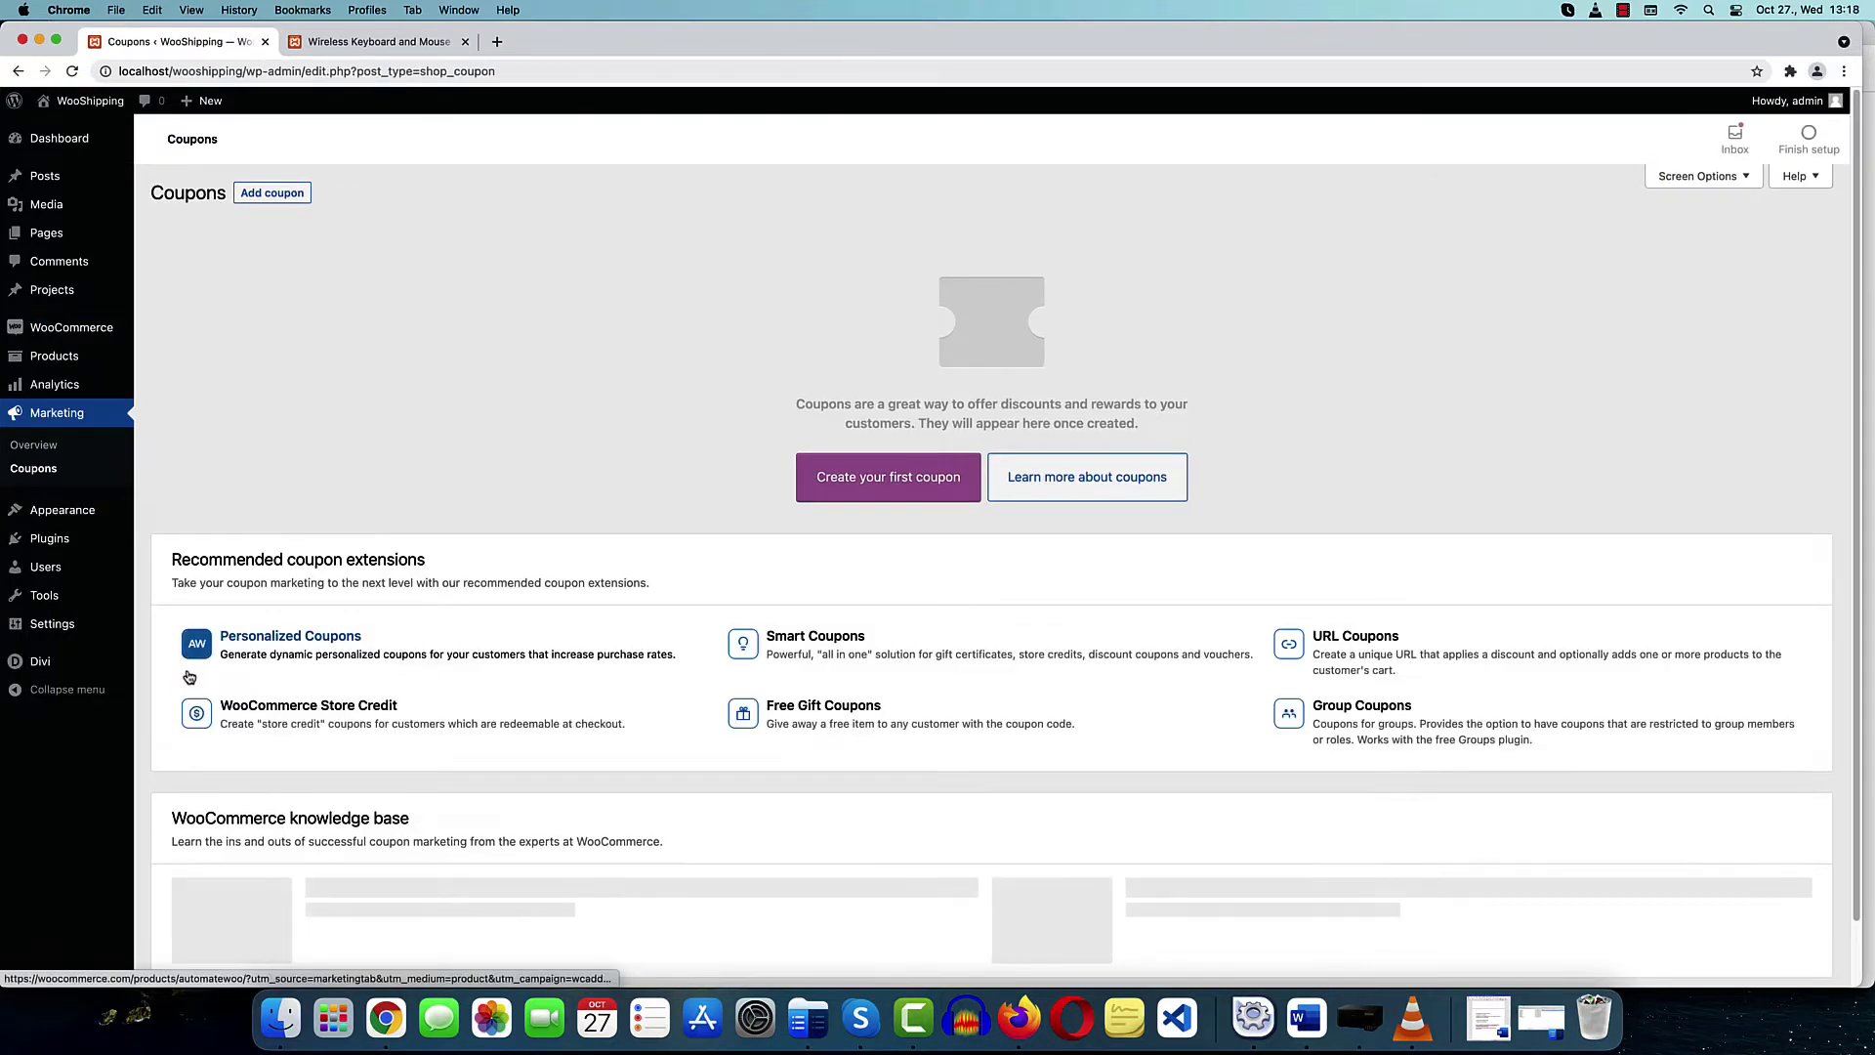
pyautogui.click(888, 487)
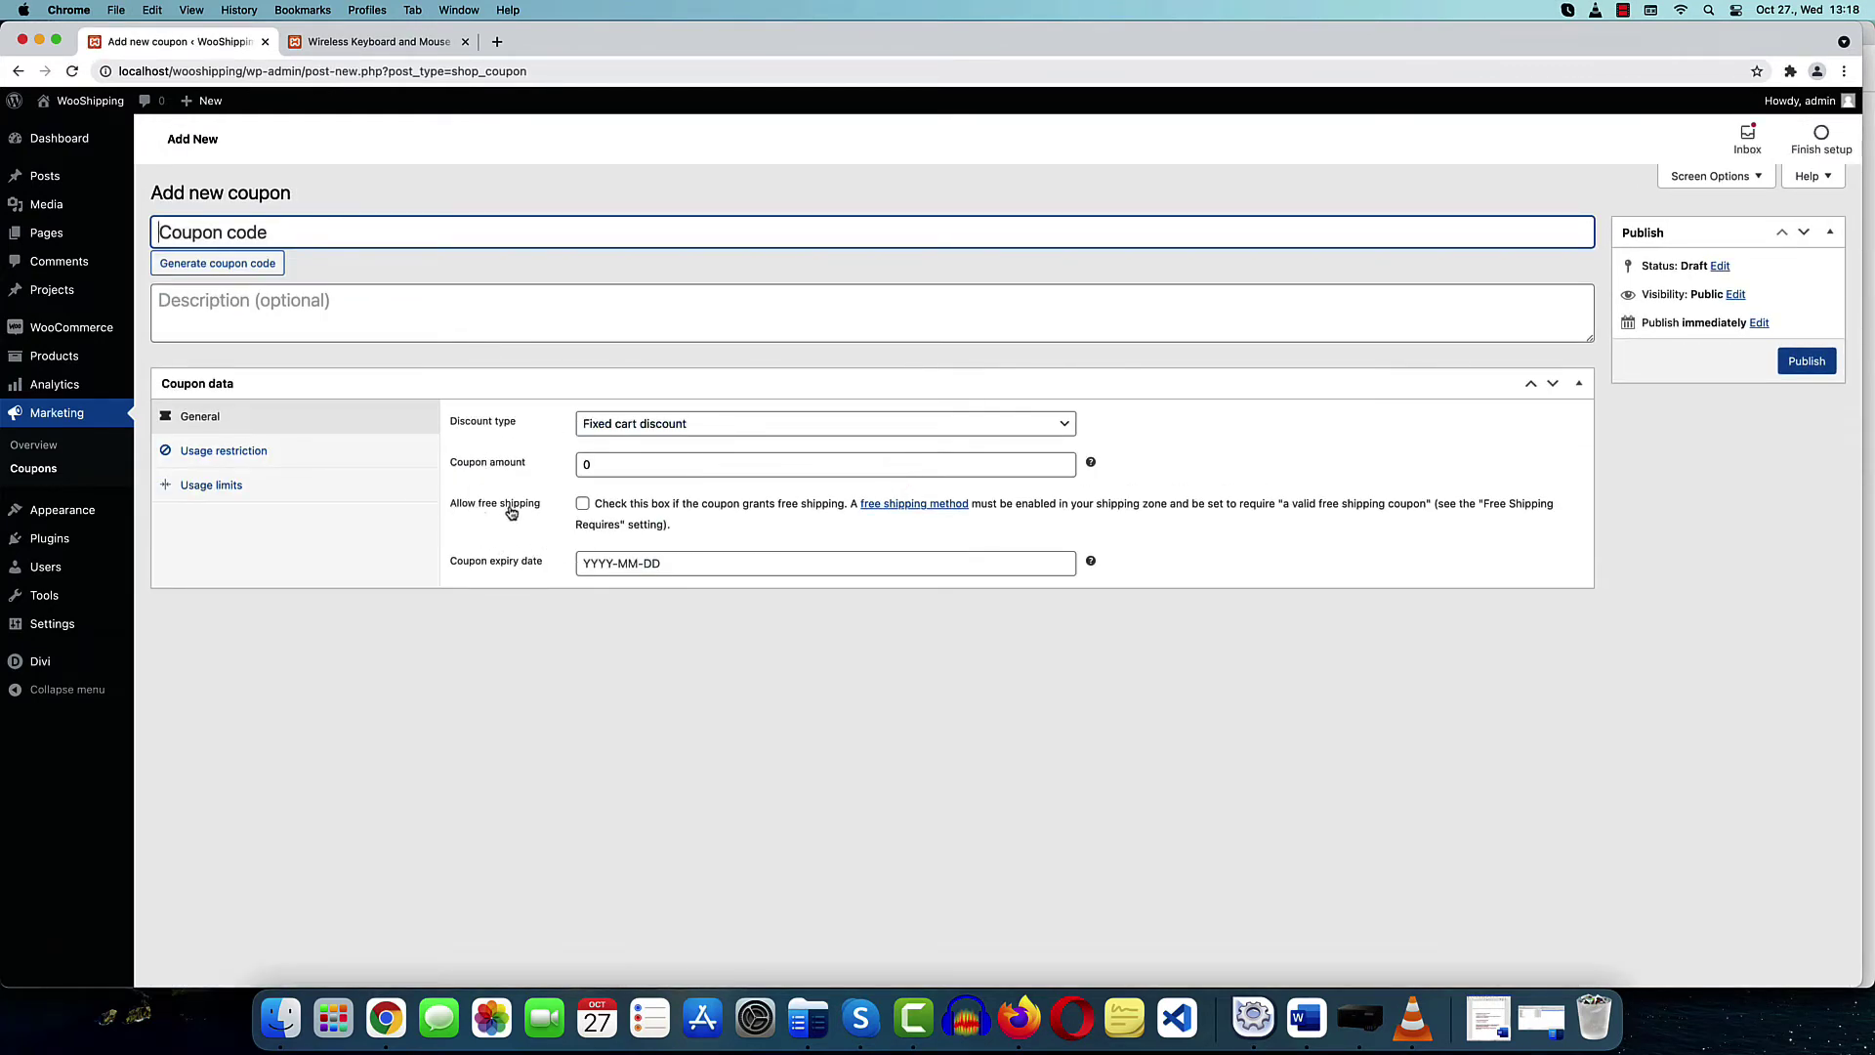
pyautogui.click(583, 505)
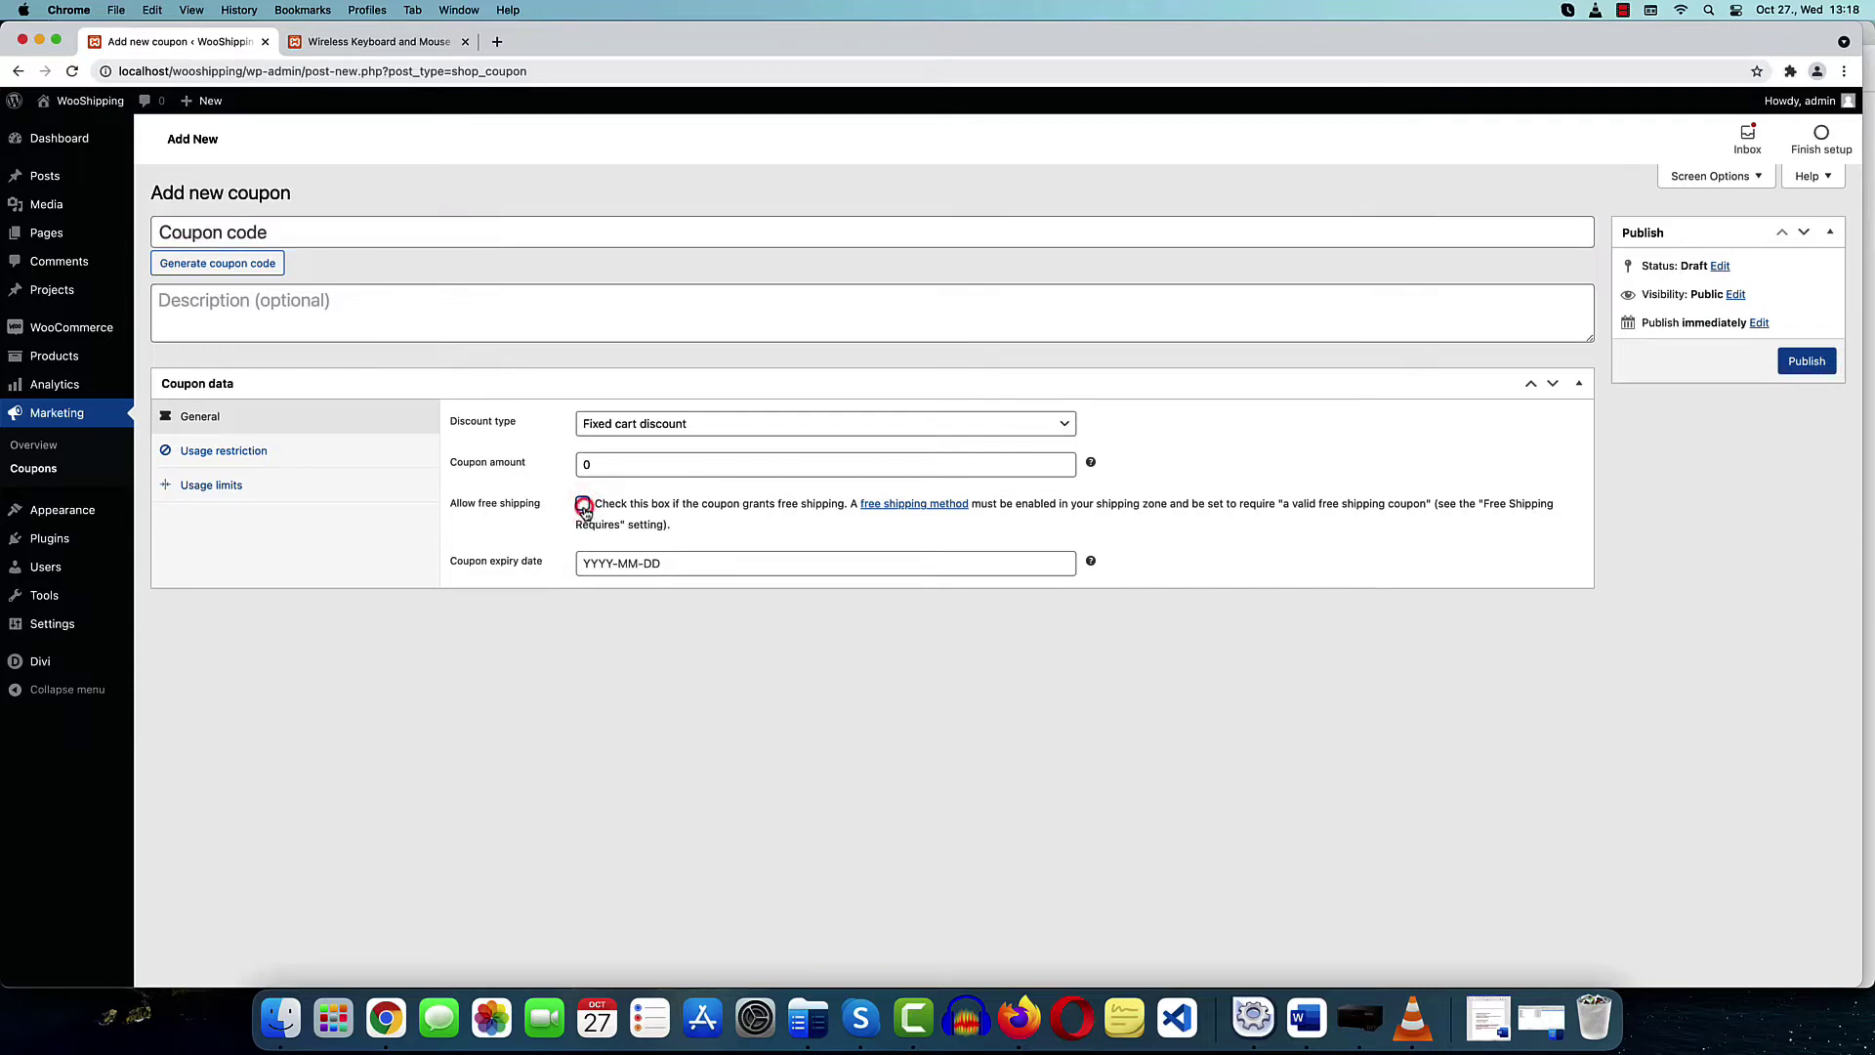
pyautogui.click(583, 505)
# In the Austin 78701 zone's Free shipping settings, try the requirement "A minimum order amount" with a minimum of 50
pyautogui.moveTo(62, 356)
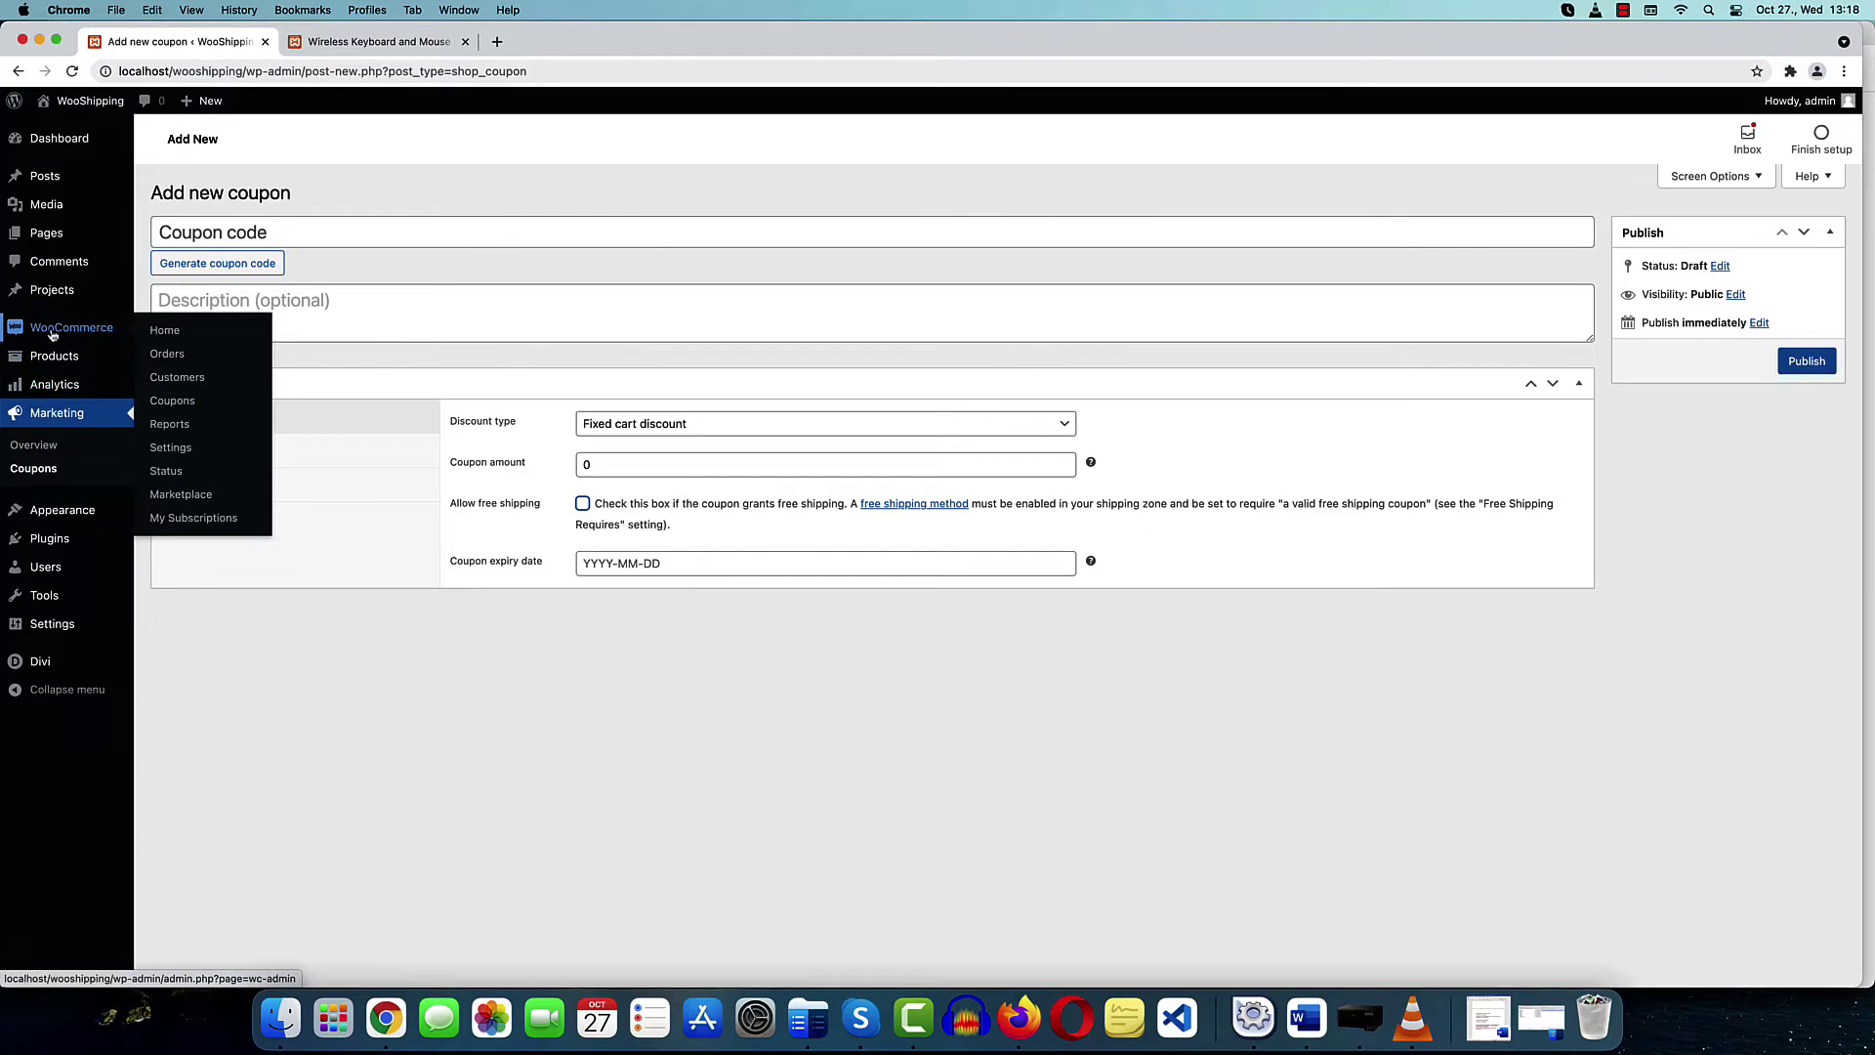
pyautogui.click(182, 451)
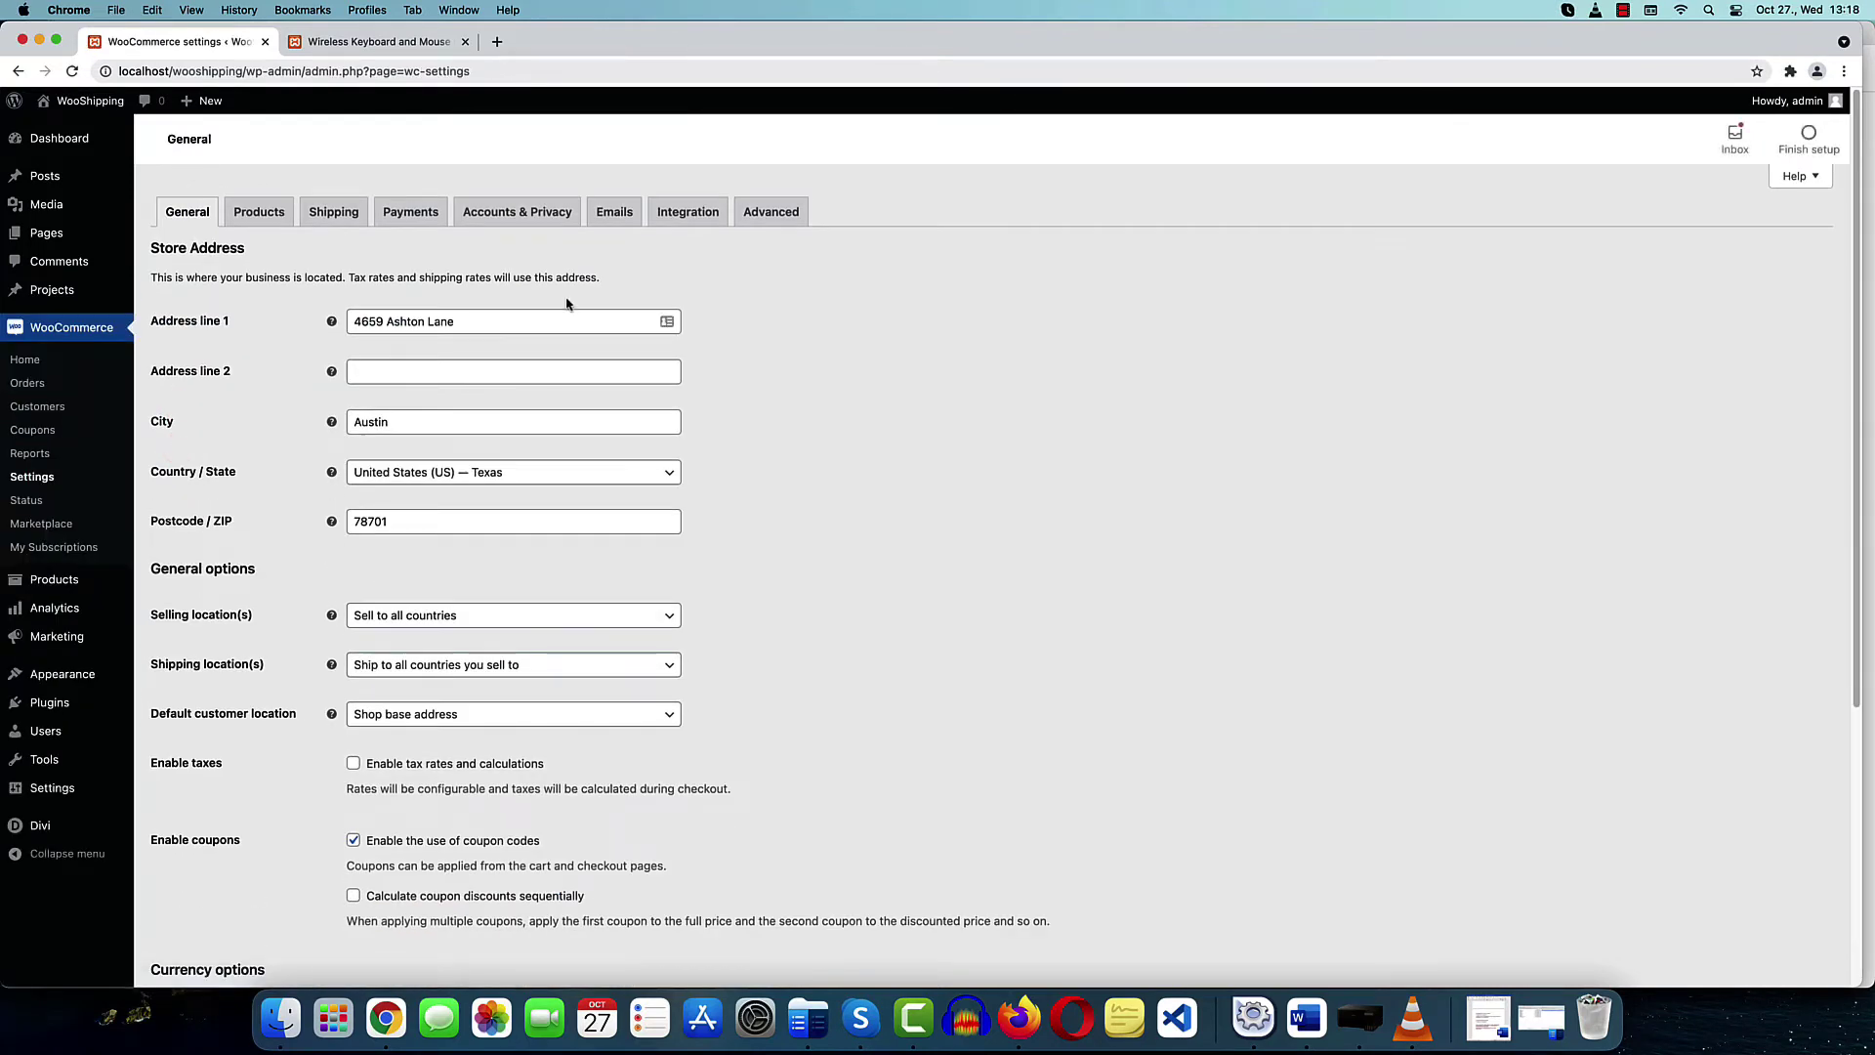
pyautogui.click(334, 210)
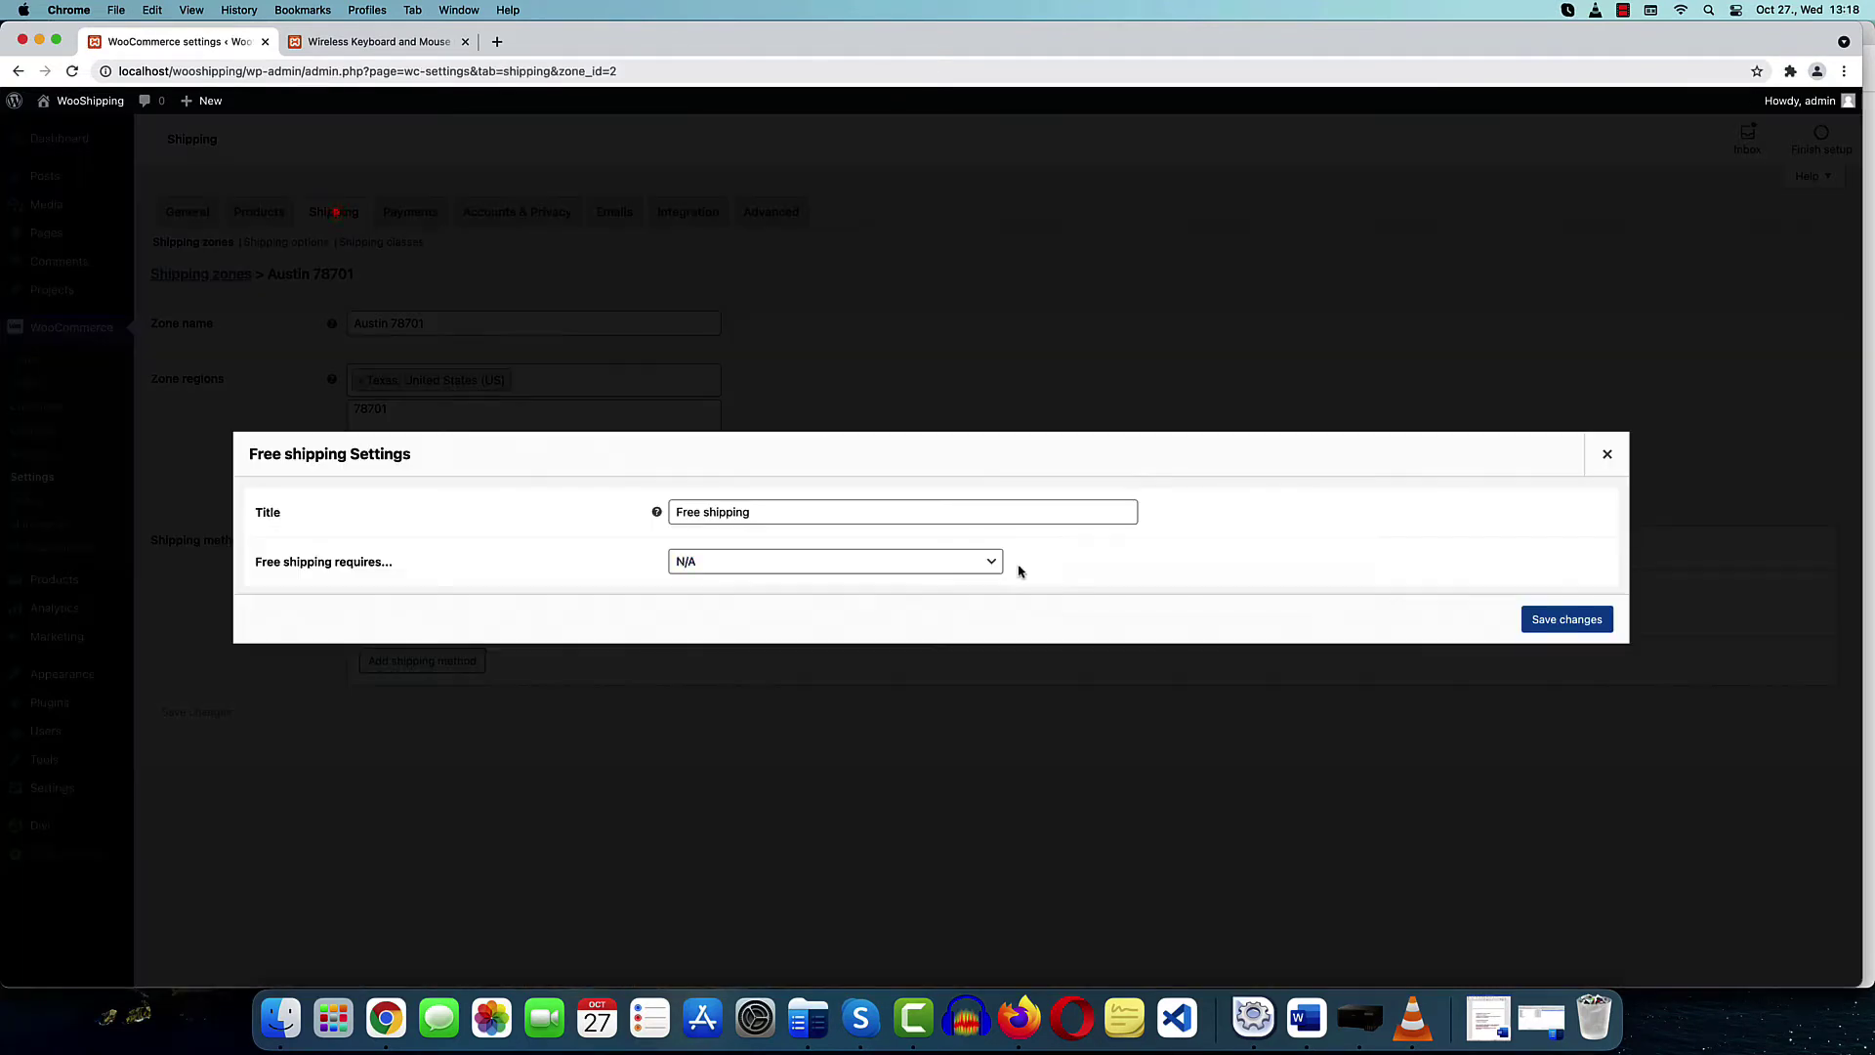
pyautogui.click(994, 561)
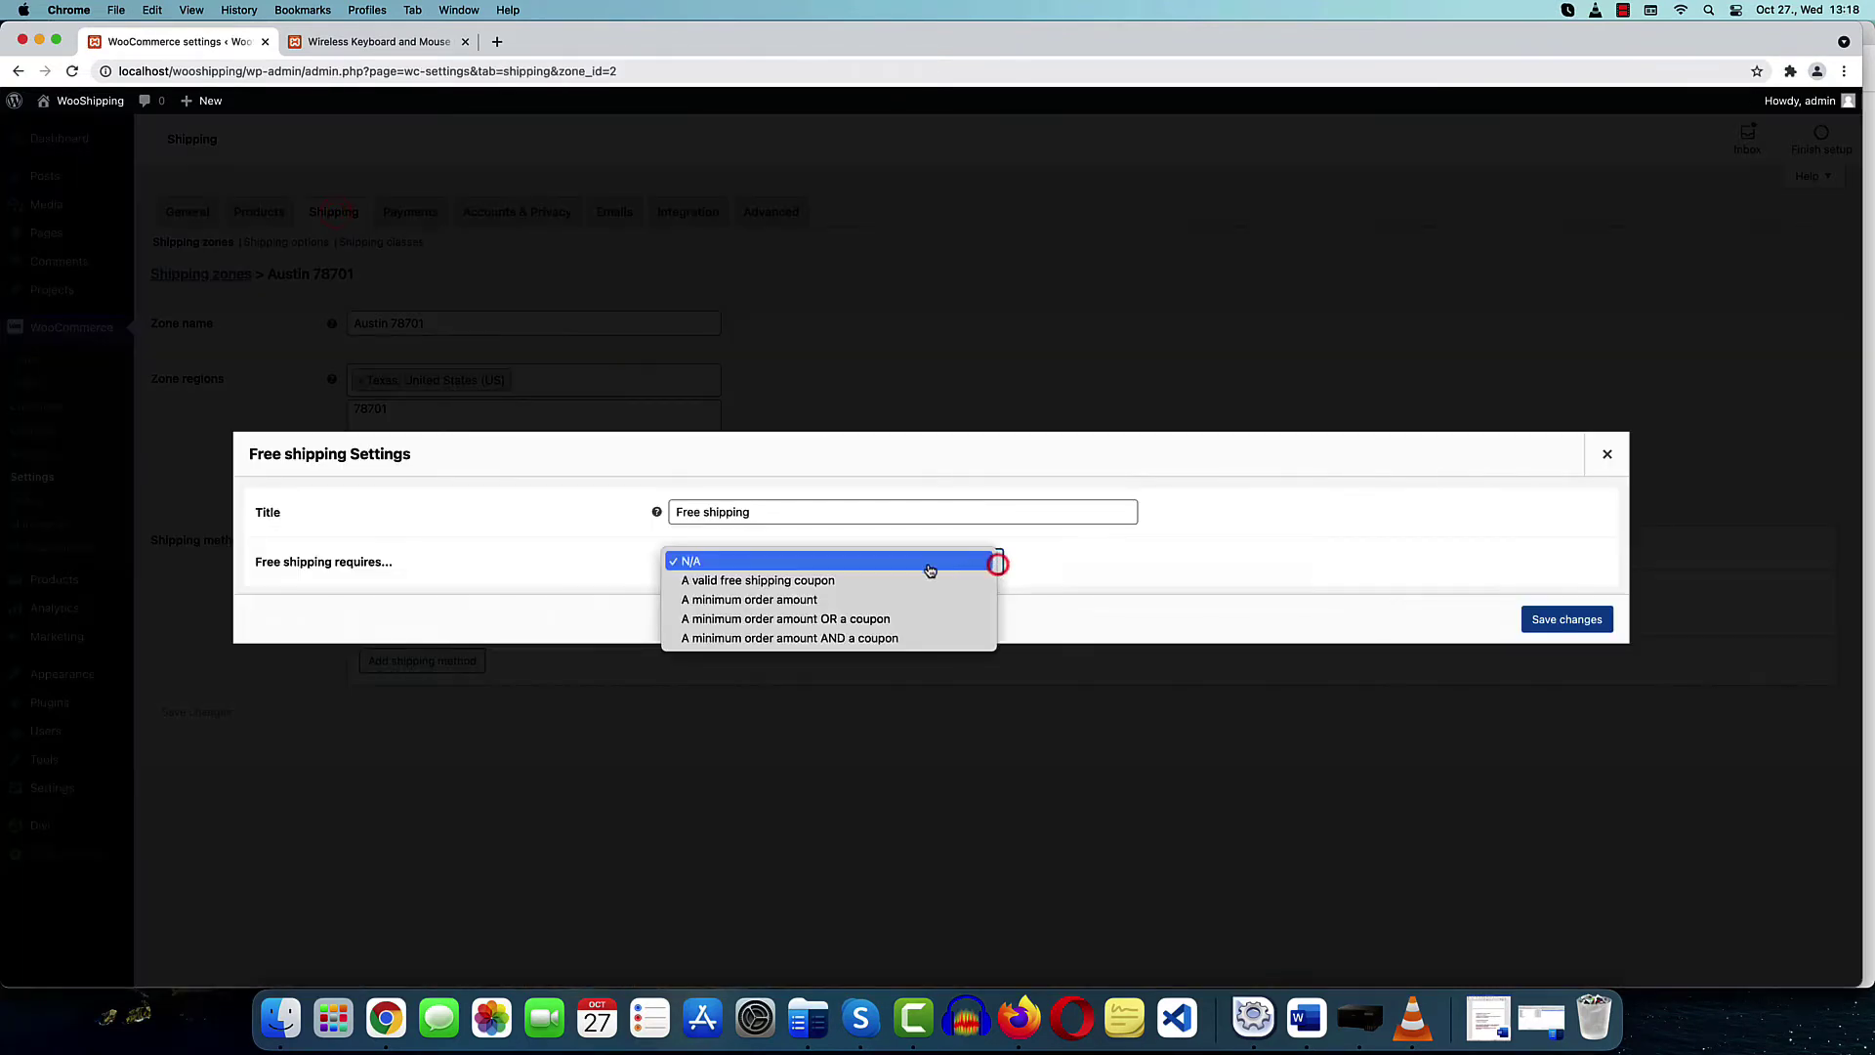
pyautogui.click(824, 602)
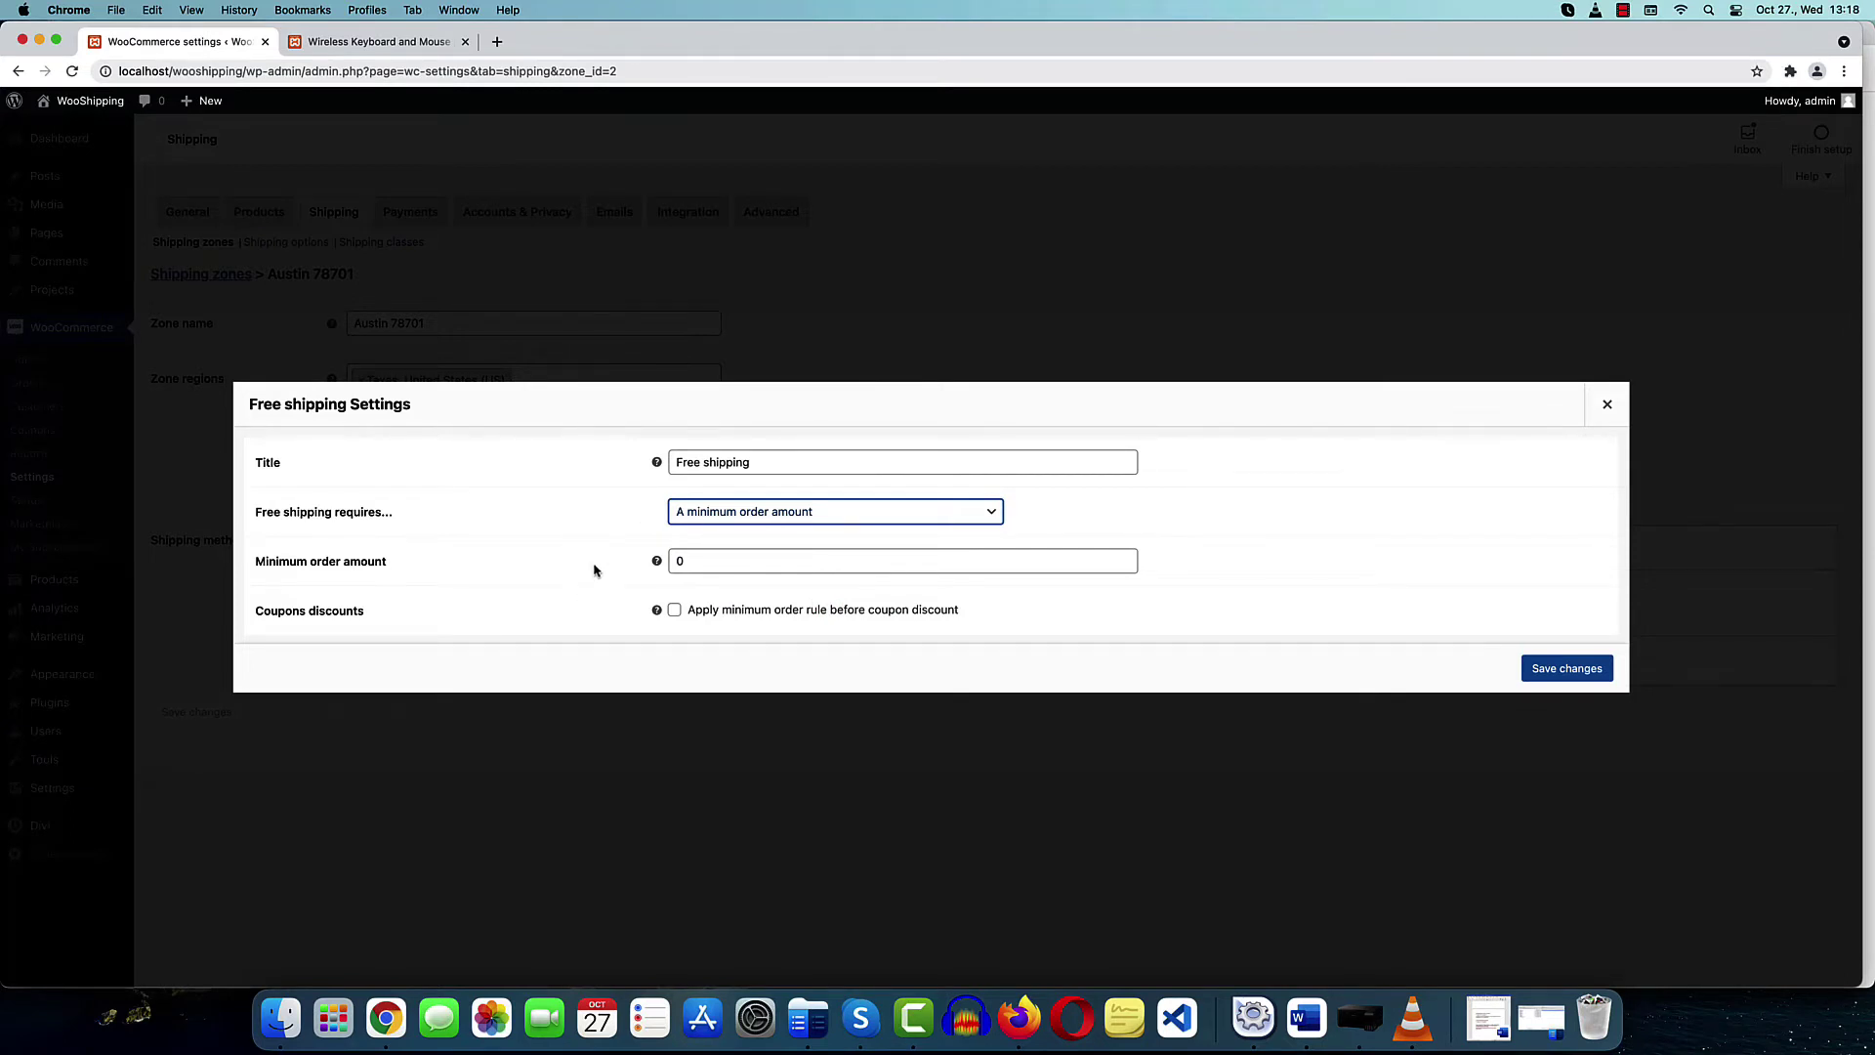
pyautogui.doubleClick(744, 563)
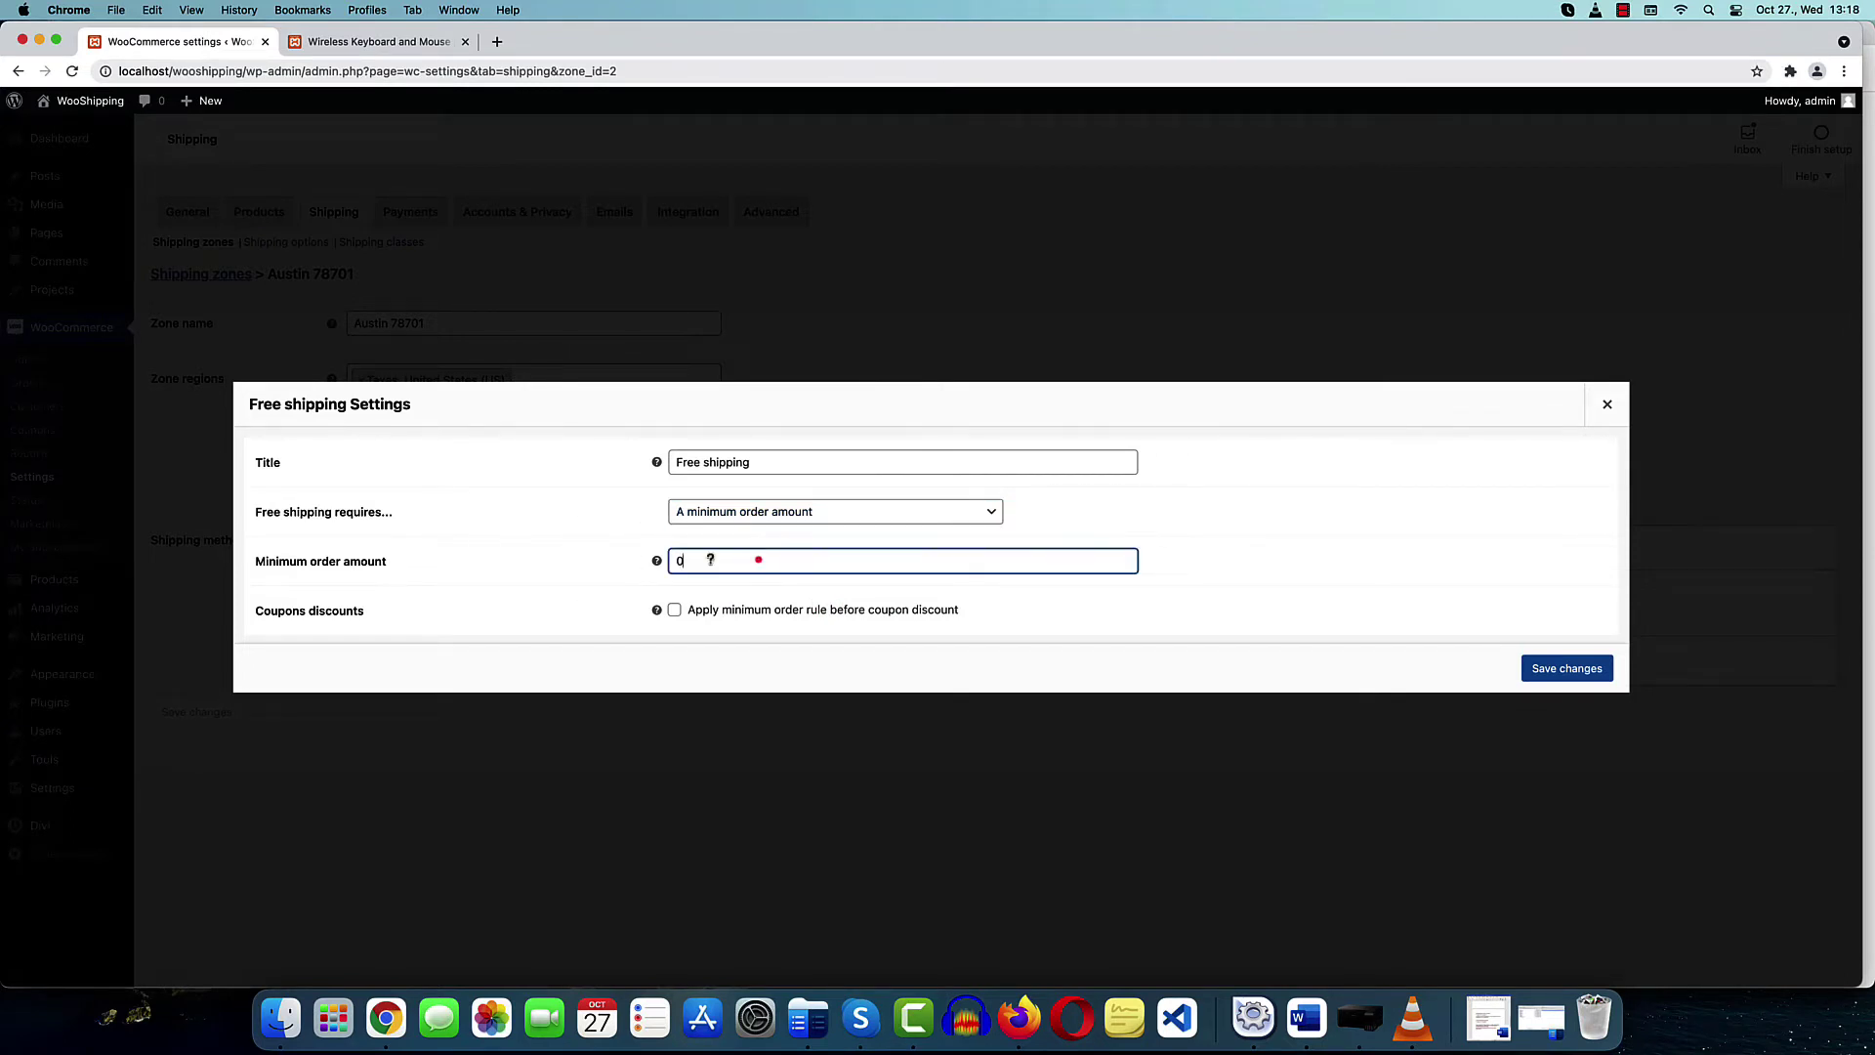
pyautogui.write('5')
# Try the requirements "A minimum order amount OR a coupon" and "A minimum order amount AND a coupon", and close the settings without saving
pyautogui.click(786, 516)
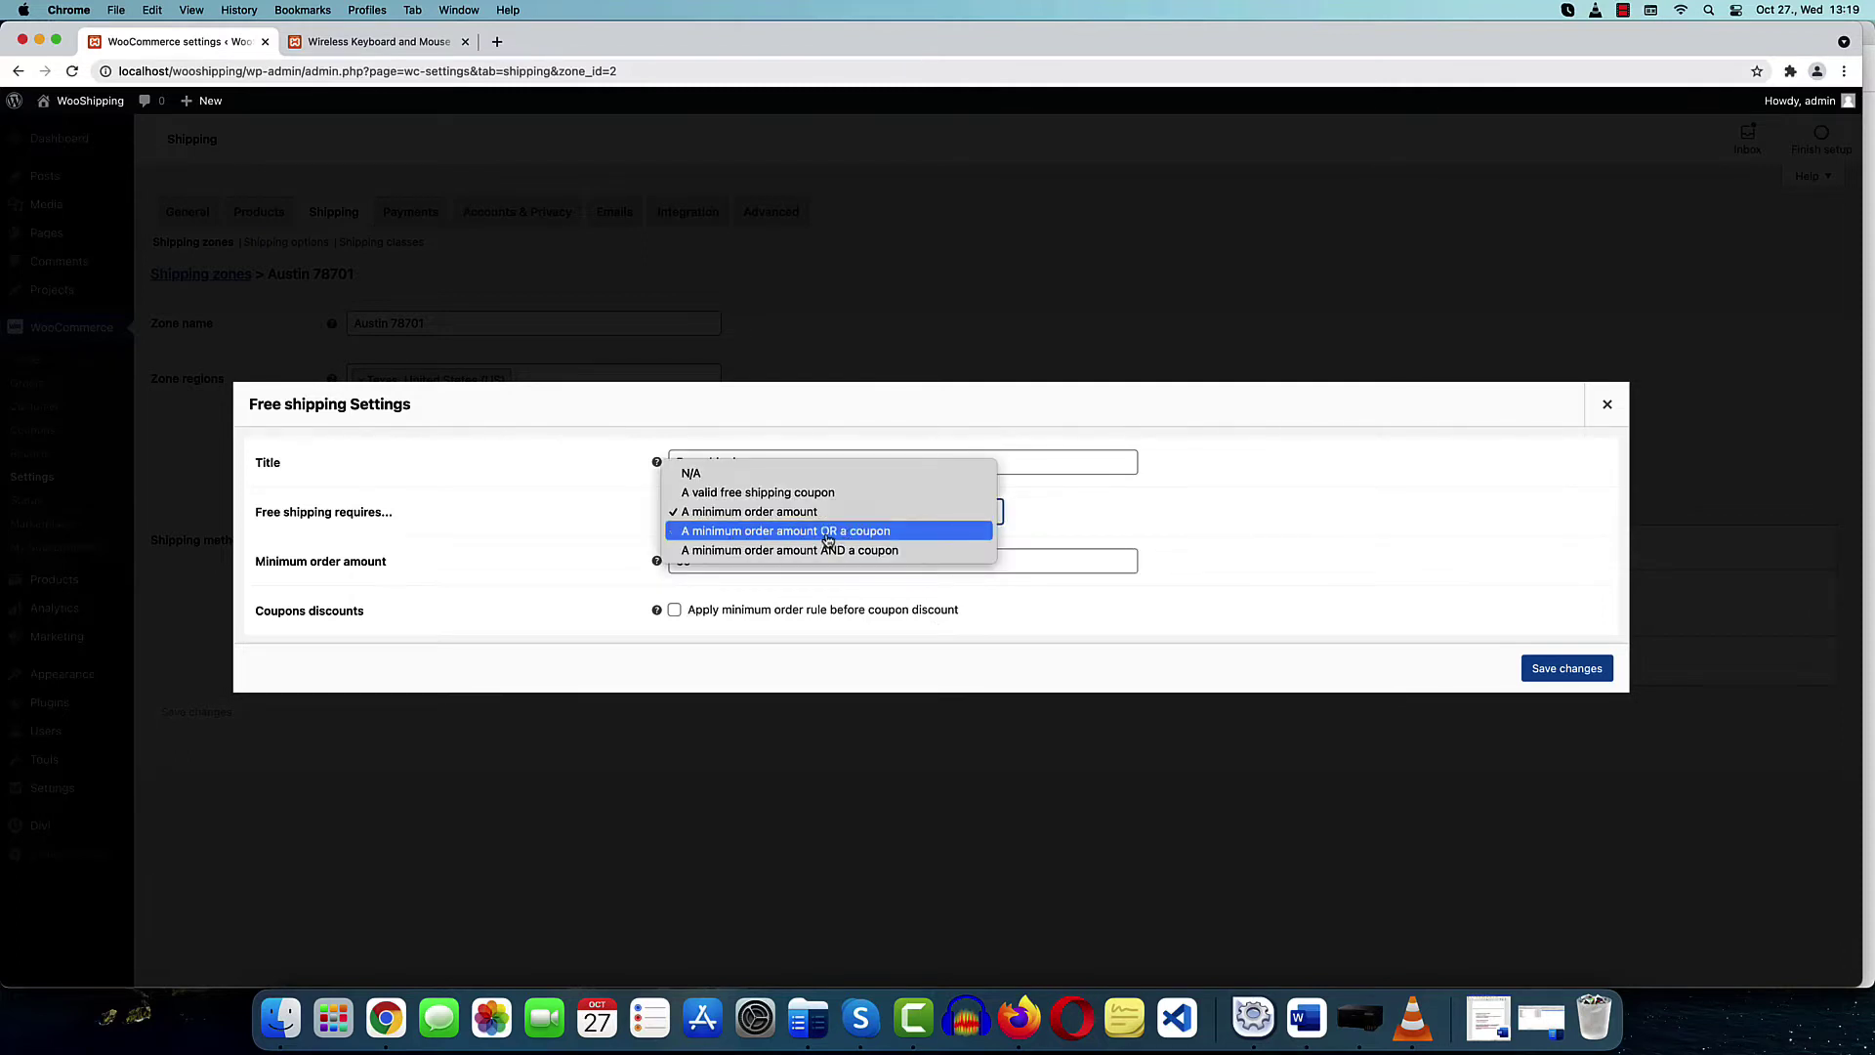
pyautogui.click(882, 533)
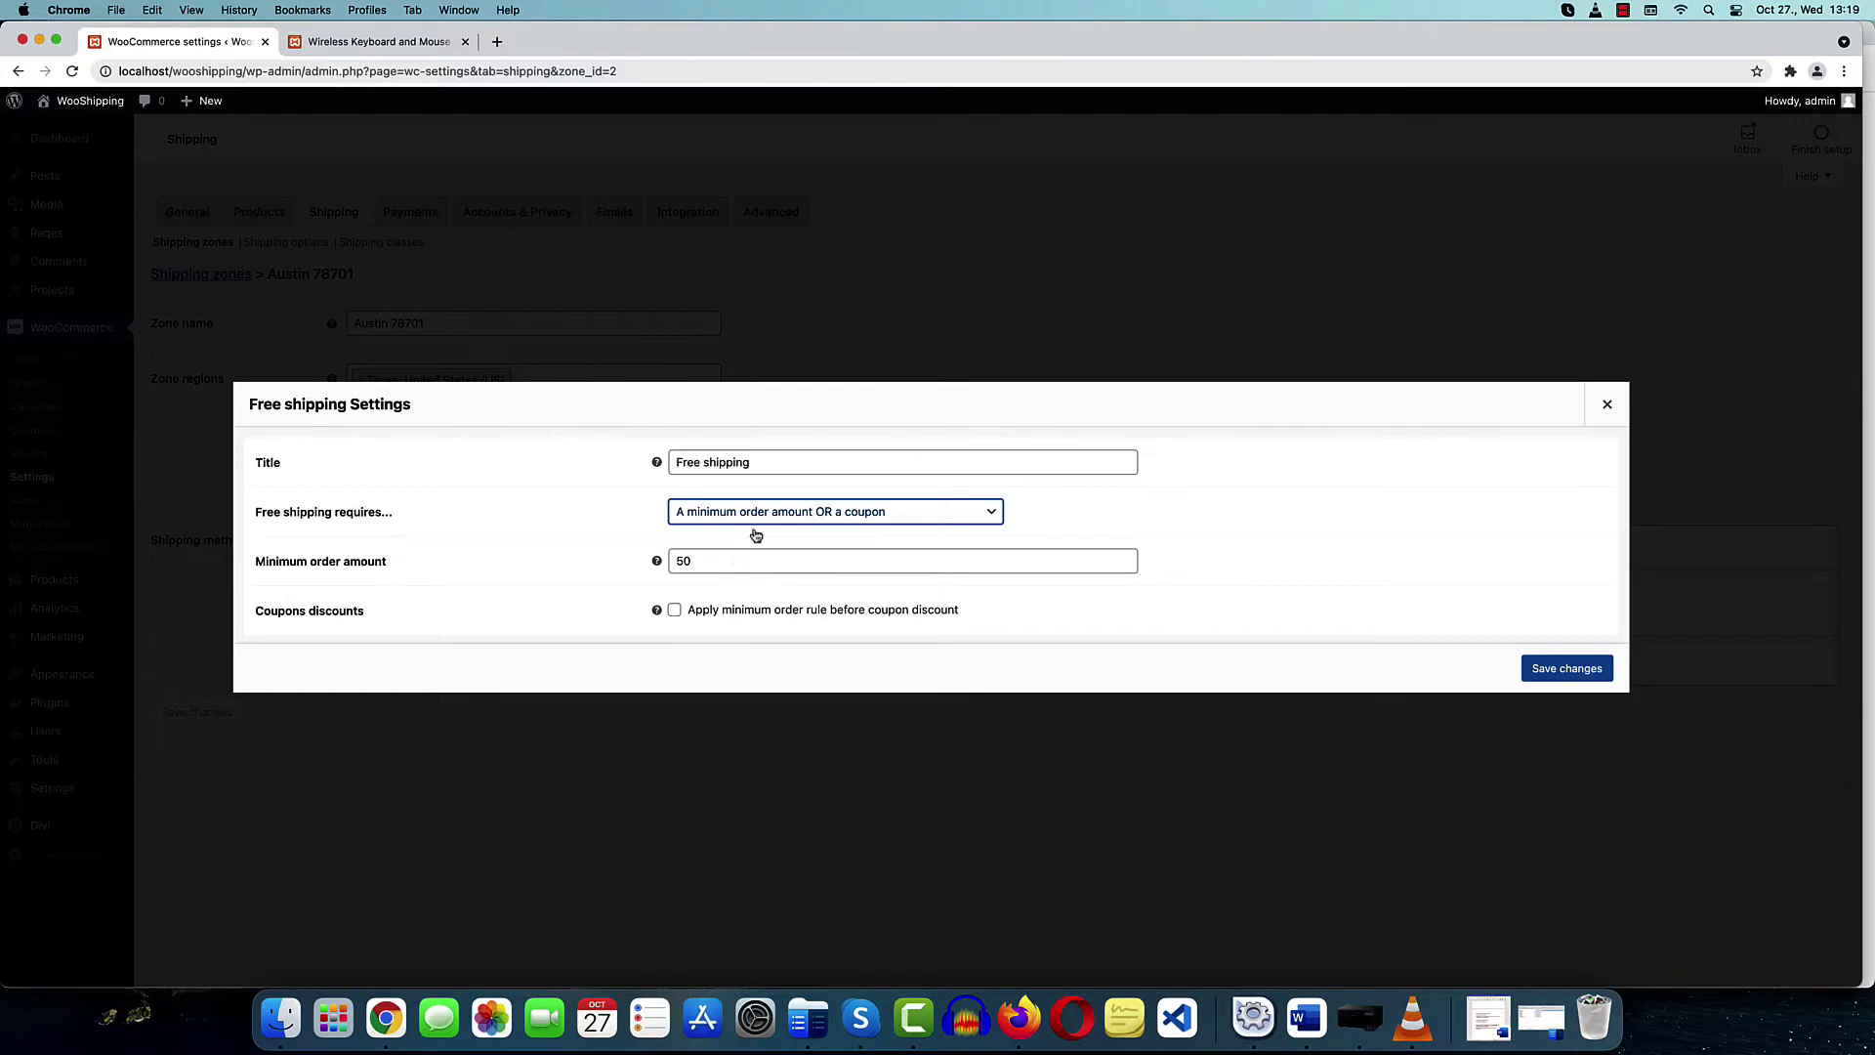
pyautogui.click(879, 512)
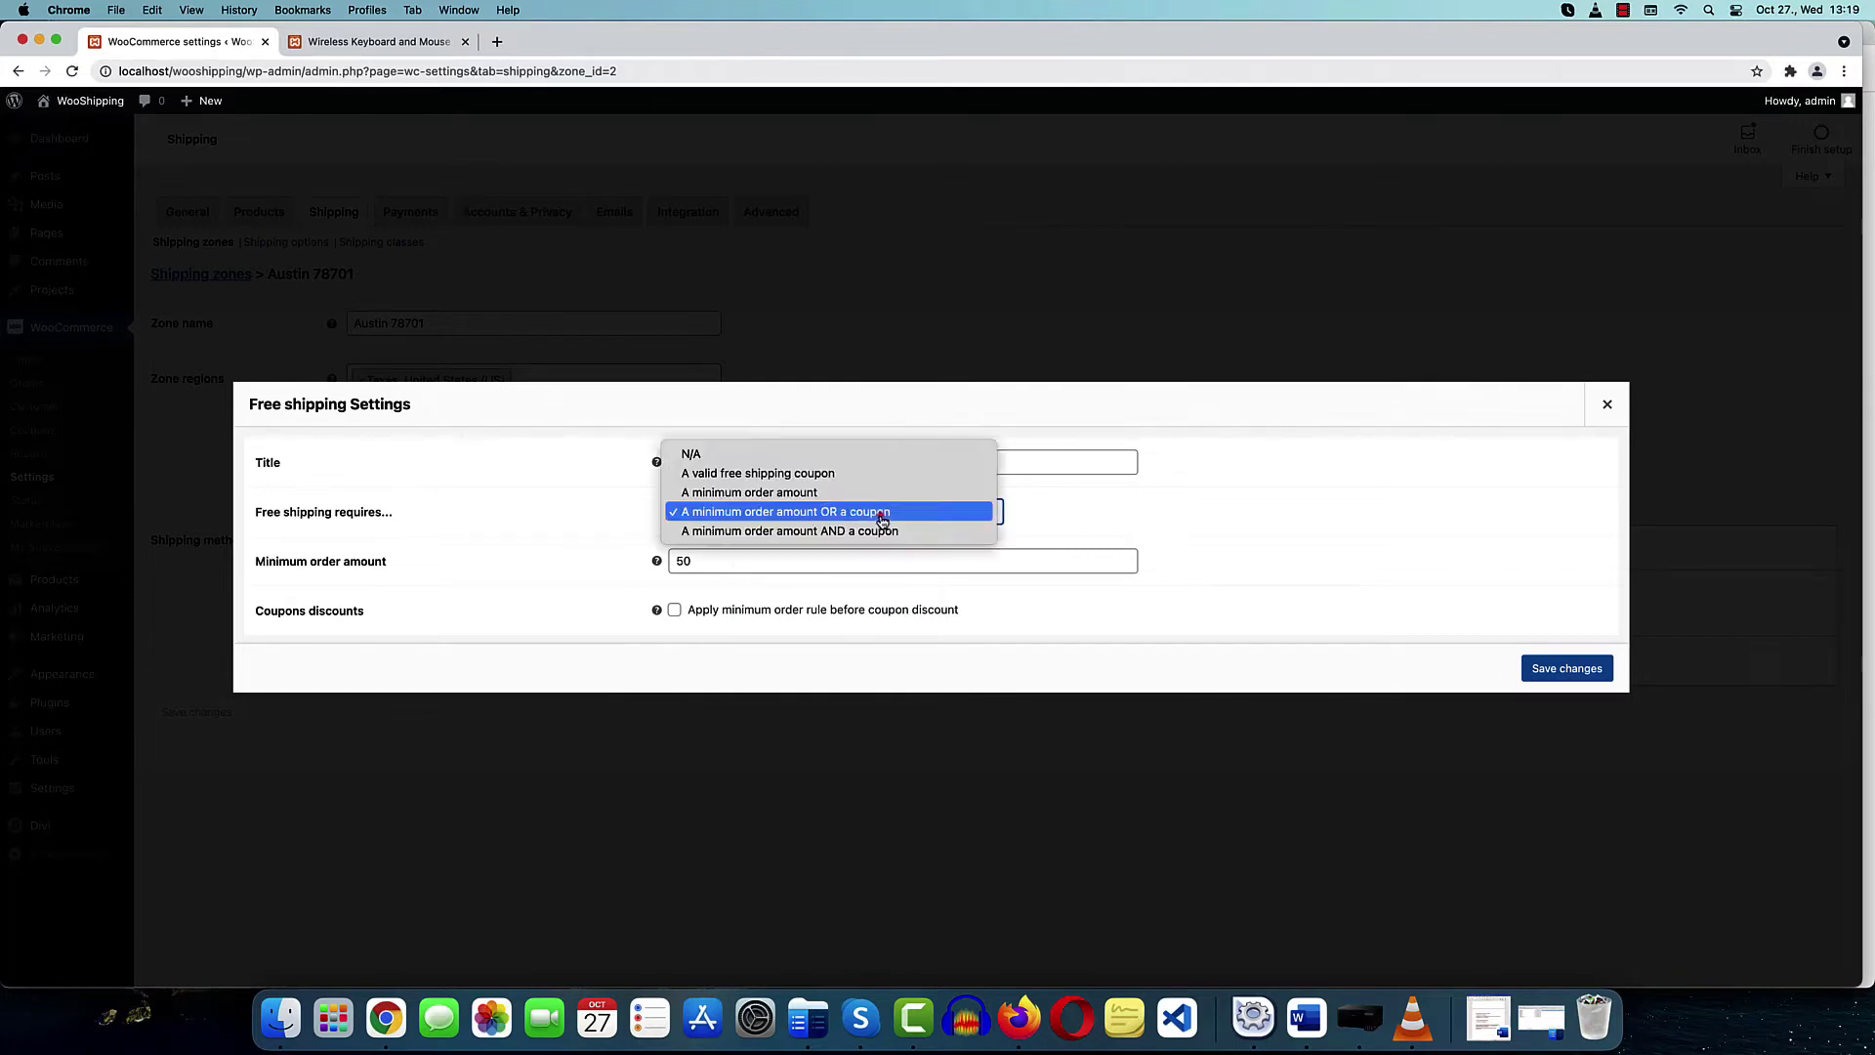
pyautogui.click(742, 533)
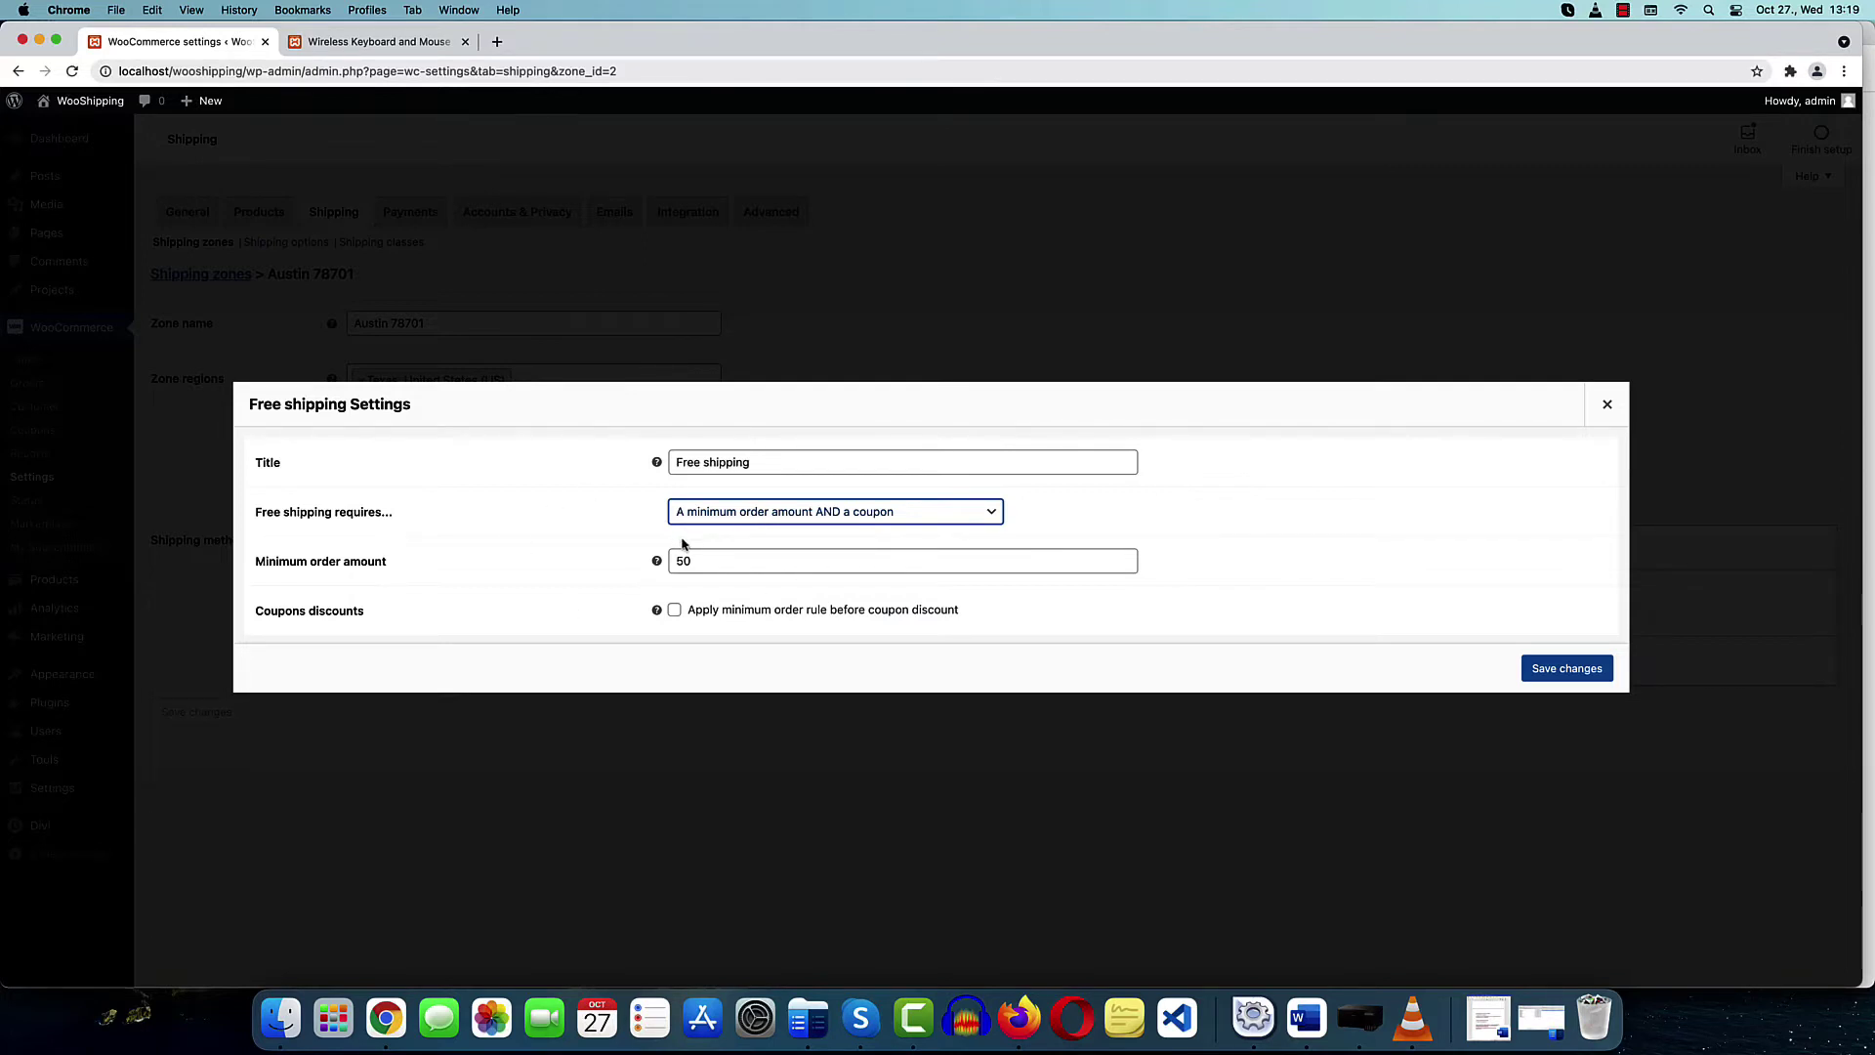
pyautogui.click(1607, 404)
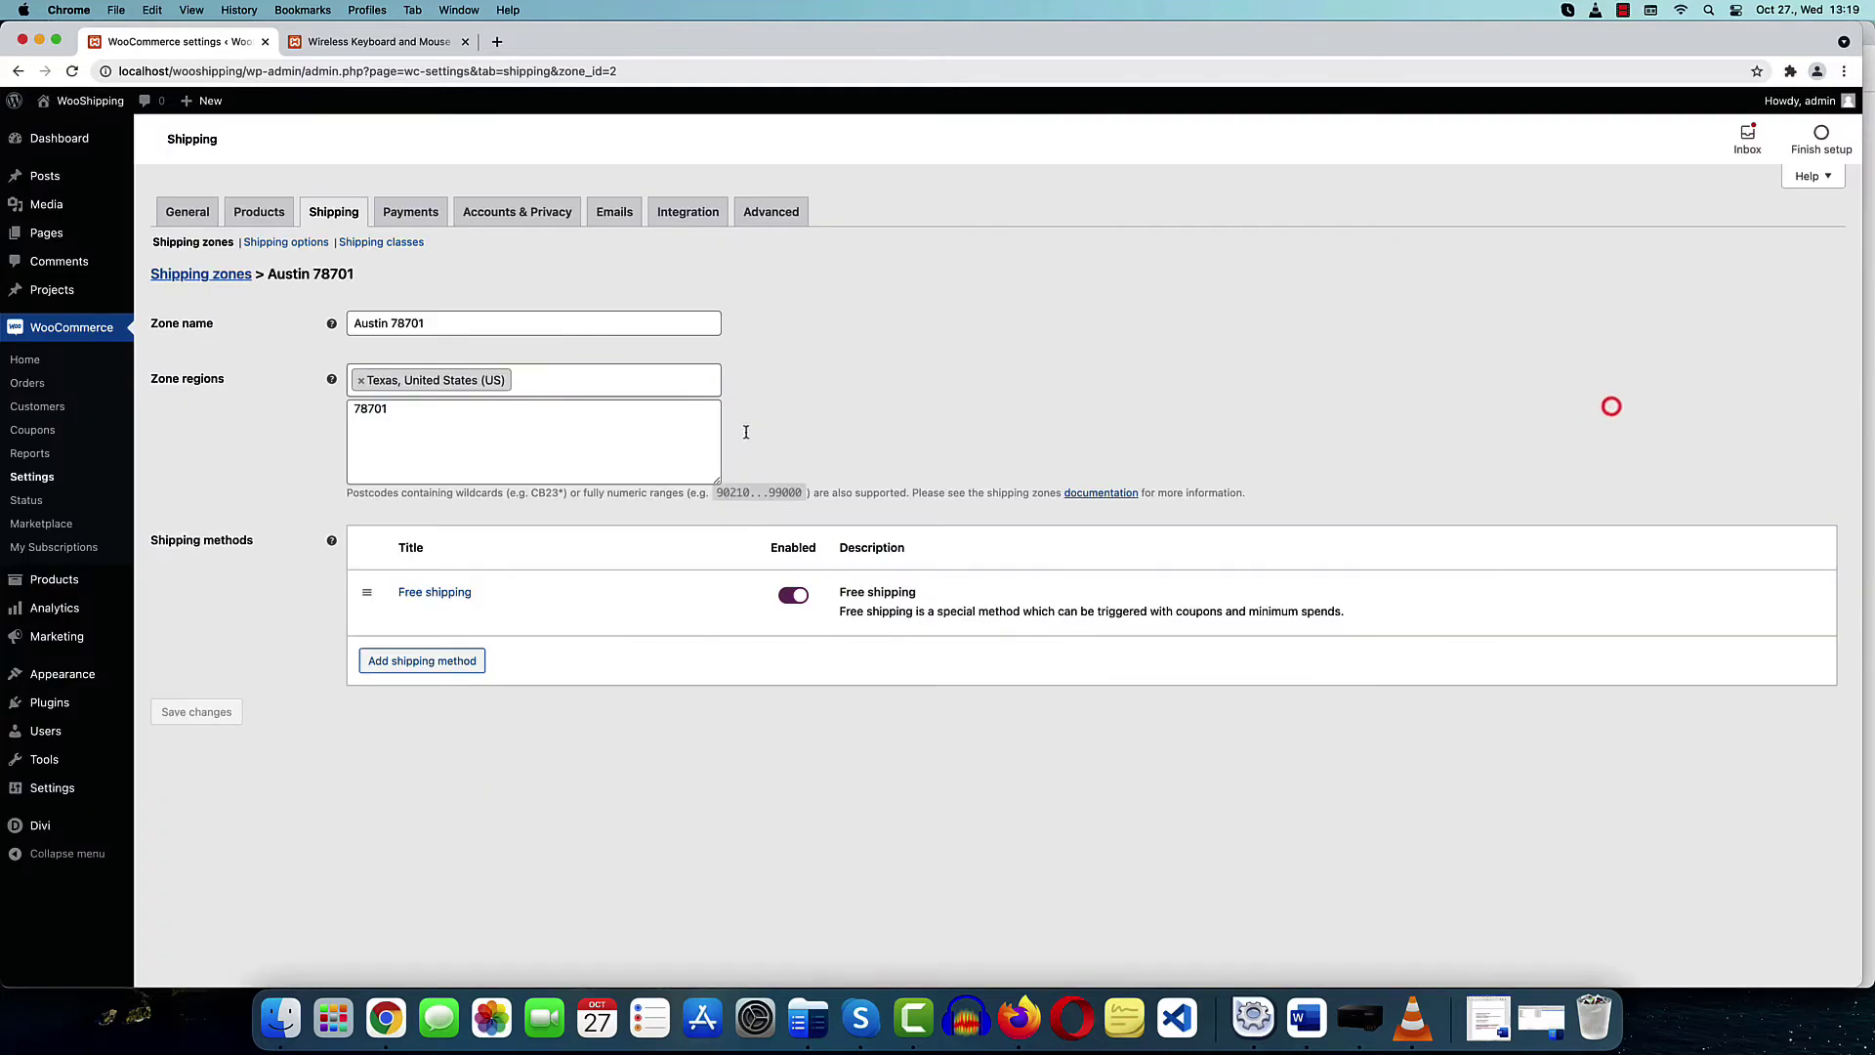
# Set the Flat rate cost of the Texas shipping zone to 5 + (2*[qty]) and save the method's settings
pyautogui.click(220, 275)
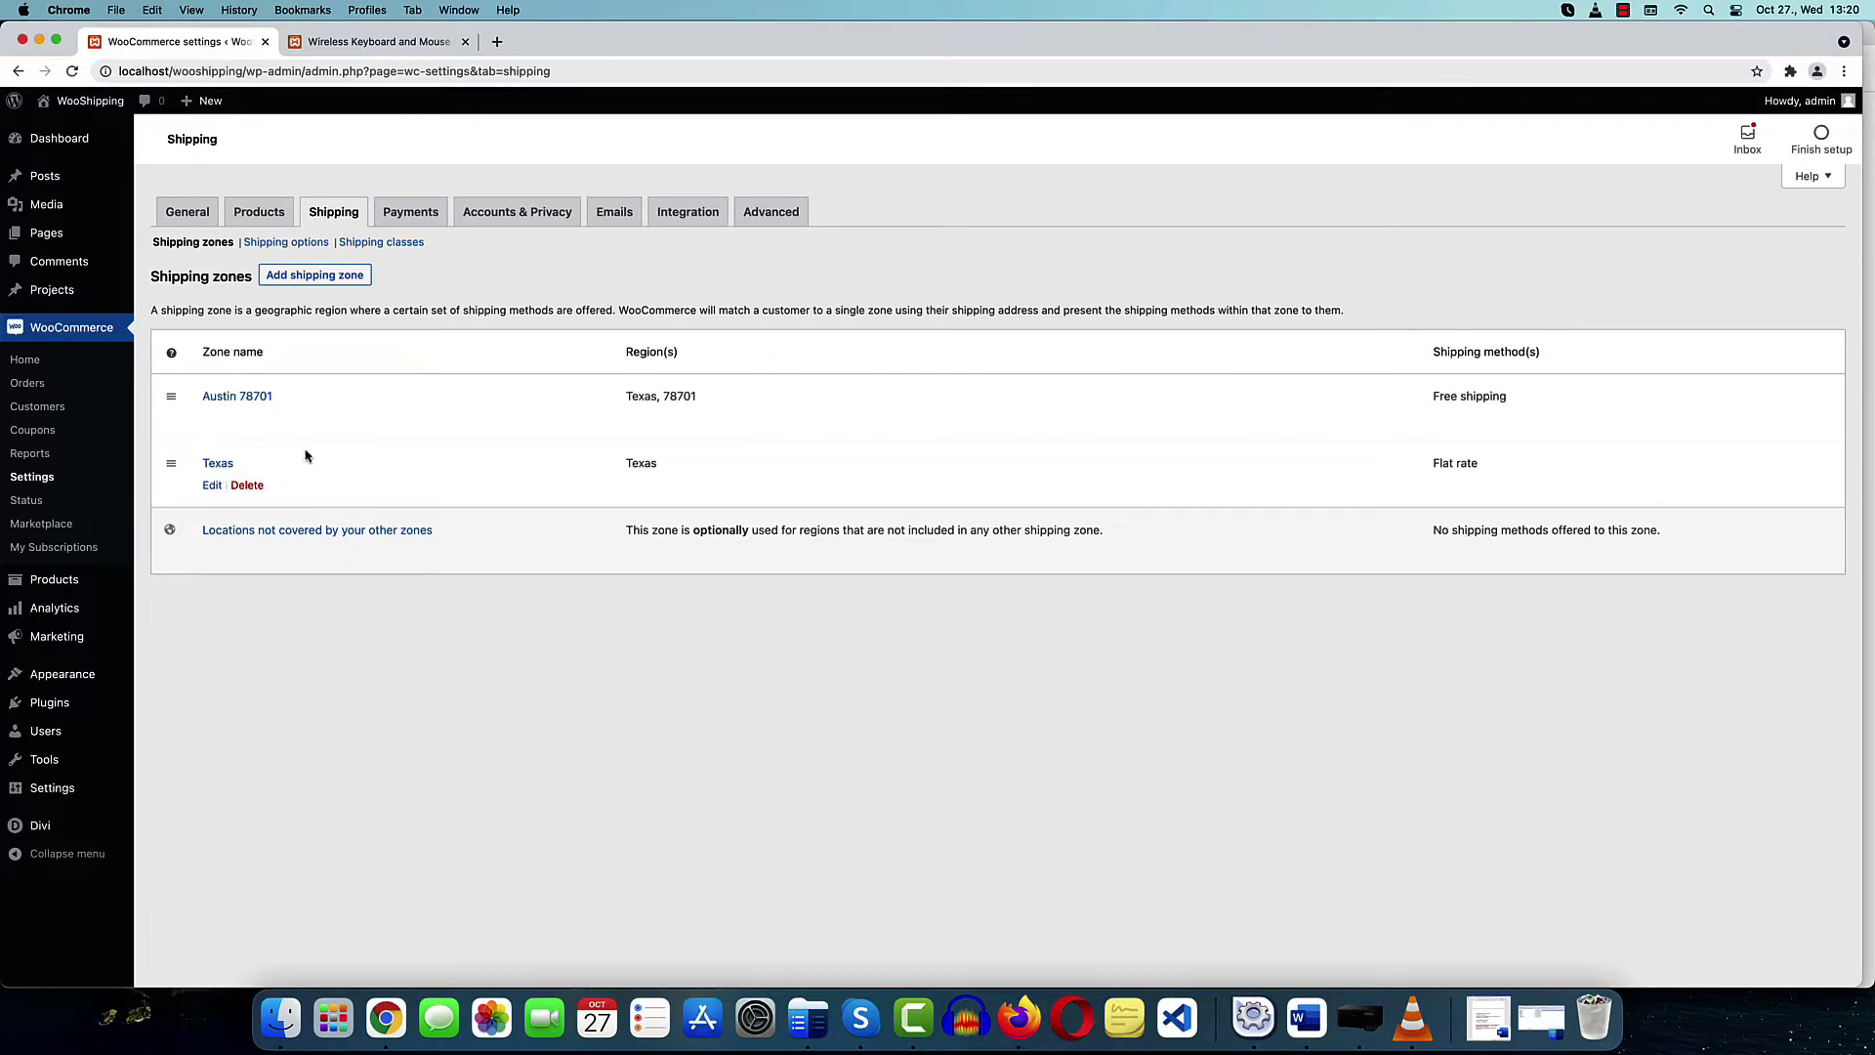
pyautogui.click(217, 485)
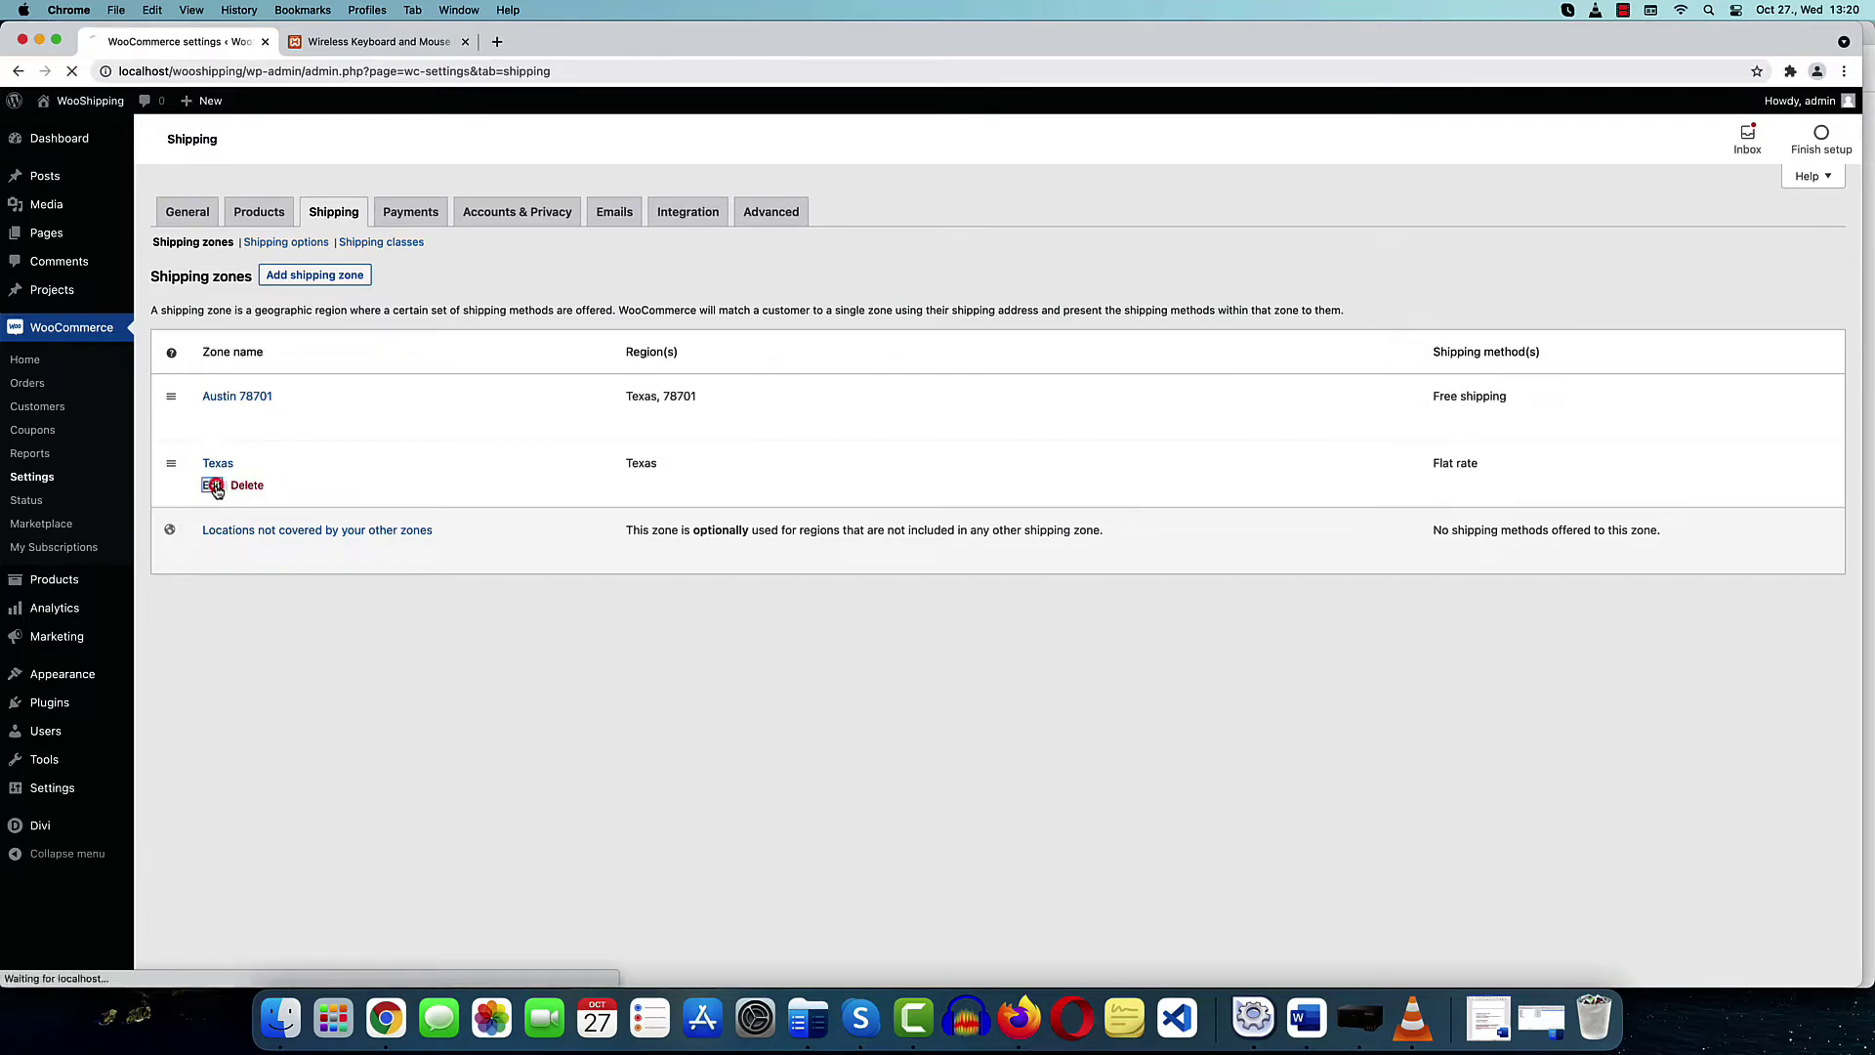
pyautogui.moveTo(471, 517)
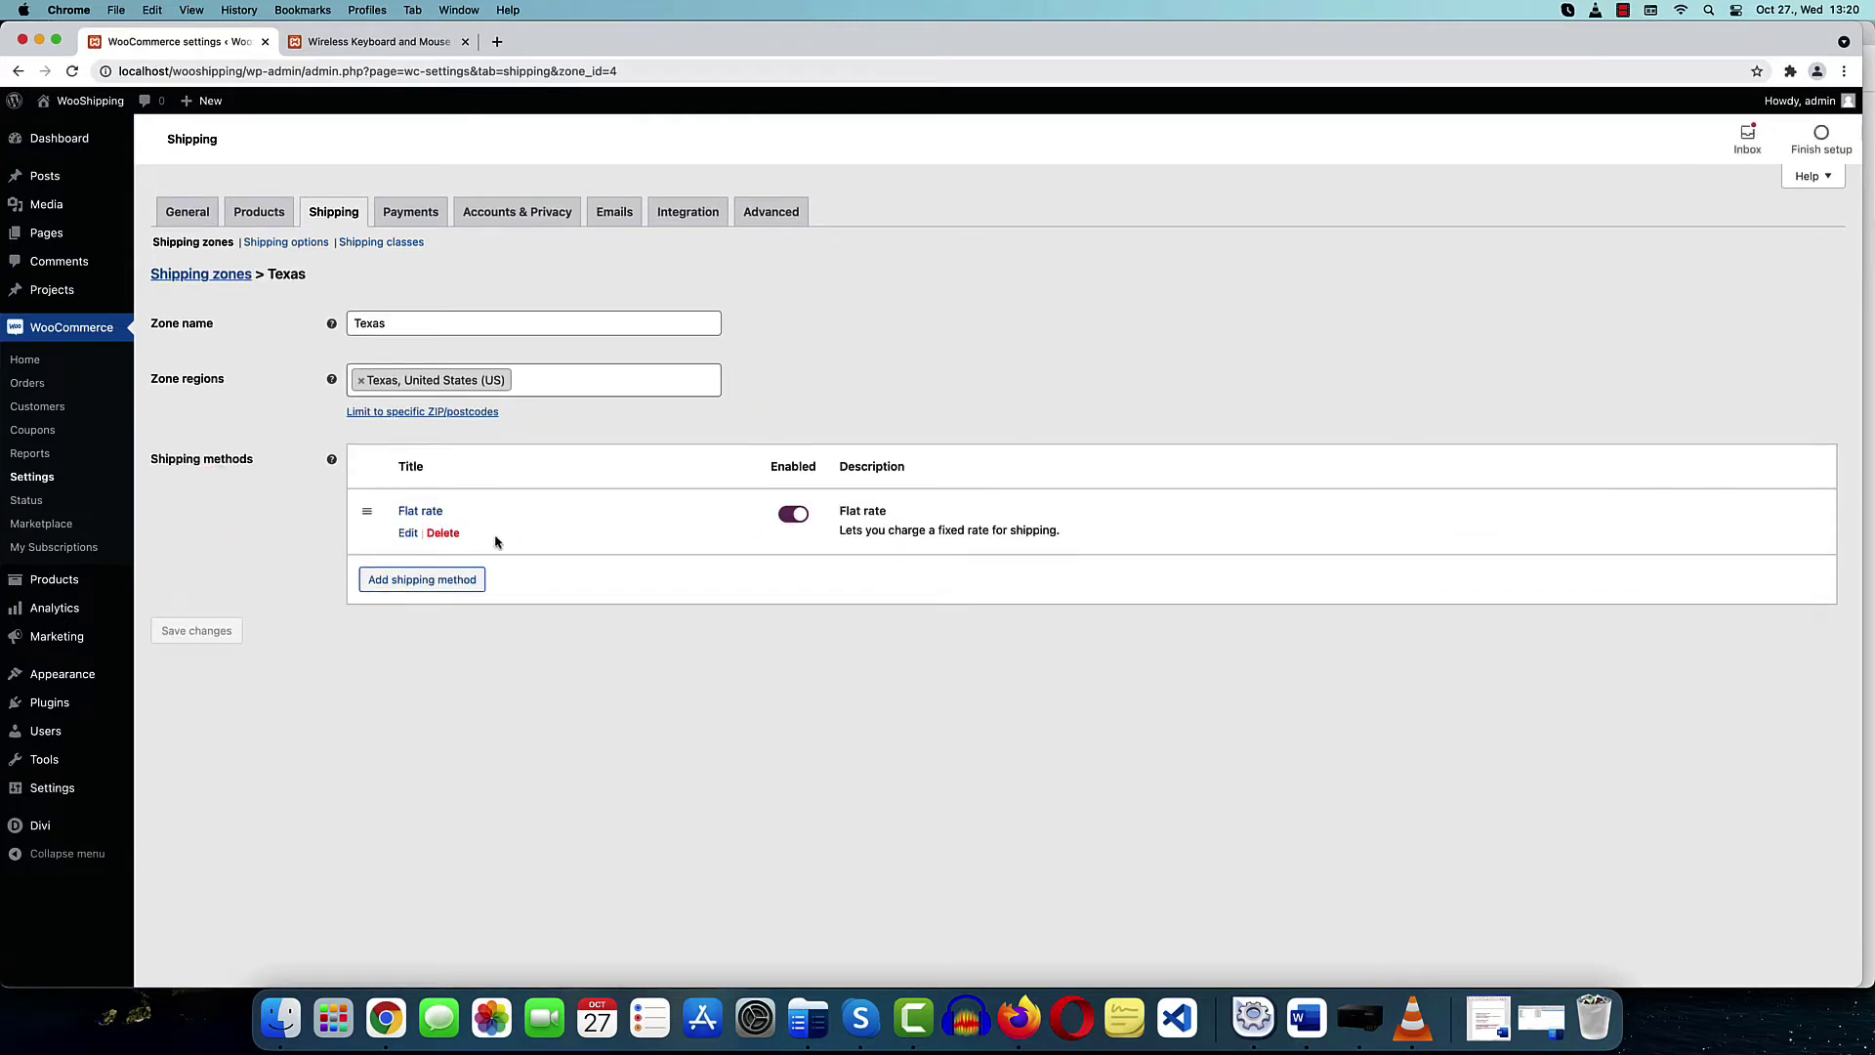
pyautogui.click(409, 535)
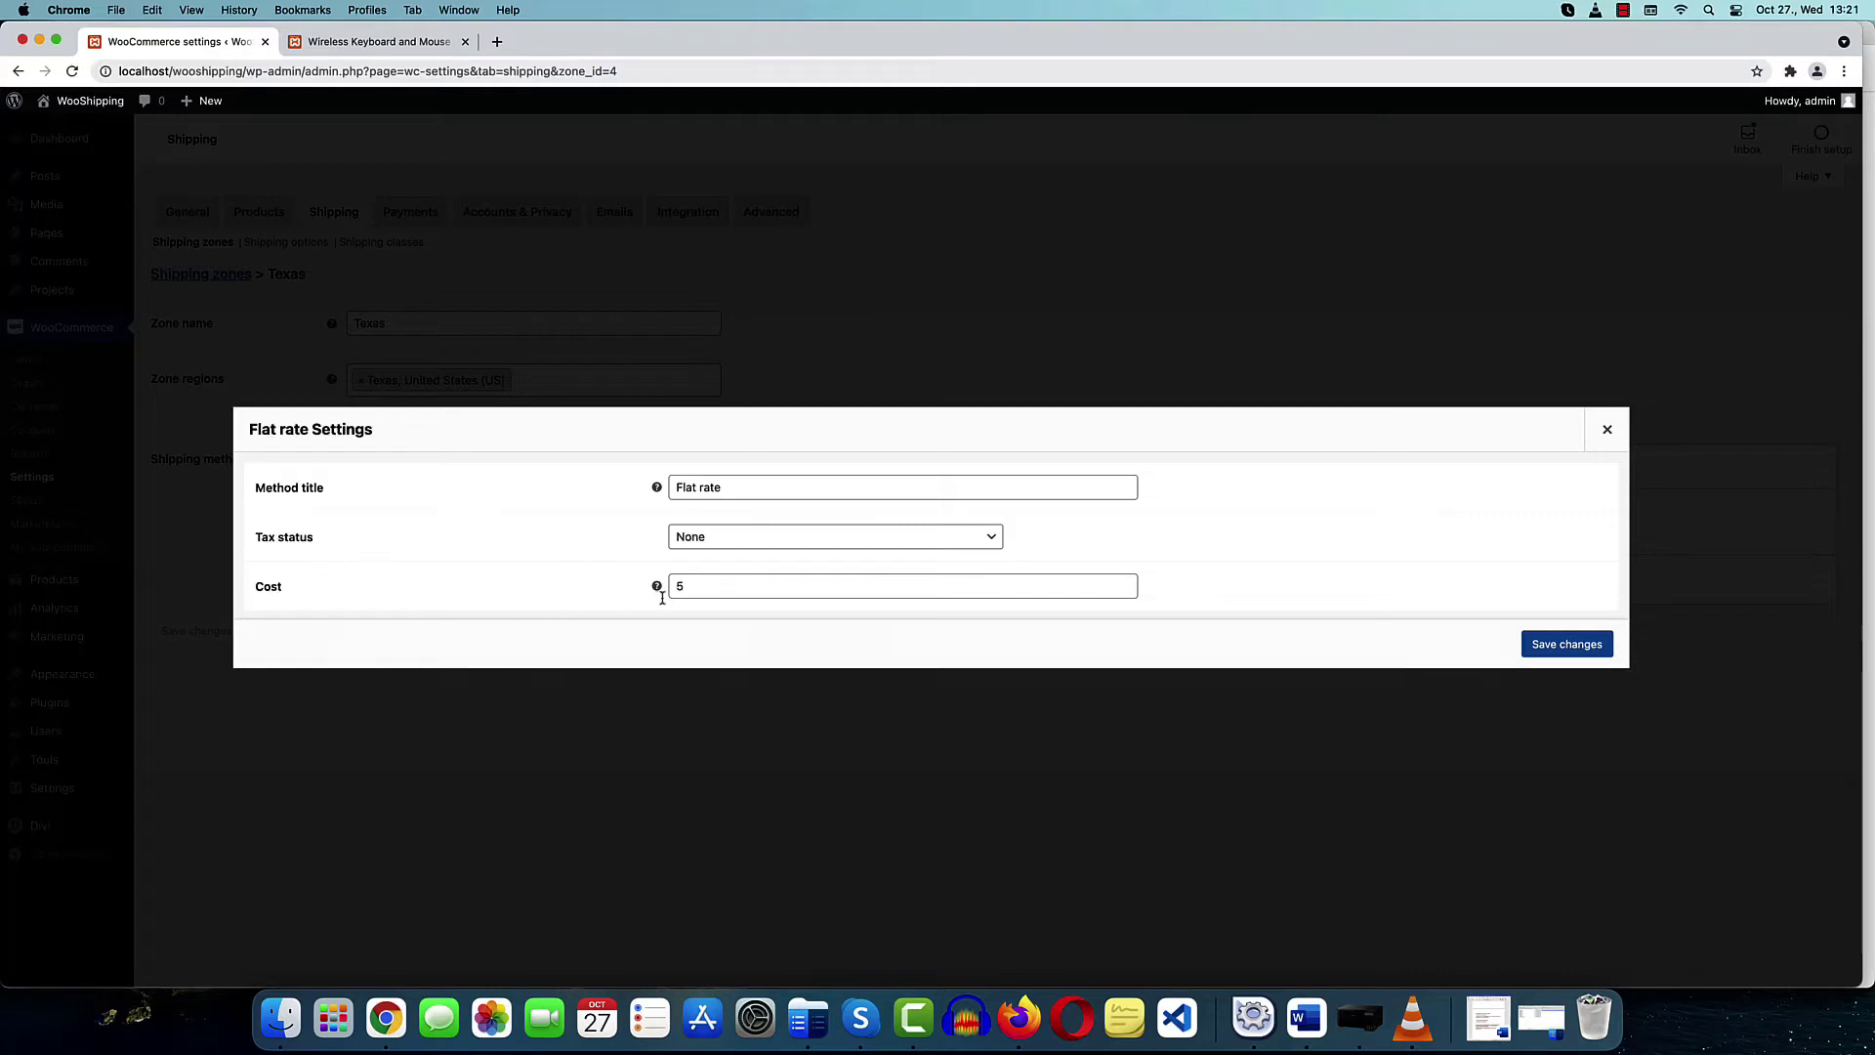
pyautogui.click(704, 586)
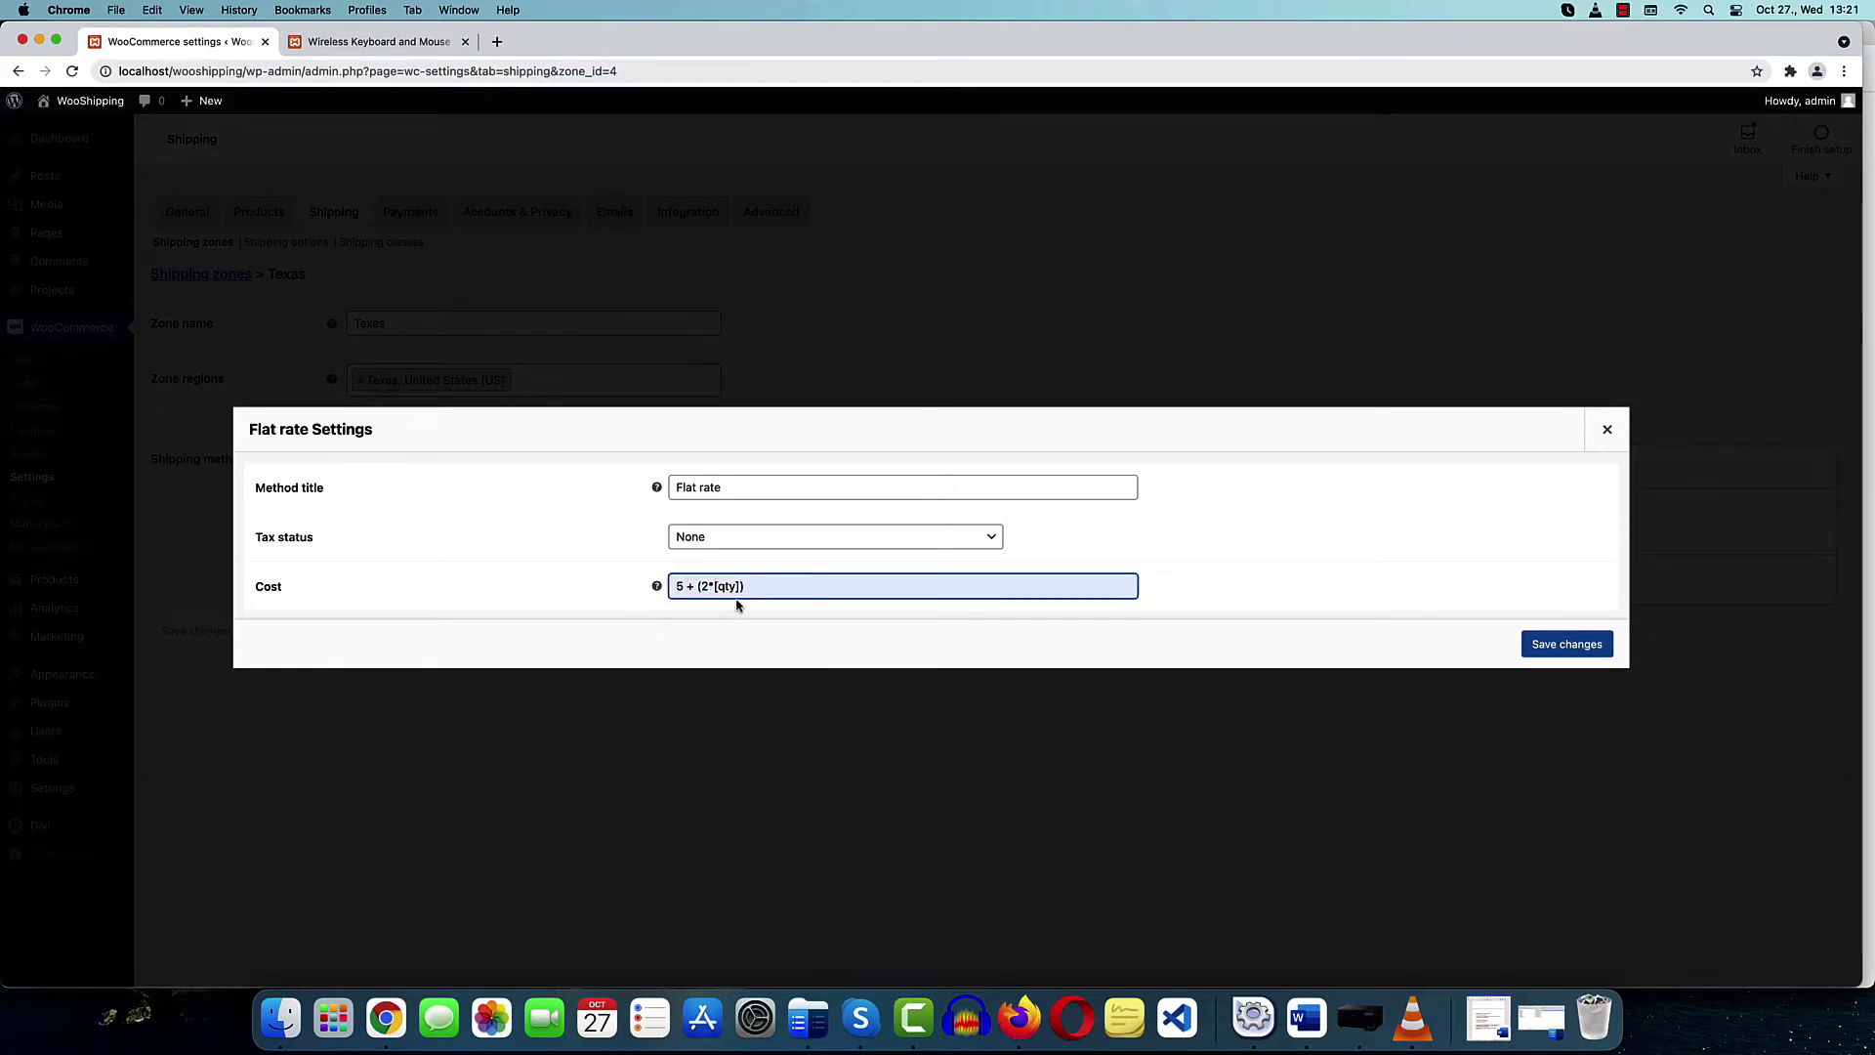
pyautogui.doubleClick(727, 586)
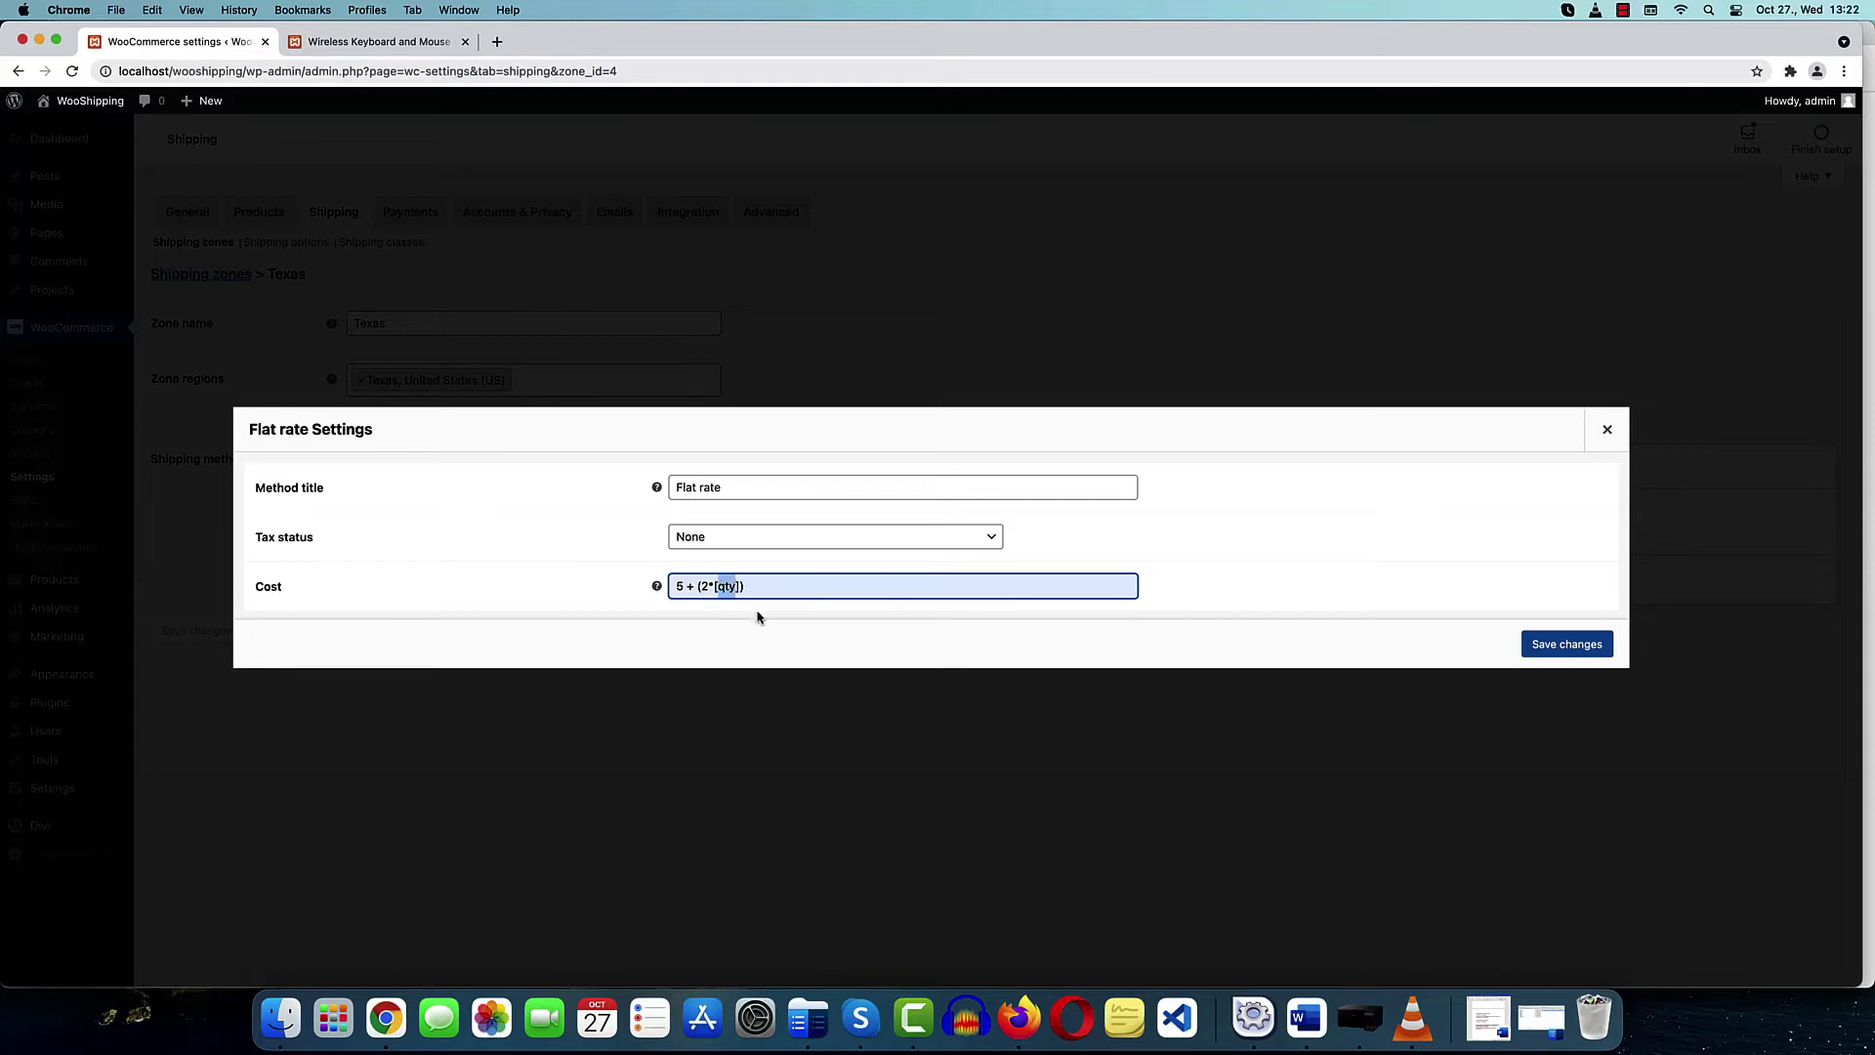
pyautogui.click(684, 586)
pyautogui.click(703, 586)
pyautogui.click(1558, 647)
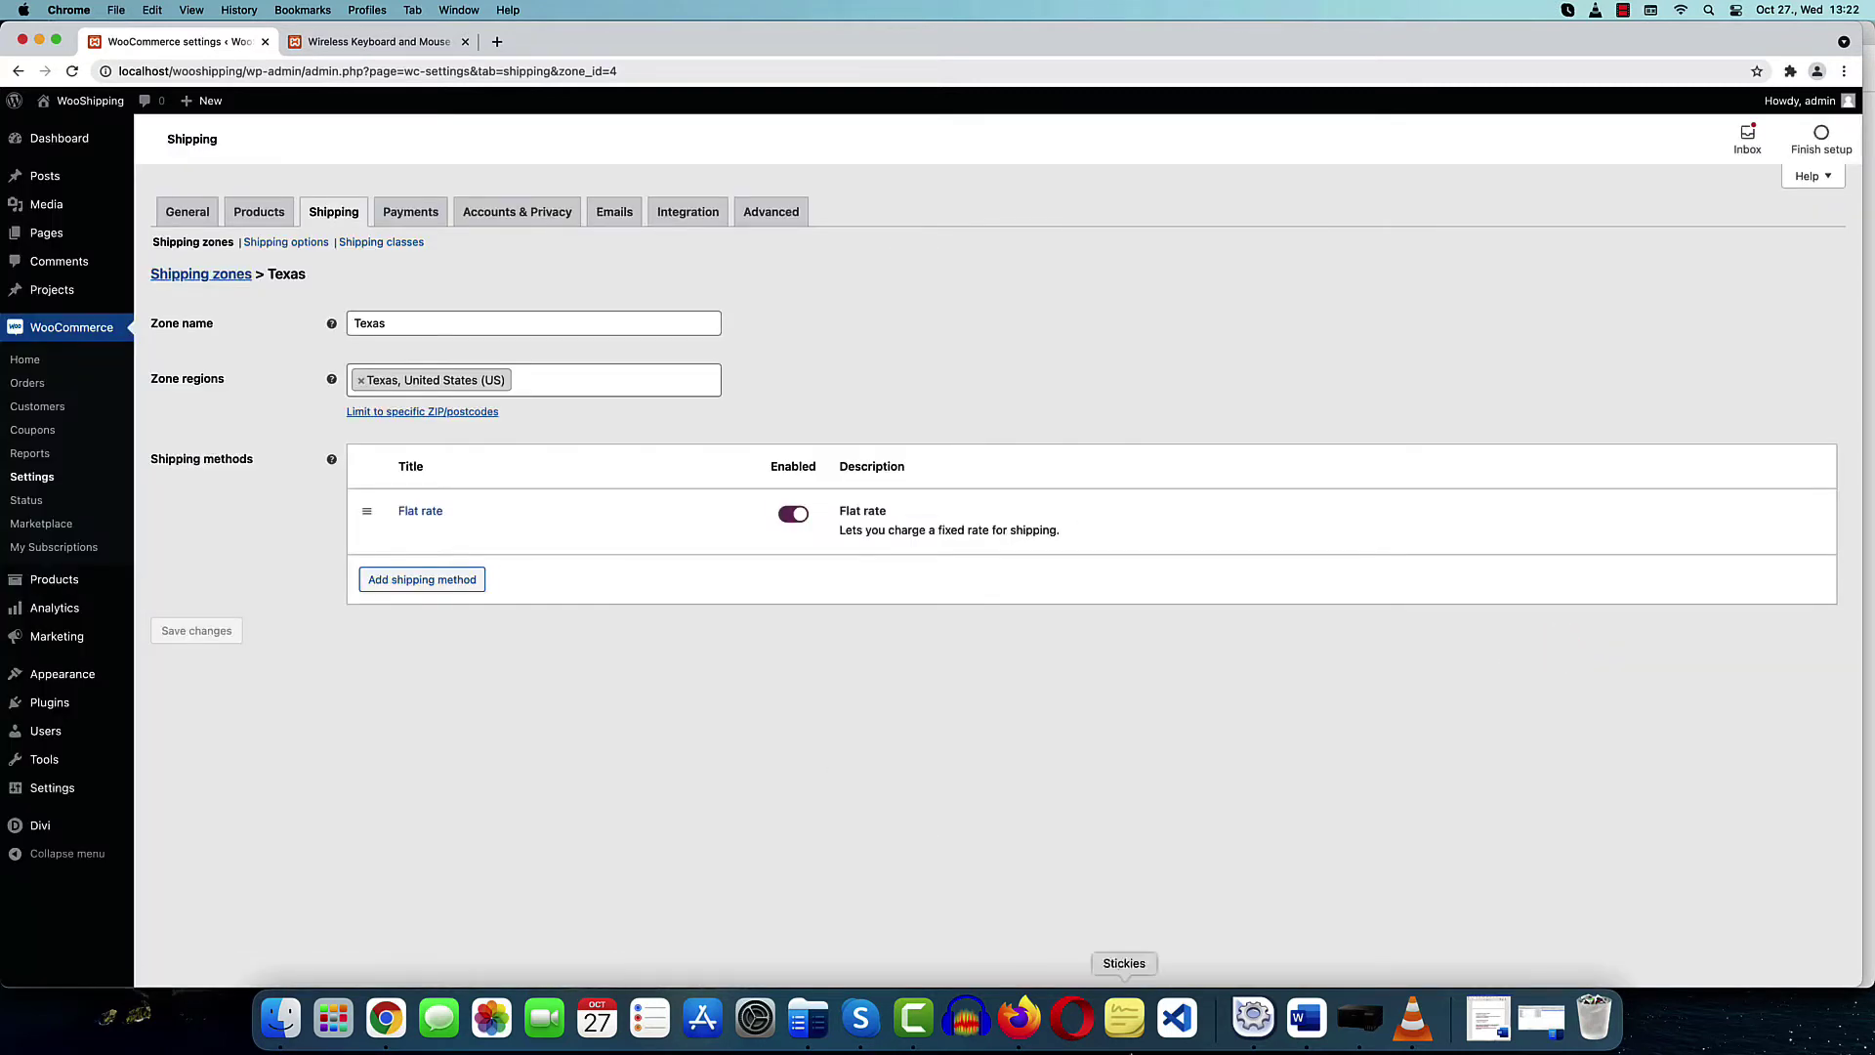
# In the Firefox cart, reload the page to check the flat rate, and update the Wireless Keyboard and Mouse quantity to 2
pyautogui.click(1019, 1017)
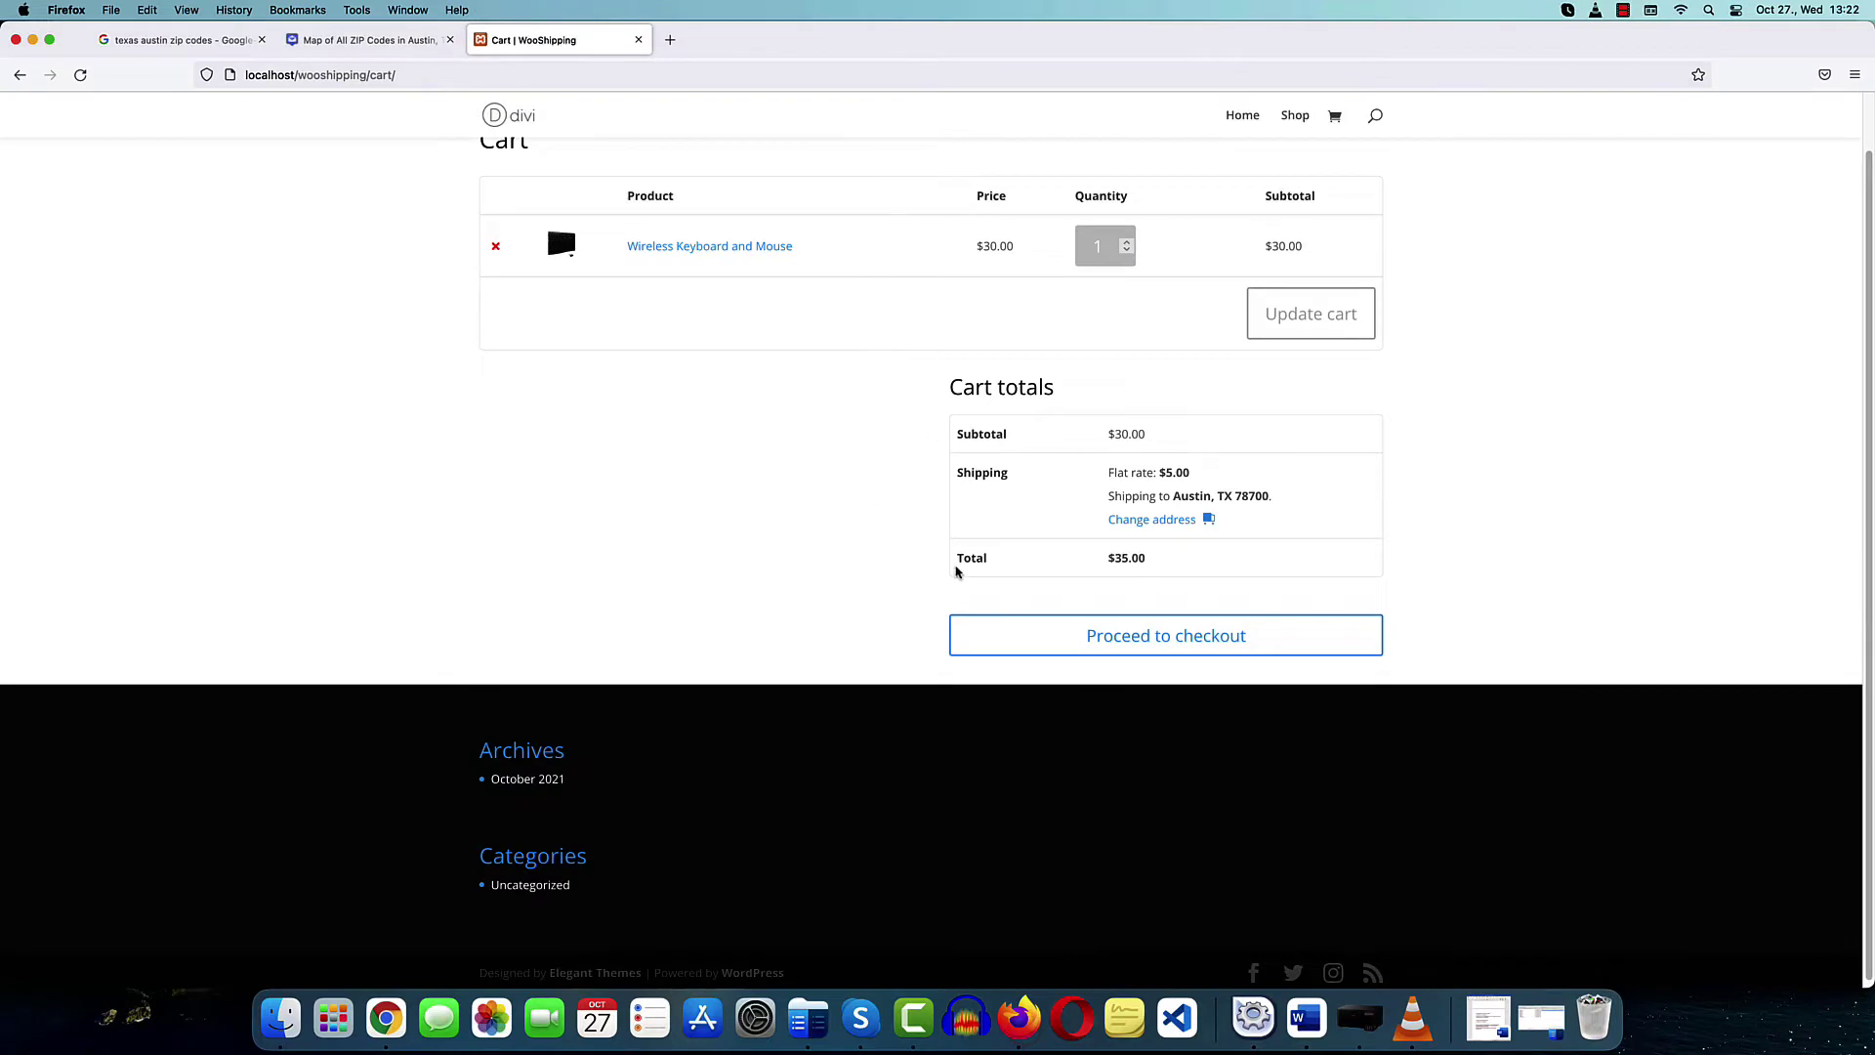
pyautogui.scroll(2, 954, 572)
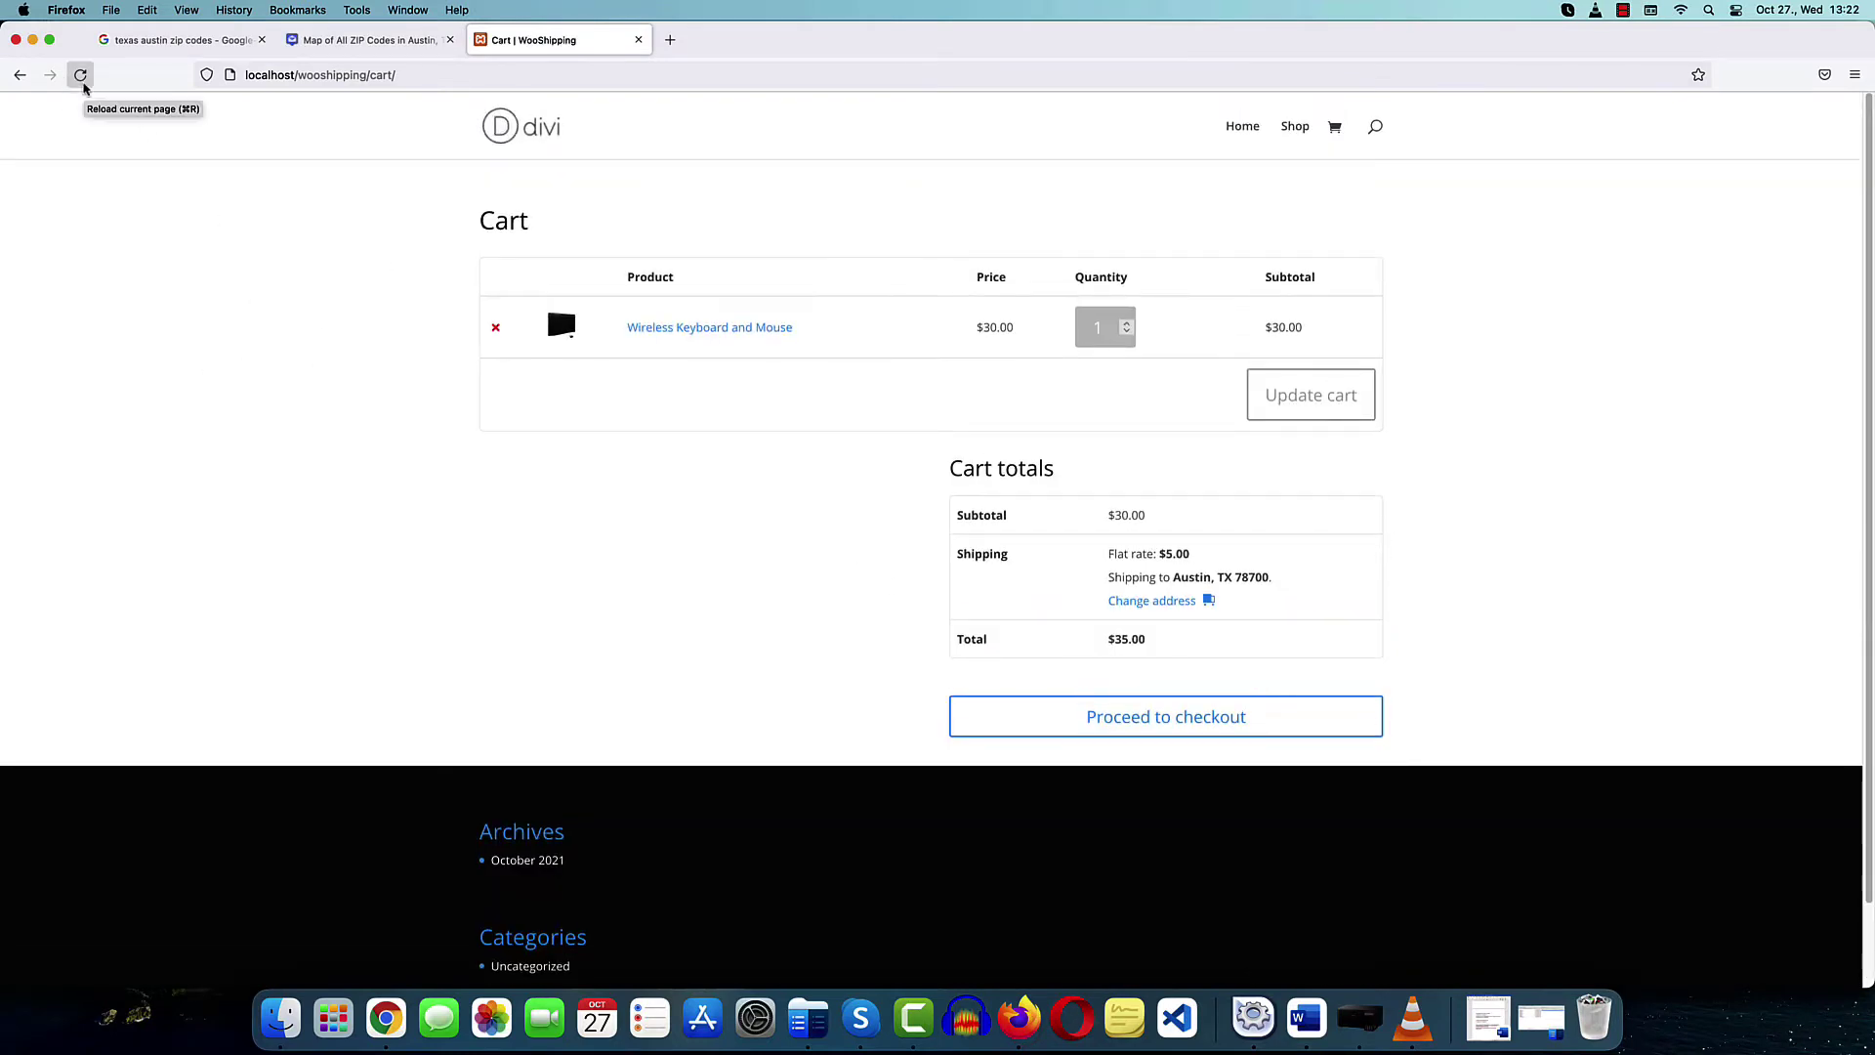
pyautogui.click(83, 86)
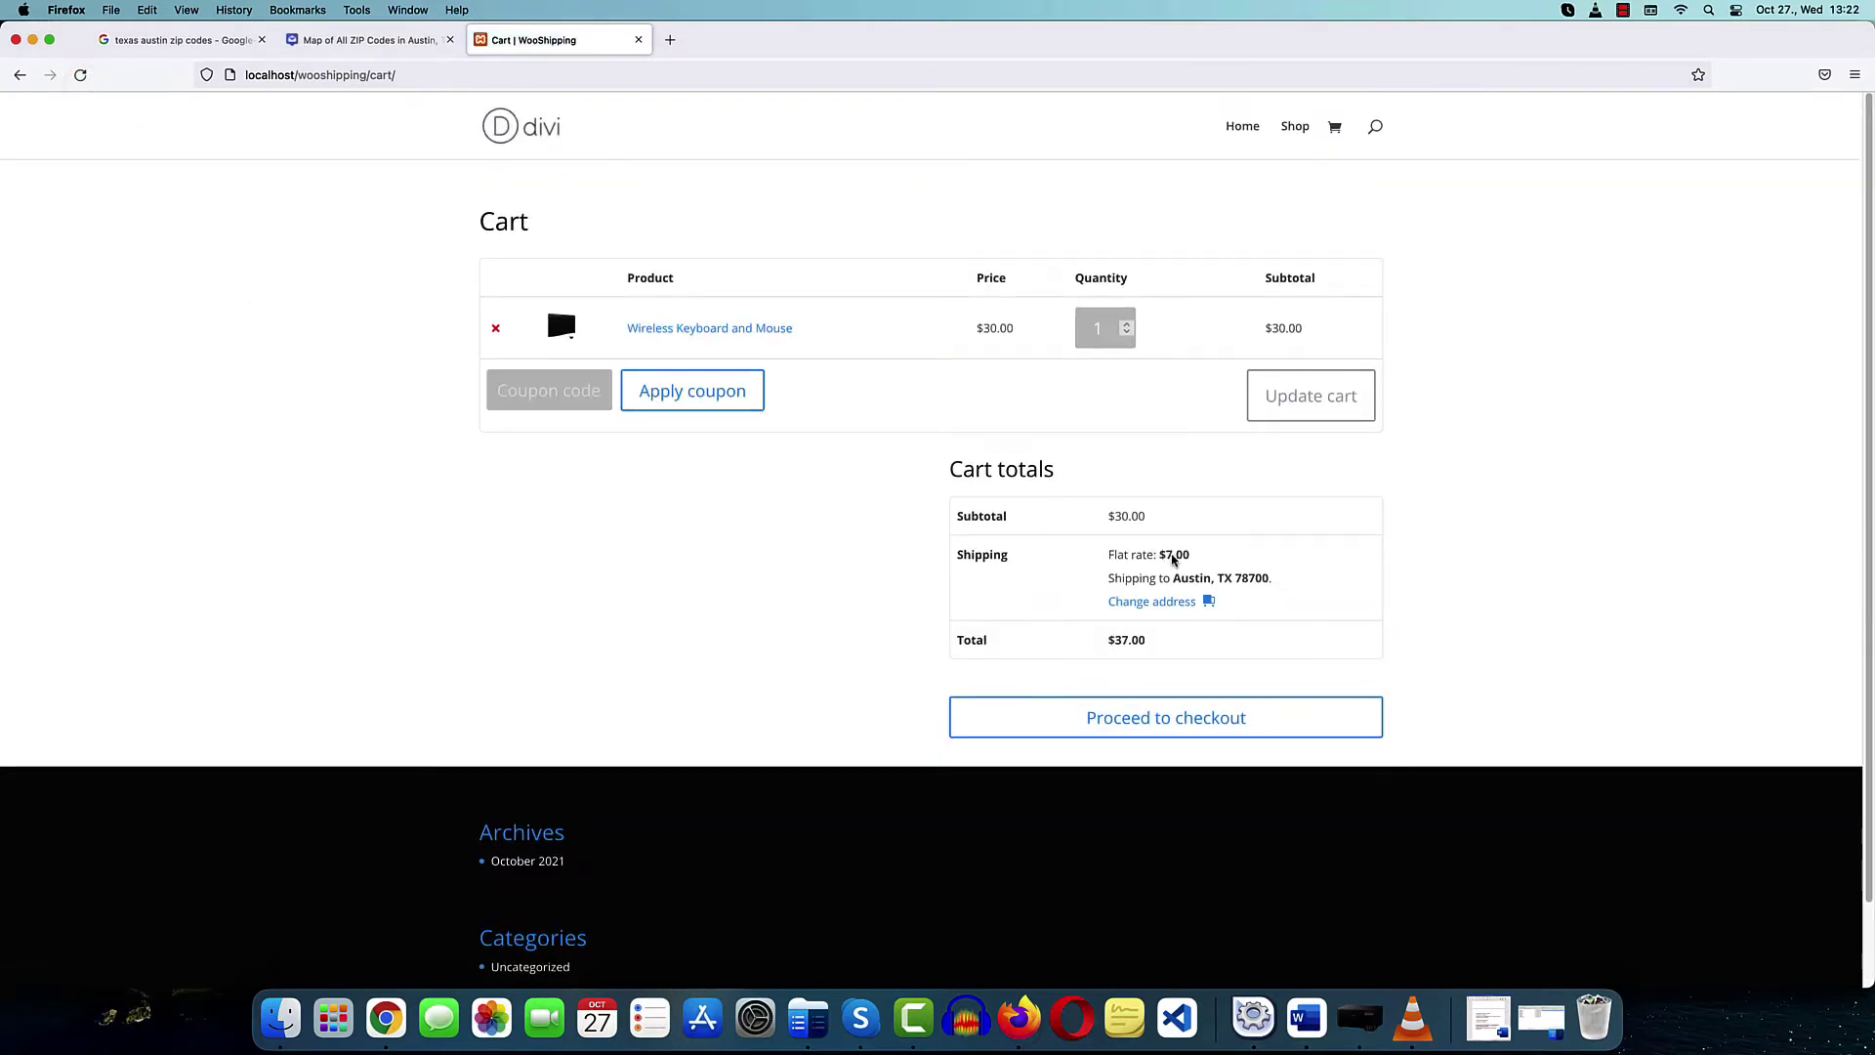
pyautogui.moveTo(1159, 557); pyautogui.dragTo(1190, 557)
pyautogui.click(1210, 559)
pyautogui.click(1129, 324)
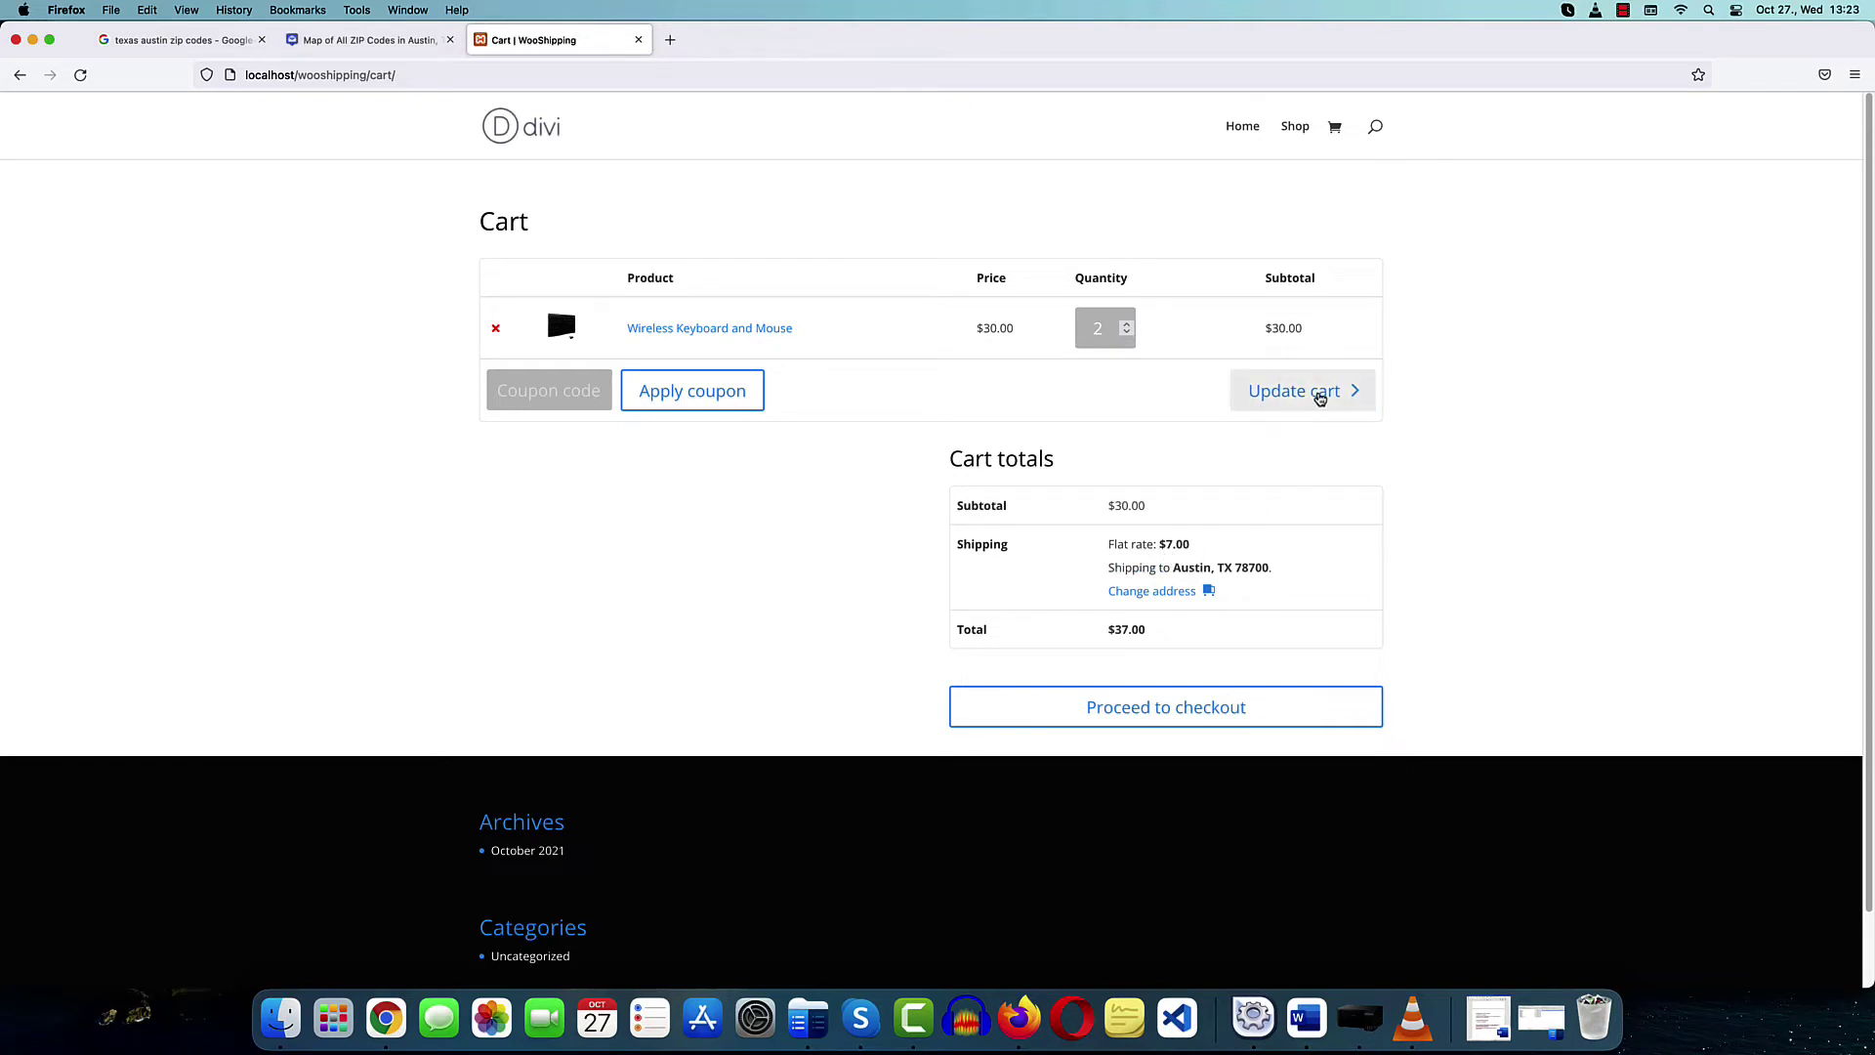
pyautogui.click(1318, 393)
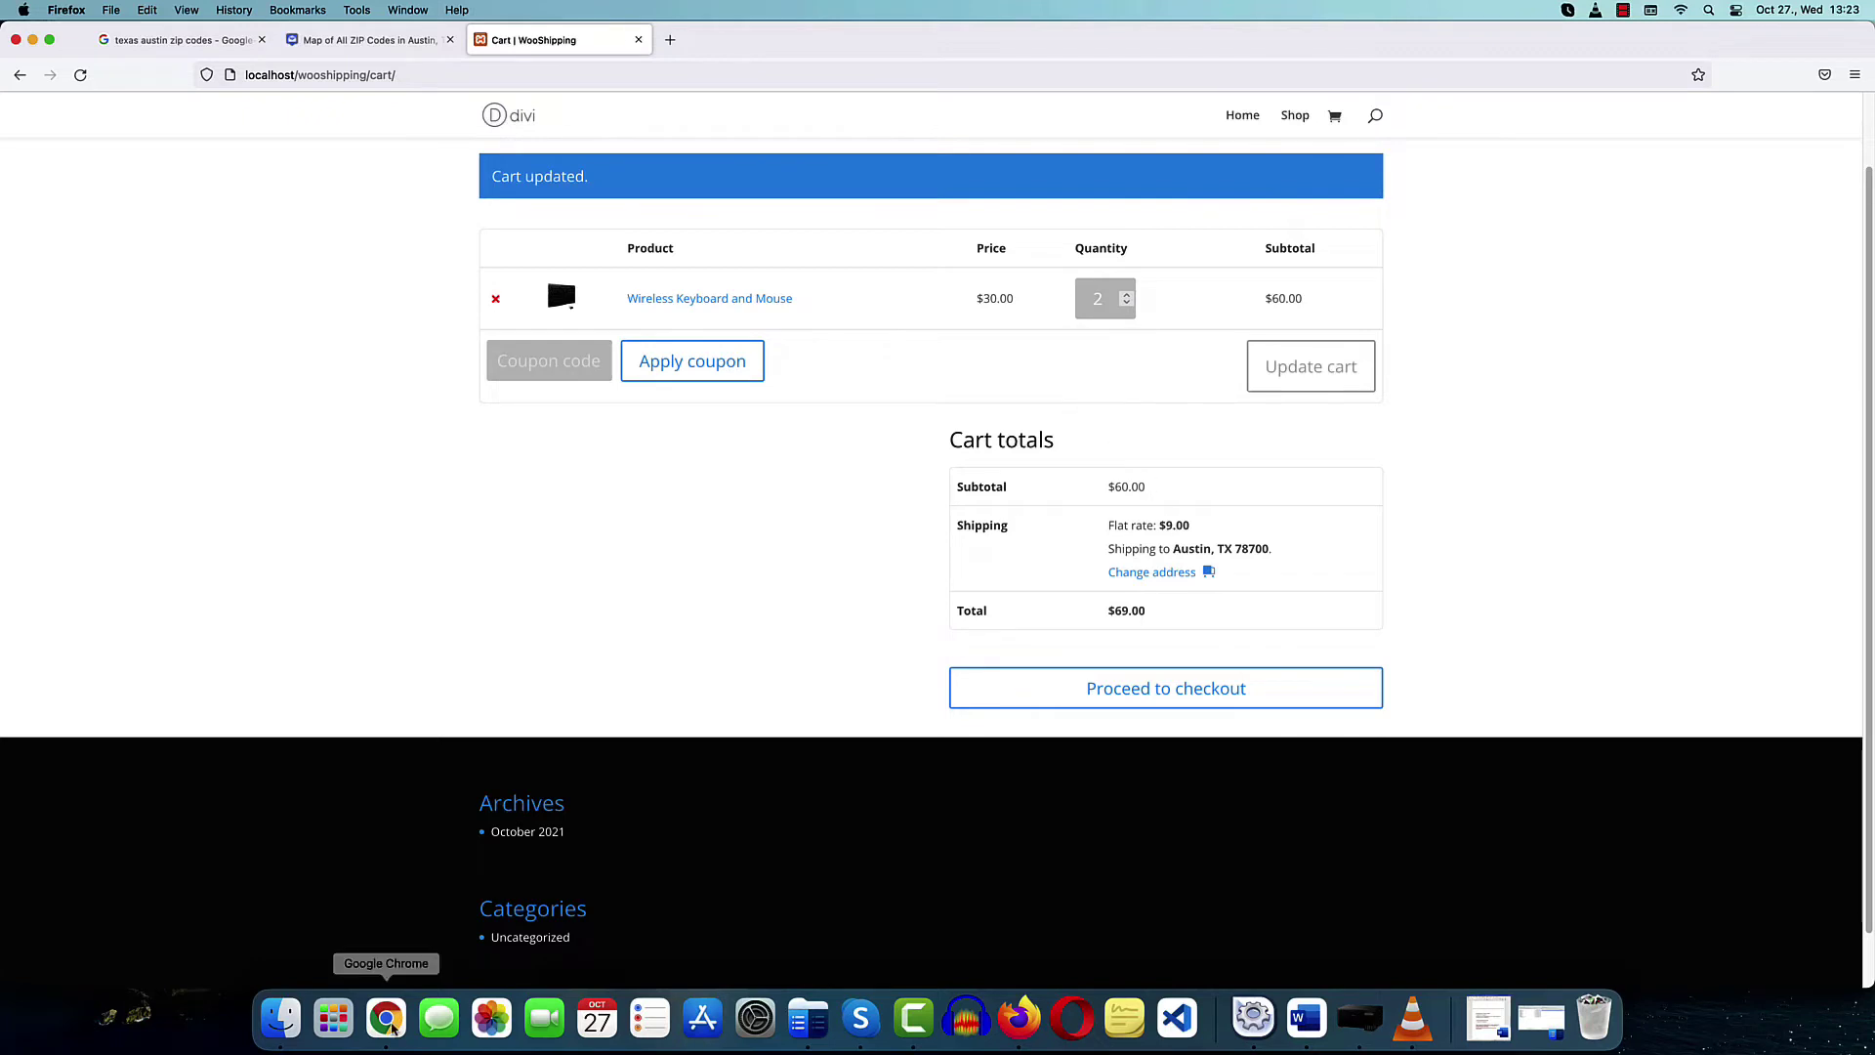
# In Chrome, set the Texas zone's Flat rate cost to 10 + [fee percent="20"] and save the method's settings
pyautogui.click(388, 1020)
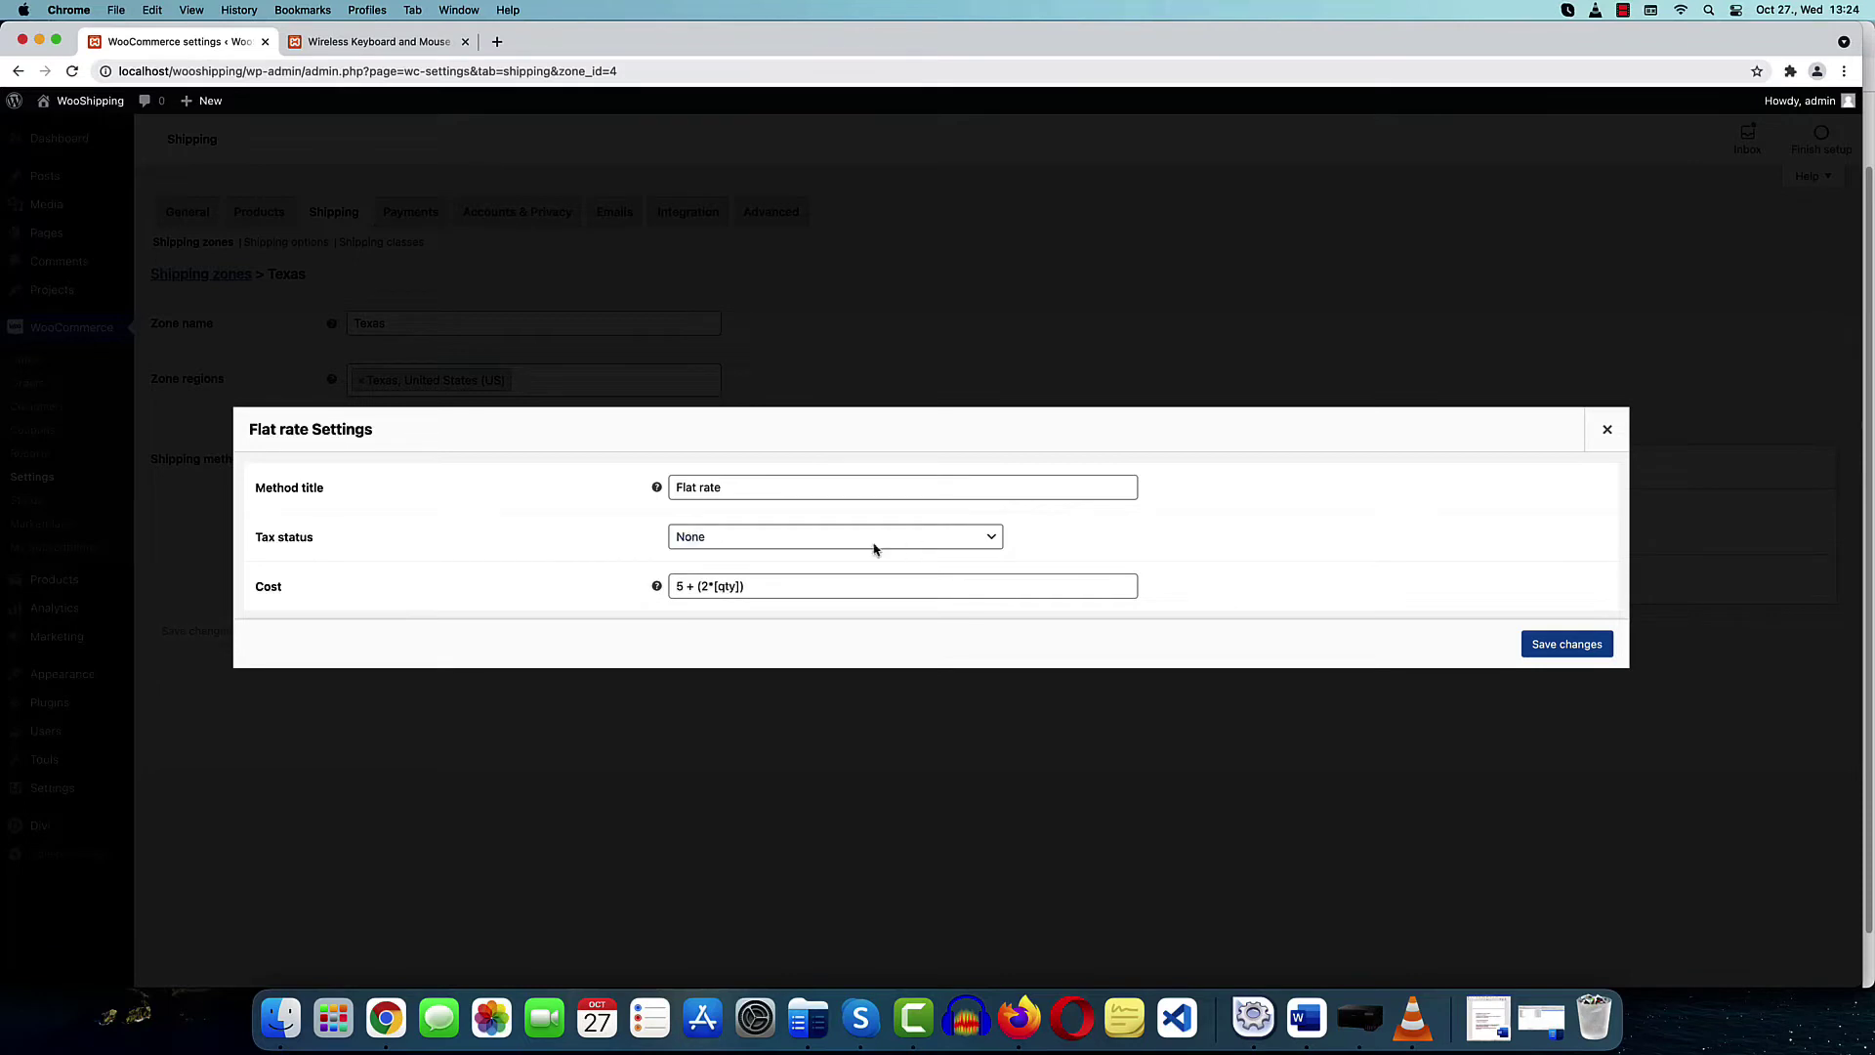
pyautogui.tripleClick(771, 588)
pyautogui.write('10 + [fee percent="20"]')
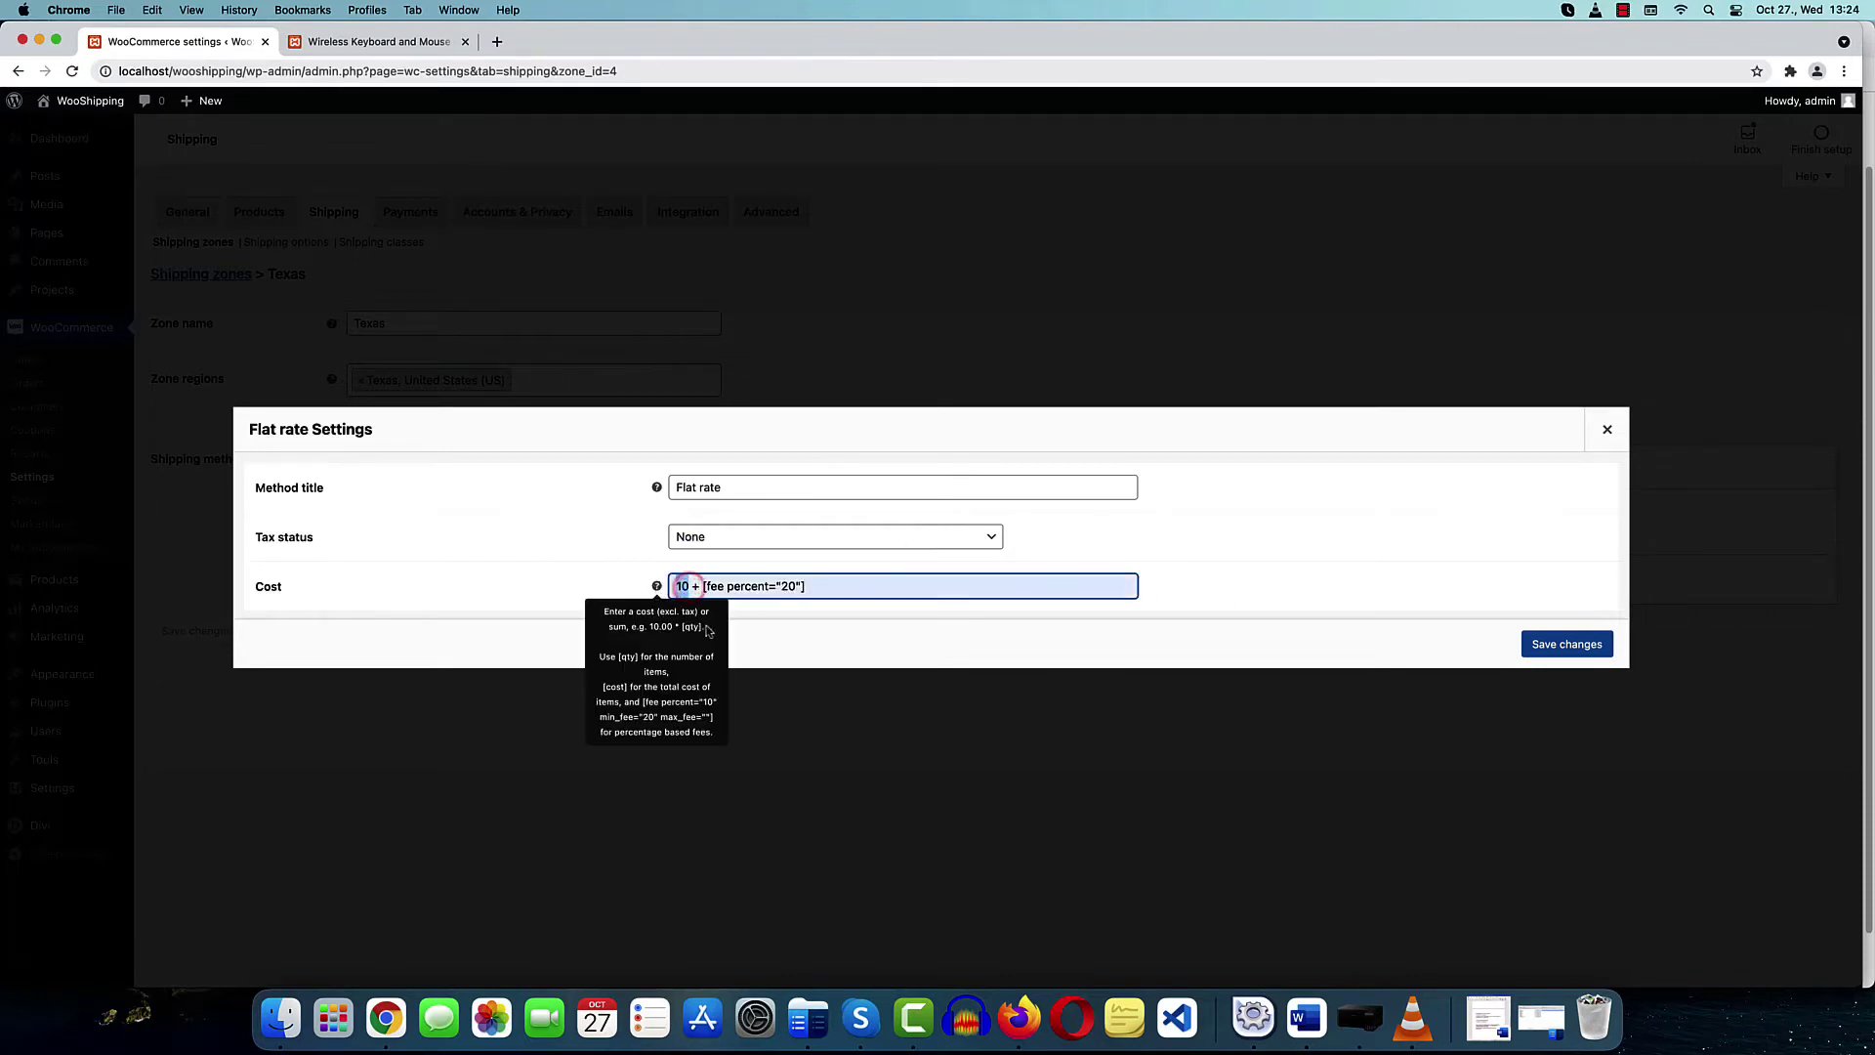
pyautogui.click(790, 651)
pyautogui.click(786, 586)
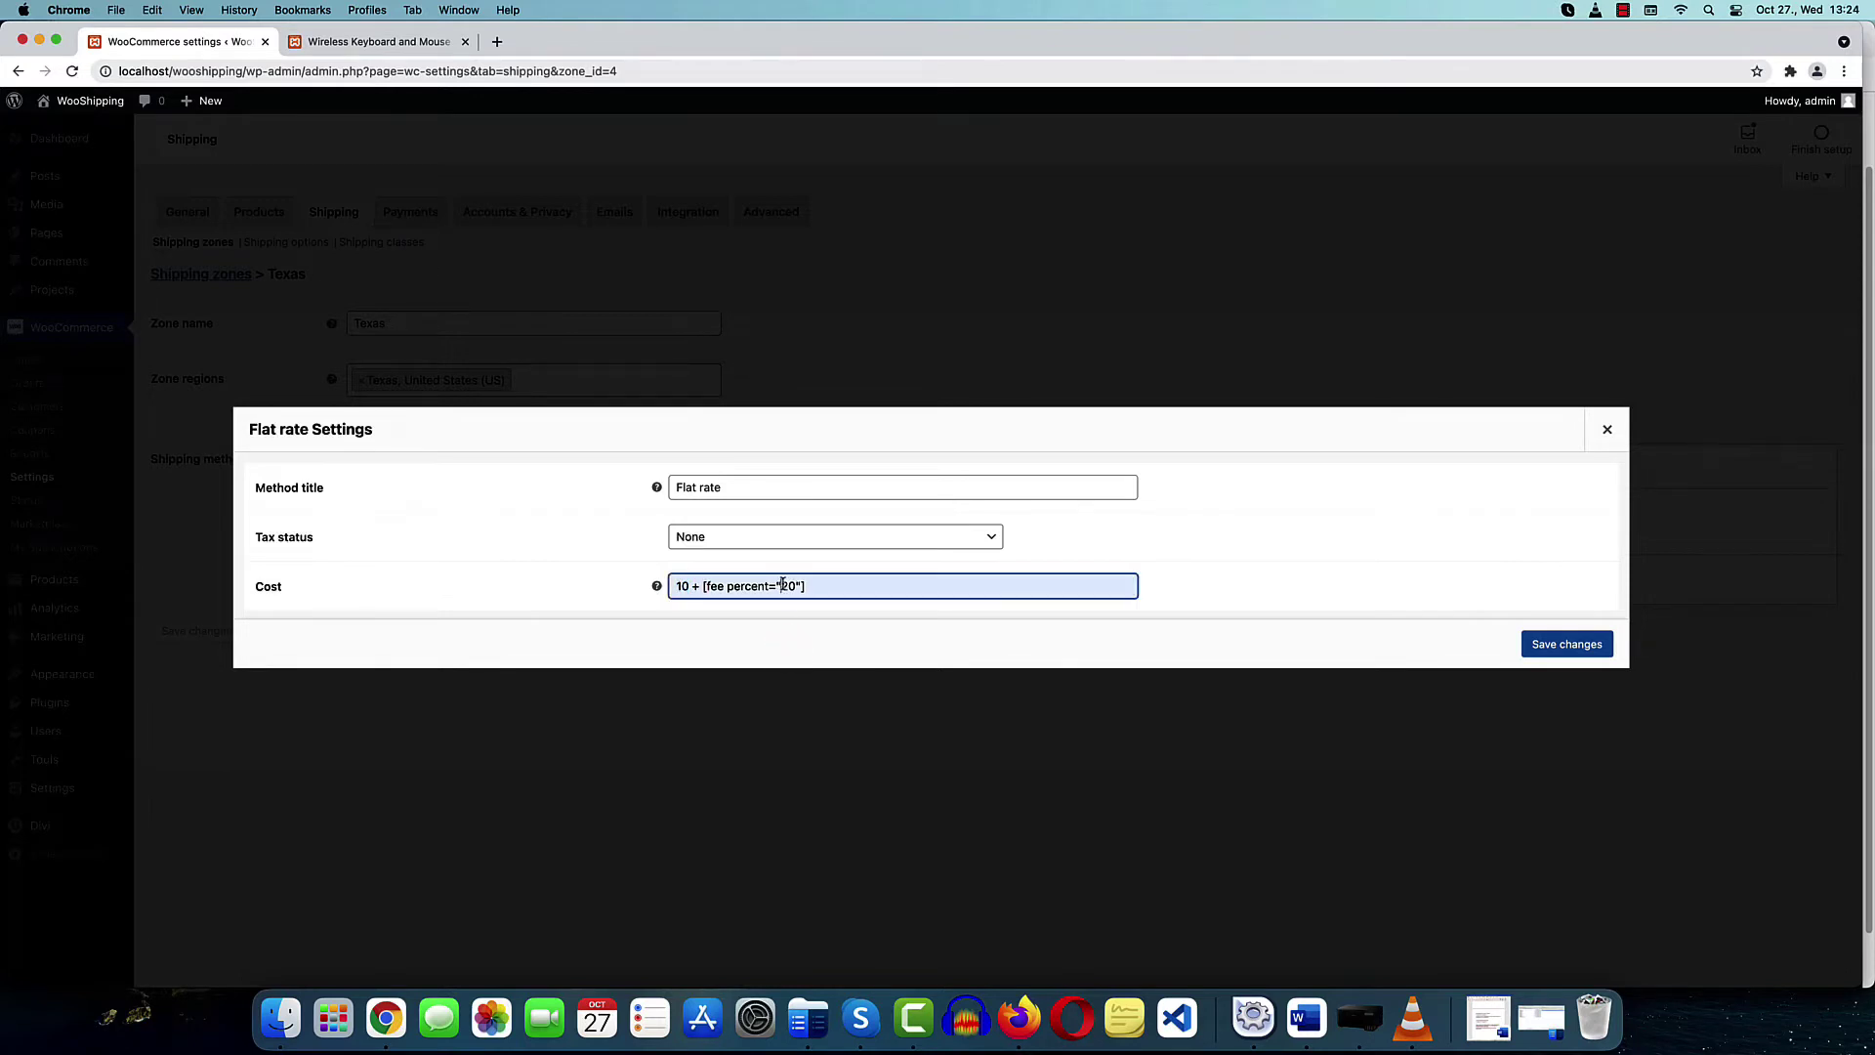
pyautogui.doubleClick(786, 586)
pyautogui.click(1570, 647)
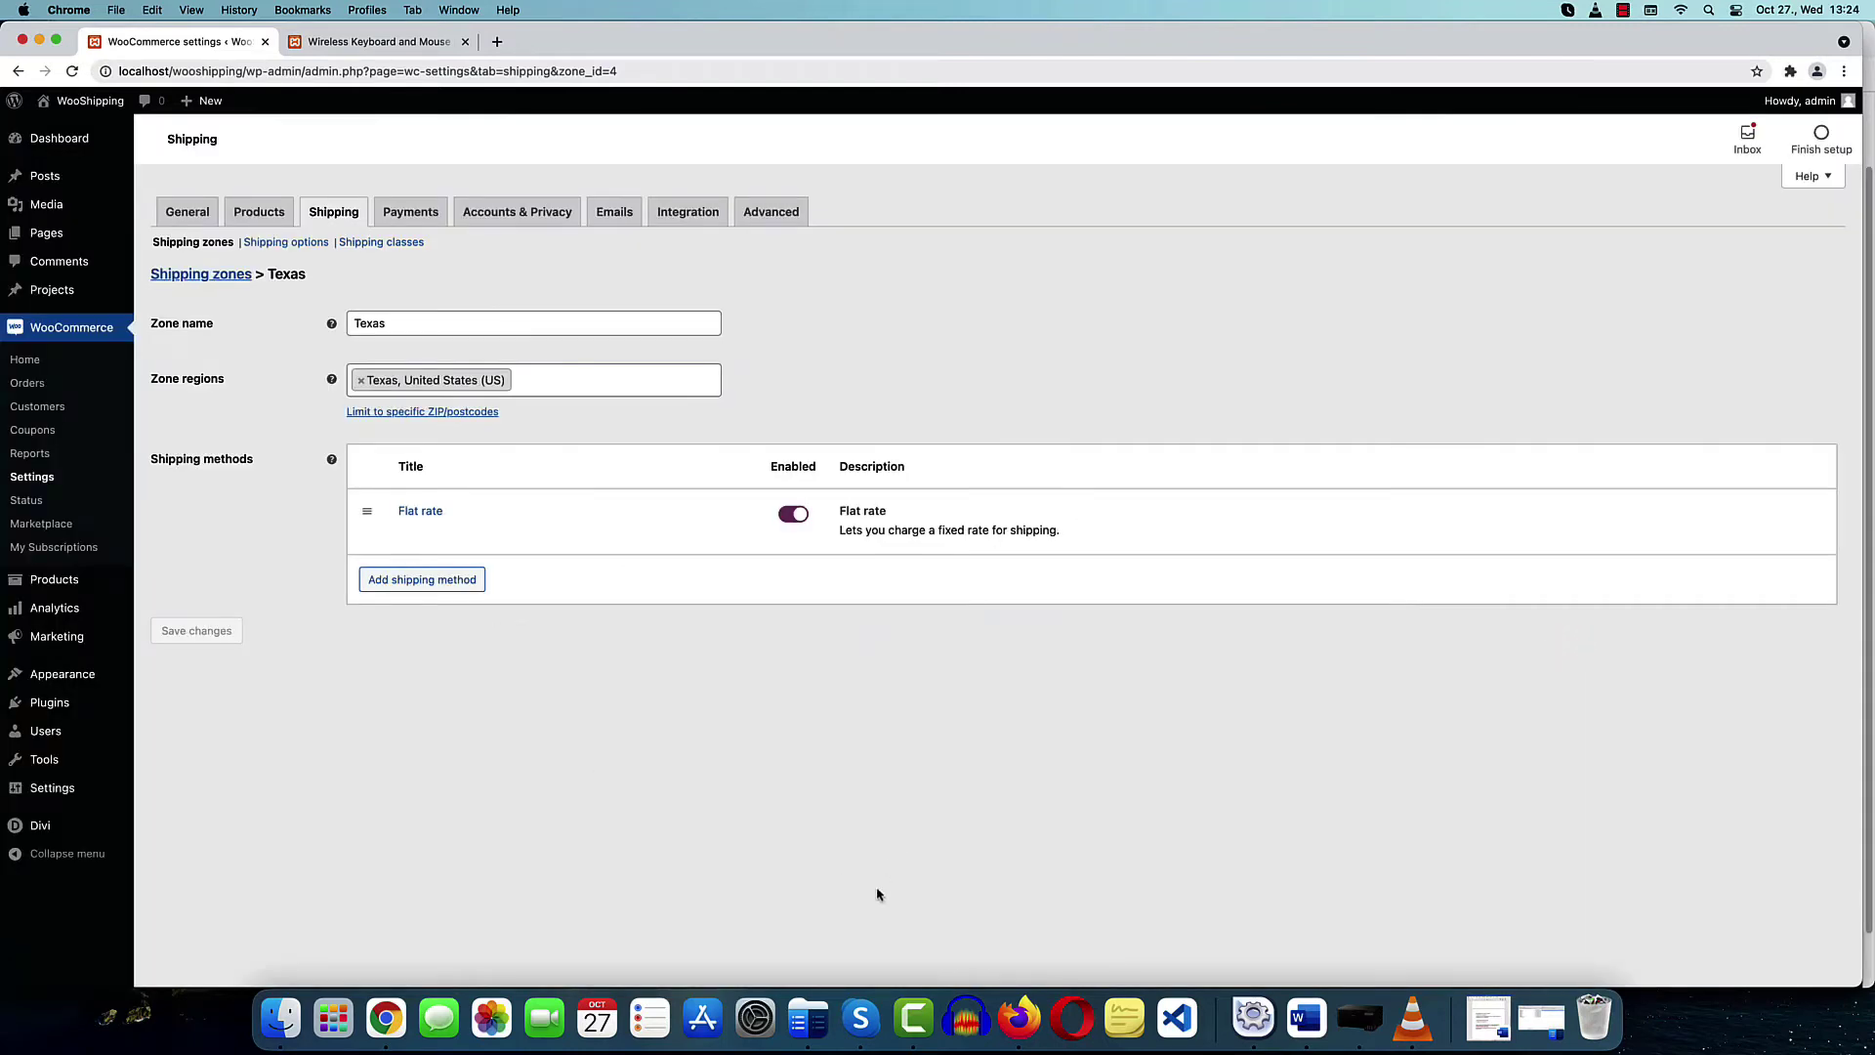
# In the Firefox cart, update the Wireless Keyboard and Mouse quantity to 1 and check the resulting flat rate
pyautogui.click(1019, 1018)
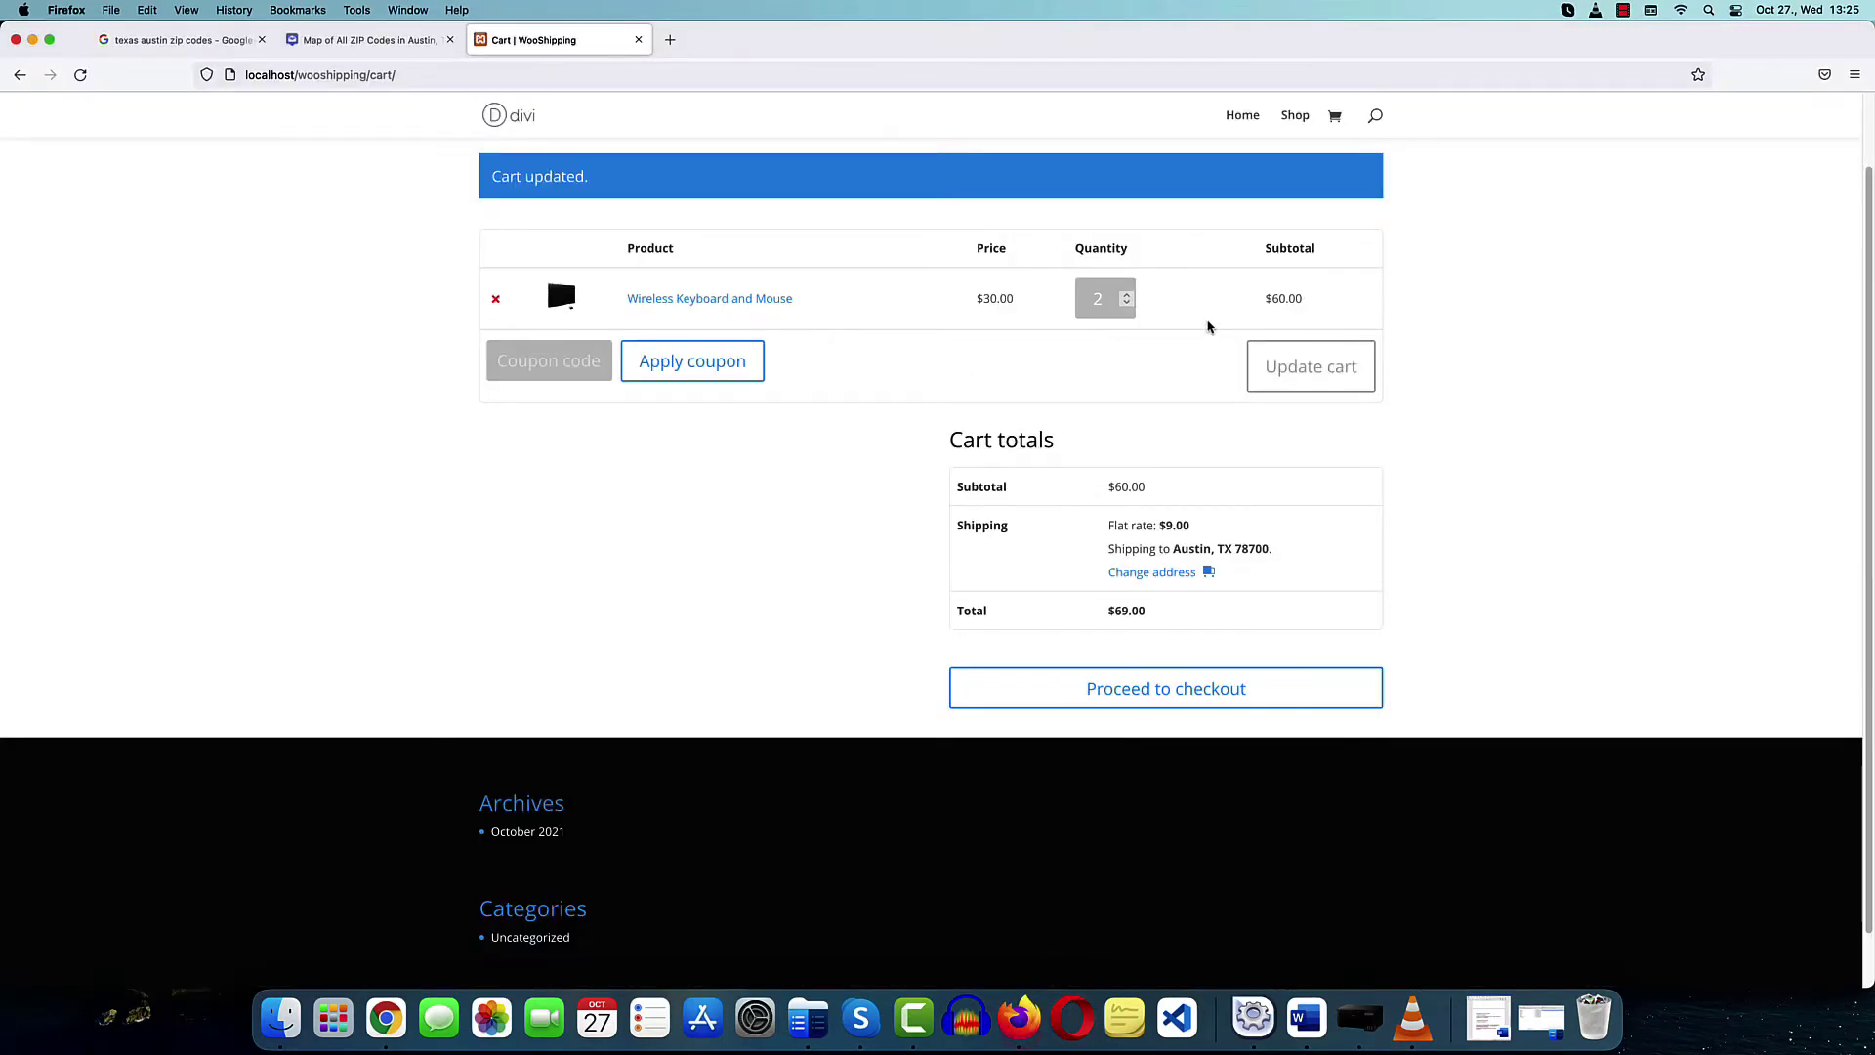
pyautogui.click(1128, 304)
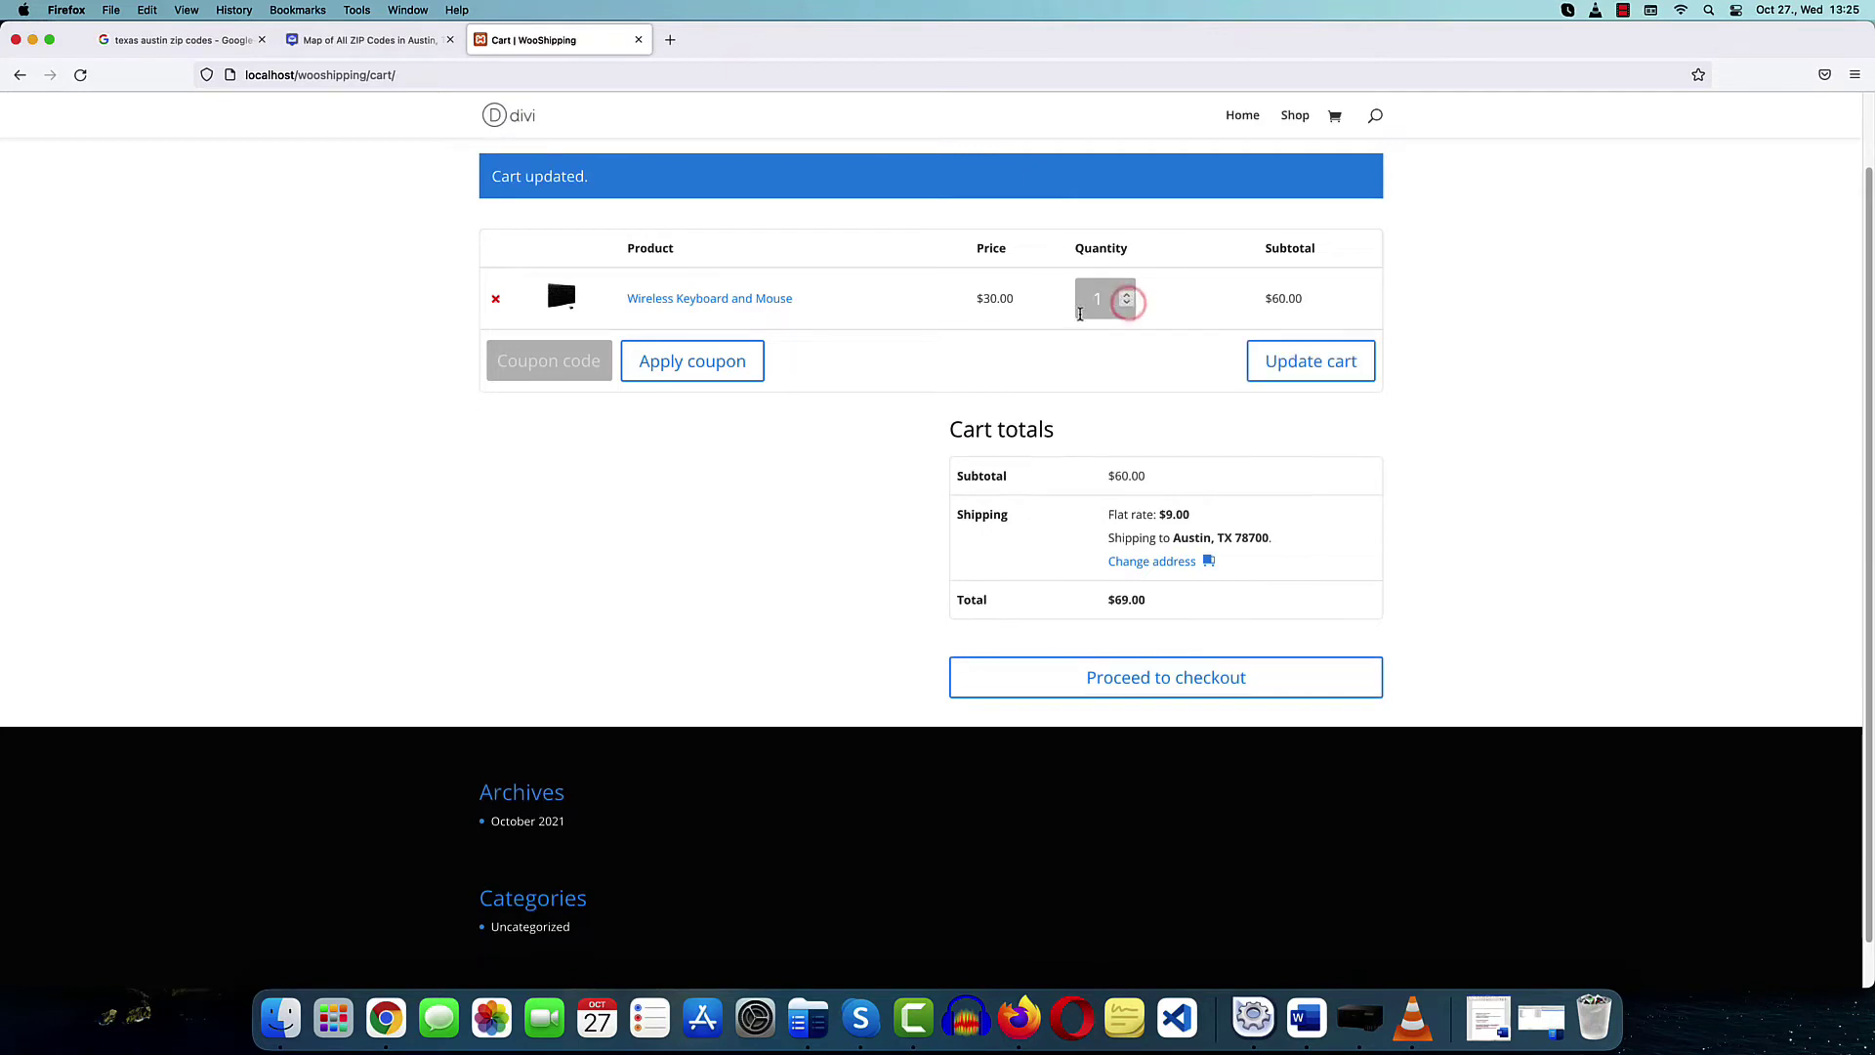
pyautogui.click(1304, 364)
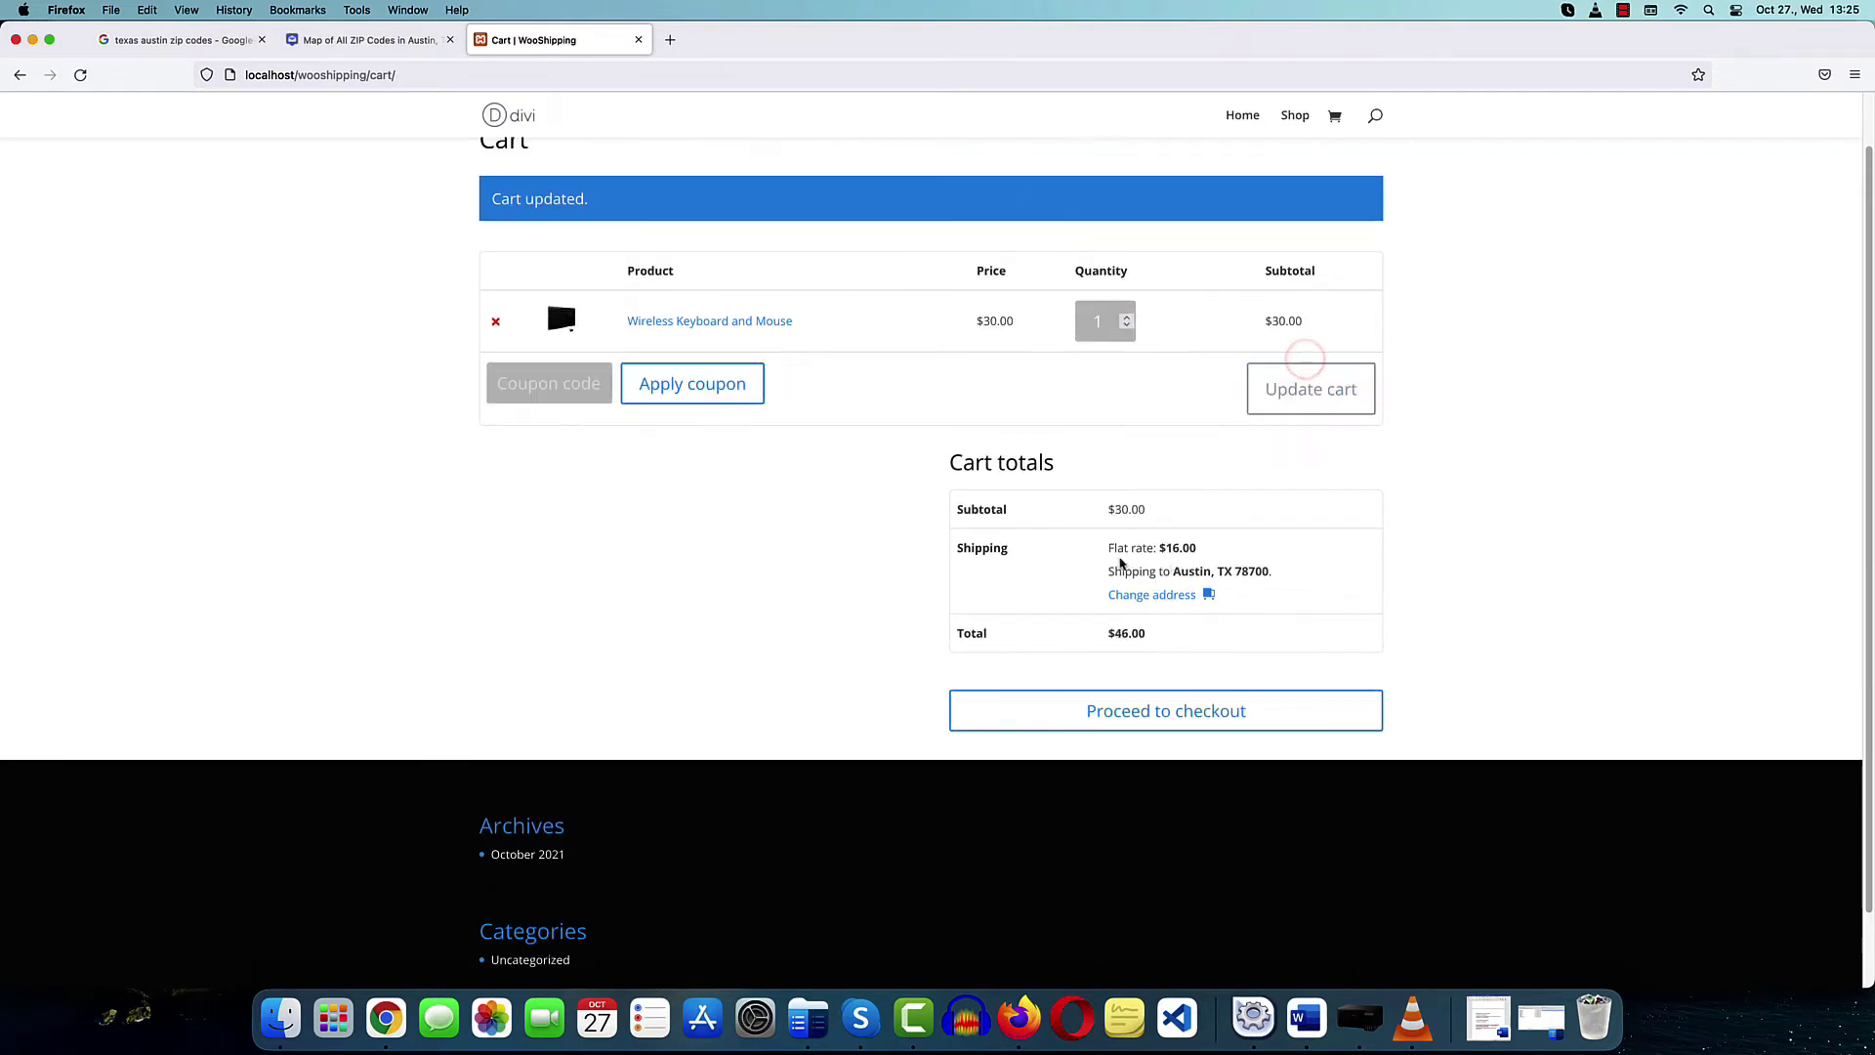
pyautogui.moveTo(1099, 550); pyautogui.dragTo(1228, 549)
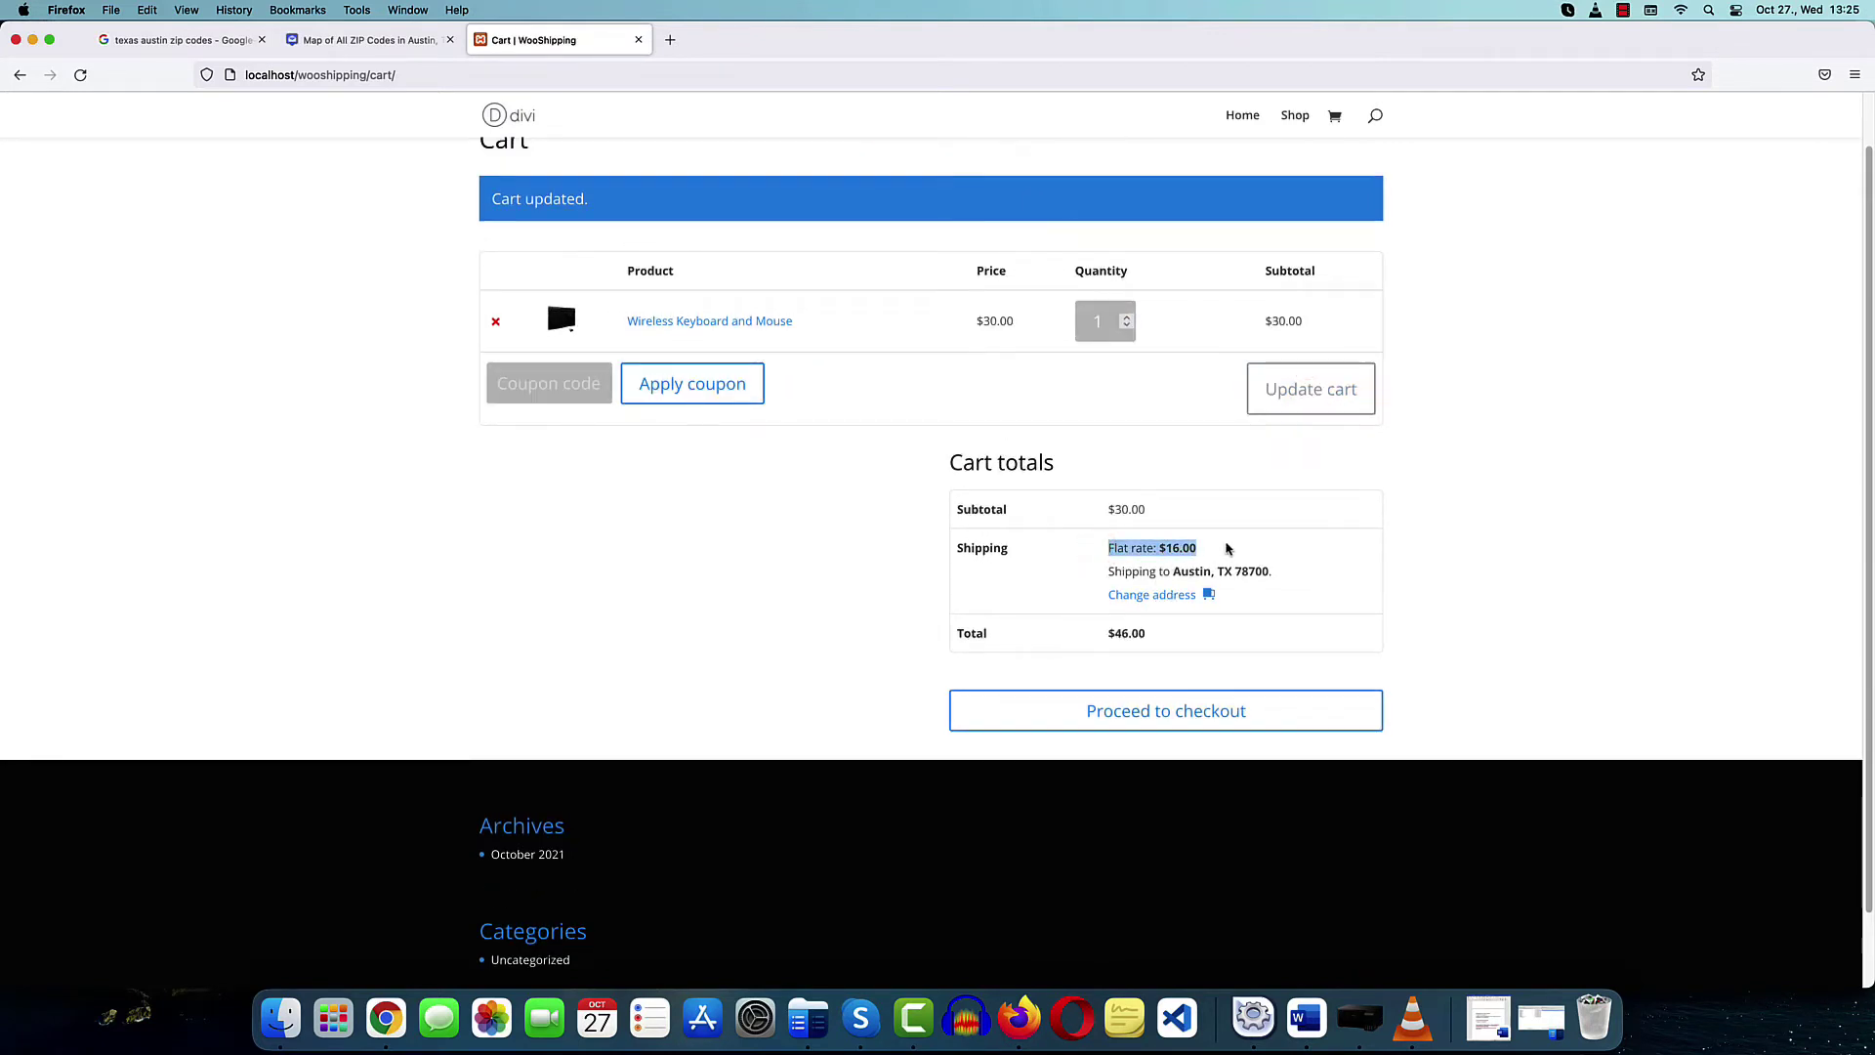
pyautogui.click(1229, 556)
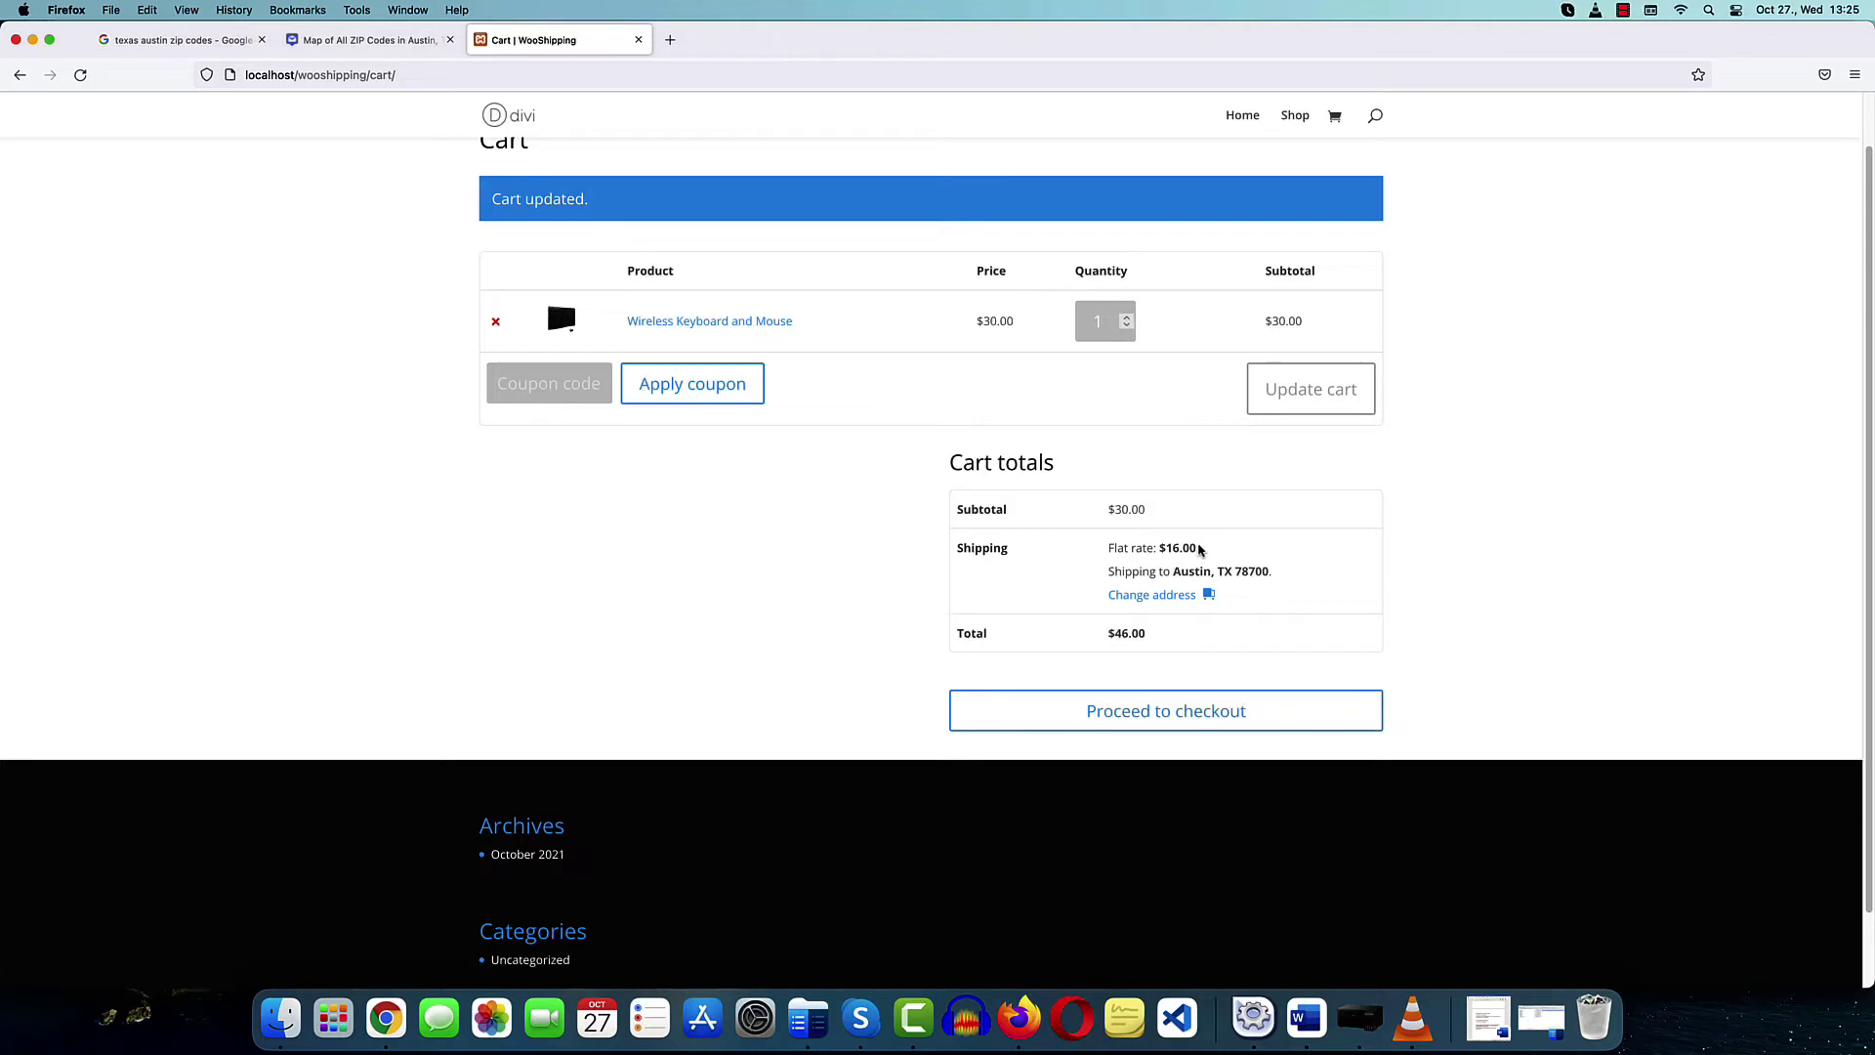
# Test the percentage-based flat rate with a quantity of 2 and return the cart to a quantity of 1
pyautogui.click(1129, 318)
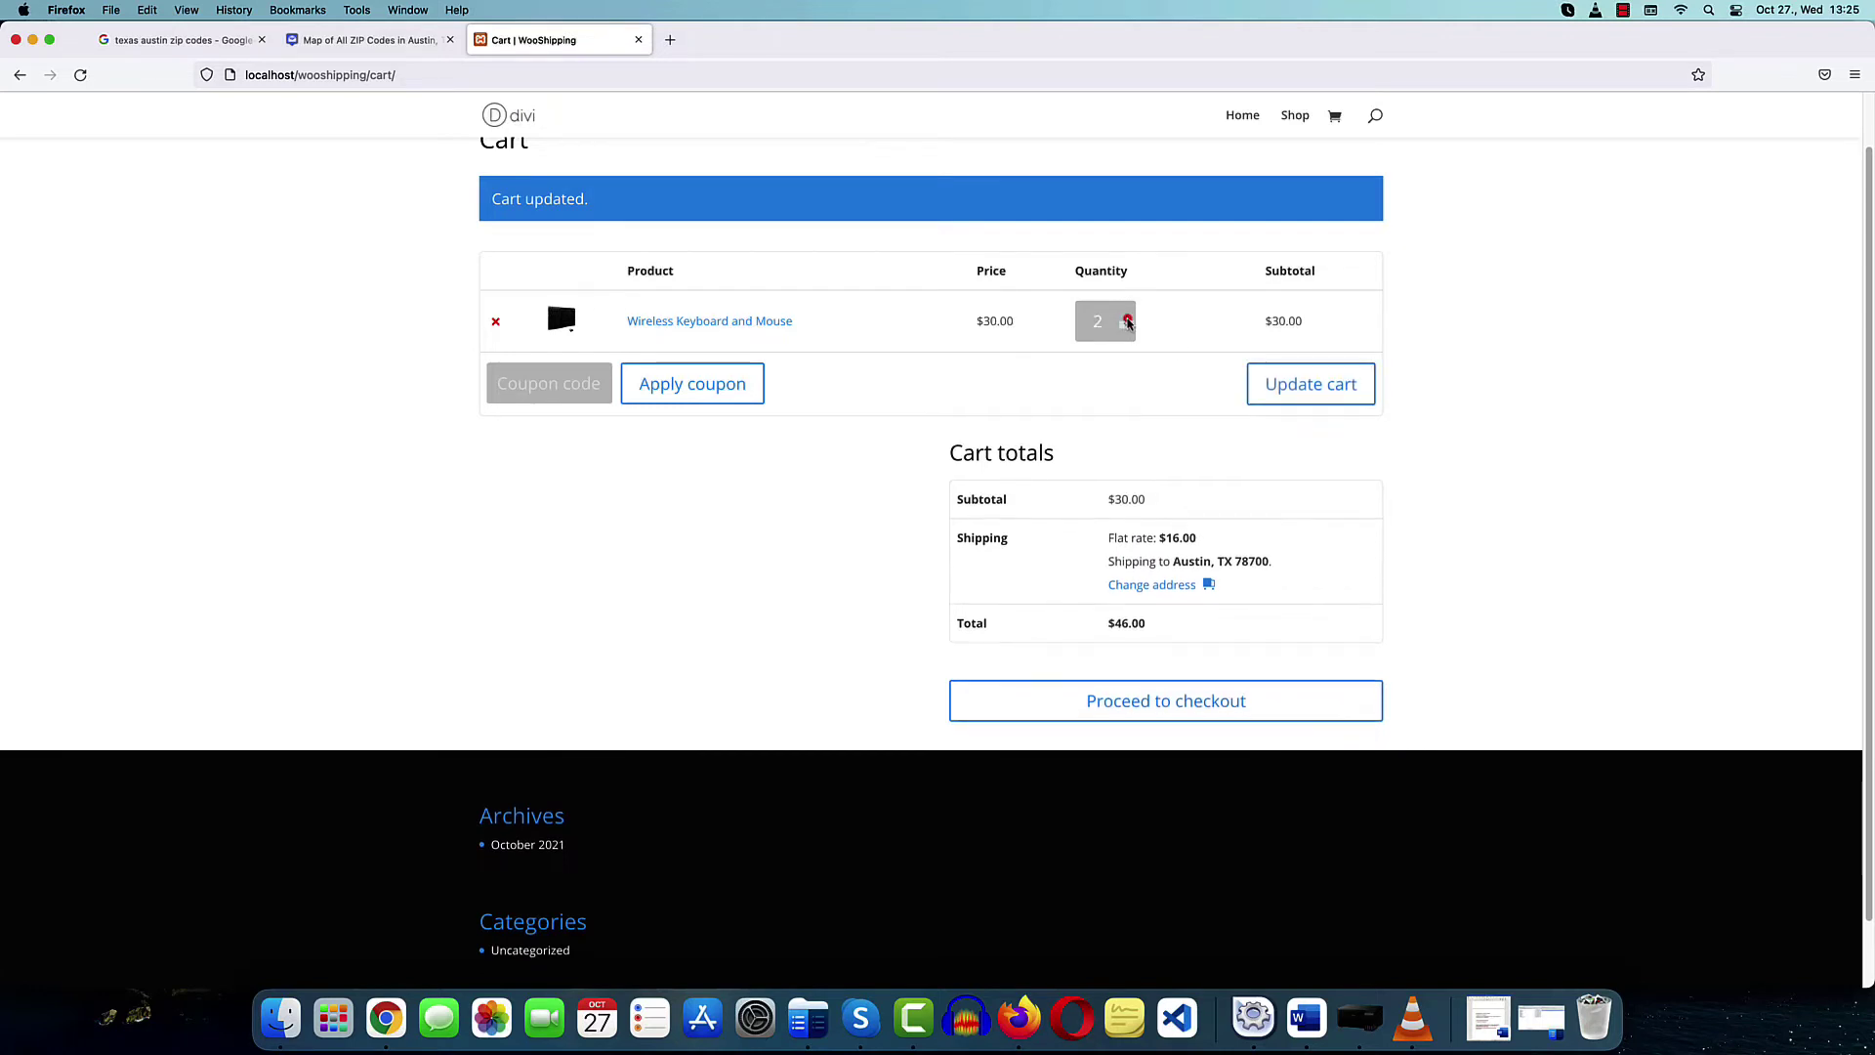
pyautogui.click(1316, 387)
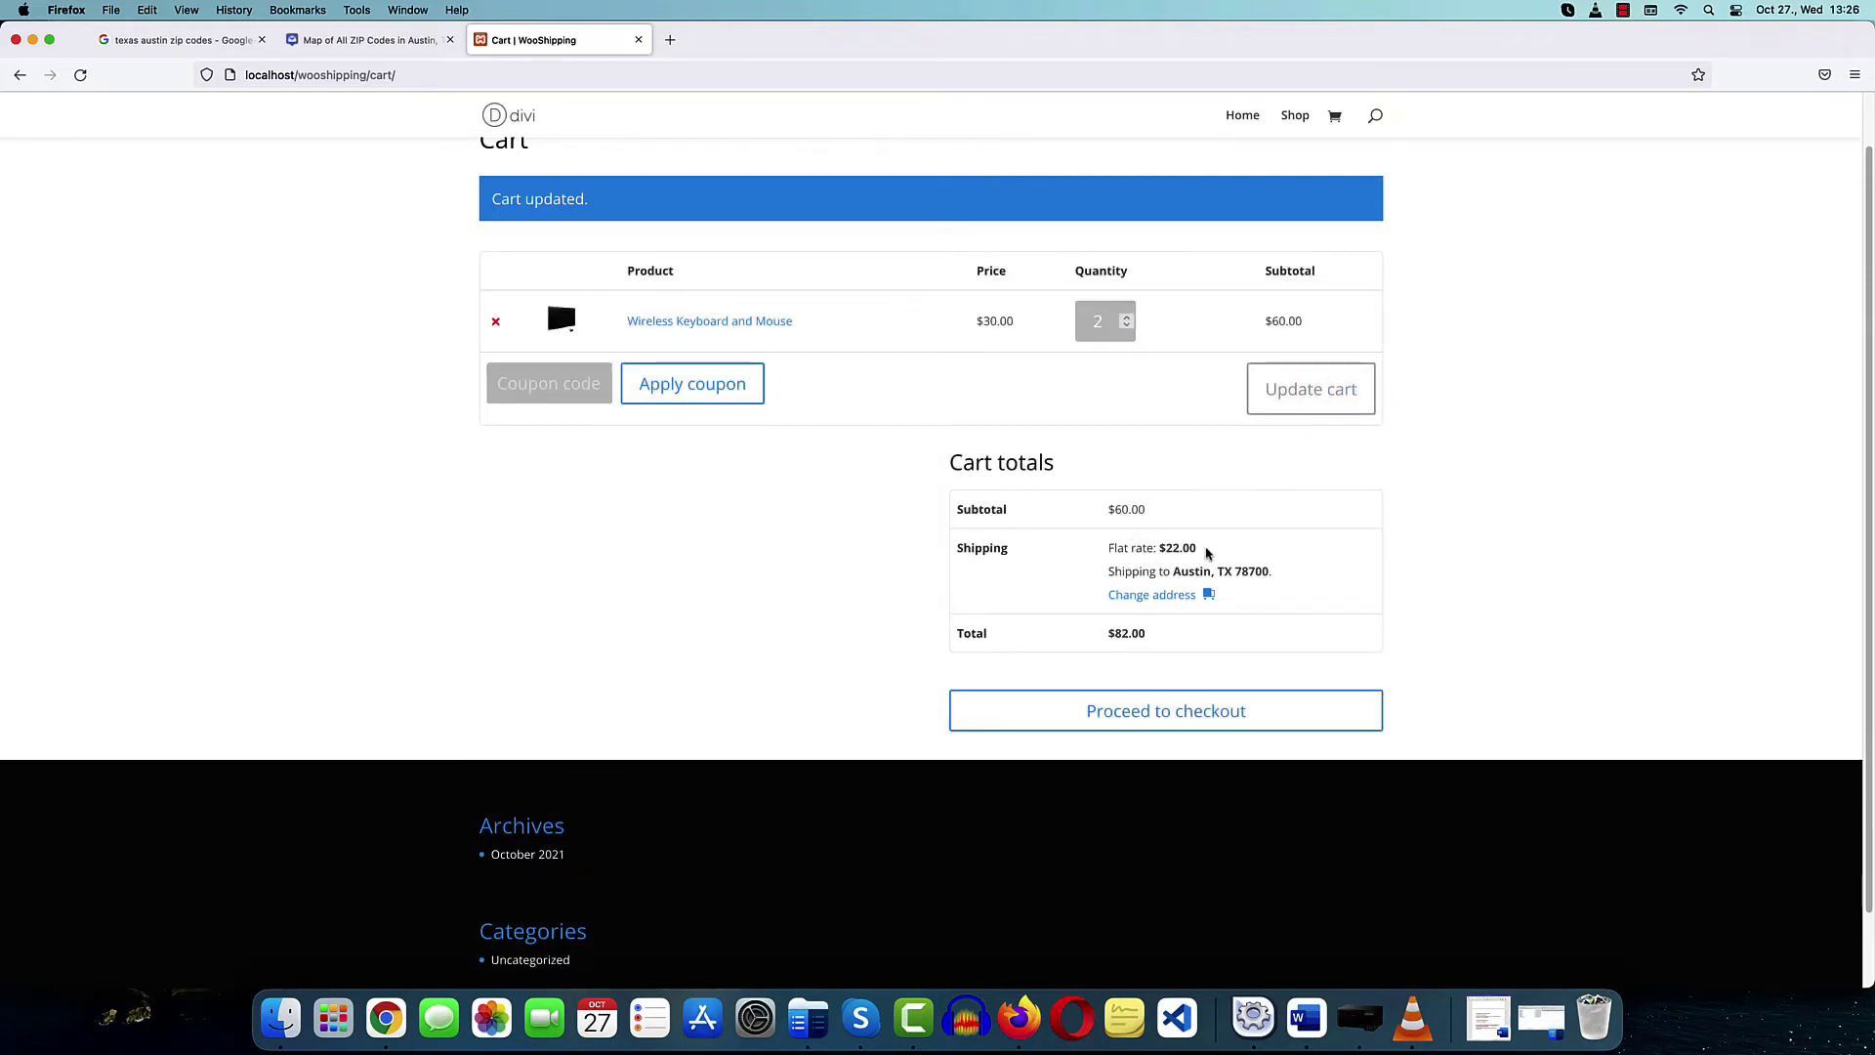
pyautogui.click(1126, 325)
pyautogui.click(1308, 392)
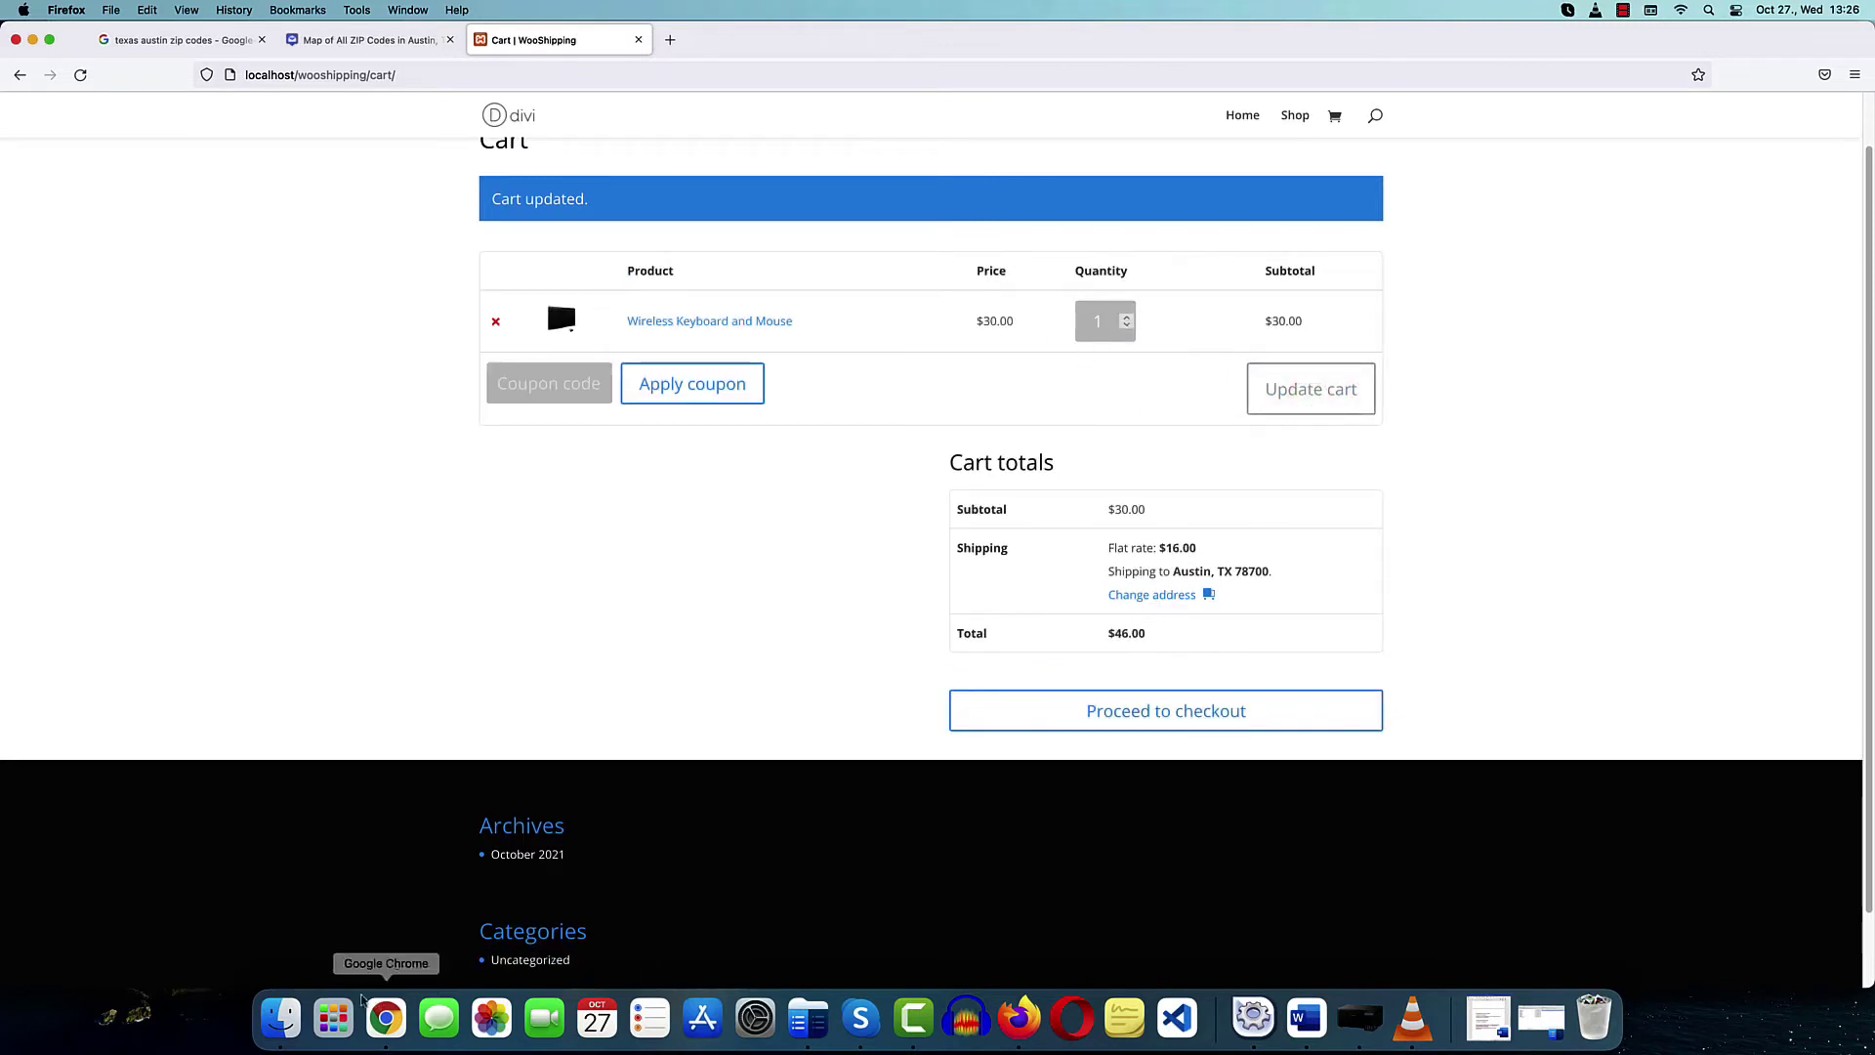
# In Chrome, add min_fee="35" to the fee in the Texas zone's Flat rate cost and save the method's settings
pyautogui.click(371, 1008)
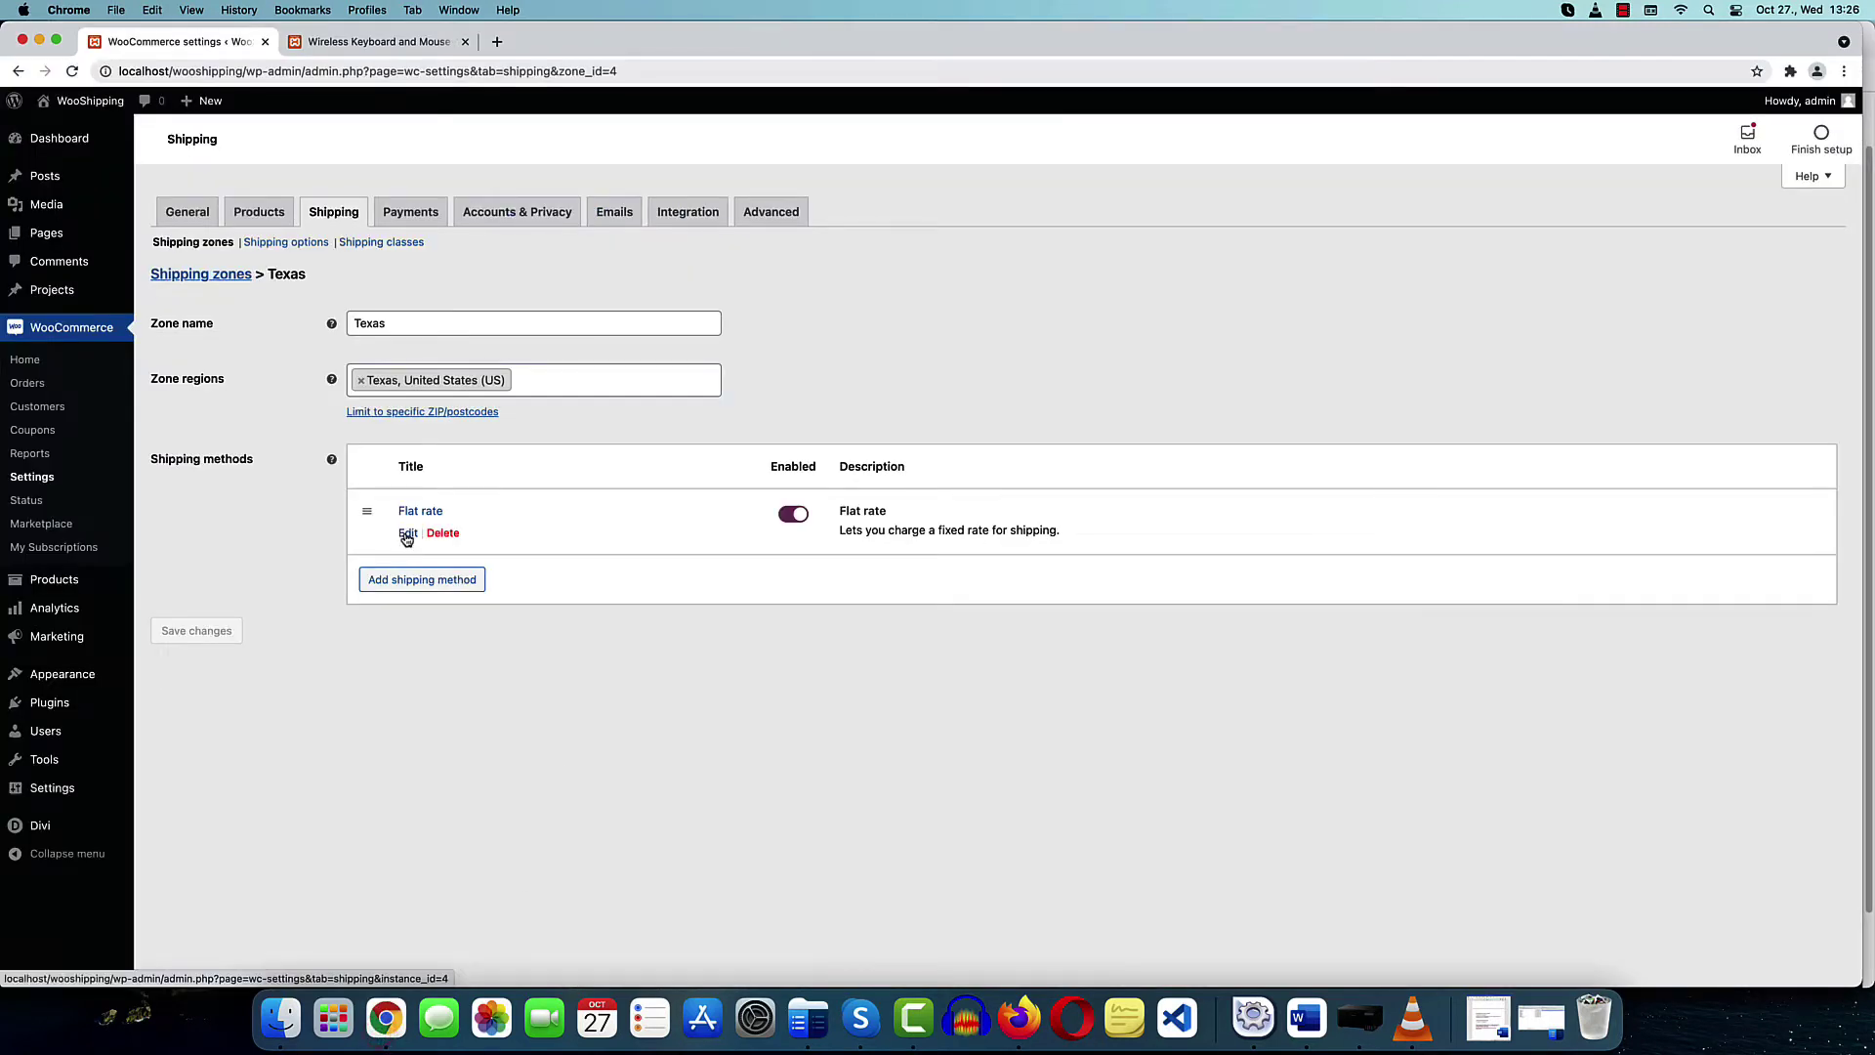
pyautogui.click(406, 534)
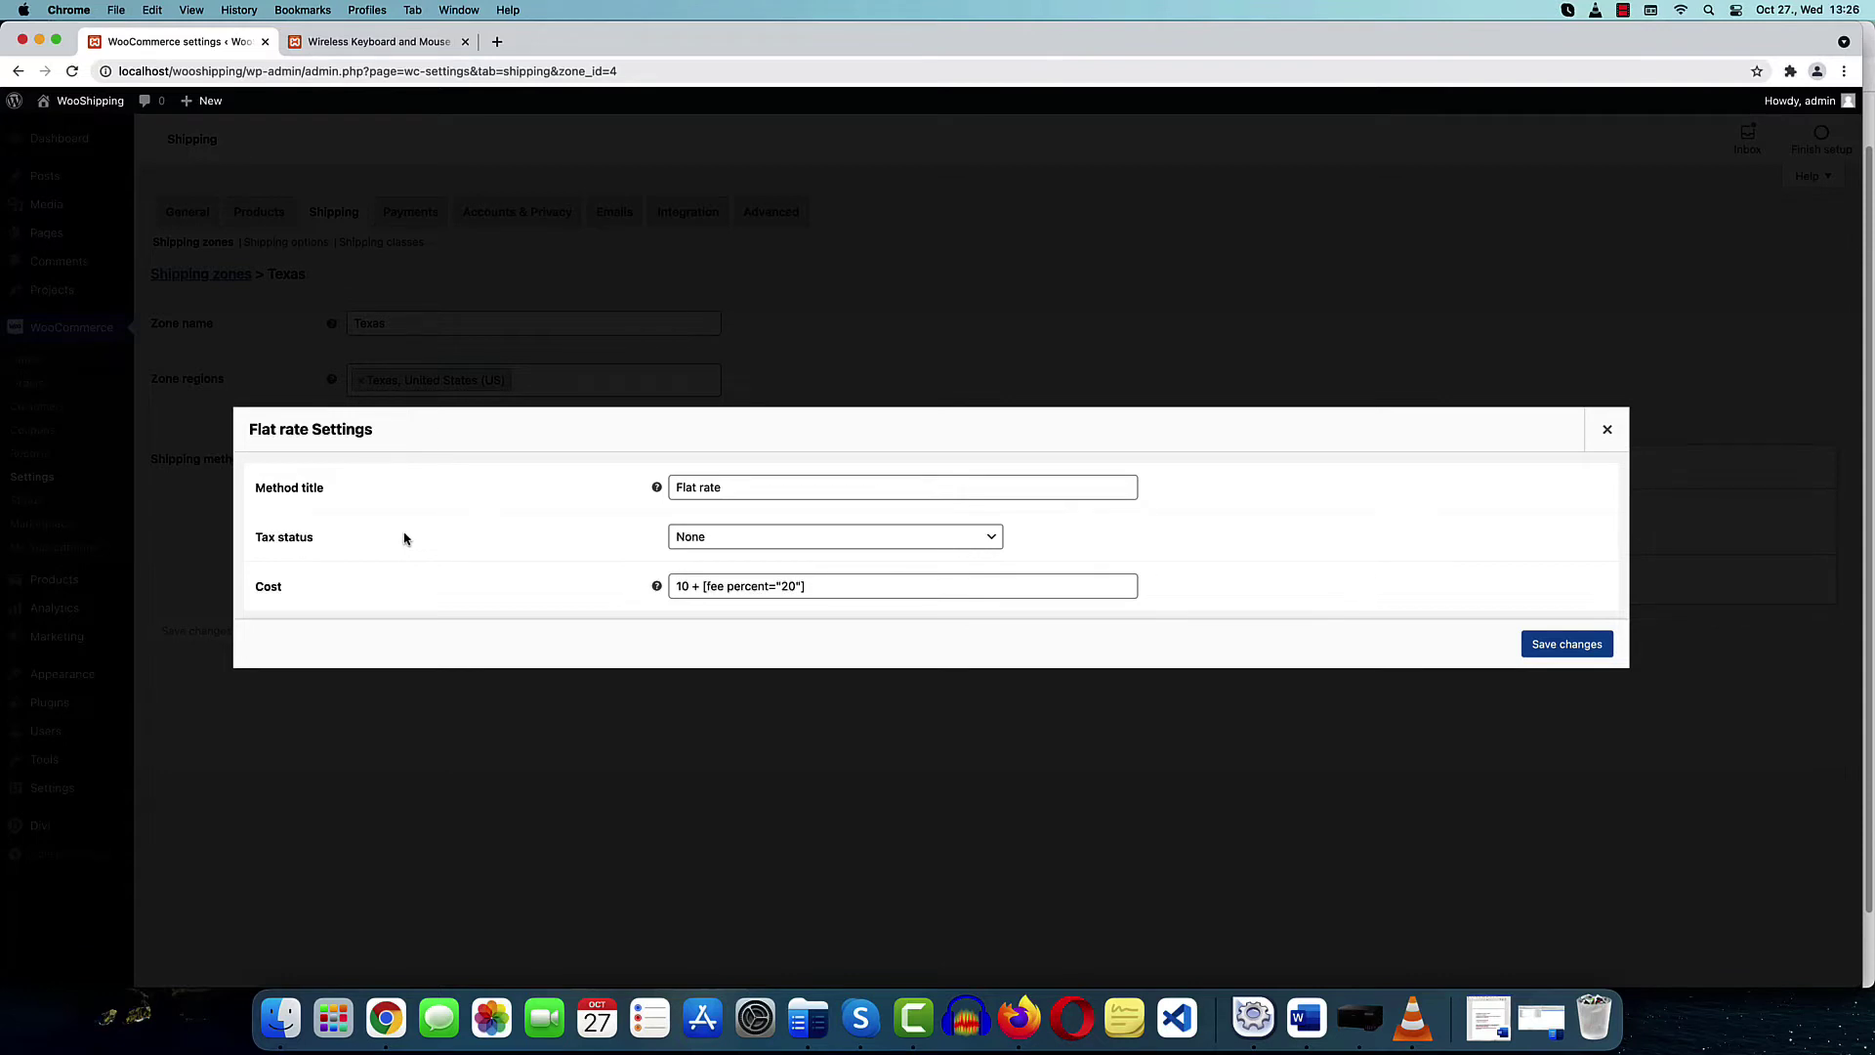
pyautogui.click(800, 586)
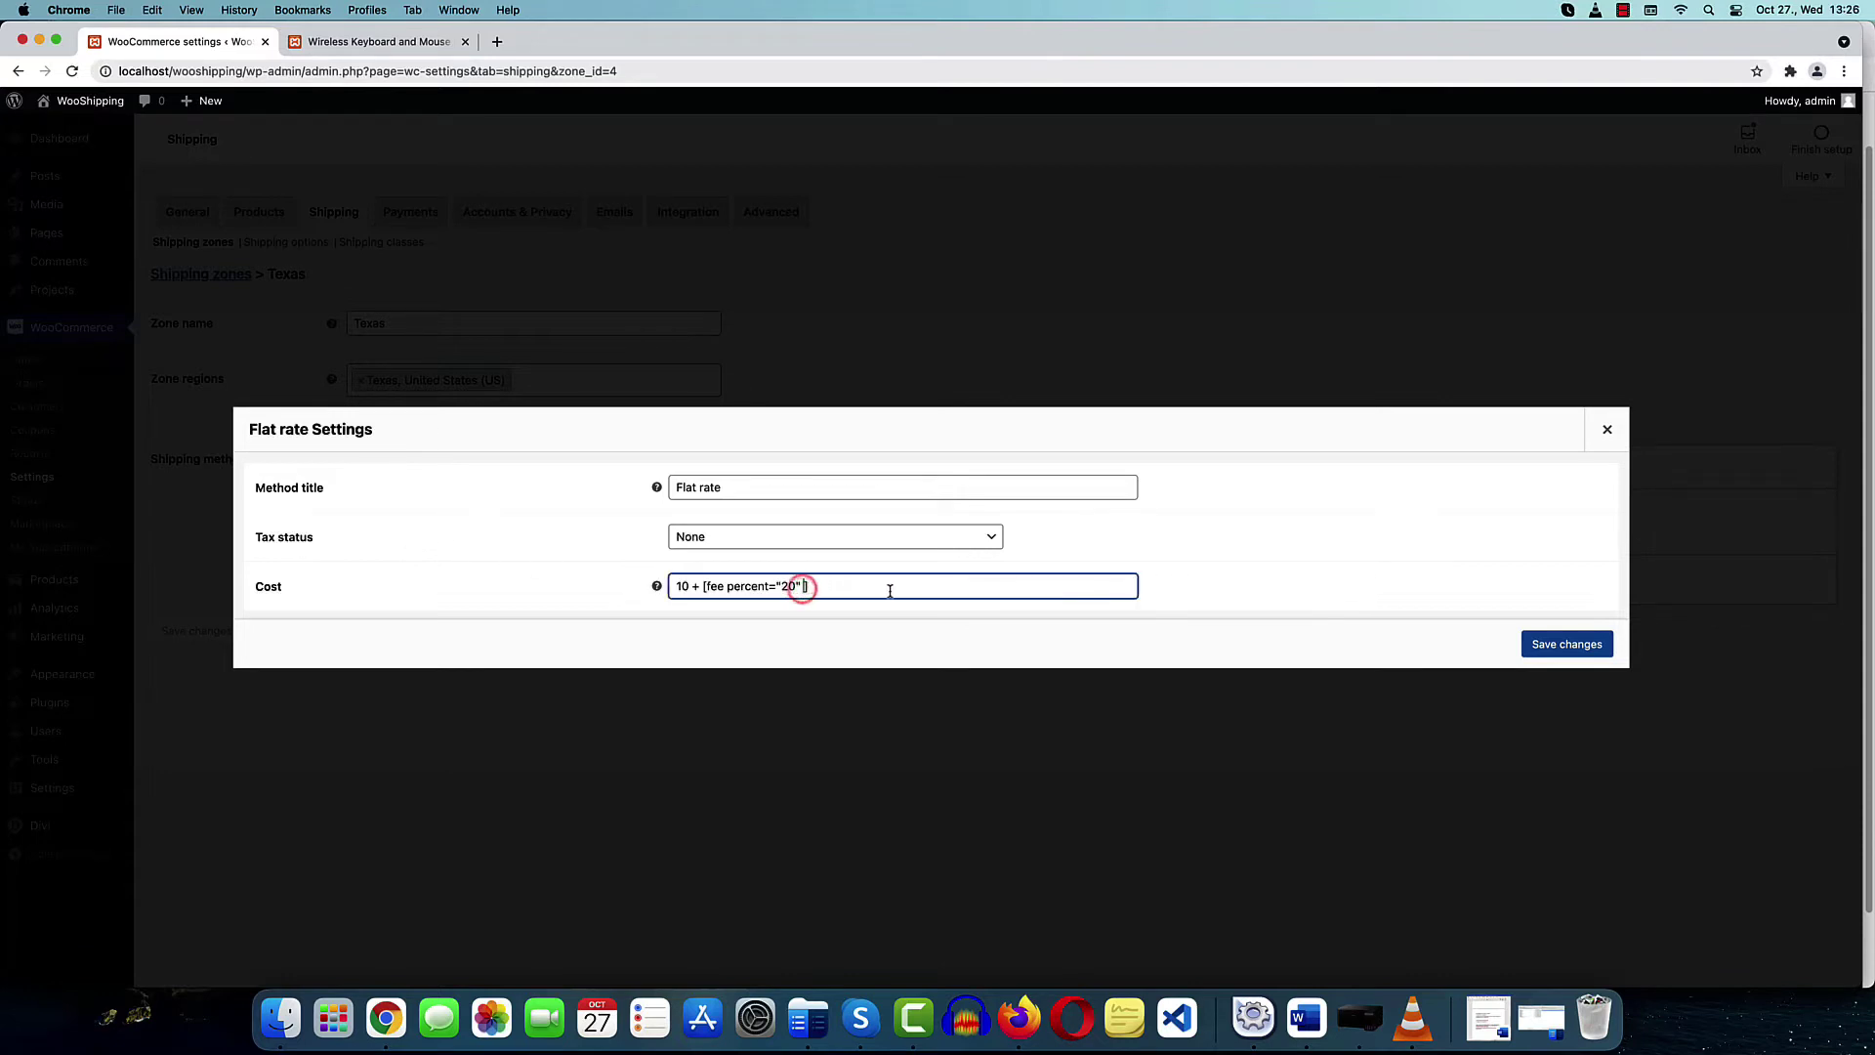
pyautogui.write('min')
pyautogui.write('_fee=')
pyautogui.write('""')
pyautogui.write('35')
pyautogui.click(1561, 648)
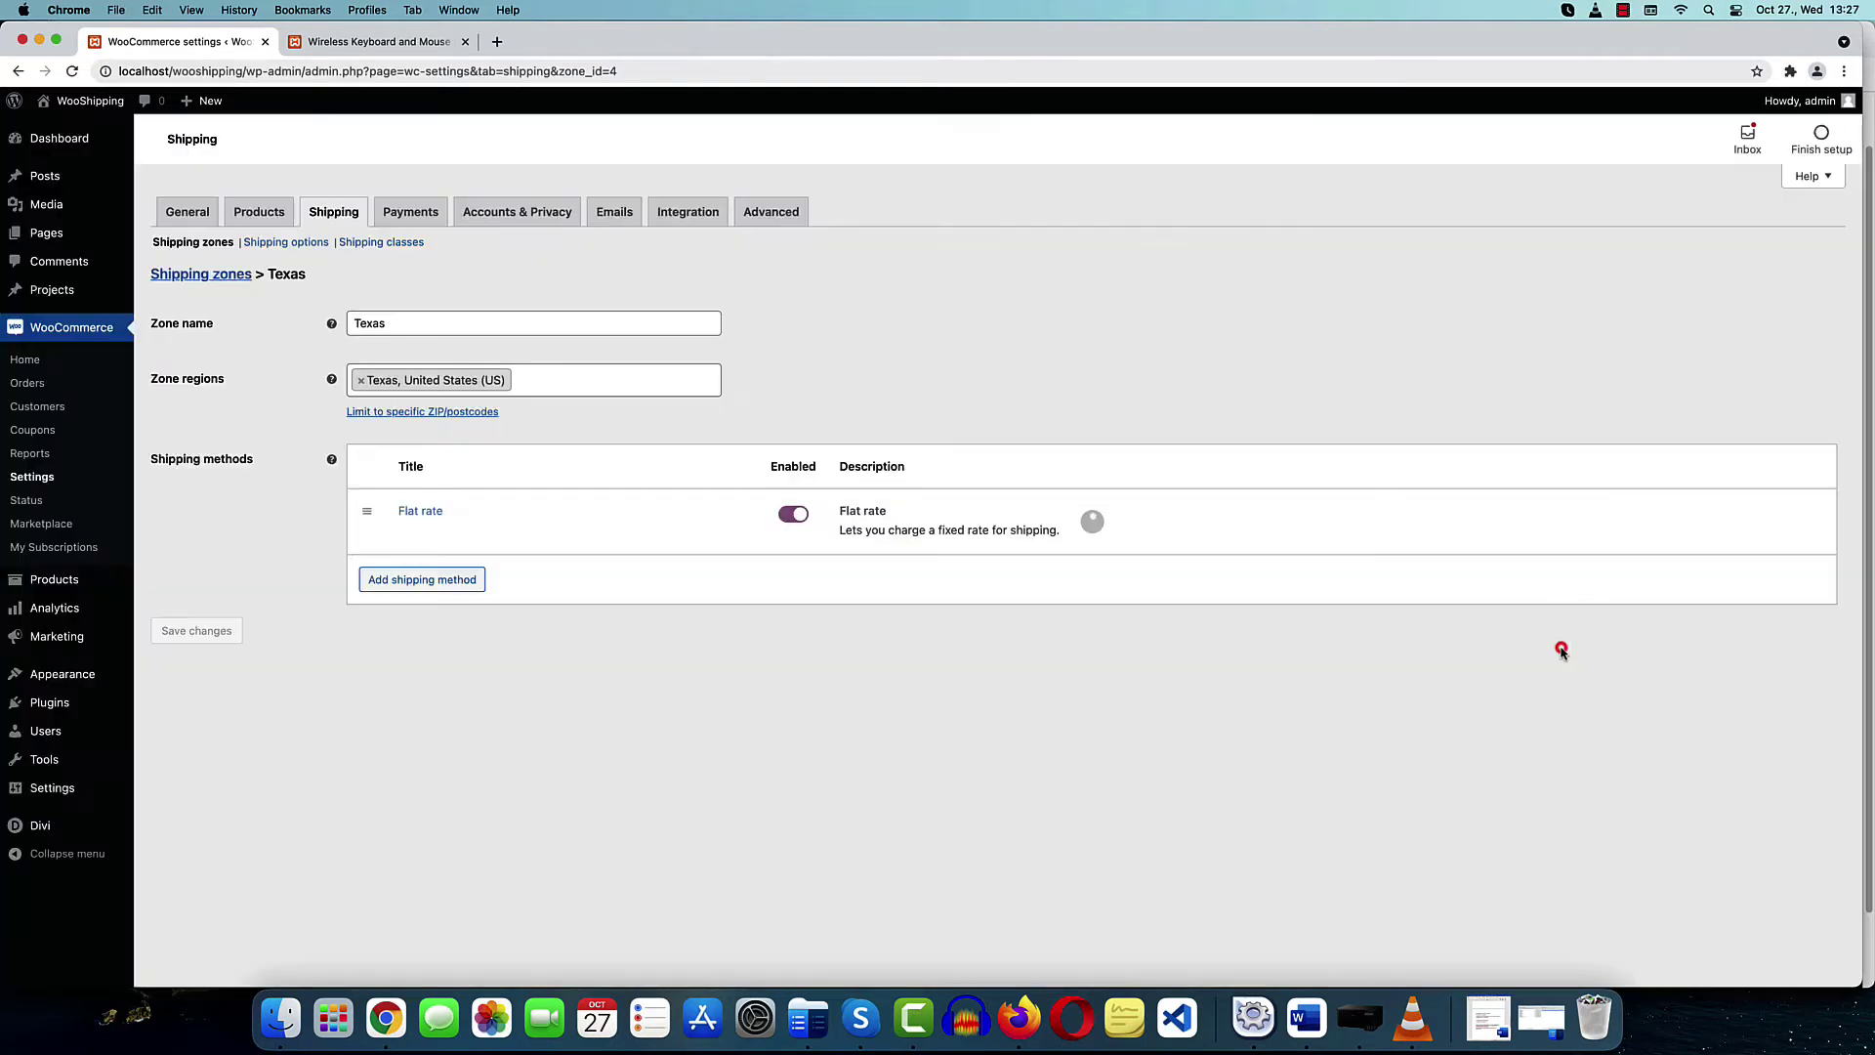
# Reload the cart in Firefox and check the flat rate charged with the minimum fee
pyautogui.press('super+Tab')
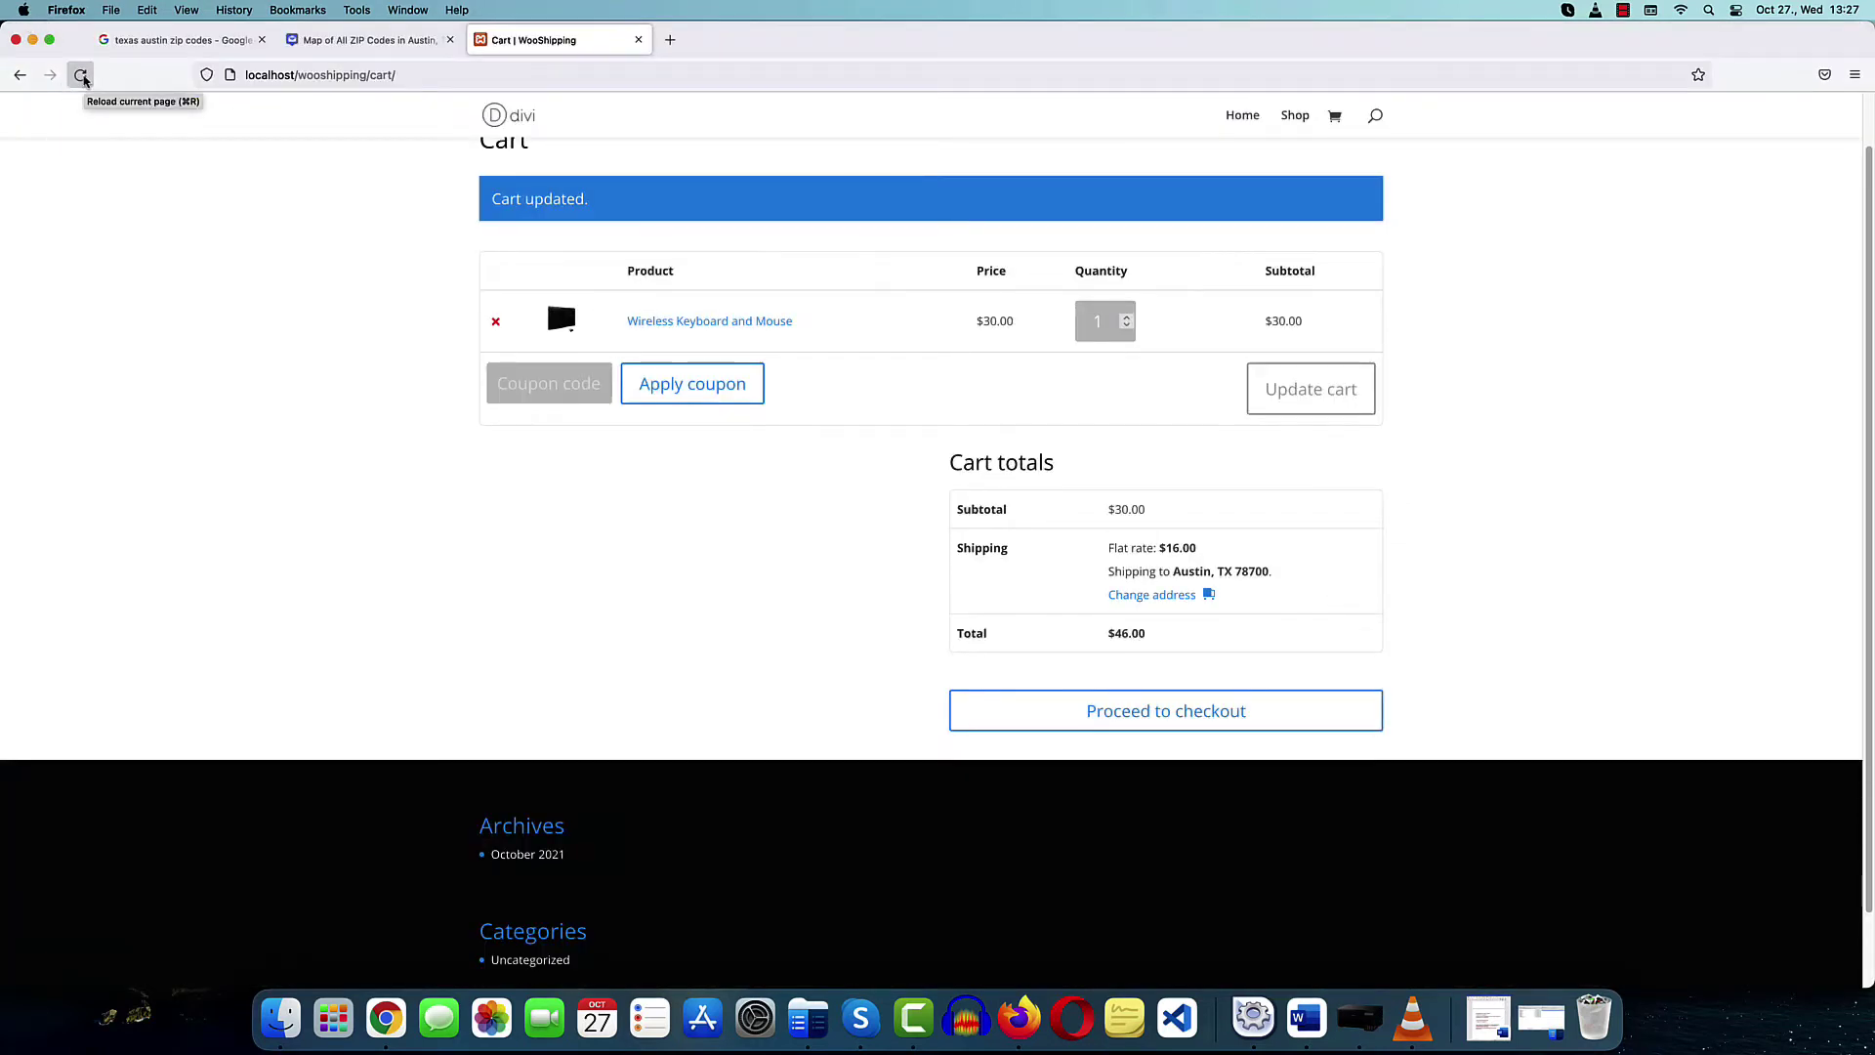
pyautogui.click(81, 75)
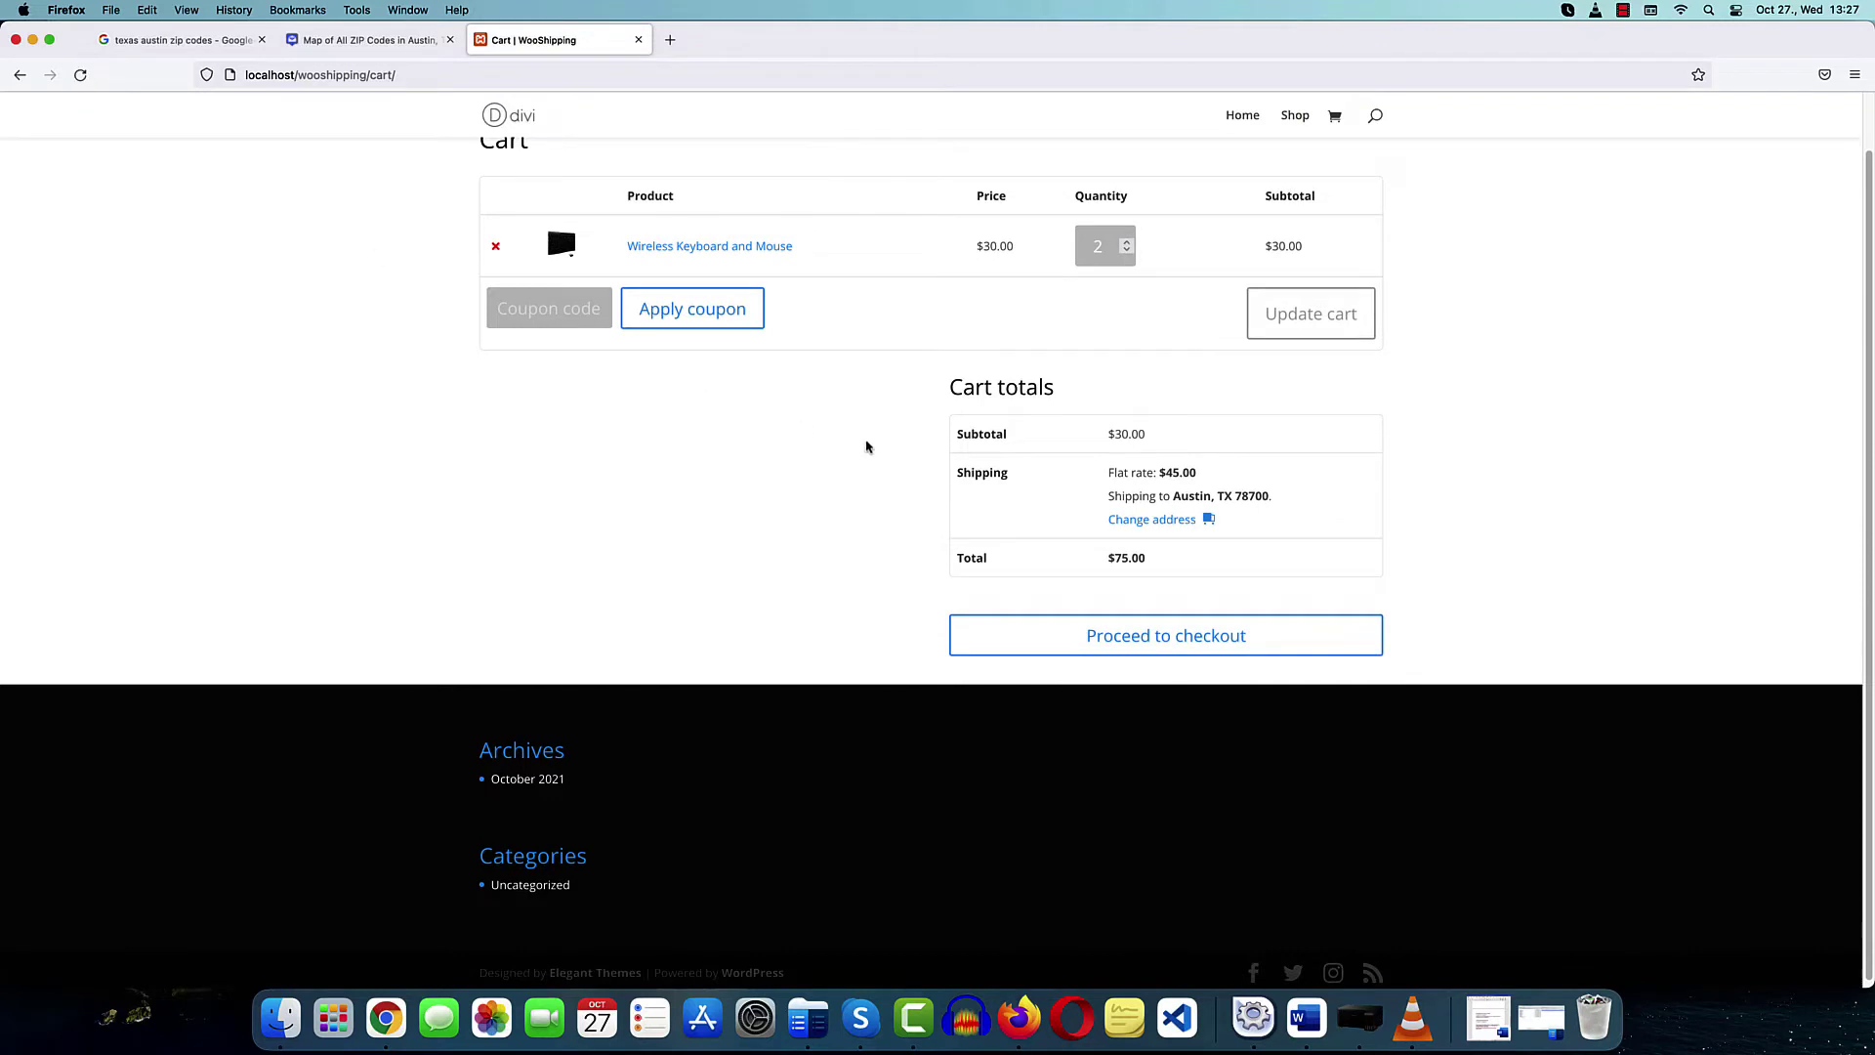
pyautogui.moveTo(1110, 473); pyautogui.dragTo(1204, 473)
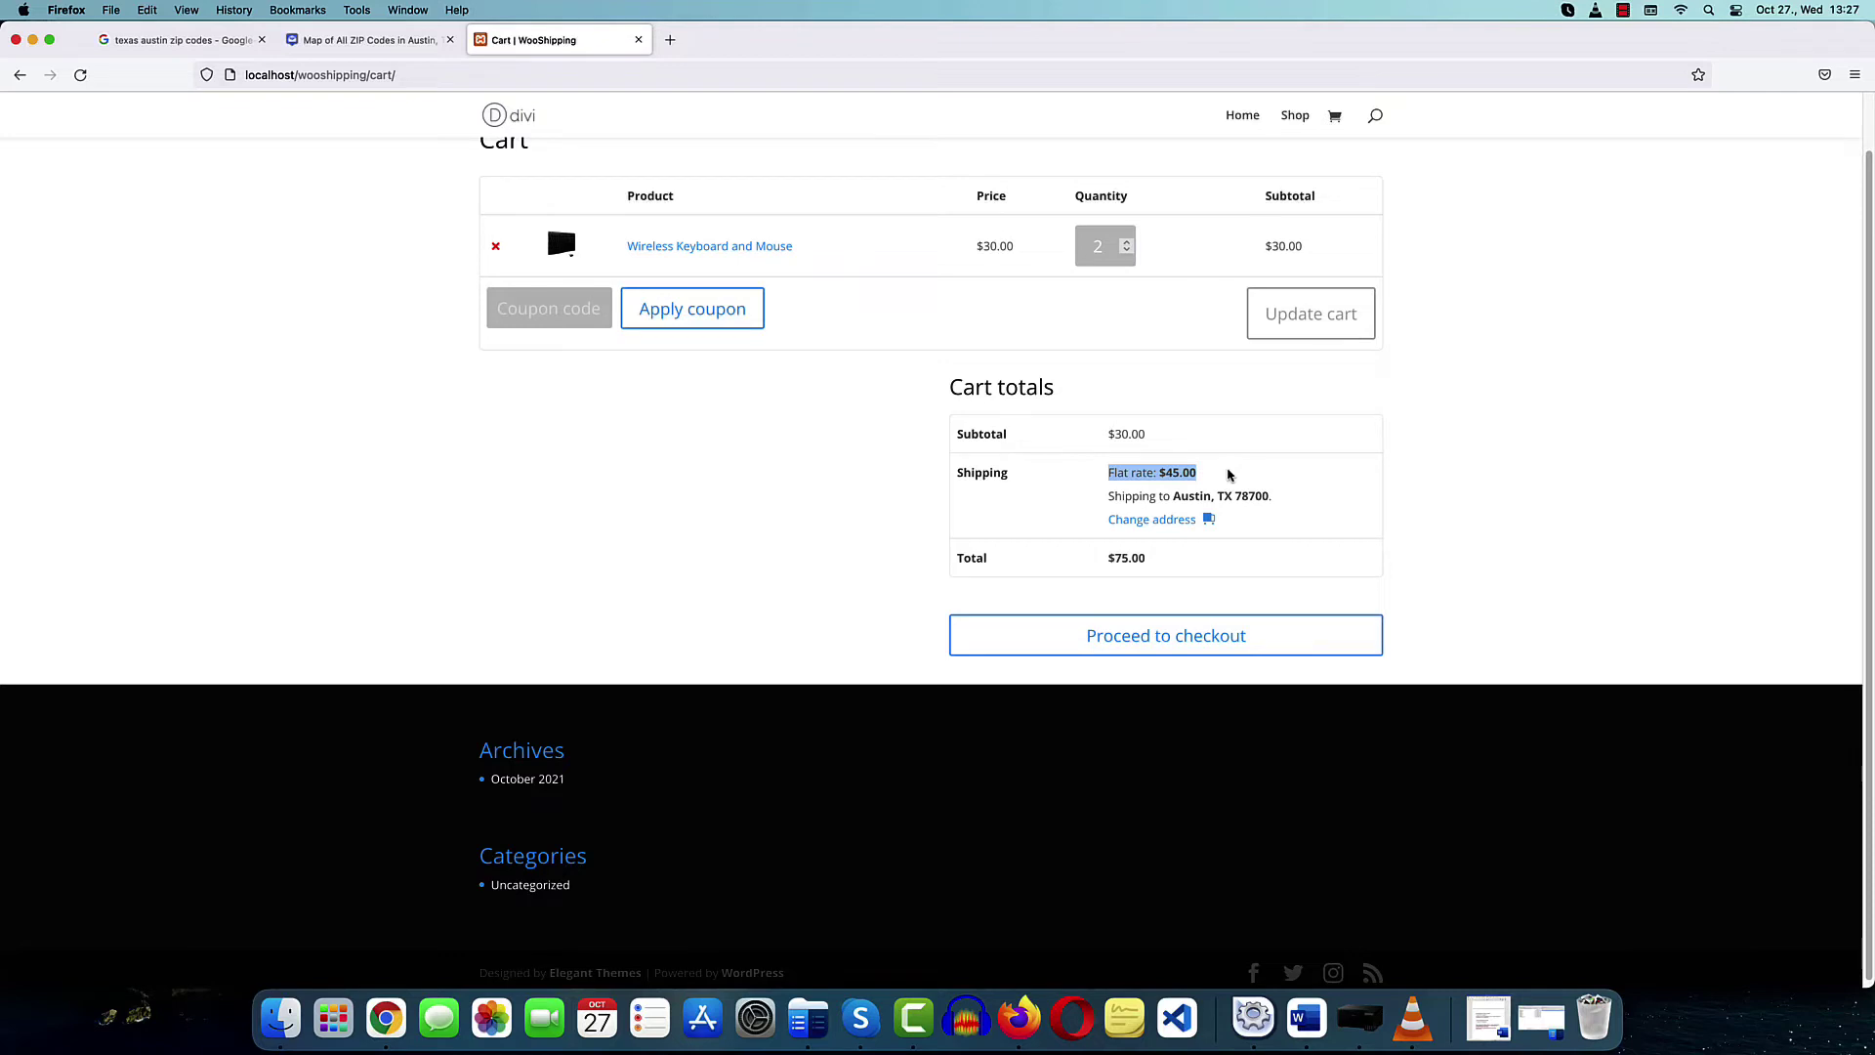
pyautogui.click(1230, 475)
pyautogui.moveTo(1098, 473); pyautogui.dragTo(1203, 476)
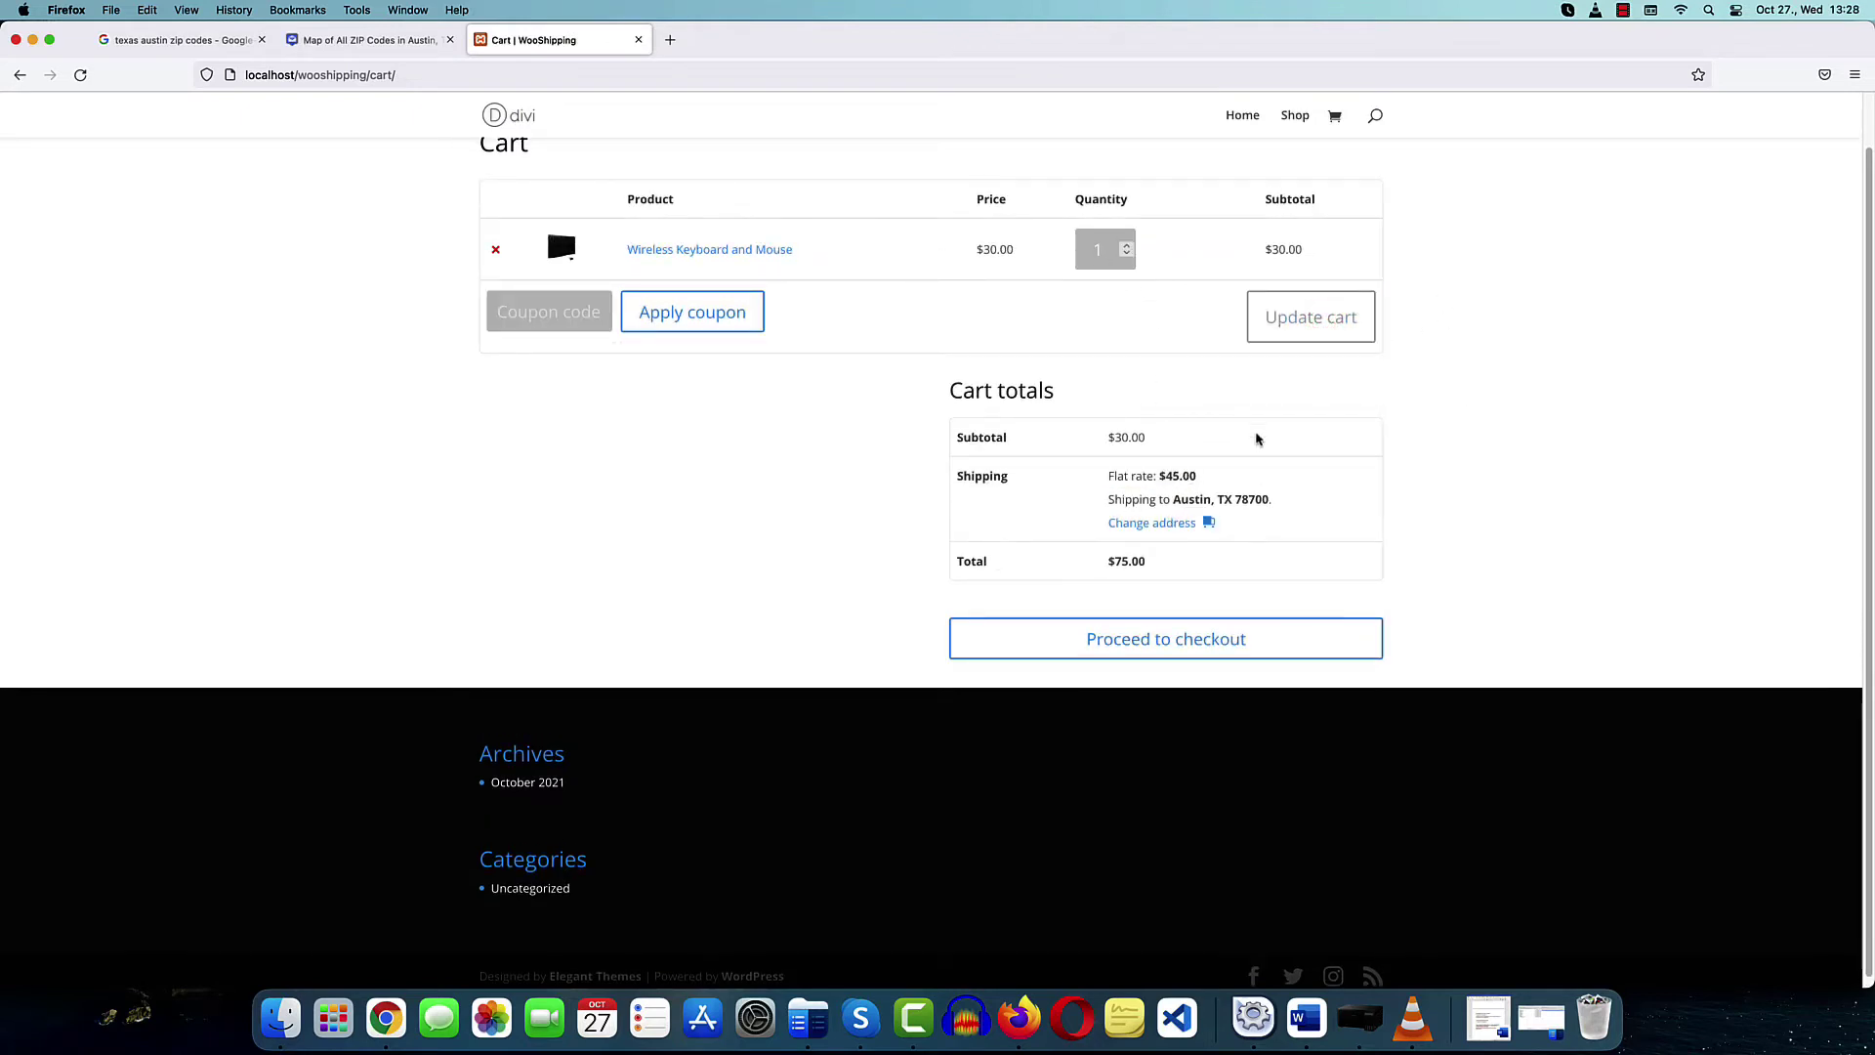
# In Chrome, replace the minimum fee in the Texas Flat rate cost with max_fee="5", save it, and reload the cart in Firefox
pyautogui.click(390, 1035)
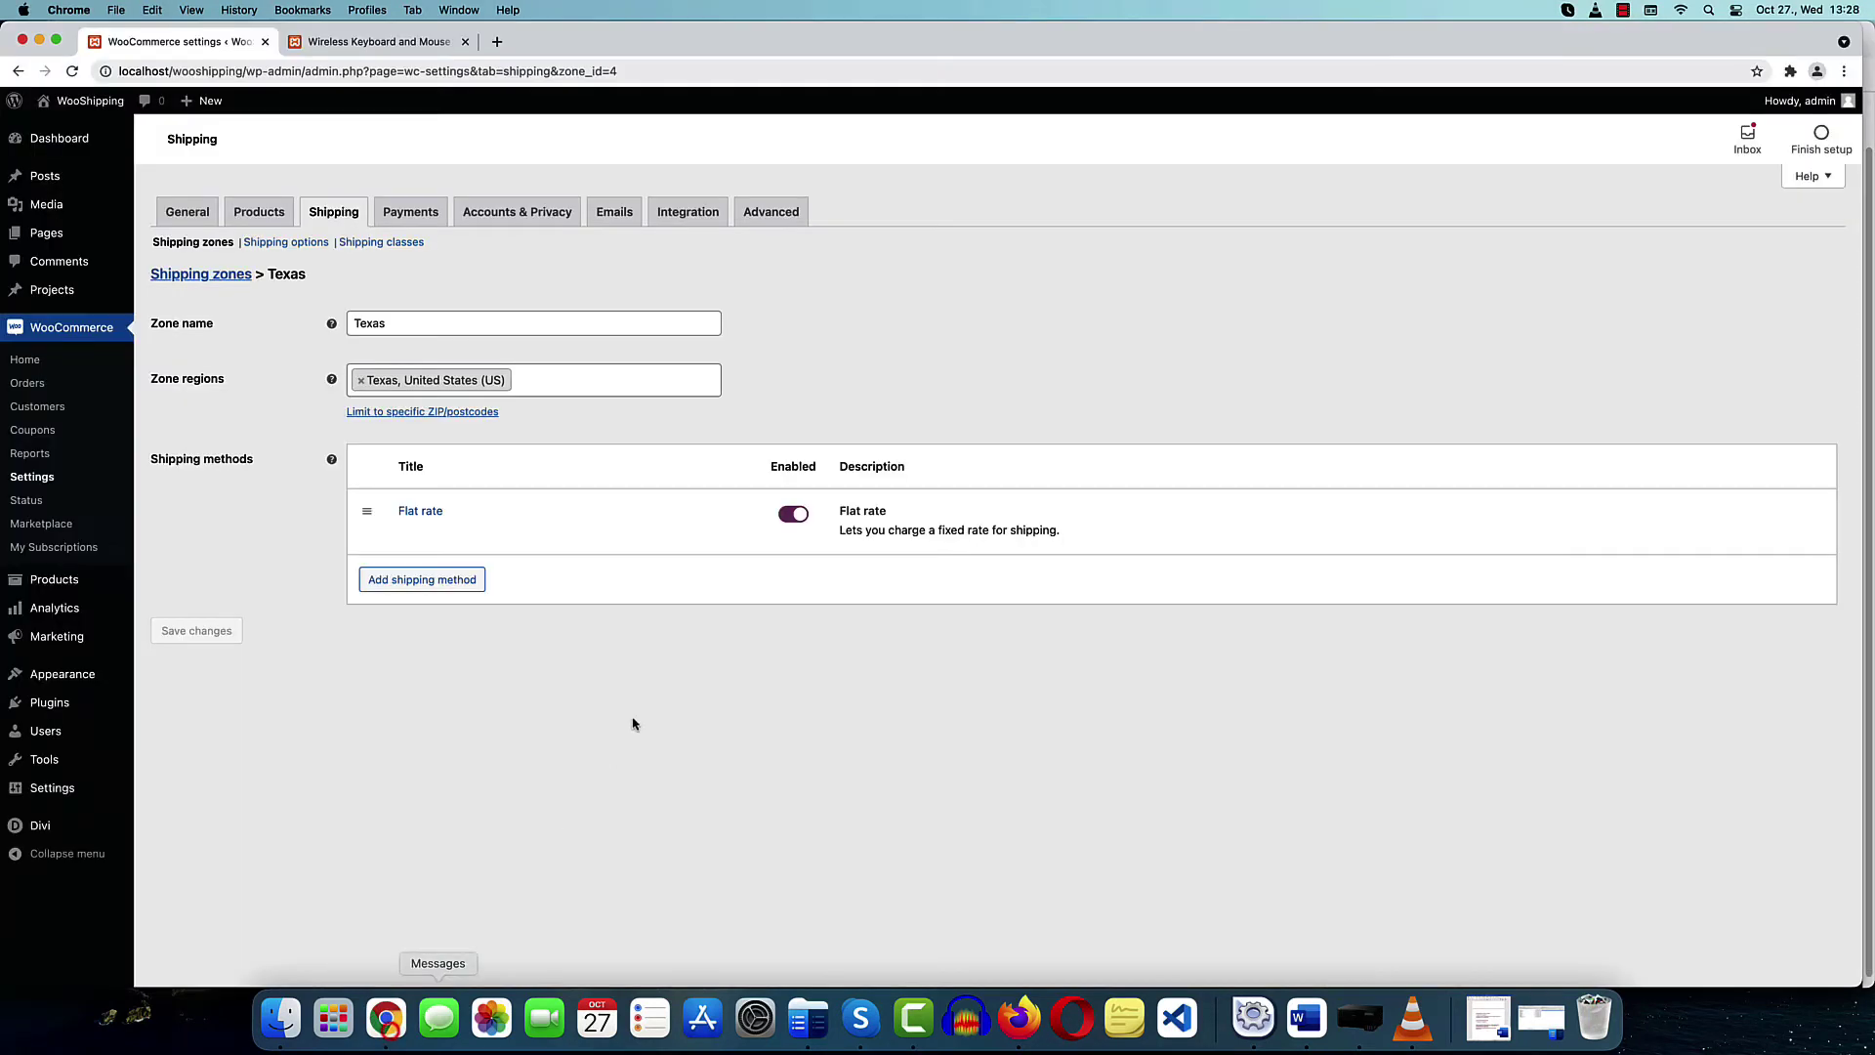
pyautogui.click(402, 532)
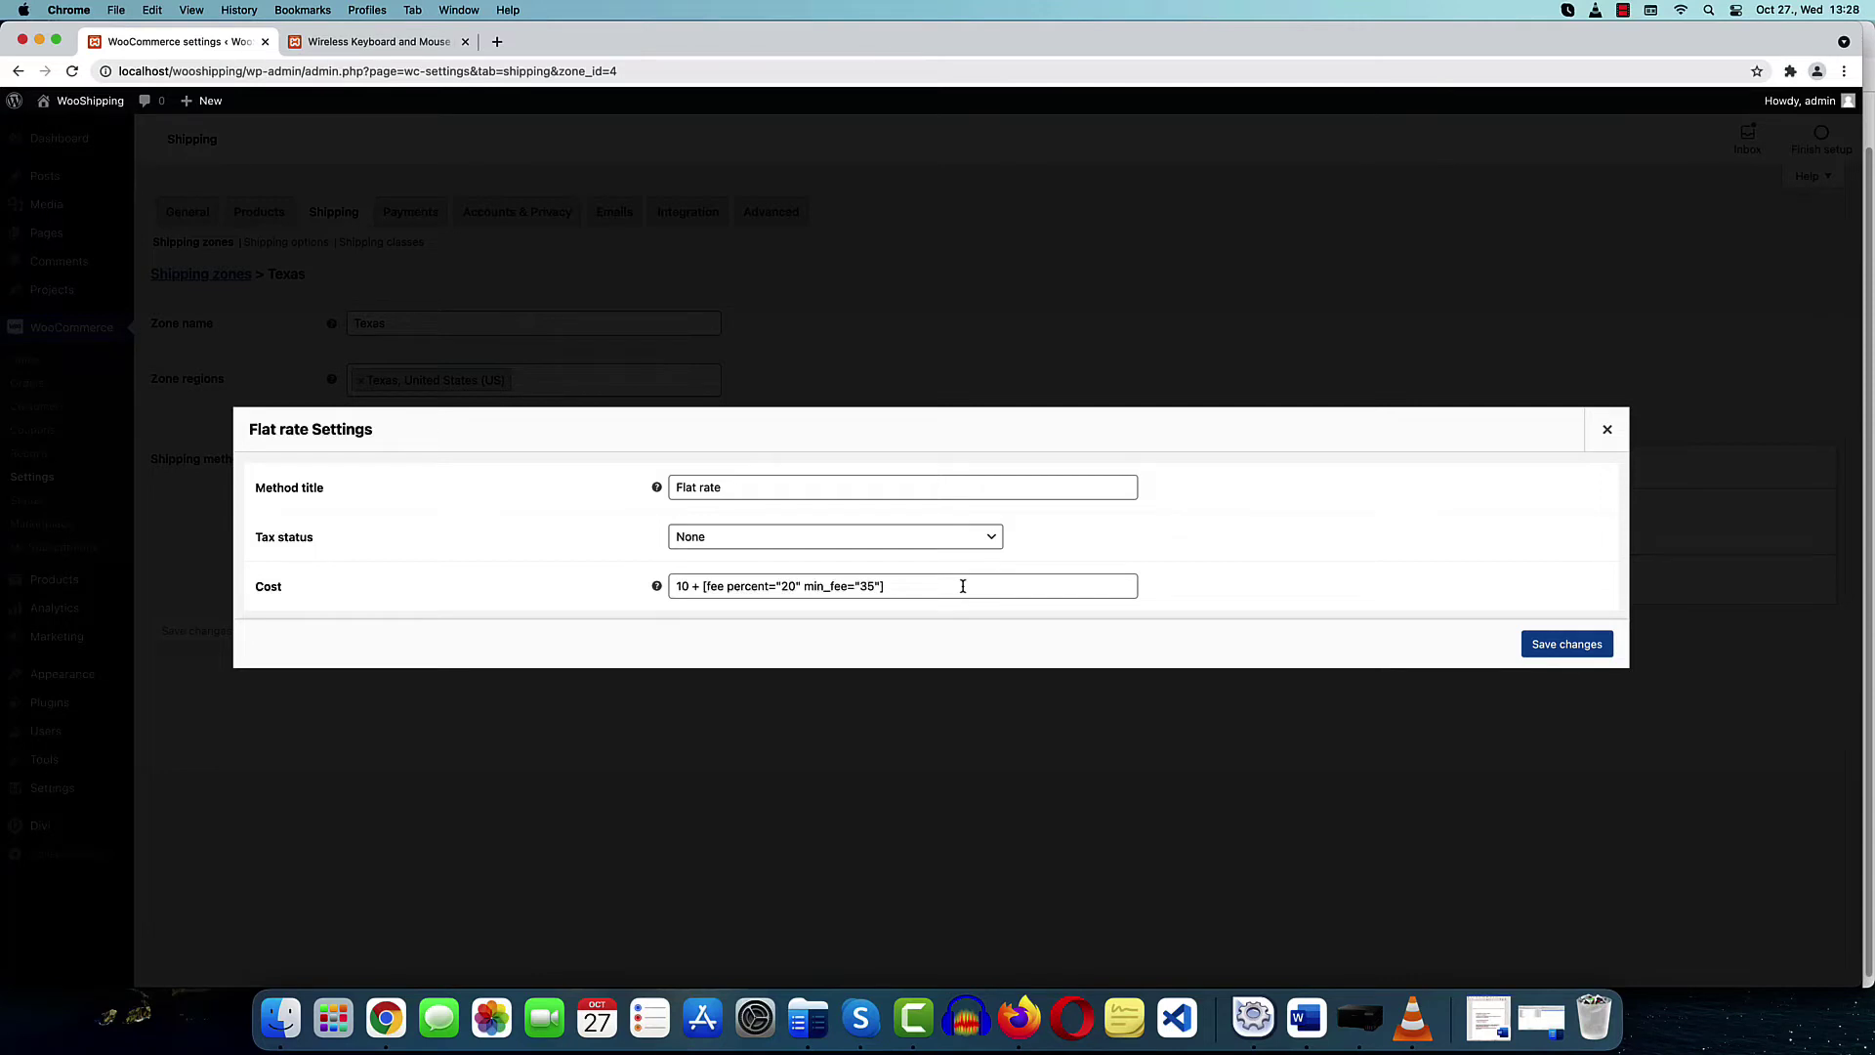
pyautogui.moveTo(805, 587); pyautogui.dragTo(822, 589)
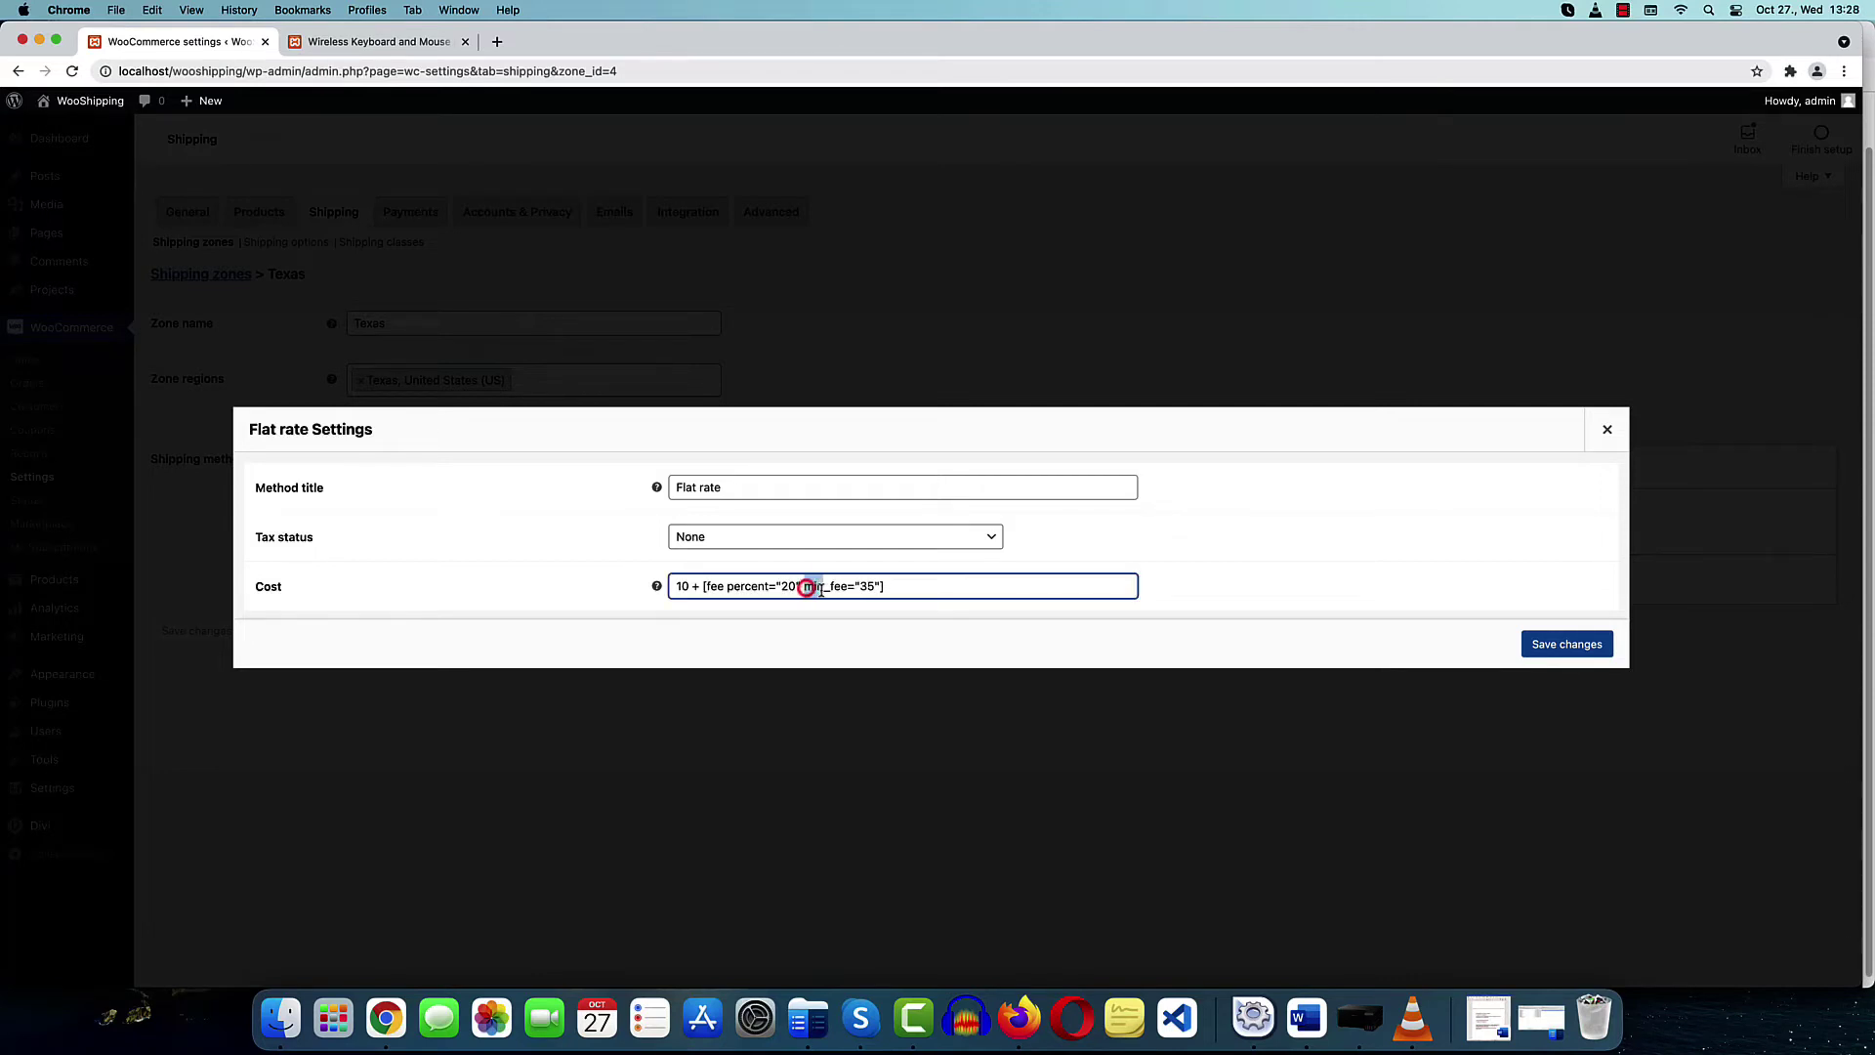
pyautogui.write('max')
pyautogui.doubleClick(874, 586)
pyautogui.press('BackSpace')
pyautogui.write('5')
pyautogui.click(1579, 645)
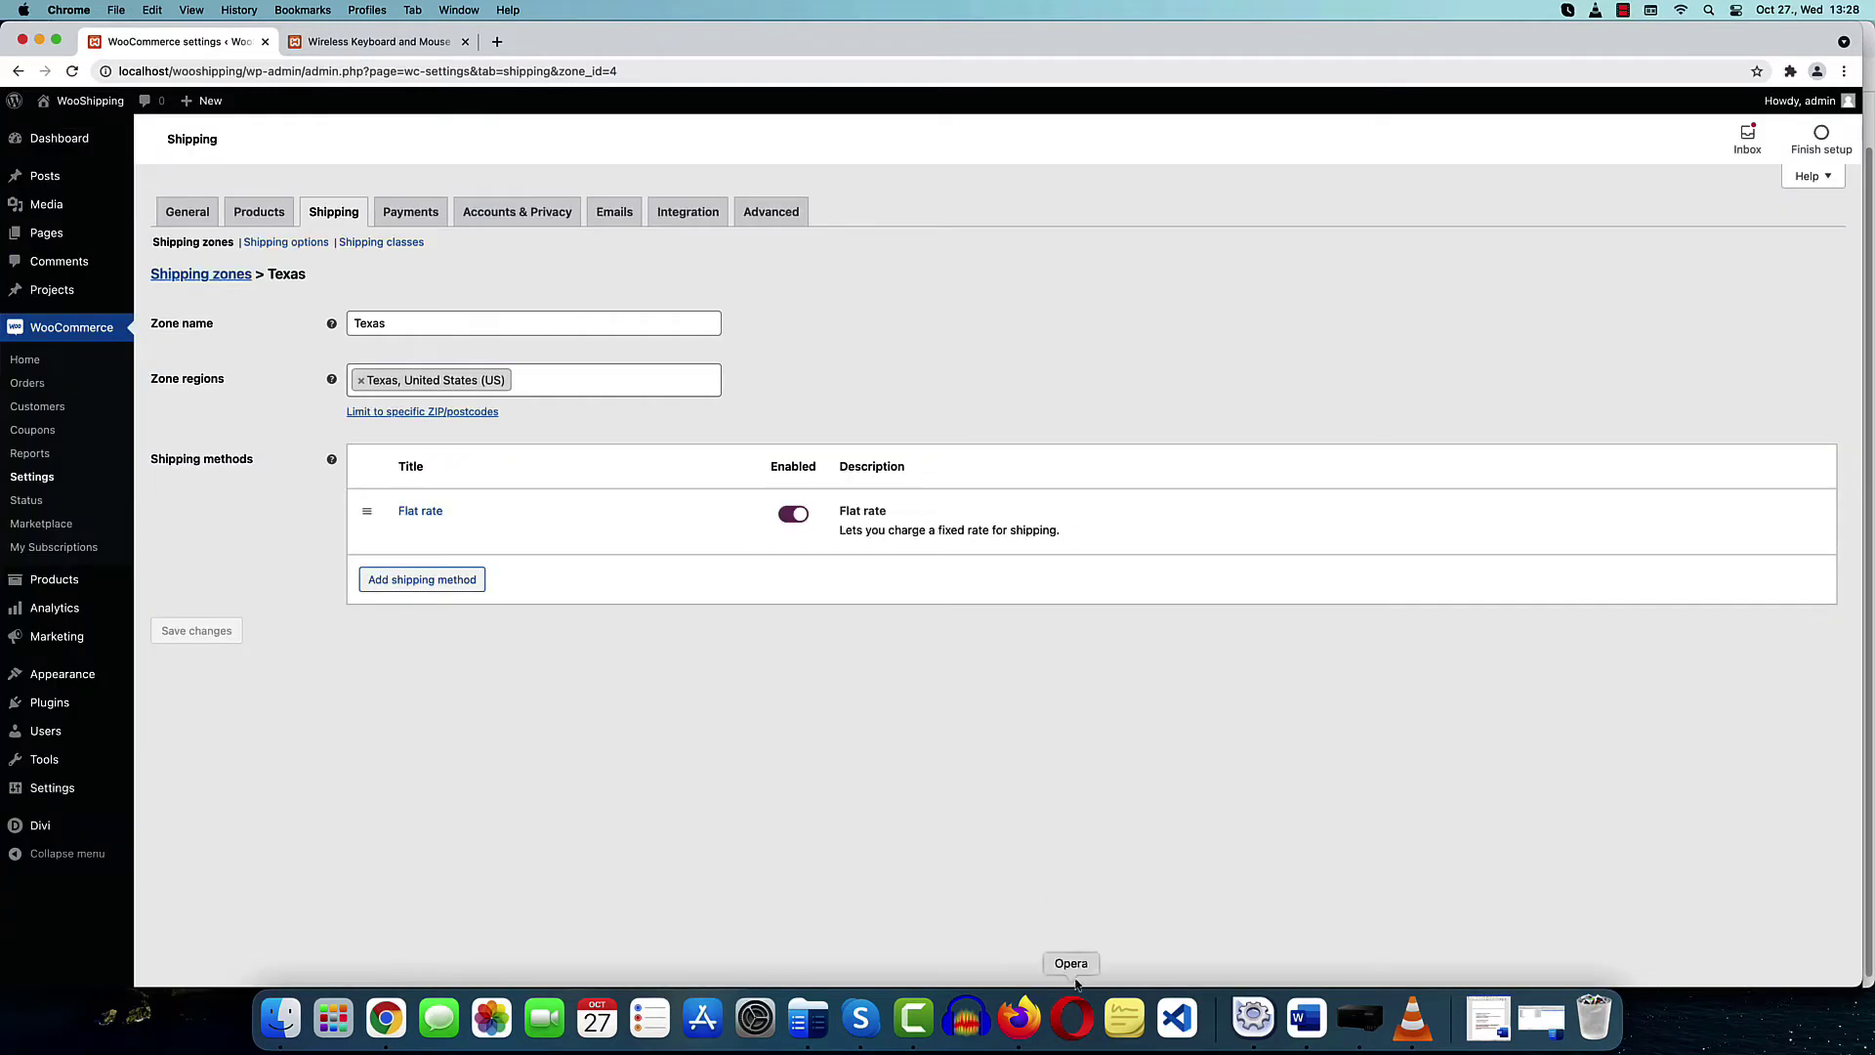
pyautogui.click(1020, 1035)
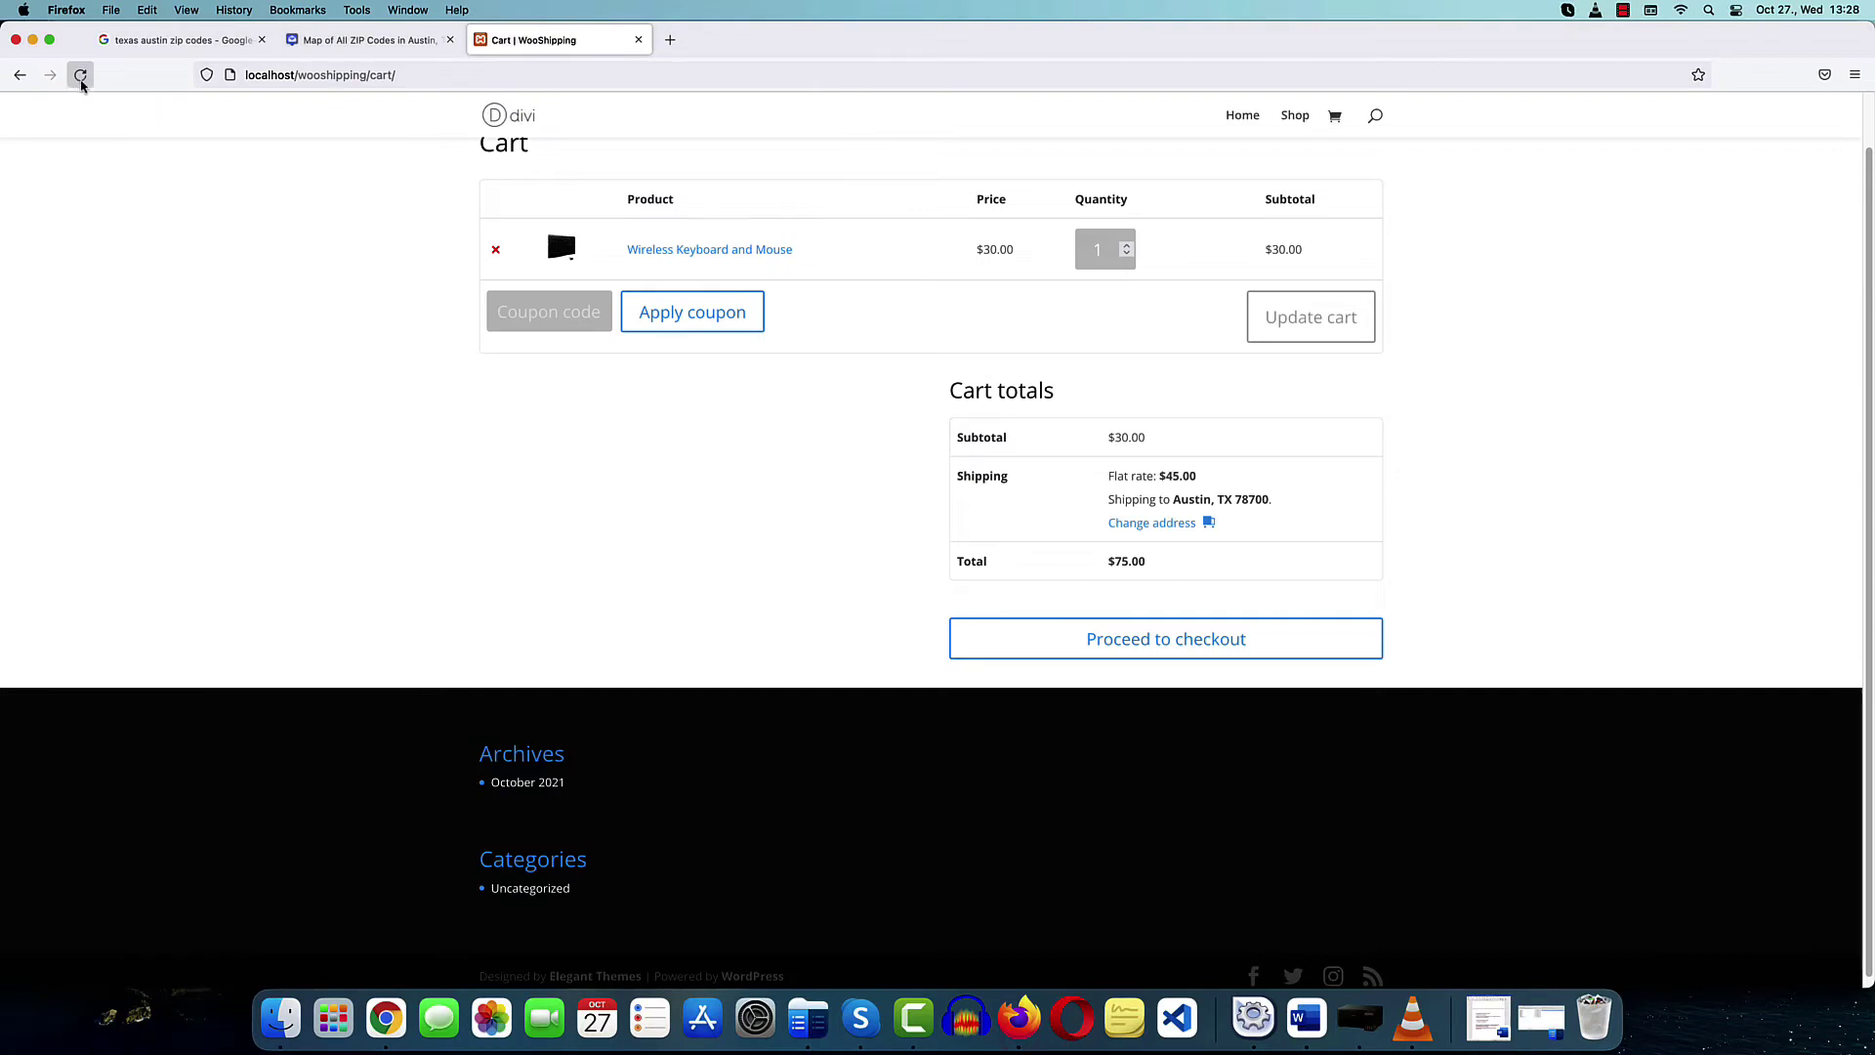
pyautogui.click(80, 76)
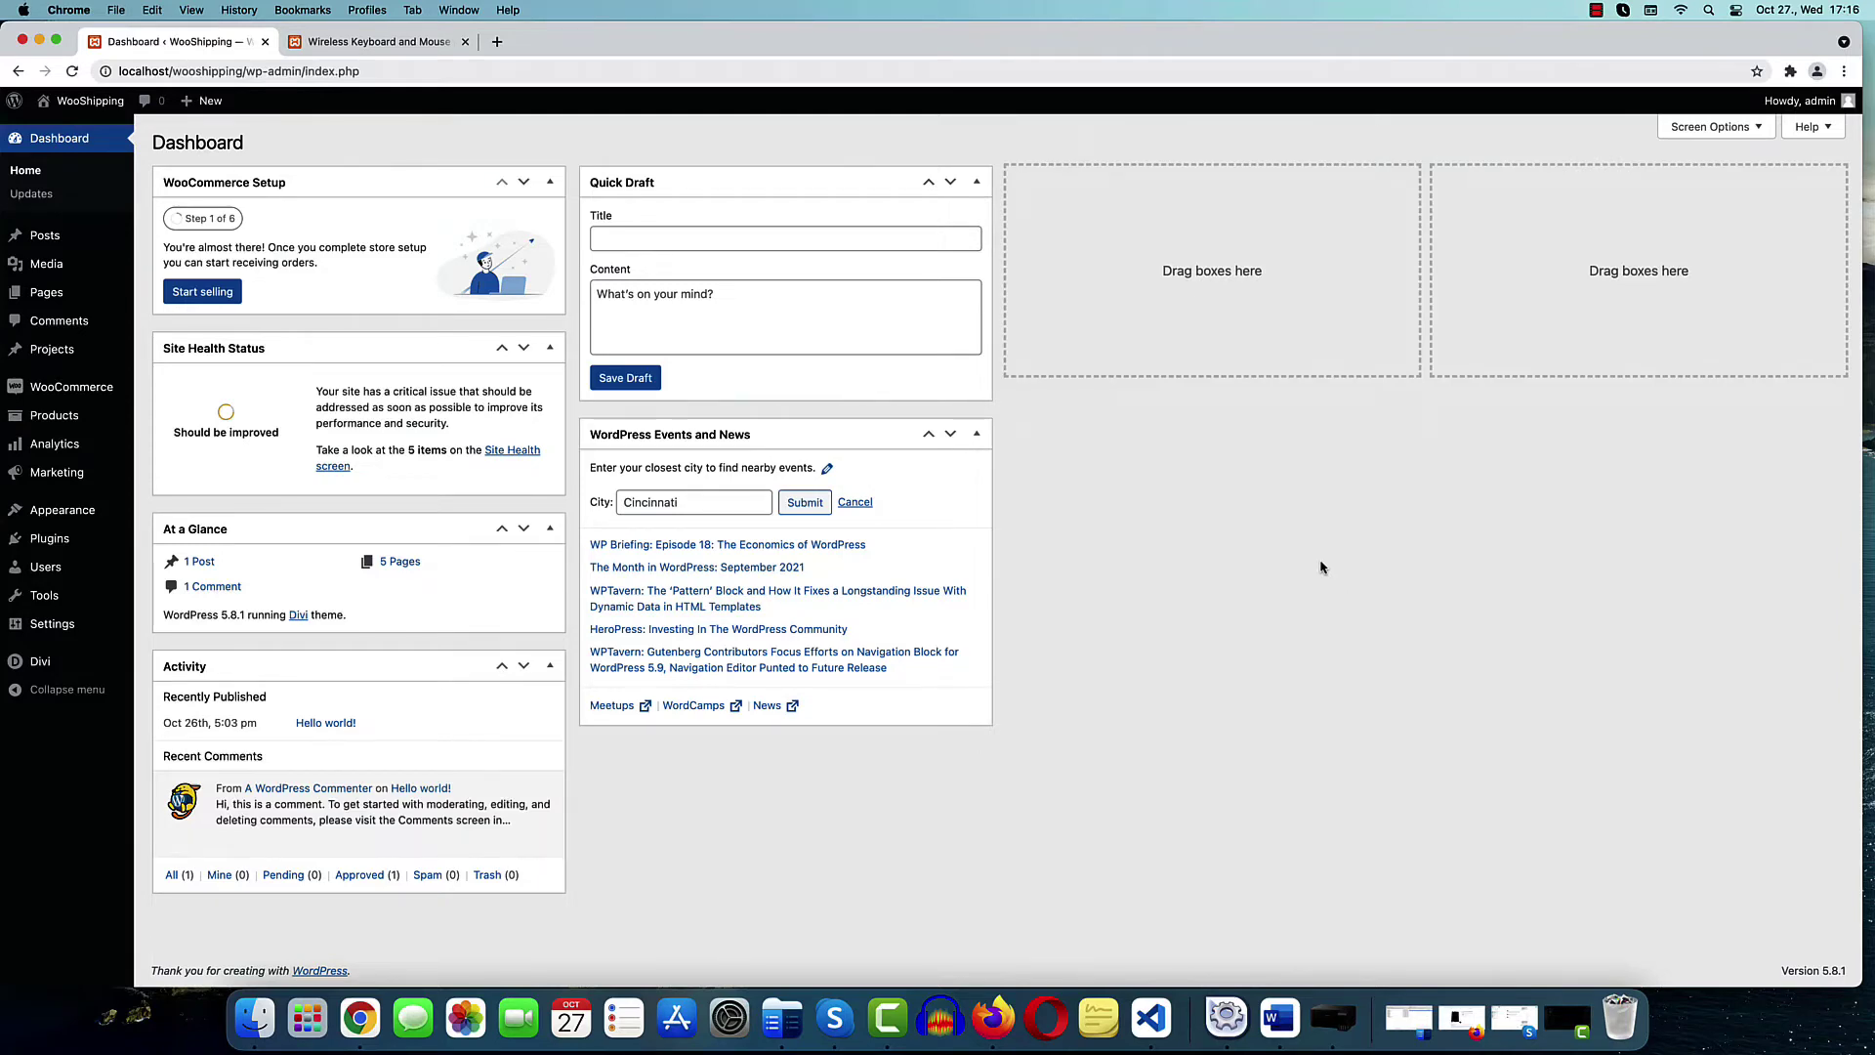
# In Chrome, view the Acer Aspire TC-1660-UA92 Desktop product from the shop page and return to the WordPress dashboard
pyautogui.click(381, 41)
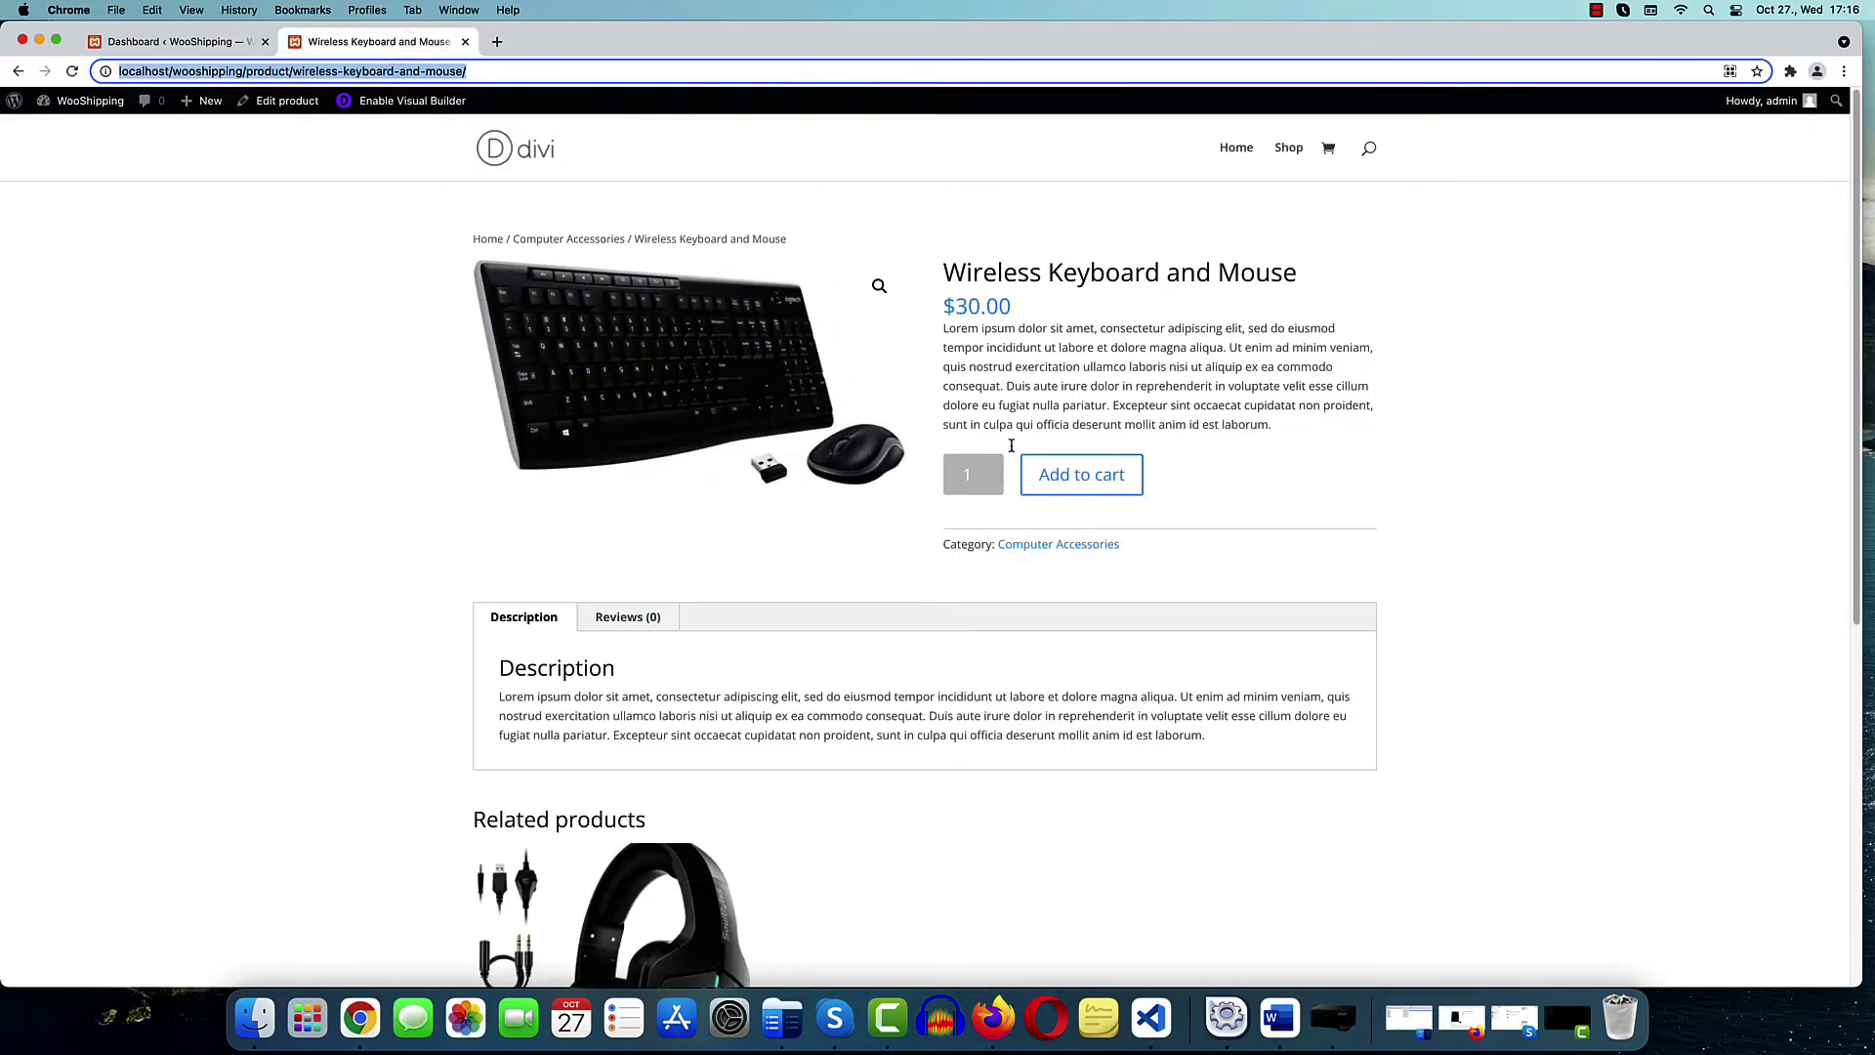
pyautogui.click(1289, 148)
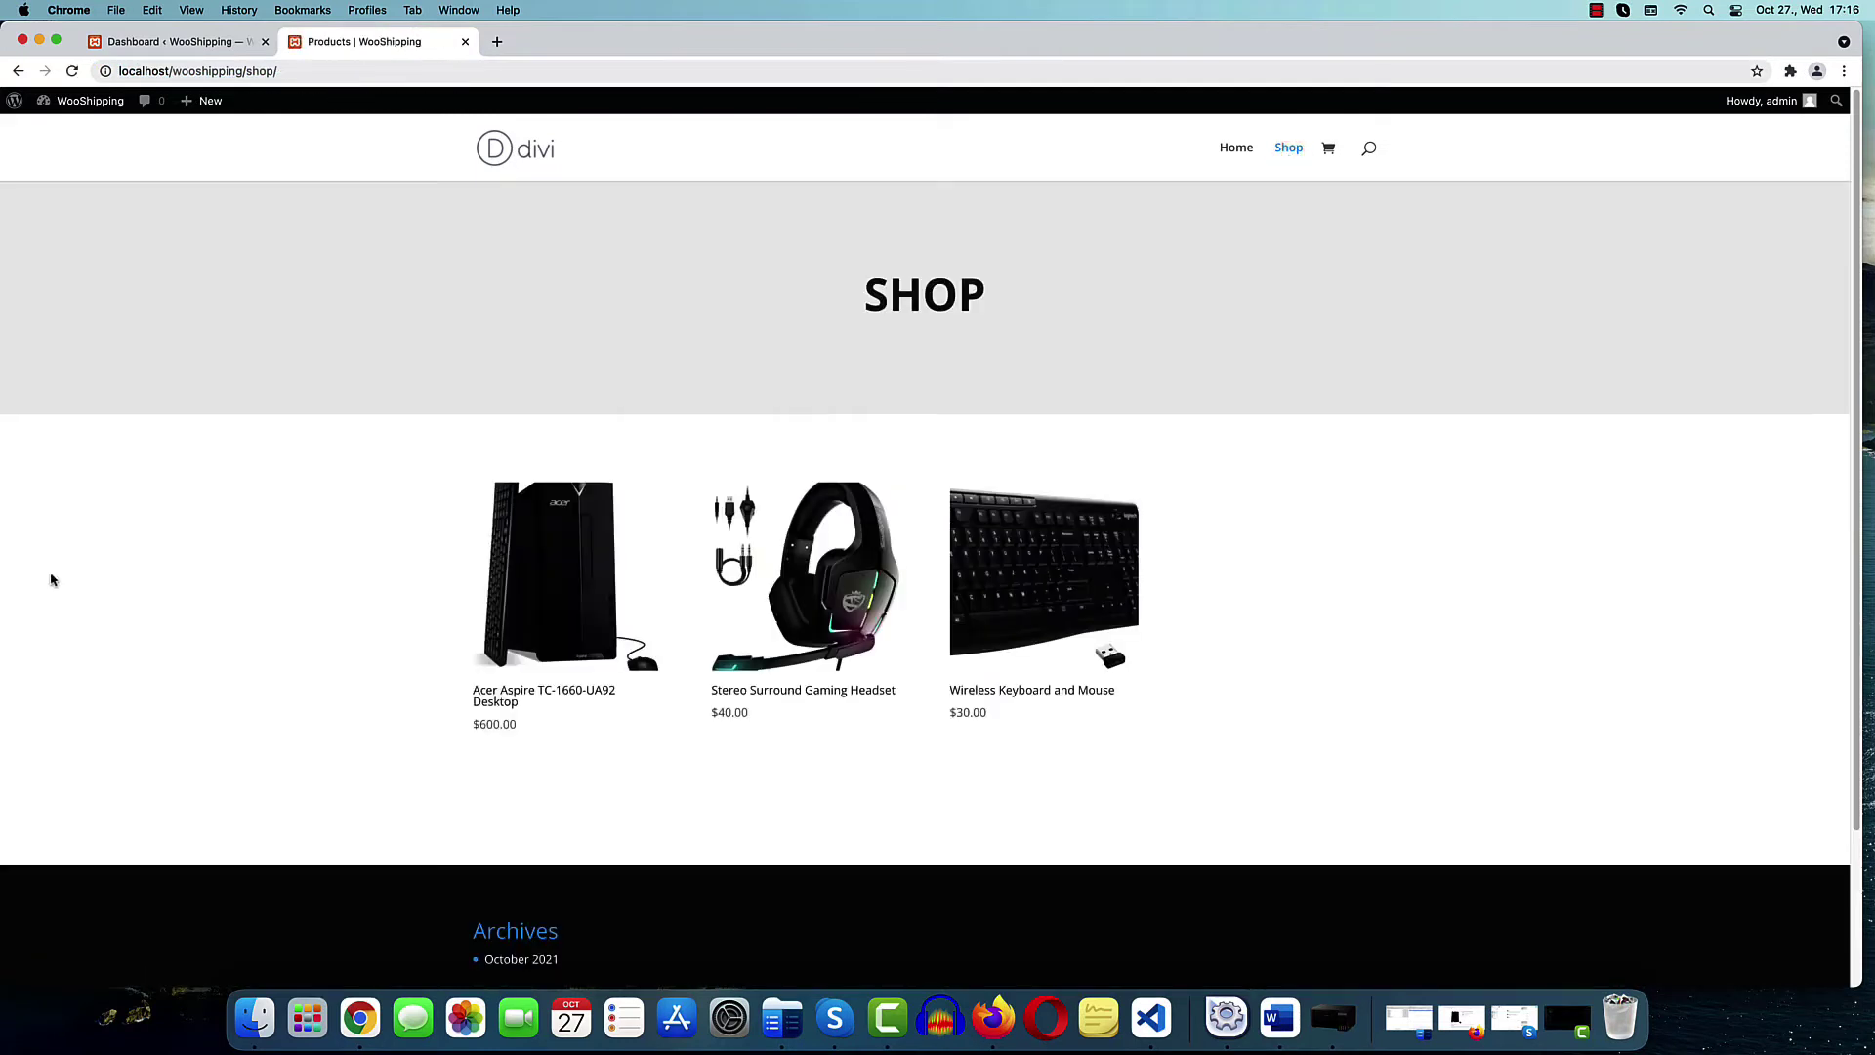
pyautogui.click(562, 597)
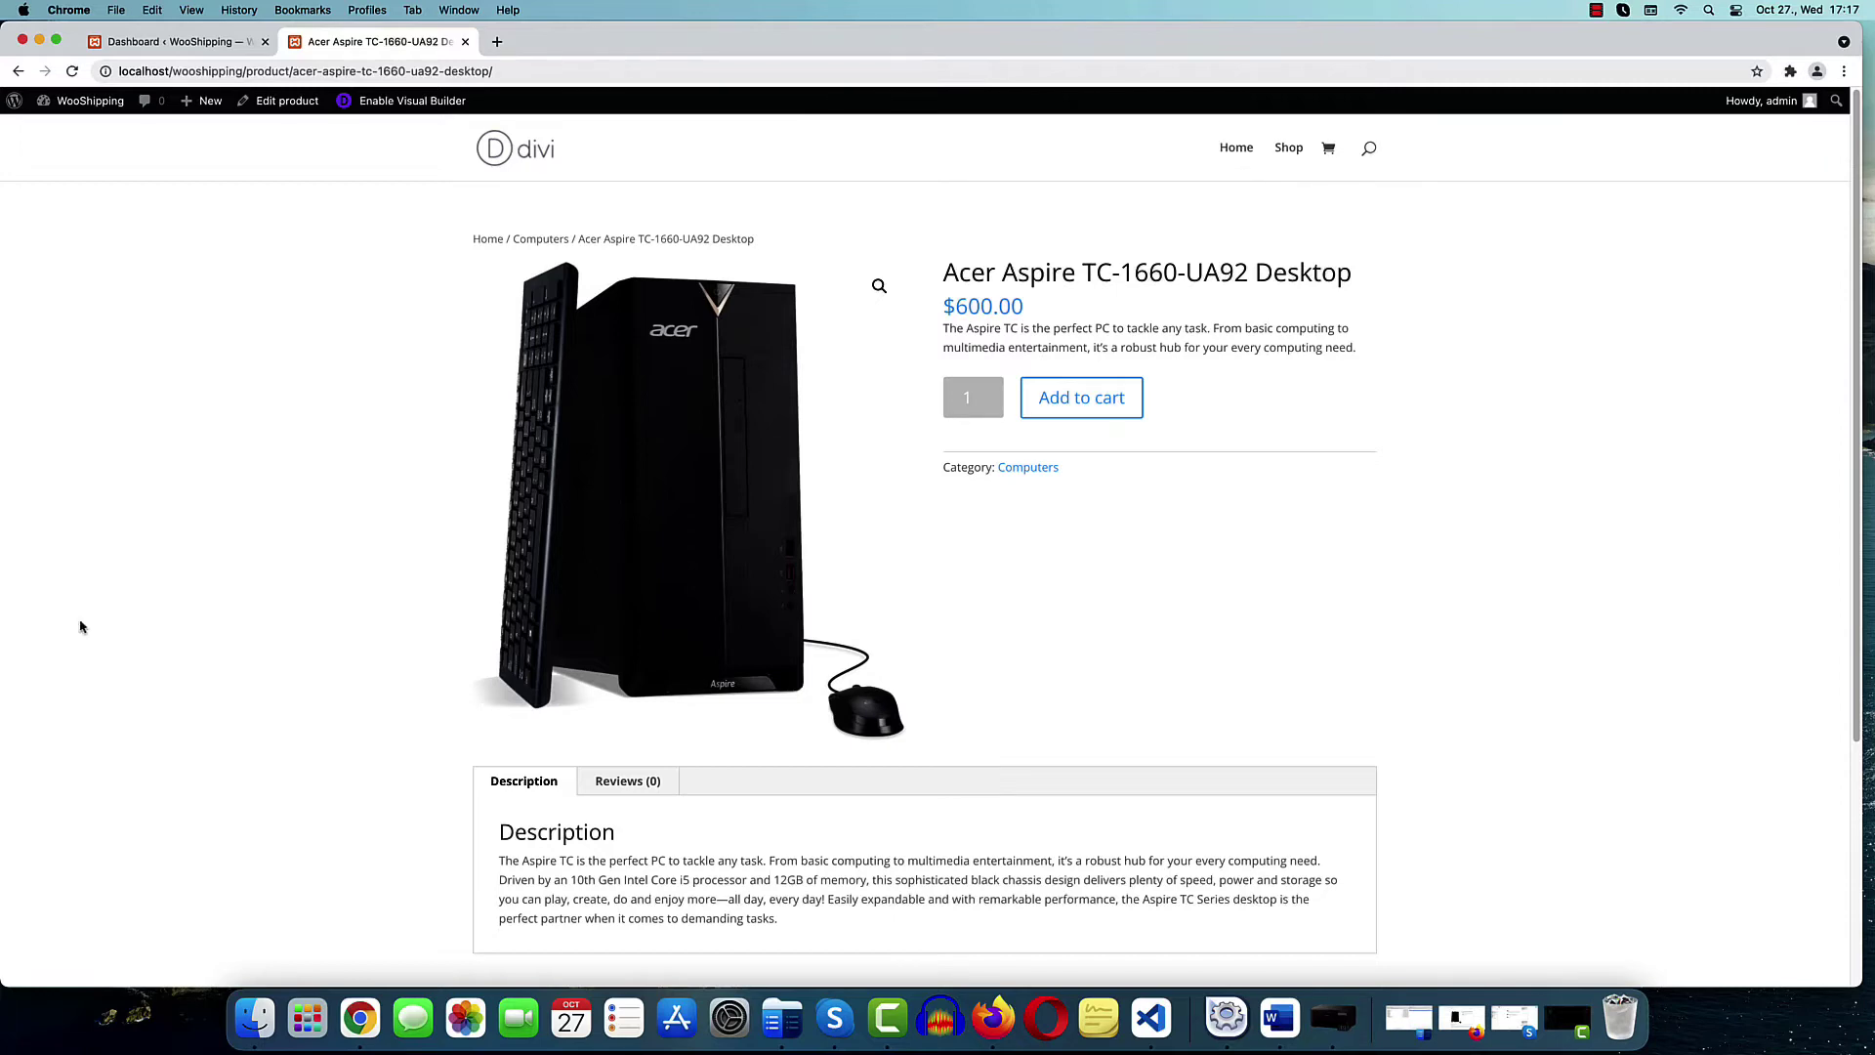
pyautogui.click(145, 42)
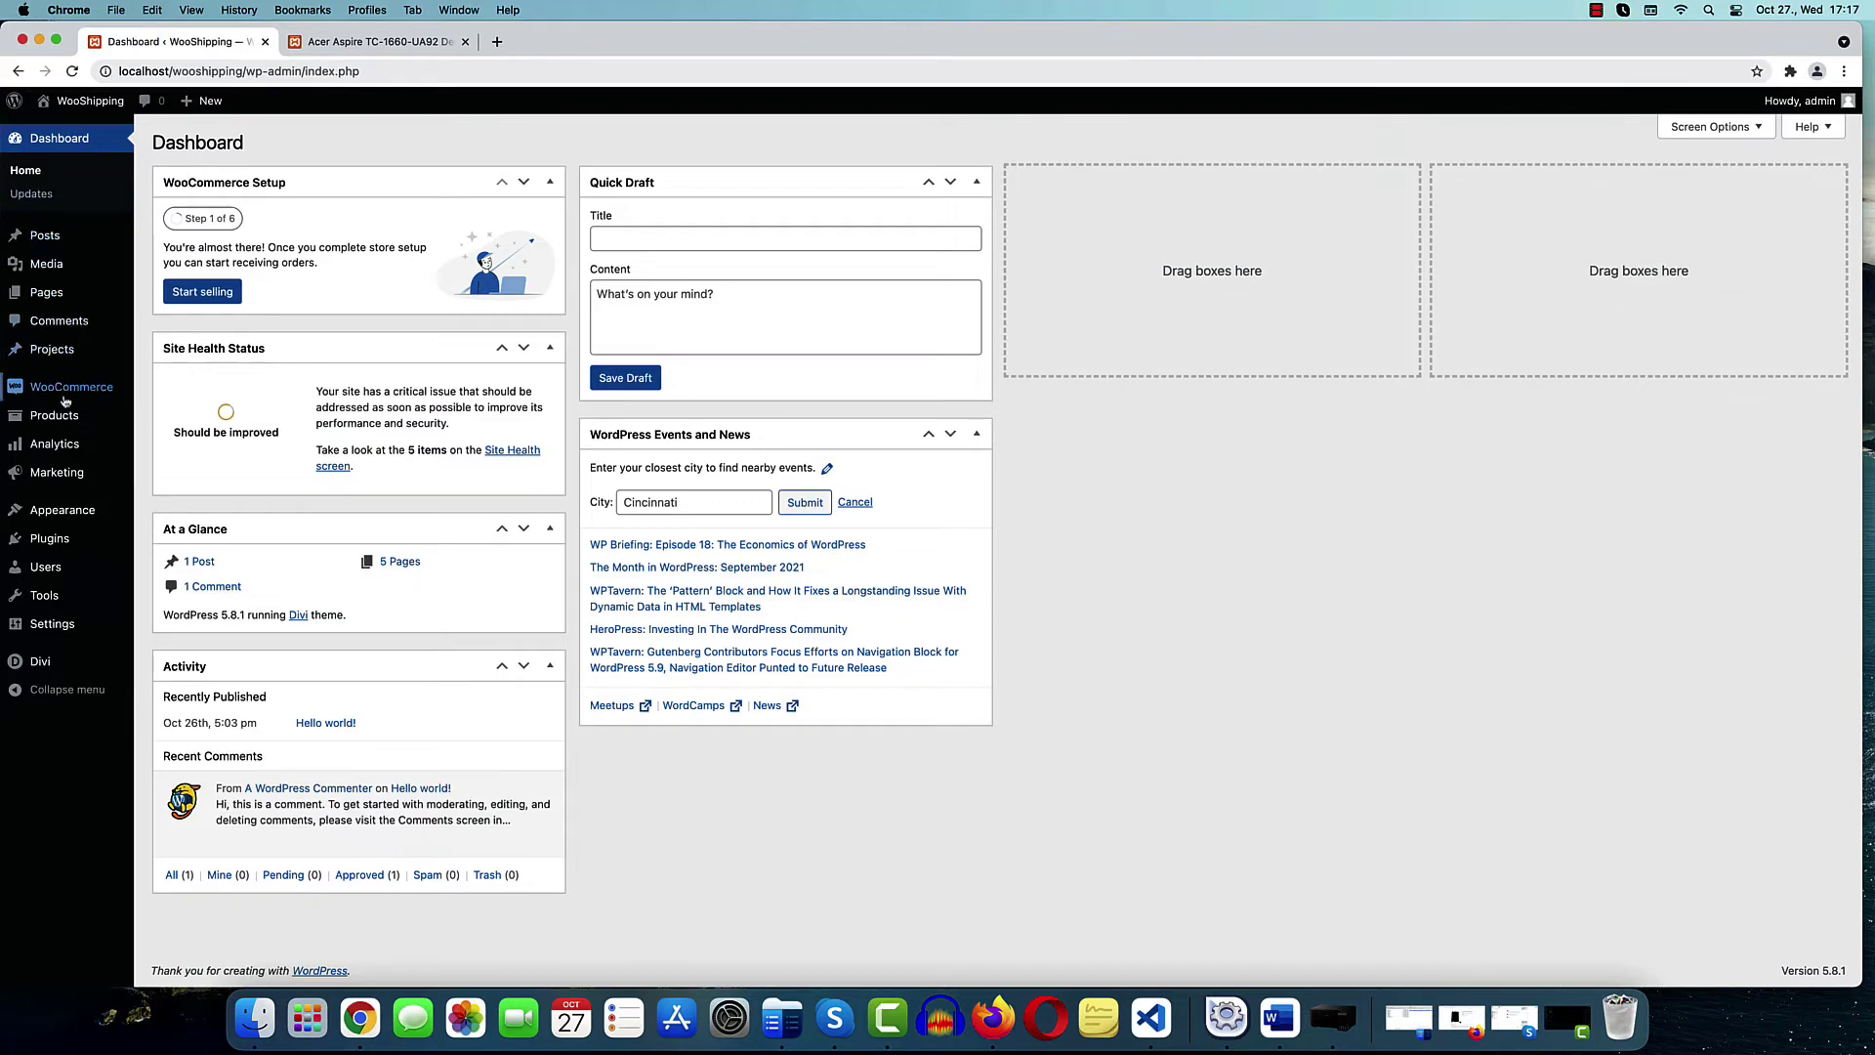
# Create a shipping class named "Big products" in the WooCommerce shipping settings and save it
pyautogui.moveTo(74, 387)
pyautogui.click(173, 512)
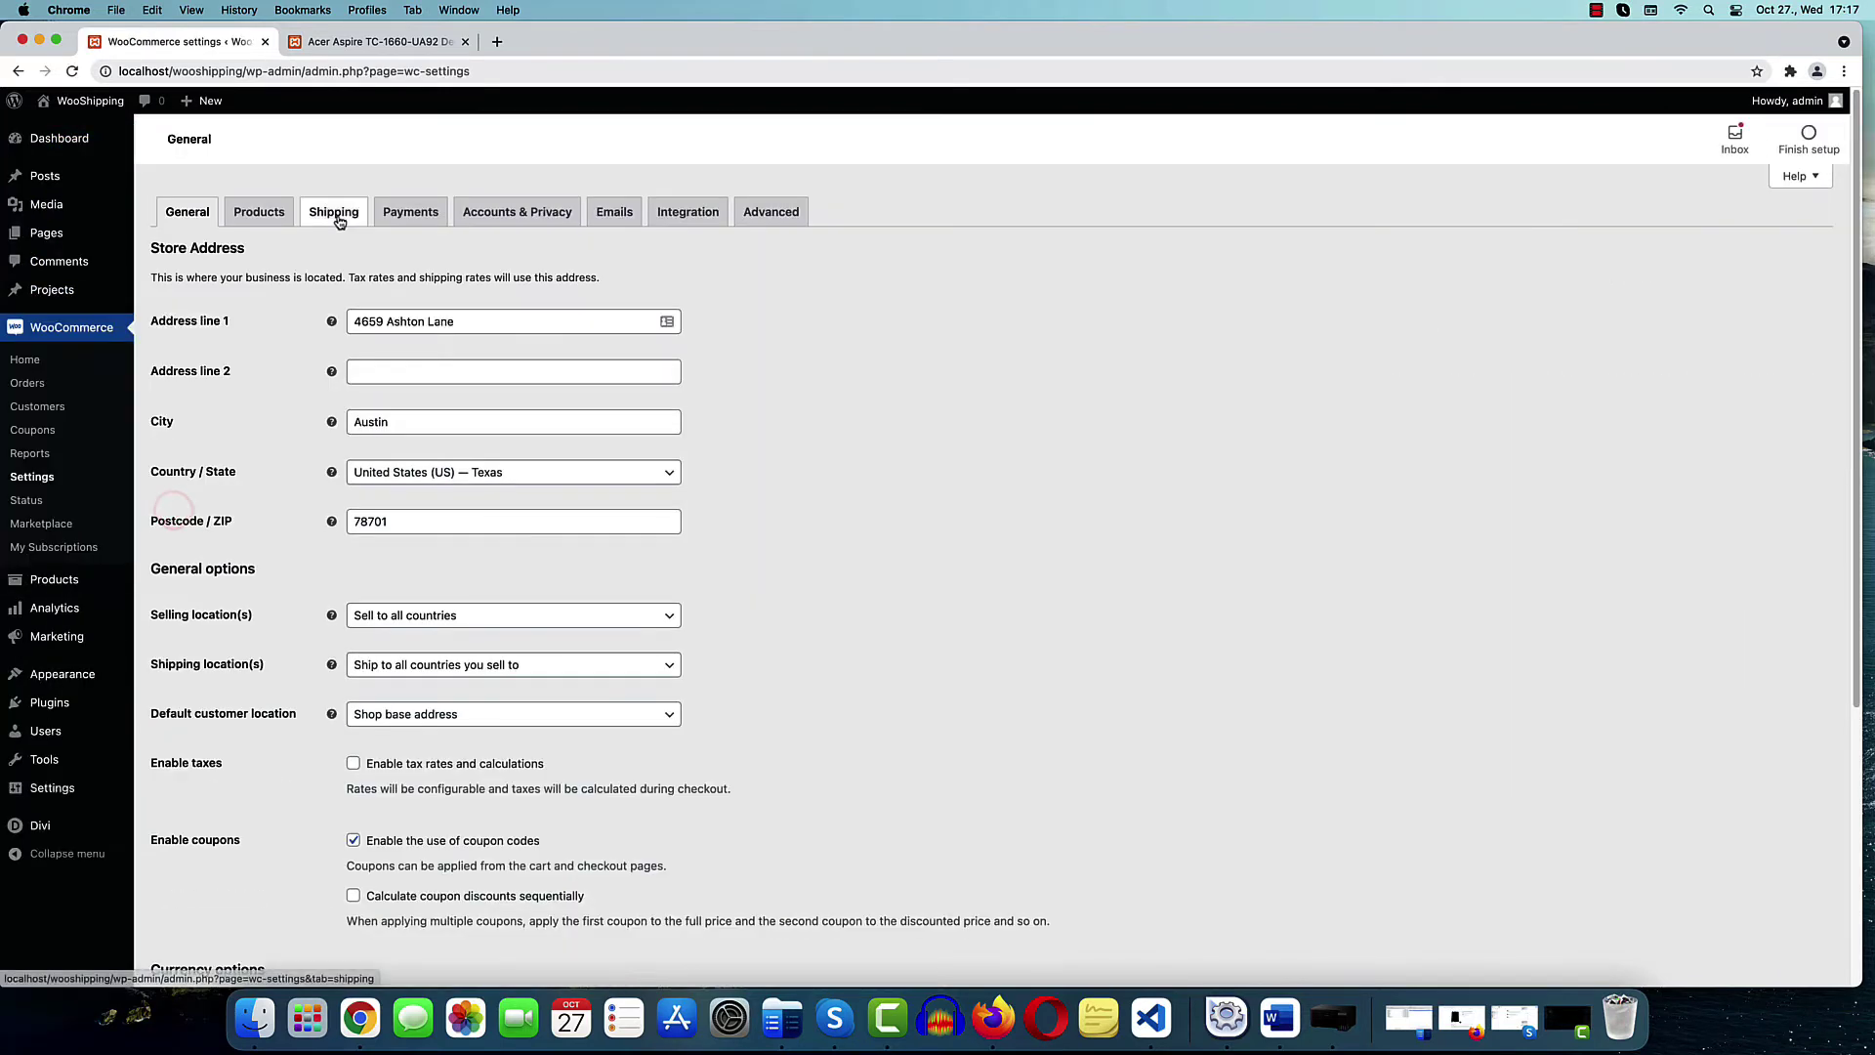
pyautogui.click(337, 215)
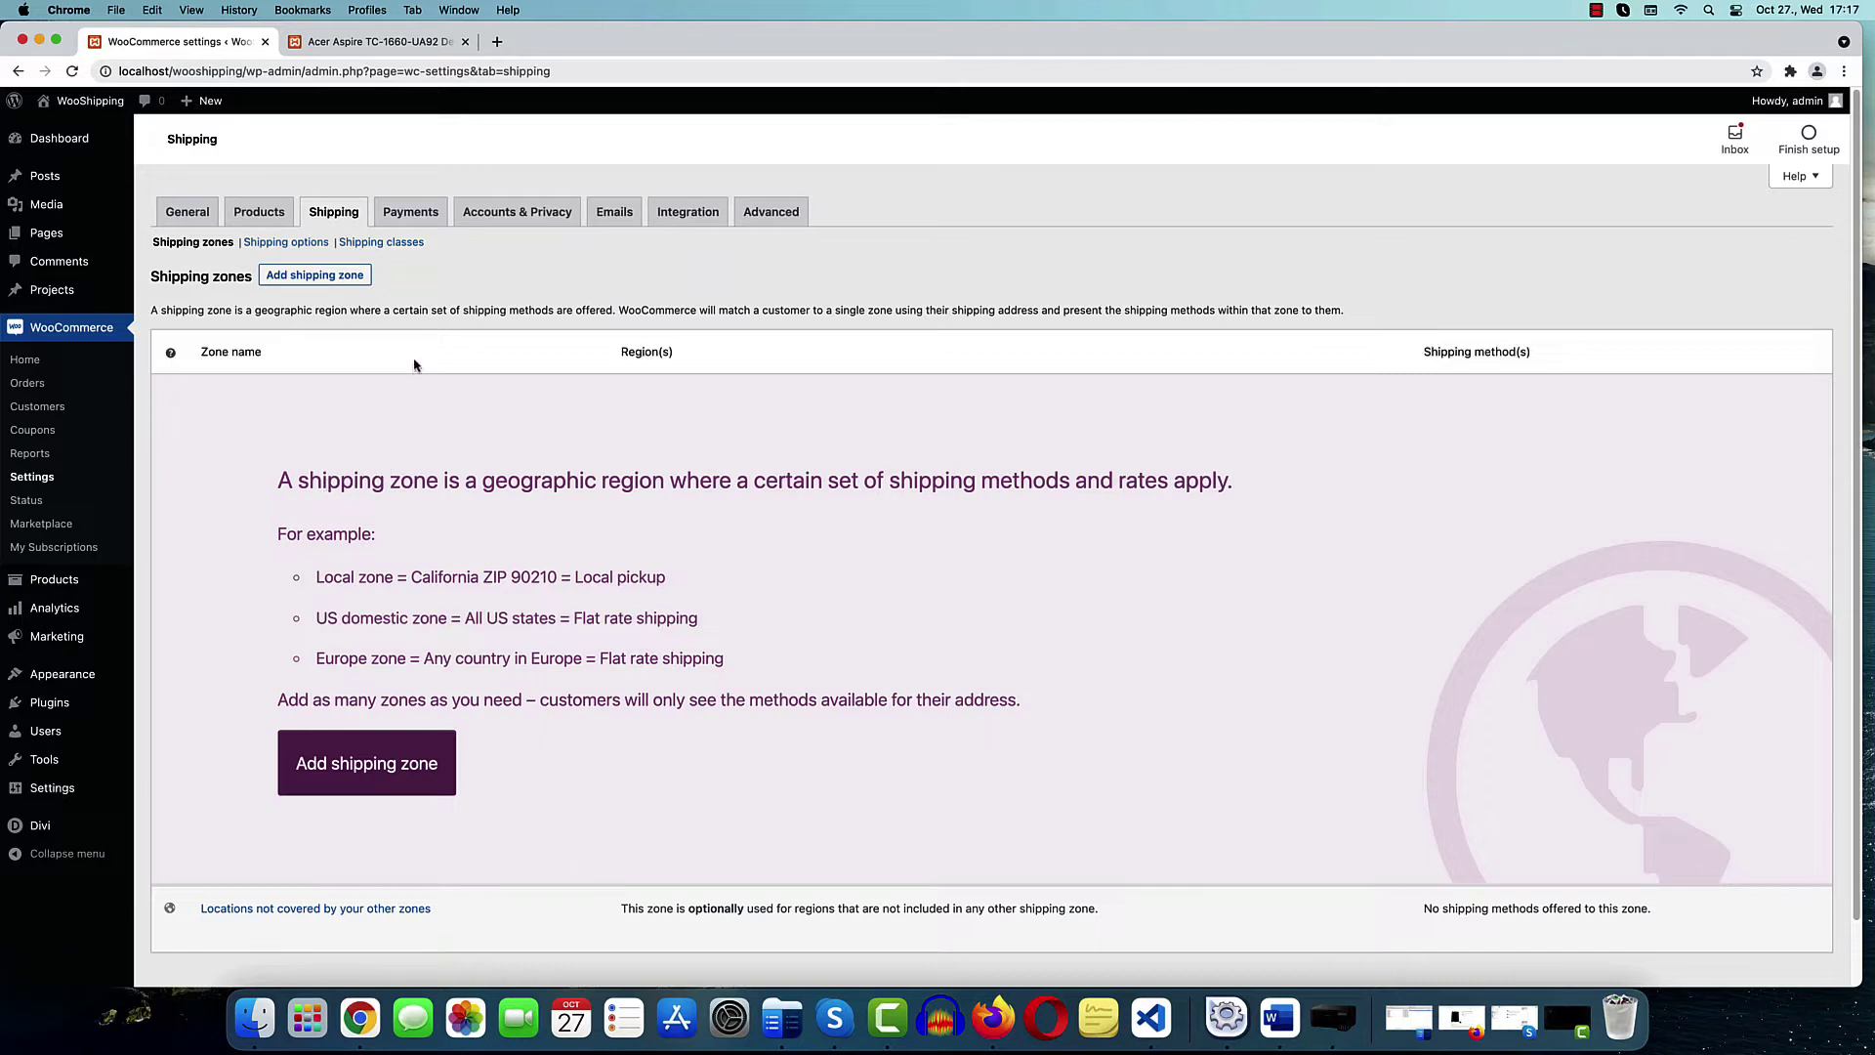
pyautogui.click(385, 251)
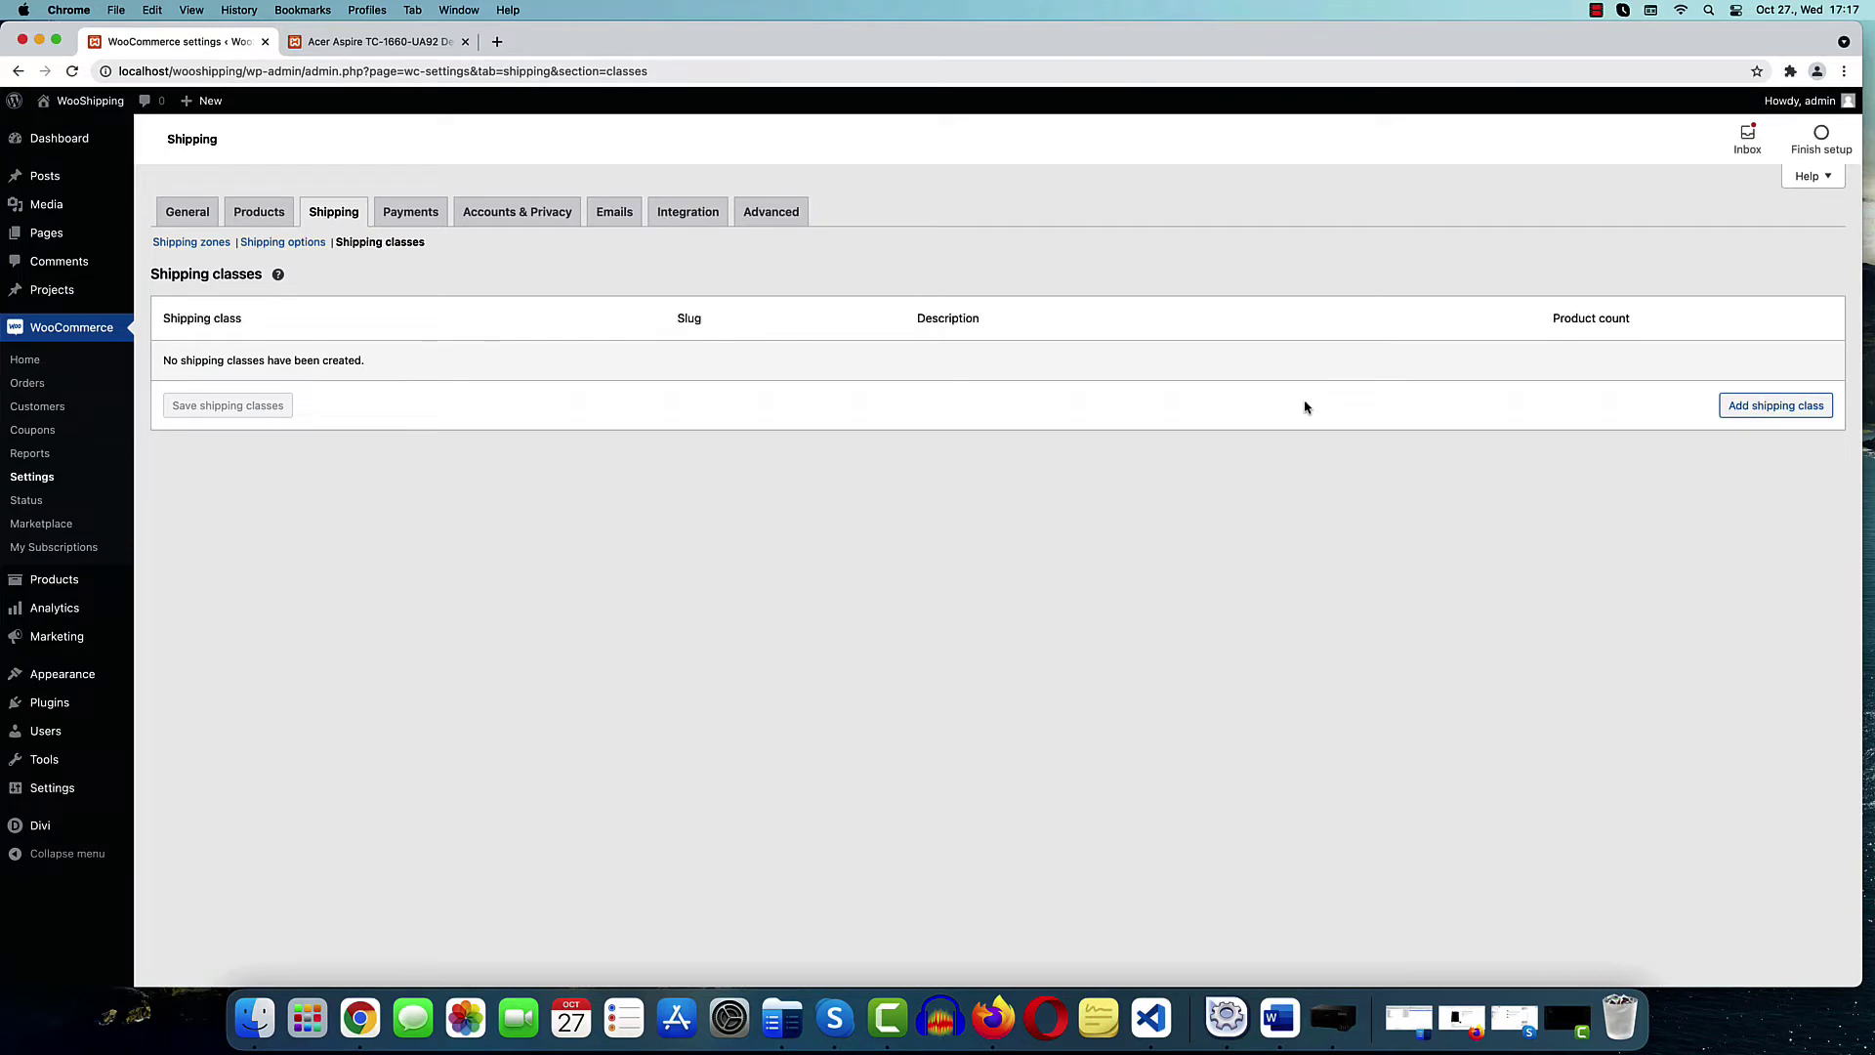
pyautogui.click(1758, 408)
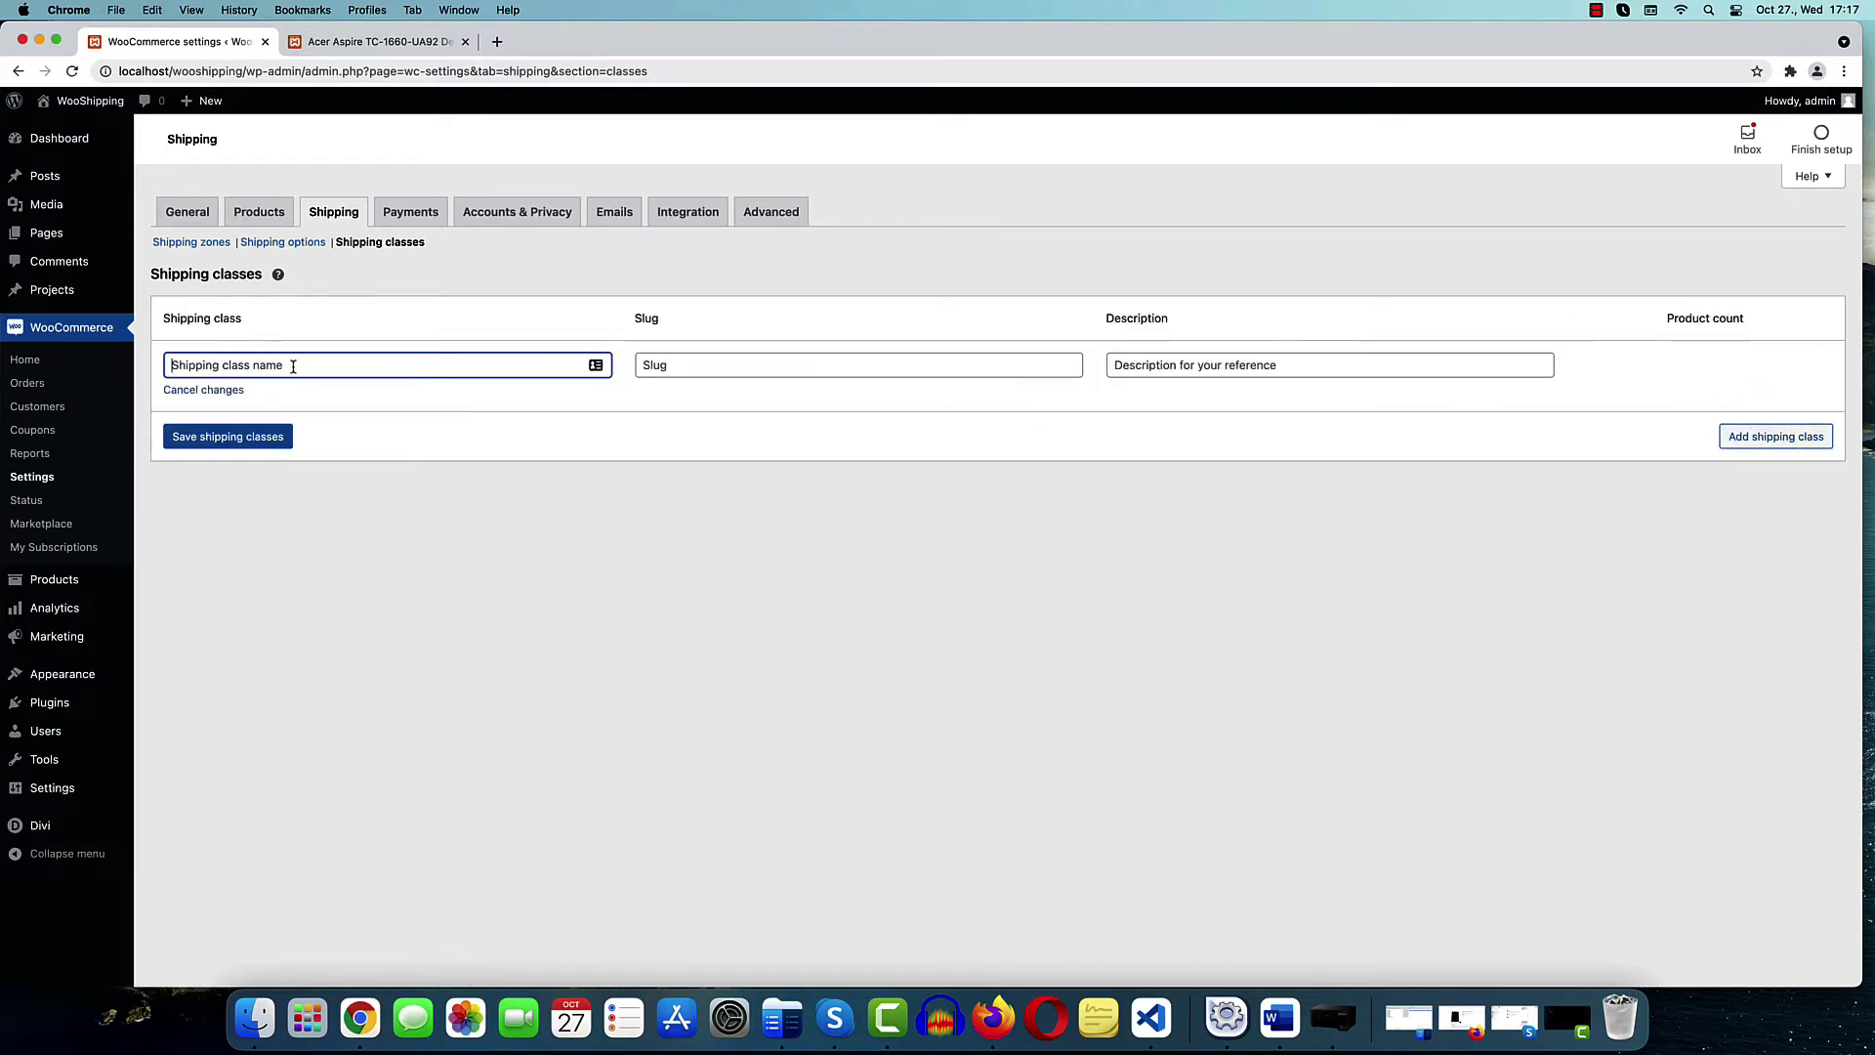
pyautogui.write('Big products')
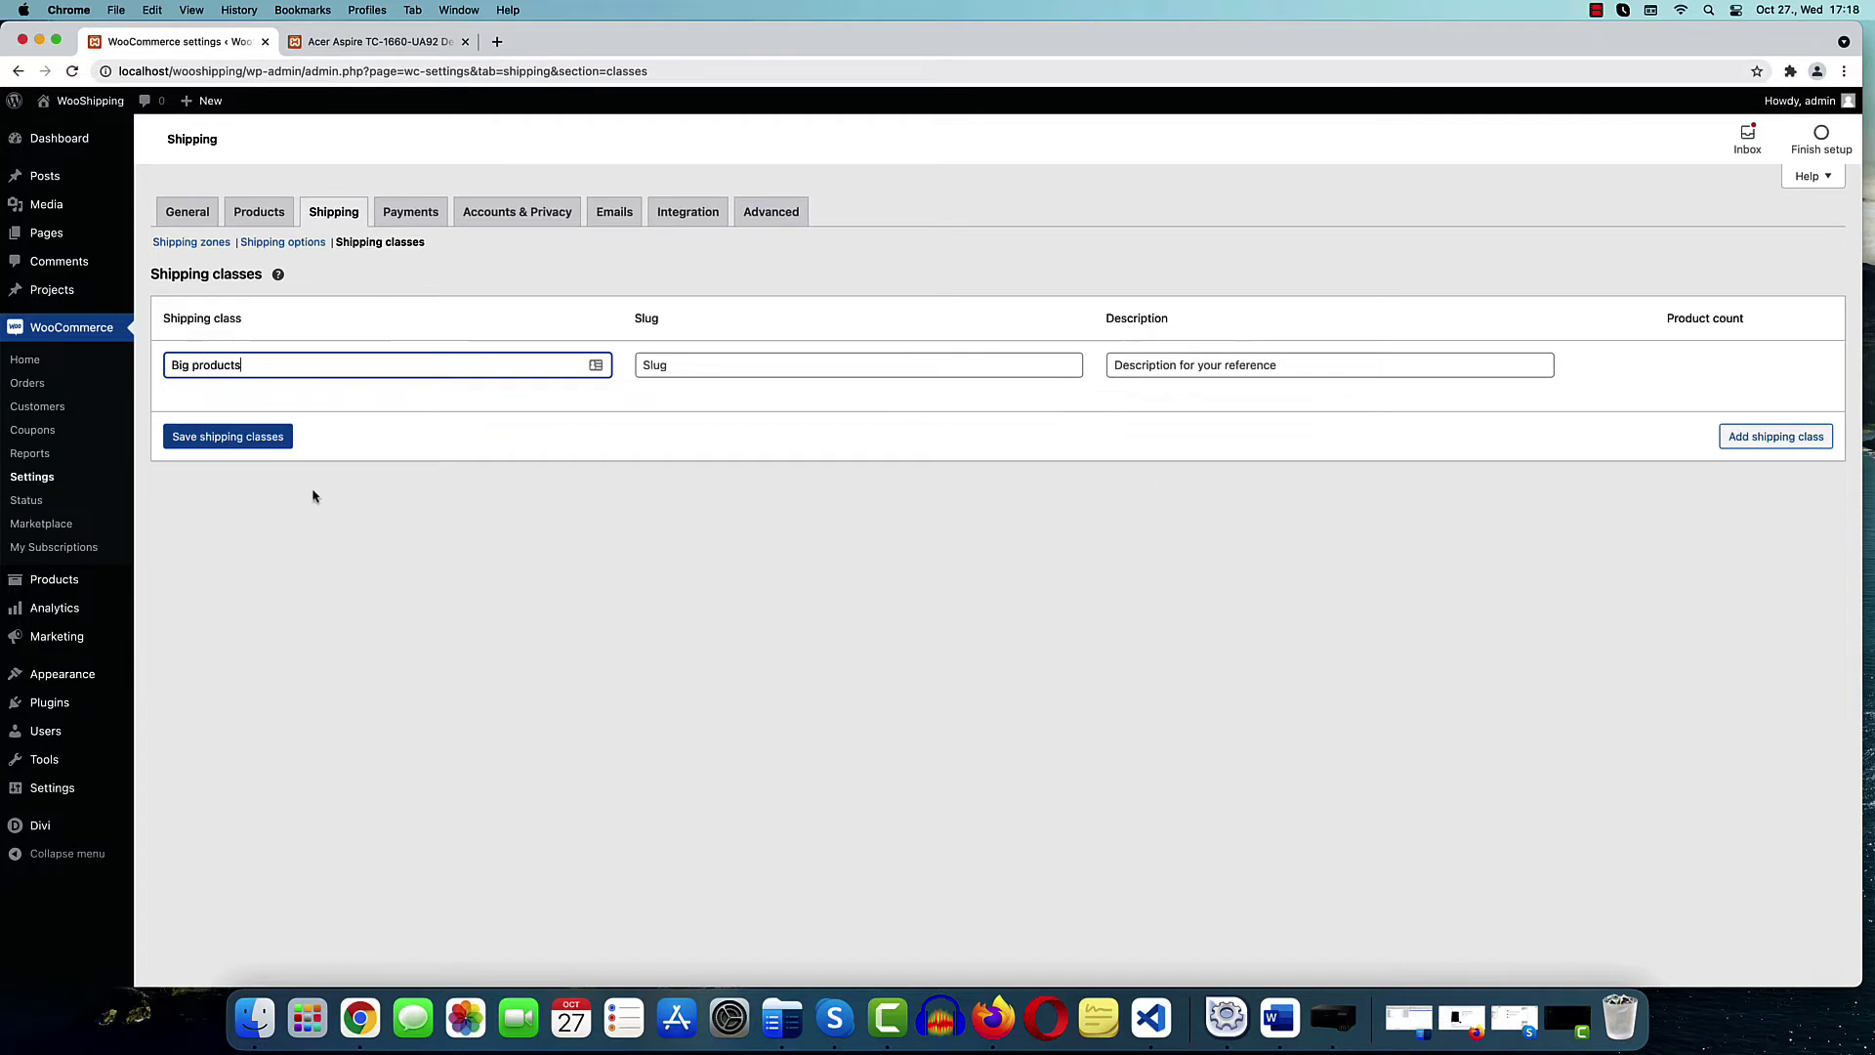
pyautogui.click(220, 438)
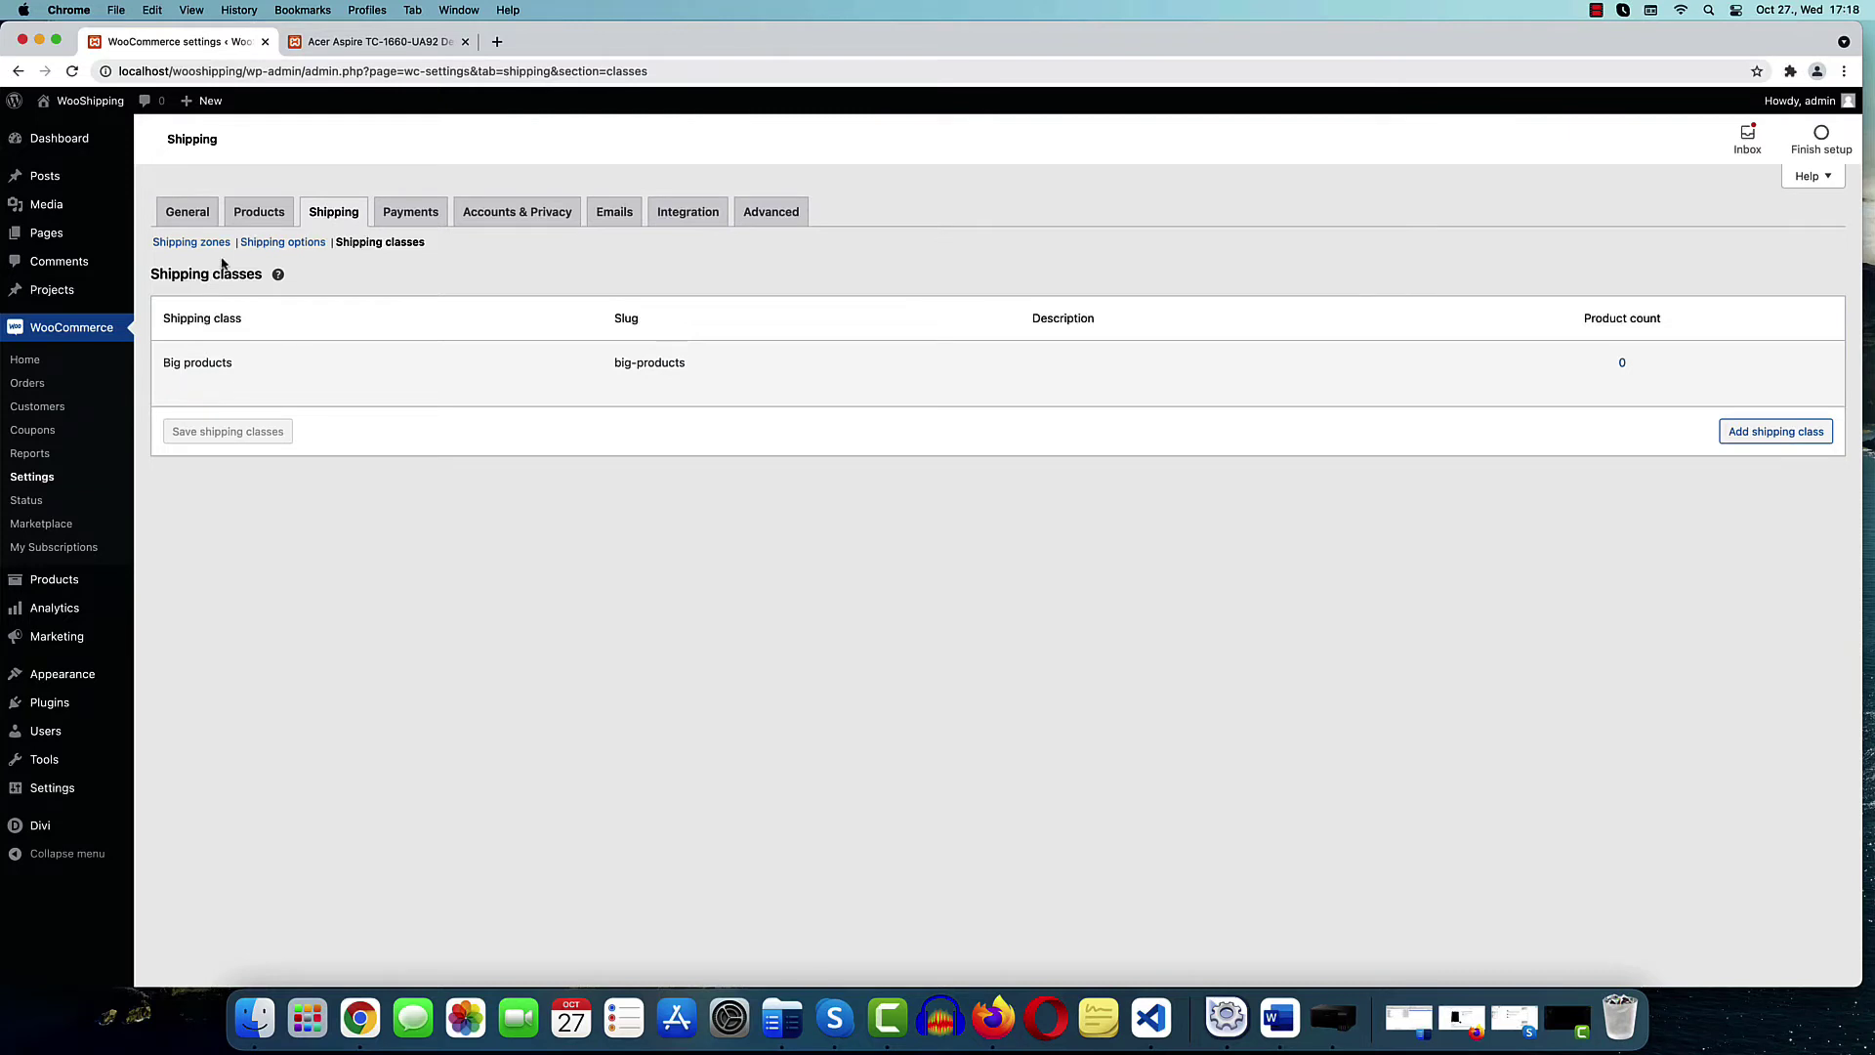
# Add a shipping zone named US covering the region United States (US) and save it
pyautogui.click(194, 244)
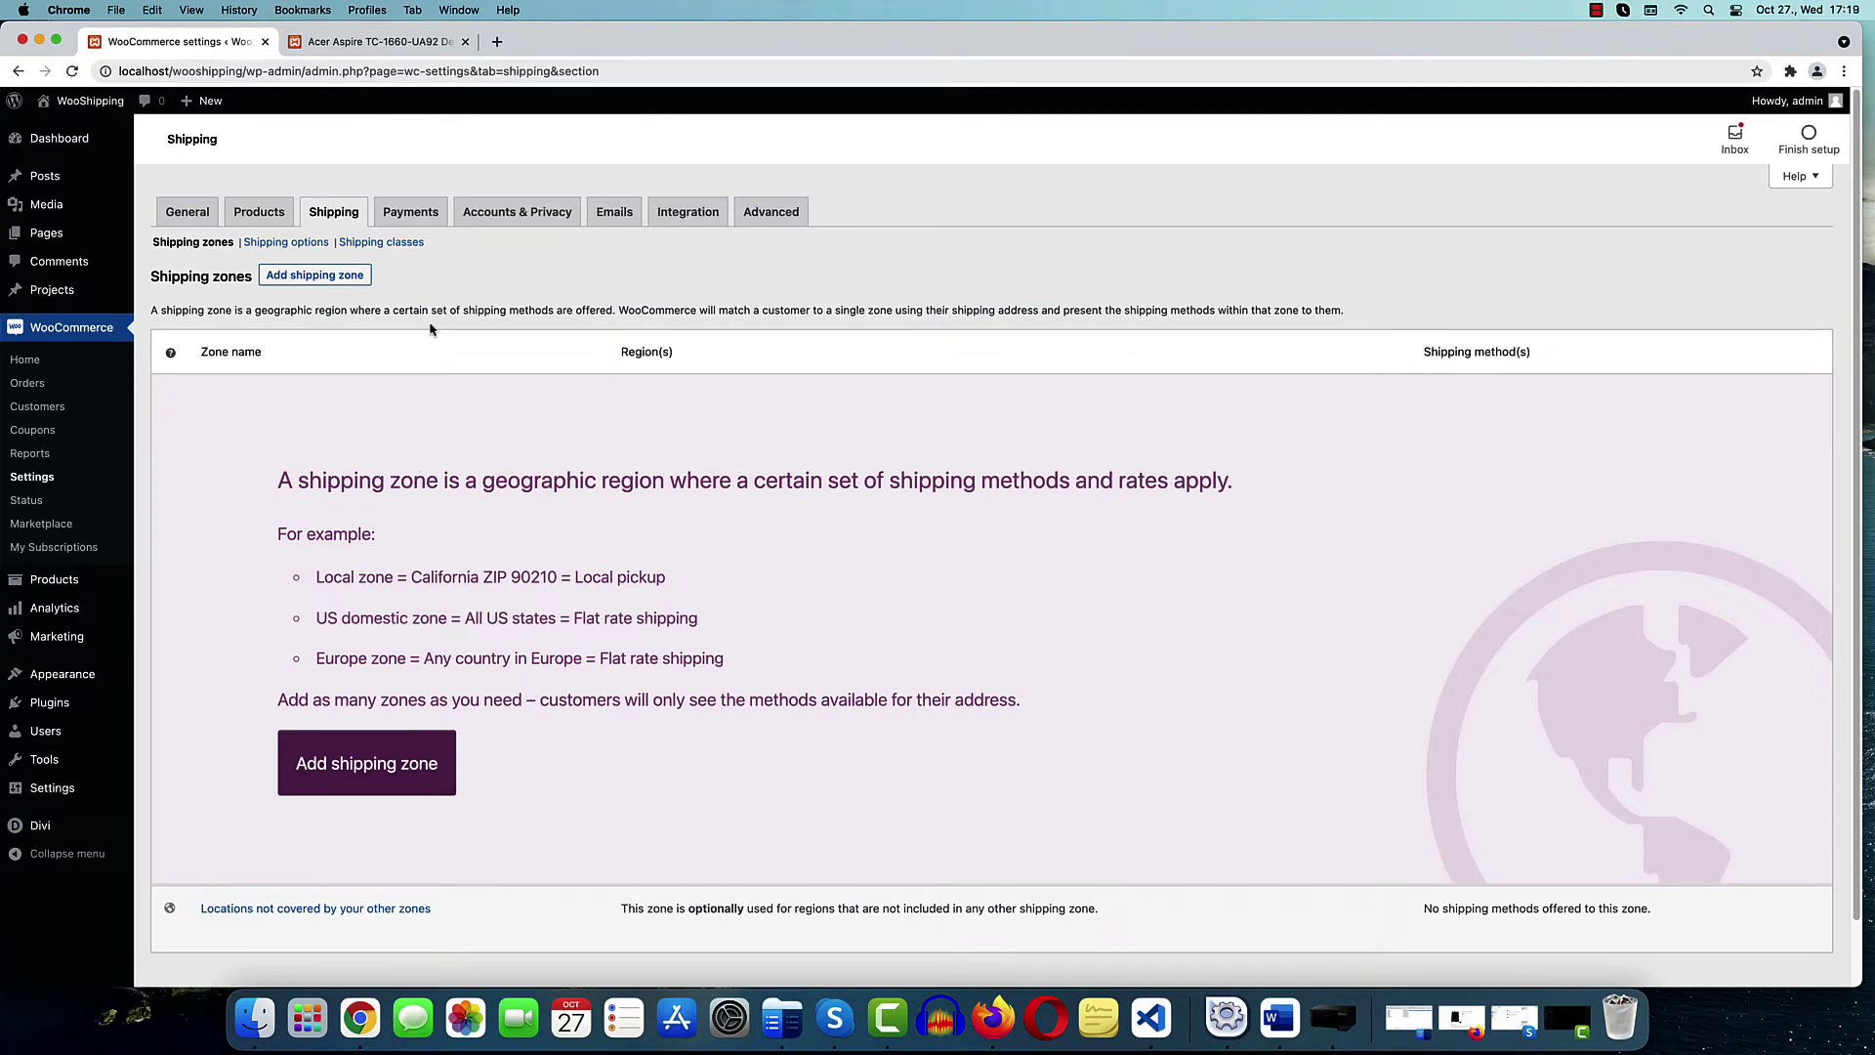
pyautogui.click(324, 279)
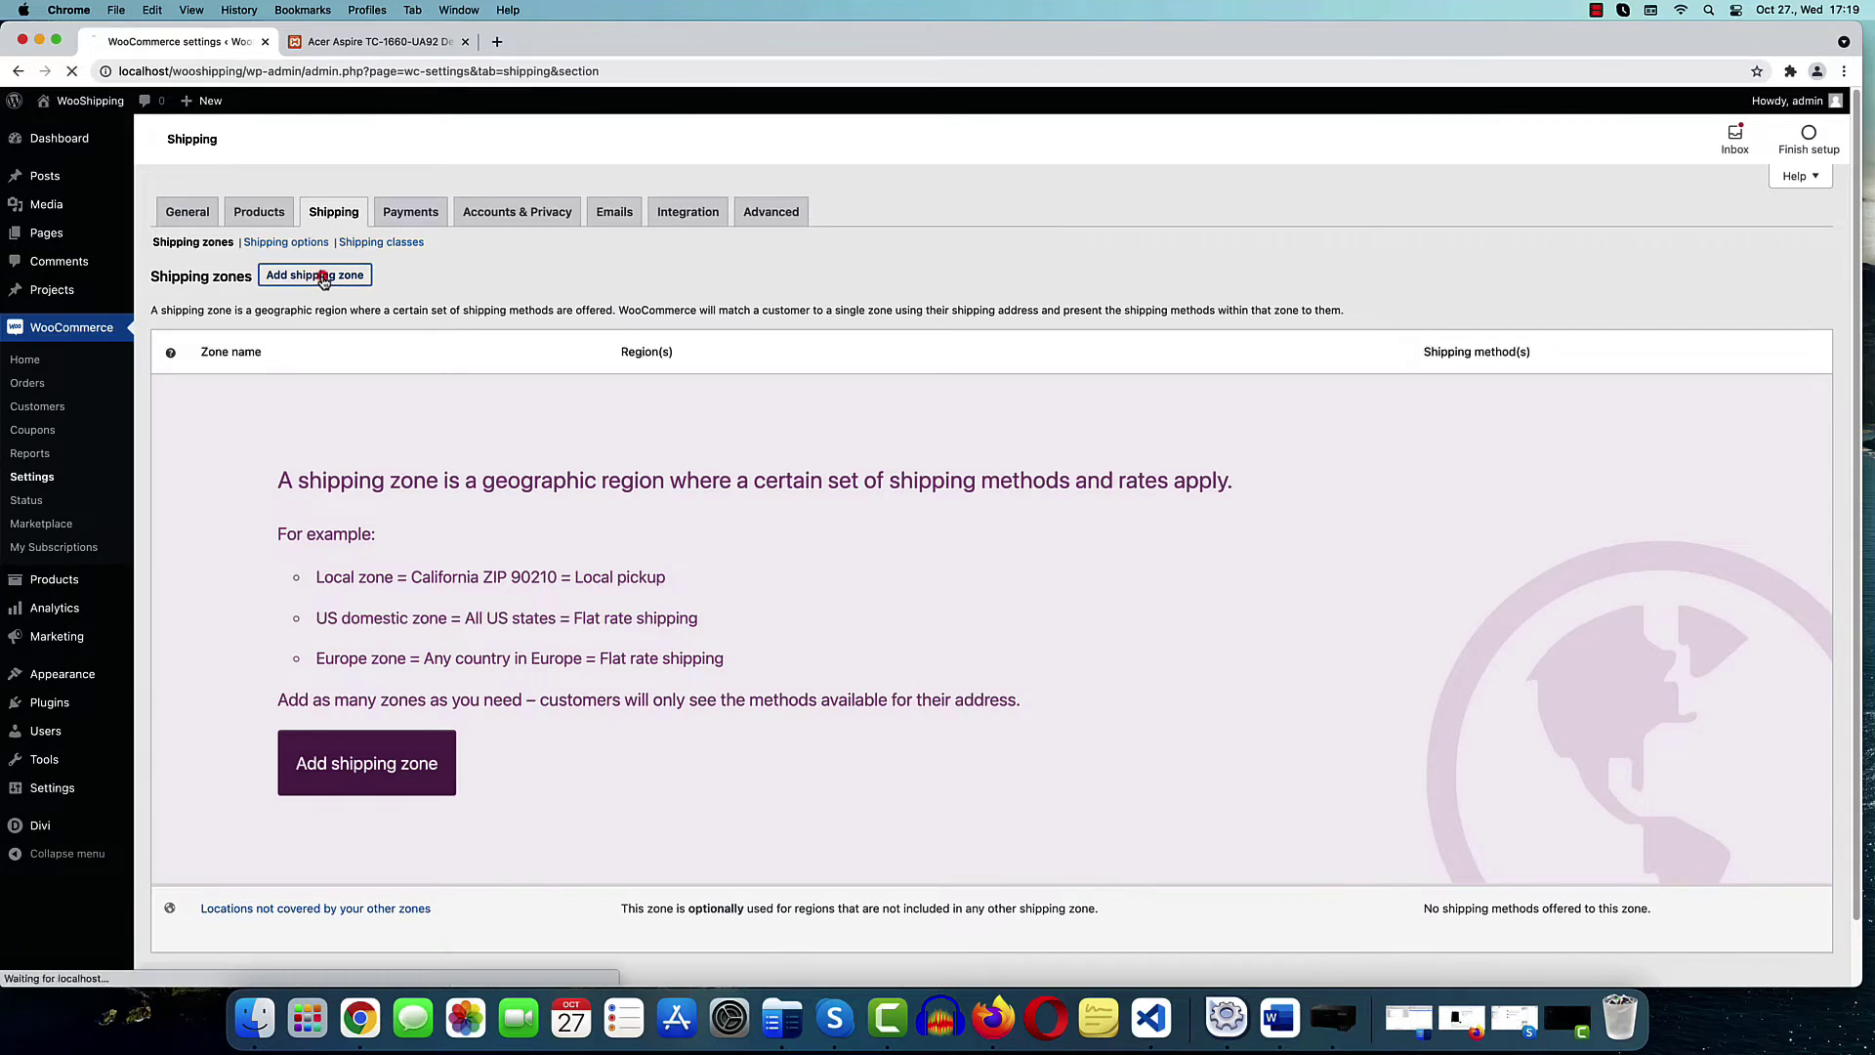
pyautogui.click(415, 323)
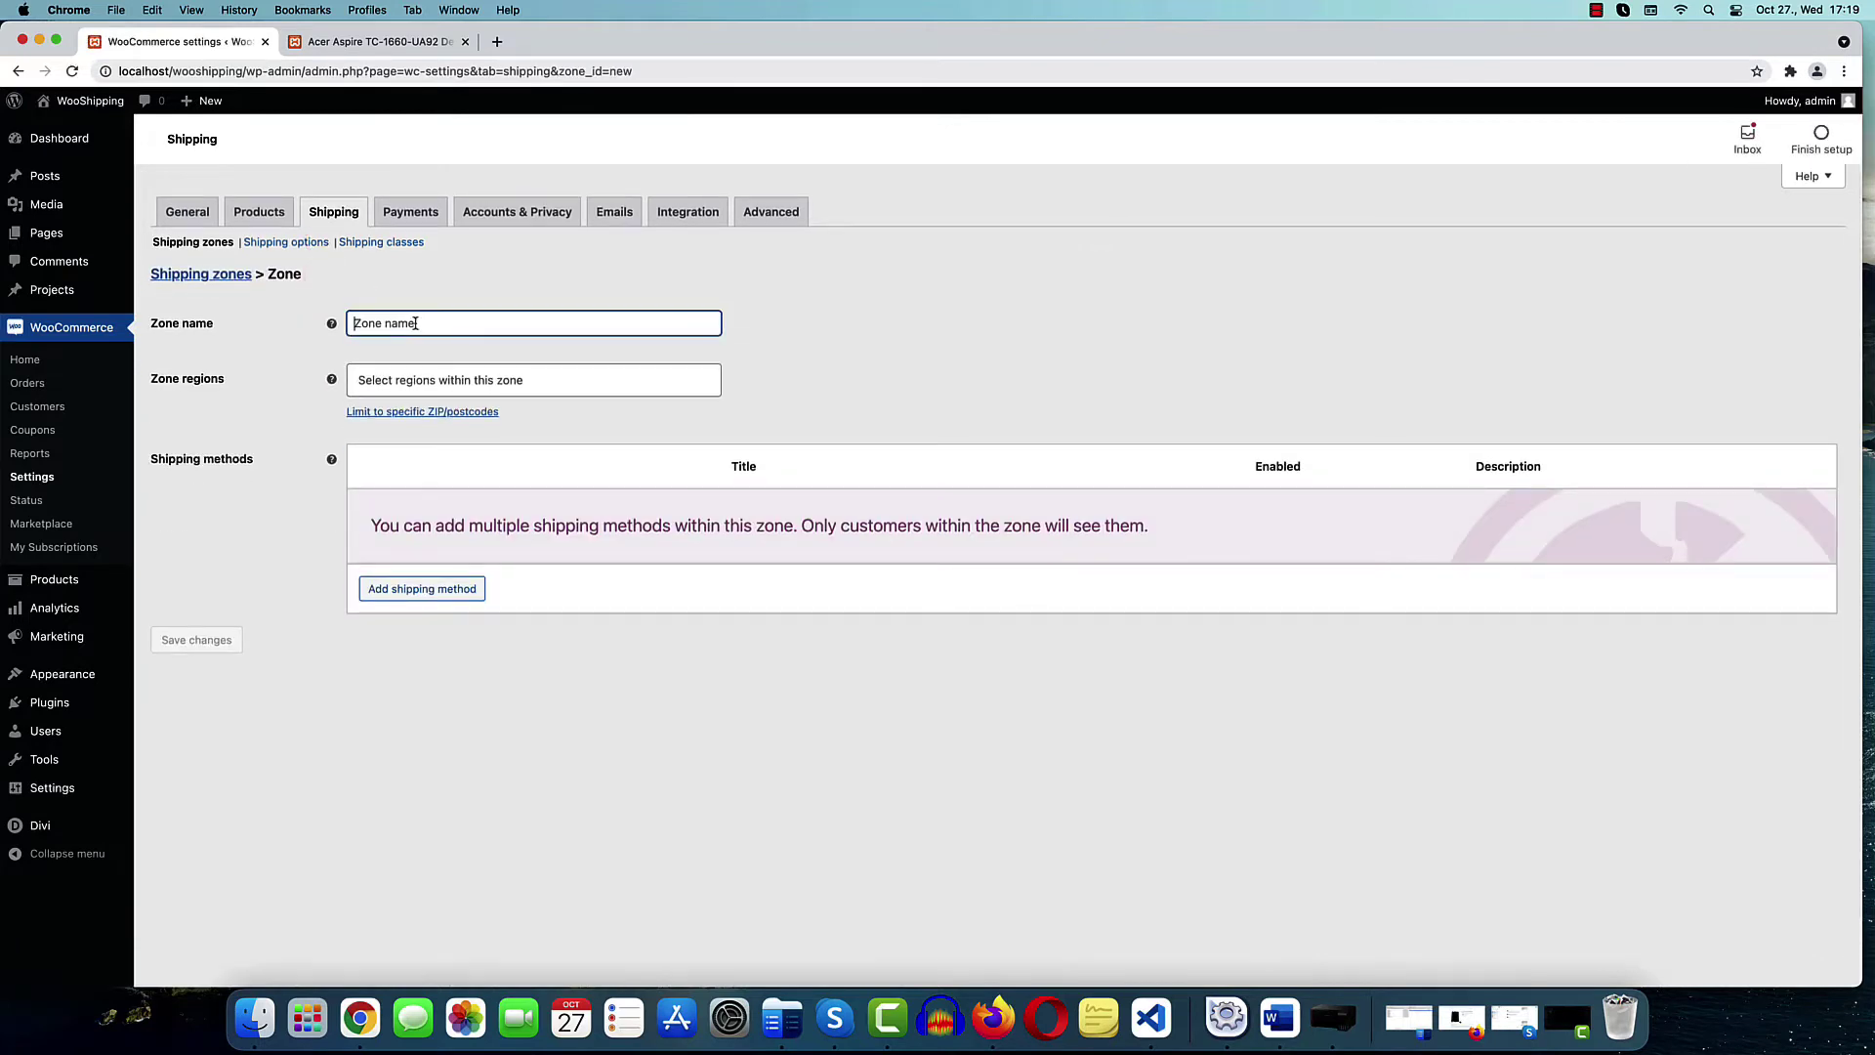
pyautogui.write('US')
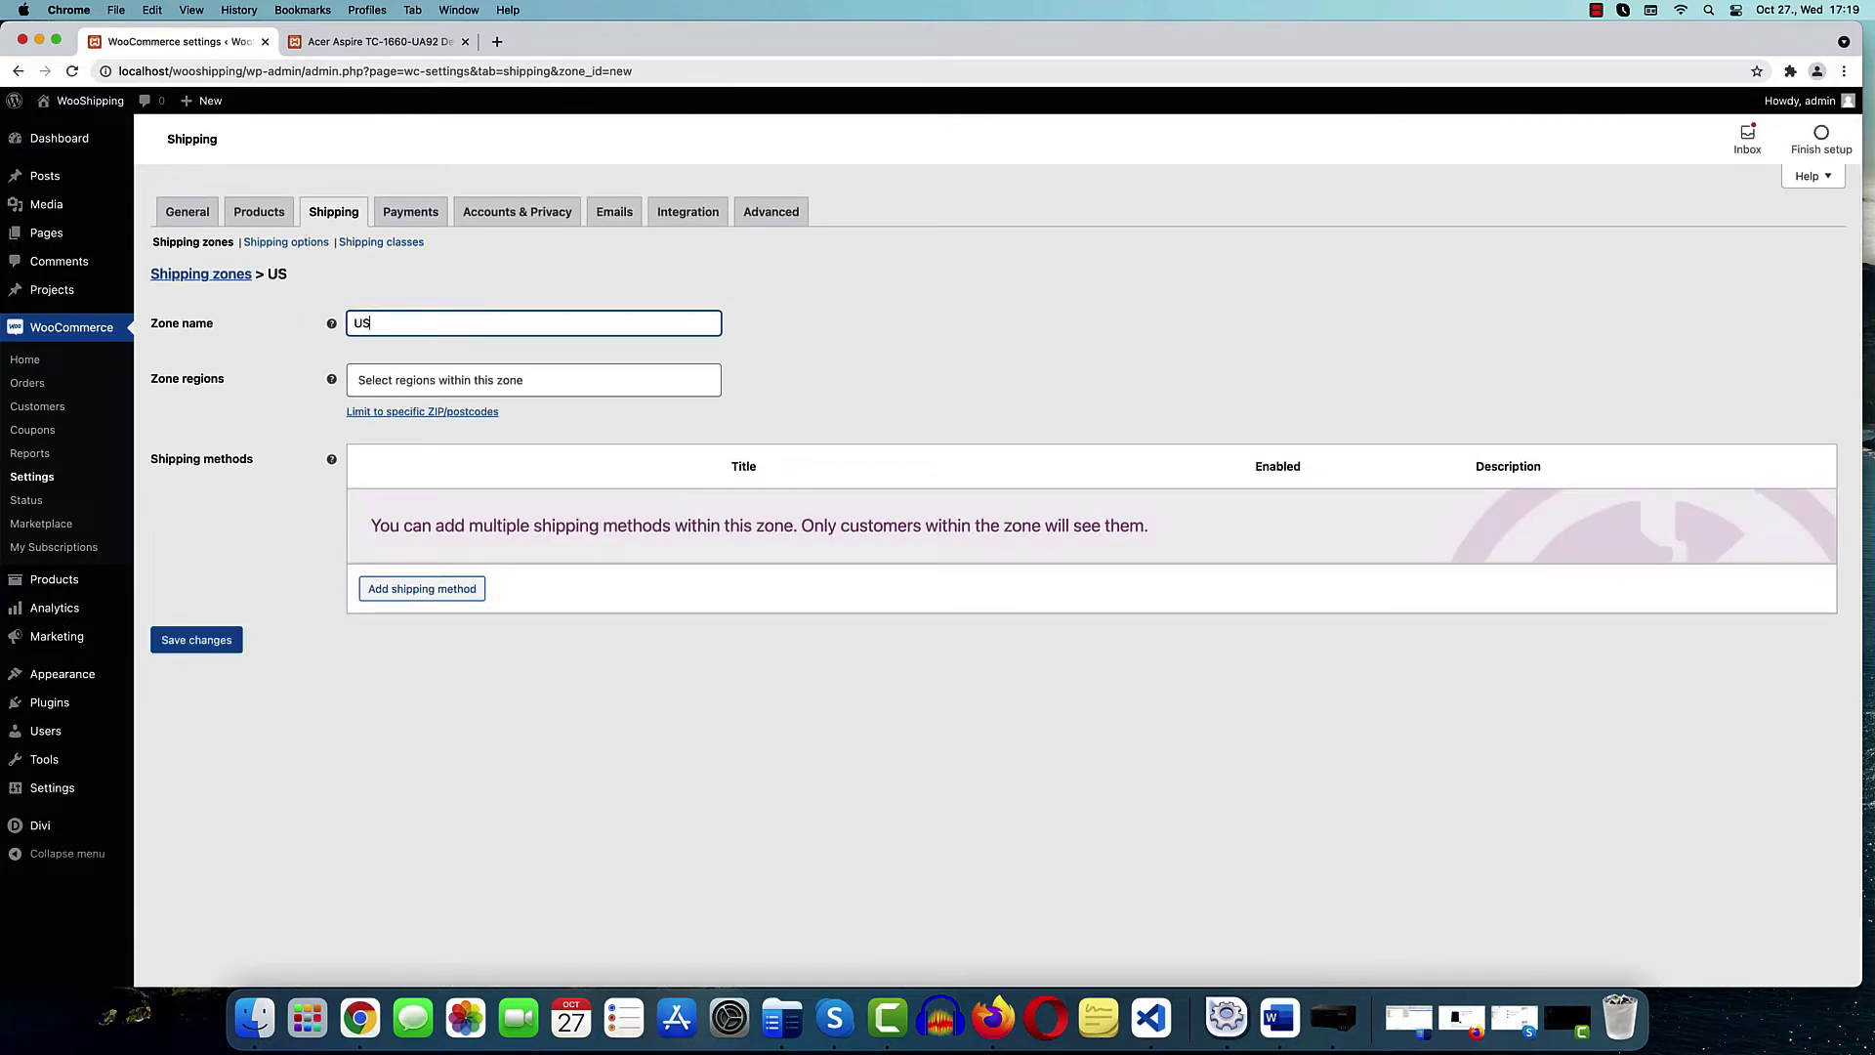
pyautogui.click(452, 380)
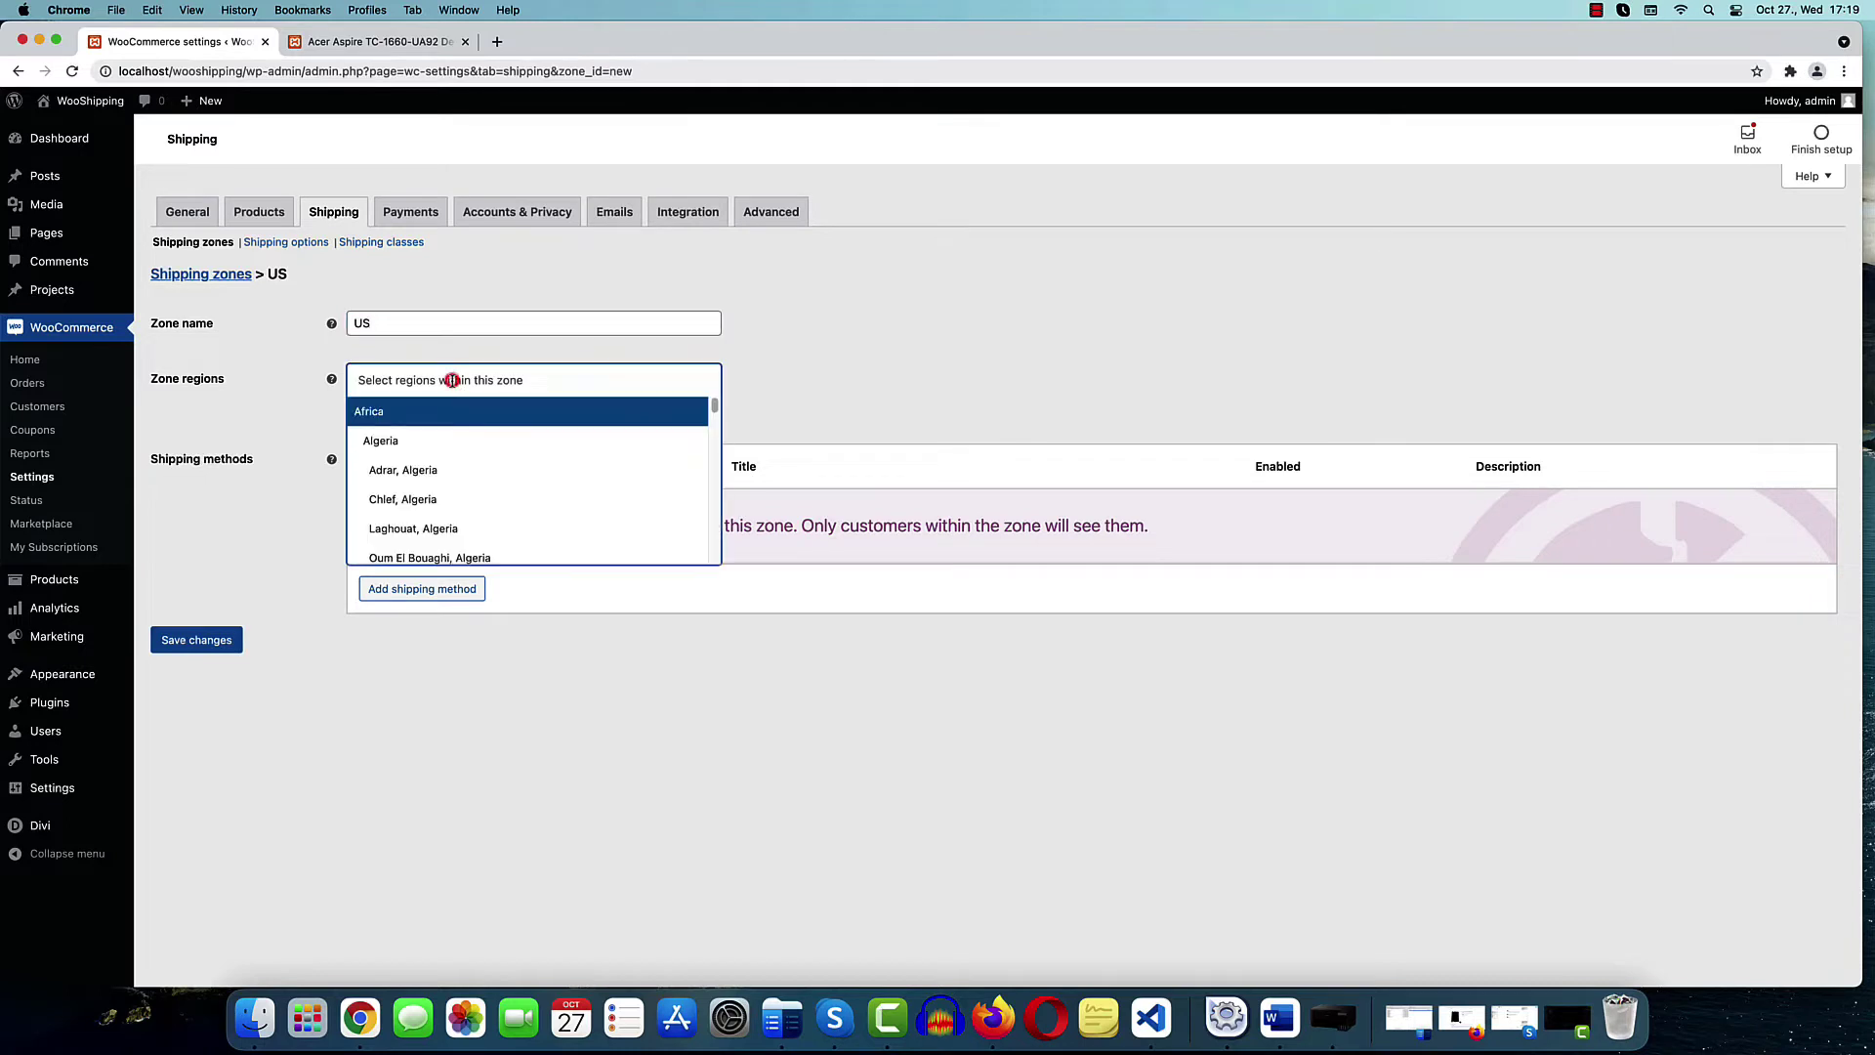
pyautogui.write('United st')
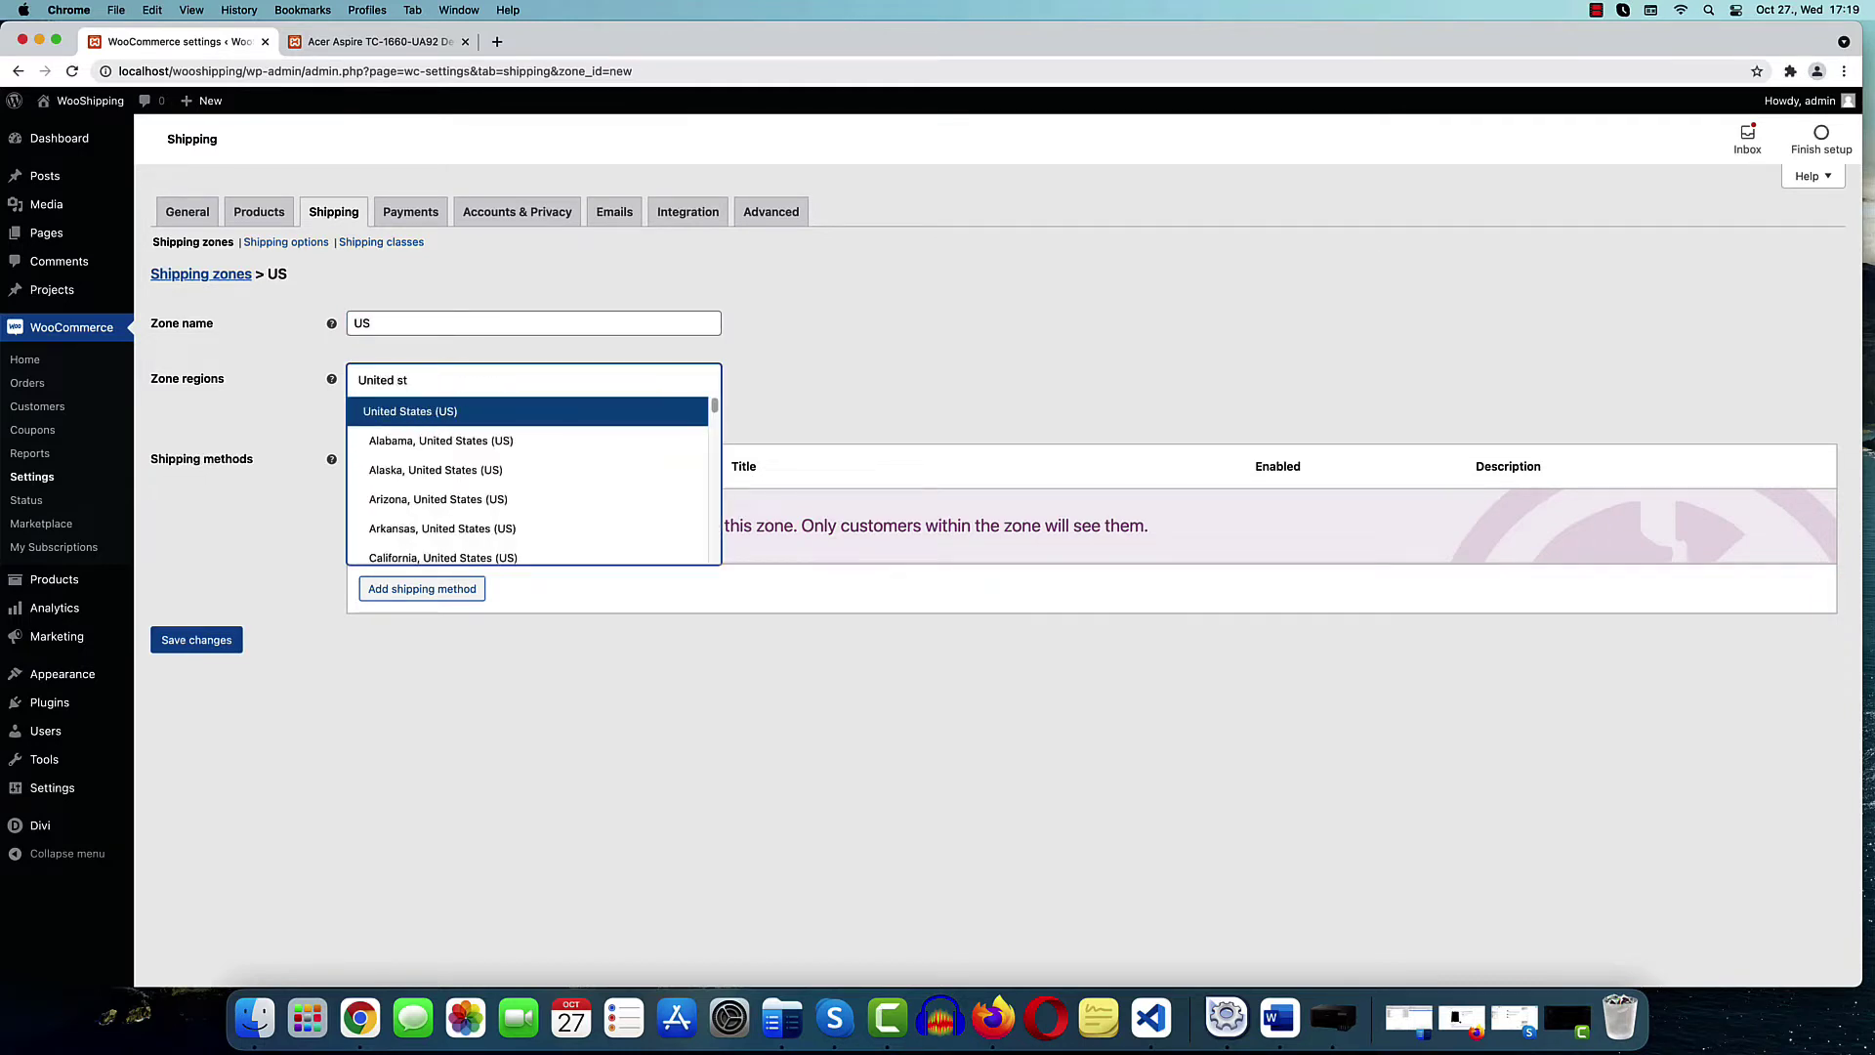
pyautogui.click(448, 411)
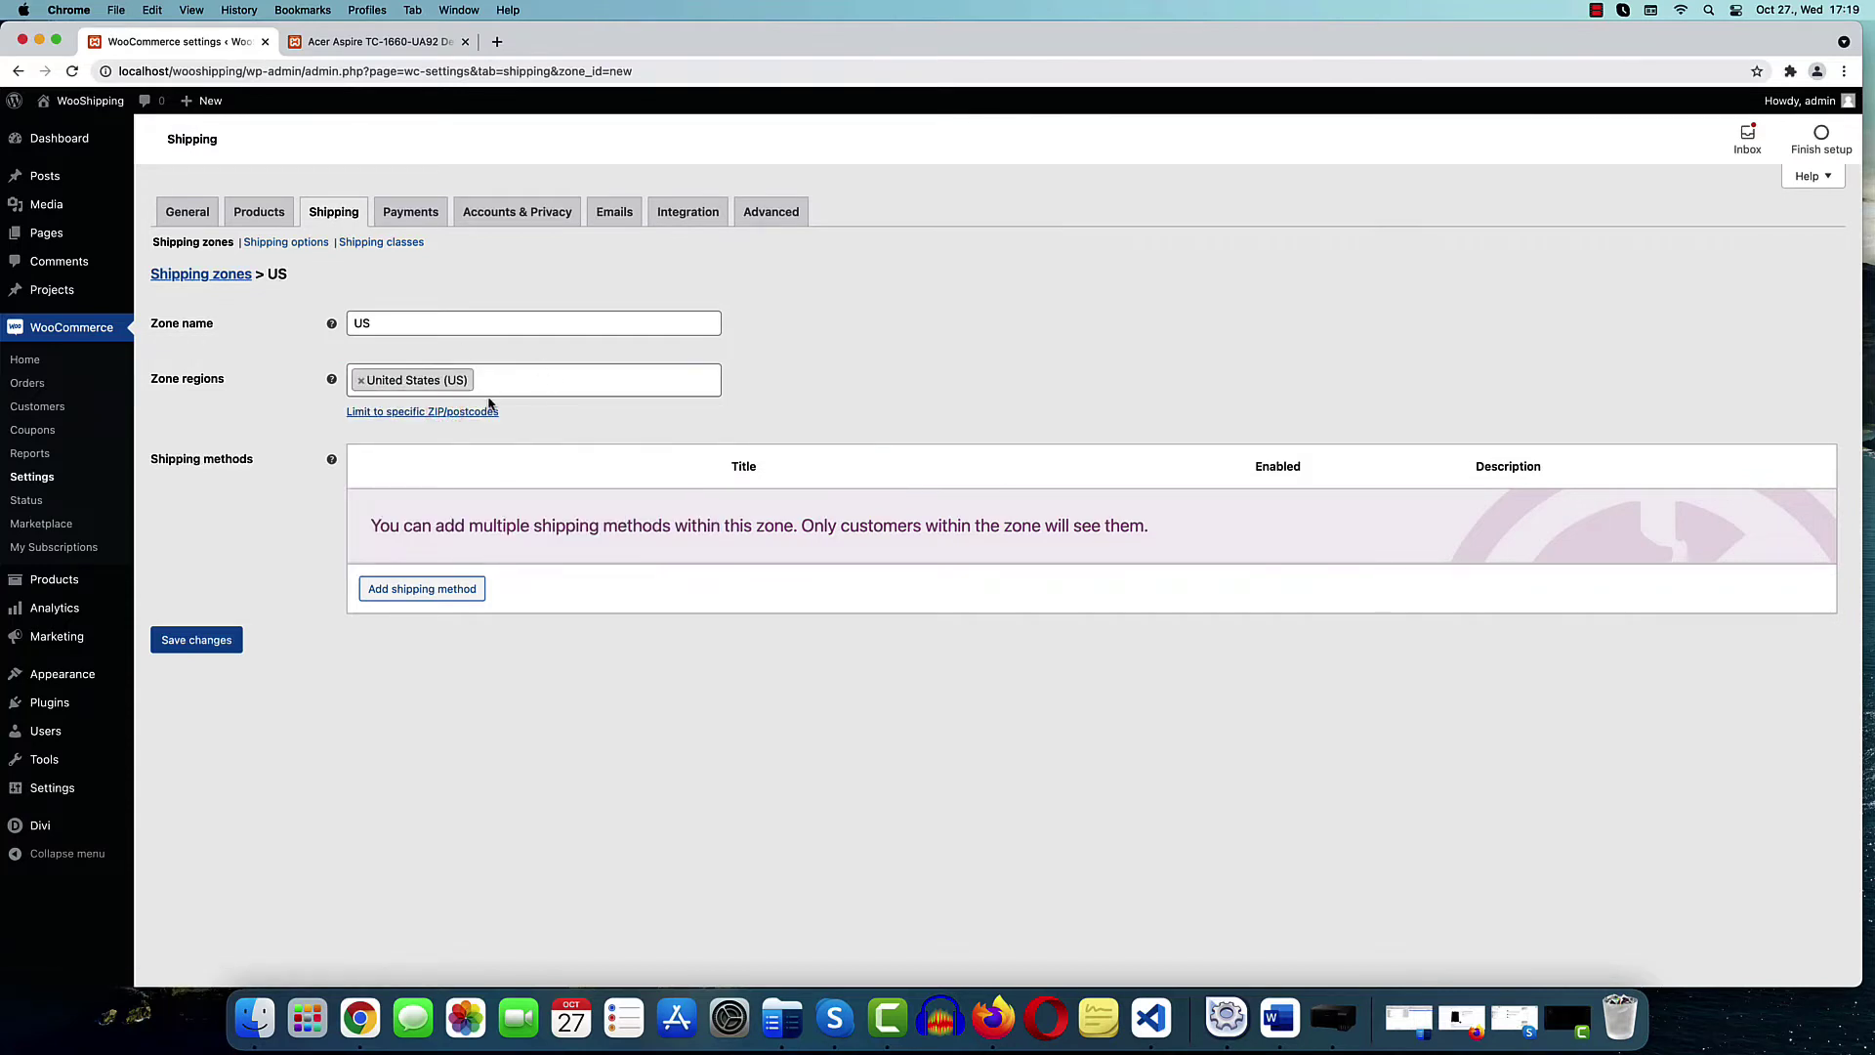
pyautogui.click(197, 644)
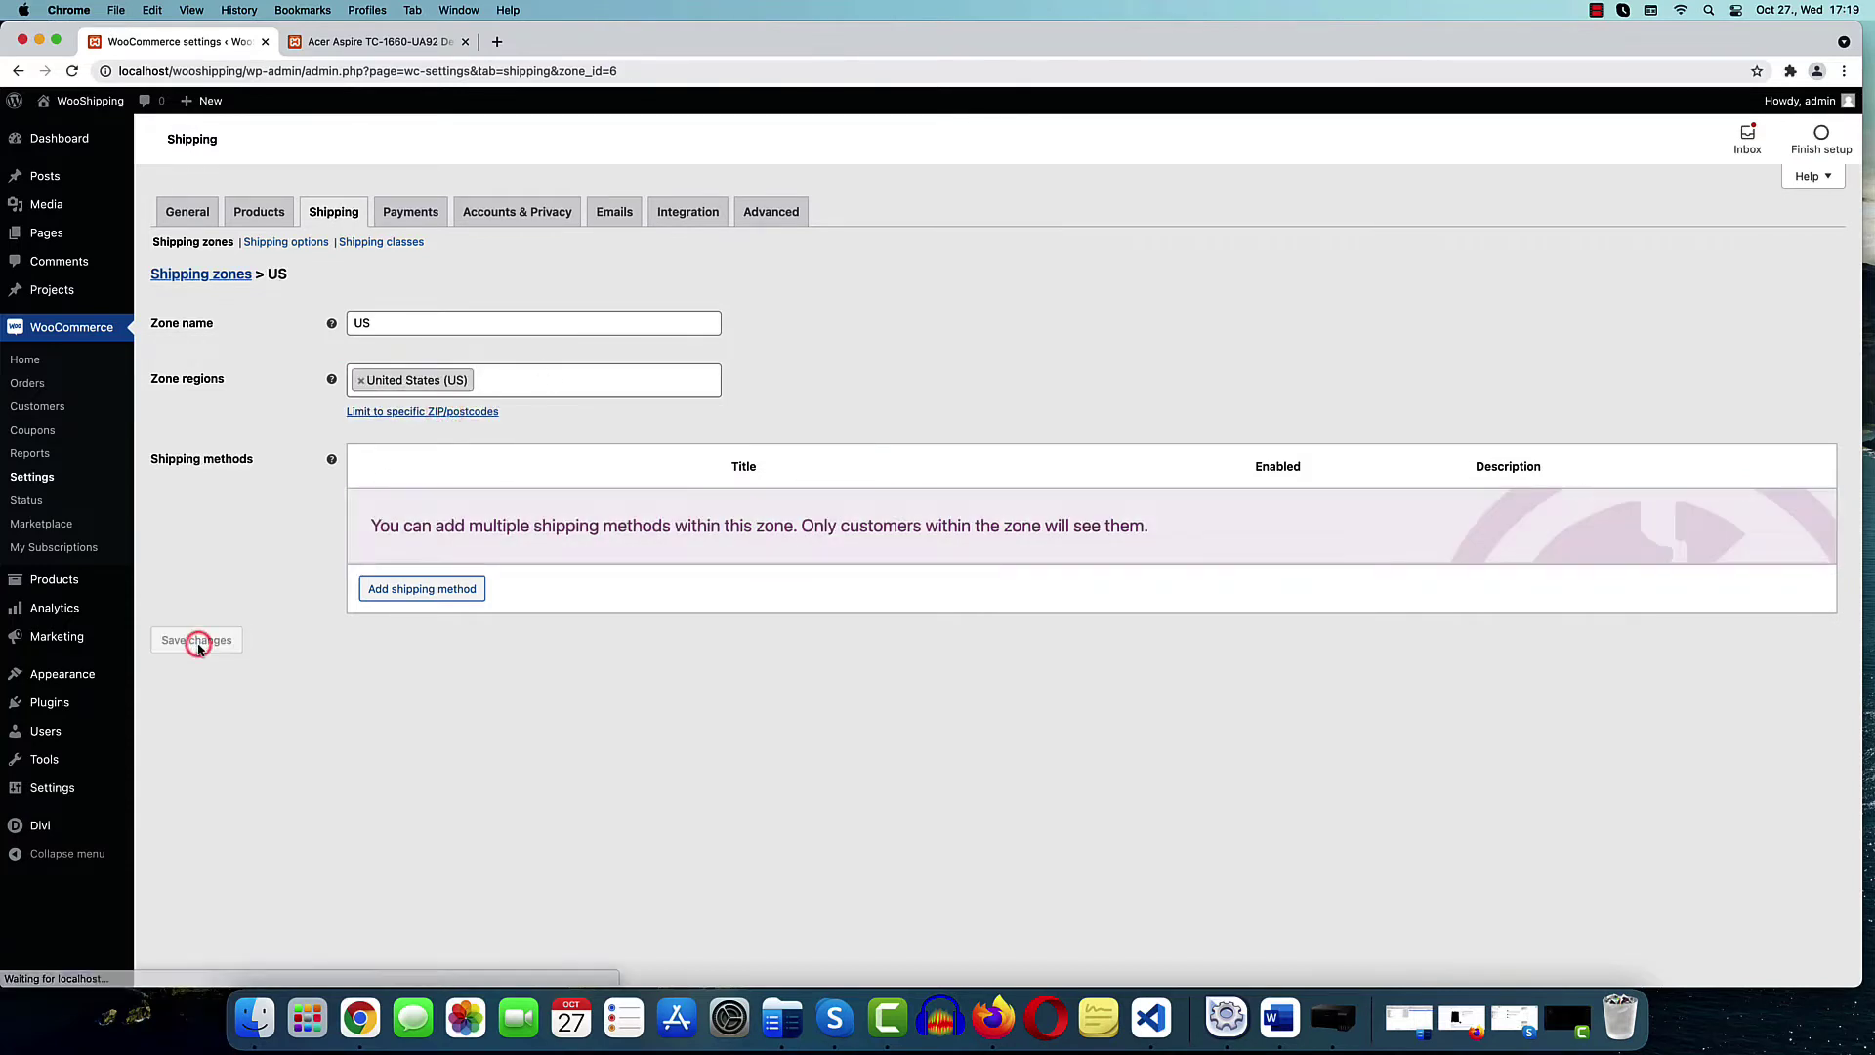
# Add a Flat rate shipping method to the US zone, with tax status None and a cost of 20
pyautogui.click(420, 590)
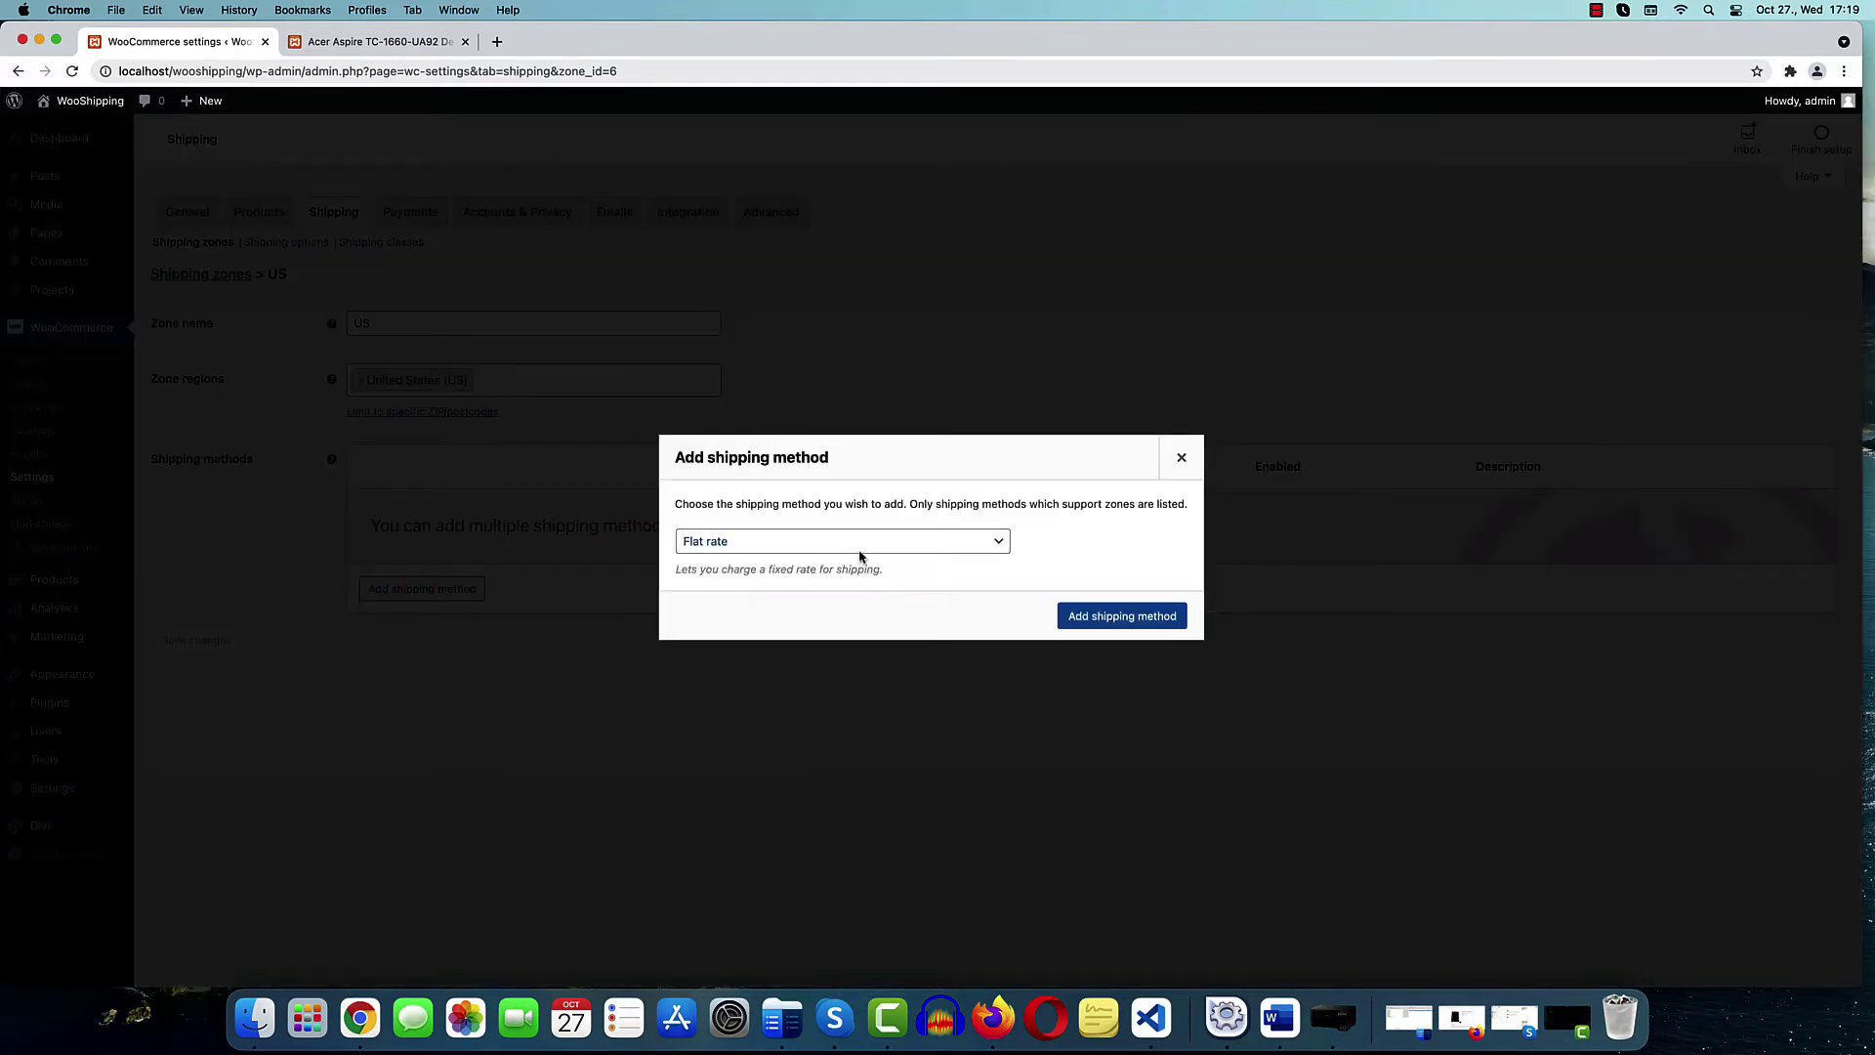
pyautogui.click(1129, 617)
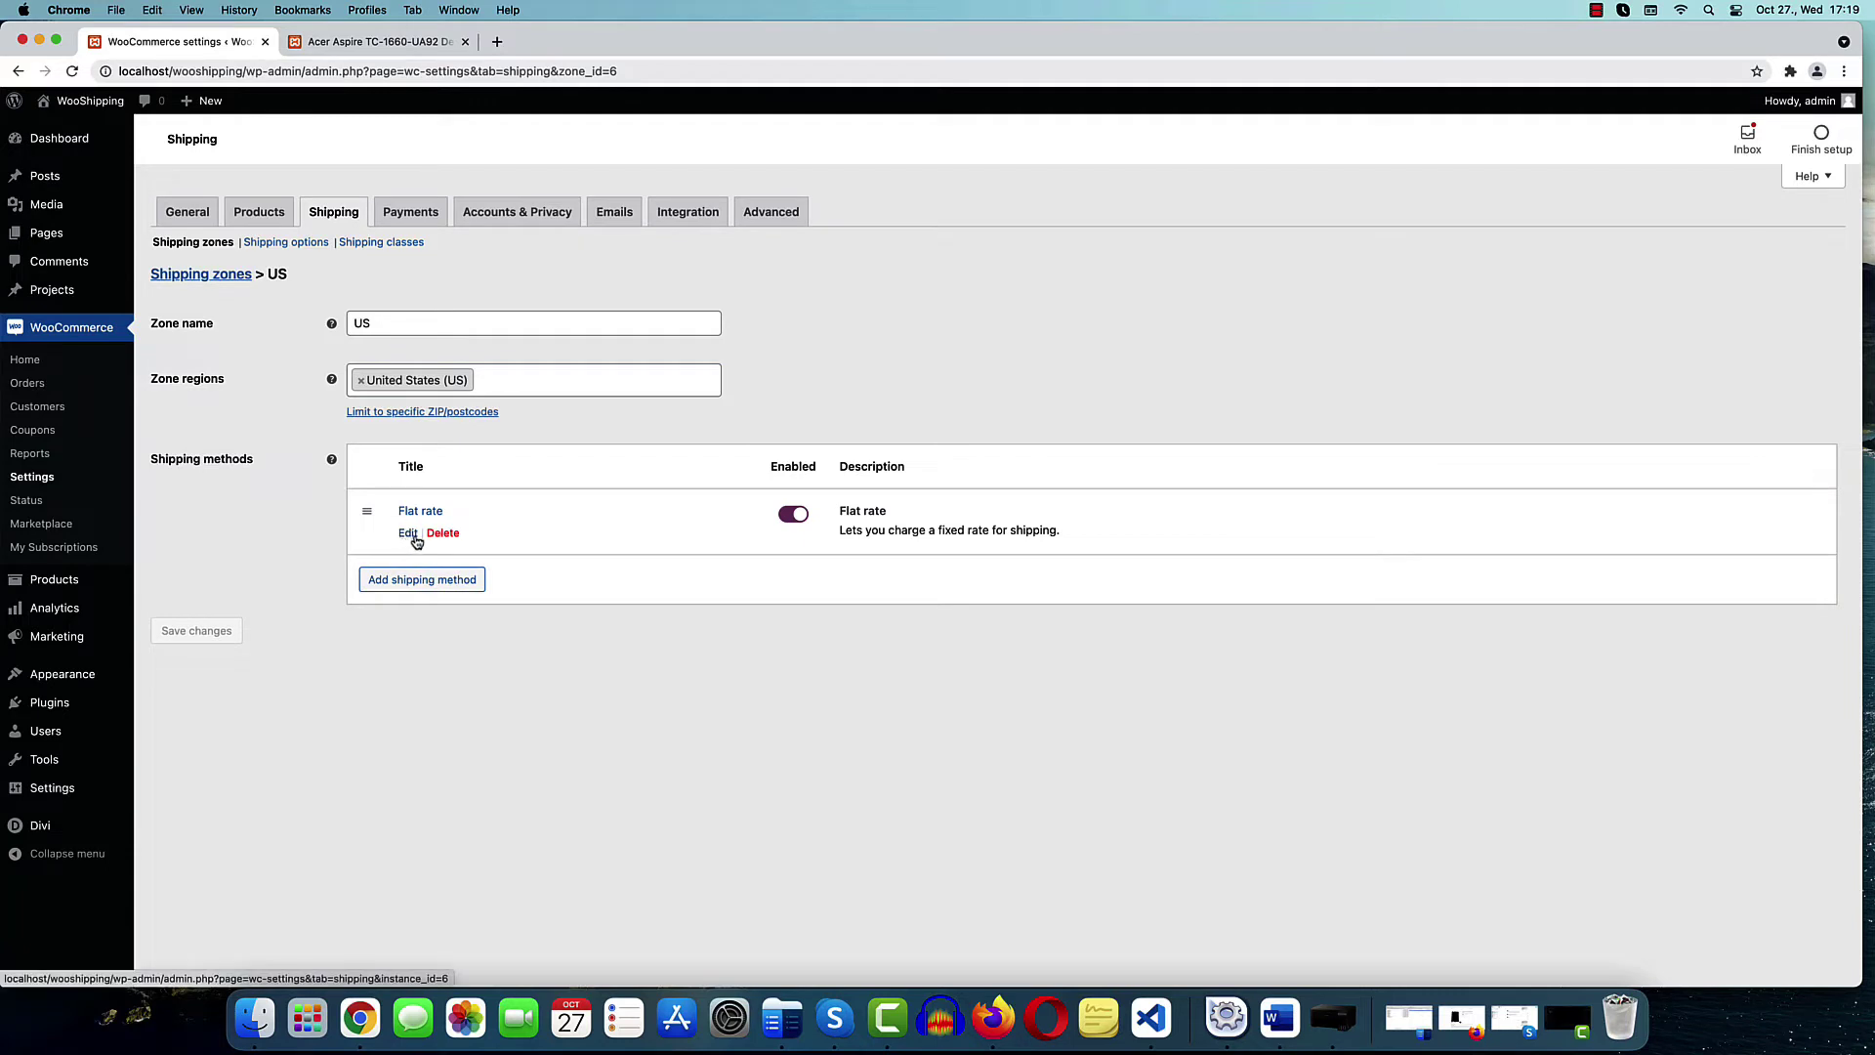
pyautogui.click(409, 534)
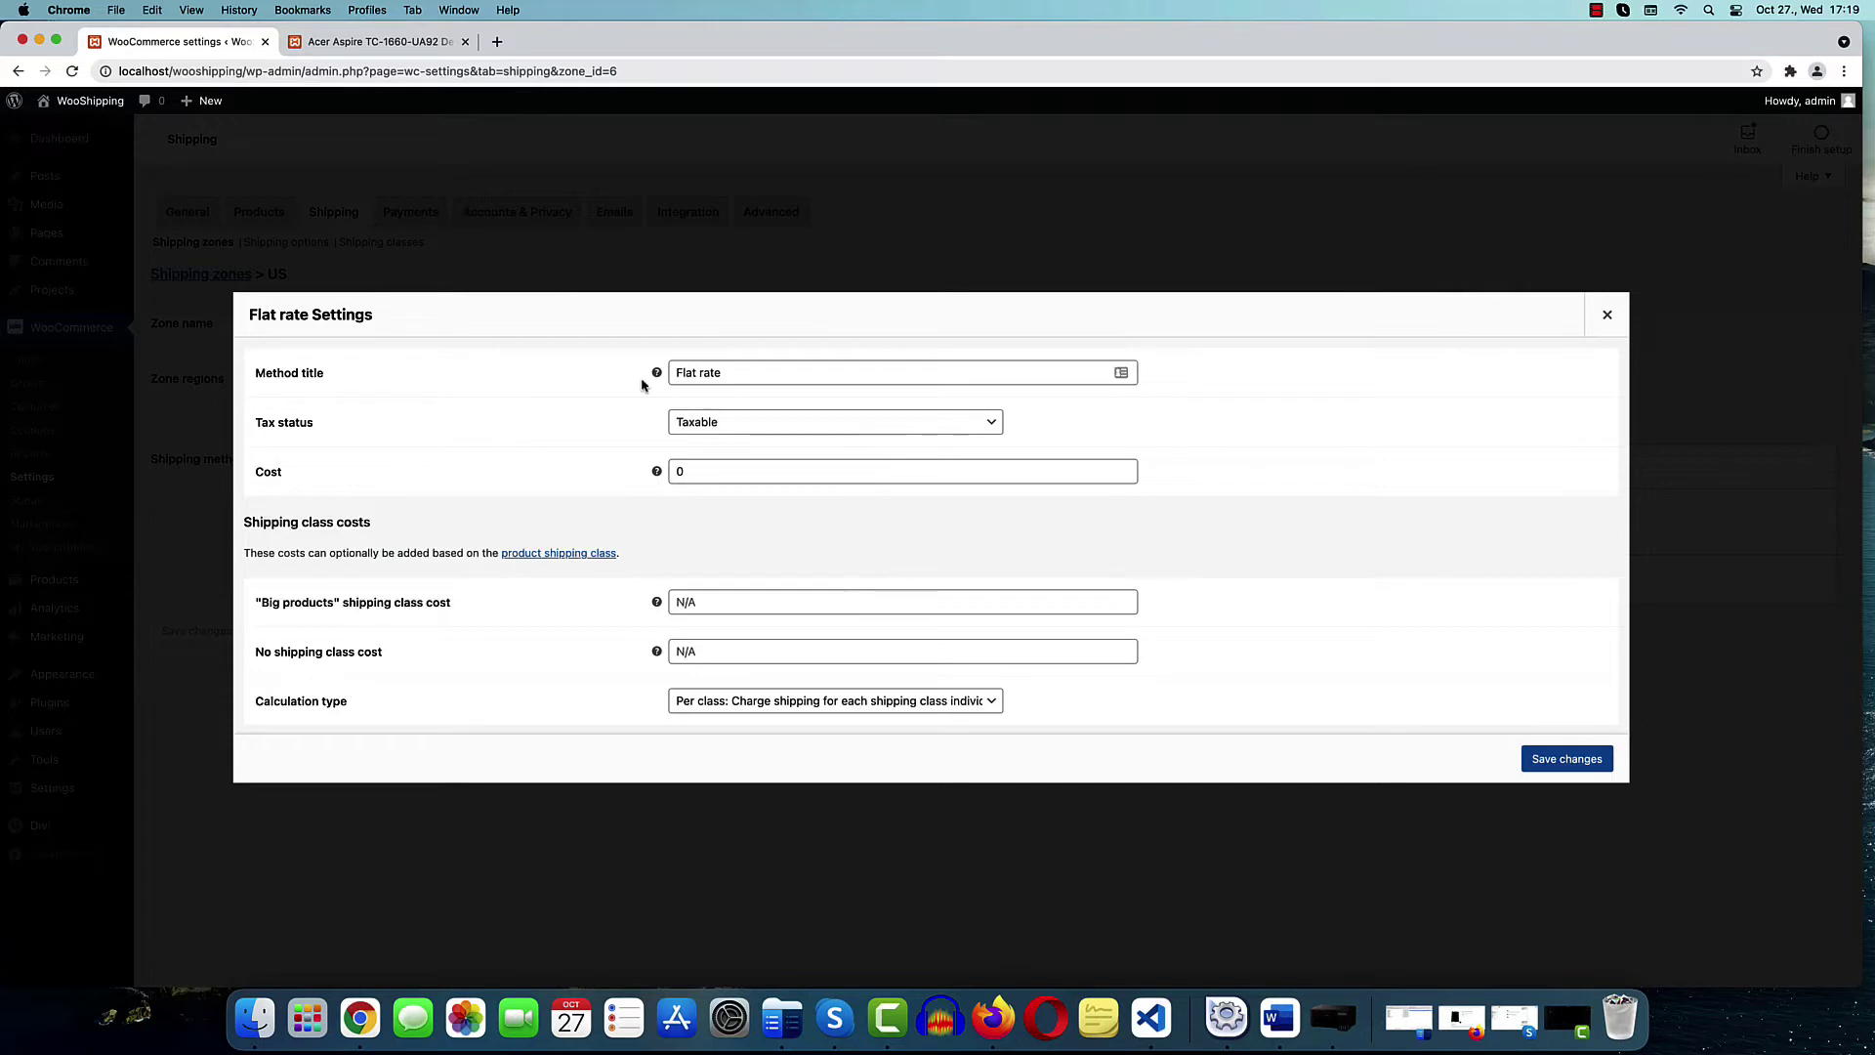
pyautogui.click(708, 422)
pyautogui.click(706, 442)
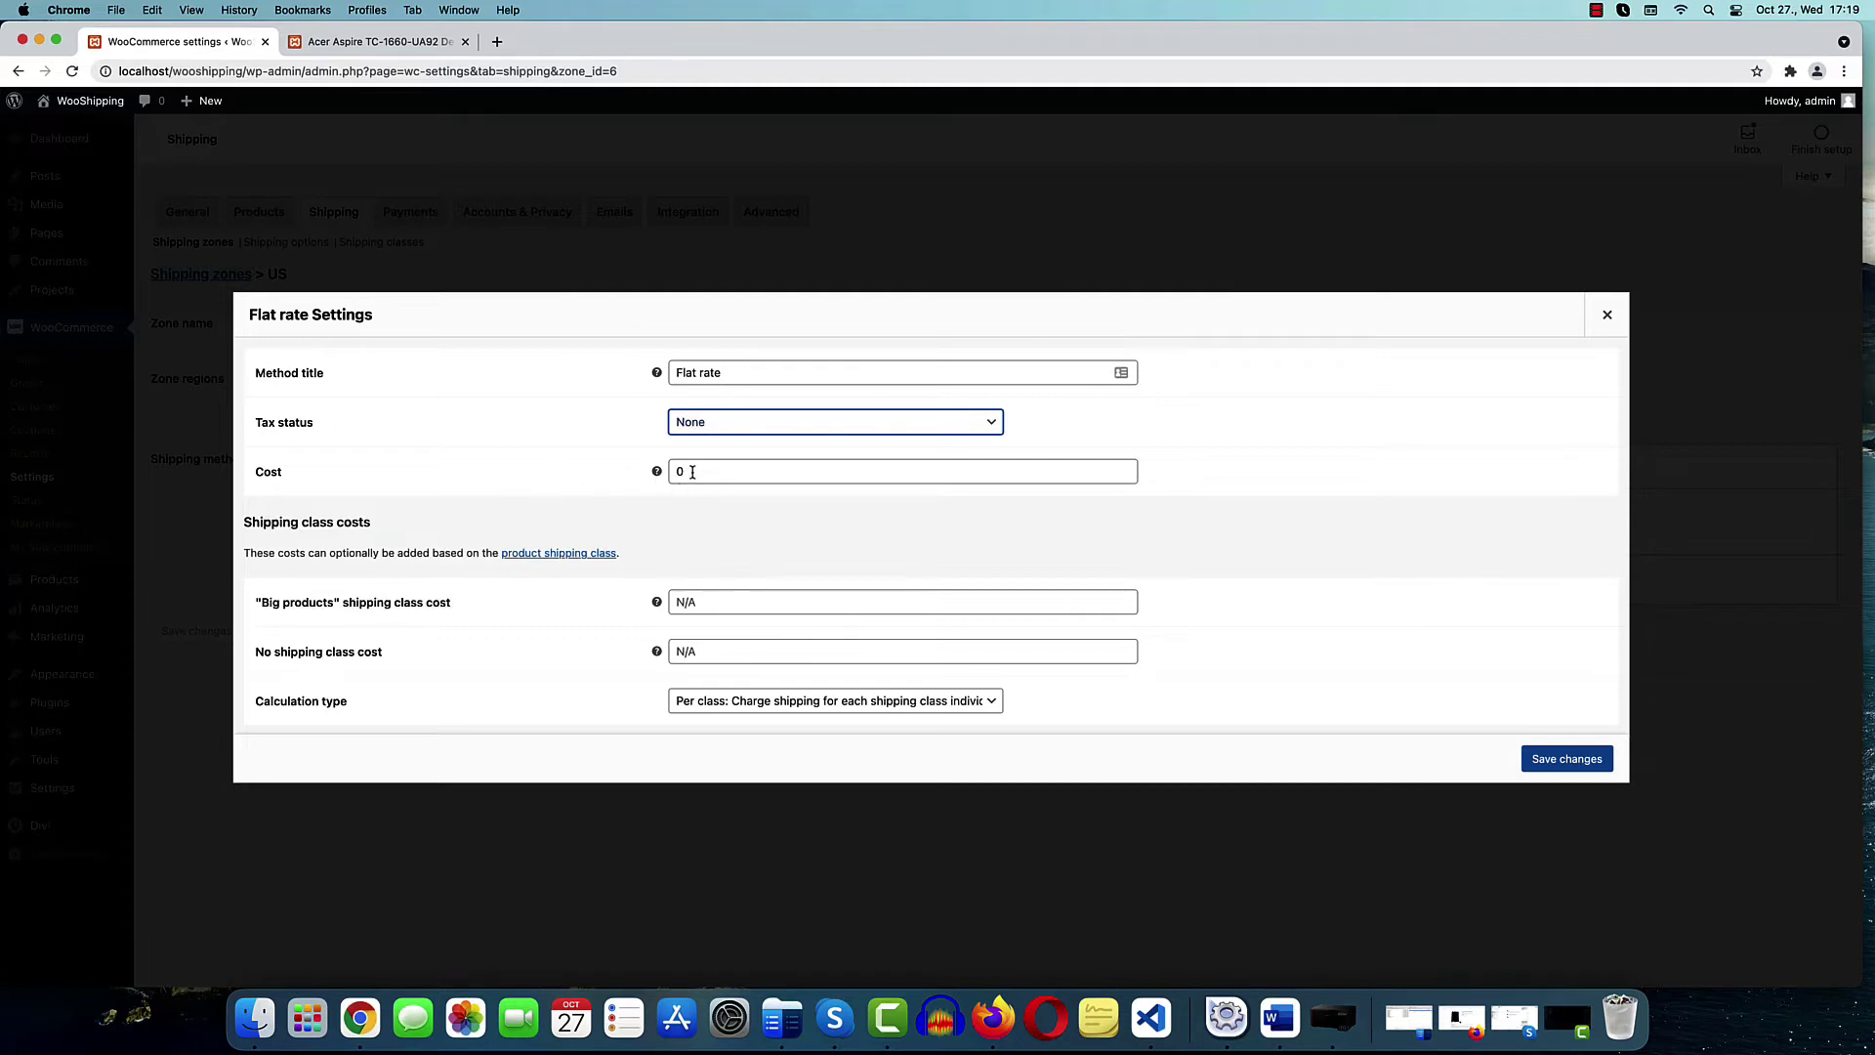
pyautogui.doubleClick(729, 470)
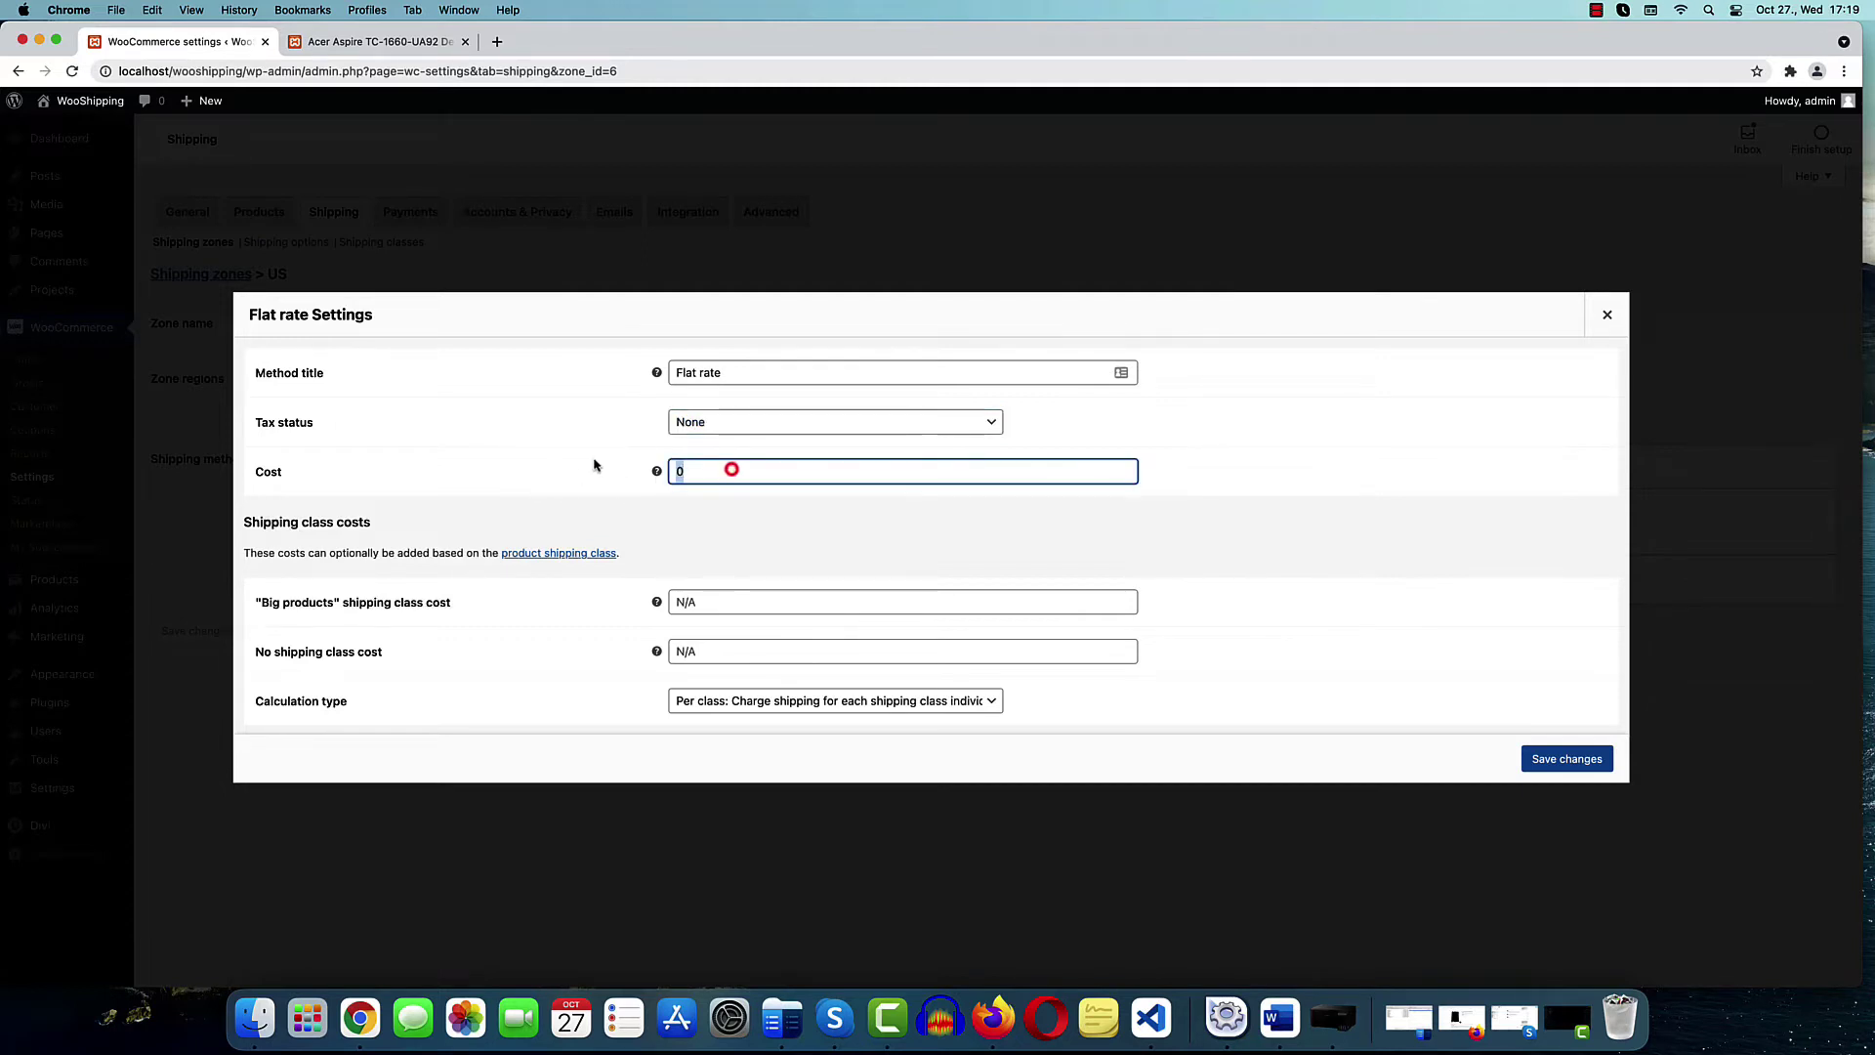
pyautogui.write('20')
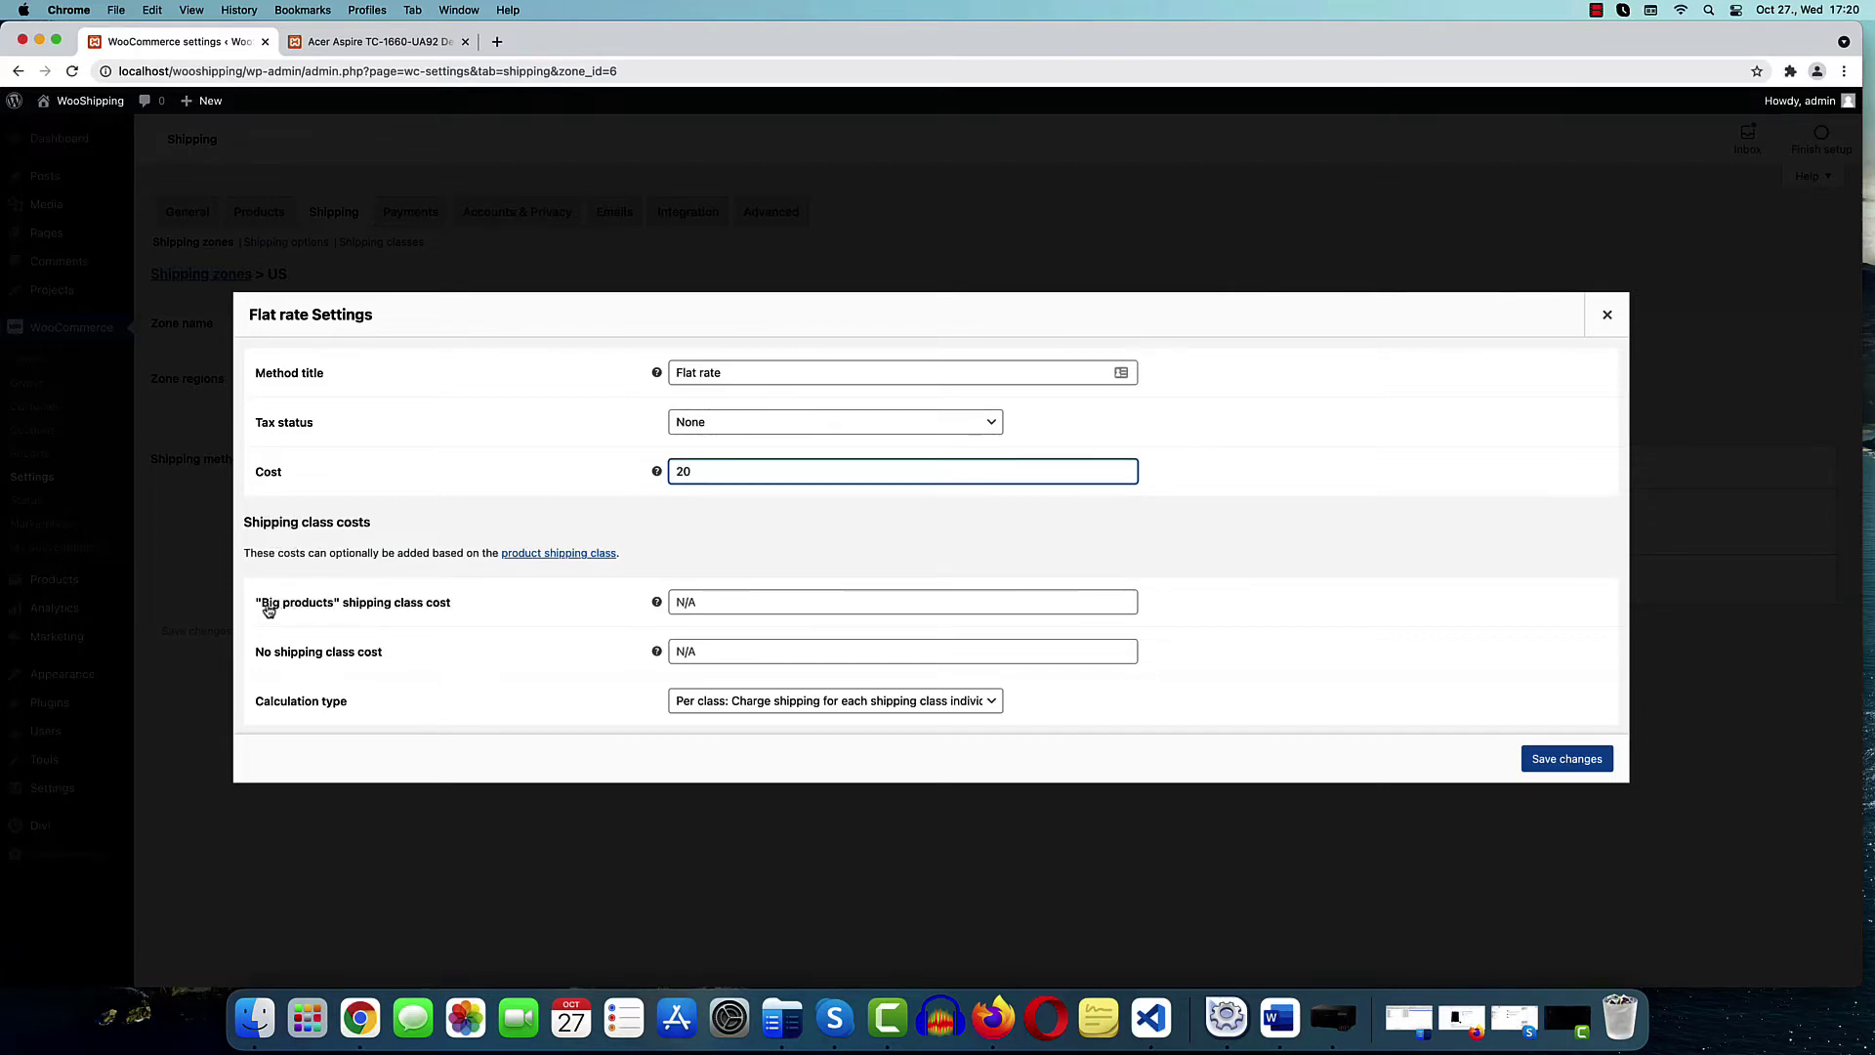
# Set the "Big products" shipping class cost to 100 with per-order calculation for the most expensive class, and save the Flat rate settings
pyautogui.moveTo(253, 603); pyautogui.dragTo(342, 609)
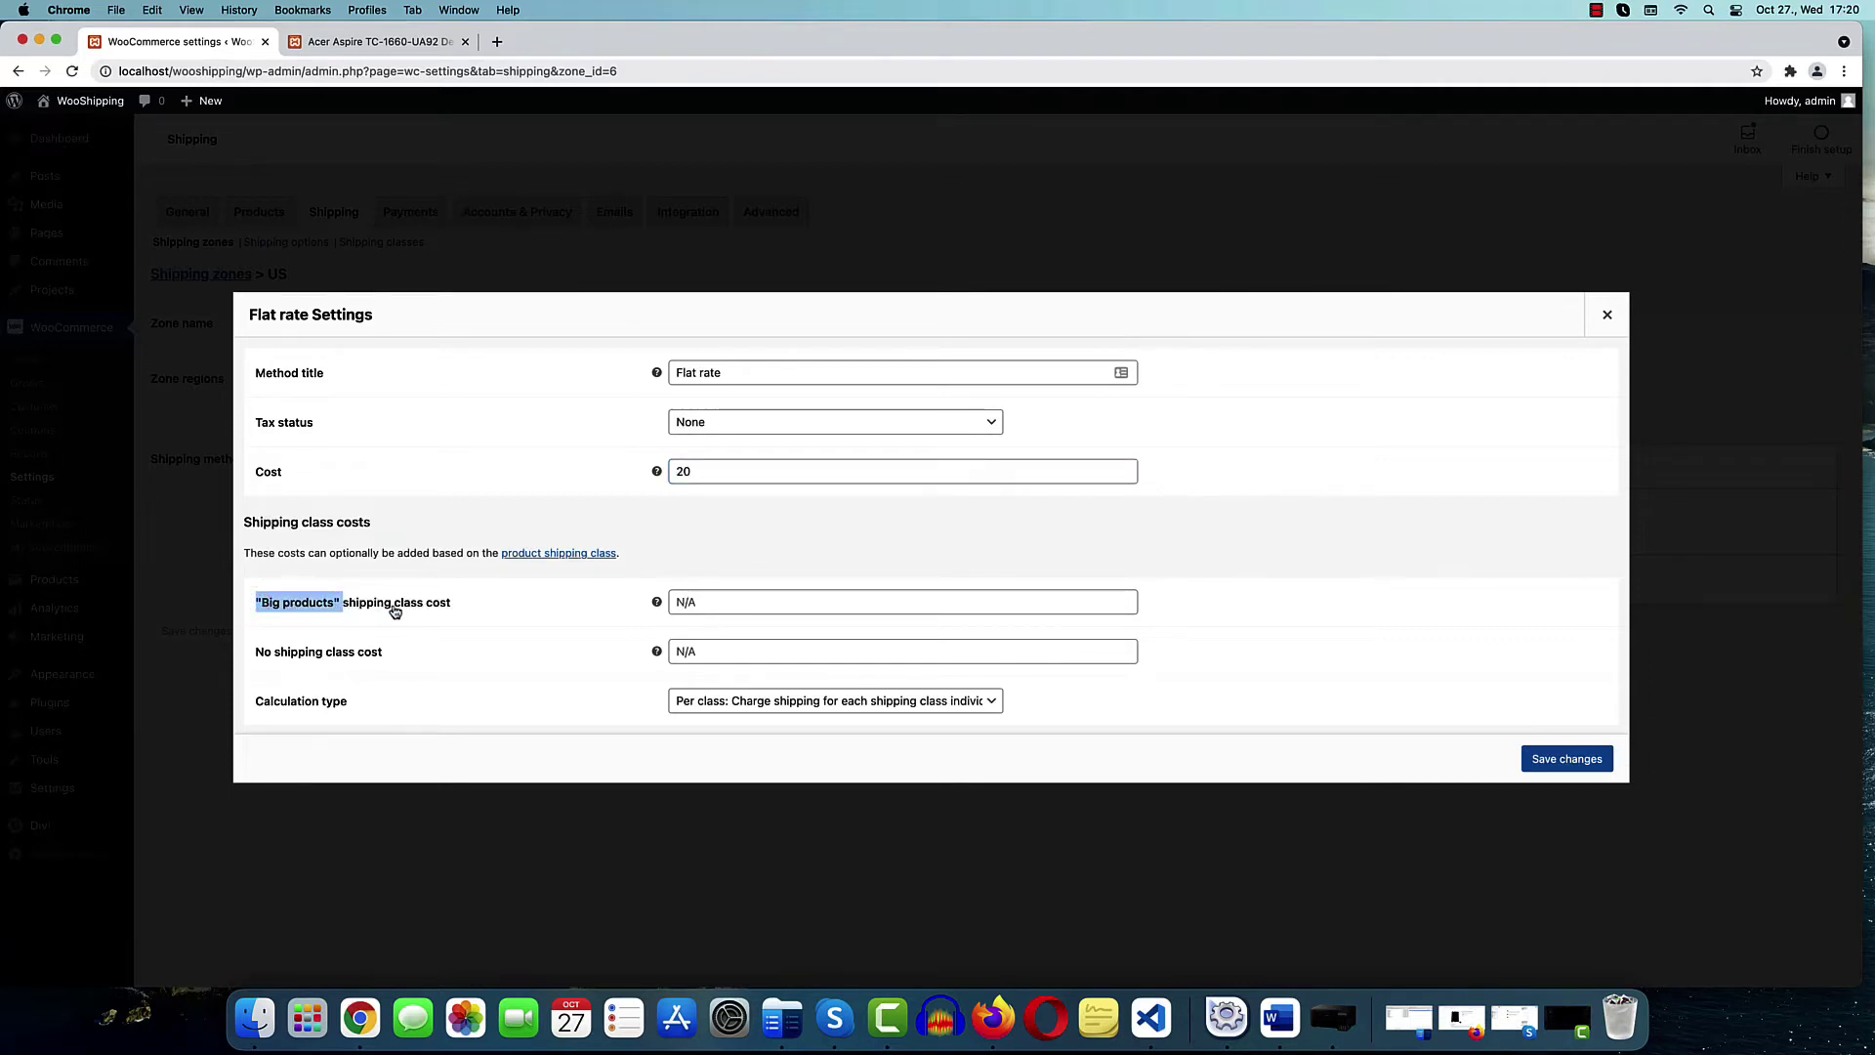
pyautogui.click(480, 608)
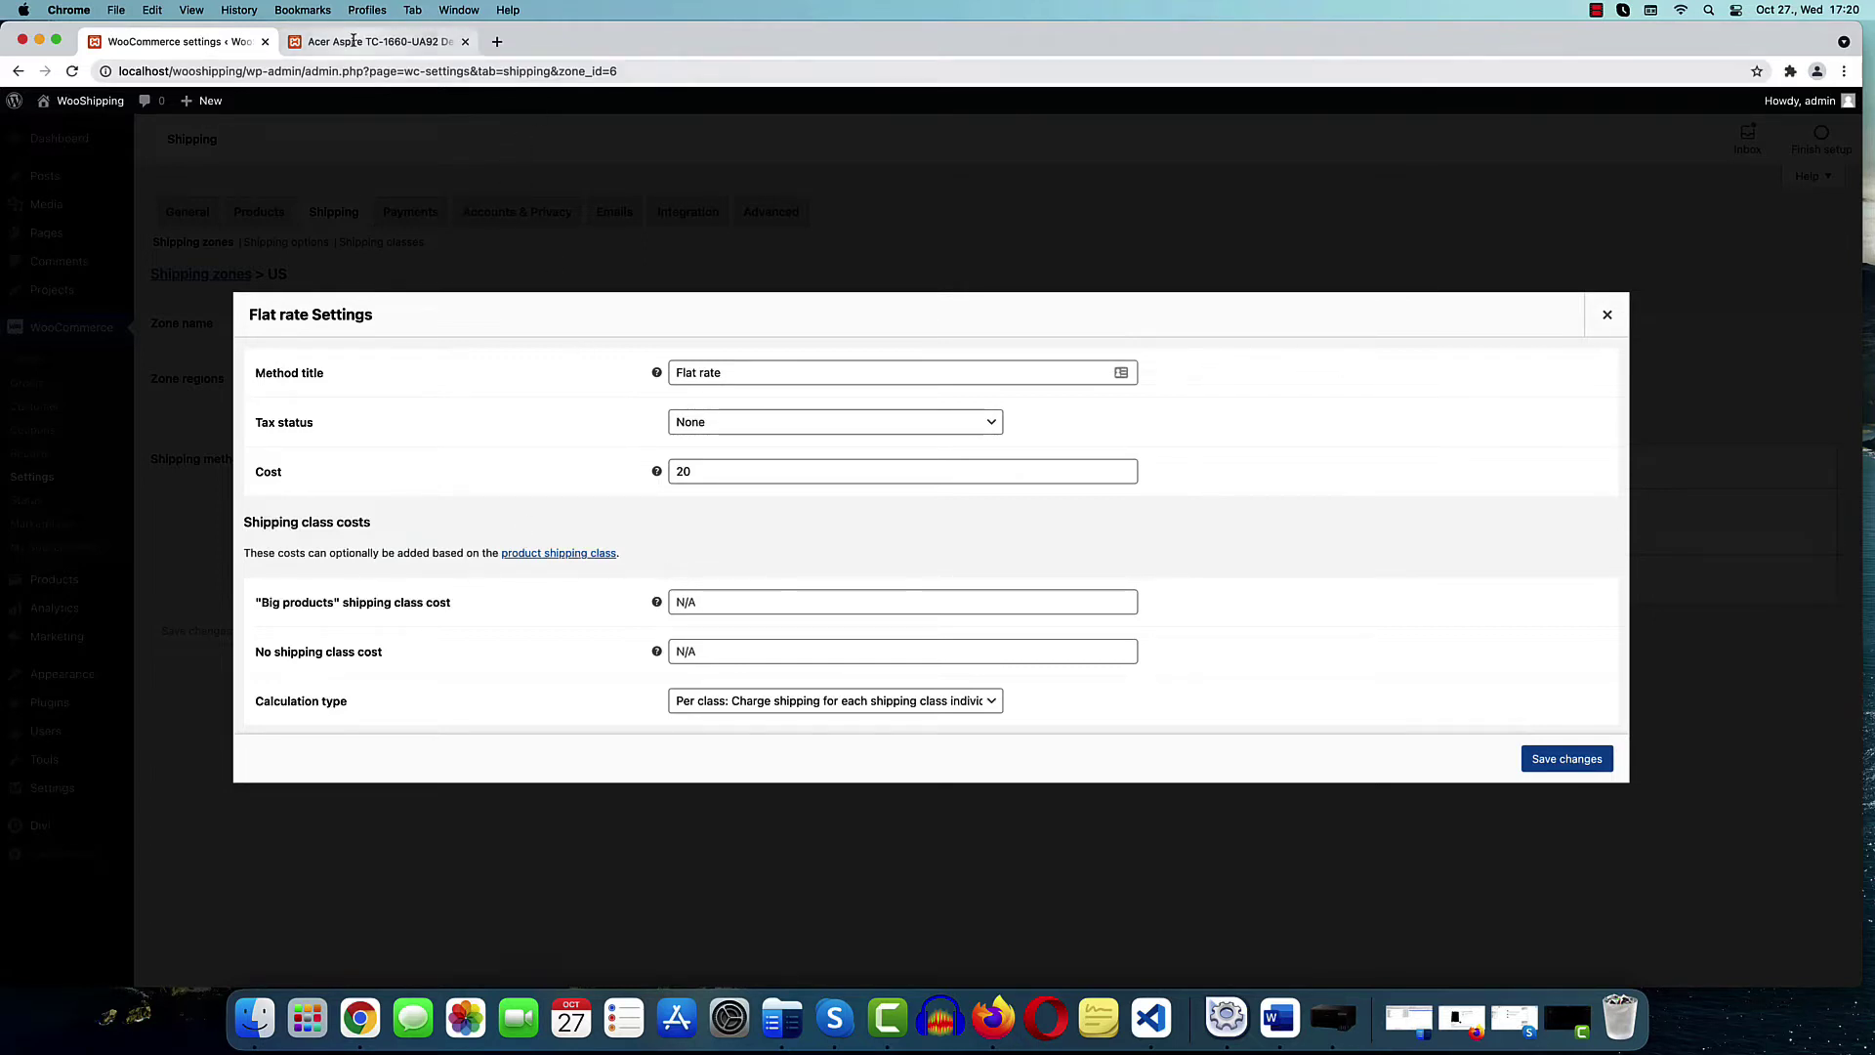
pyautogui.click(723, 603)
pyautogui.write('100')
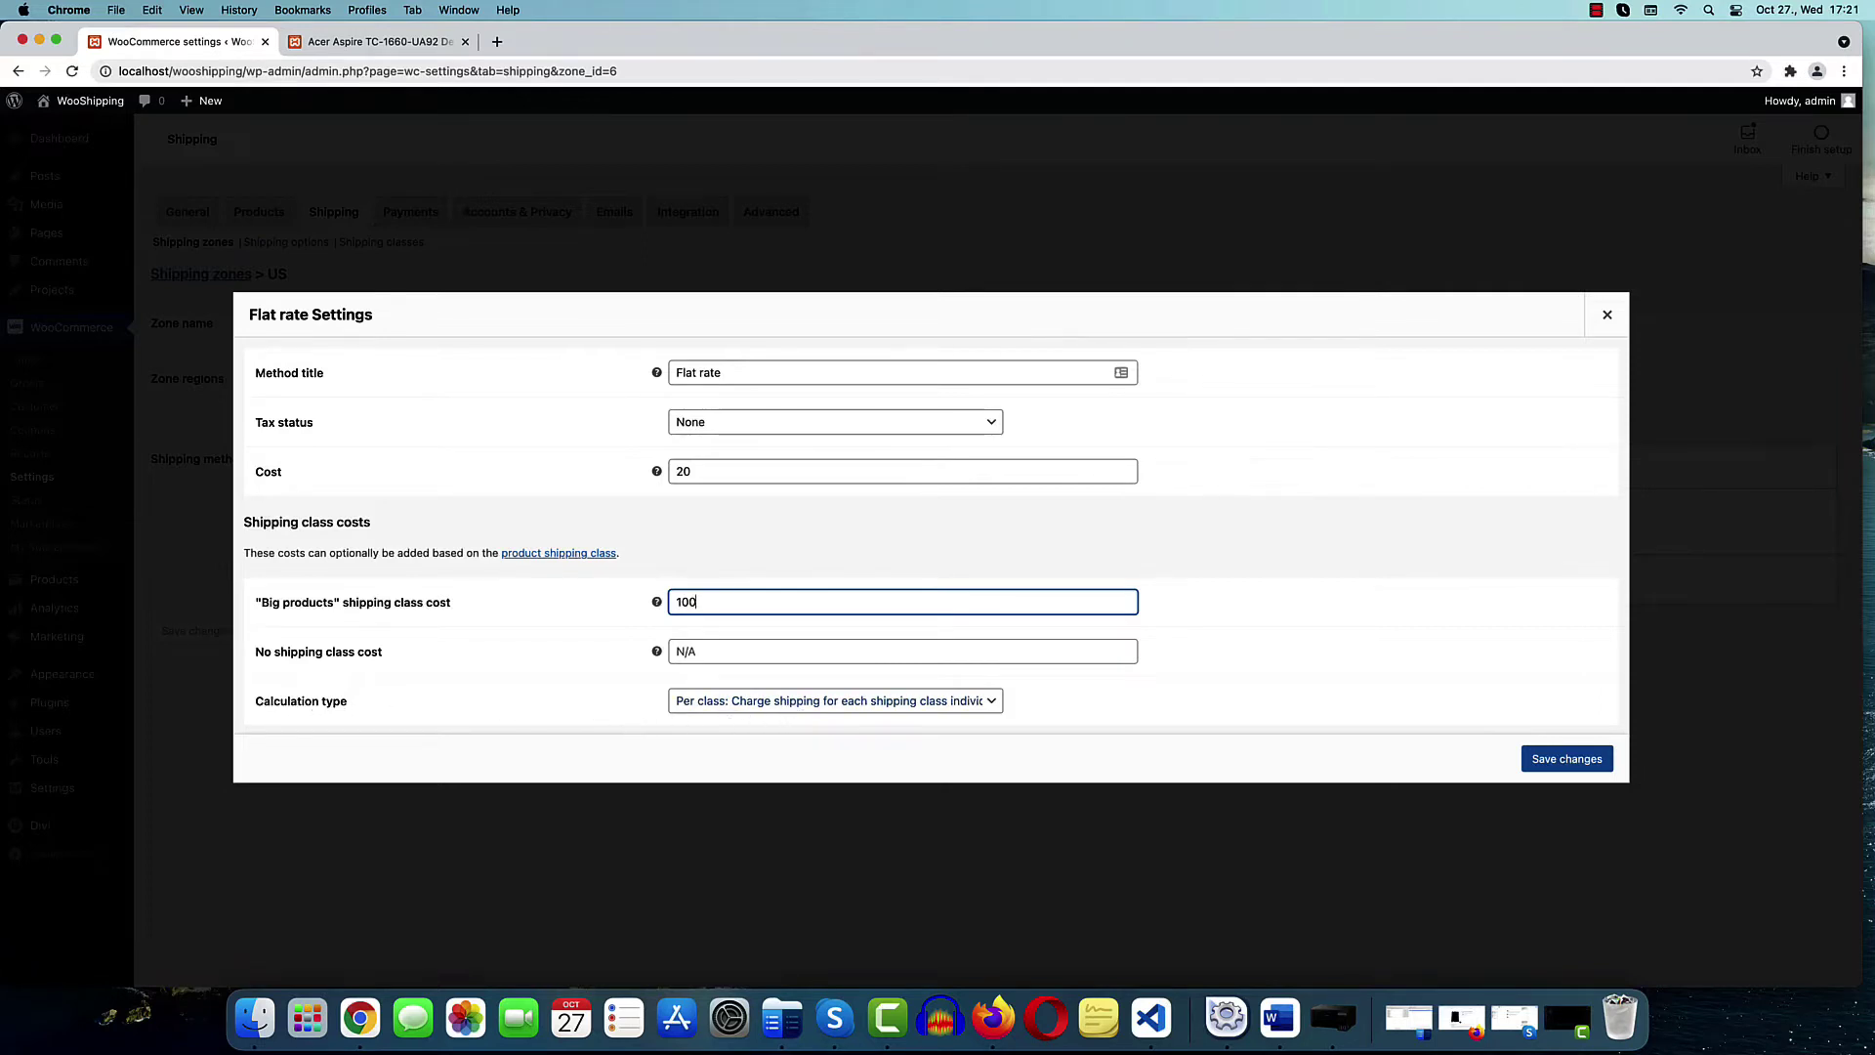
pyautogui.click(799, 702)
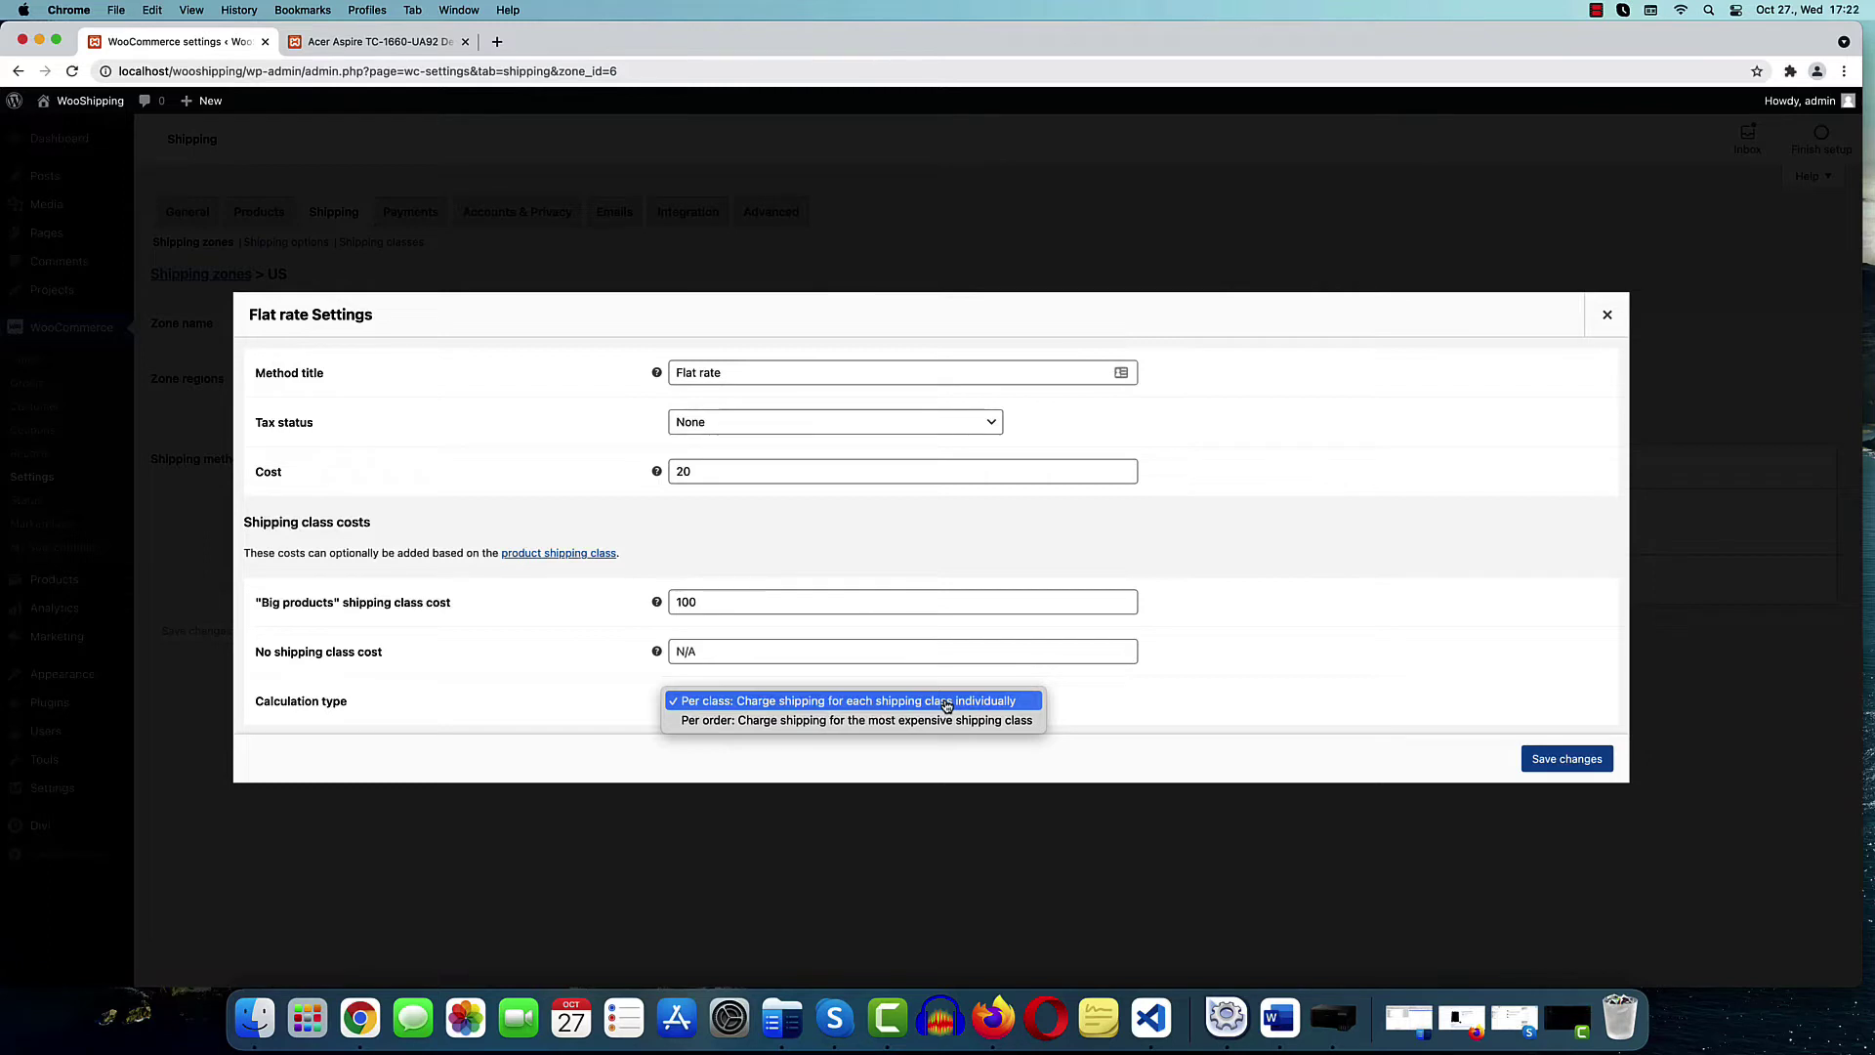
pyautogui.click(756, 724)
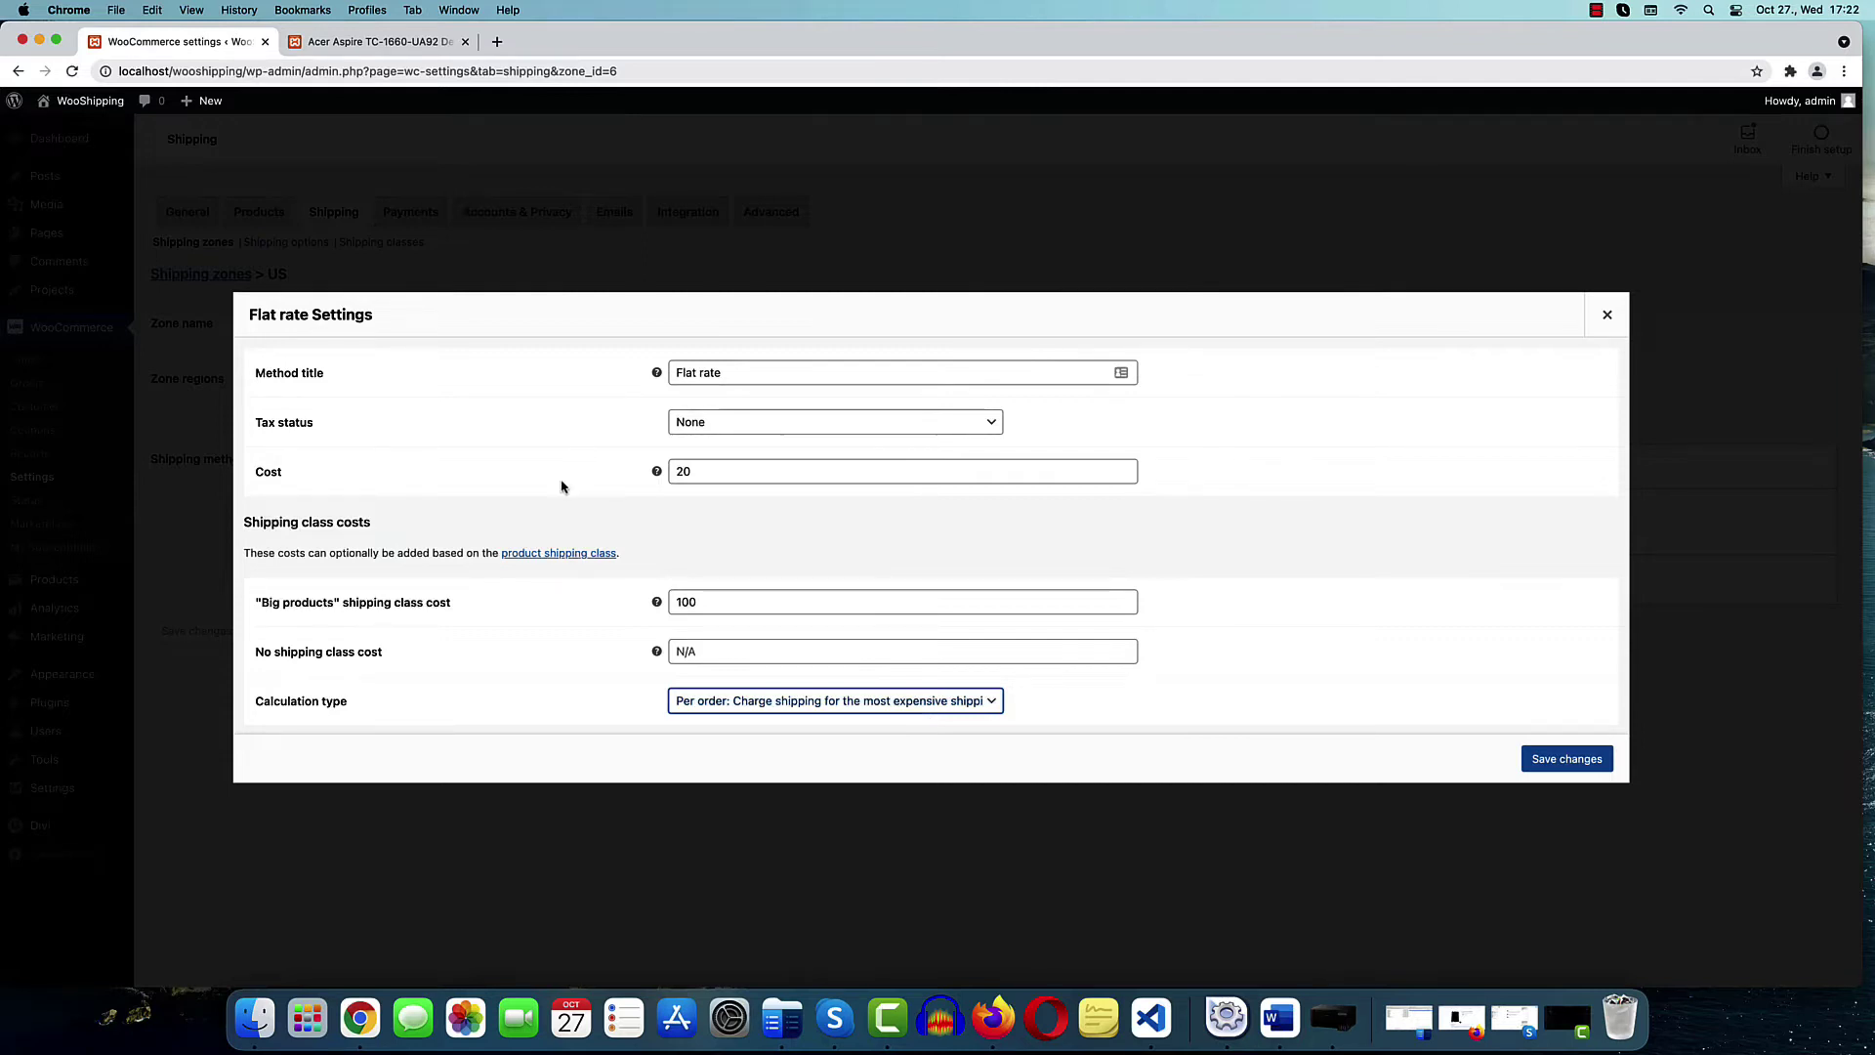
pyautogui.click(1568, 759)
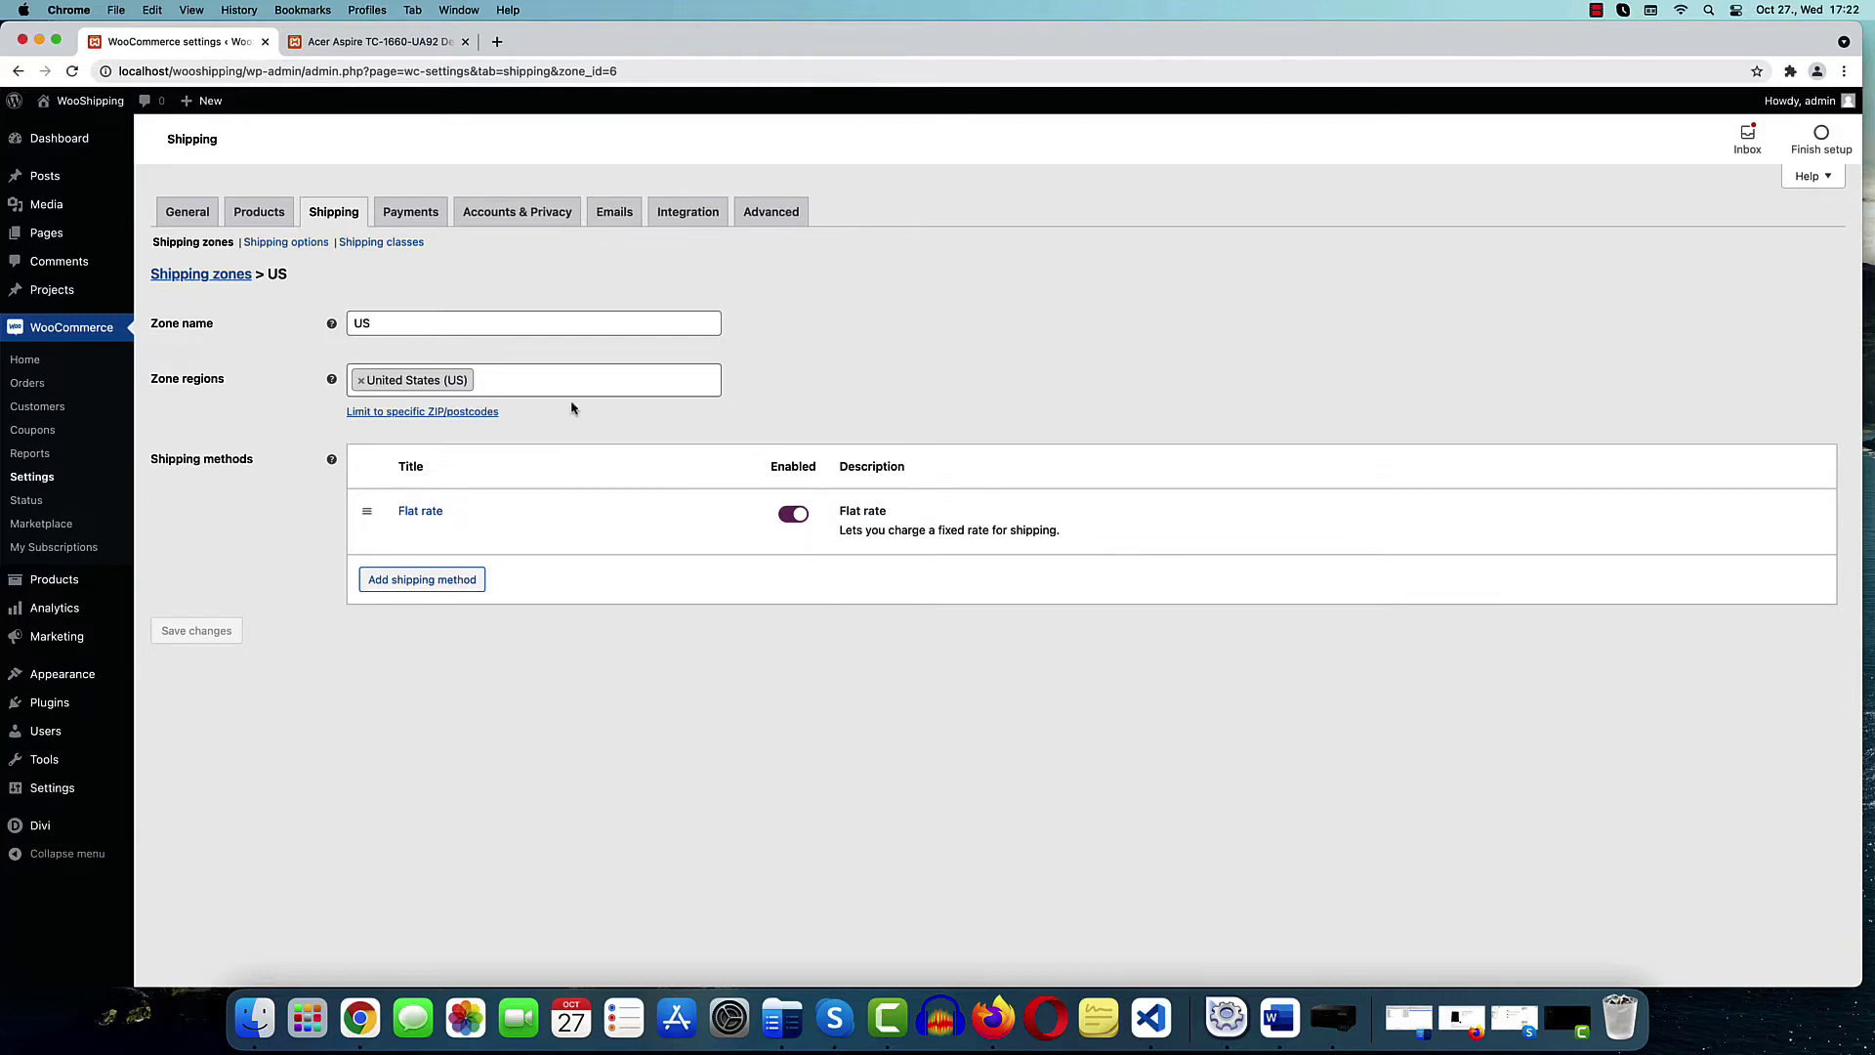
# Assign the Big products shipping class to the Acer Aspire TC-1660-UA92 Desktop product and update it
pyautogui.moveTo(54, 580)
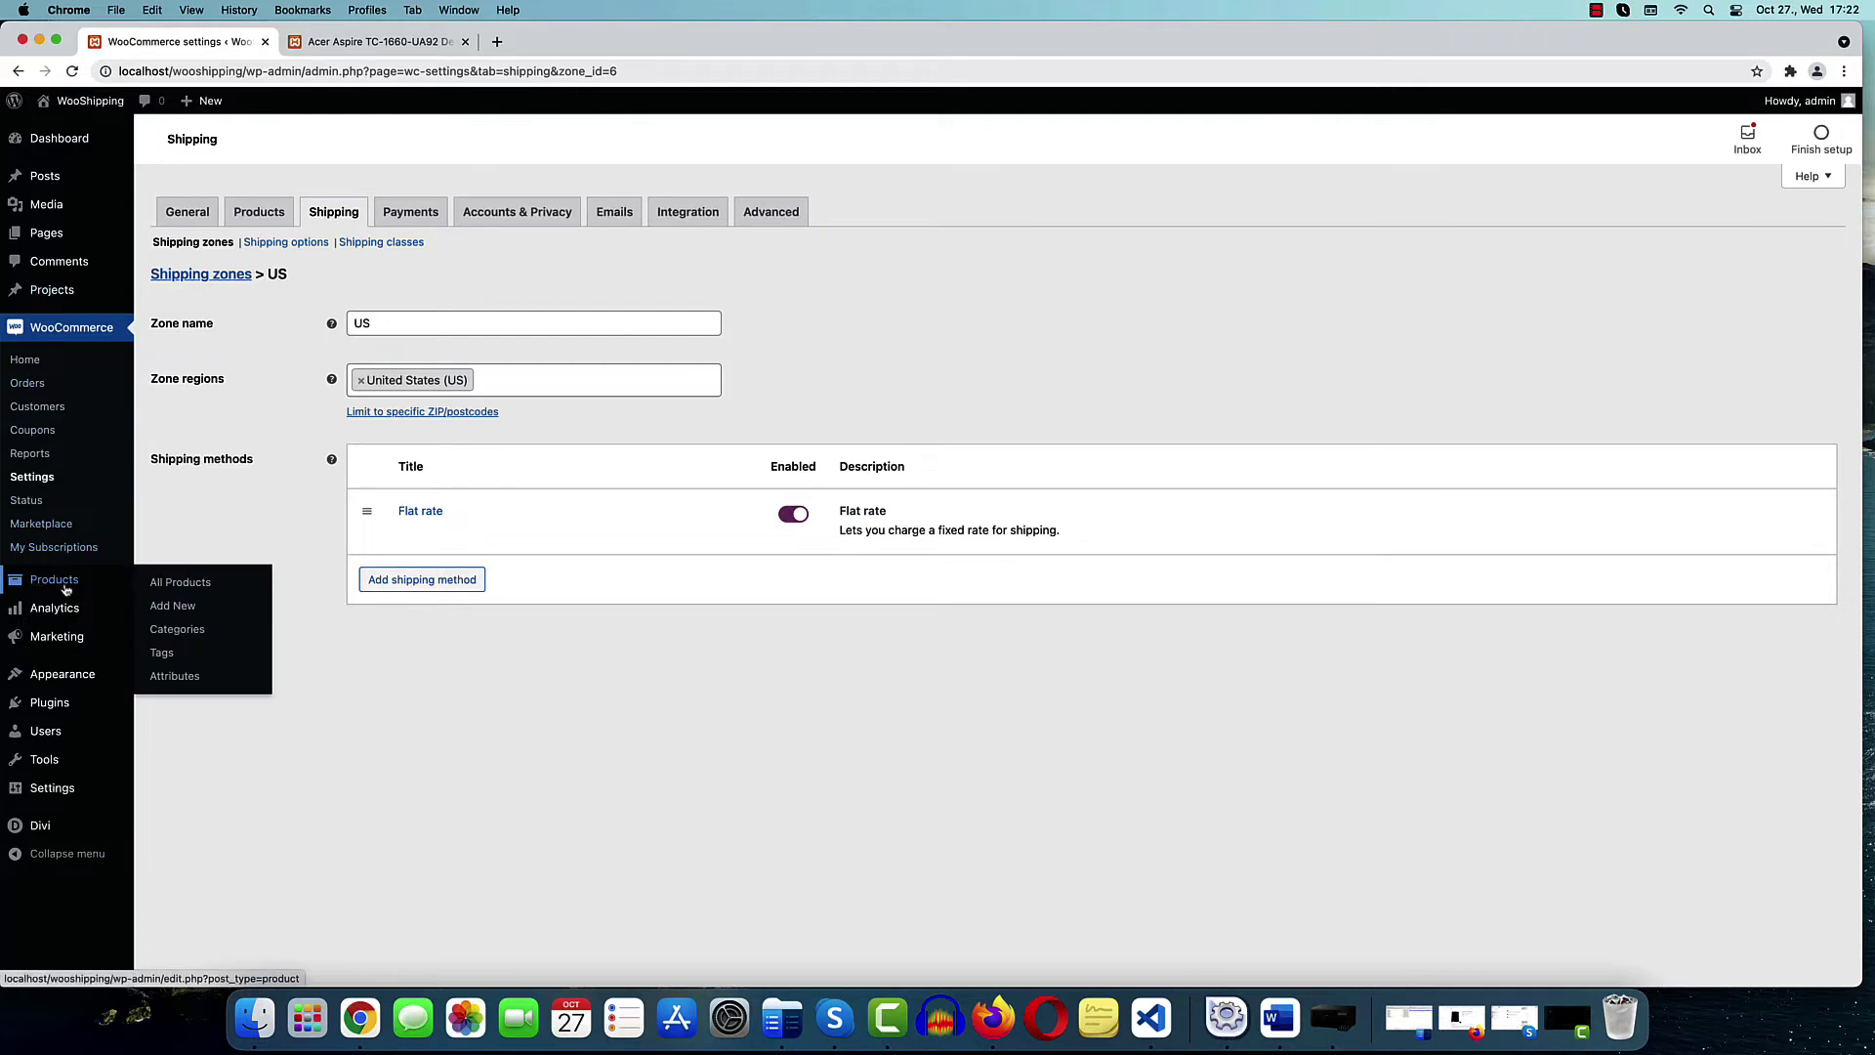
pyautogui.click(168, 584)
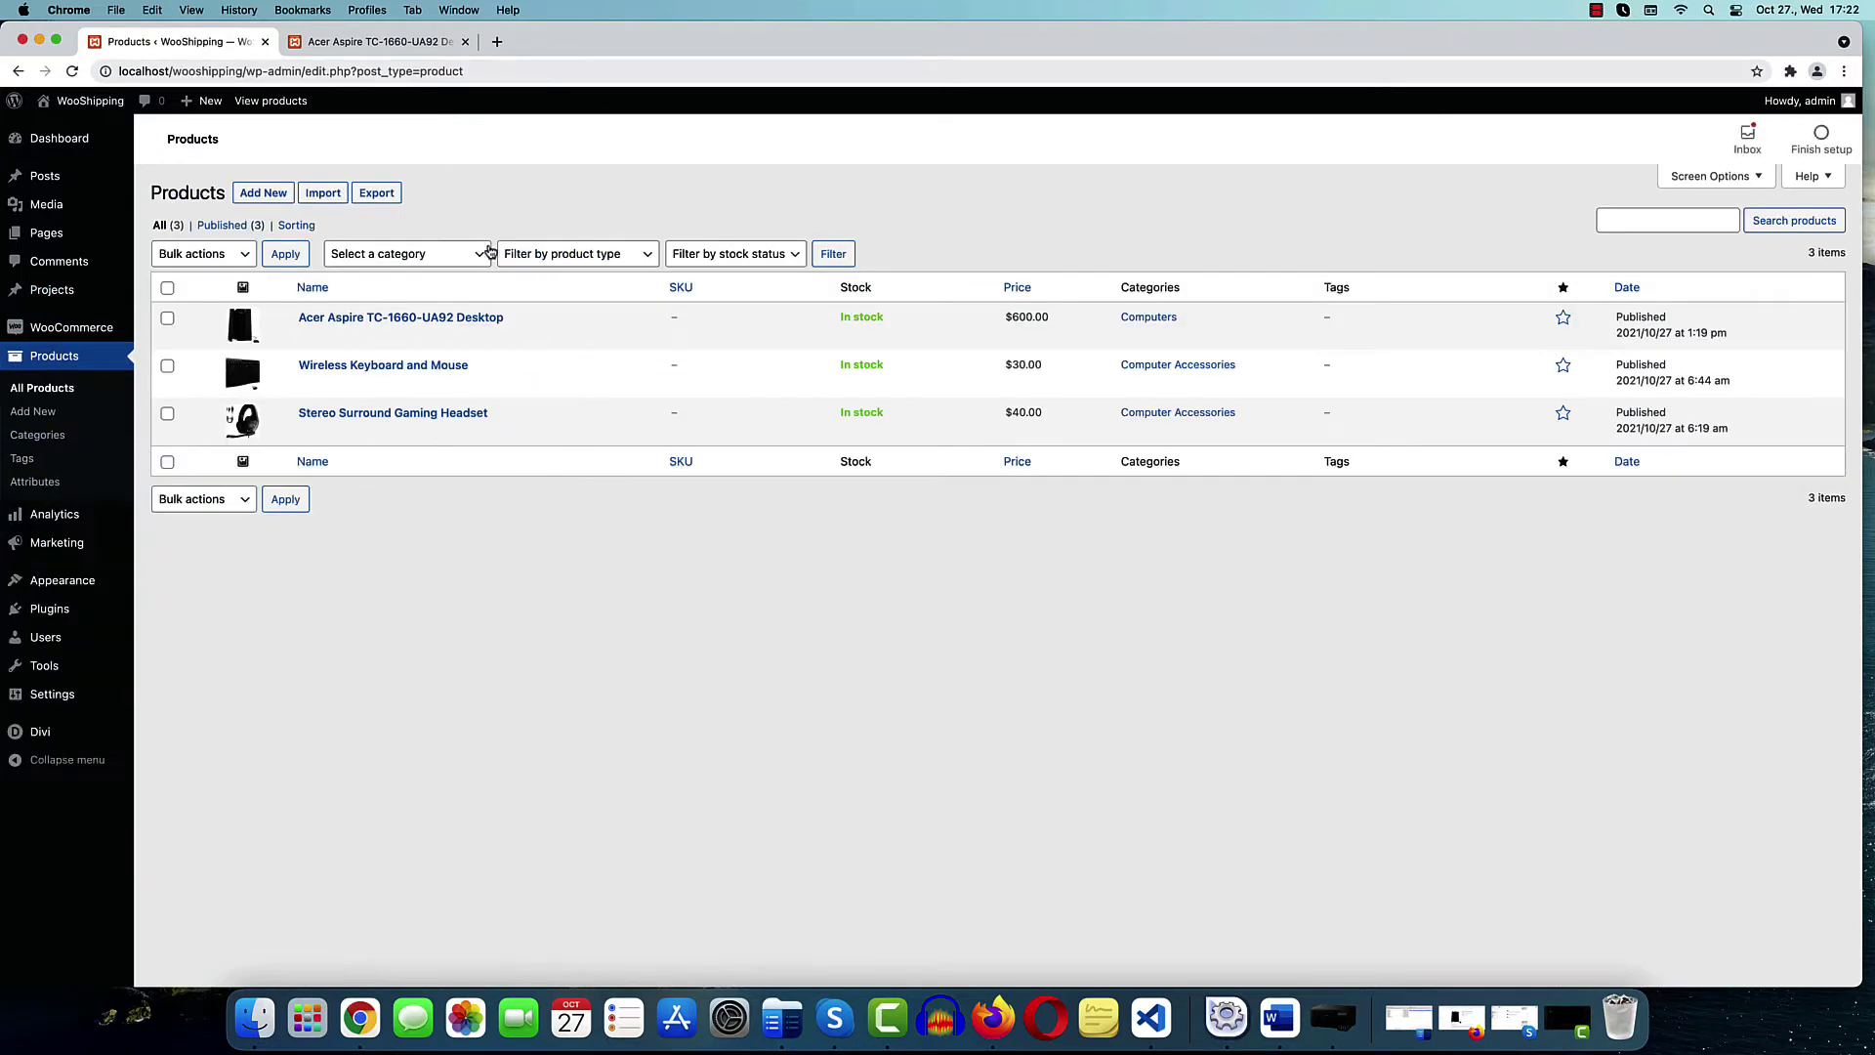
pyautogui.moveTo(452, 312)
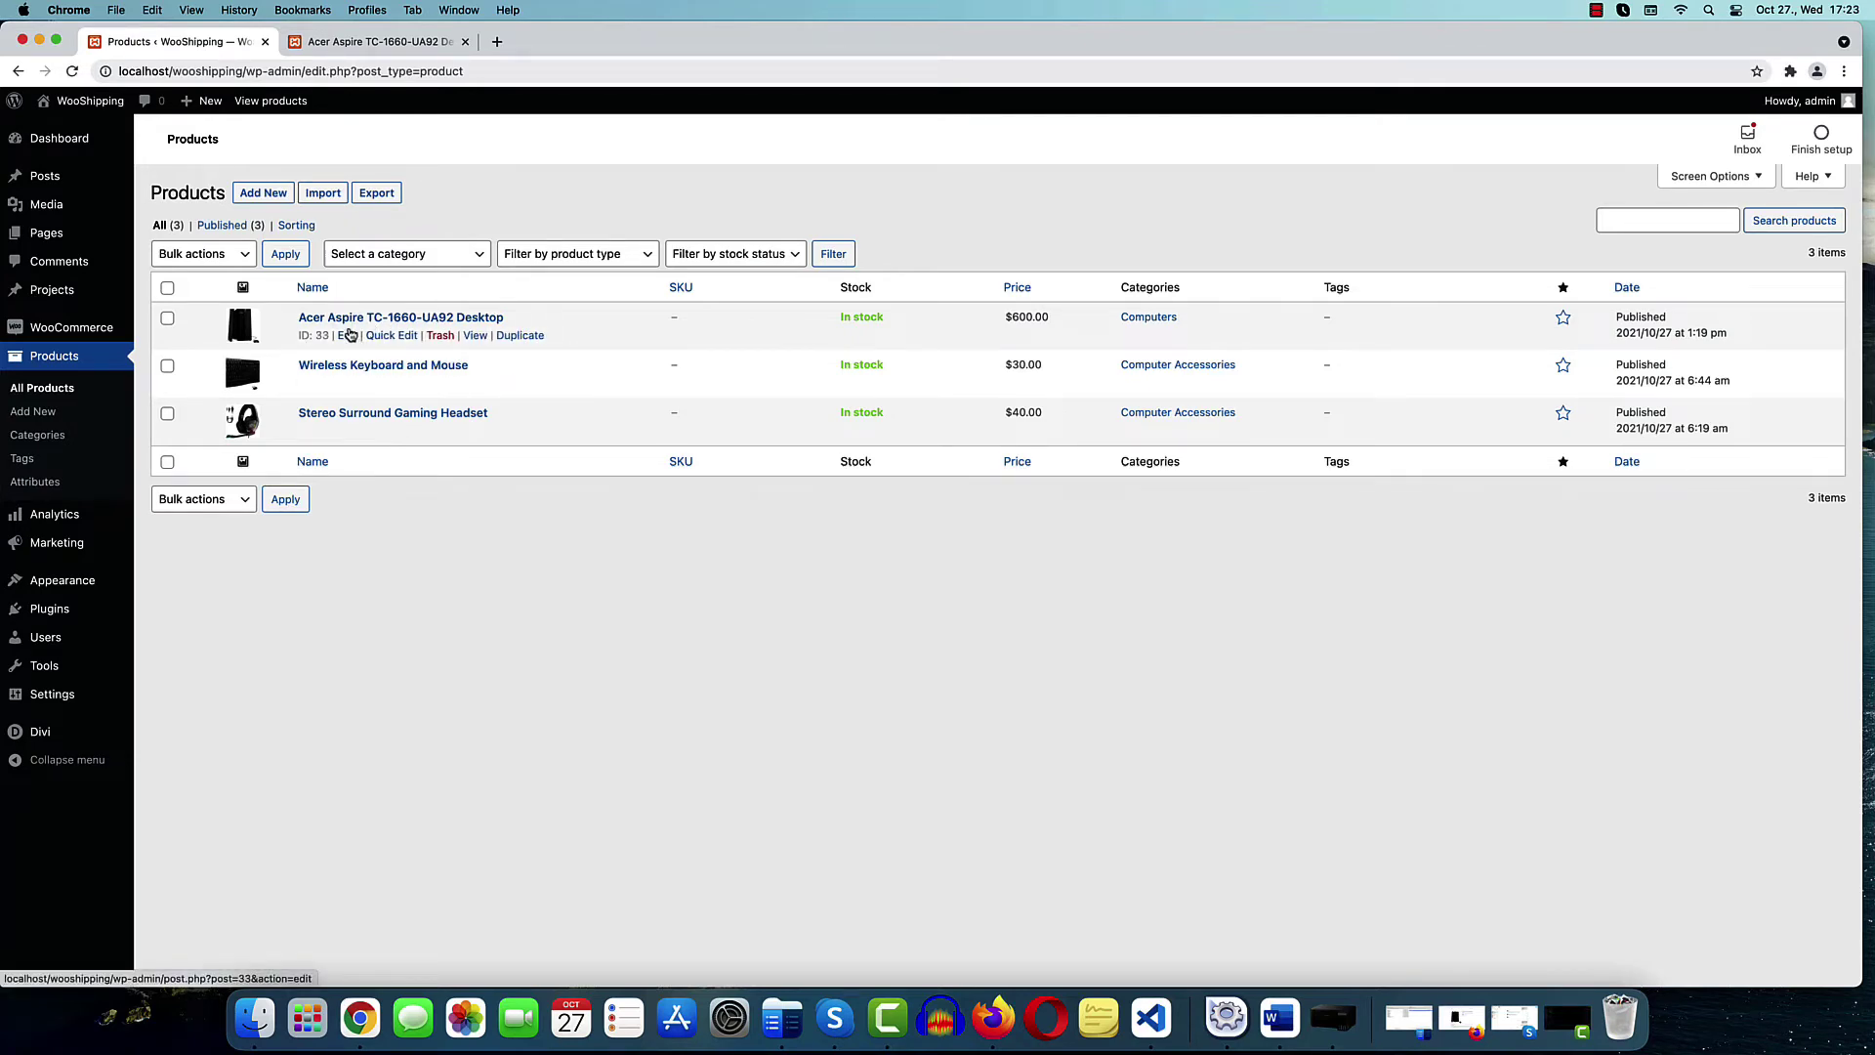
pyautogui.click(347, 336)
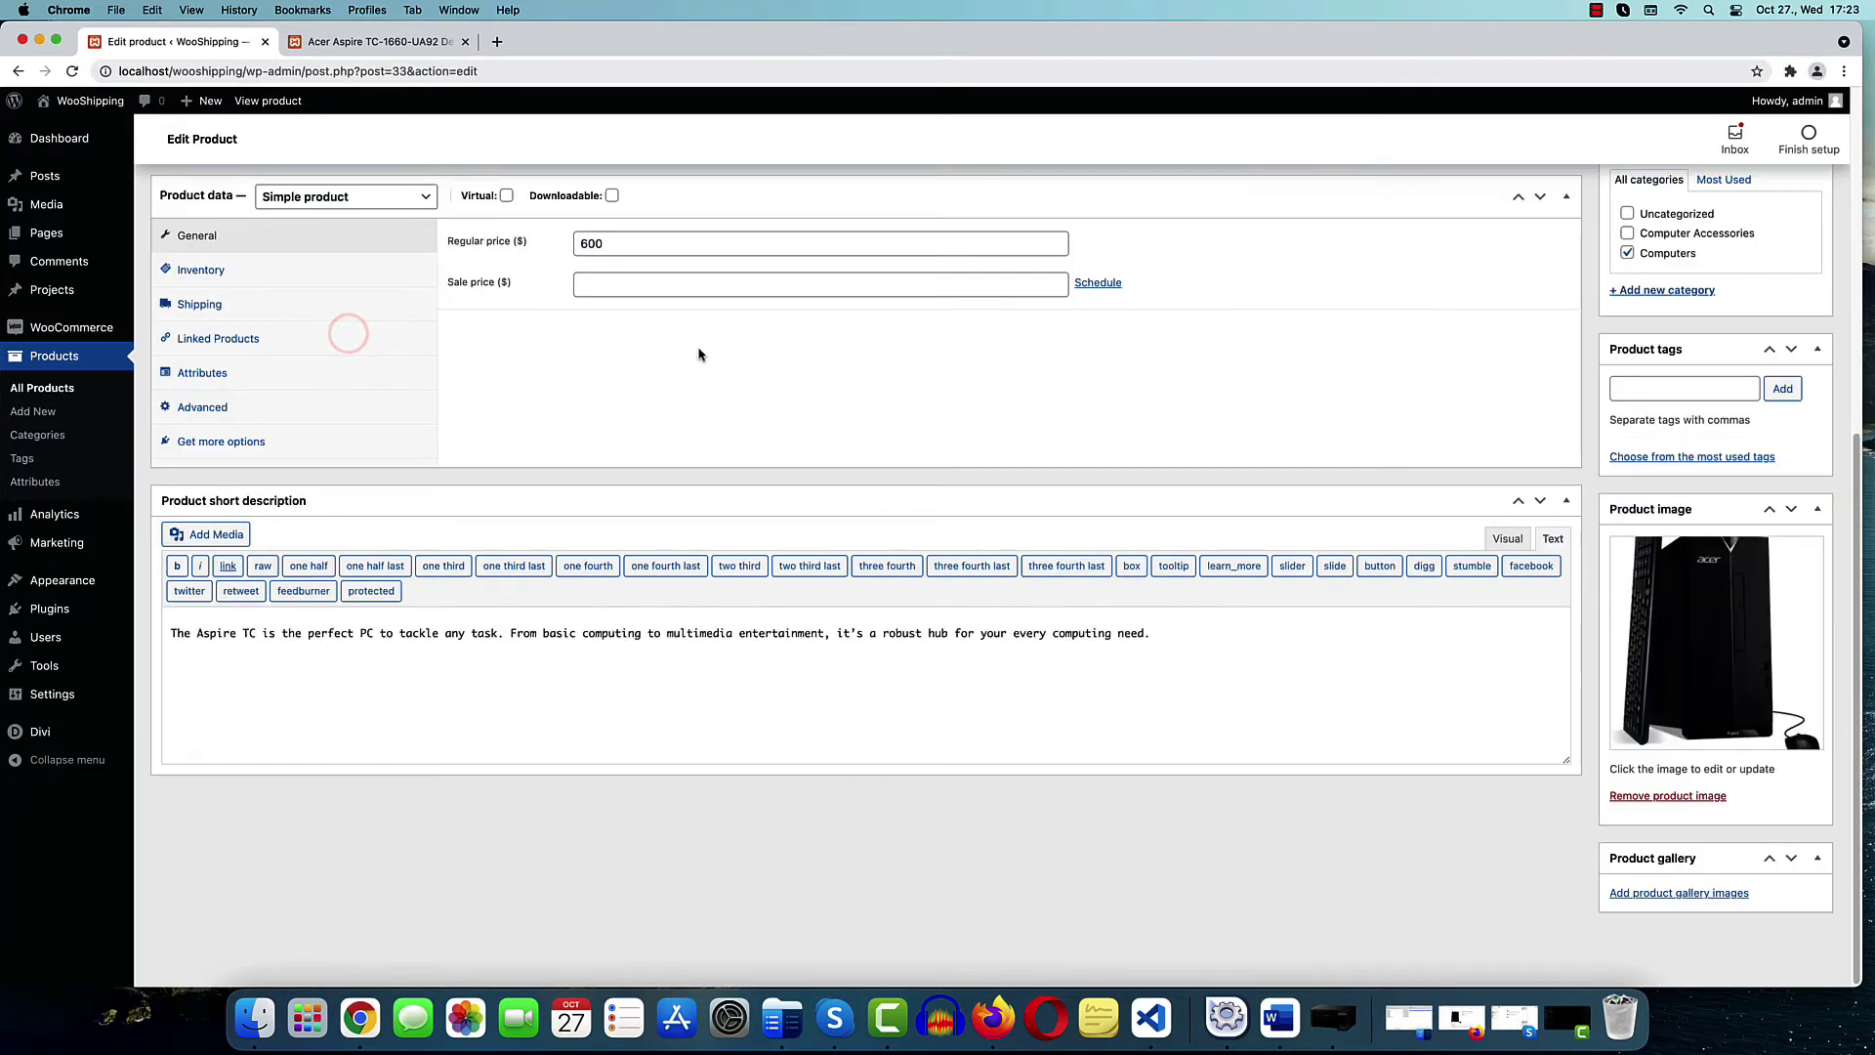
pyautogui.scroll(1, 698, 353)
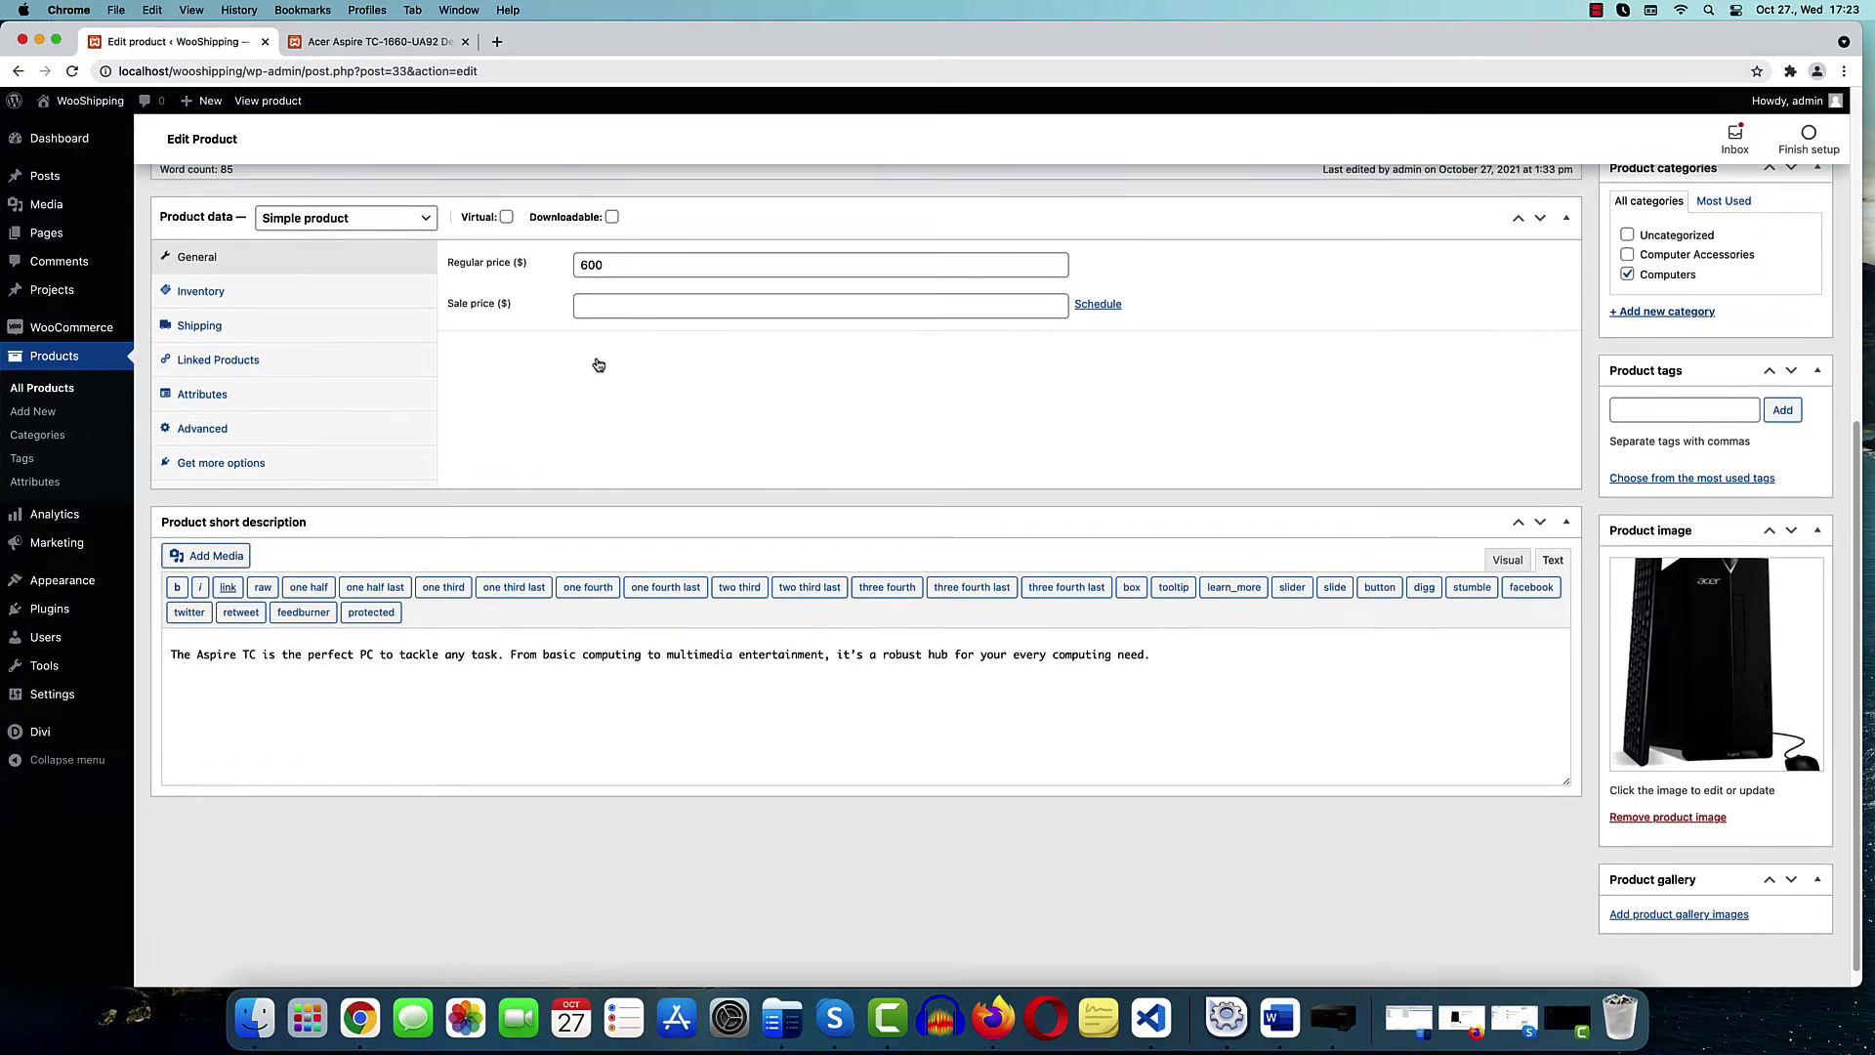
pyautogui.click(202, 325)
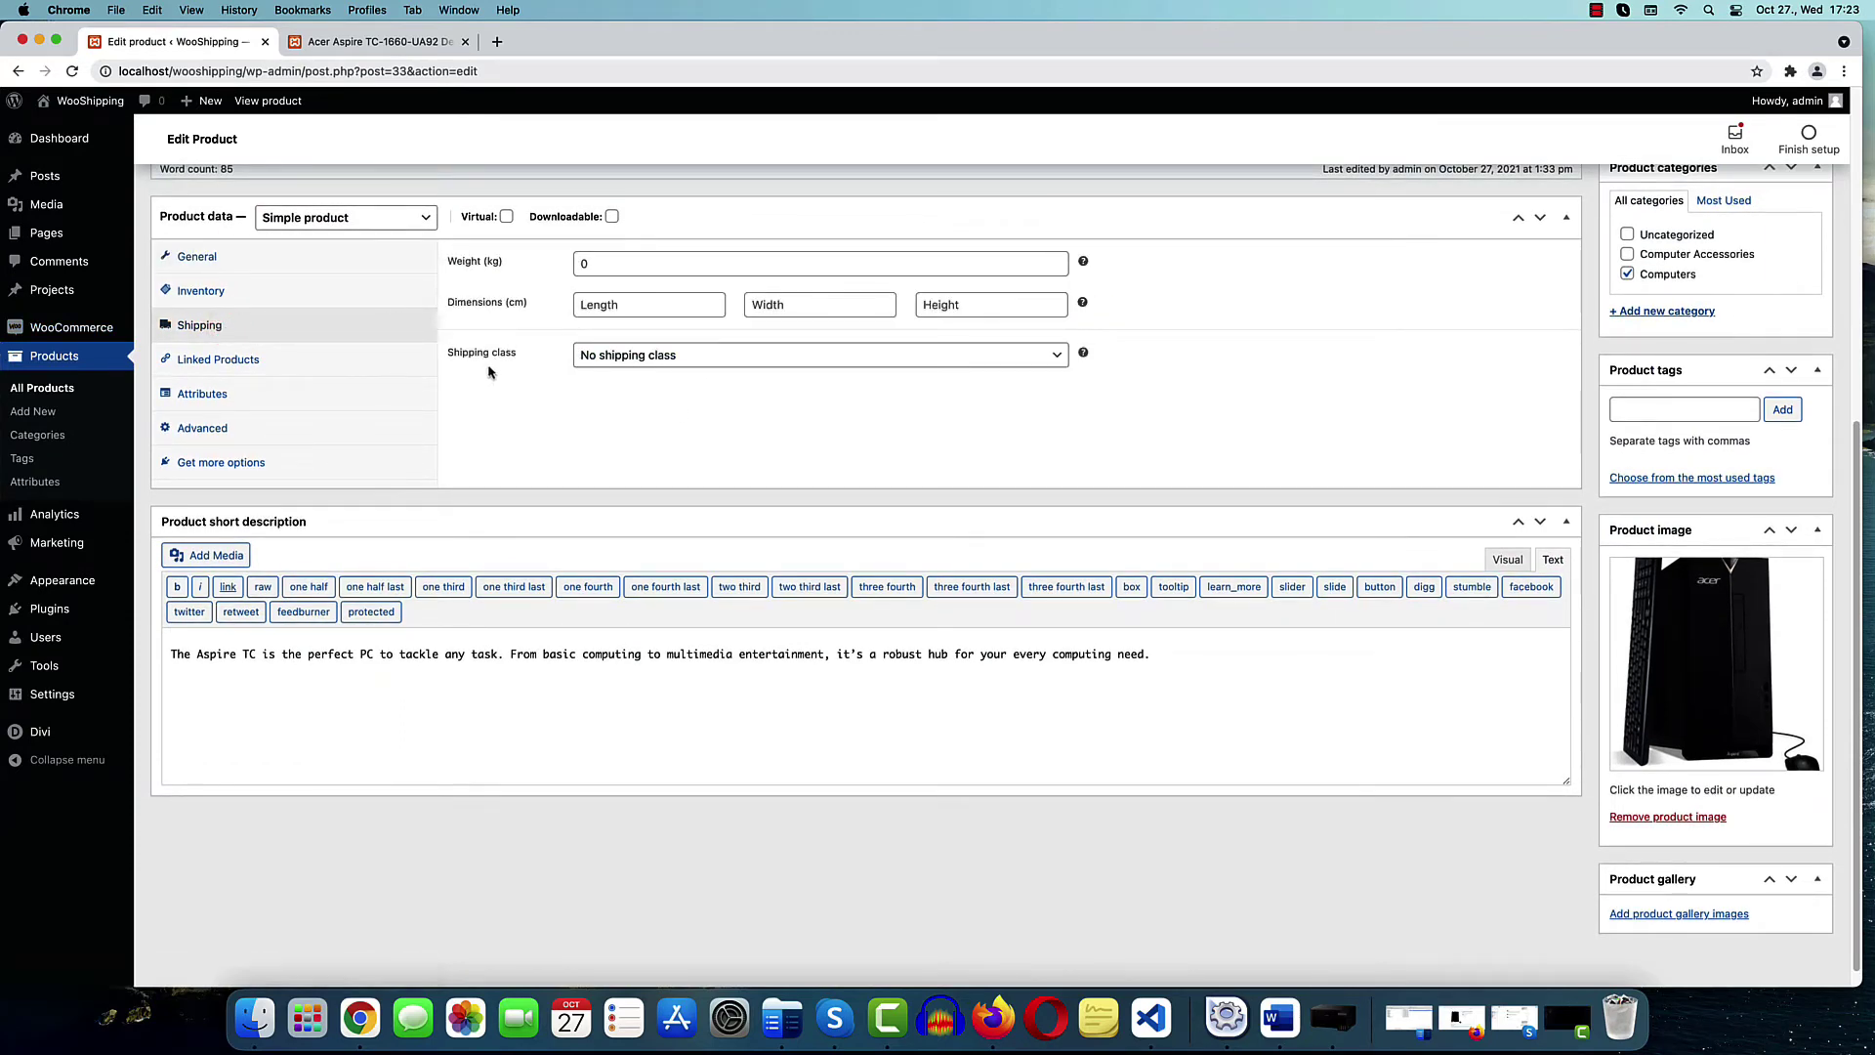
pyautogui.click(659, 363)
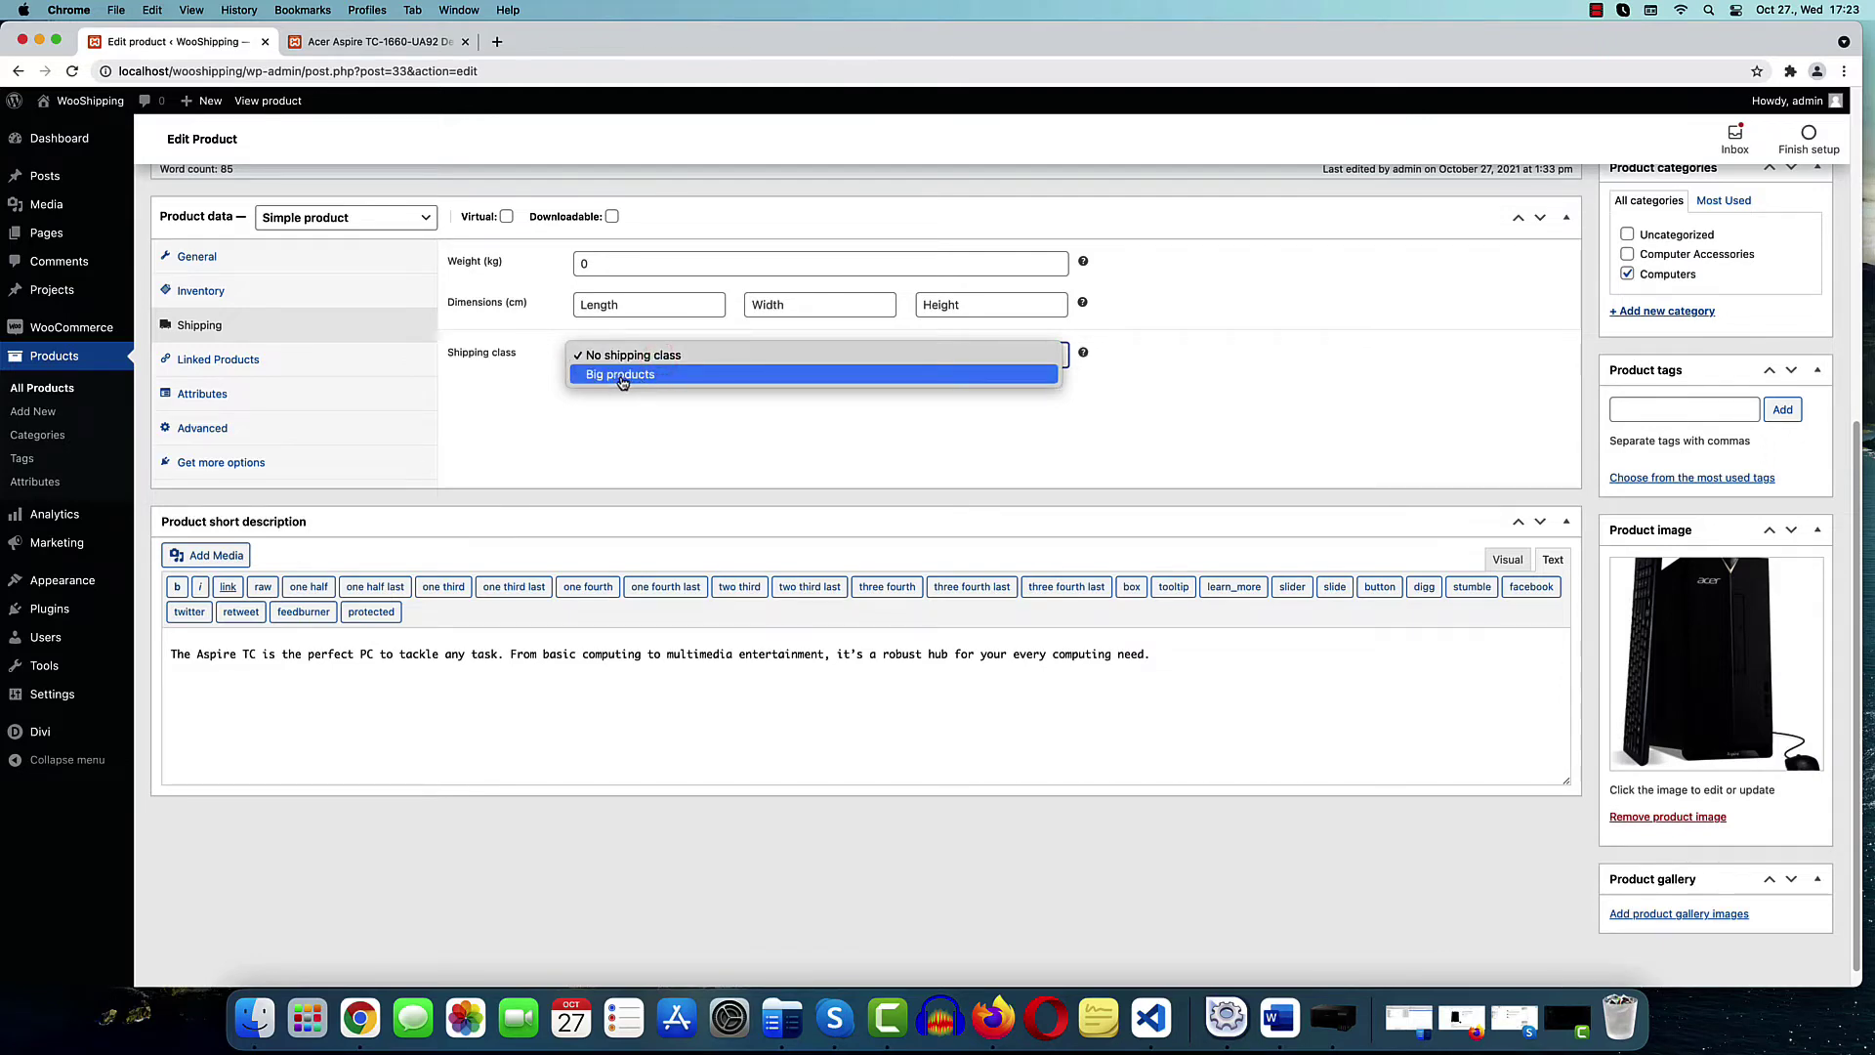
pyautogui.click(621, 377)
pyautogui.scroll(5, 1469, 448)
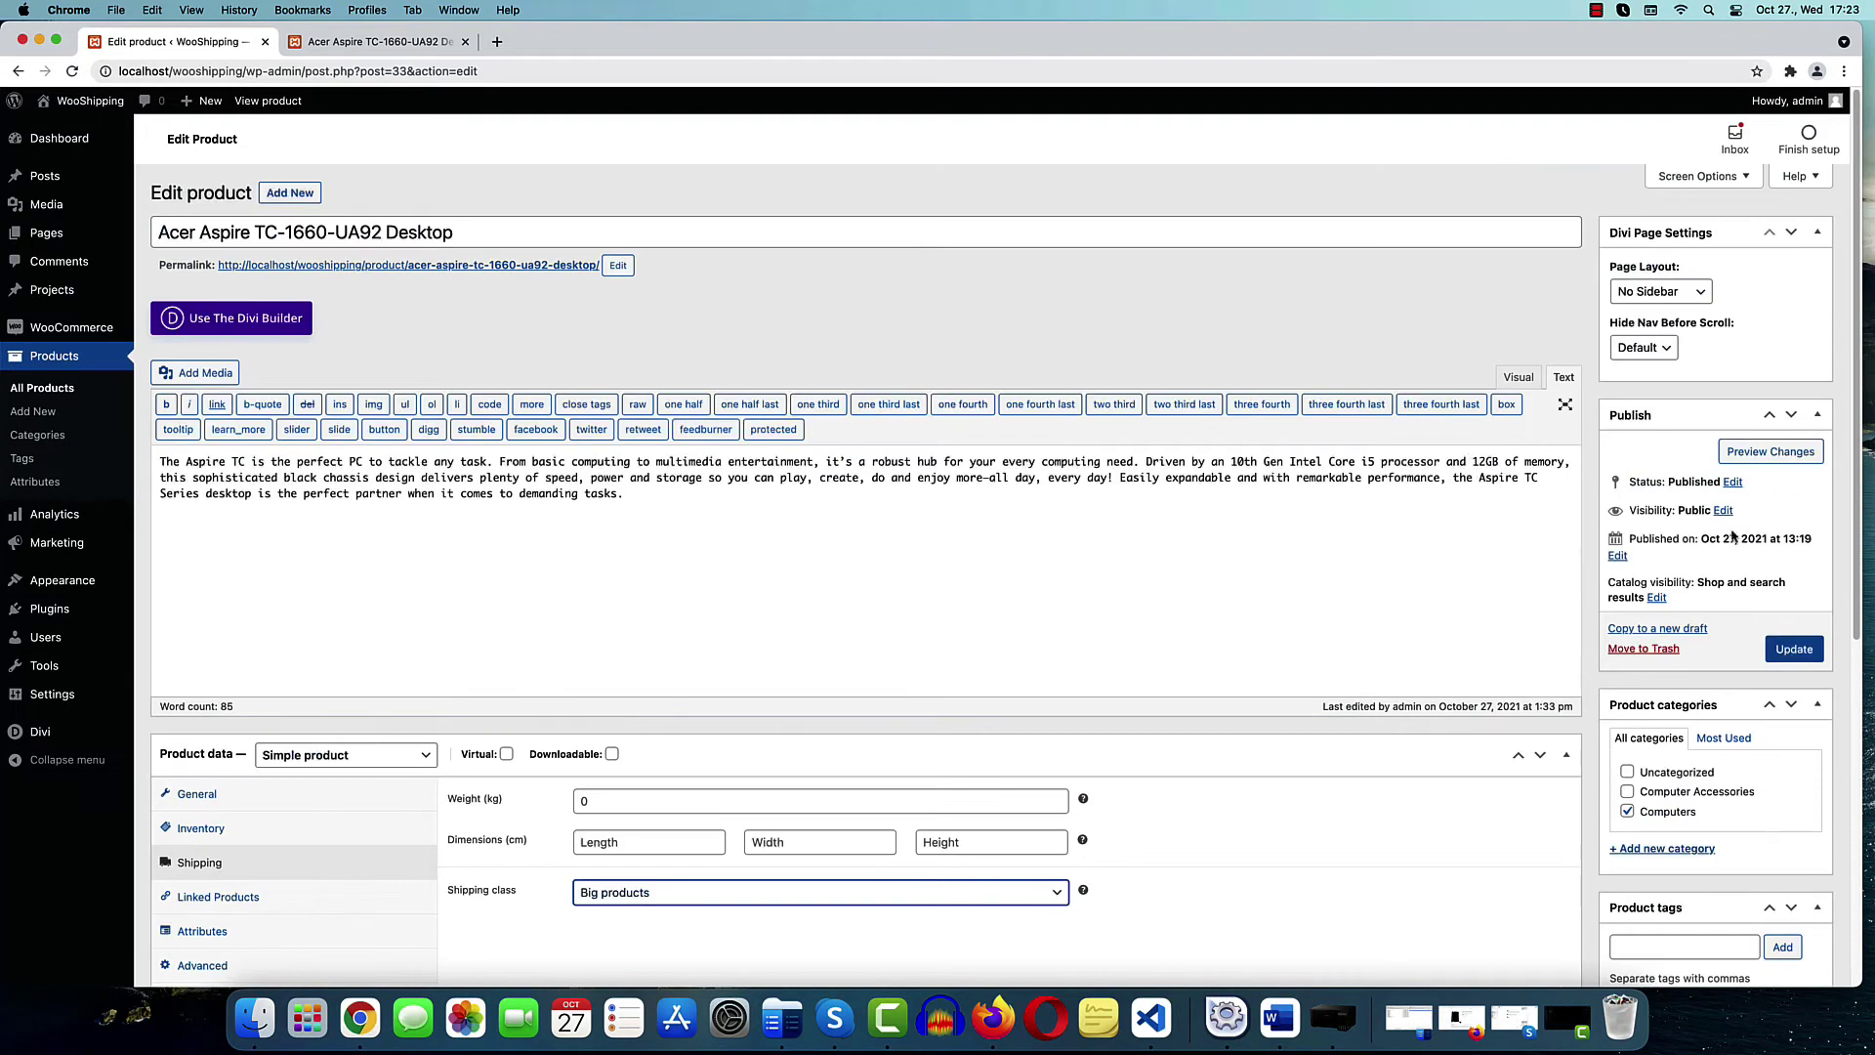
pyautogui.click(1797, 653)
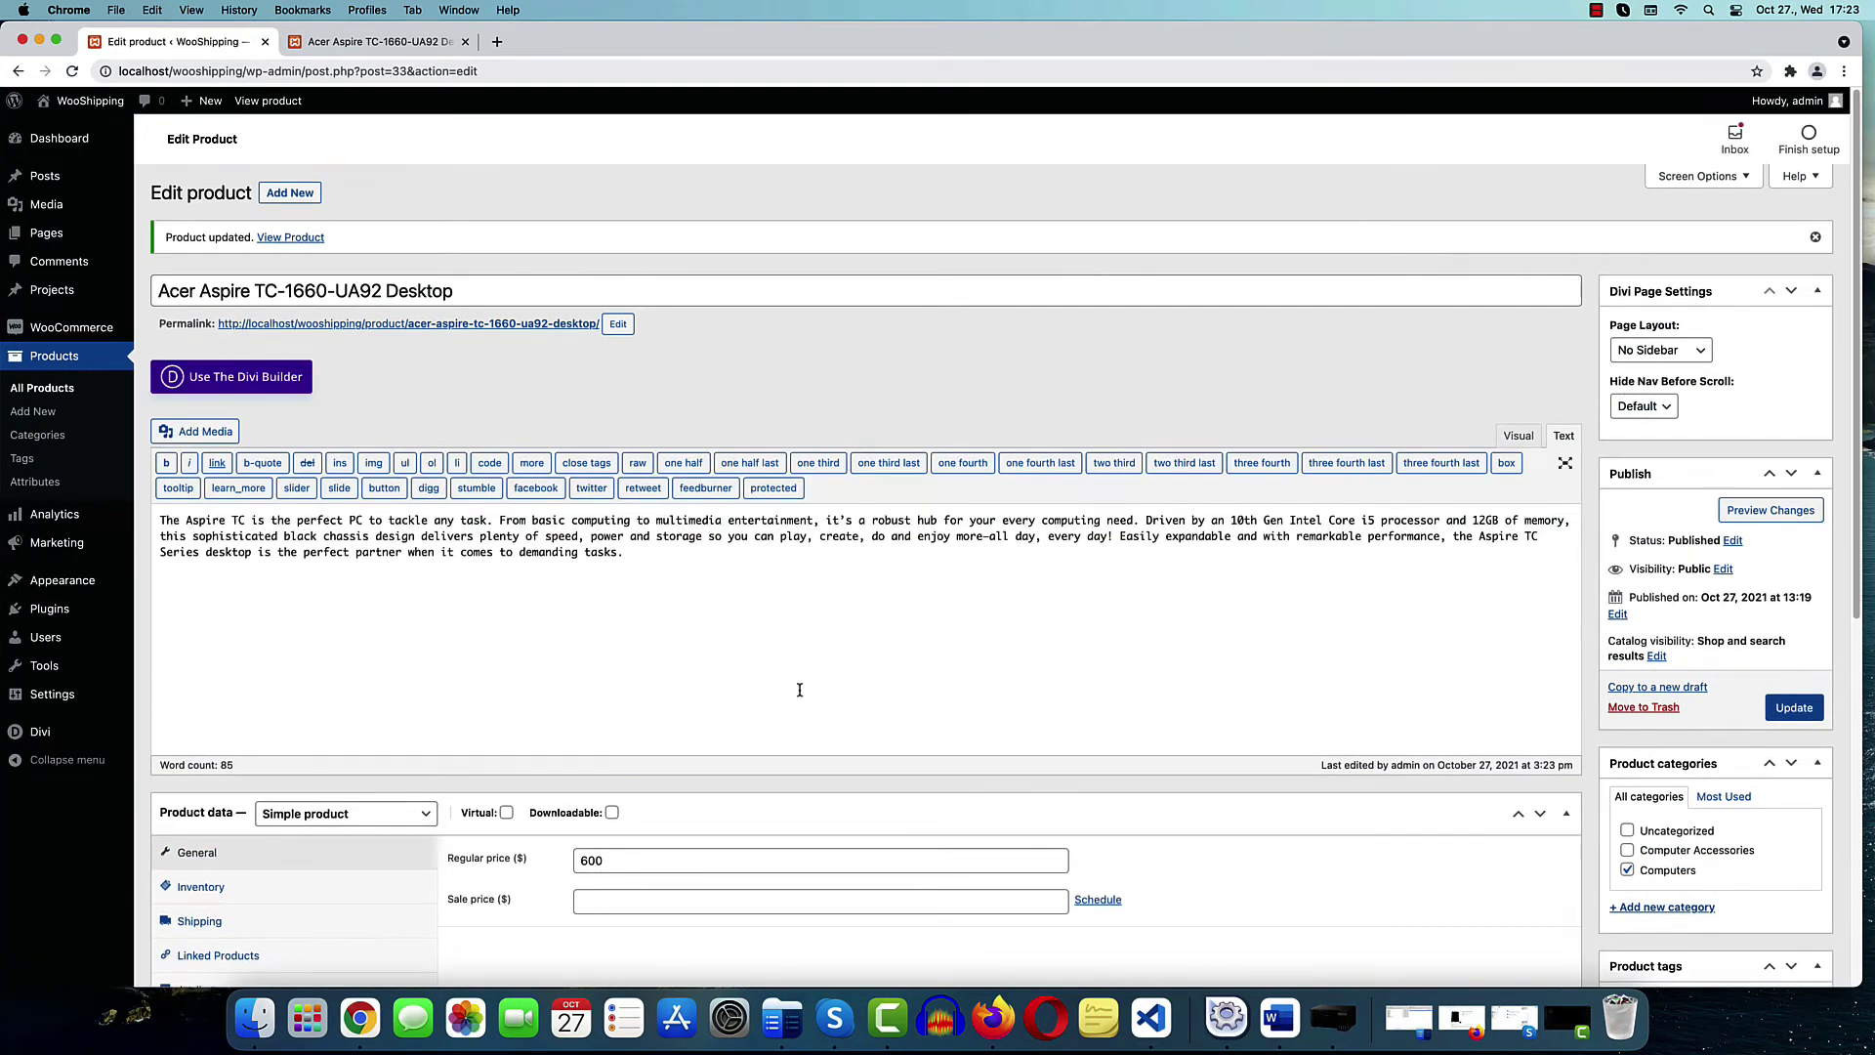
# Switch to Firefox, reload the Acer Aspire TC-1660-UA92 Desktop page, add the product to the cart and check its flat rate shipping there
pyautogui.click(993, 1018)
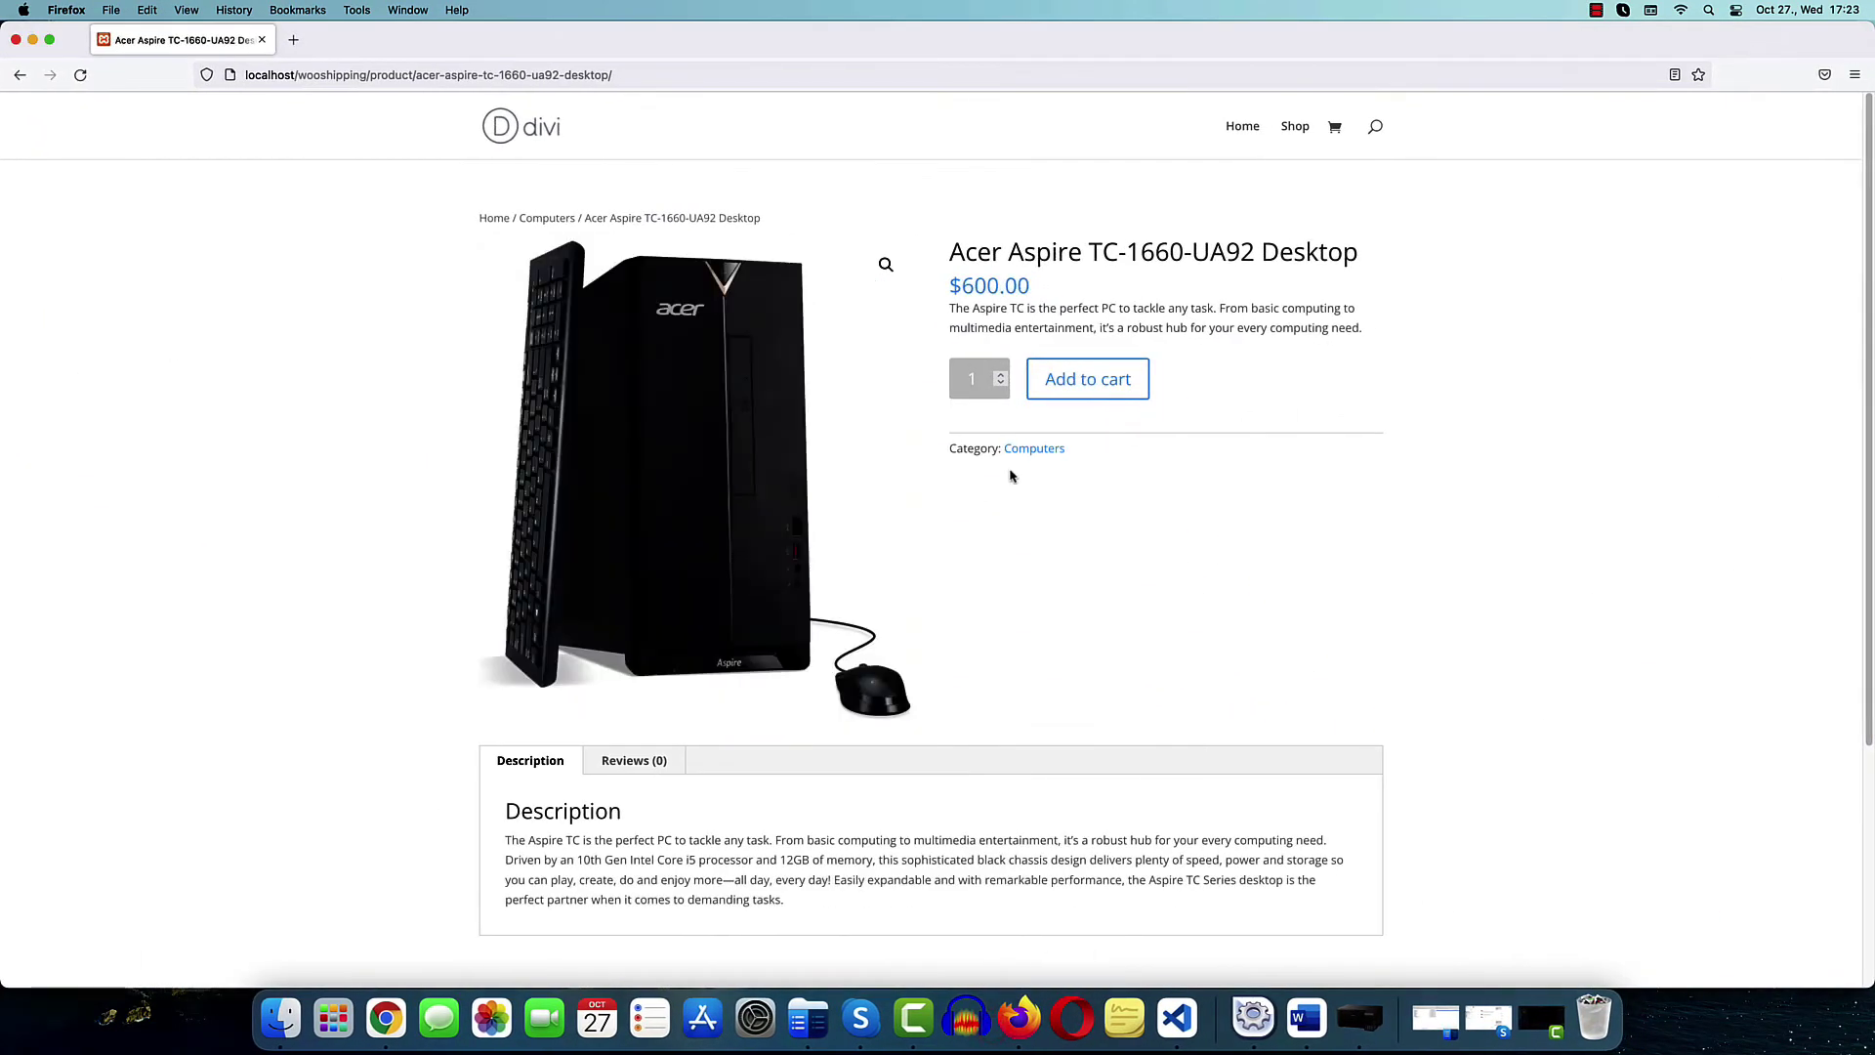
pyautogui.click(79, 75)
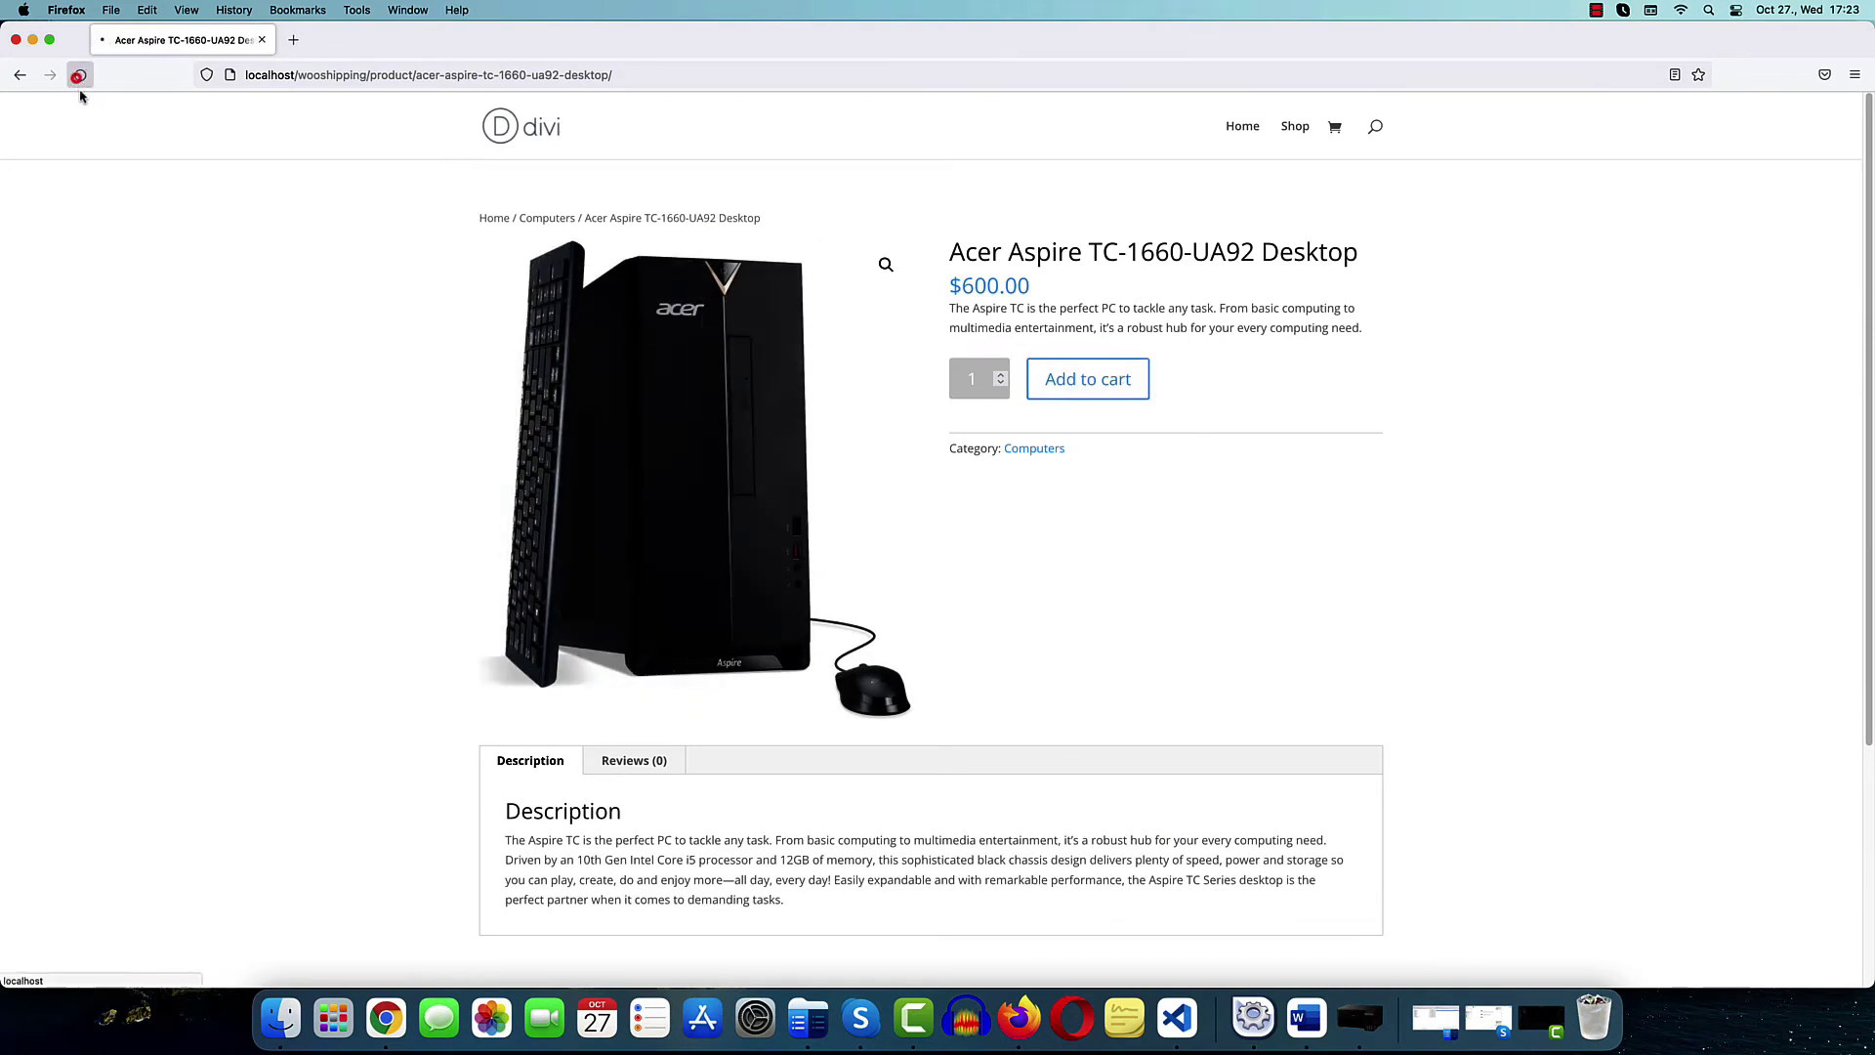
pyautogui.click(1114, 381)
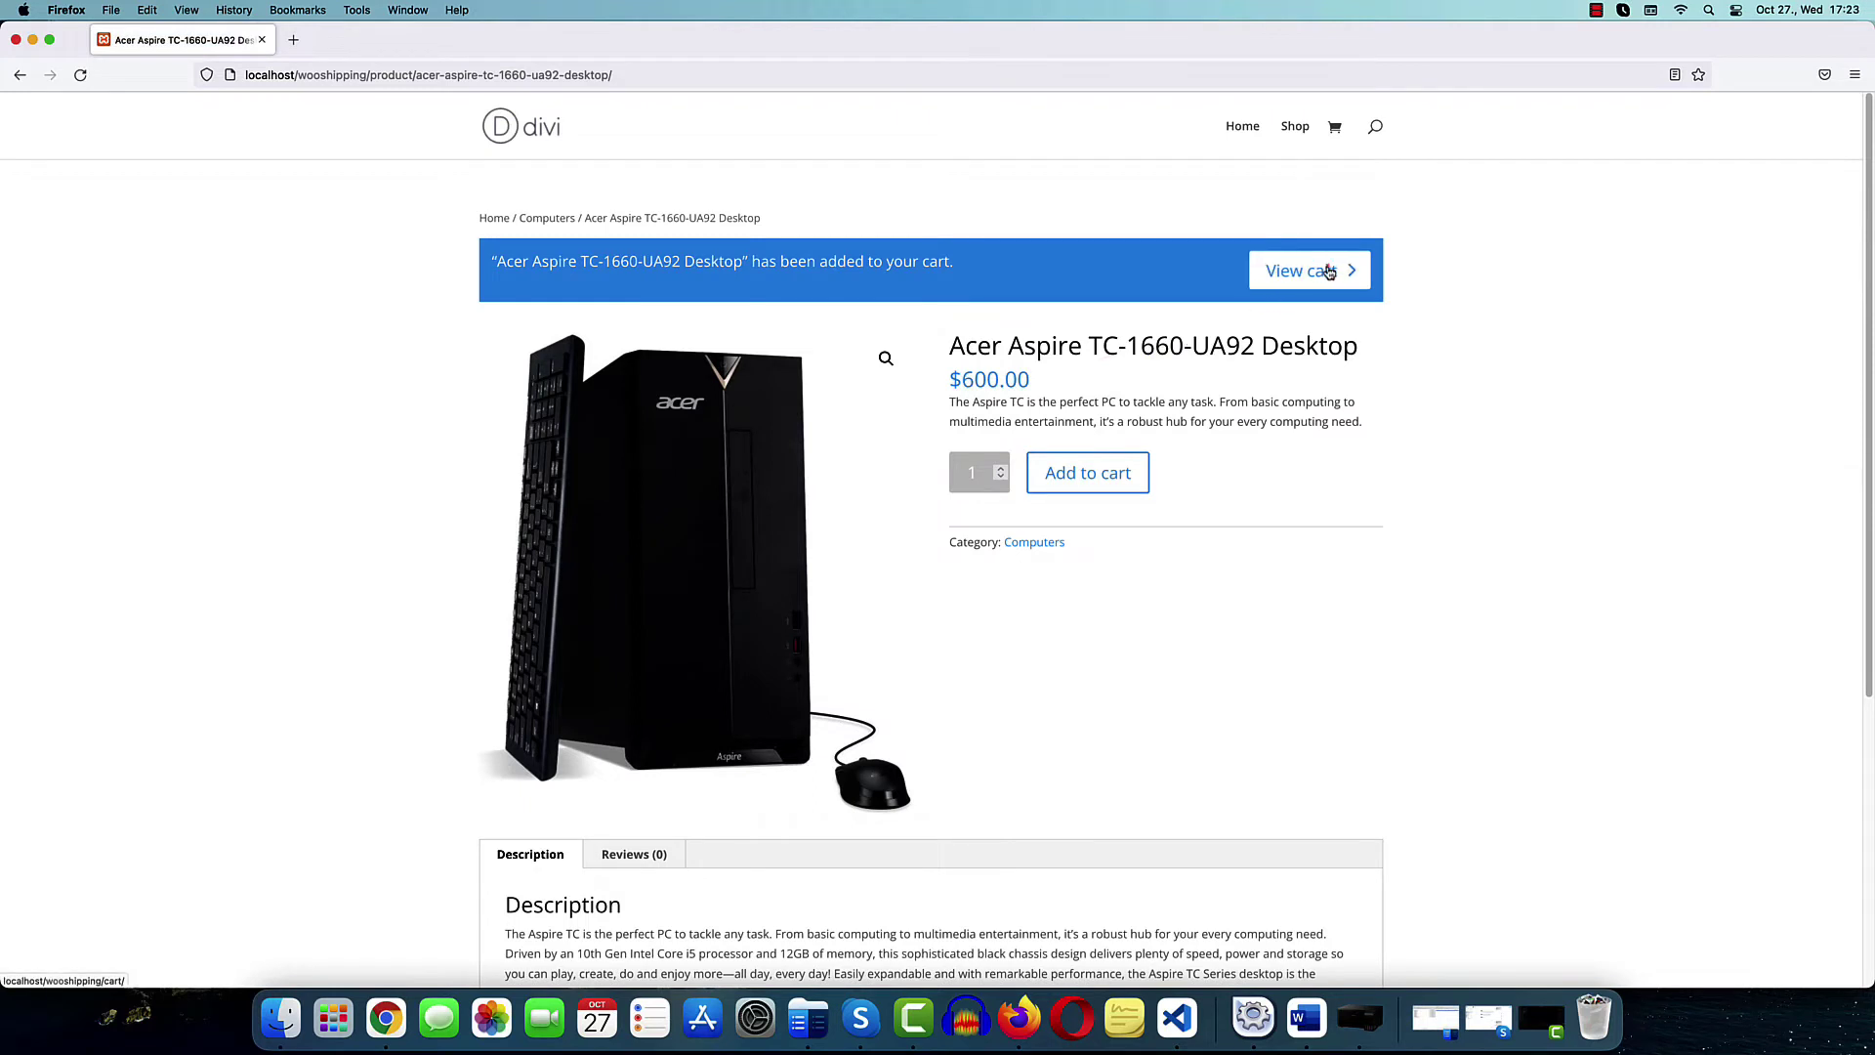
pyautogui.click(1330, 272)
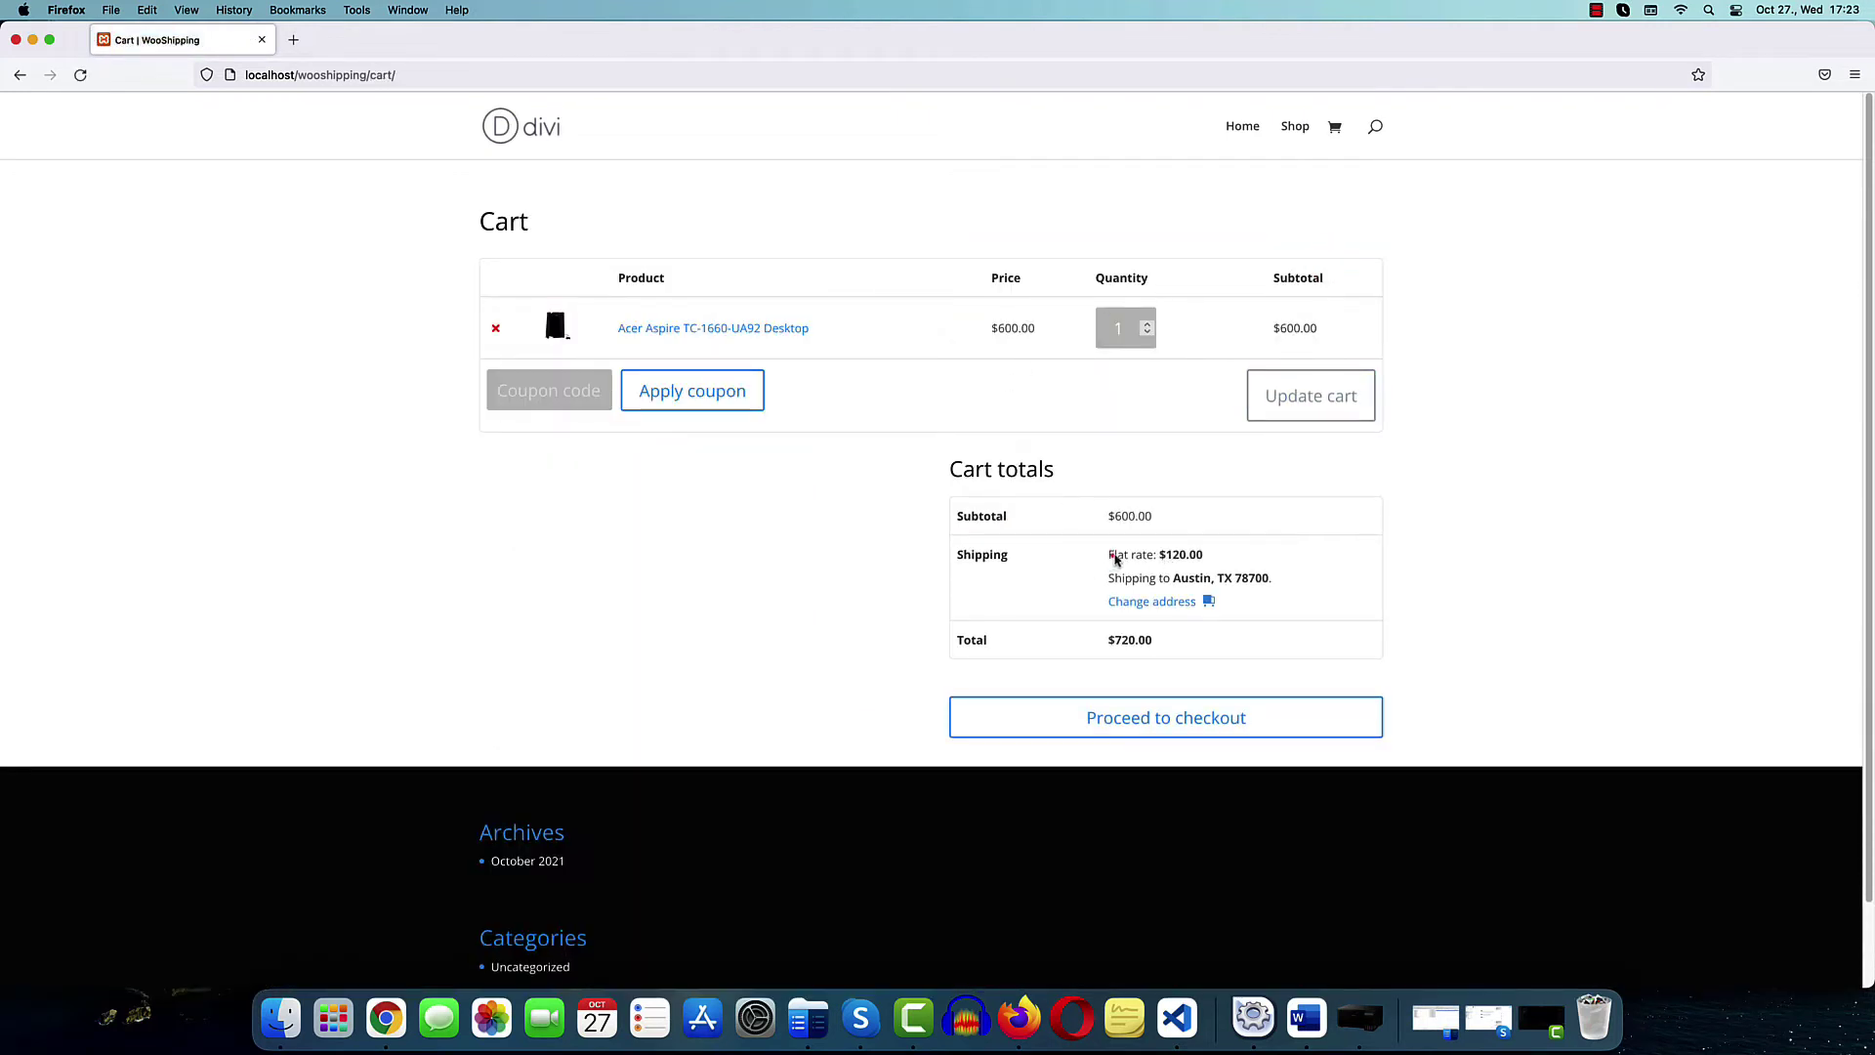
pyautogui.moveTo(1116, 557); pyautogui.dragTo(1215, 557)
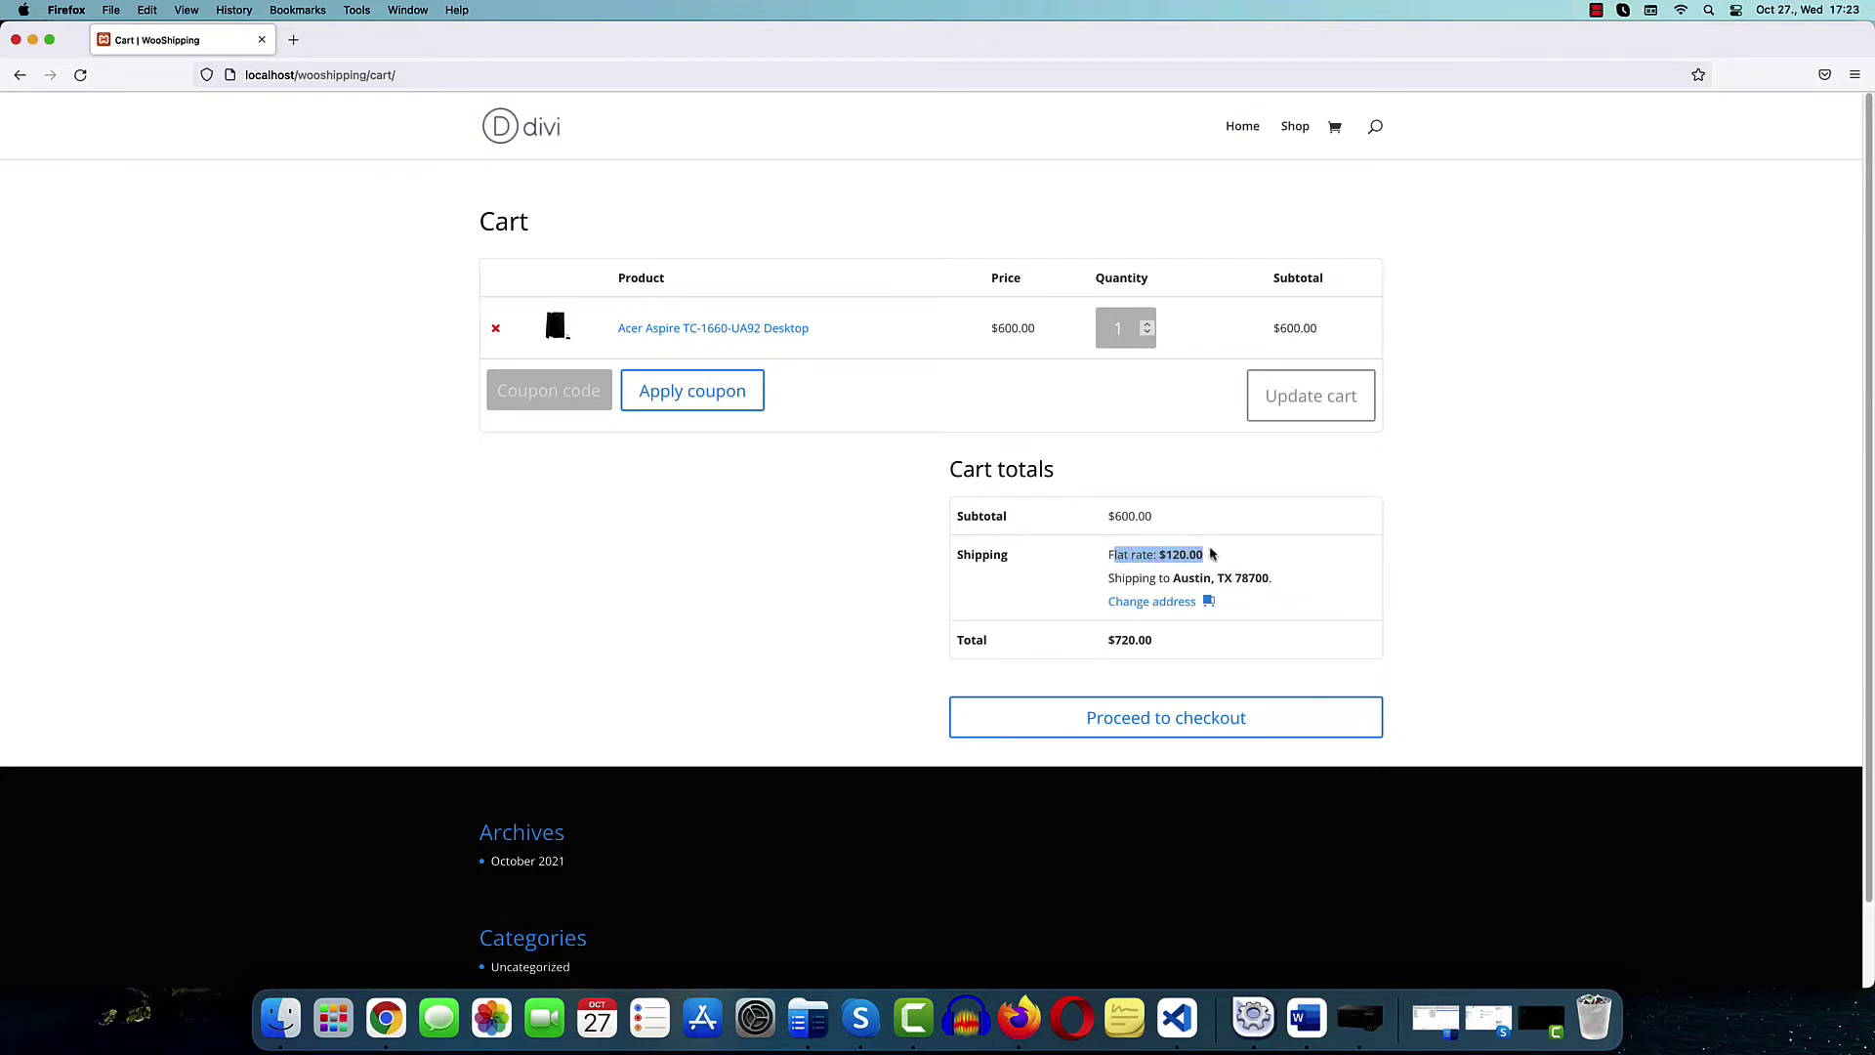
# Remove the desktop from the cart, add the Stereo Surround Gaming Headset instead, and view the cart
pyautogui.click(497, 328)
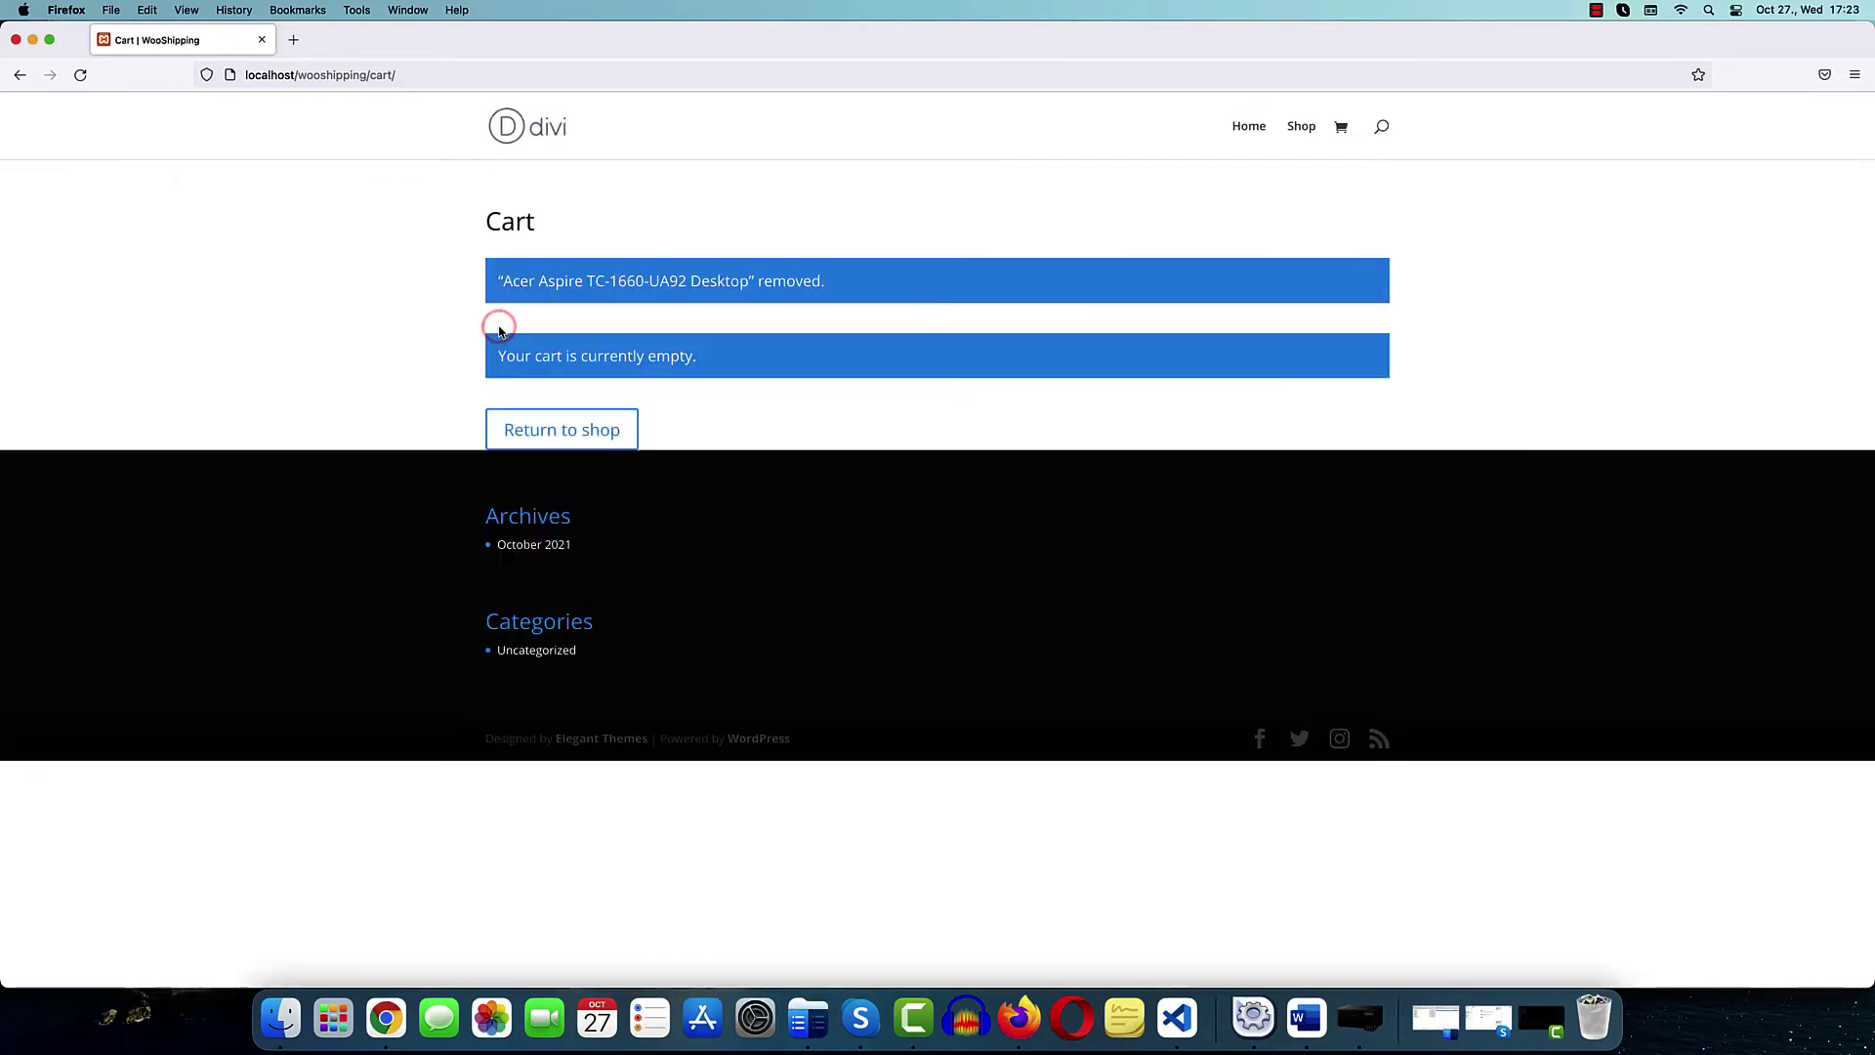
pyautogui.click(566, 427)
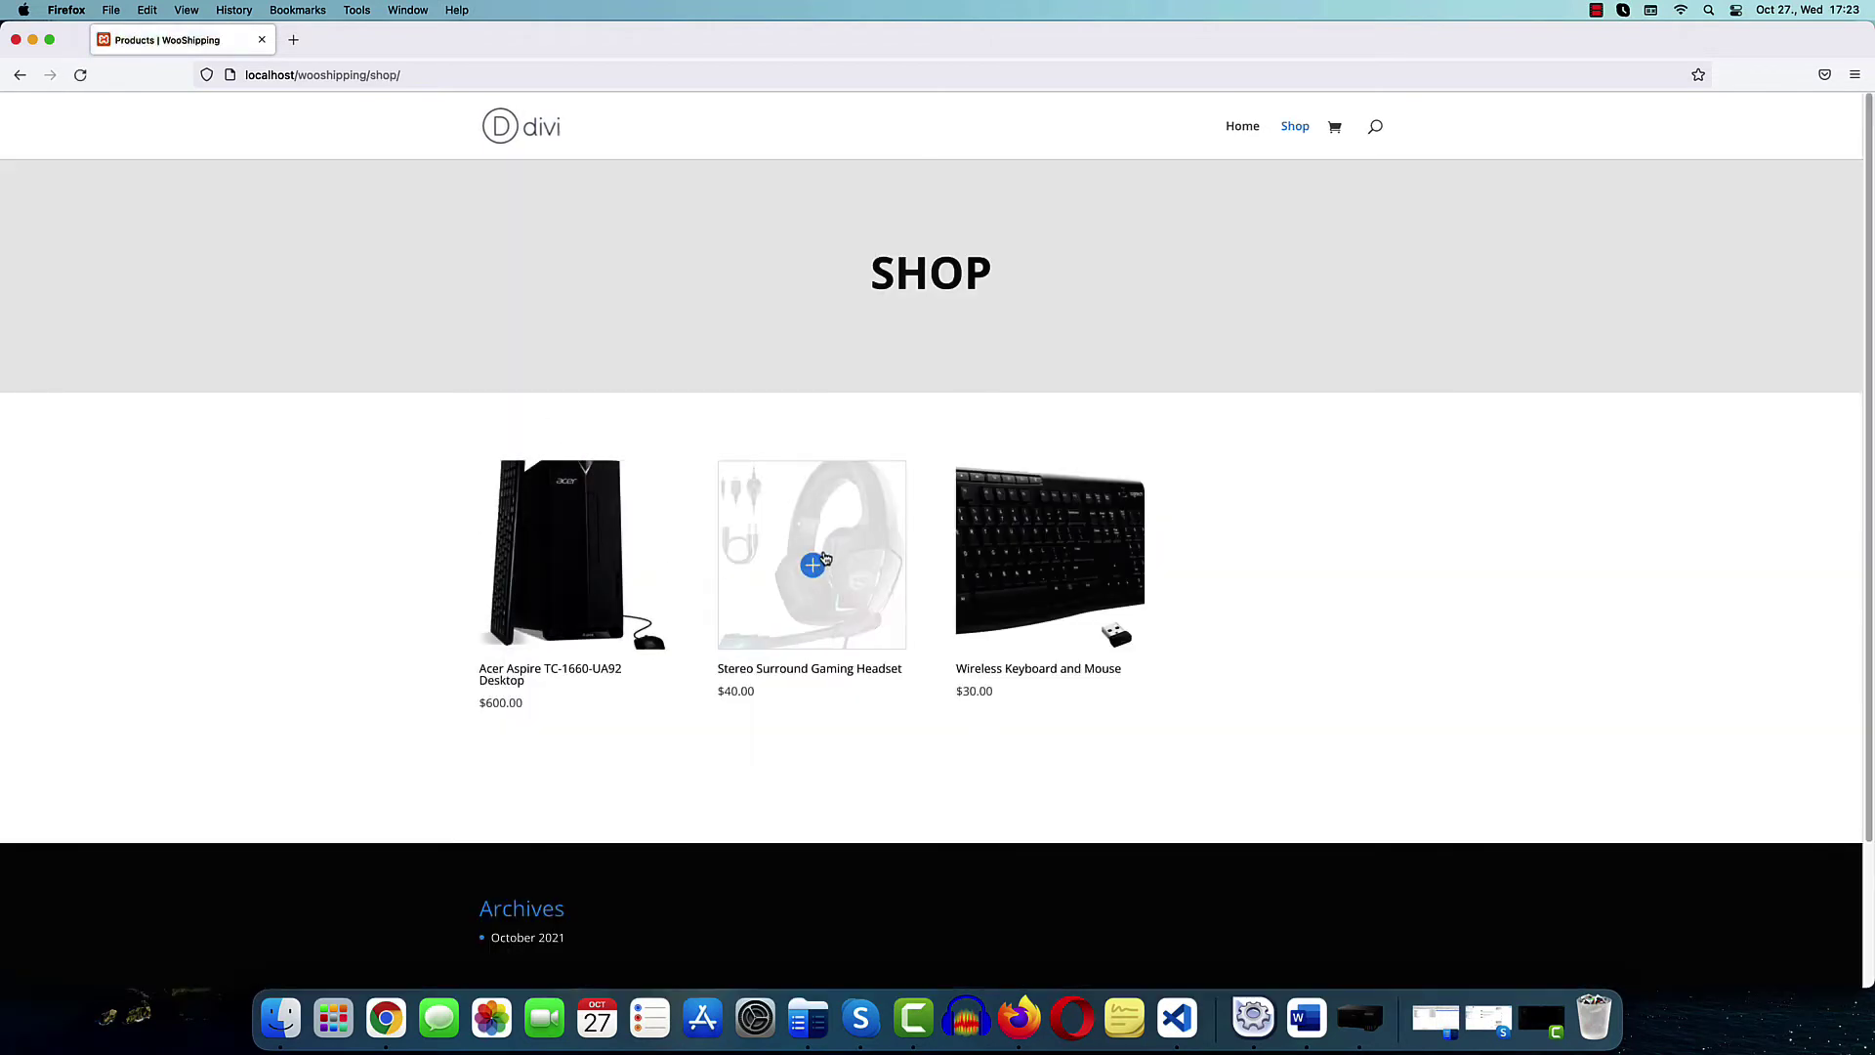
pyautogui.click(827, 555)
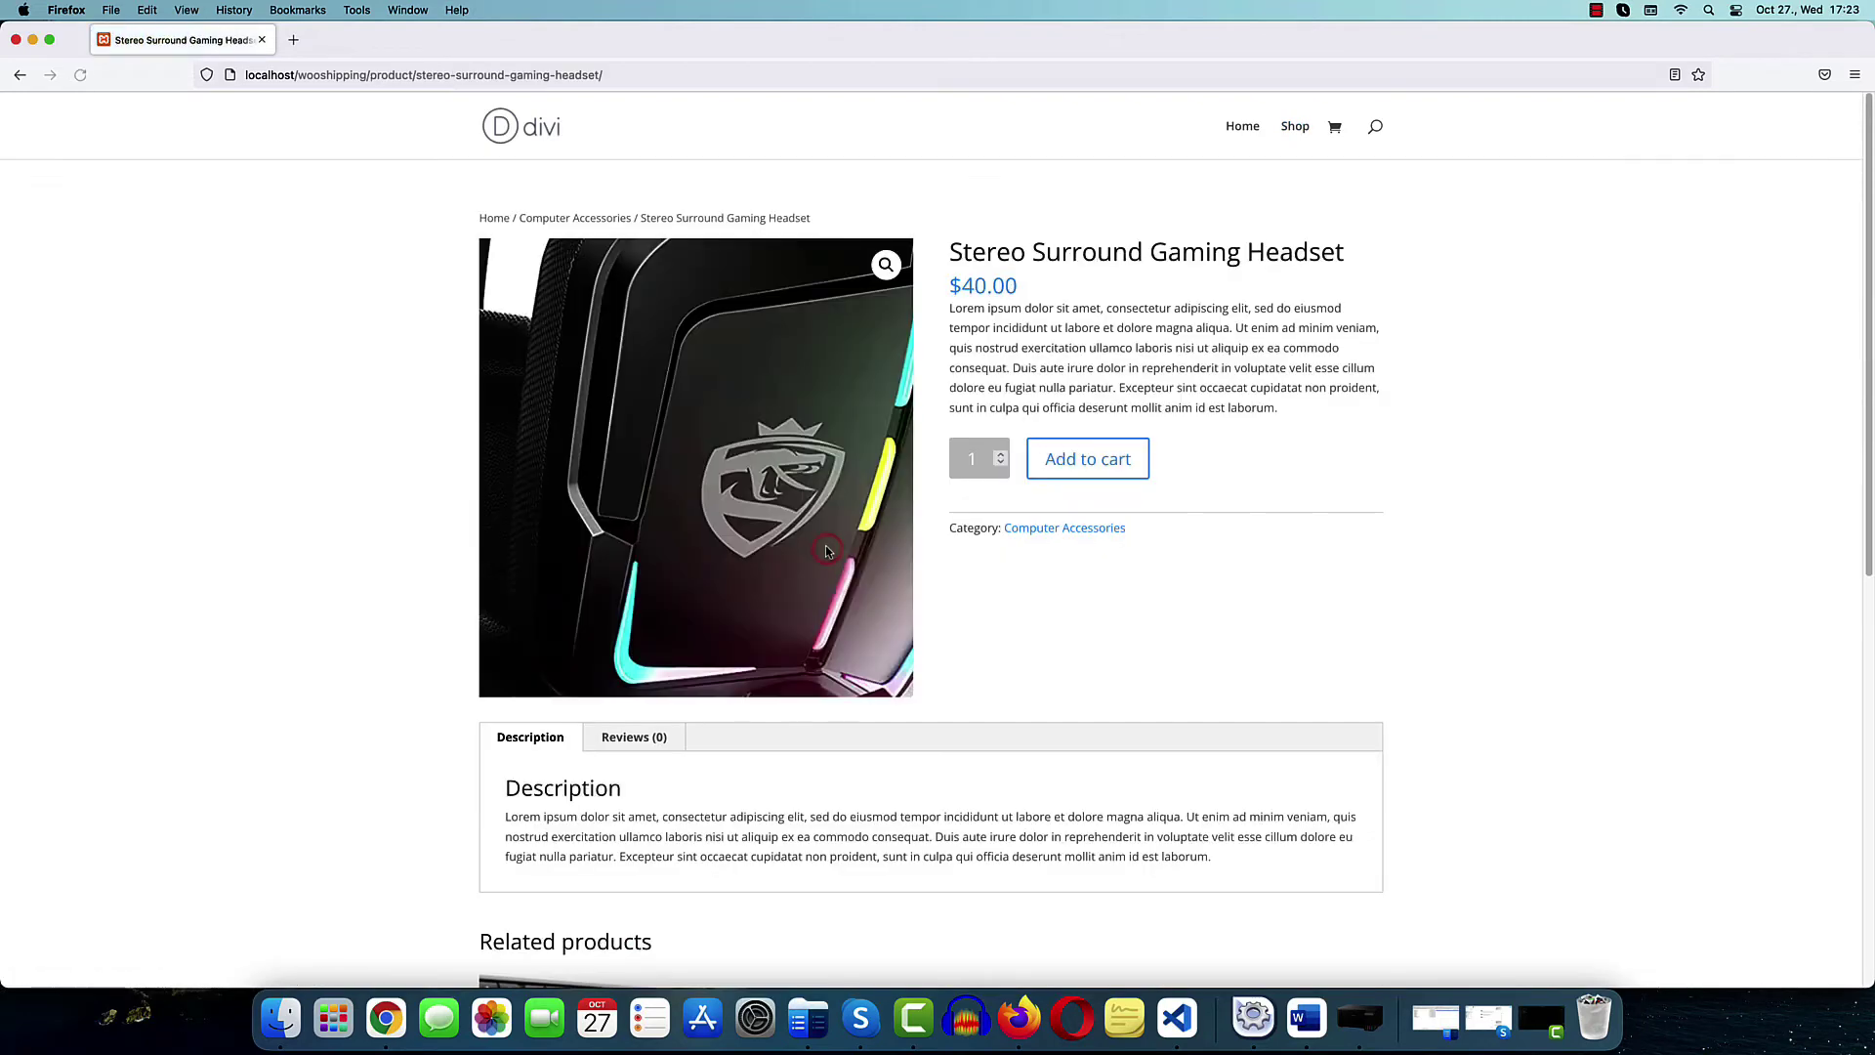
pyautogui.click(1124, 466)
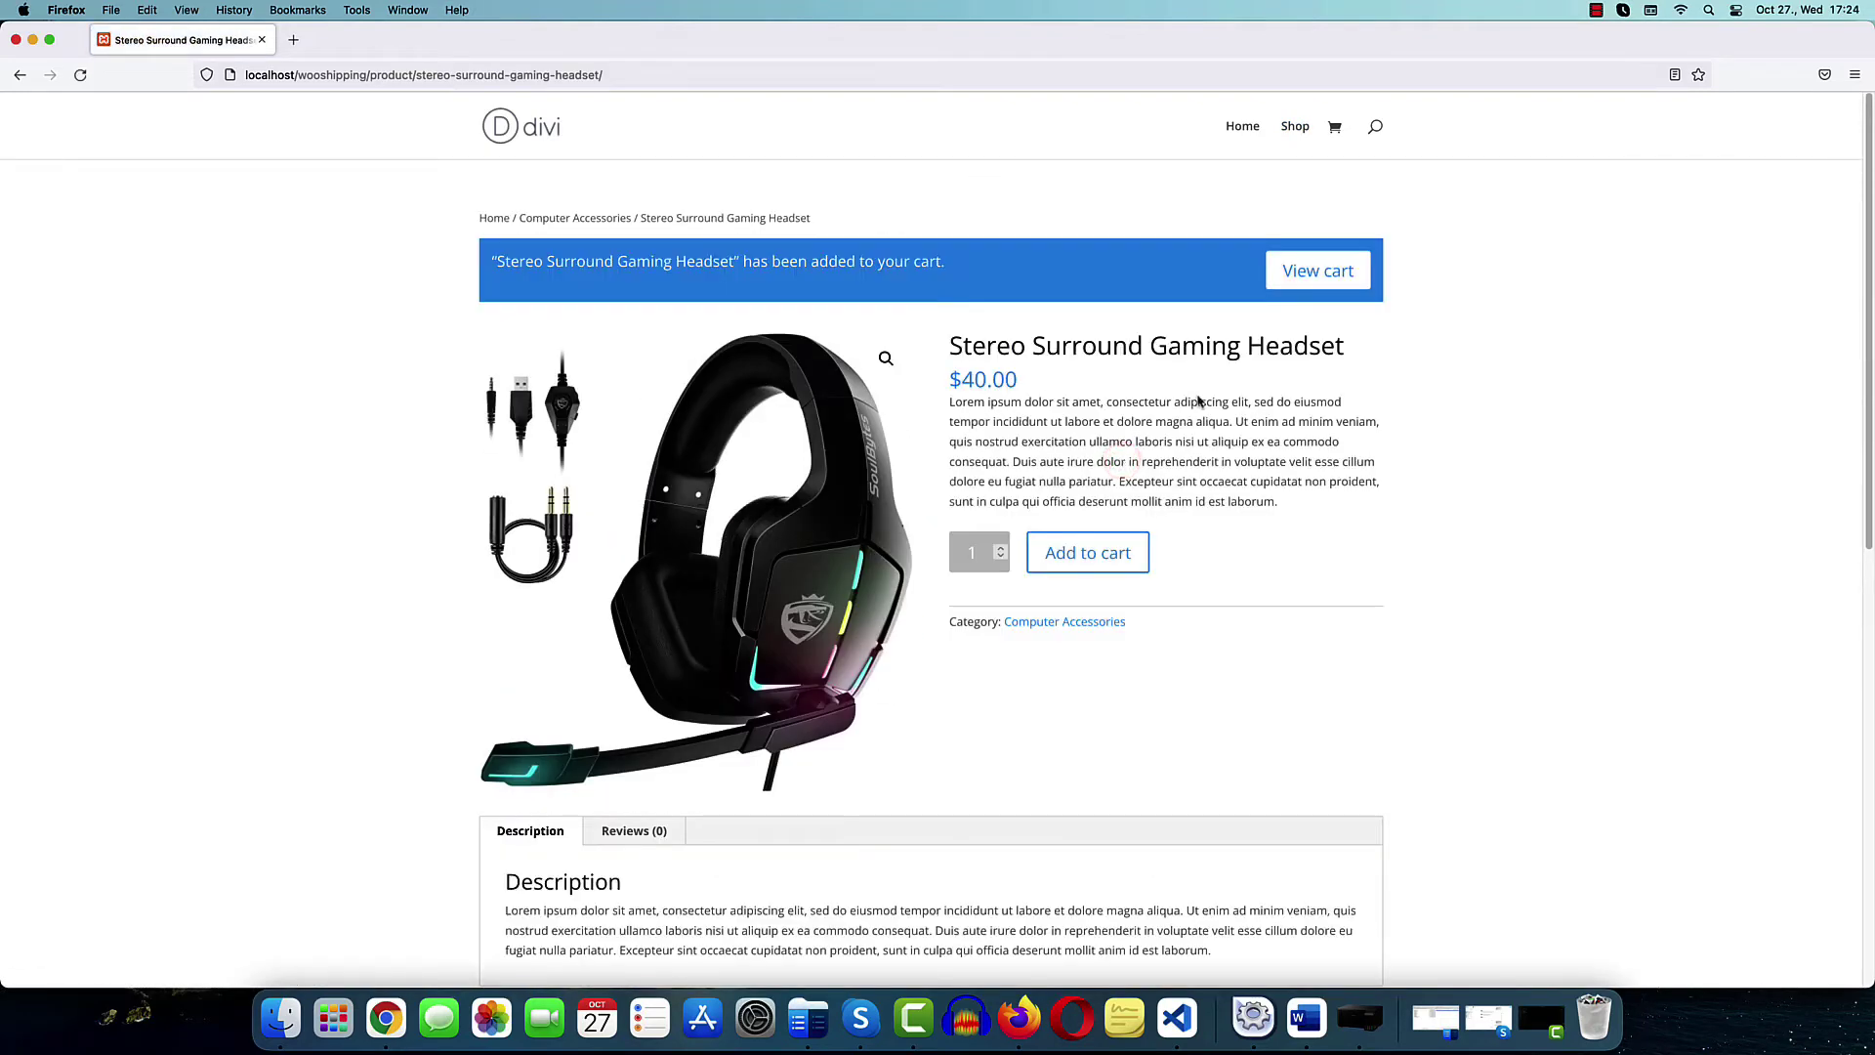
pyautogui.click(1338, 271)
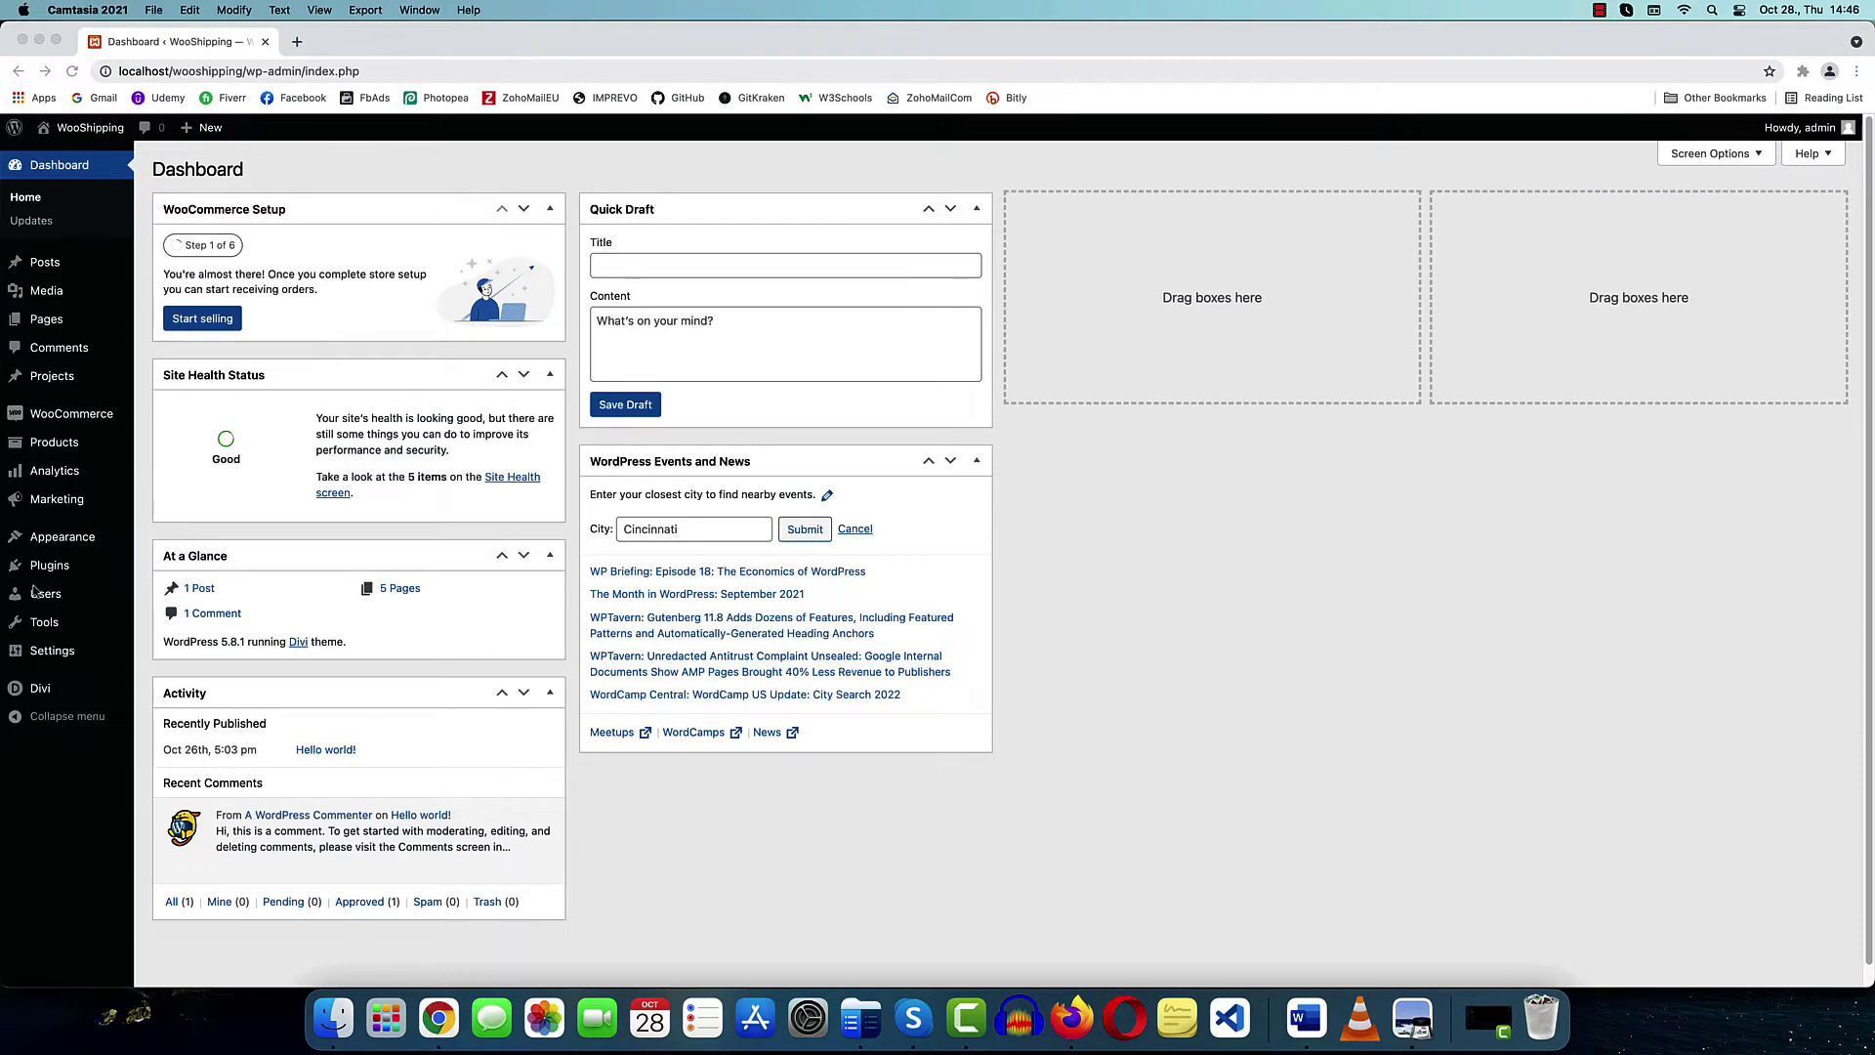
# In the WordPress admin in Chrome, search for "table rate" plugins, then install and activate Table Rate for WooCommerce by Flexible Shipping
pyautogui.moveTo(60, 572)
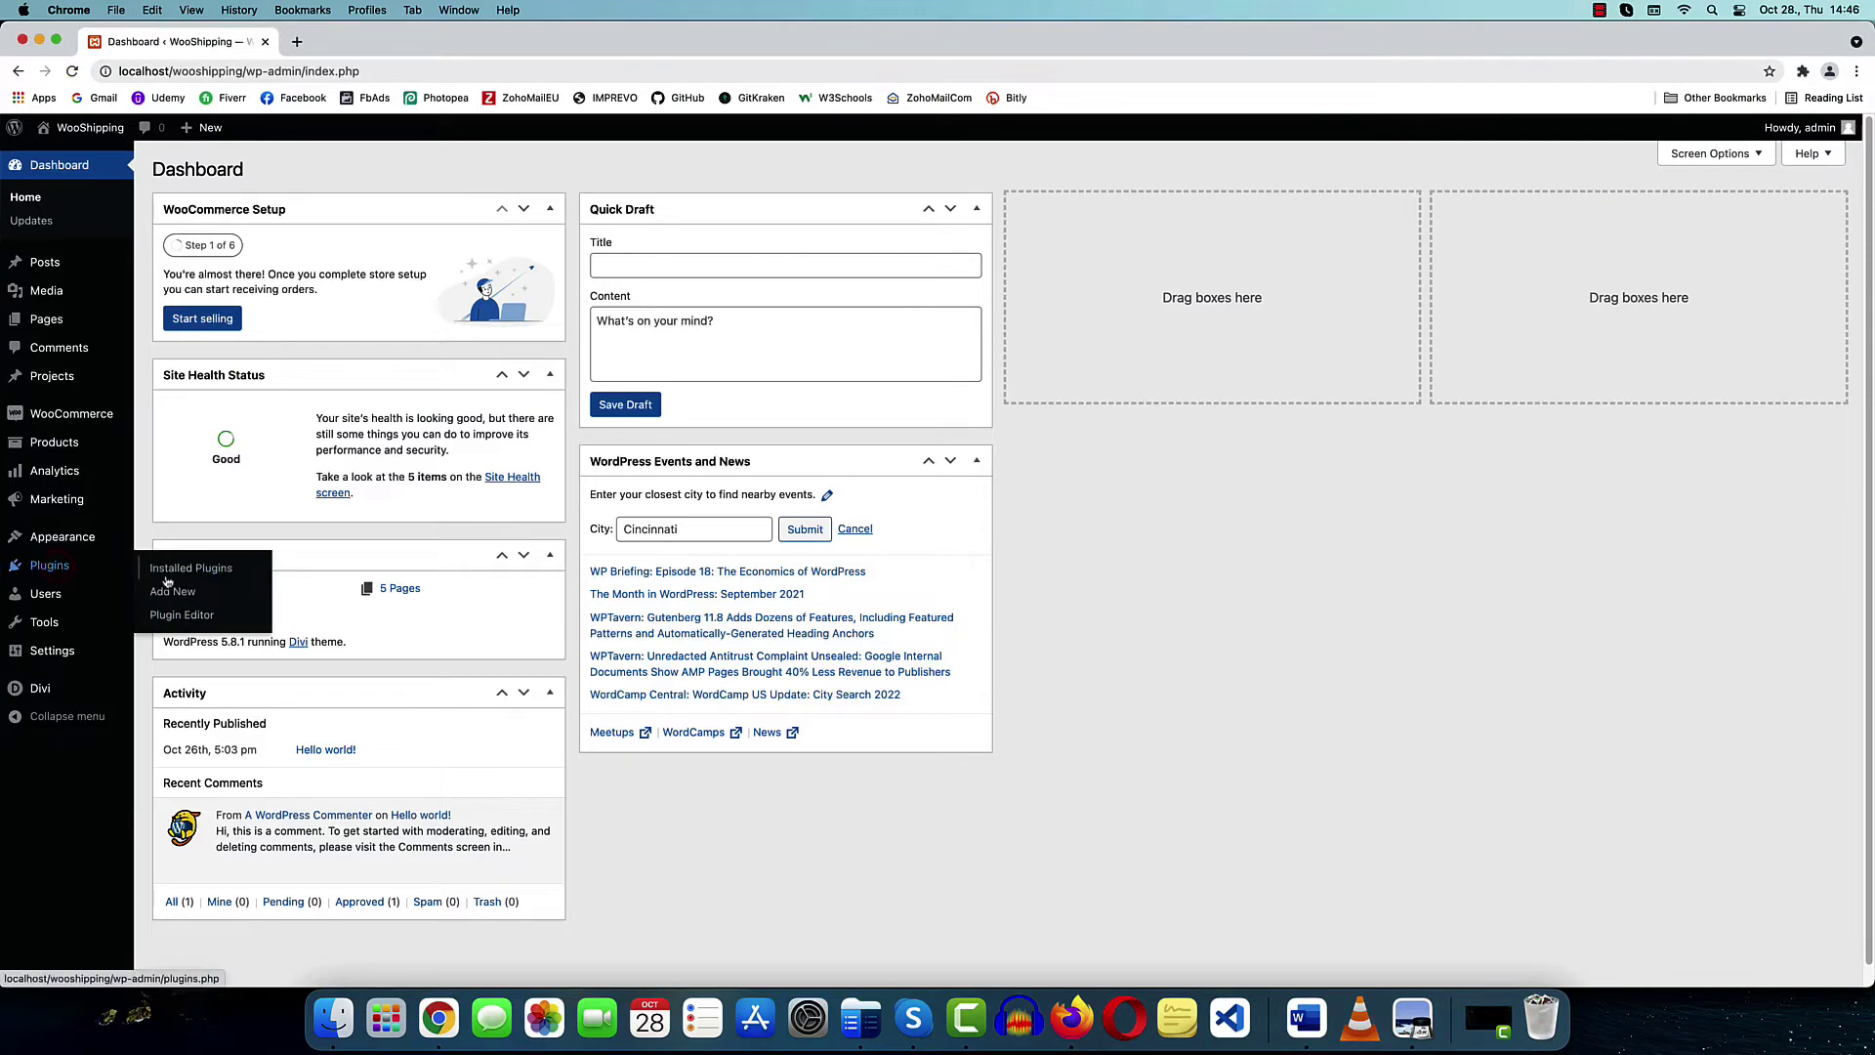
pyautogui.click(185, 597)
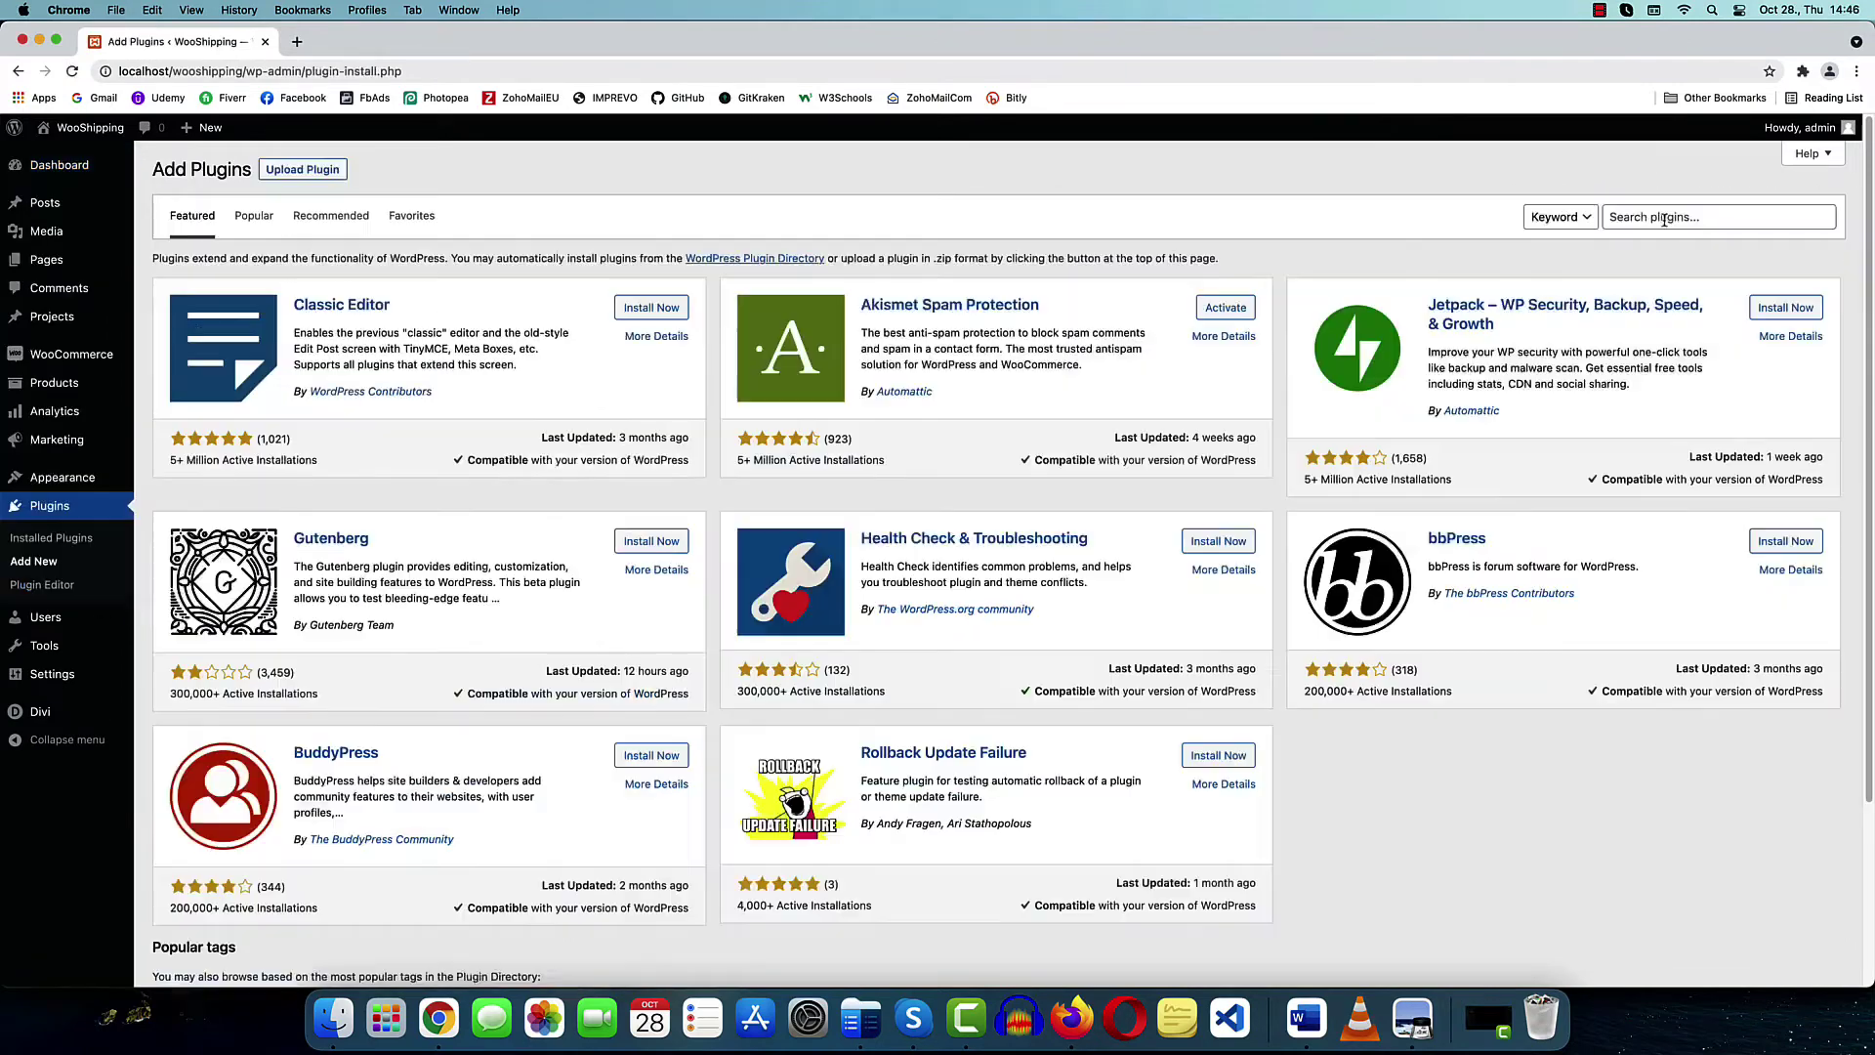
pyautogui.click(1630, 225)
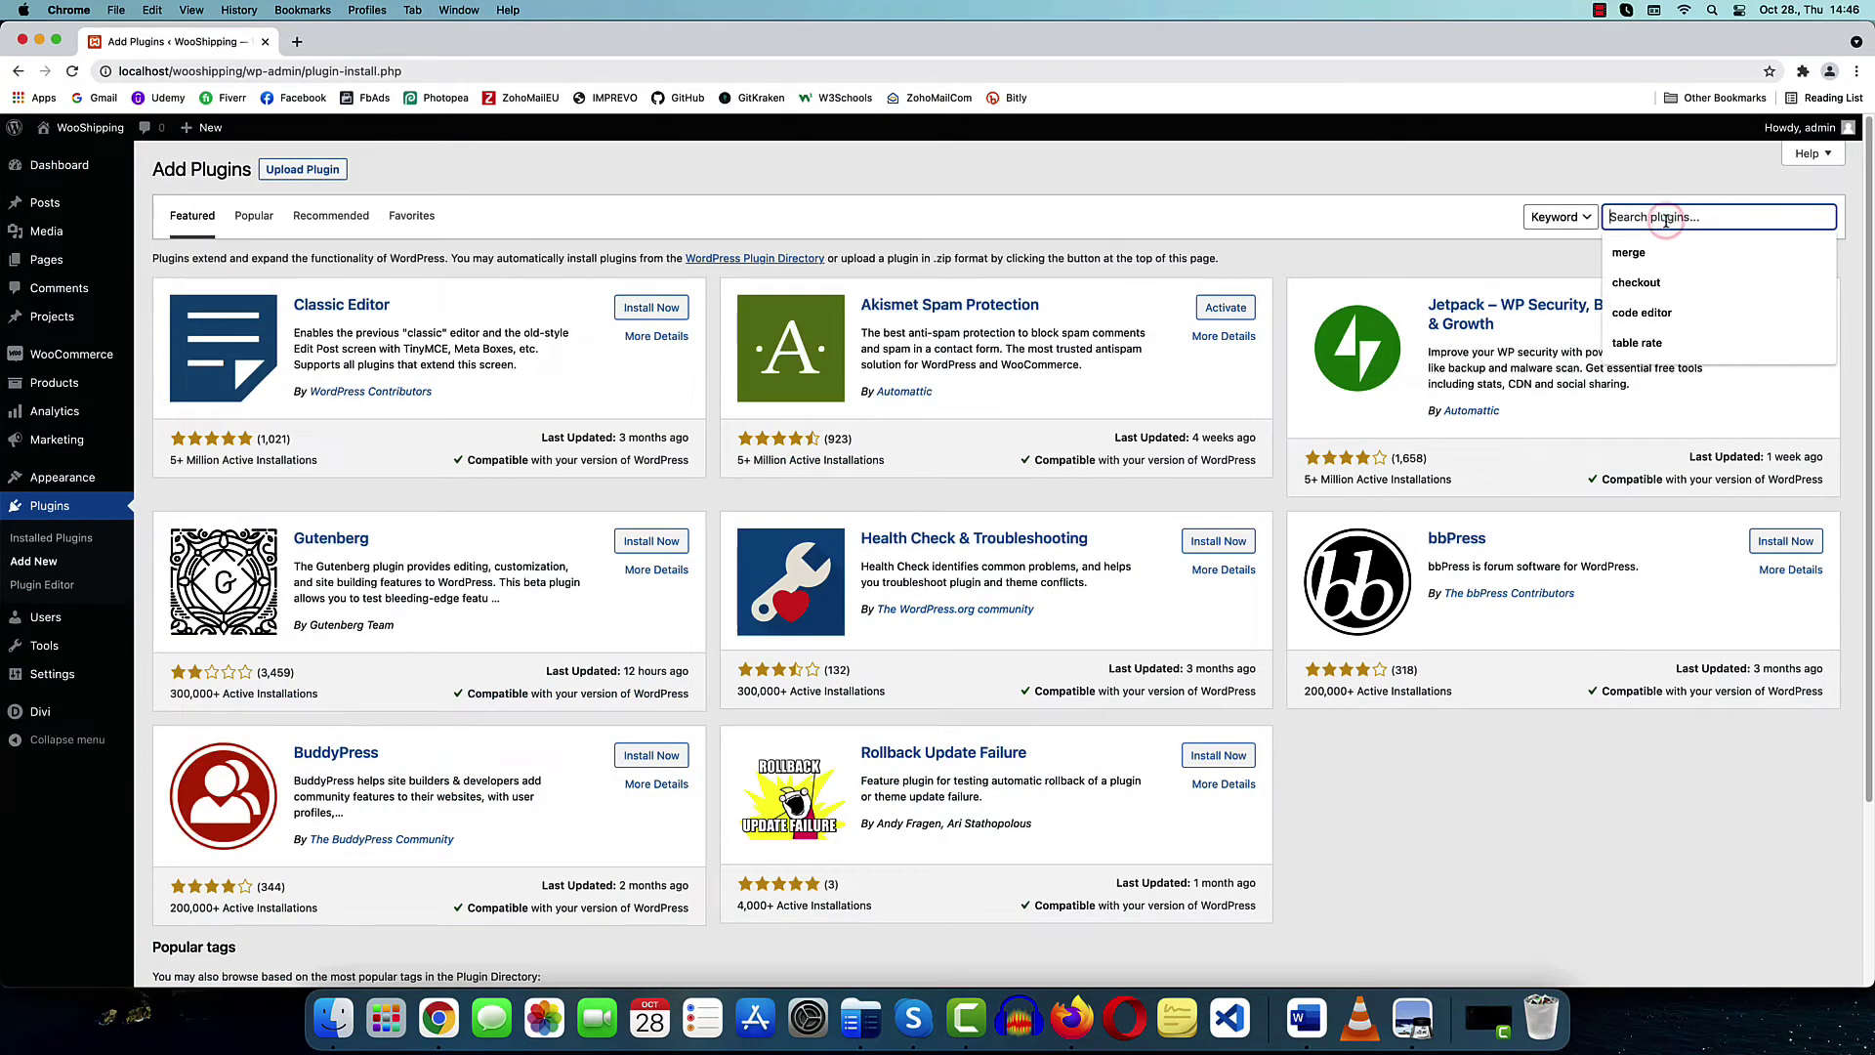
pyautogui.write('t')
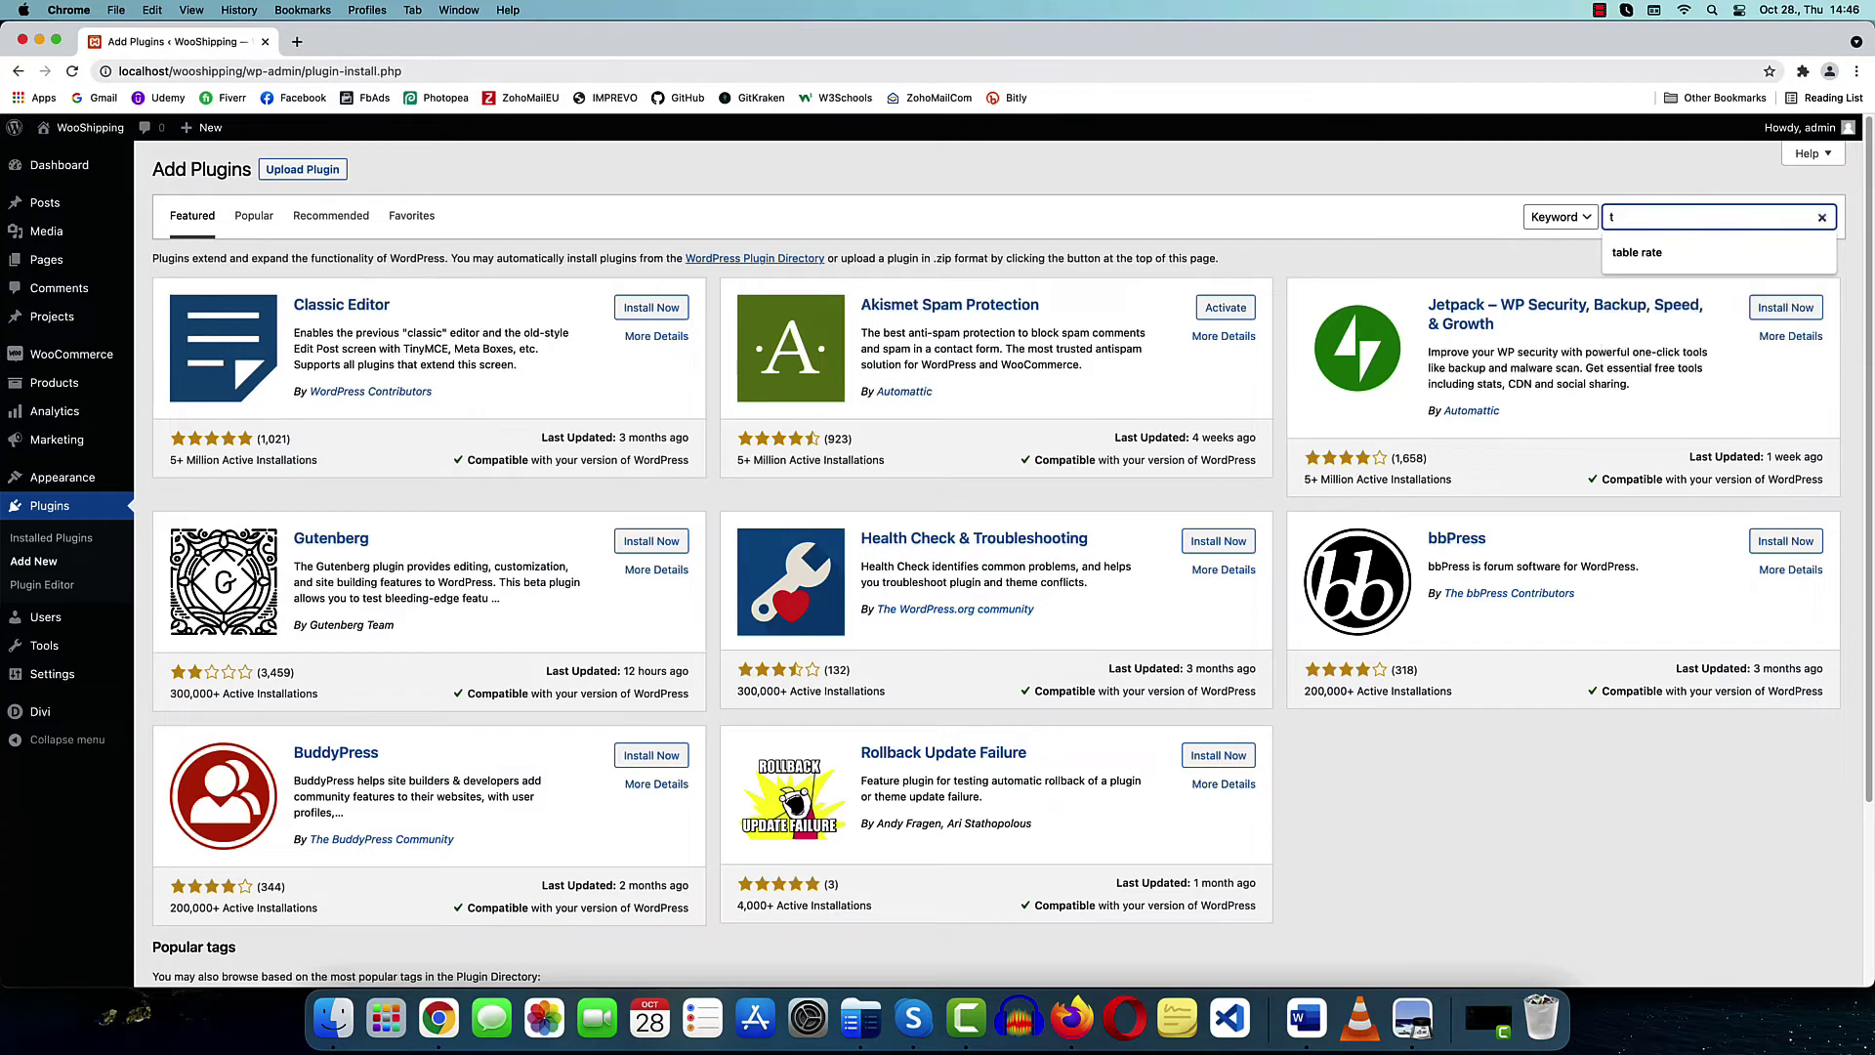
pyautogui.write('able rate')
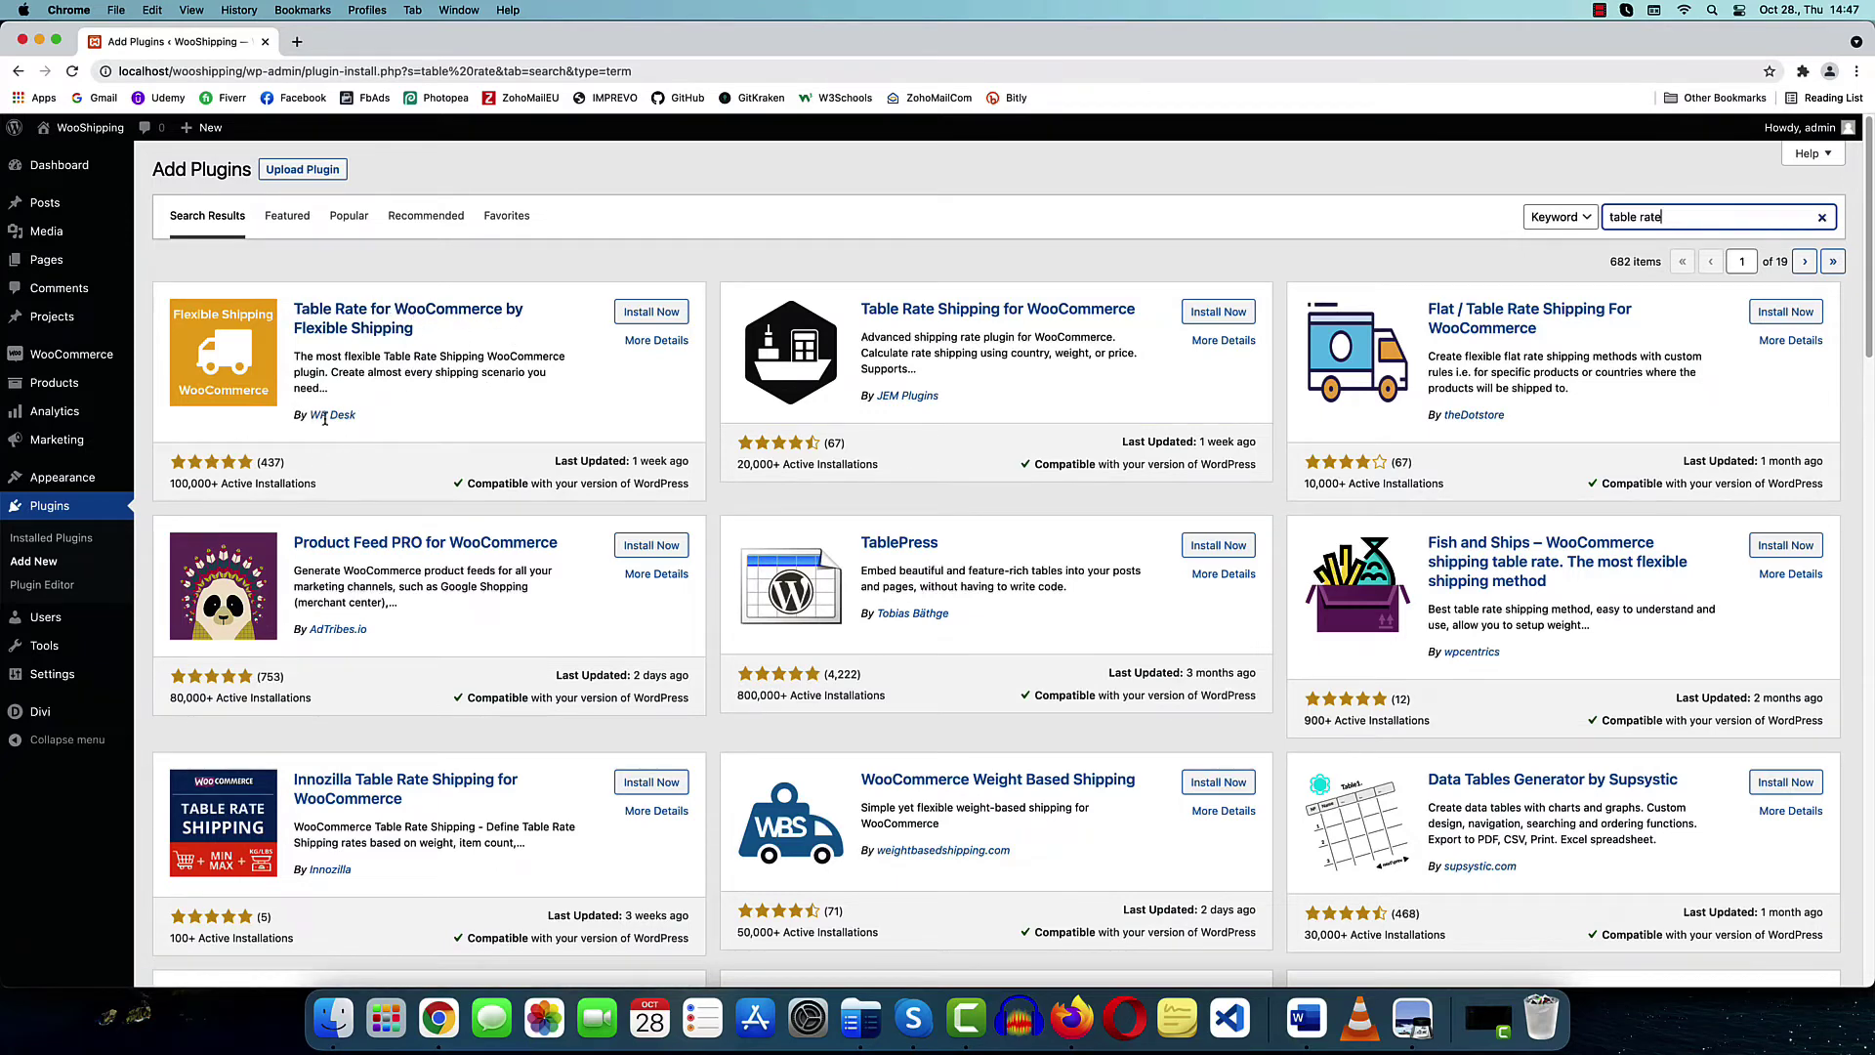
pyautogui.click(651, 314)
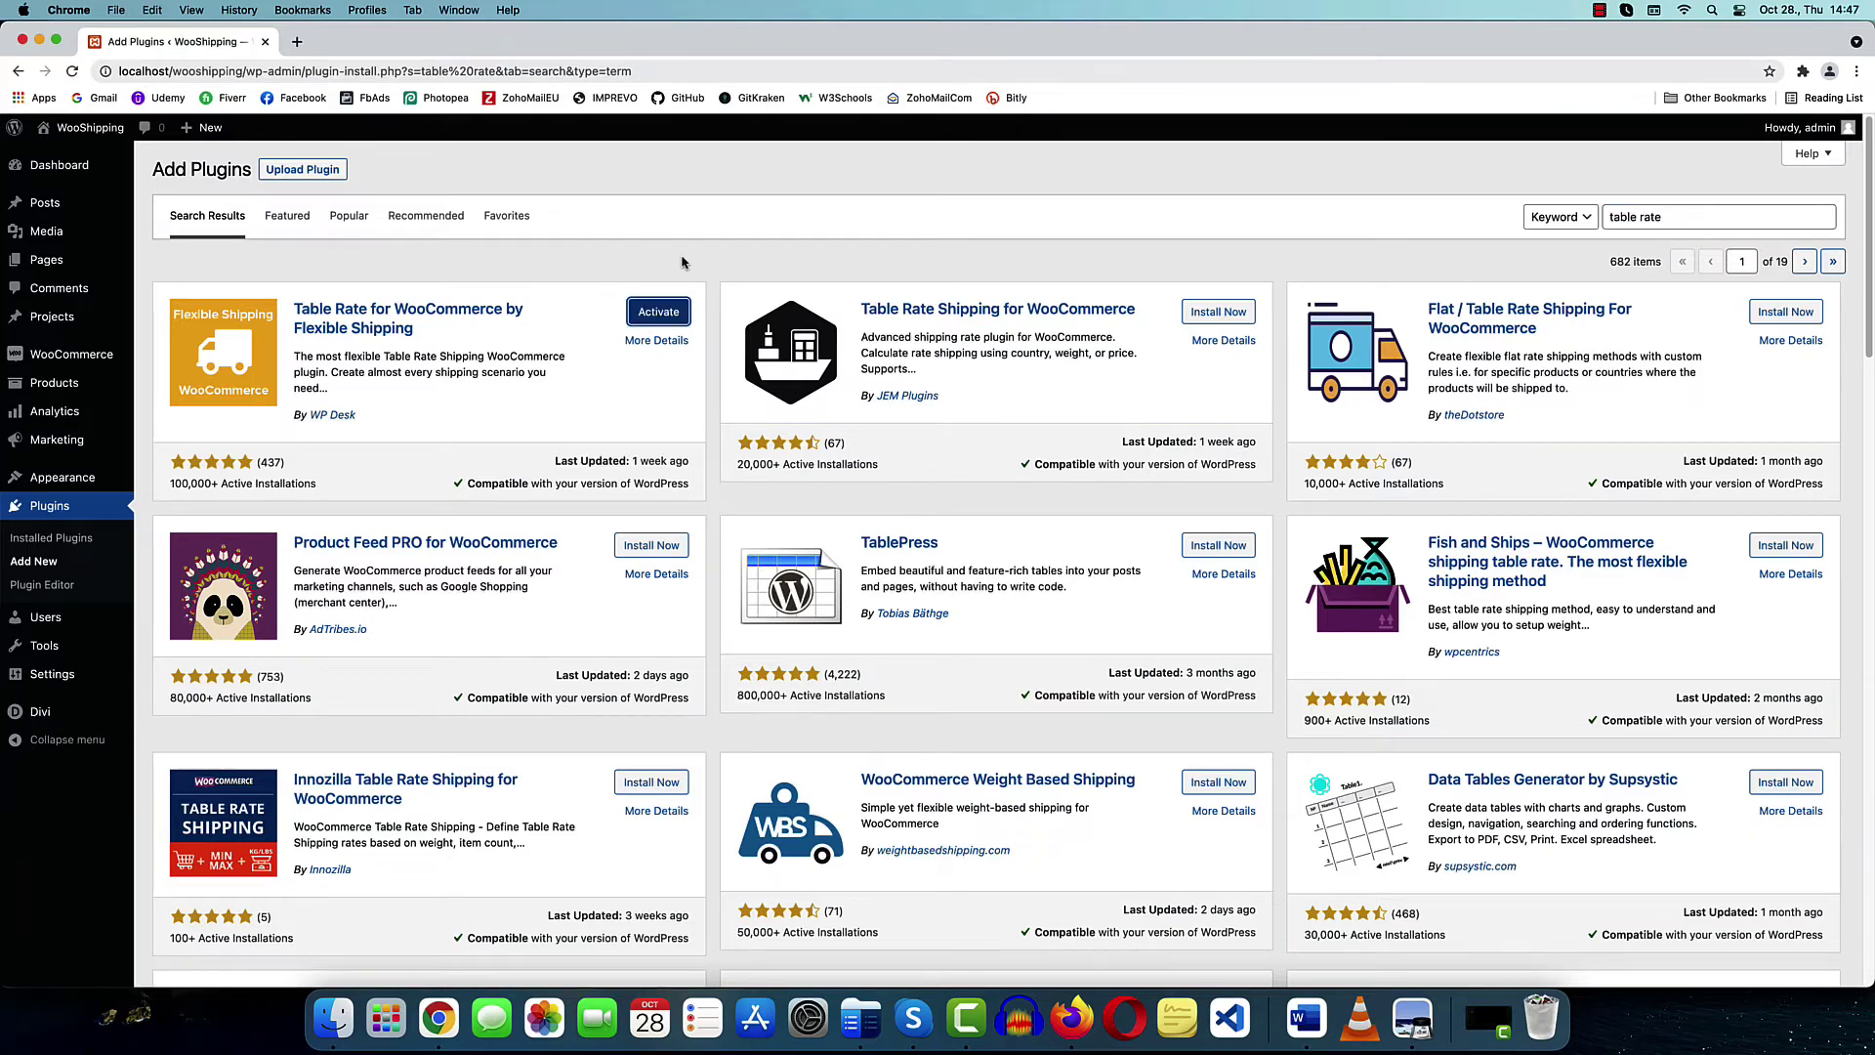
pyautogui.click(671, 315)
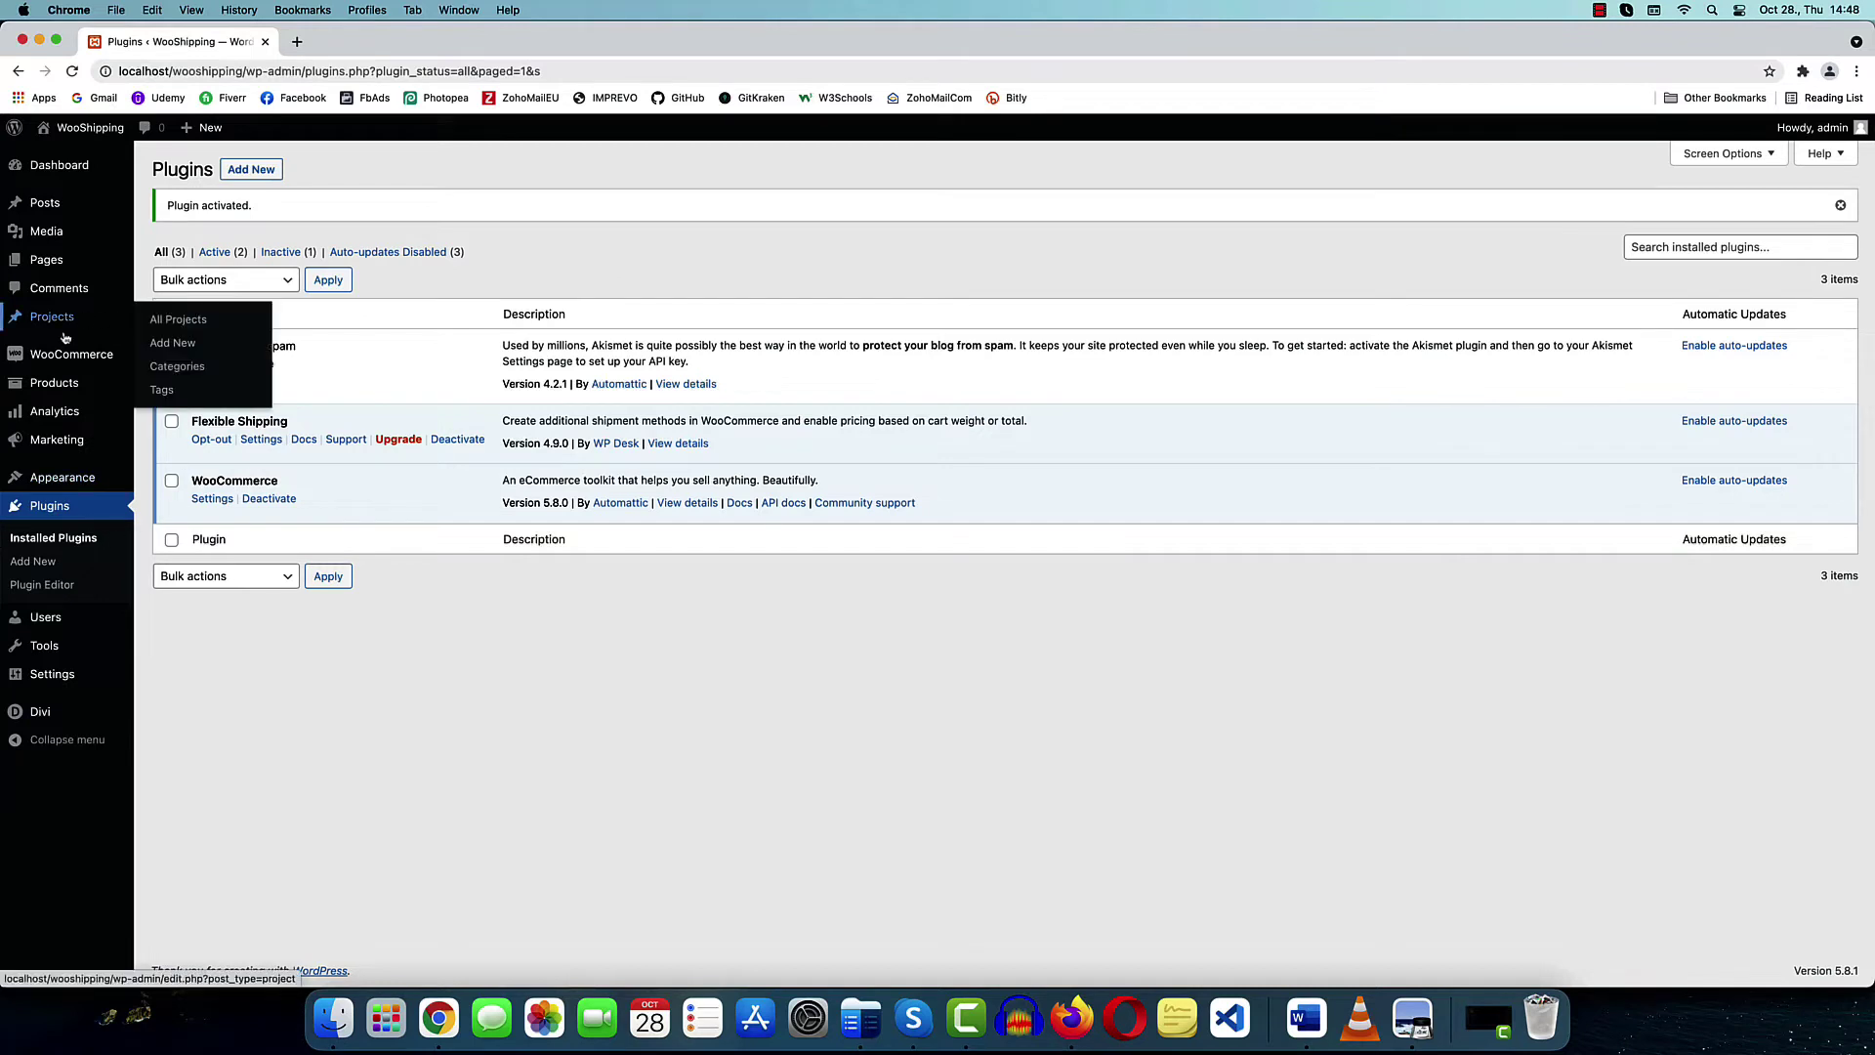
# Set the shipping weight of the Acer Aspire TC-1660-UA92 Desktop product to 20 kg and update it
pyautogui.click(49, 389)
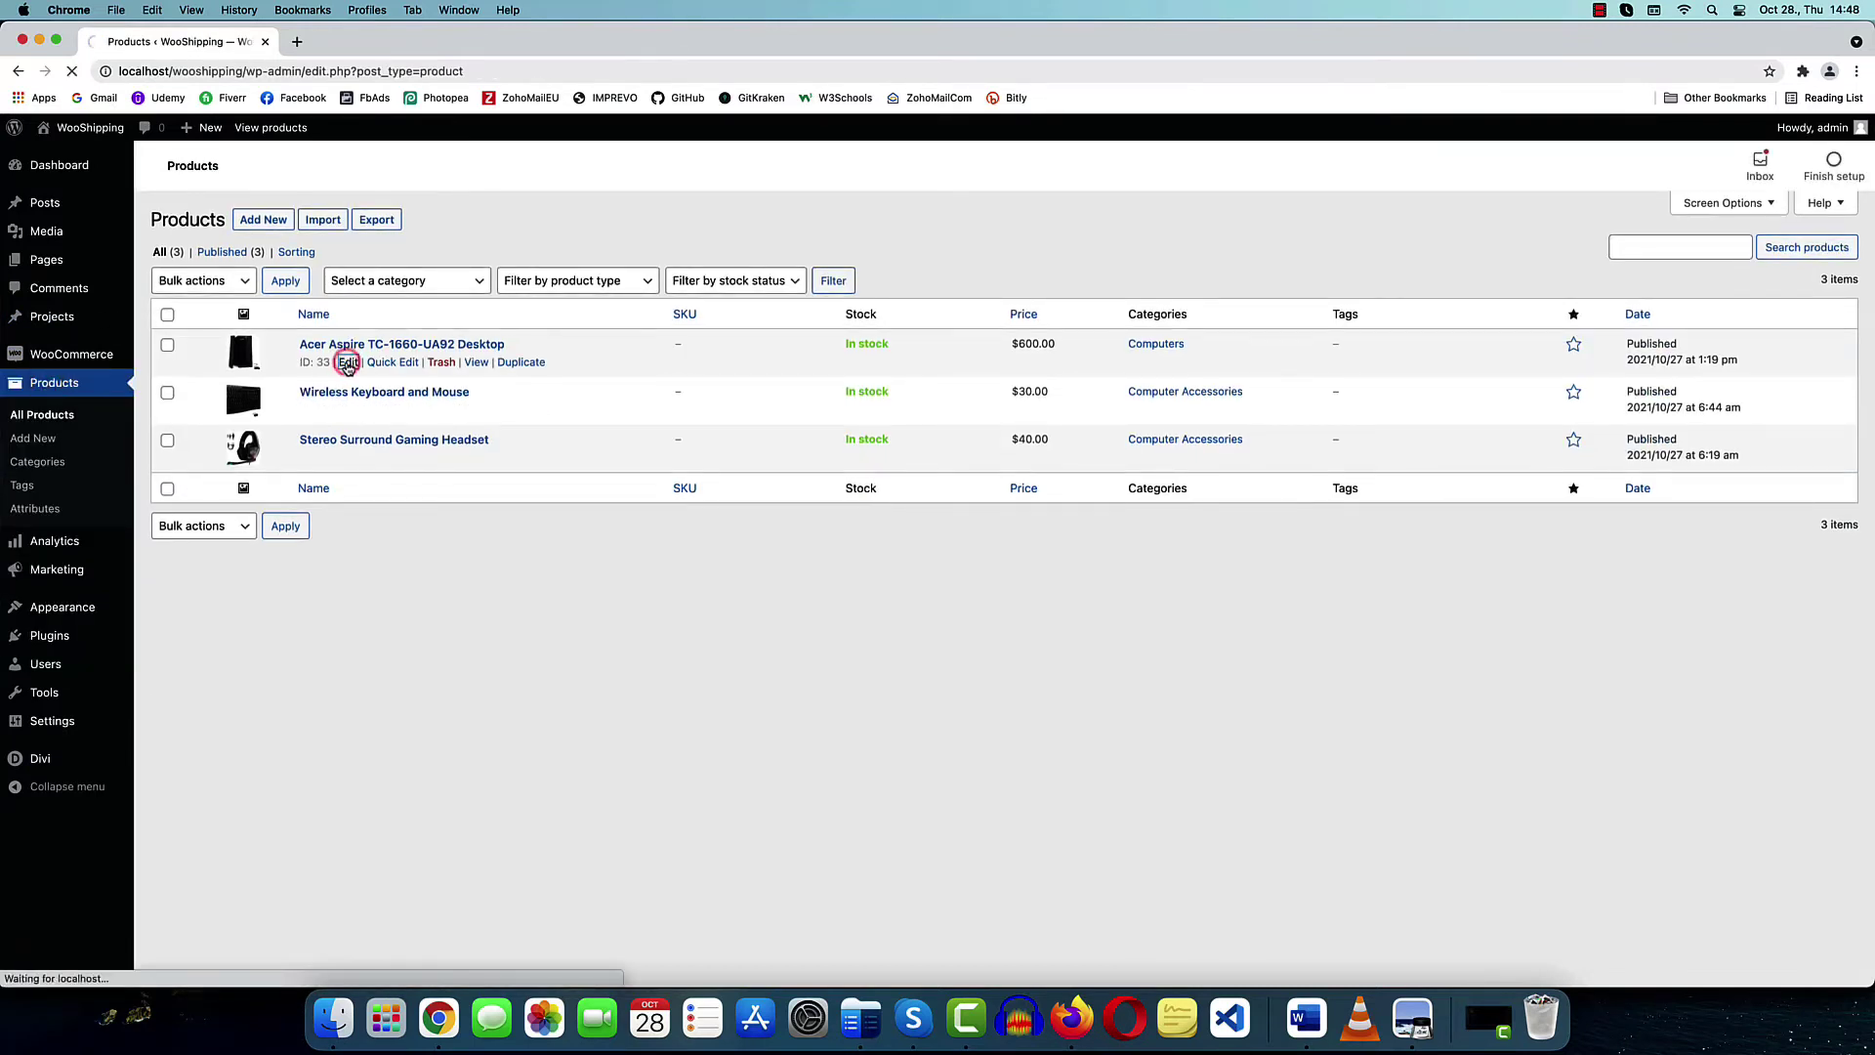
pyautogui.click(348, 363)
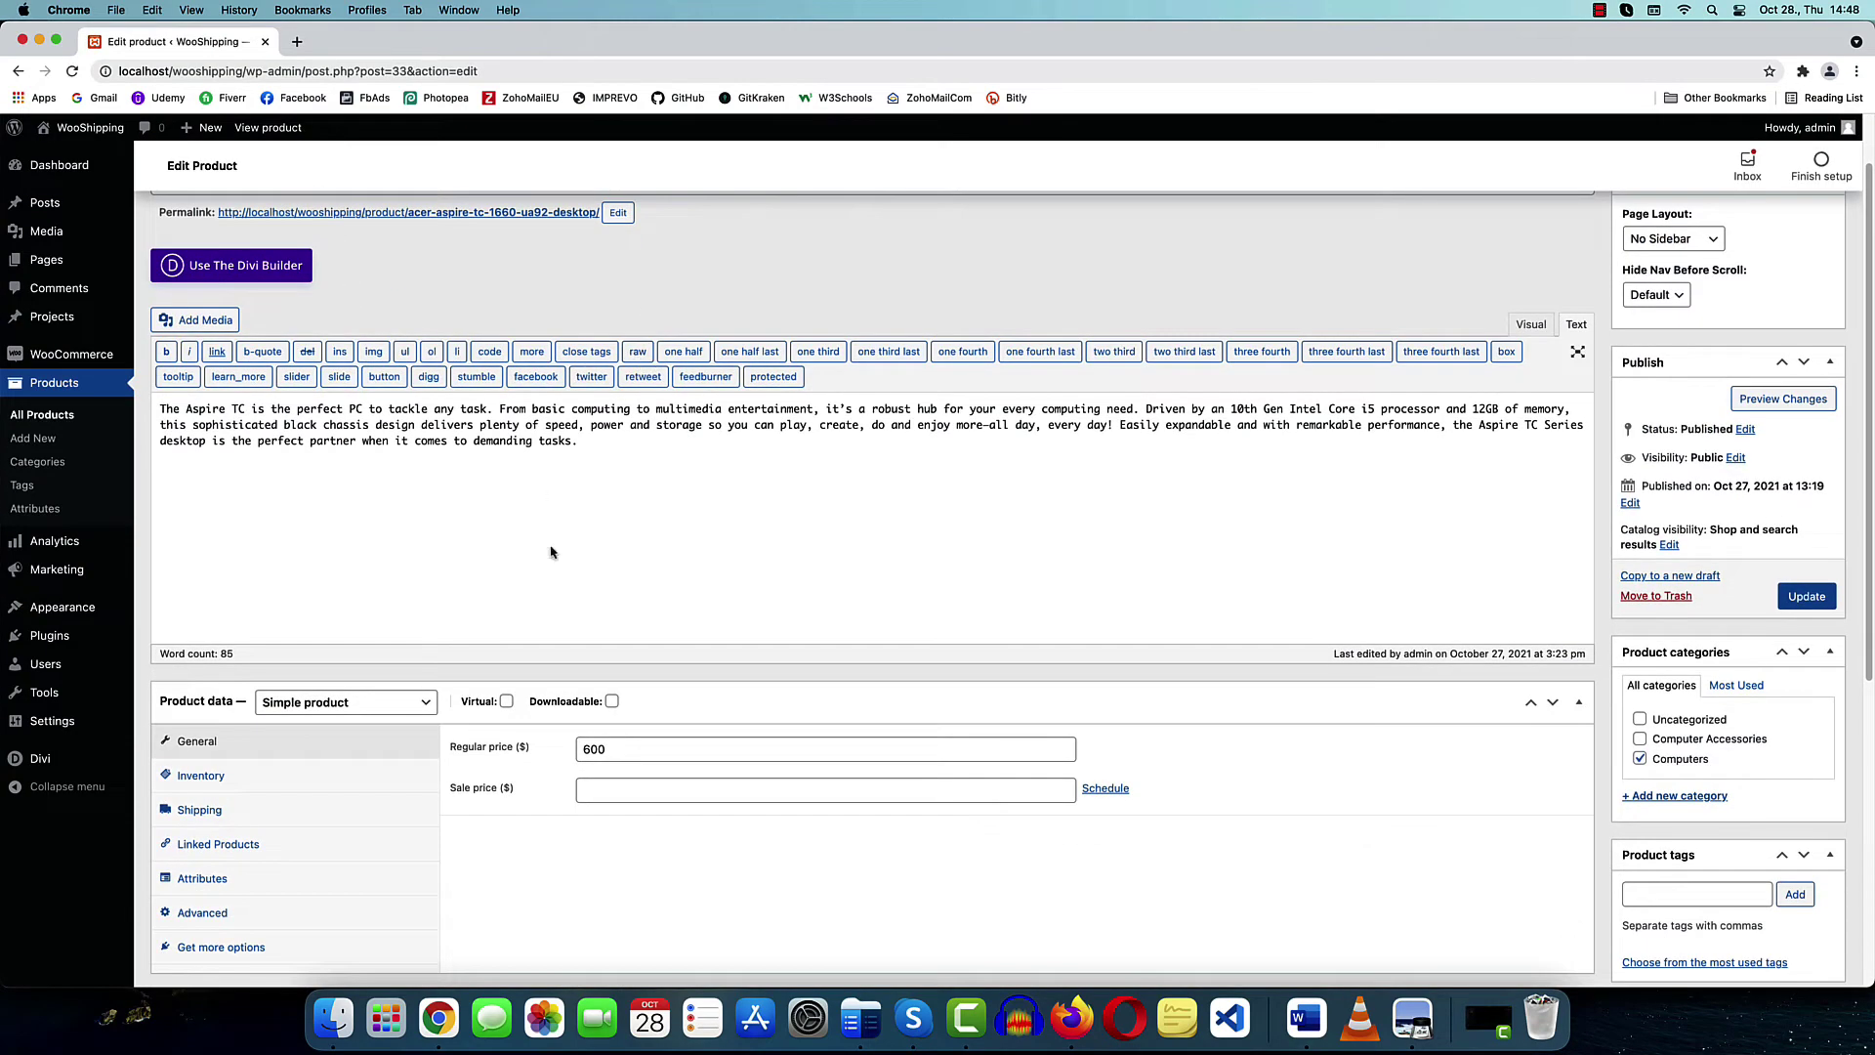
pyautogui.scroll(-5, 504, 545)
pyautogui.scroll(4, 503, 545)
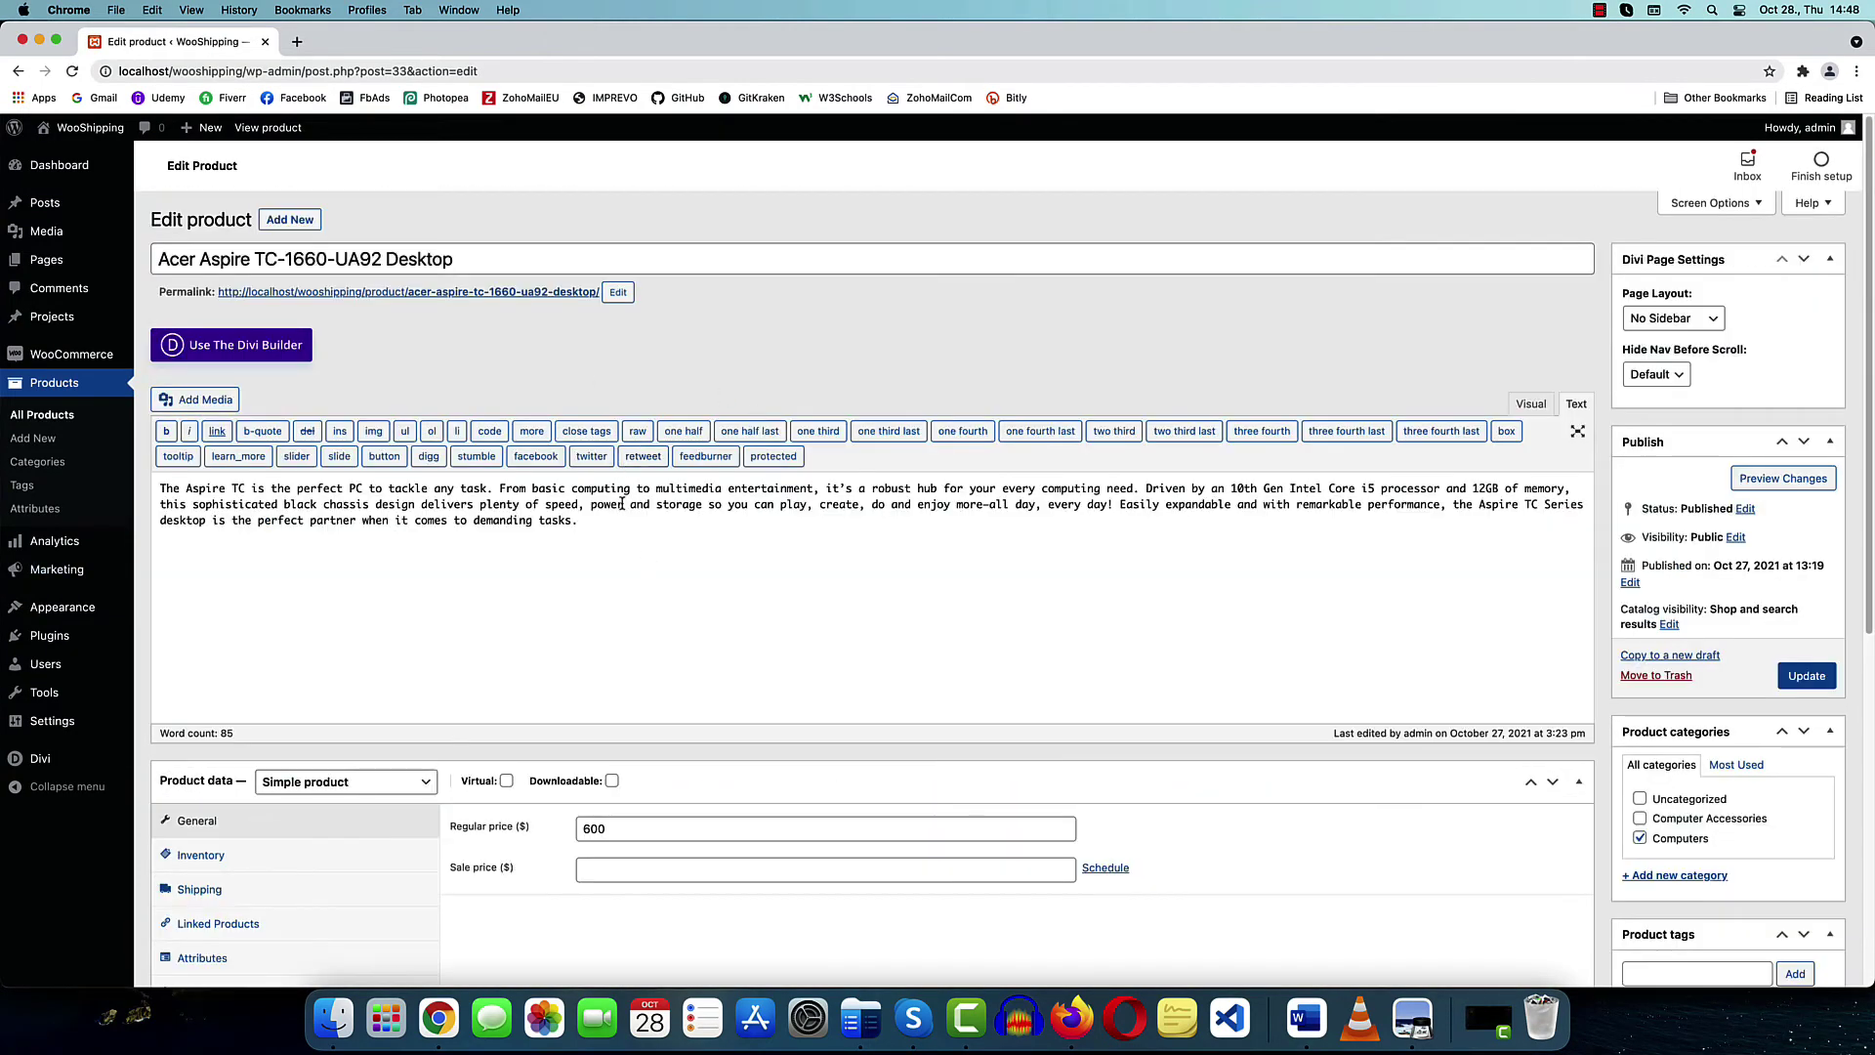
pyautogui.scroll(-4, 622, 502)
pyautogui.click(220, 561)
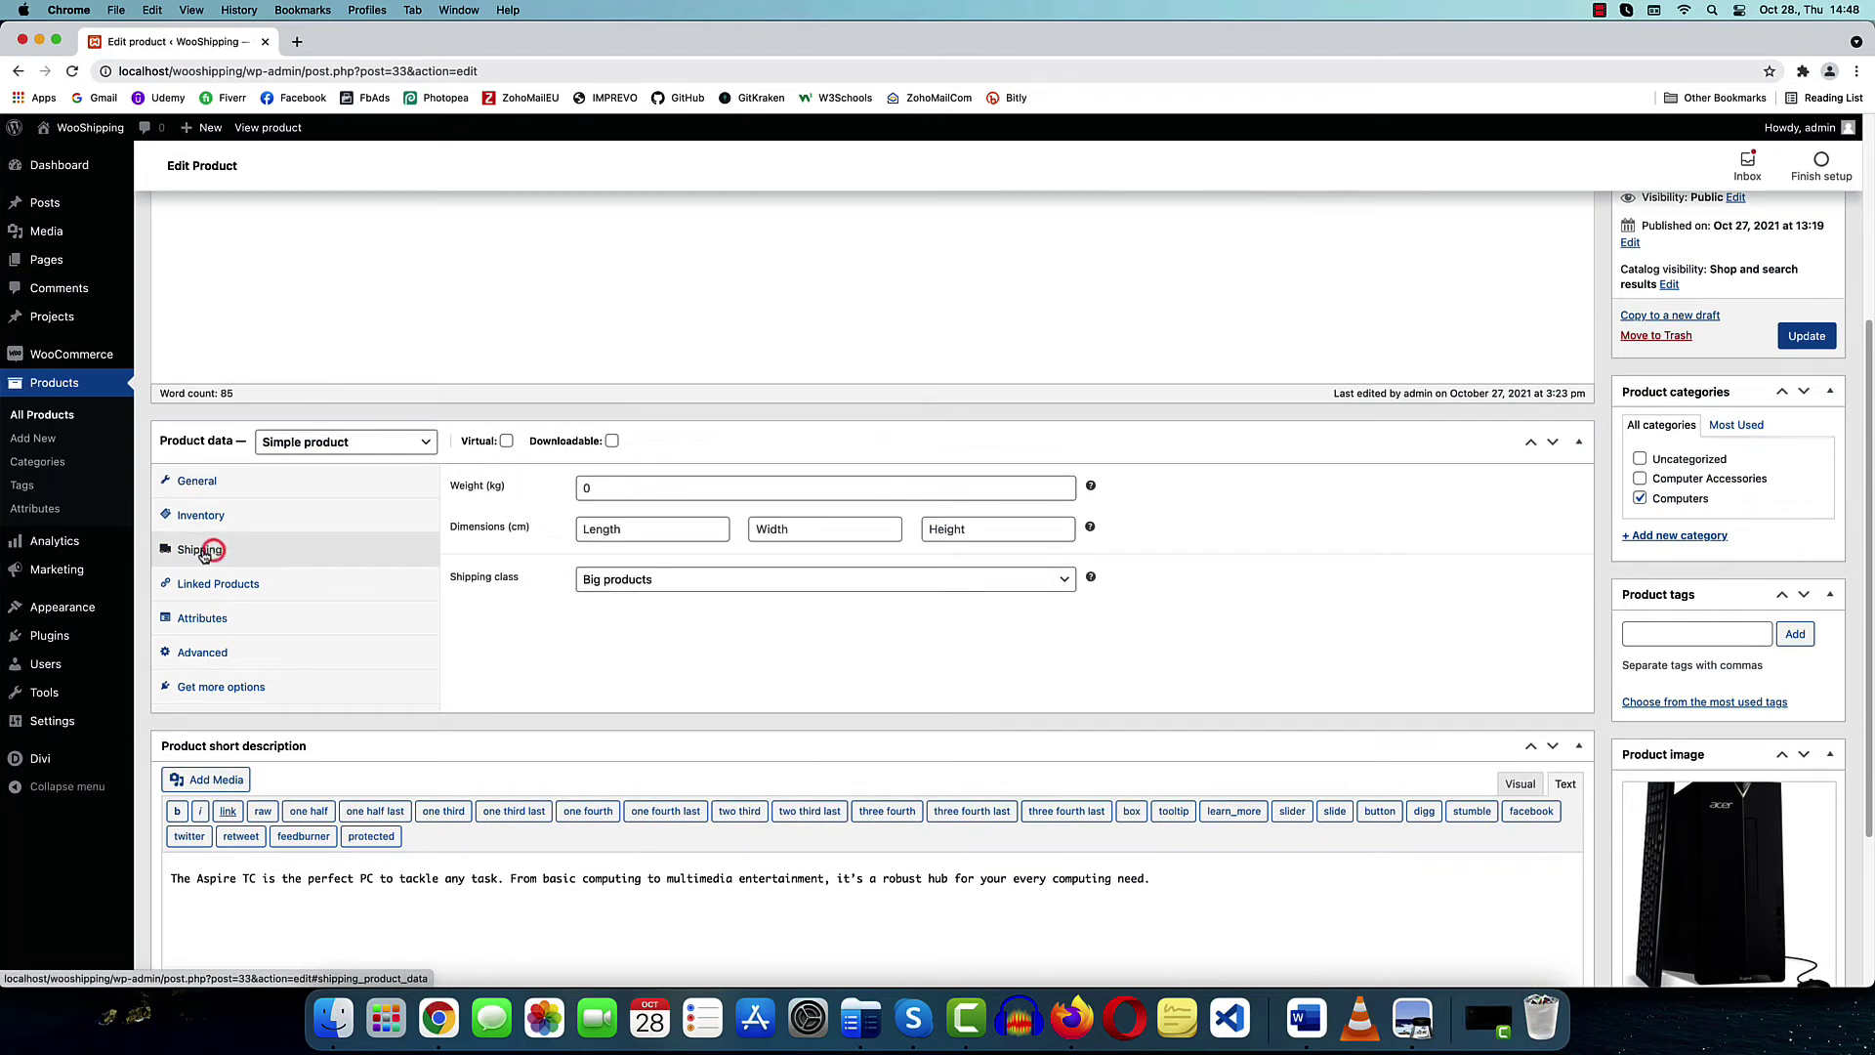
pyautogui.click(619, 488)
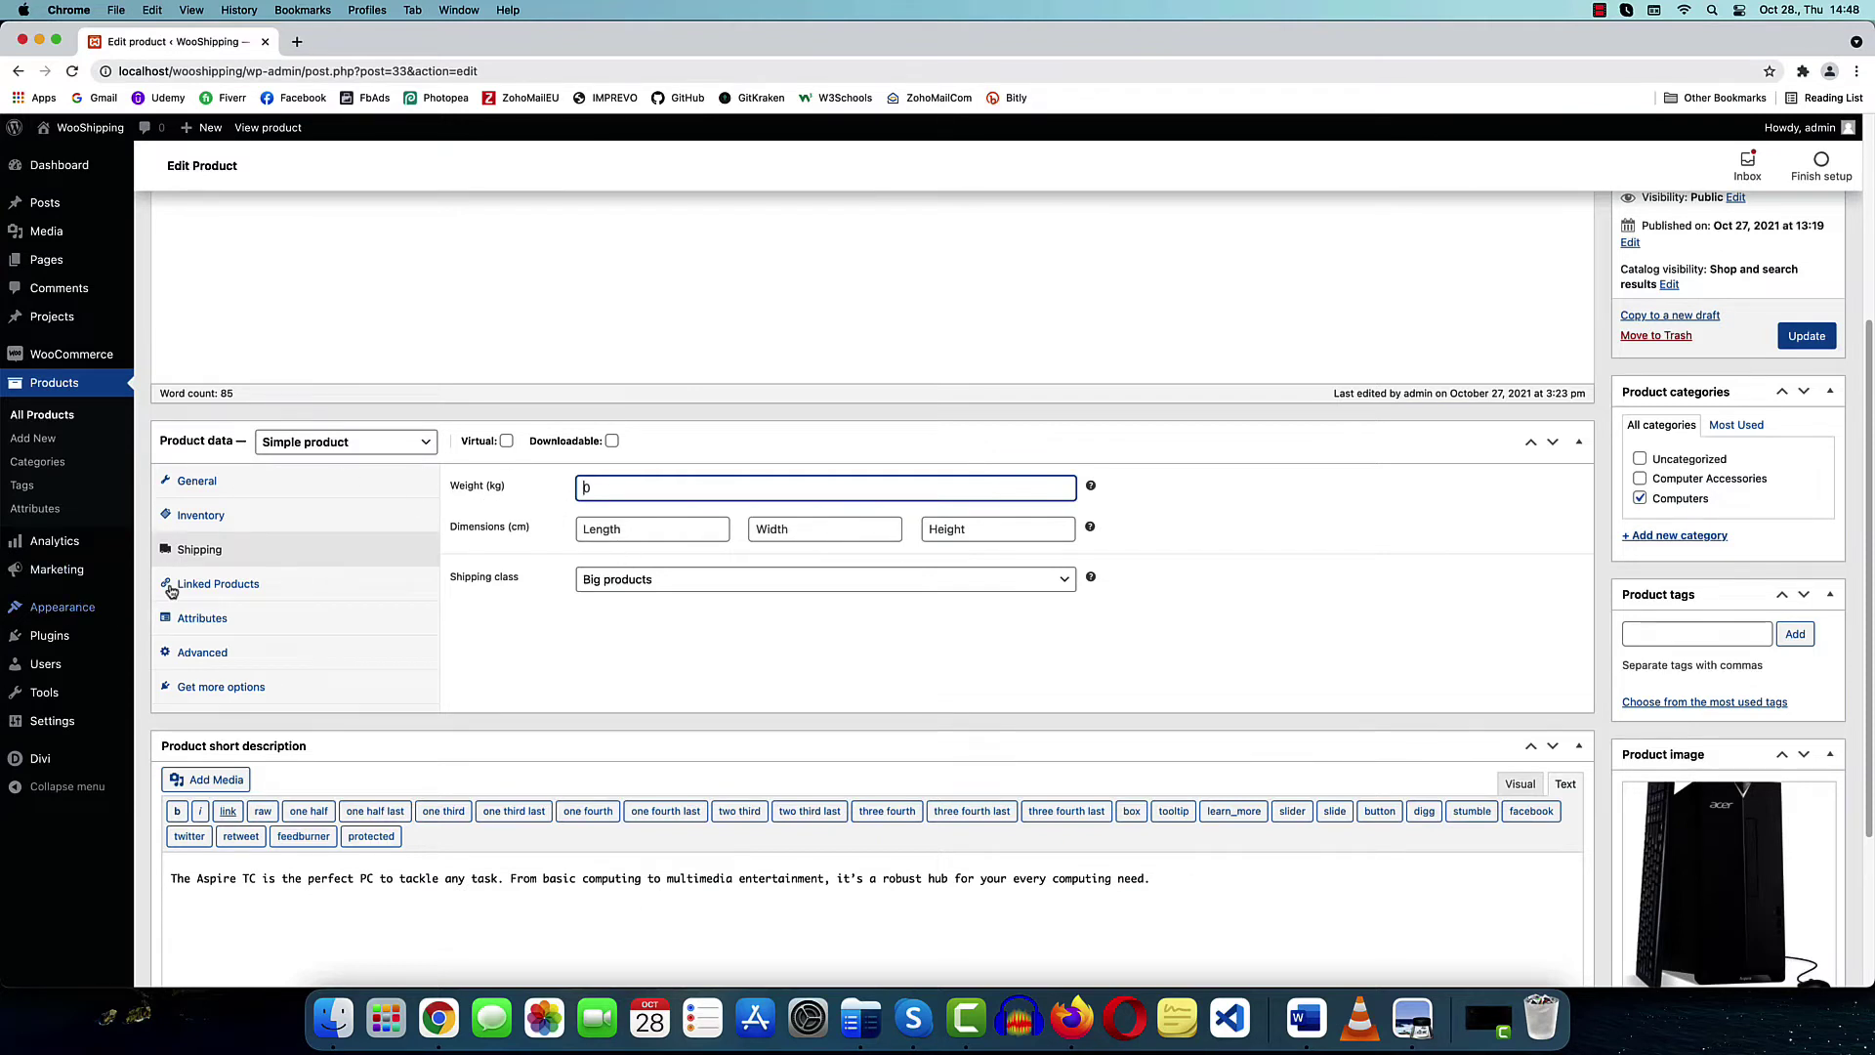
pyautogui.moveTo(129, 355)
pyautogui.scroll(-3, 1357, 775)
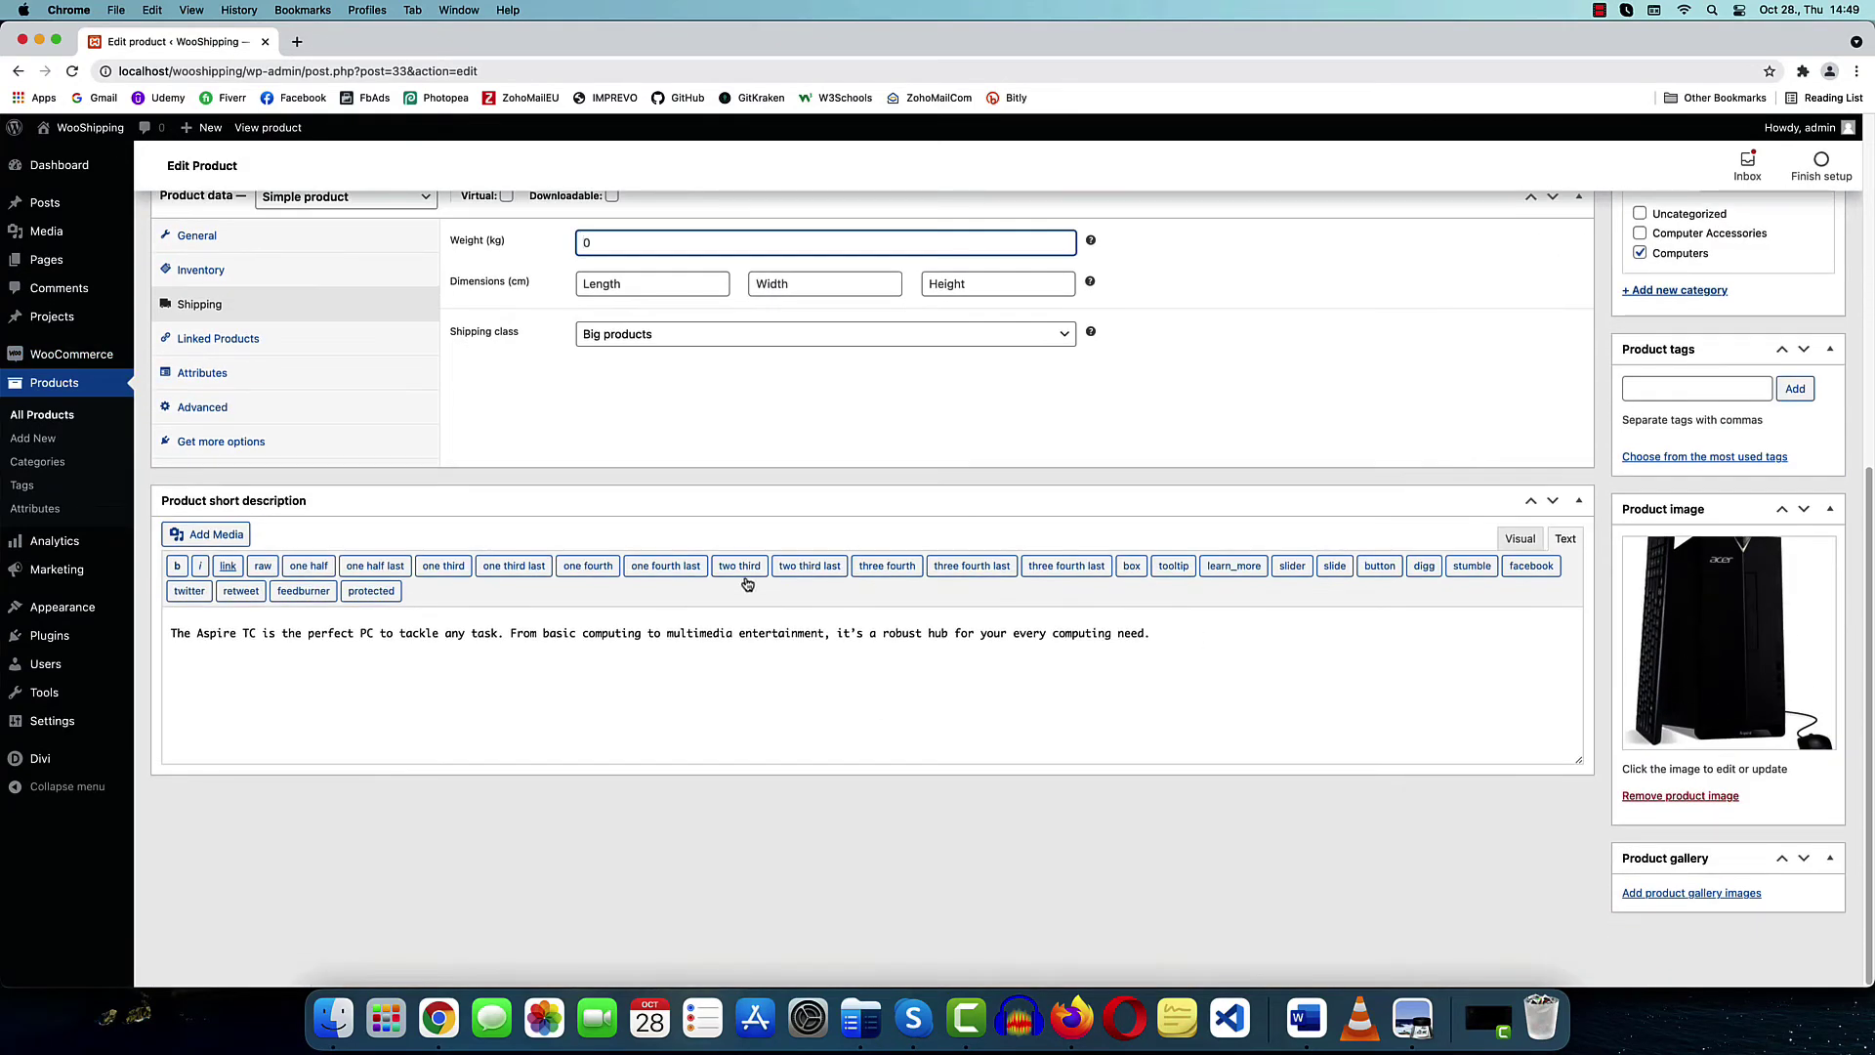
pyautogui.scroll(5, 577, 542)
pyautogui.scroll(-1, 577, 542)
pyautogui.click(598, 556)
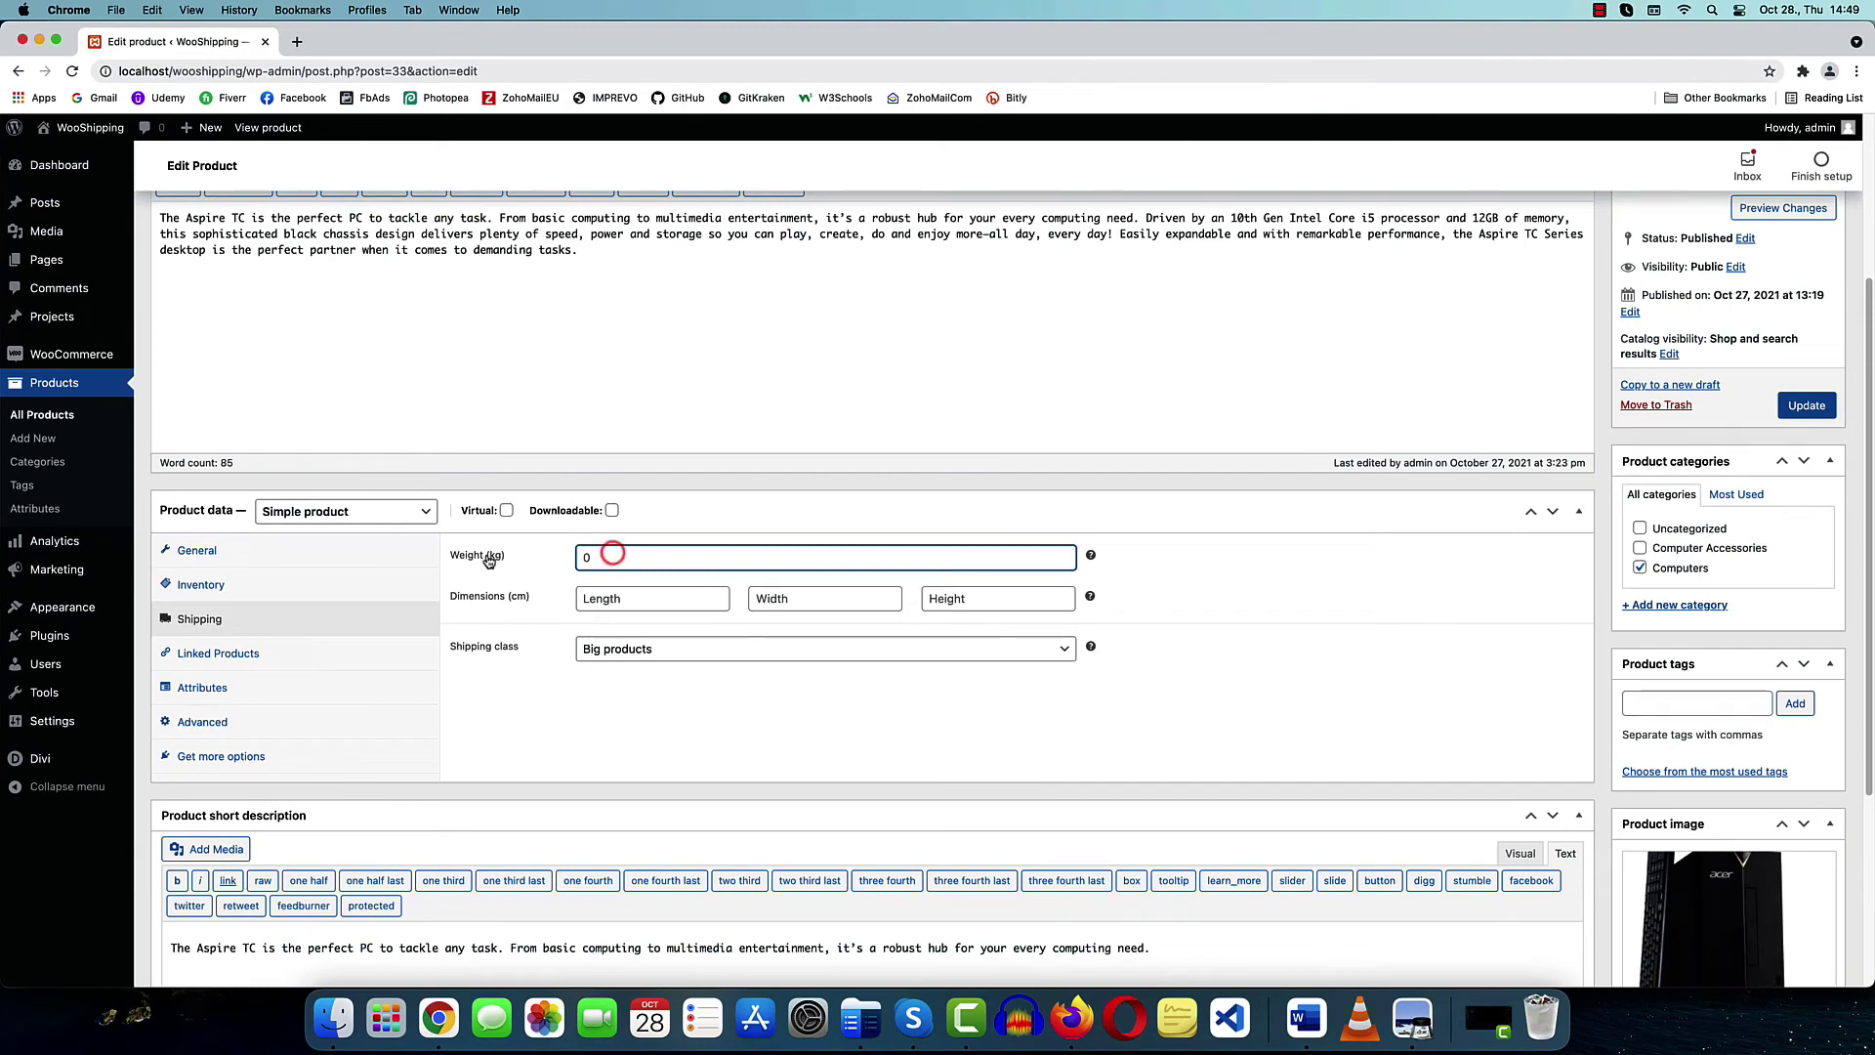
pyautogui.write('20')
pyautogui.press('Return')
# Set the shipping weight of the Wireless Keyboard and Mouse product to 1 kg and update it
pyautogui.click(42, 414)
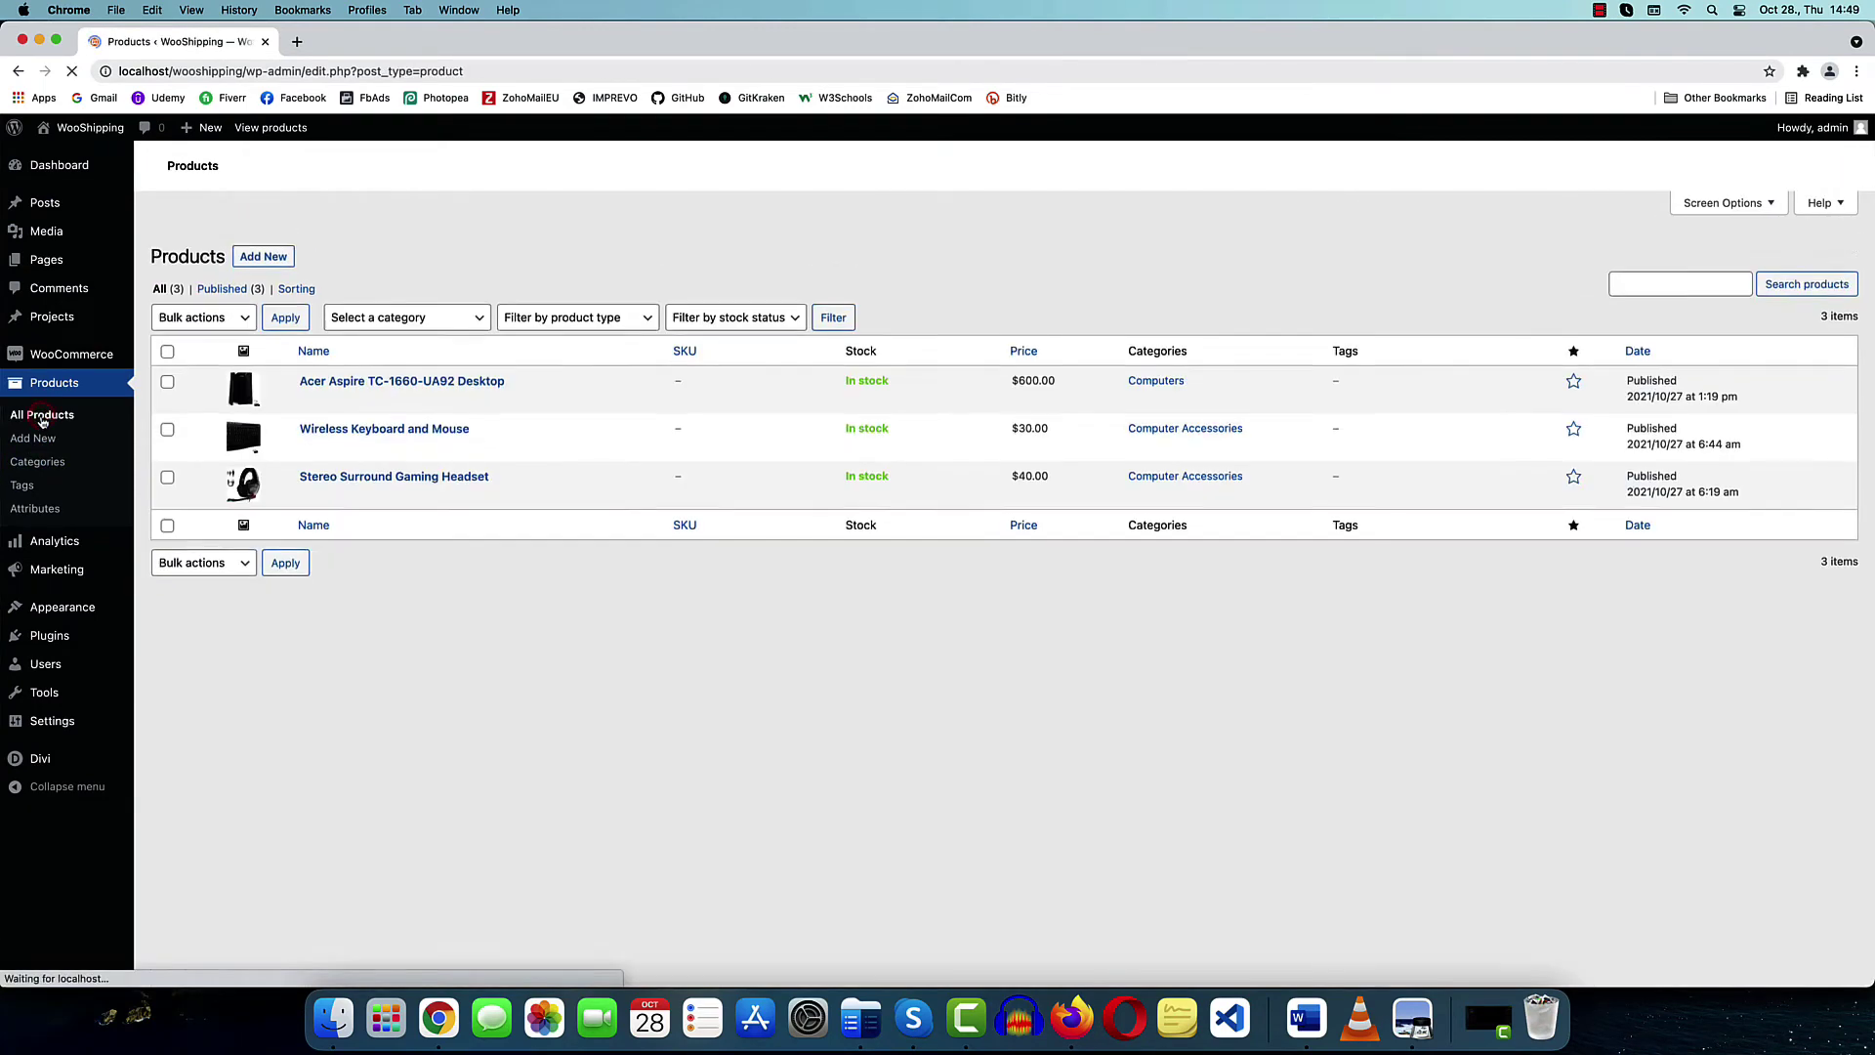
pyautogui.click(347, 411)
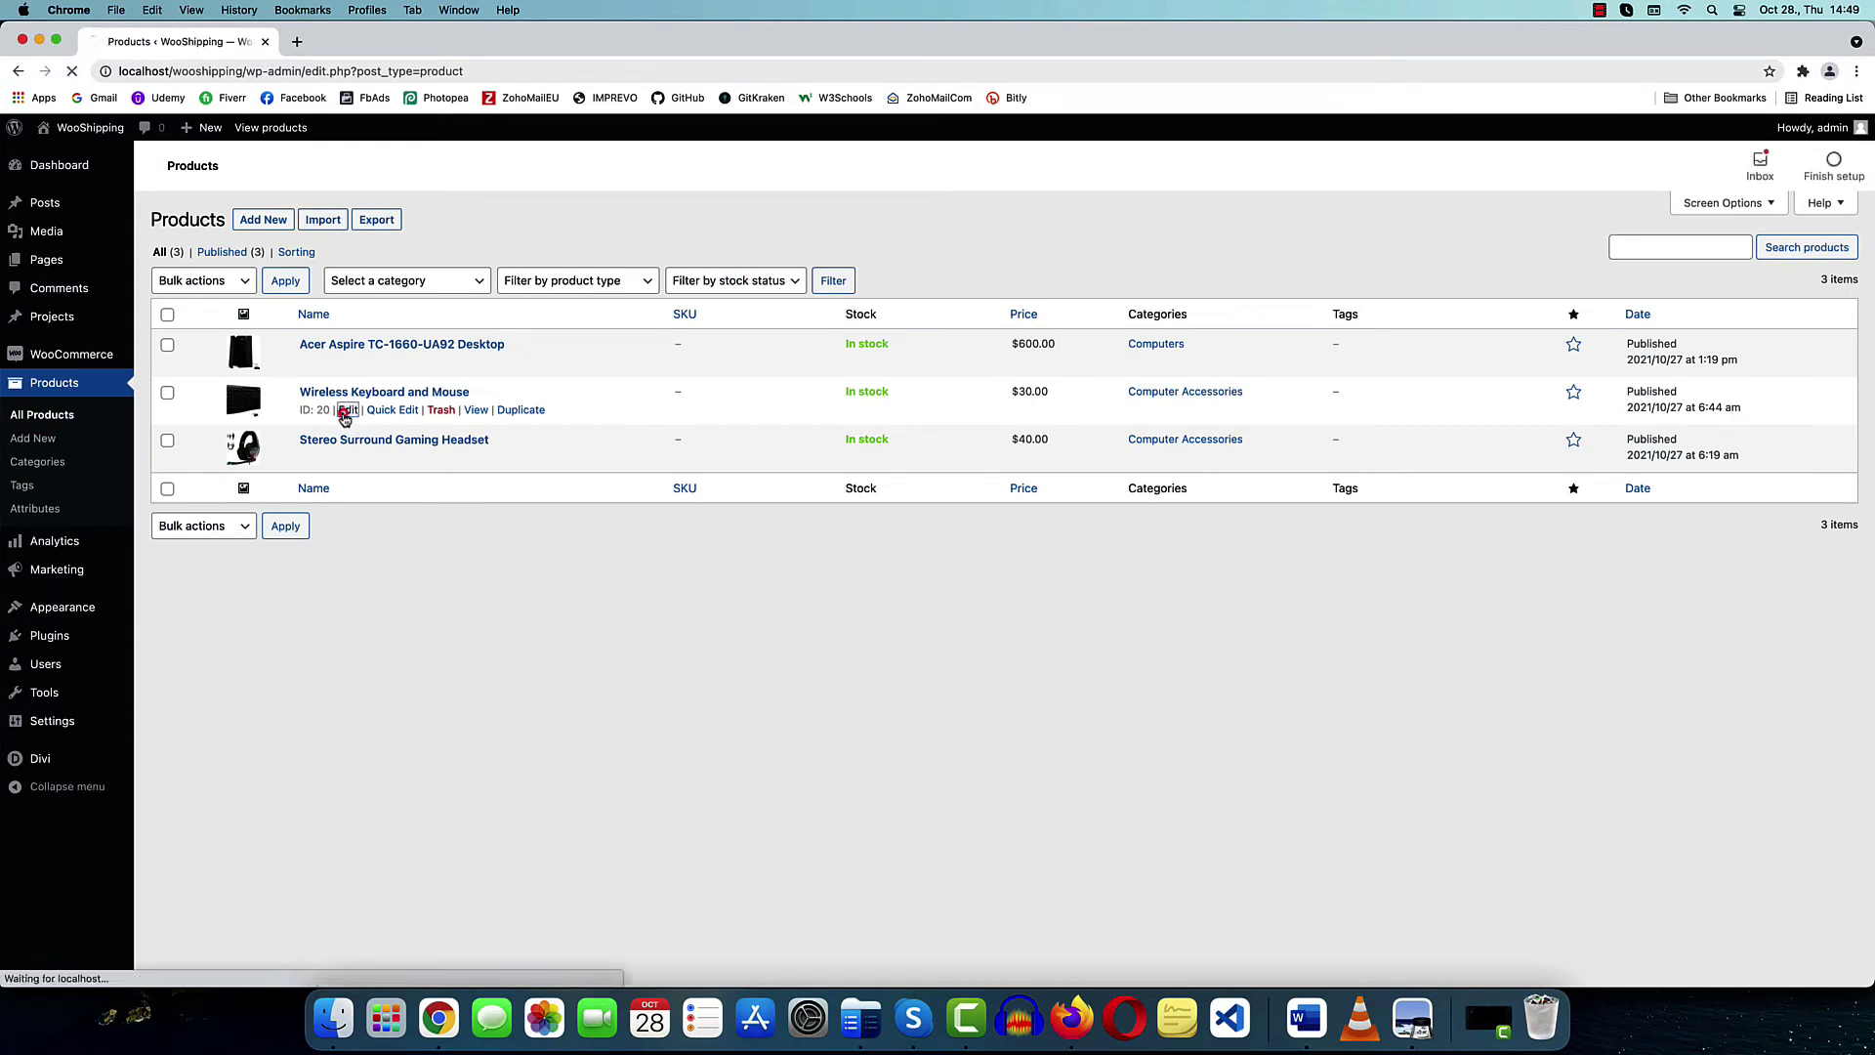
pyautogui.scroll(-3, 222, 743)
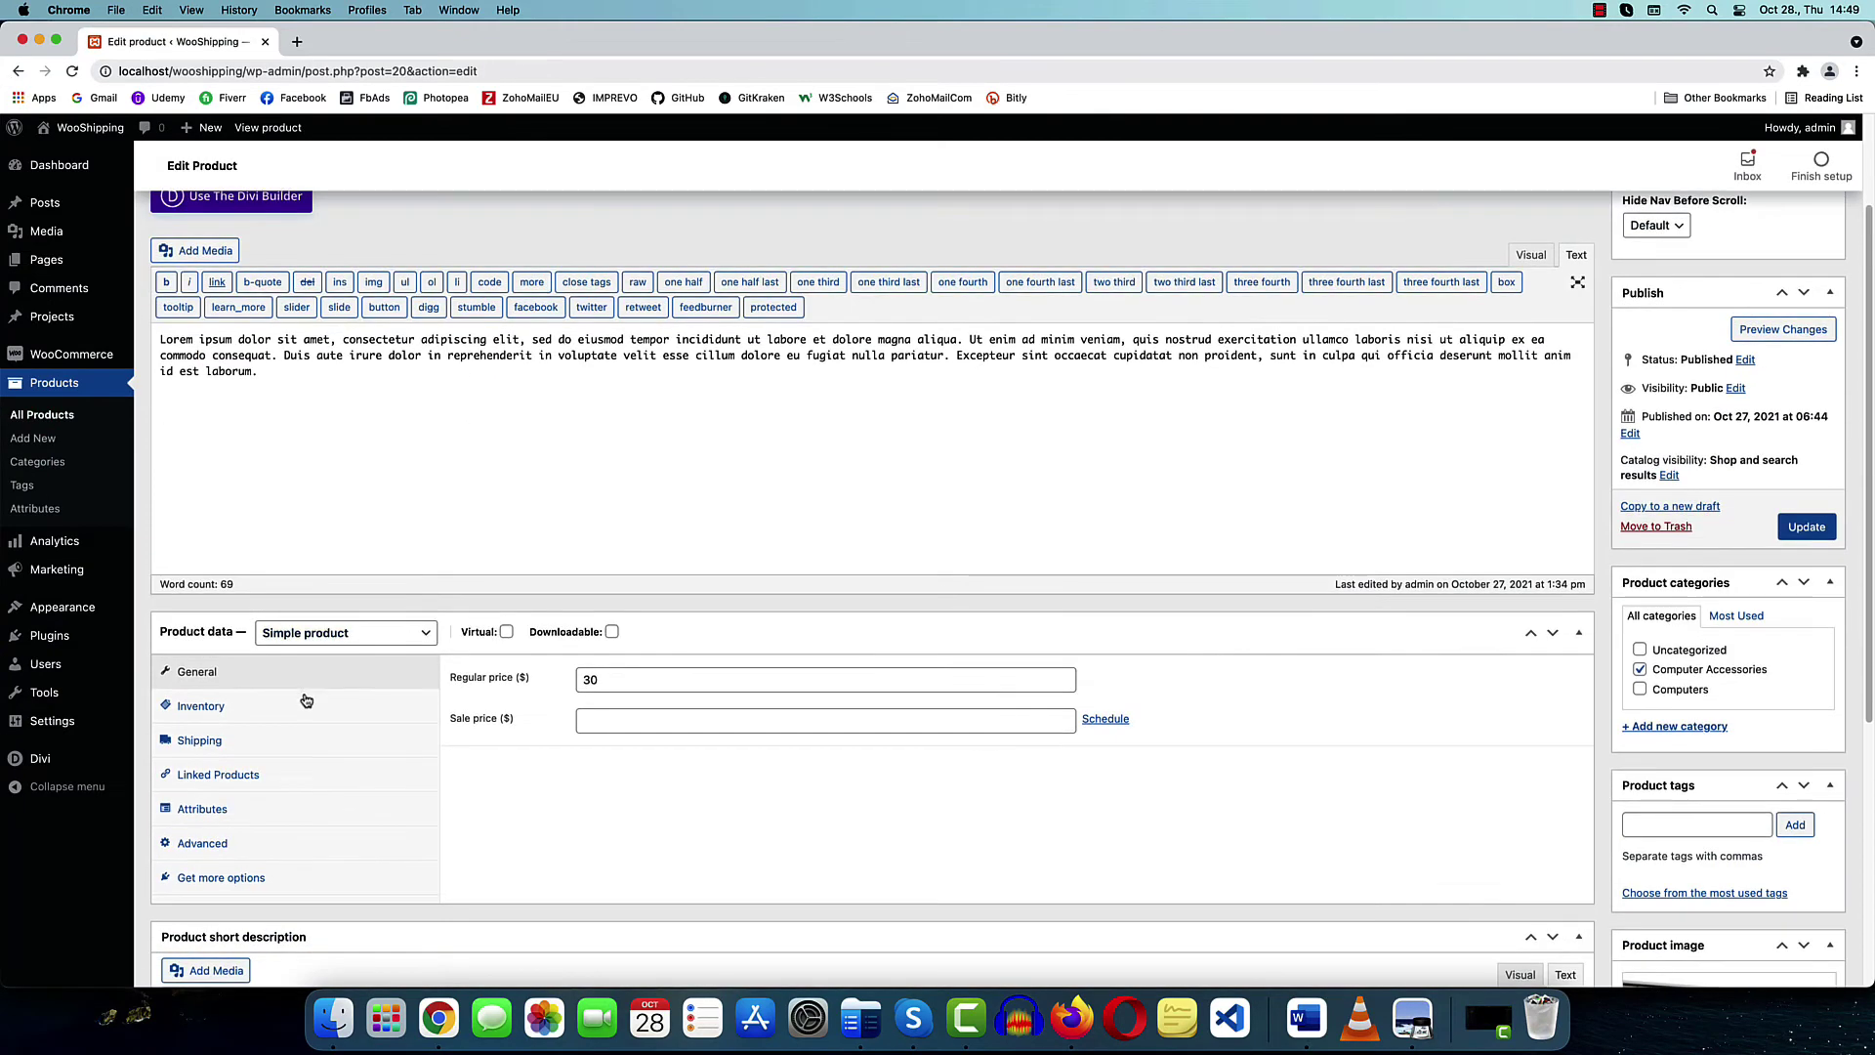
pyautogui.click(210, 742)
pyautogui.click(598, 680)
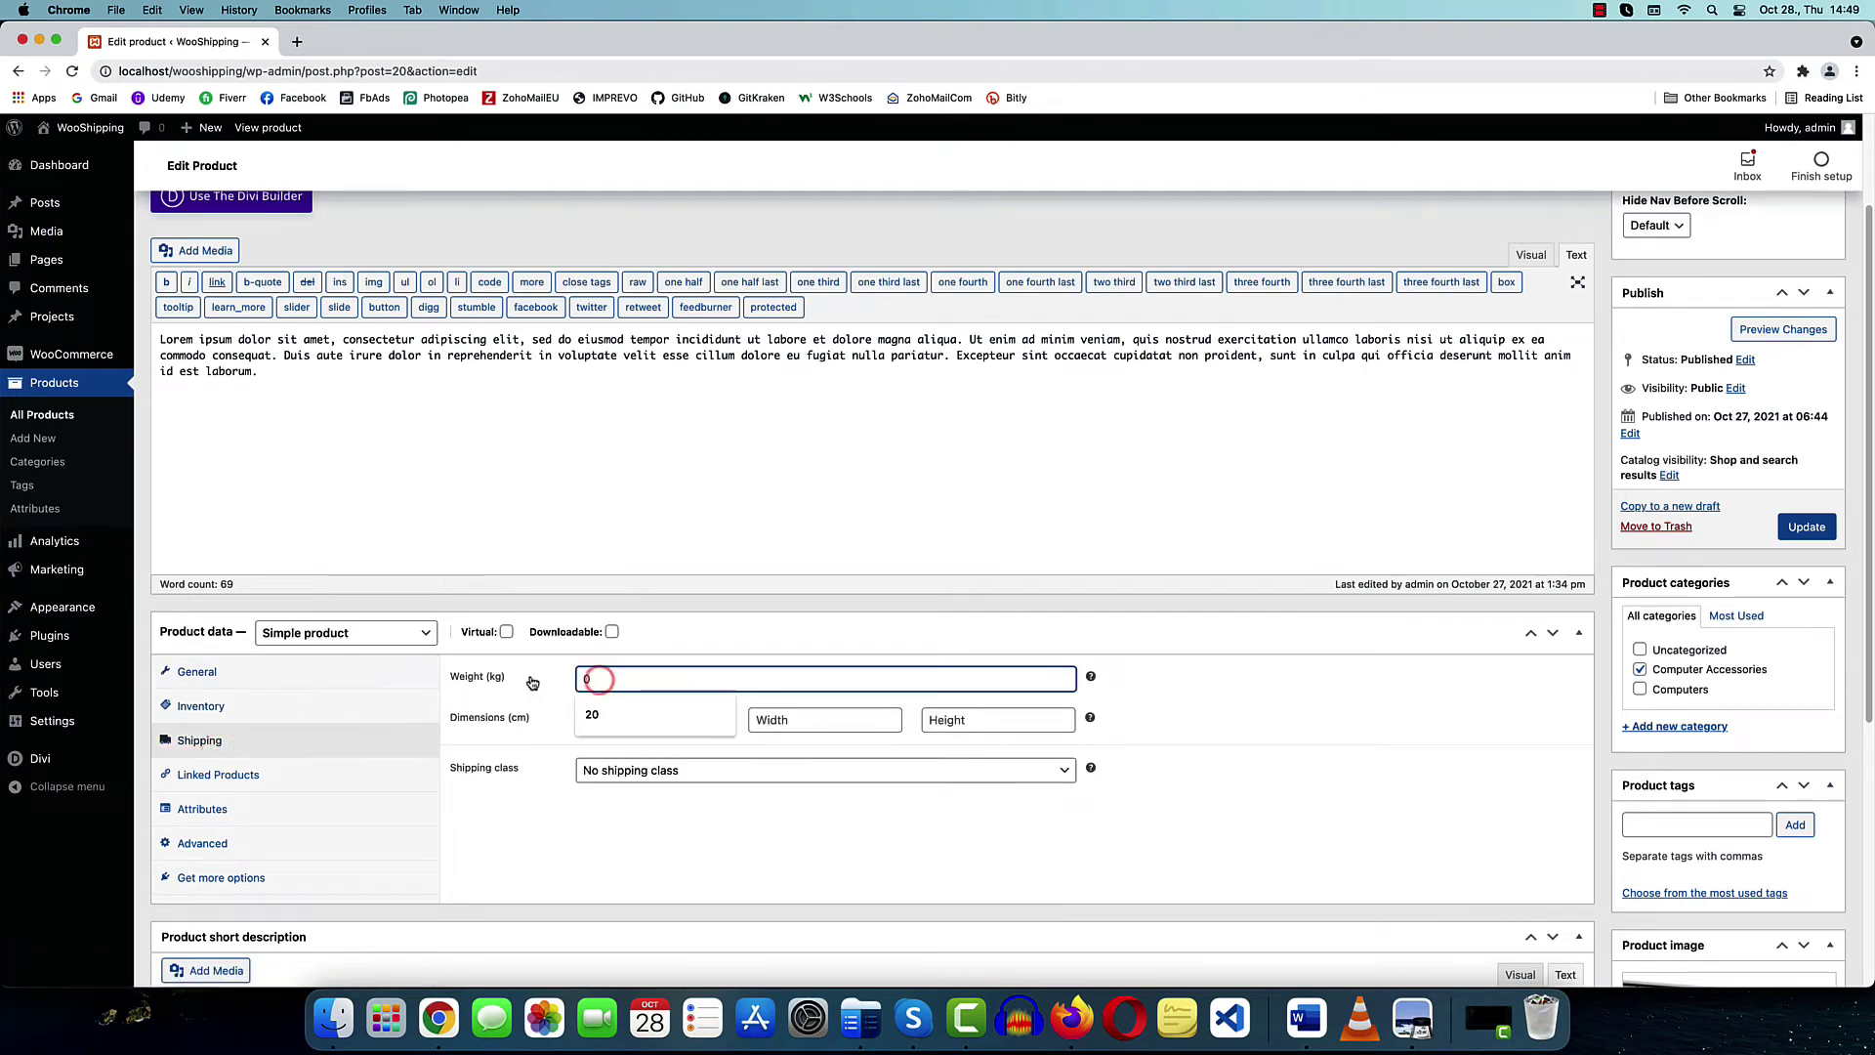
pyautogui.write('1')
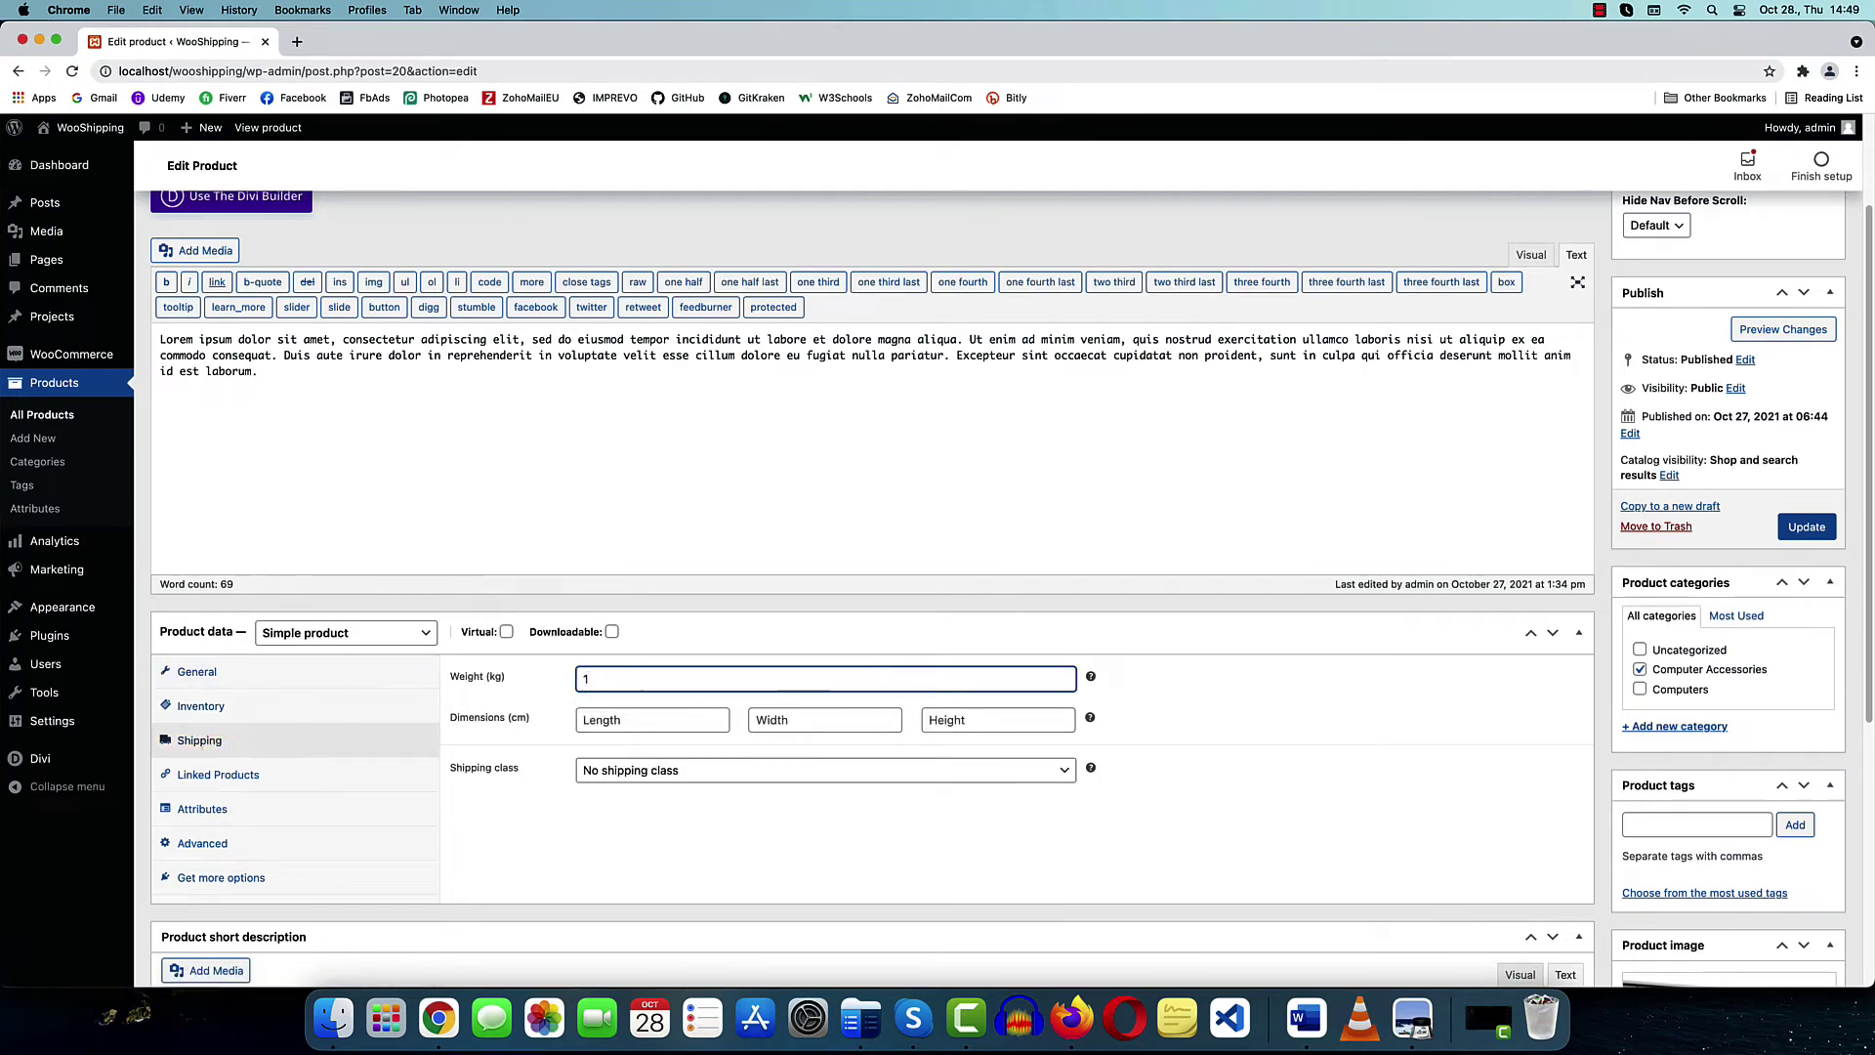
pyautogui.click(1819, 527)
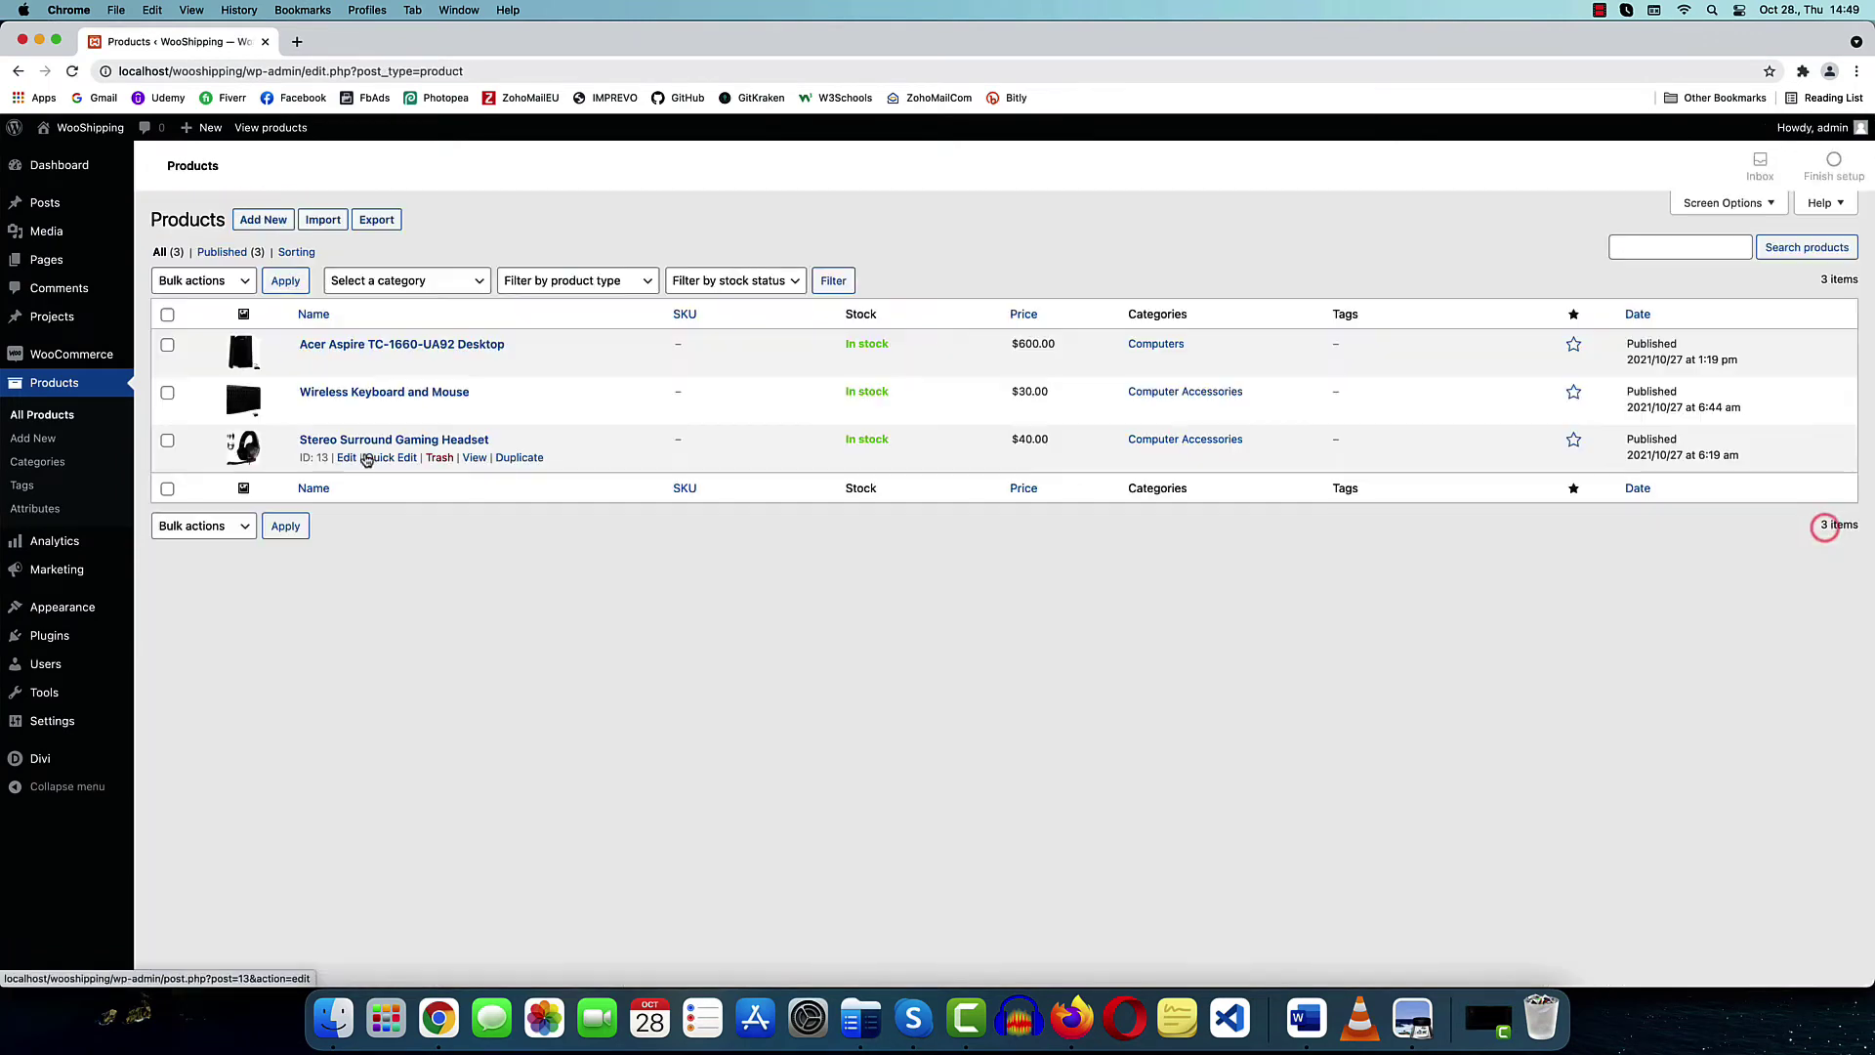
# Set the shipping weight of the Stereo Surround Gaming Headset product to 0.7 kg and update it
pyautogui.click(347, 458)
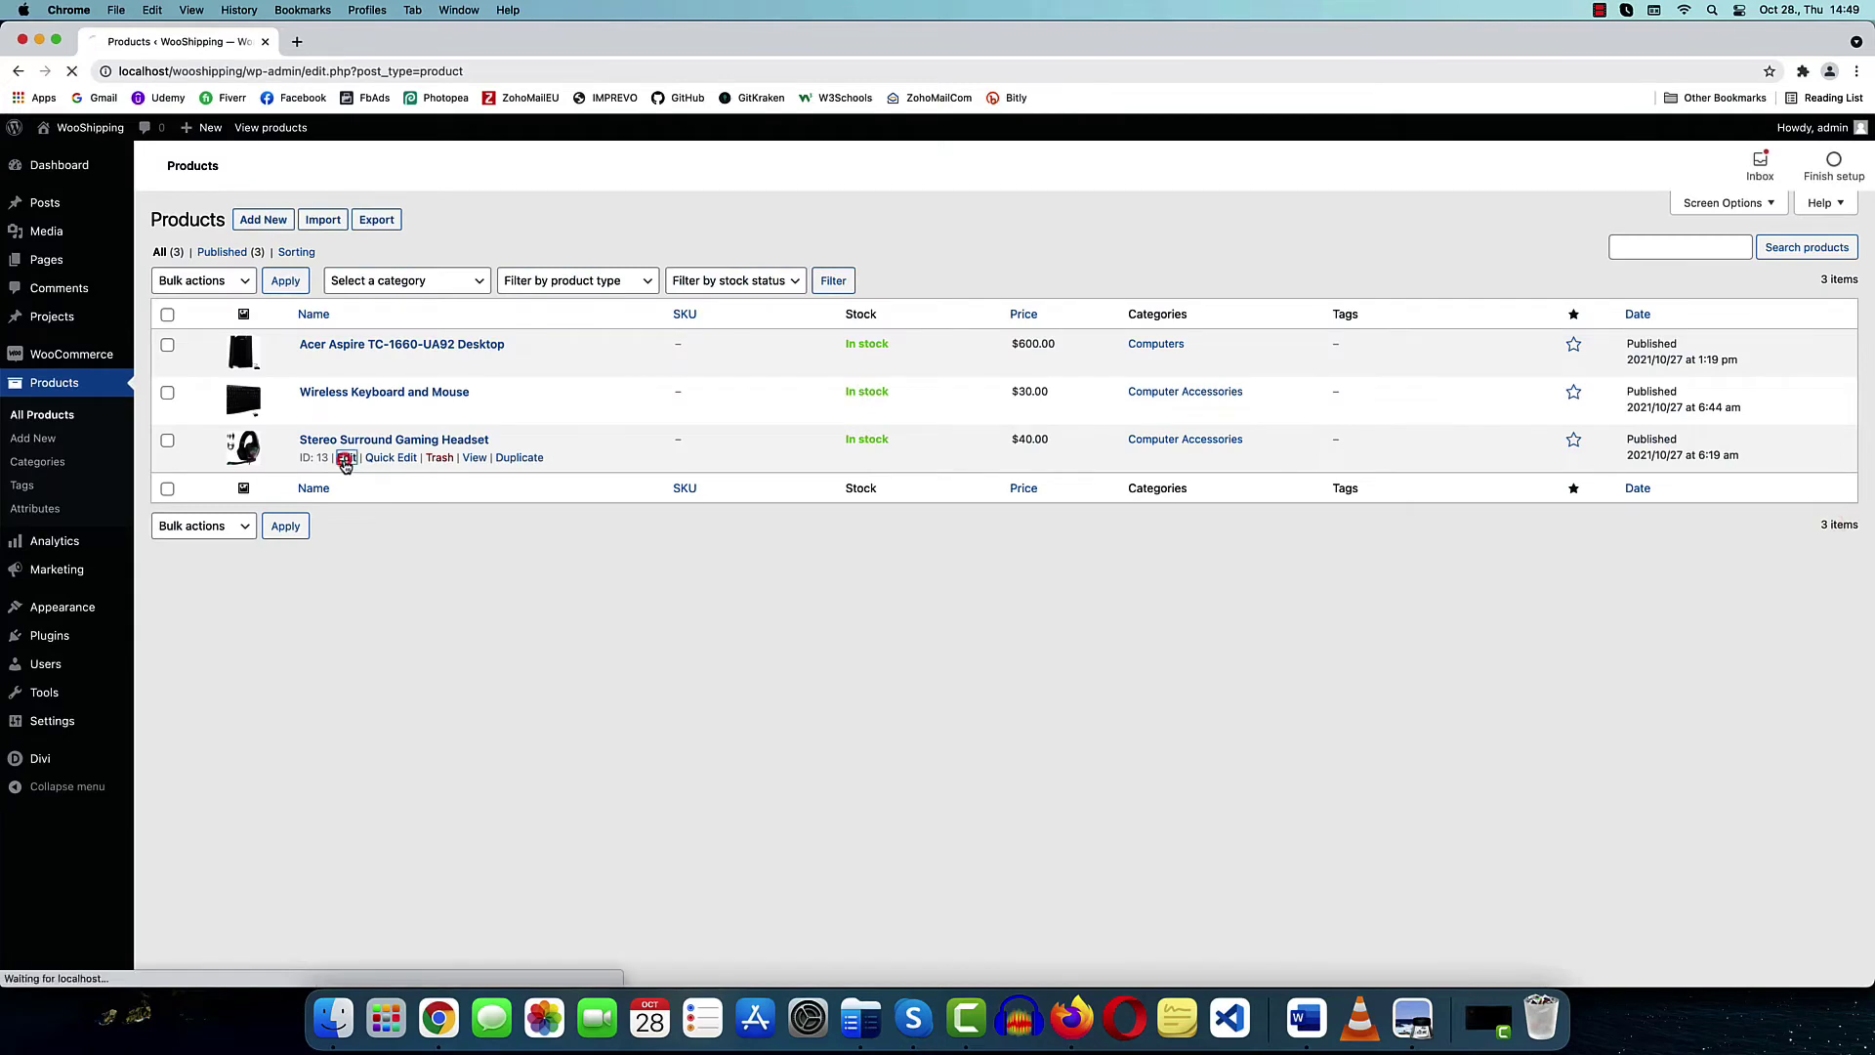
pyautogui.scroll(-3, 531, 795)
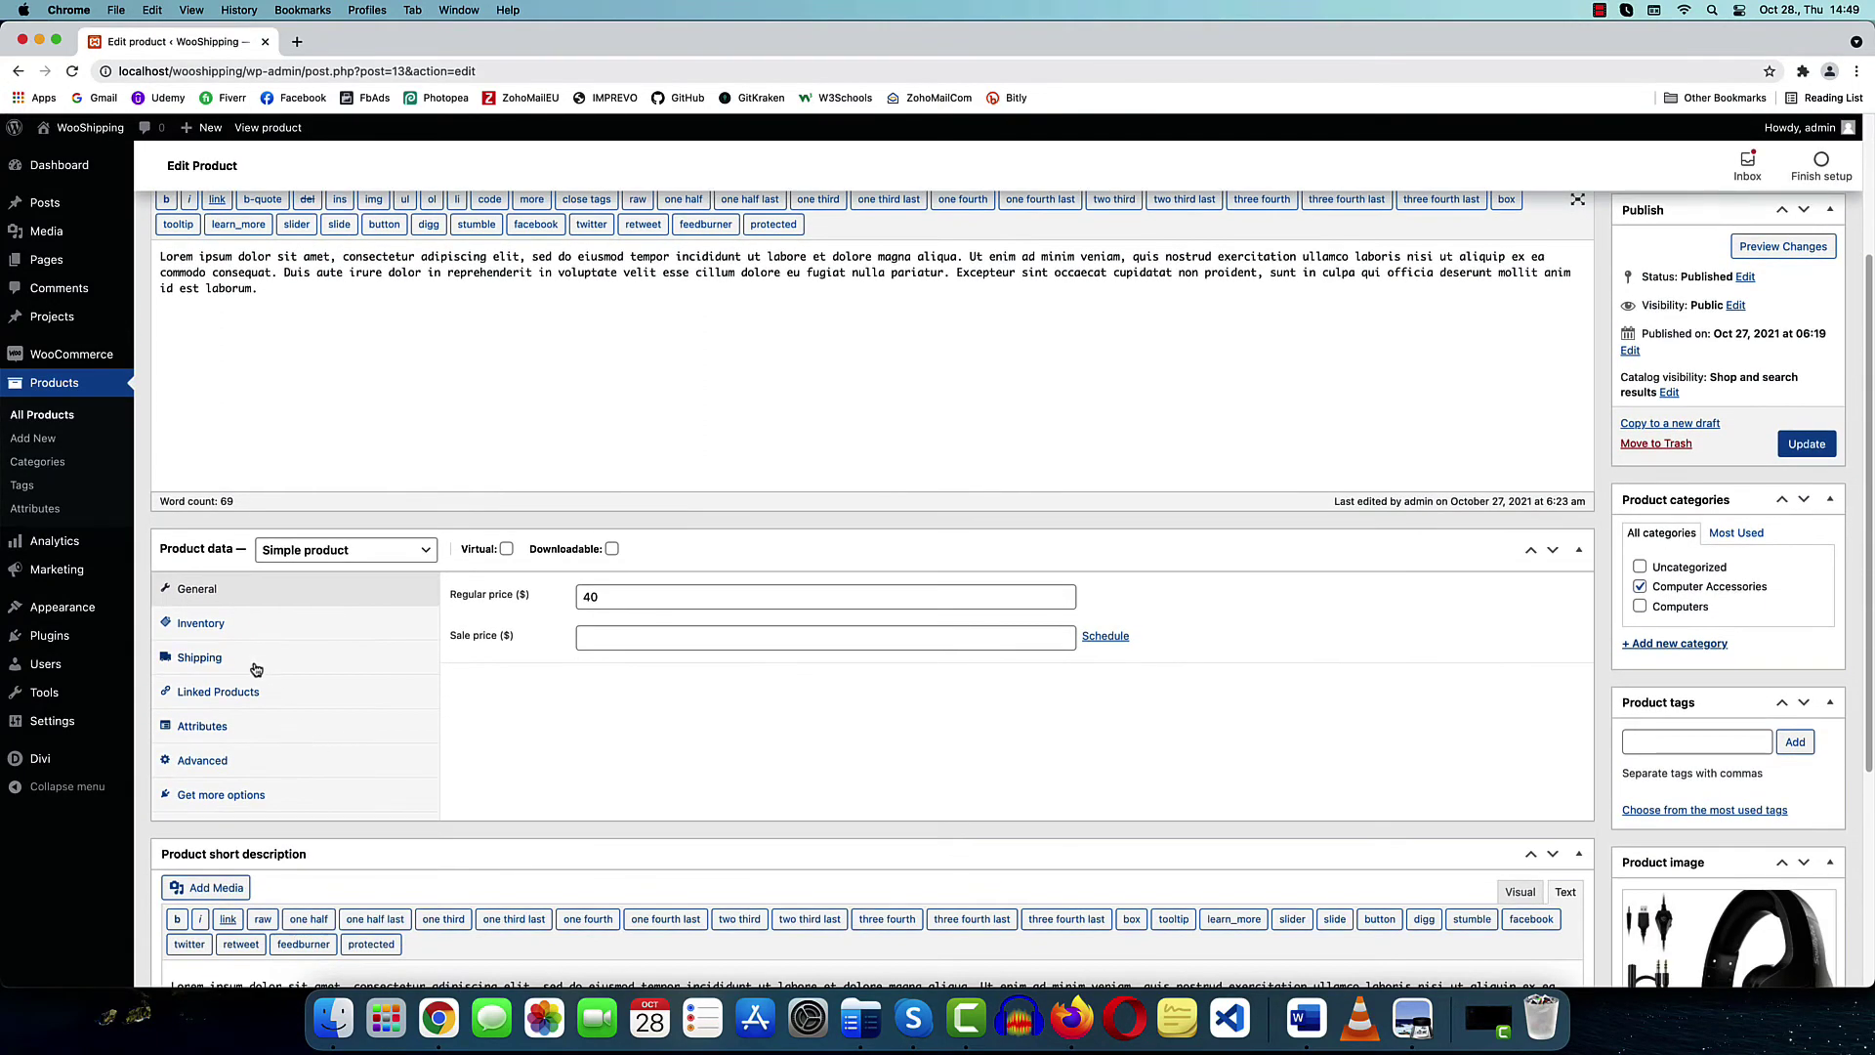
pyautogui.click(246, 659)
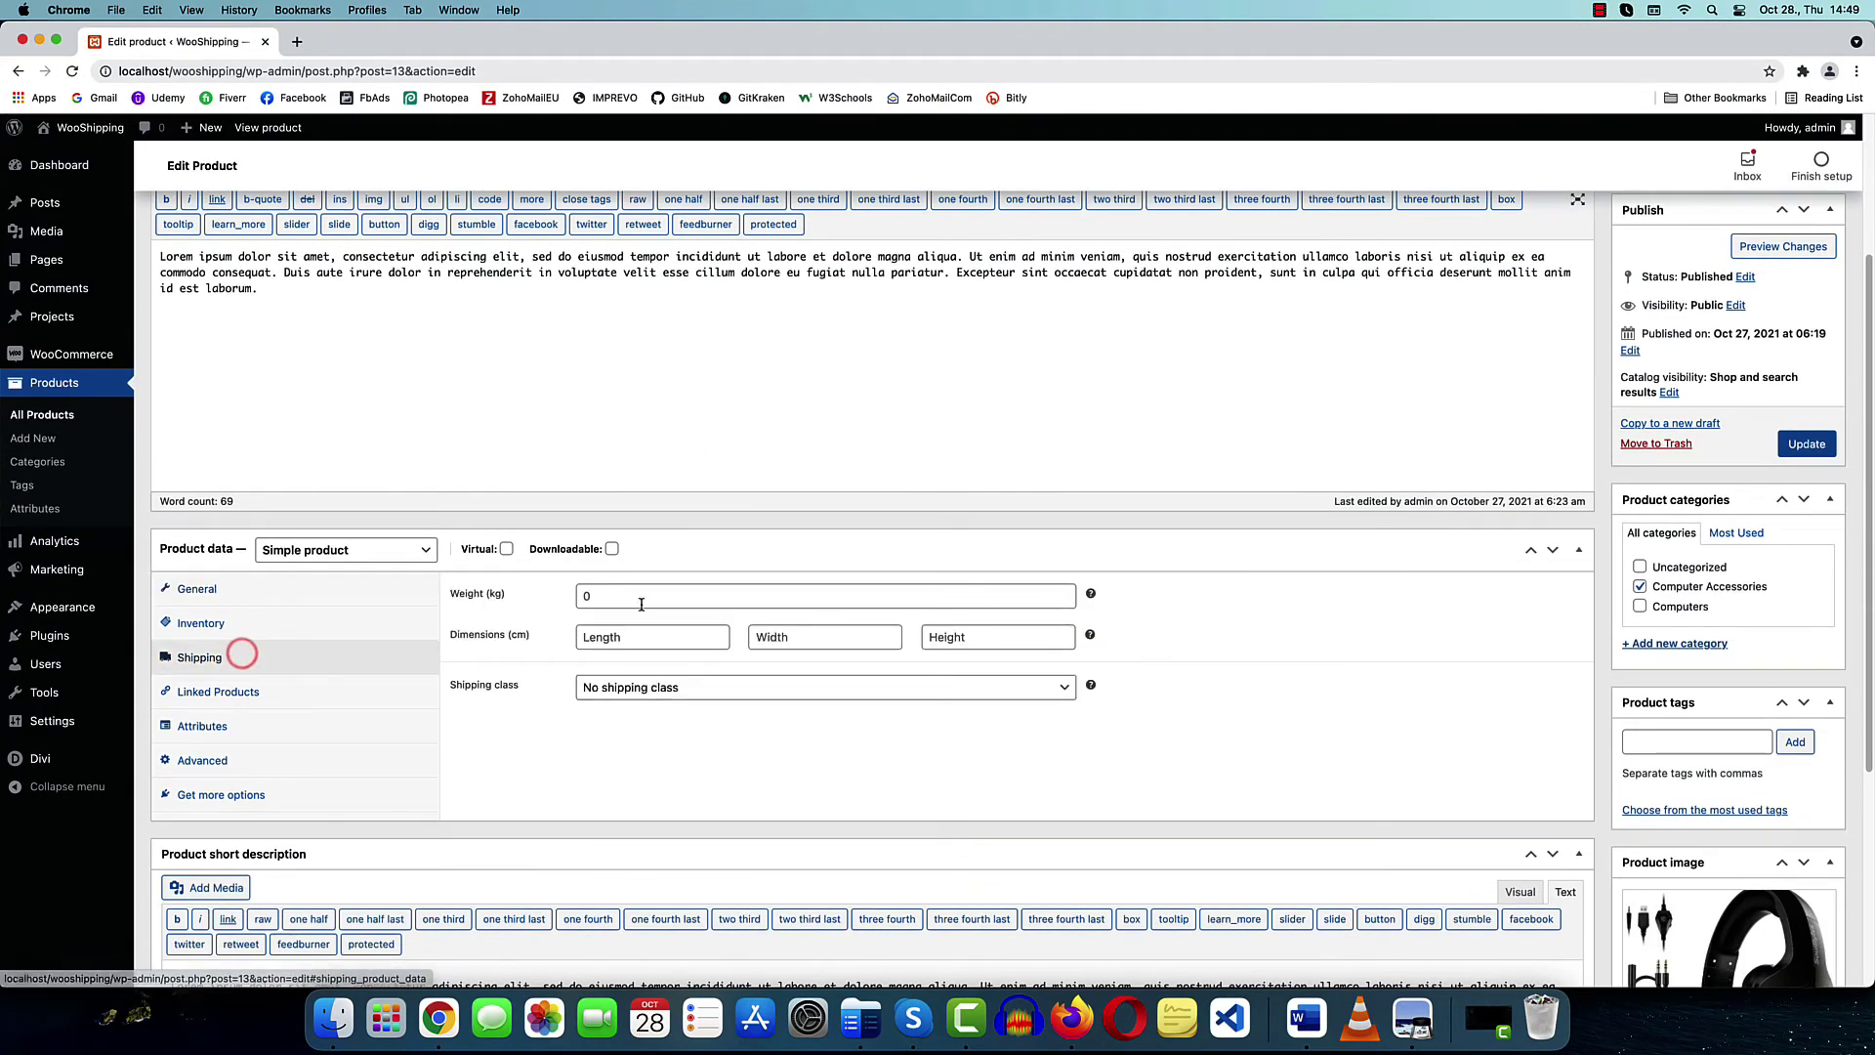
pyautogui.click(600, 598)
pyautogui.write('0.7')
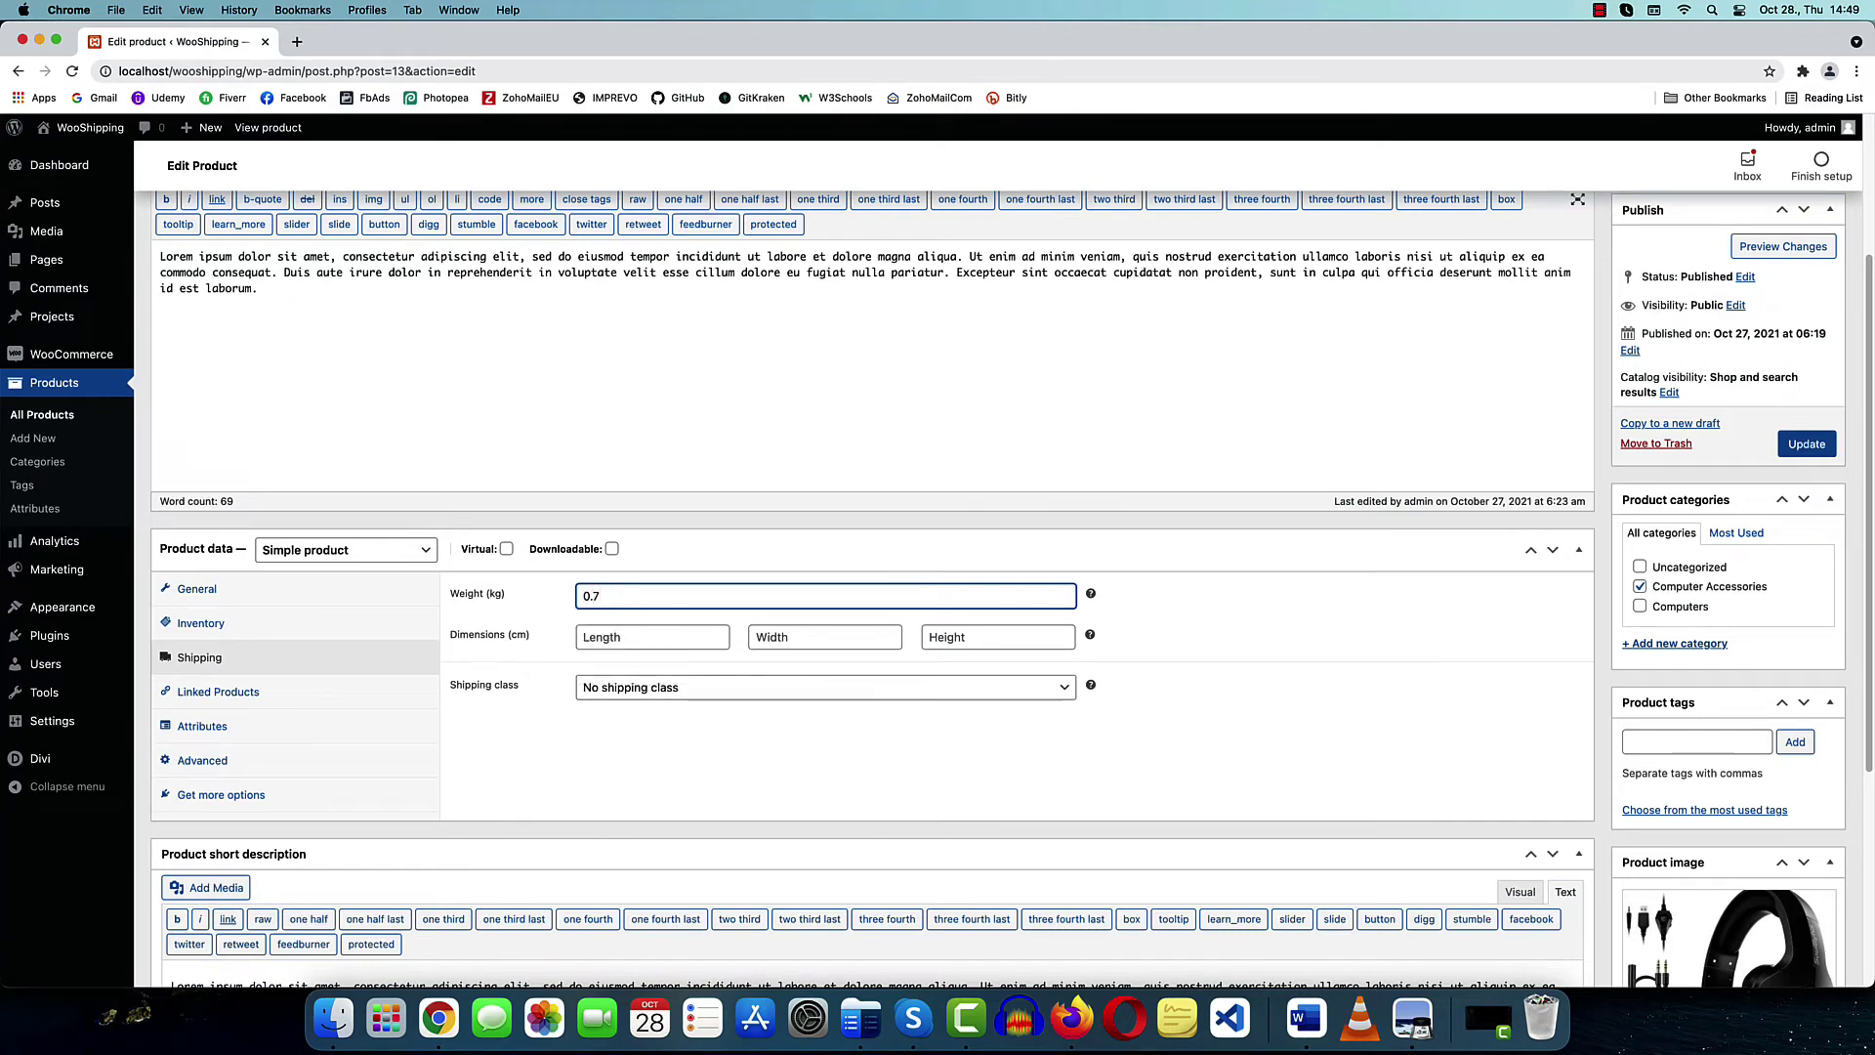
pyautogui.click(1807, 444)
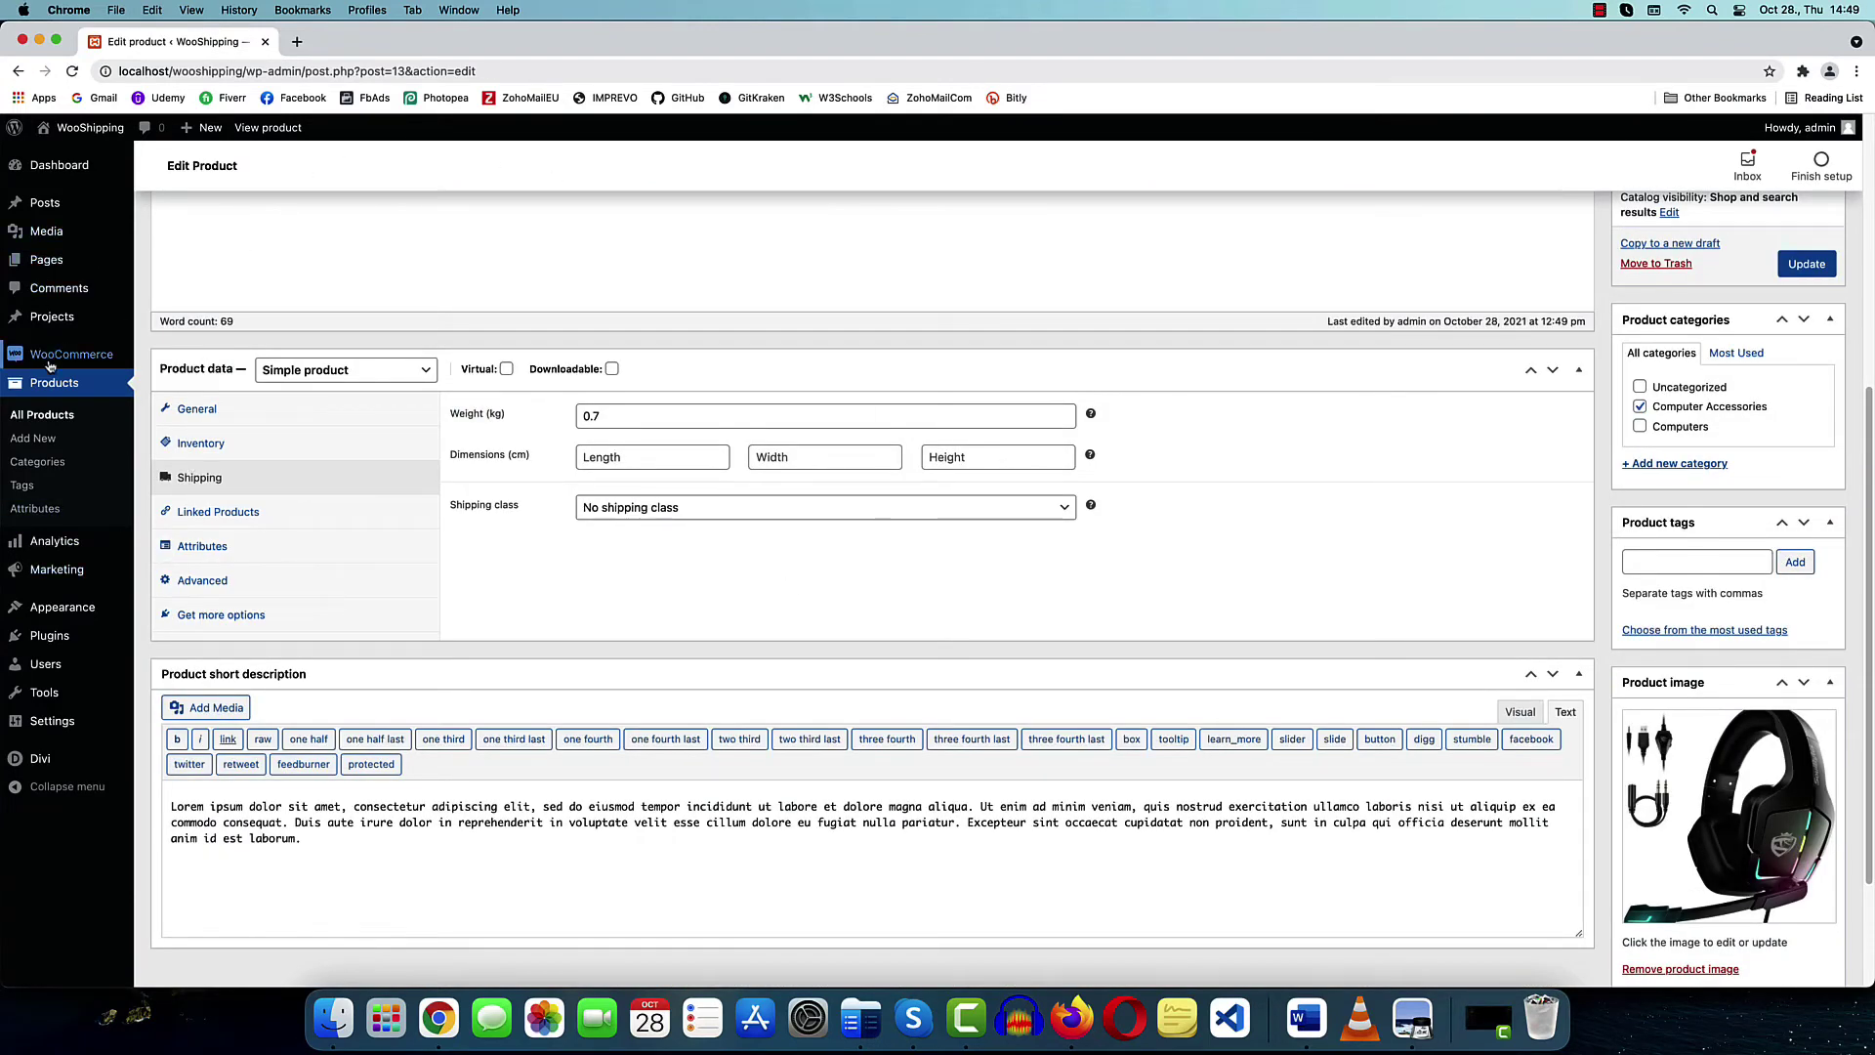
# Open the WooCommerce product settings to check the weight and dimensions units
pyautogui.moveTo(149, 358)
pyautogui.click(173, 475)
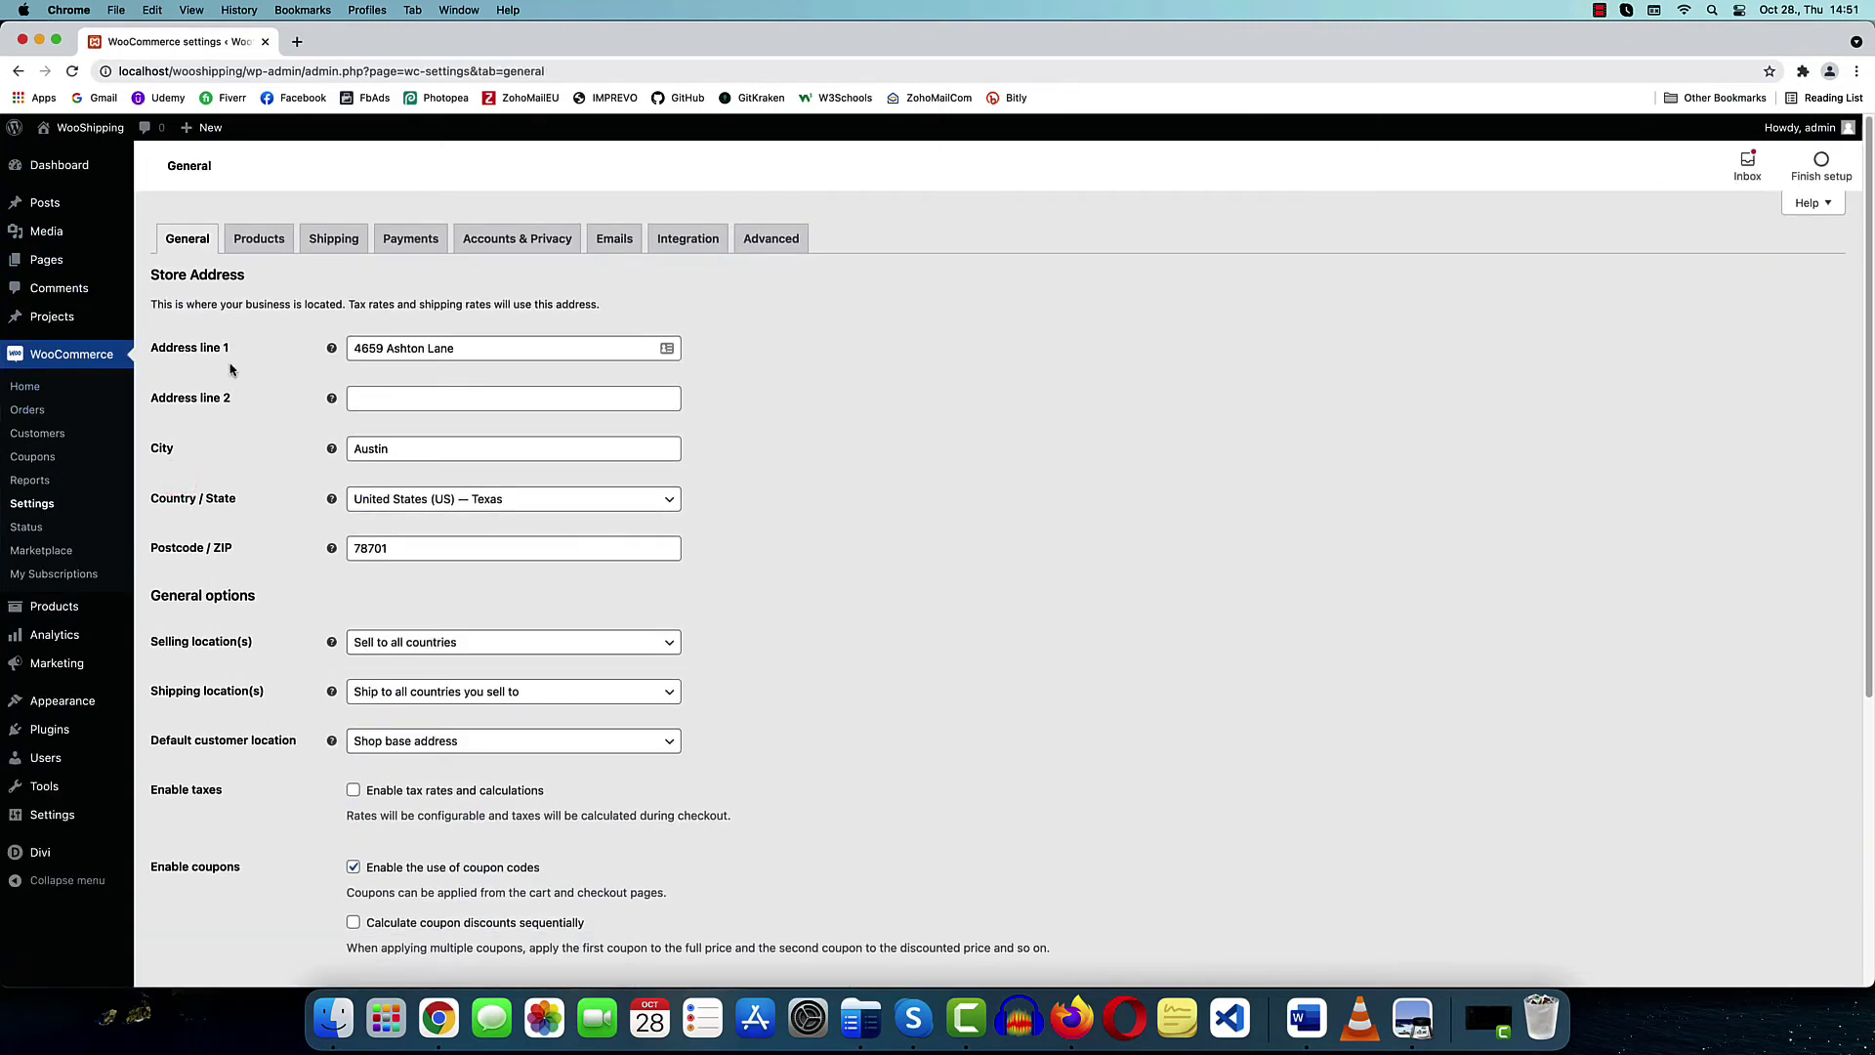
pyautogui.click(262, 239)
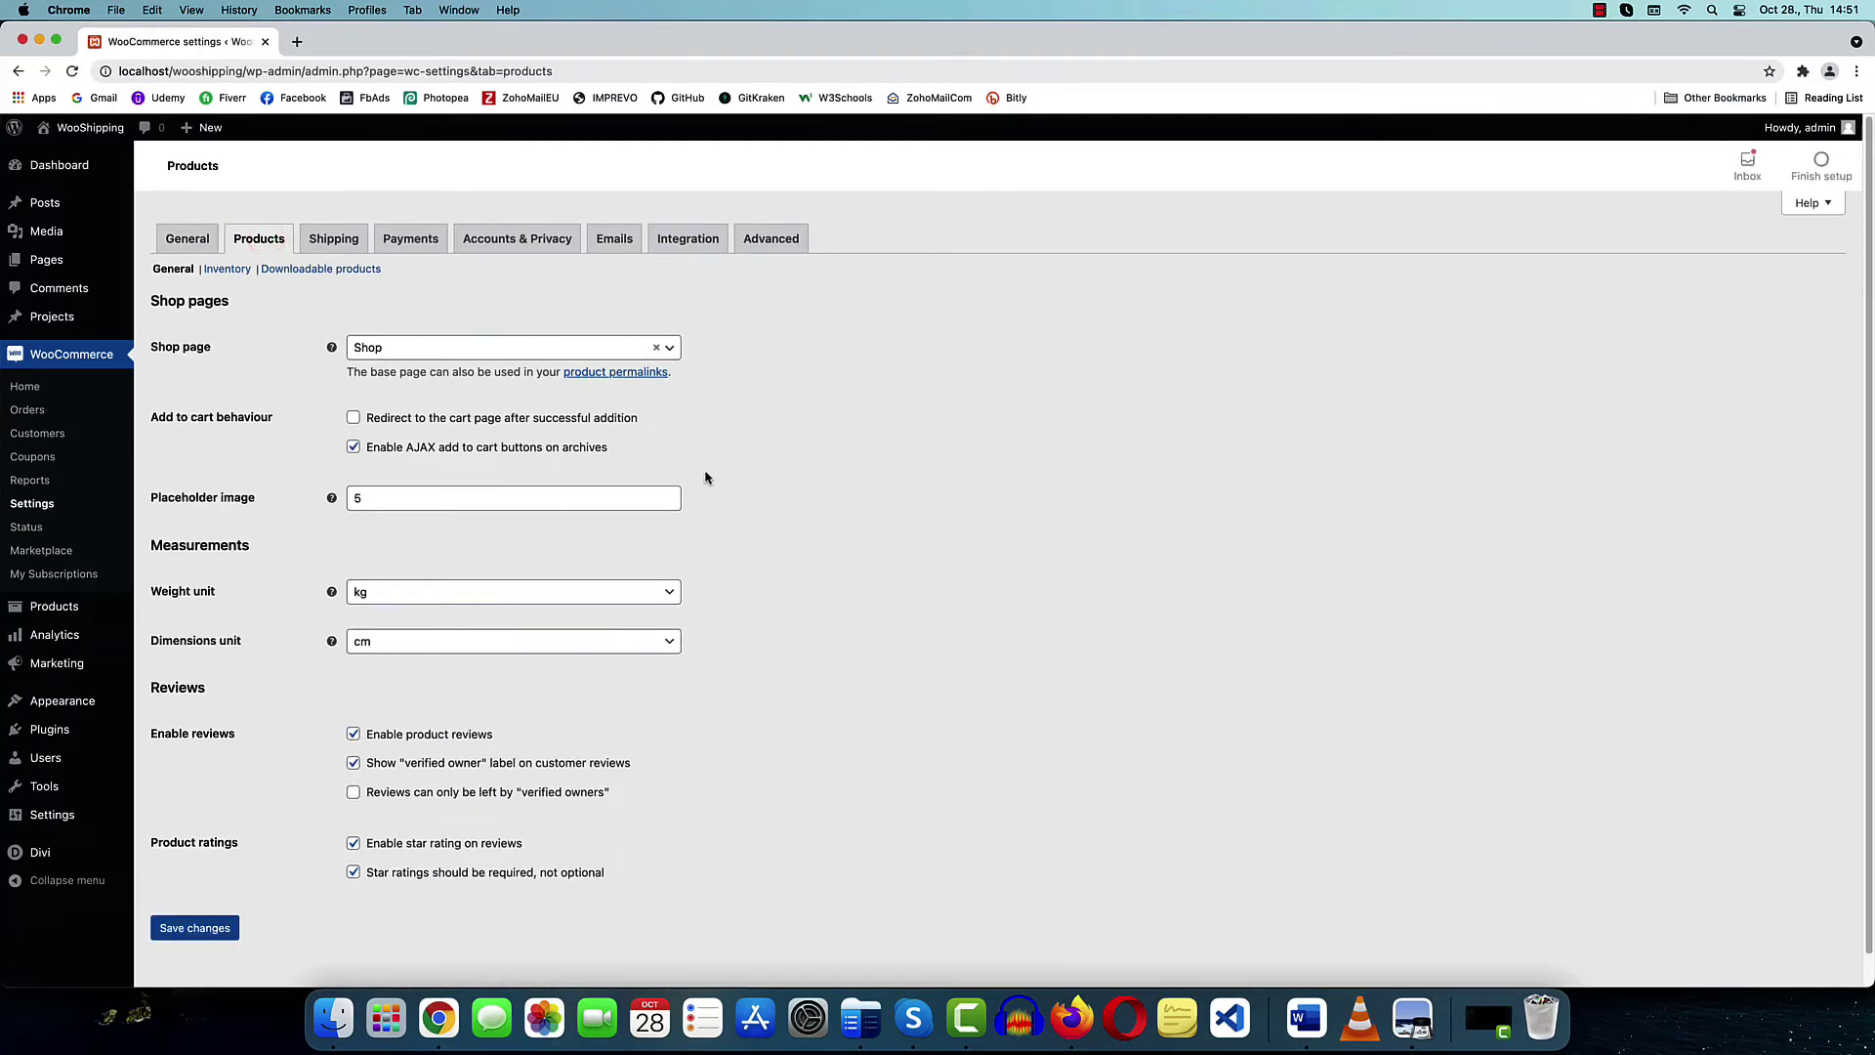
# Review the available weight and dimensions units in the product measurement settings
pyautogui.scroll(-1, 703, 473)
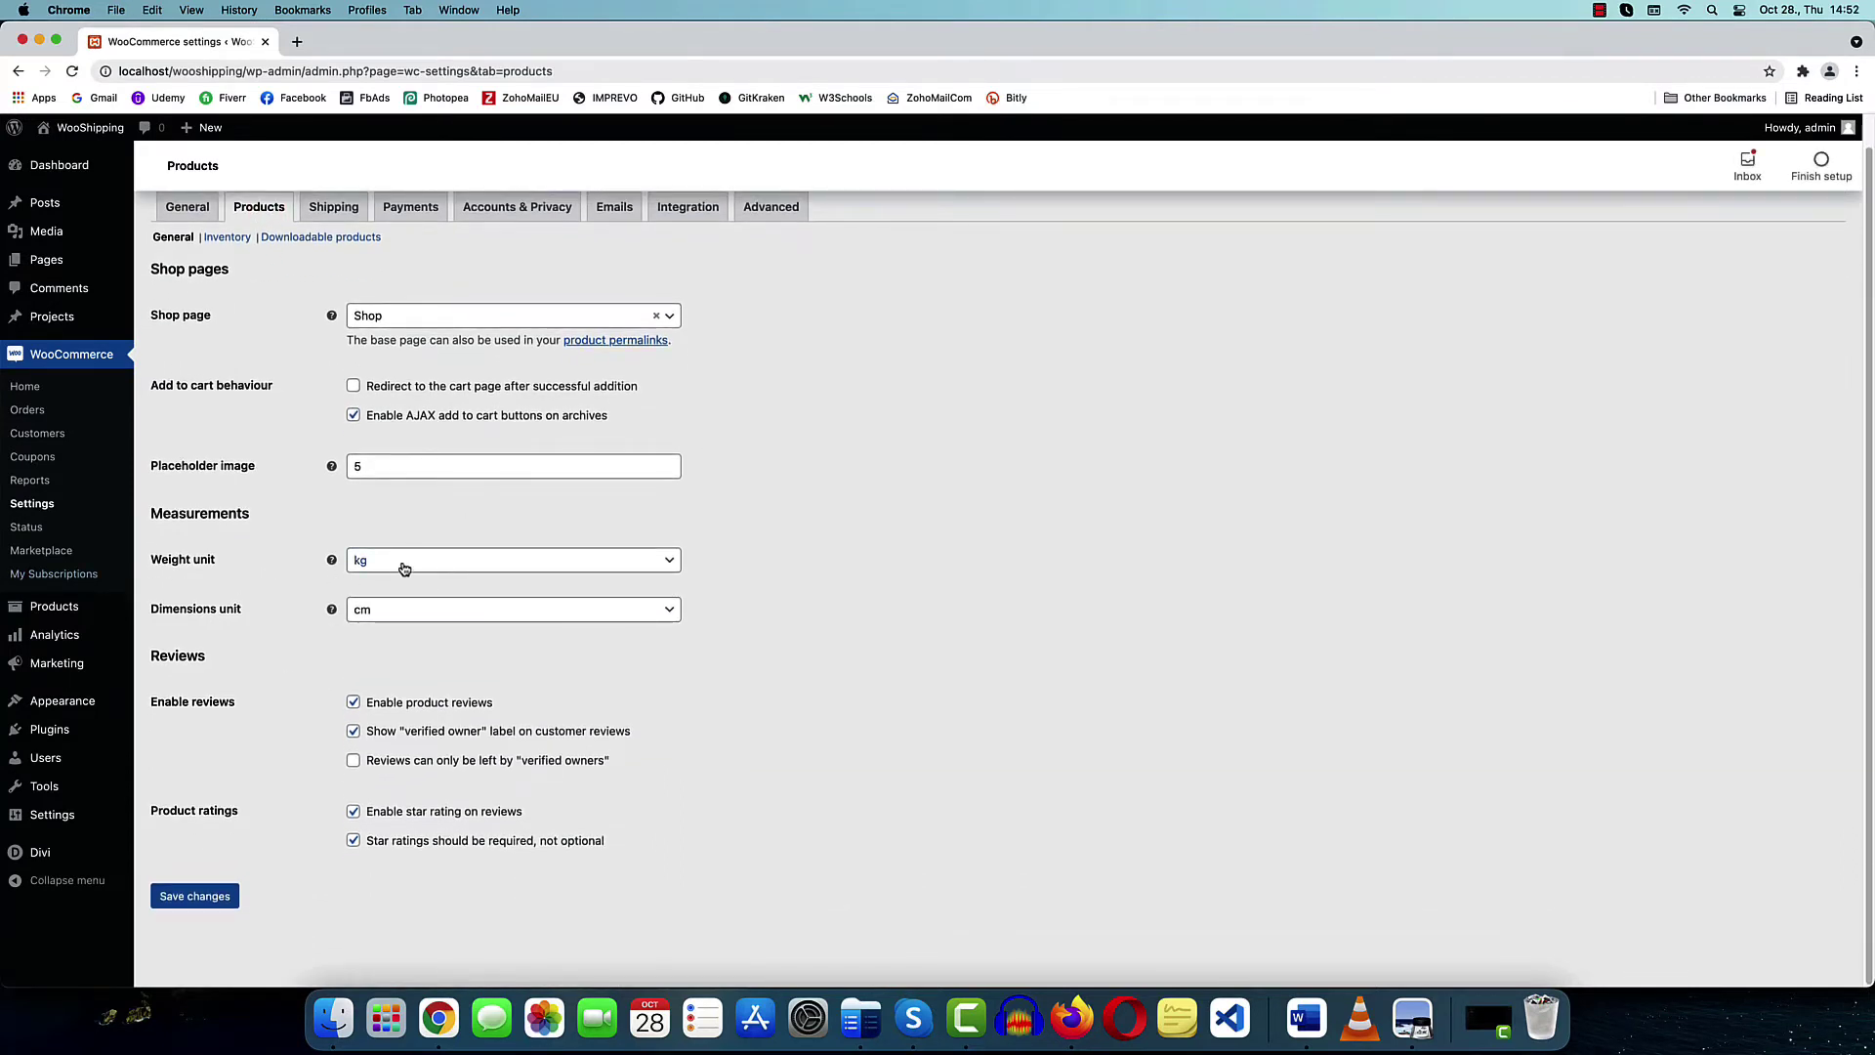
pyautogui.click(401, 564)
pyautogui.click(1009, 512)
pyautogui.click(397, 610)
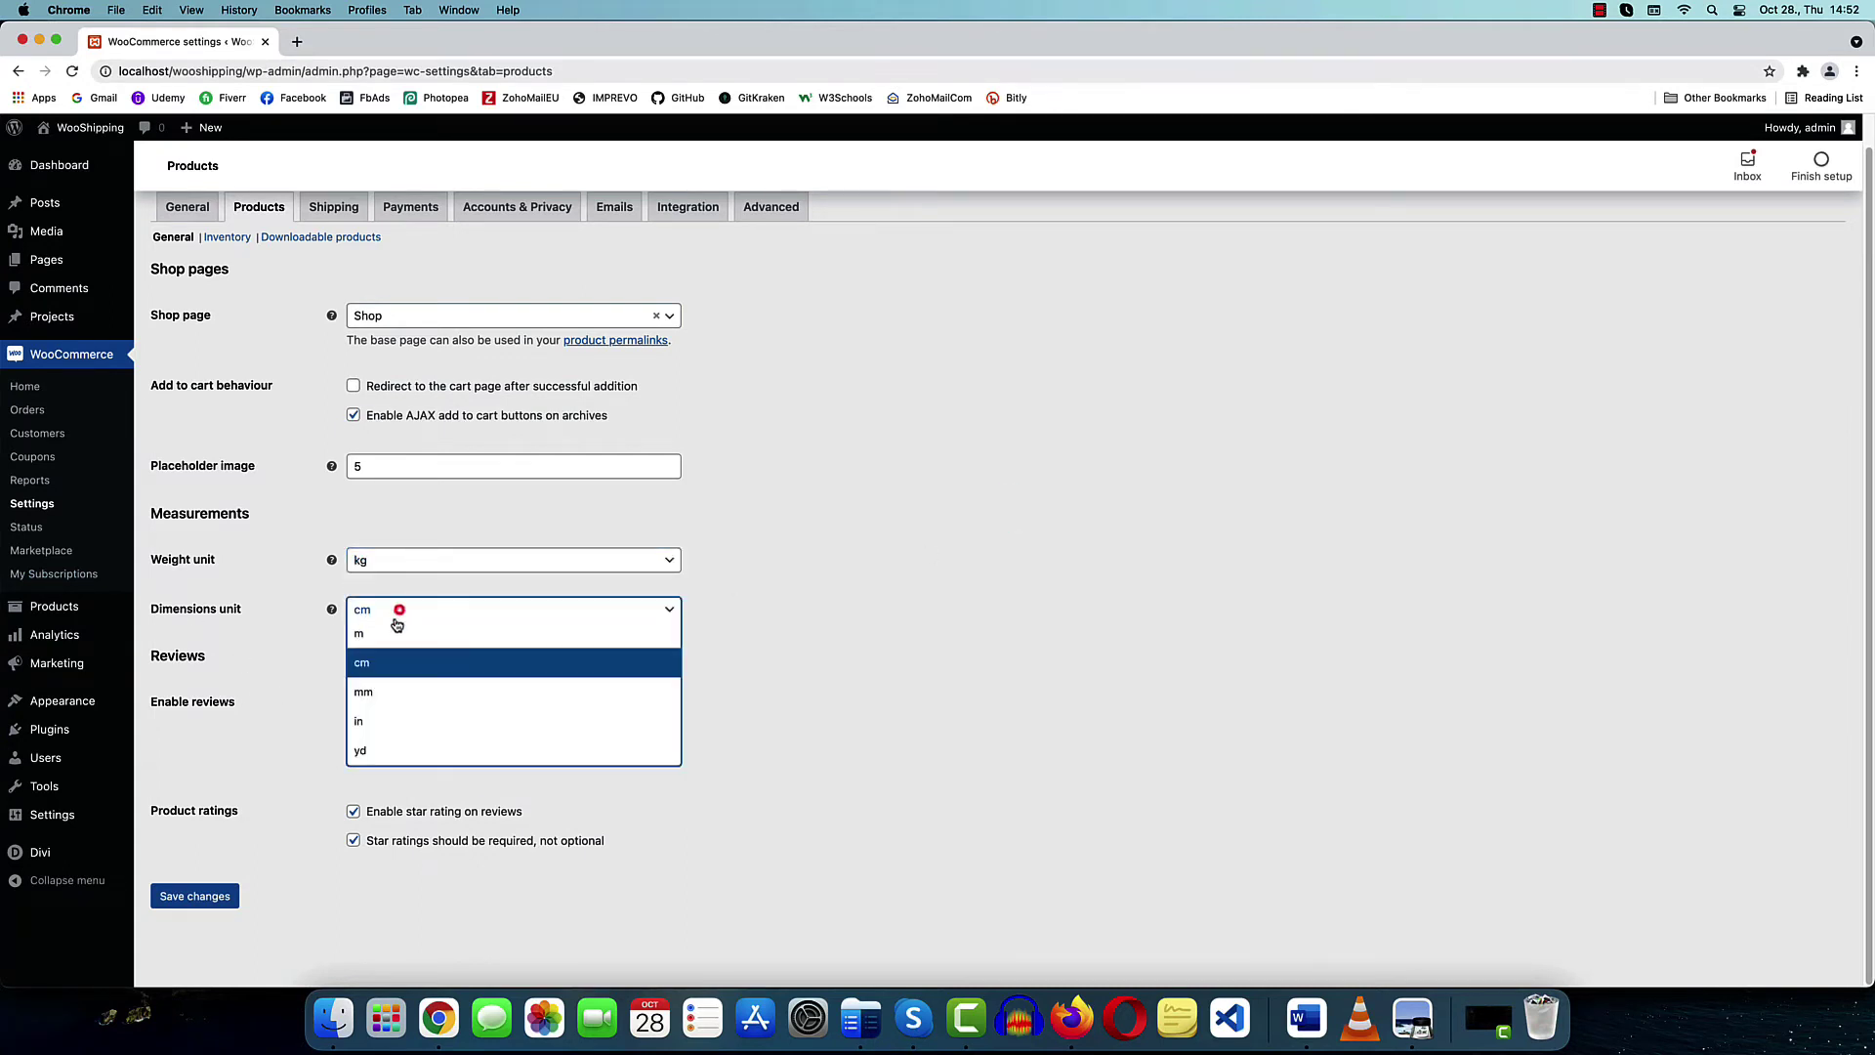
pyautogui.click(988, 515)
# Add a Flexible Shipping method to the US shipping zone
pyautogui.scroll(1, 987, 510)
pyautogui.click(335, 240)
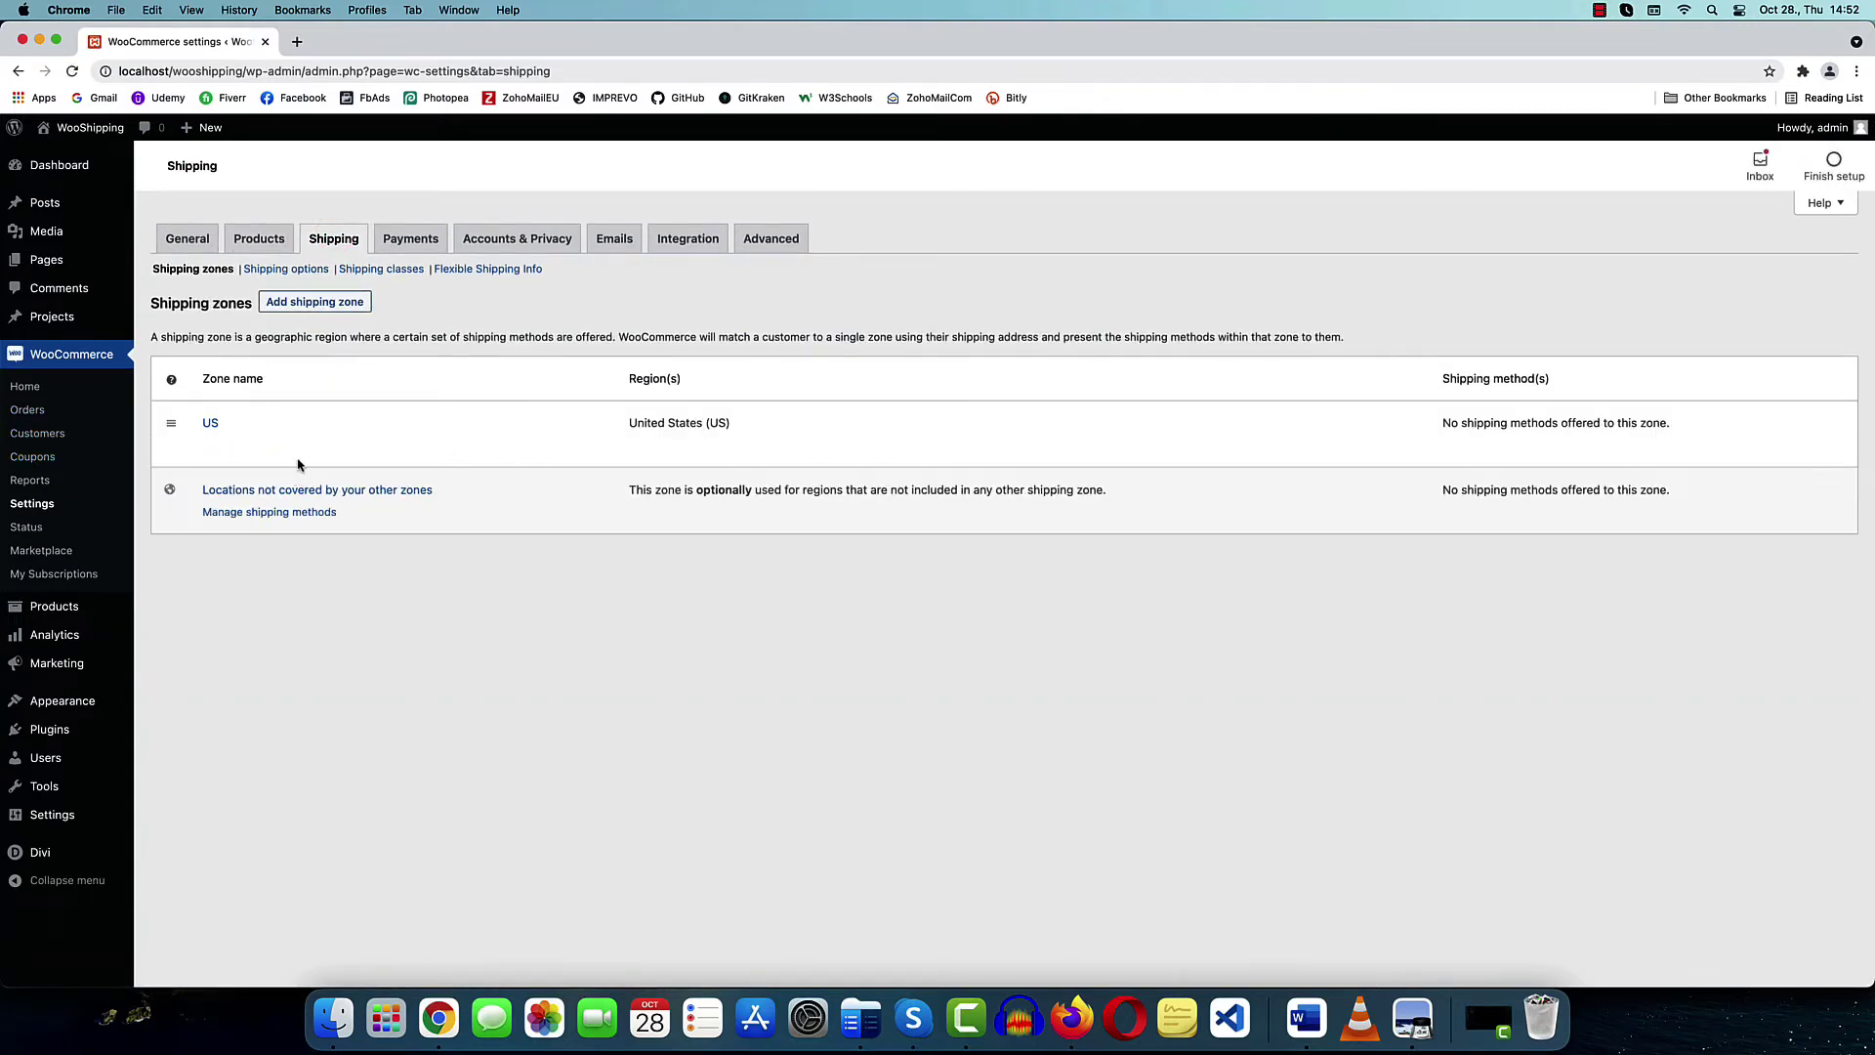
pyautogui.click(213, 447)
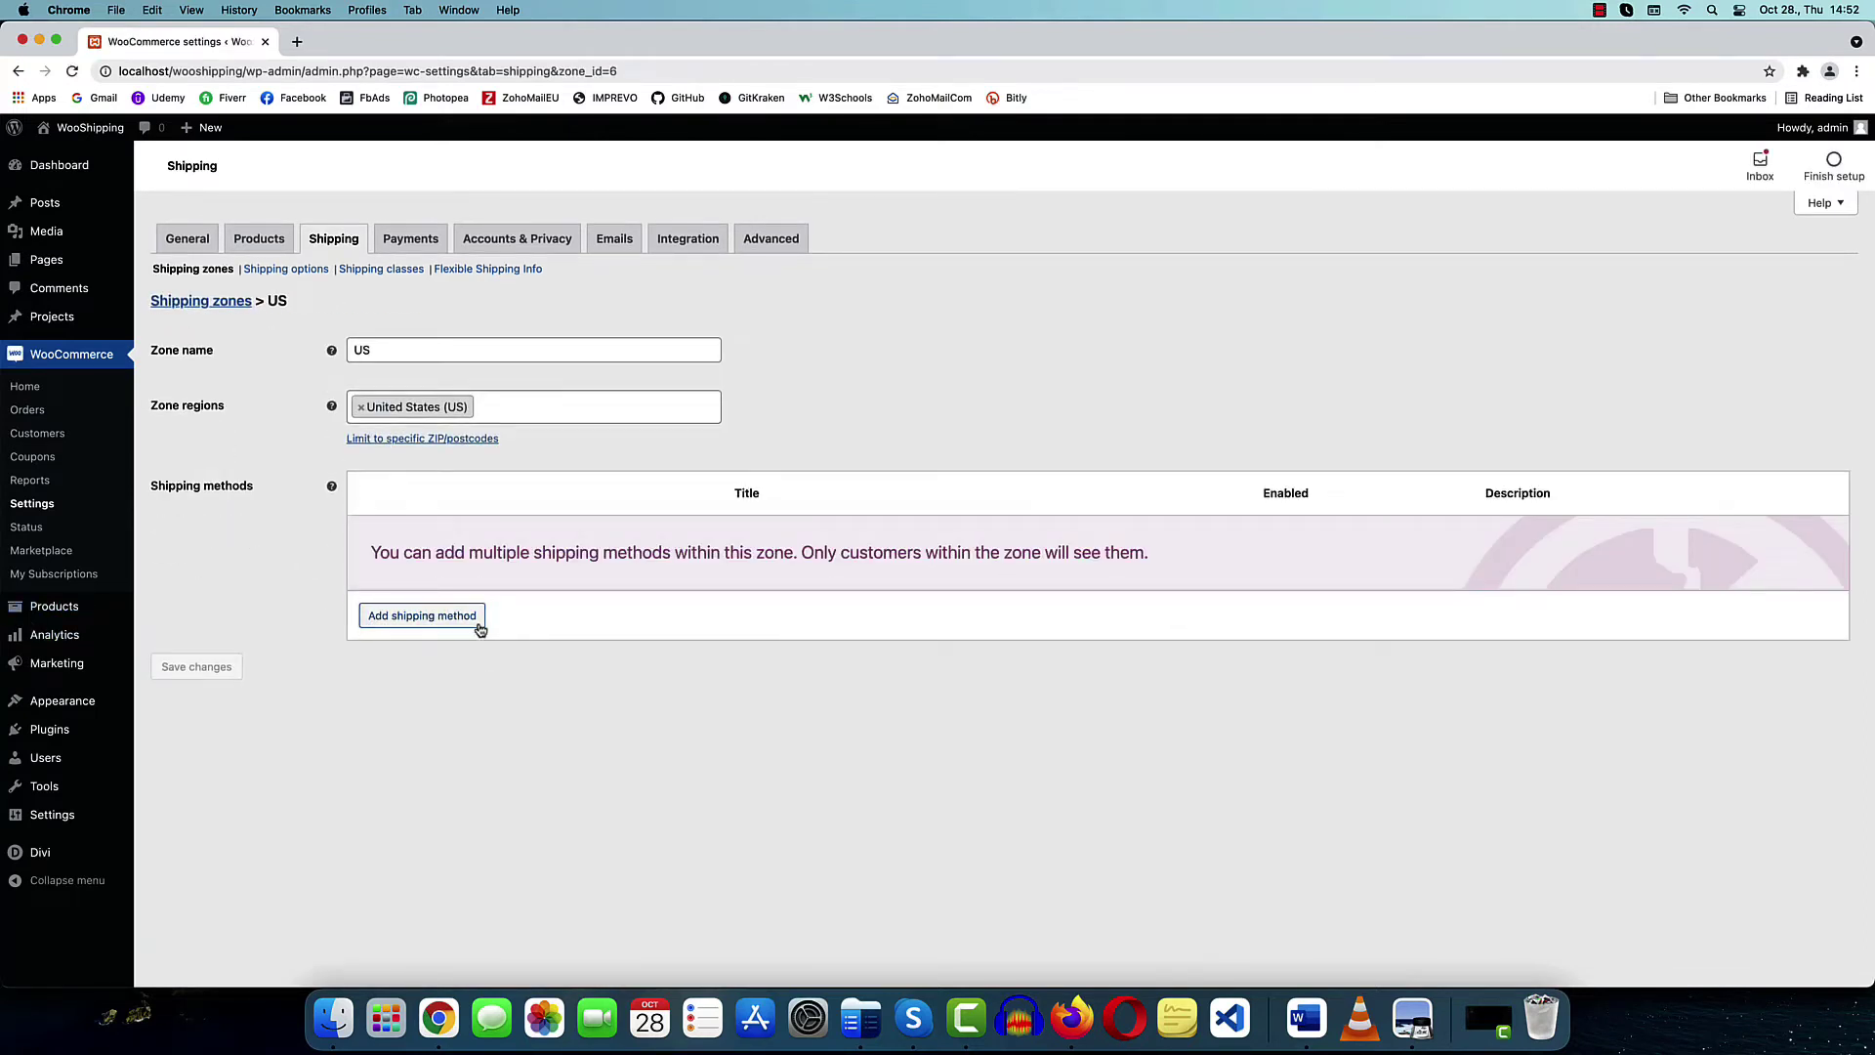
pyautogui.click(412, 616)
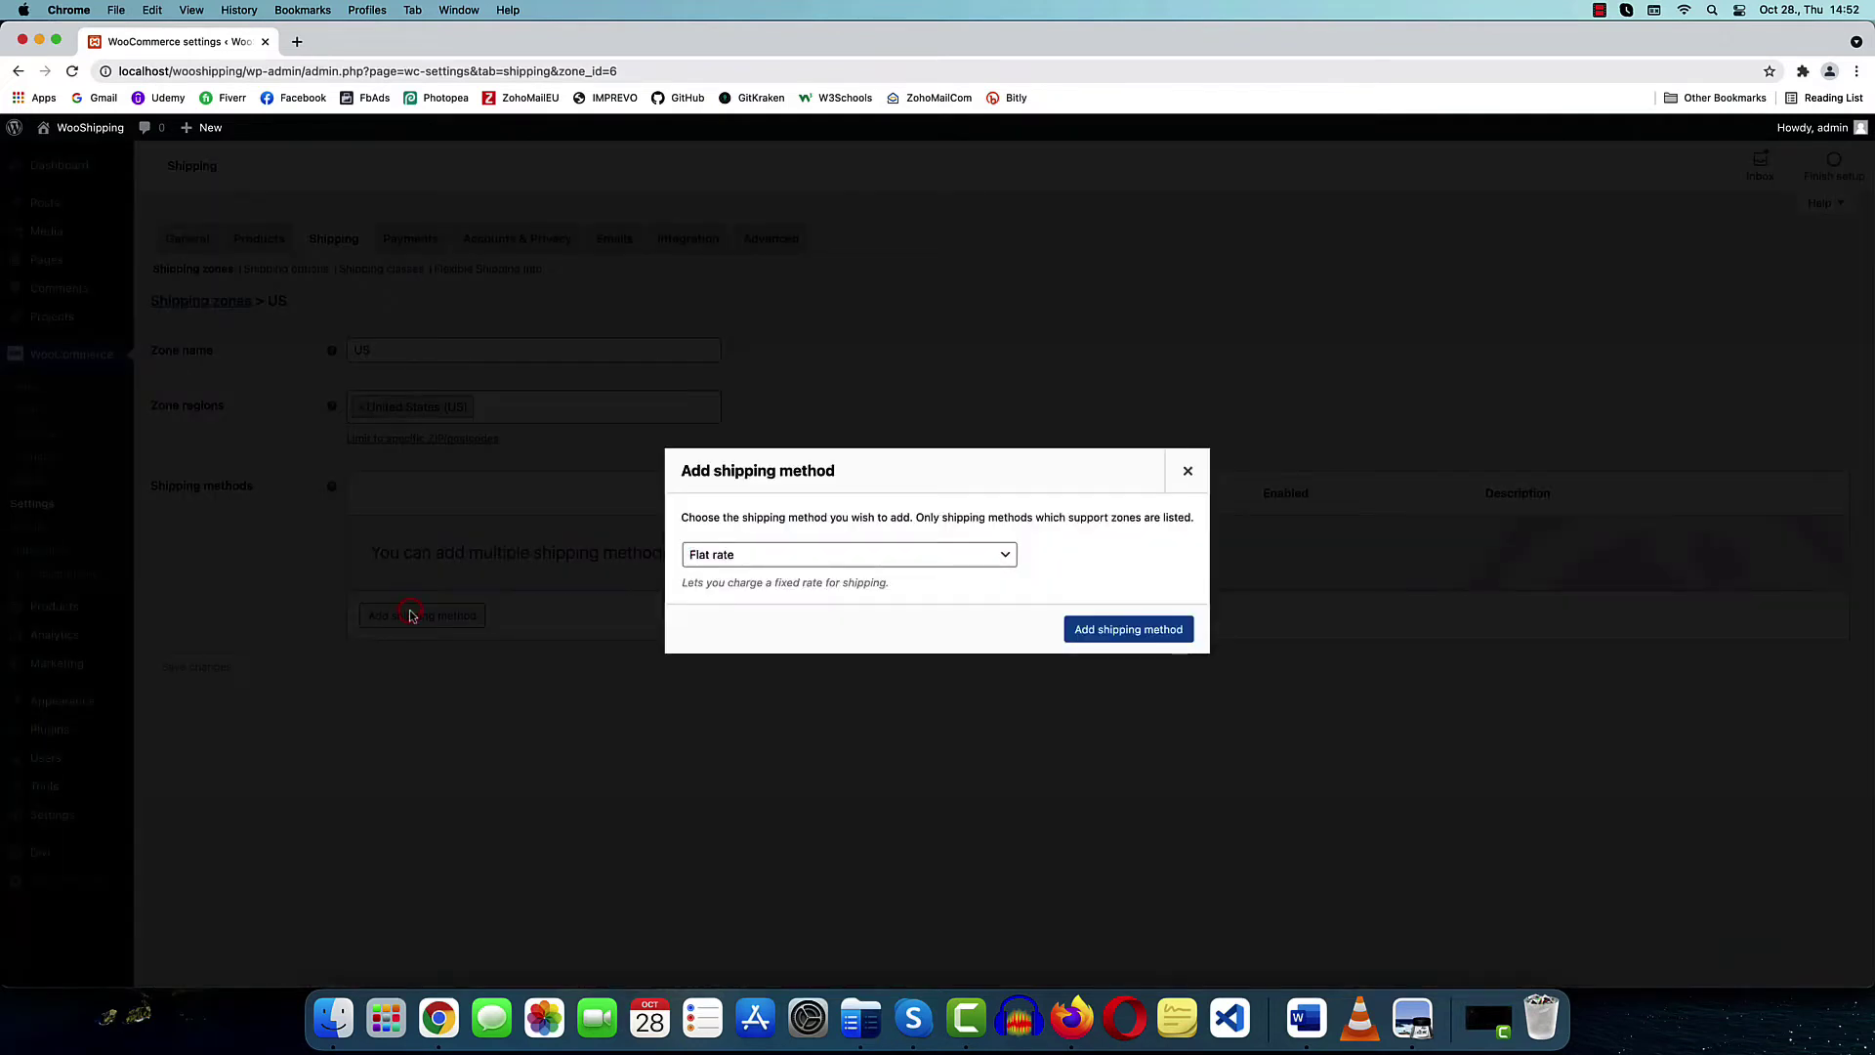
pyautogui.click(975, 555)
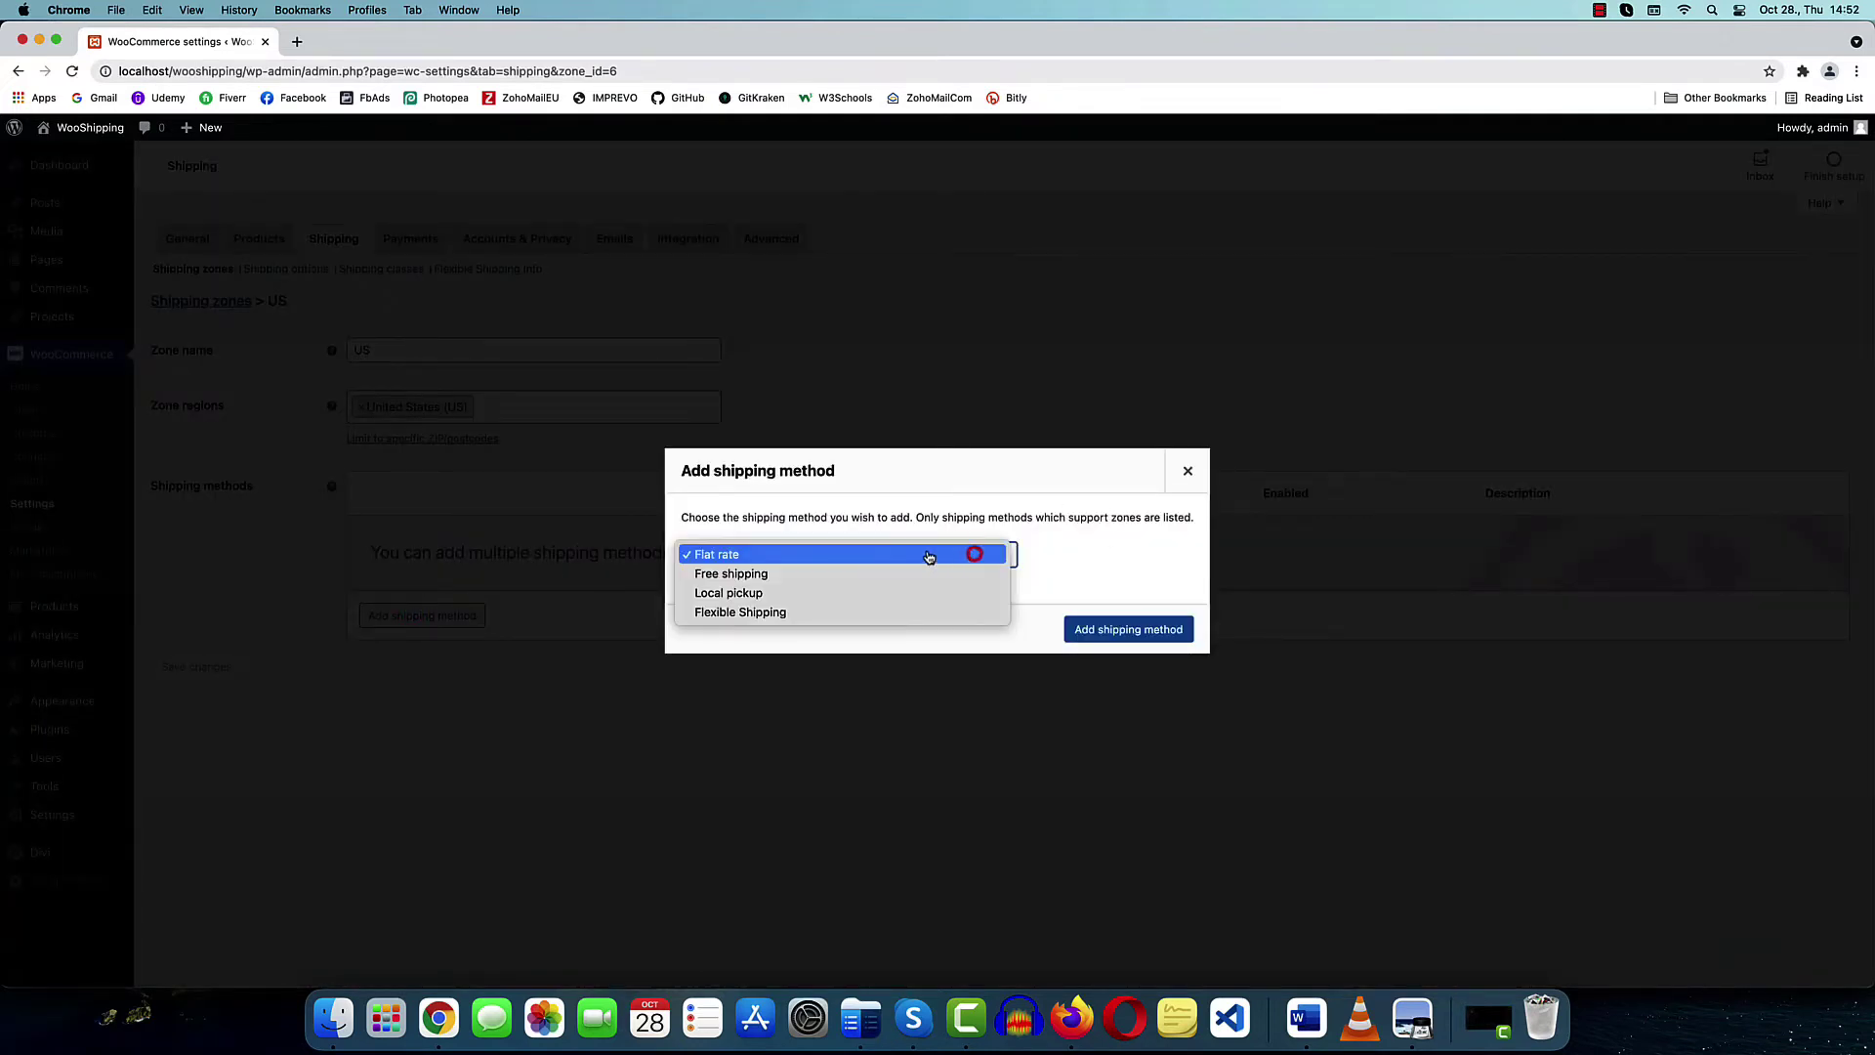
pyautogui.click(778, 614)
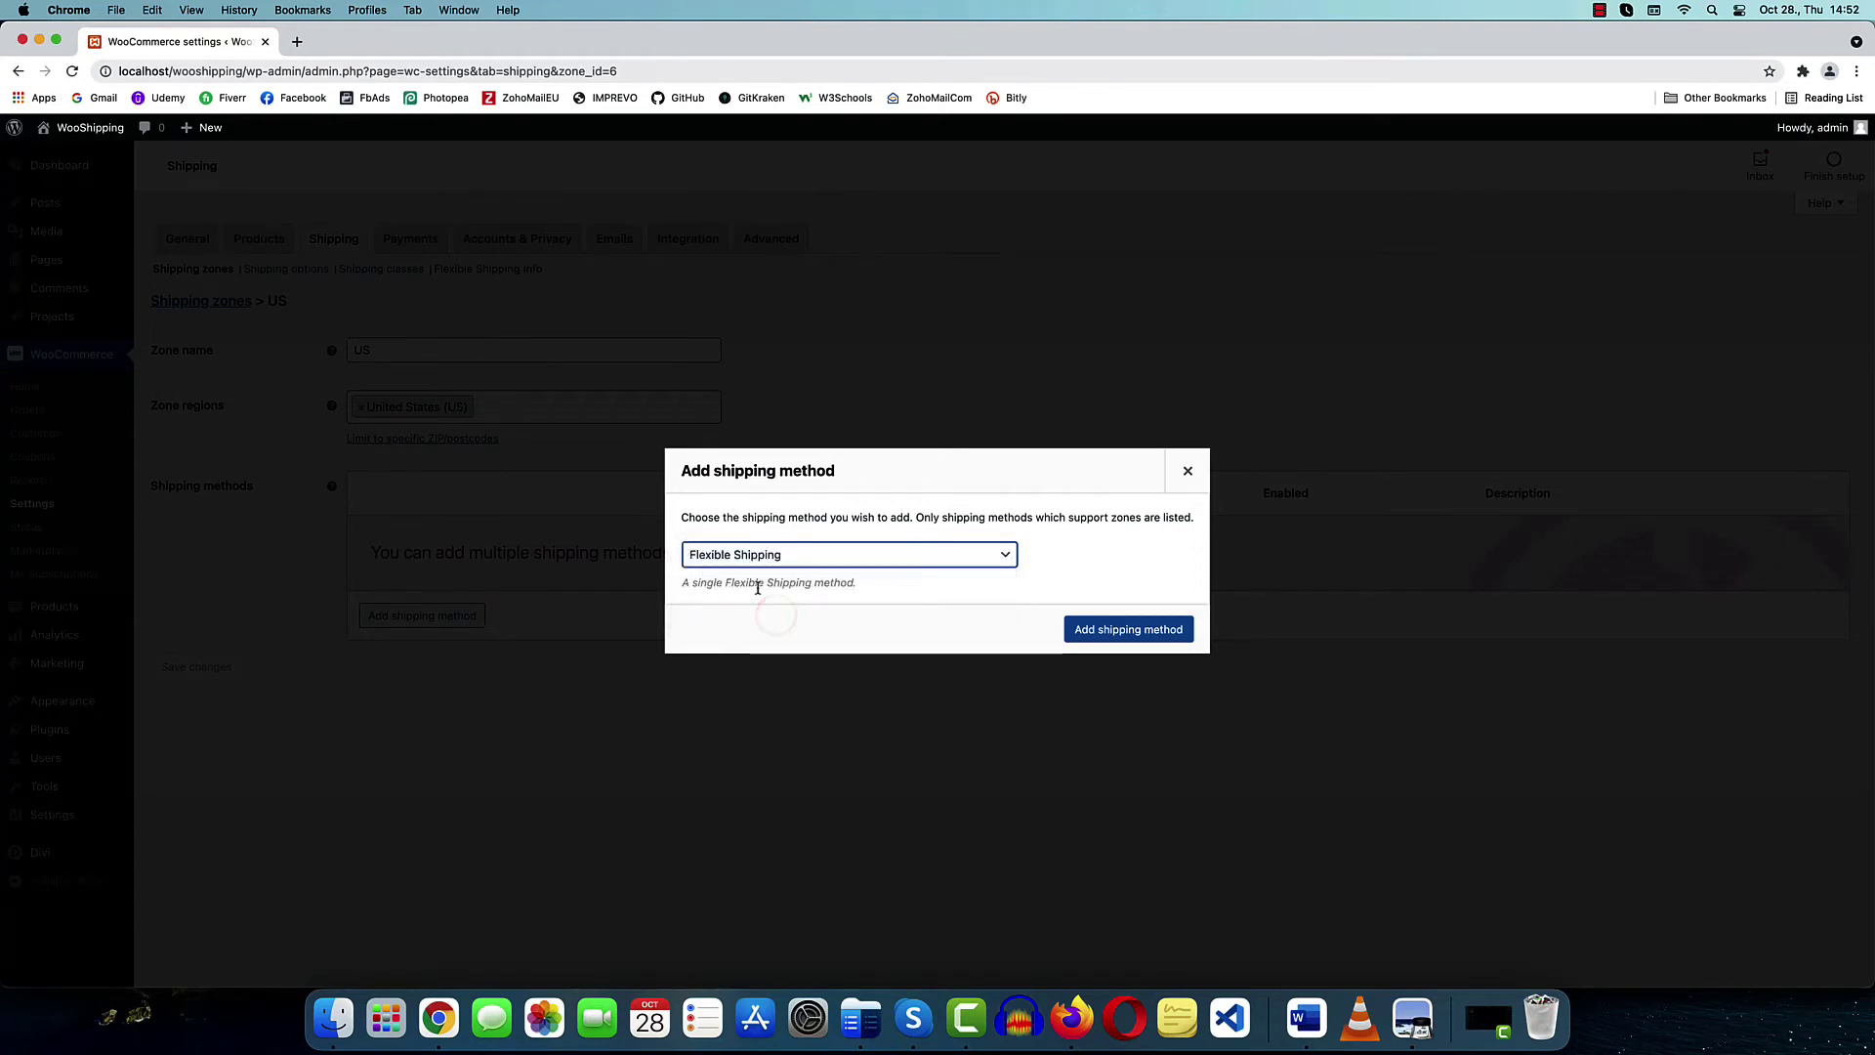
pyautogui.click(1149, 631)
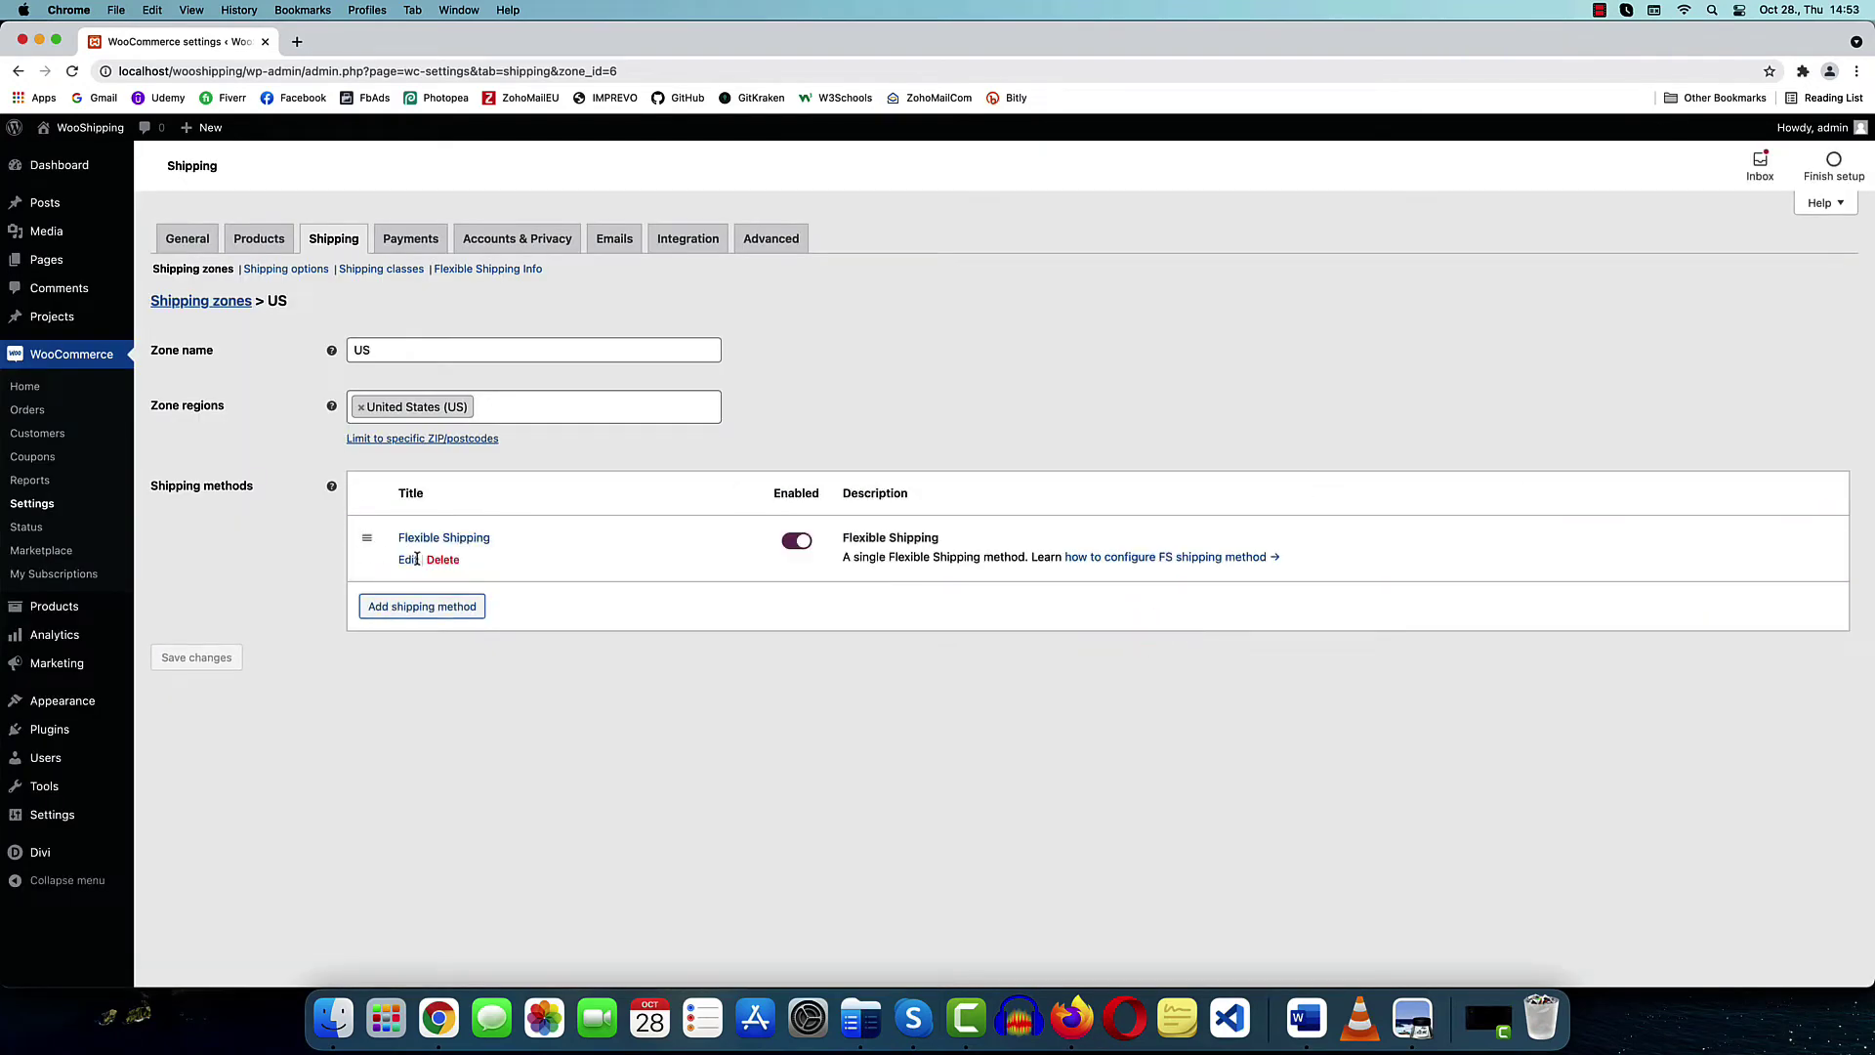
# Edit the US zone's Flexible Shipping method and enter "my new shipping method." as its method description
pyautogui.click(406, 556)
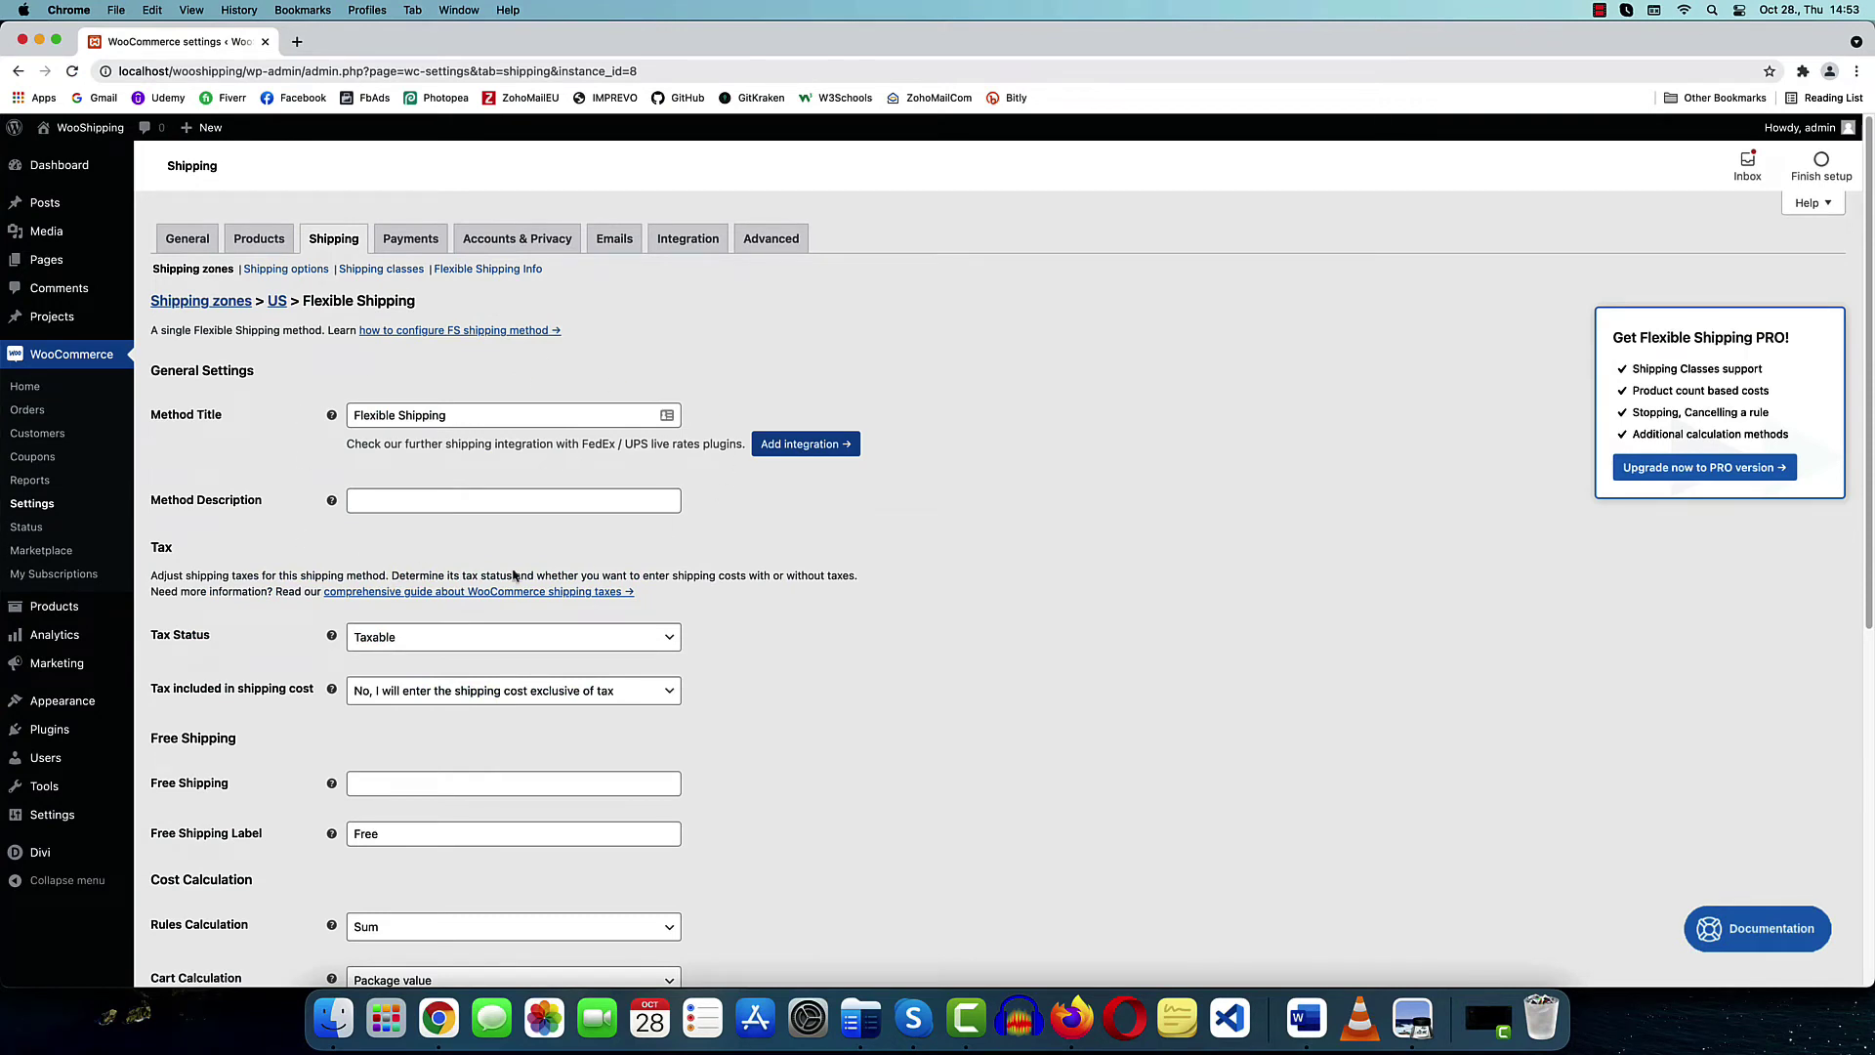
pyautogui.scroll(-1, 533, 527)
pyautogui.scroll(1, 554, 467)
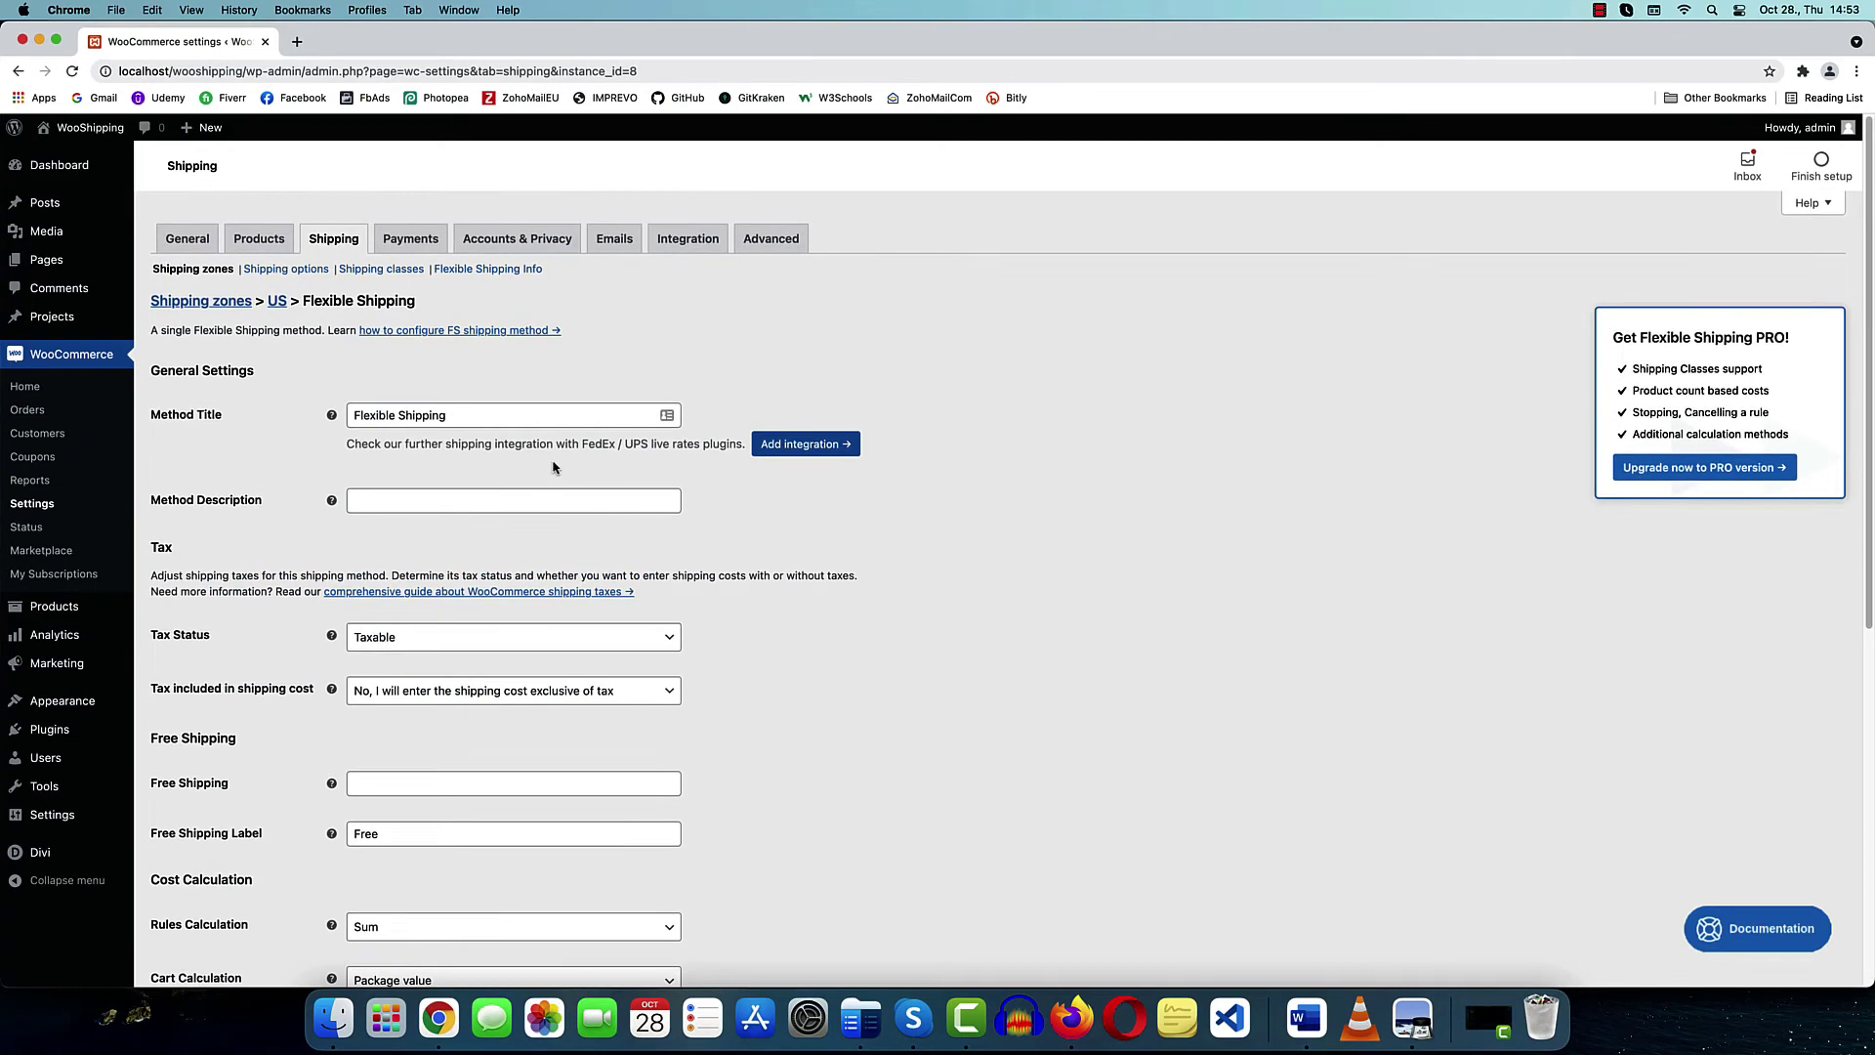
pyautogui.tripleClick(147, 419)
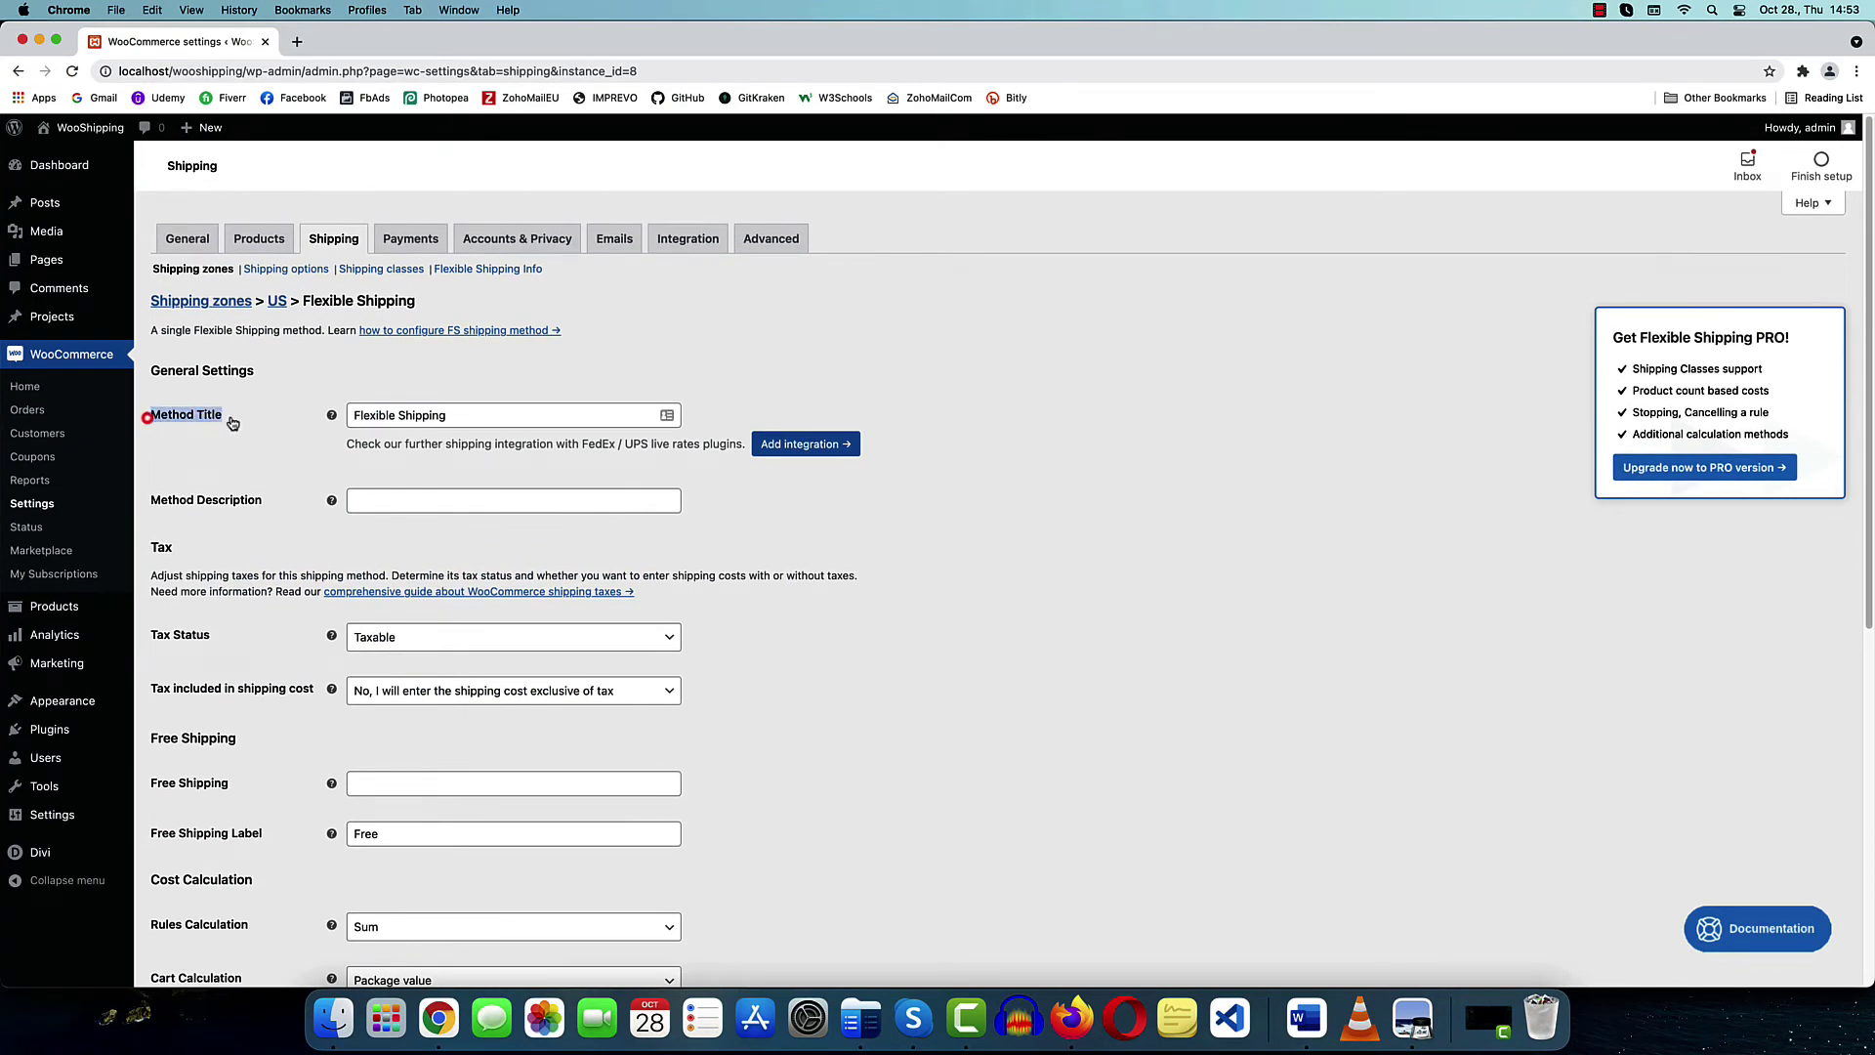
pyautogui.tripleClick(473, 418)
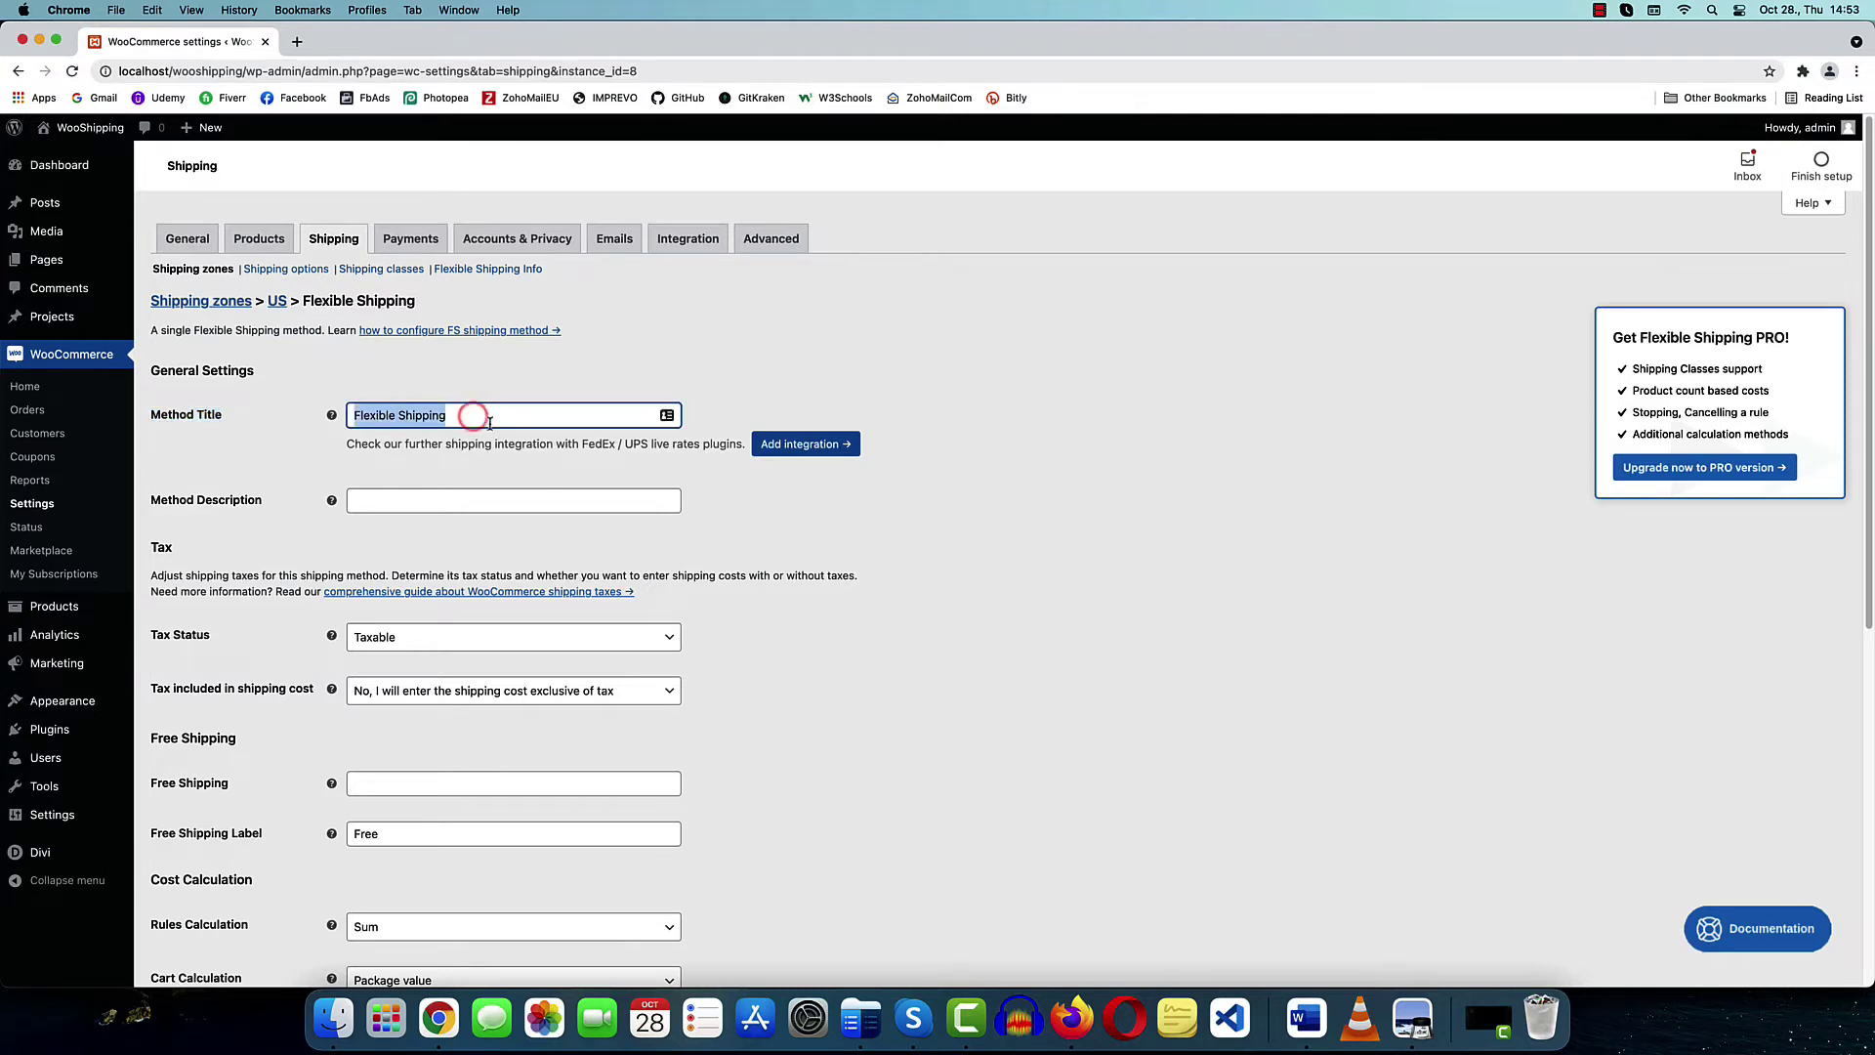
pyautogui.click(489, 422)
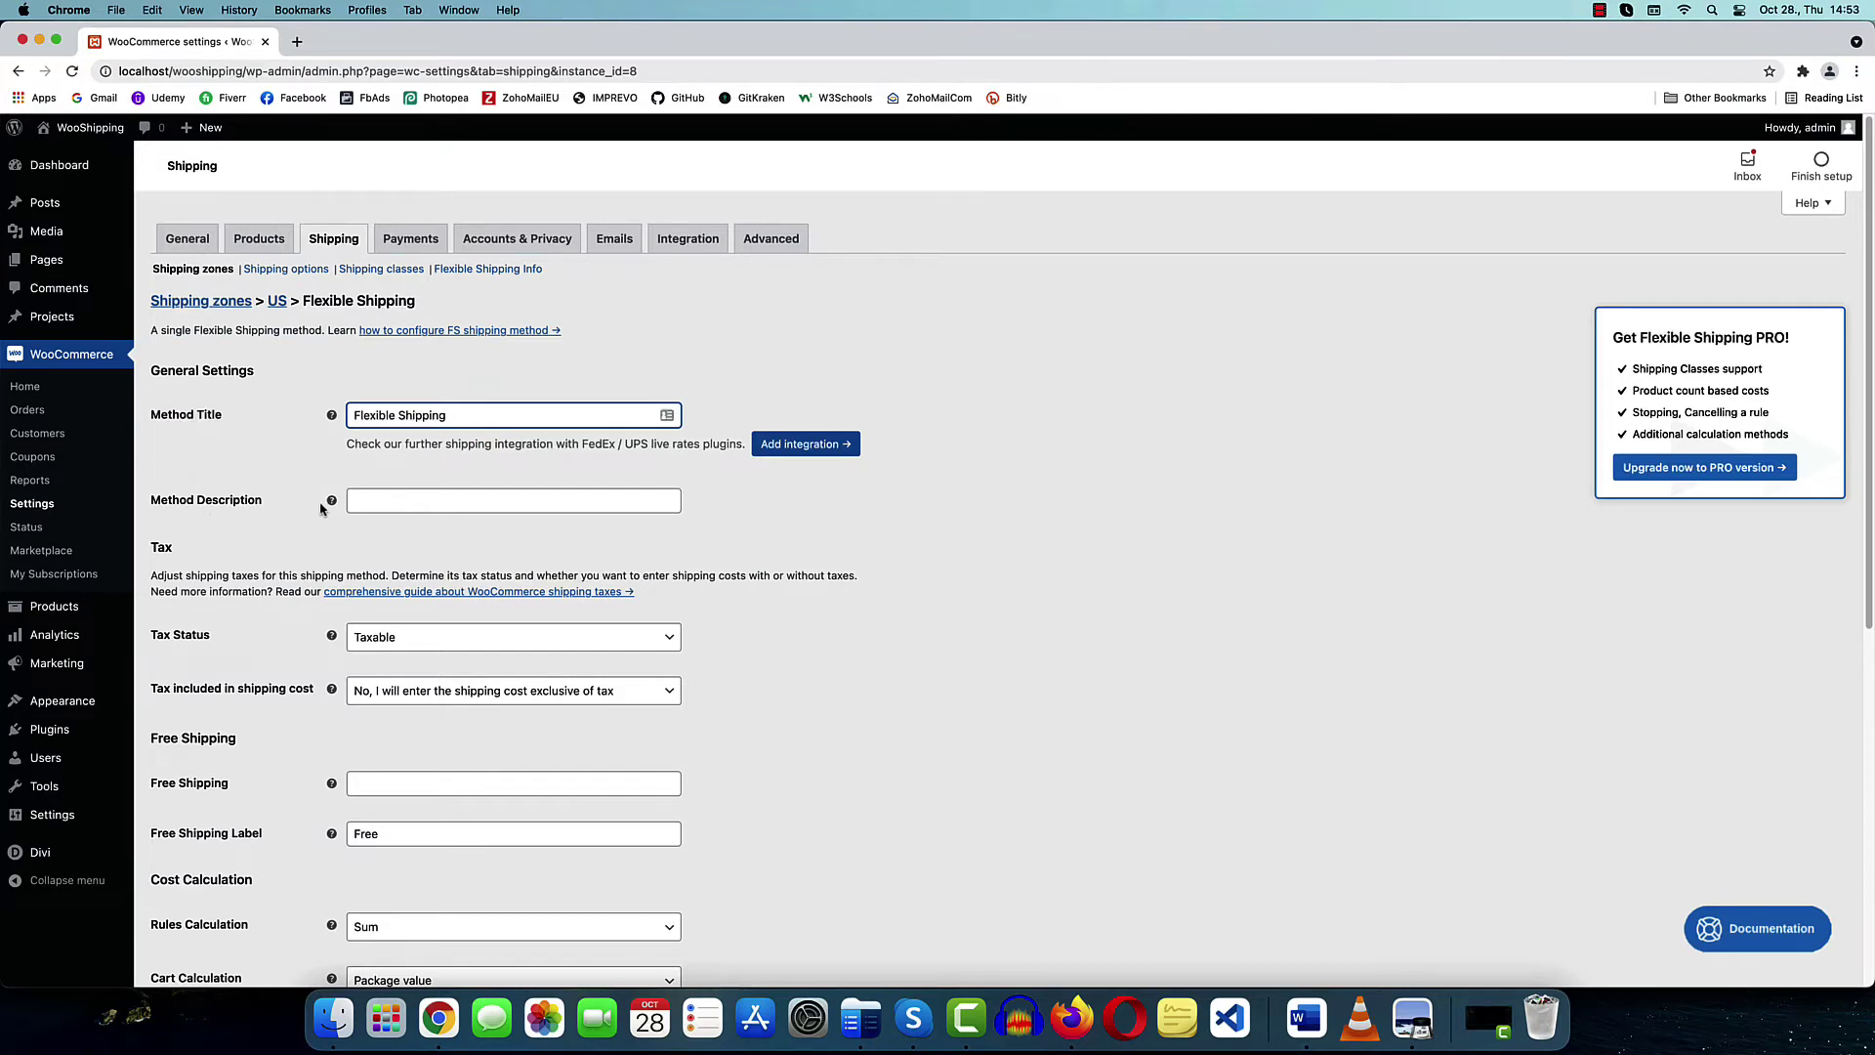
pyautogui.moveTo(332, 502)
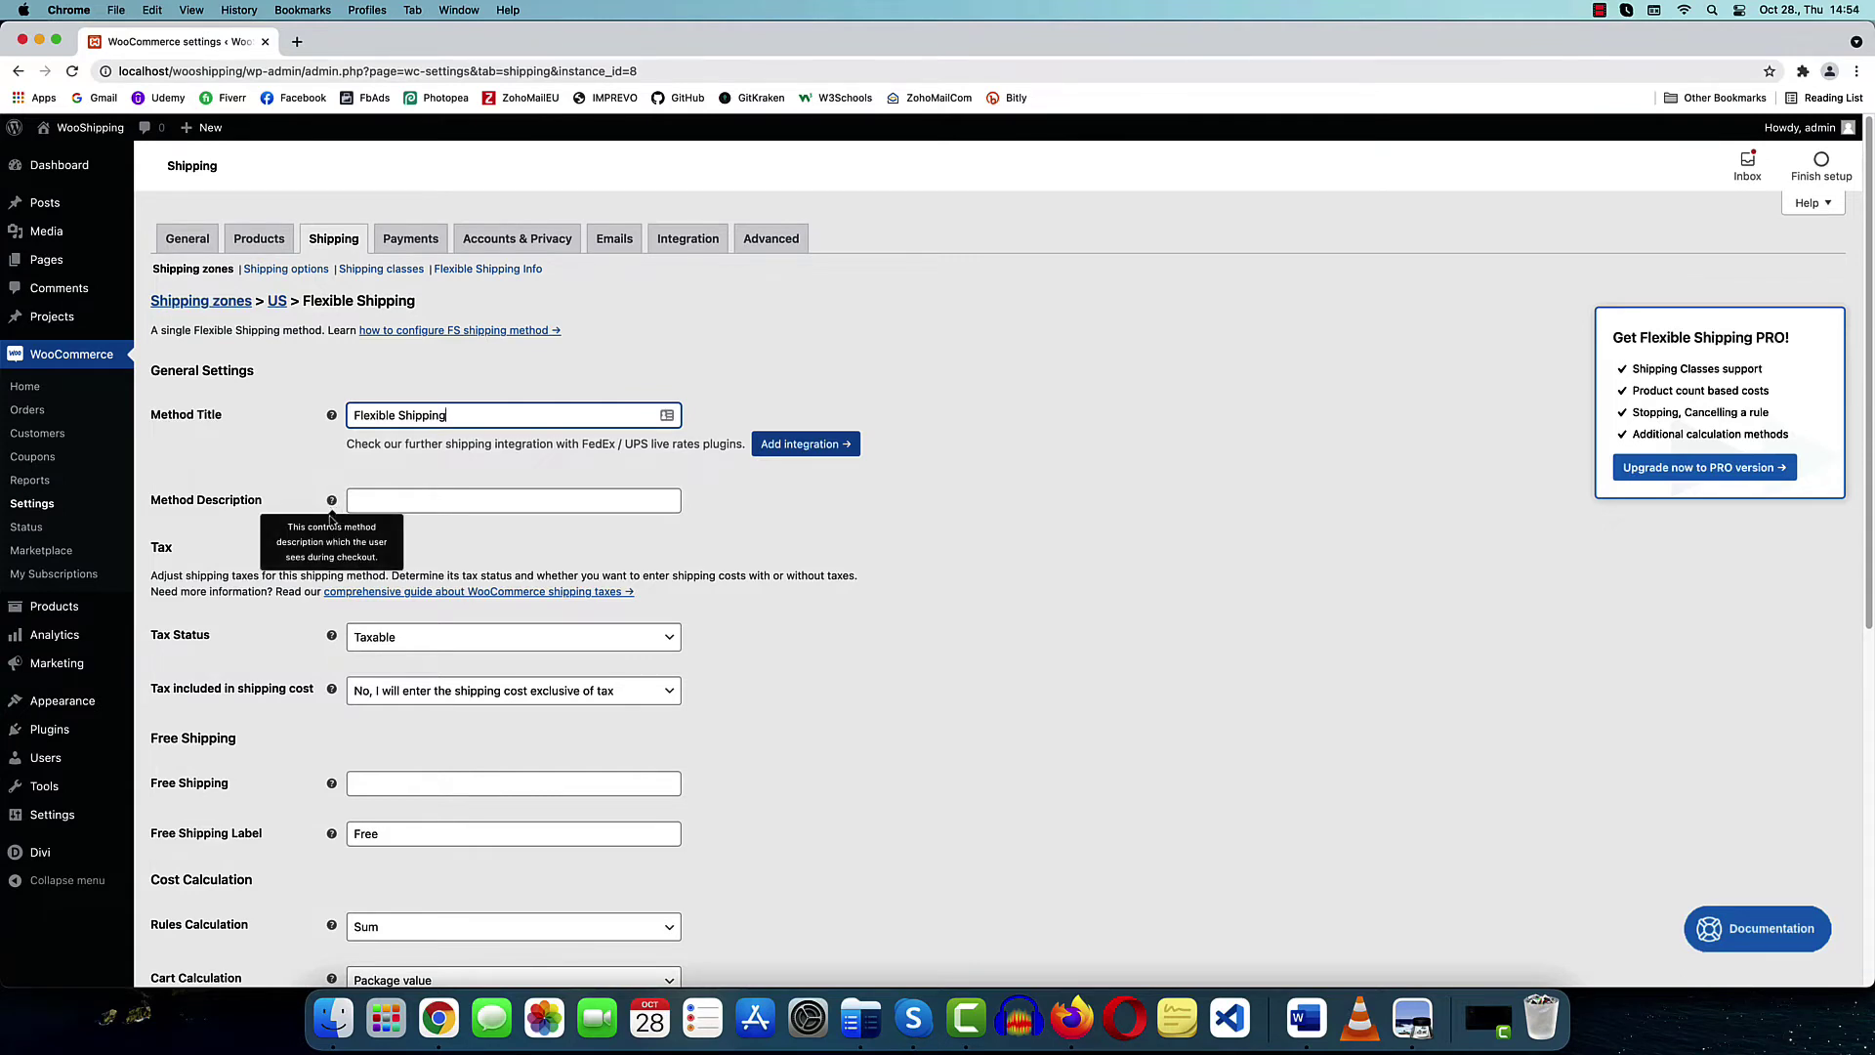
pyautogui.click(456, 505)
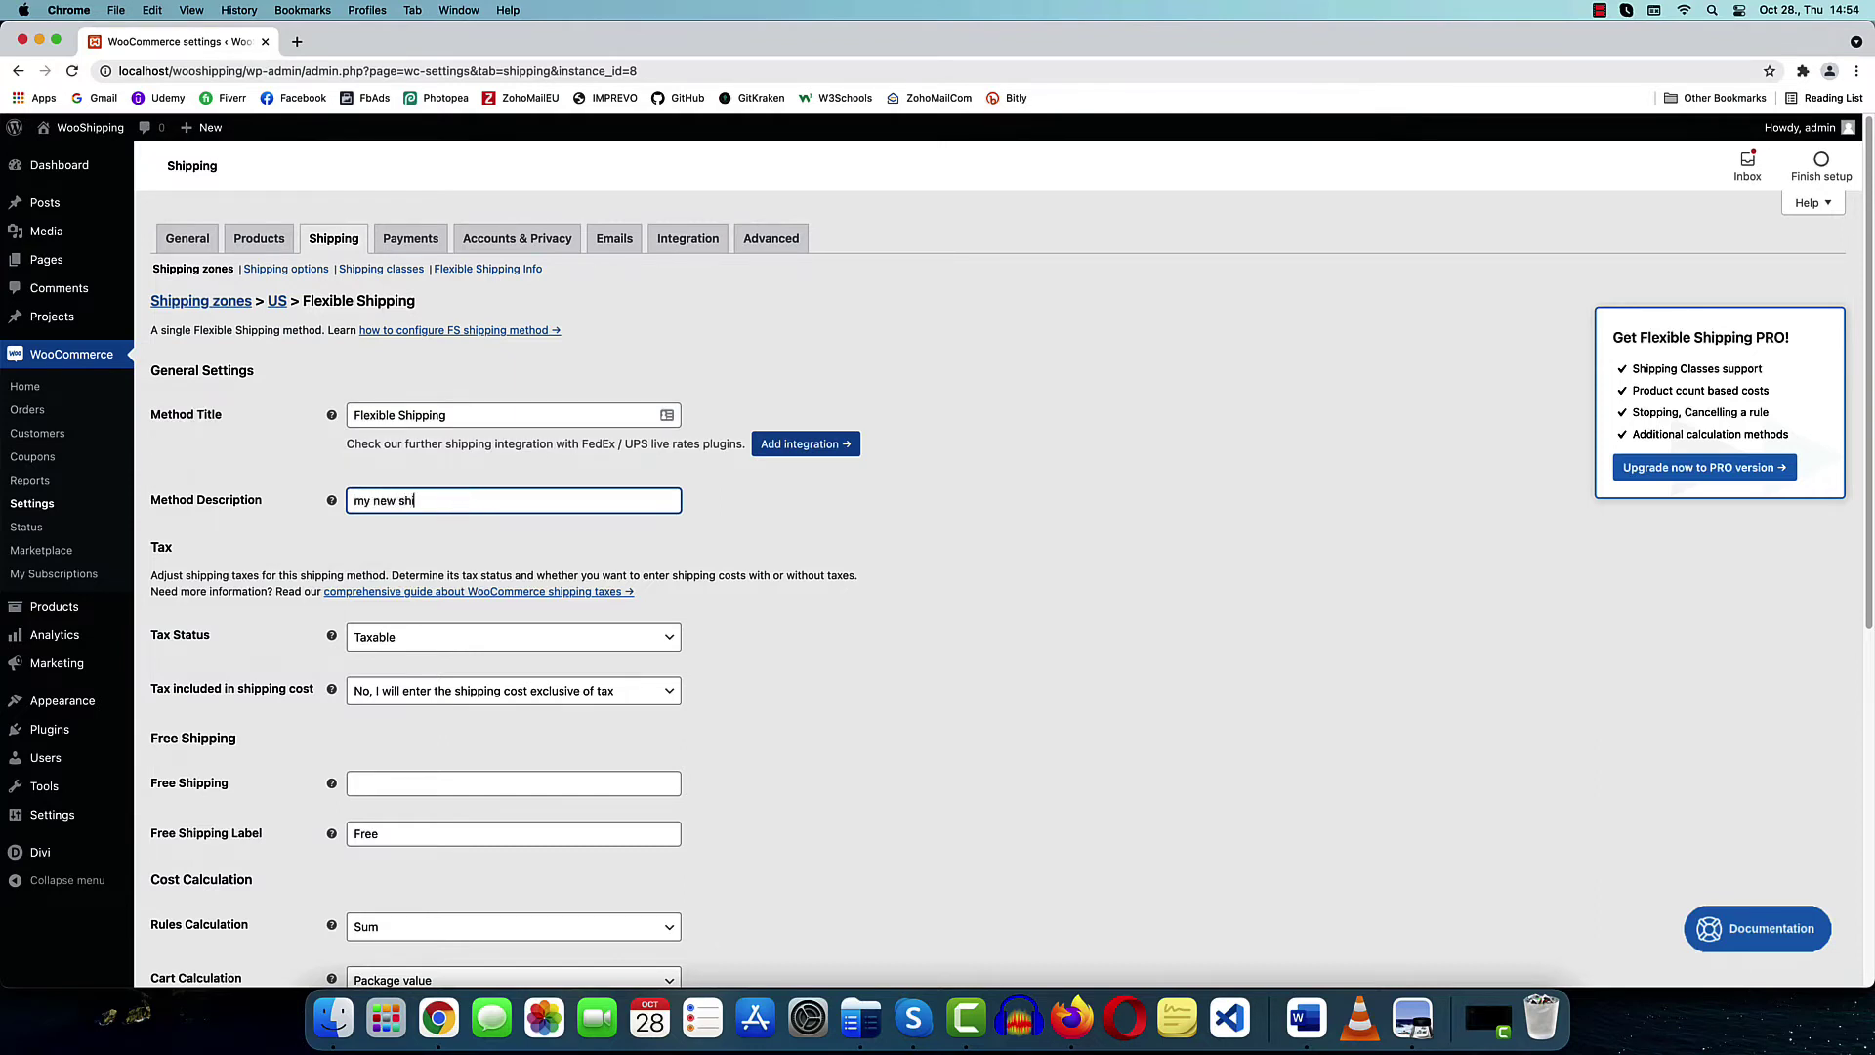
pyautogui.write('my new shipping method.')
# Set the shipping method's tax status to None
pyautogui.scroll(-3, 357, 449)
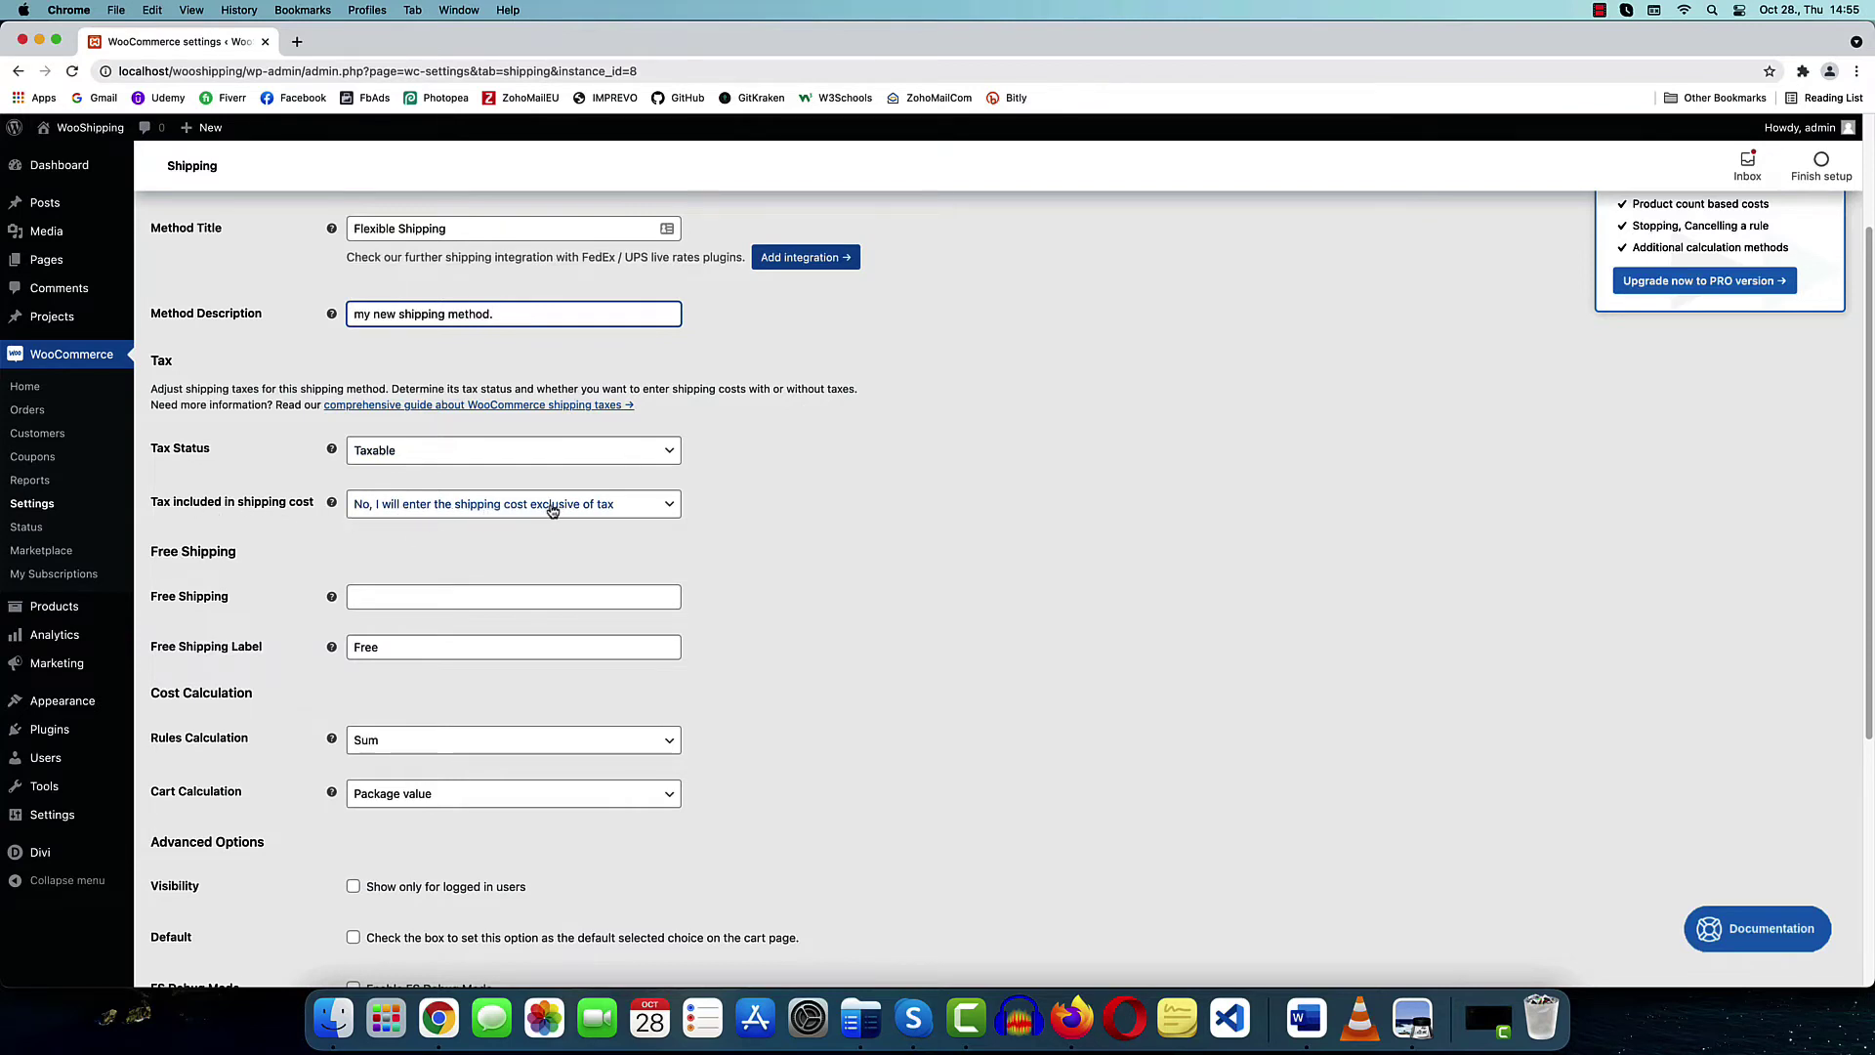
pyautogui.click(454, 504)
pyautogui.click(403, 451)
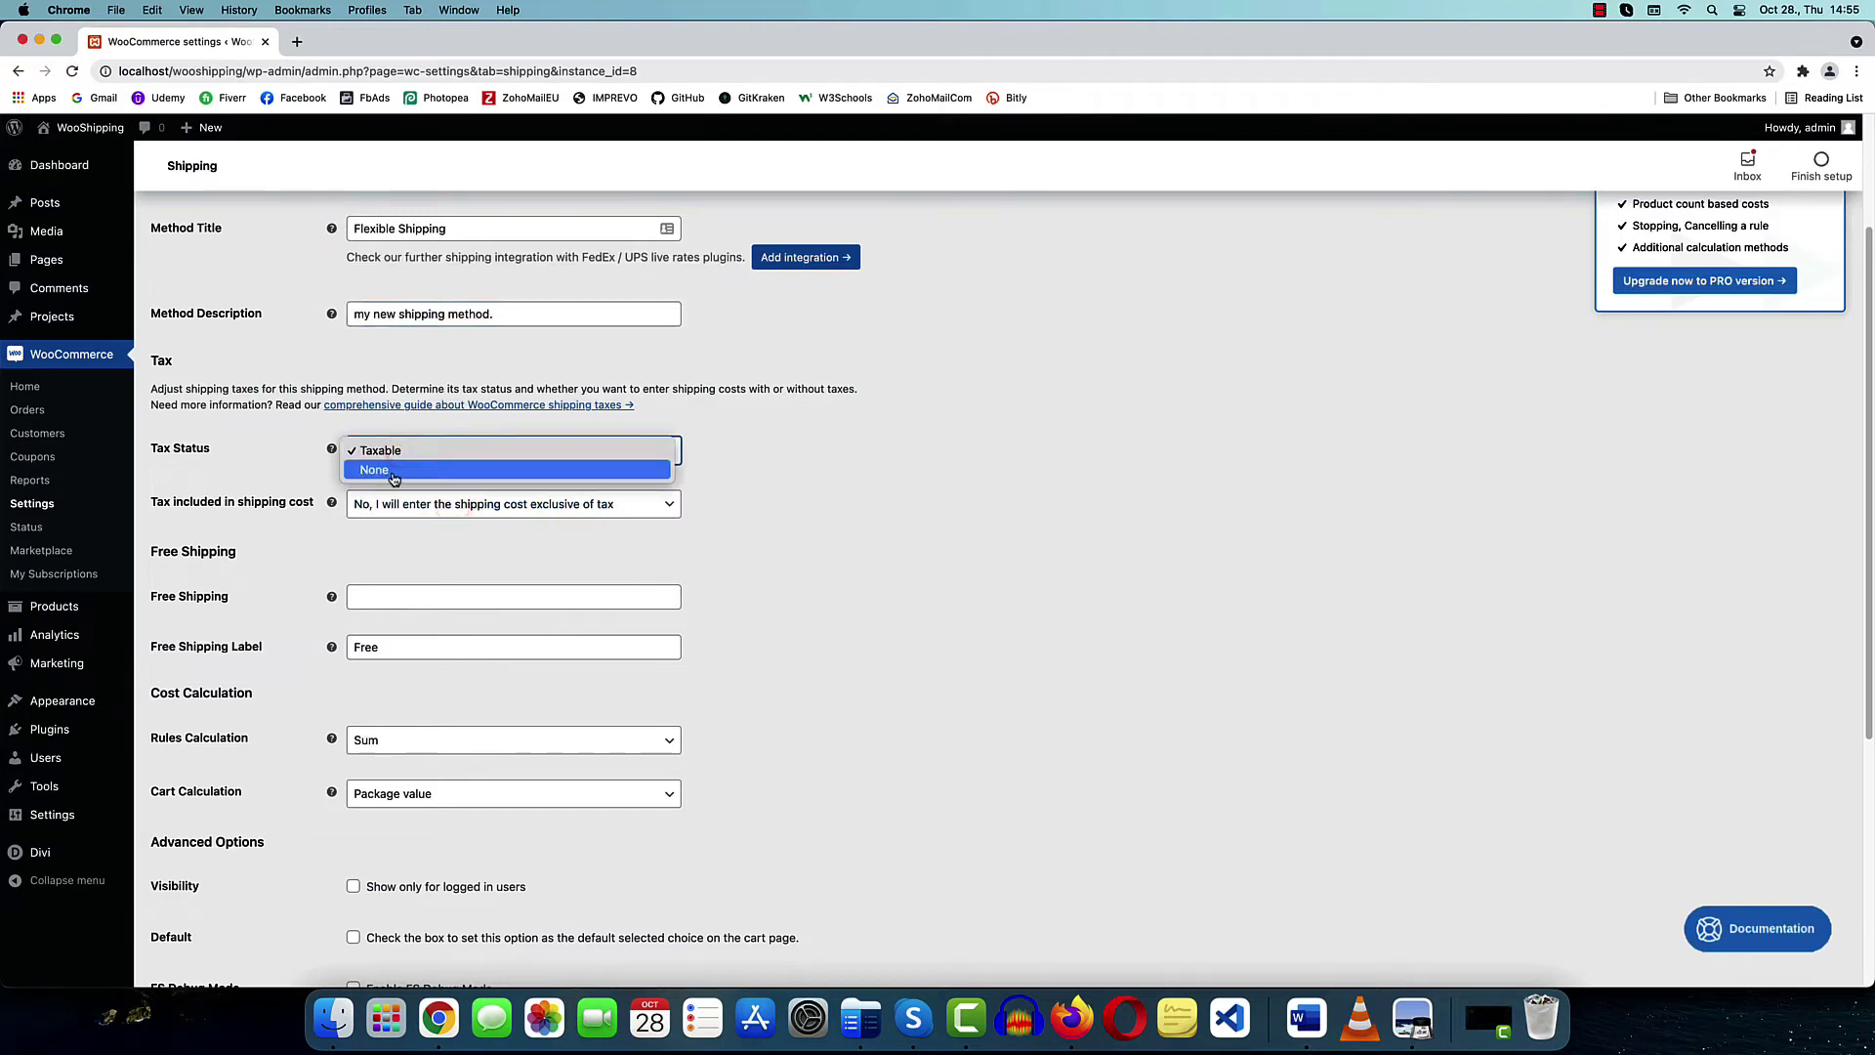
pyautogui.click(388, 473)
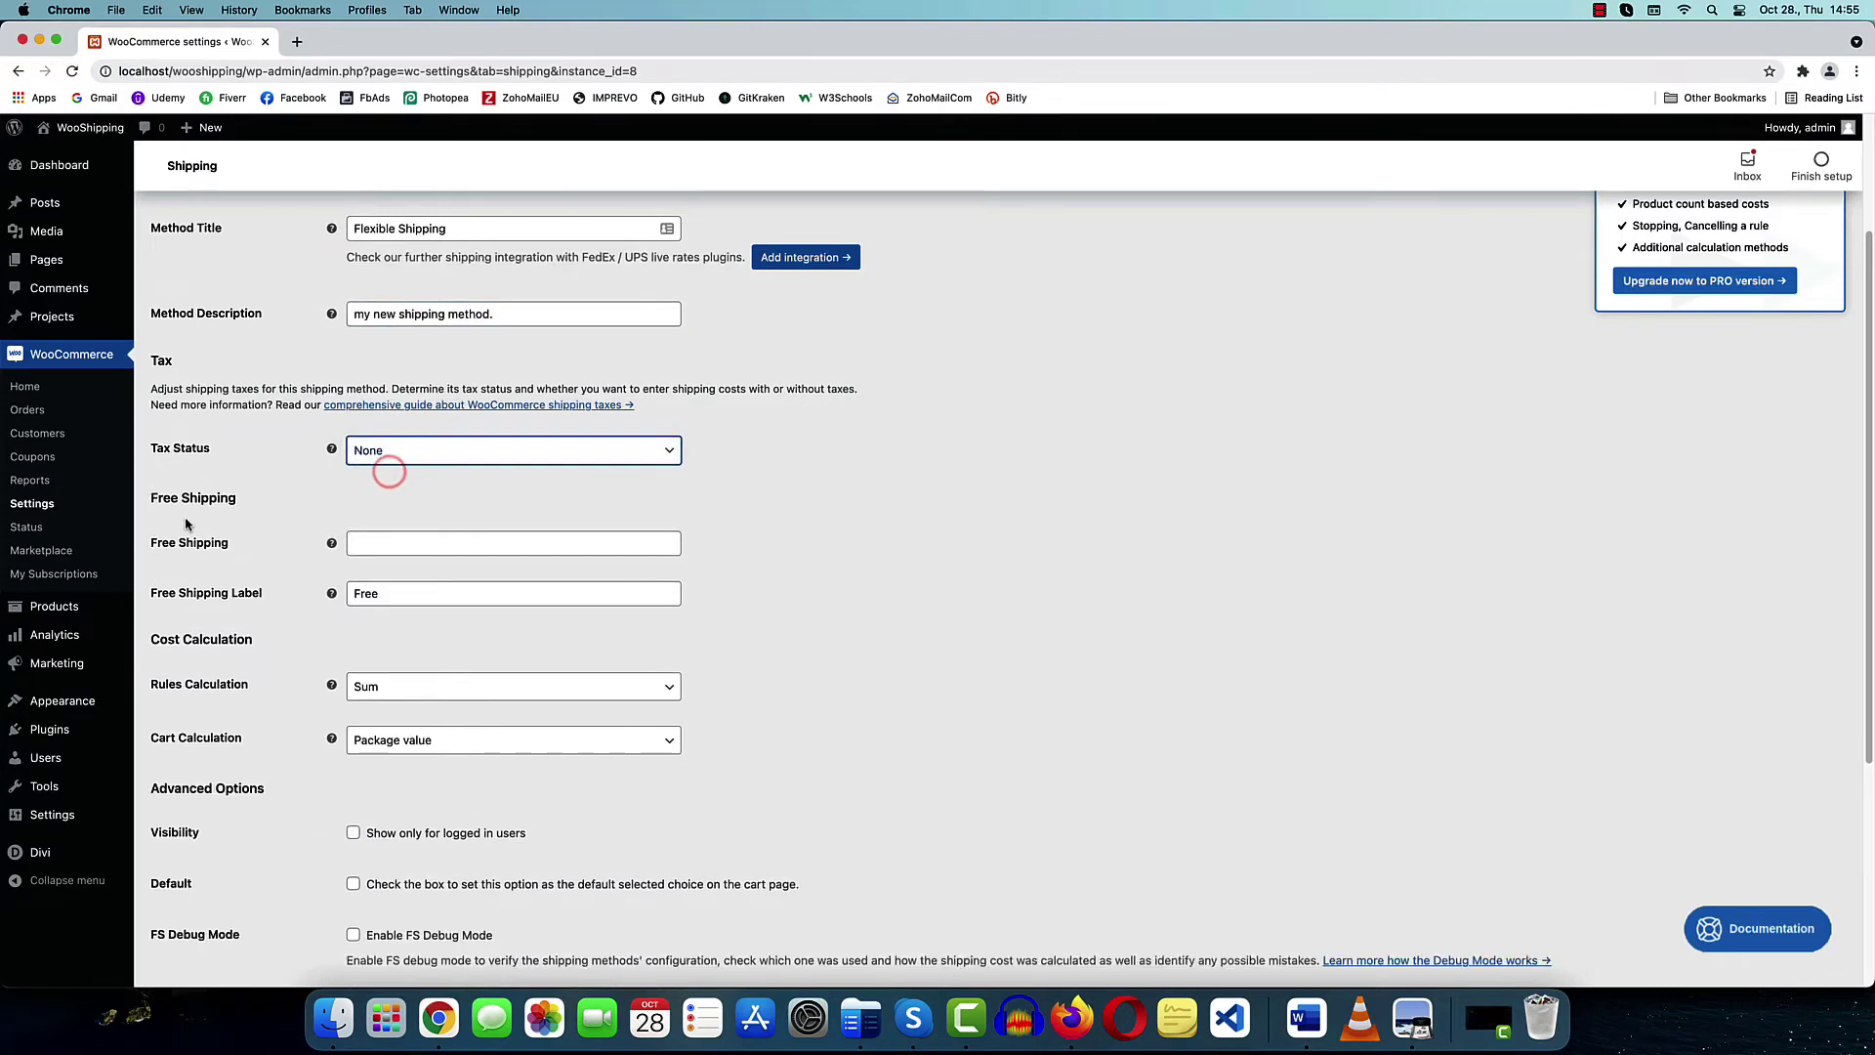
# Set the free shipping minimum order amount to 200 and enable the 'Left to free shipping' notice
pyautogui.moveTo(153, 544); pyautogui.dragTo(234, 553)
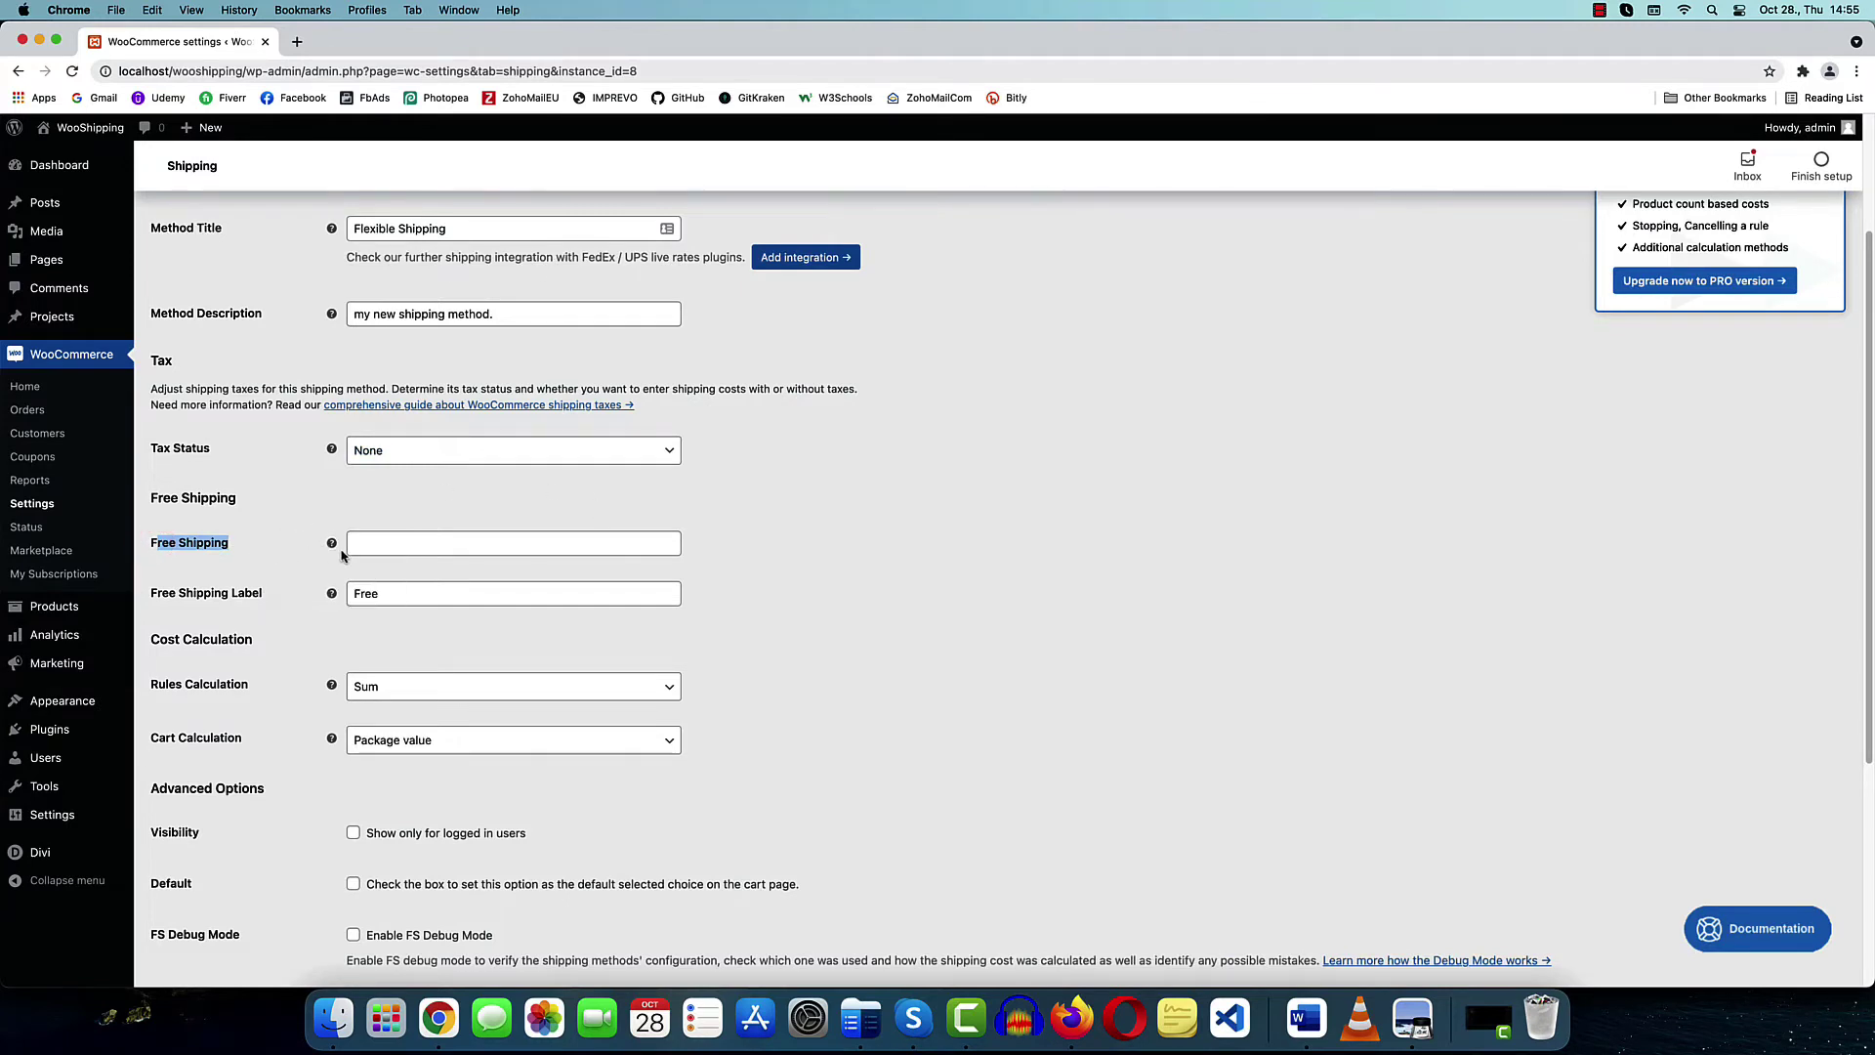
pyautogui.moveTo(330, 542)
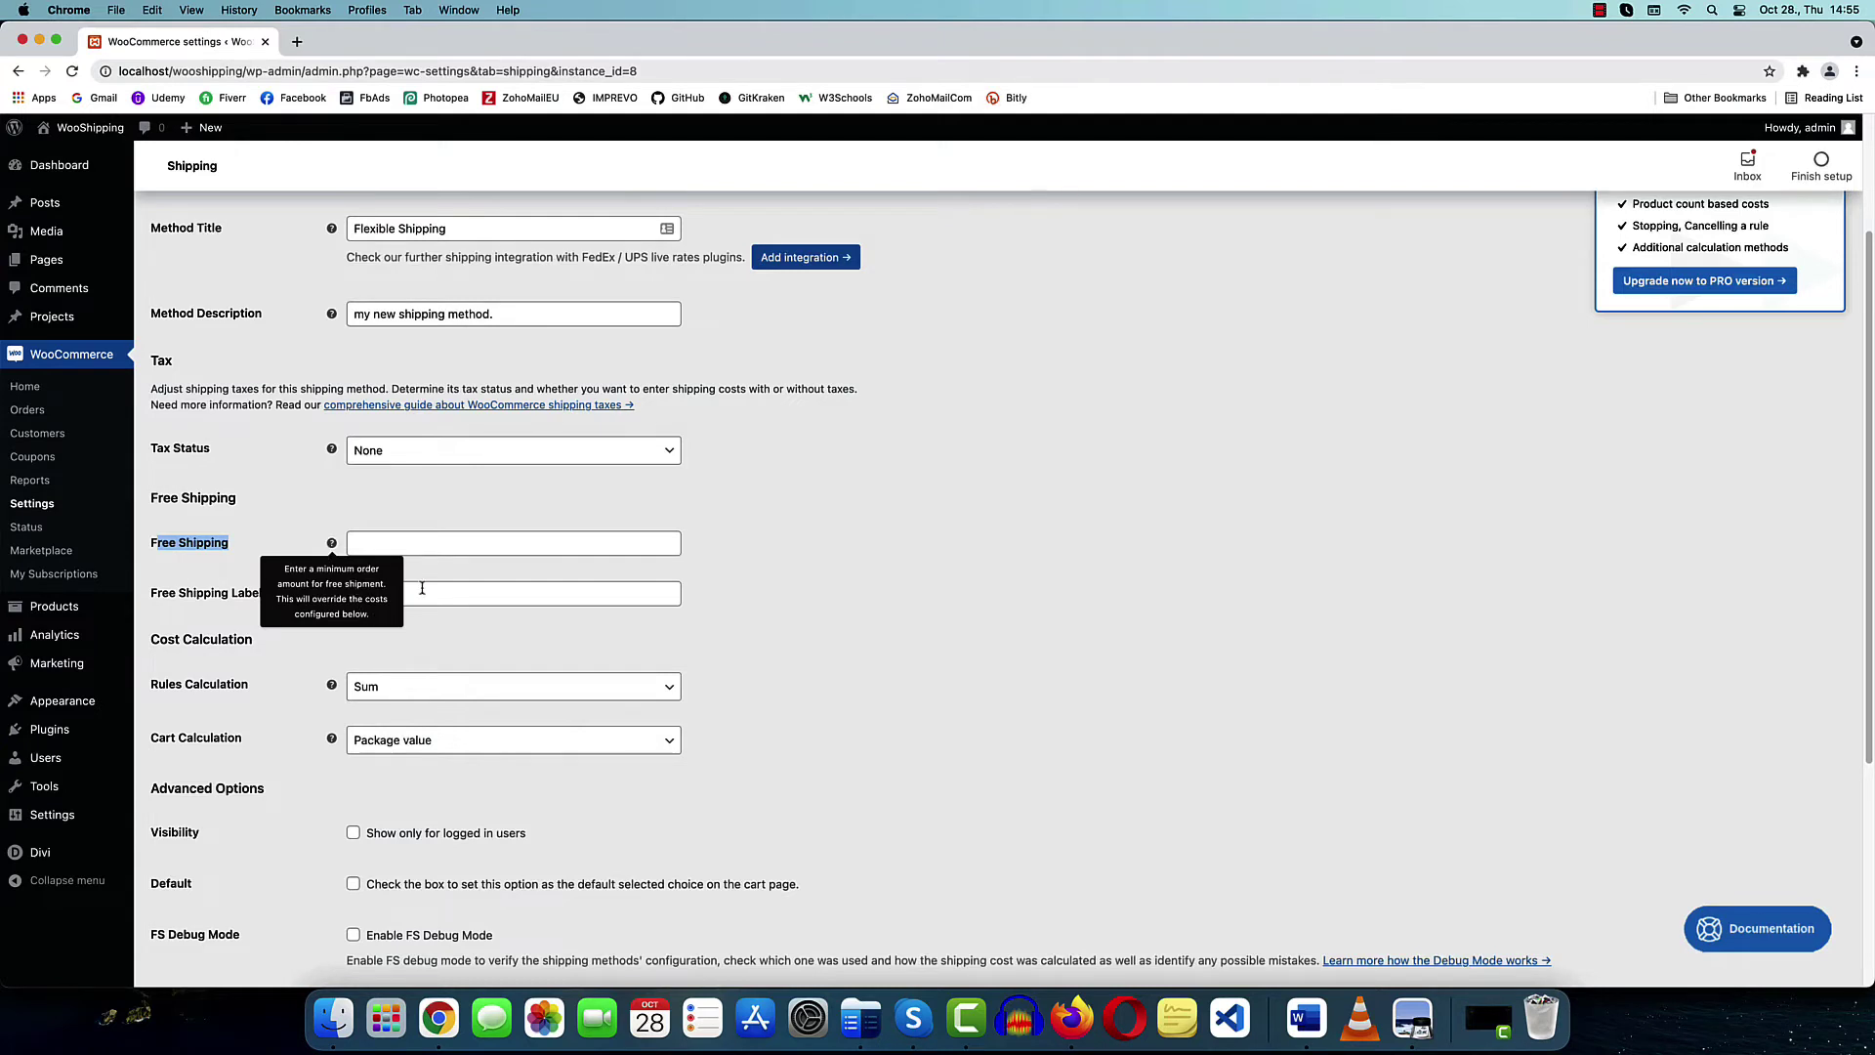
pyautogui.click(418, 544)
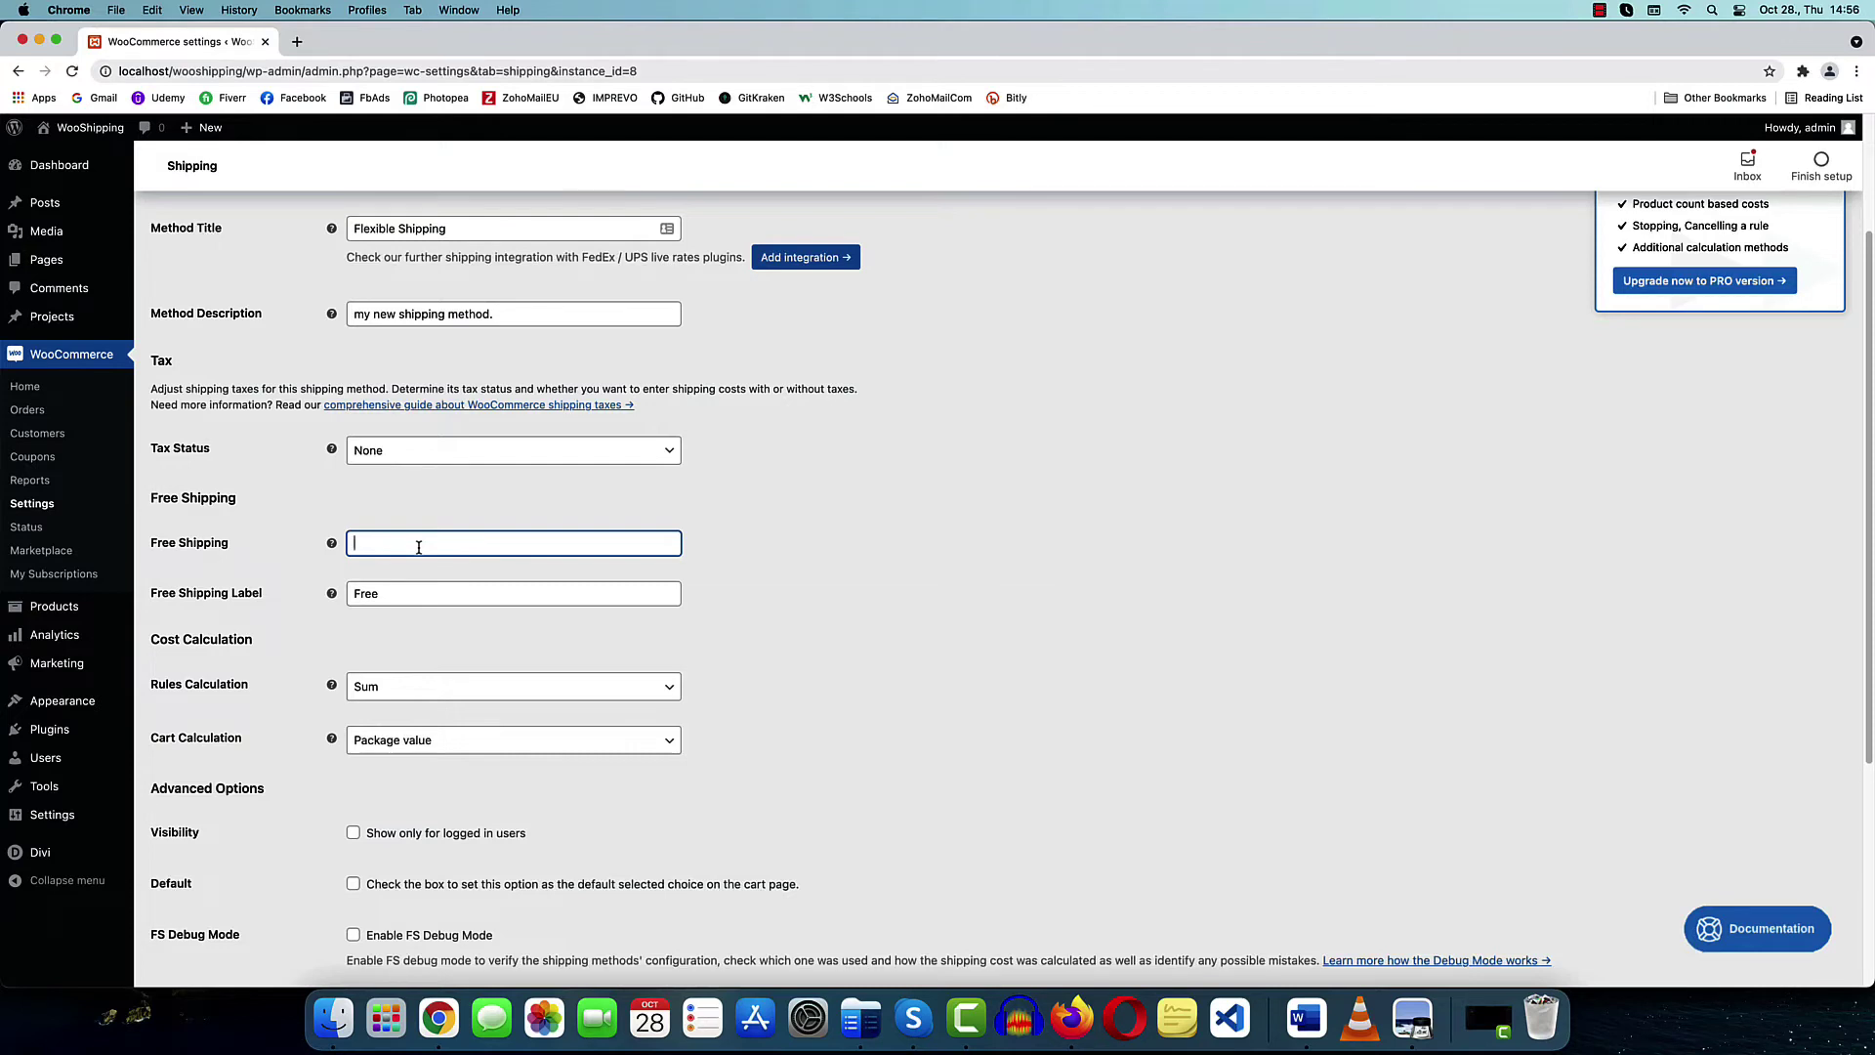
pyautogui.write('200')
pyautogui.click(319, 618)
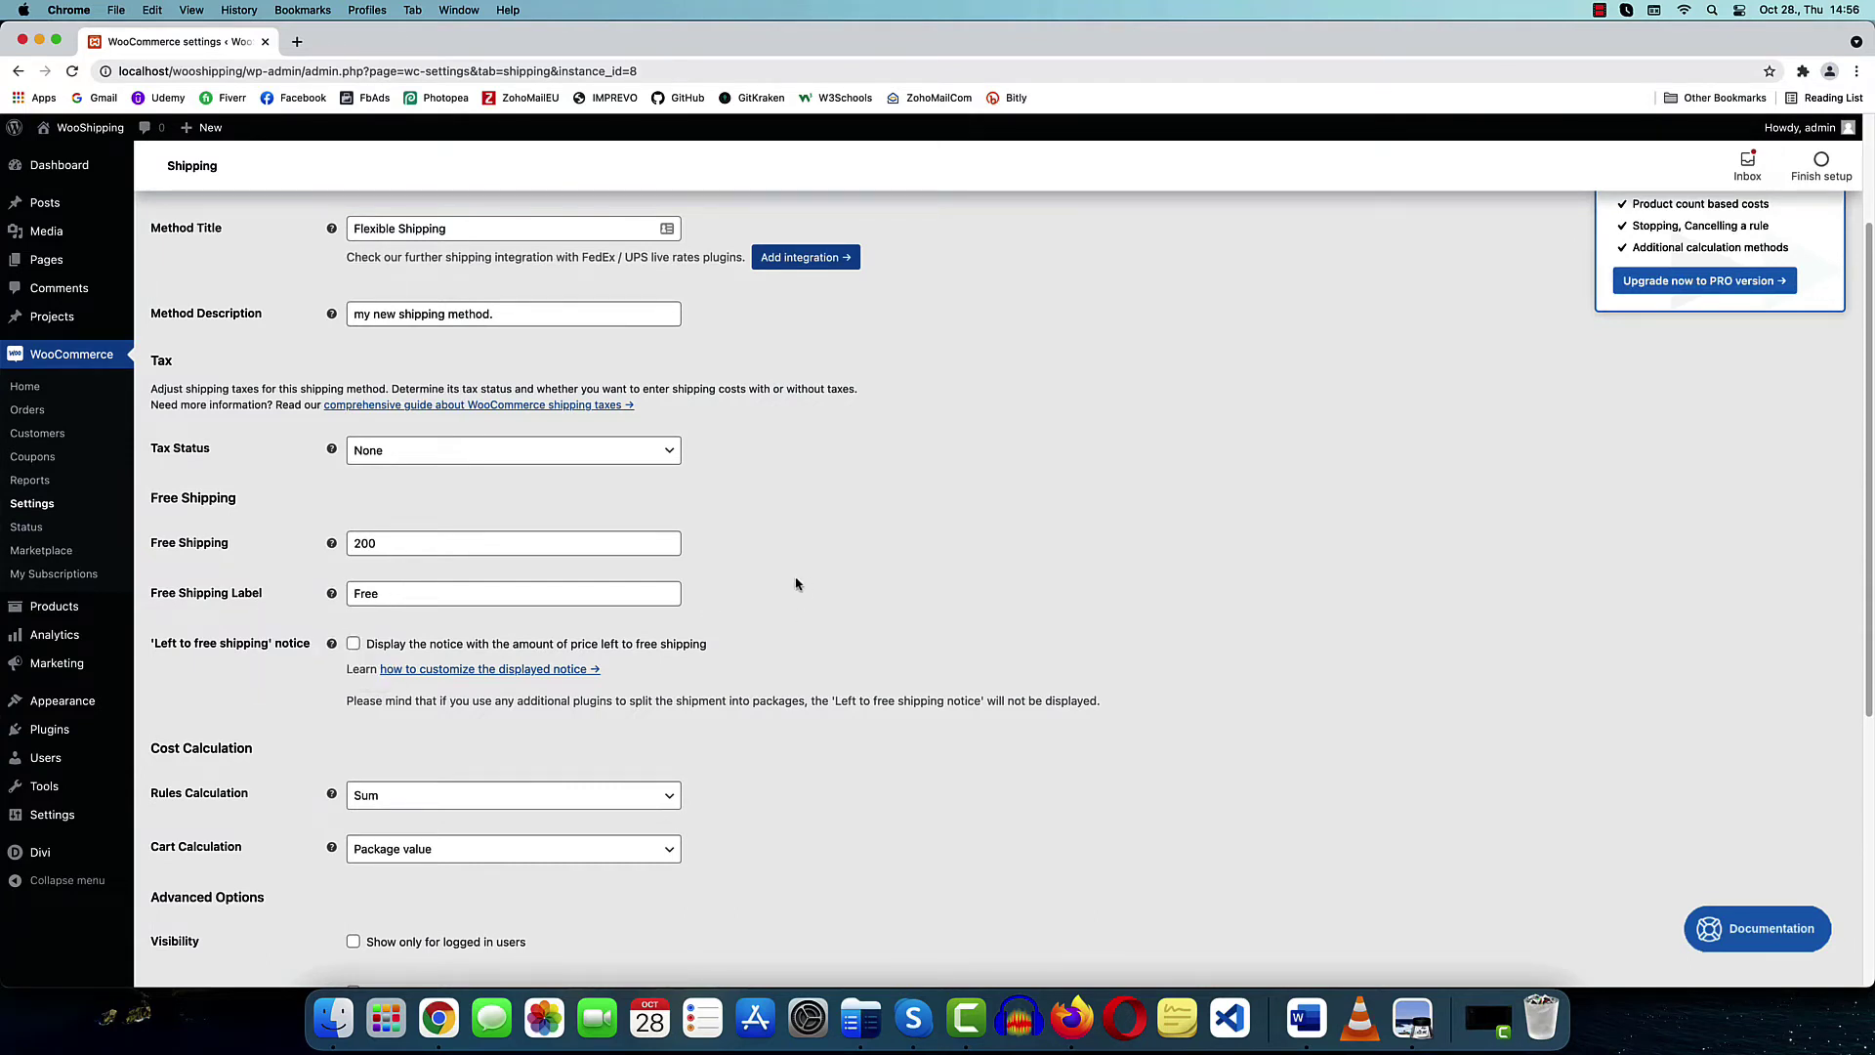
pyautogui.click(354, 644)
# Examine the rules and cart calculation options, the advanced options and the shipping cost calculation rules of the method
pyautogui.scroll(-3, 235, 483)
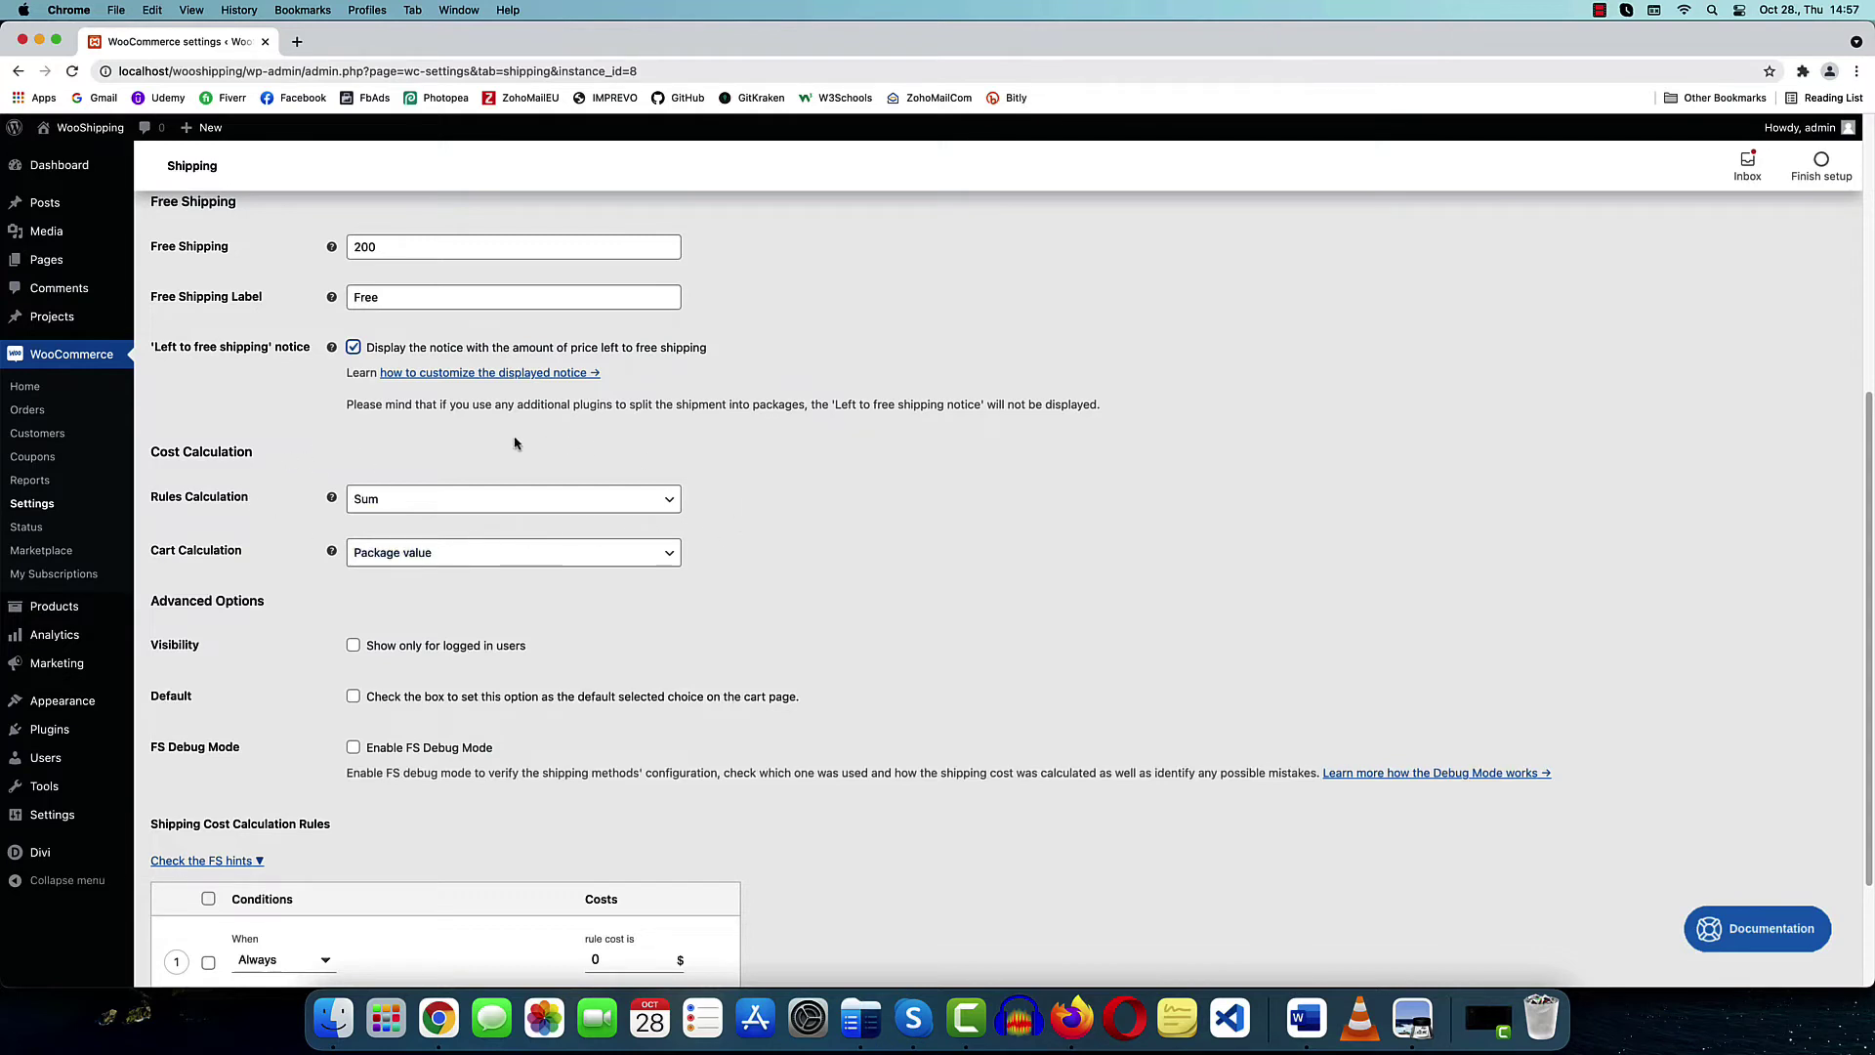
pyautogui.click(414, 509)
pyautogui.click(732, 495)
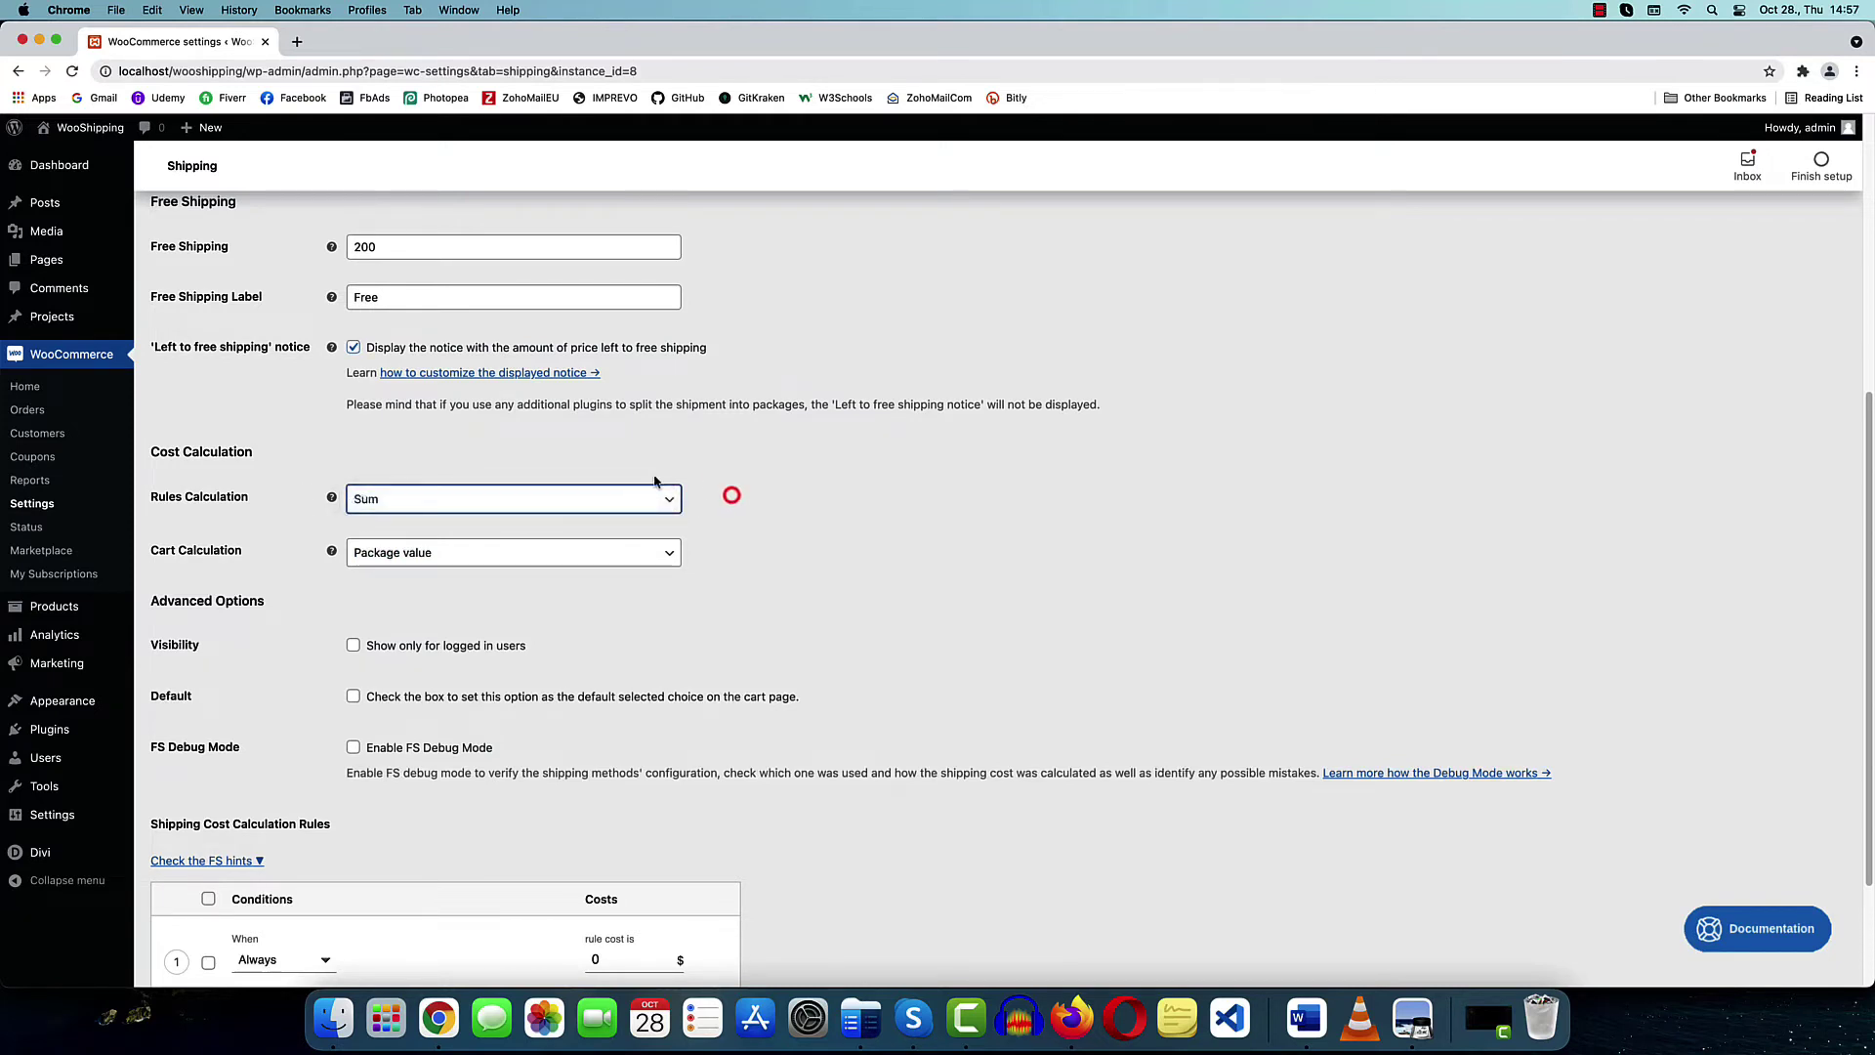
pyautogui.press('Tab')
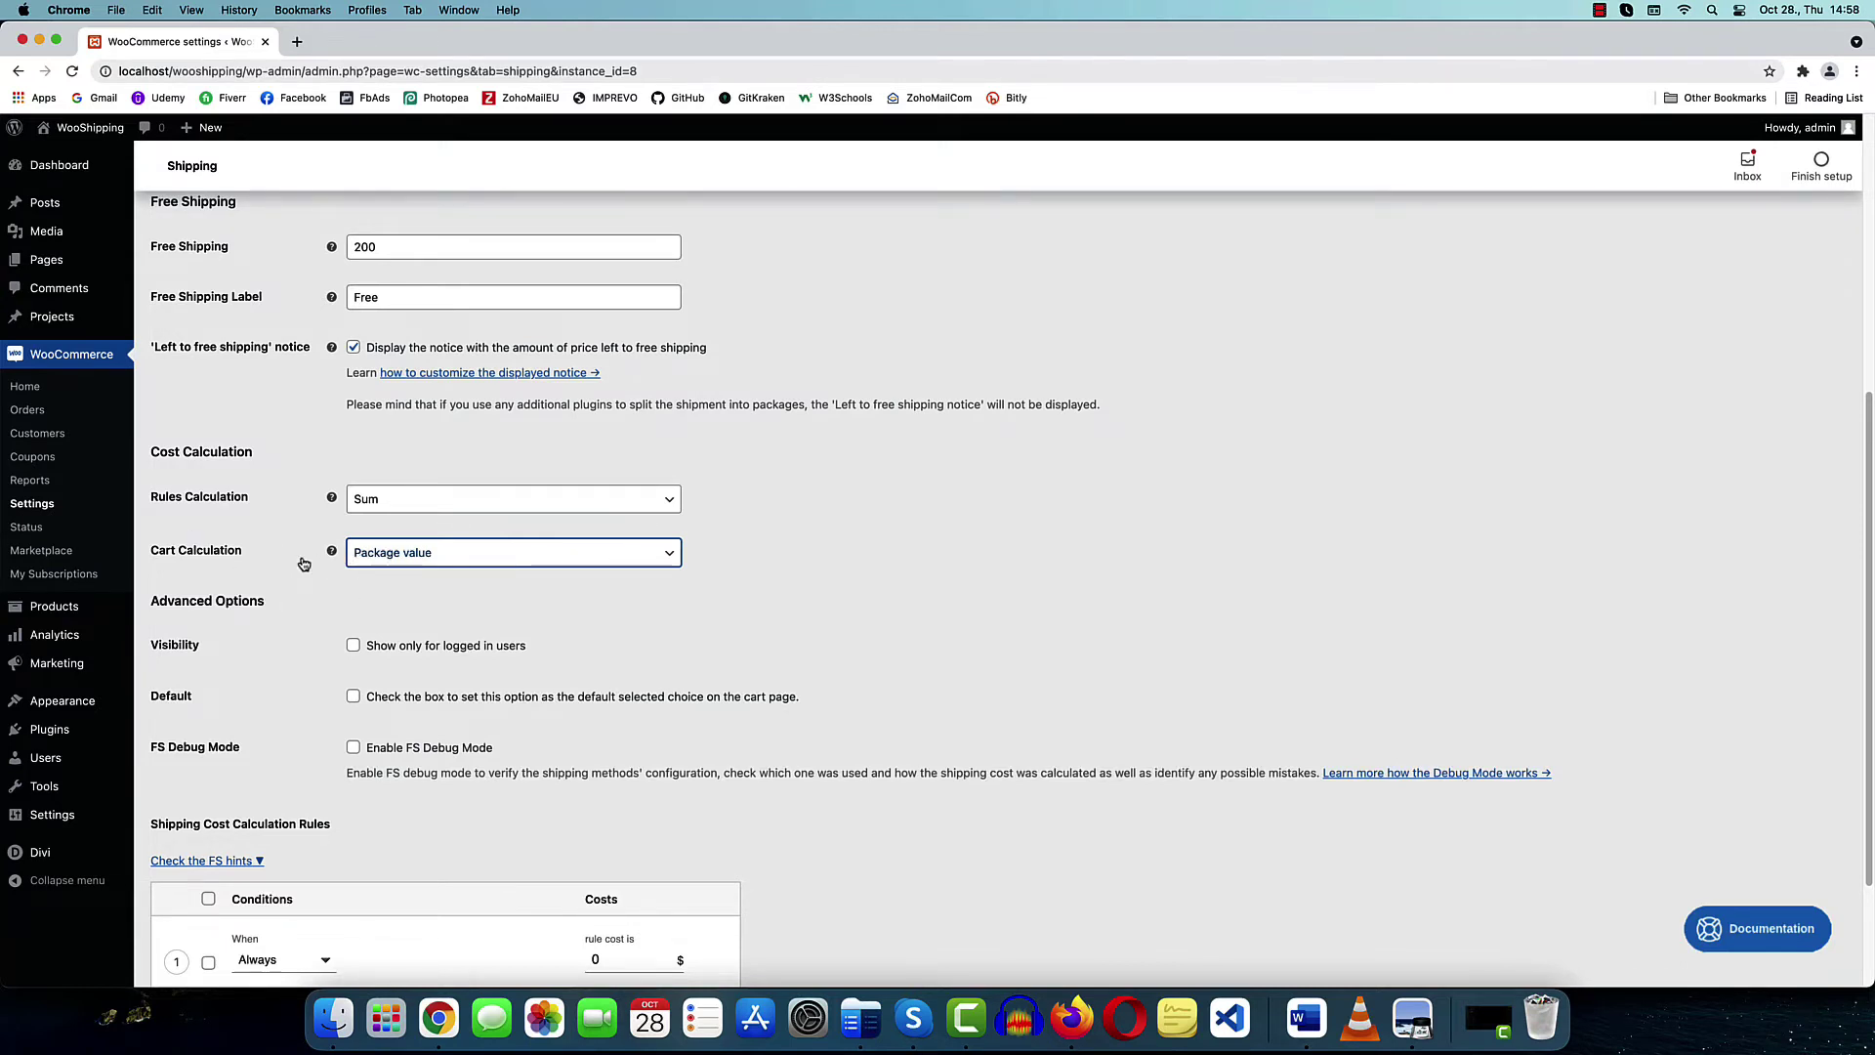
pyautogui.moveTo(333, 551)
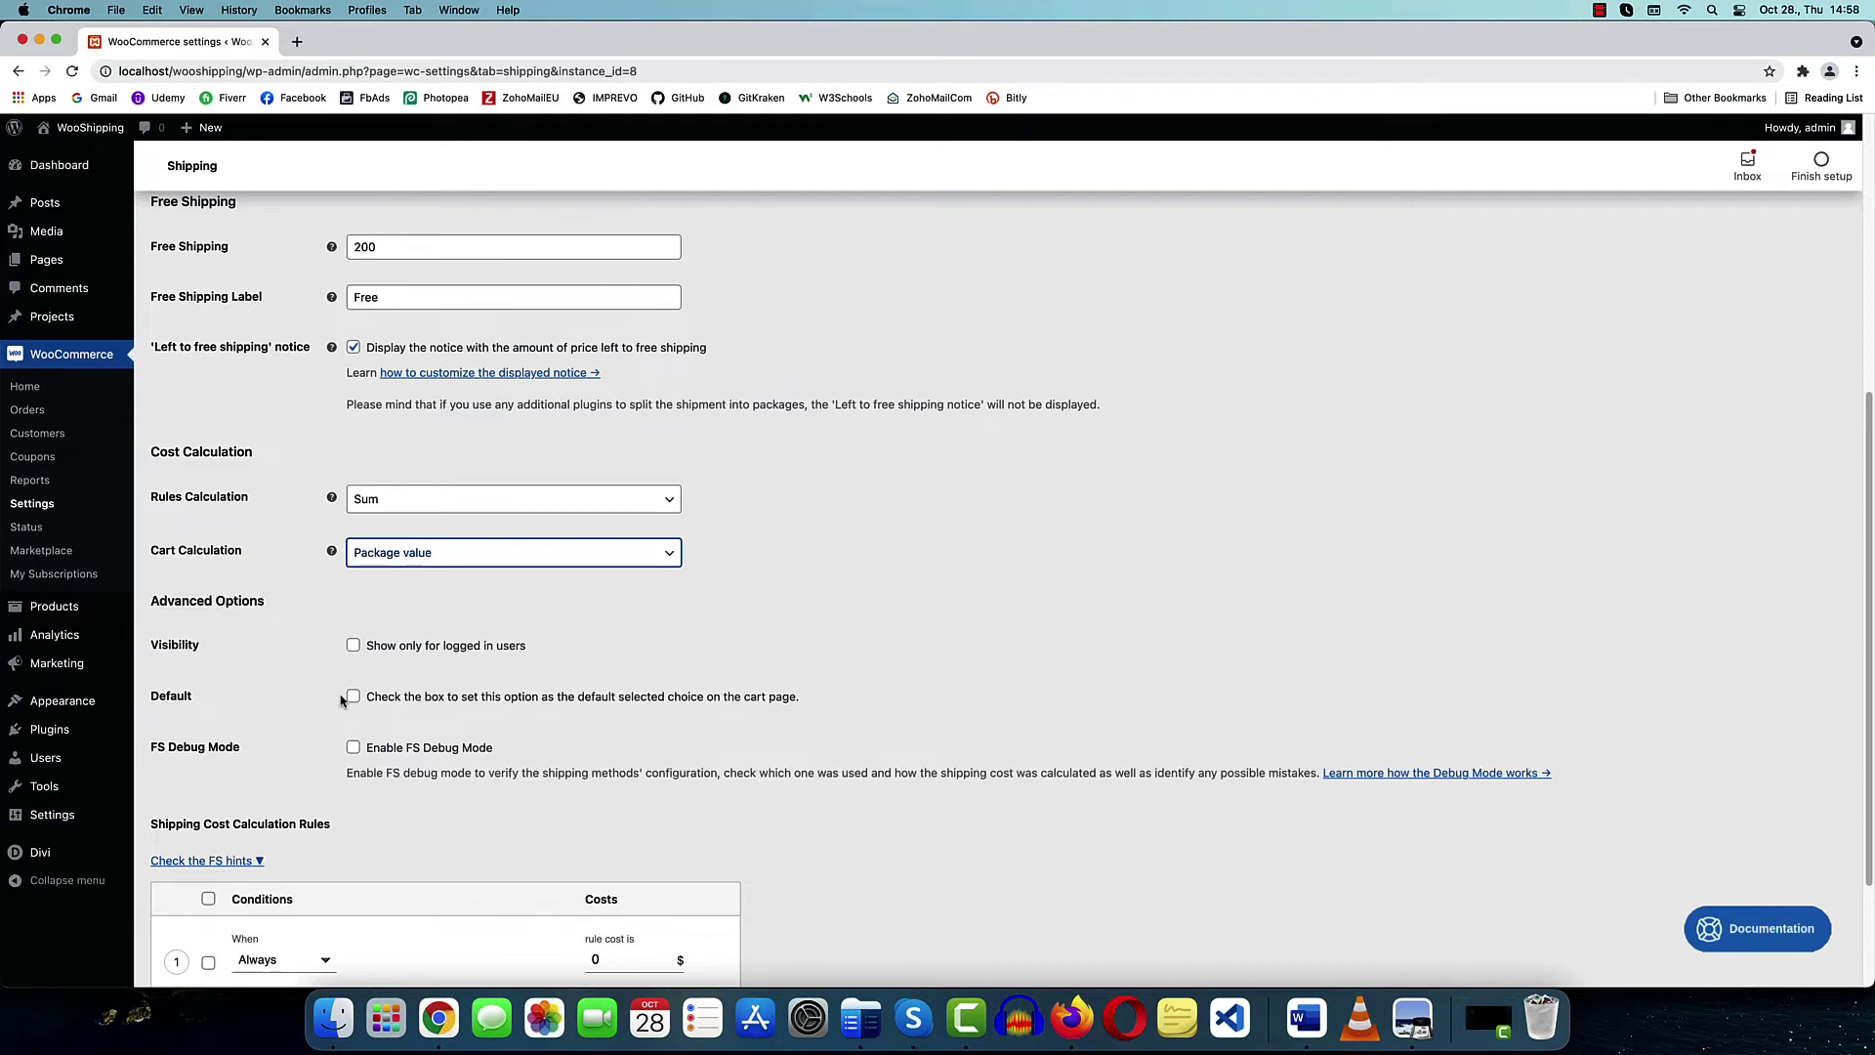
pyautogui.scroll(-1, 348, 677)
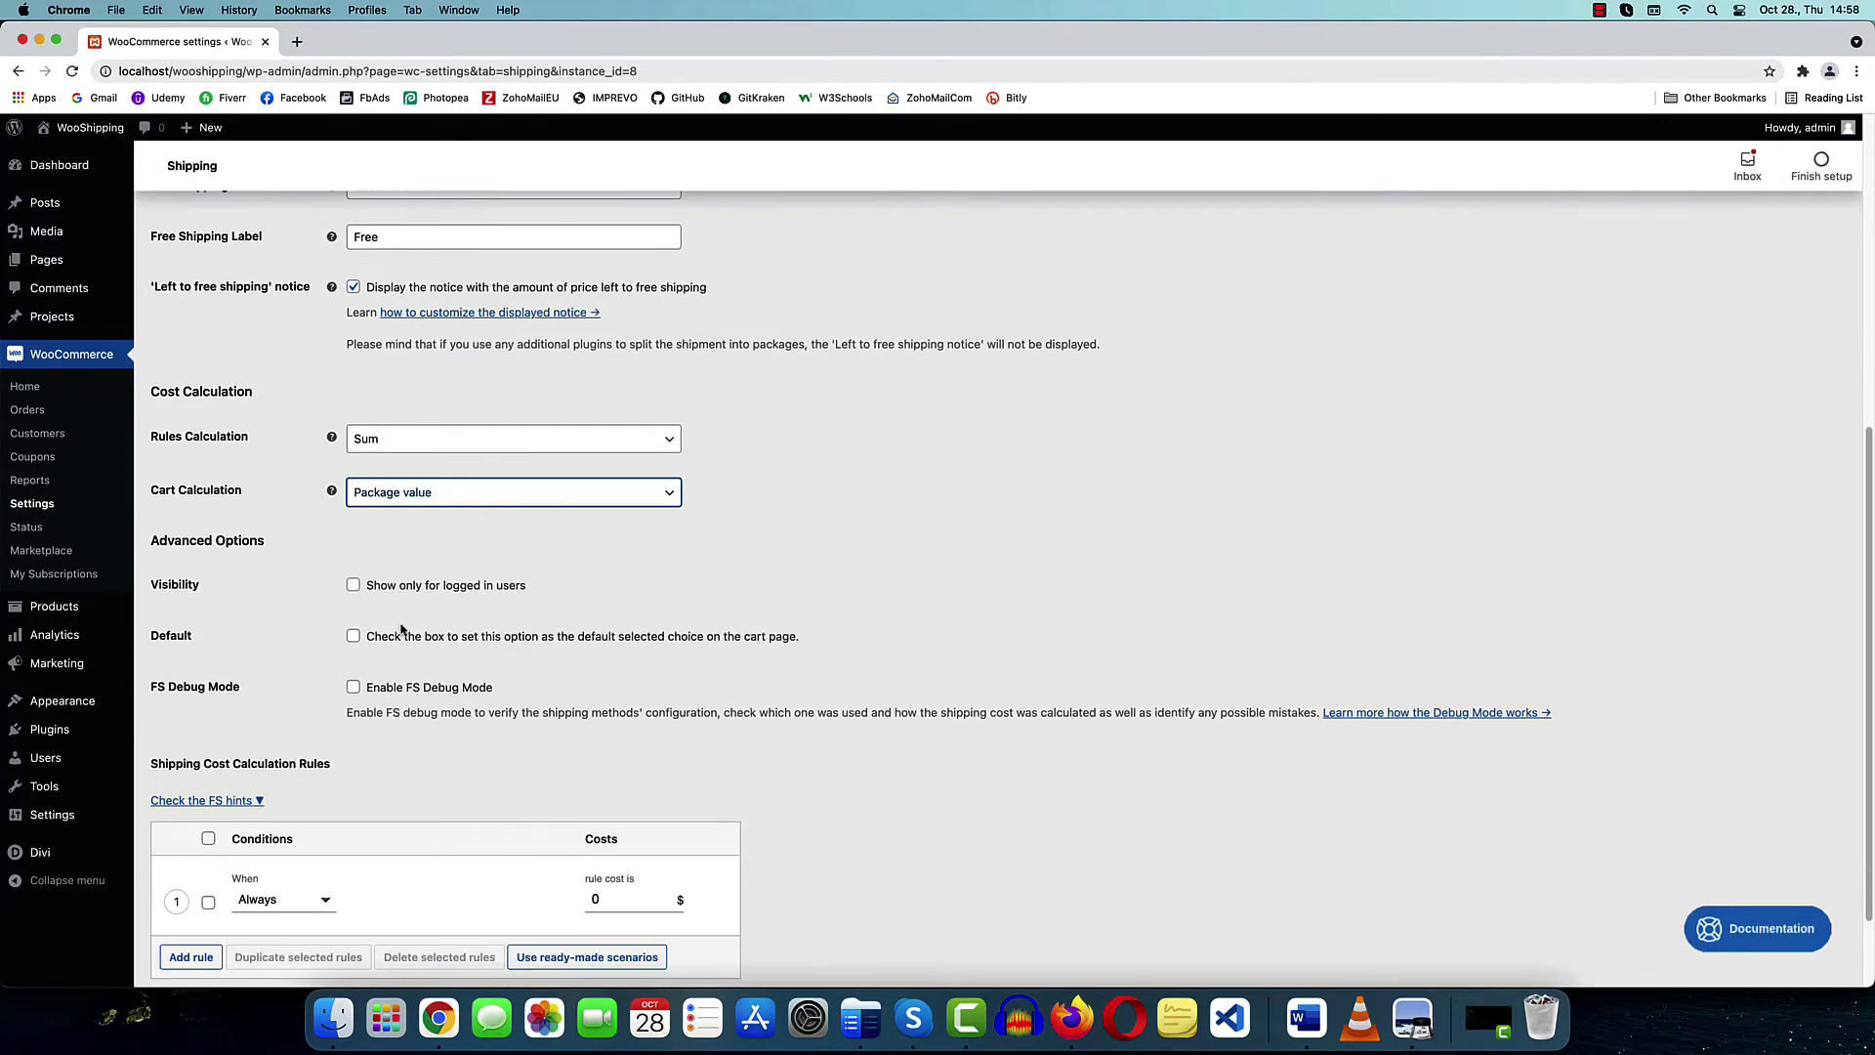
pyautogui.scroll(-2, 400, 629)
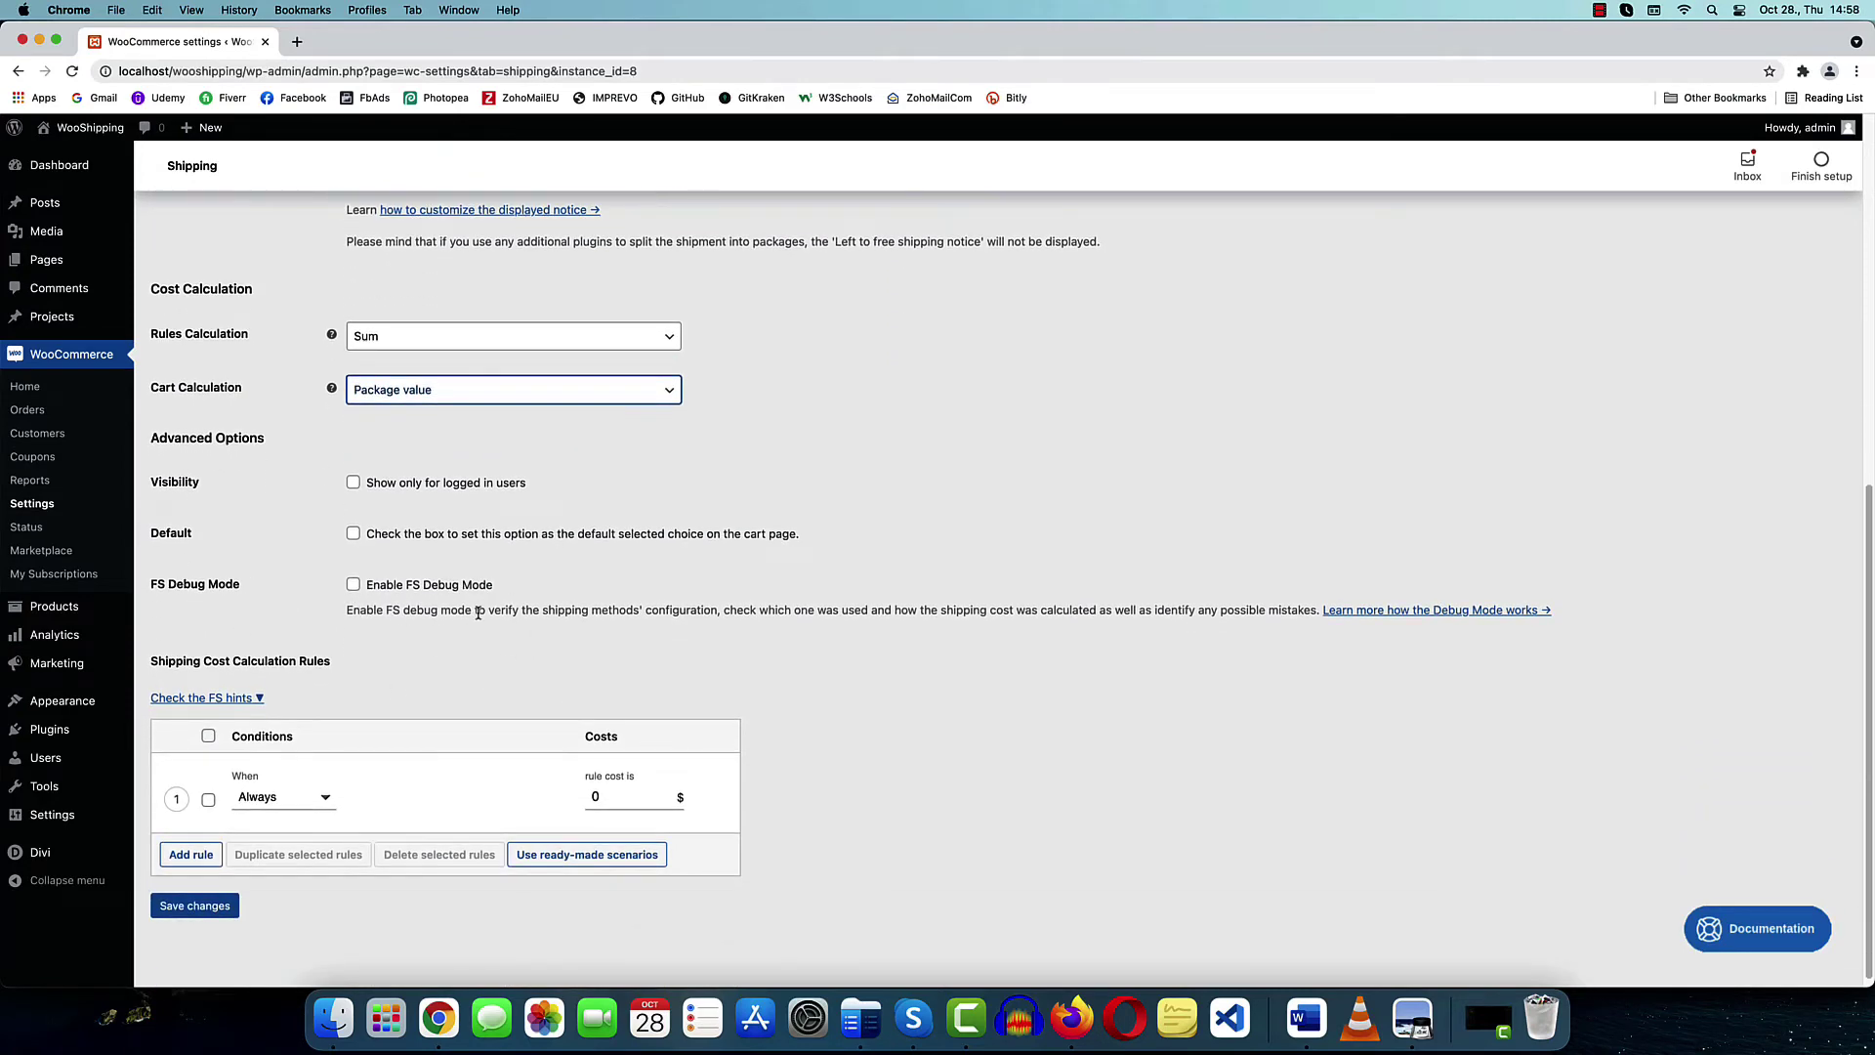
pyautogui.scroll(-1, 398, 613)
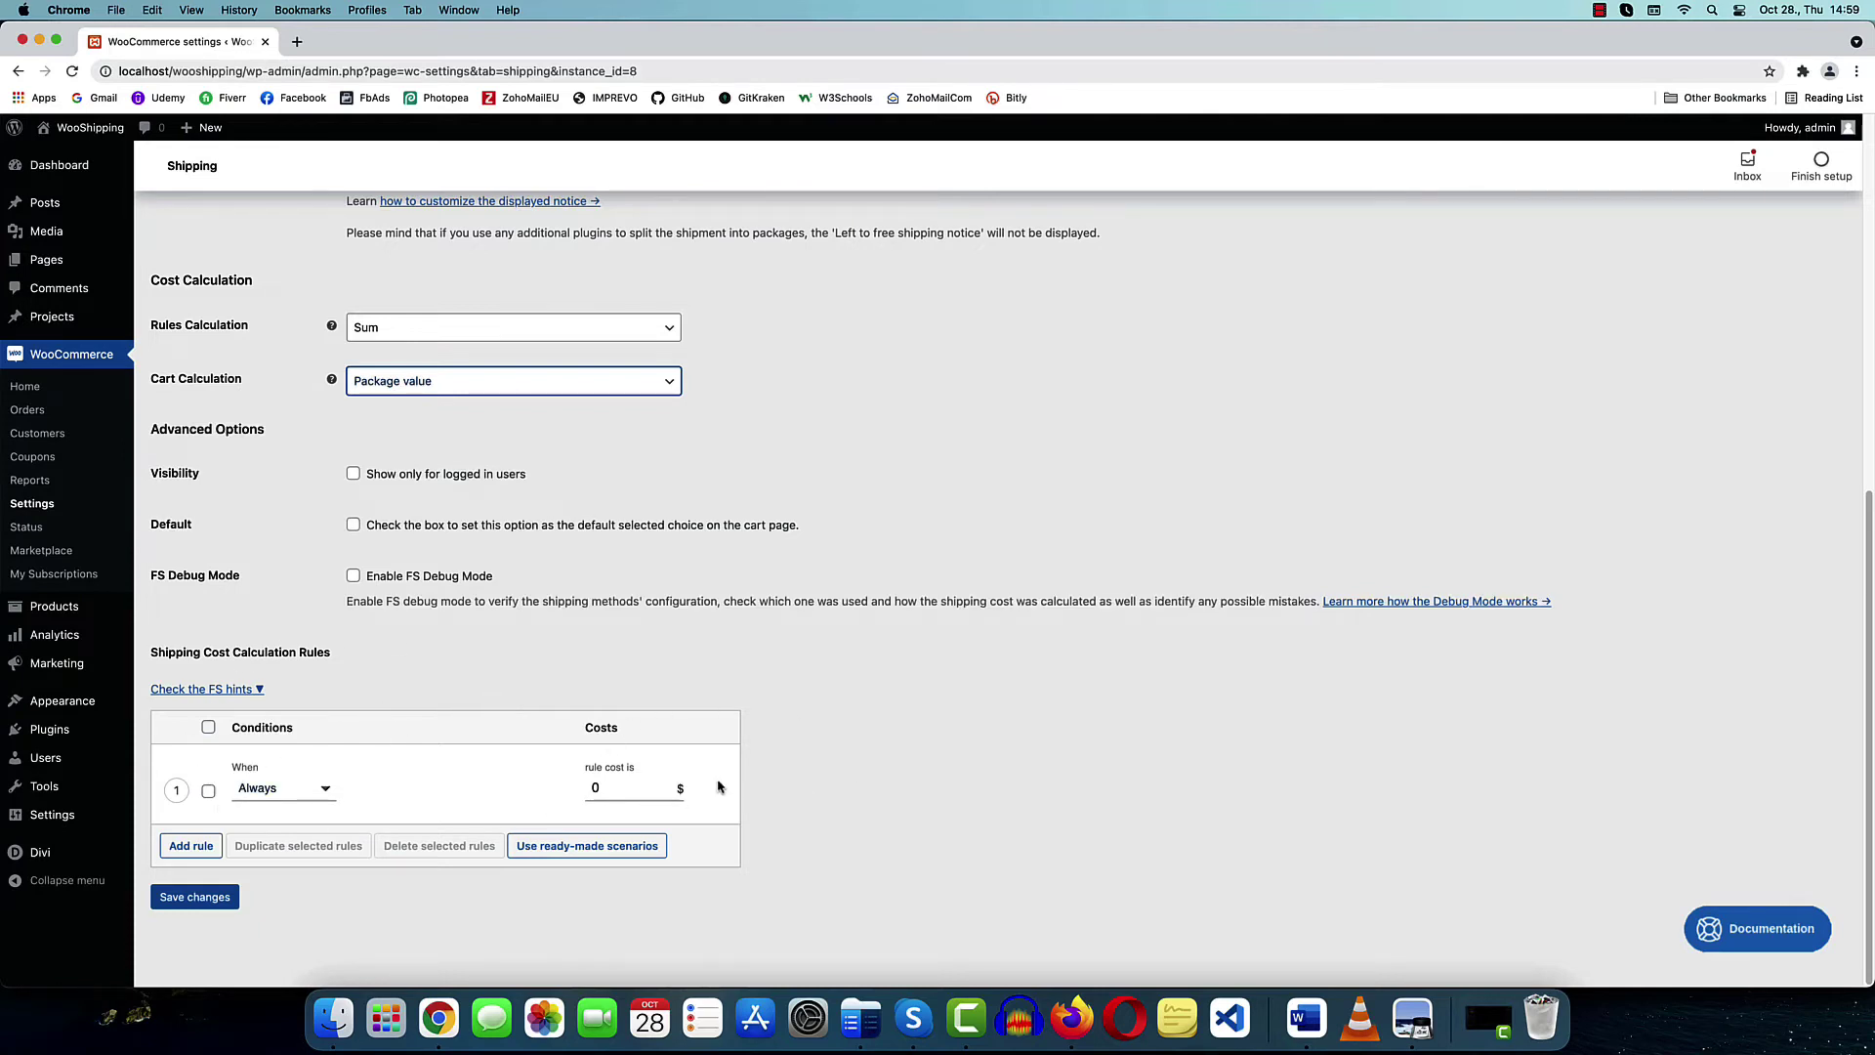
# Make the first shipping cost rule depend on weight, ranging from 0.1 to 1 kg
pyautogui.click(326, 790)
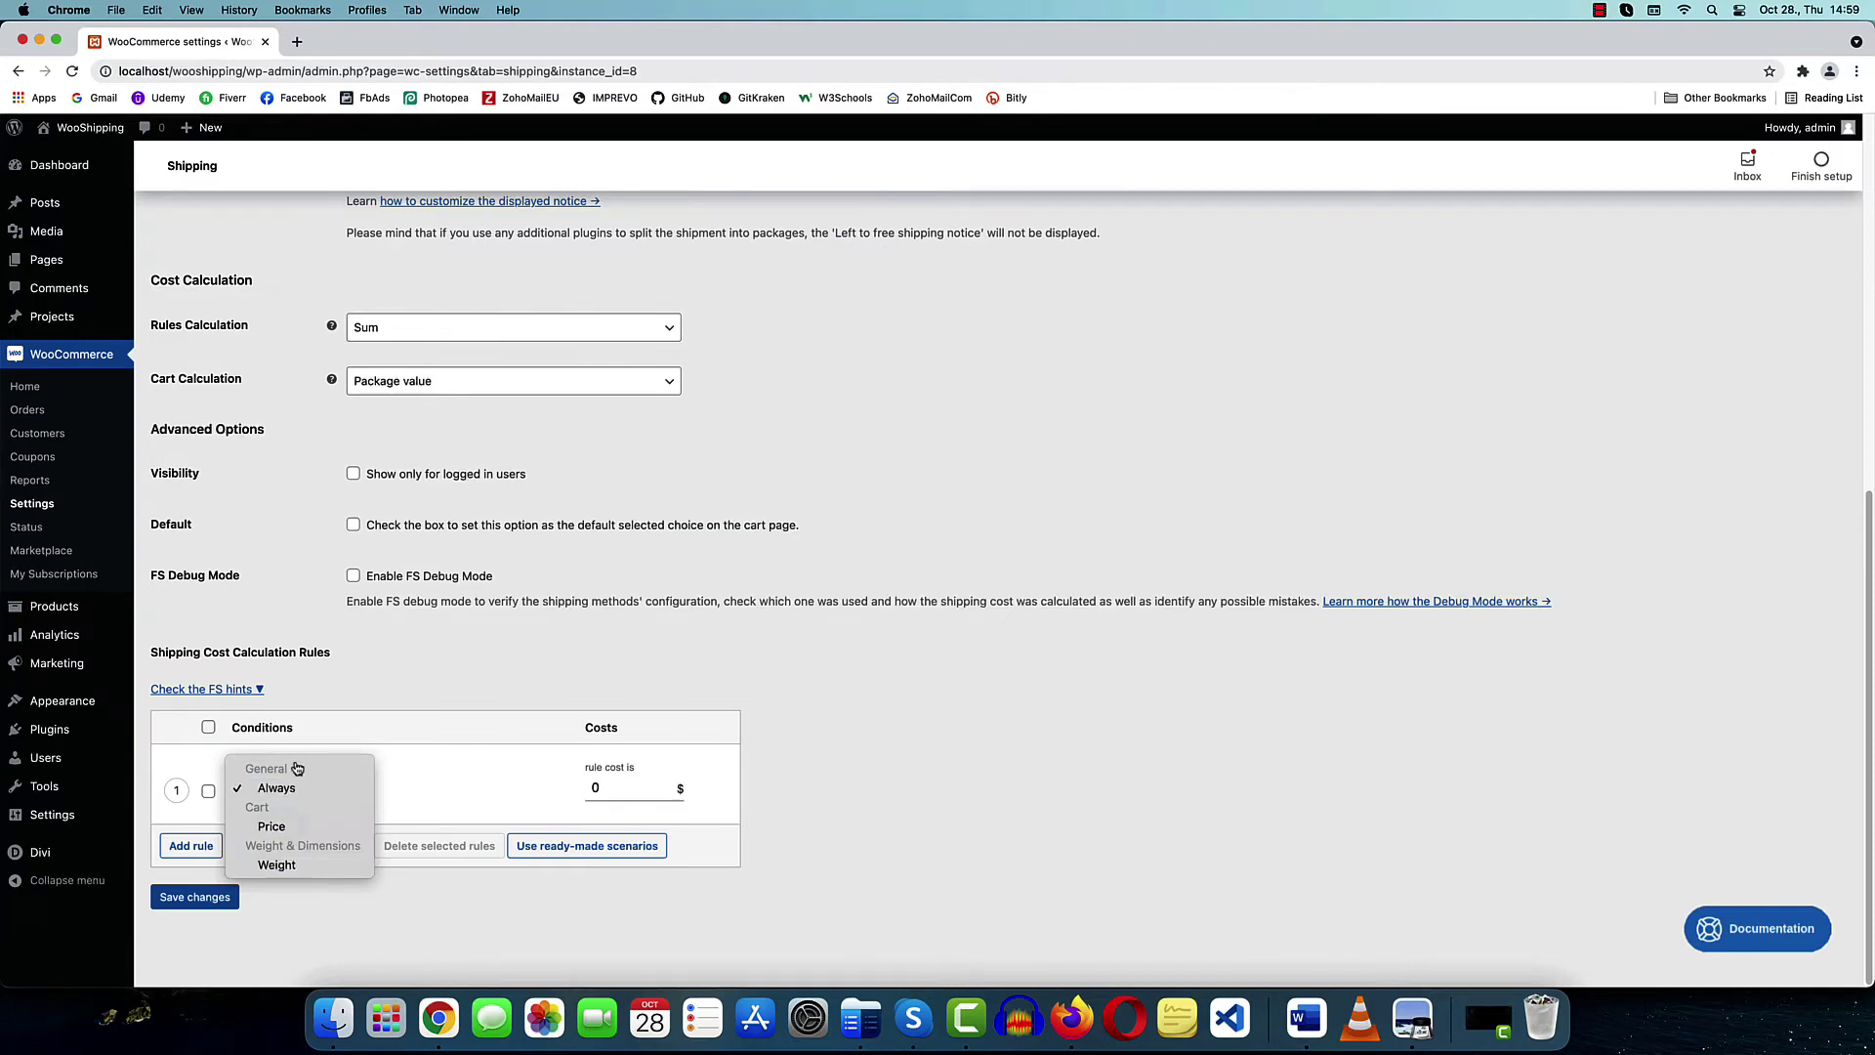
pyautogui.click(296, 866)
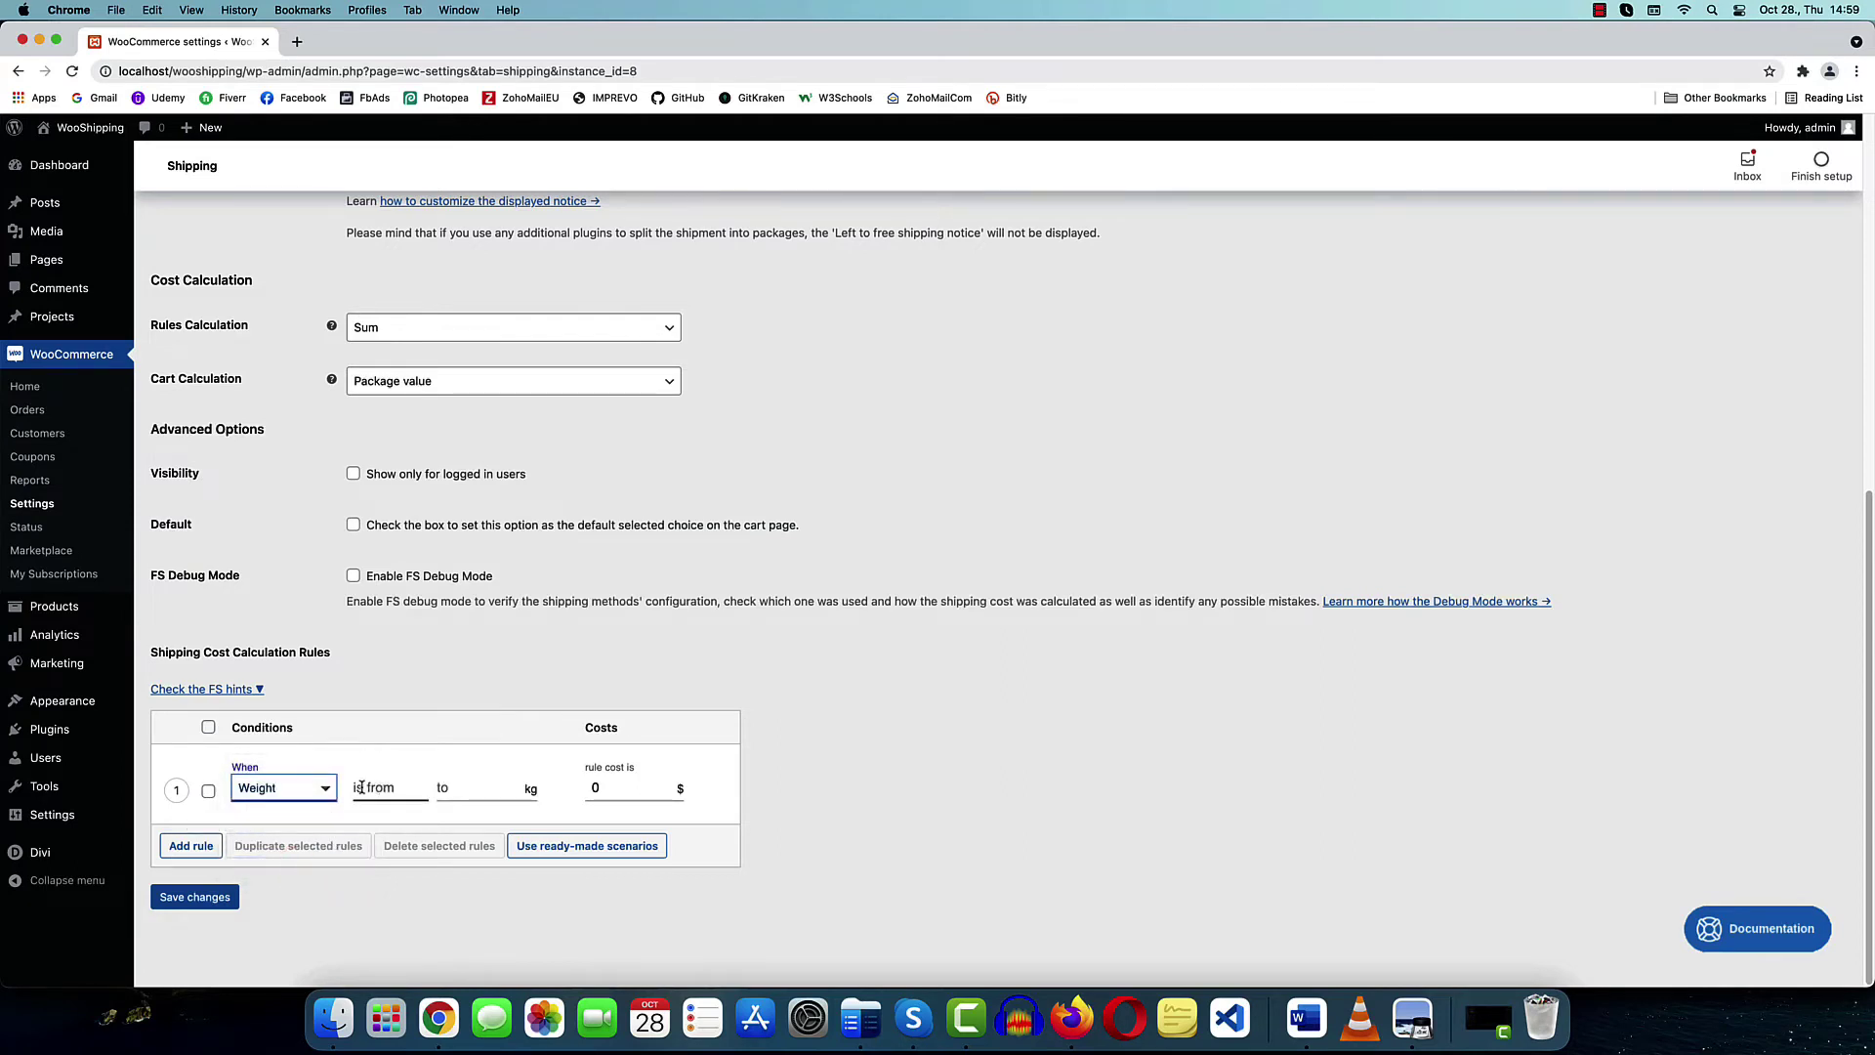
pyautogui.click(363, 785)
pyautogui.click(494, 788)
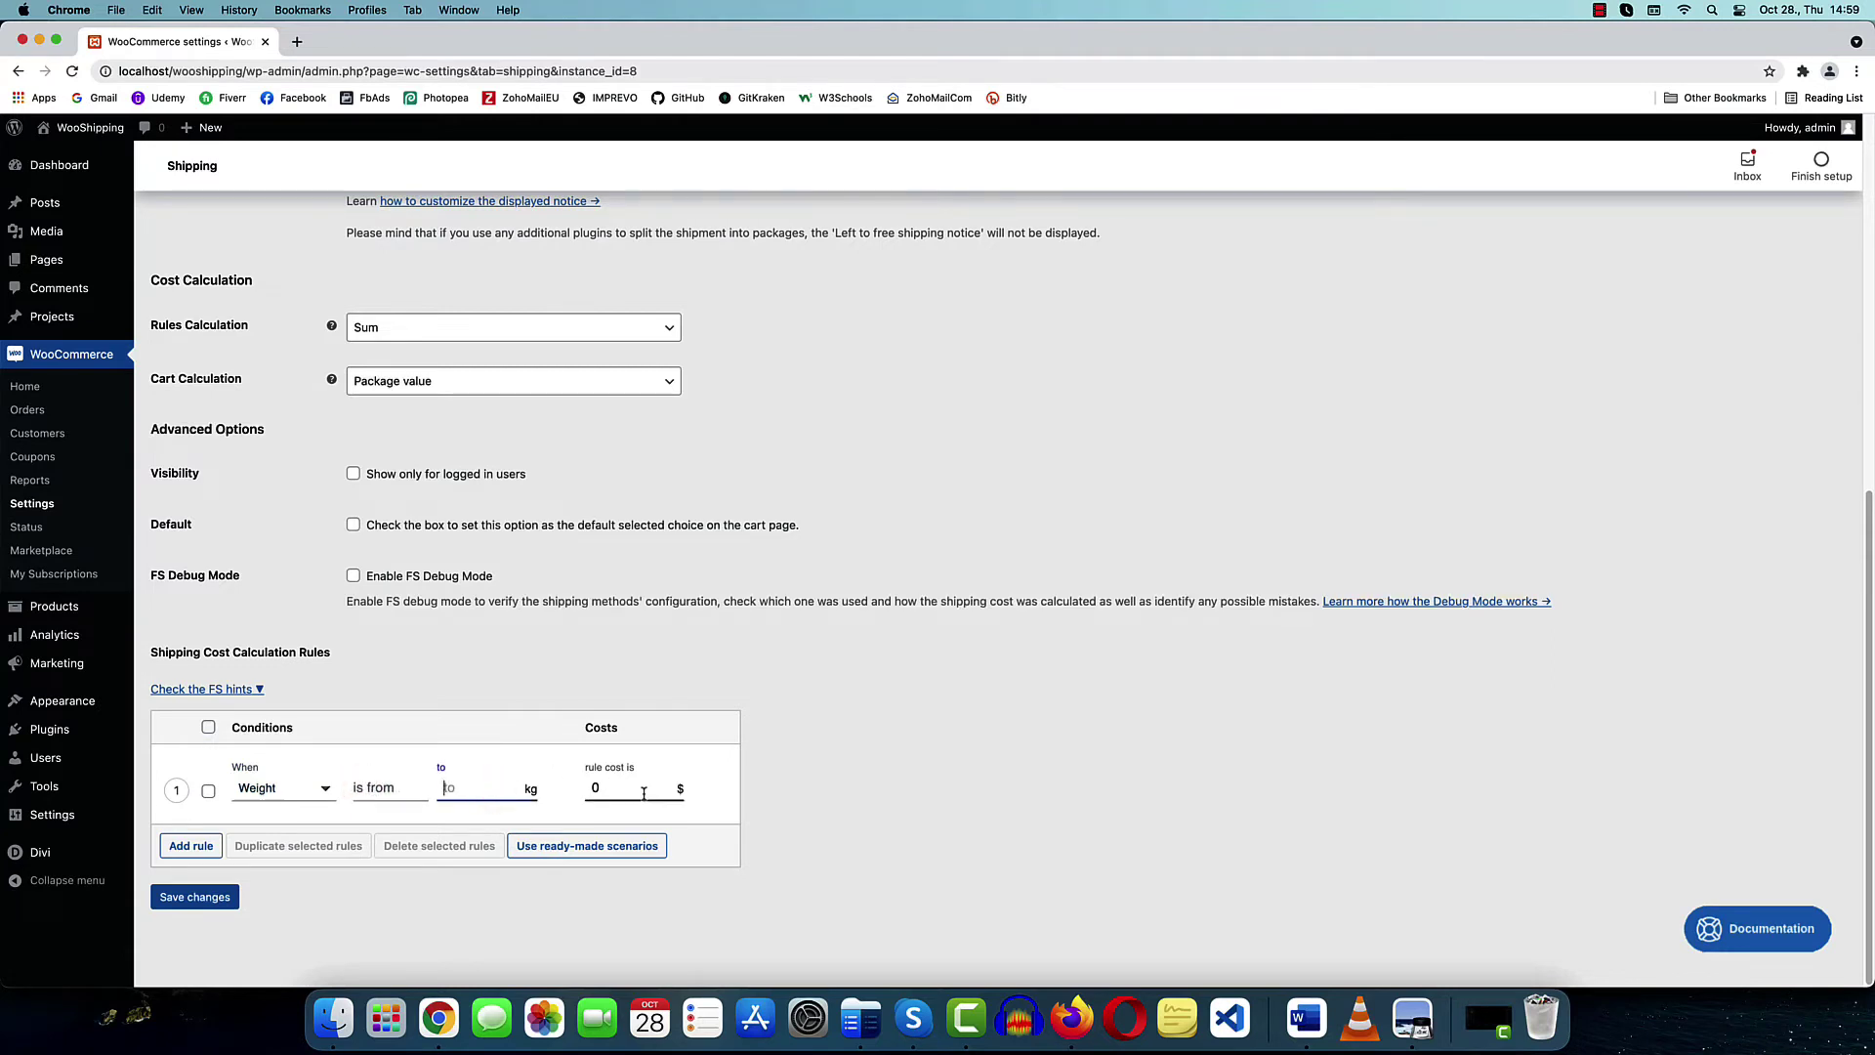
pyautogui.click(388, 786)
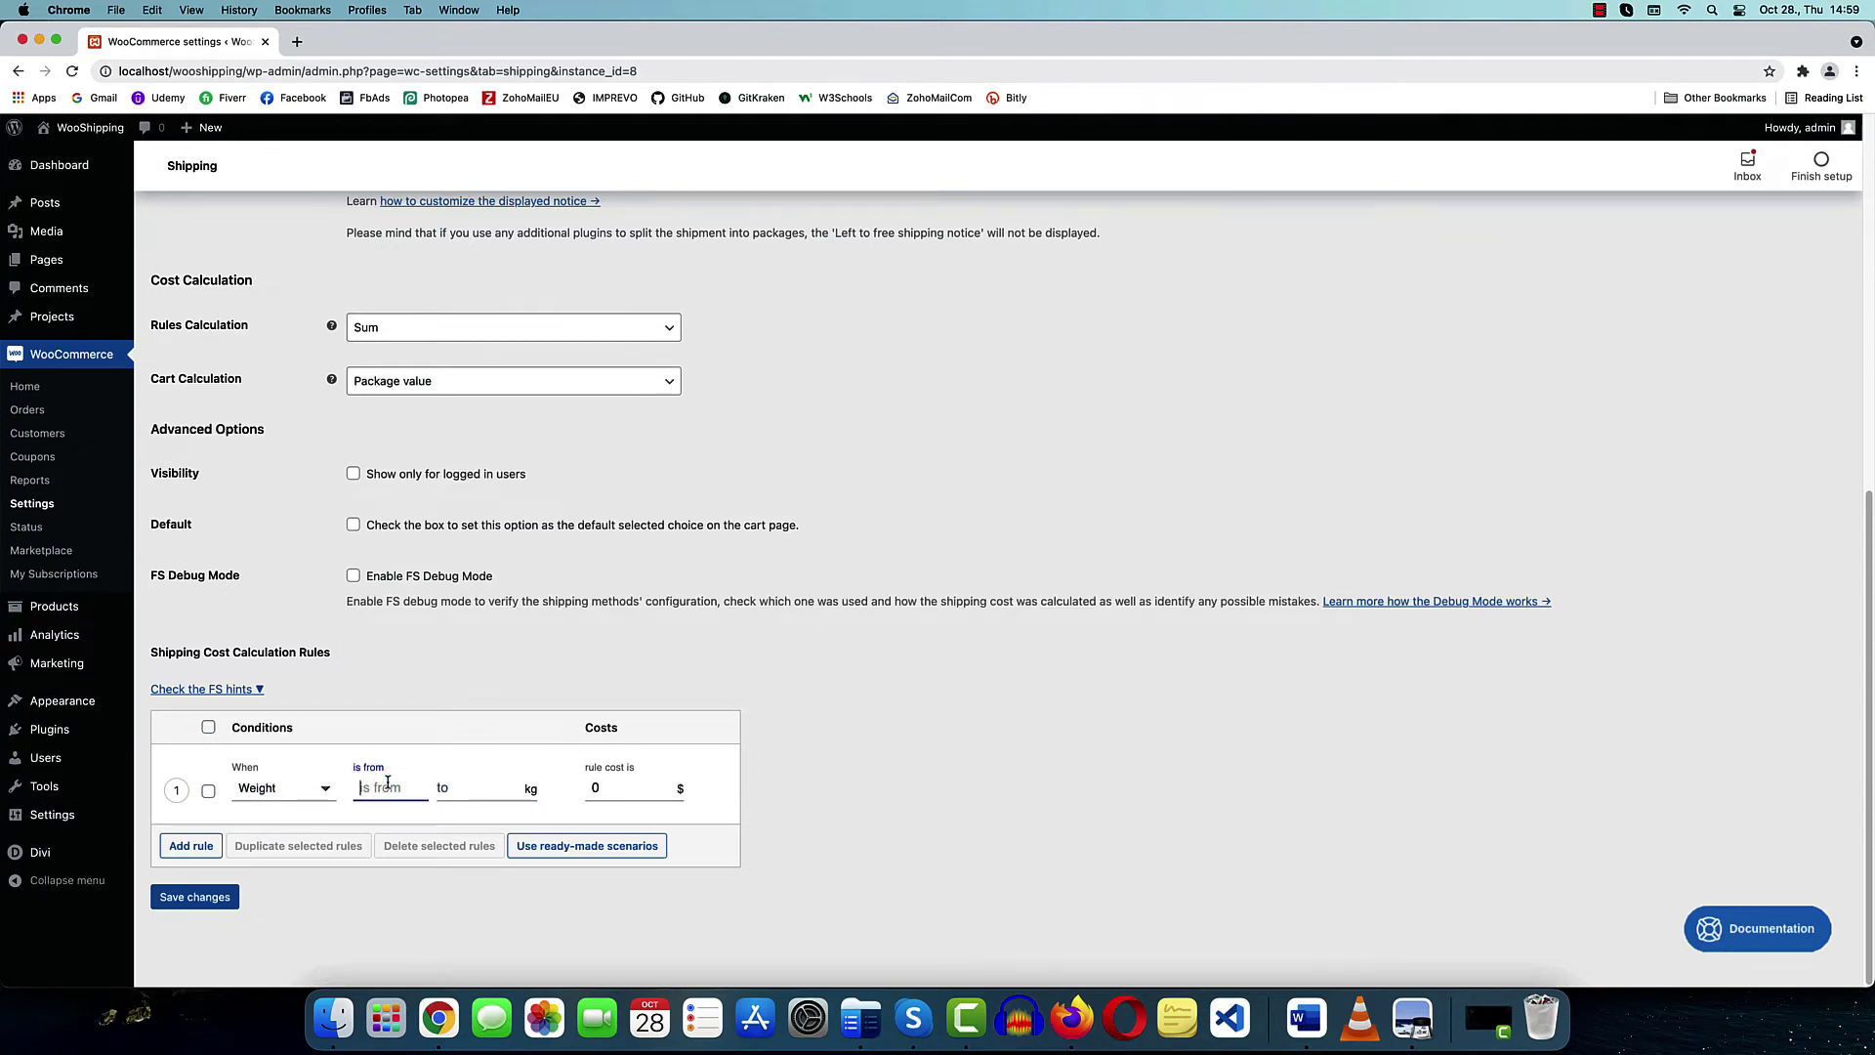
pyautogui.write('0.1')
pyautogui.click(493, 783)
pyautogui.write('1')
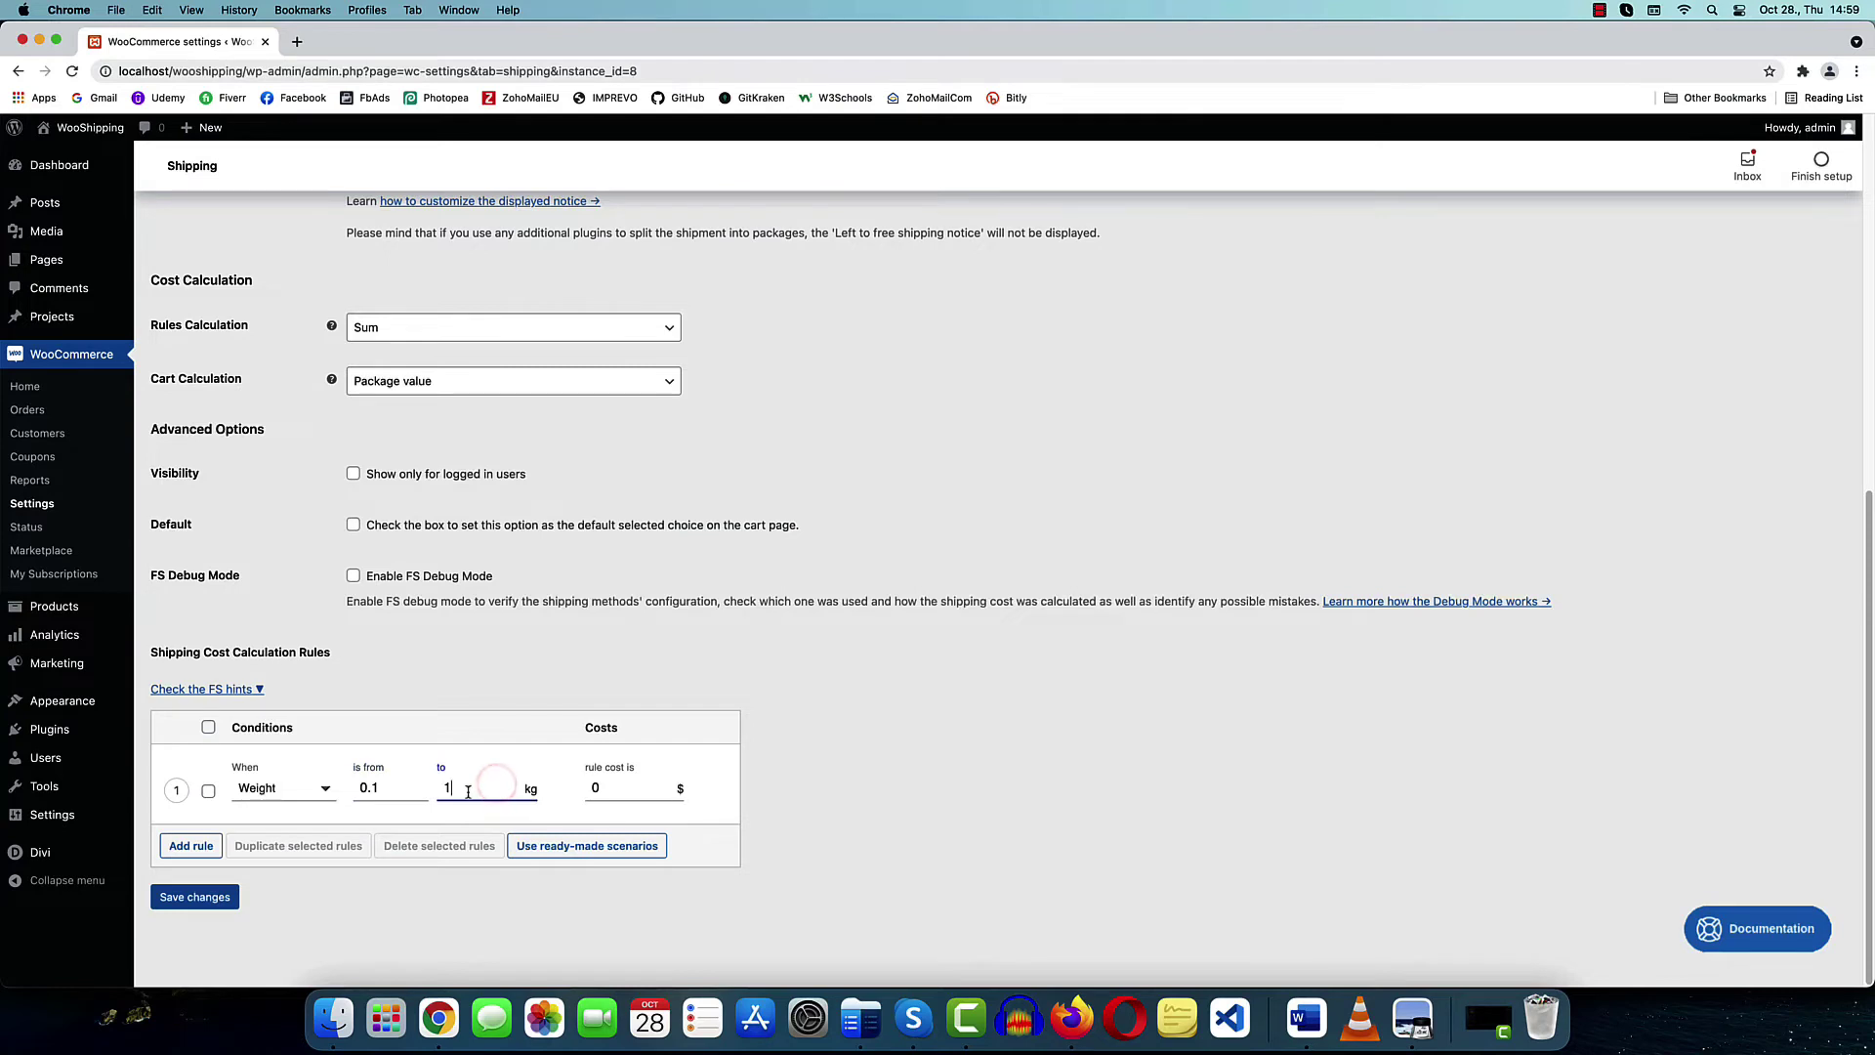
# Set the first rule's cost to $10 and add a second shipping cost rule that depends on weight
pyautogui.doubleClick(609, 788)
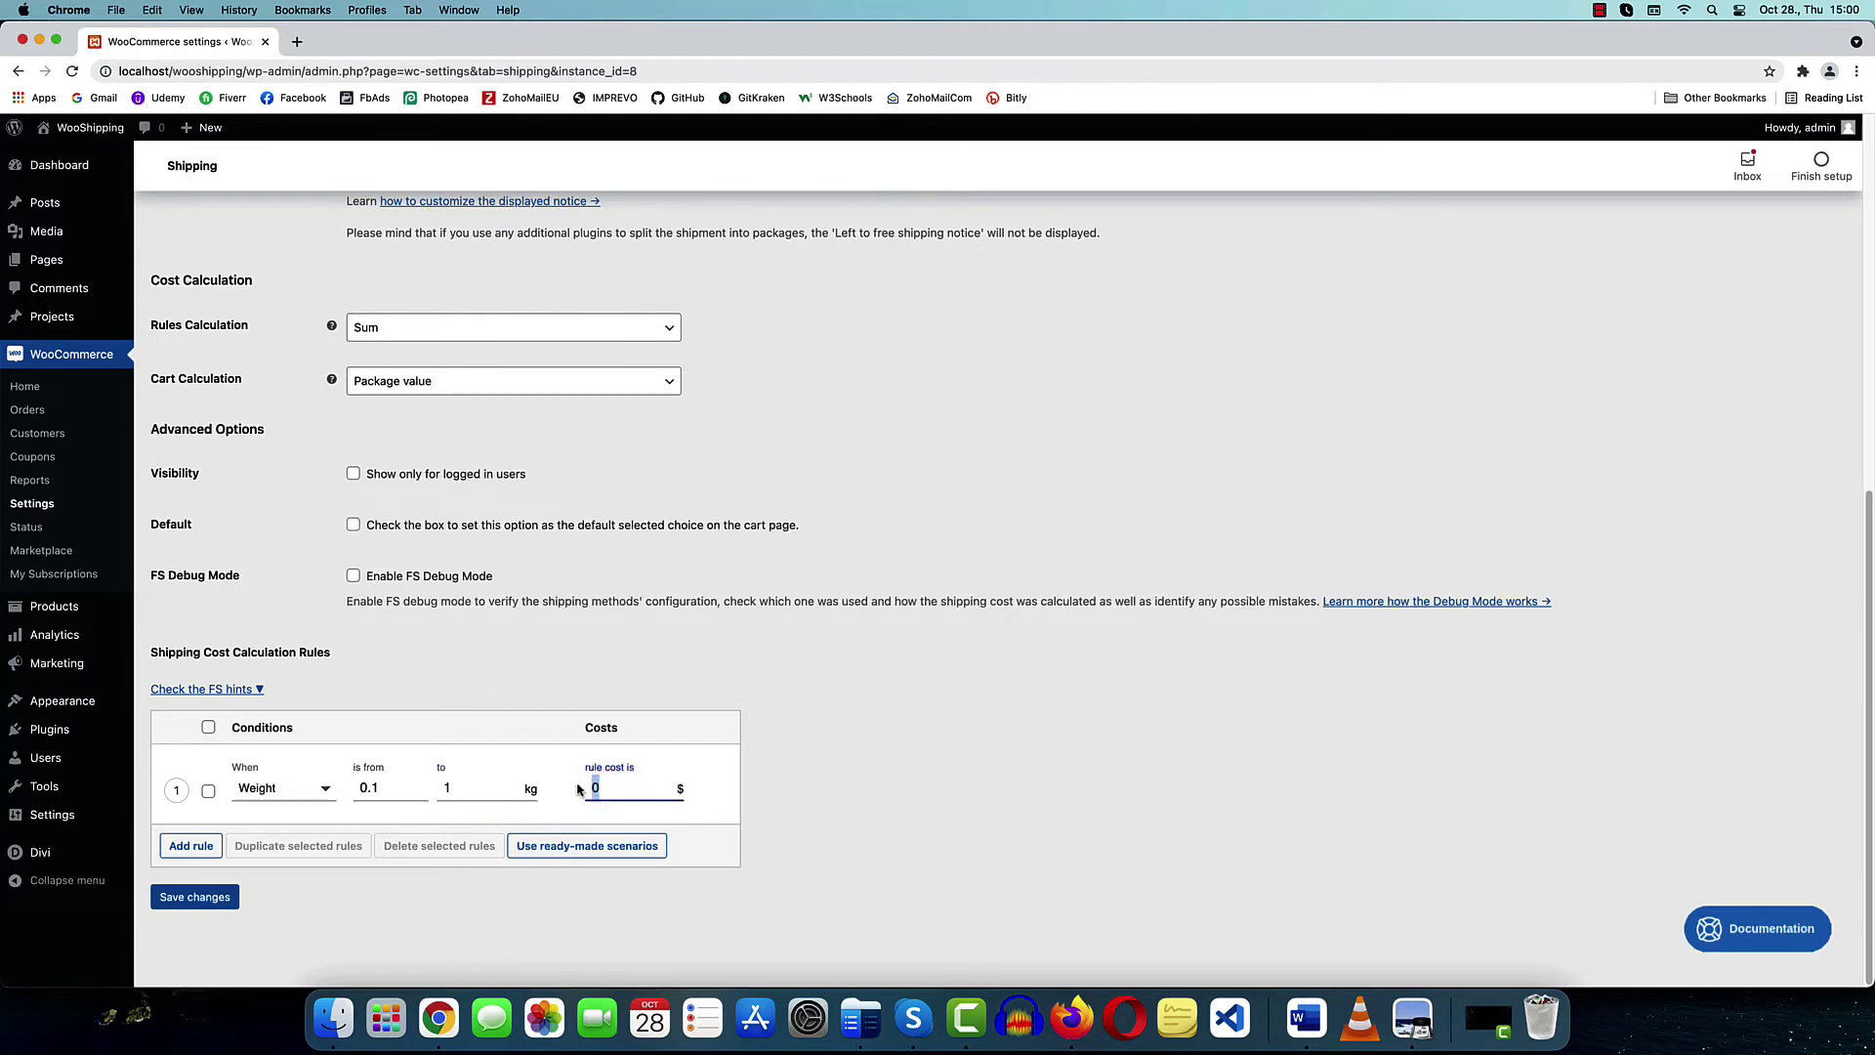
pyautogui.write('10')
pyautogui.click(198, 847)
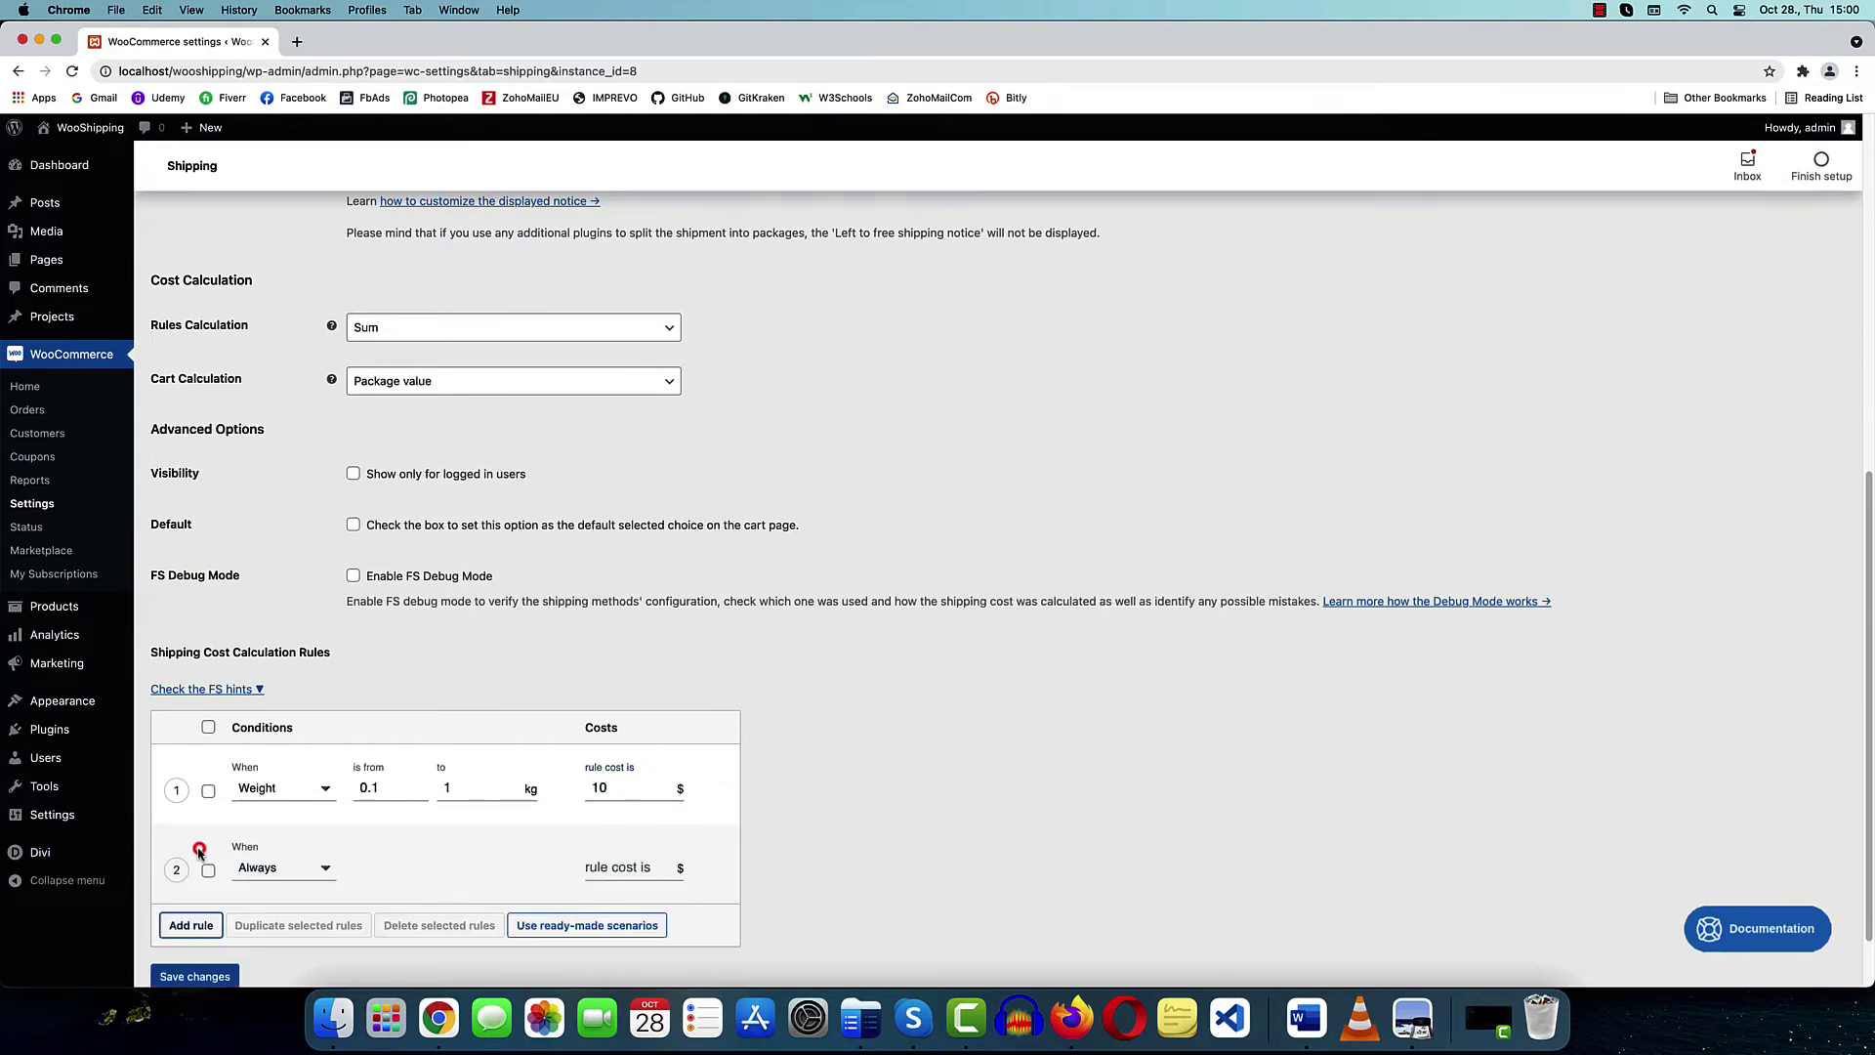
pyautogui.click(325, 872)
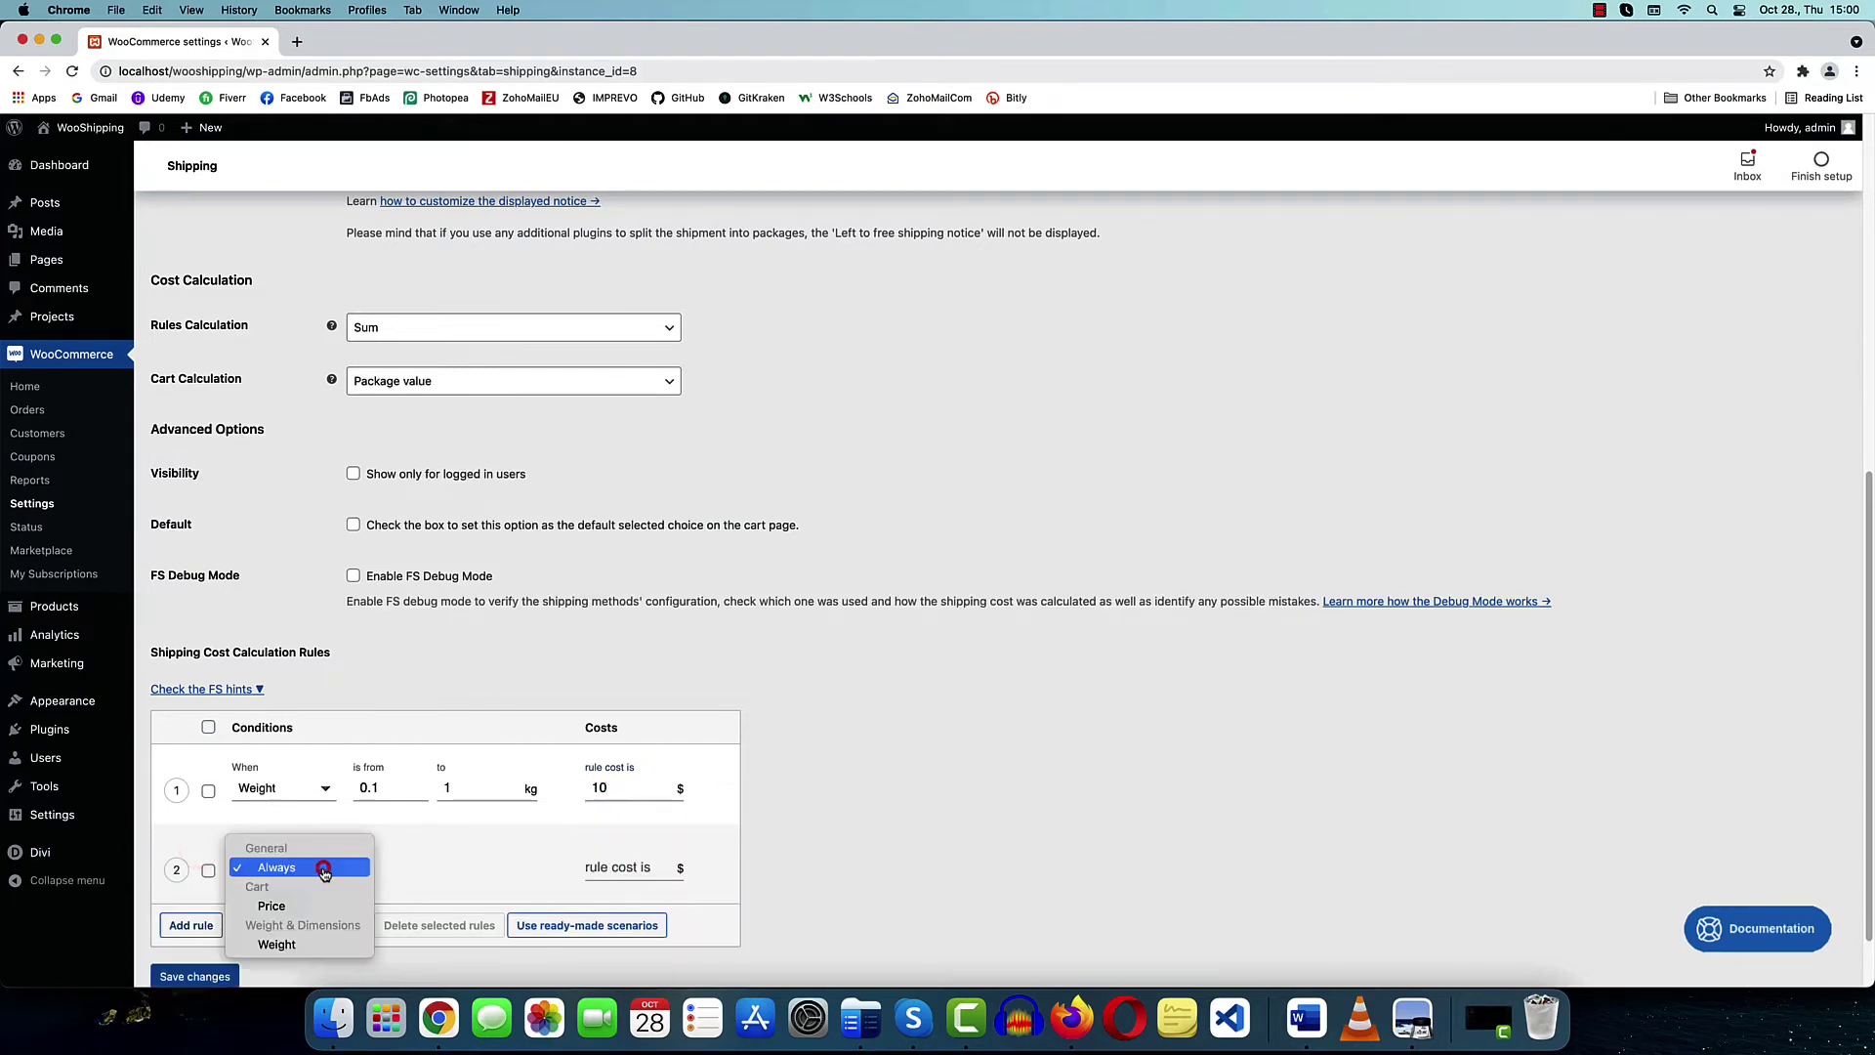
pyautogui.click(314, 946)
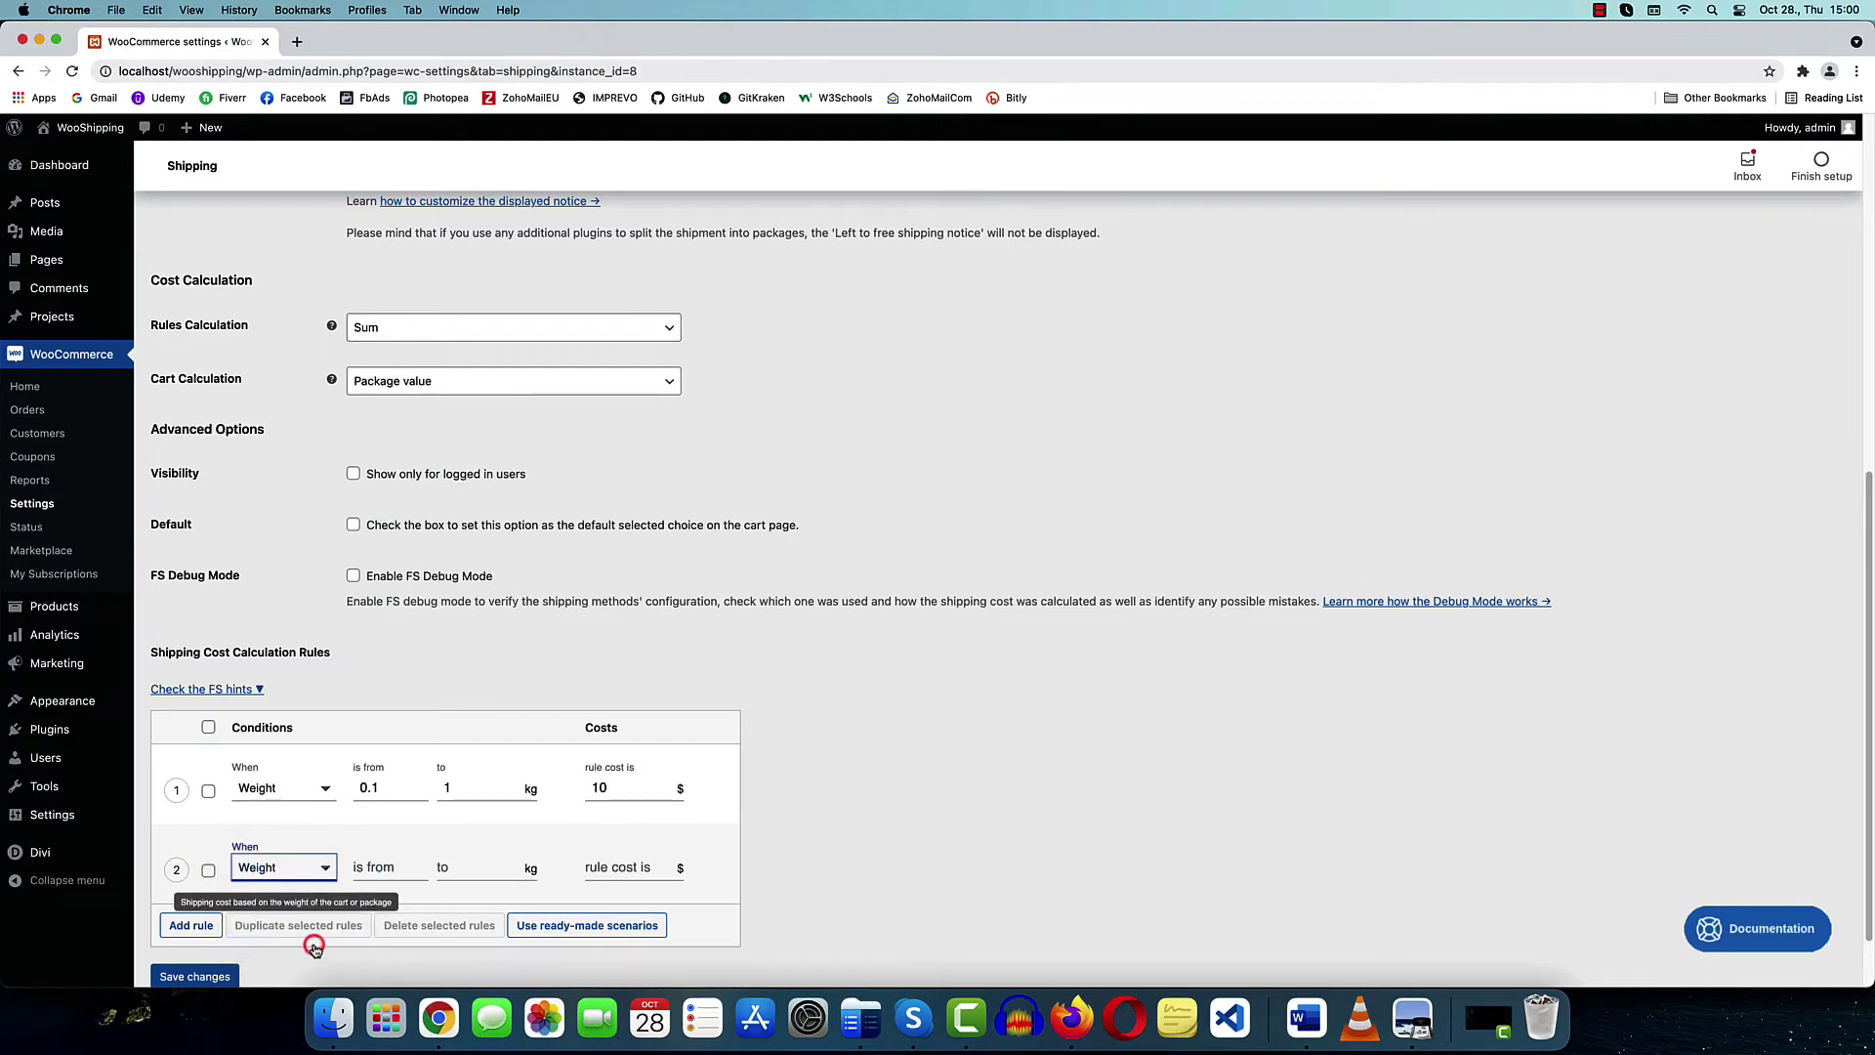
# Set the second rule's weight range from 1.1 to 5 kg with a rule cost of $20
pyautogui.click(375, 867)
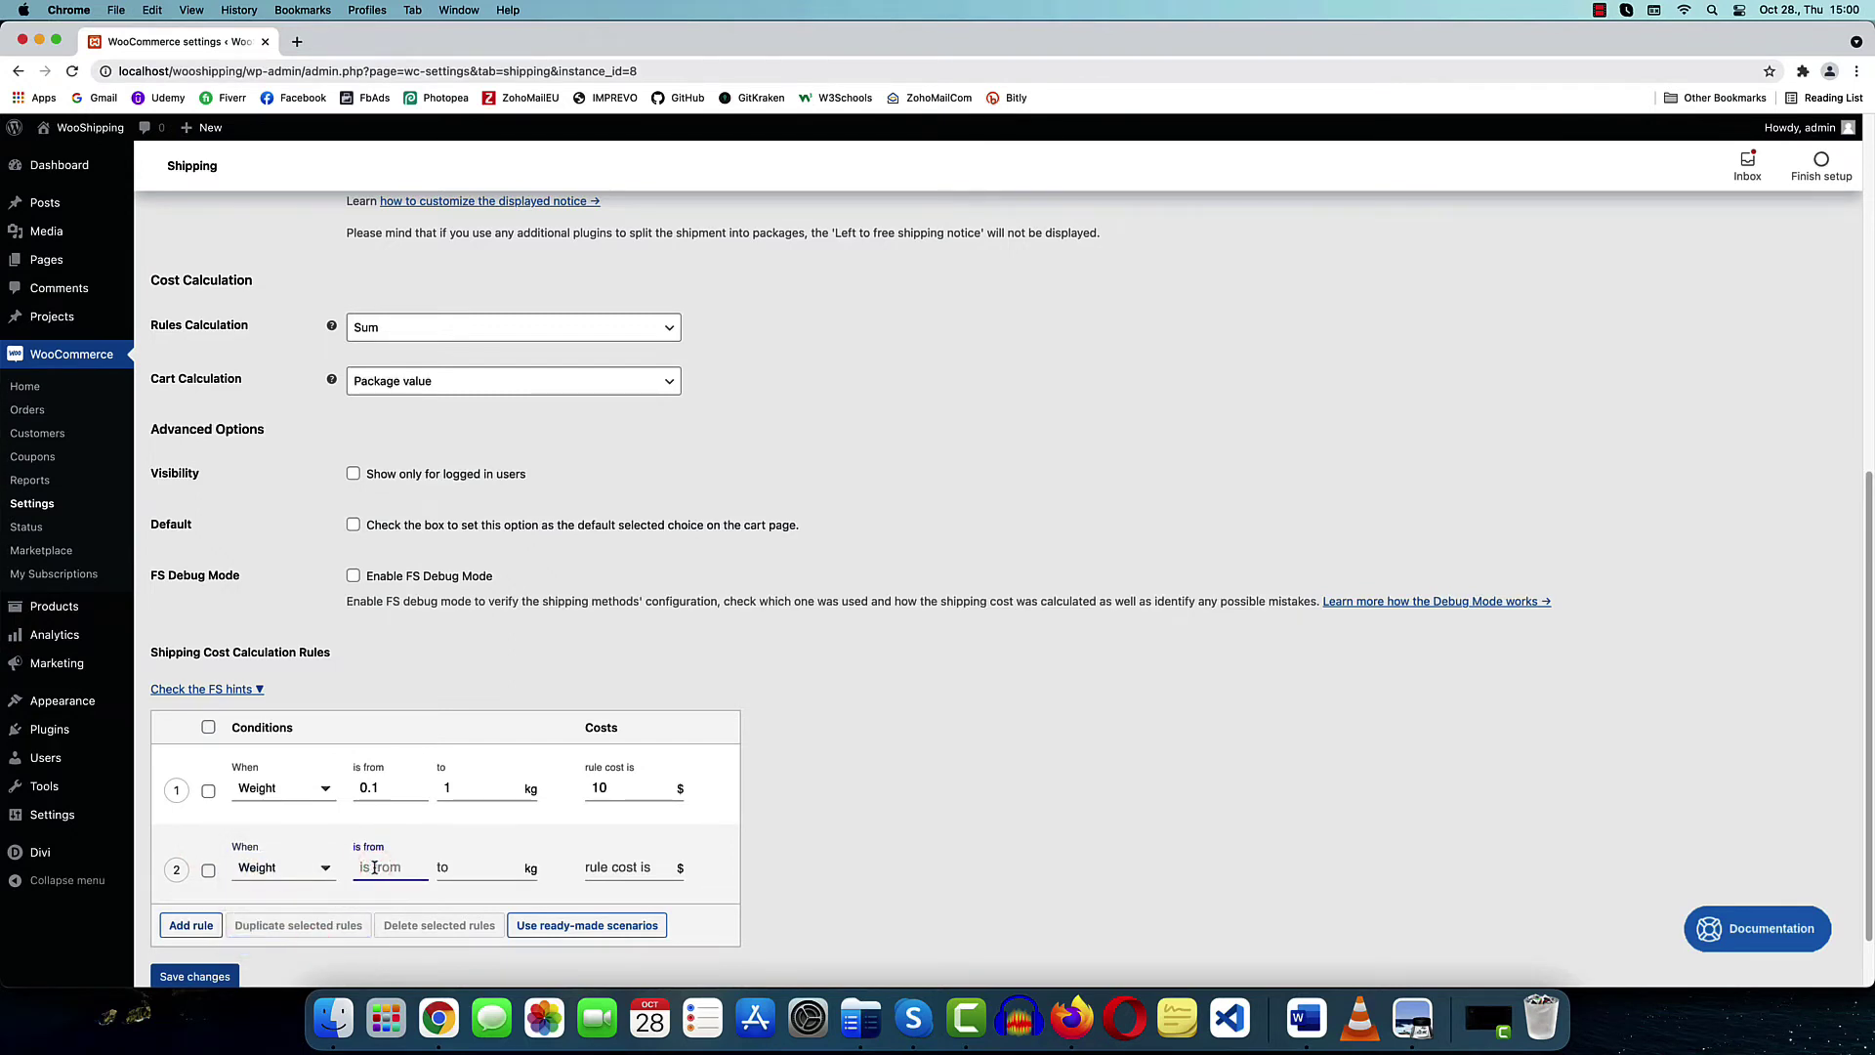
pyautogui.write('1.1')
pyautogui.click(488, 870)
pyautogui.click(629, 869)
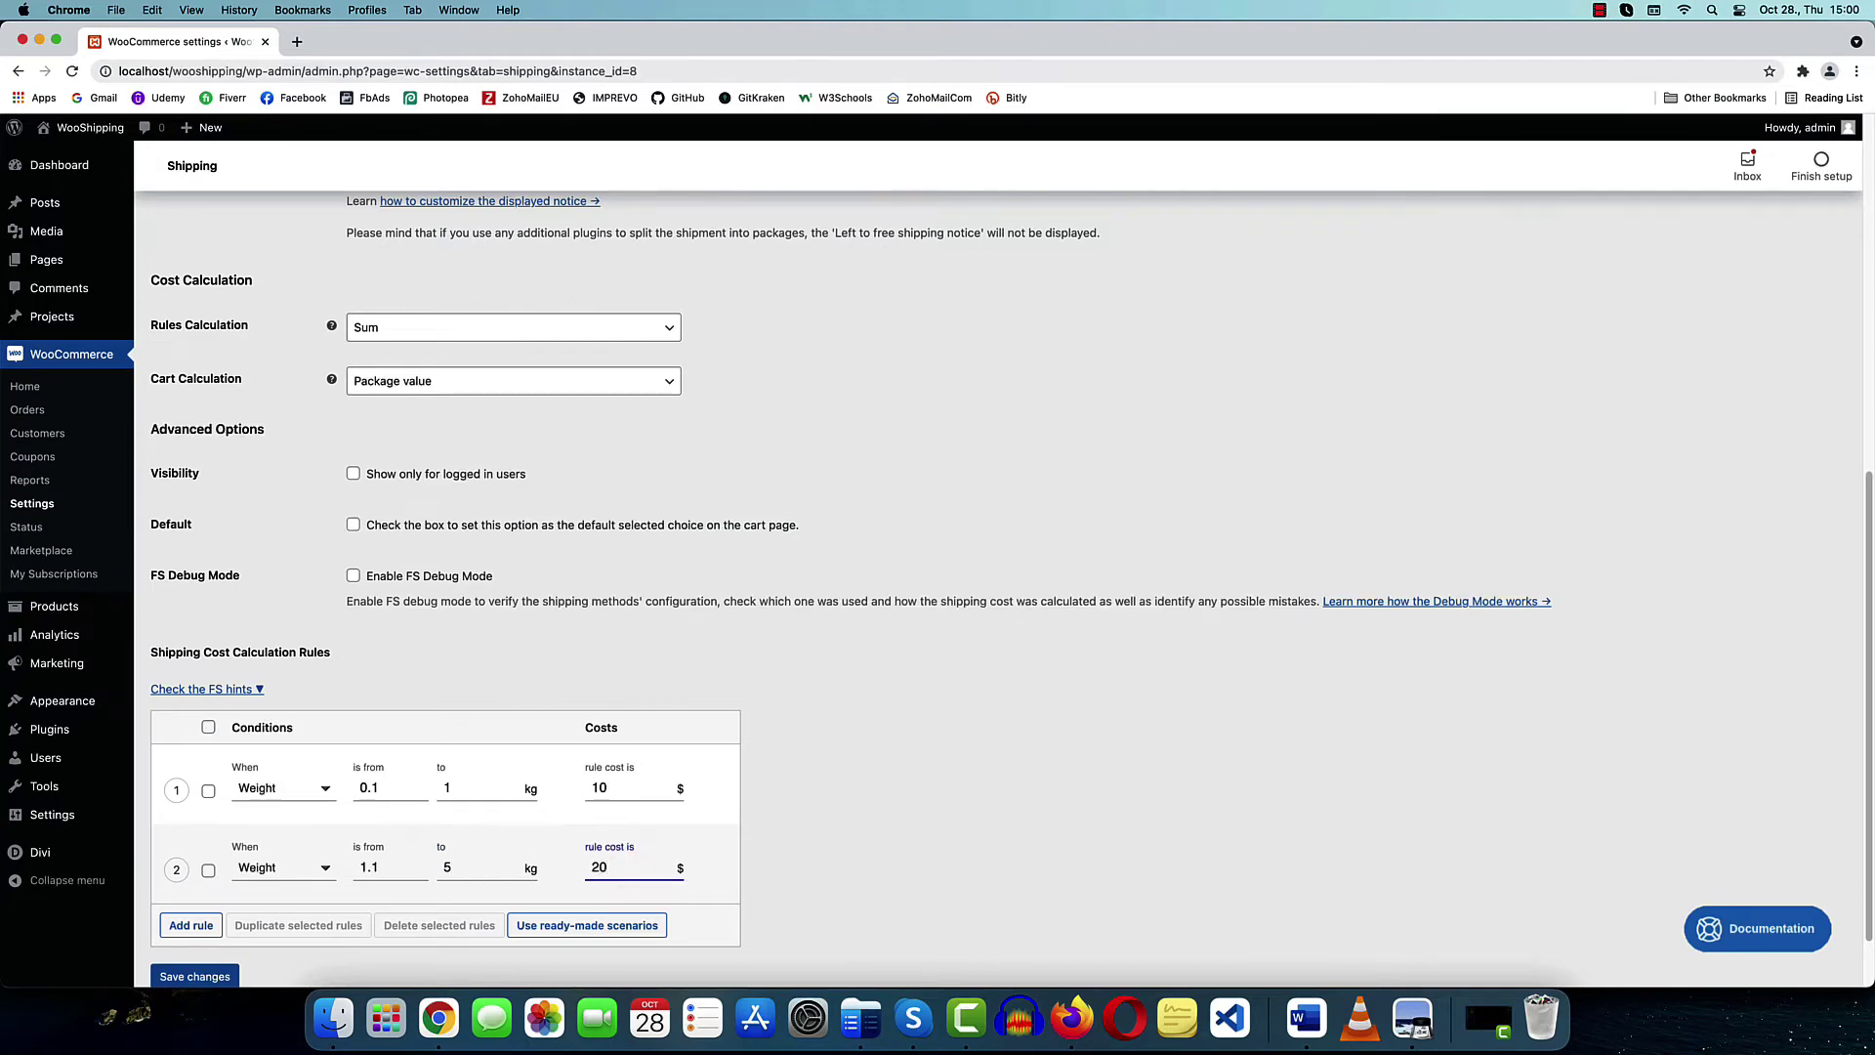
# Add a third weight rule from 5.1 to 200 kg costing $150 and save the shipping method settings
pyautogui.click(191, 931)
pyautogui.scroll(-2, 781, 713)
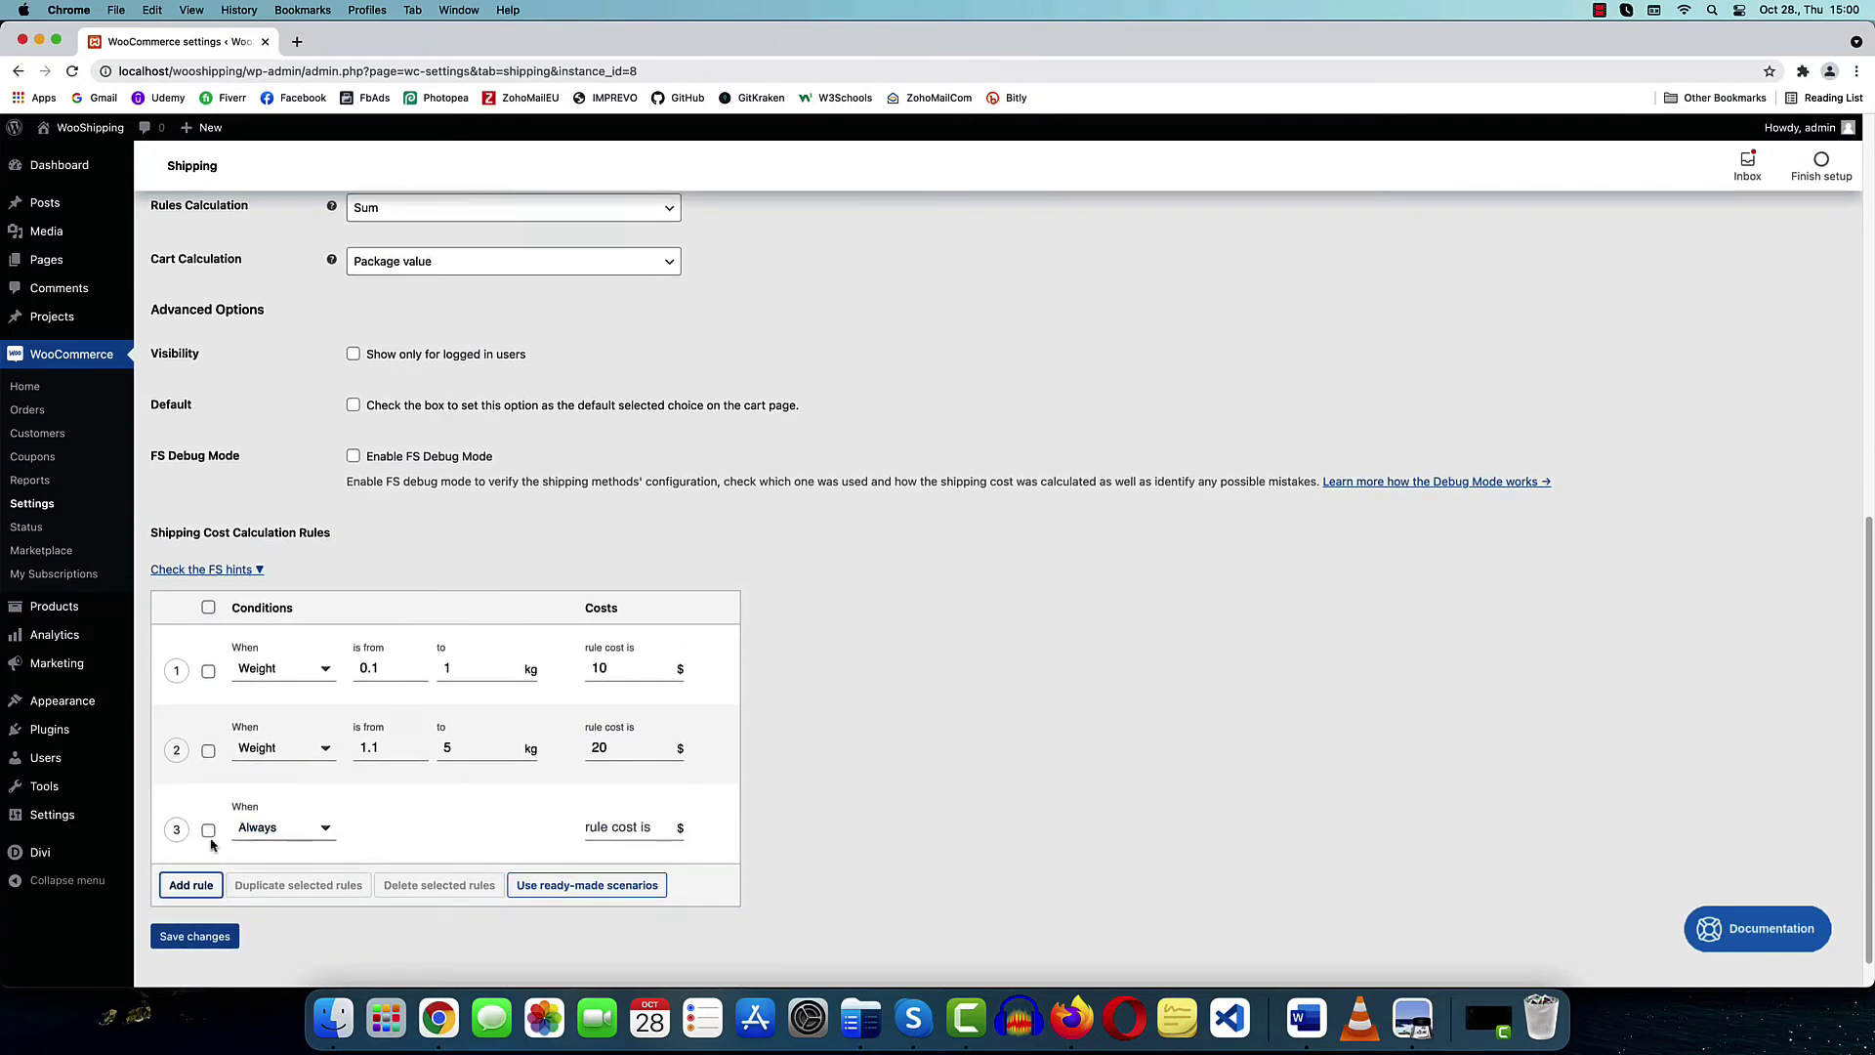
pyautogui.click(302, 828)
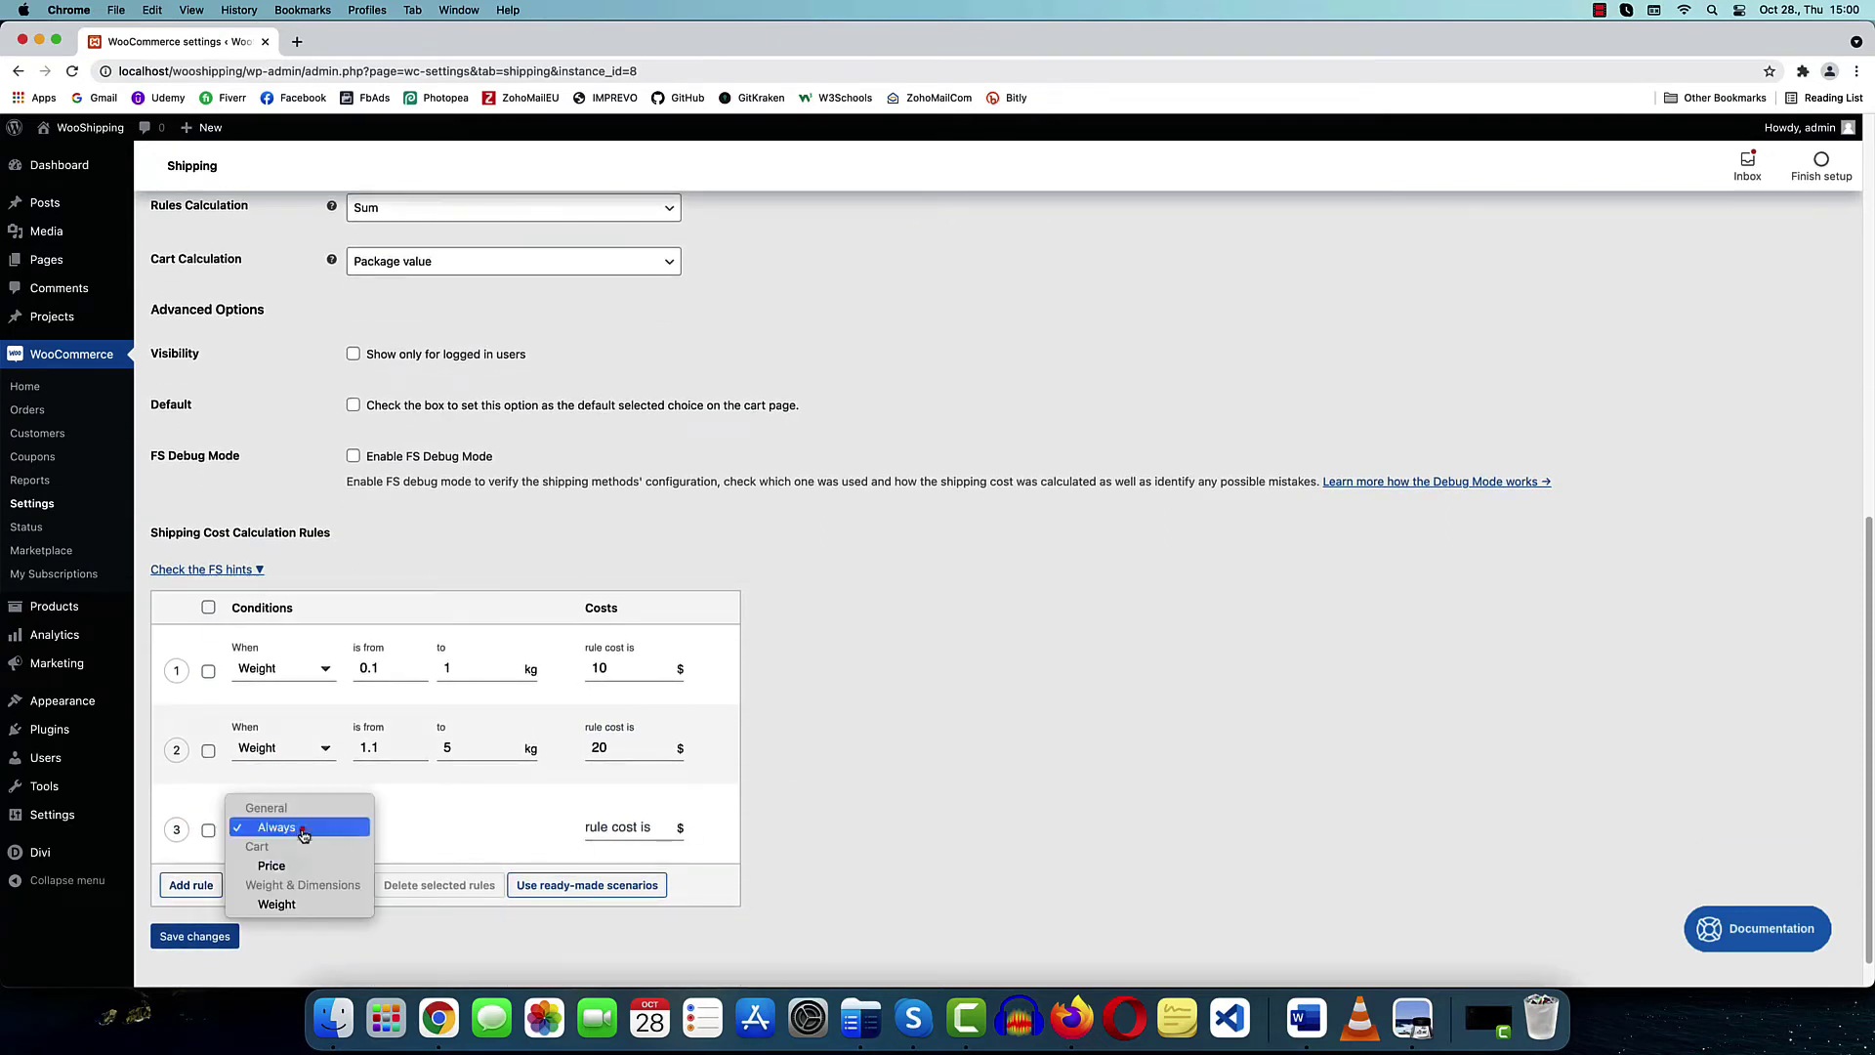
pyautogui.click(288, 906)
pyautogui.click(394, 825)
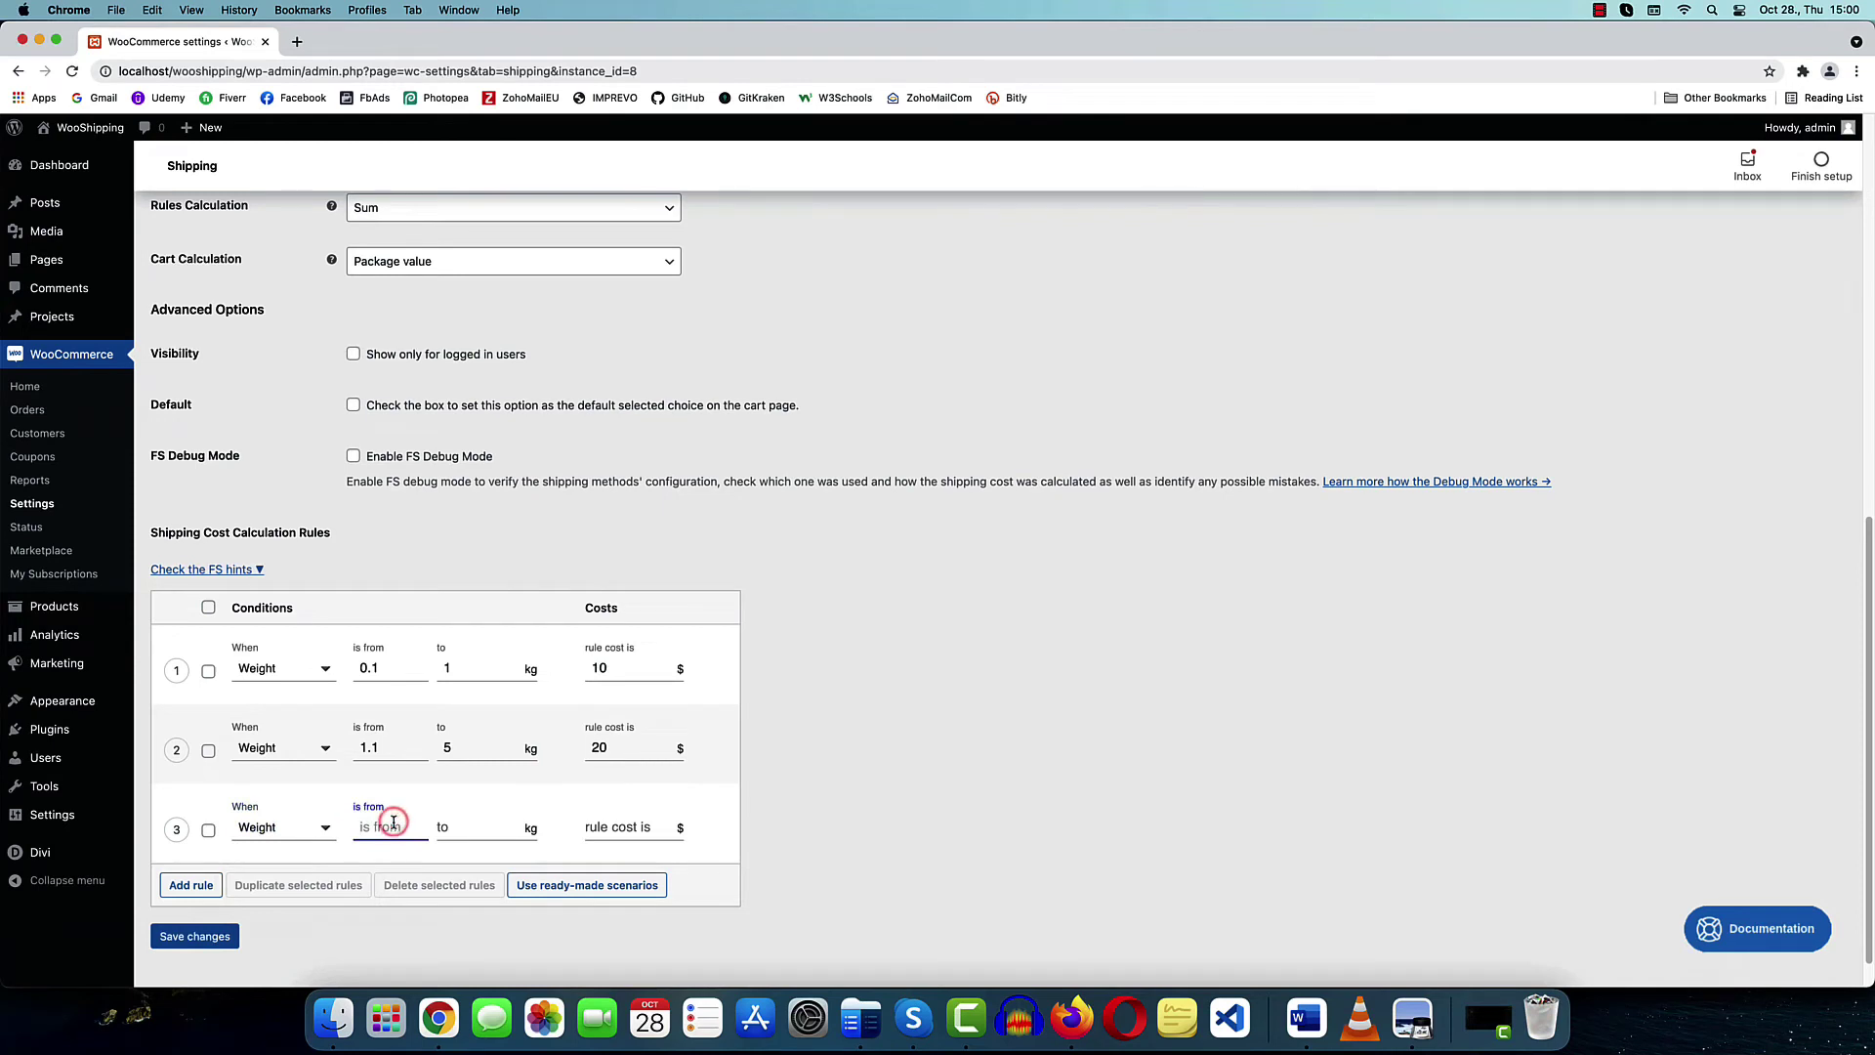
pyautogui.write('5.1')
pyautogui.click(486, 828)
pyautogui.write('200')
pyautogui.click(623, 829)
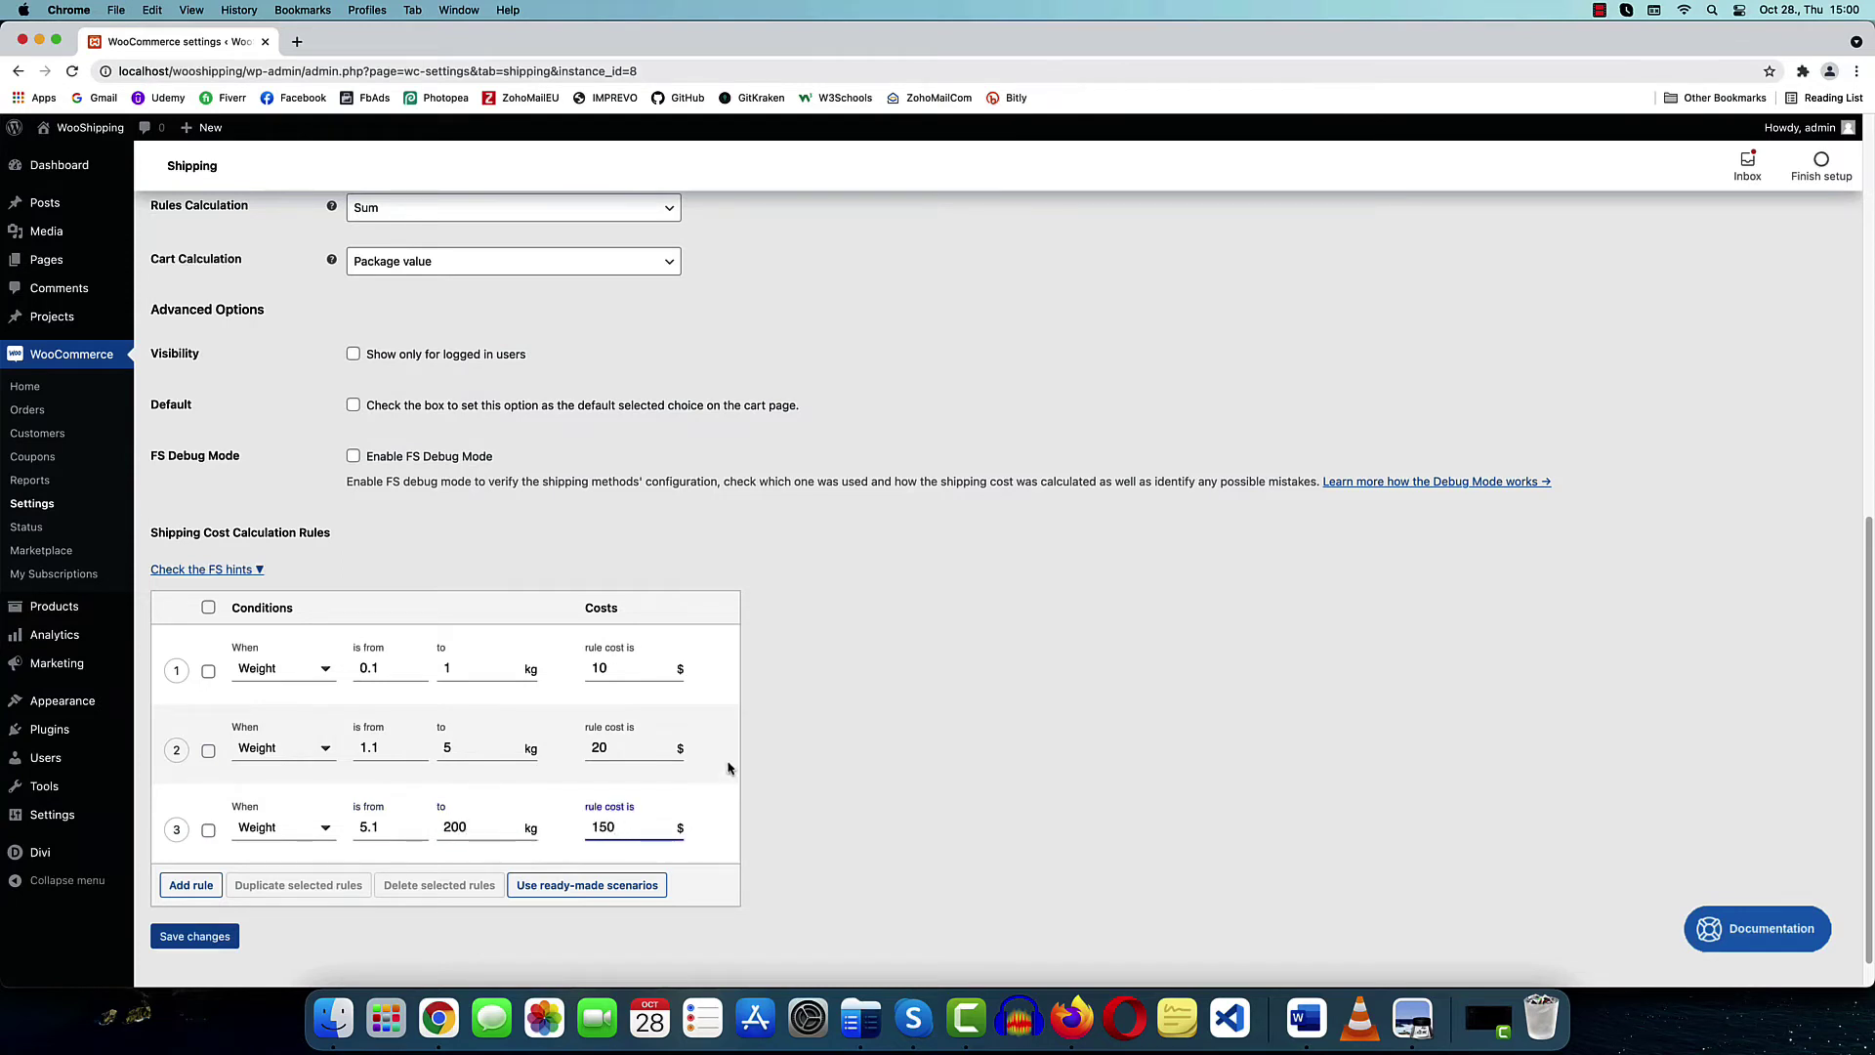
pyautogui.click(217, 941)
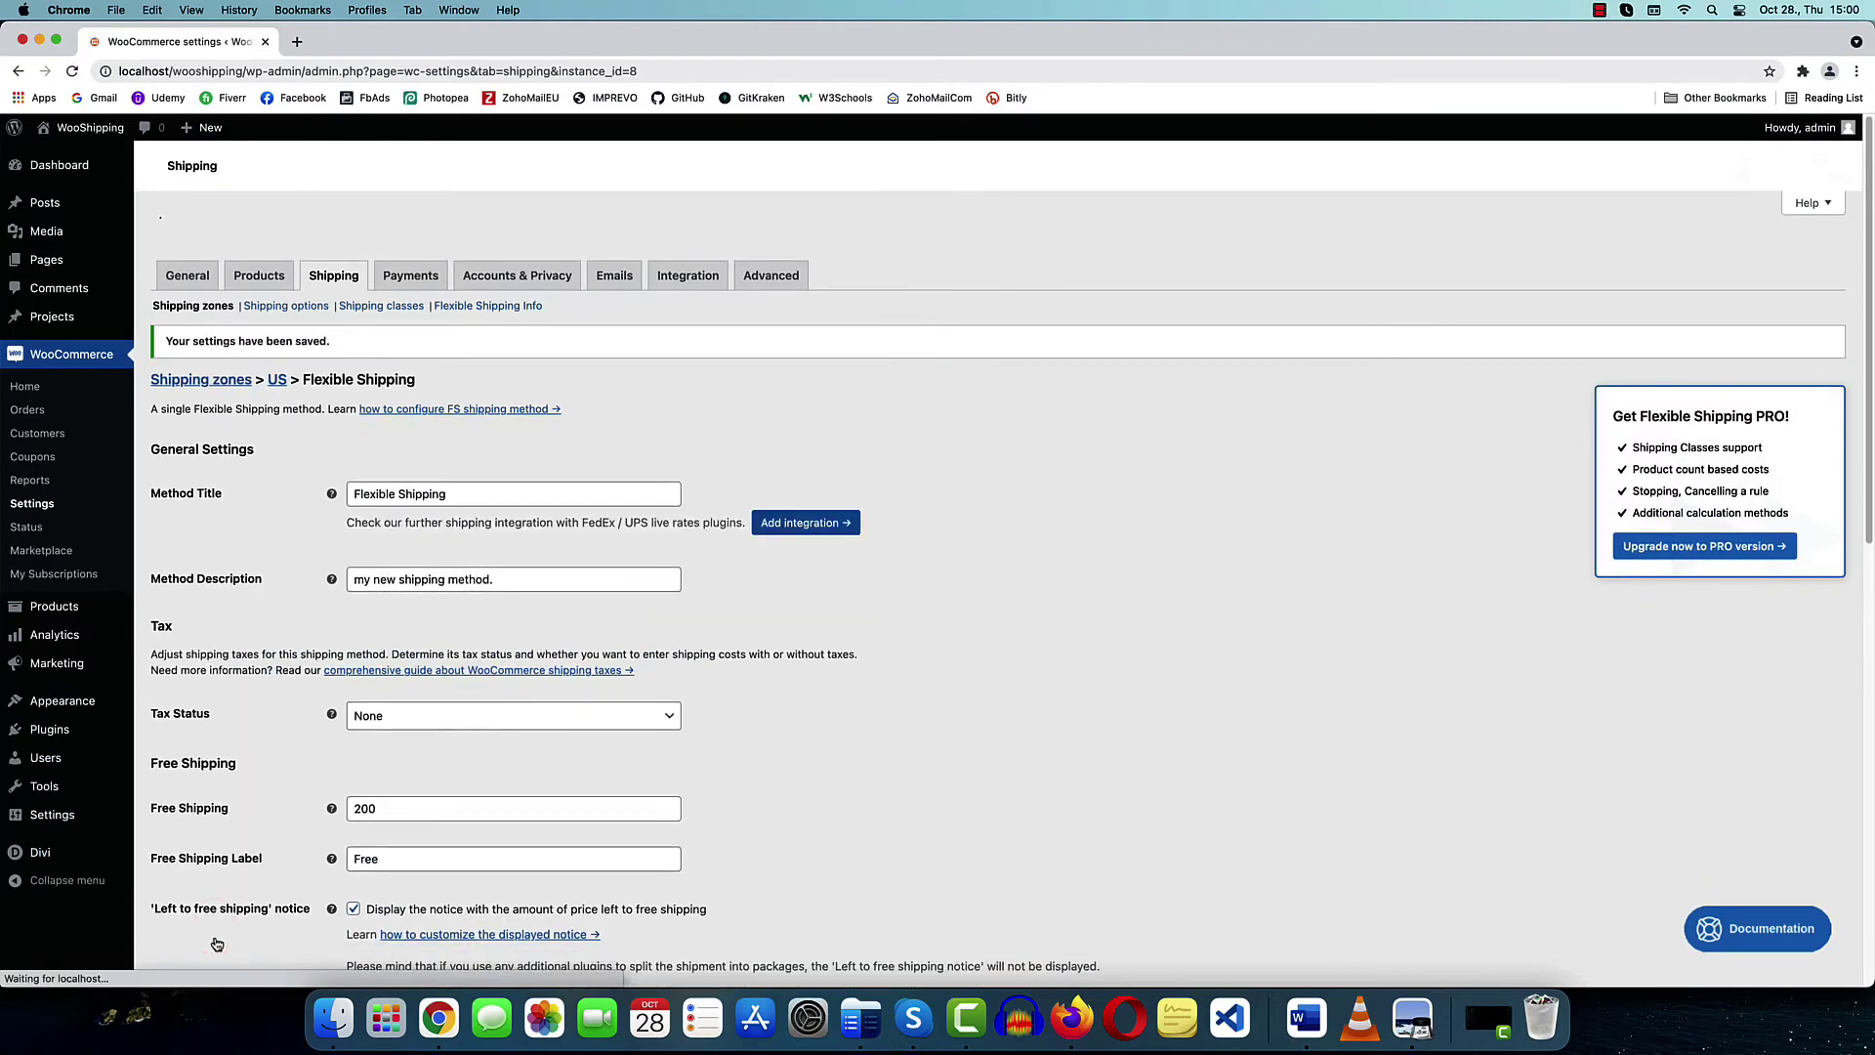
# Switch to the storefront in Firefox, add the Wireless Keyboard and Mouse to the cart and open the cart
pyautogui.press('super+Tab')
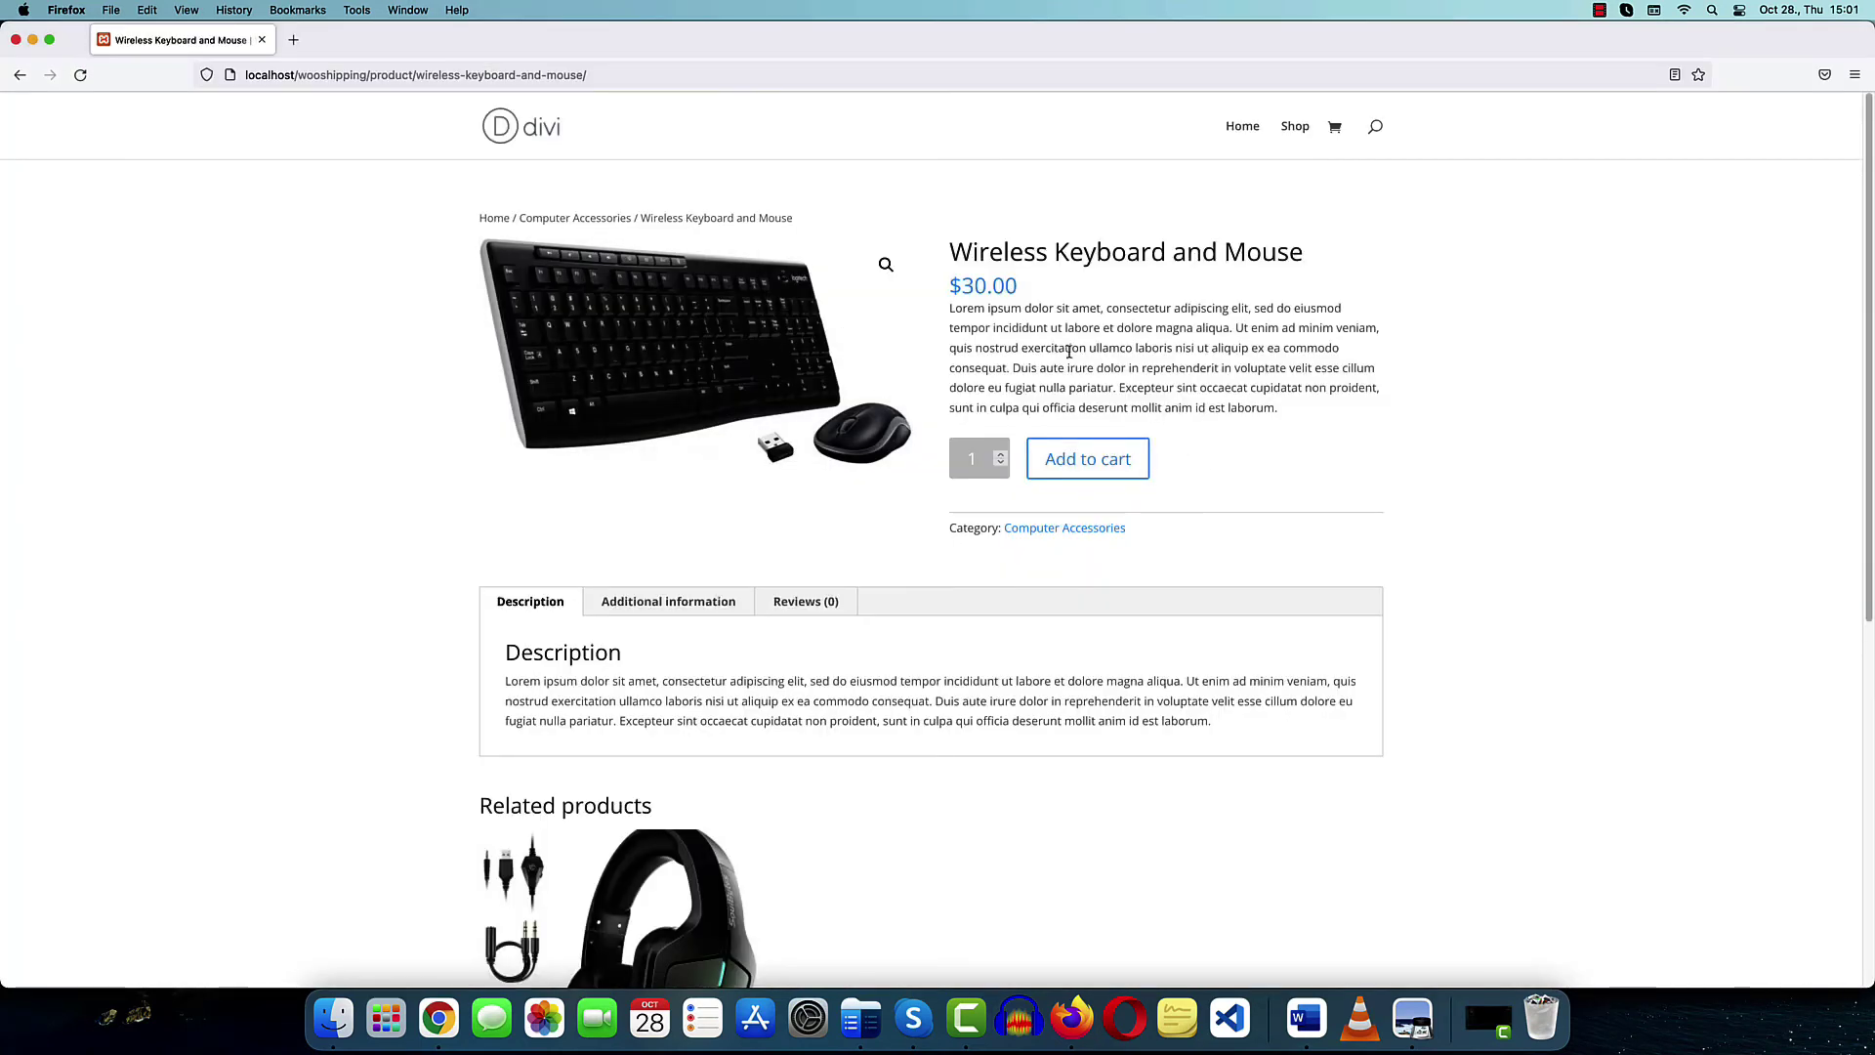
pyautogui.click(1096, 459)
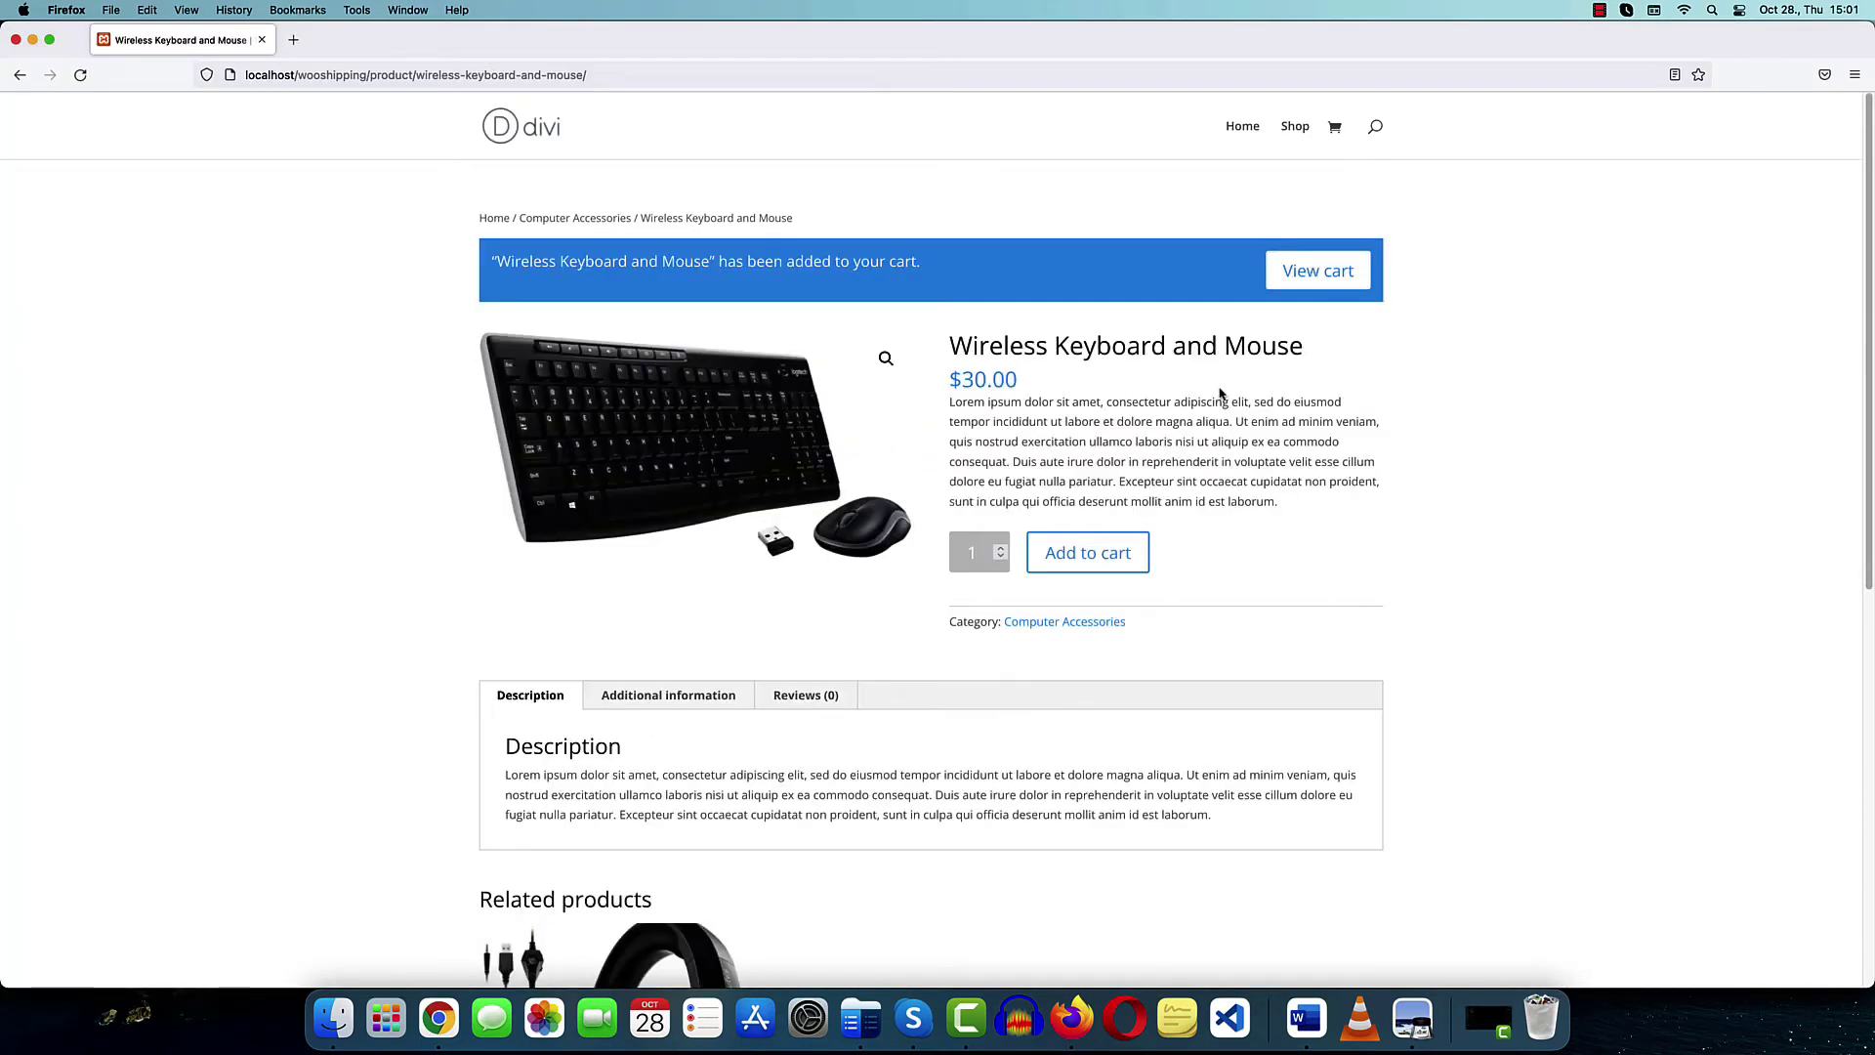
pyautogui.click(1331, 283)
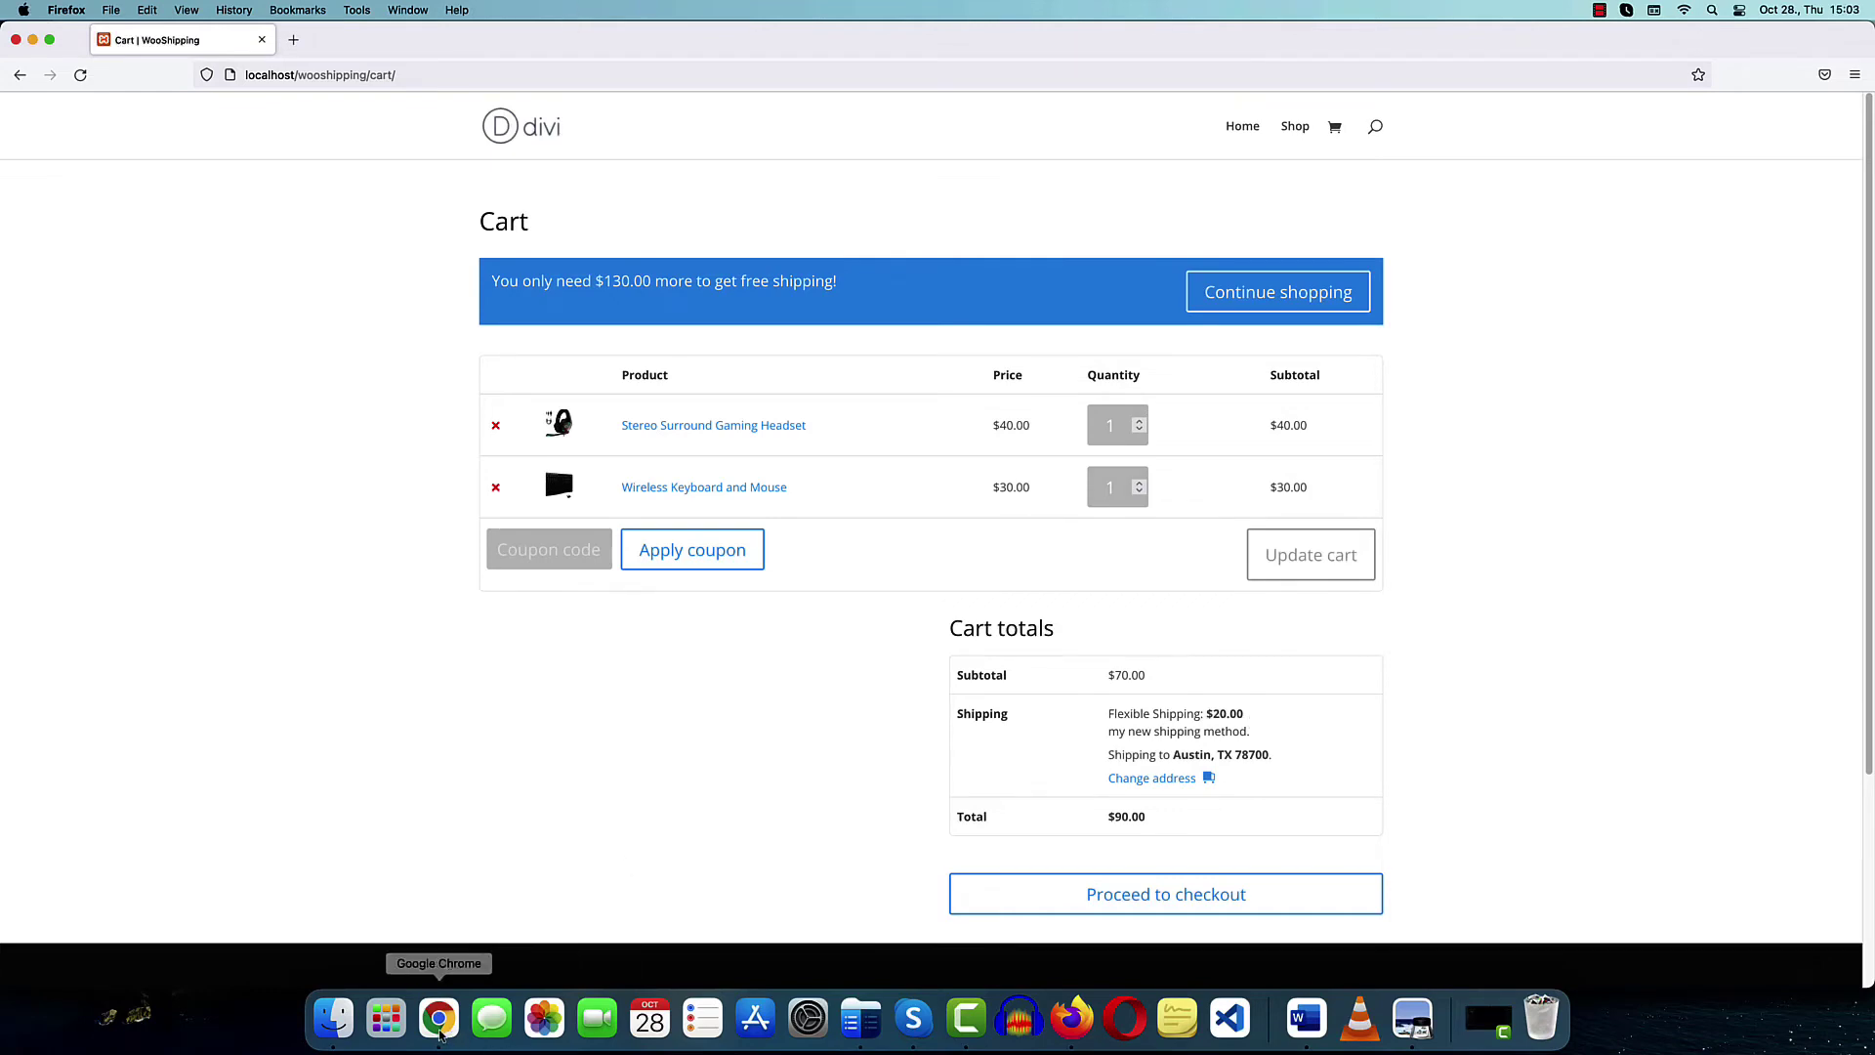
# Compare the cart's products and shipping cost with the weight-based cost rules in the Chrome shipping settings
pyautogui.click(440, 1036)
pyautogui.scroll(-7, 790, 767)
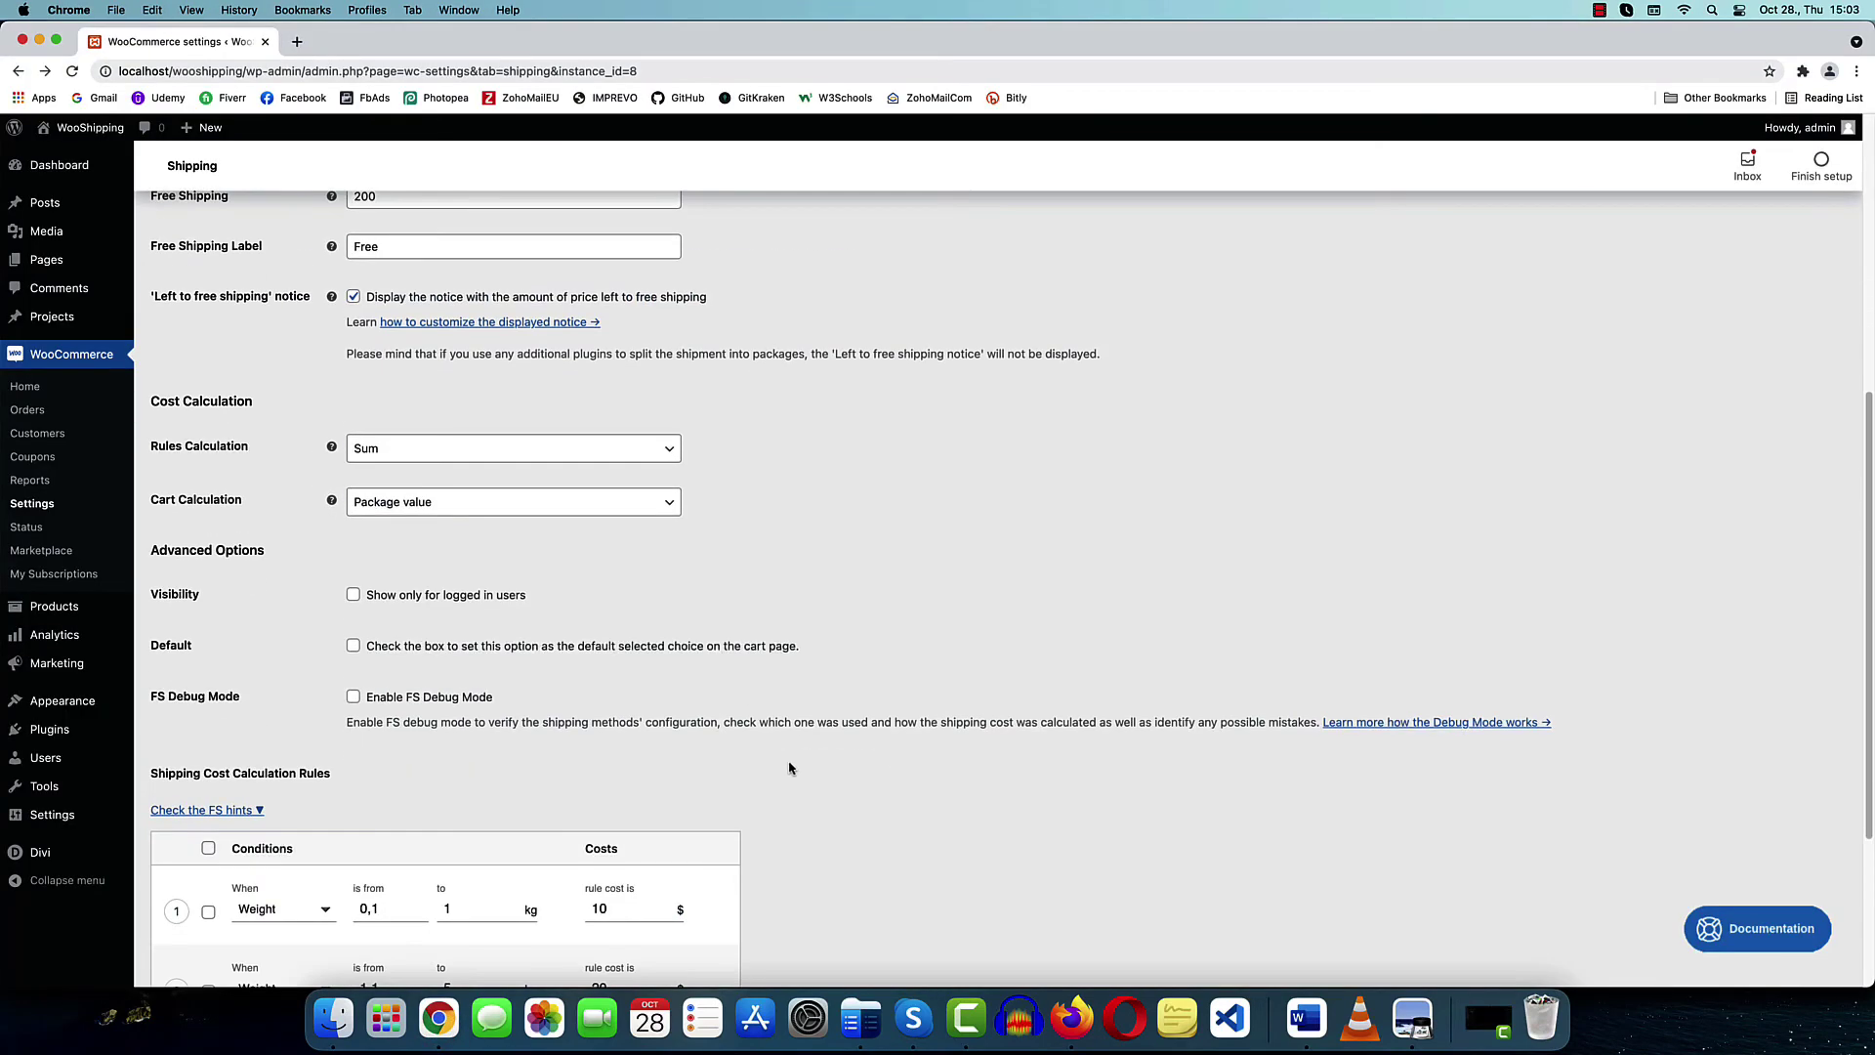
pyautogui.scroll(-3, 789, 767)
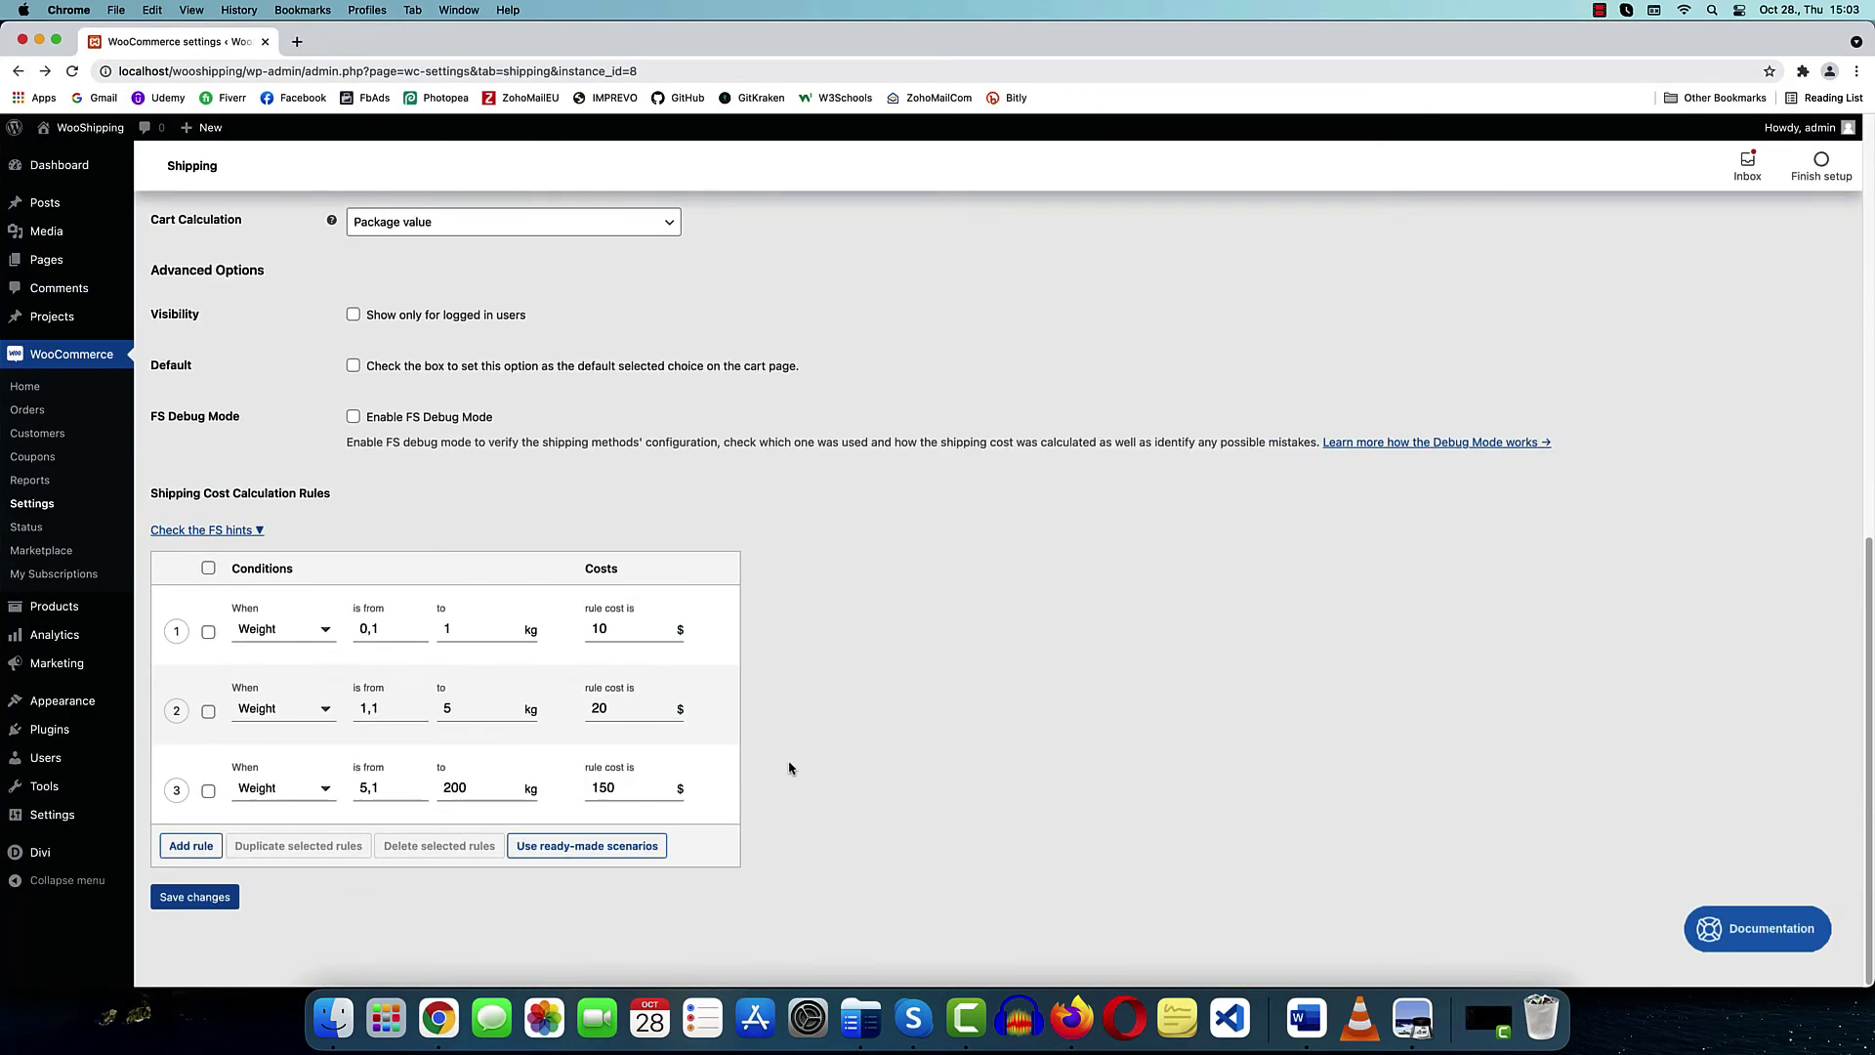
pyautogui.click(1073, 1035)
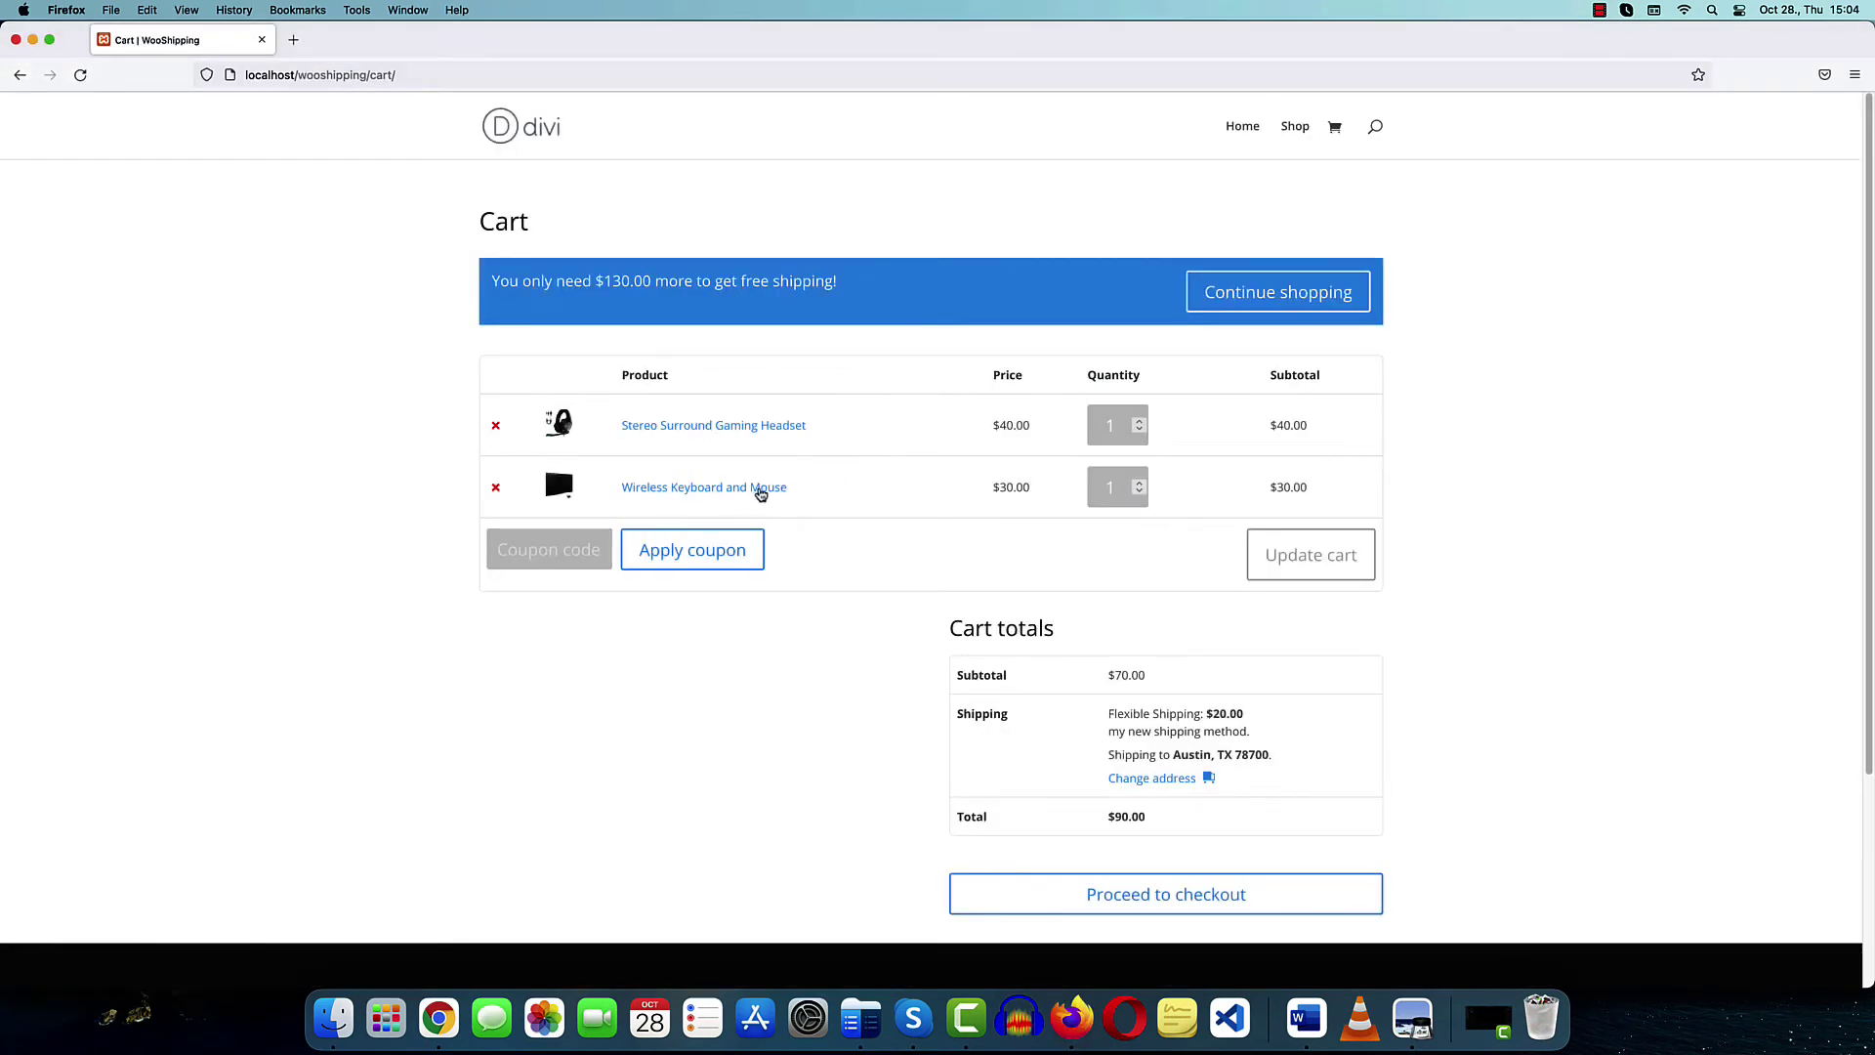
pyautogui.click(441, 1024)
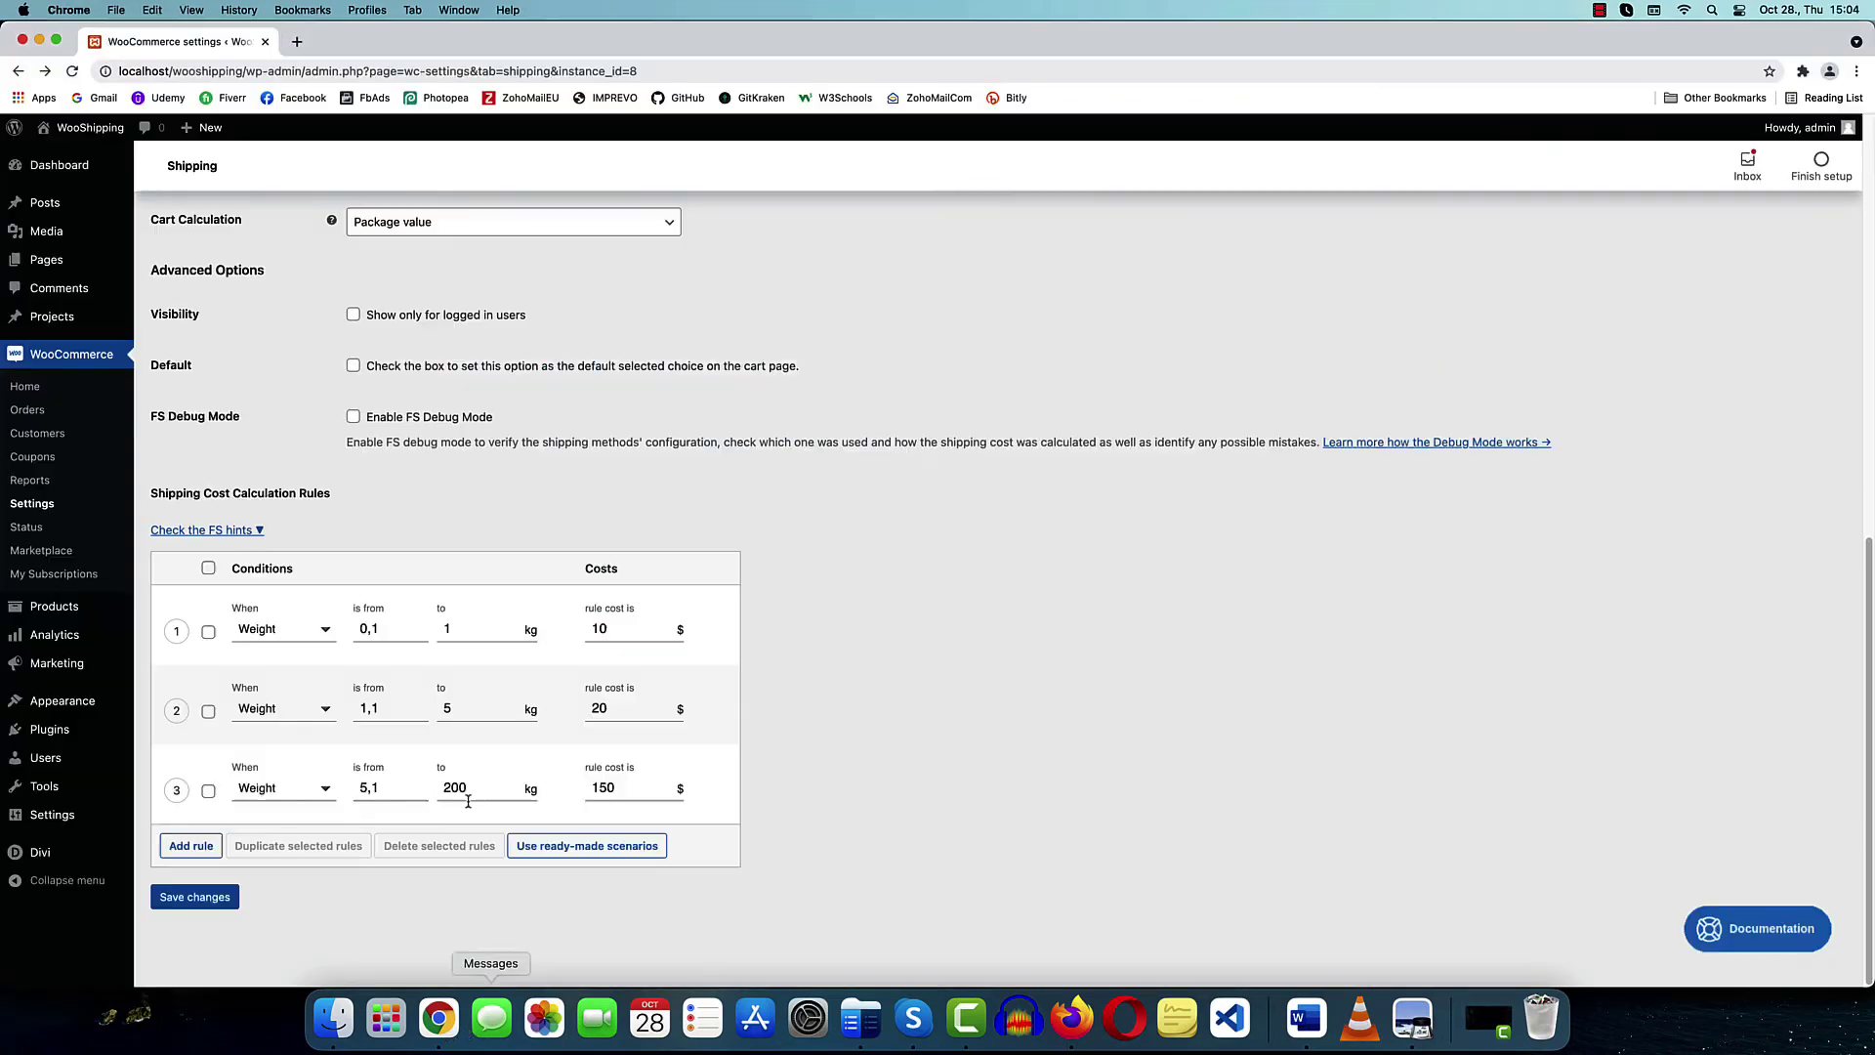
pyautogui.doubleClick(599, 707)
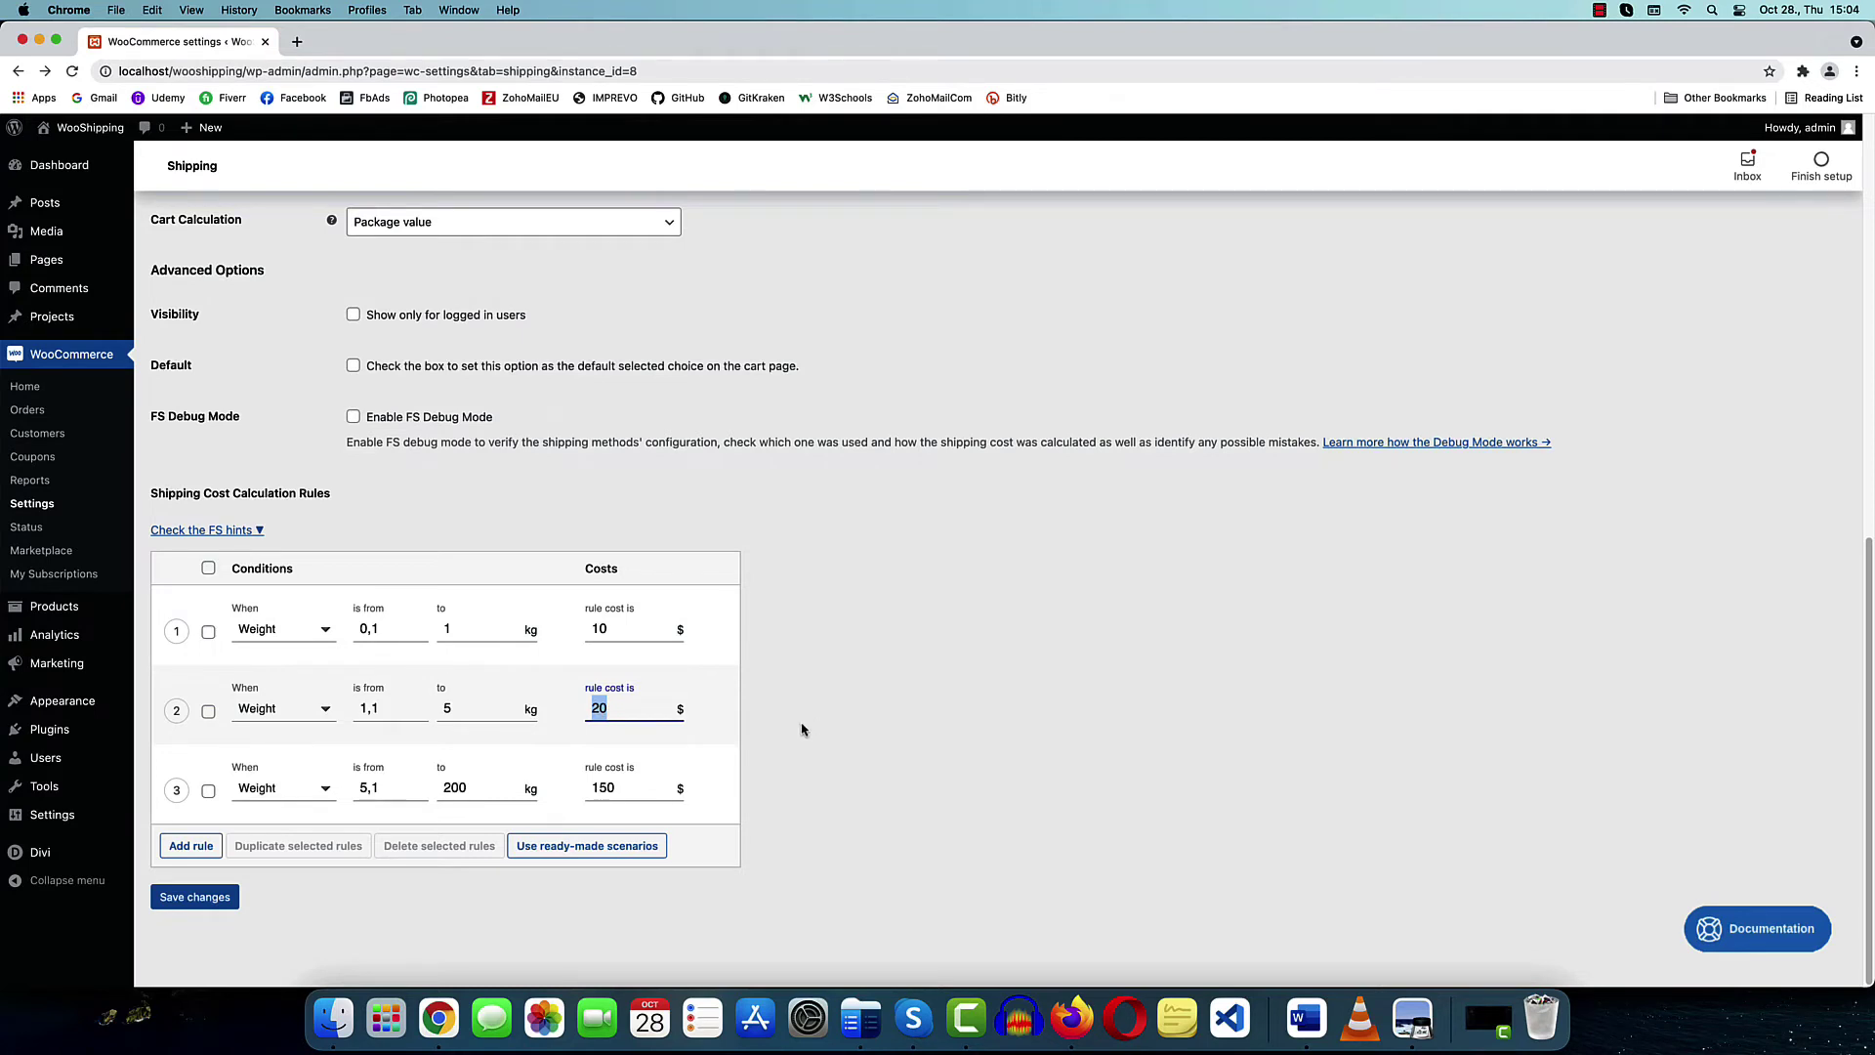
# Return to the cart in Firefox and remove the Wireless Keyboard and Mouse
pyautogui.click(1081, 1033)
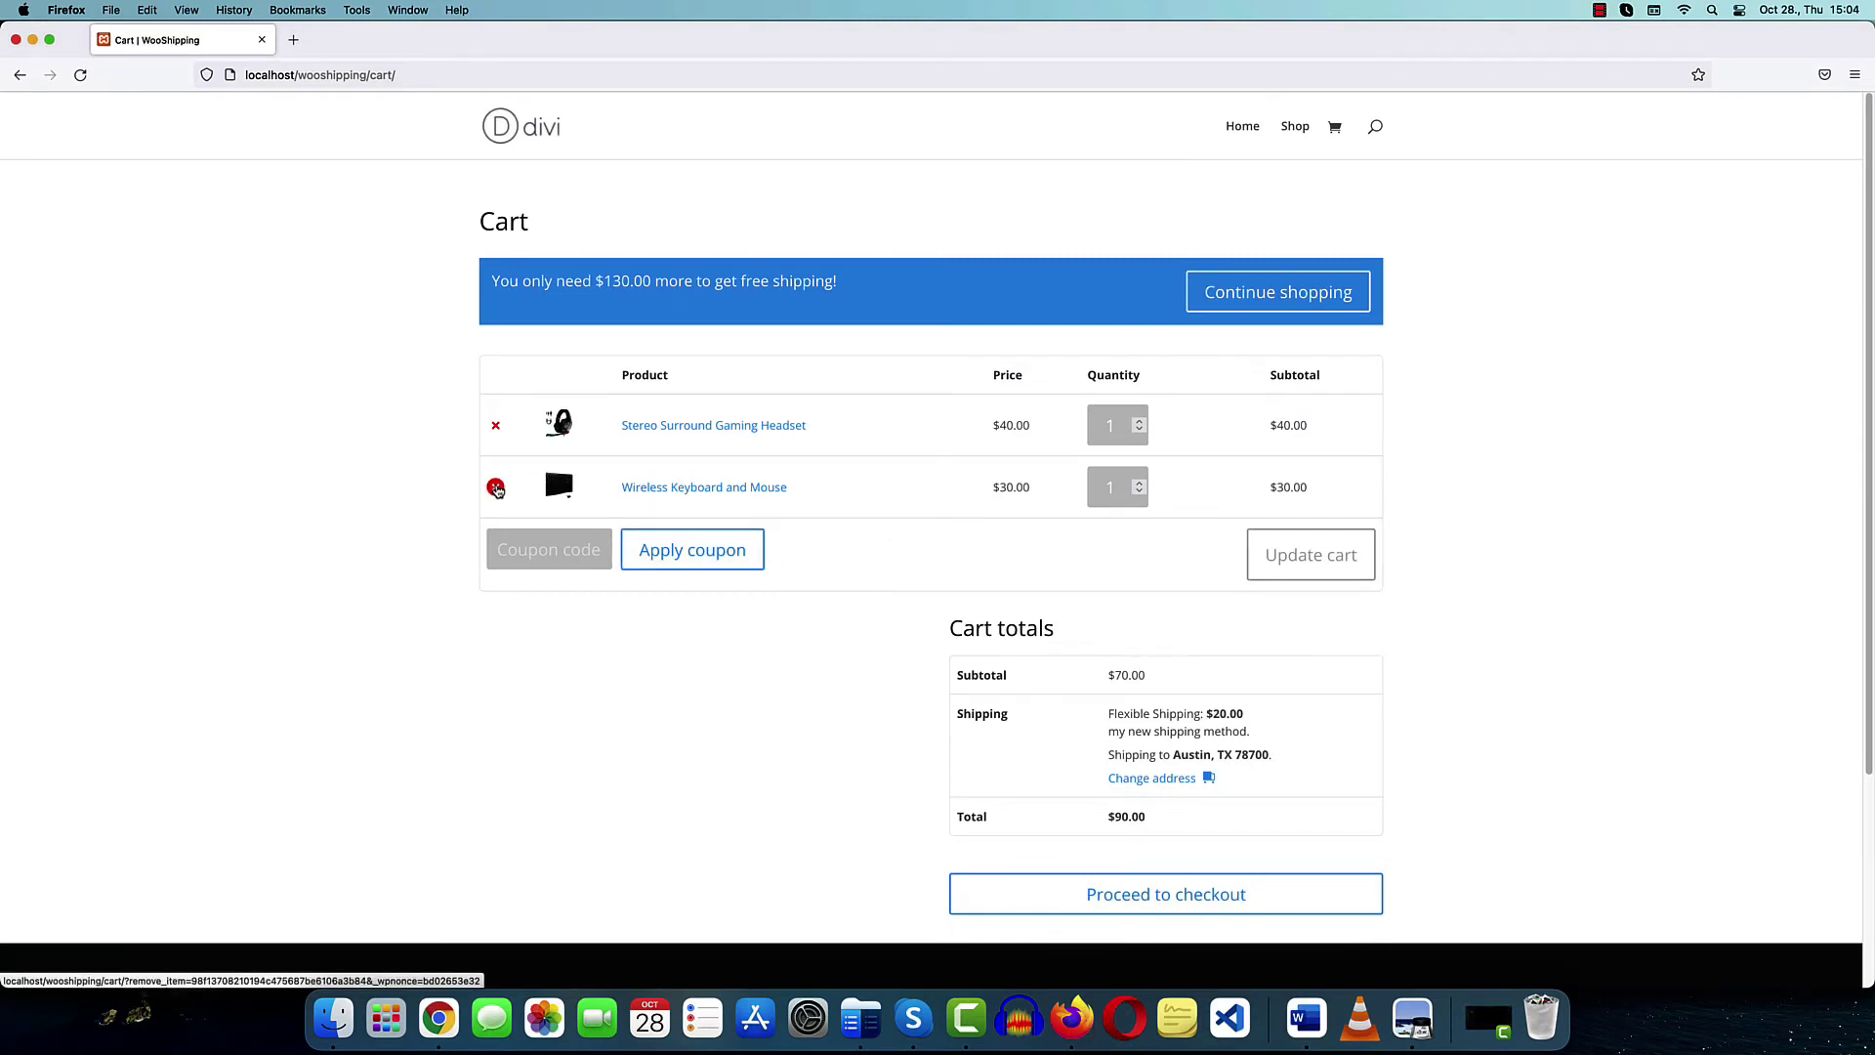
pyautogui.click(497, 489)
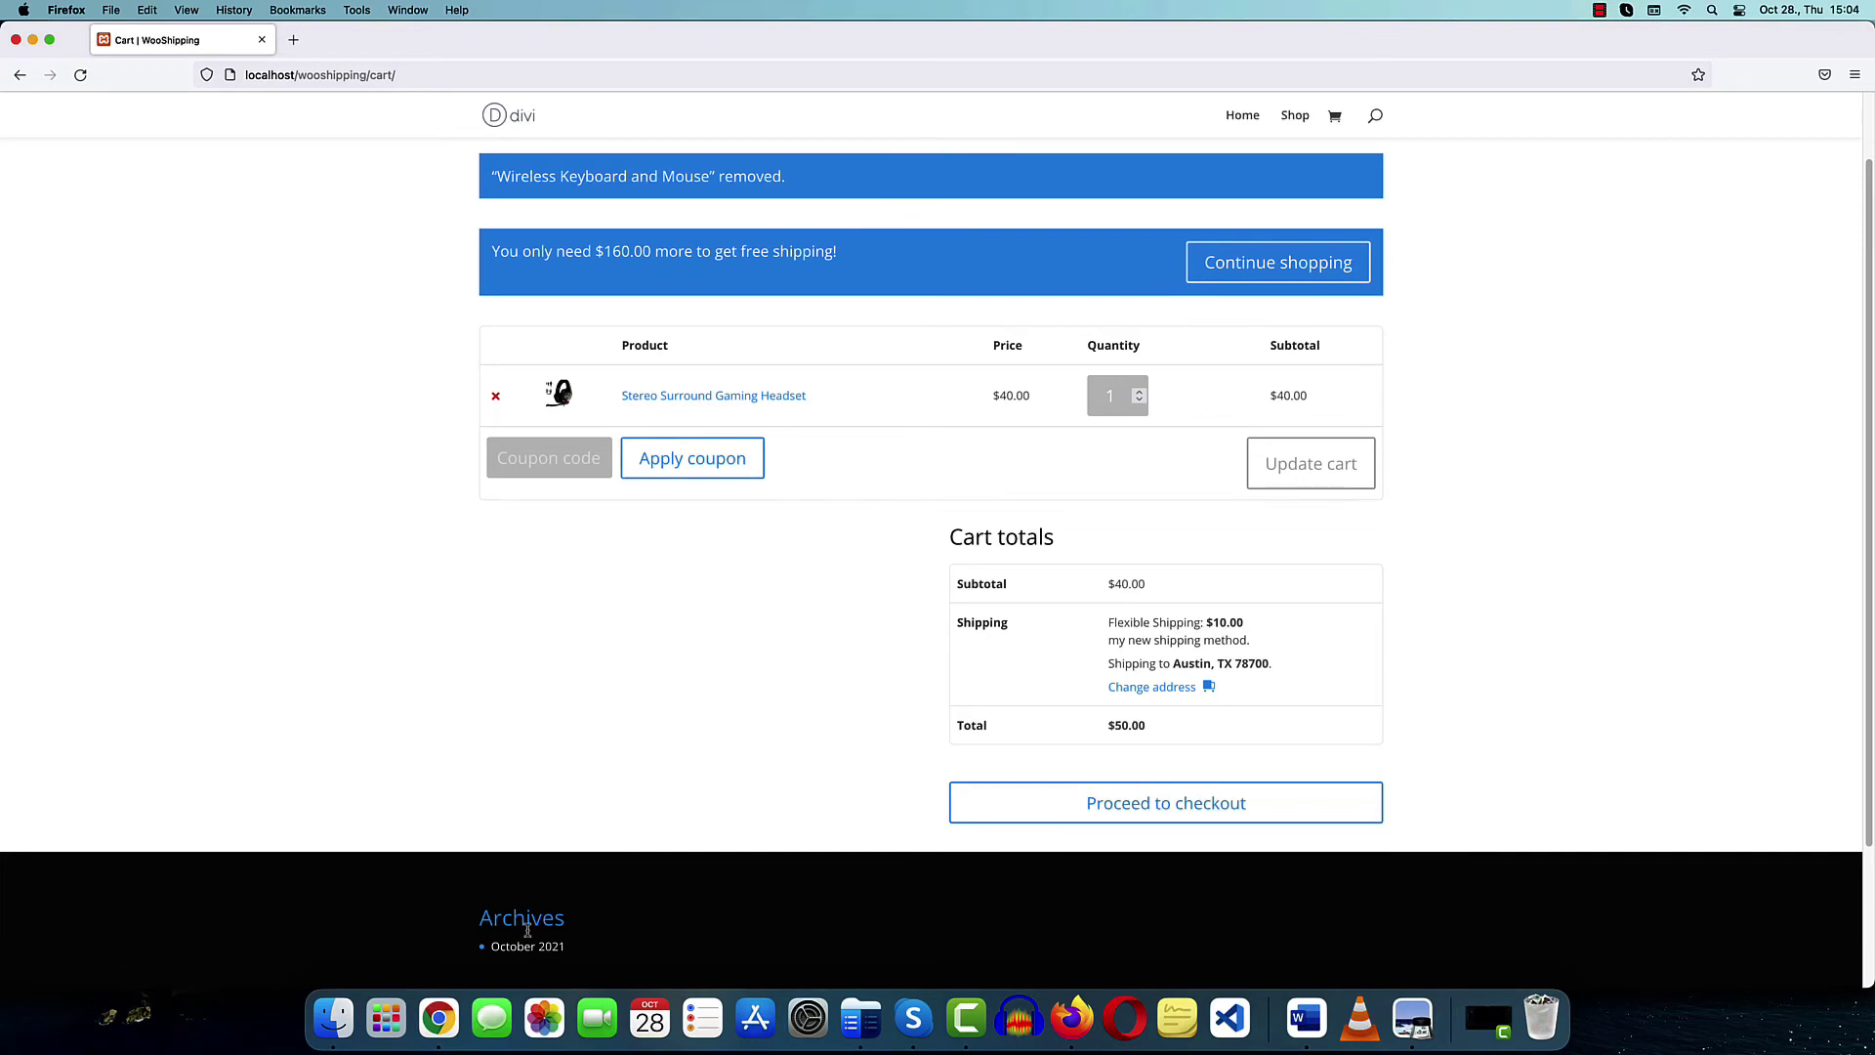
# Compare the free shipping threshold in the Chrome settings with the subtotal and the free shipping notice in the Firefox cart
pyautogui.click(439, 1019)
pyautogui.scroll(10, 402, 735)
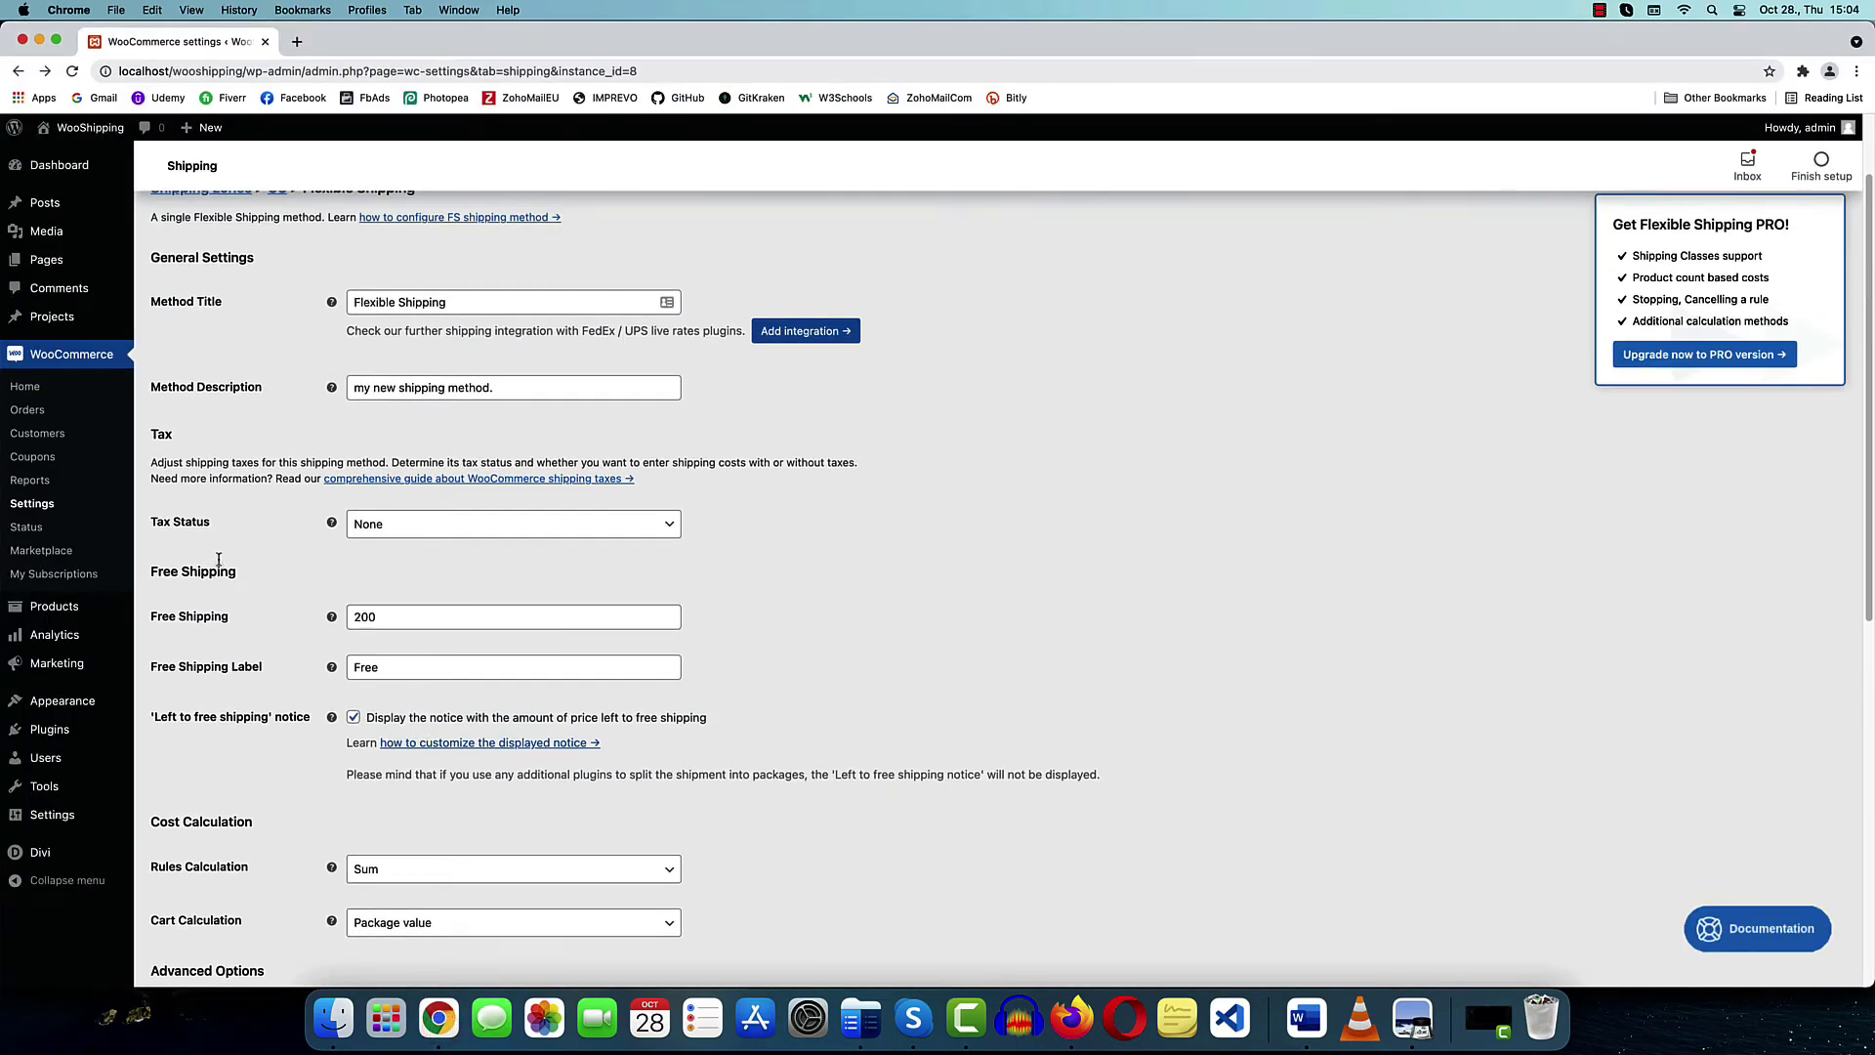
pyautogui.doubleClick(400, 616)
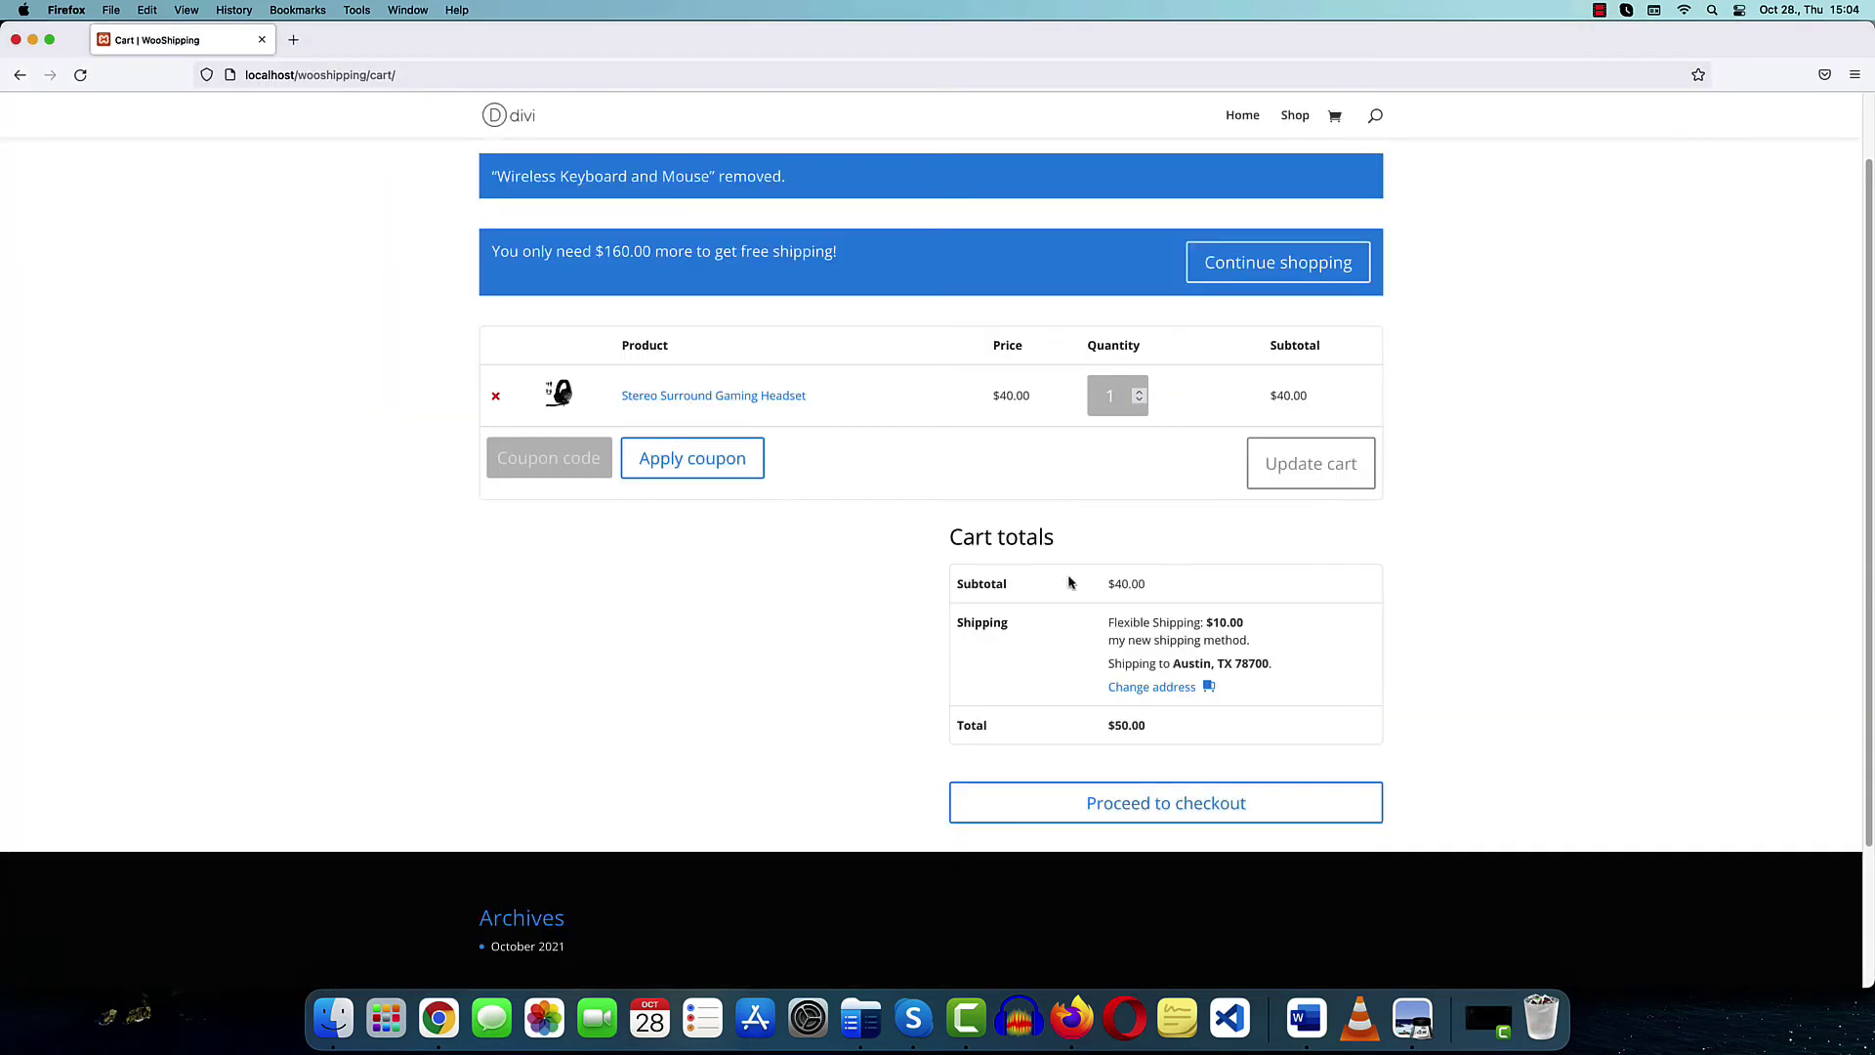
pyautogui.doubleClick(1110, 584)
pyautogui.moveTo(493, 253); pyautogui.dragTo(837, 252)
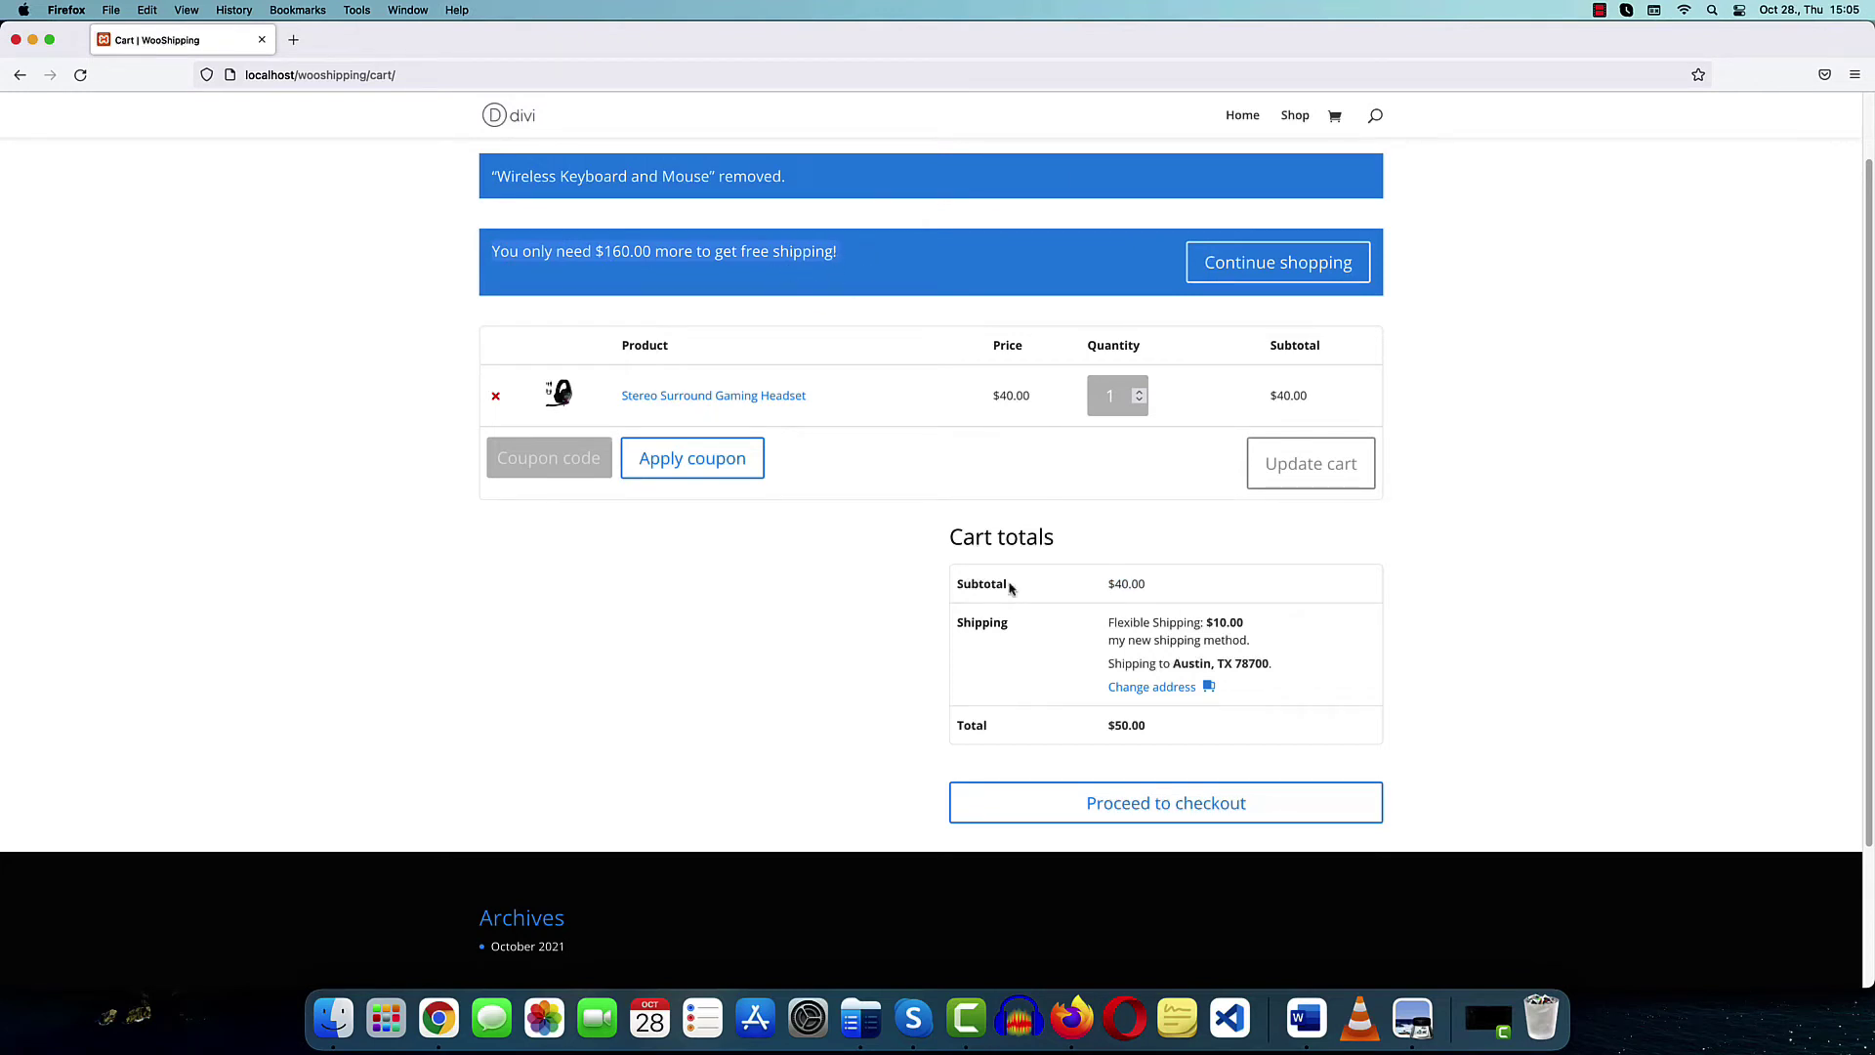
# Continue shopping, add the Acer Aspire TC-1660-UA92 Desktop to the cart and open the cart
pyautogui.click(1295, 263)
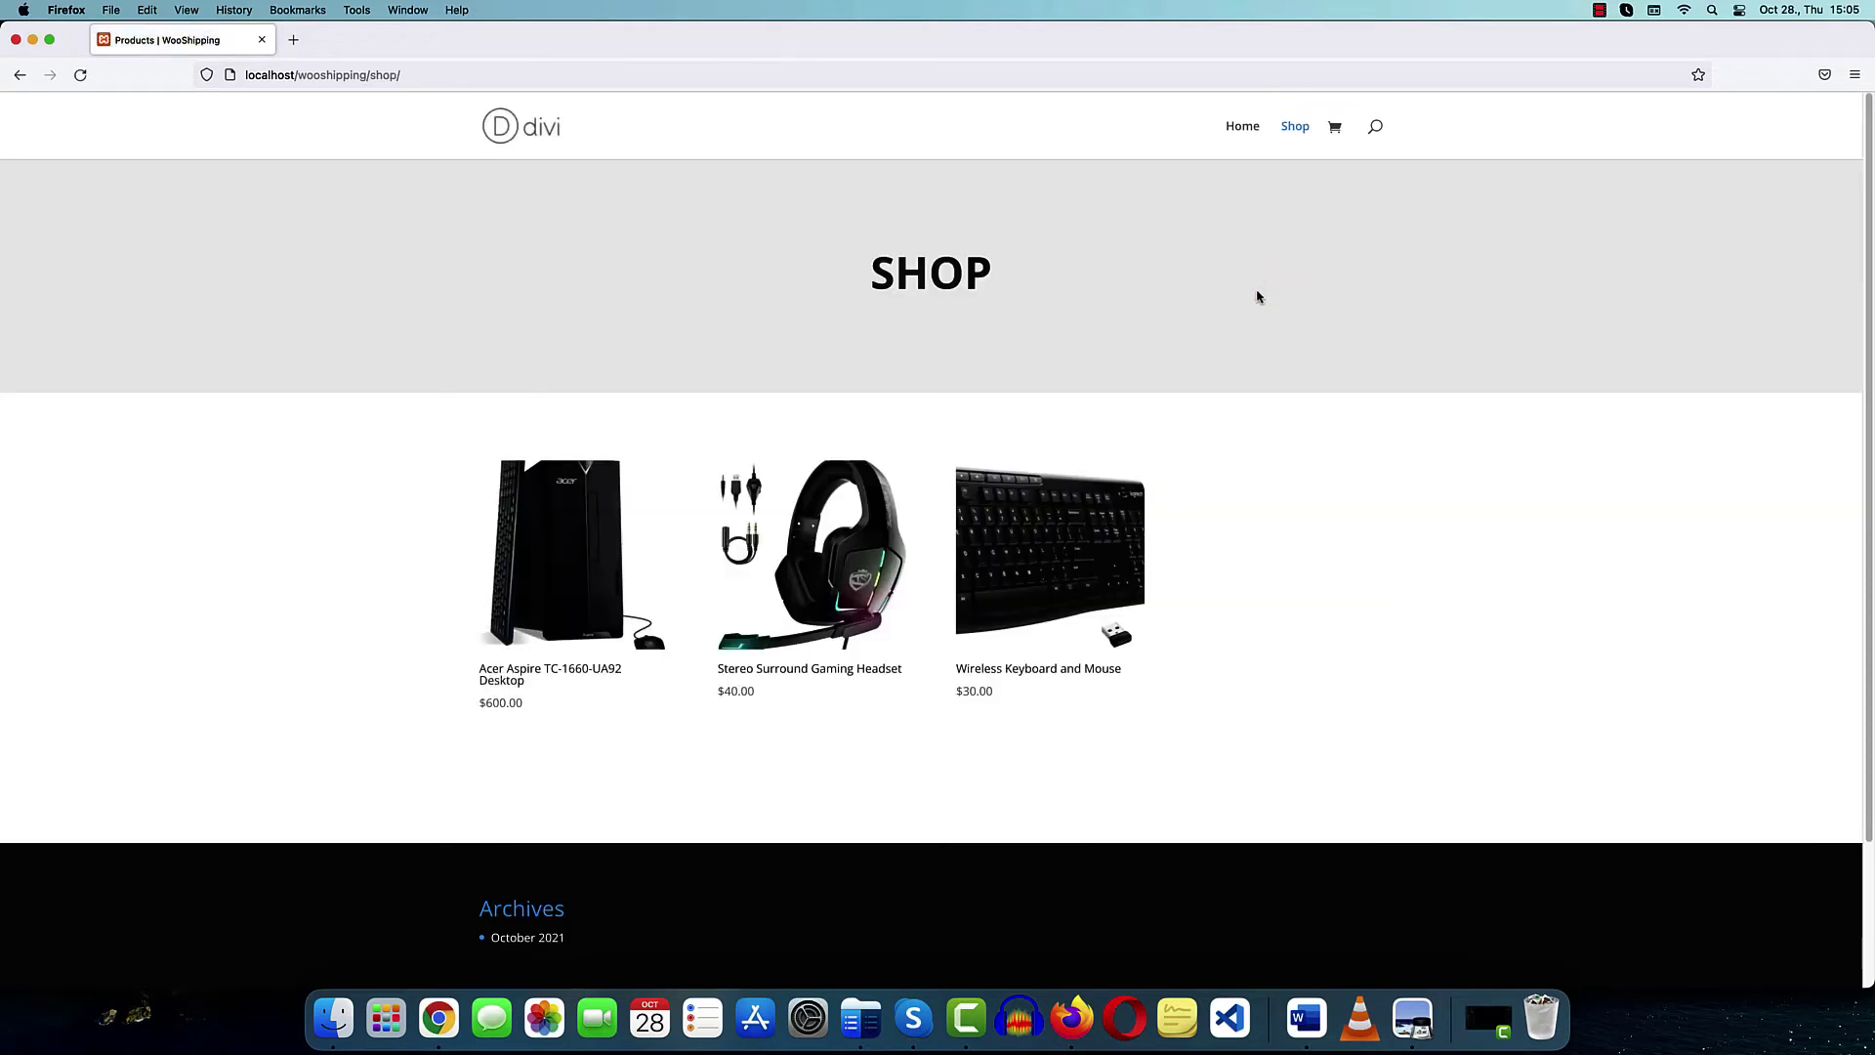
pyautogui.click(565, 566)
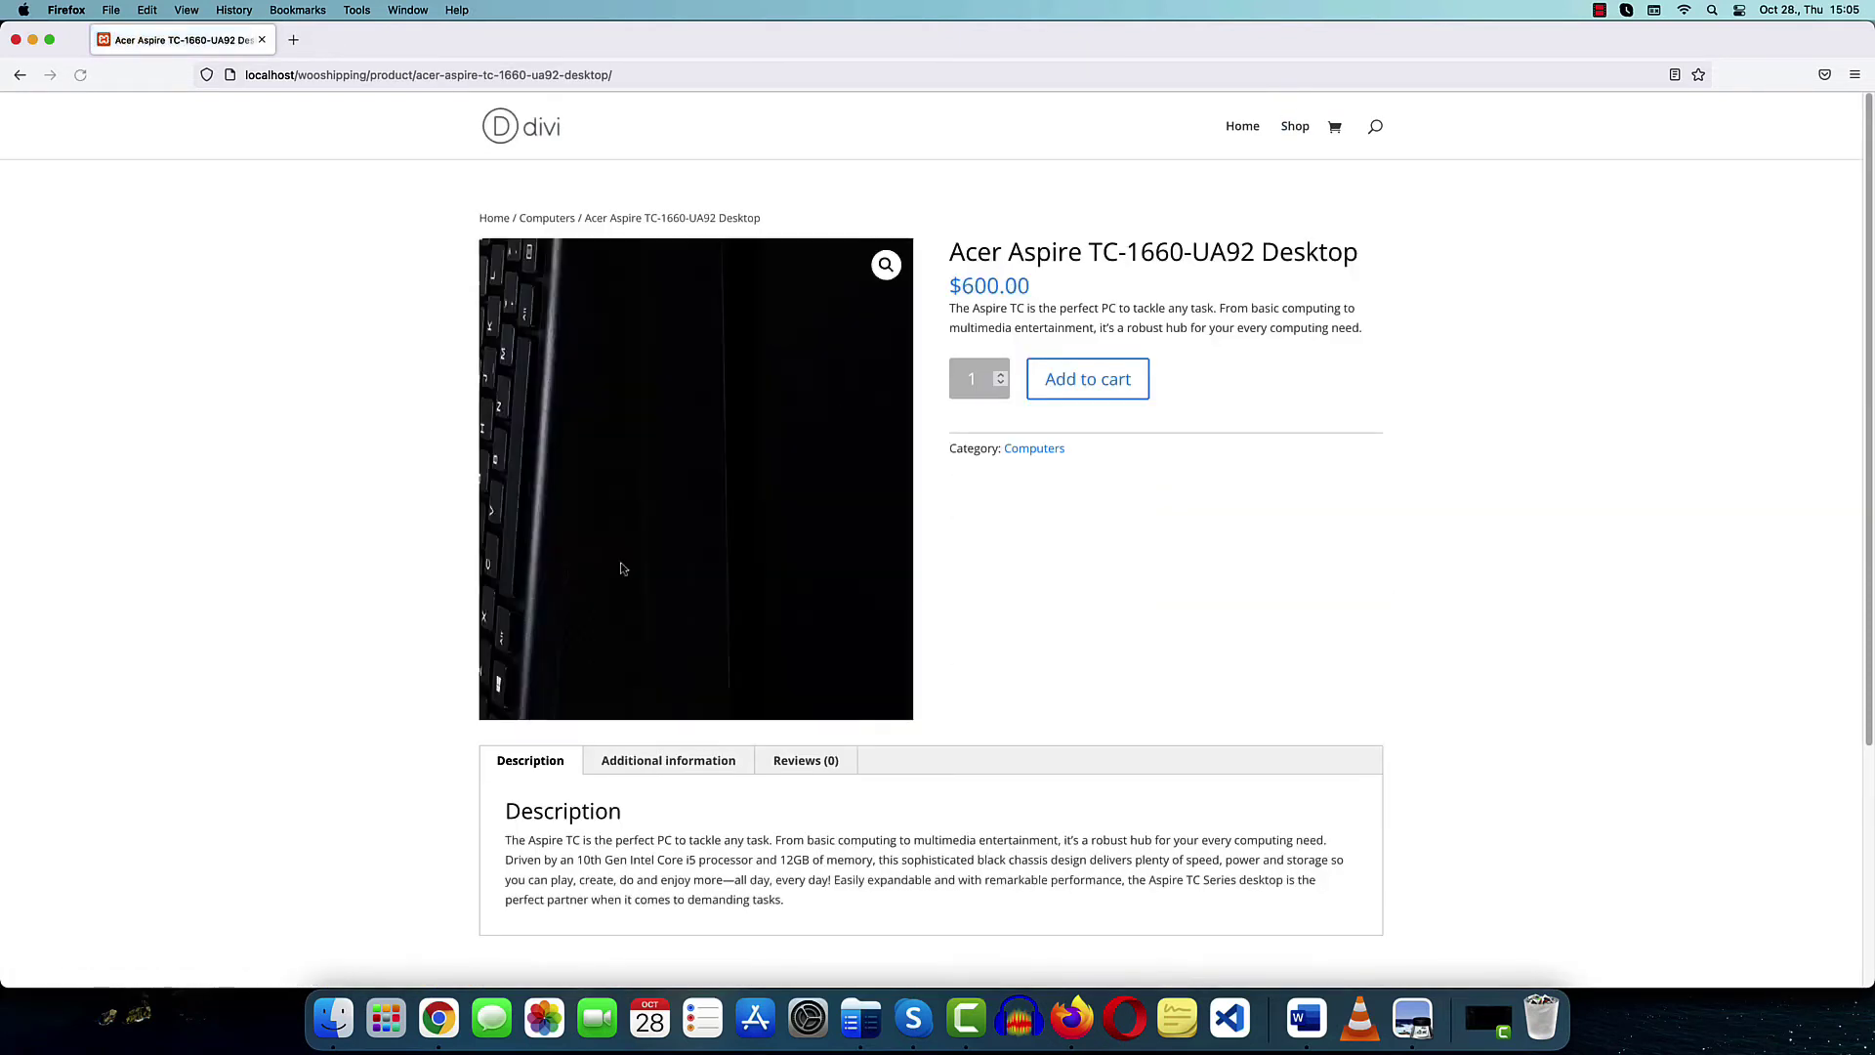
pyautogui.click(1098, 380)
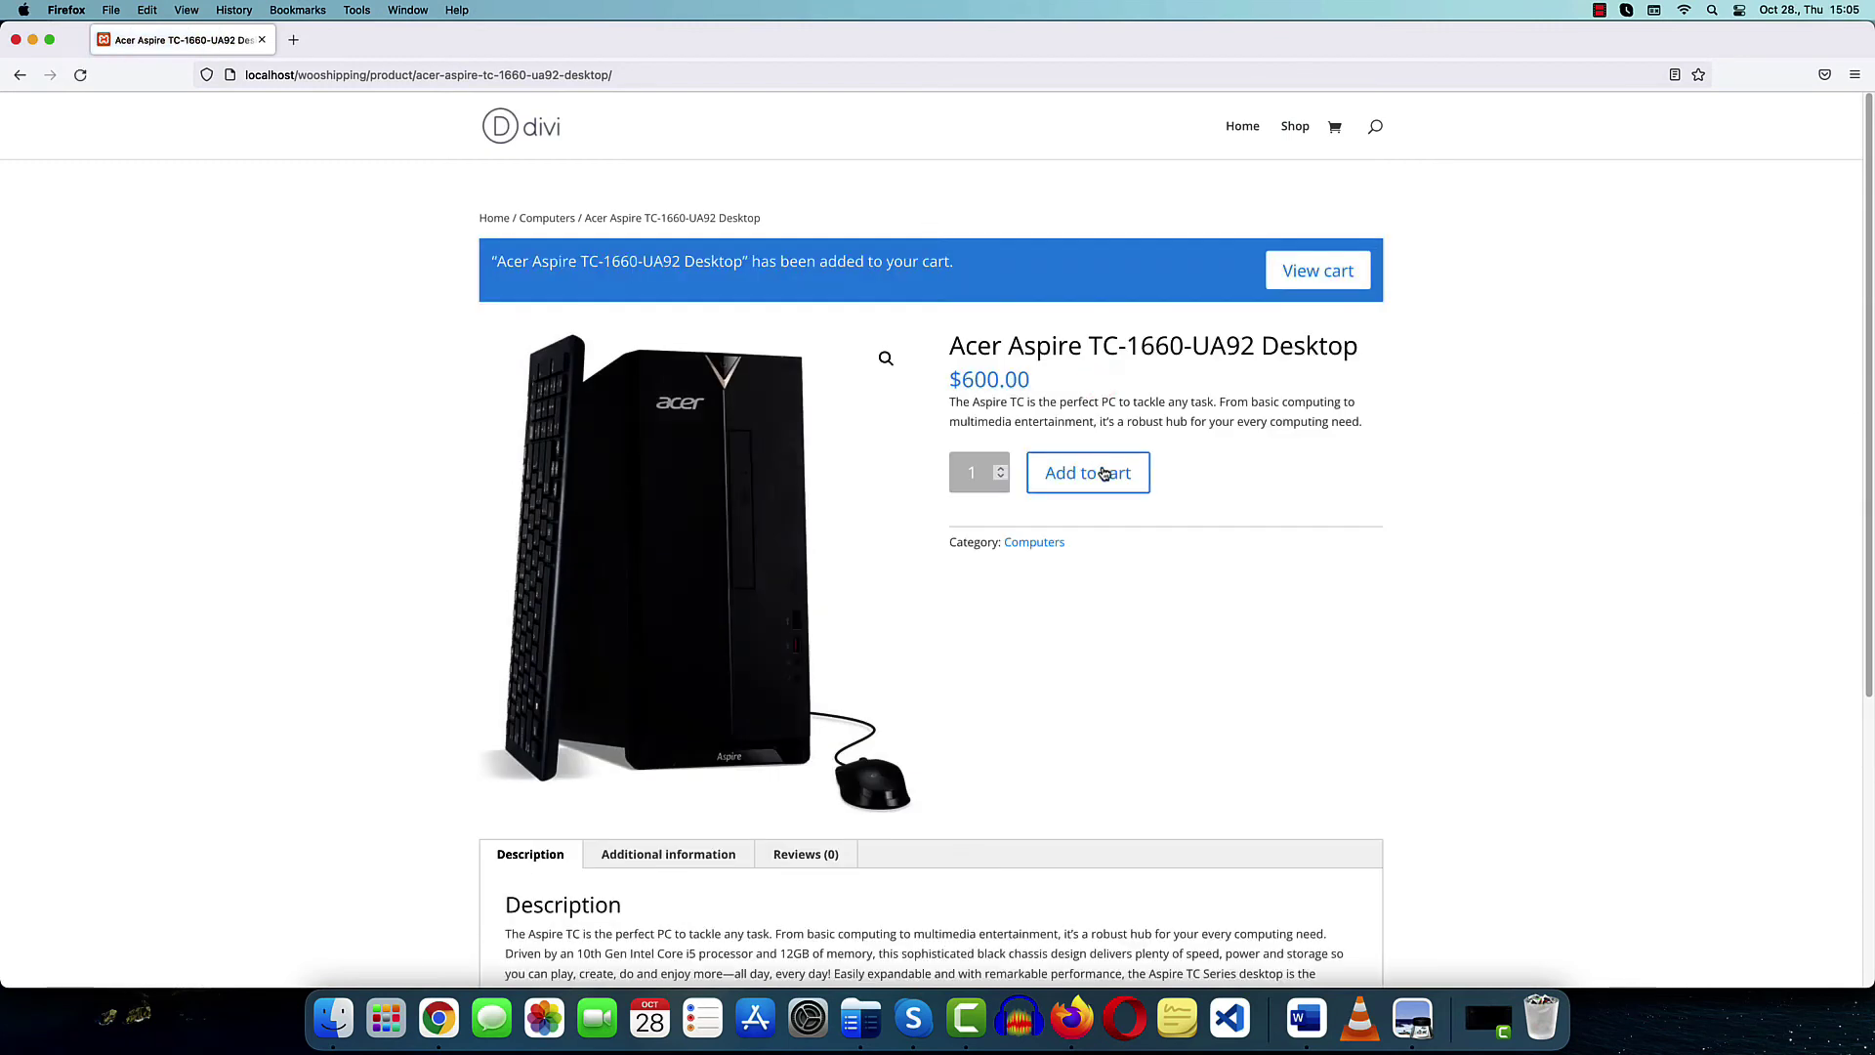
pyautogui.click(1330, 270)
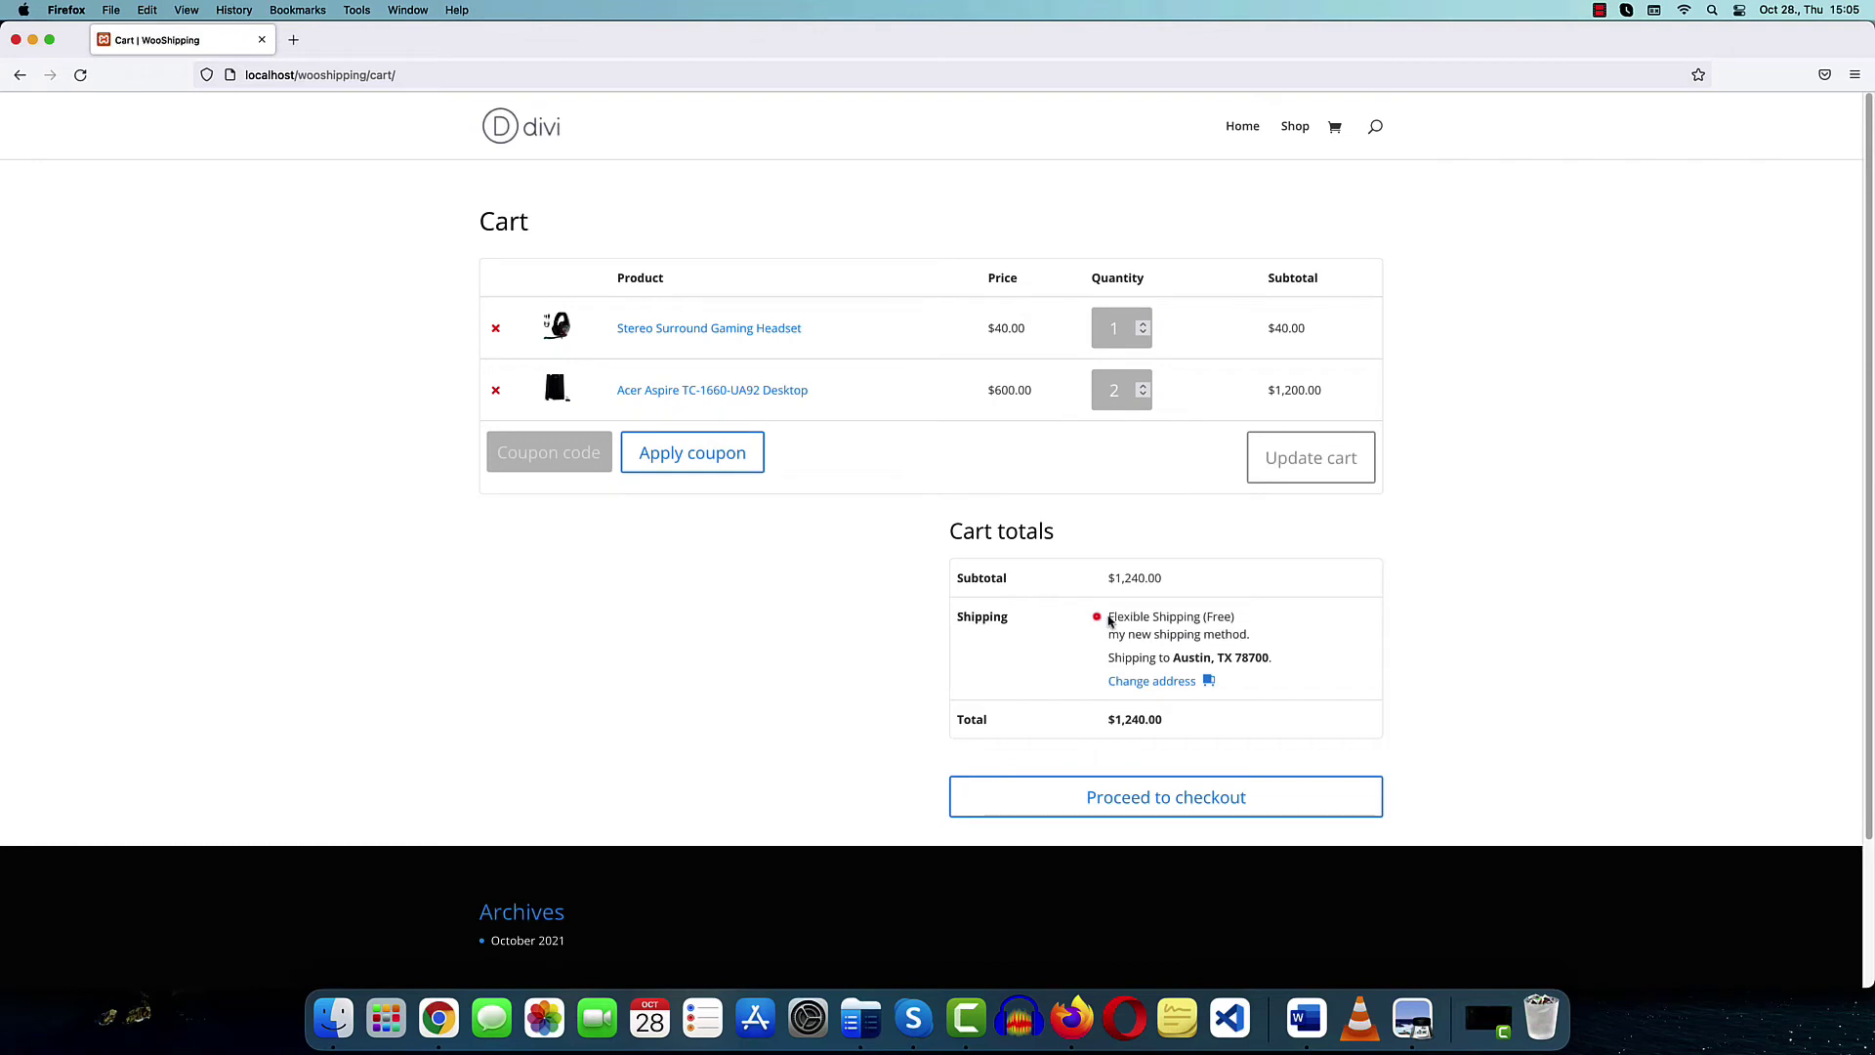
# Check the cart's shipping line, reduce the Acer Aspire desktop's quantity to 1 and update the cart
pyautogui.moveTo(1103, 624); pyautogui.dragTo(1236, 620)
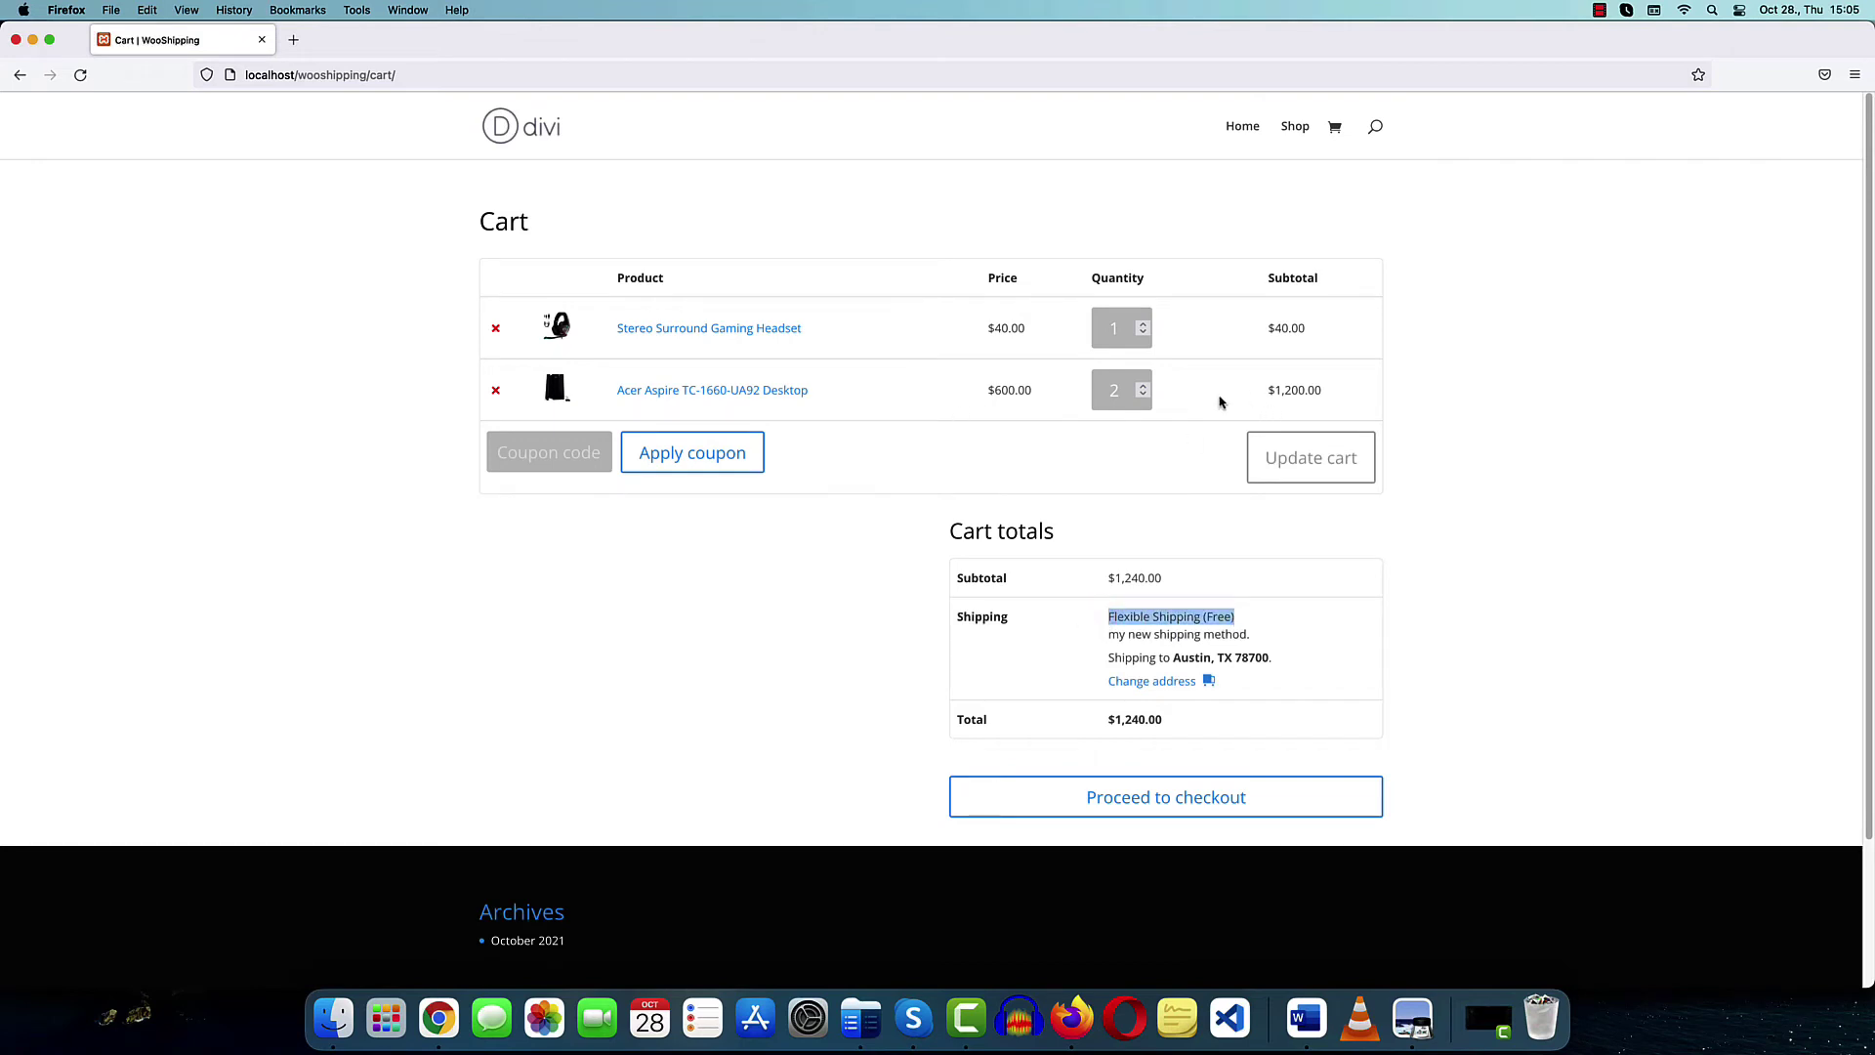
pyautogui.click(1142, 395)
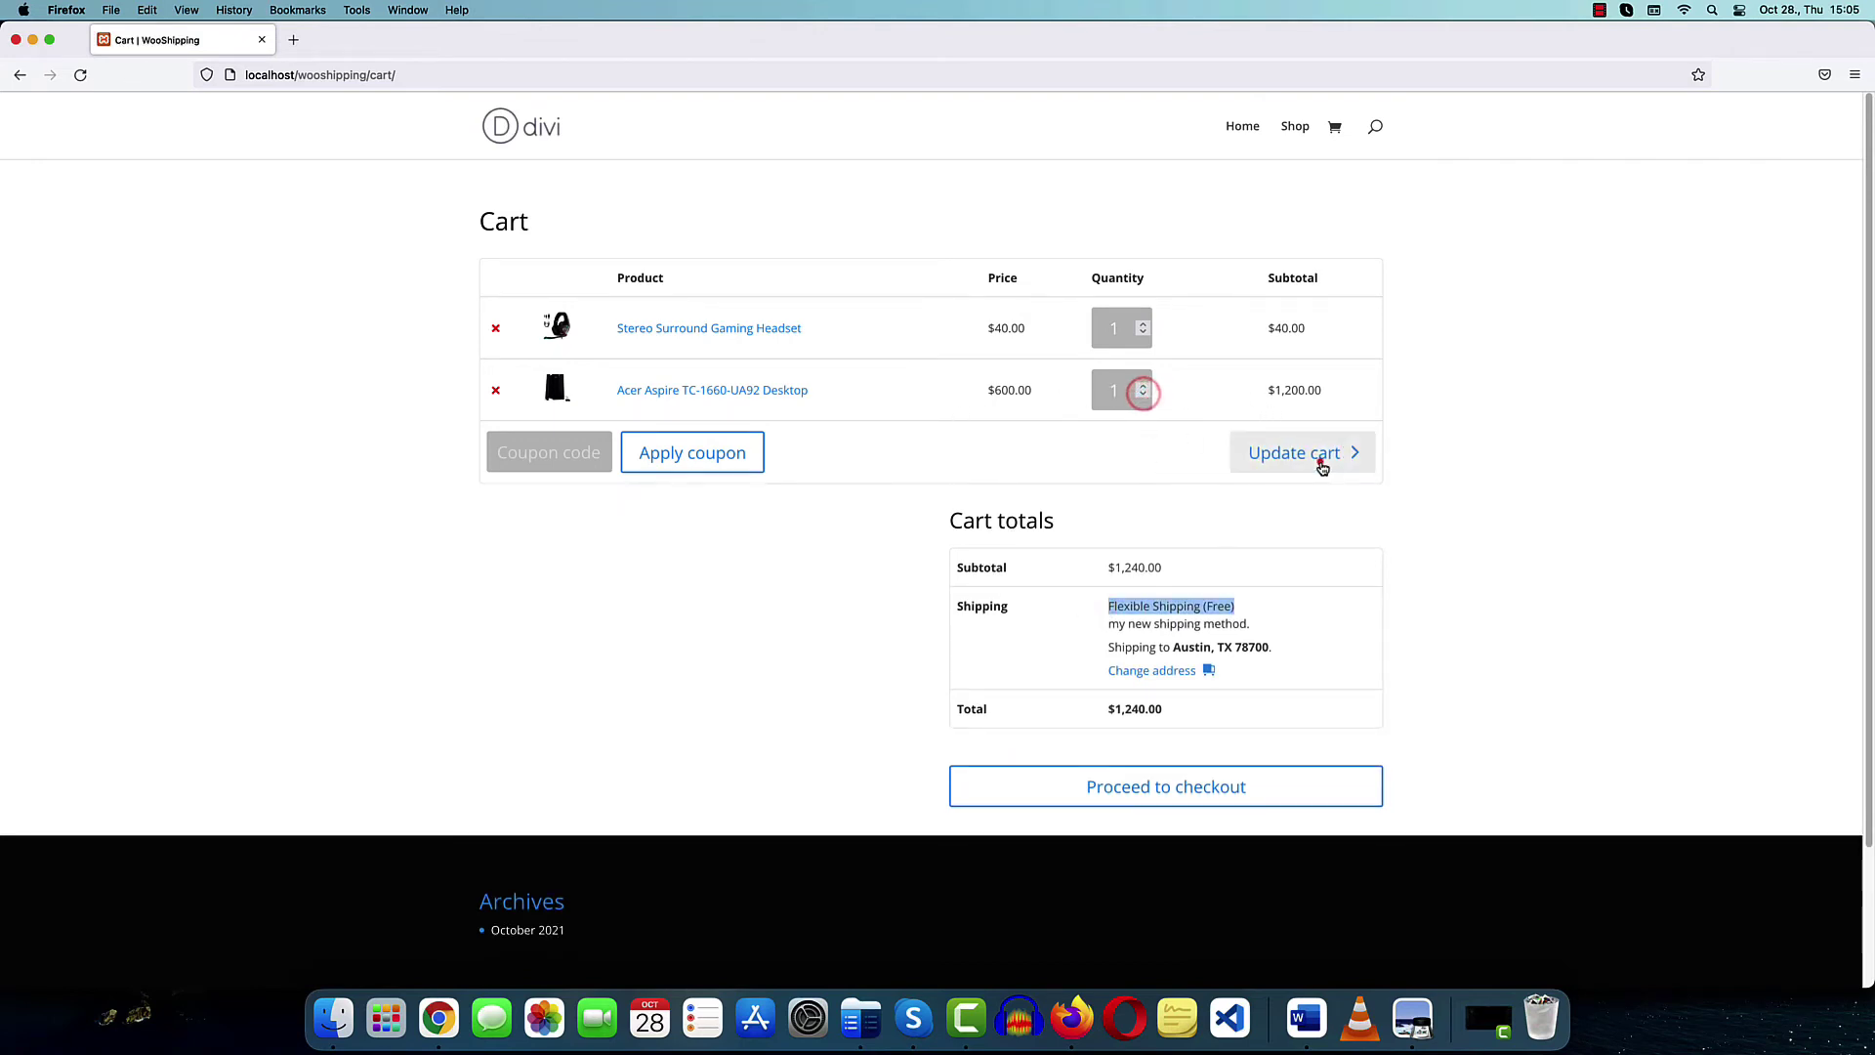
pyautogui.click(1320, 457)
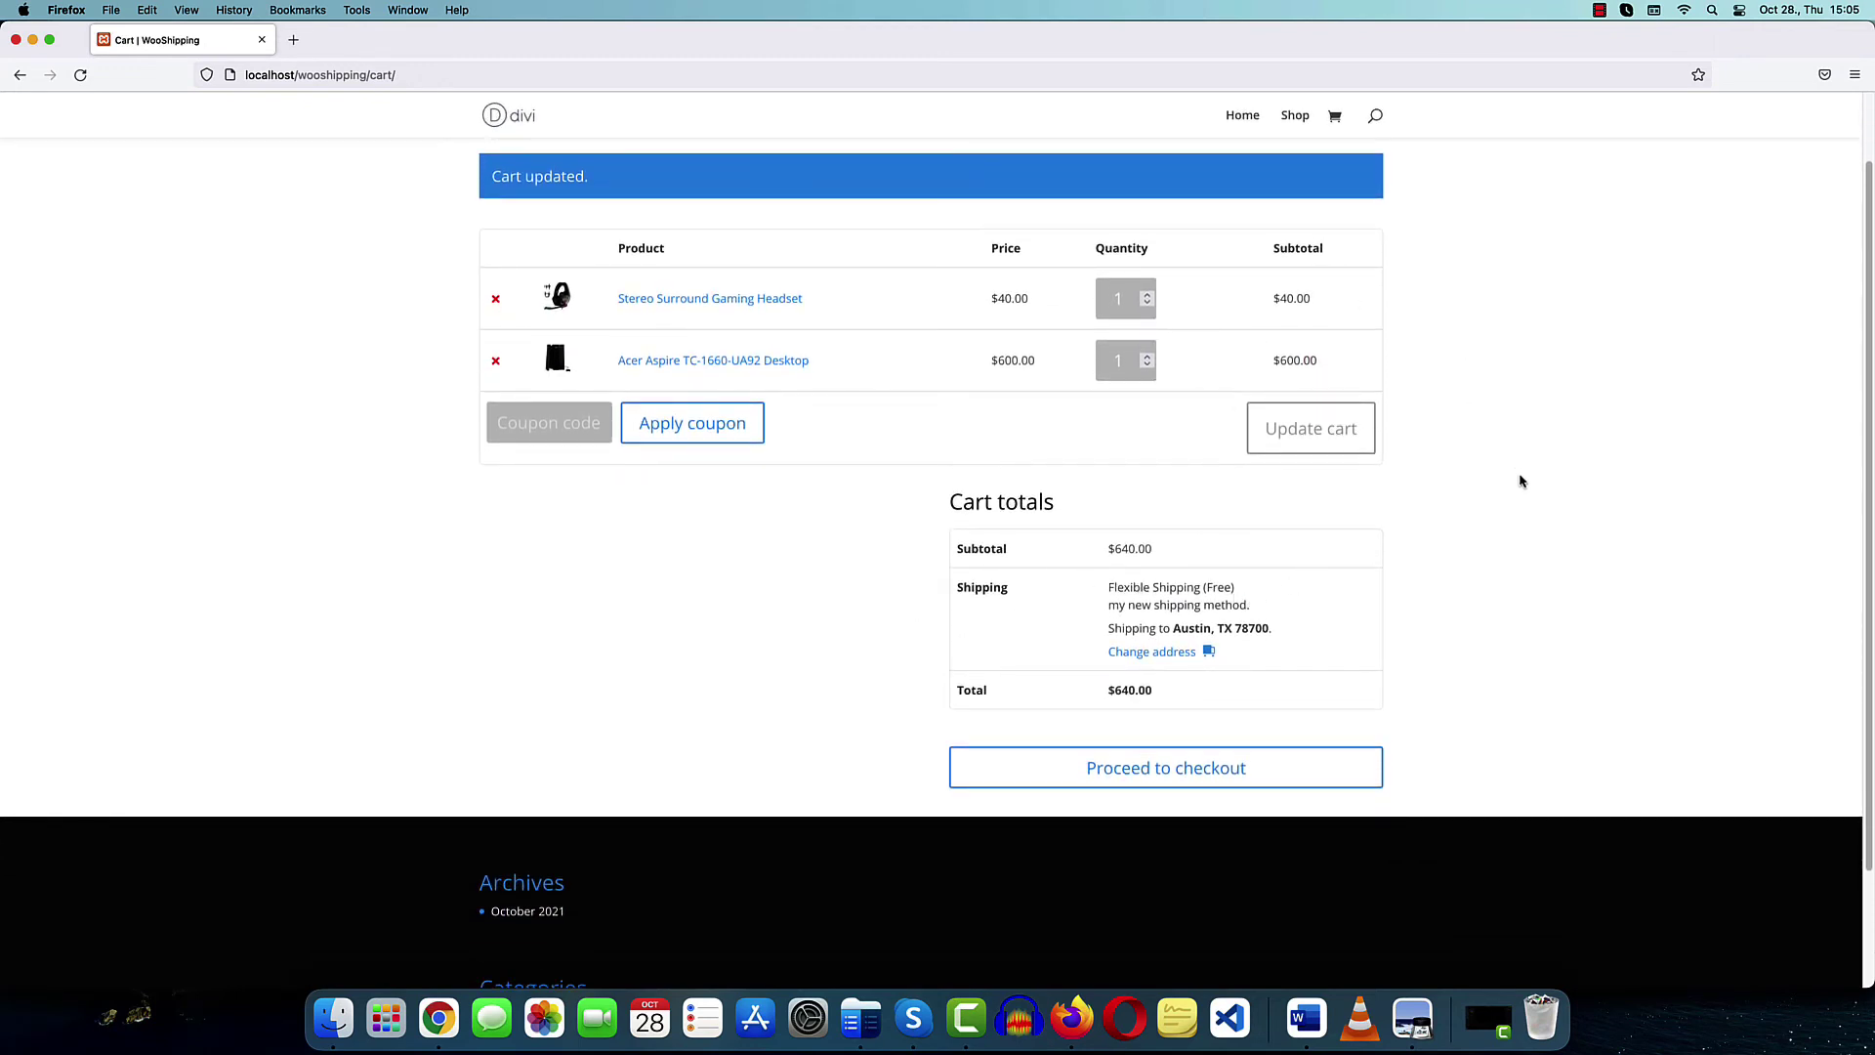
# Switch to the shipping settings in Chrome and apply the ready-made Weight-based shipping scenario to the cost calculation rules
pyautogui.click(439, 1019)
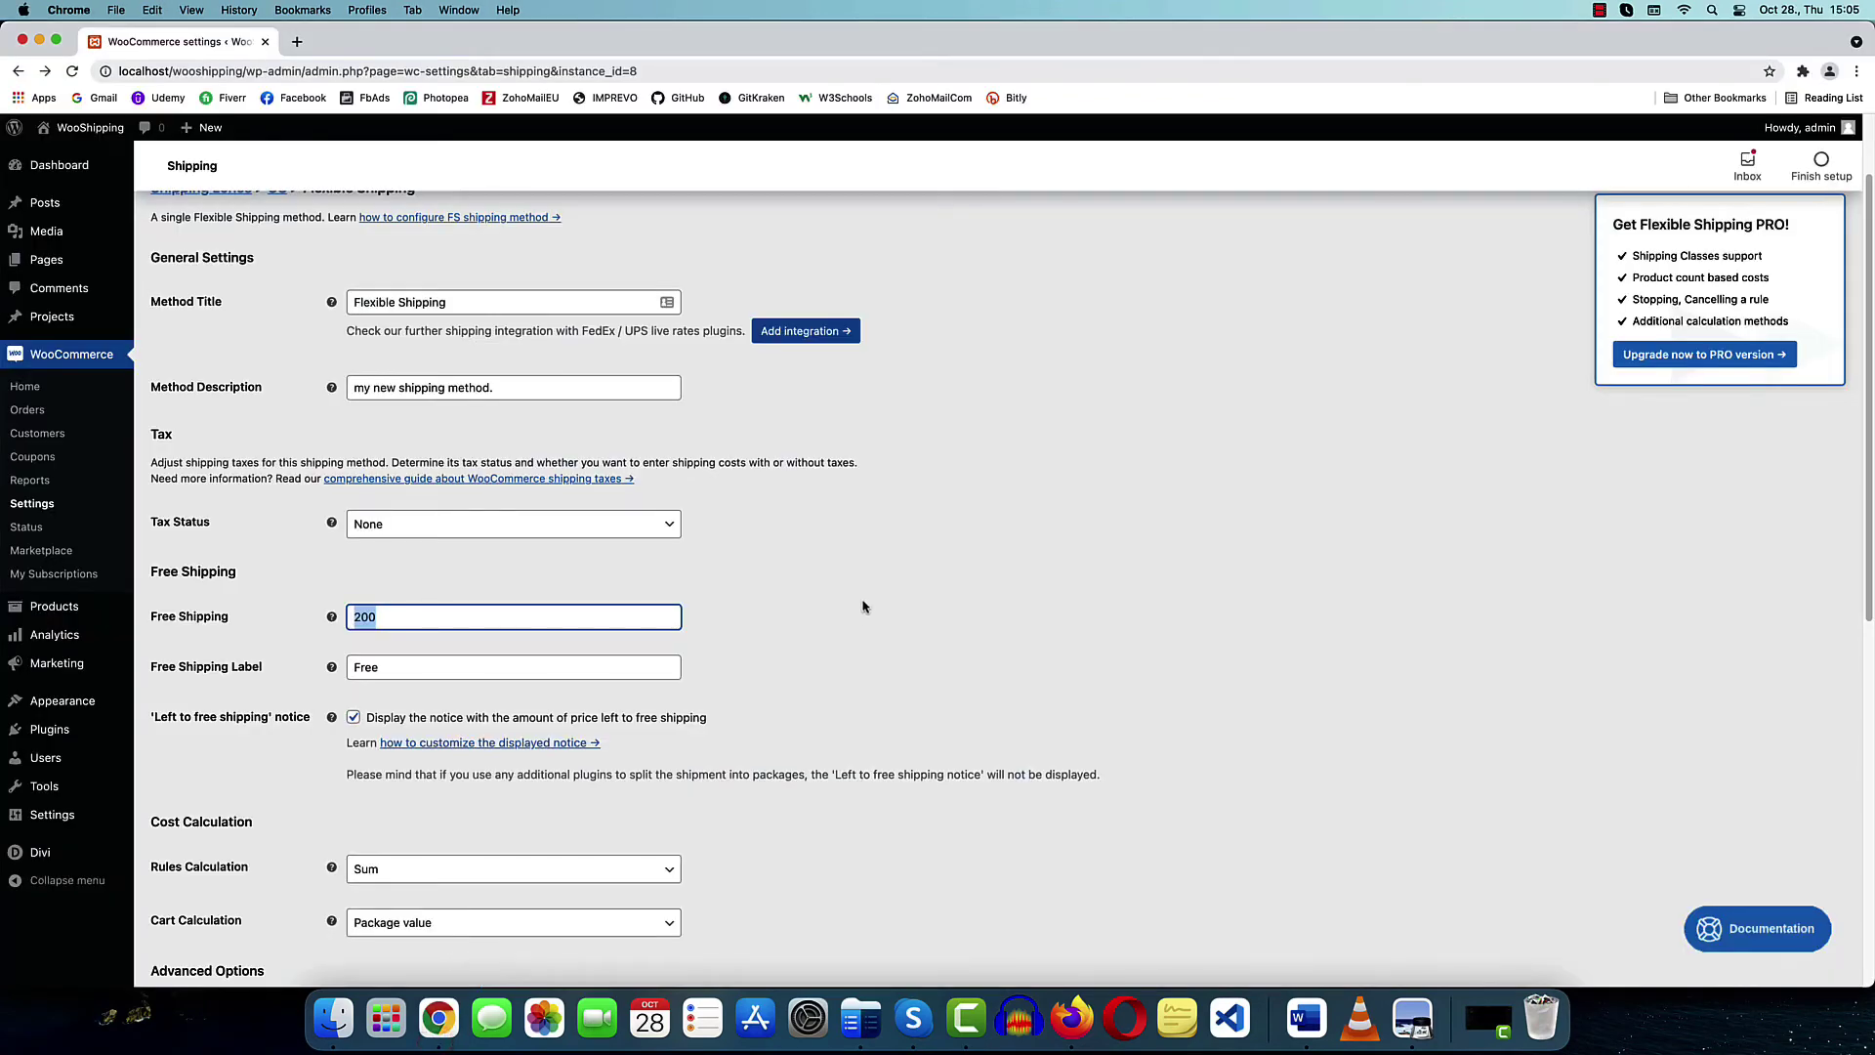
pyautogui.scroll(-10, 863, 607)
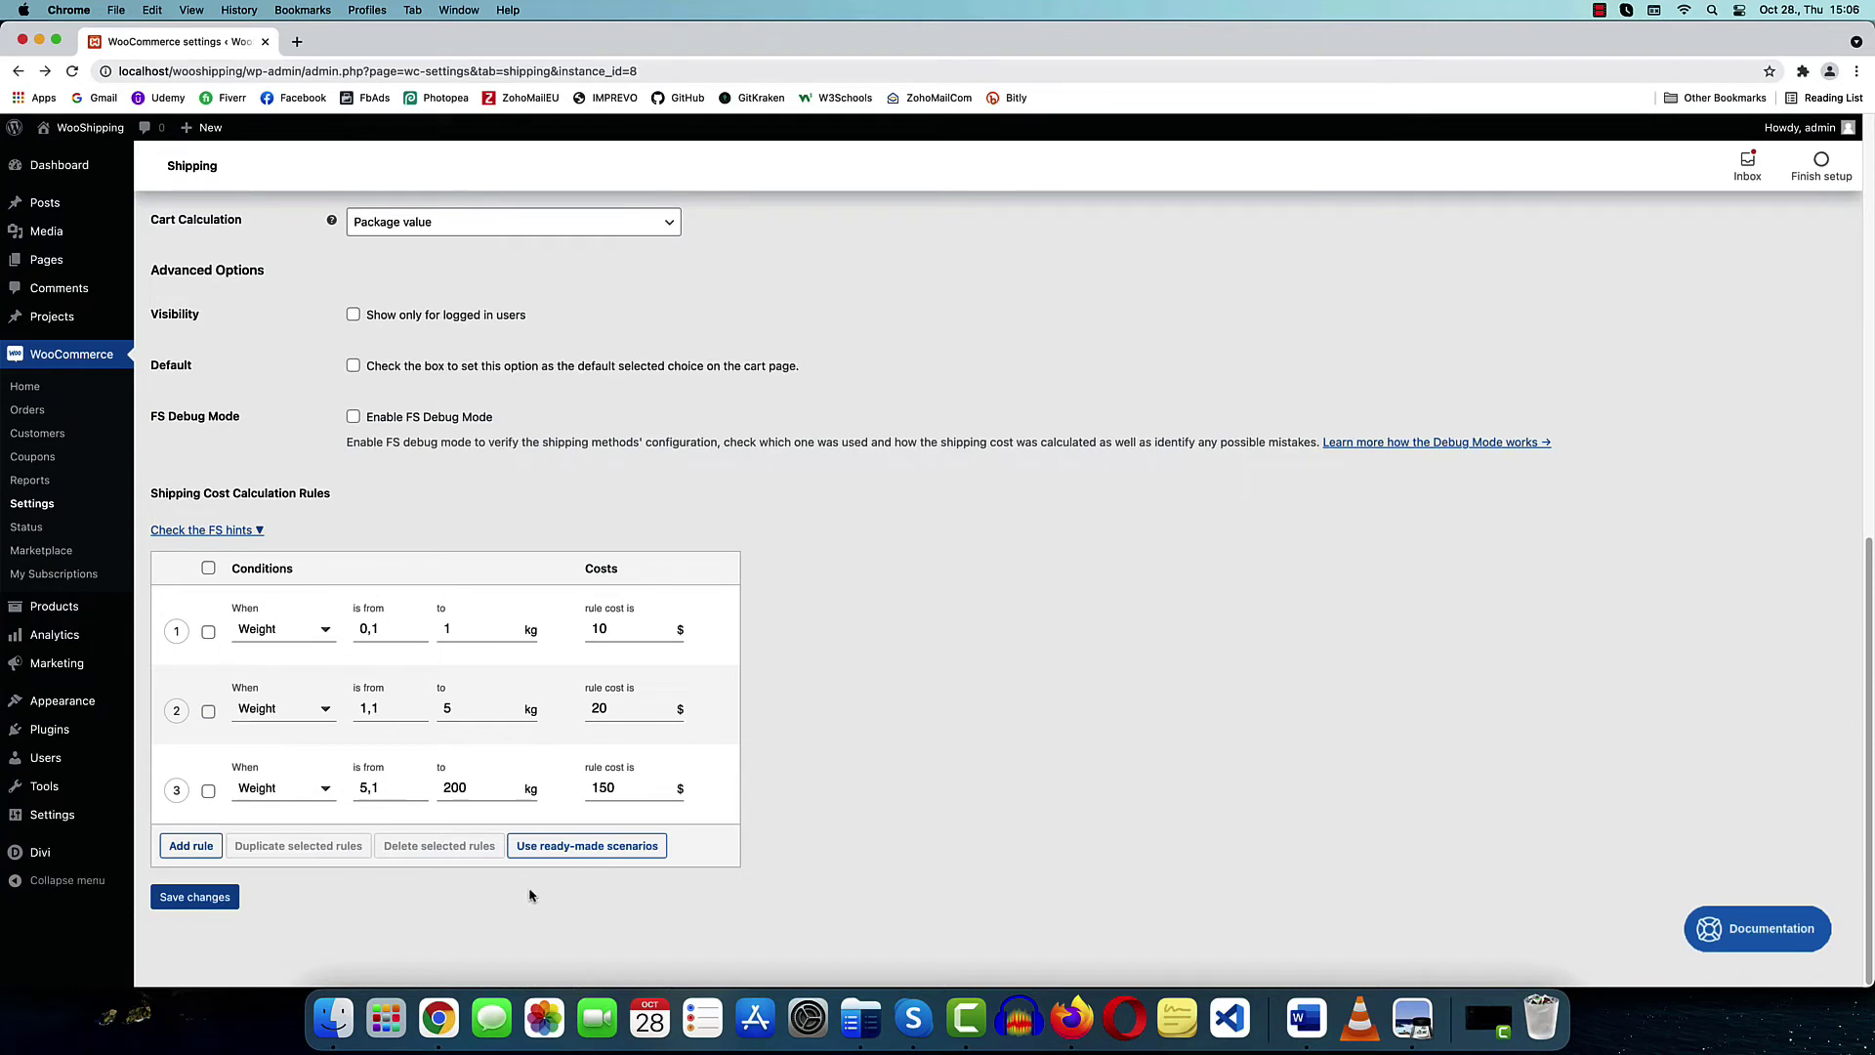
pyautogui.click(603, 847)
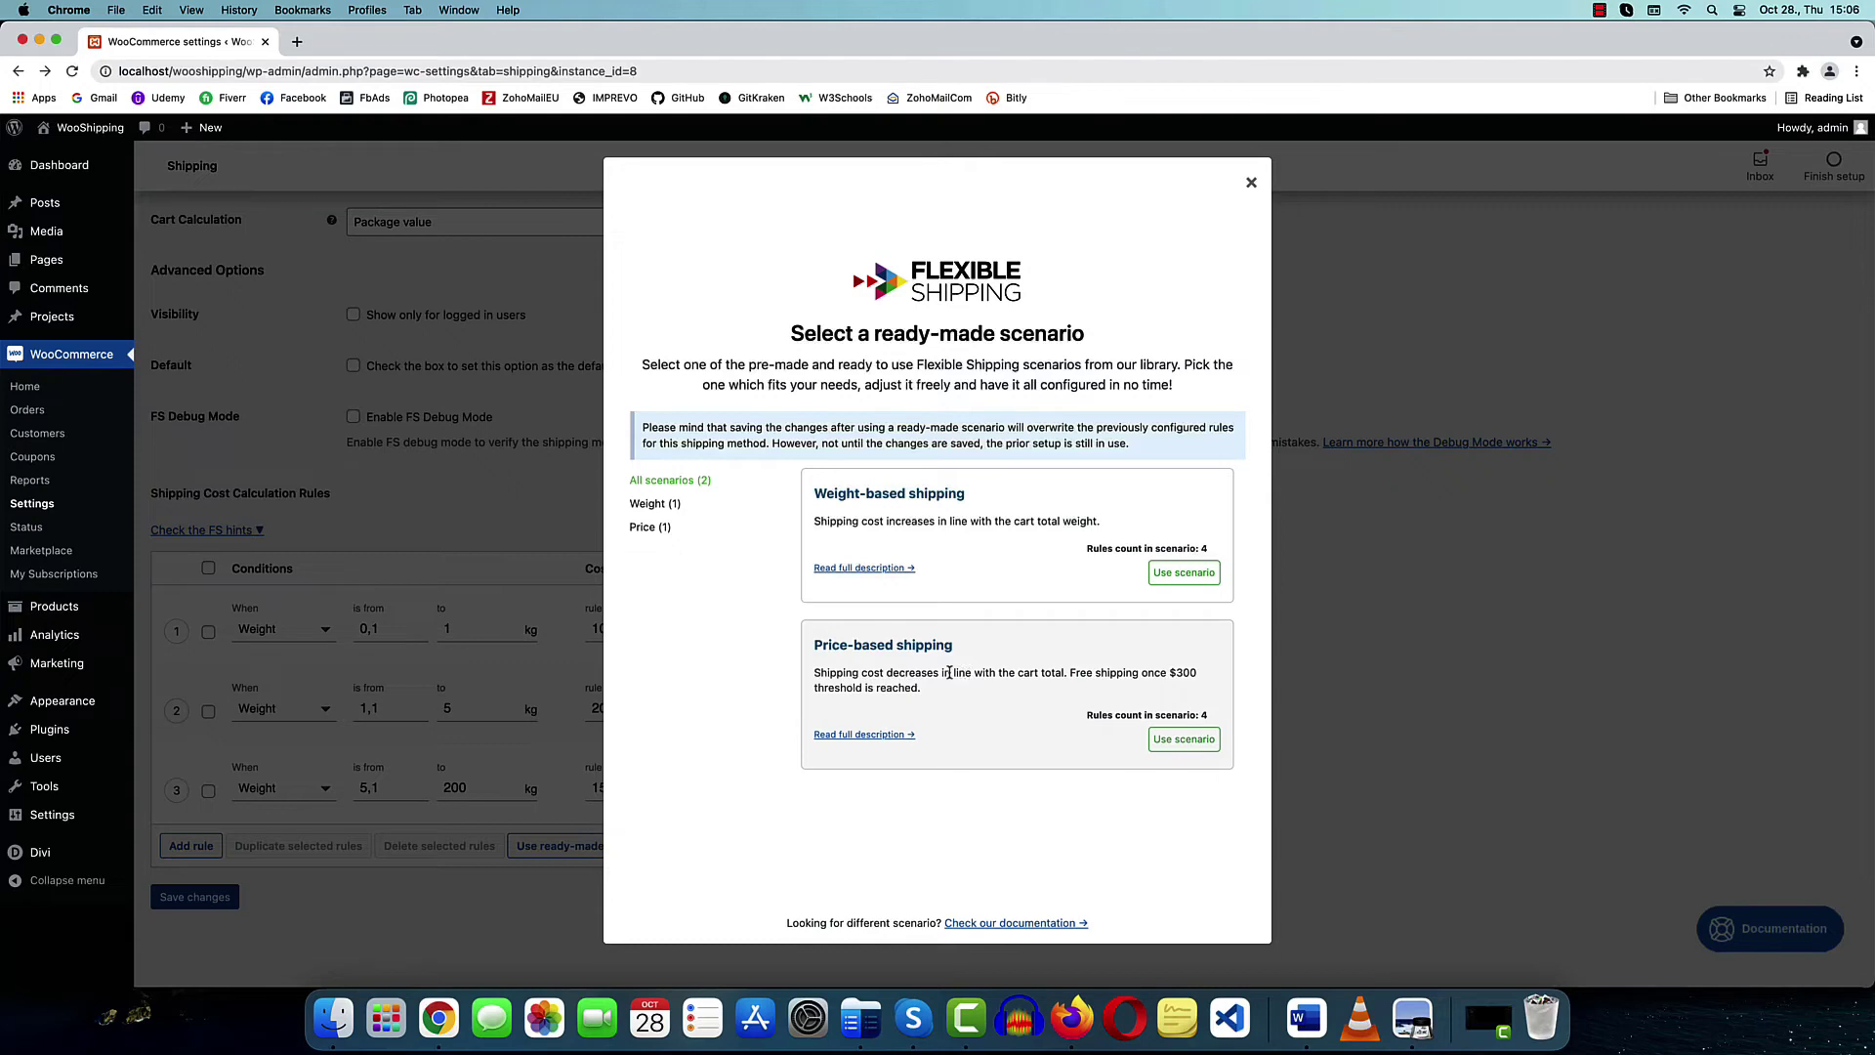
pyautogui.click(1174, 574)
pyautogui.scroll(-2, 997, 654)
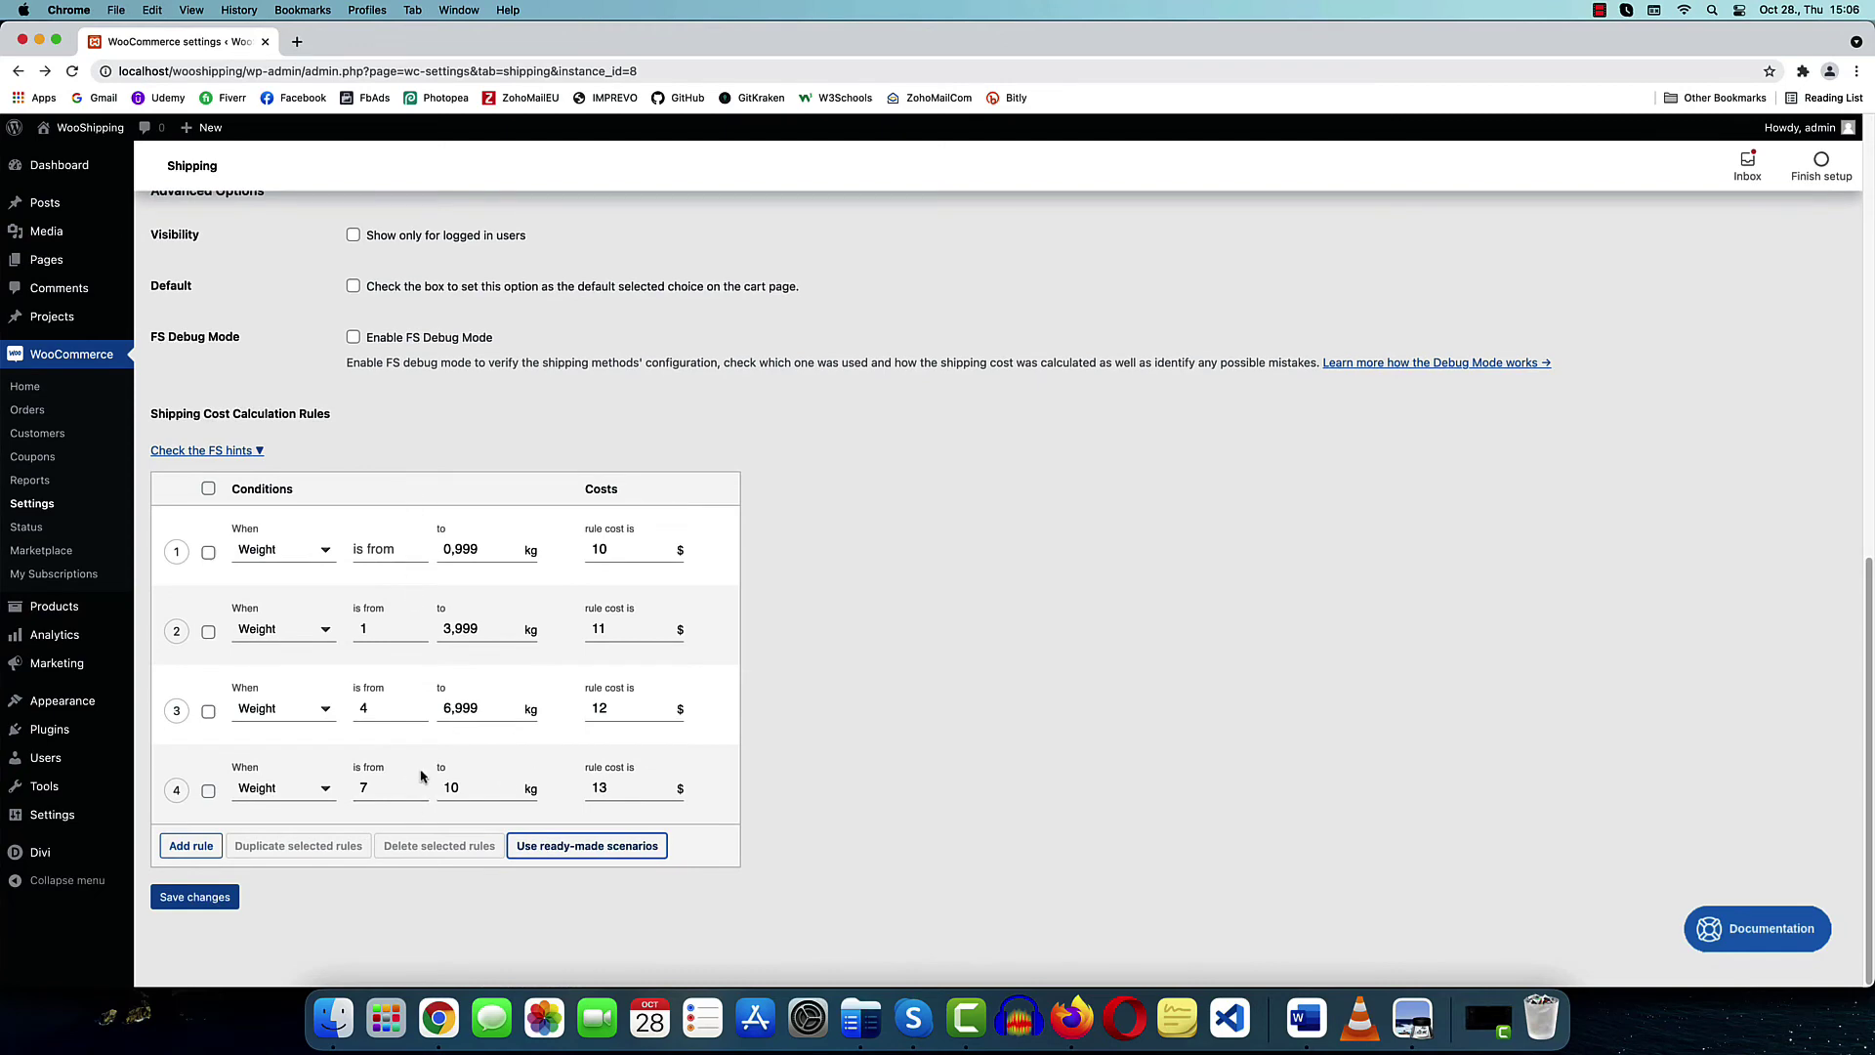
# Replace the cost calculation rules with the ready-made Price-based shipping scenario and review the costs of its rules
pyautogui.click(574, 847)
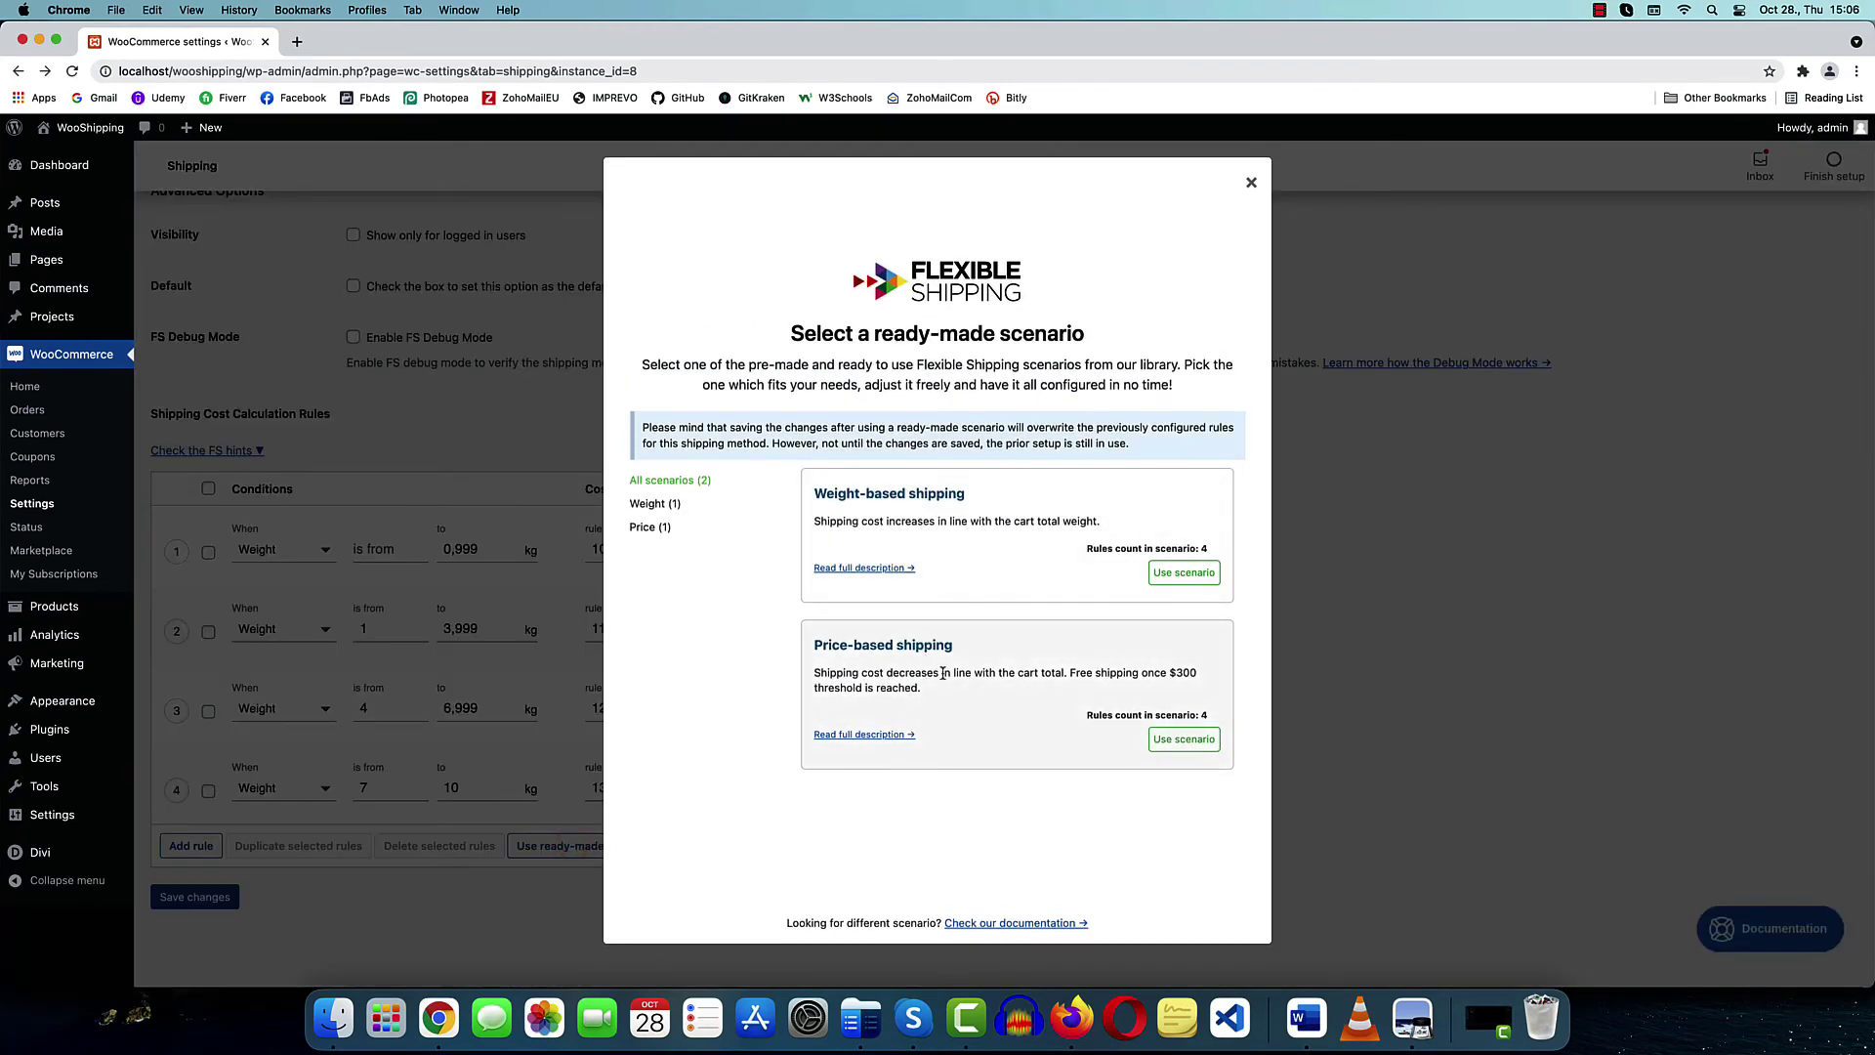
pyautogui.click(1180, 739)
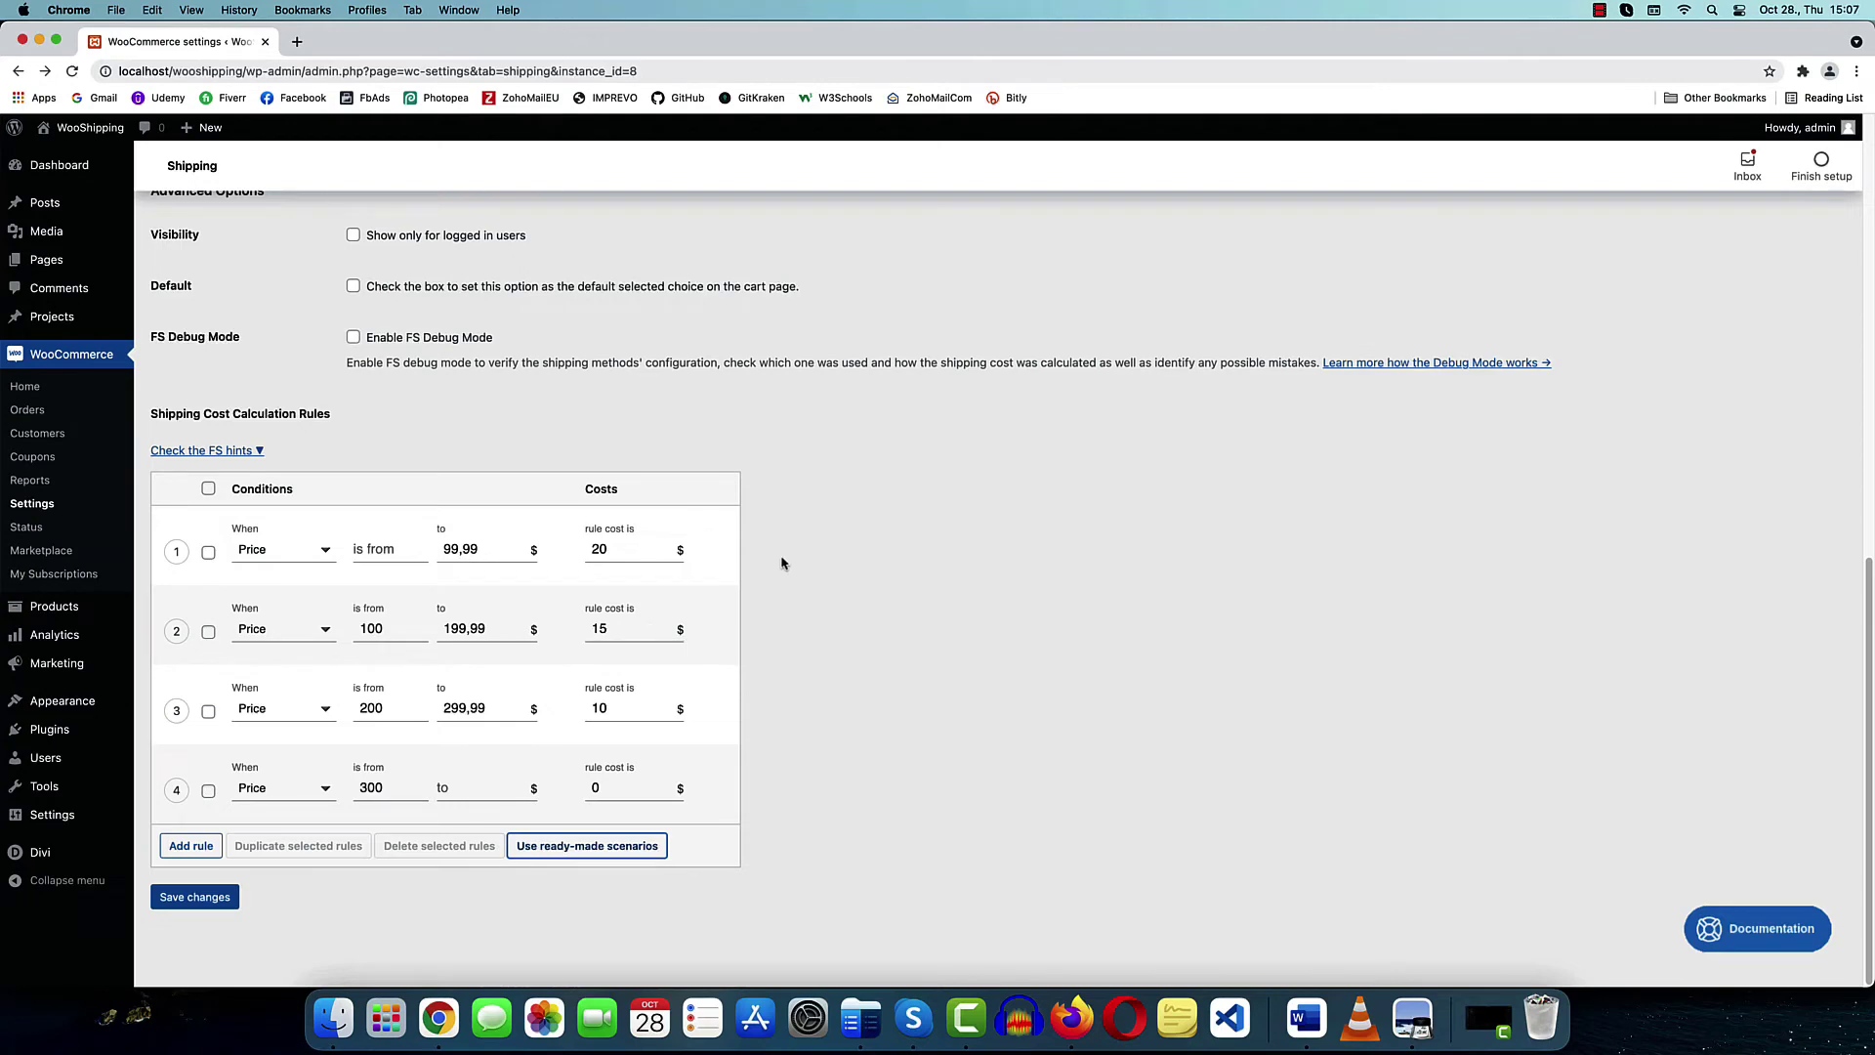
pyautogui.doubleClick(603, 789)
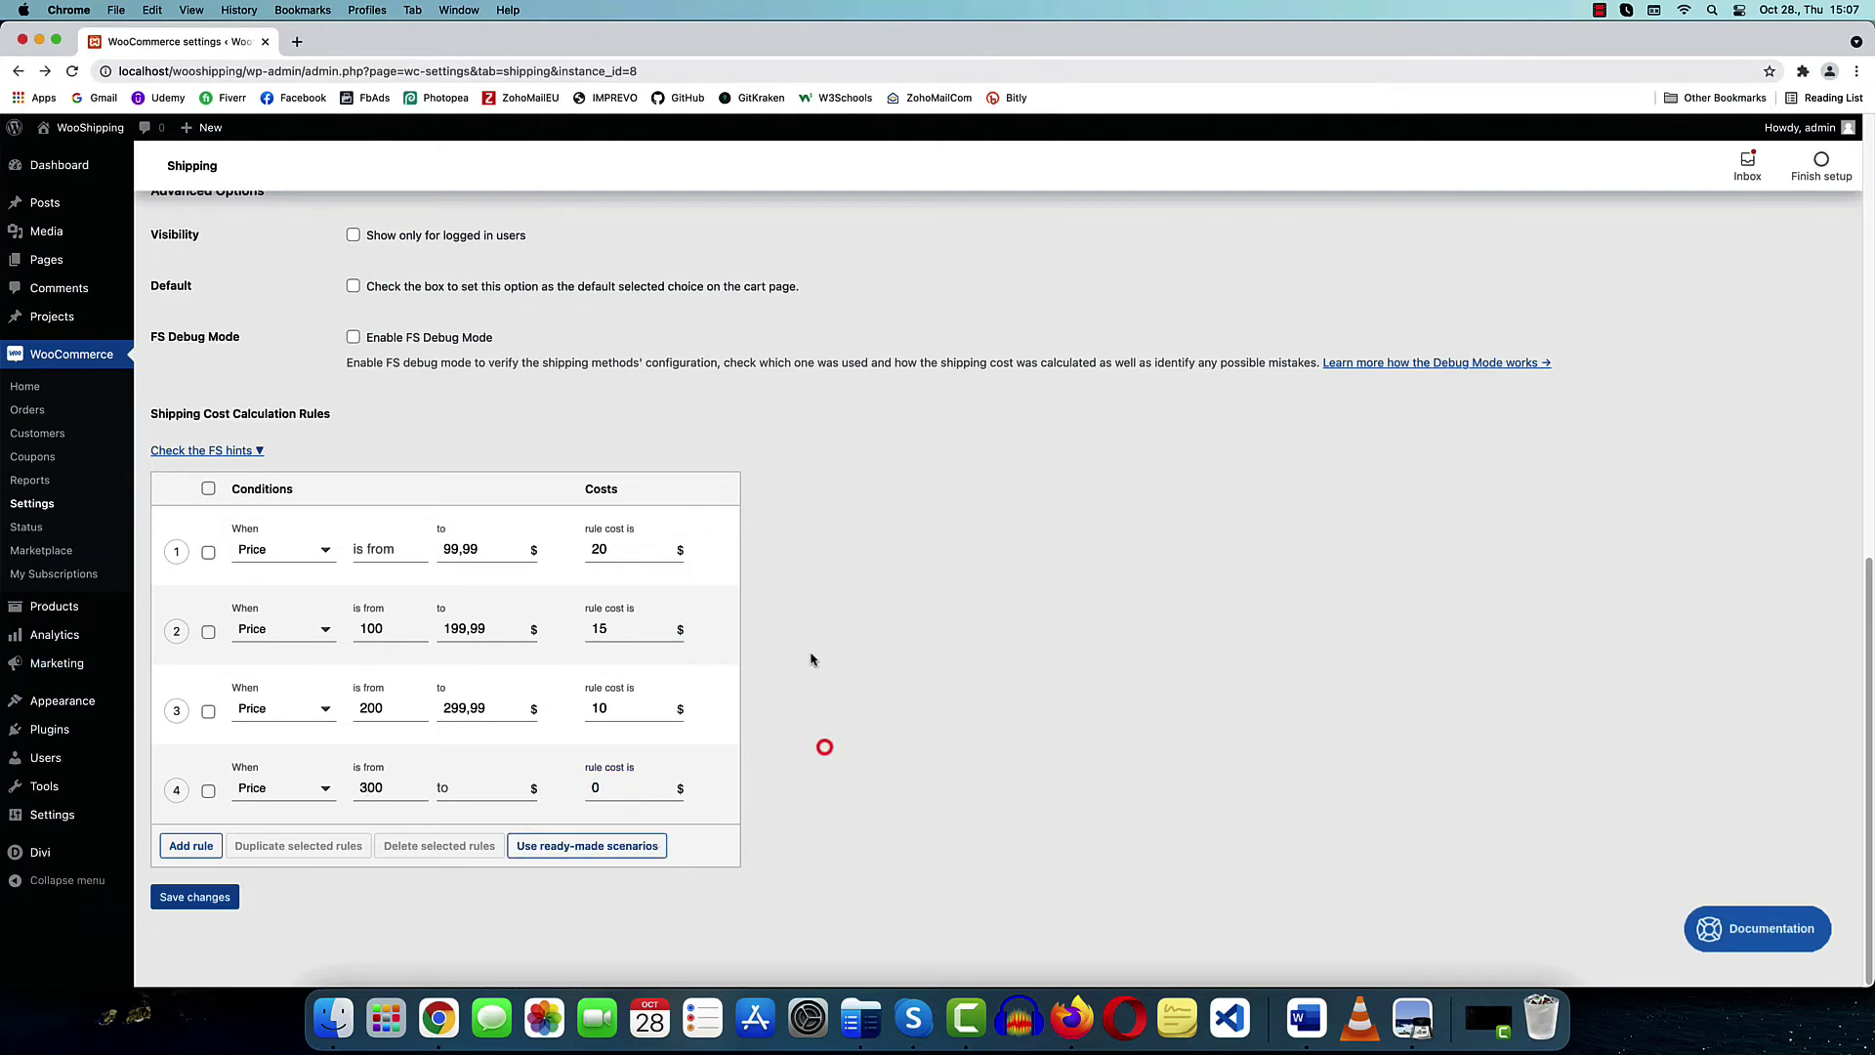
# Clear the Free Shipping threshold of the Flexible Shipping method and save the changes
pyautogui.scroll(7, 826, 750)
pyautogui.doubleClick(433, 551)
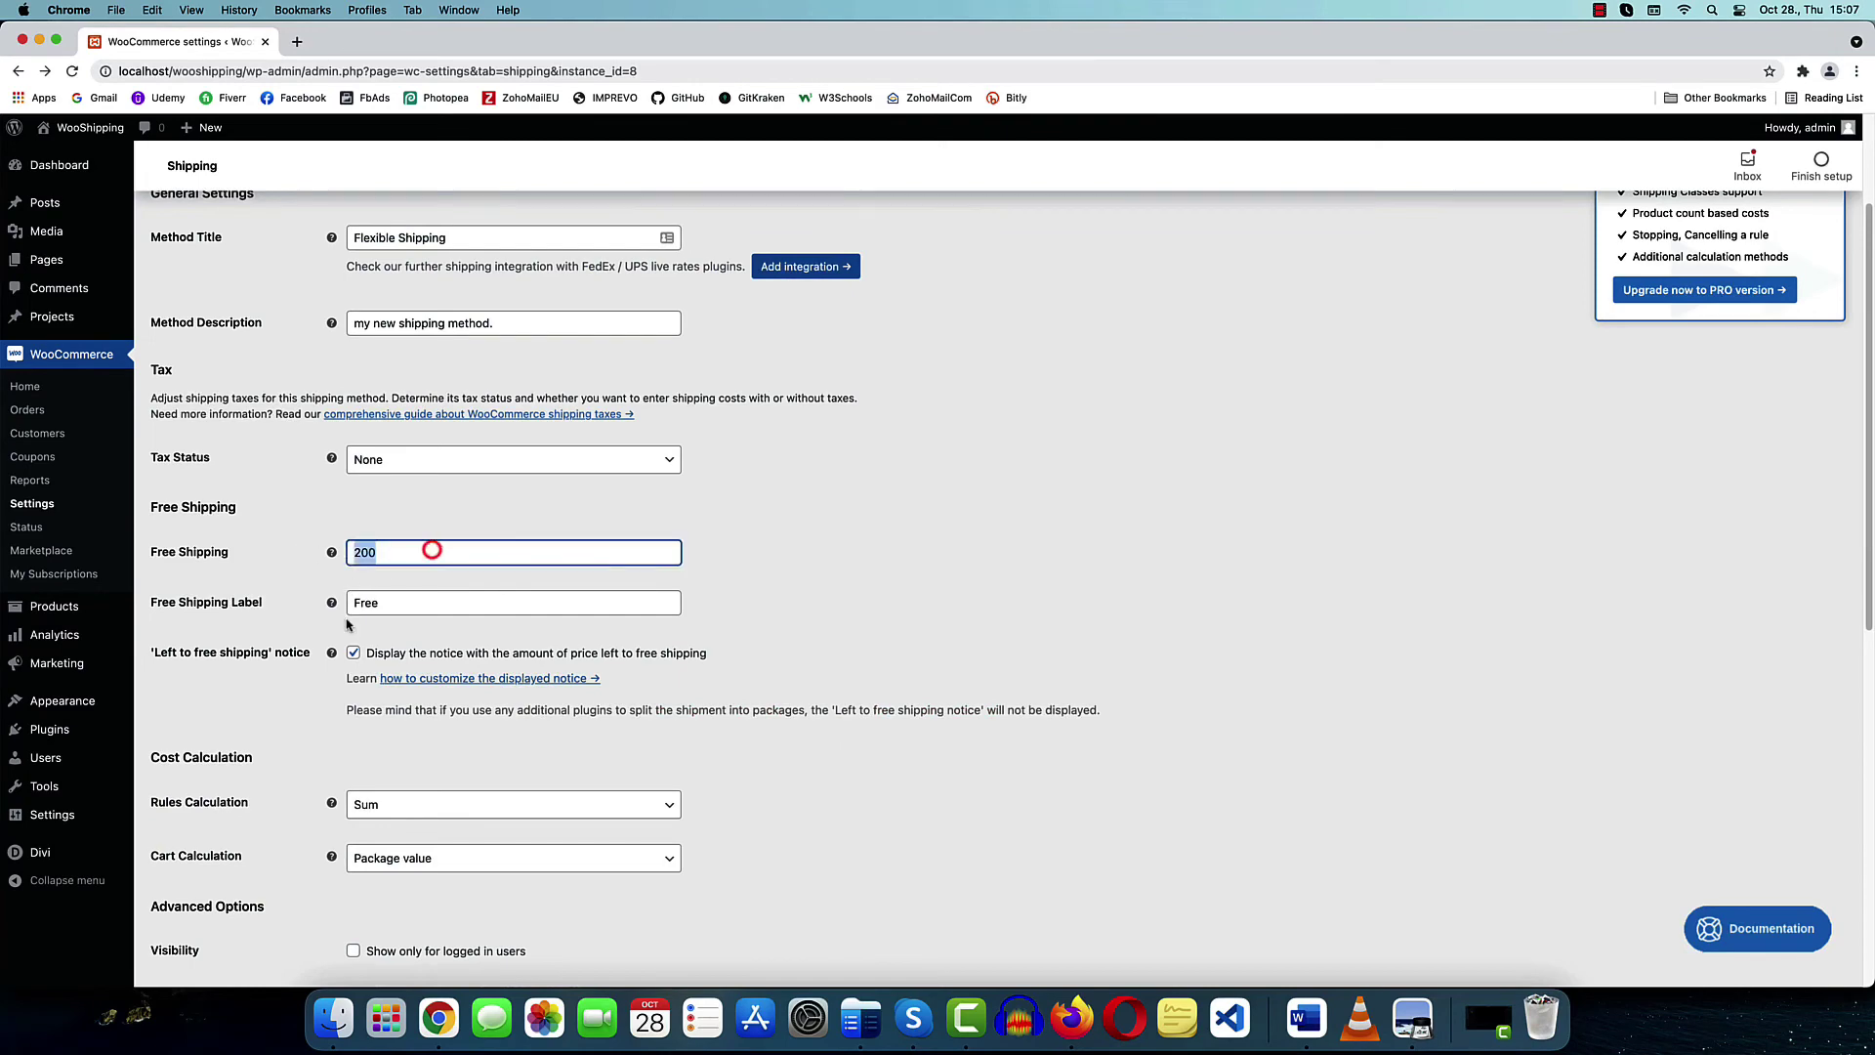
pyautogui.press('BackSpace')
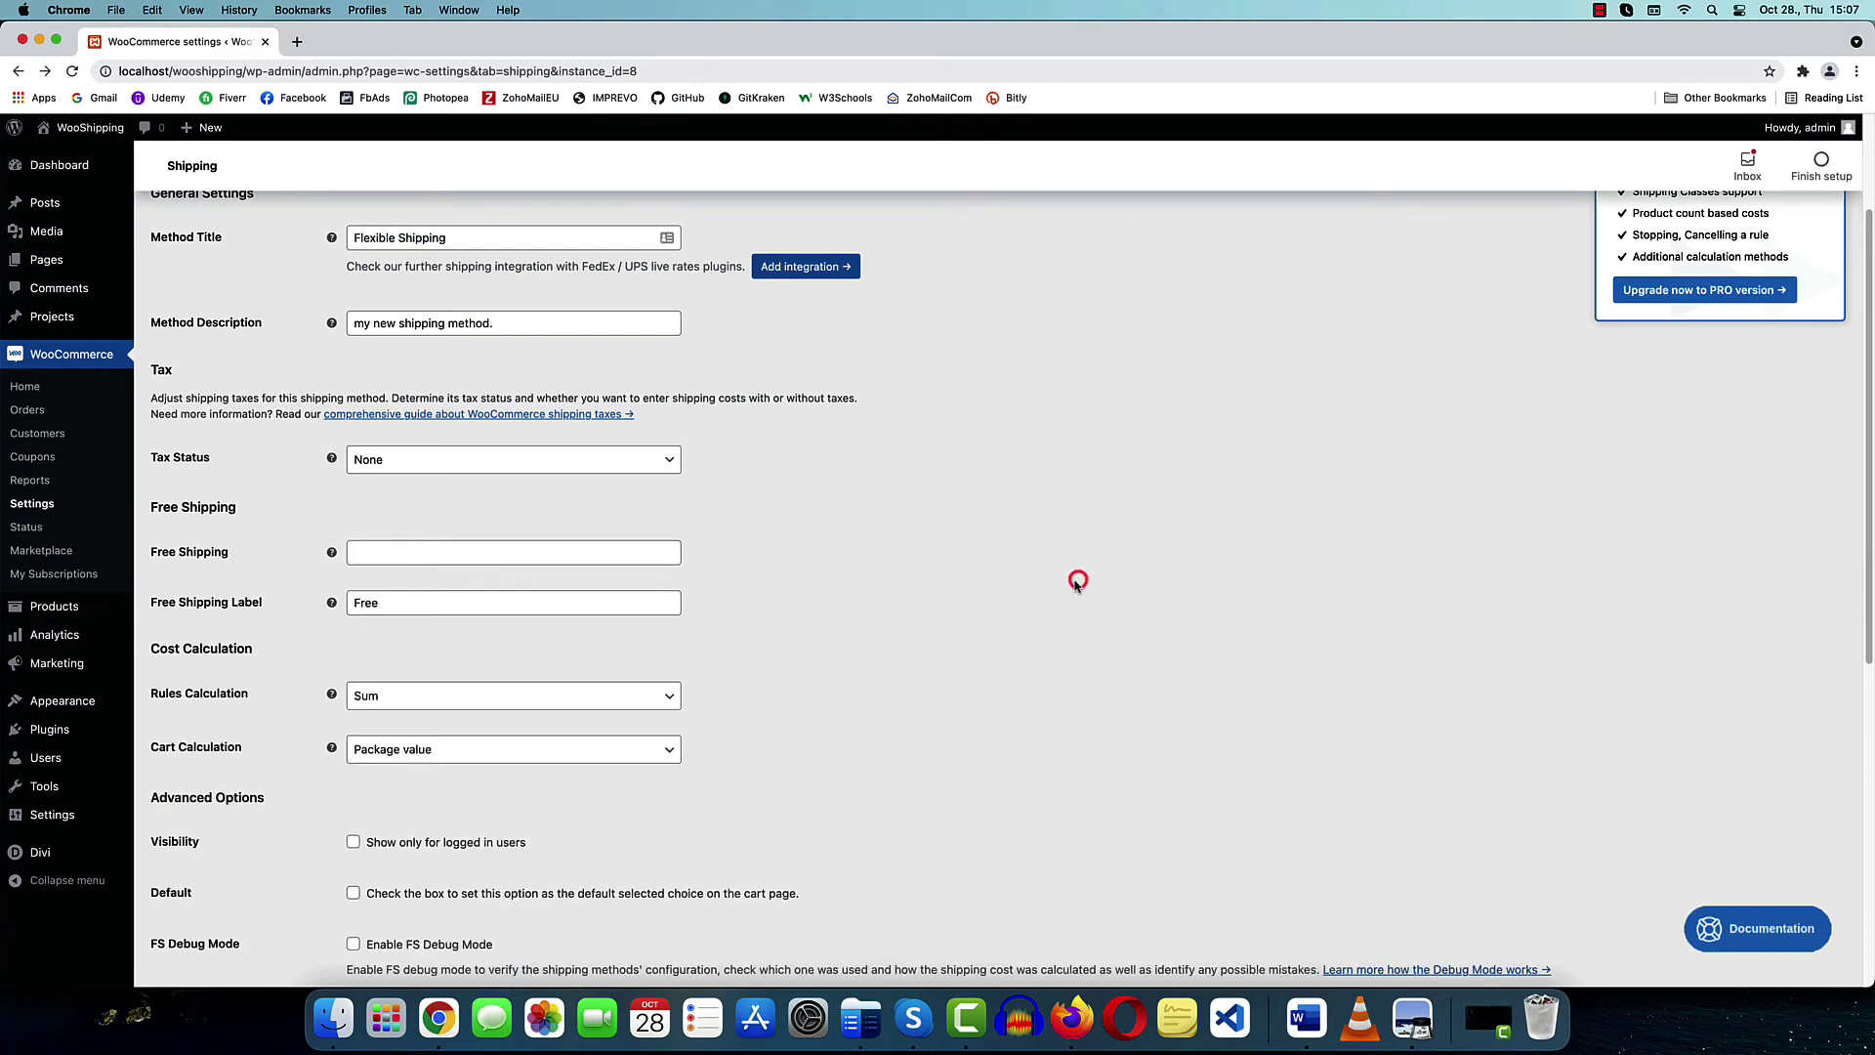
pyautogui.scroll(-7, 1078, 584)
pyautogui.click(189, 898)
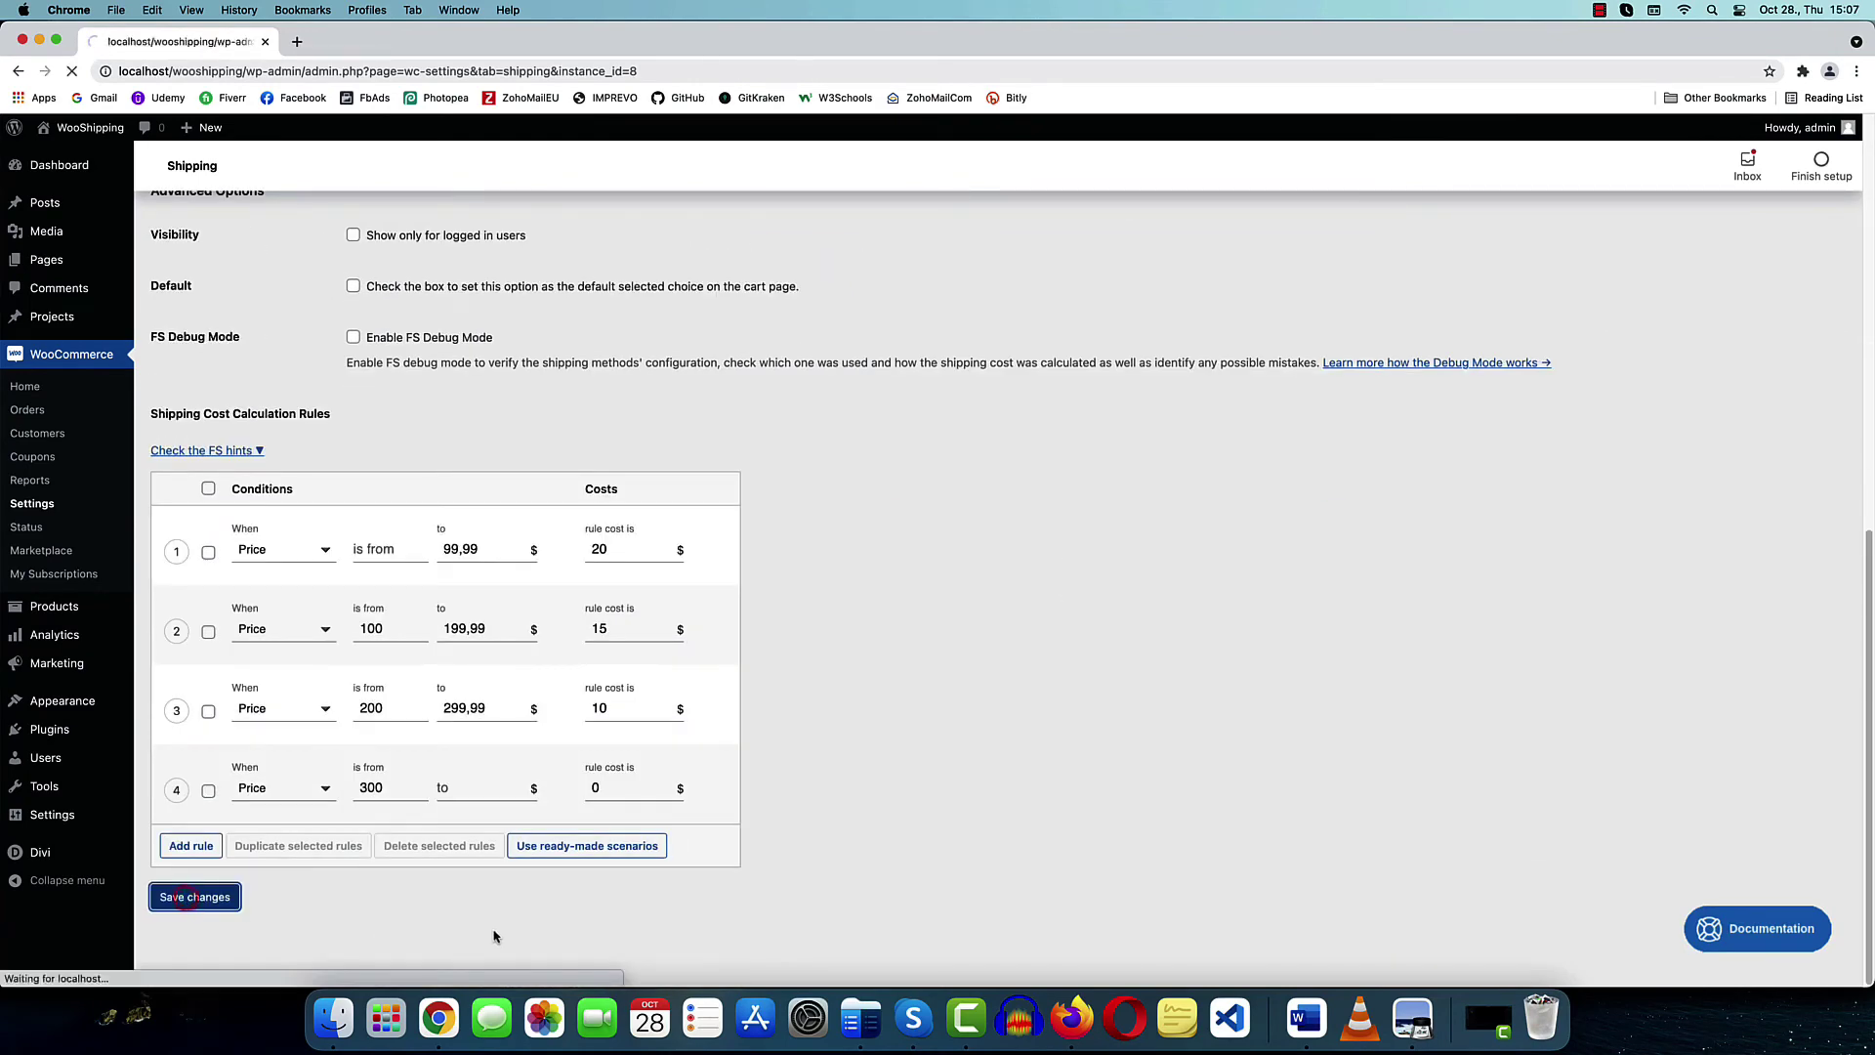
# Reload the cart in Firefox and compare its shipping line with the price-based cost rules in Chrome
pyautogui.click(1073, 1018)
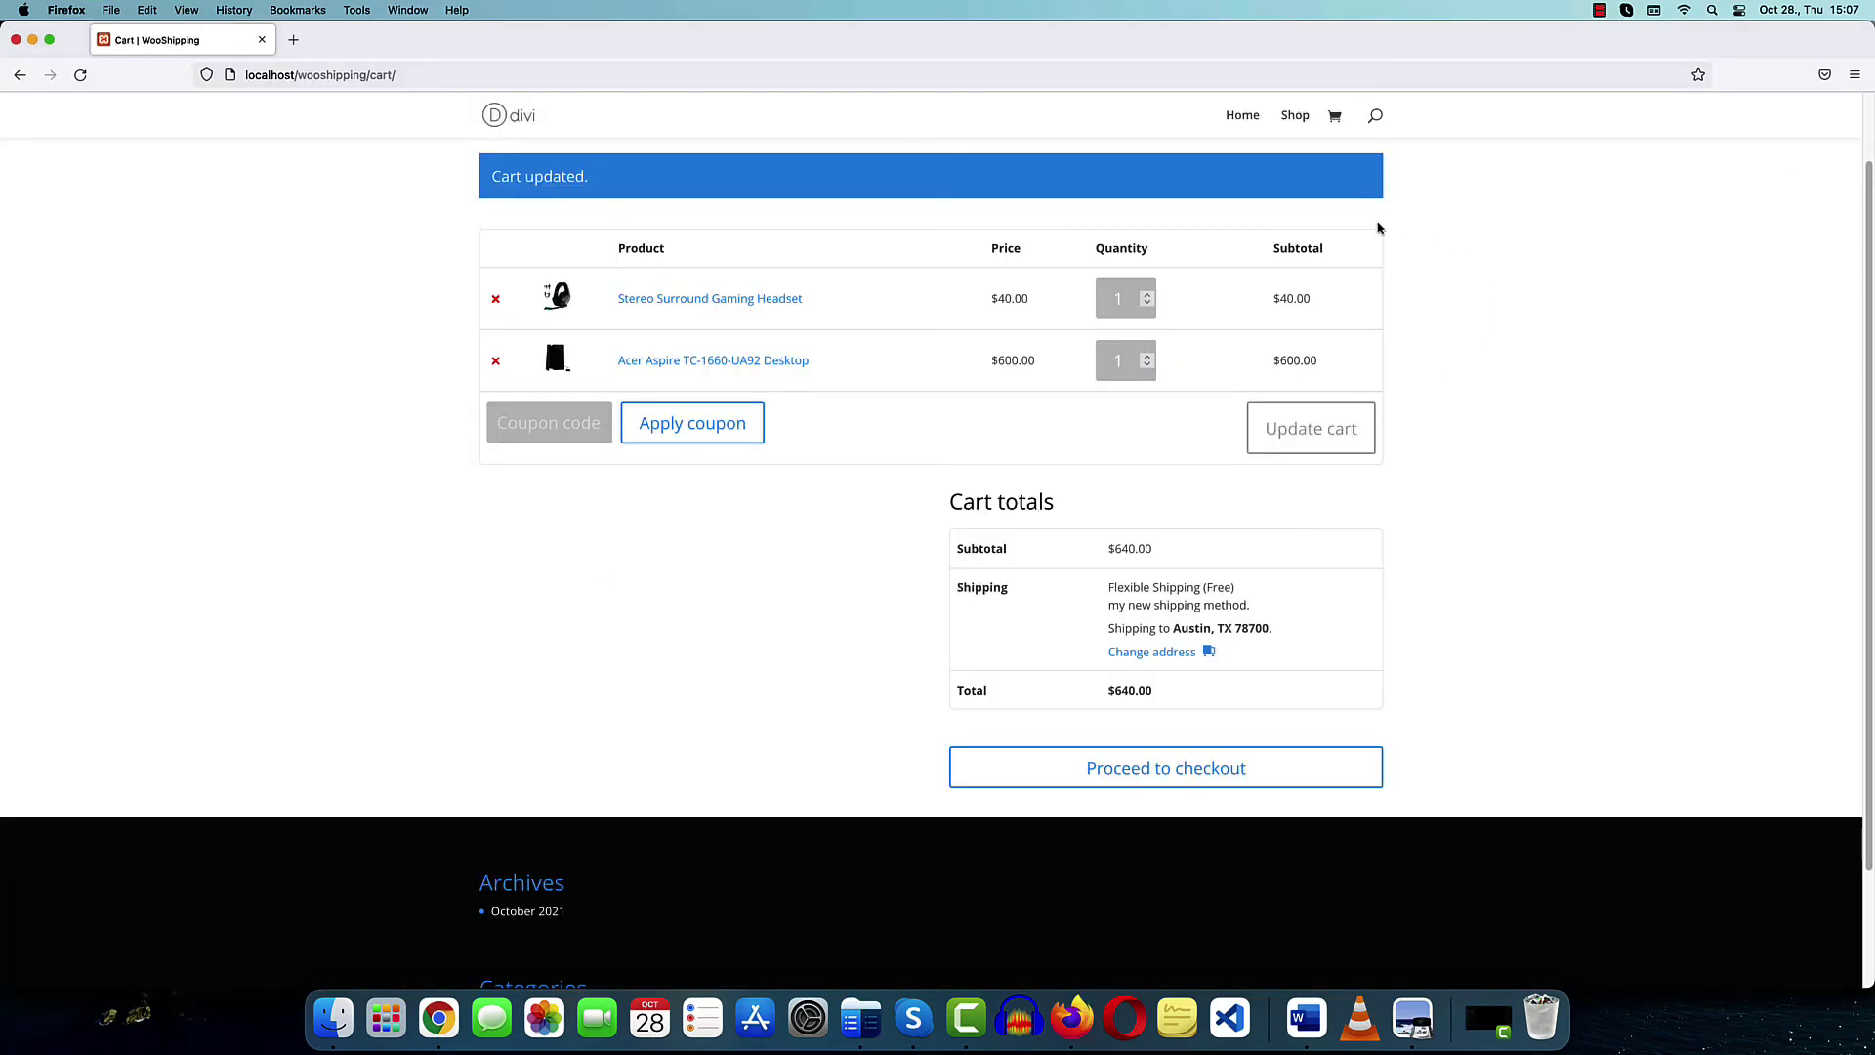
pyautogui.click(81, 76)
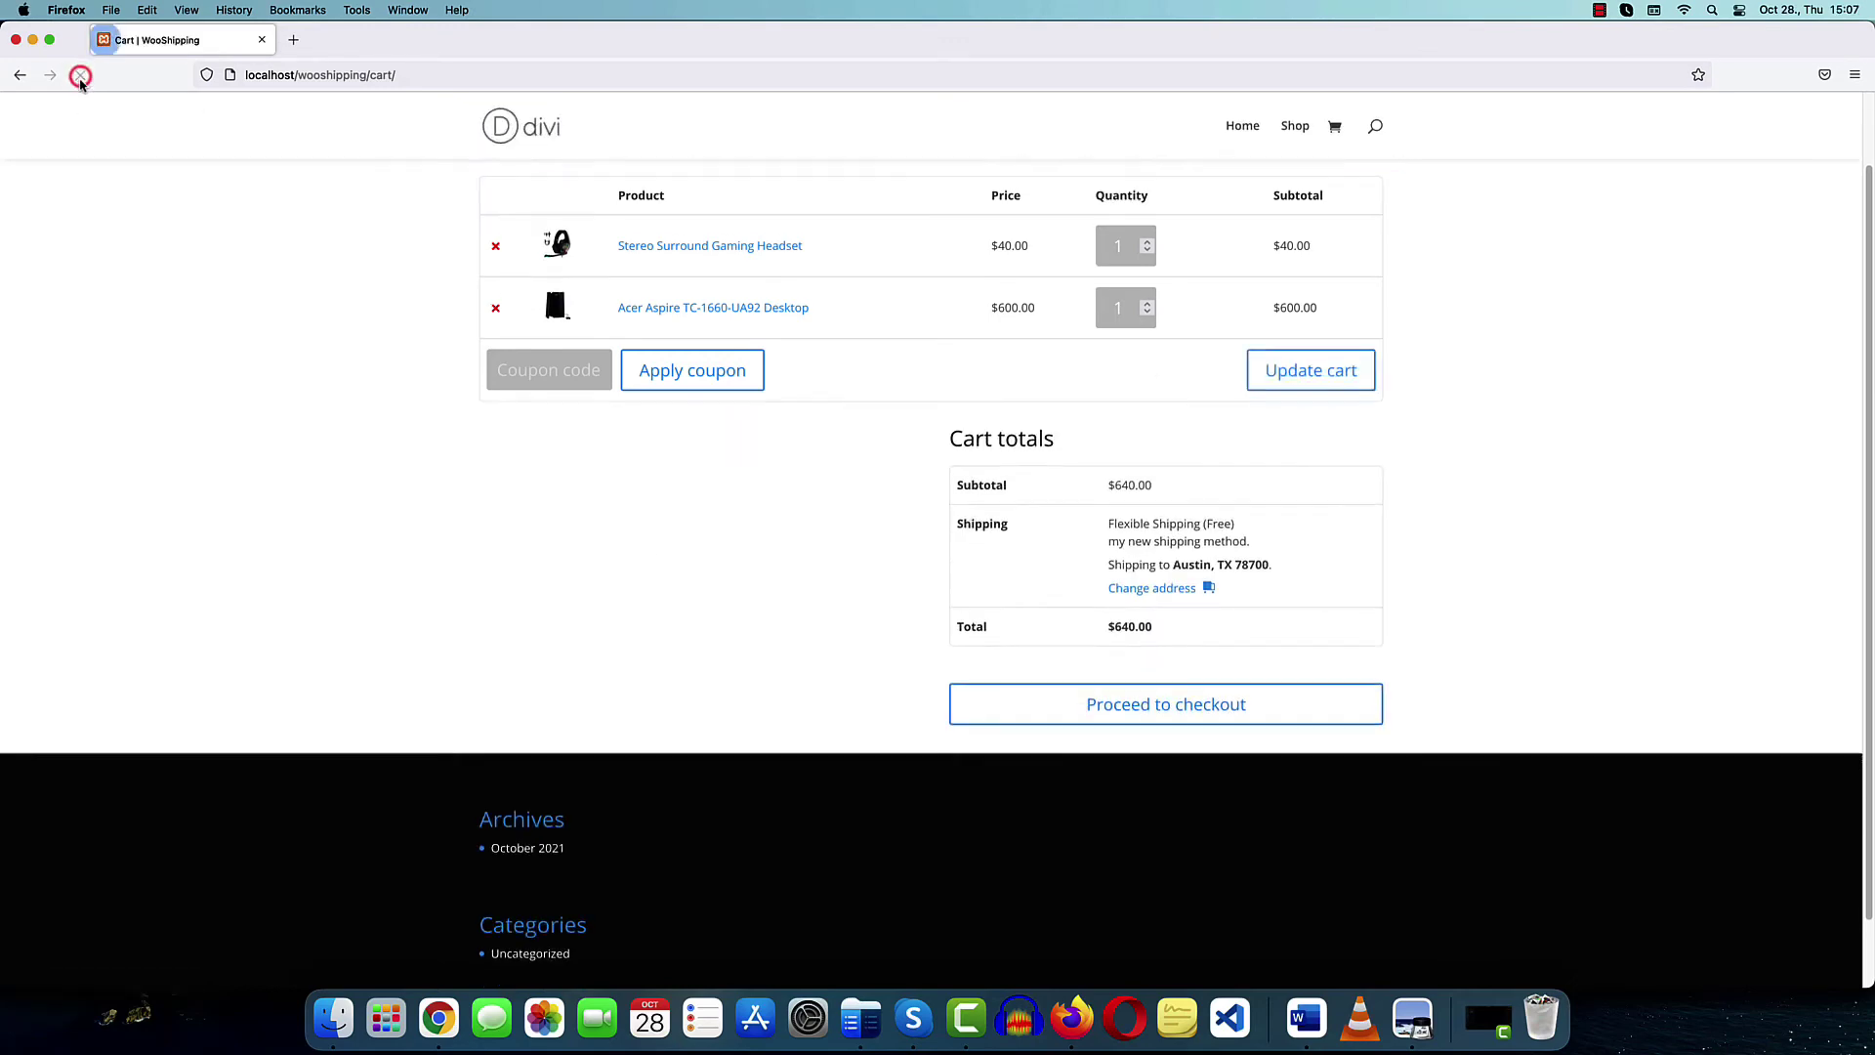
pyautogui.click(439, 1018)
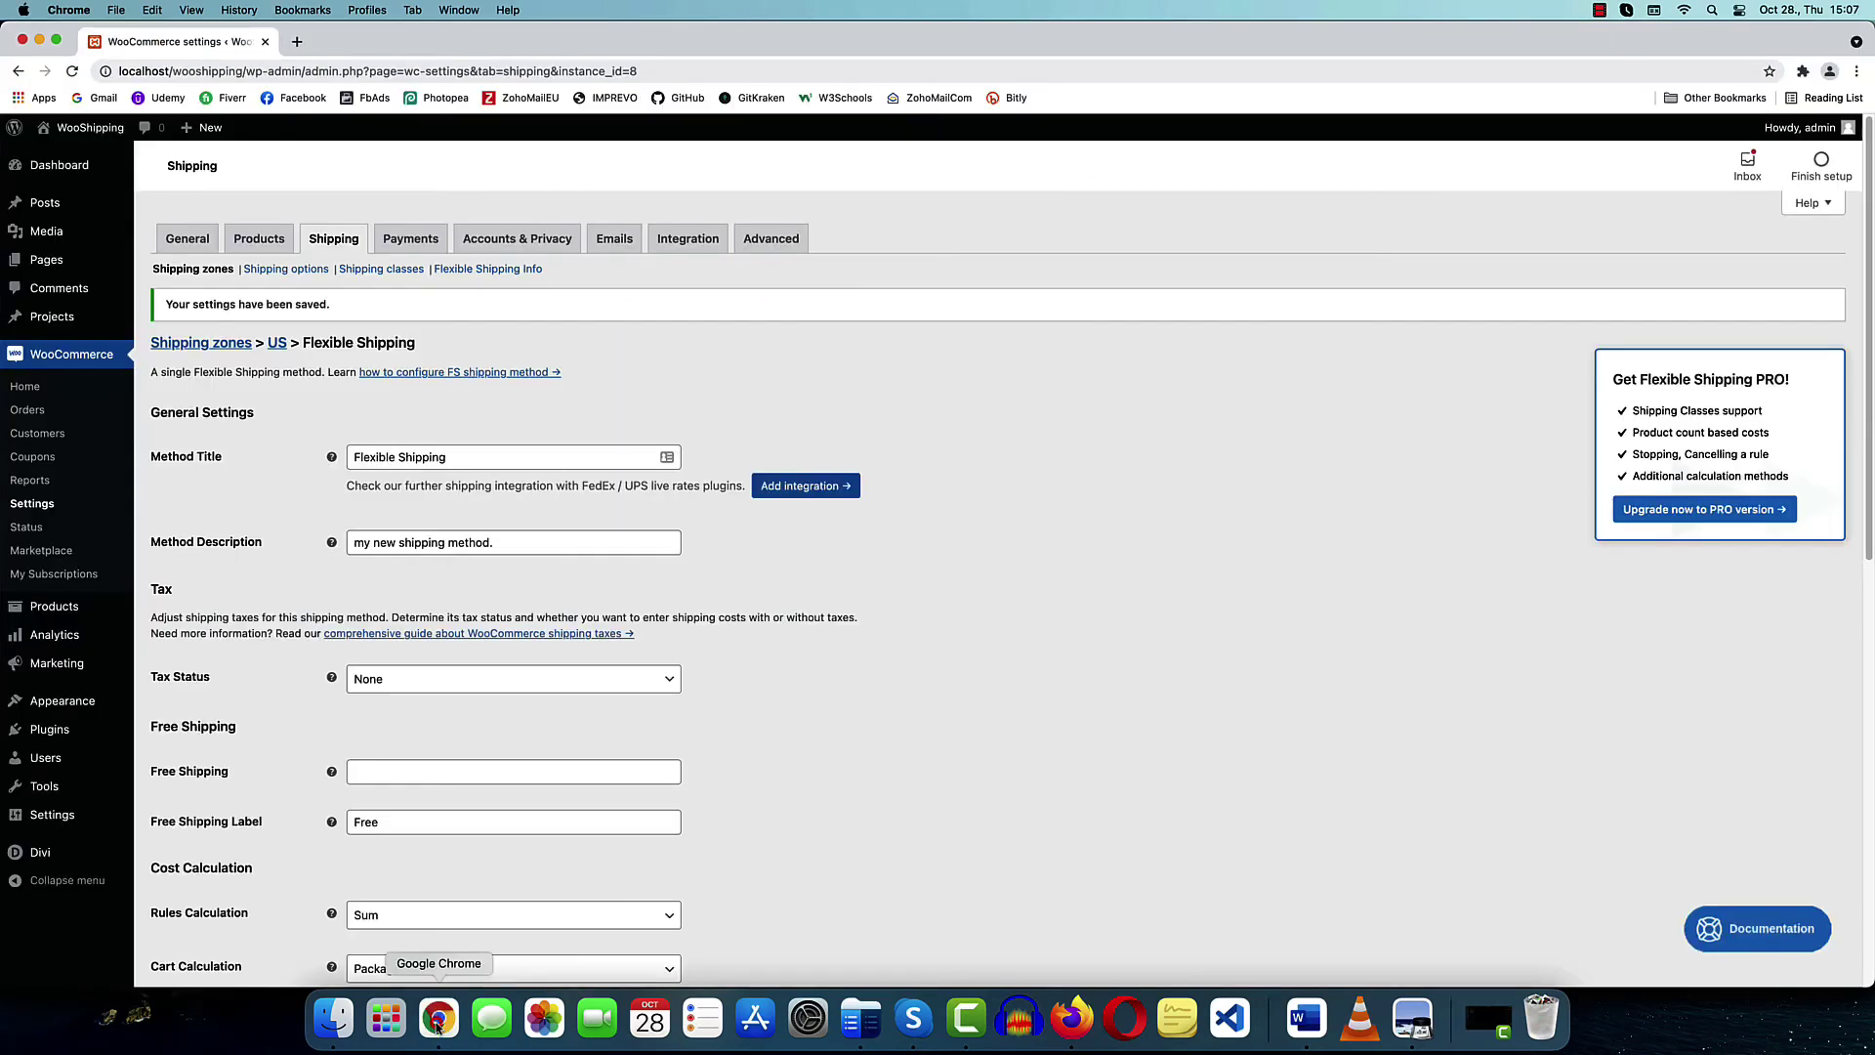
pyautogui.scroll(-10, 851, 698)
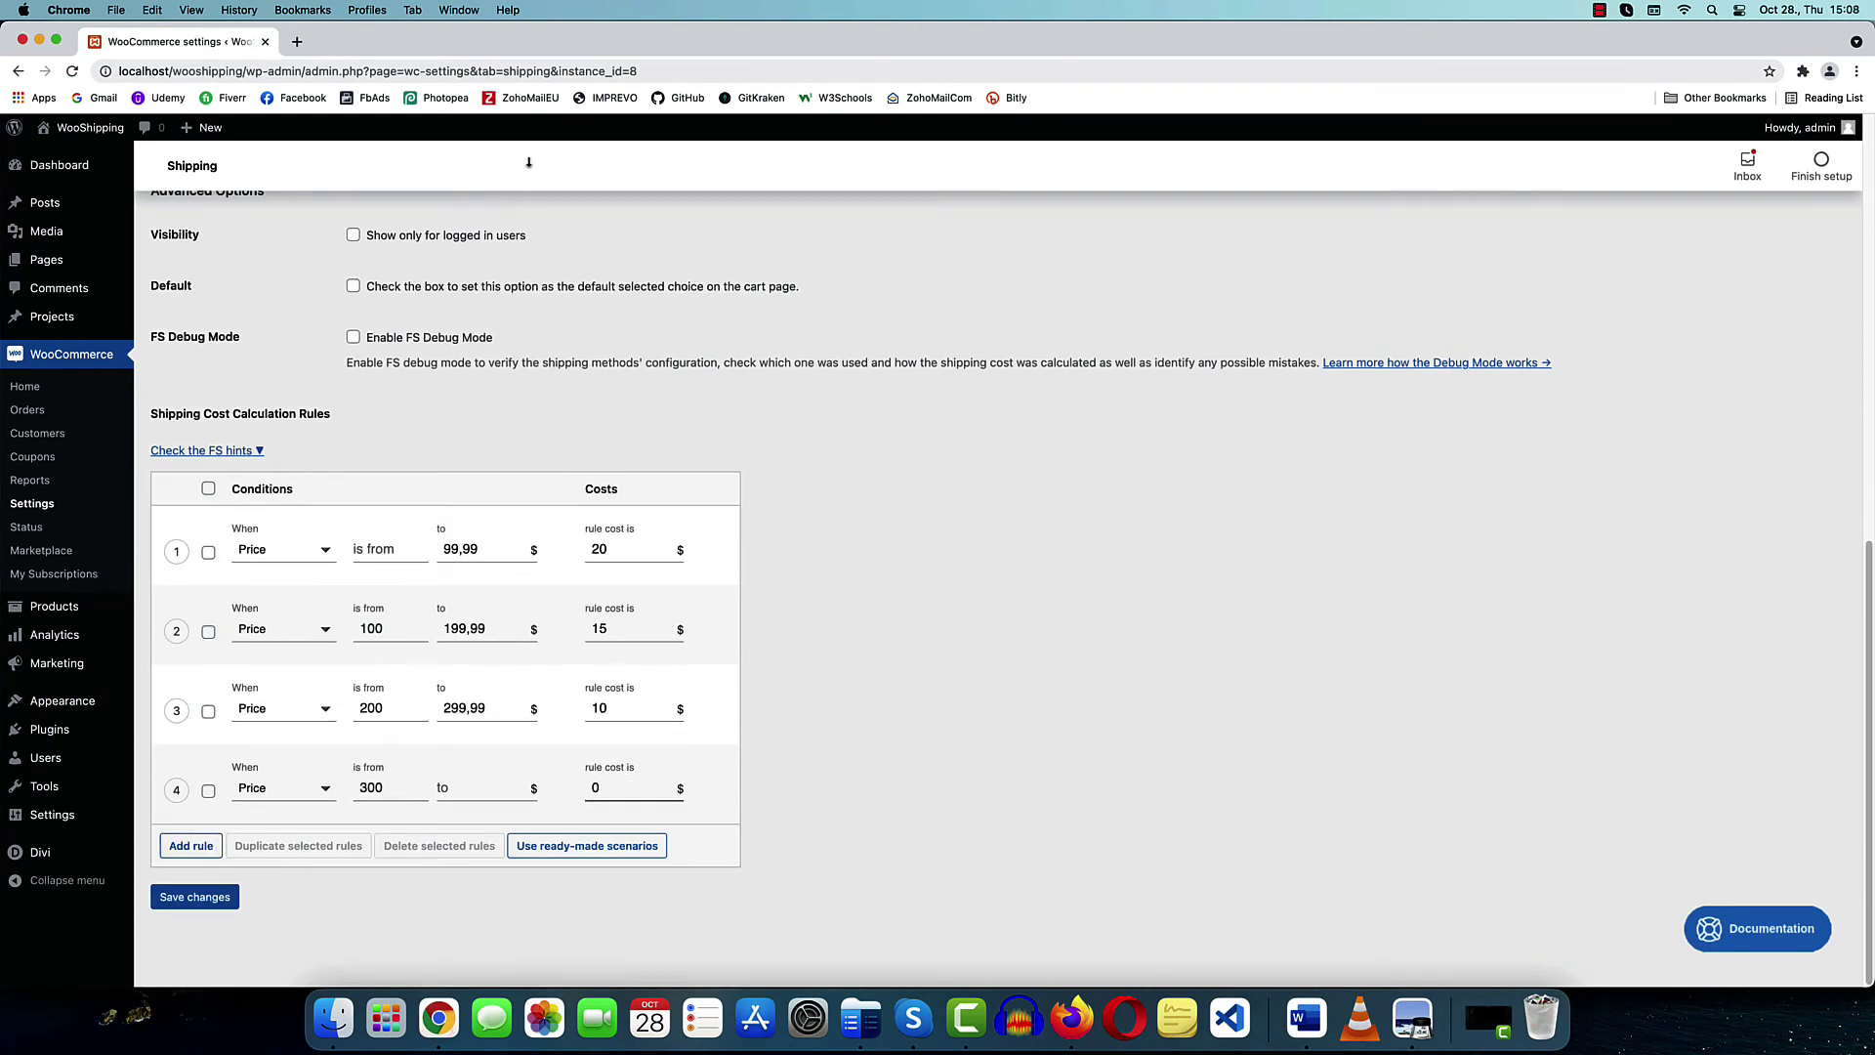
# Switch to the Firefox cart, remove the Acer Aspire TC-1660-UA92 Desktop and check the headset's subtotal against the shipping cost
pyautogui.click(1072, 1018)
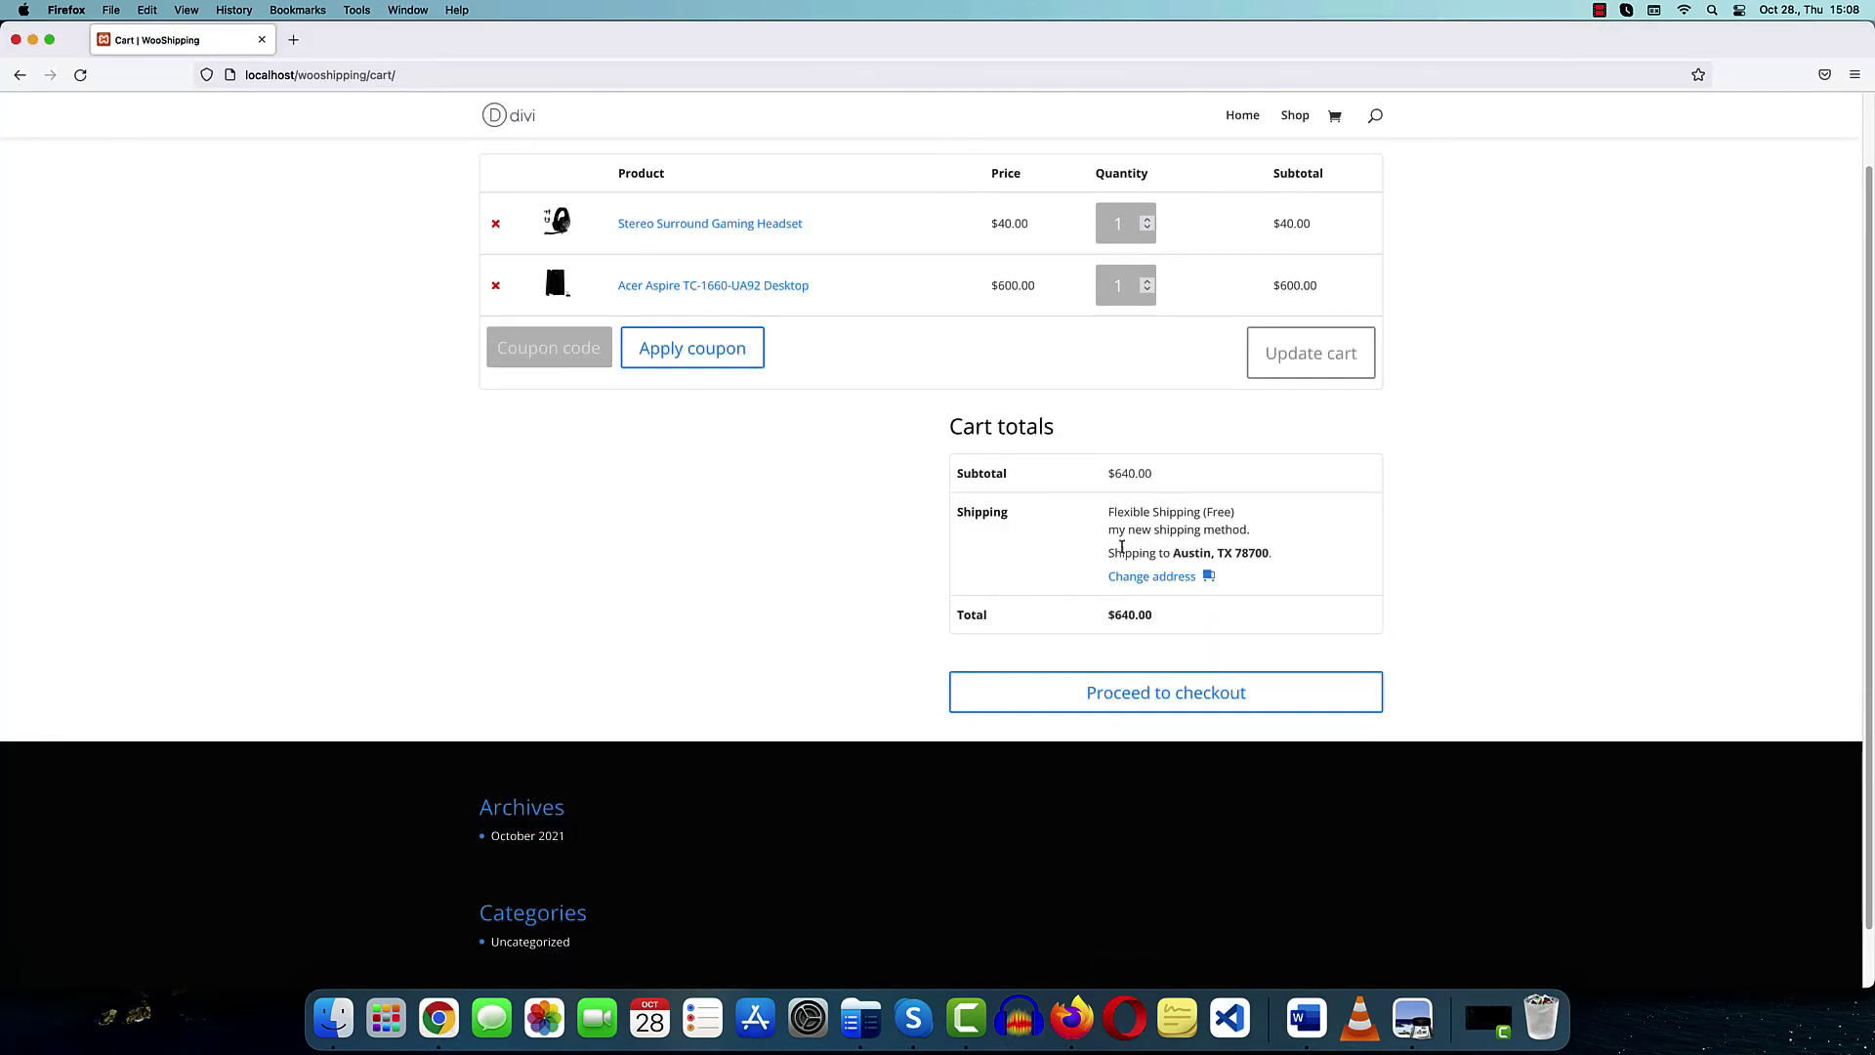
pyautogui.click(496, 287)
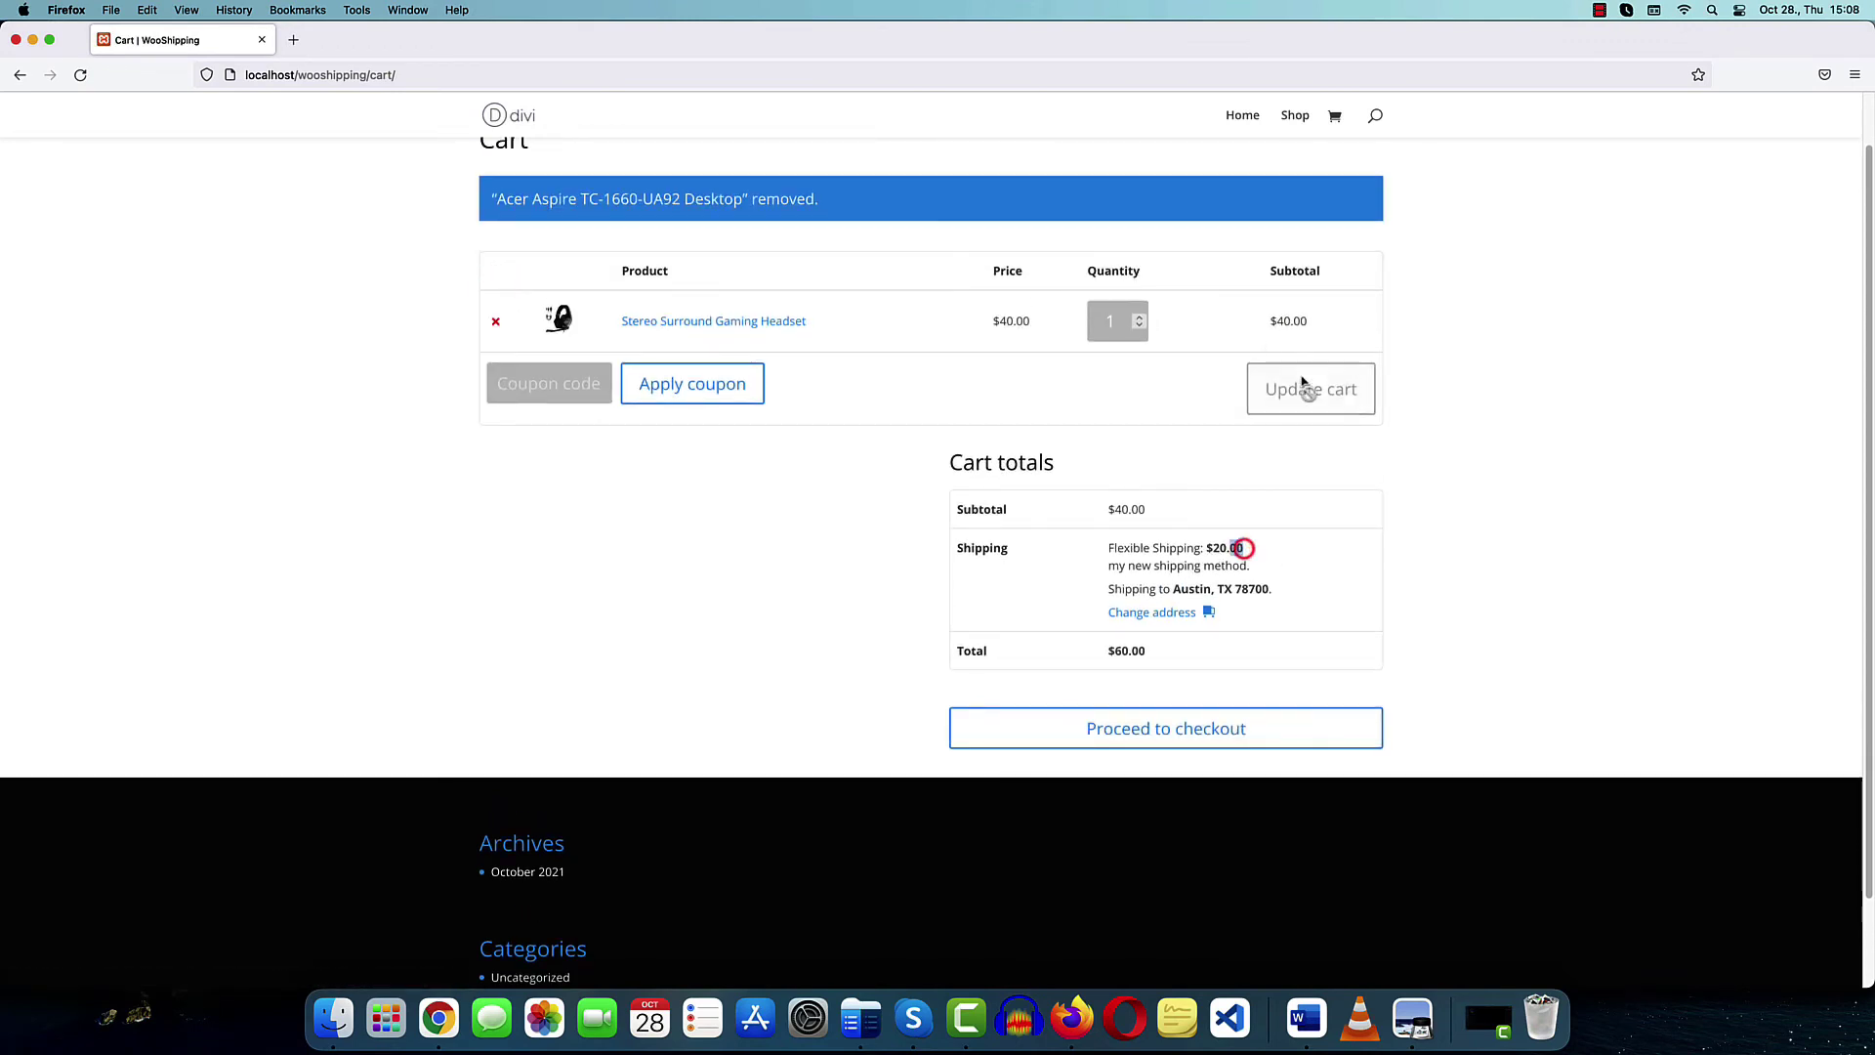
pyautogui.moveTo(1271, 321); pyautogui.dragTo(1311, 322)
pyautogui.rightClick(1333, 314)
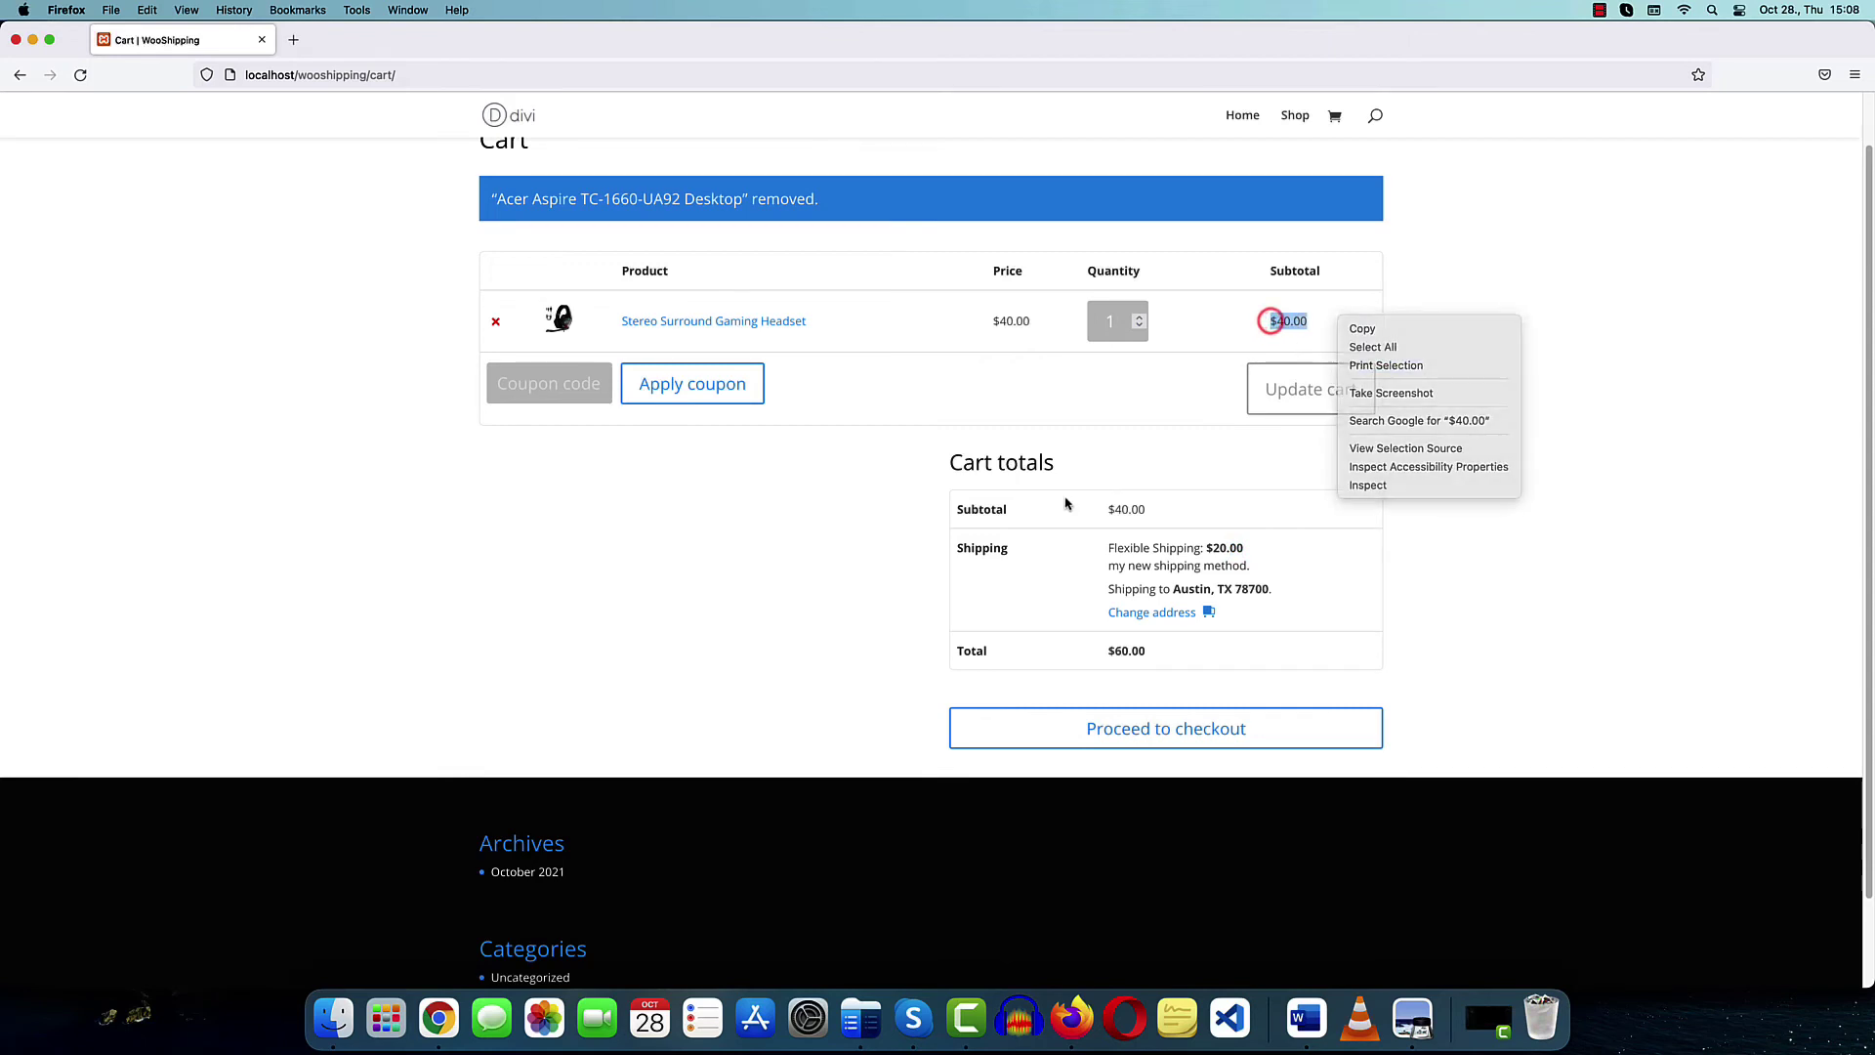
pyautogui.click(1358, 323)
# Switch to the shipping settings in Chrome and check the price limit and cost of the first calculation rule
pyautogui.click(438, 1018)
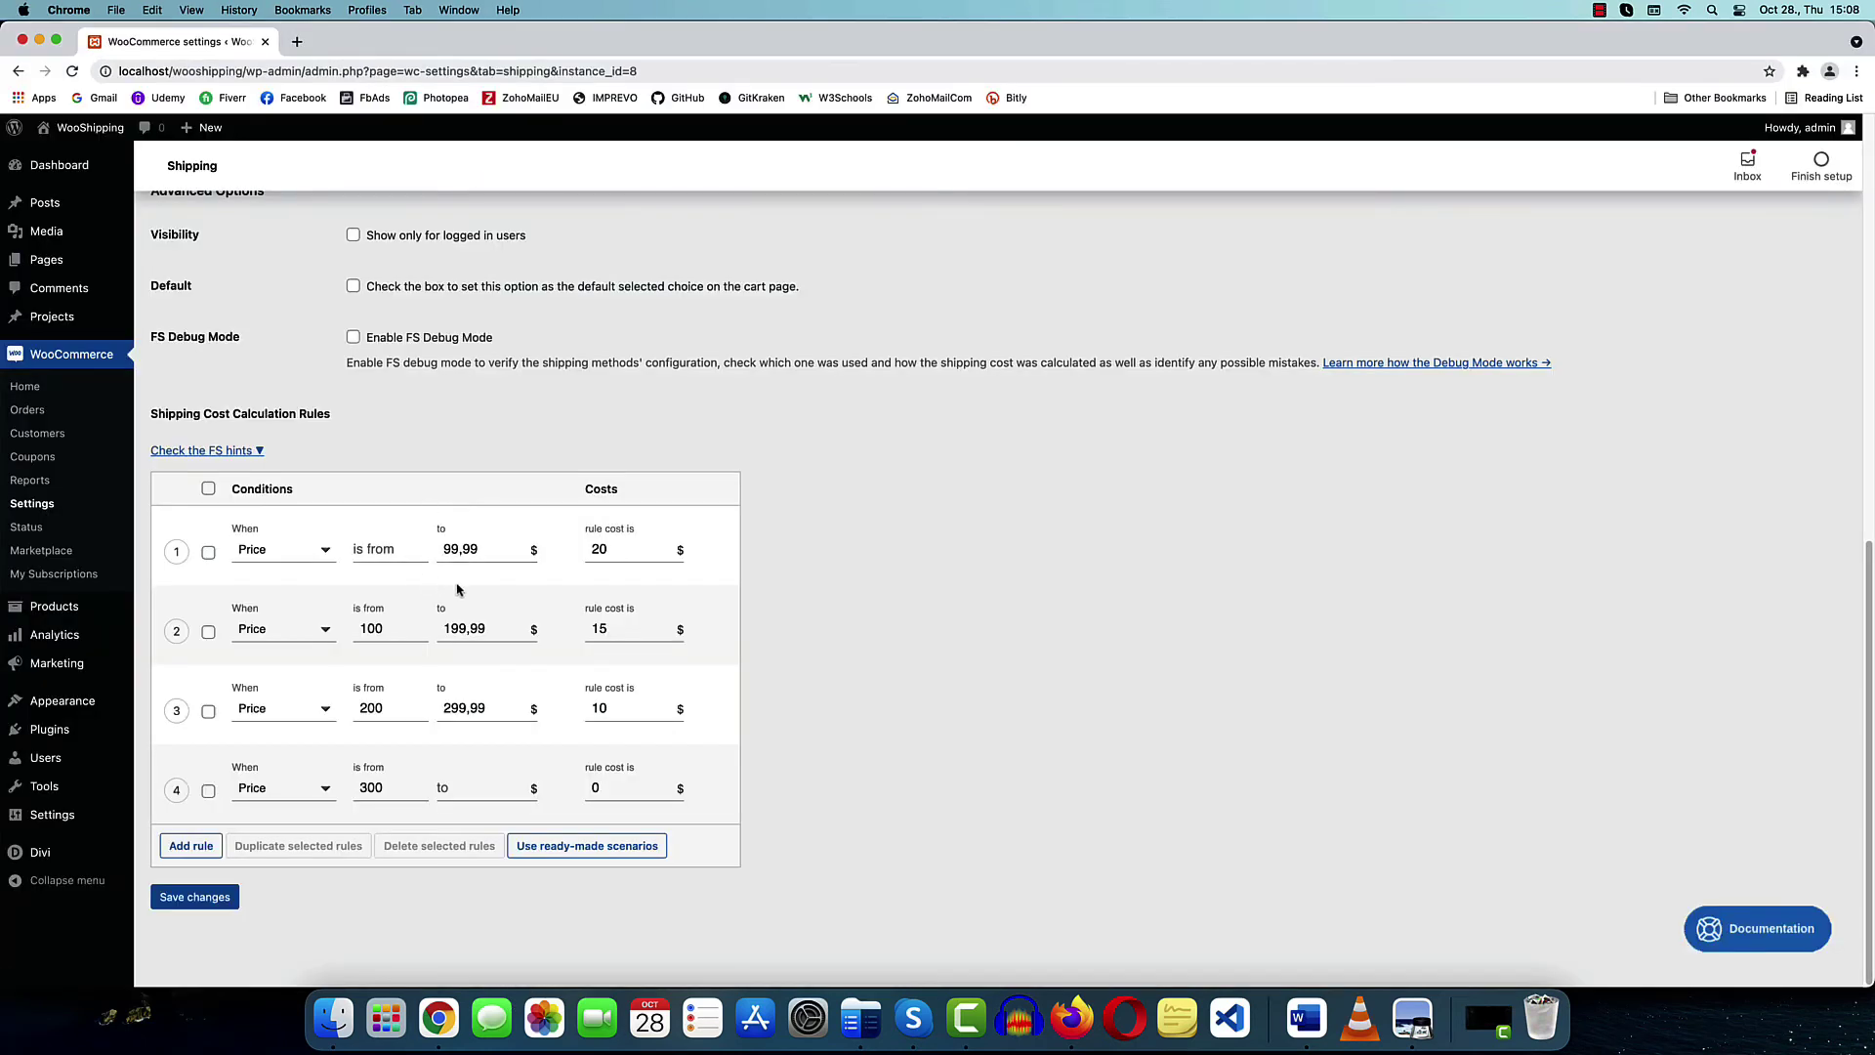
pyautogui.click(474, 555)
pyautogui.click(599, 553)
pyautogui.doubleClick(623, 551)
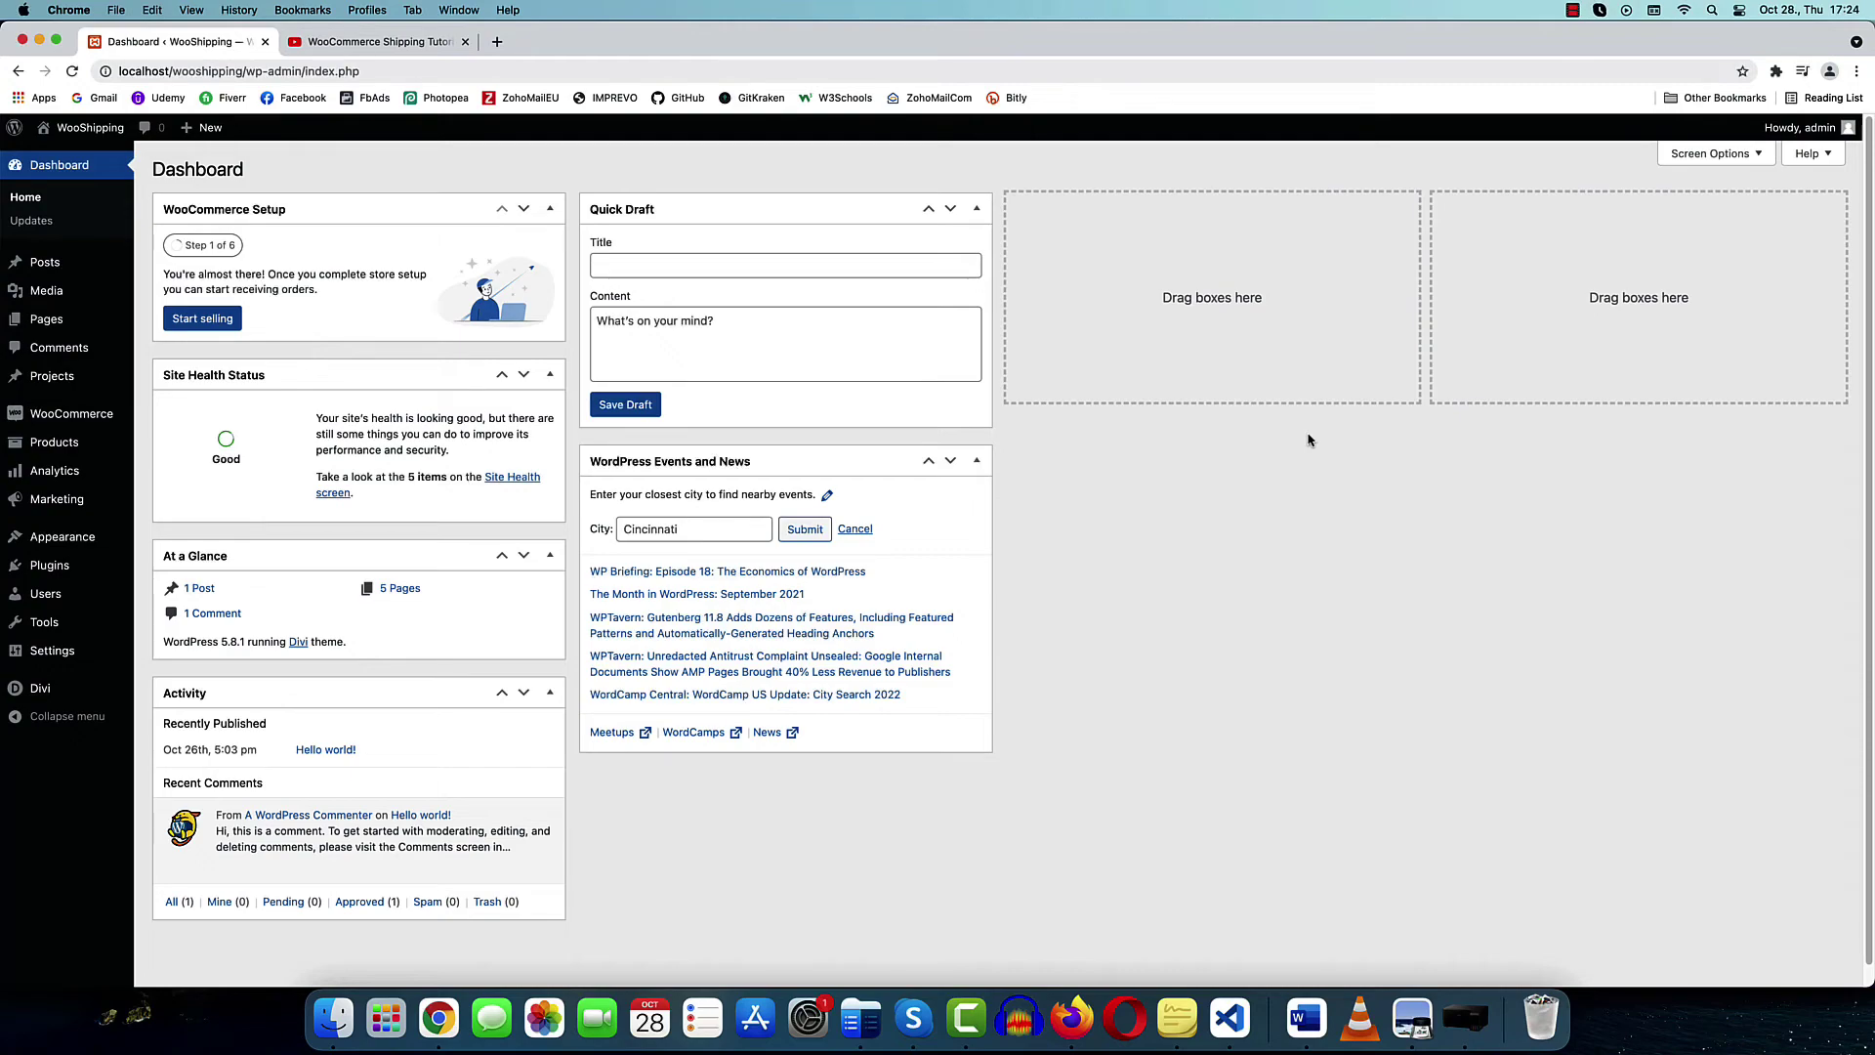
# Open the WooCommerce Shipping Tutorials I. video on YouTube and read the comment asking for shipping rates by quantity range
pyautogui.click(341, 43)
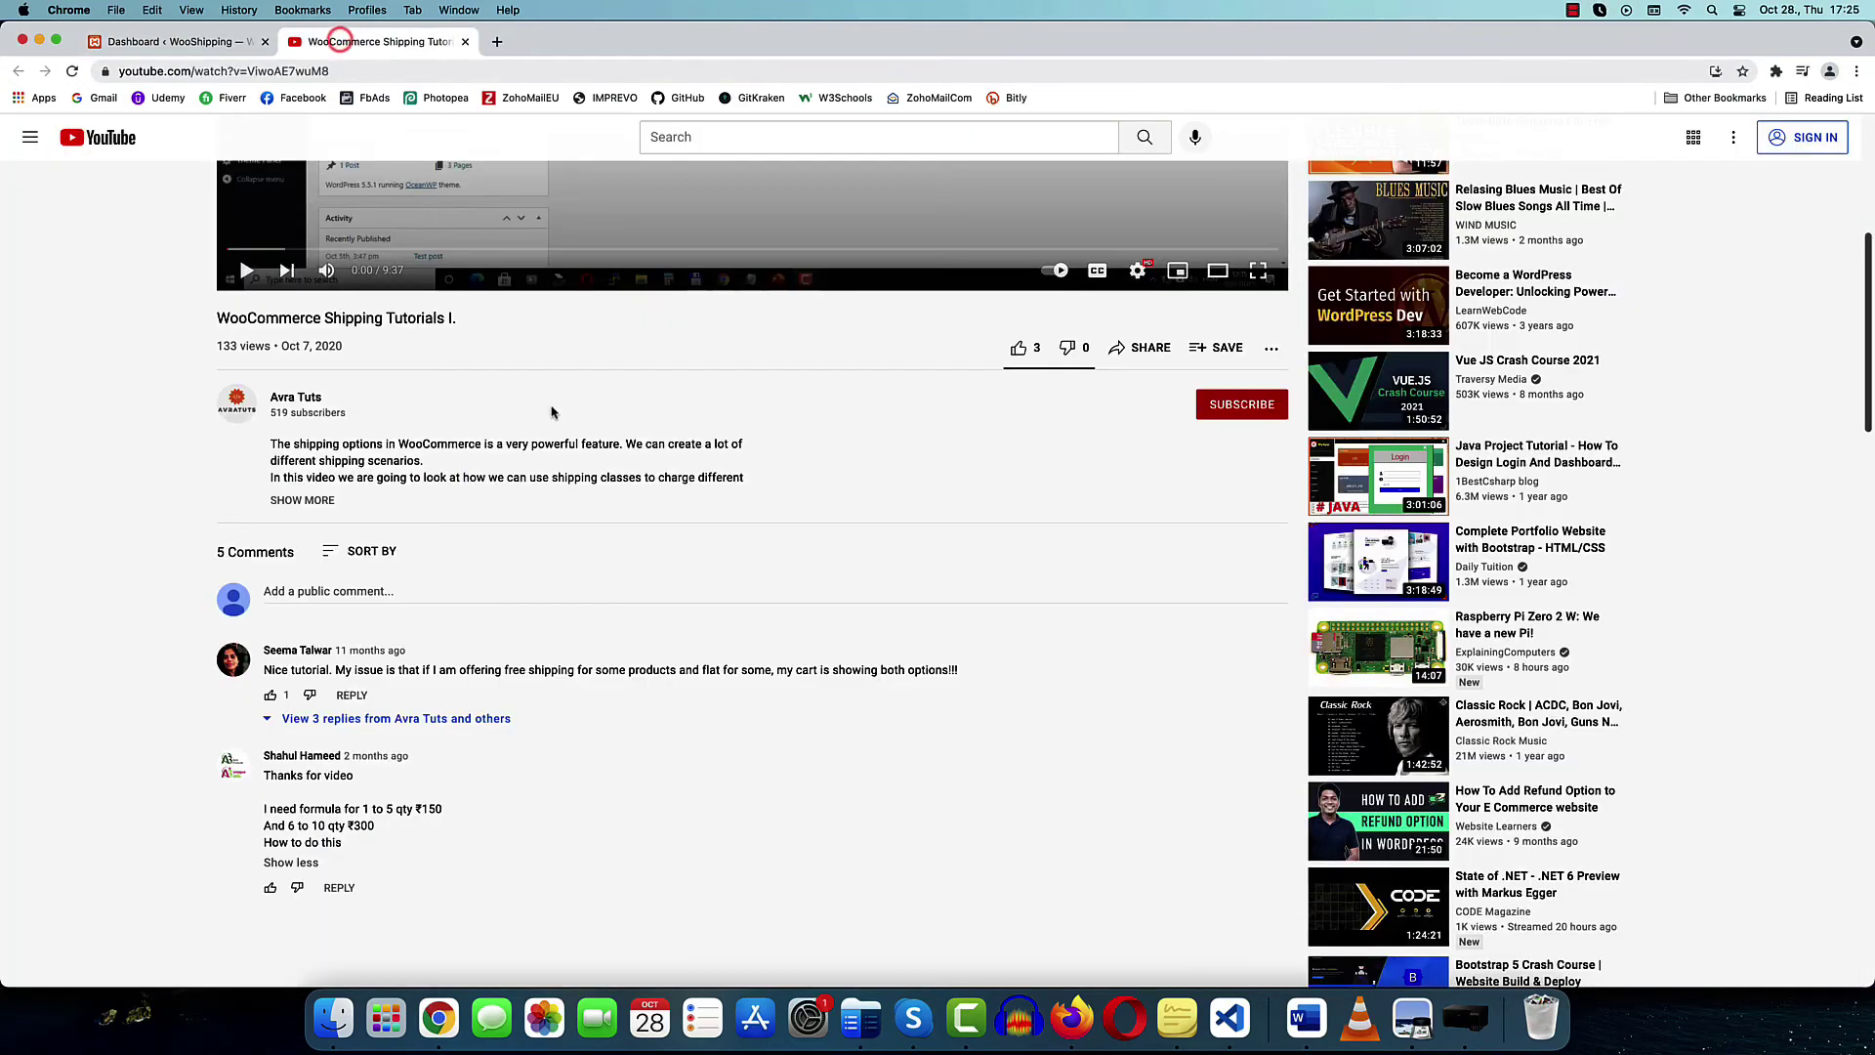
pyautogui.scroll(-3, 269, 474)
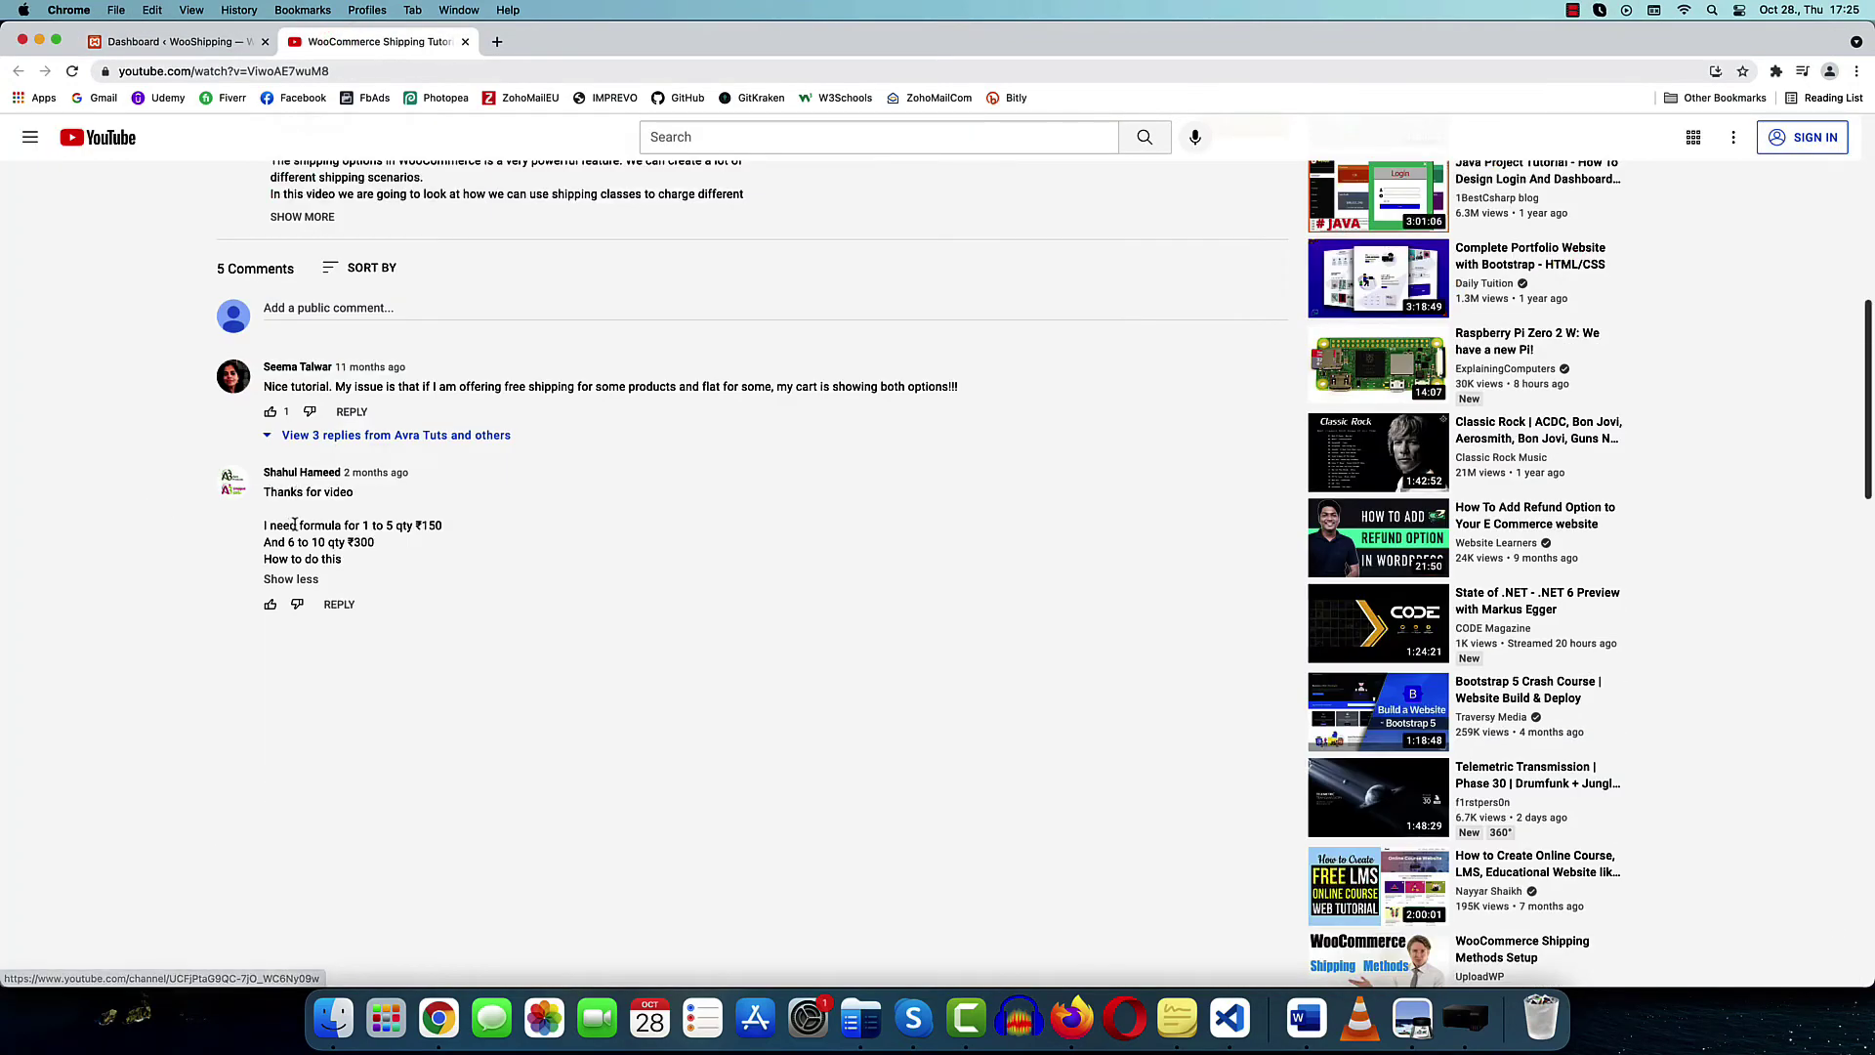
pyautogui.tripleClick(402, 564)
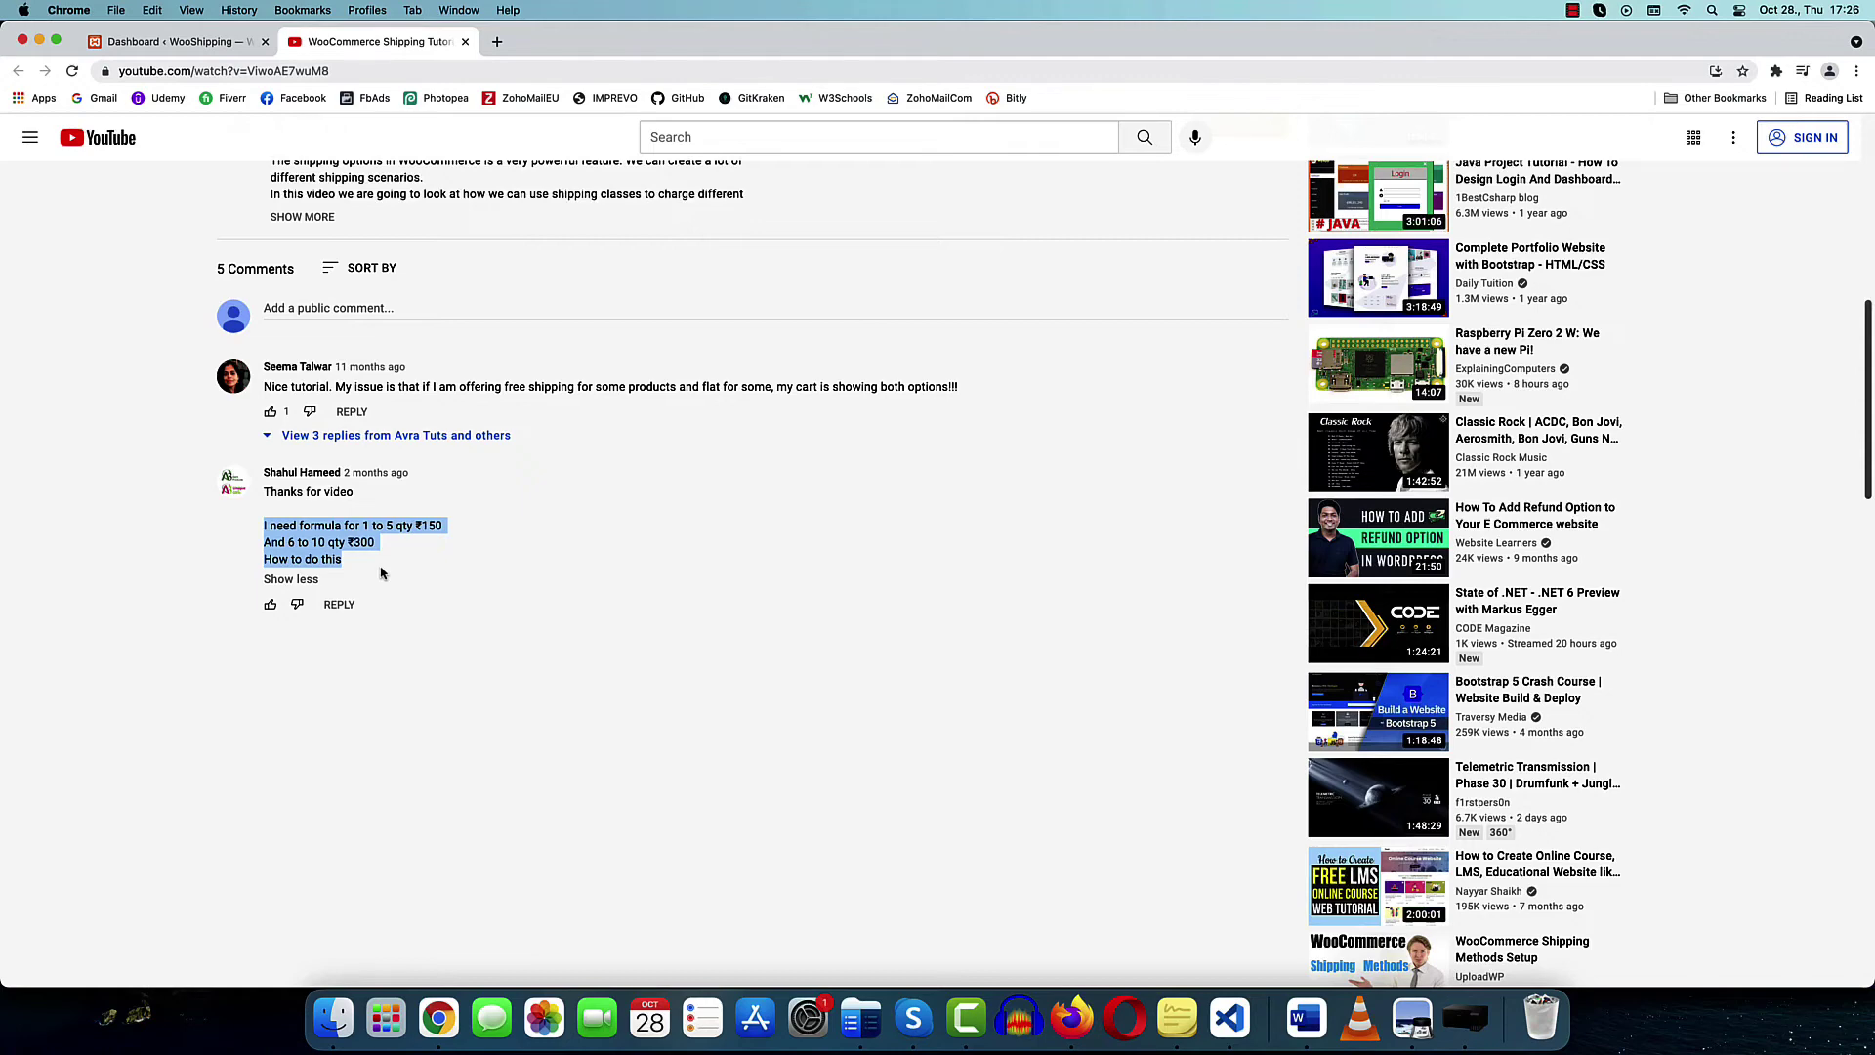
# Return to the WordPress dashboard, search the plugin directory for "code snippets", and install and activate the Code Snippets plugin
pyautogui.click(166, 48)
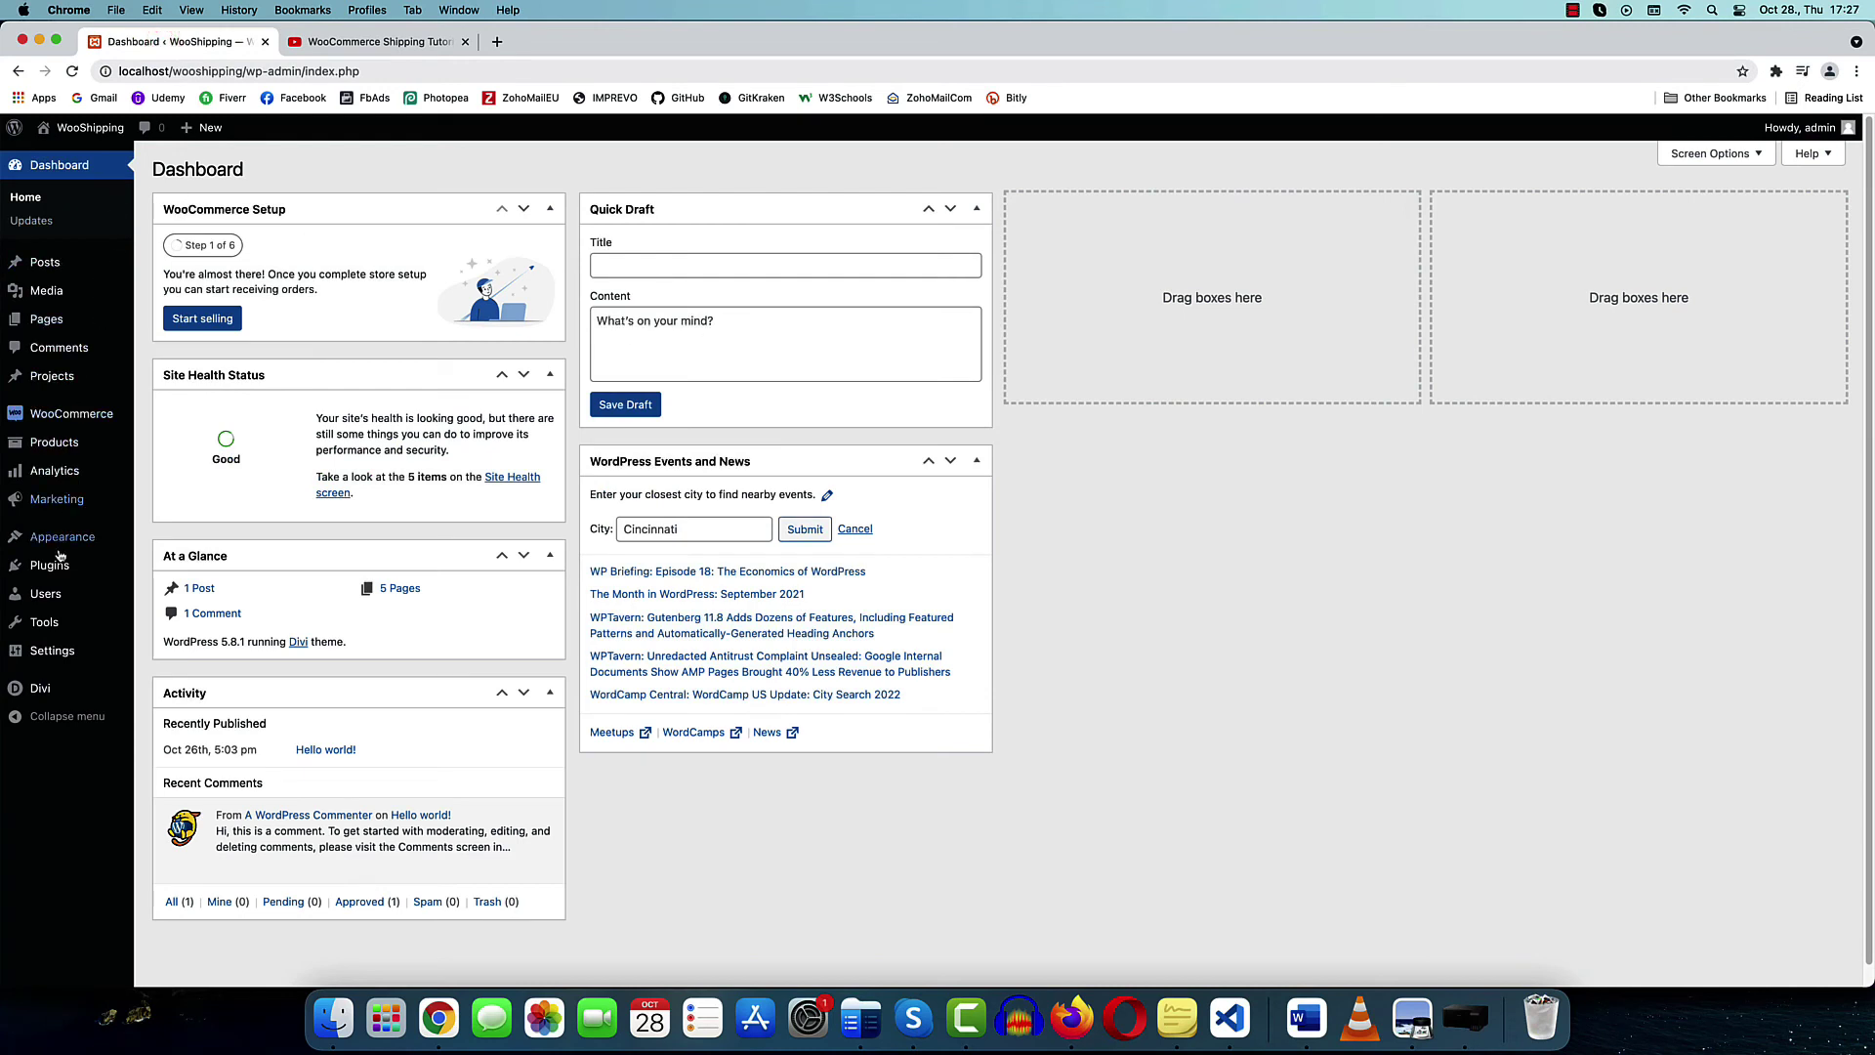
pyautogui.moveTo(144, 593)
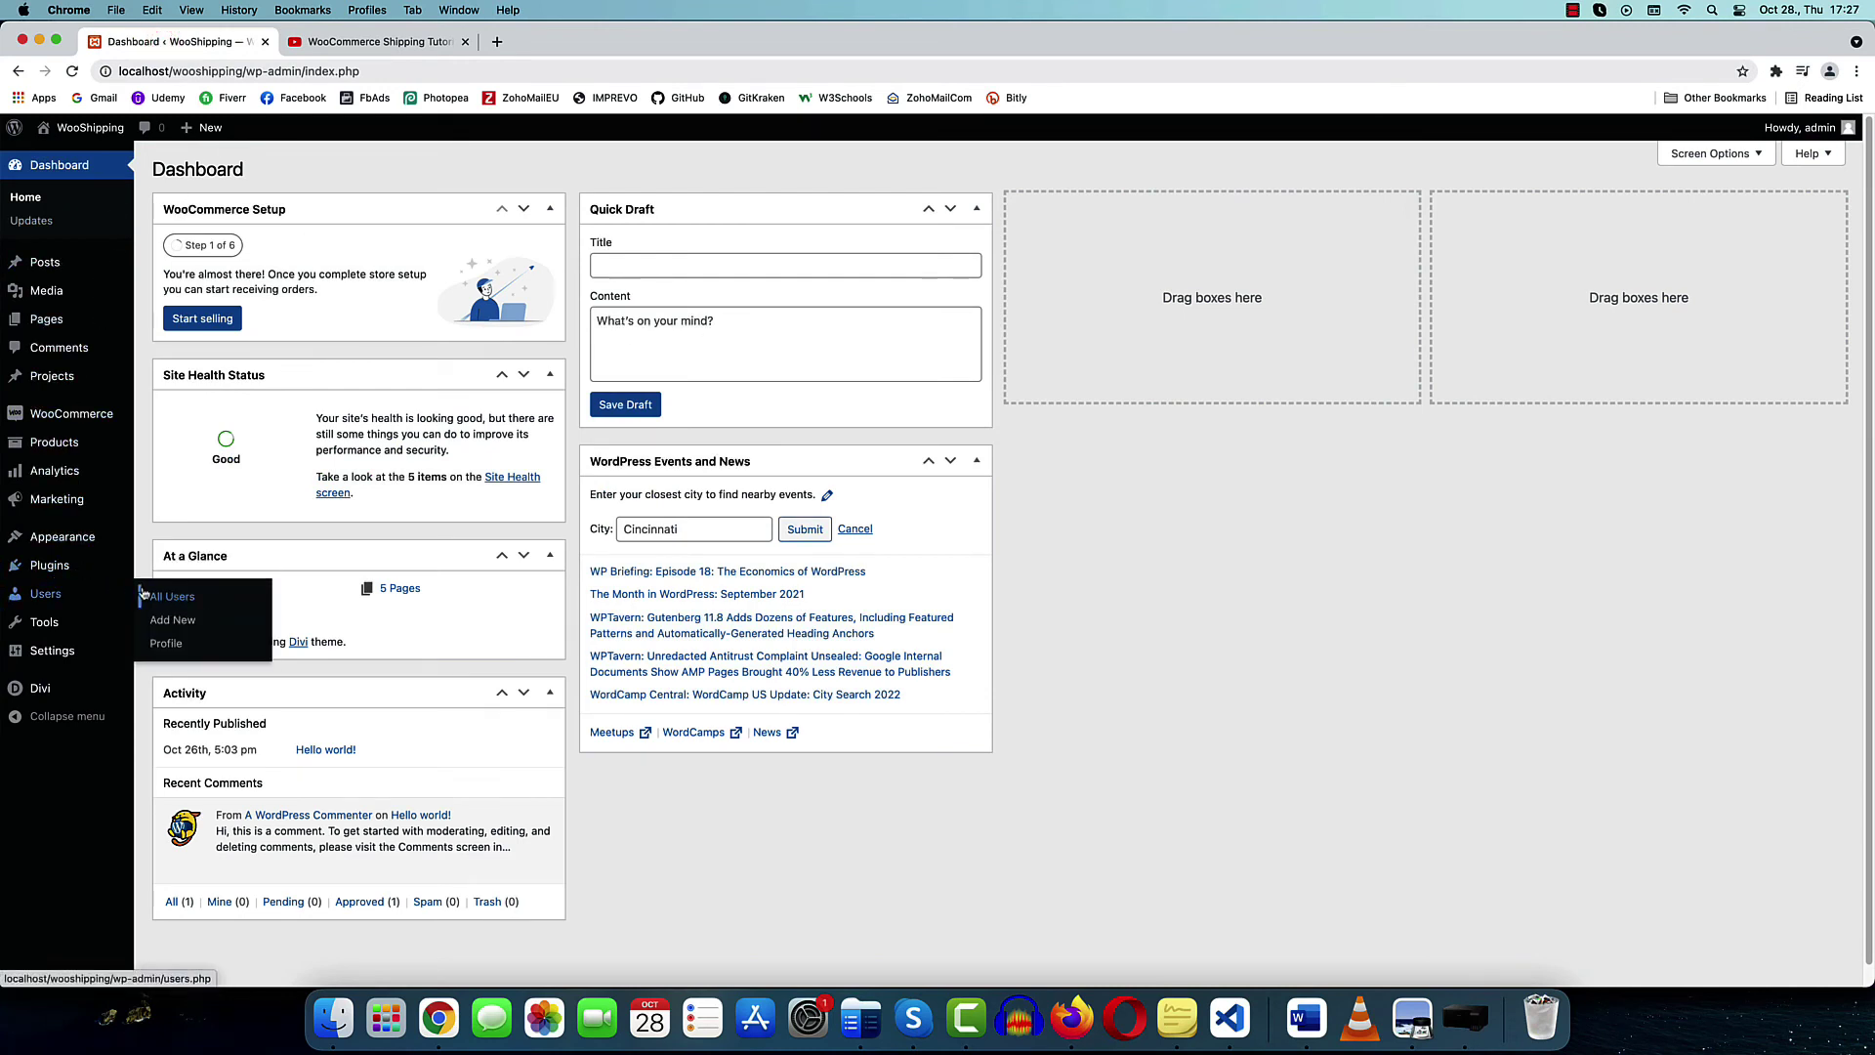
pyautogui.moveTo(88, 566)
pyautogui.click(192, 596)
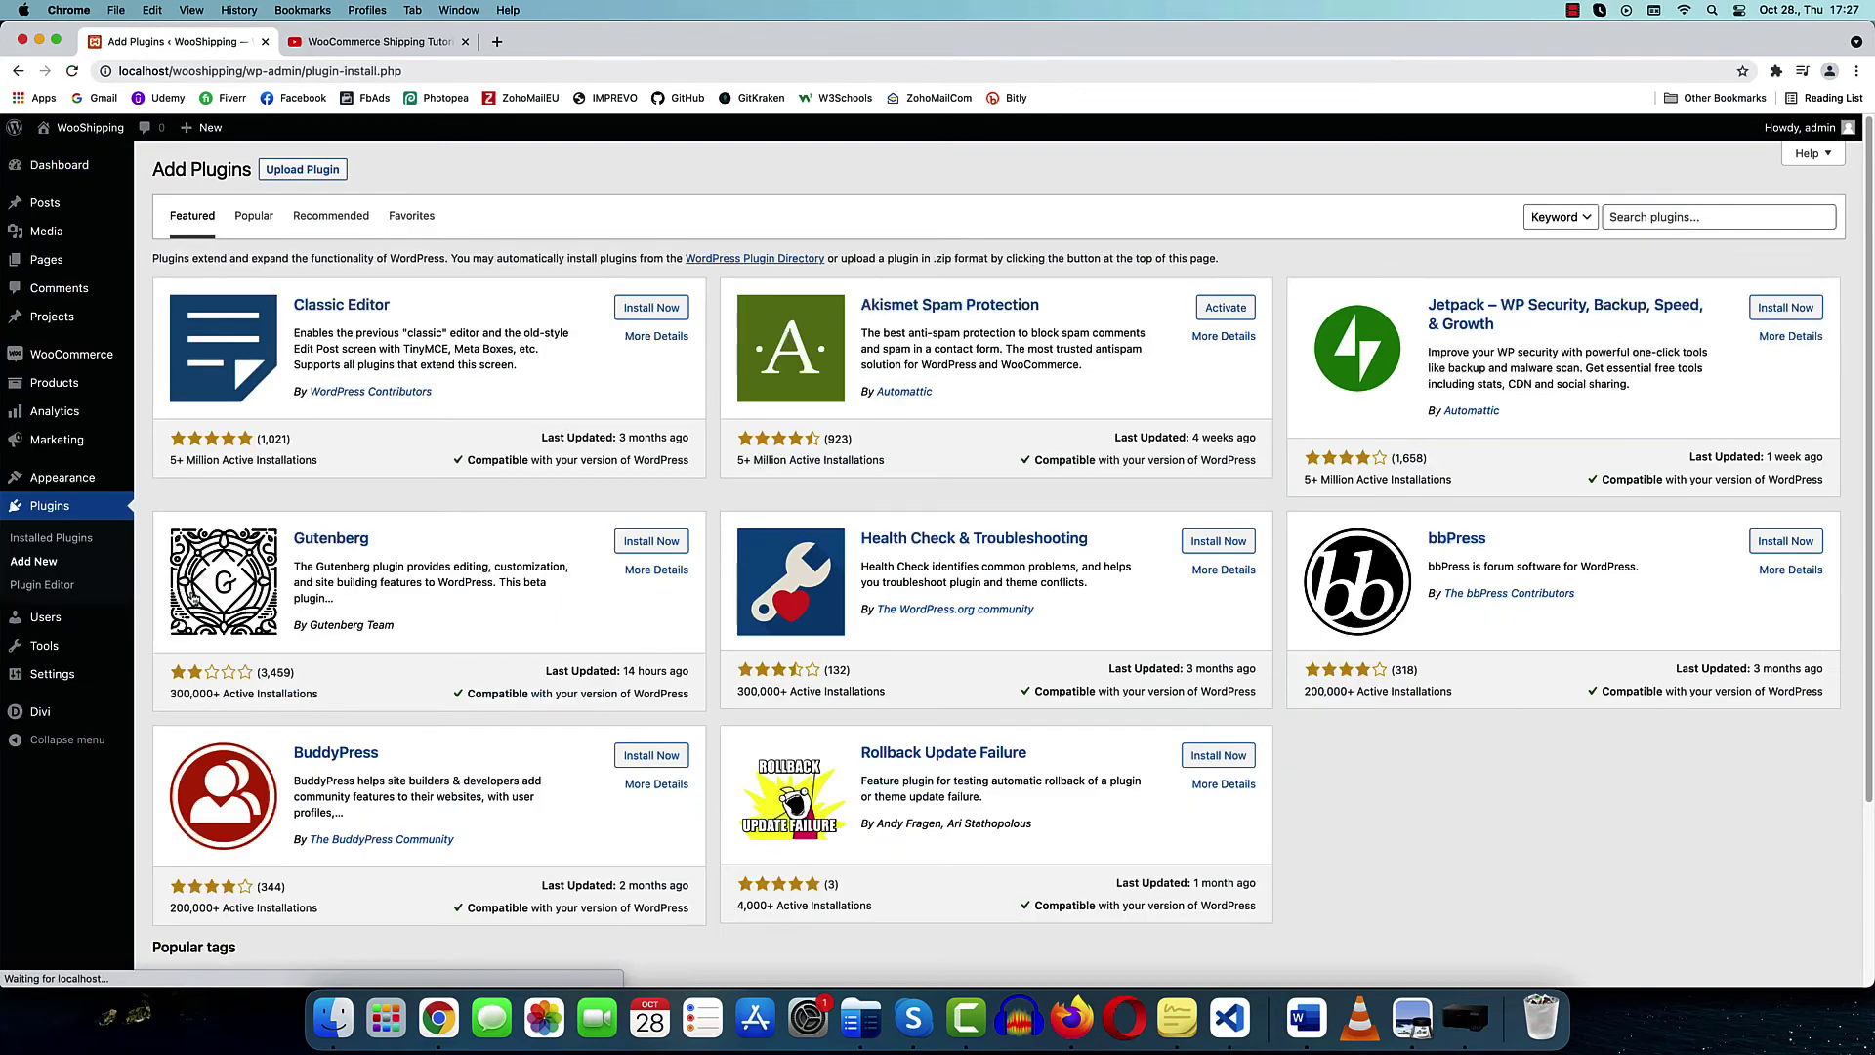
pyautogui.click(1649, 216)
pyautogui.write('c')
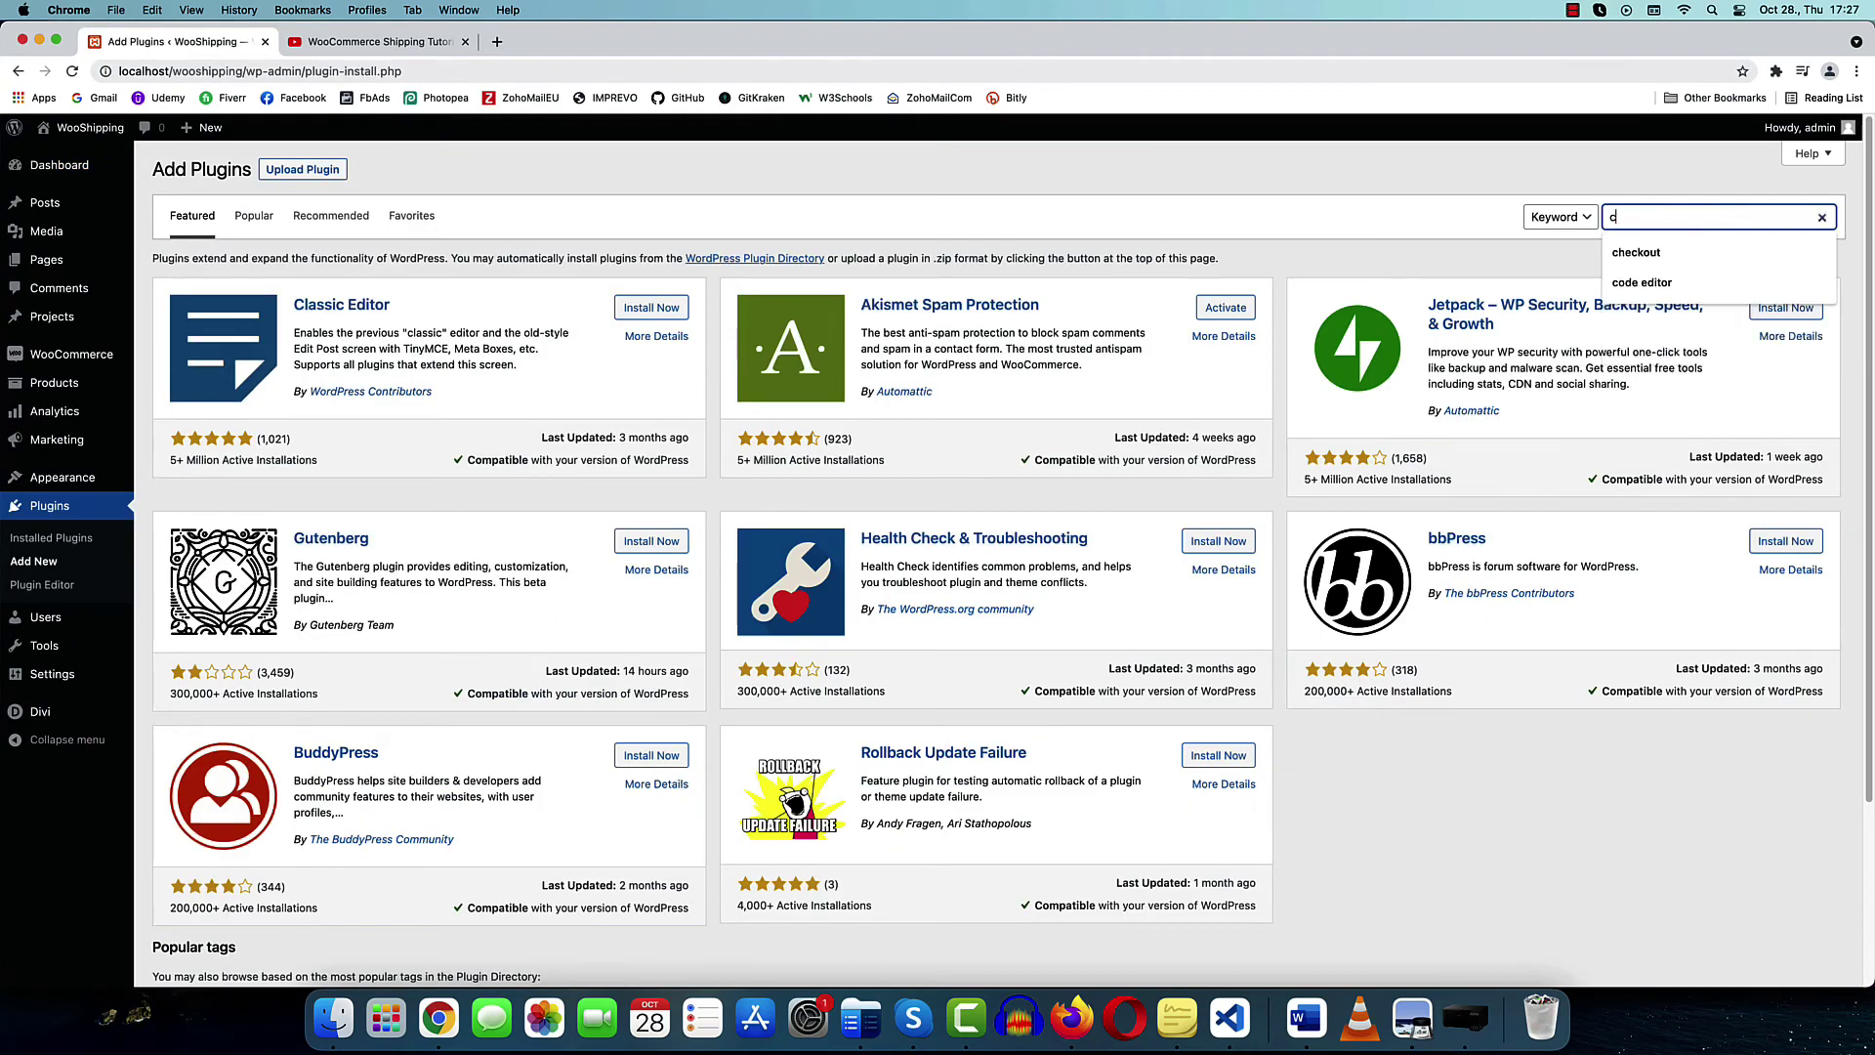
pyautogui.write('ode snippe')
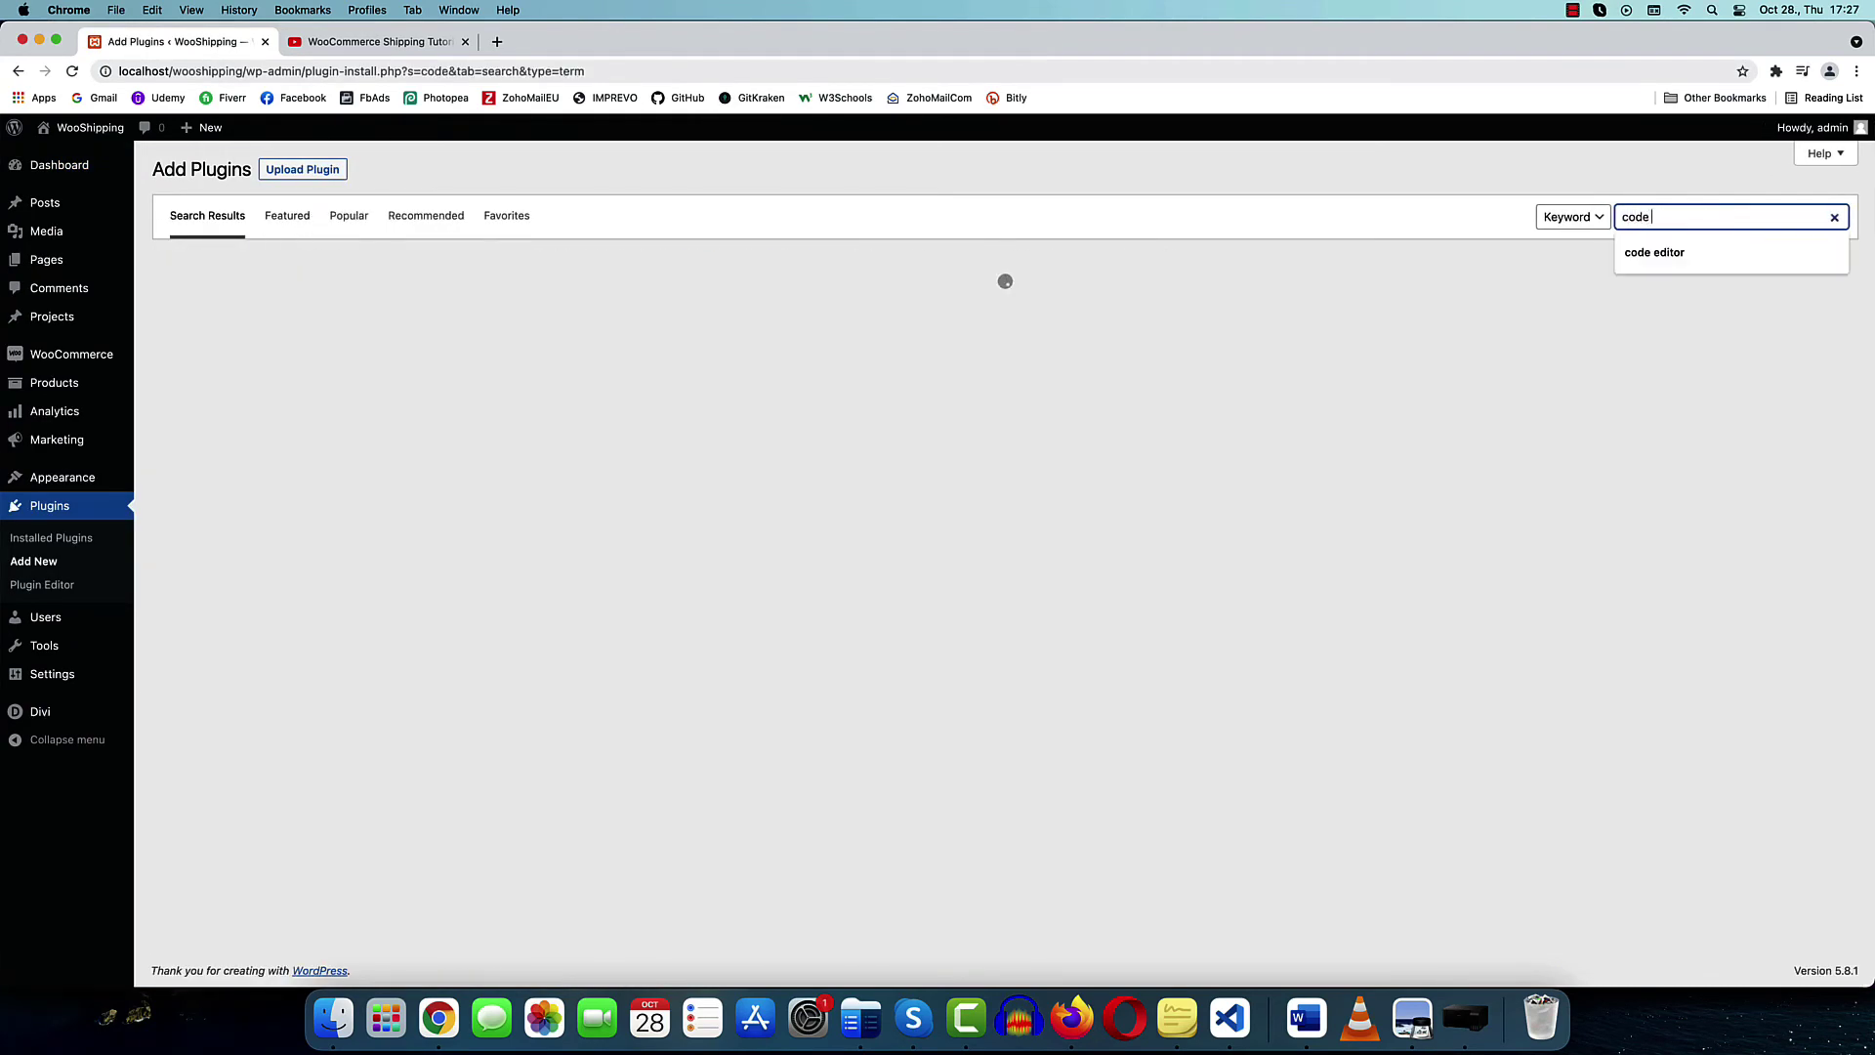
pyautogui.write('ts')
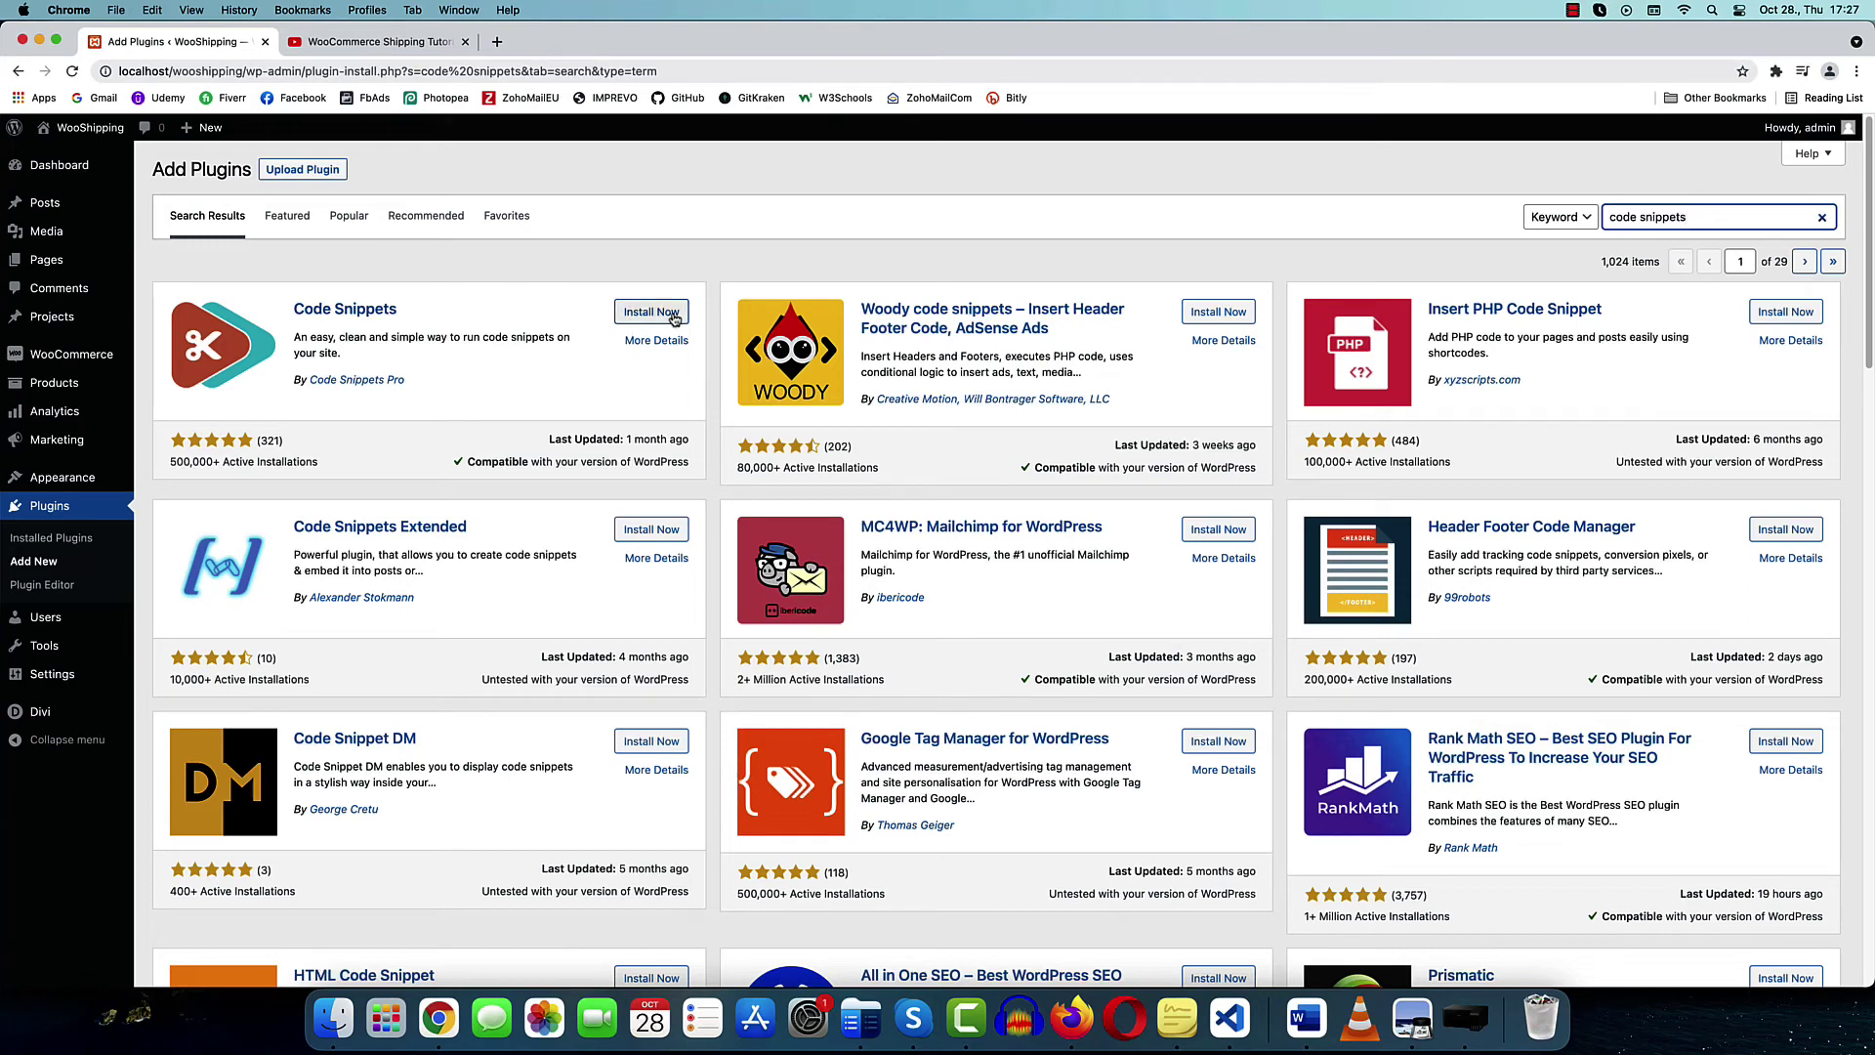
pyautogui.click(662, 315)
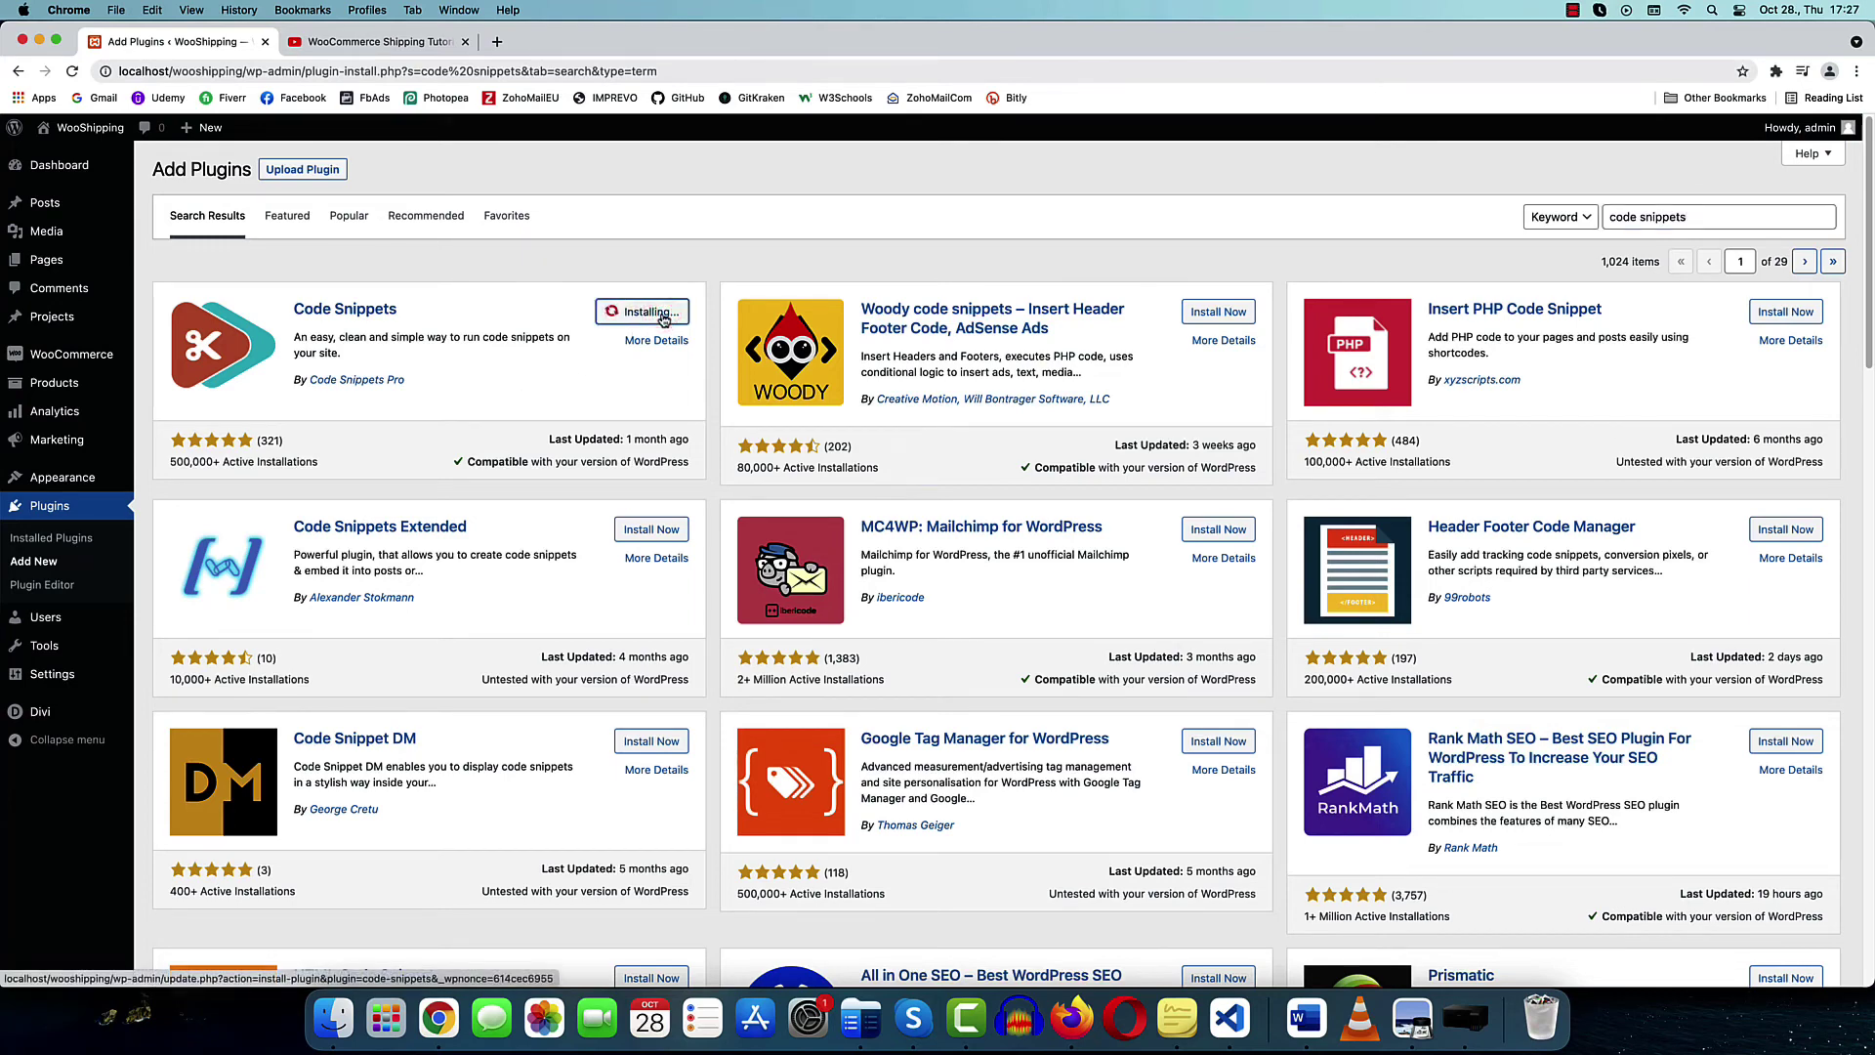
pyautogui.click(659, 317)
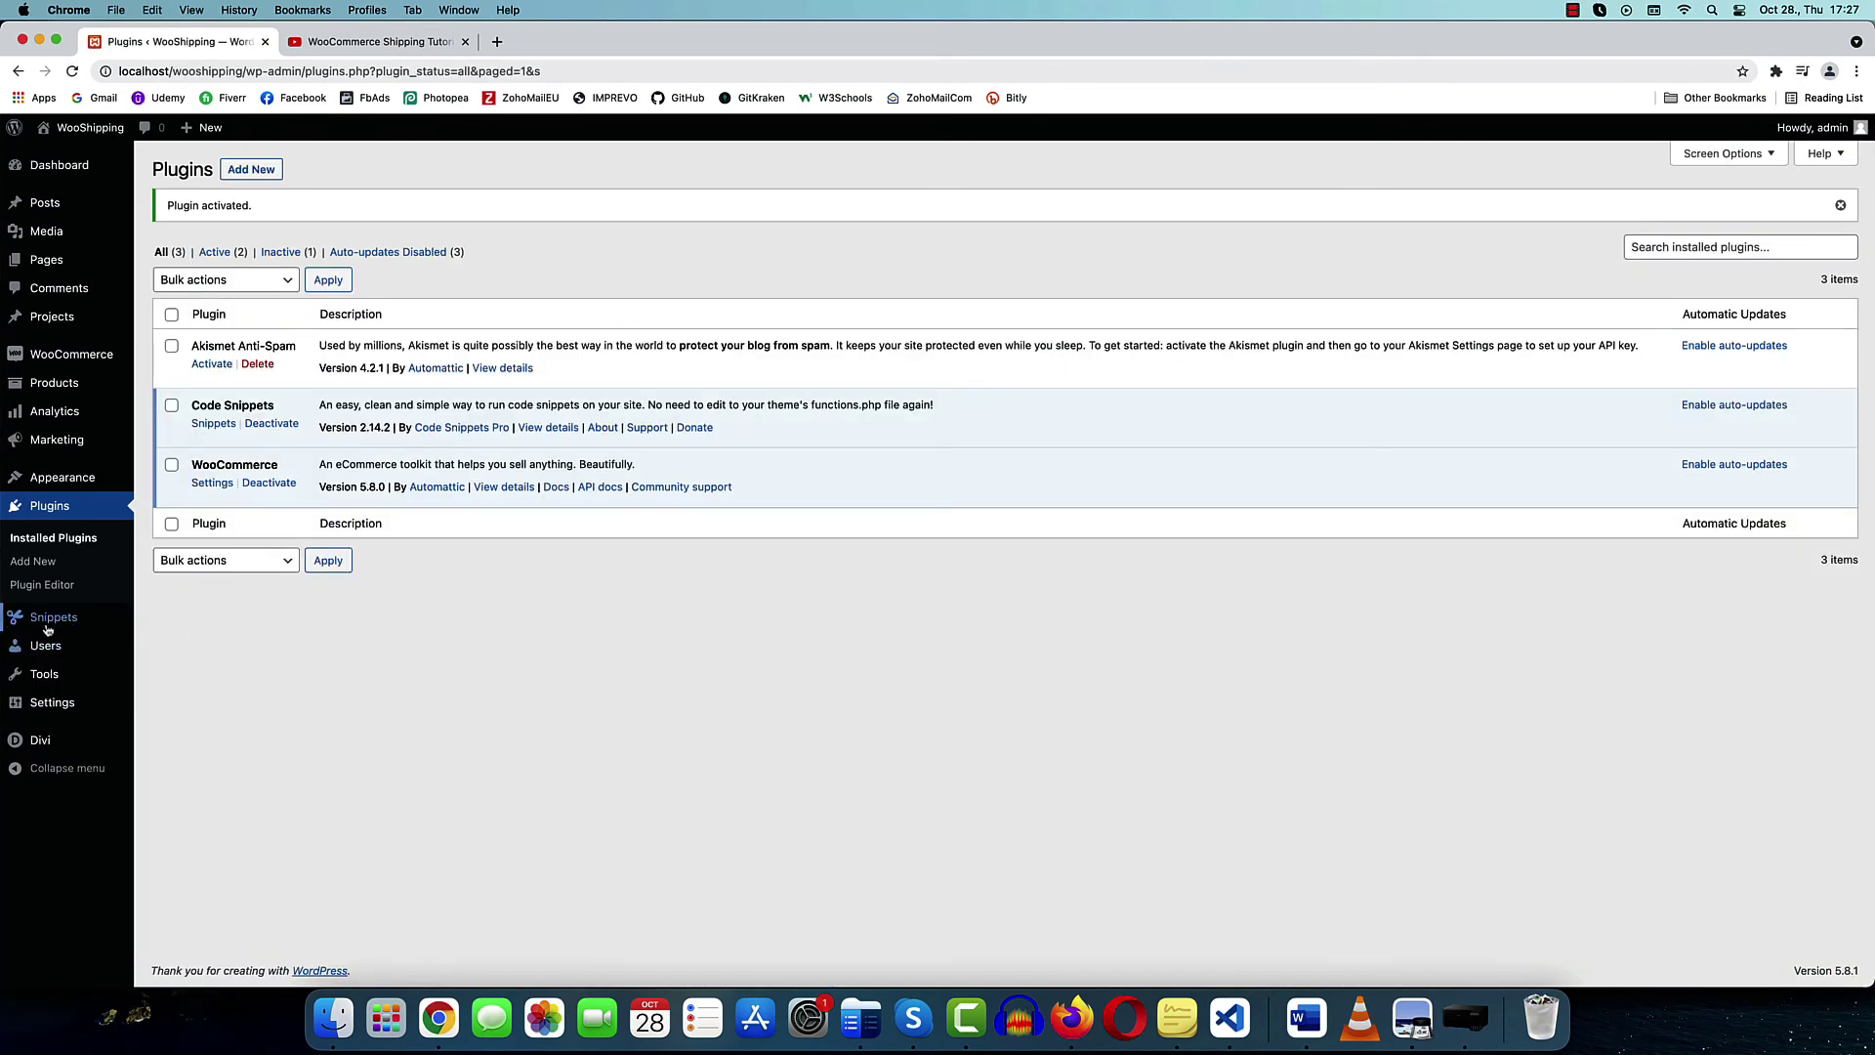
# Add a new snippet titled "Quantity range shipping" containing the quantity_based_shipping_costs function and its woocommerce_package_rates filter
pyautogui.moveTo(39, 627)
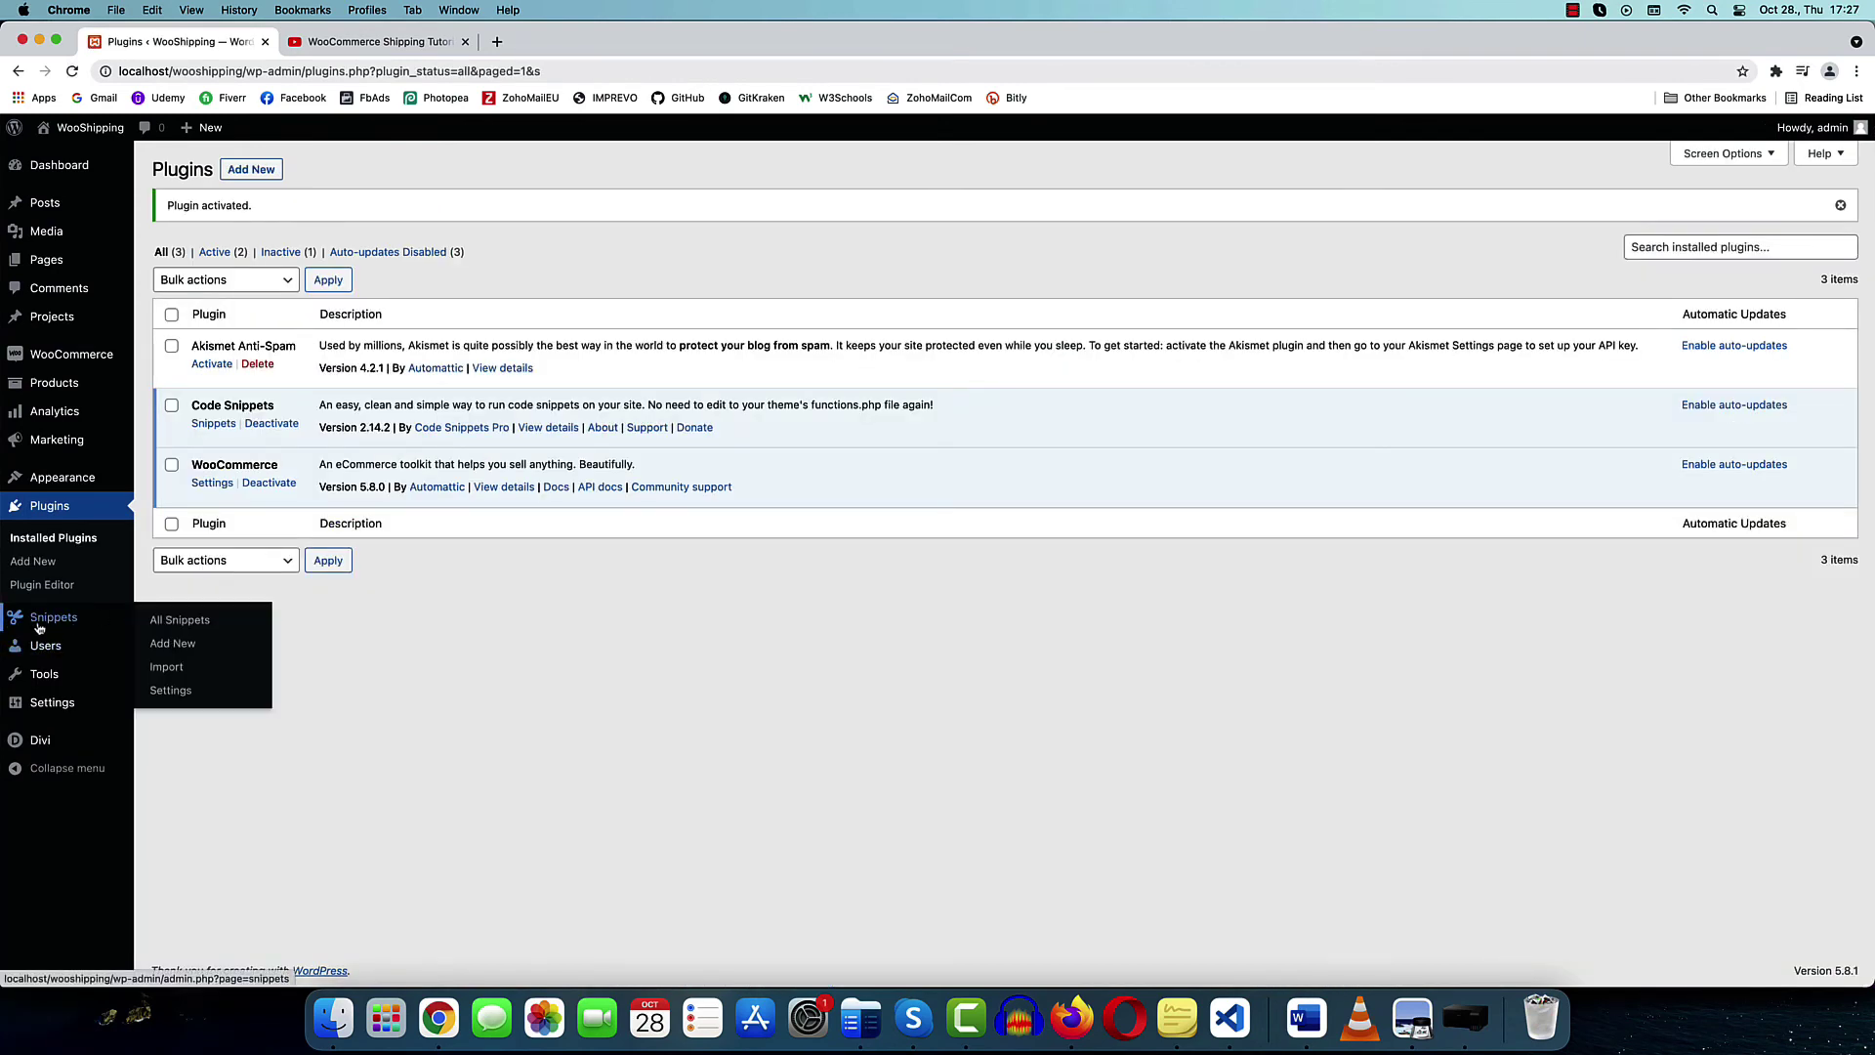
pyautogui.click(172, 644)
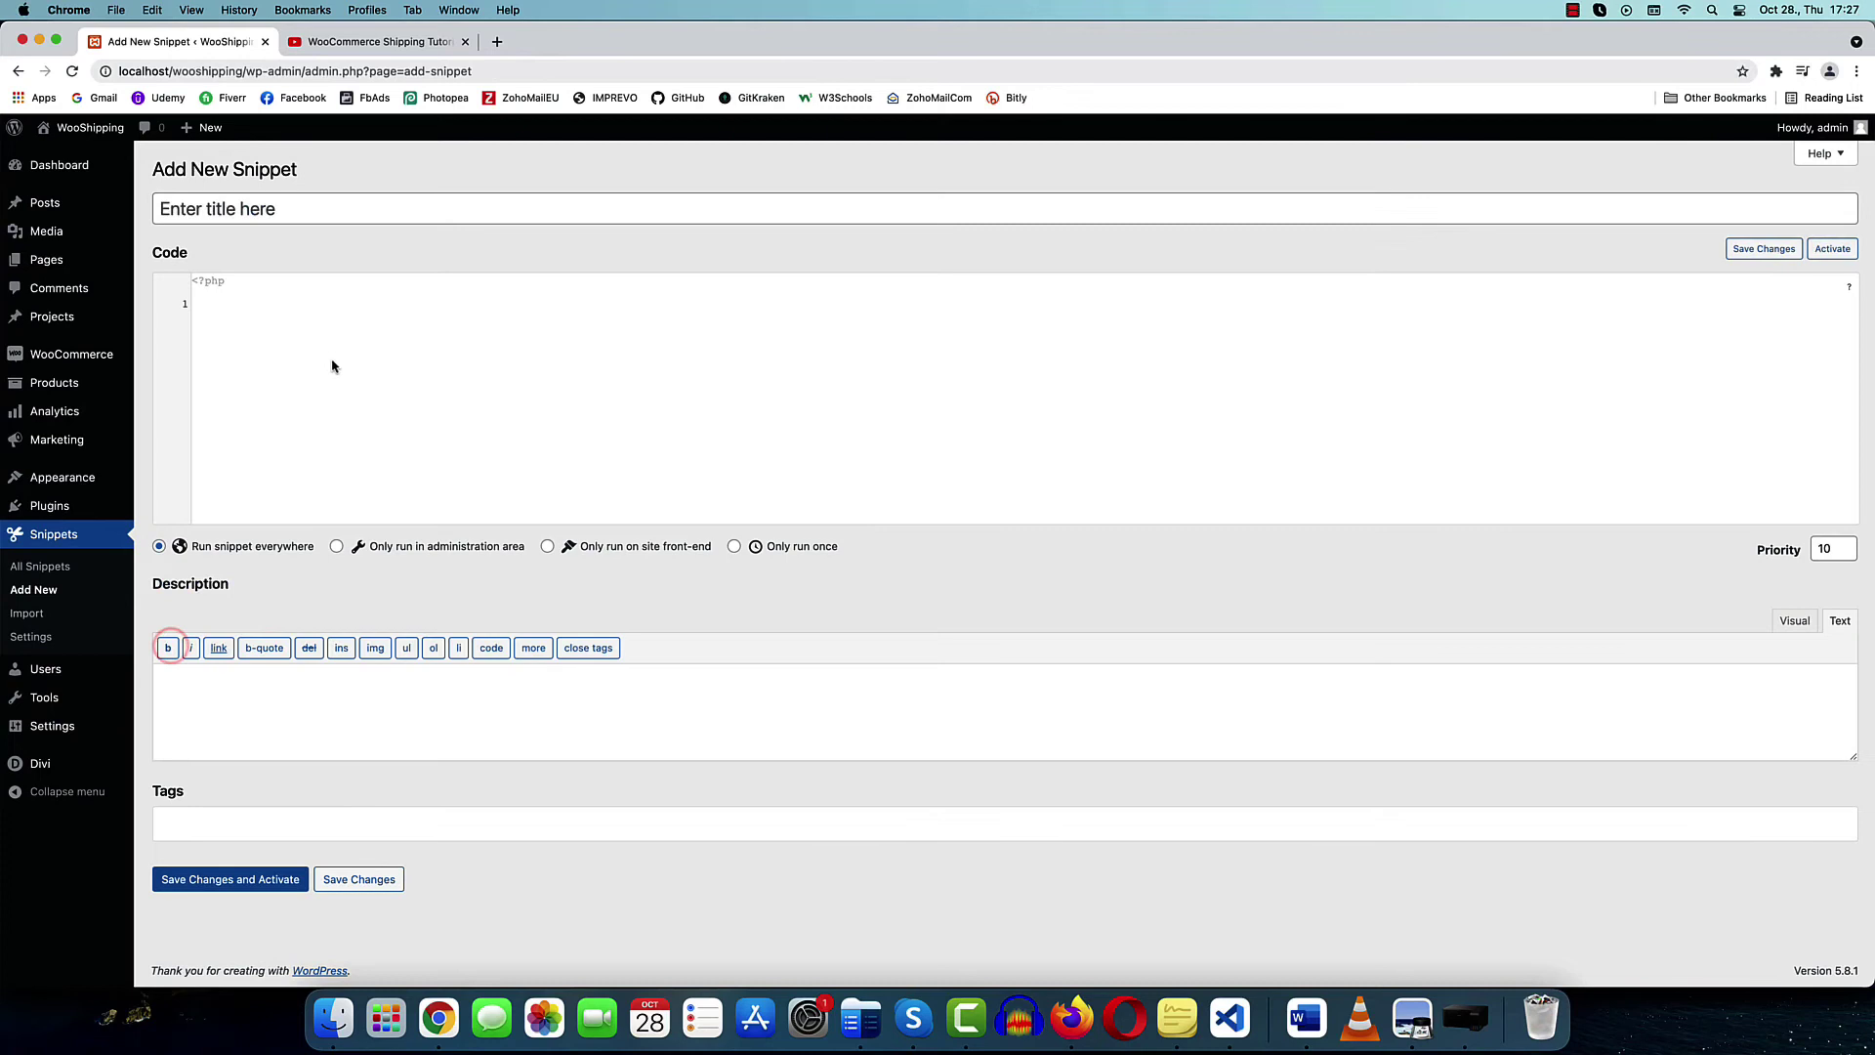
pyautogui.click(261, 324)
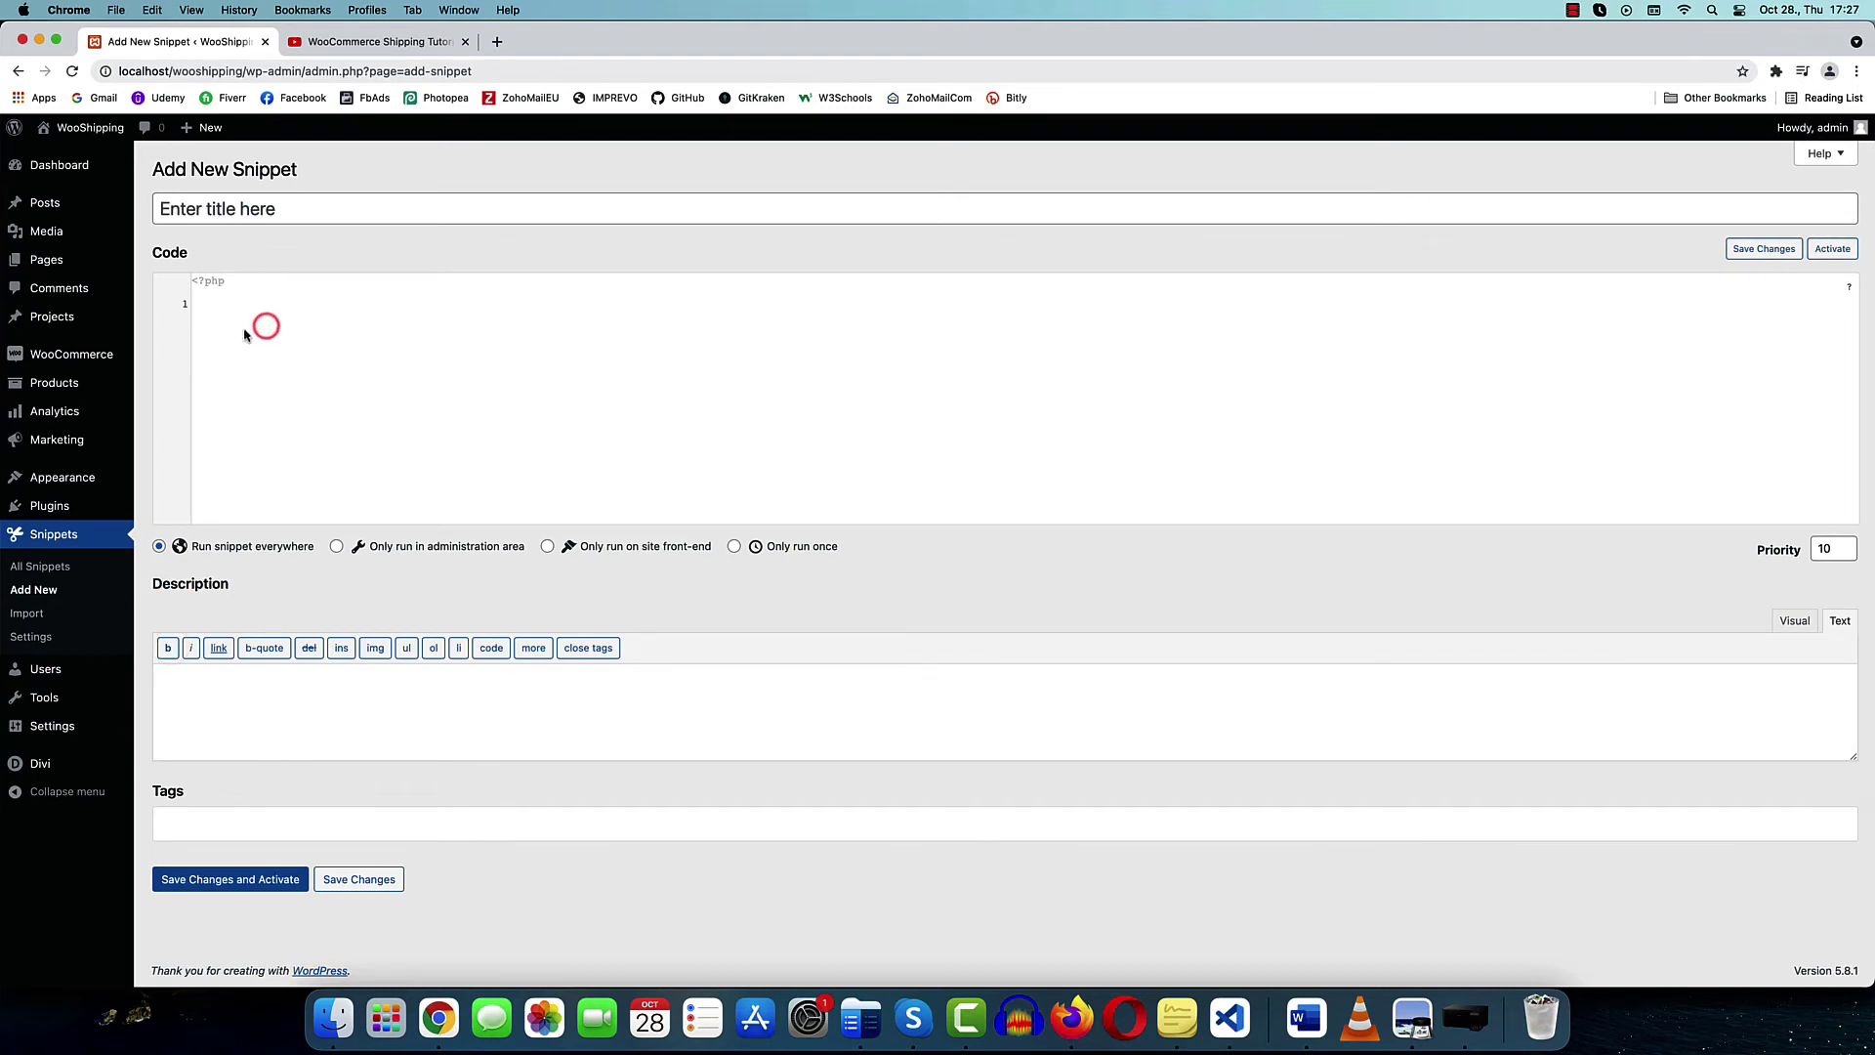
pyautogui.click(262, 205)
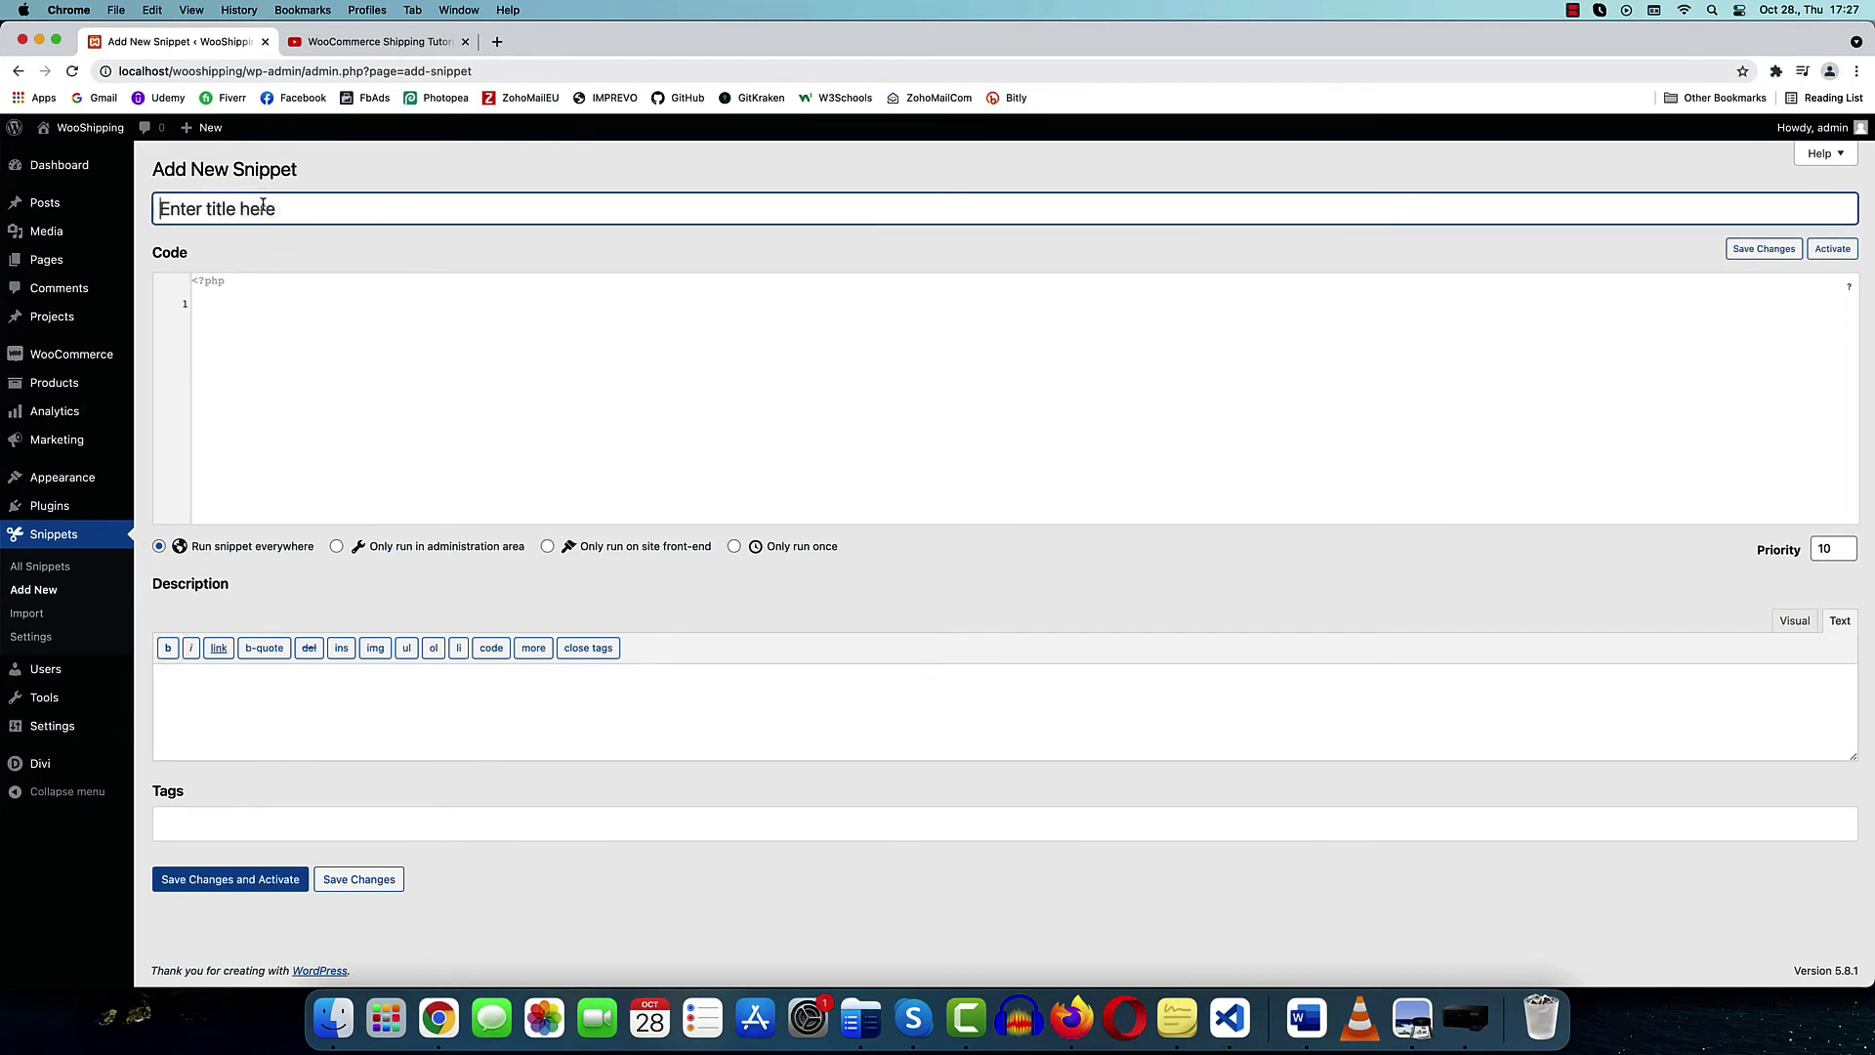
pyautogui.write('Quabnty')
pyautogui.press('BackSpace')
pyautogui.press('BackSpace')
pyautogui.press('BackSpace')
pyautogui.write('ntity range shipping')
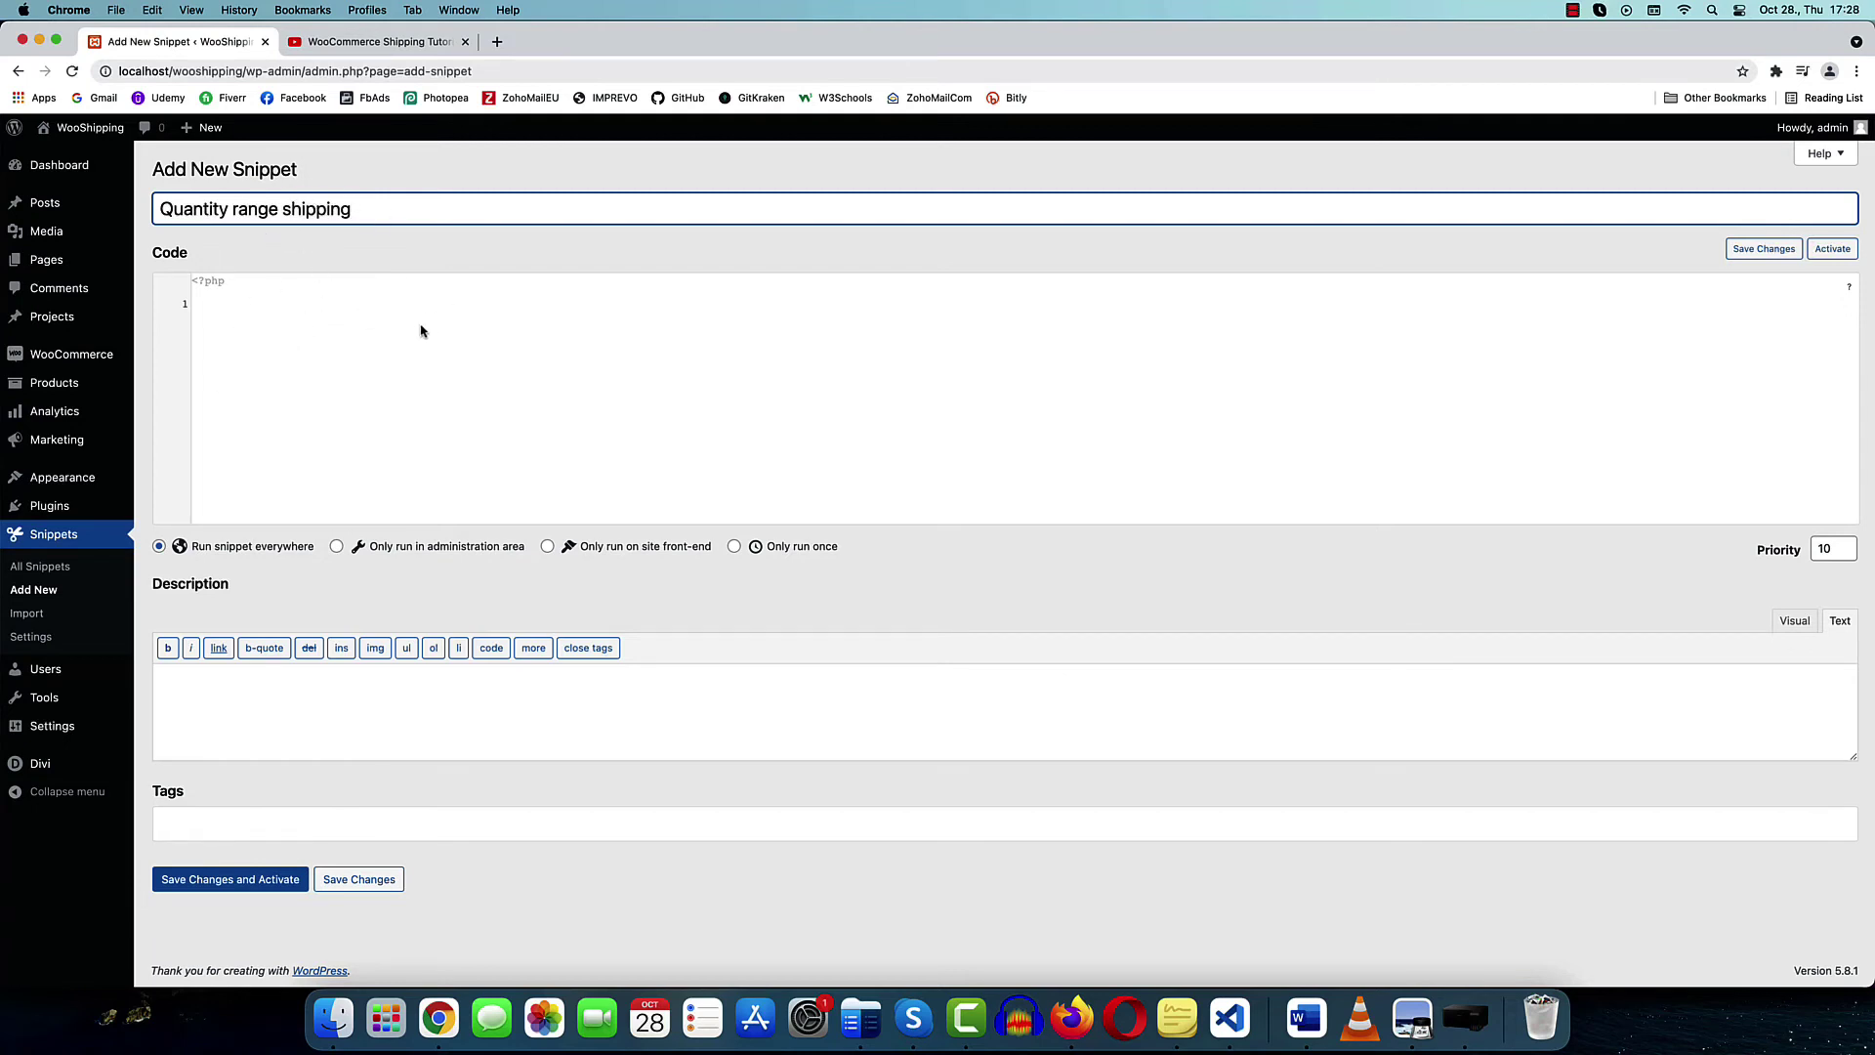
pyautogui.click(241, 306)
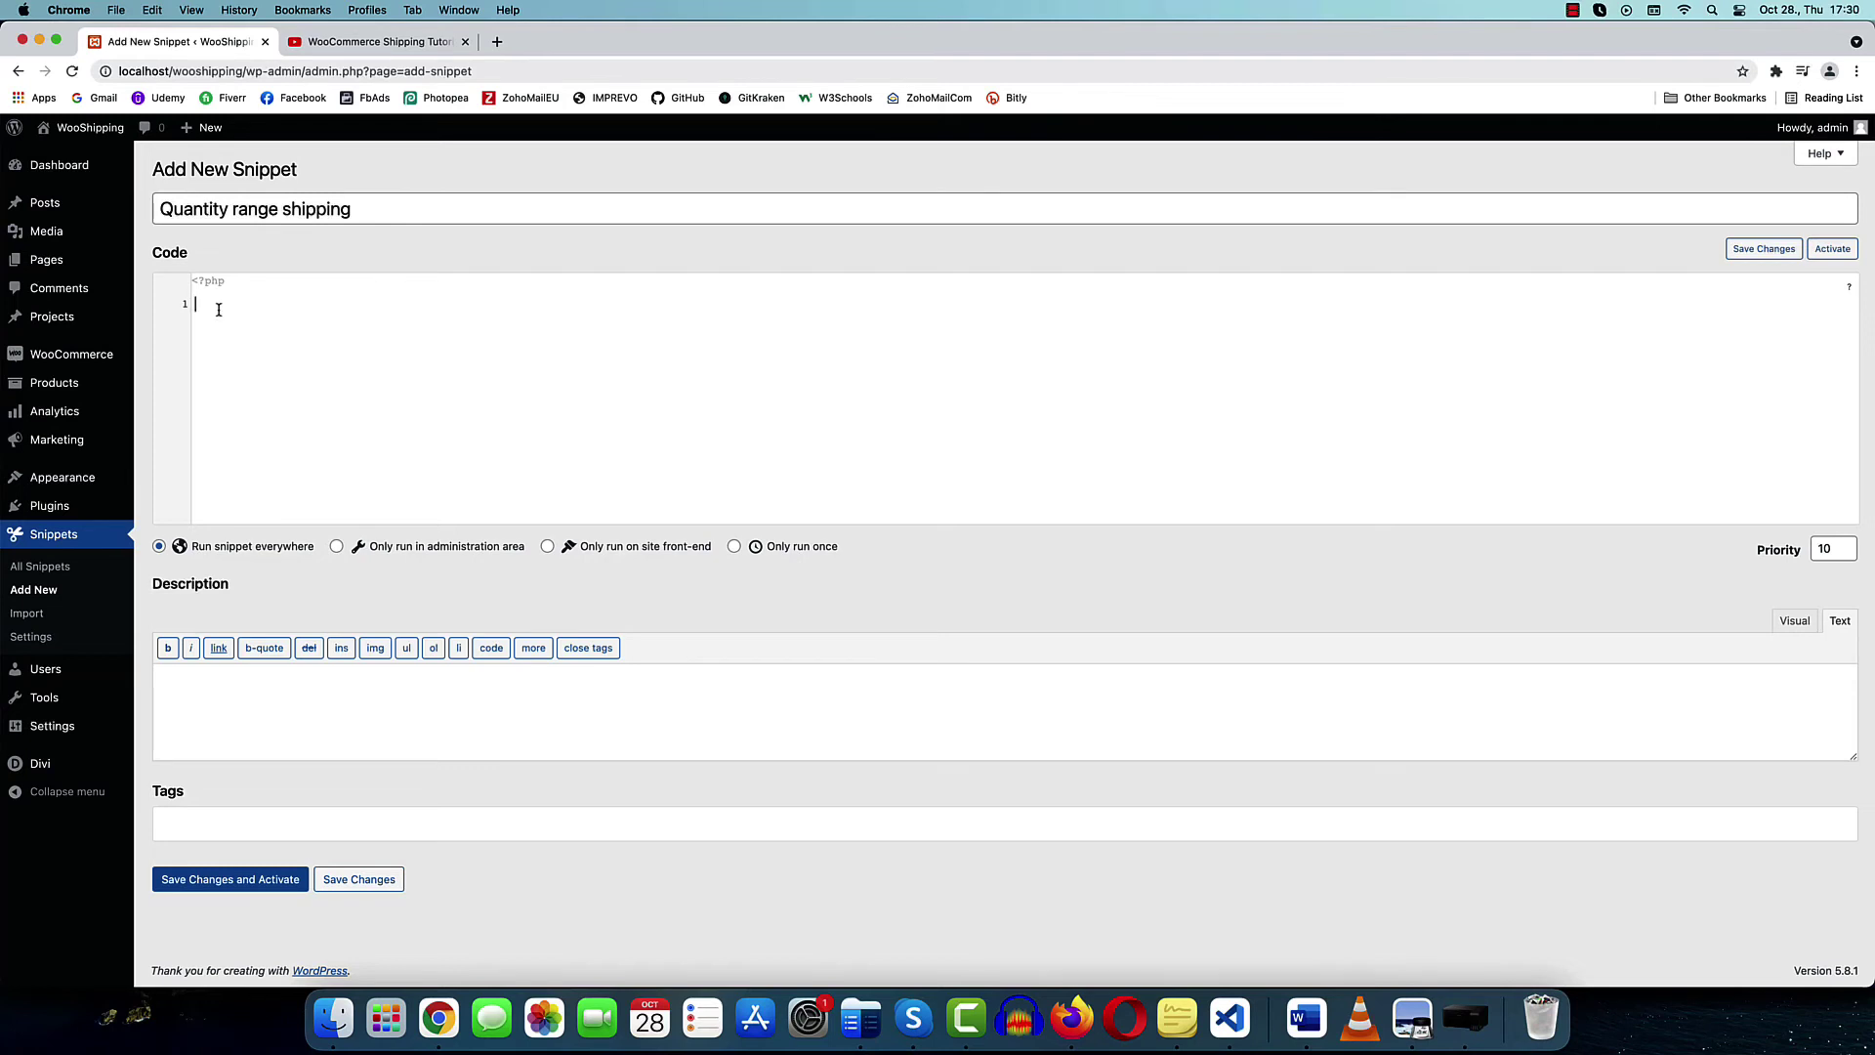
pyautogui.write("function quantity_based_shipping_costs( $rates, $package ) {     global $woocommerce;     $qty =  $woocommerce->cart->cart_contents_count;      foreach( $rates as $rate_key => $rate ){         // Excluding free shipping methods         if( $rate->method_id != 'free_shipping'){             // Between 1 and 5             if($qty > 0 && $qty <= 5):                 $rates[$rate_key]->cost = '60';                 // Between 6 and 10             elseif($qty > 5 && $qty <= 10):                 $rates[$rate_key]->cost = '90';             else:                 // For over 10                 $rates[$rate_key]->cost = '60';             endif;         }     }     return $rates; } add_filter( 'woocommerce_package_rates', 'quantity_based_shipping_costs', 20, 2 );")
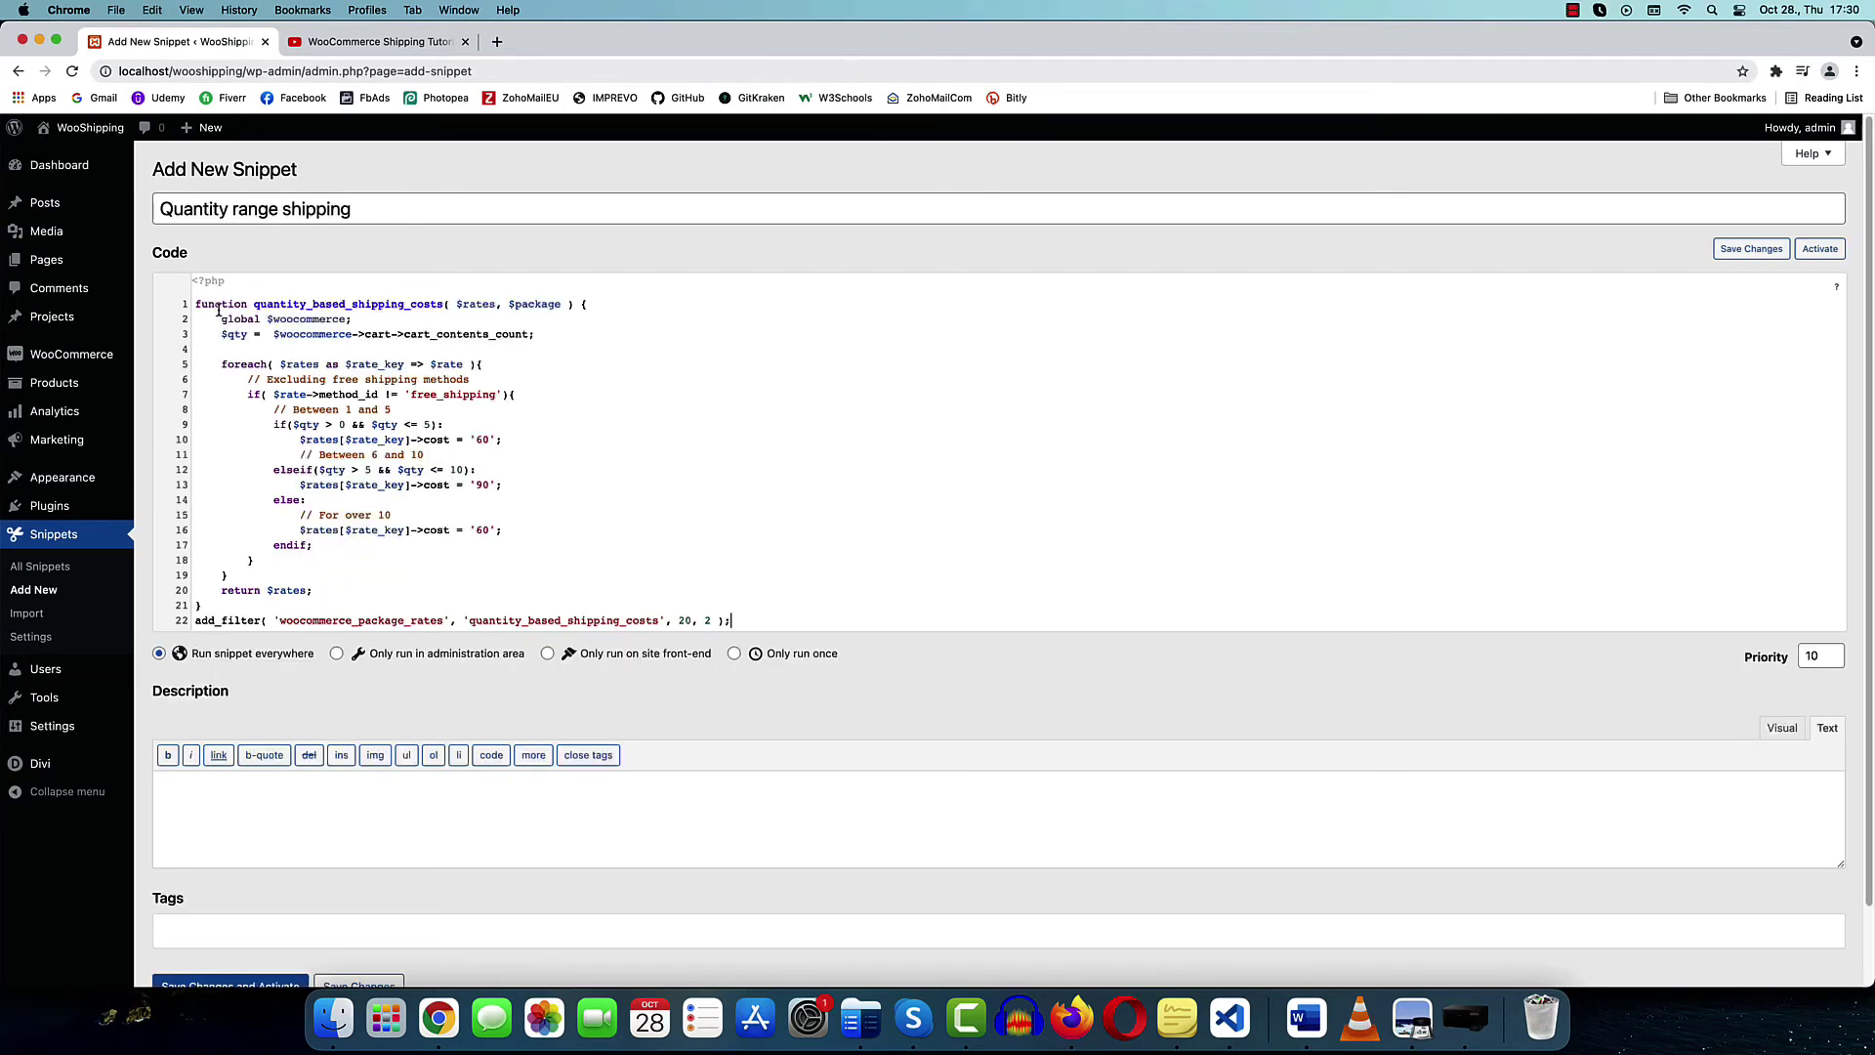
# Review the snippet's function body, the callback name in its filter, and the conditions and costs of the quantity ranges
pyautogui.moveTo(195, 304); pyautogui.dragTo(229, 601)
pyautogui.moveTo(469, 621); pyautogui.dragTo(660, 622)
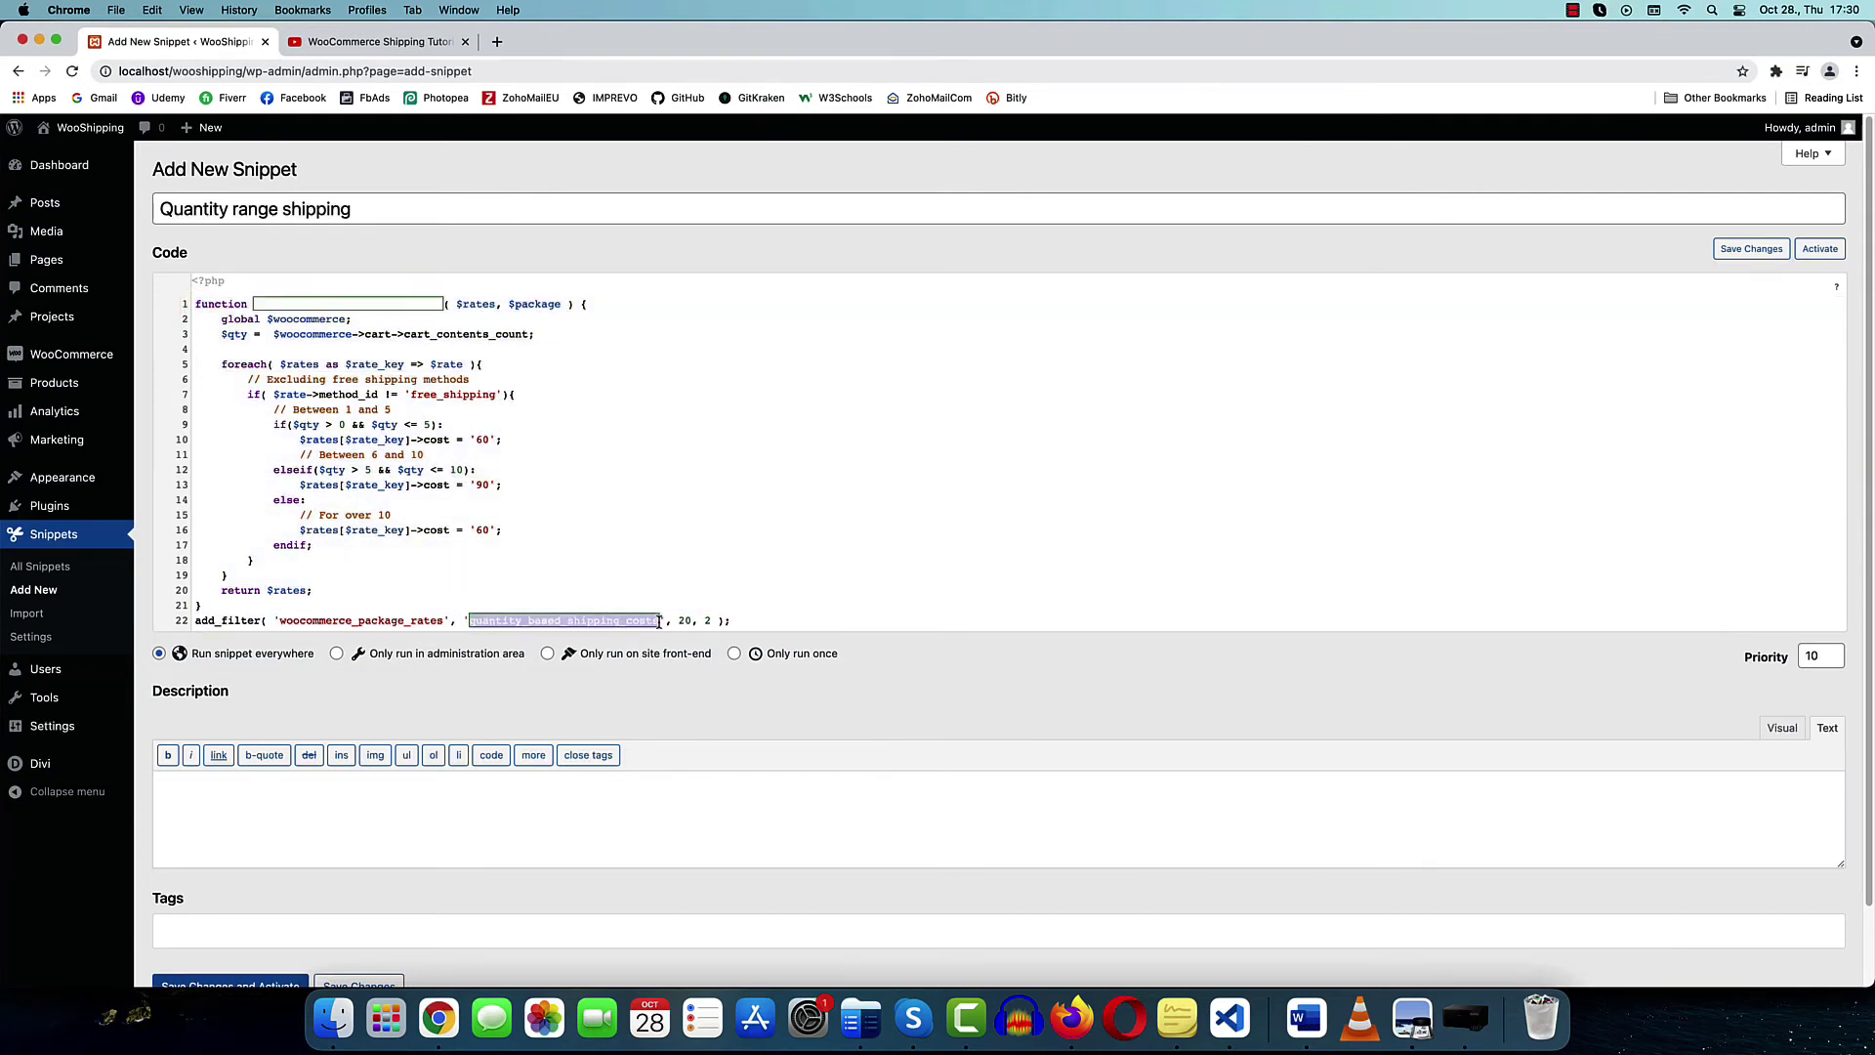
pyautogui.click(306, 619)
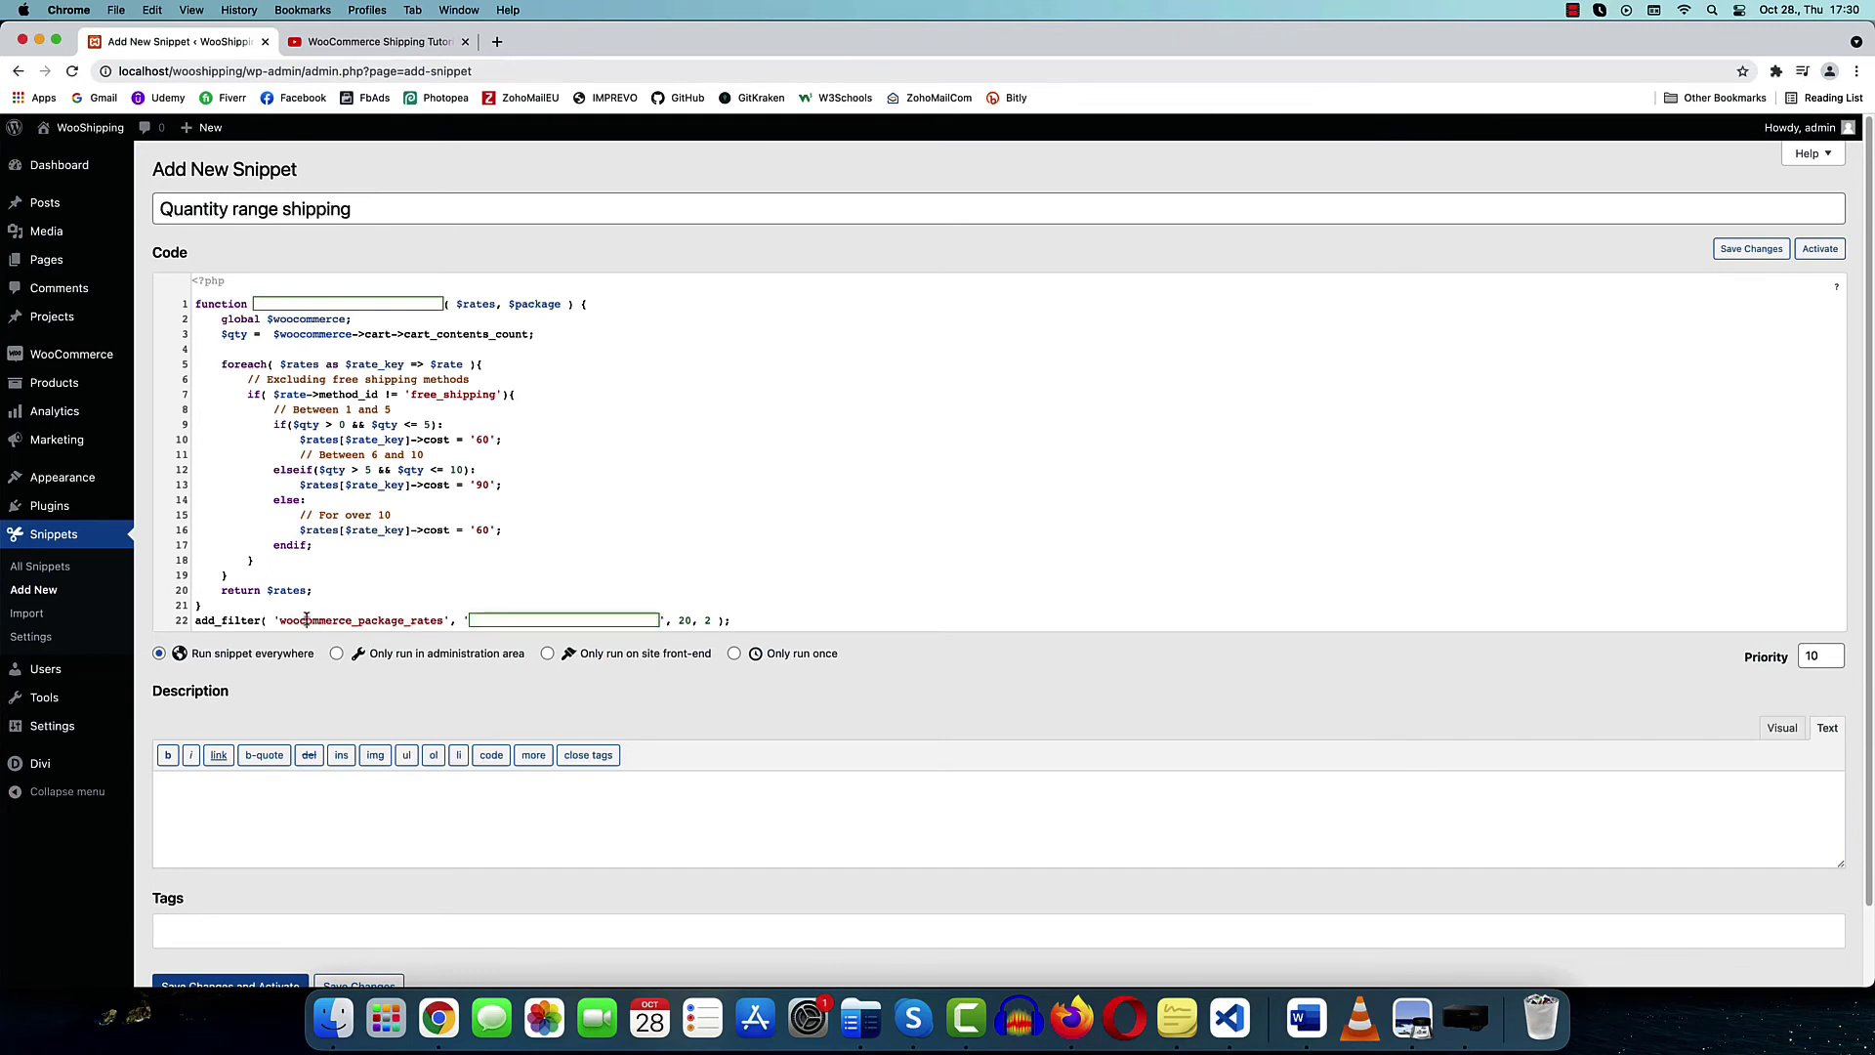
pyautogui.moveTo(275, 426); pyautogui.dragTo(504, 530)
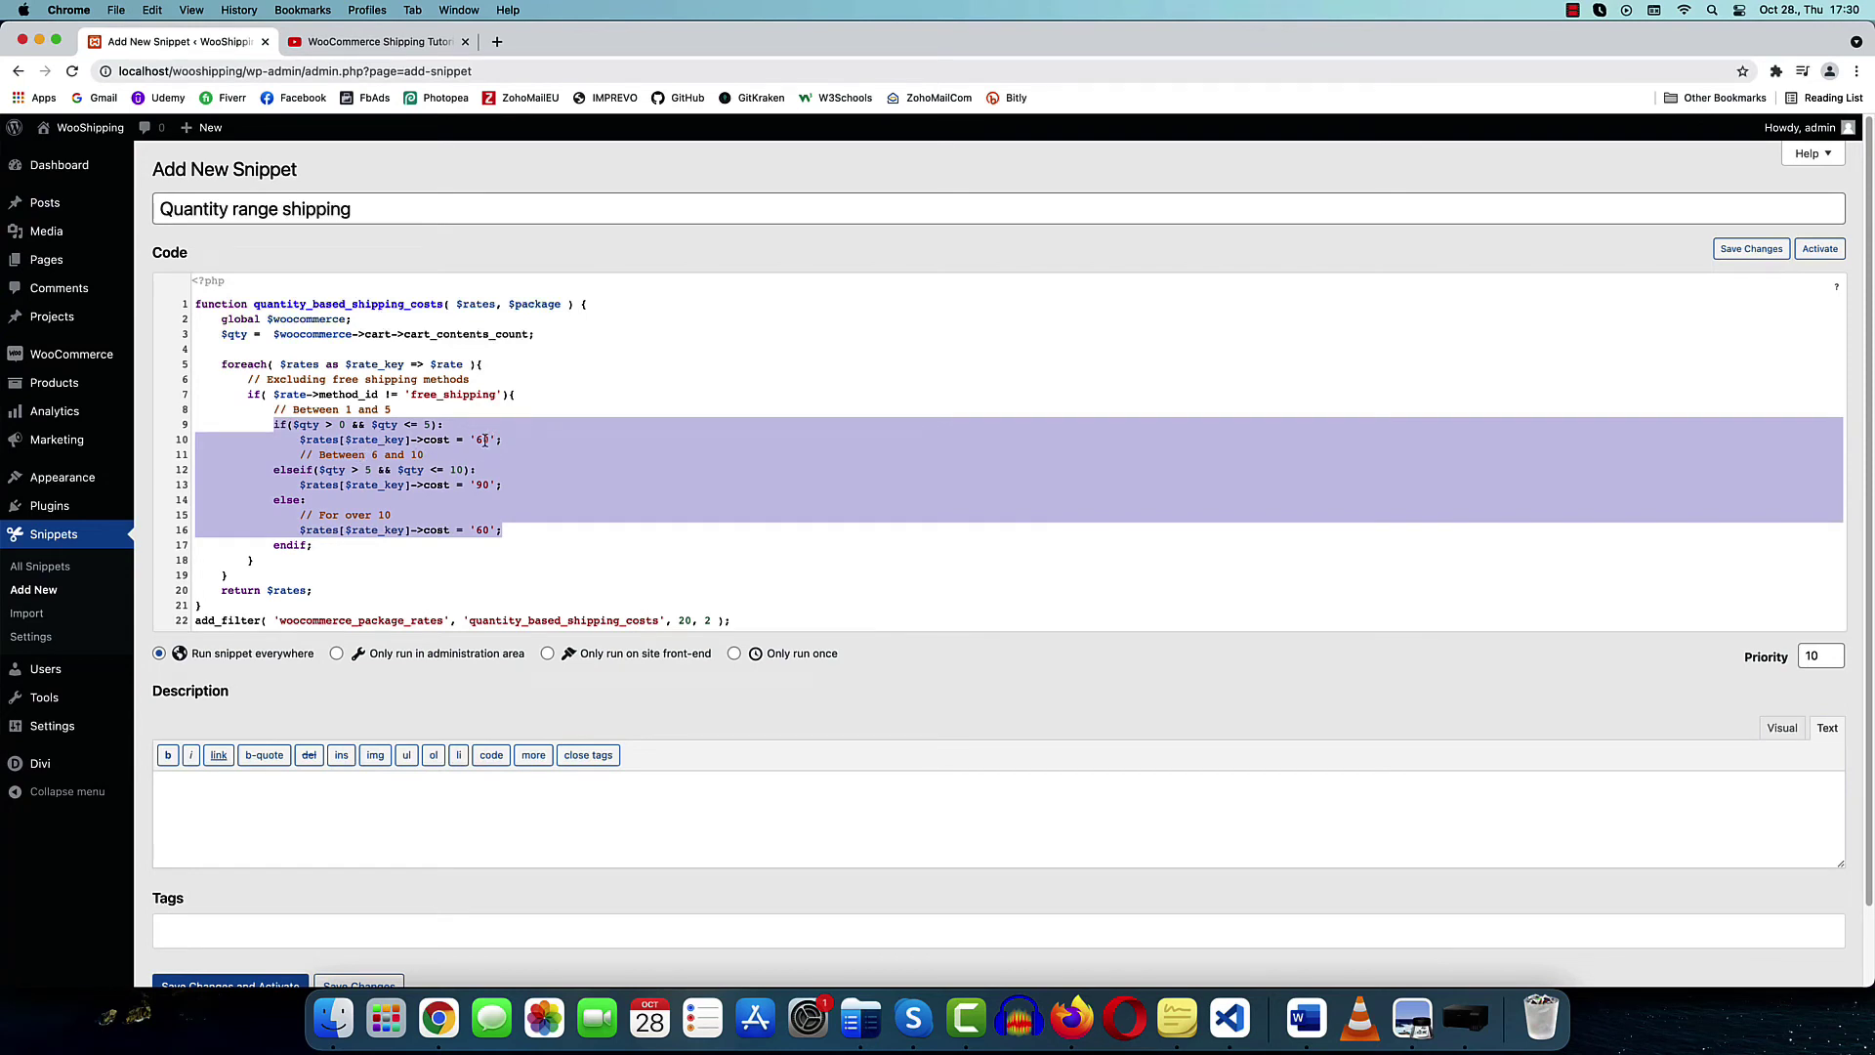
pyautogui.moveTo(293, 426); pyautogui.dragTo(430, 427)
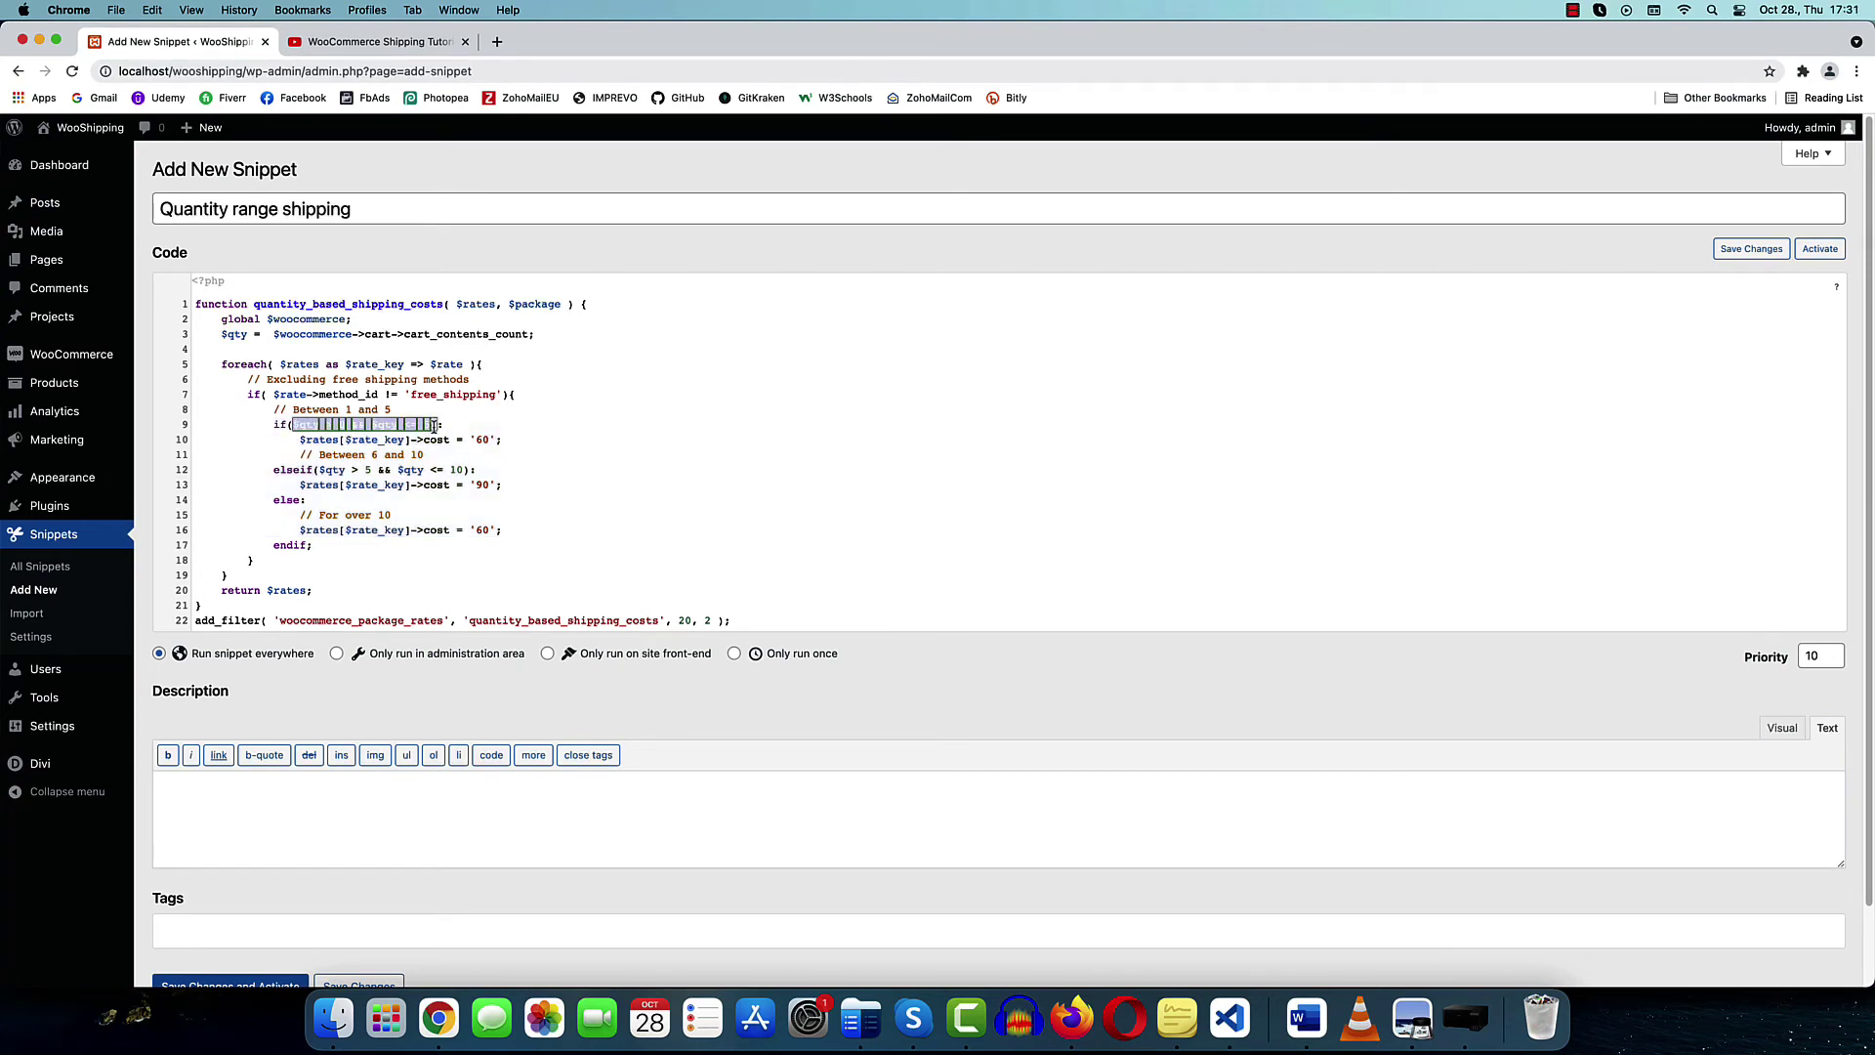
pyautogui.click(473, 448)
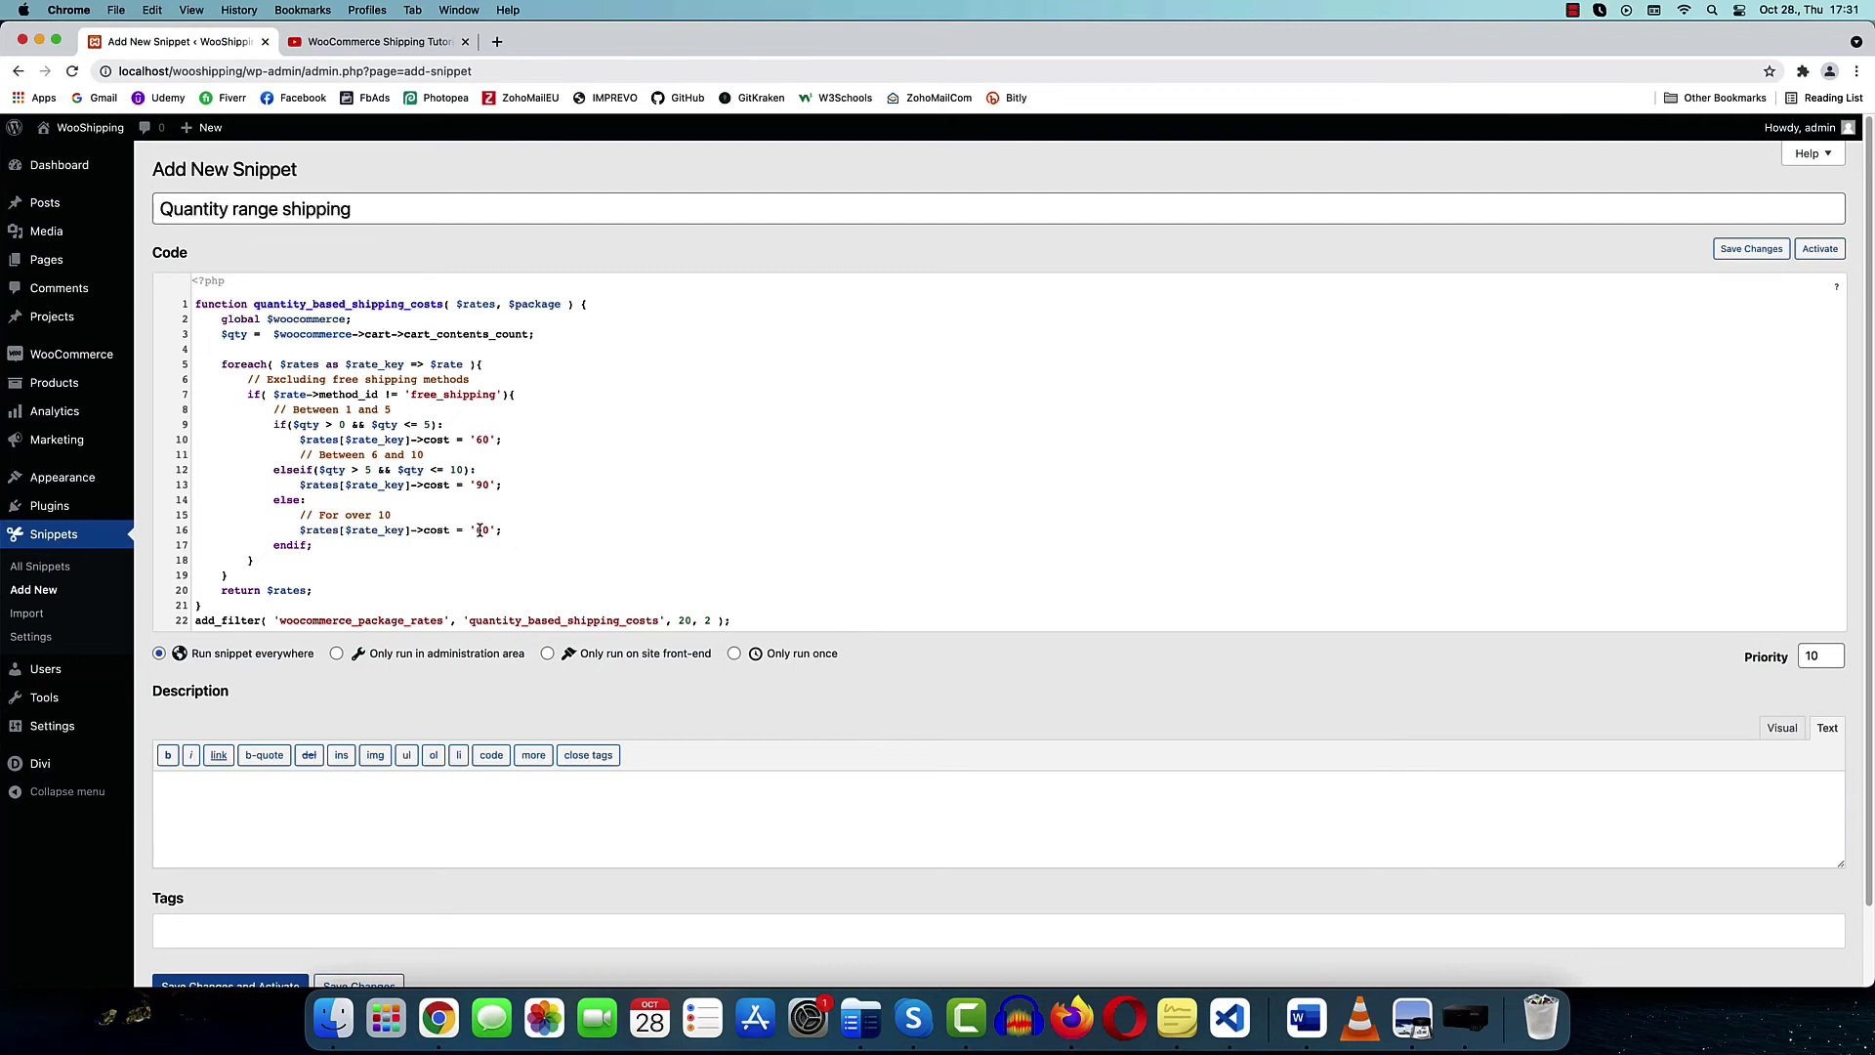
# Set the cost for quantities over 10 to '100' in the snippet, and save and activate it
pyautogui.moveTo(477, 530); pyautogui.dragTo(483, 530)
pyautogui.write('10')
pyautogui.scroll(-2, 599, 662)
pyautogui.click(217, 904)
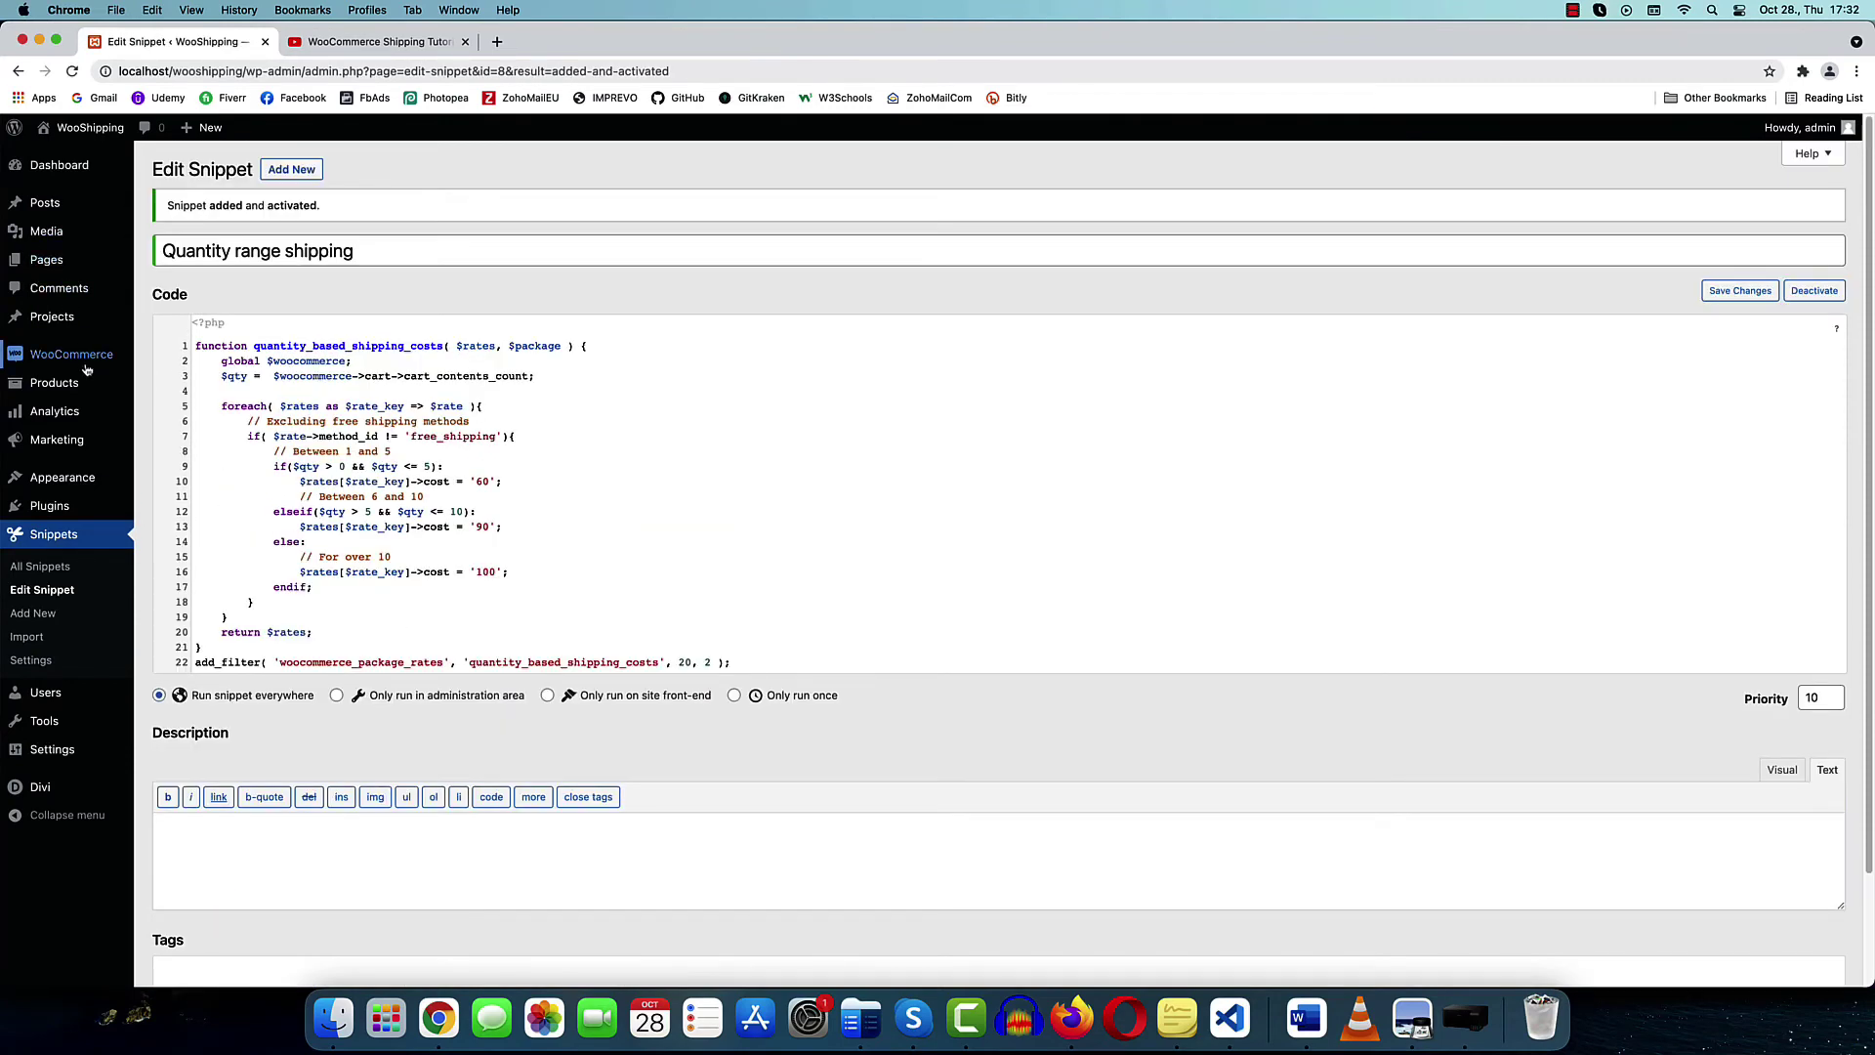
# Add a WooCommerce shipping zone named US with United States (US) as its region and save it
pyautogui.moveTo(44, 356)
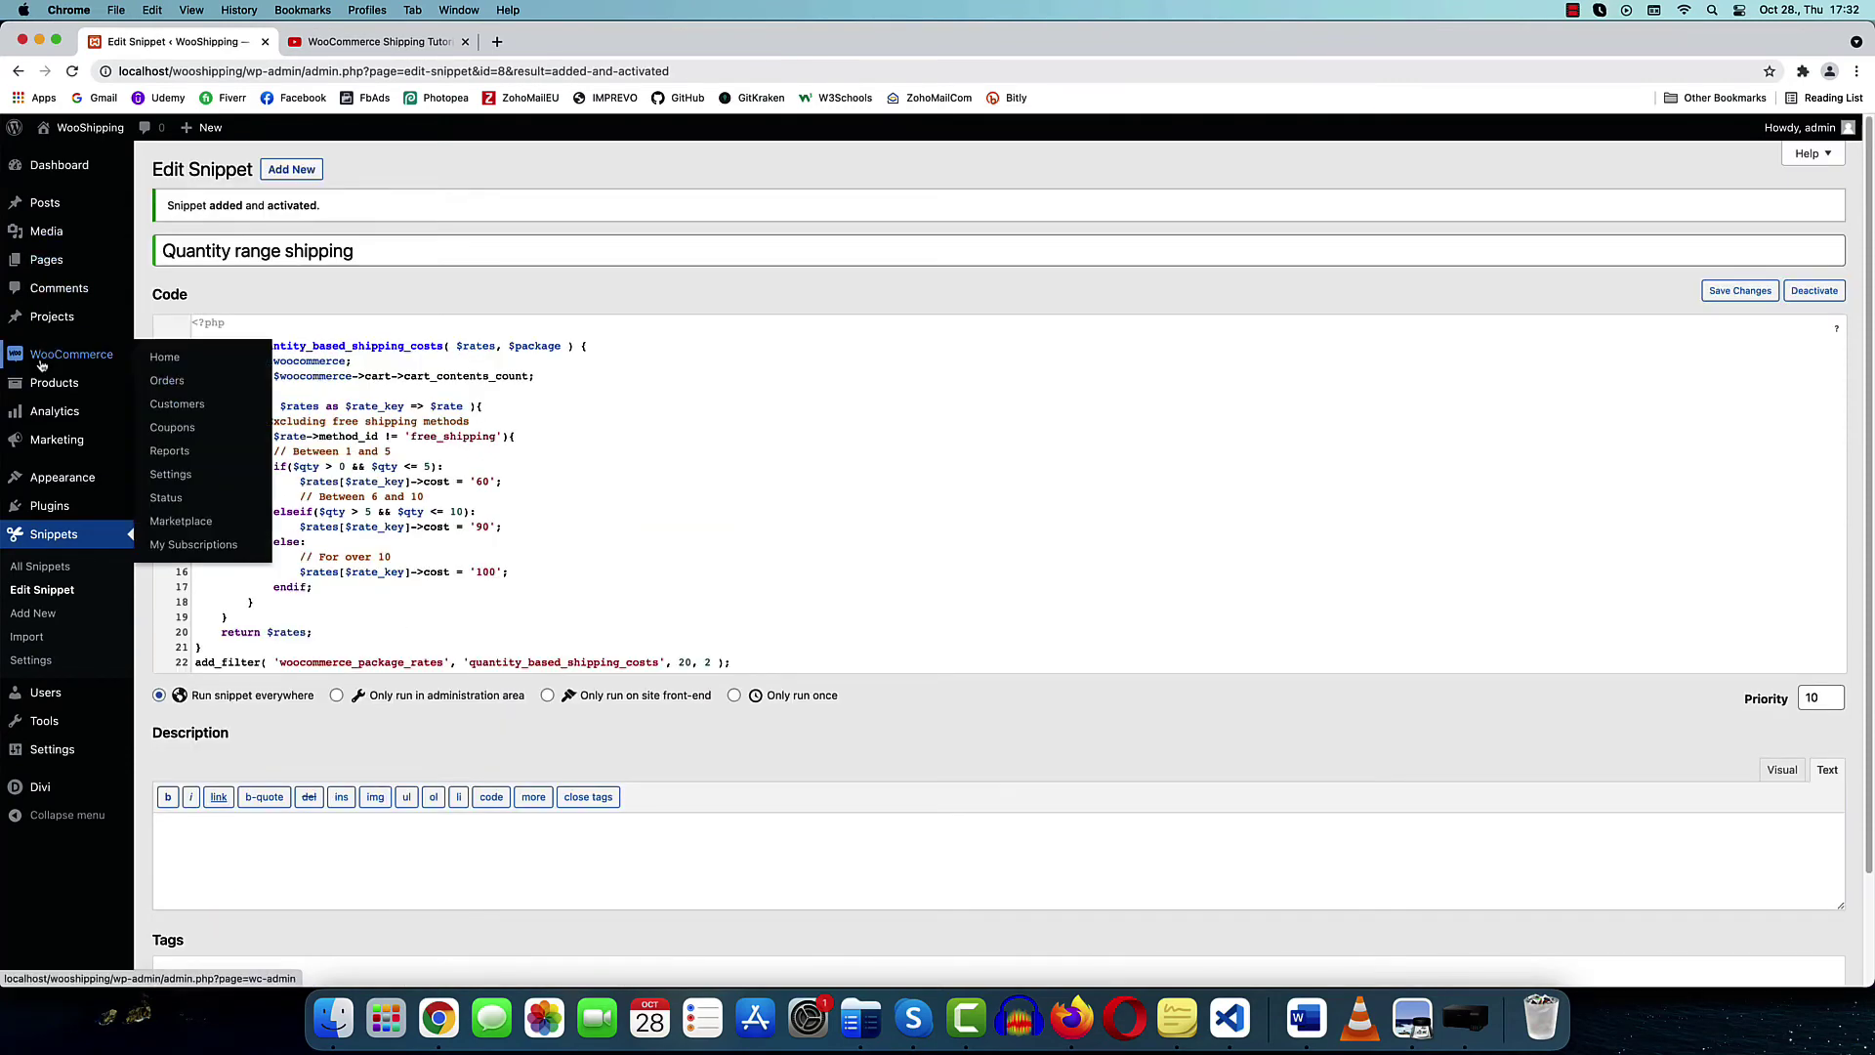
pyautogui.click(172, 475)
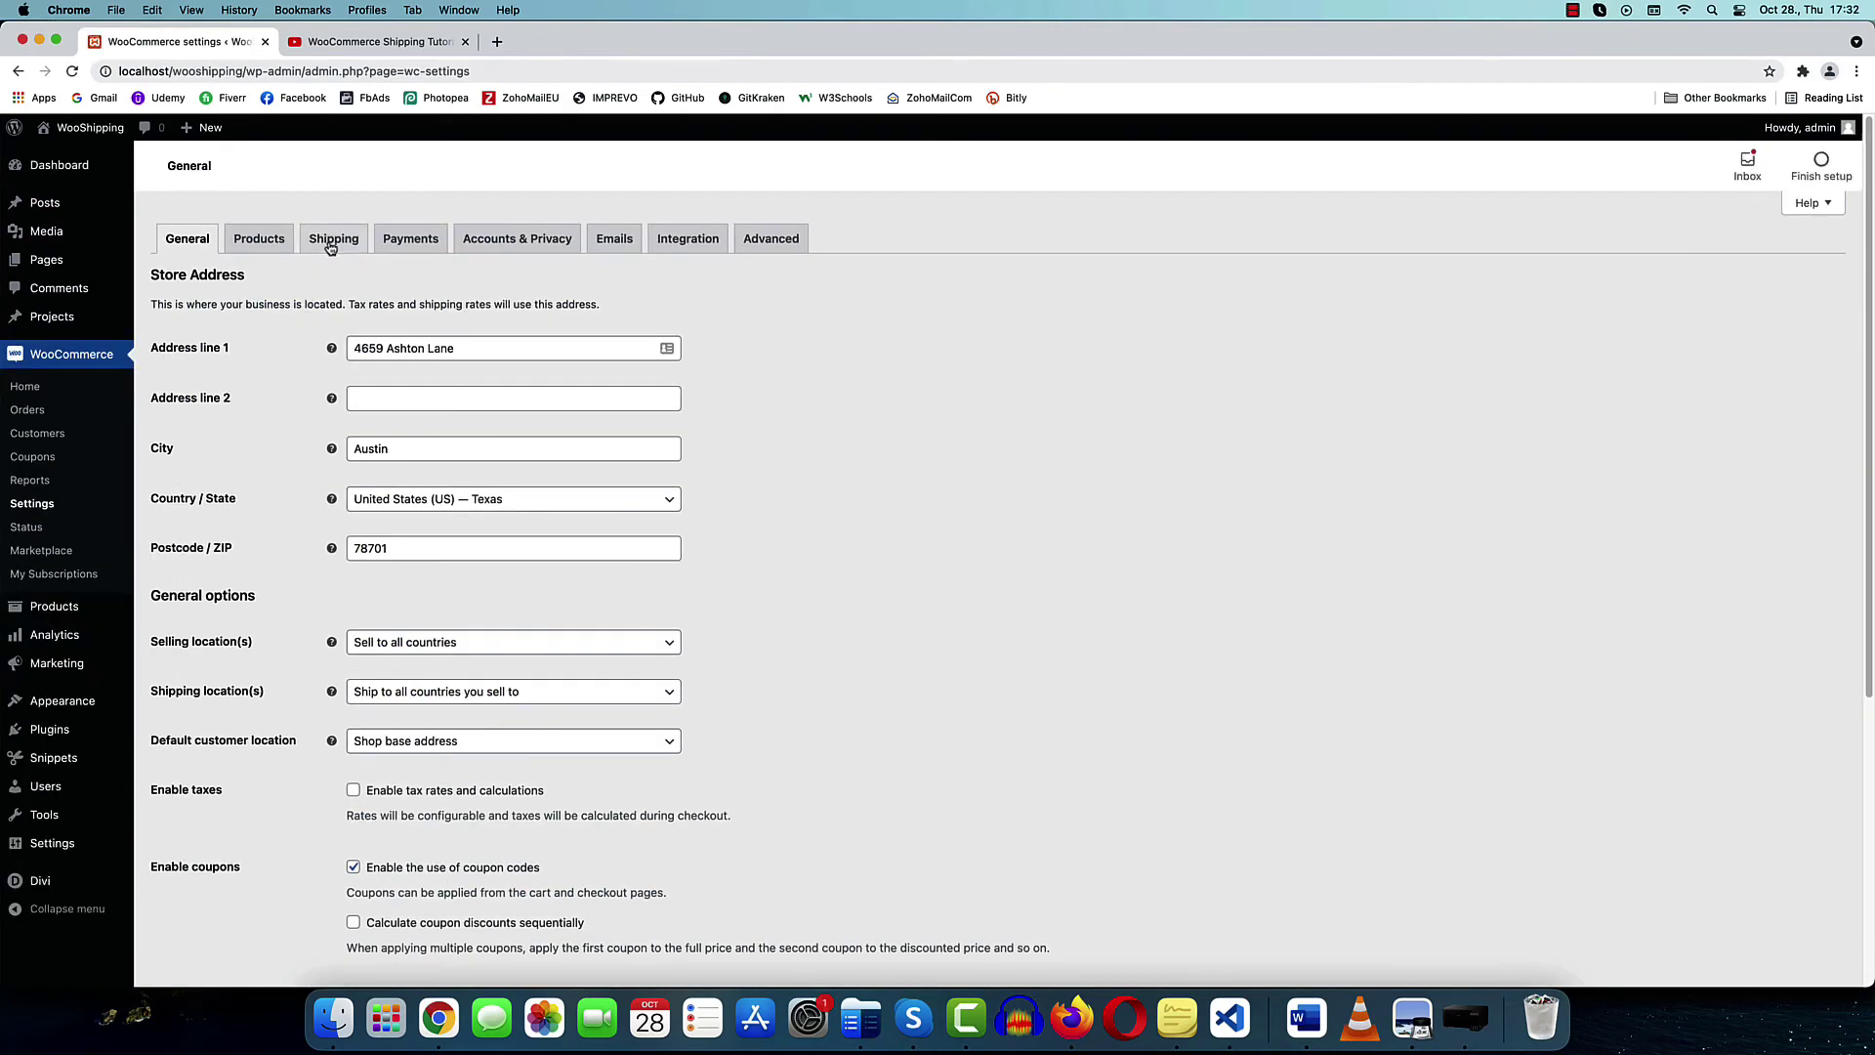
pyautogui.click(330, 244)
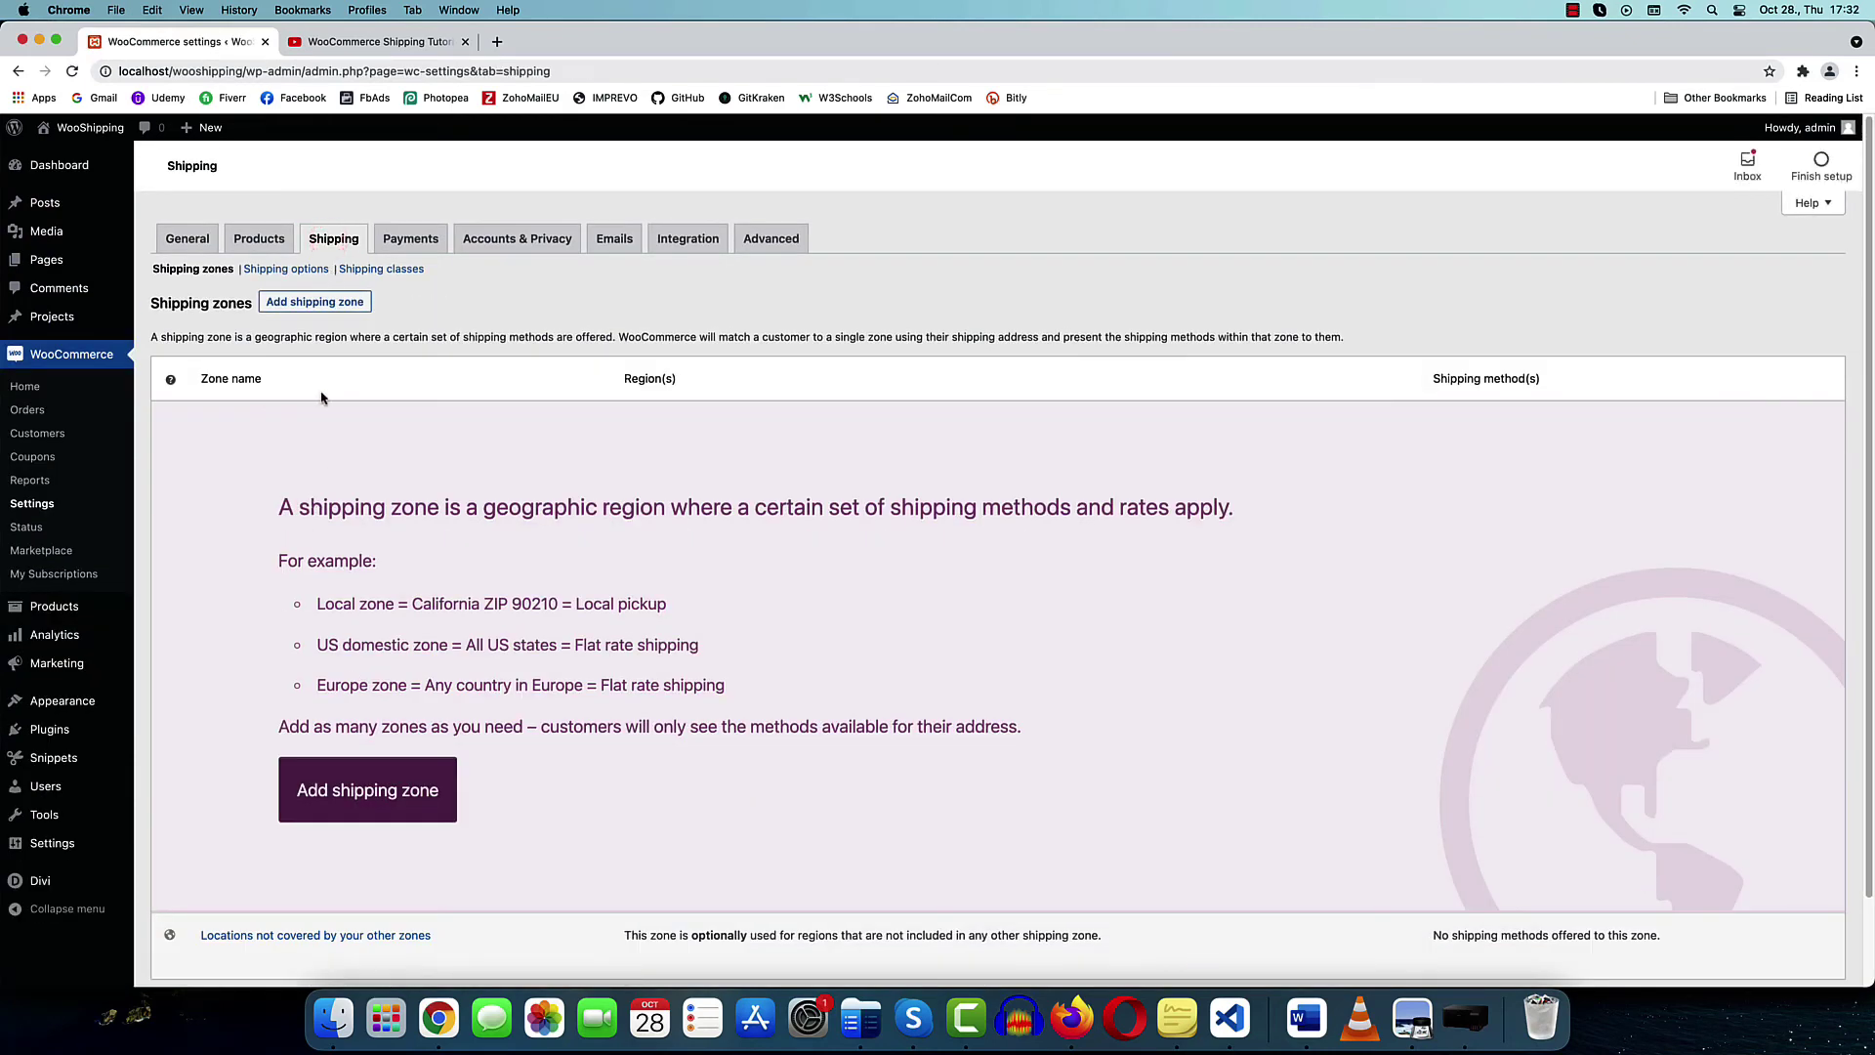
pyautogui.click(325, 305)
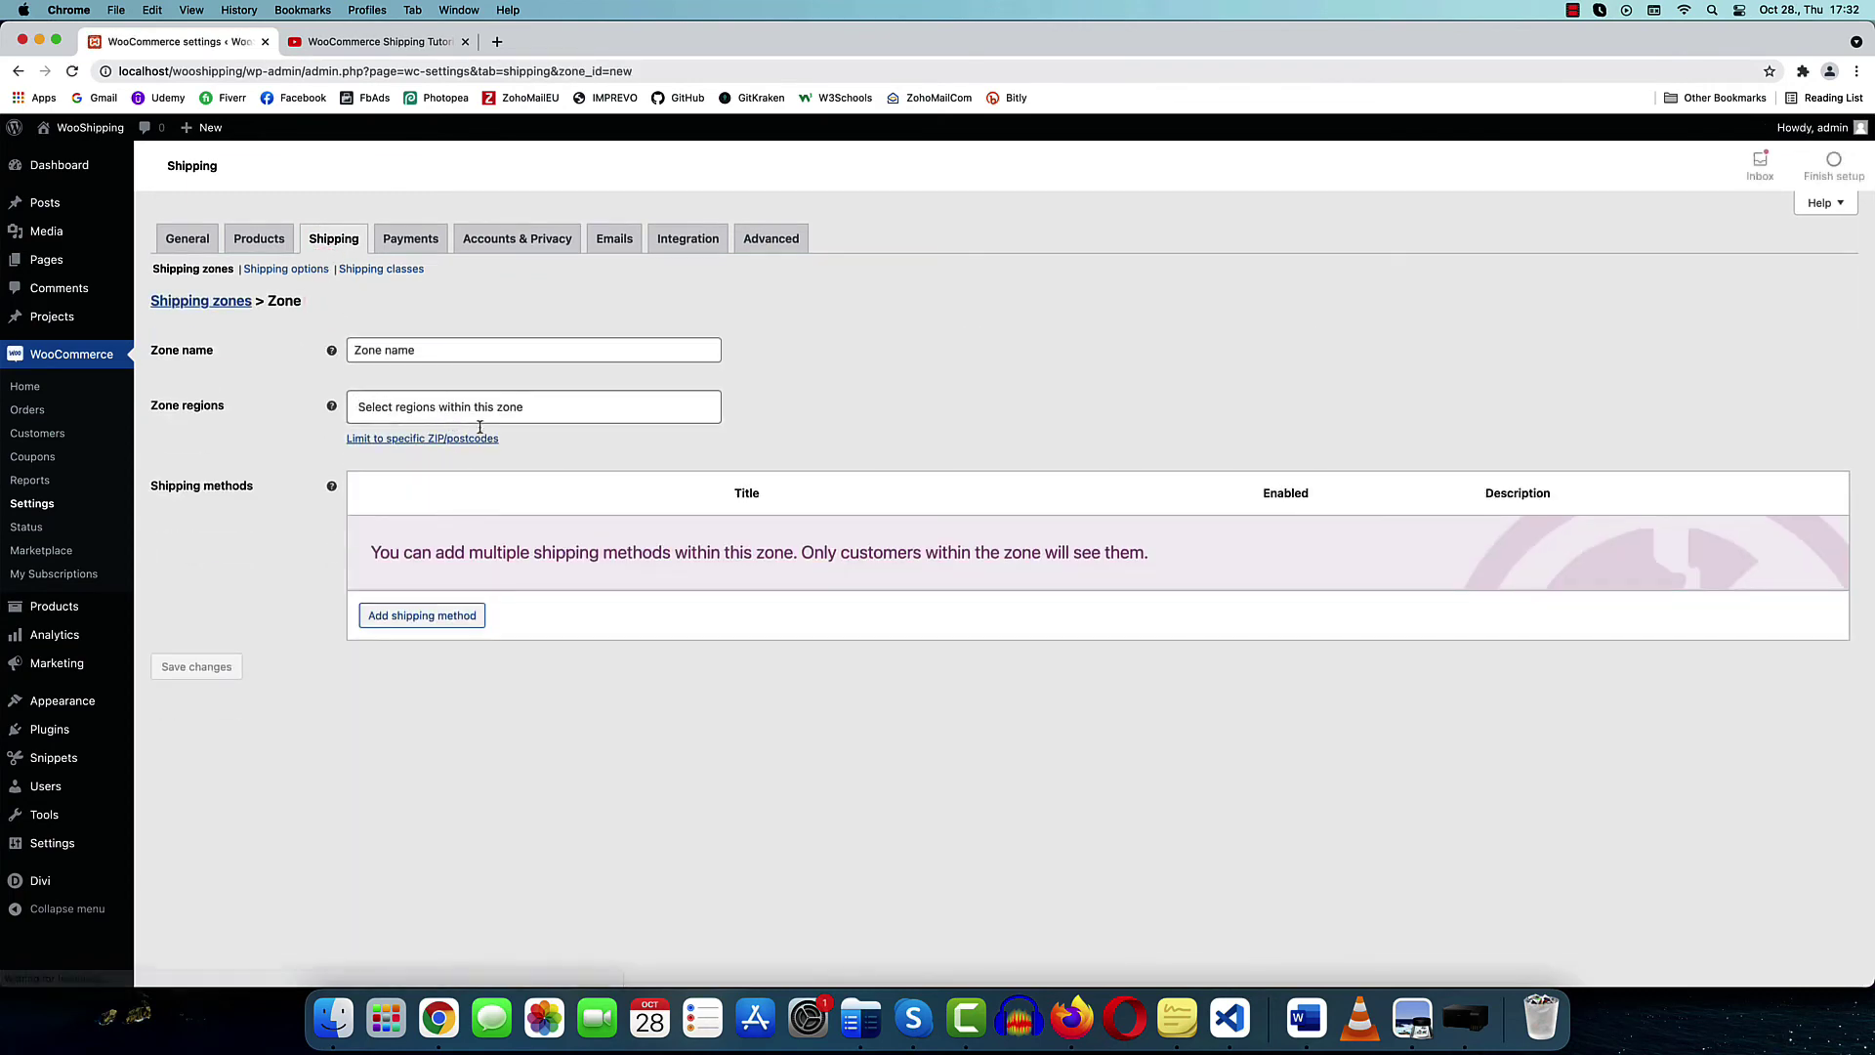
pyautogui.write('US')
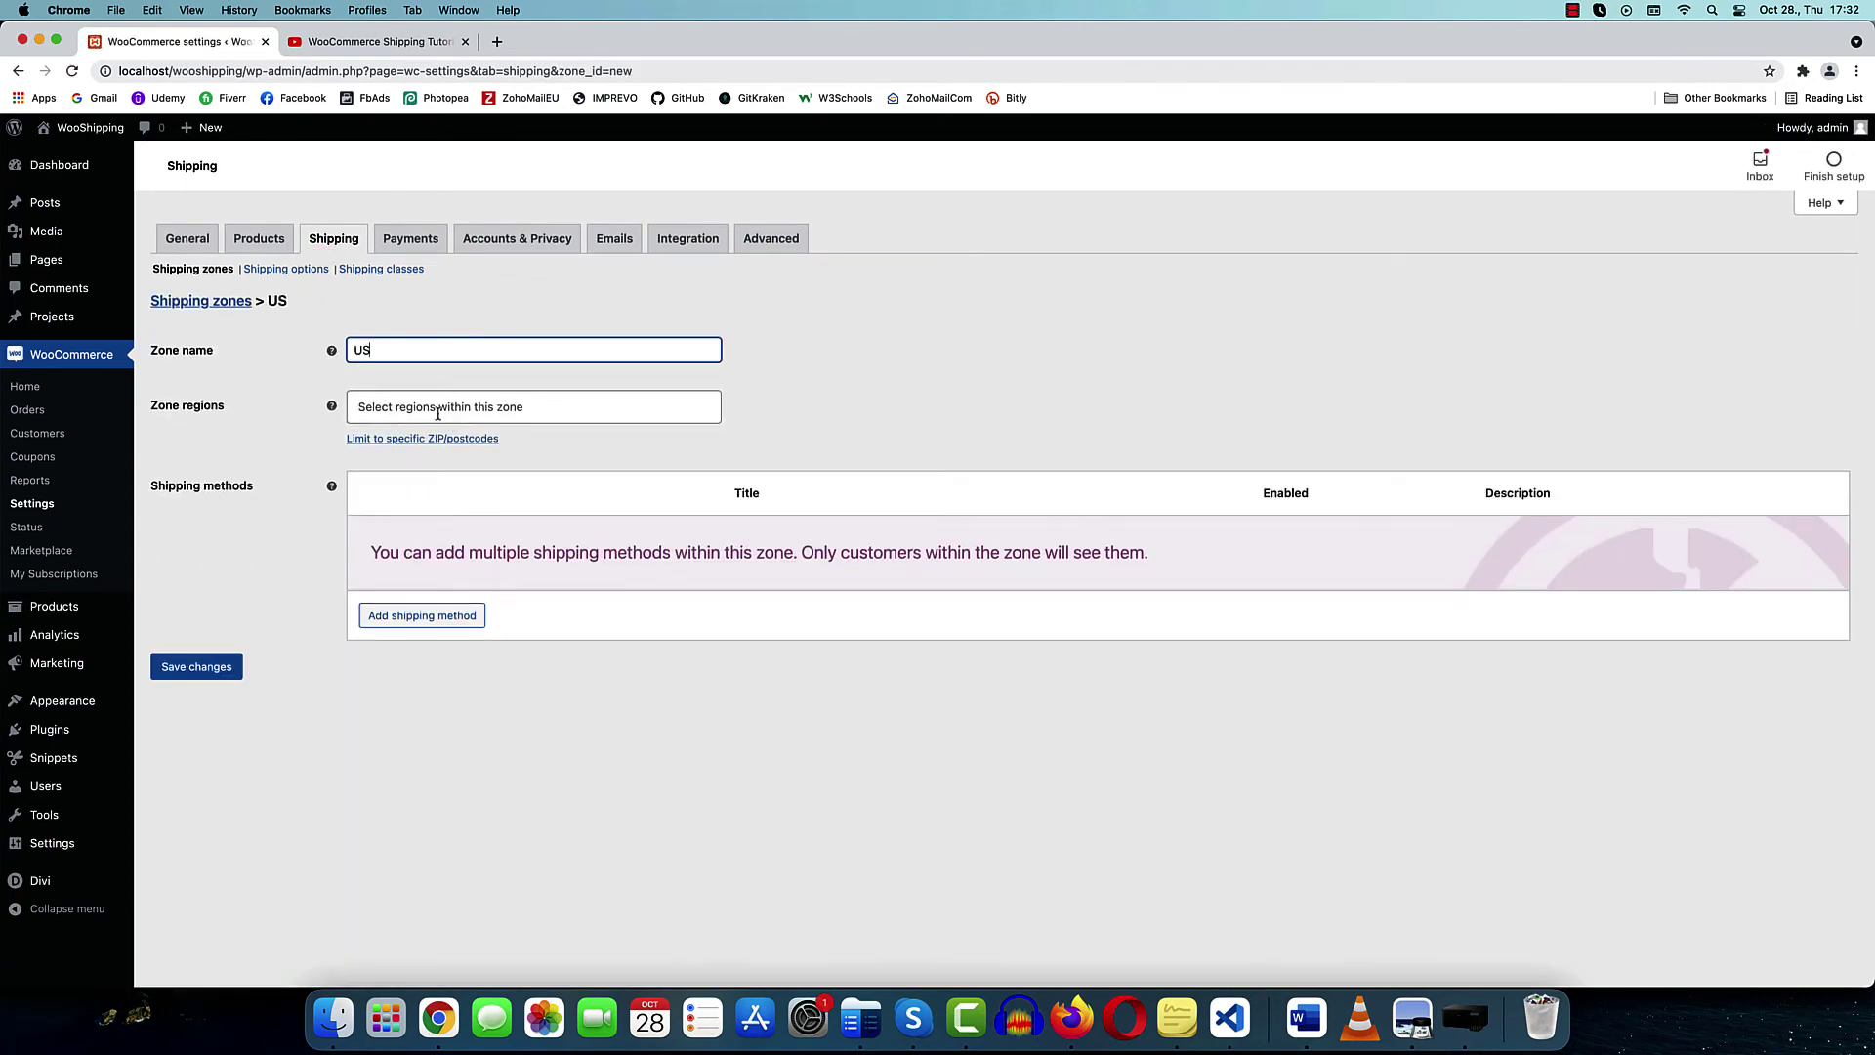
pyautogui.click(436, 406)
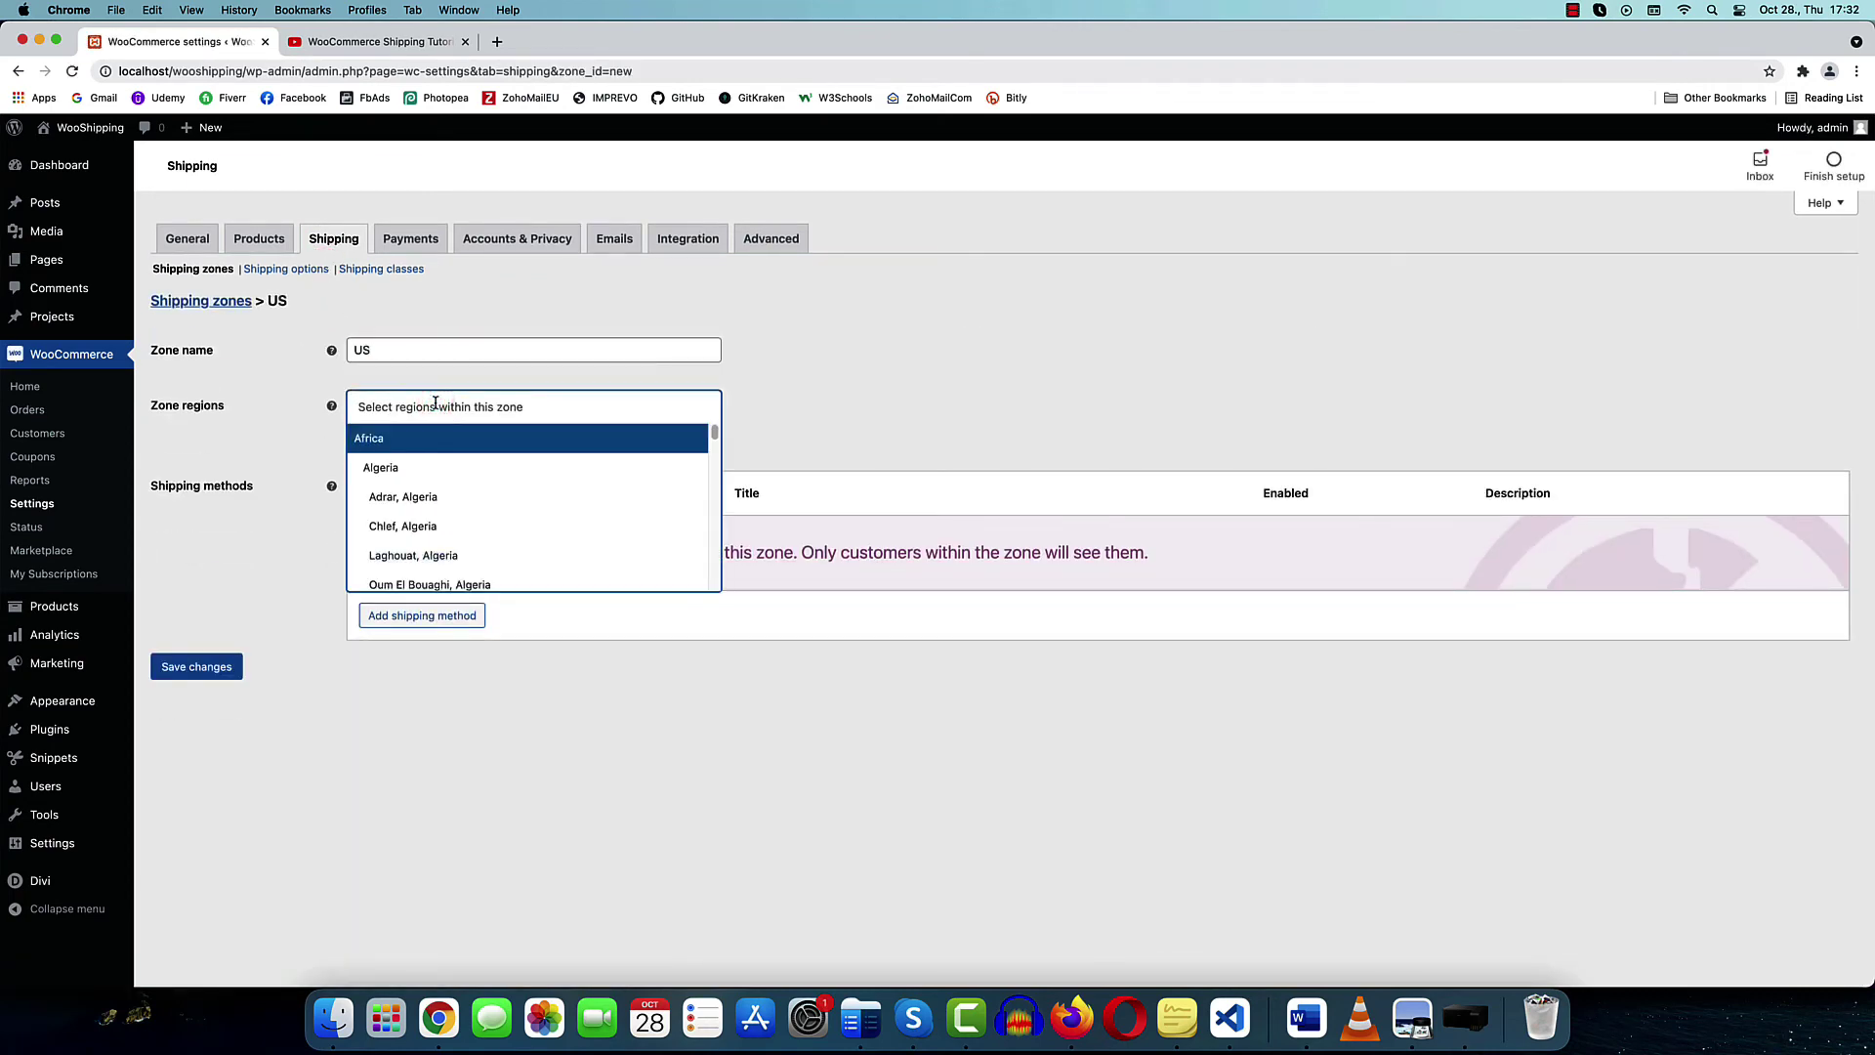
pyautogui.write('united')
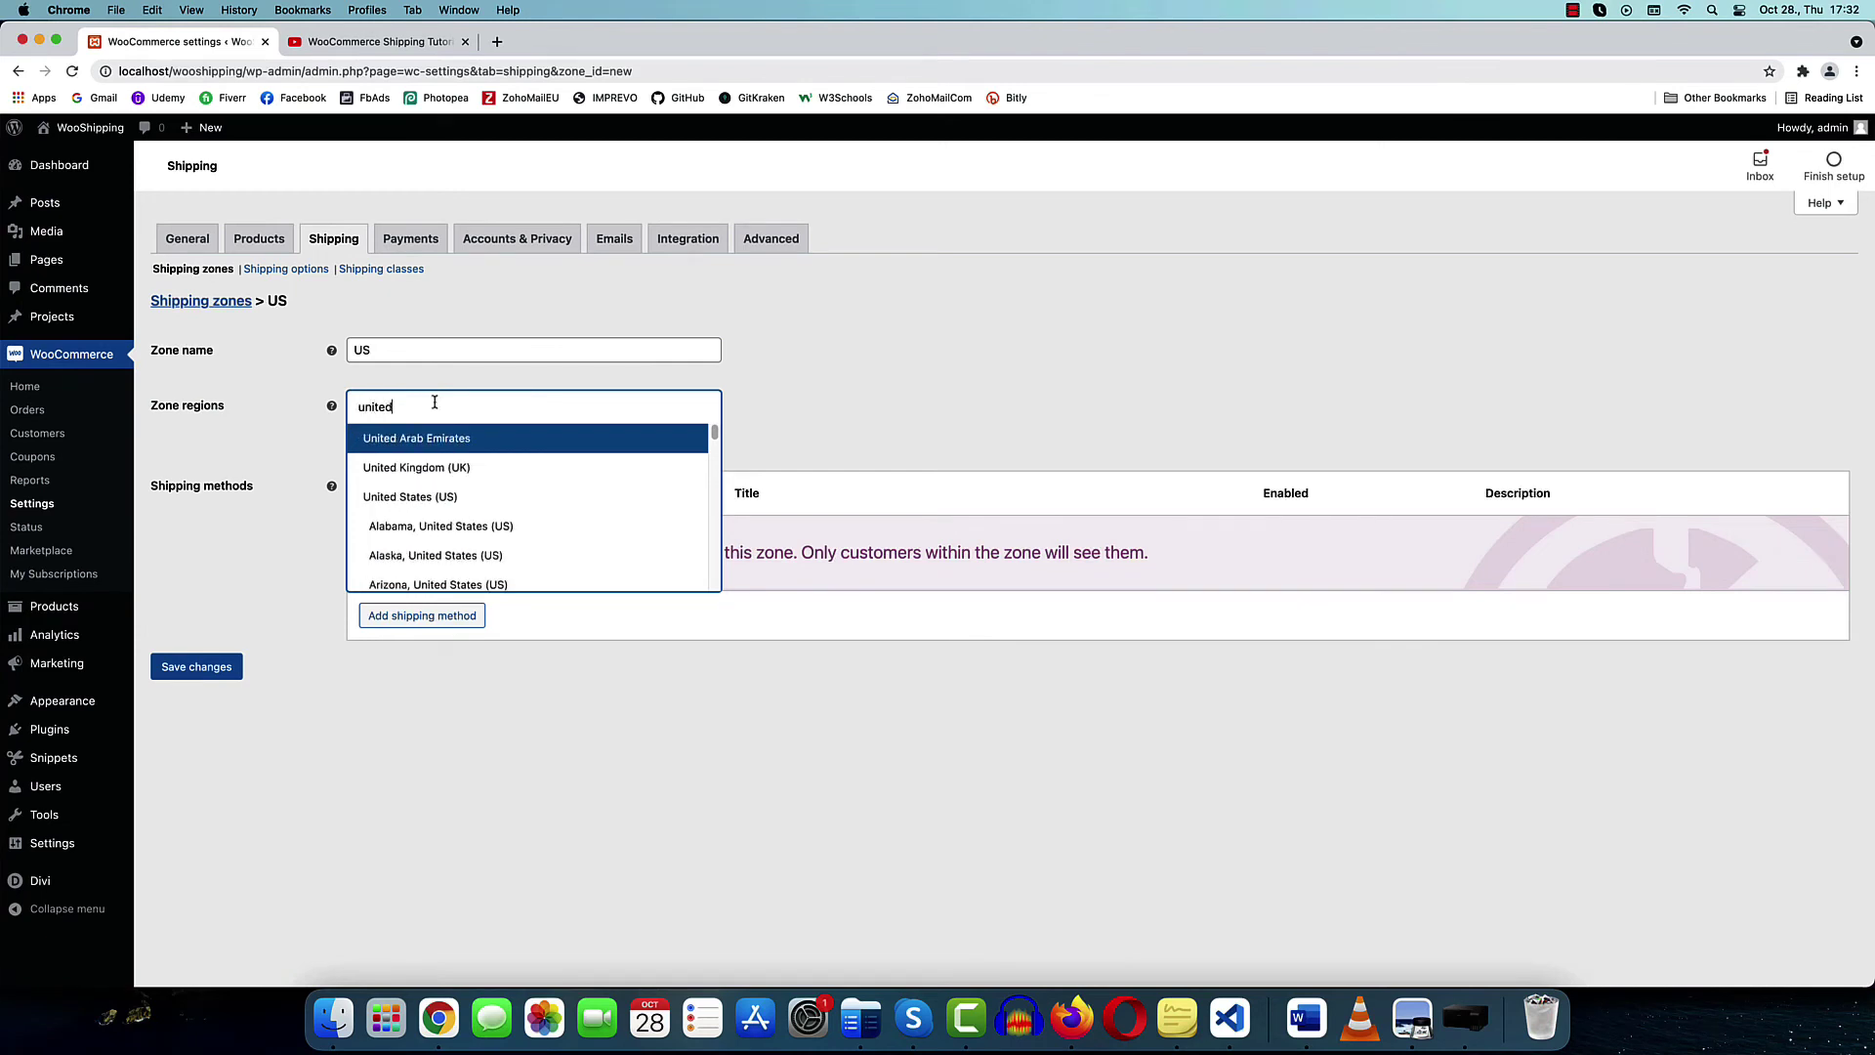
pyautogui.click(455, 500)
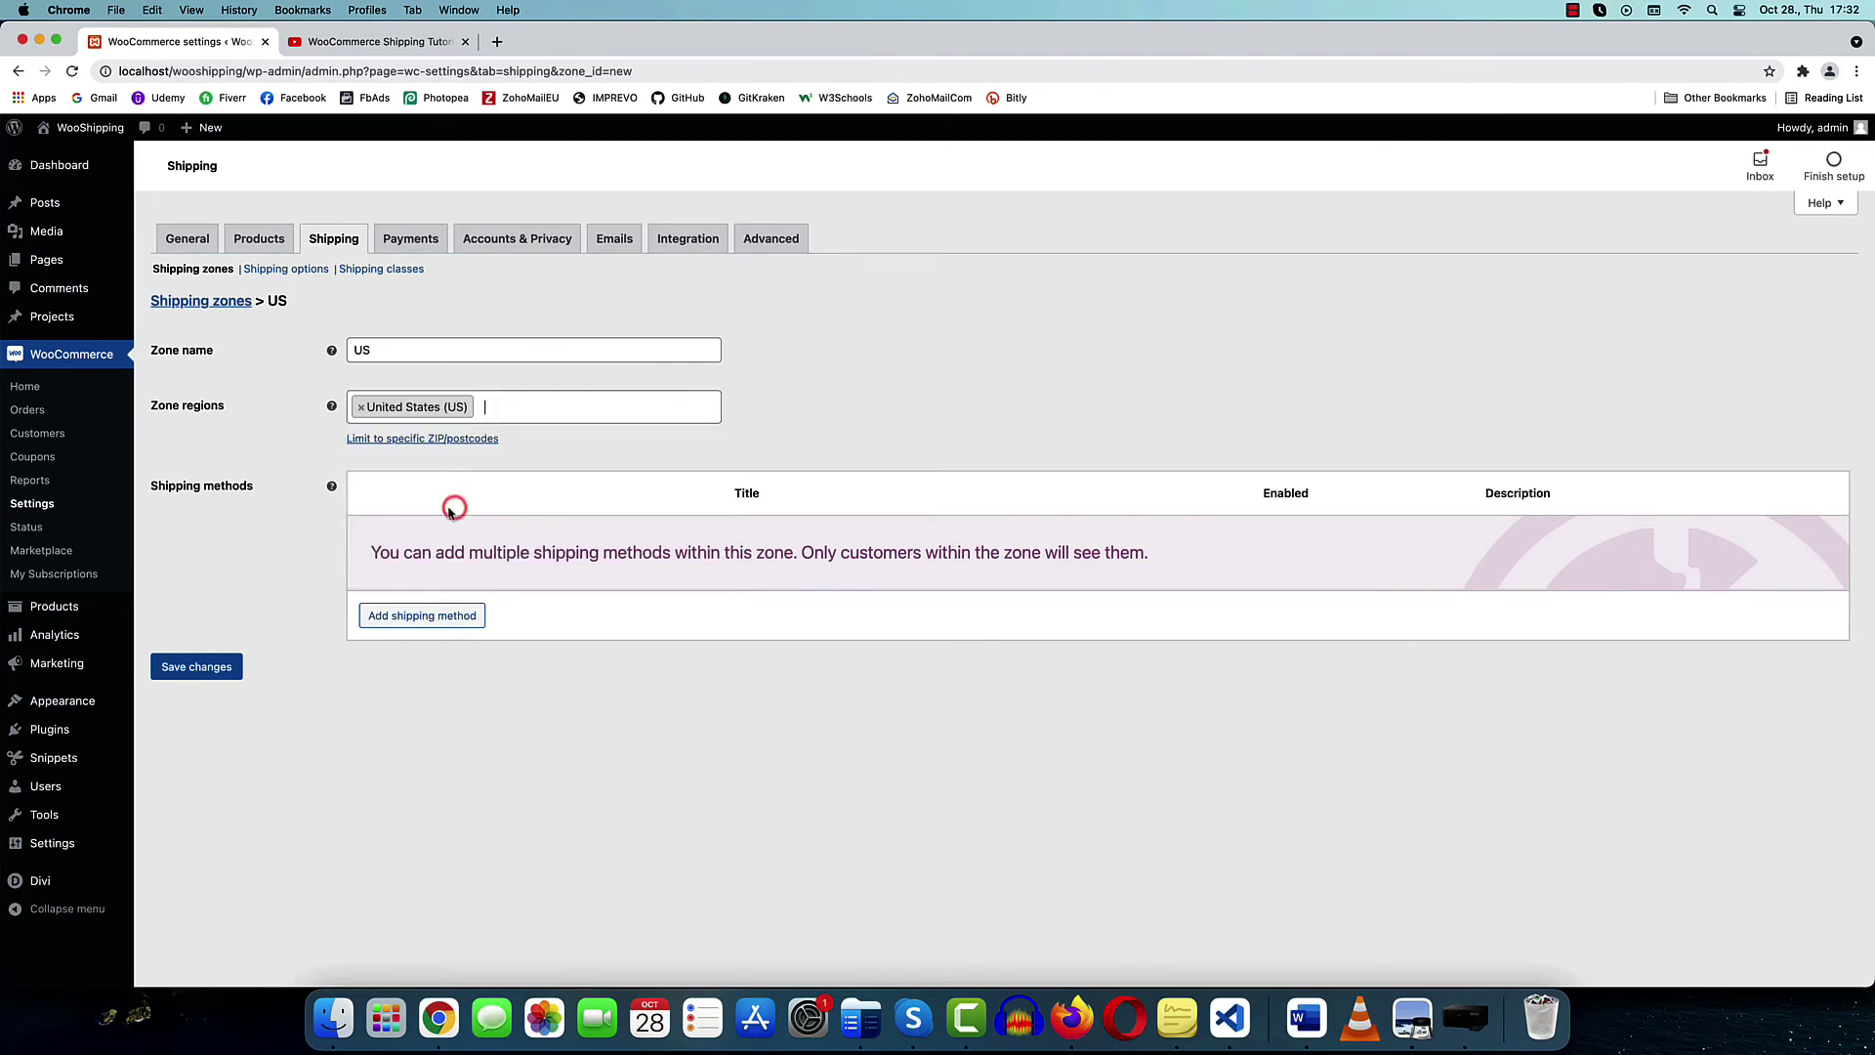
pyautogui.click(192, 674)
# Add a Flat rate shipping method to the US zone
pyautogui.click(422, 617)
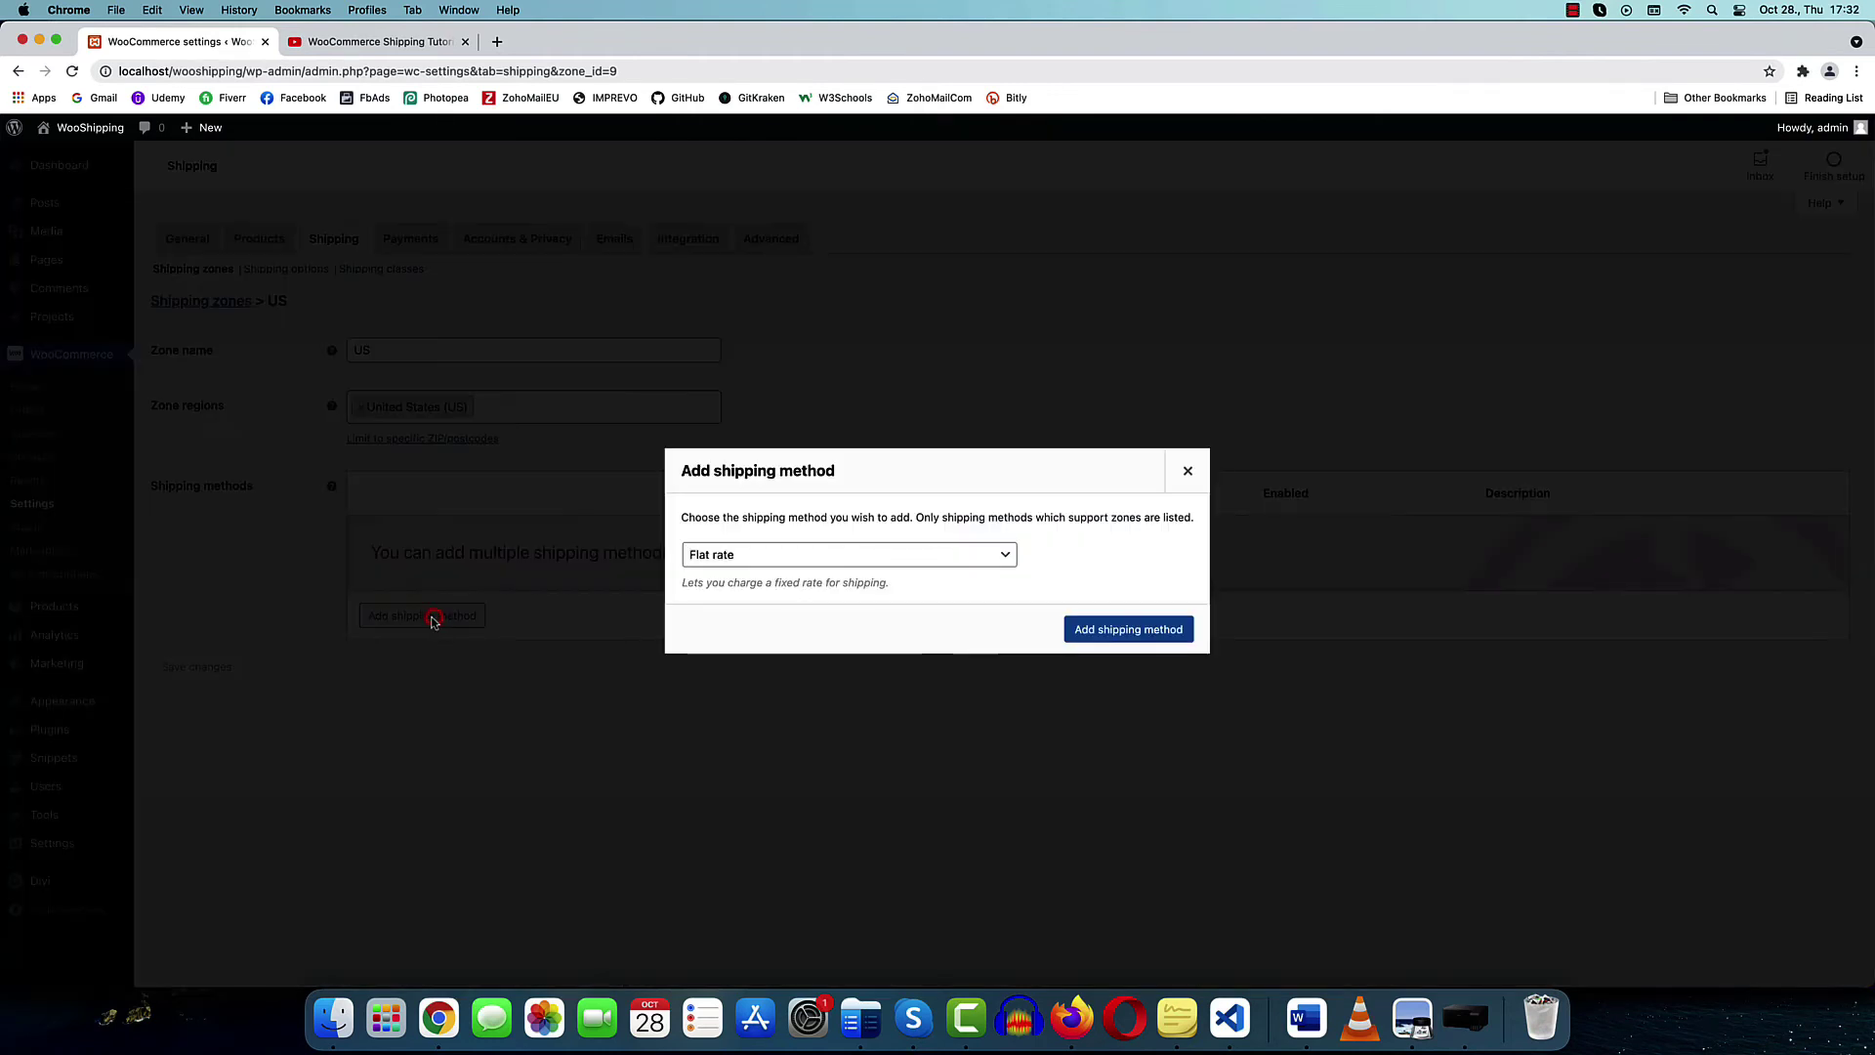
pyautogui.click(770, 553)
pyautogui.click(766, 548)
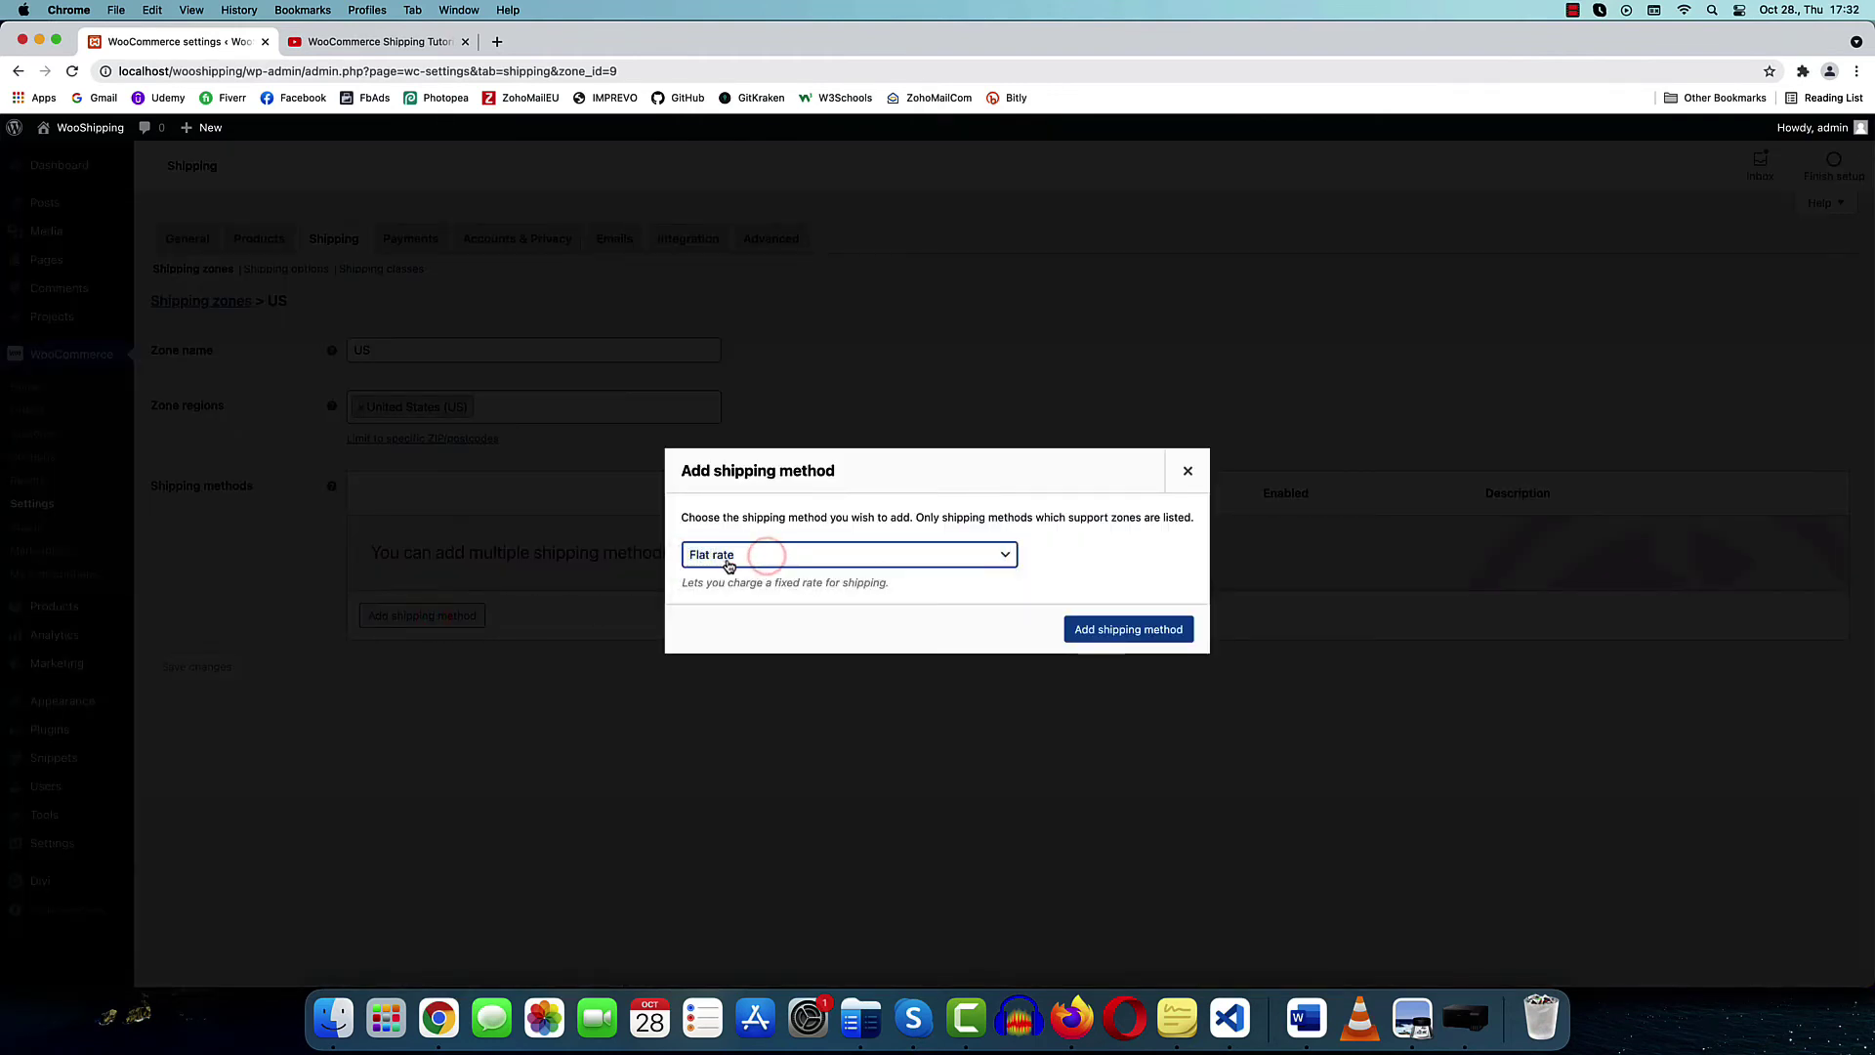
pyautogui.click(1129, 630)
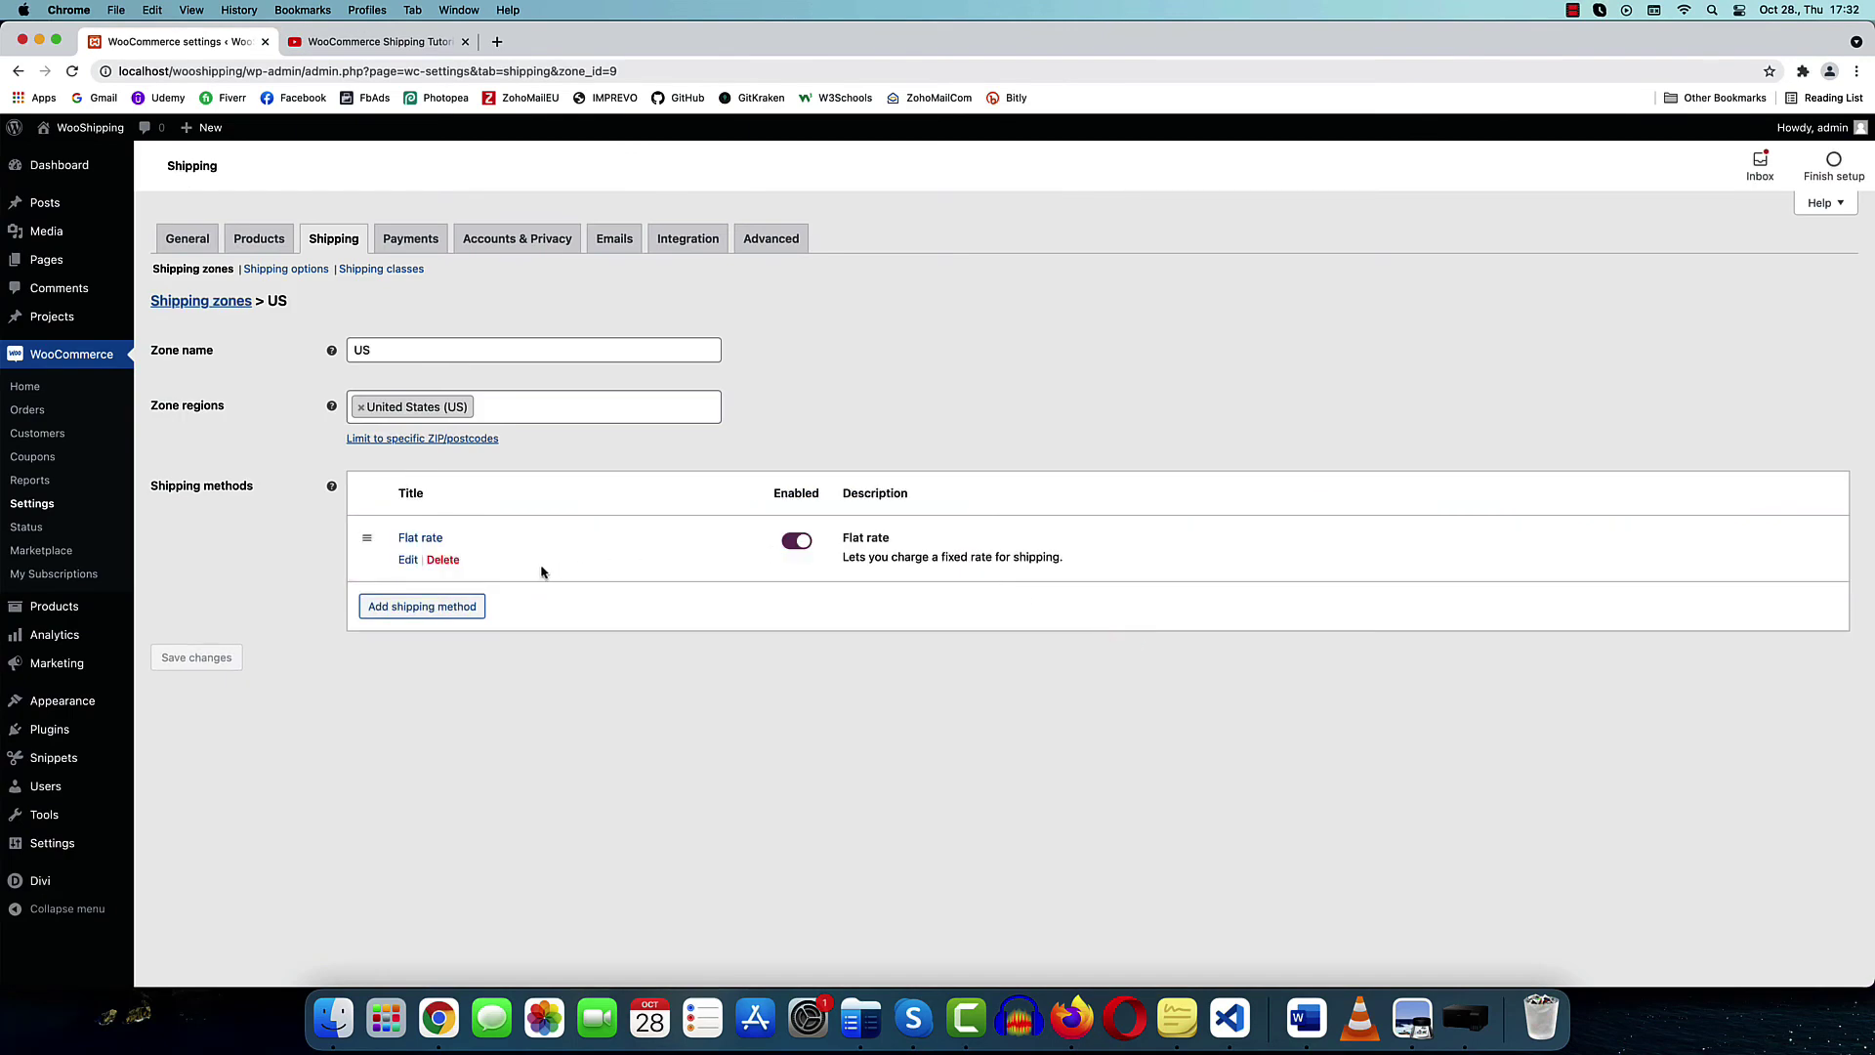
# Set the Flat rate method's tax status to None and its cost to 5, and save the changes
pyautogui.click(400, 562)
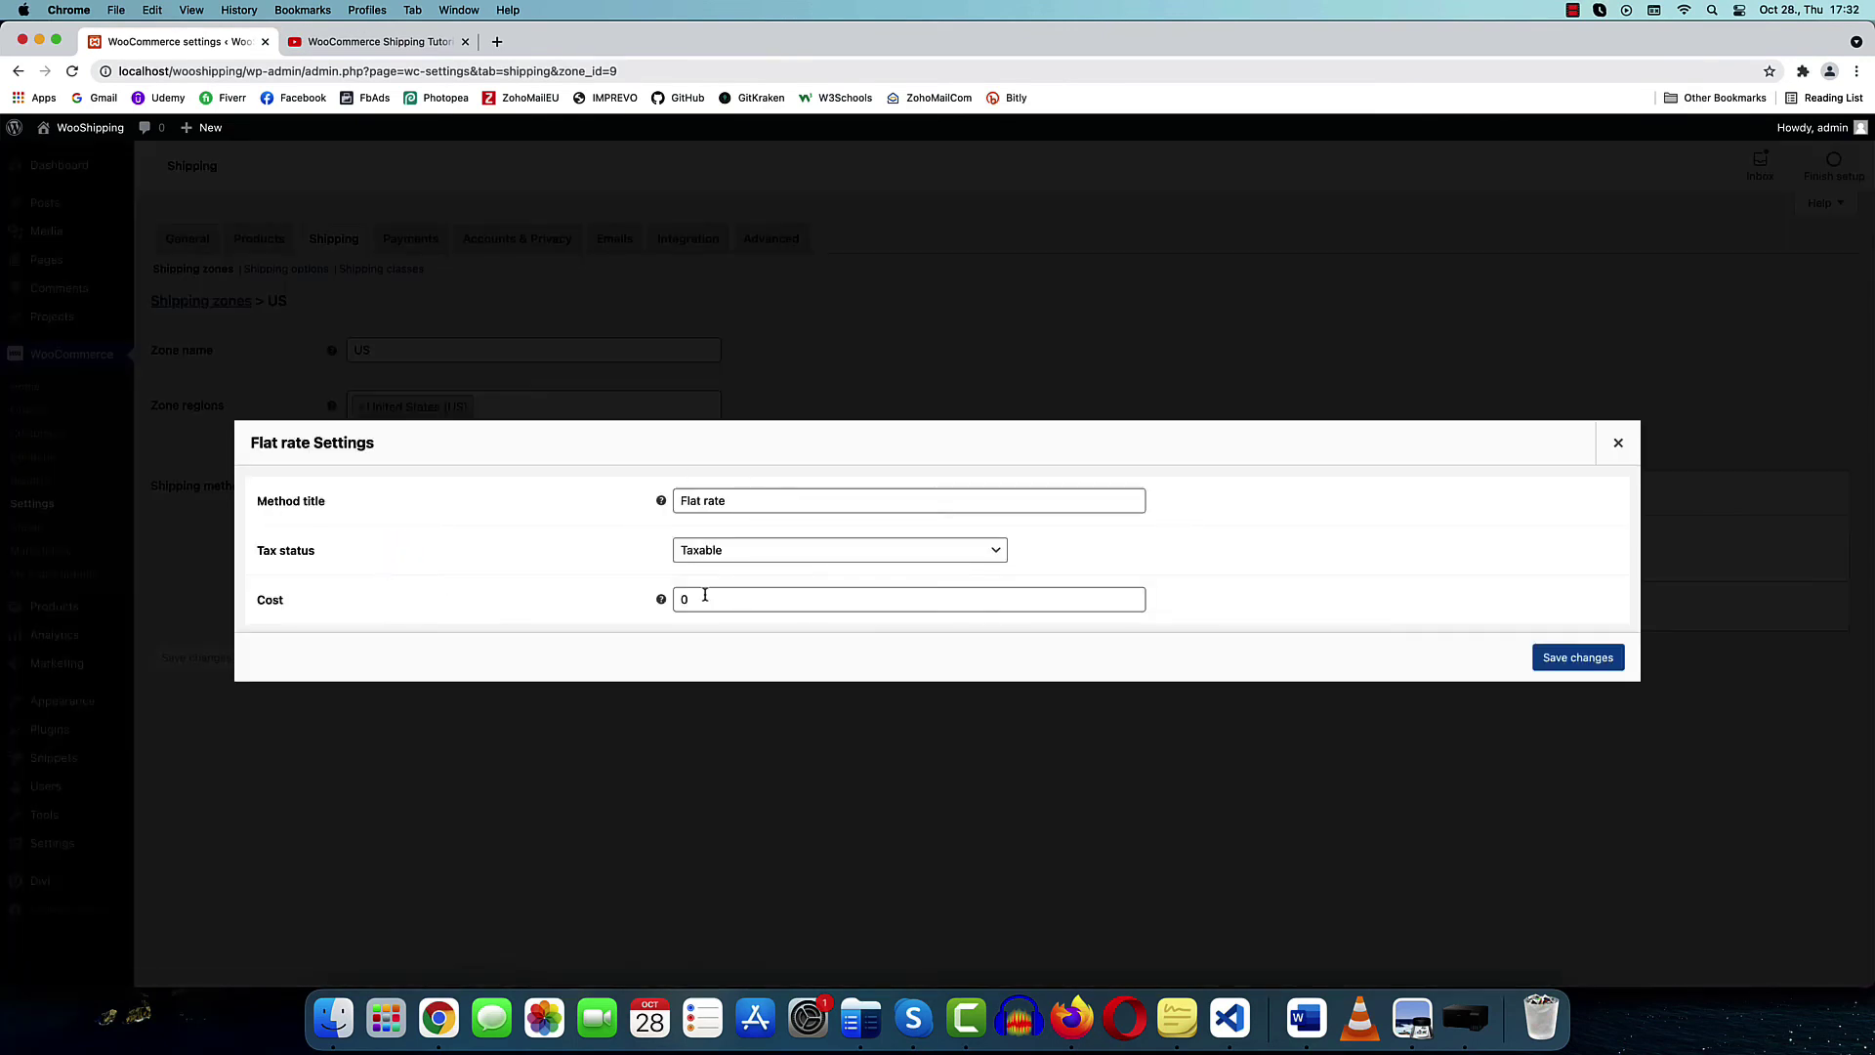
pyautogui.click(709, 550)
pyautogui.click(716, 572)
pyautogui.doubleClick(708, 599)
pyautogui.moveTo(656, 599)
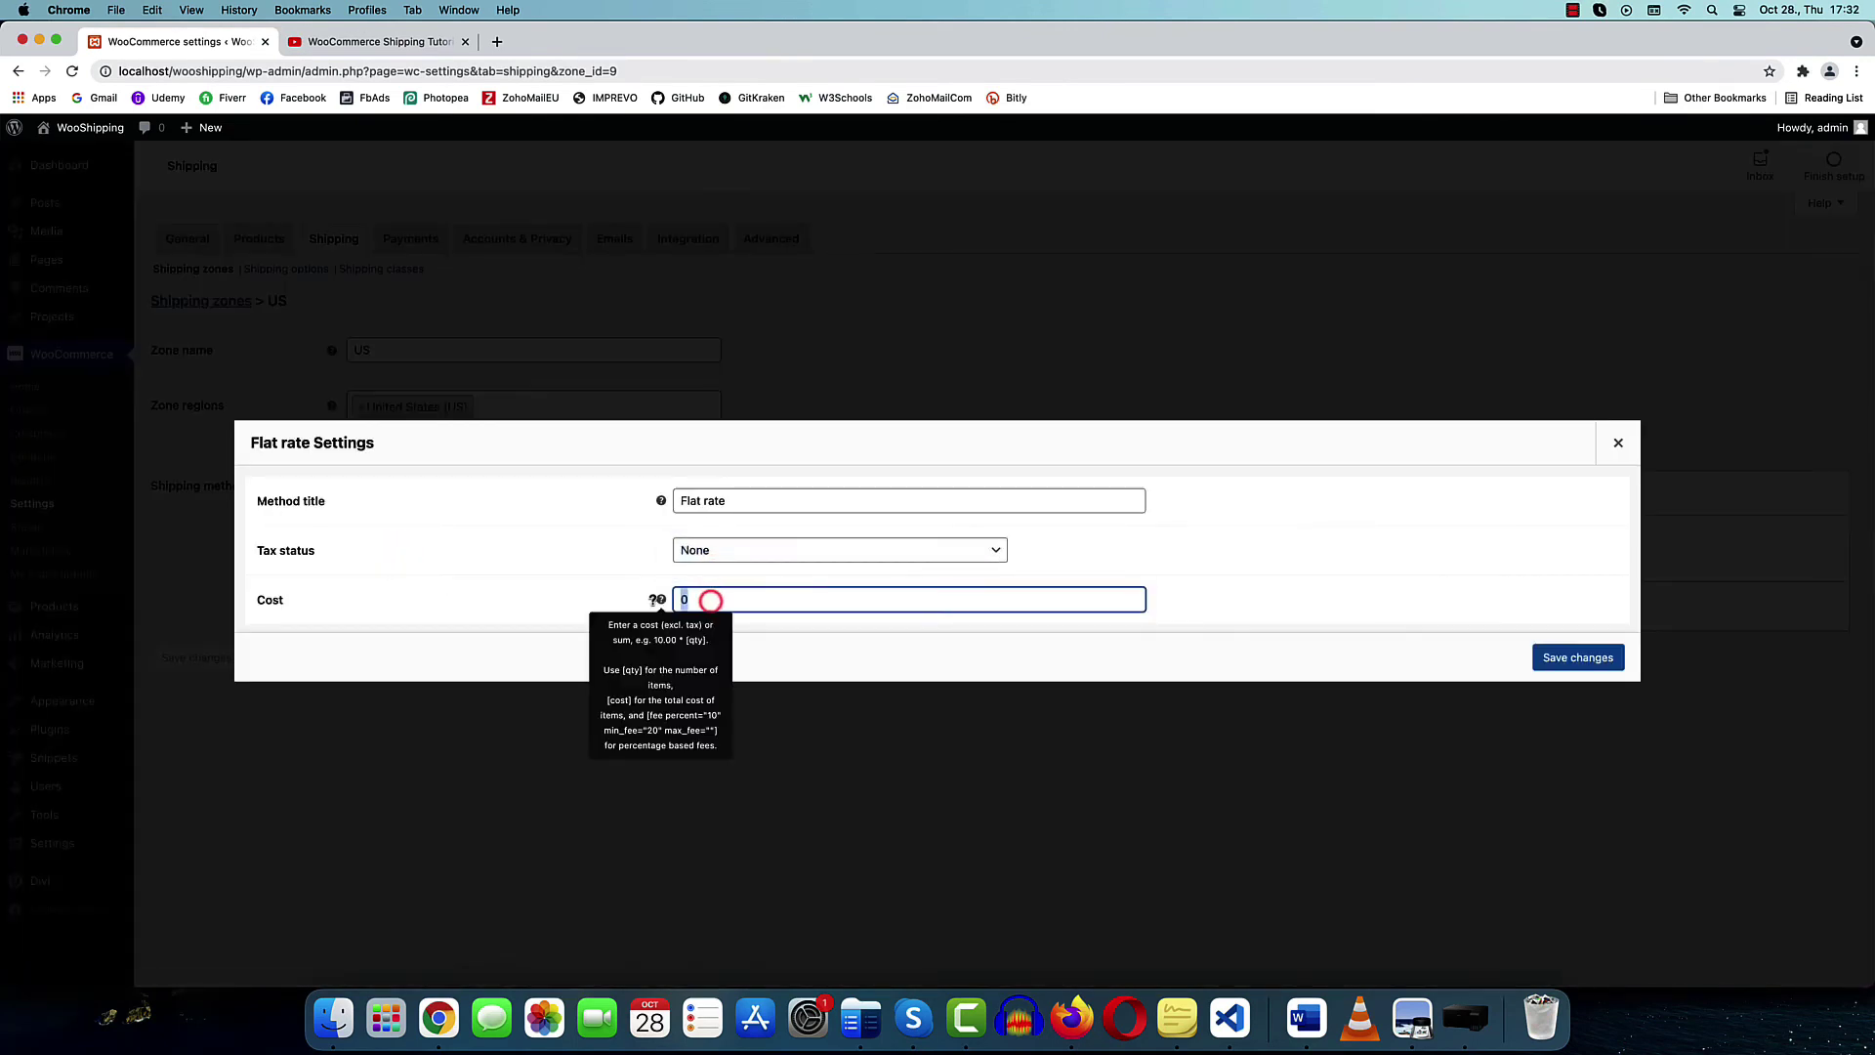
pyautogui.write('5')
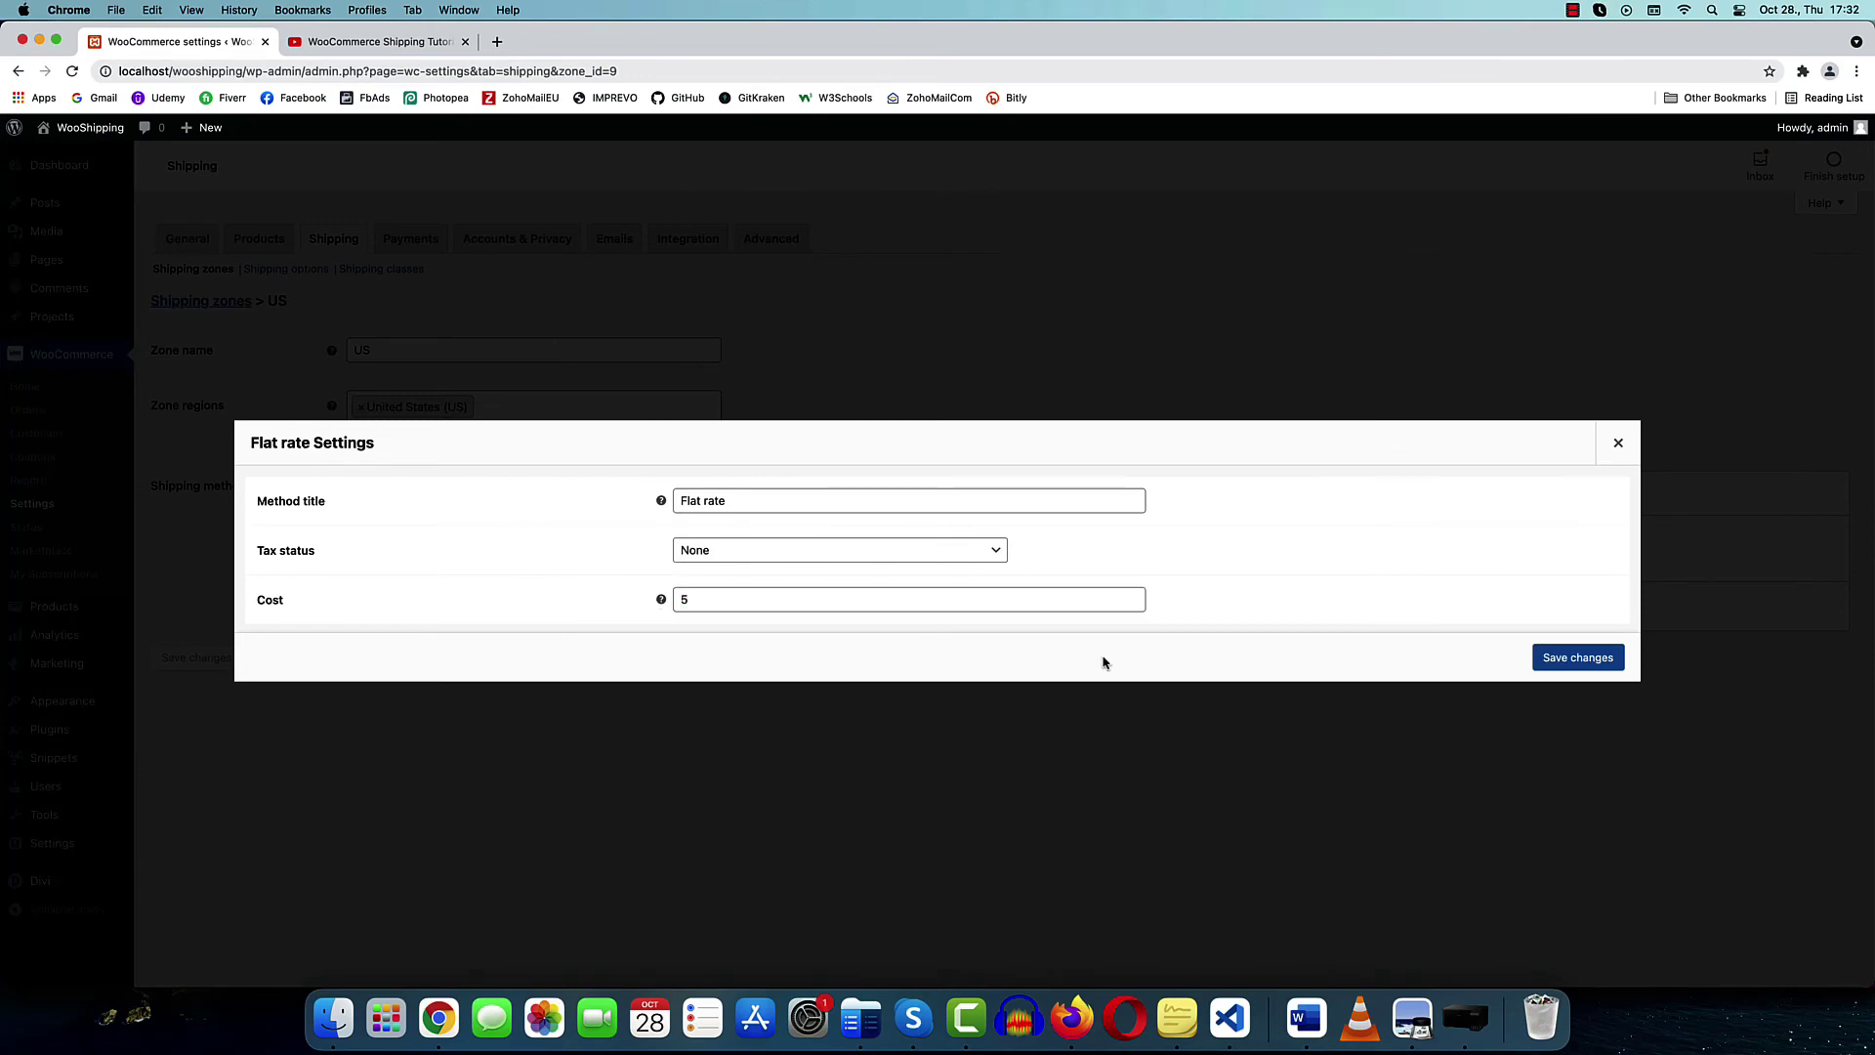
pyautogui.click(1575, 661)
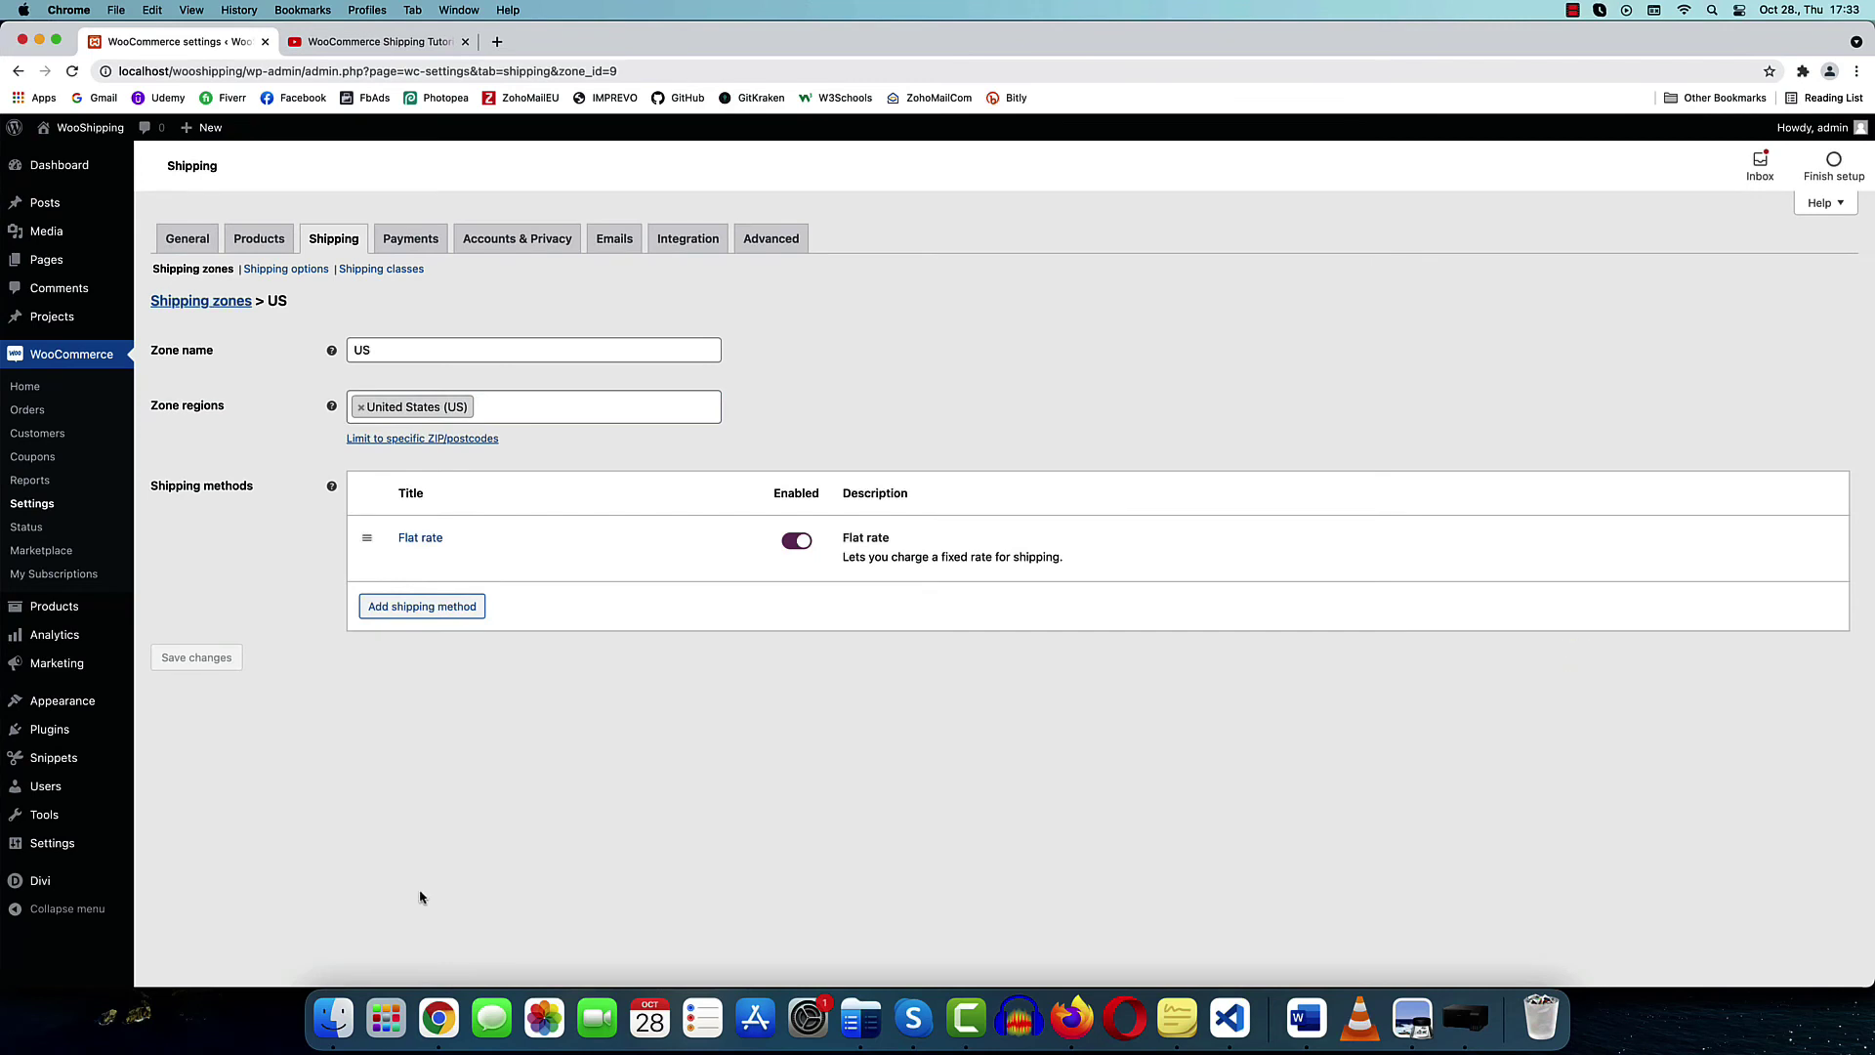
# Switch to the shop in Firefox, reload it, add one Stereo Surround Gaming Headset to the cart, and check the cart's flat rate
pyautogui.click(1073, 1019)
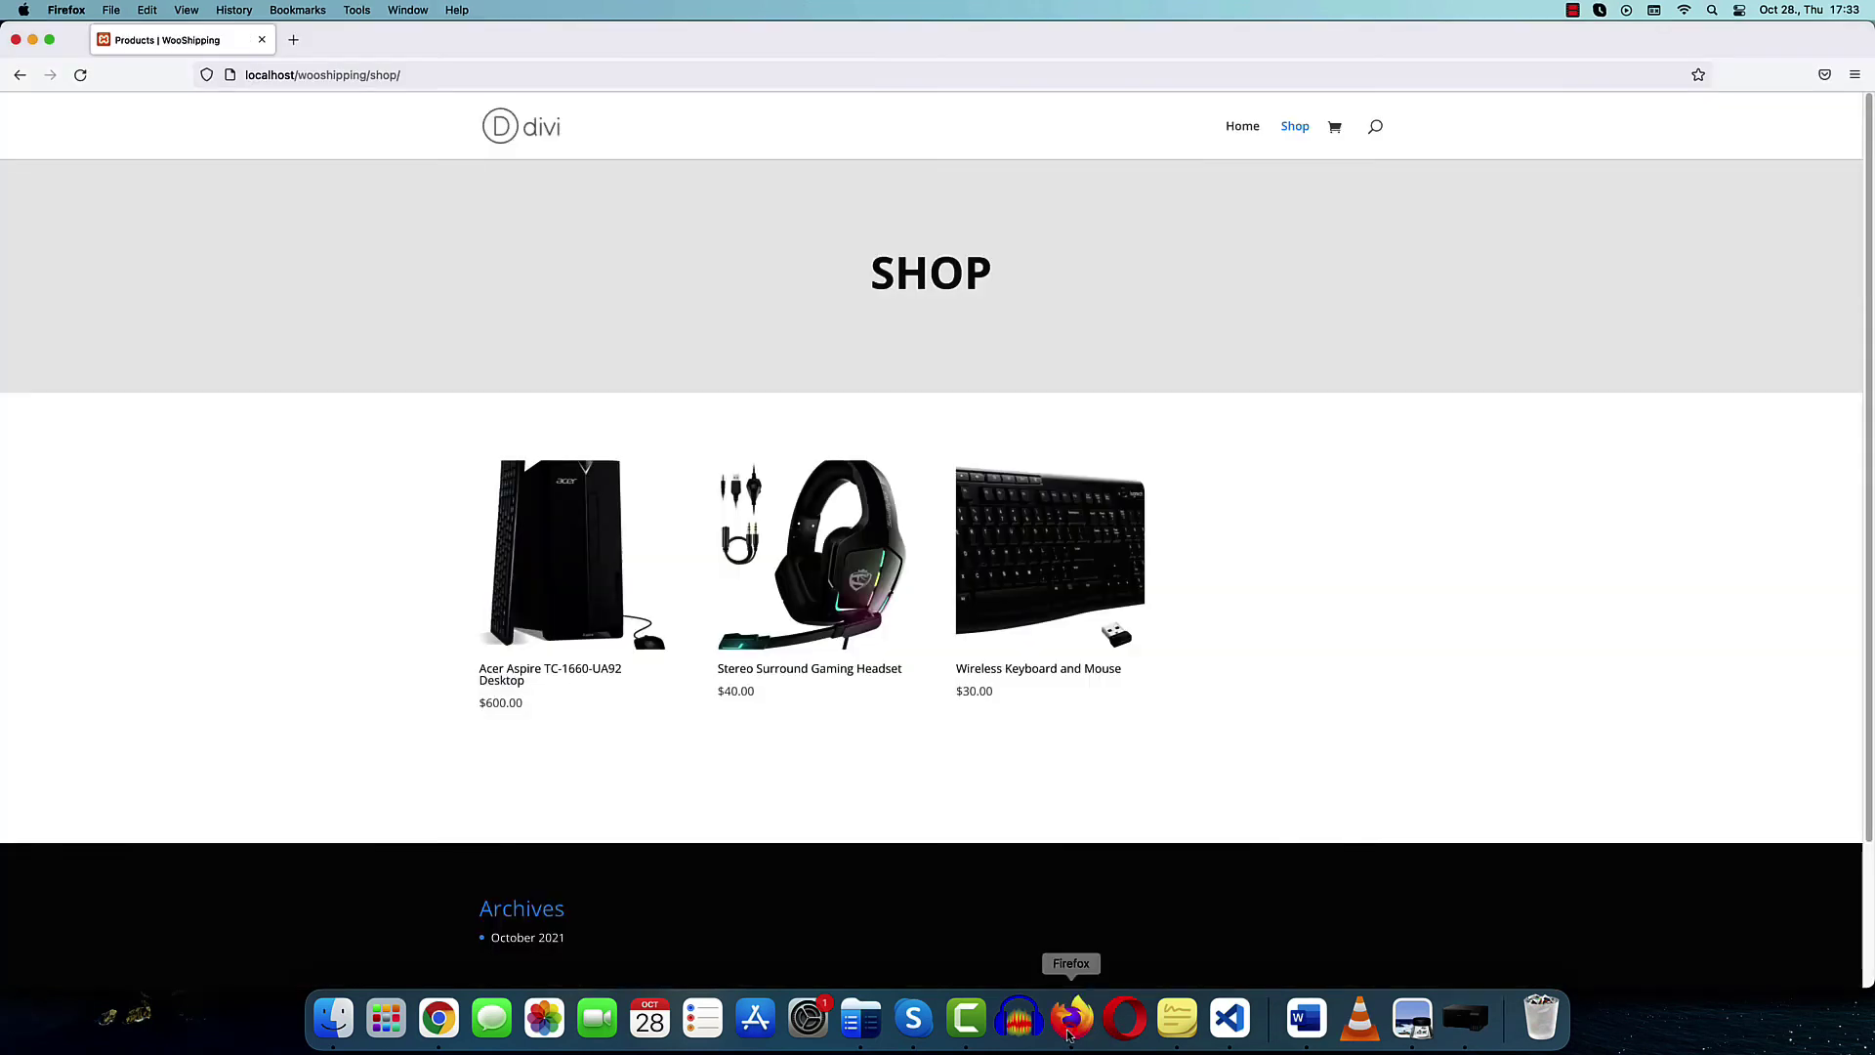
pyautogui.click(81, 76)
pyautogui.click(826, 551)
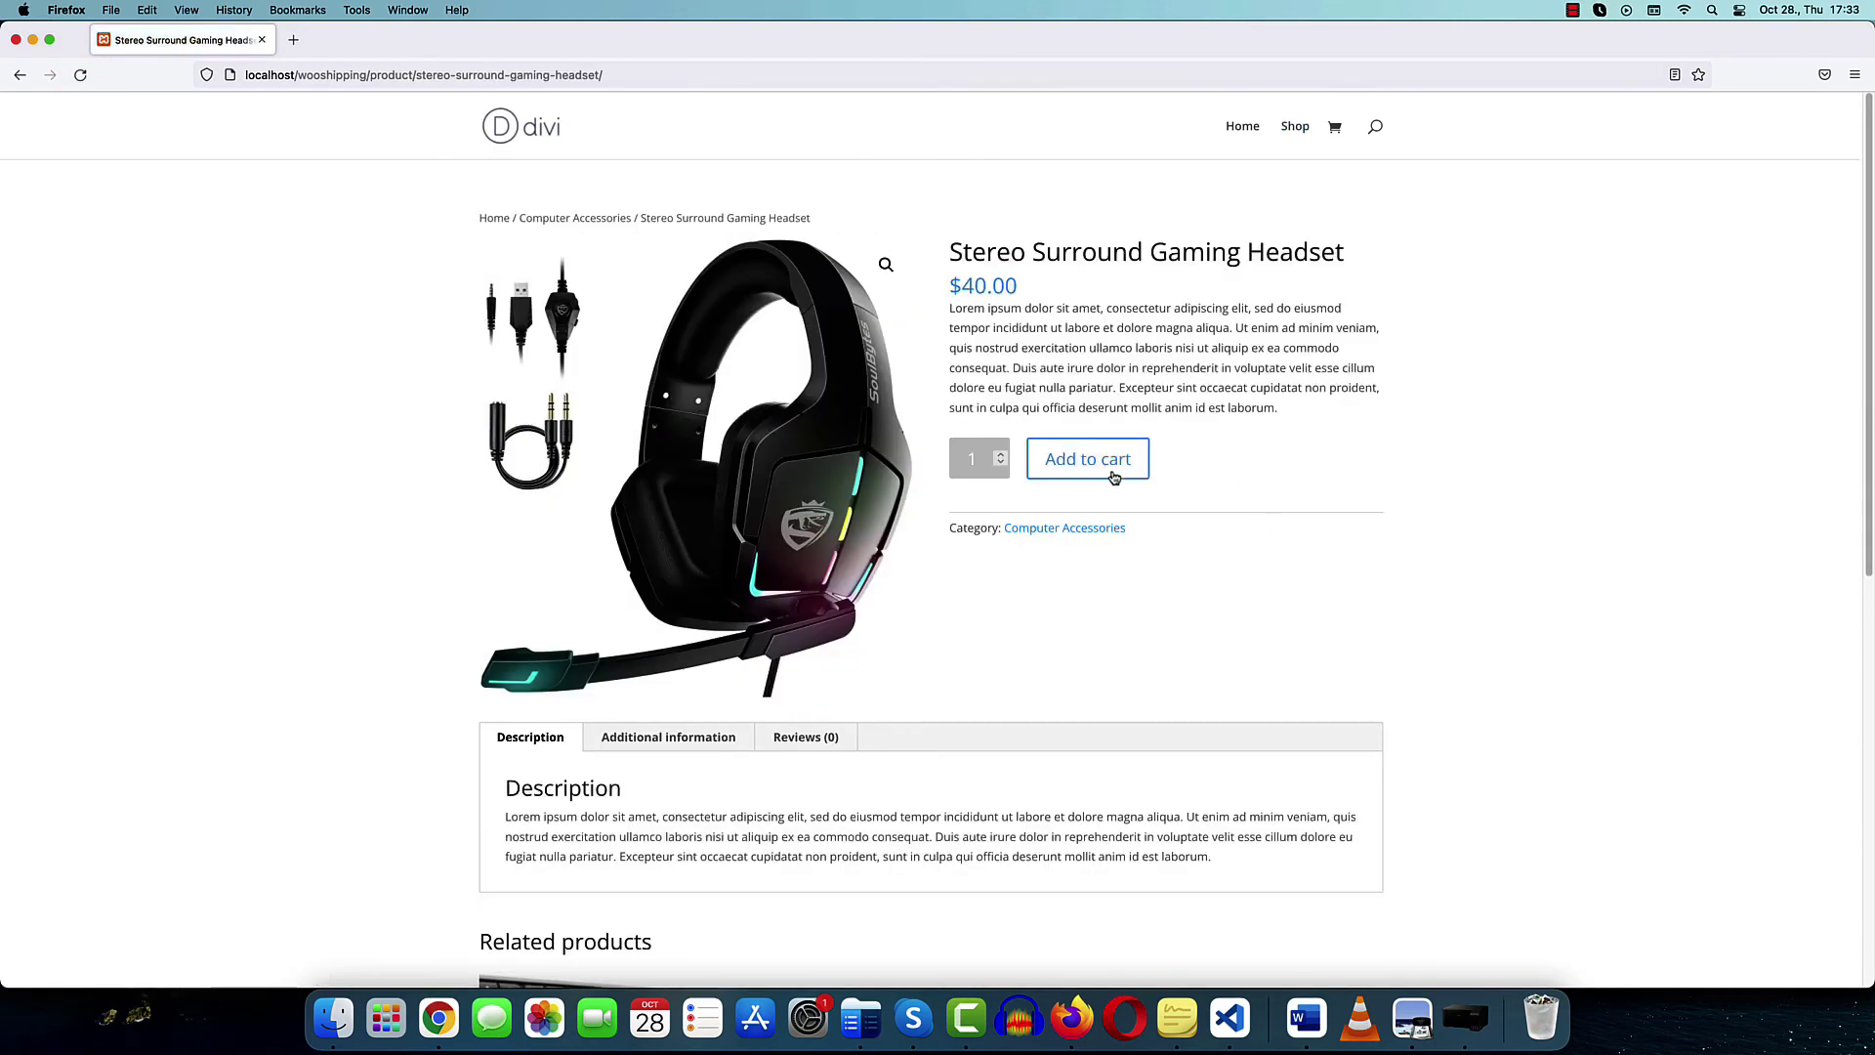
pyautogui.click(1103, 460)
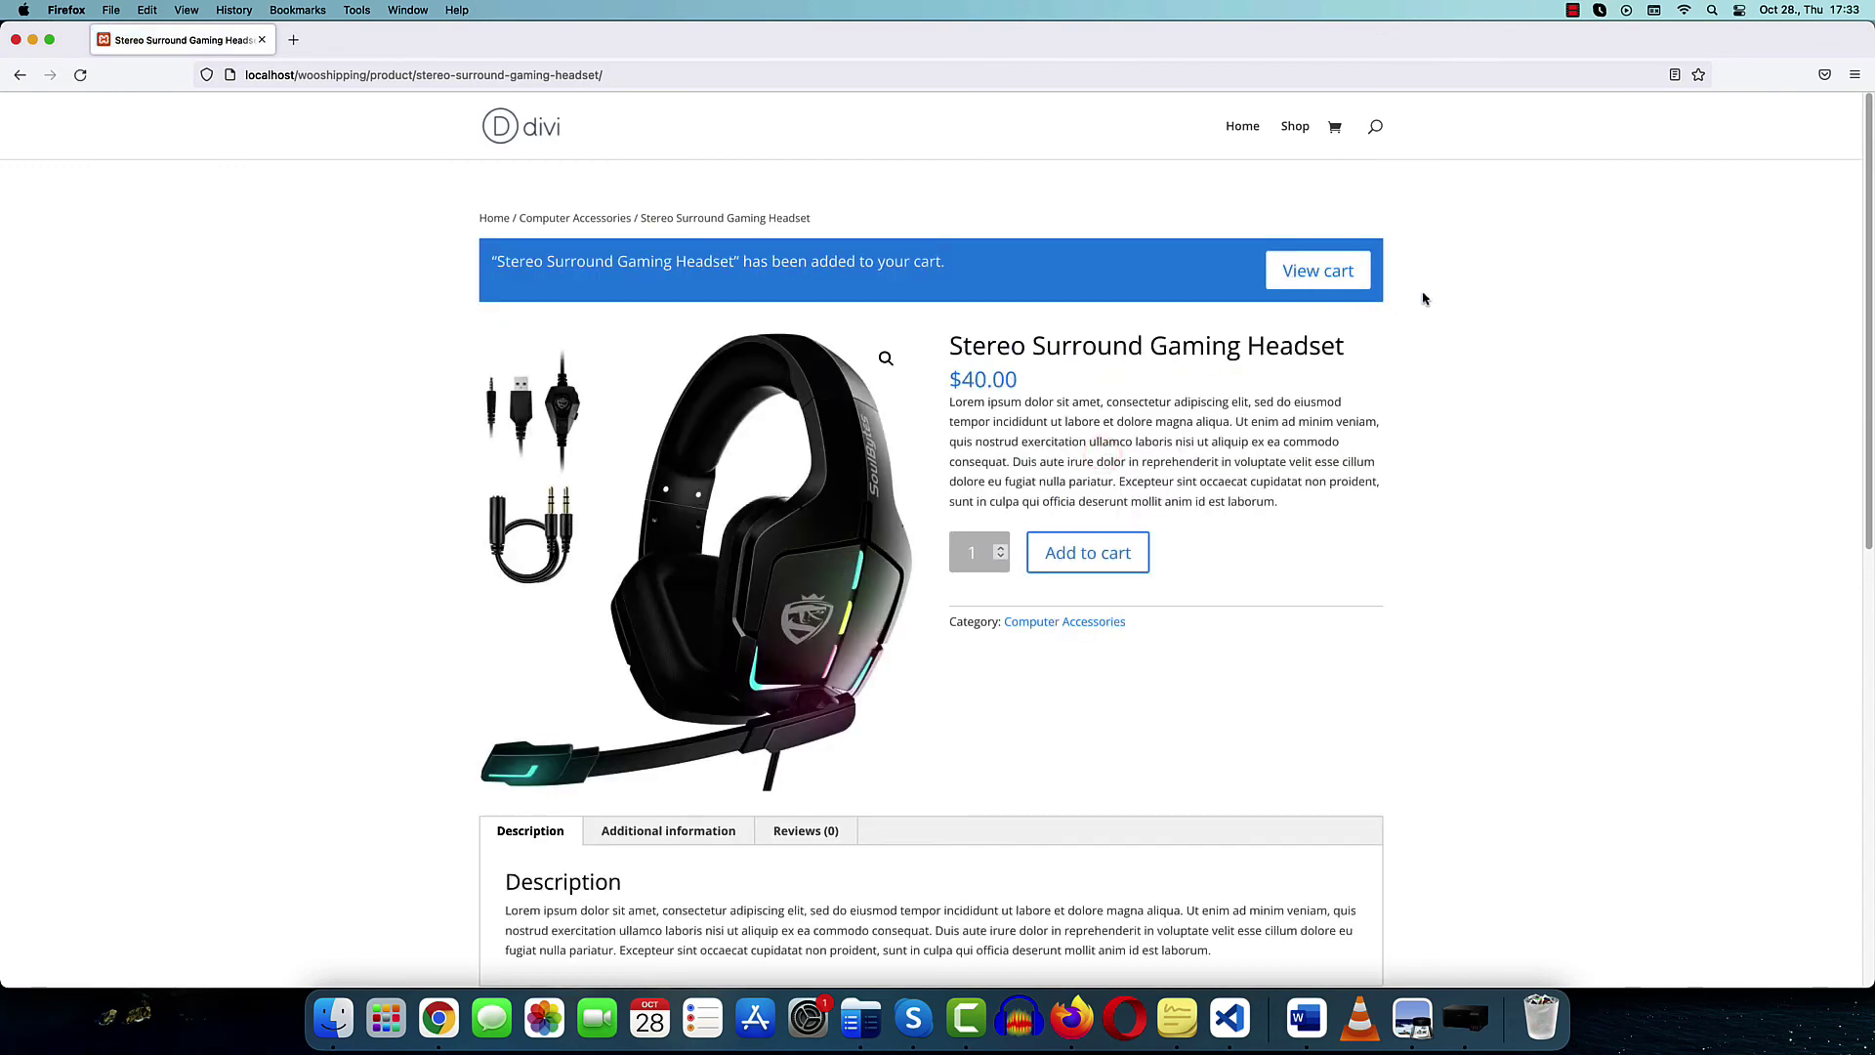
pyautogui.click(1305, 272)
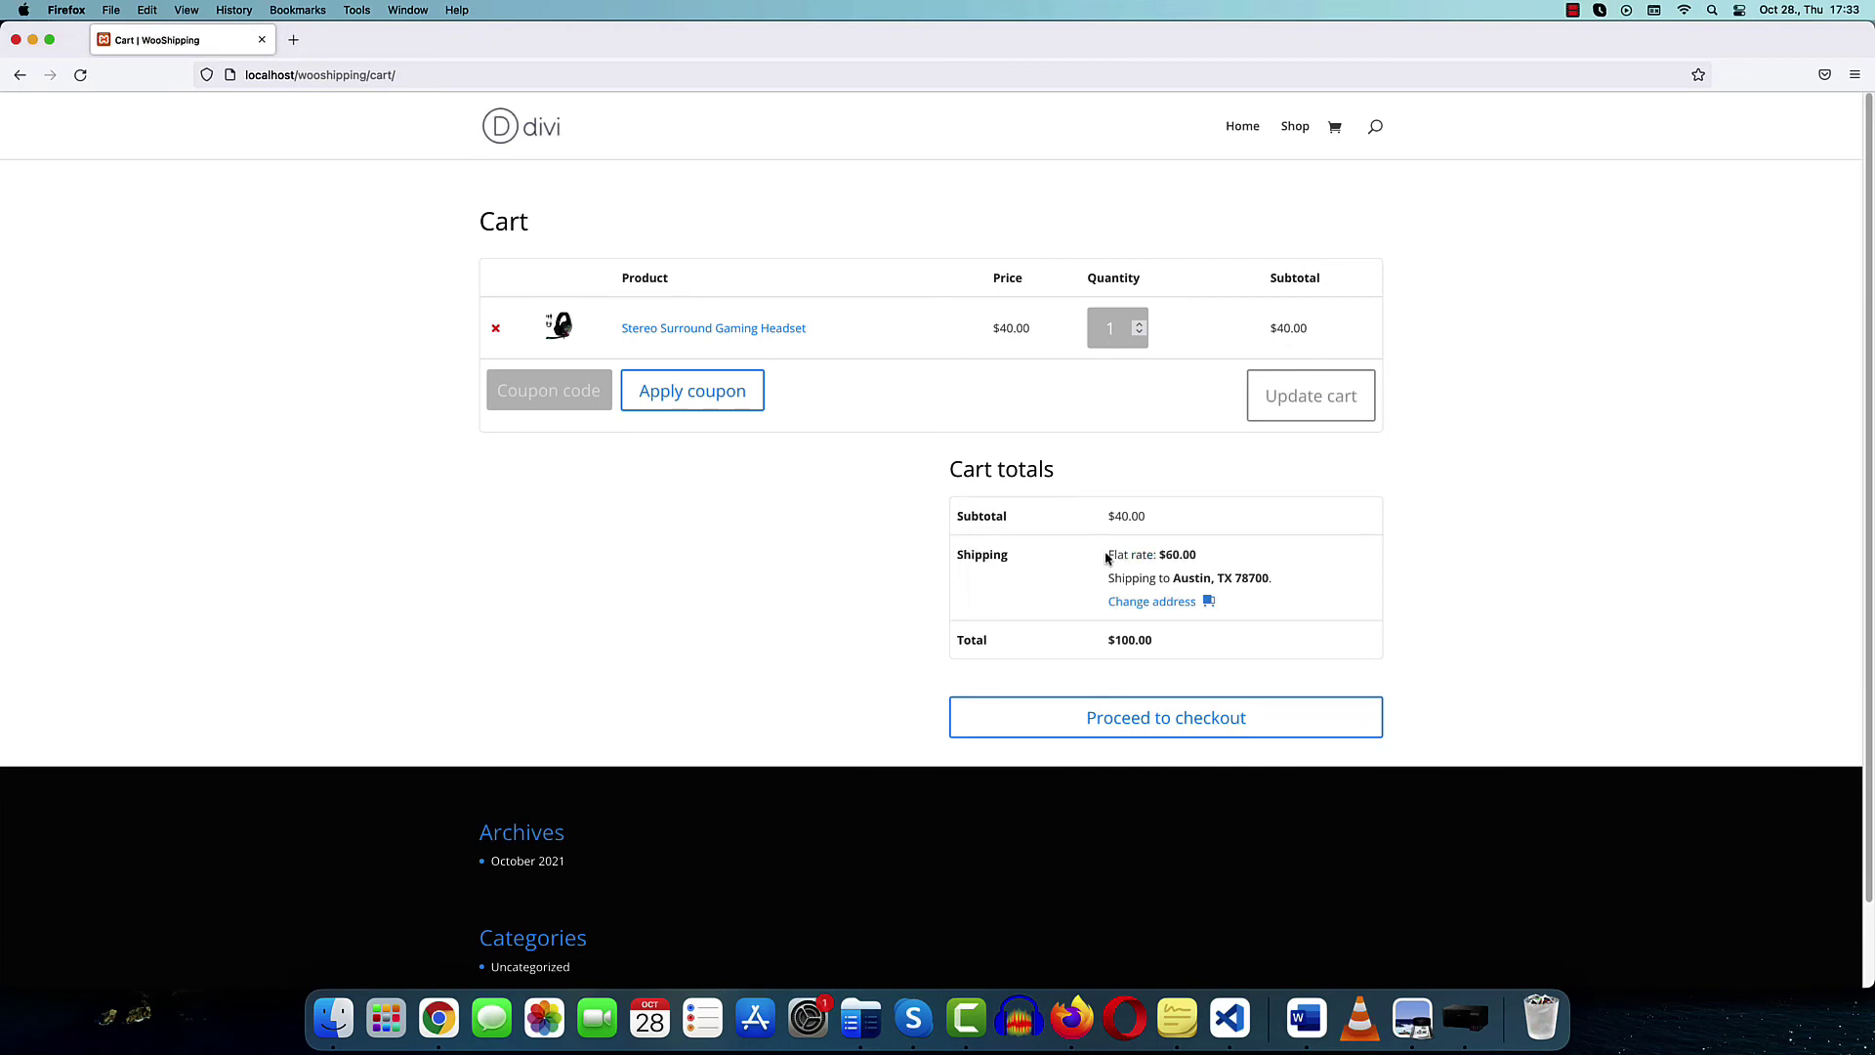
pyautogui.moveTo(1105, 553); pyautogui.dragTo(1221, 556)
pyautogui.click(1236, 561)
# Switch to Chrome, open the Quantity range shipping snippet, and check the cost for 1 to 5 items
pyautogui.click(438, 1019)
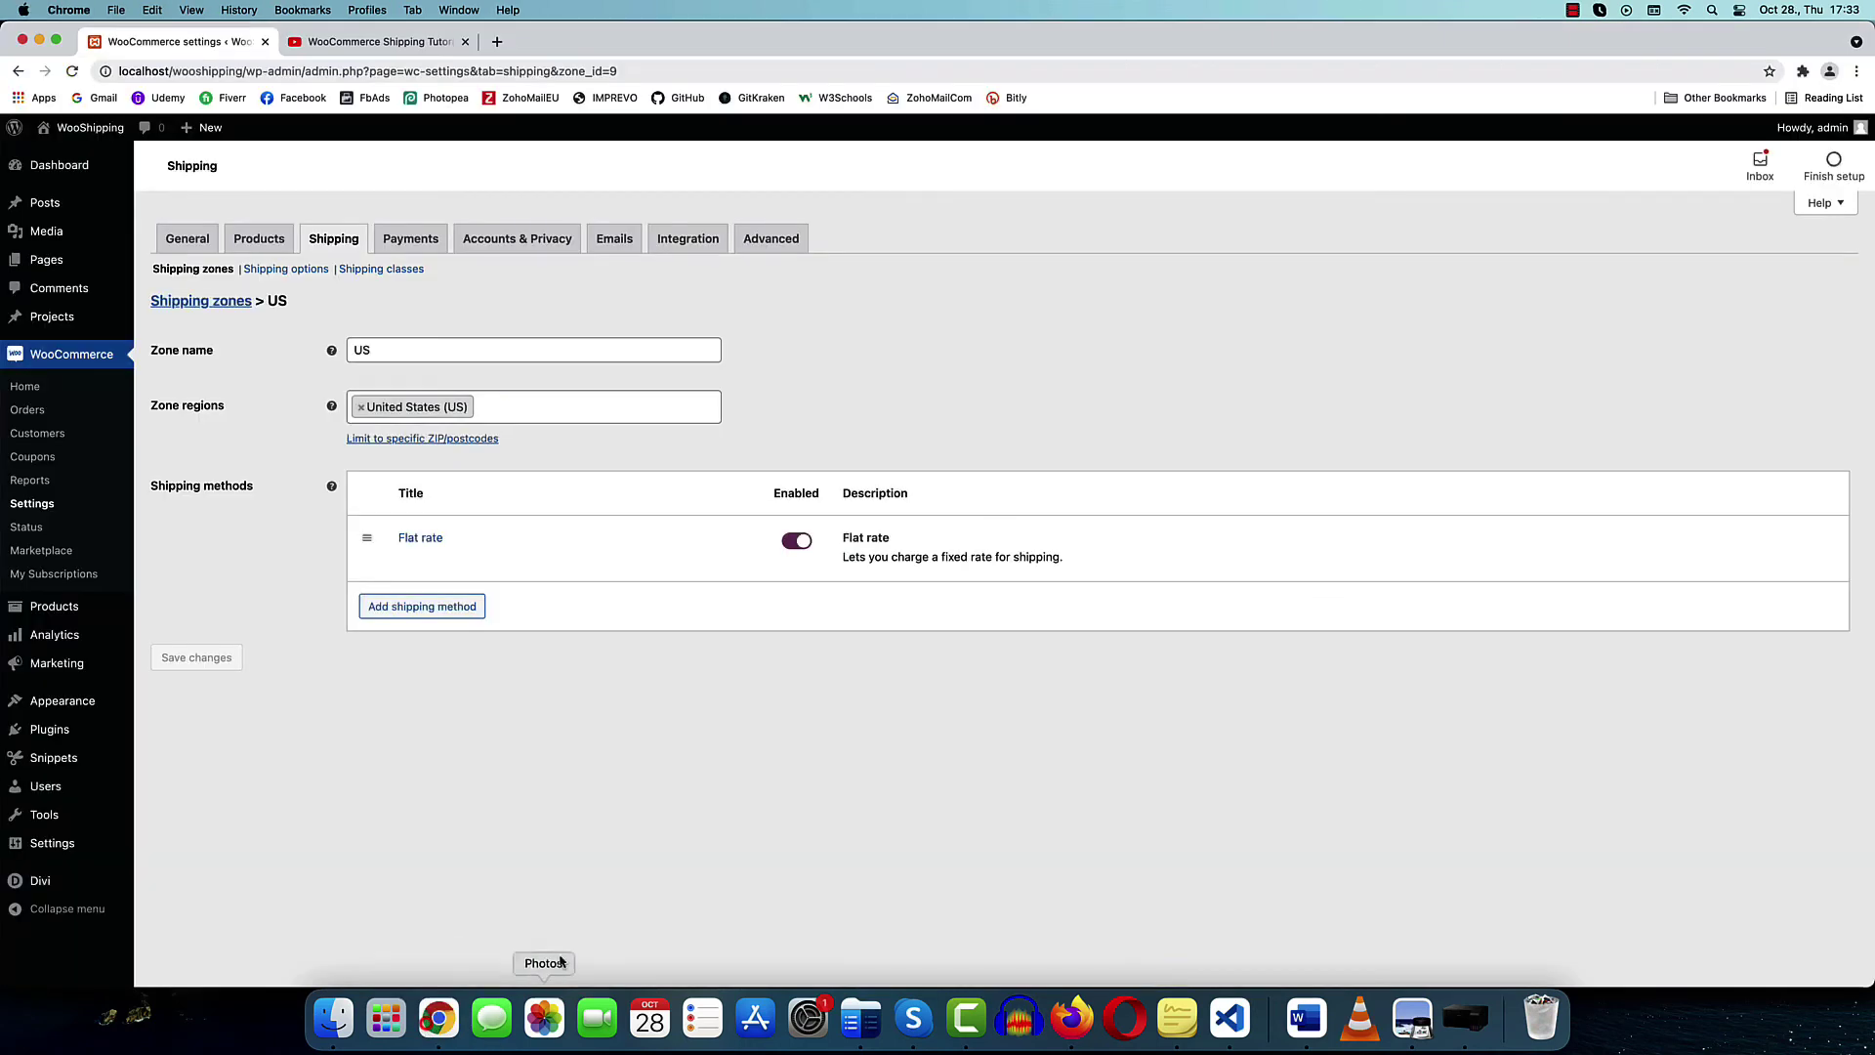
pyautogui.click(60, 766)
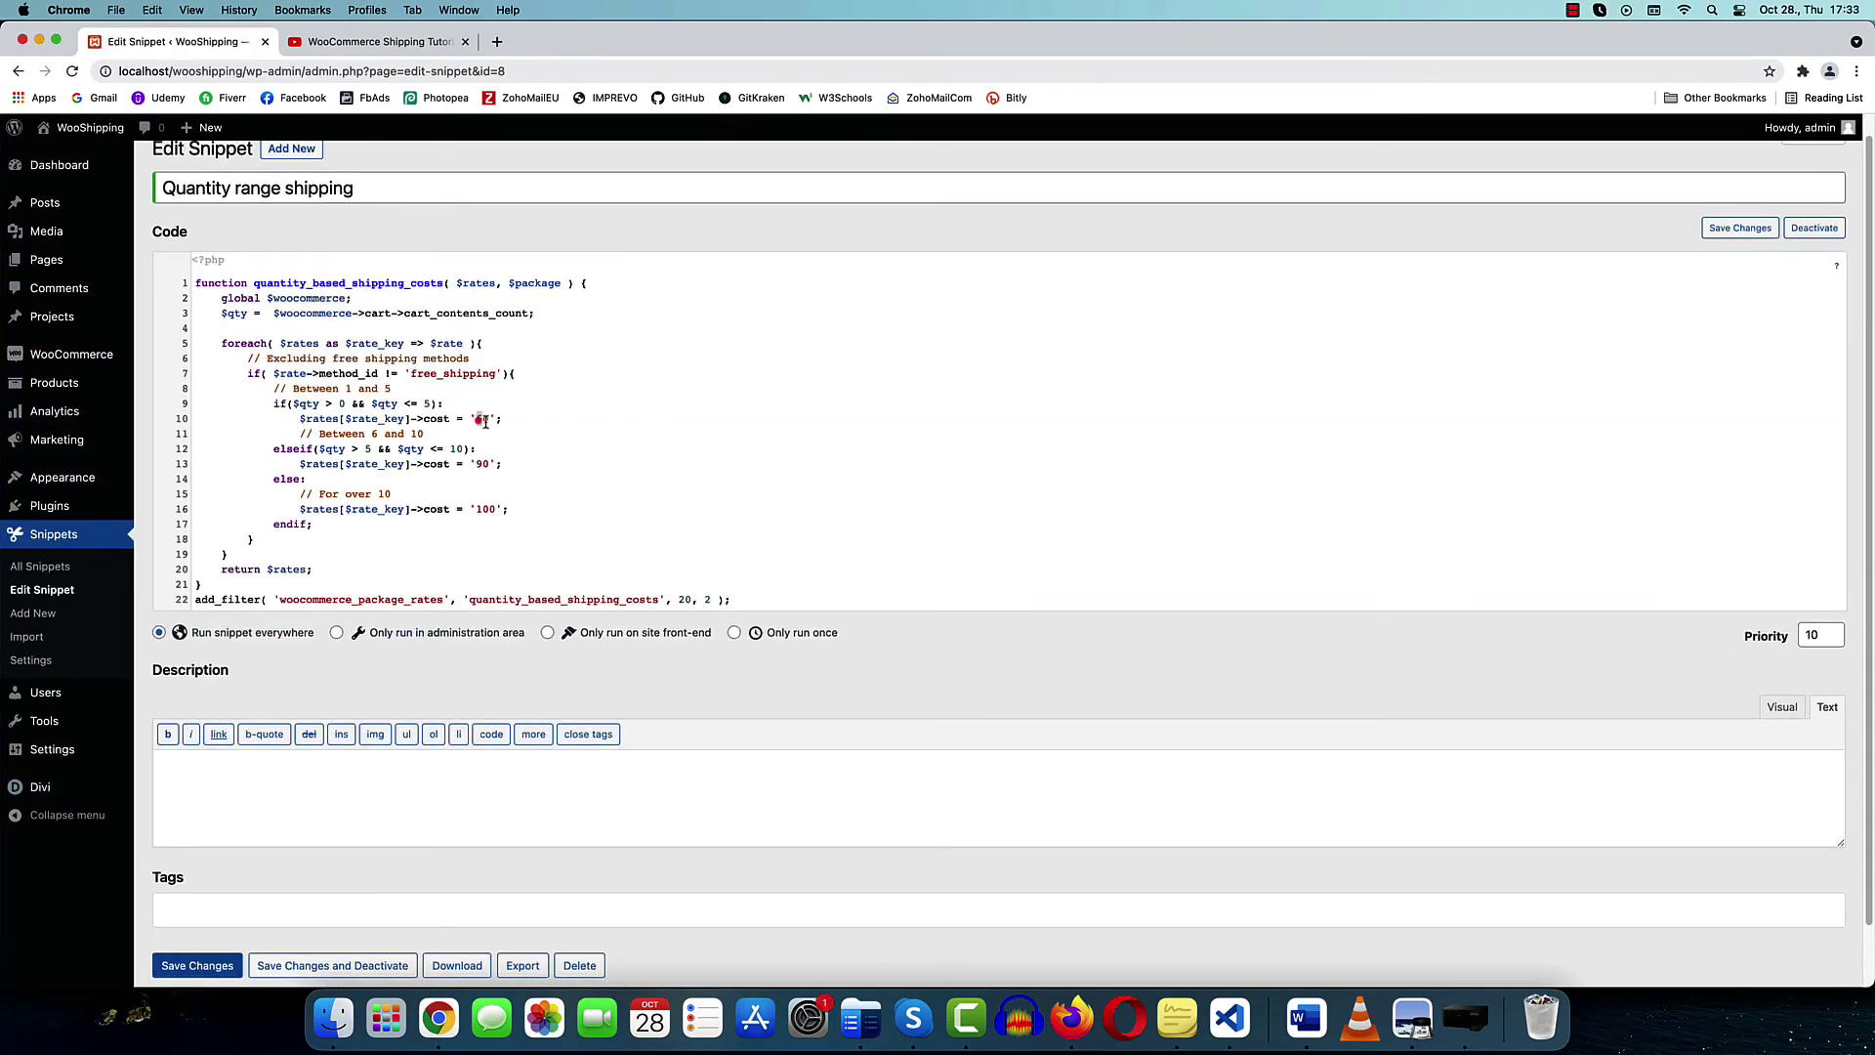
pyautogui.doubleClick(478, 421)
# Switch to the cart in Firefox, set the headset quantity to 4, and update the cart
pyautogui.click(1069, 1035)
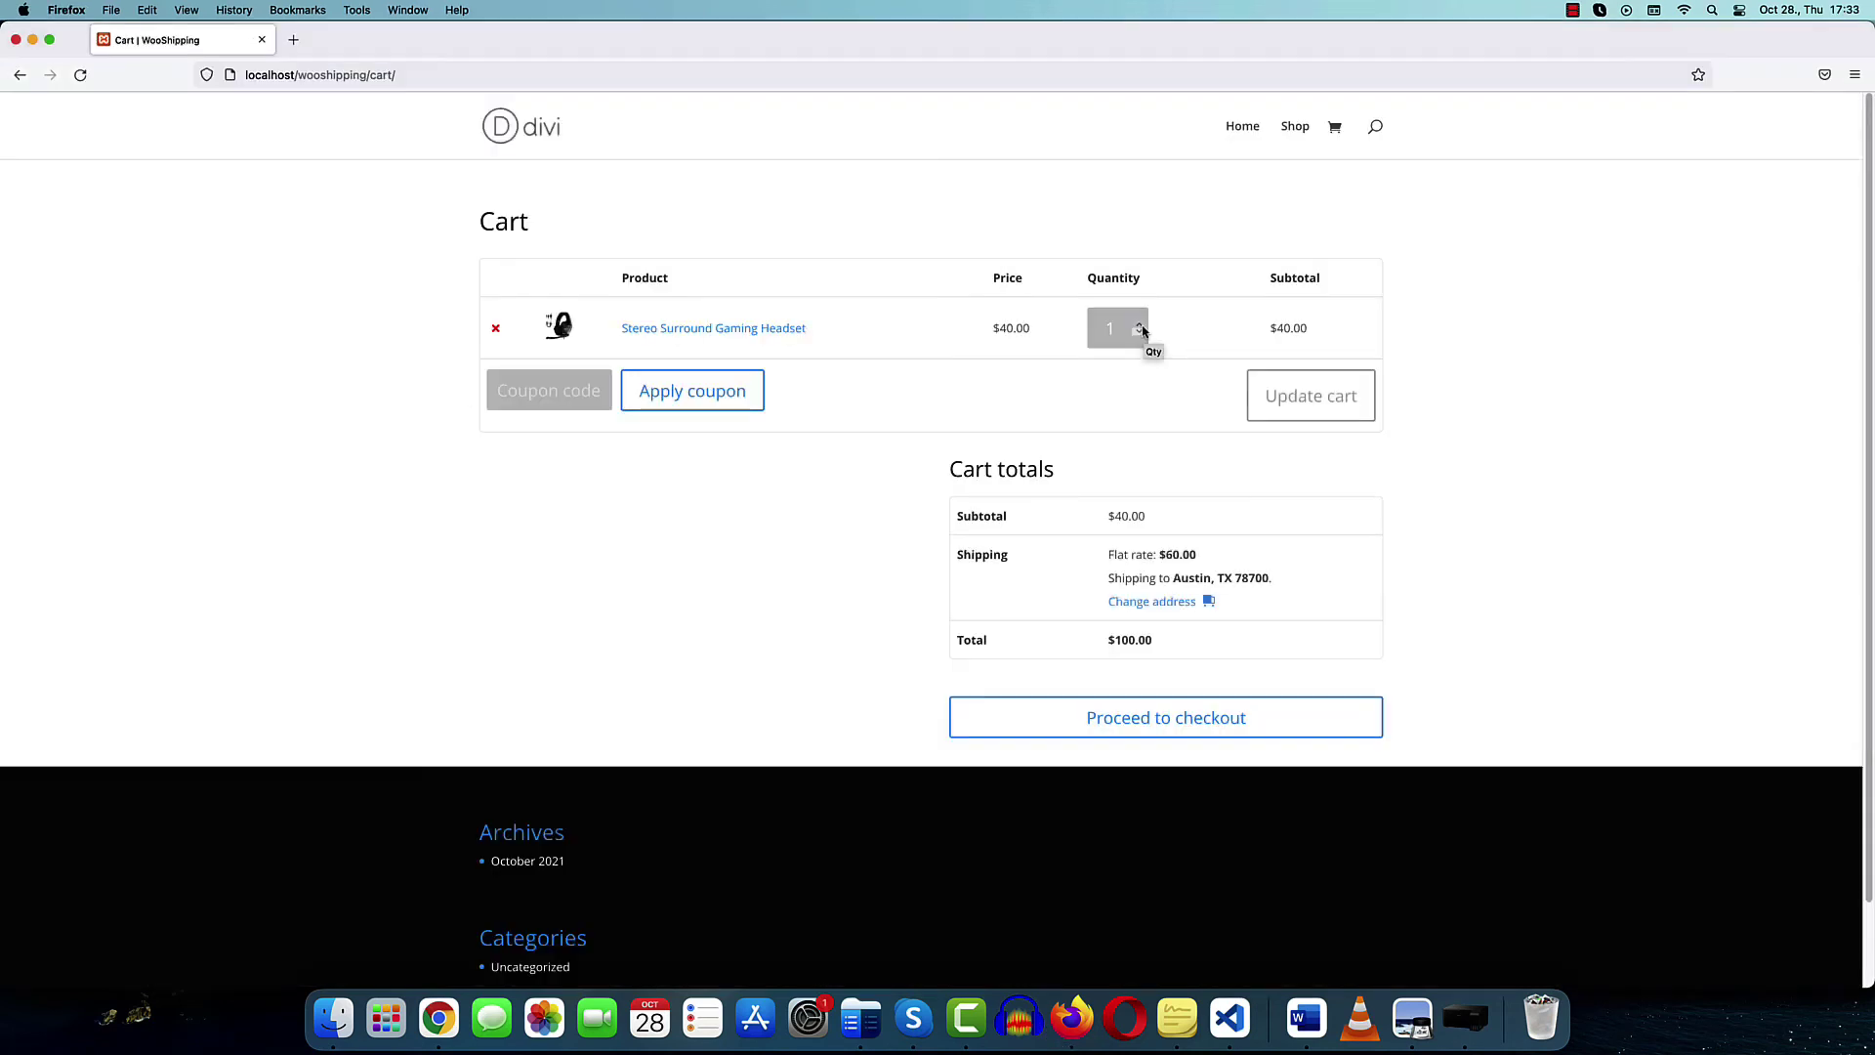
pyautogui.click(1141, 326)
pyautogui.click(1141, 325)
pyautogui.click(1141, 326)
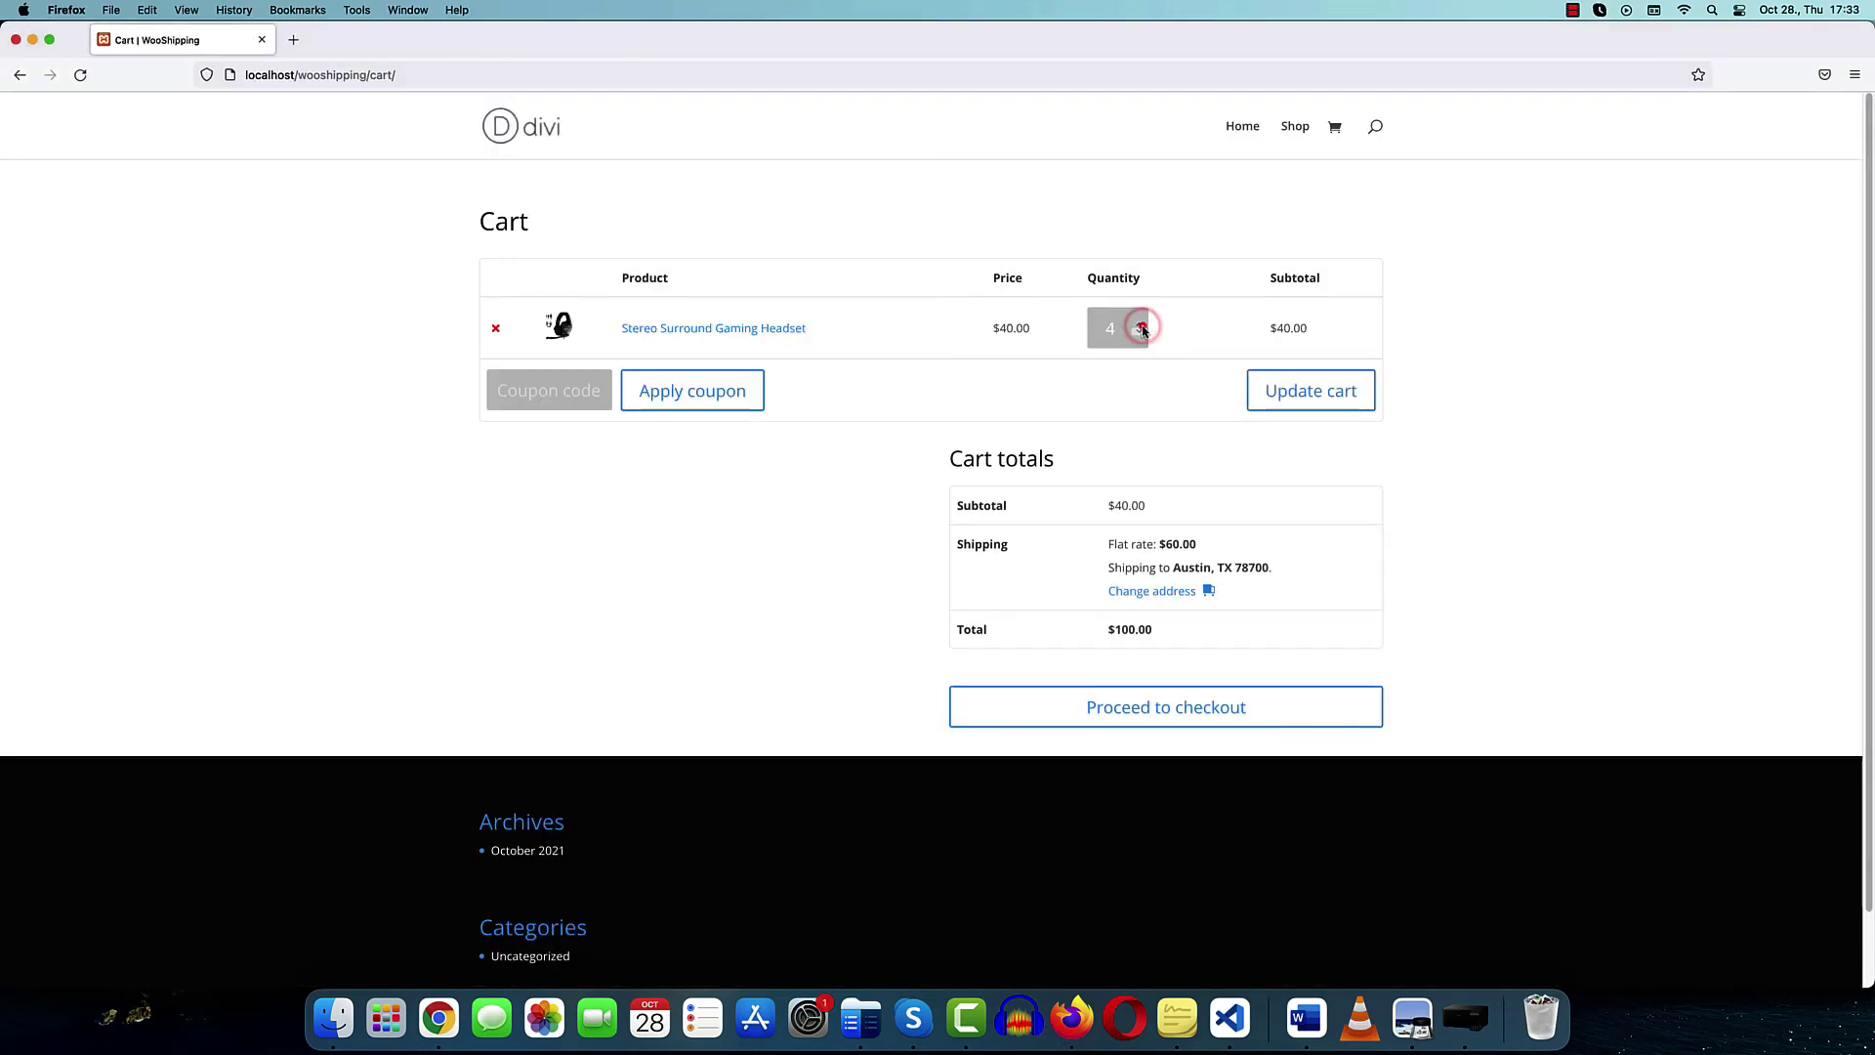
pyautogui.click(1341, 394)
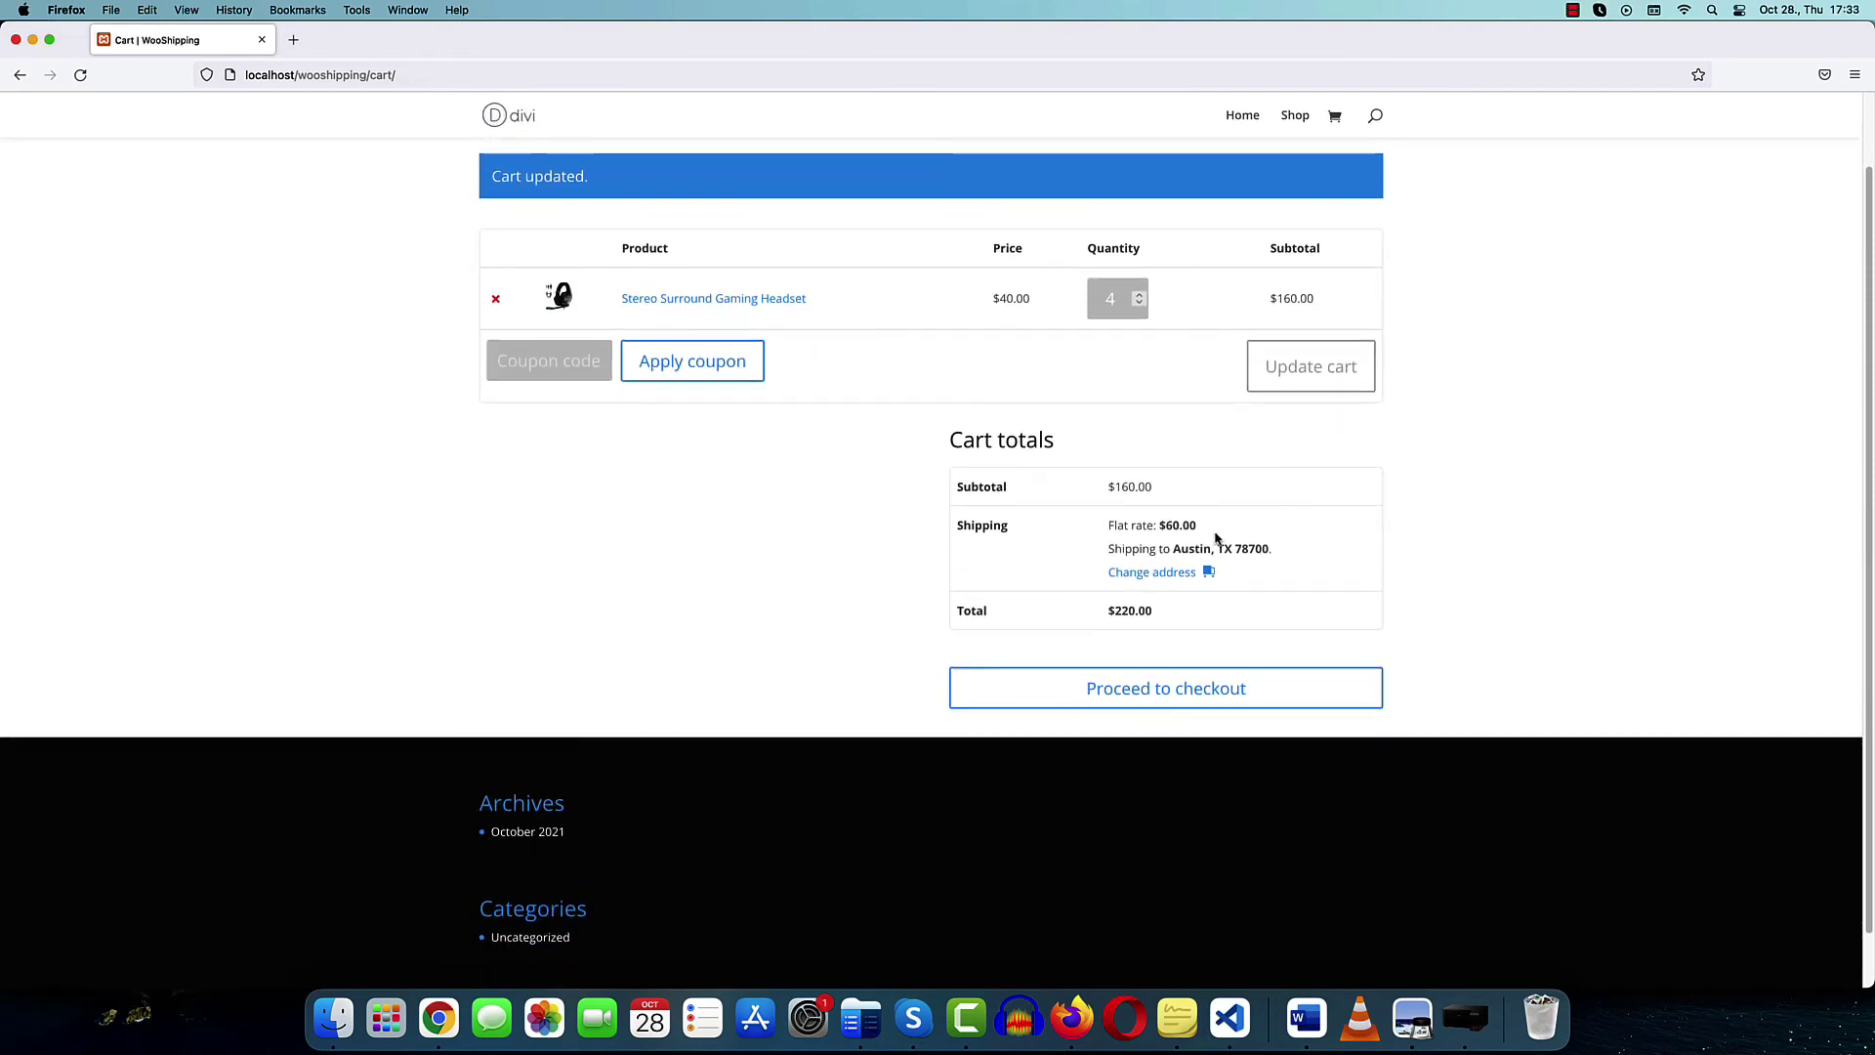
# Recheck the snippet's first range in Chrome, and update the Firefox cart to a headset quantity of 5
pyautogui.click(439, 1020)
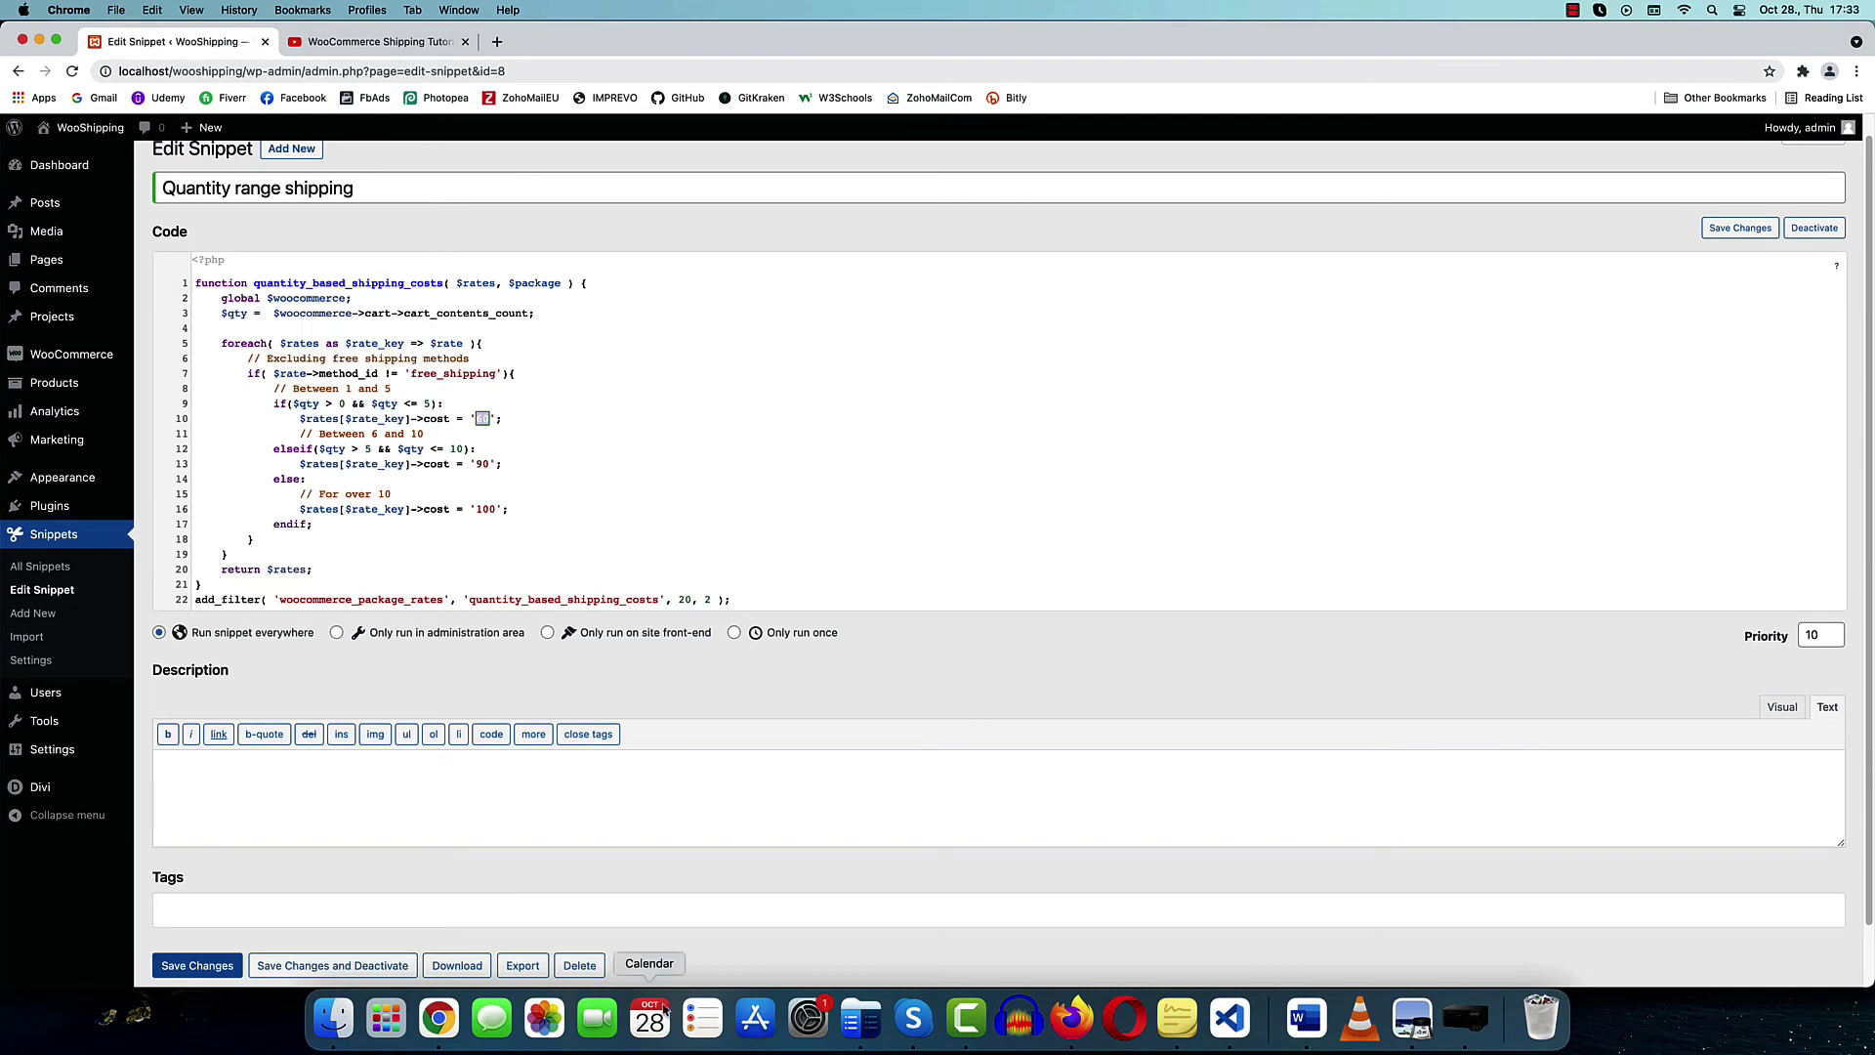
pyautogui.click(1073, 1019)
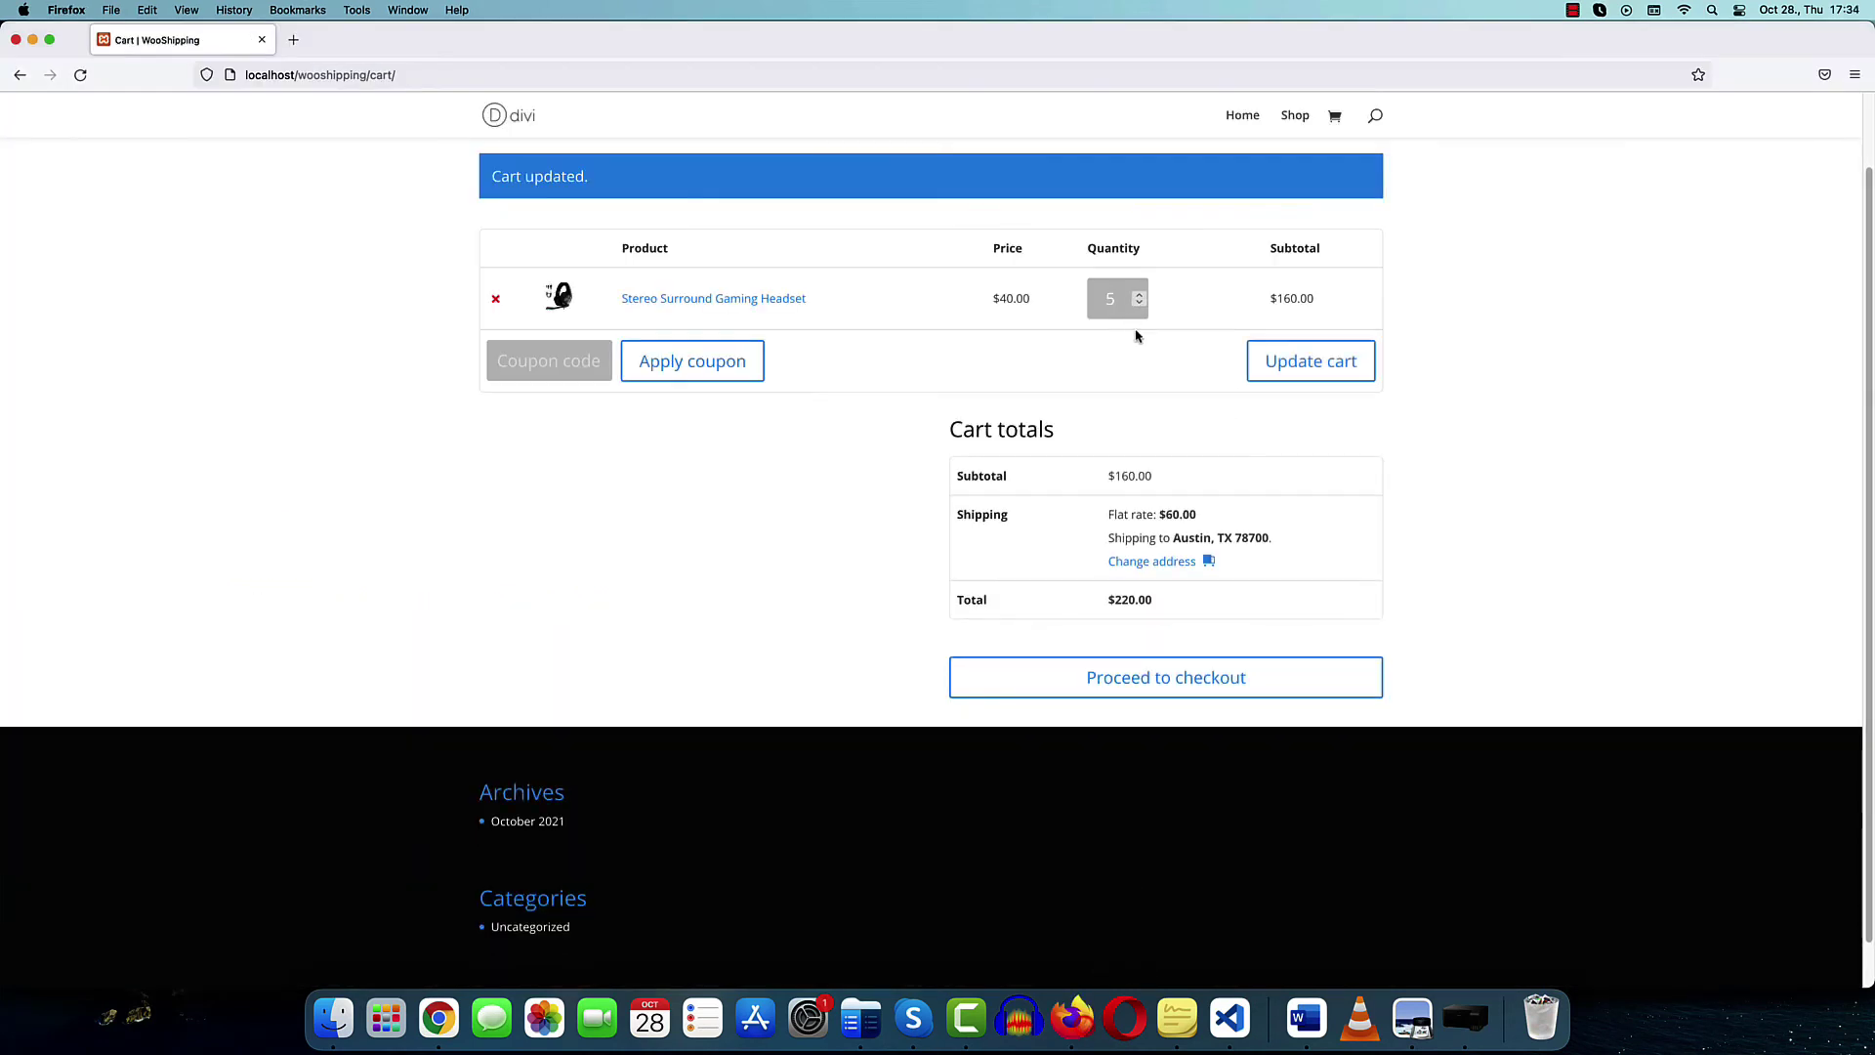
pyautogui.click(1336, 362)
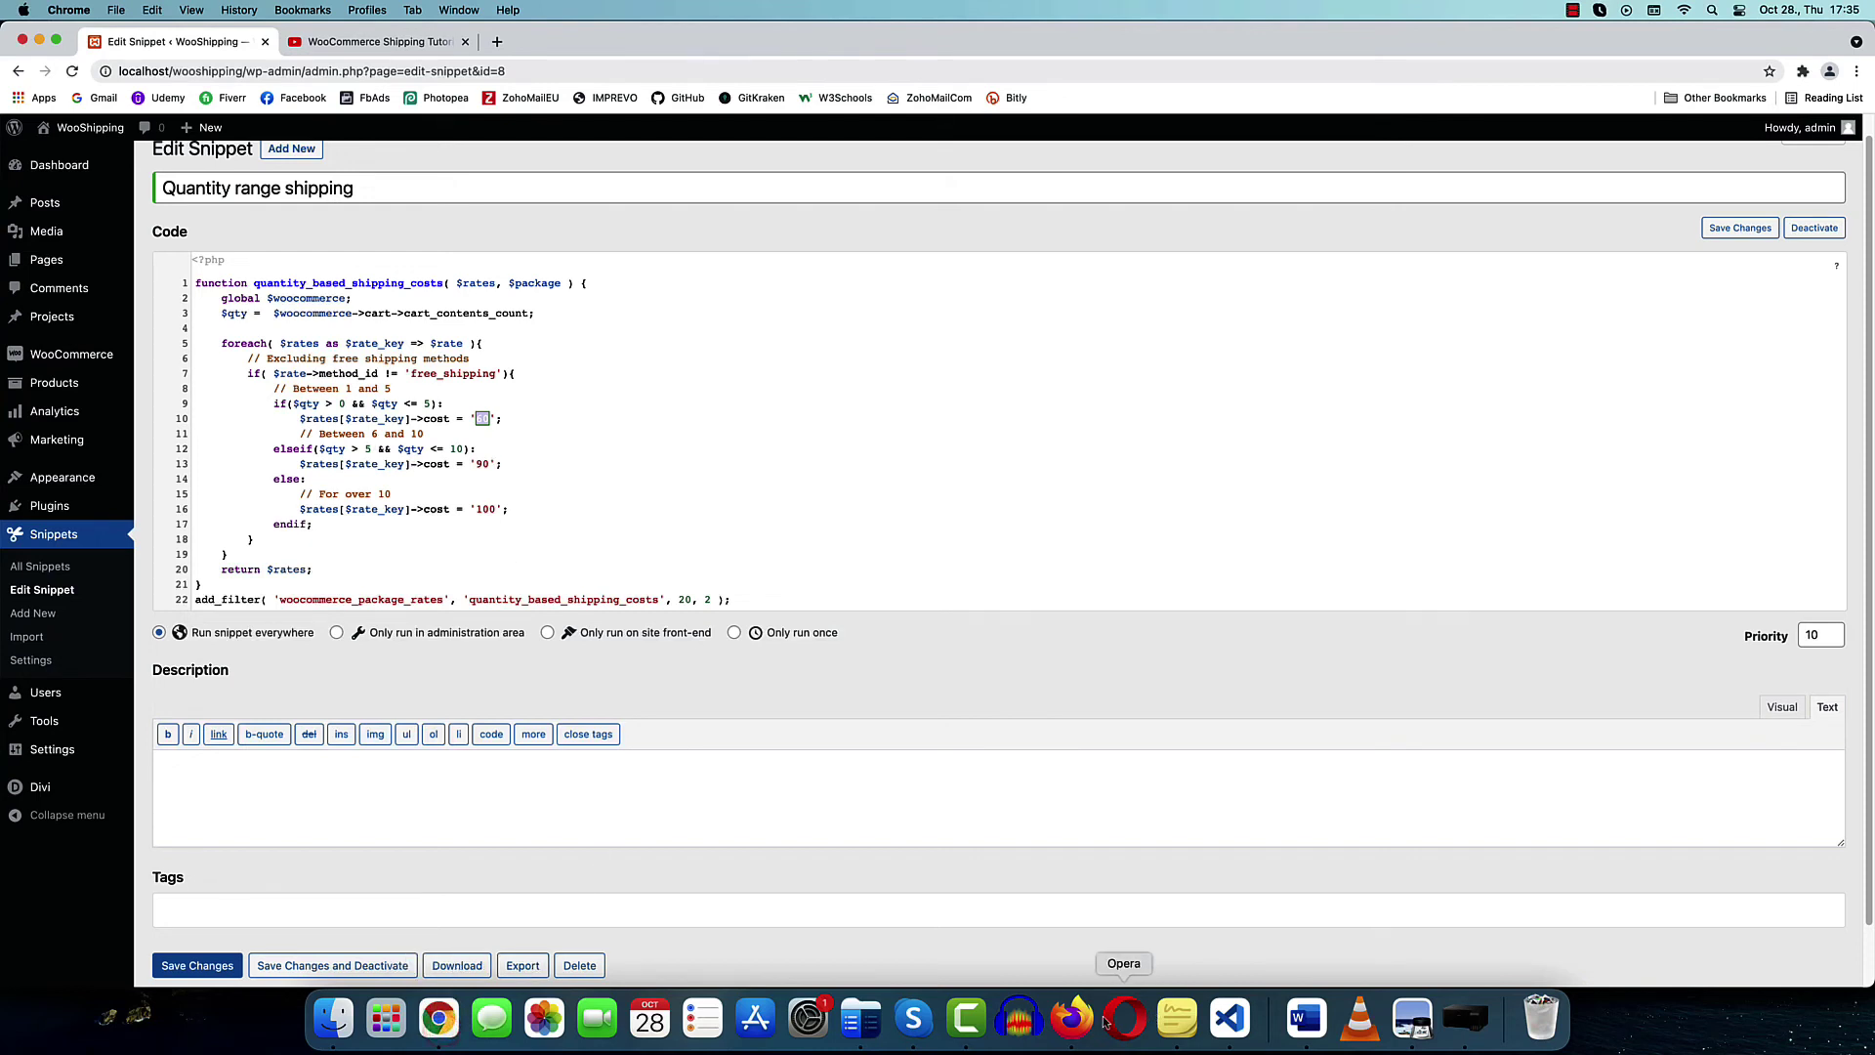
# Return to the Firefox cart and update the headset quantity to 6 to test the 6 to 10 range
pyautogui.click(1071, 1018)
pyautogui.click(1139, 317)
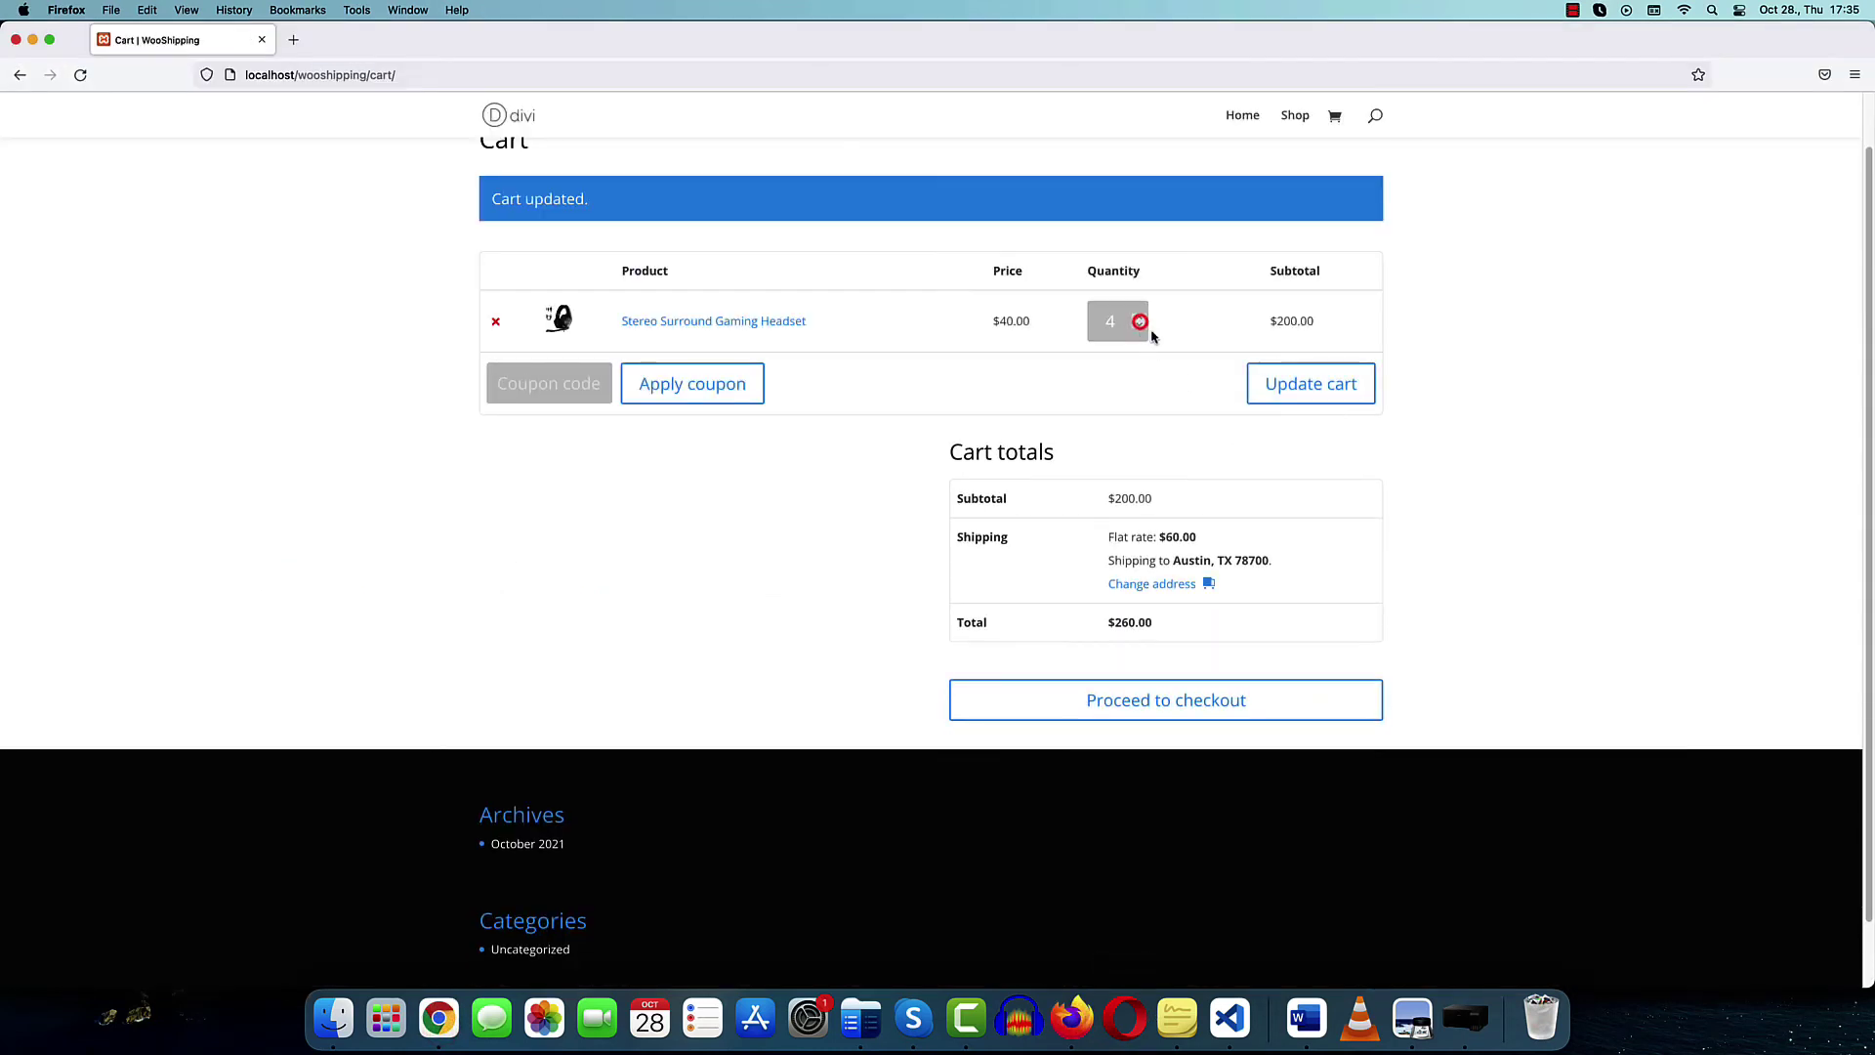
pyautogui.click(1342, 391)
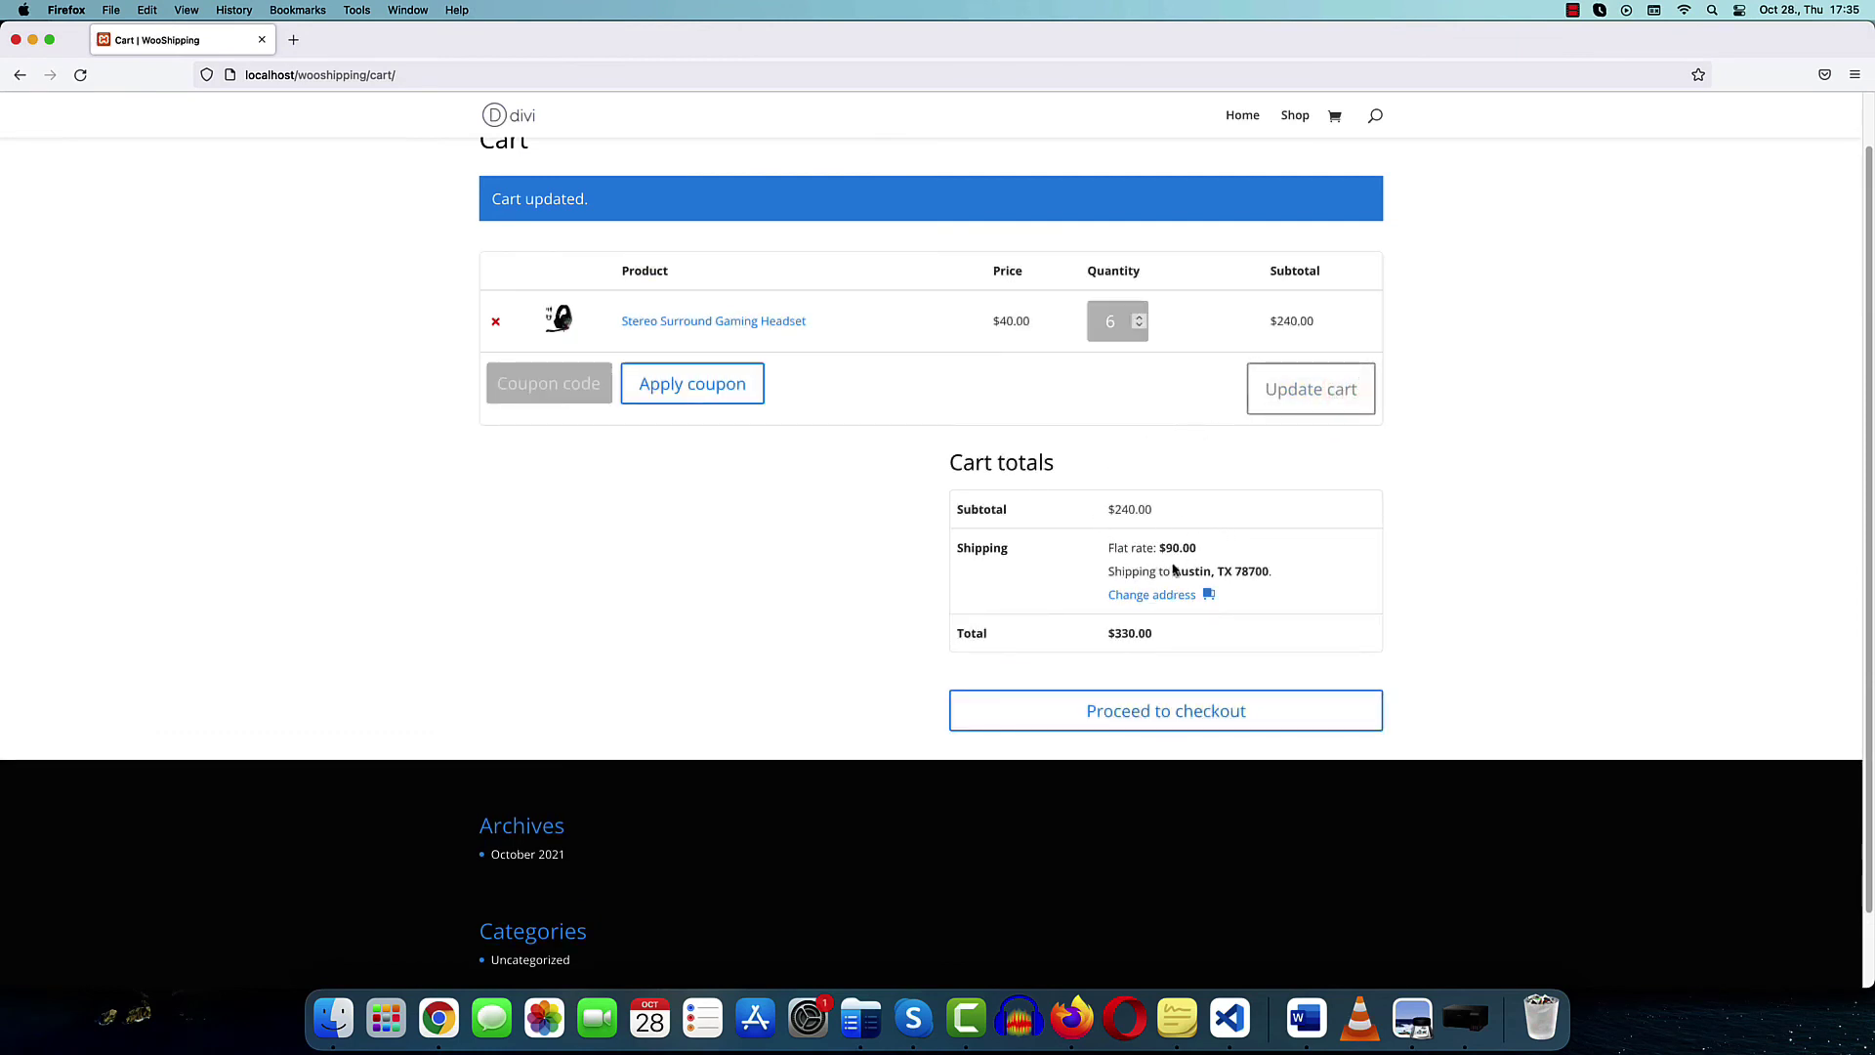
# Check the snippet's ranges in Chrome, then in the Firefox cart update the headset quantity to 12 to test the over 10 range
pyautogui.click(439, 1019)
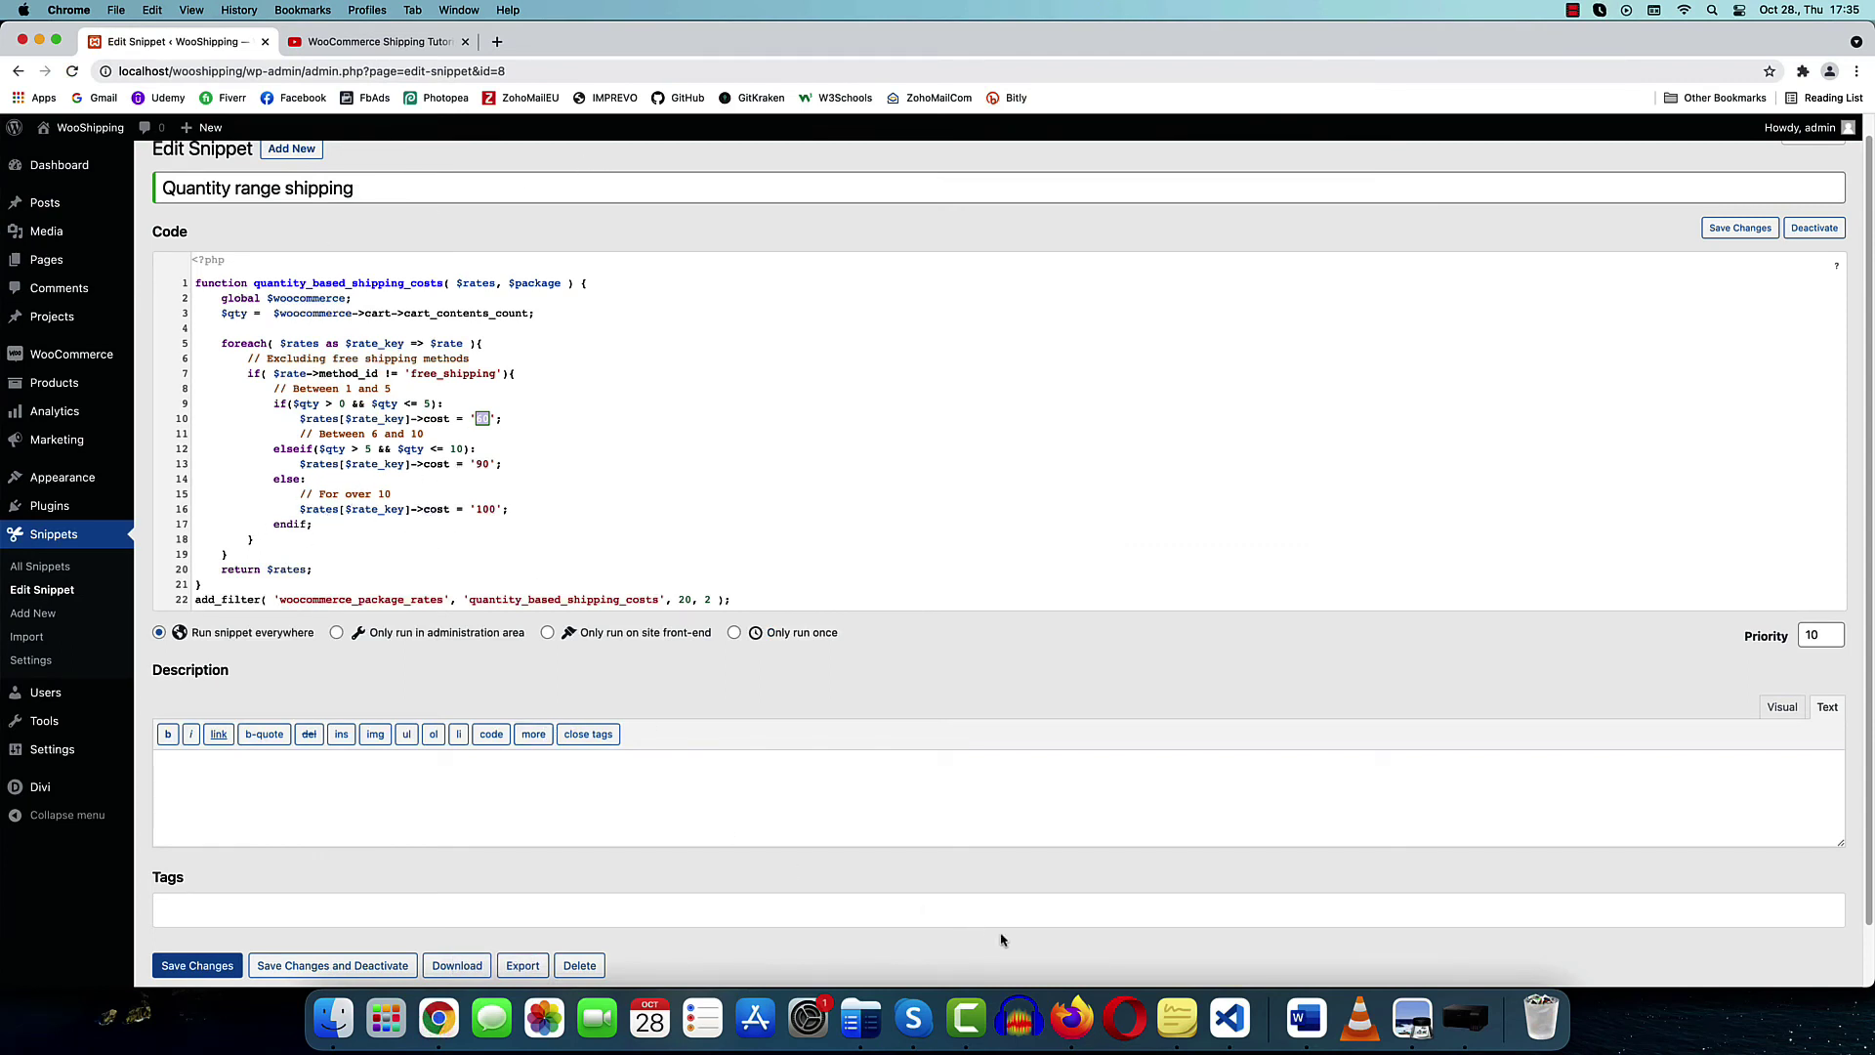
pyautogui.click(1071, 1020)
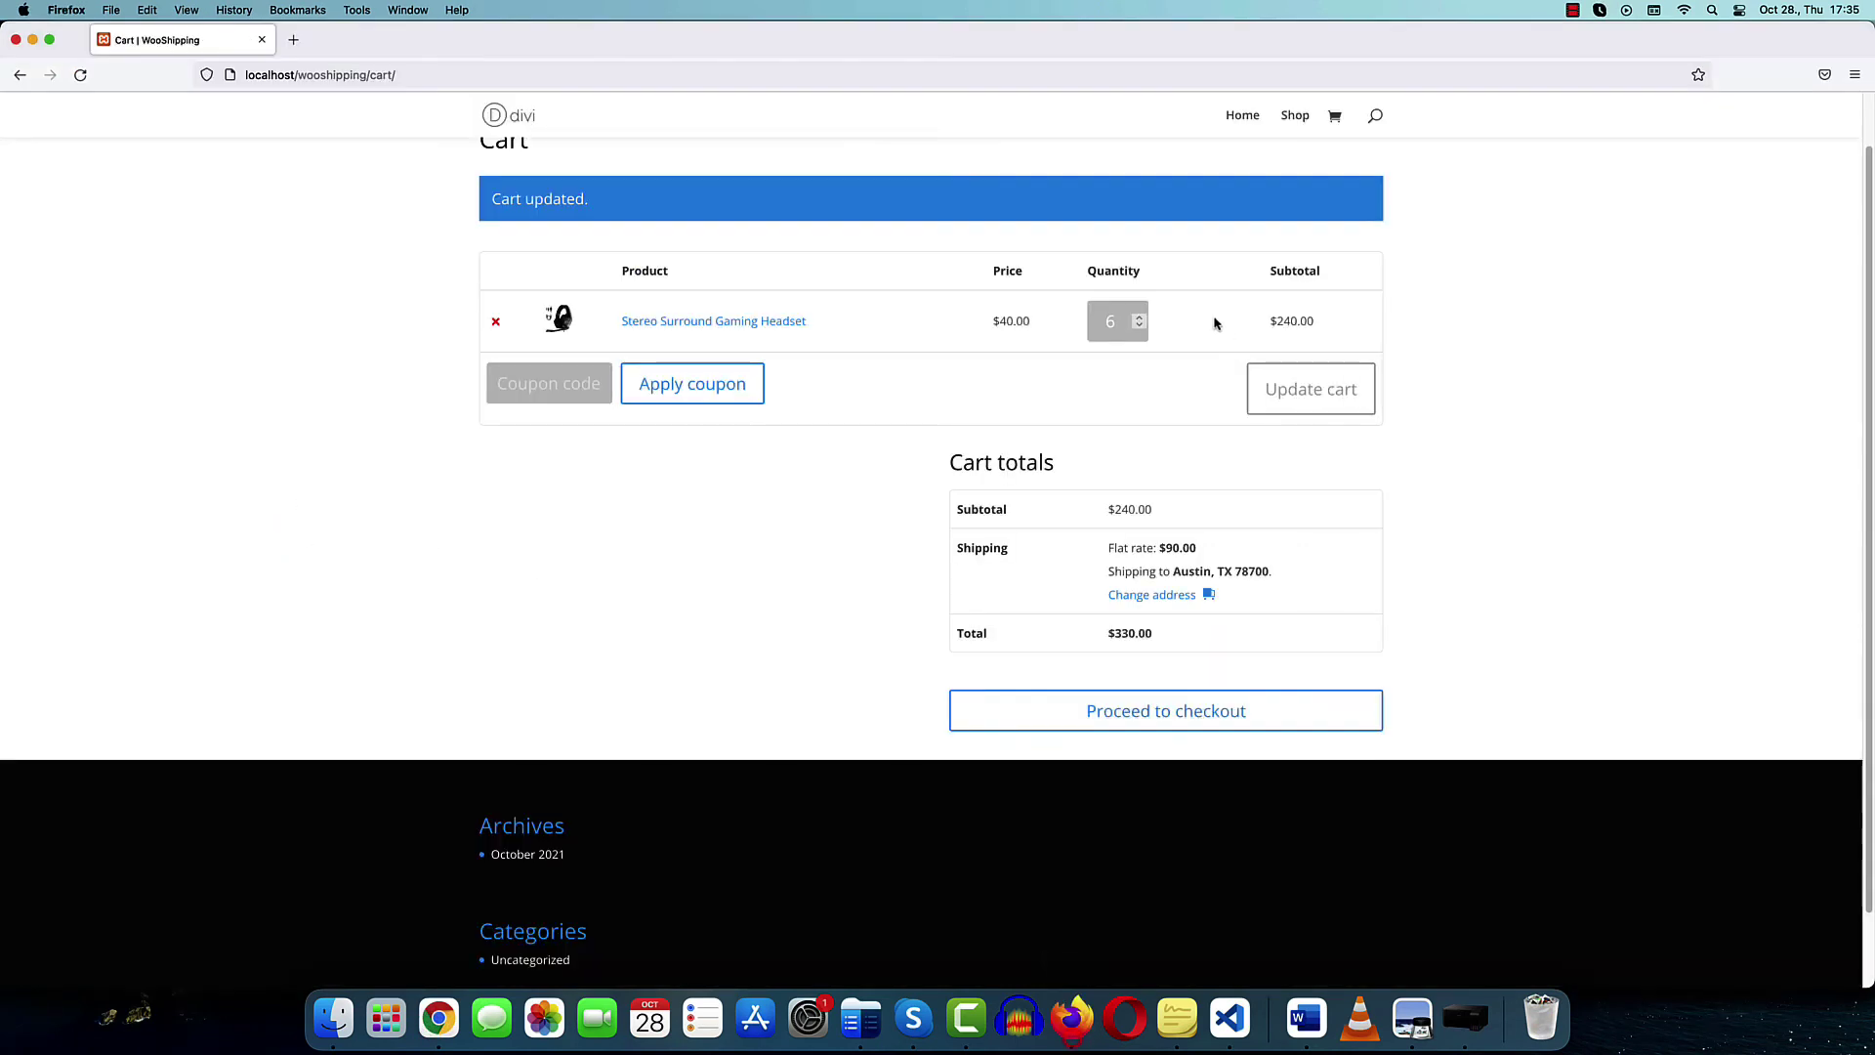
pyautogui.click(1142, 318)
pyautogui.click(1142, 319)
pyautogui.click(1141, 318)
pyautogui.click(1142, 319)
pyautogui.click(1142, 319)
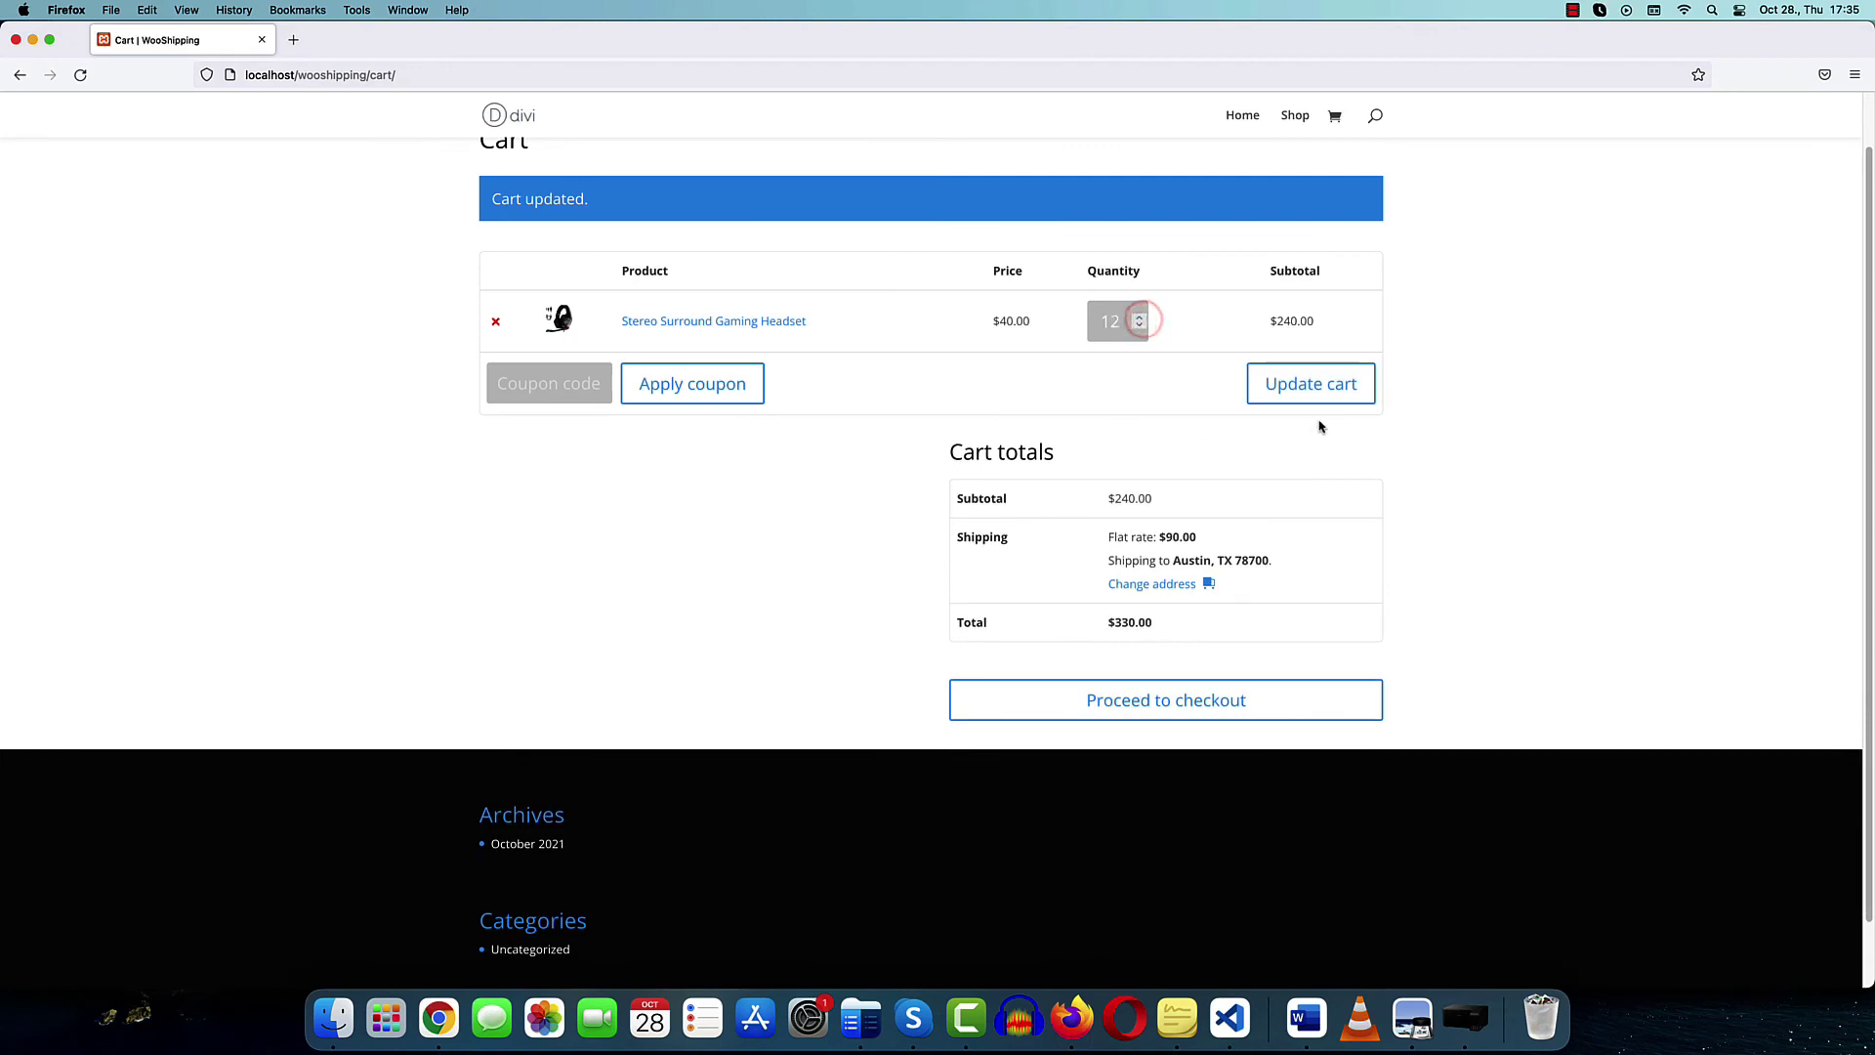
pyautogui.click(1344, 382)
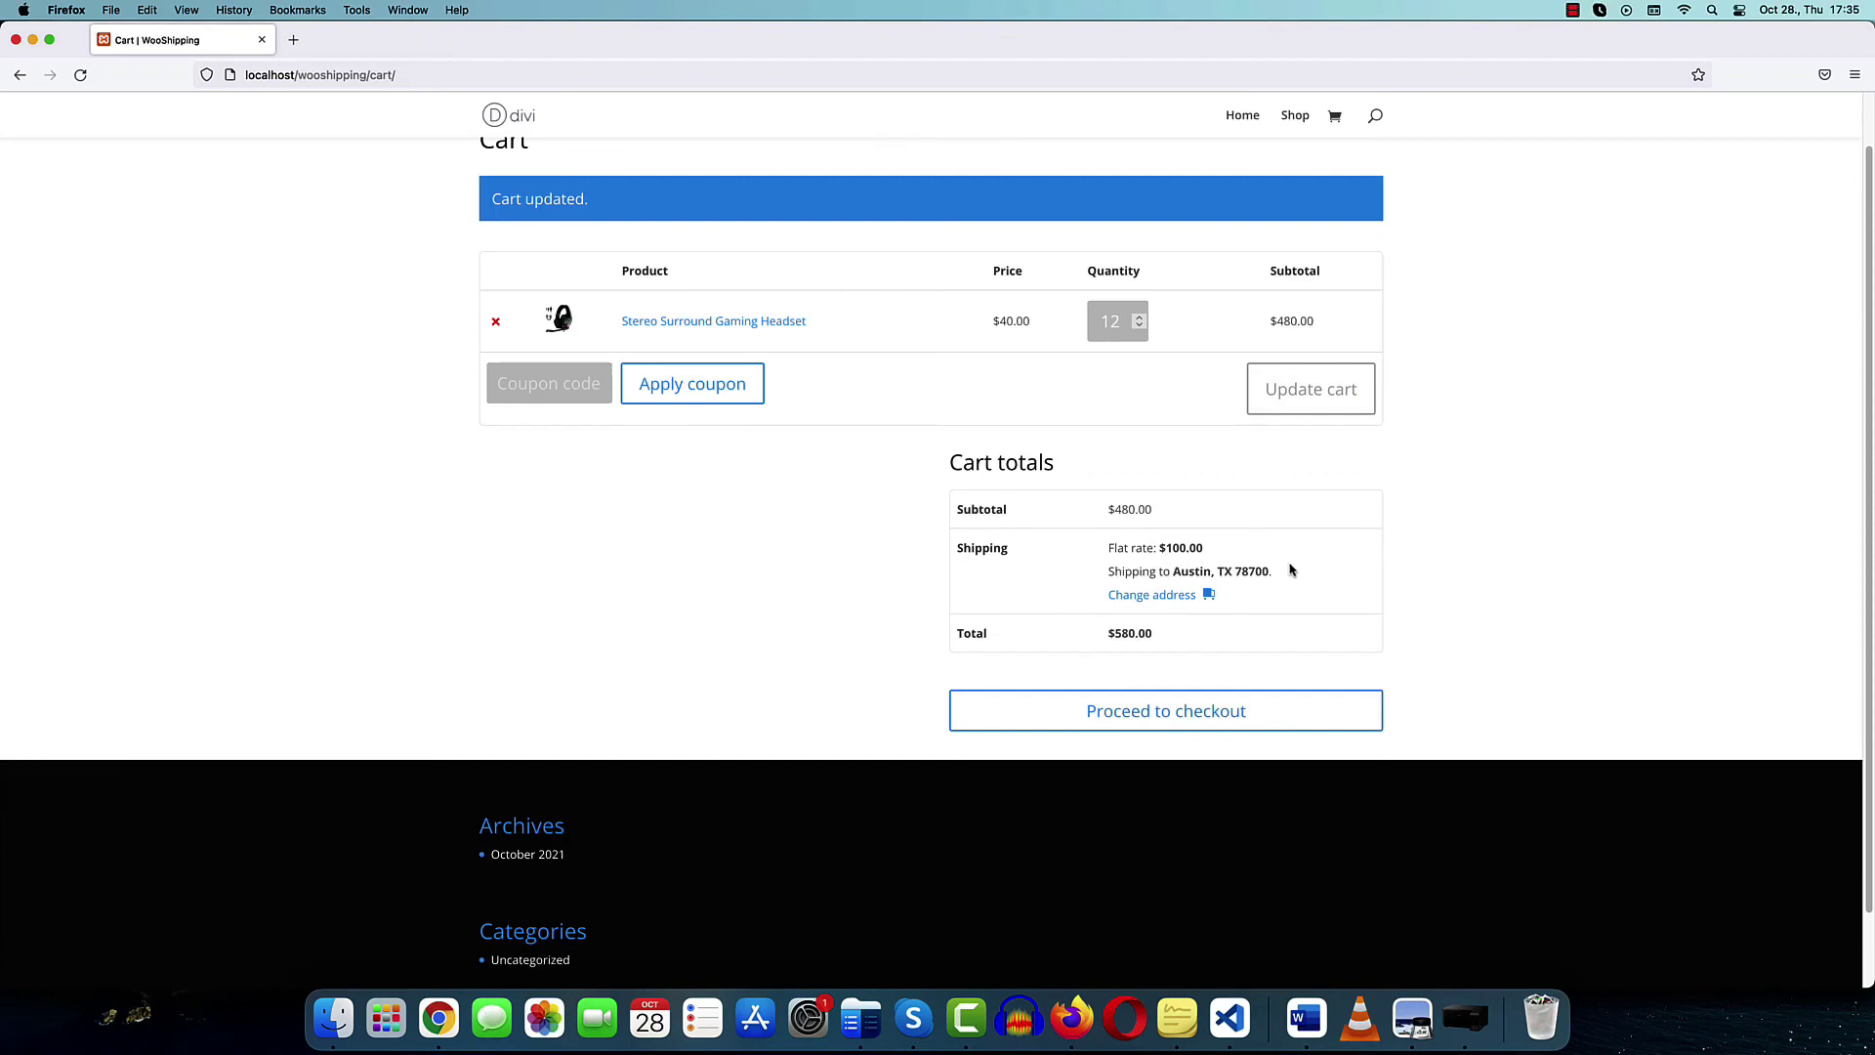
# Switch to Chrome and review the Quantity range shipping code, from the over 10 cost through the whole function
pyautogui.click(438, 1018)
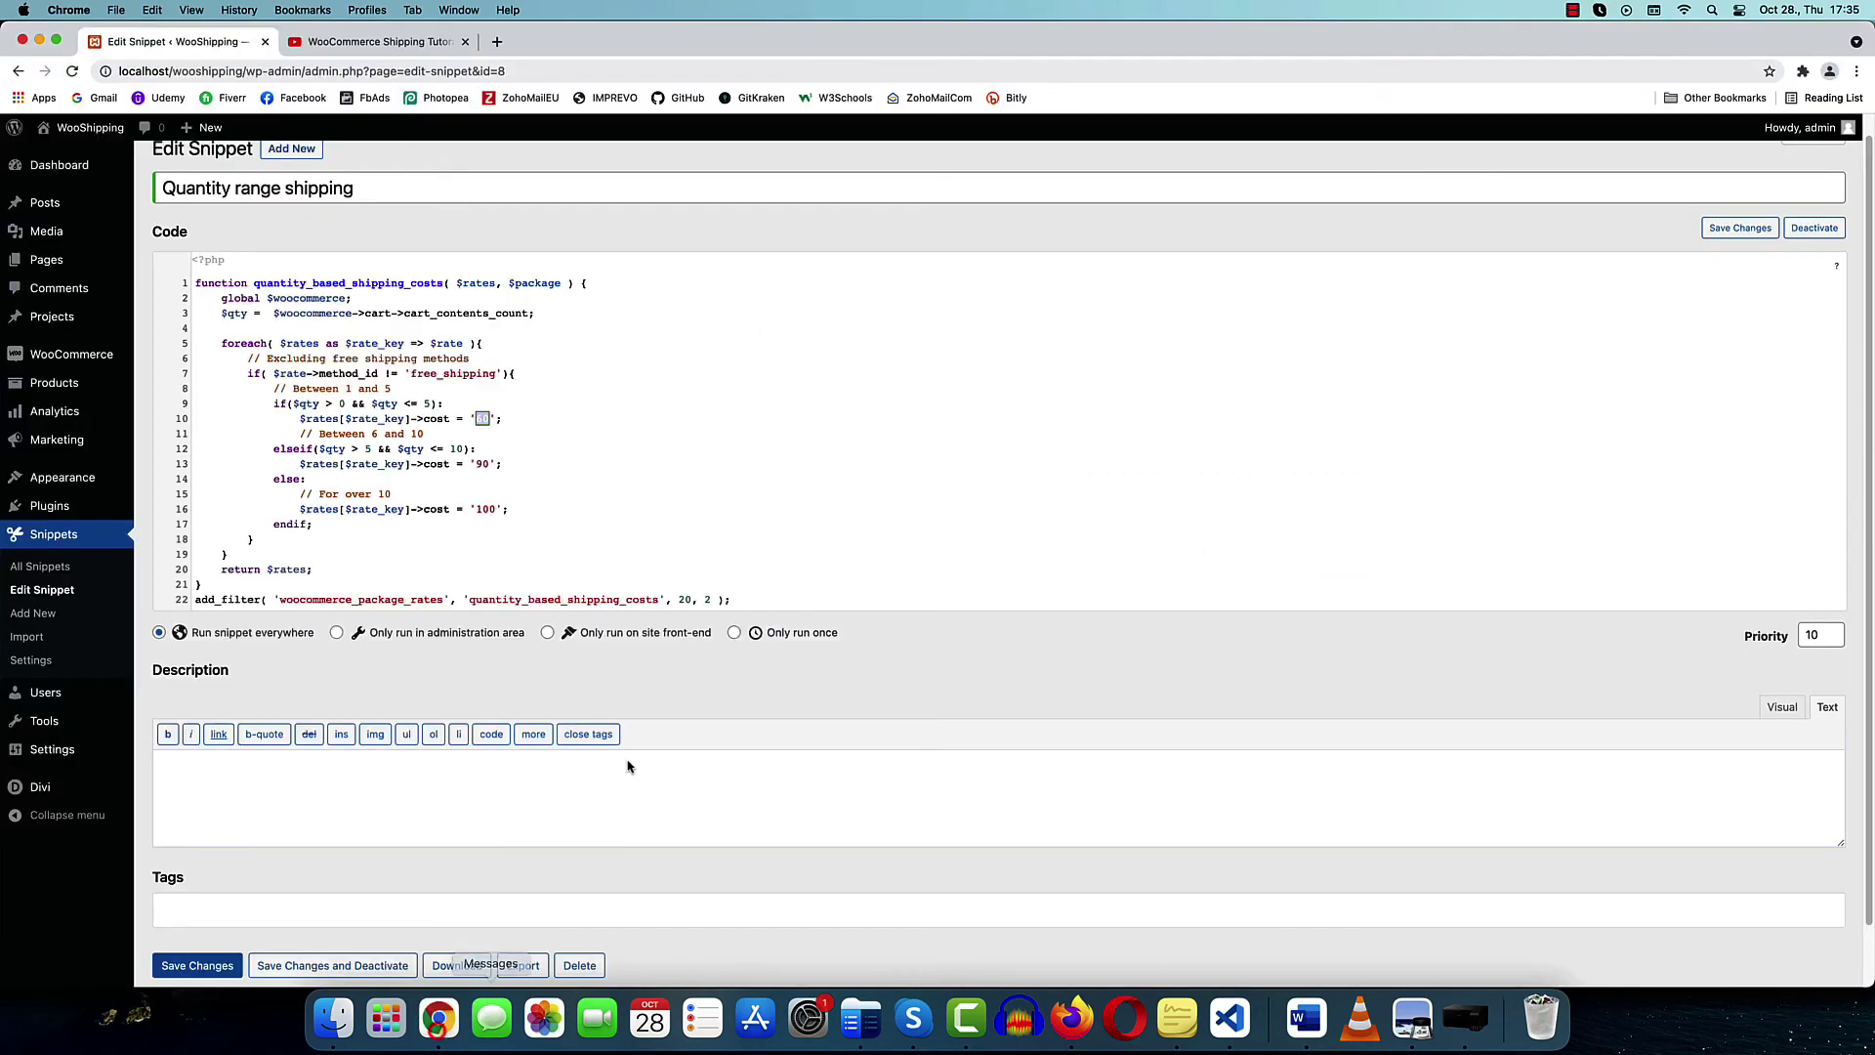
pyautogui.click(592, 533)
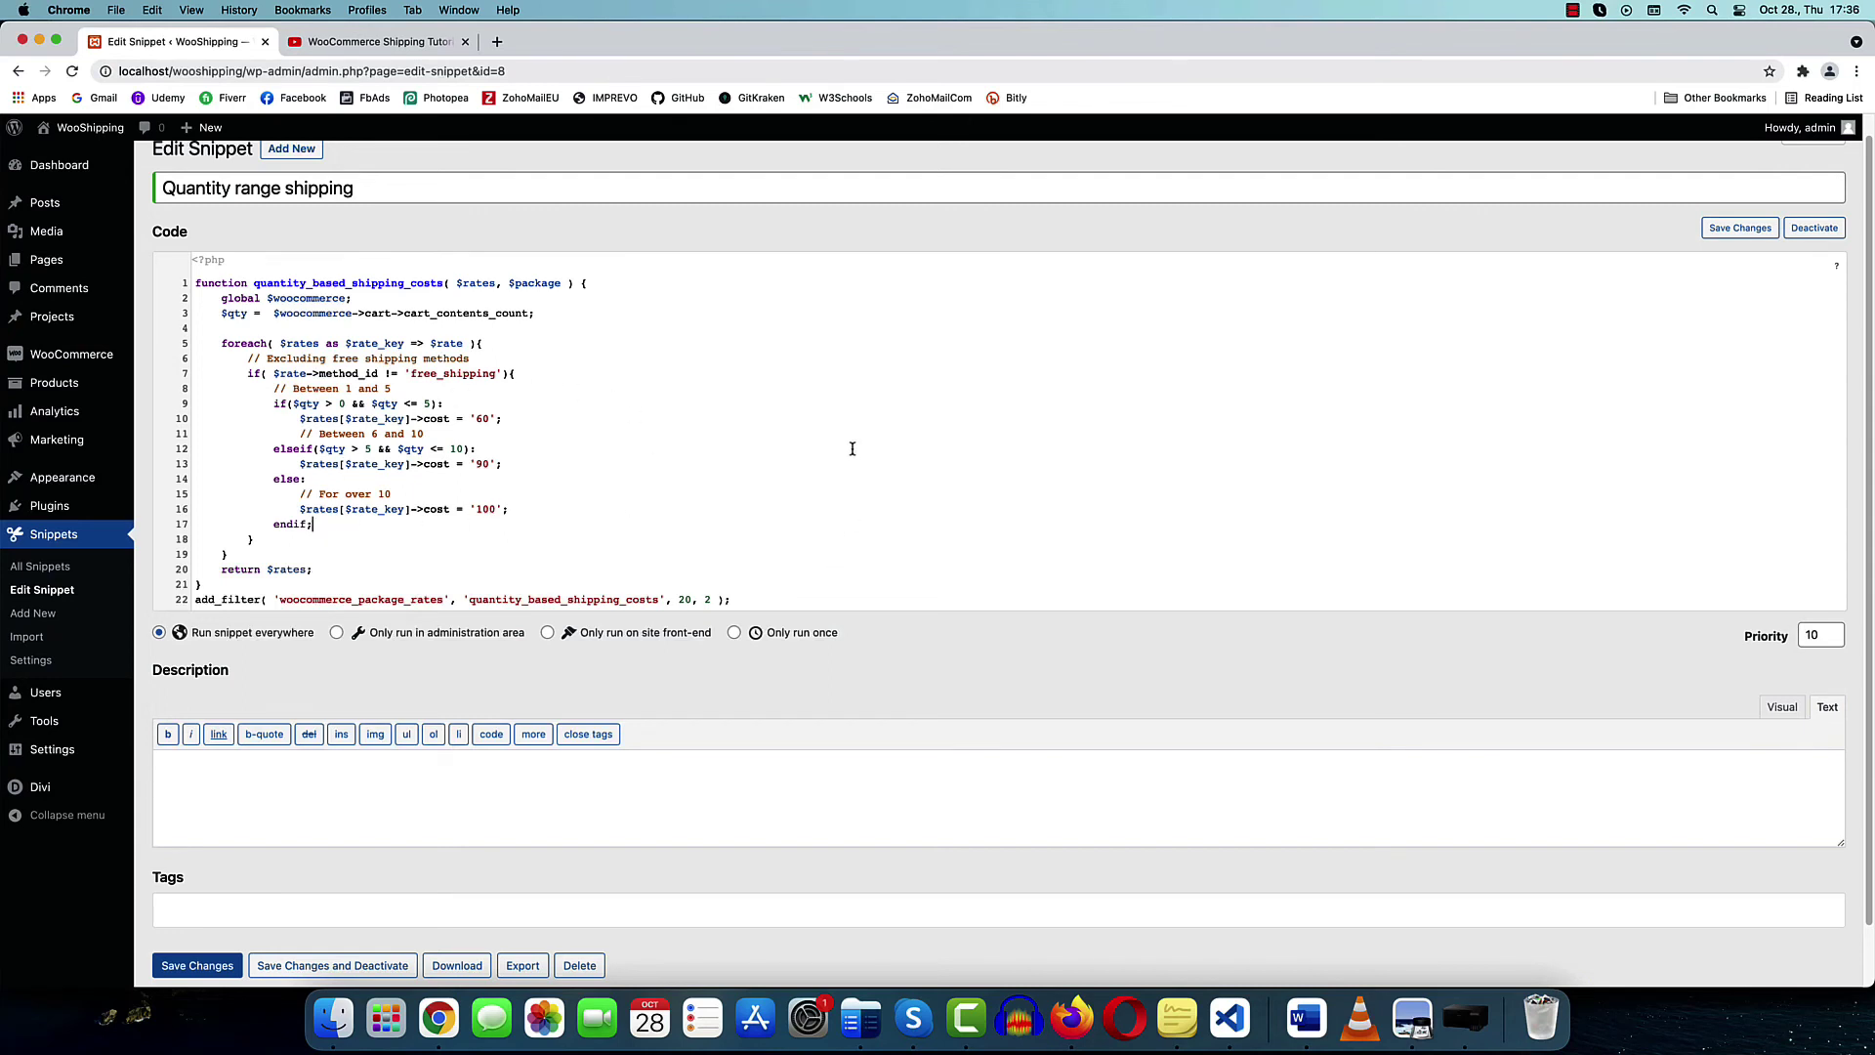
pyautogui.moveTo(748, 597); pyautogui.dragTo(165, 288)
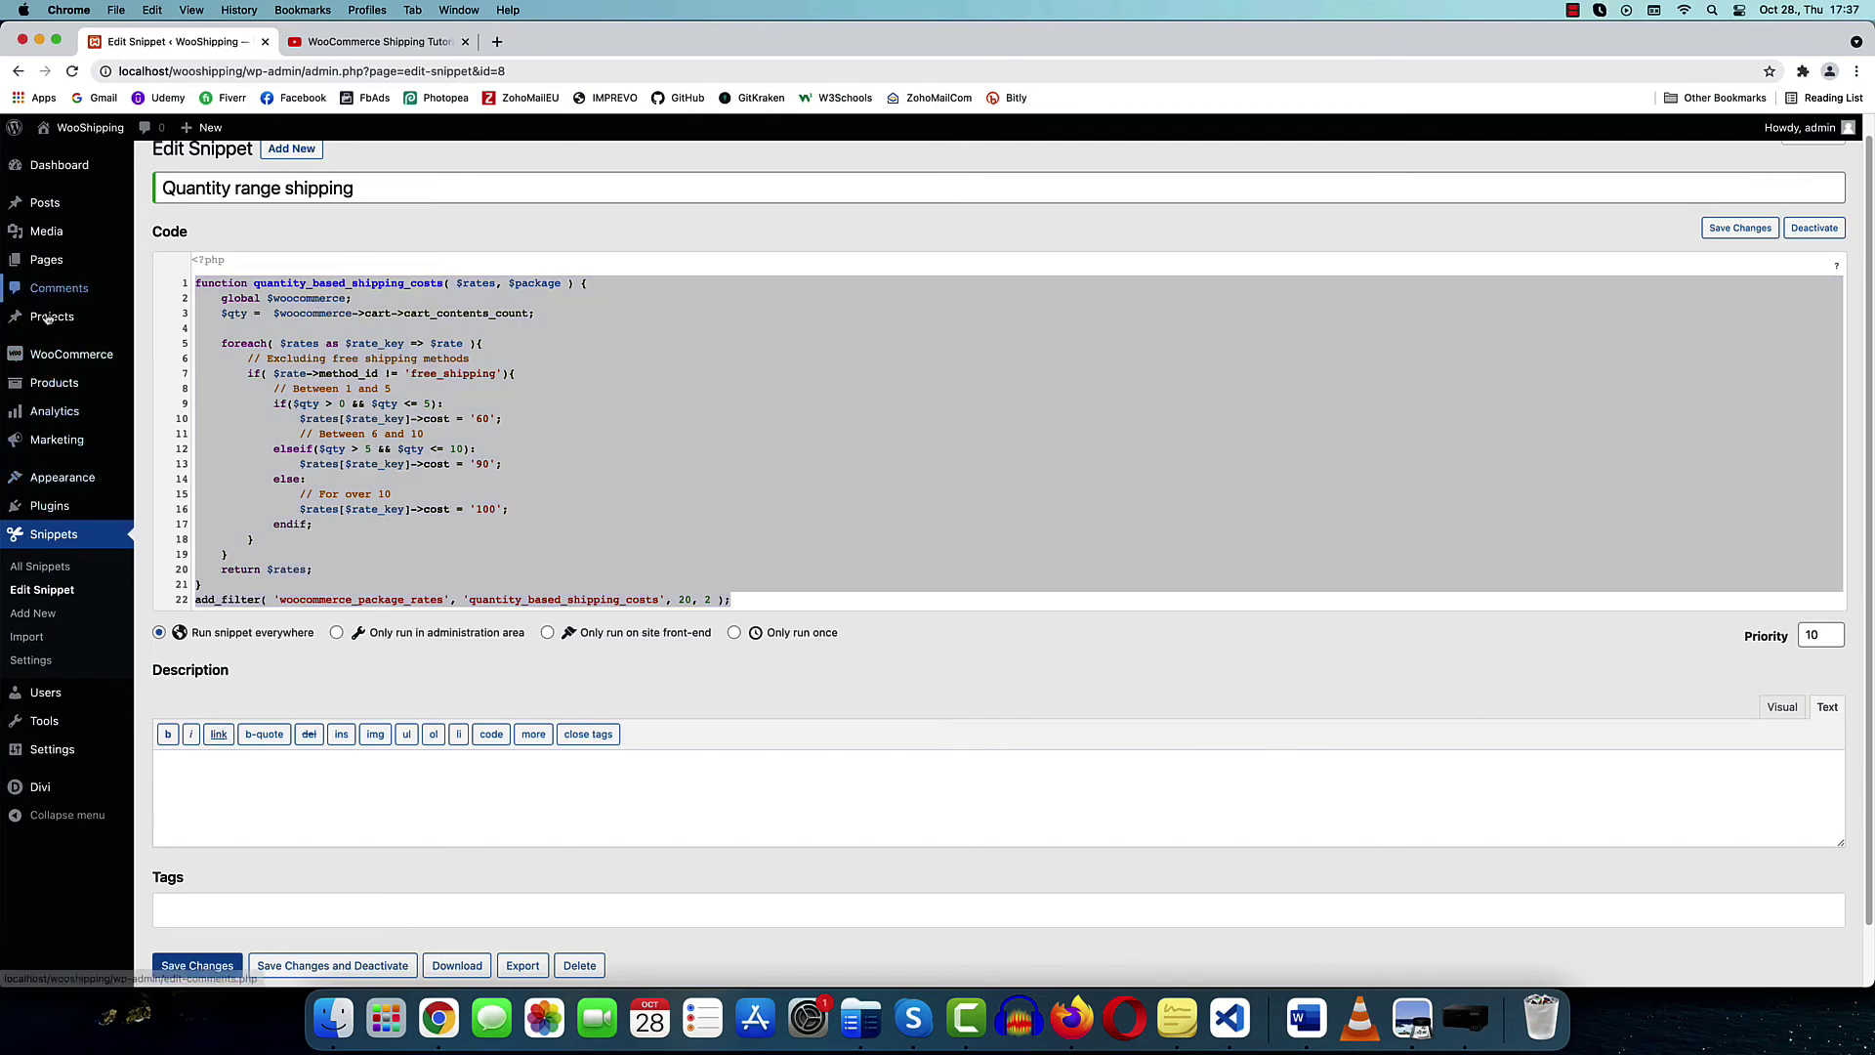
# Open the US zone in the WooCommerce shipping settings and add a Free shipping method
pyautogui.moveTo(68, 364)
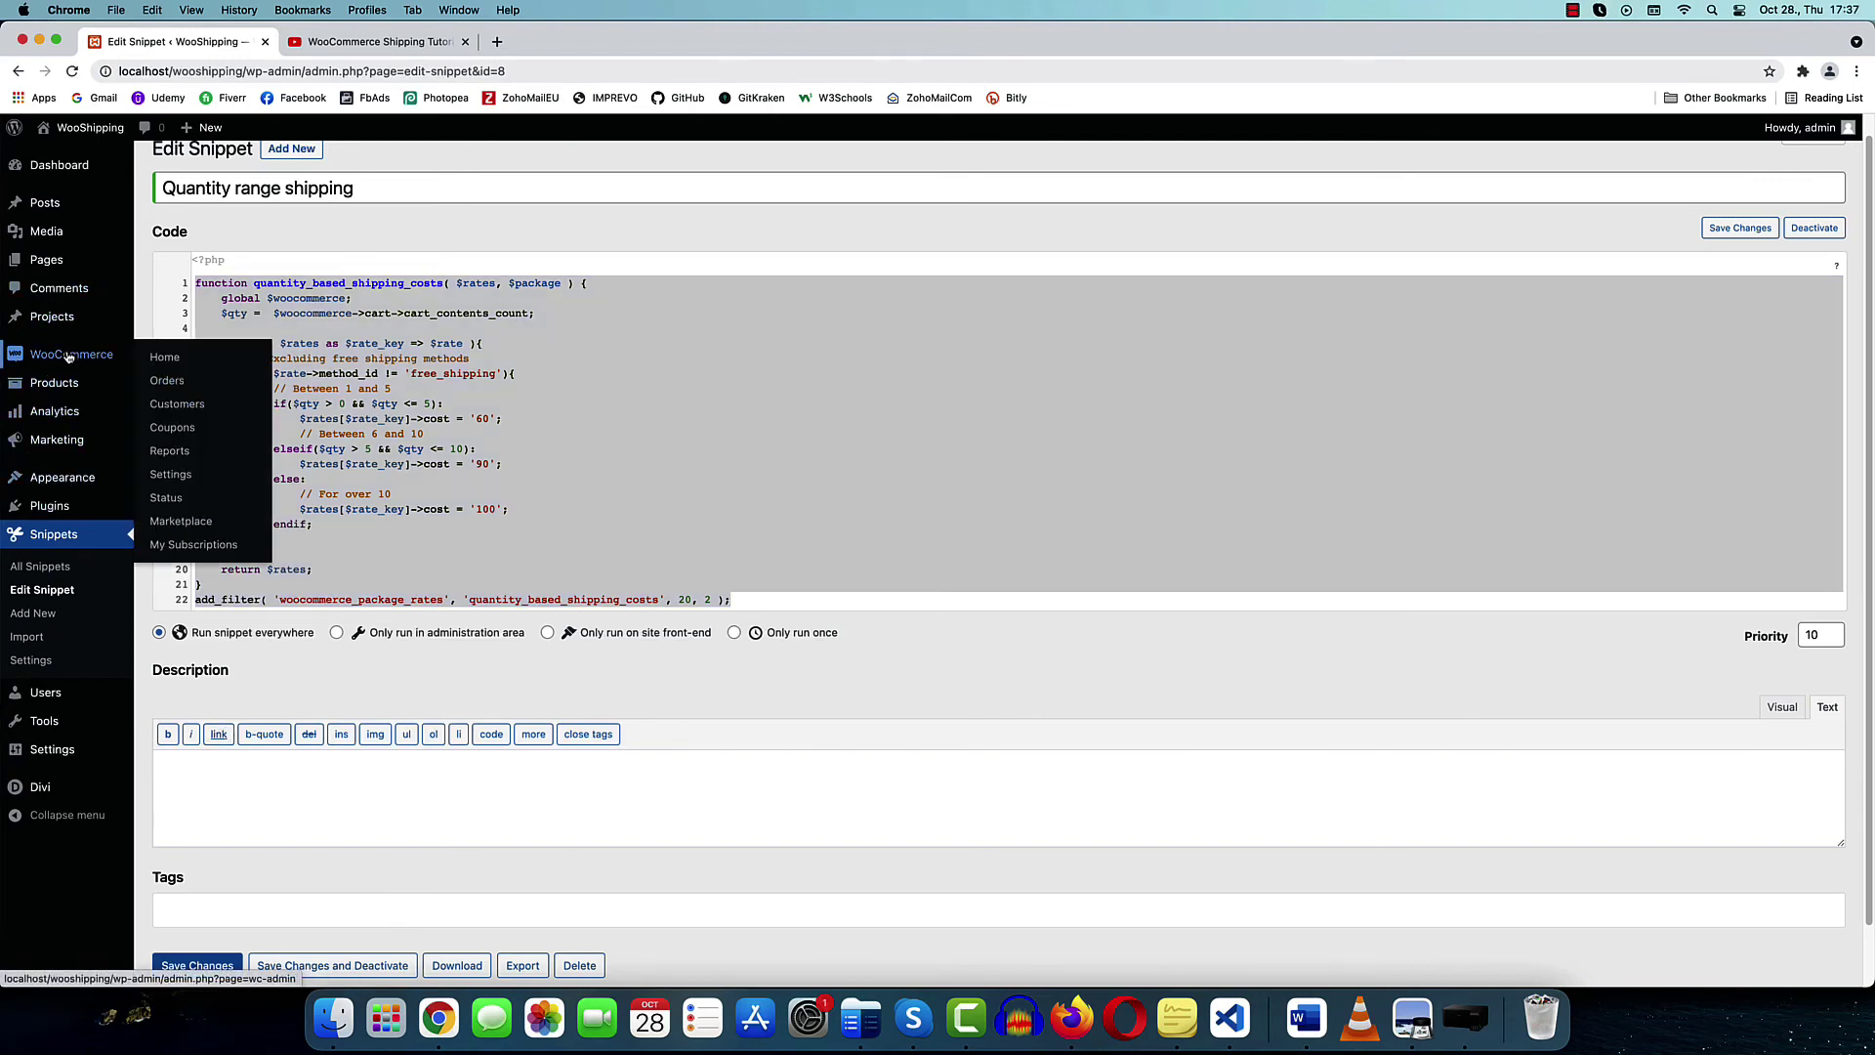
pyautogui.click(181, 471)
pyautogui.click(213, 446)
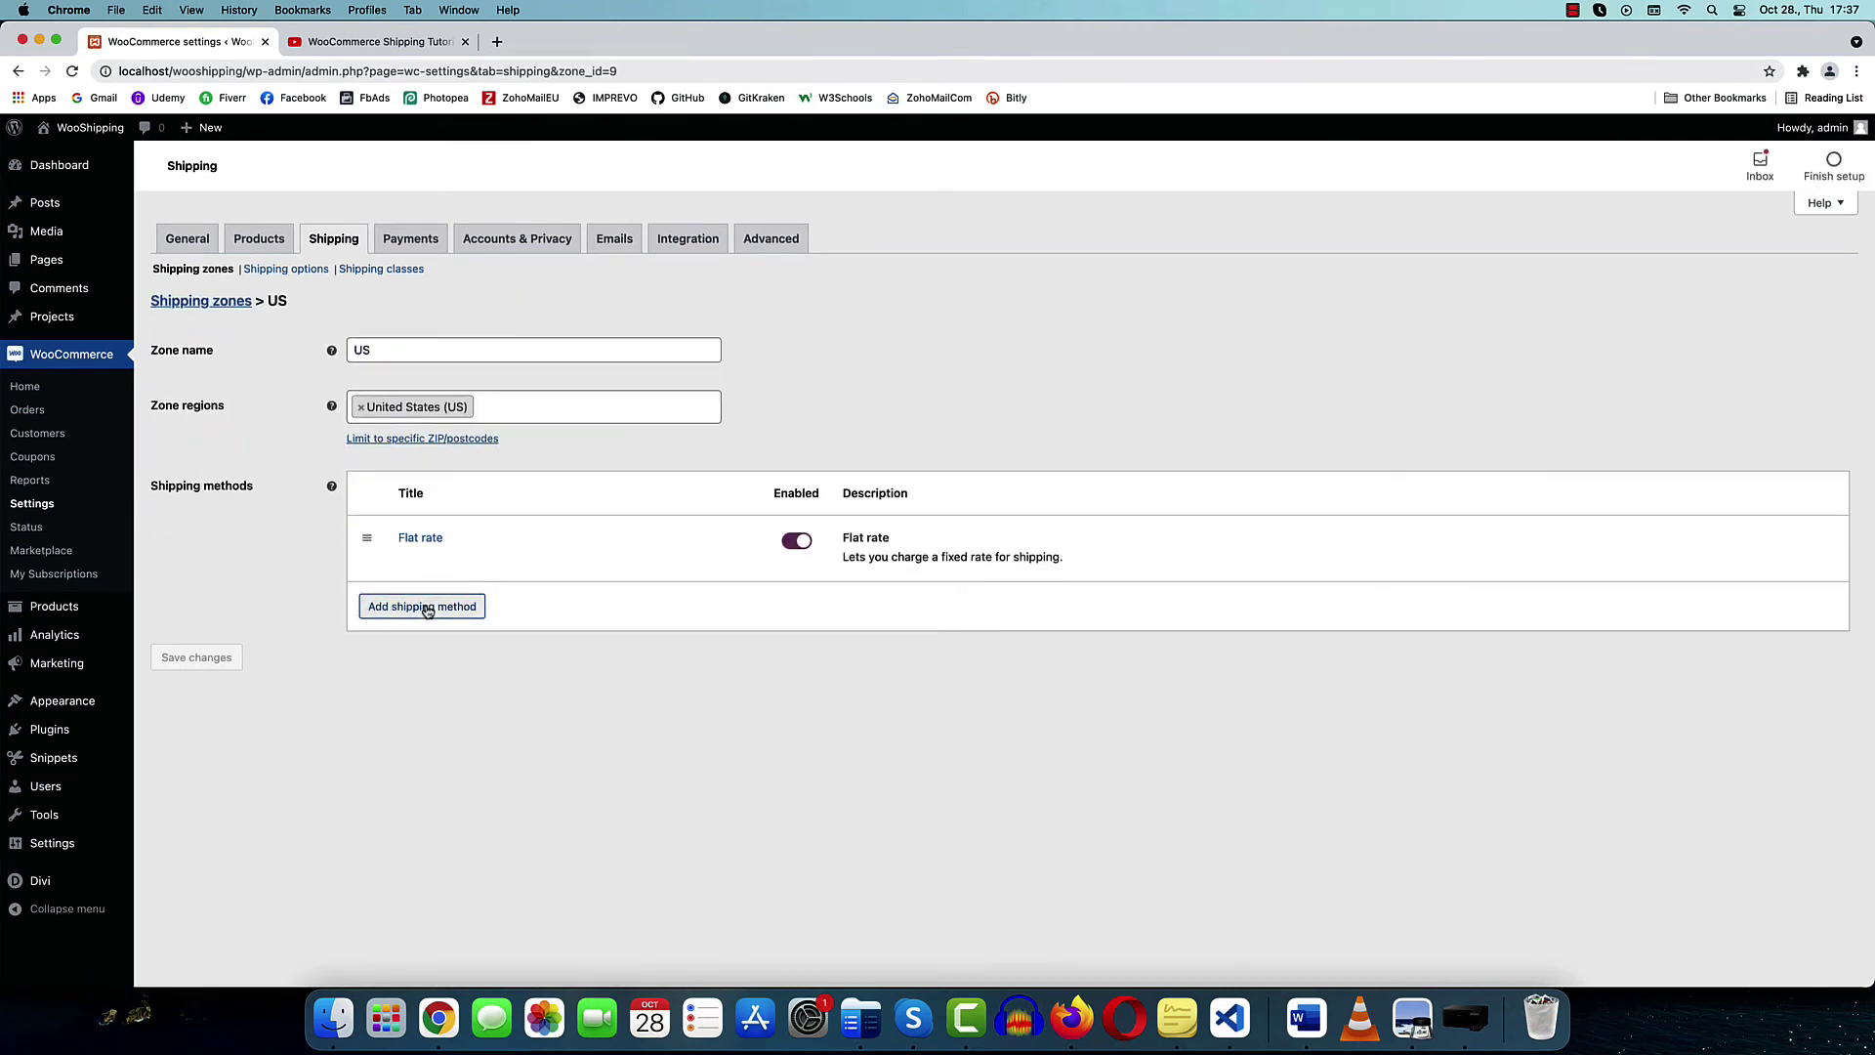
pyautogui.click(427, 608)
pyautogui.click(833, 553)
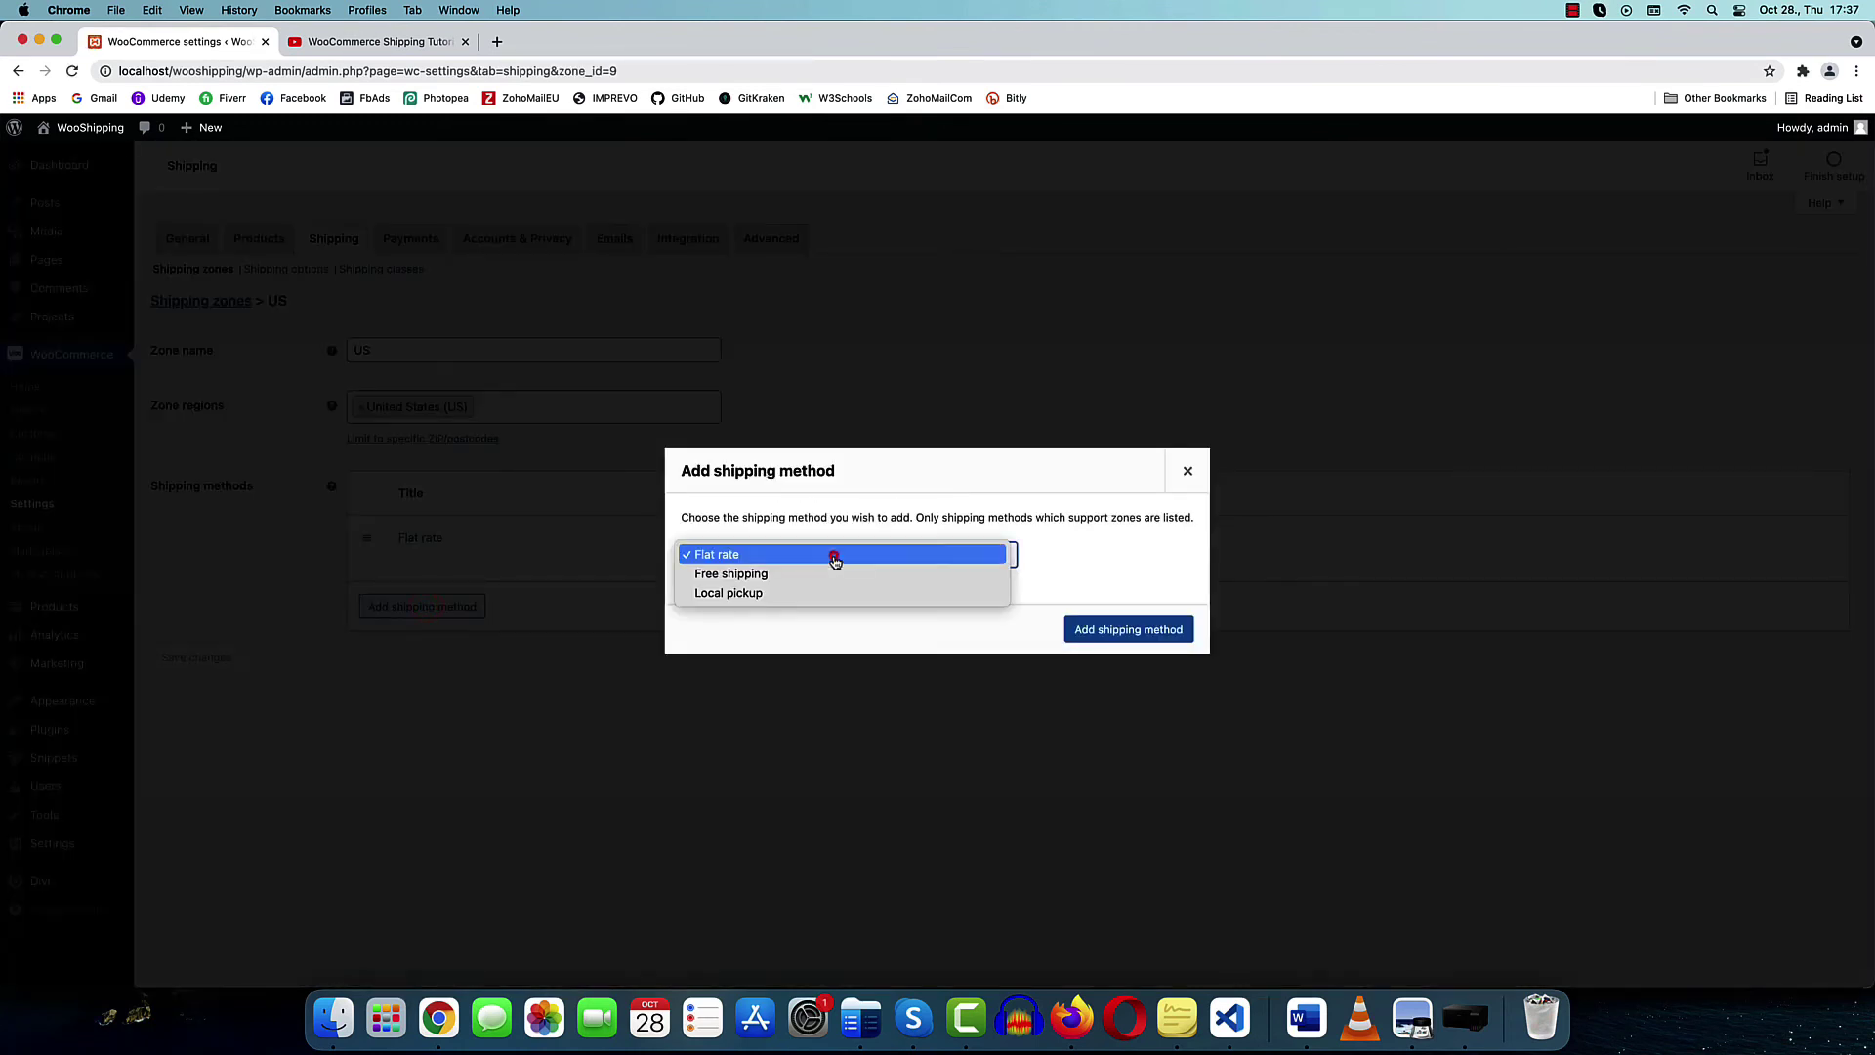
pyautogui.click(796, 583)
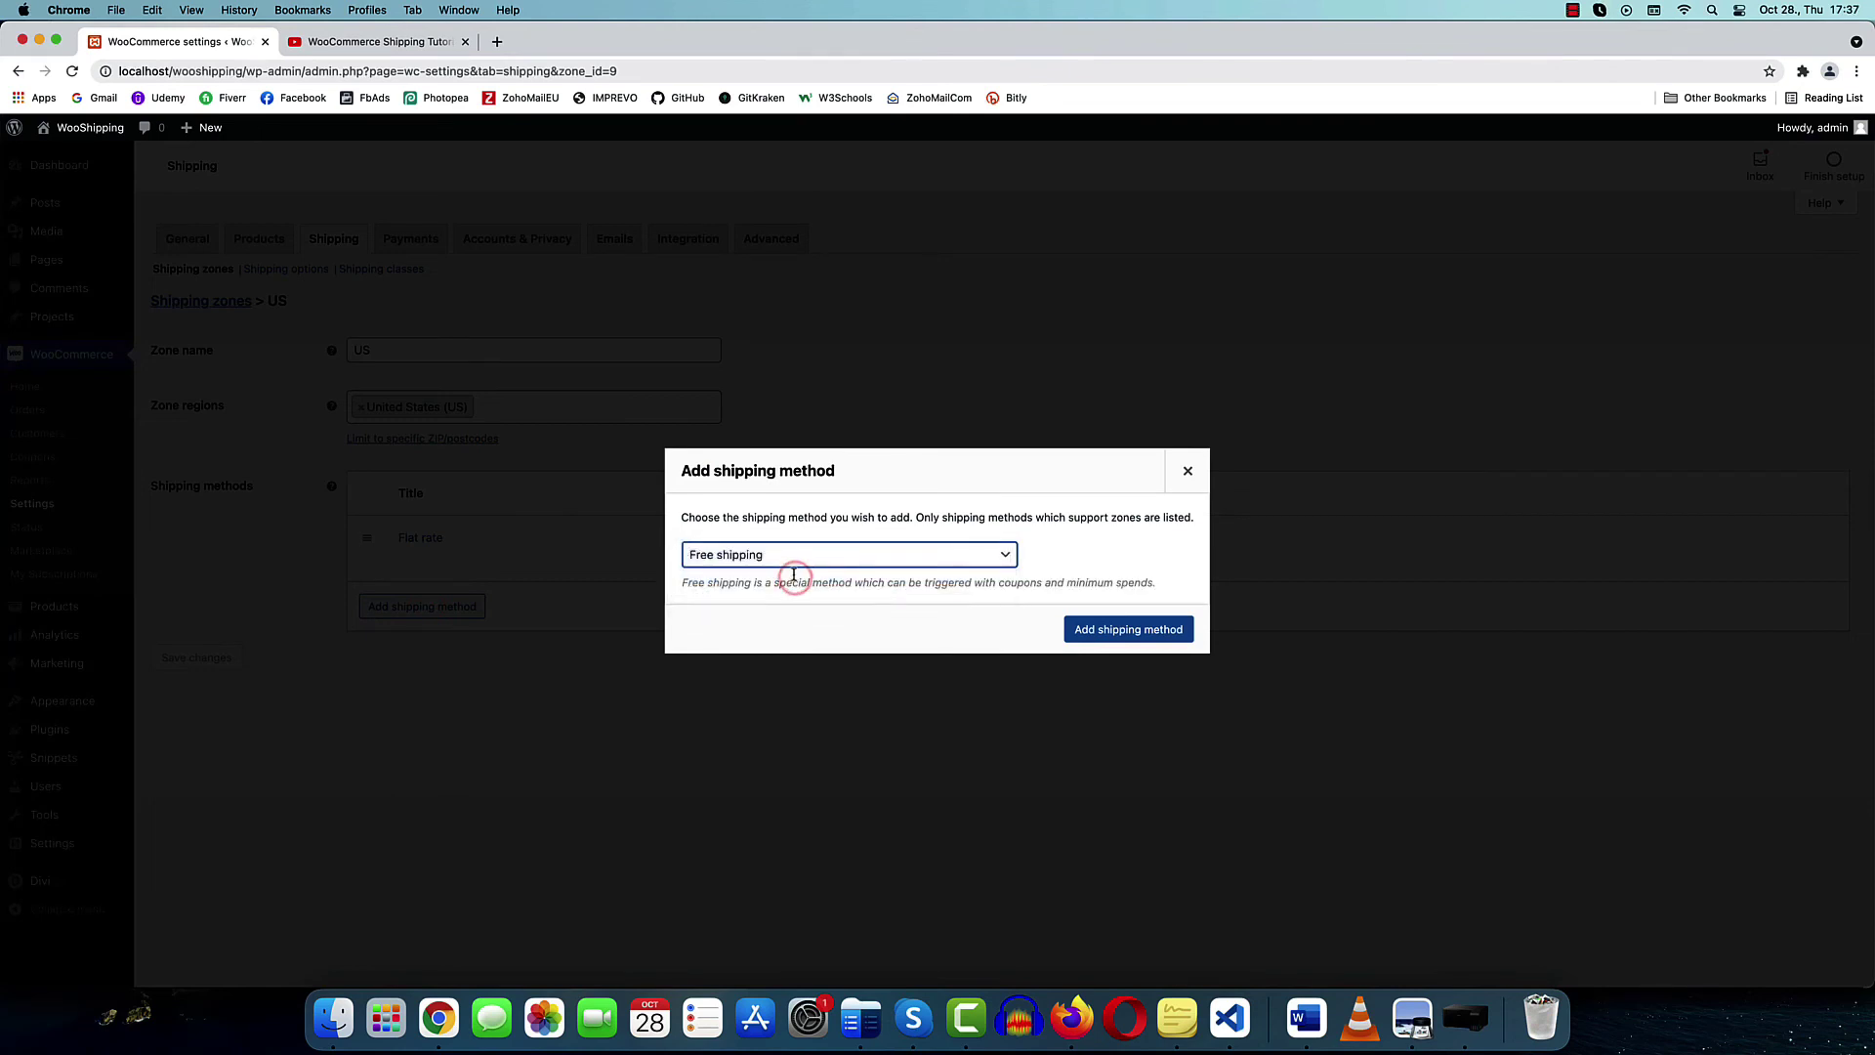
pyautogui.click(1131, 630)
# Make free shipping require a minimum order amount of 50 and save the method's settings
pyautogui.click(783, 578)
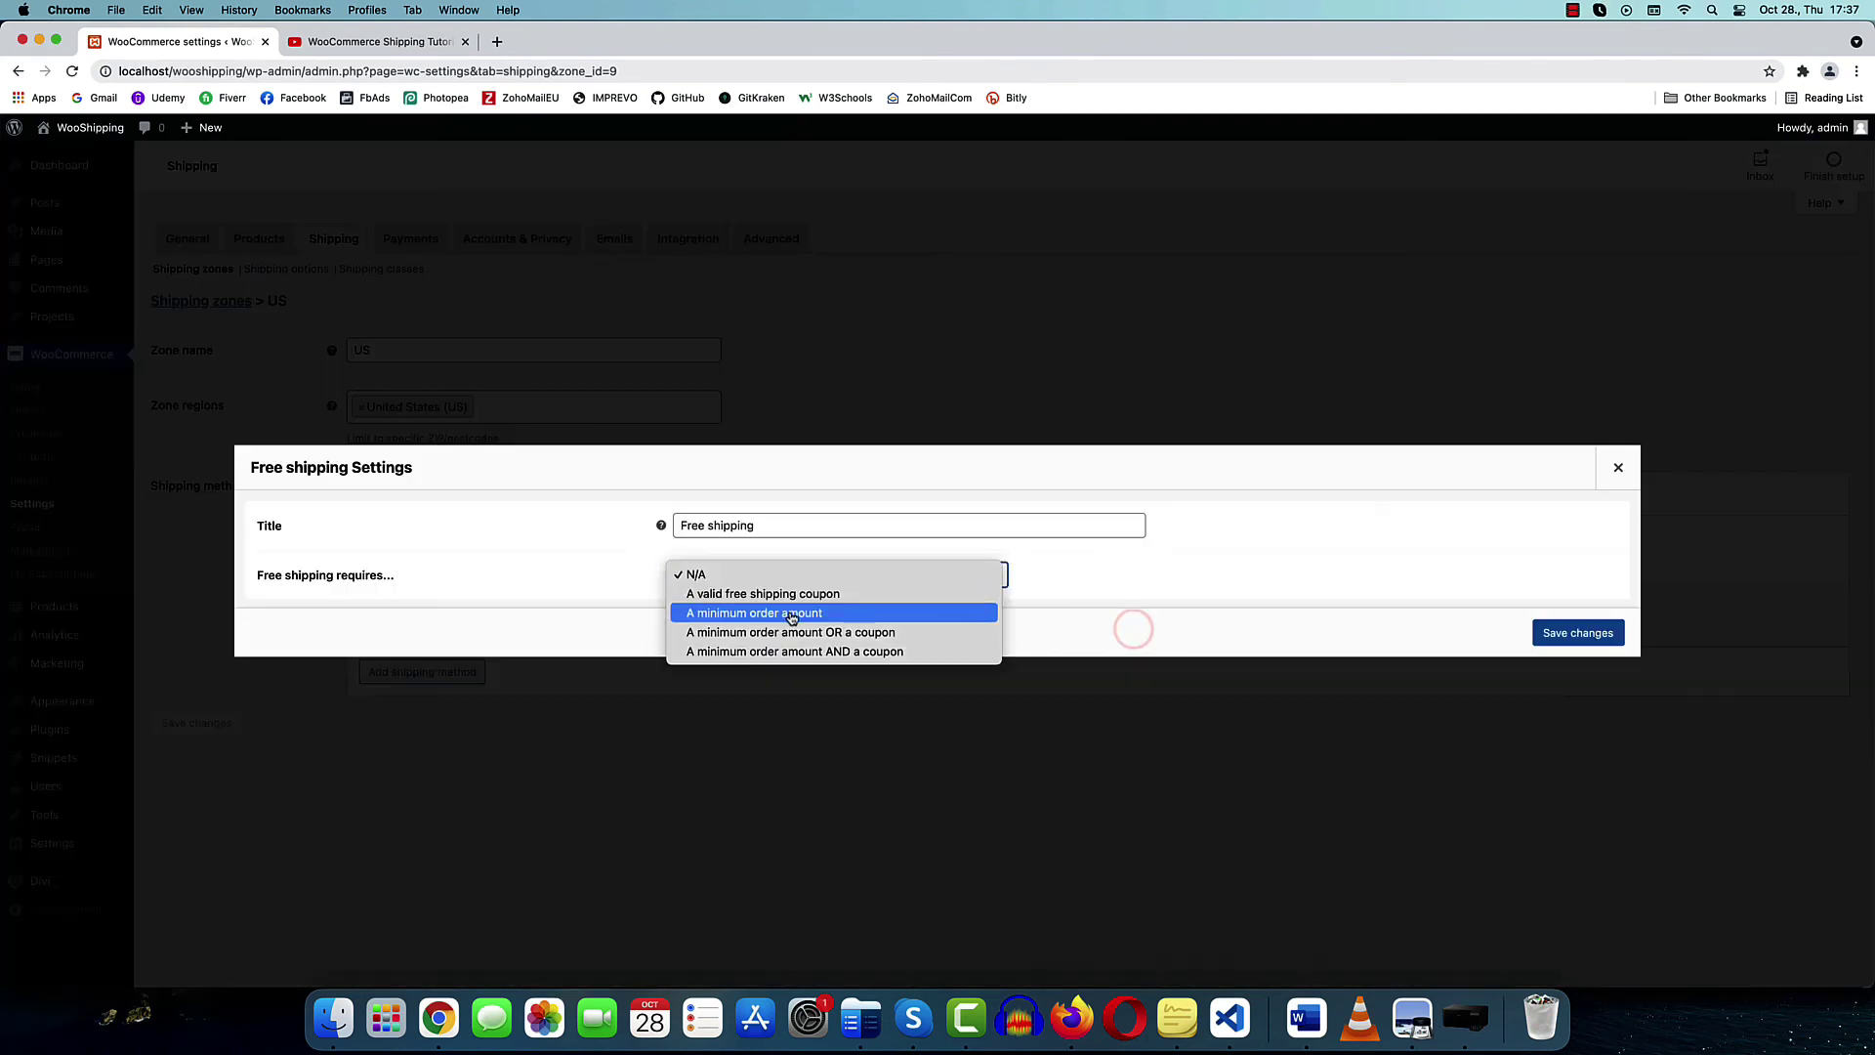
pyautogui.click(790, 612)
pyautogui.doubleClick(728, 575)
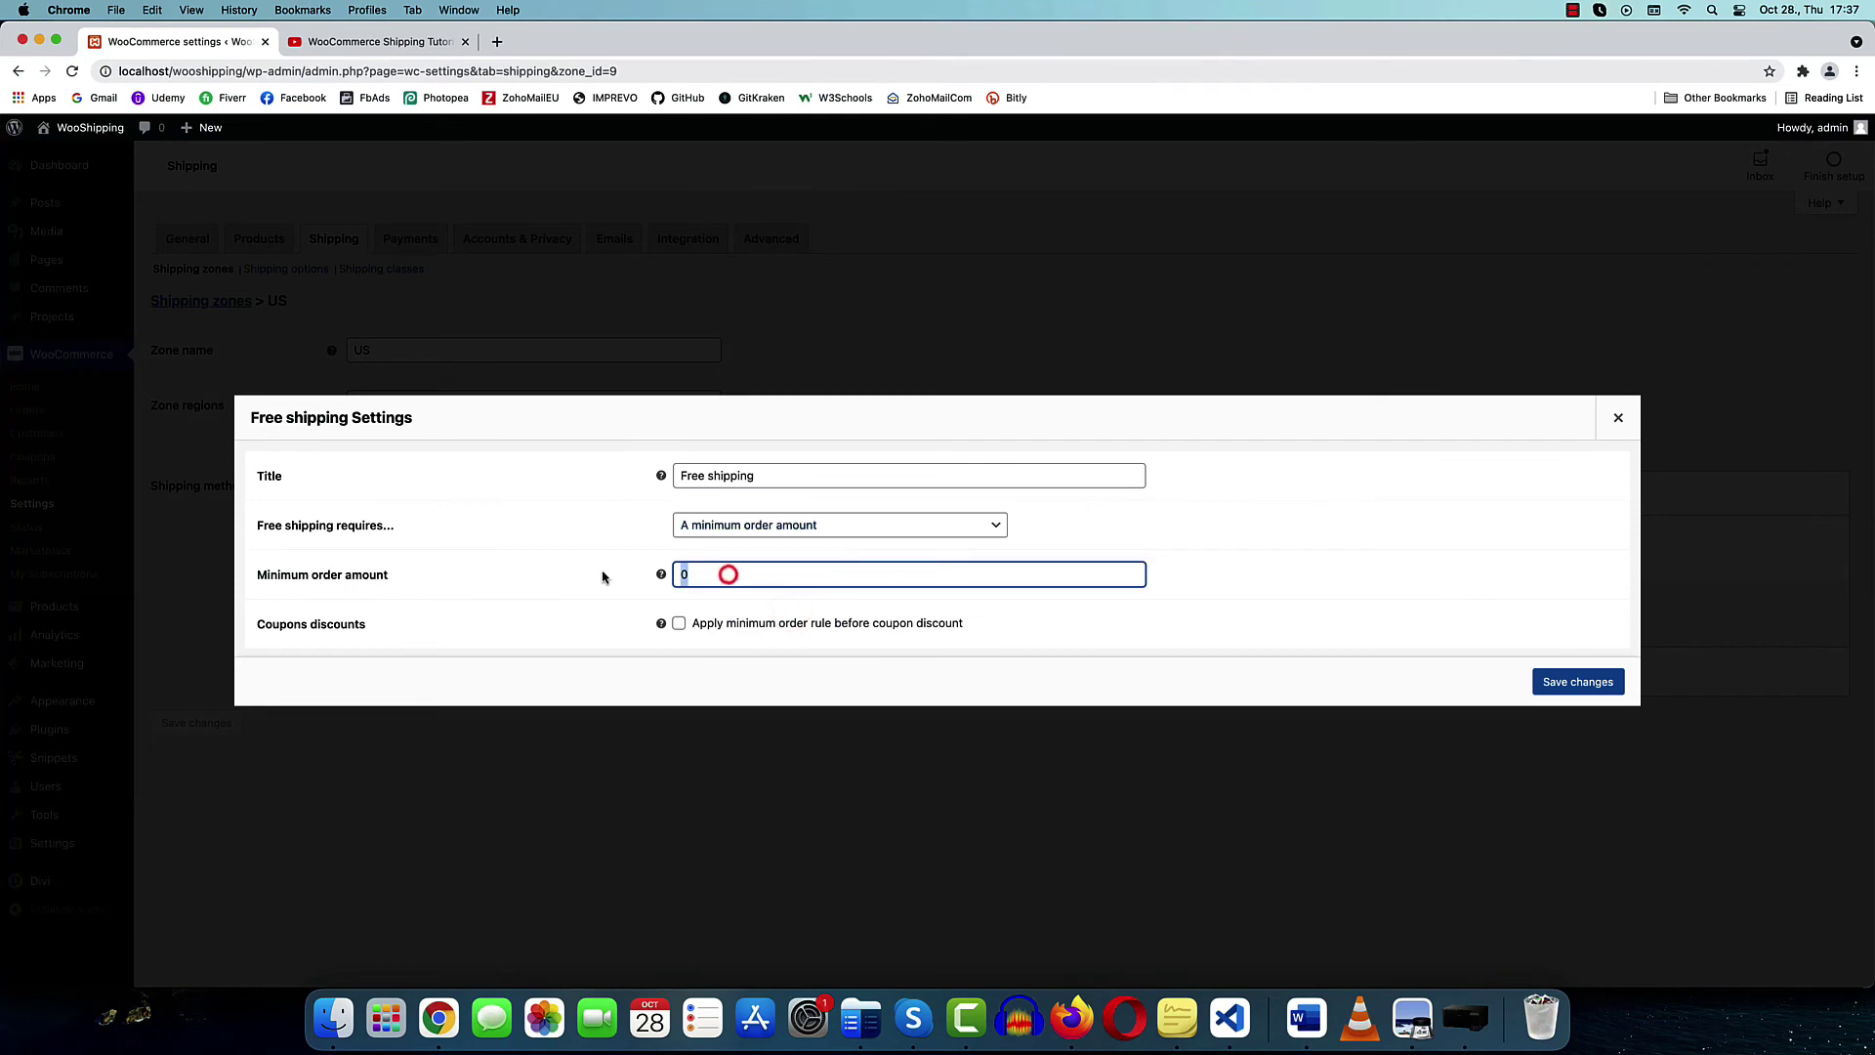
pyautogui.write('50')
pyautogui.click(1579, 682)
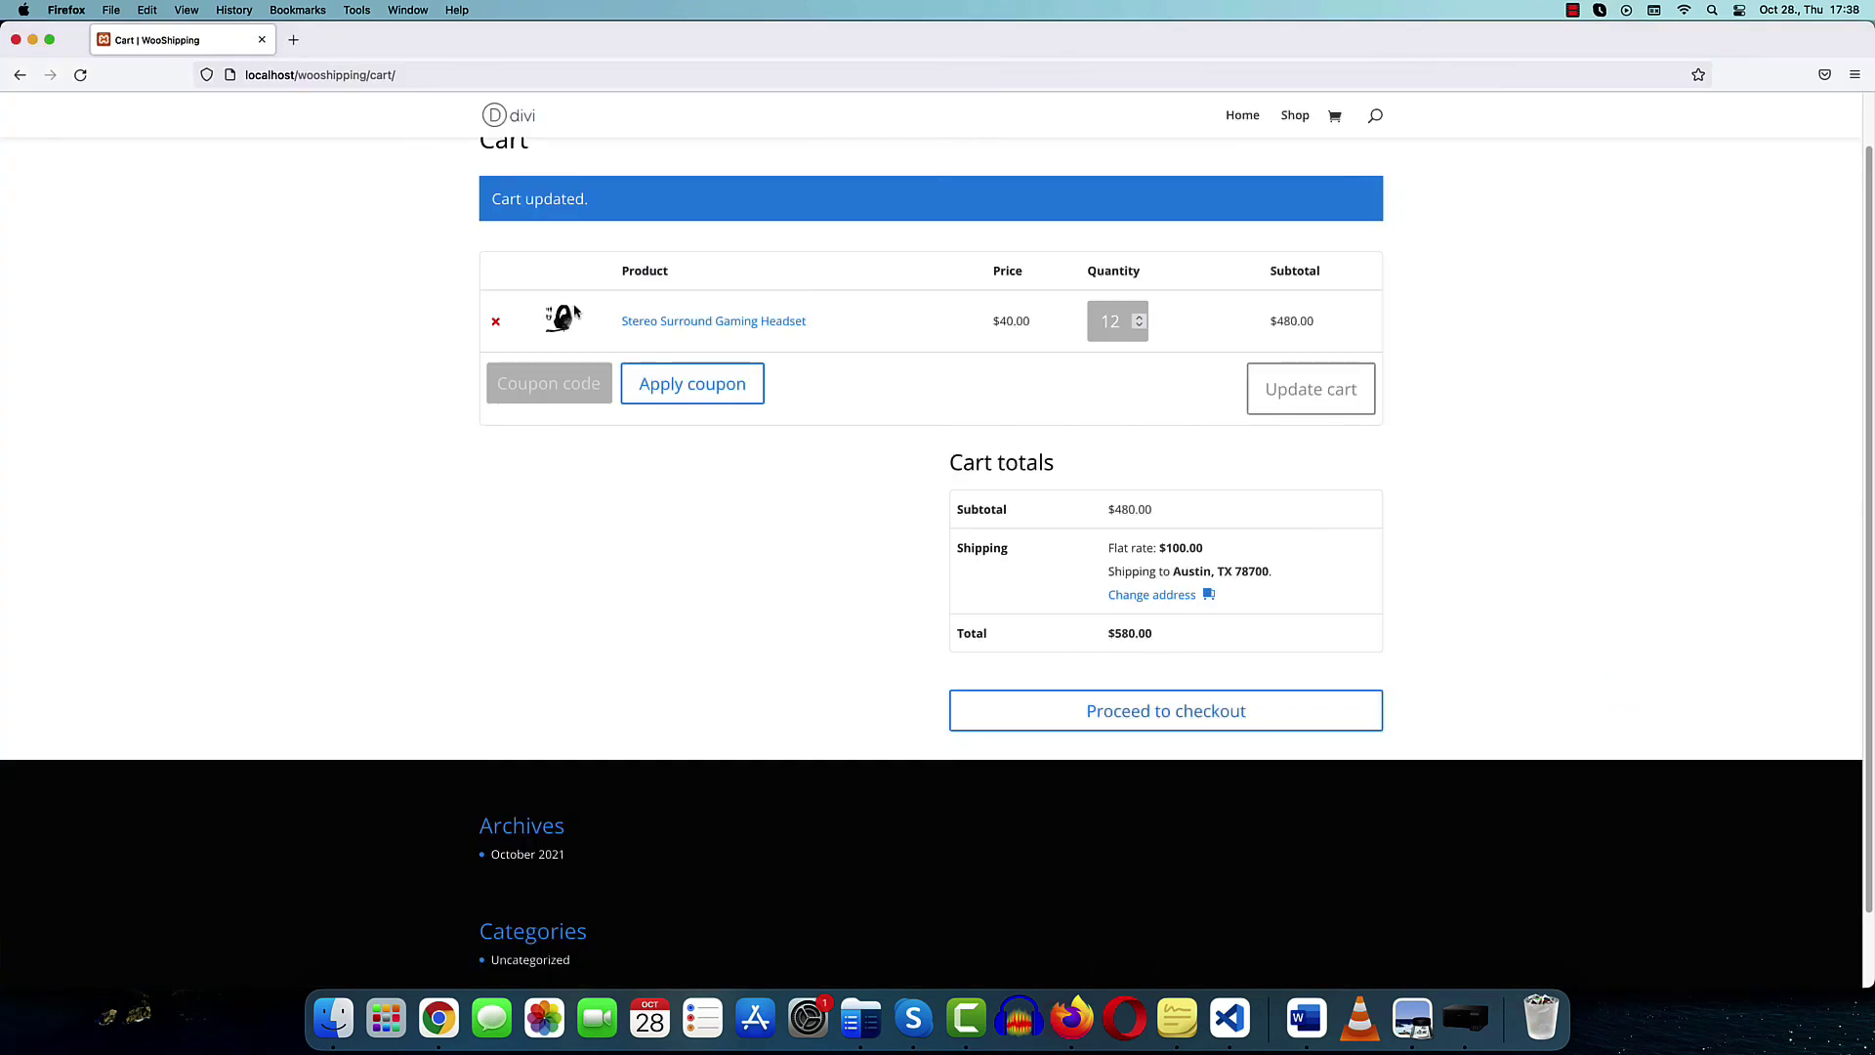
# Switch to Firefox, reload the cart, and choose Free shipping as the shipping option
pyautogui.click(81, 75)
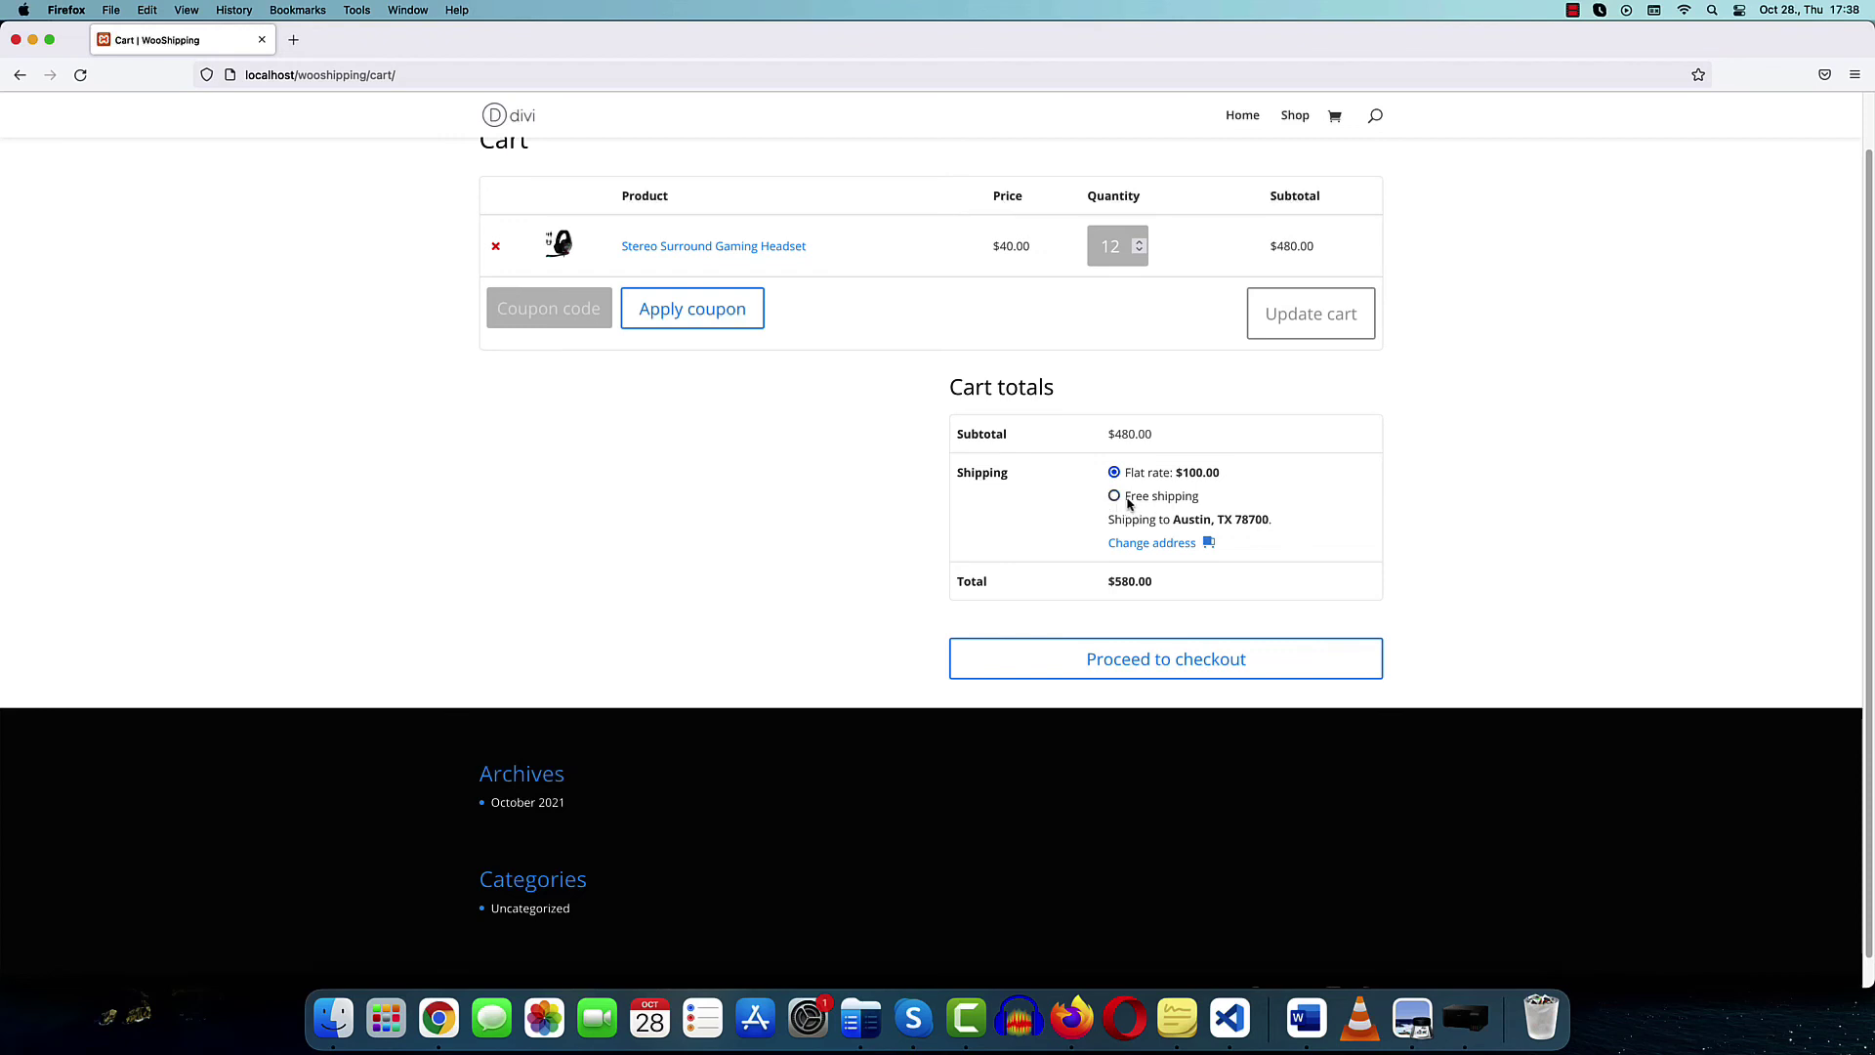
pyautogui.click(1113, 498)
# In Chrome, open the Quantity range shipping snippet and insert the my_hide_shipping_when_free_is_available function with its filter above the existing code
pyautogui.click(439, 1018)
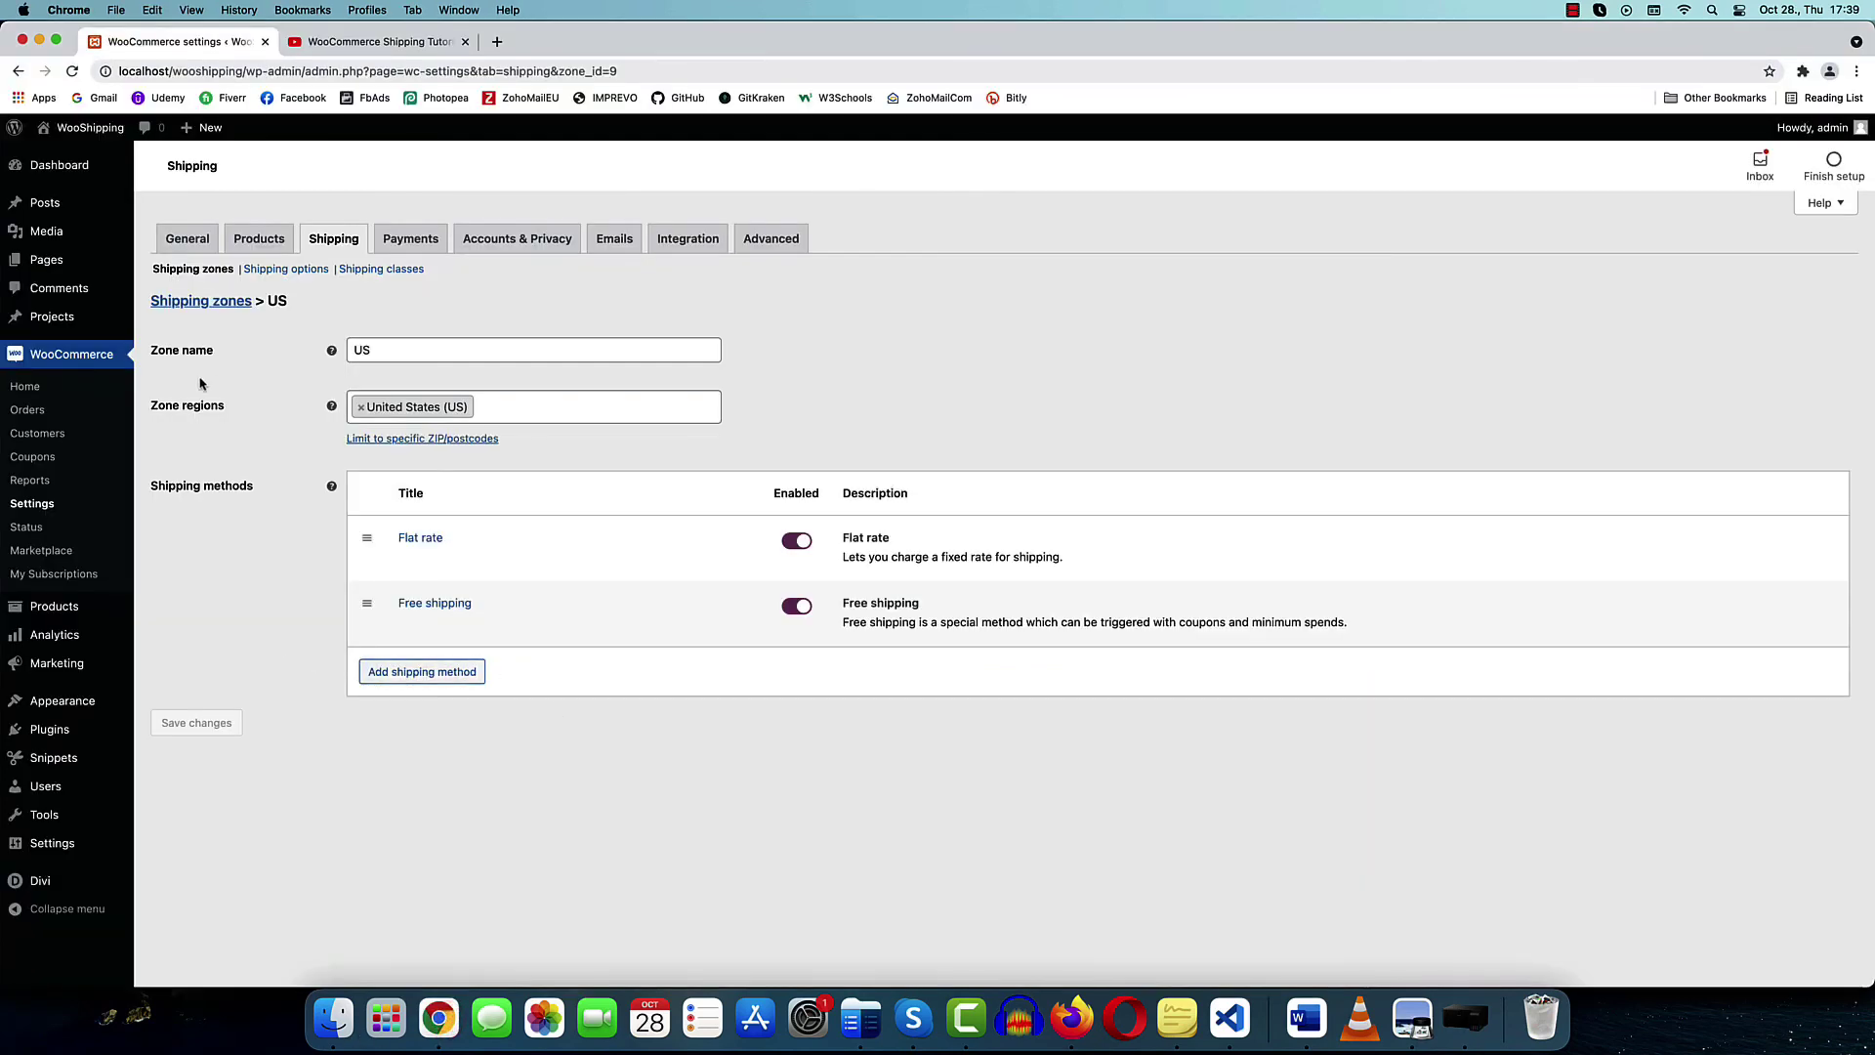
pyautogui.click(54, 757)
pyautogui.click(233, 727)
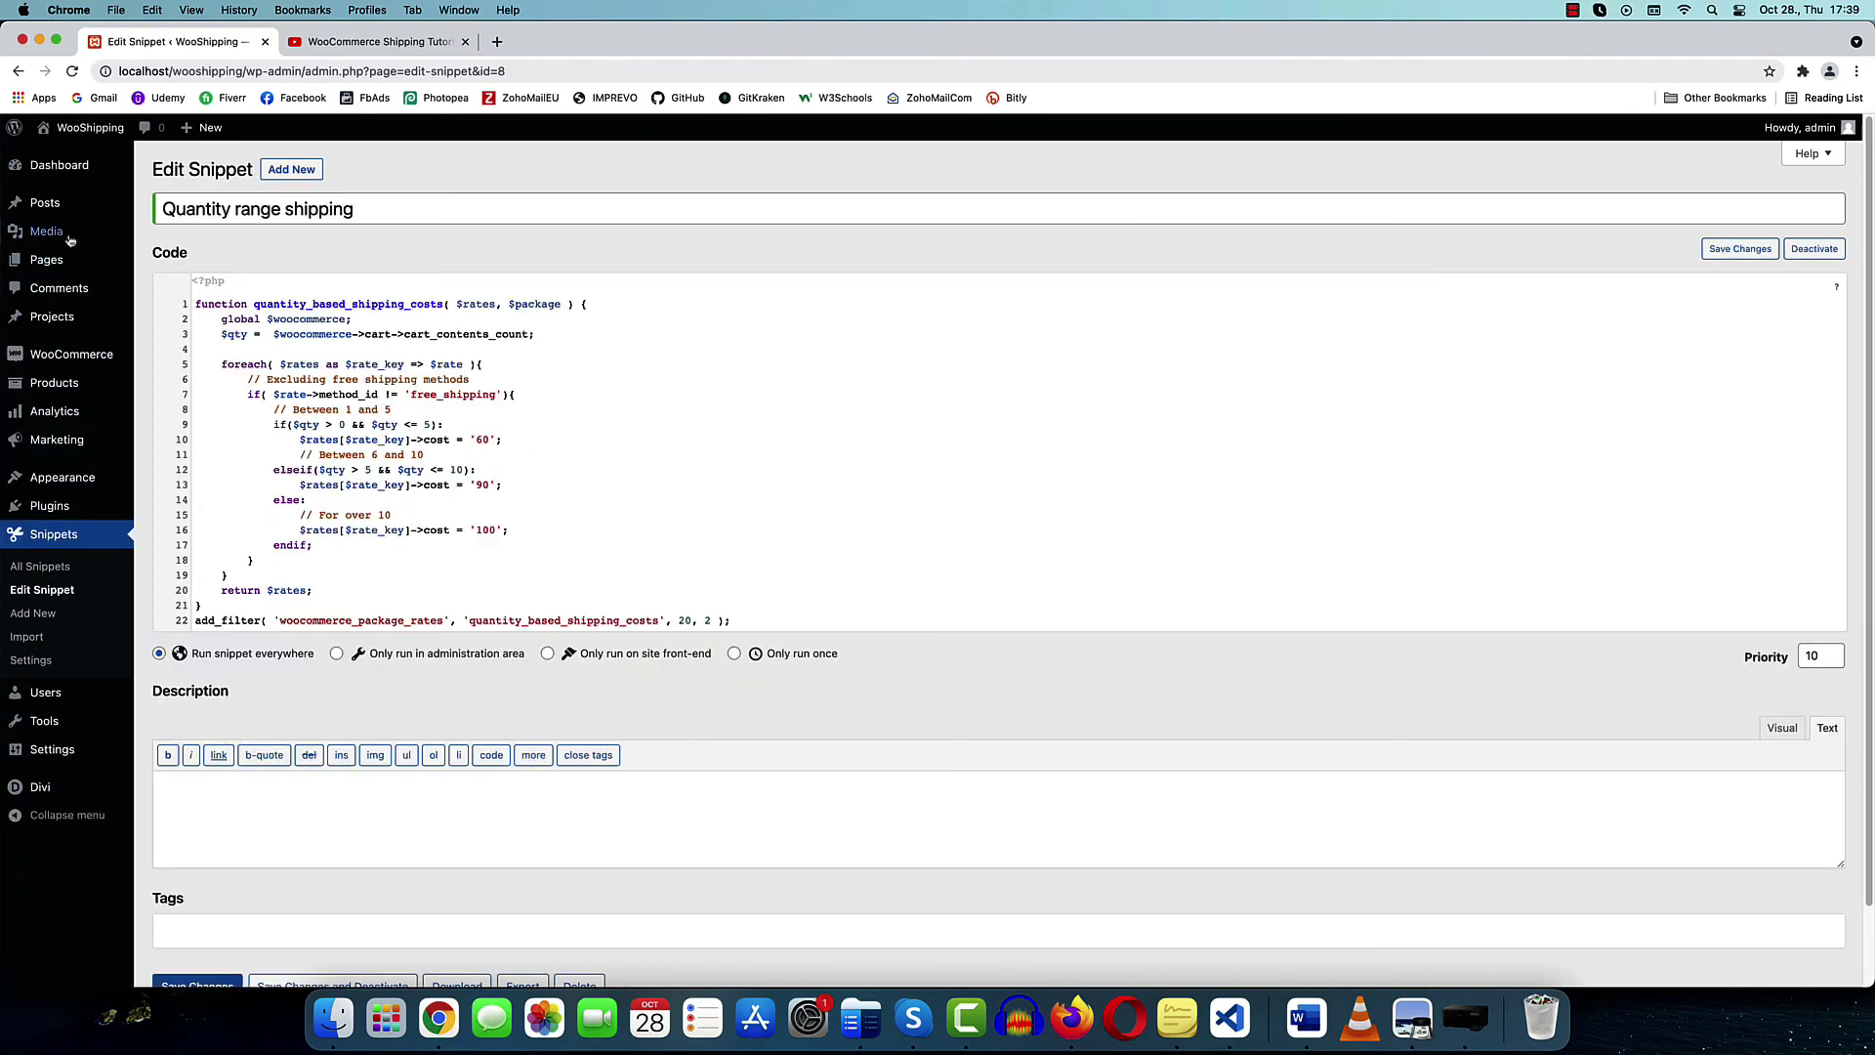
pyautogui.click(196, 305)
pyautogui.press('Return')
pyautogui.press('Return')
pyautogui.press('Return')
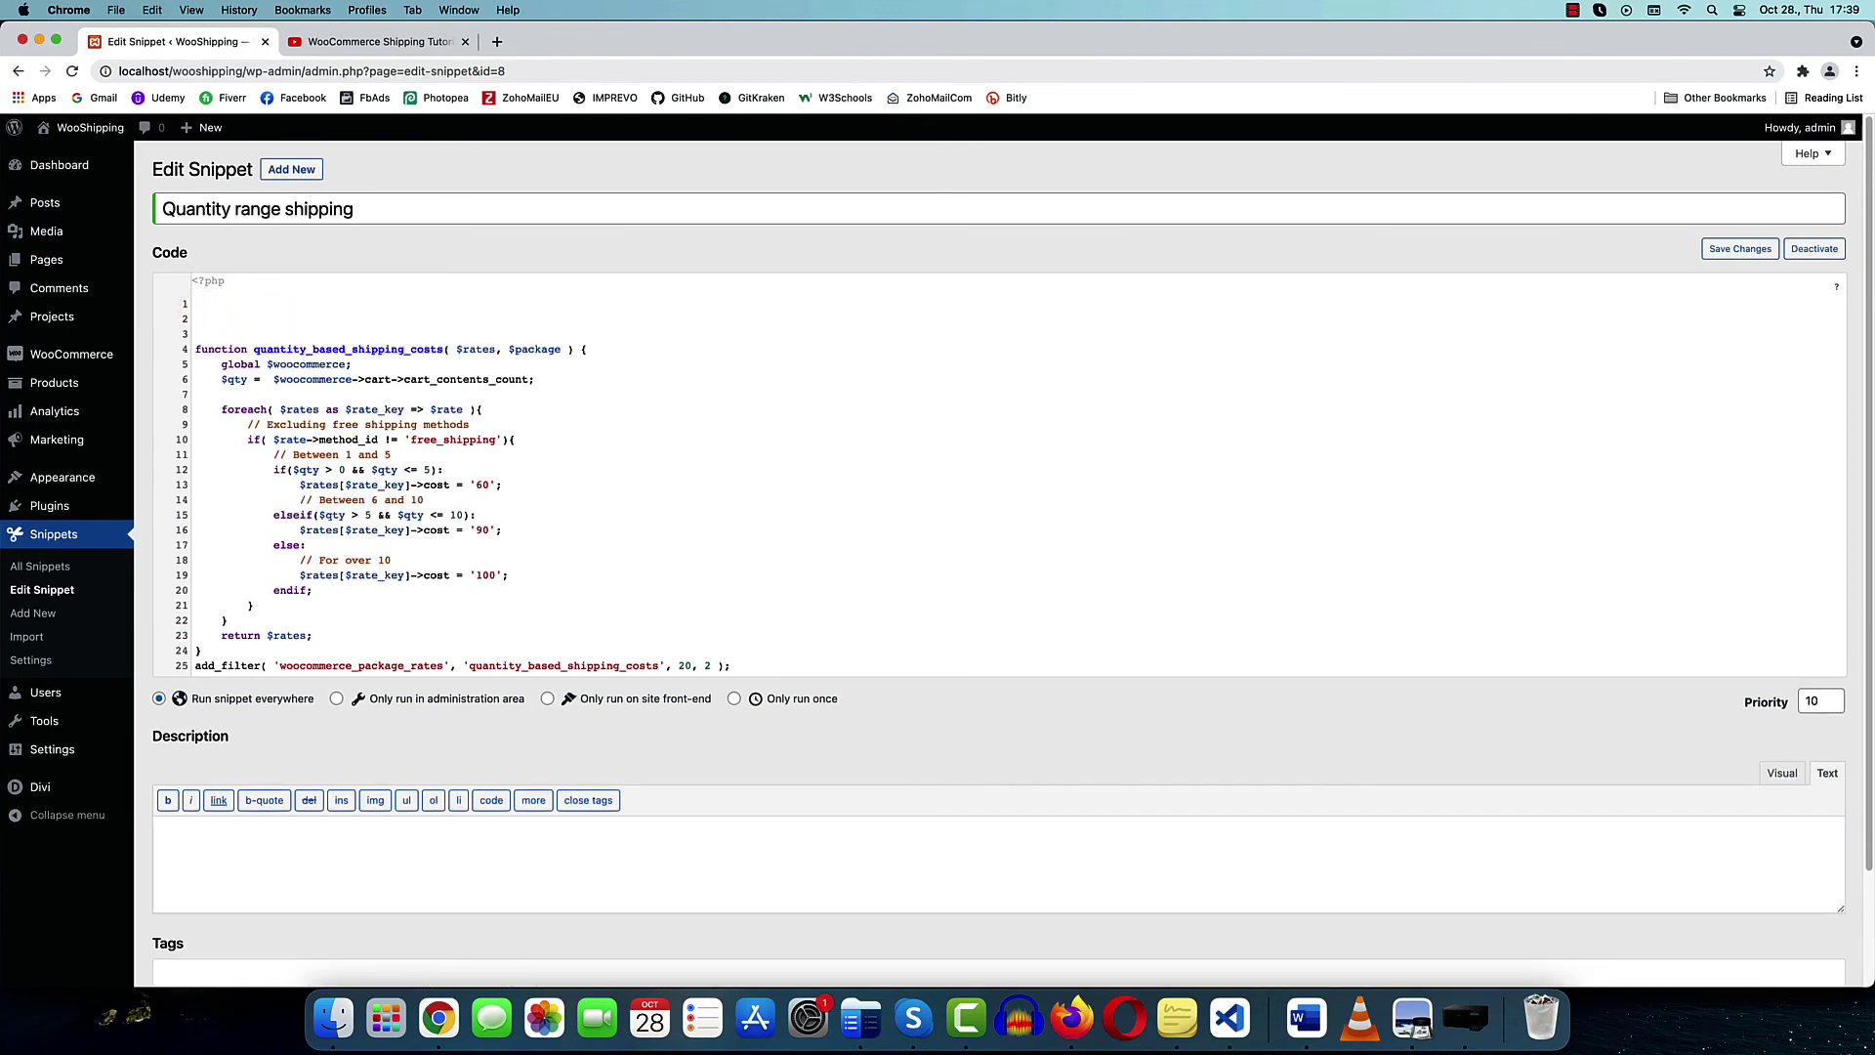
pyautogui.write("function my_hide_shipping_when_free_is_available( $rates ) { \t$free = array(); \tforeach ( $rates as $rate_id => $rate ) { \t\tif ( 'free_shipping' === $rate->method_id ) { \t\t\t$free[ $rate_id ] = $rate; \t\t\tbreak; \t\t} \t} \treturn ! empty( $free ) ? $free : $rates; } add_filter( 'woocommerce_package_rates', 'my_hide_shipping_when_free_is_available', 100 );")
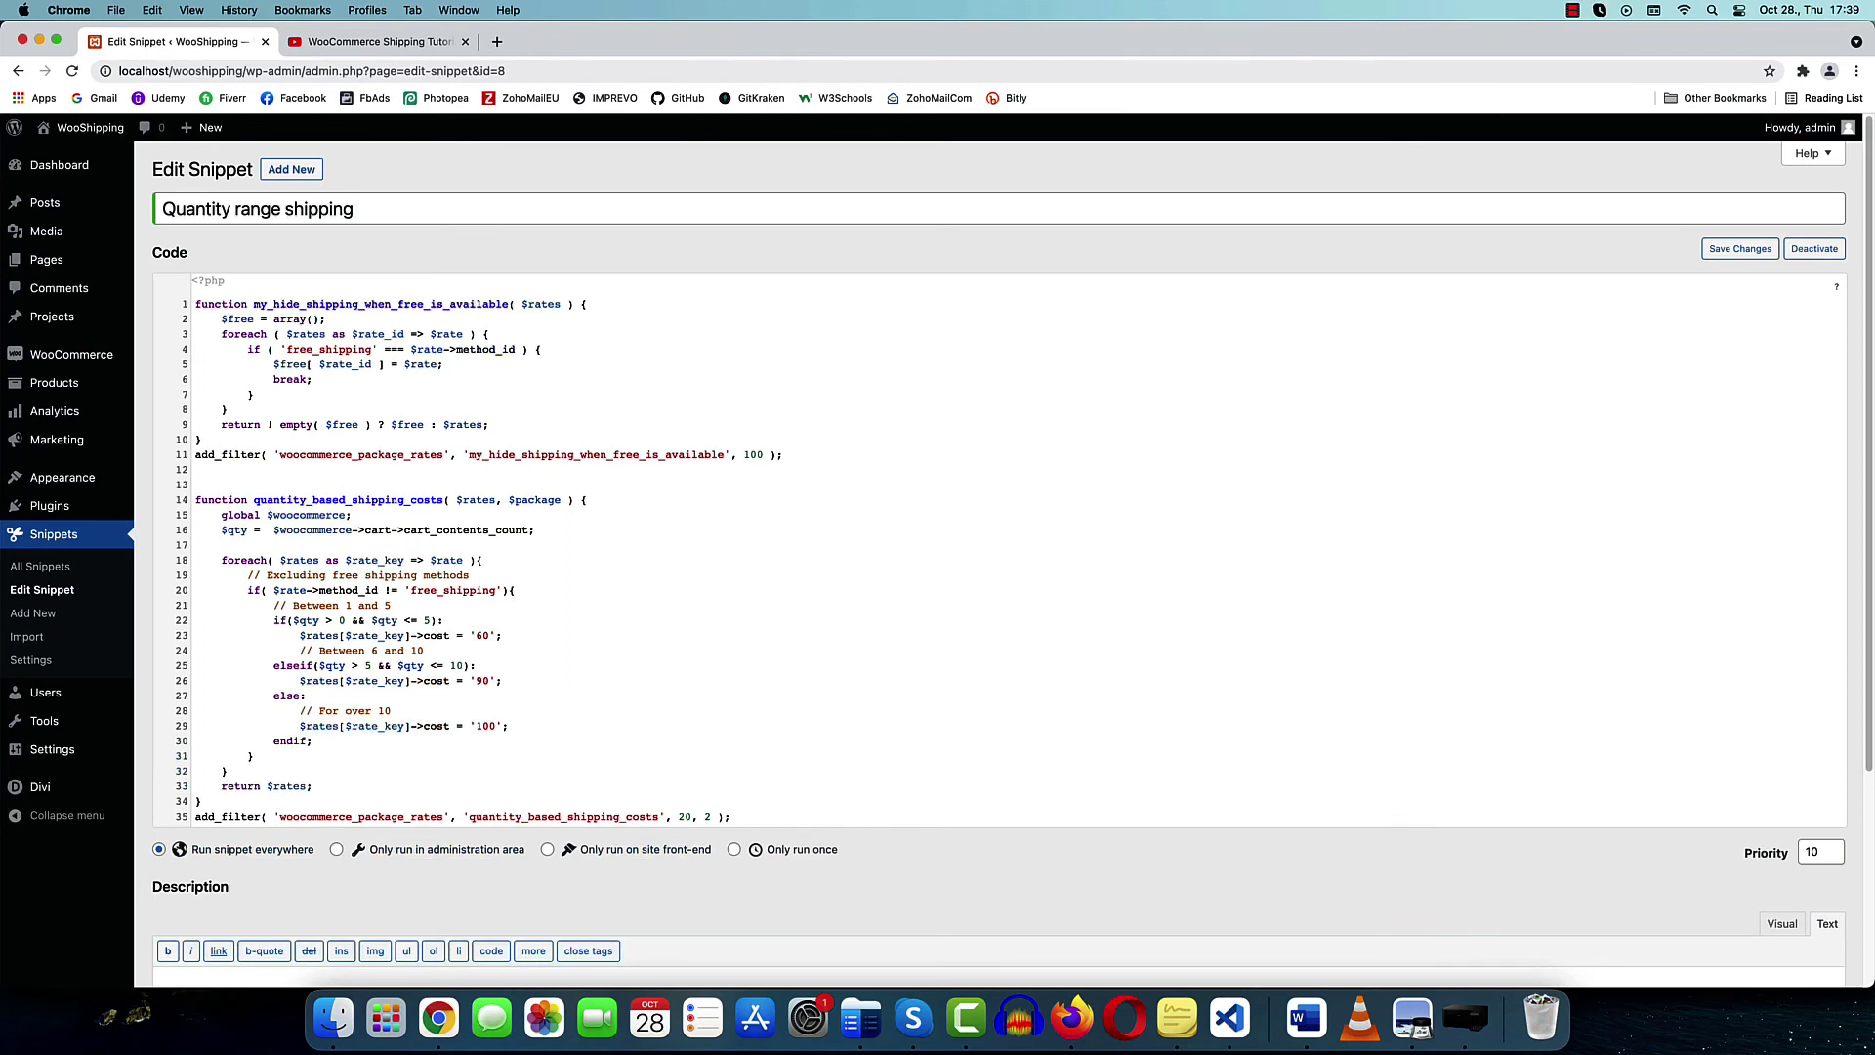
# Review the inserted my_hide_shipping_when_free_is_available code block and save the snippet changes
pyautogui.moveTo(800, 458); pyautogui.dragTo(189, 313)
pyautogui.press('super+c')
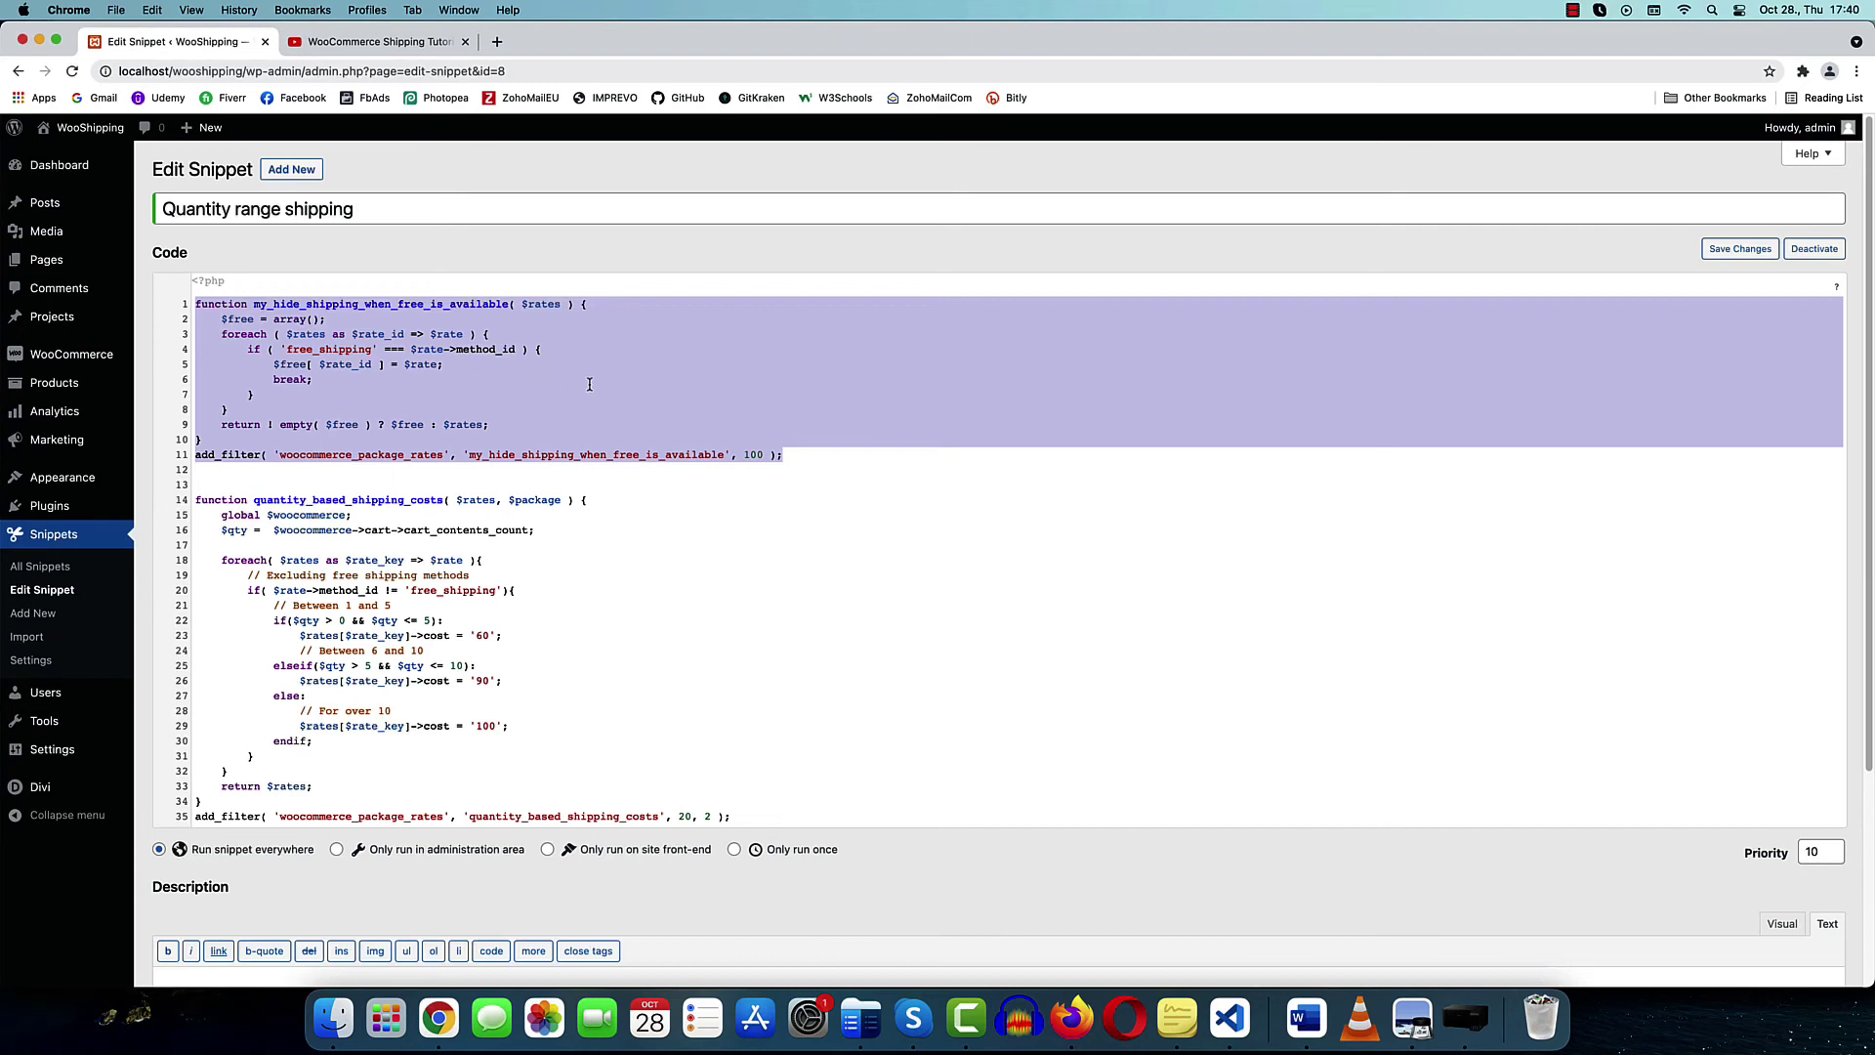
pyautogui.click(784, 457)
pyautogui.moveTo(803, 457); pyautogui.dragTo(188, 311)
pyautogui.press('super+v')
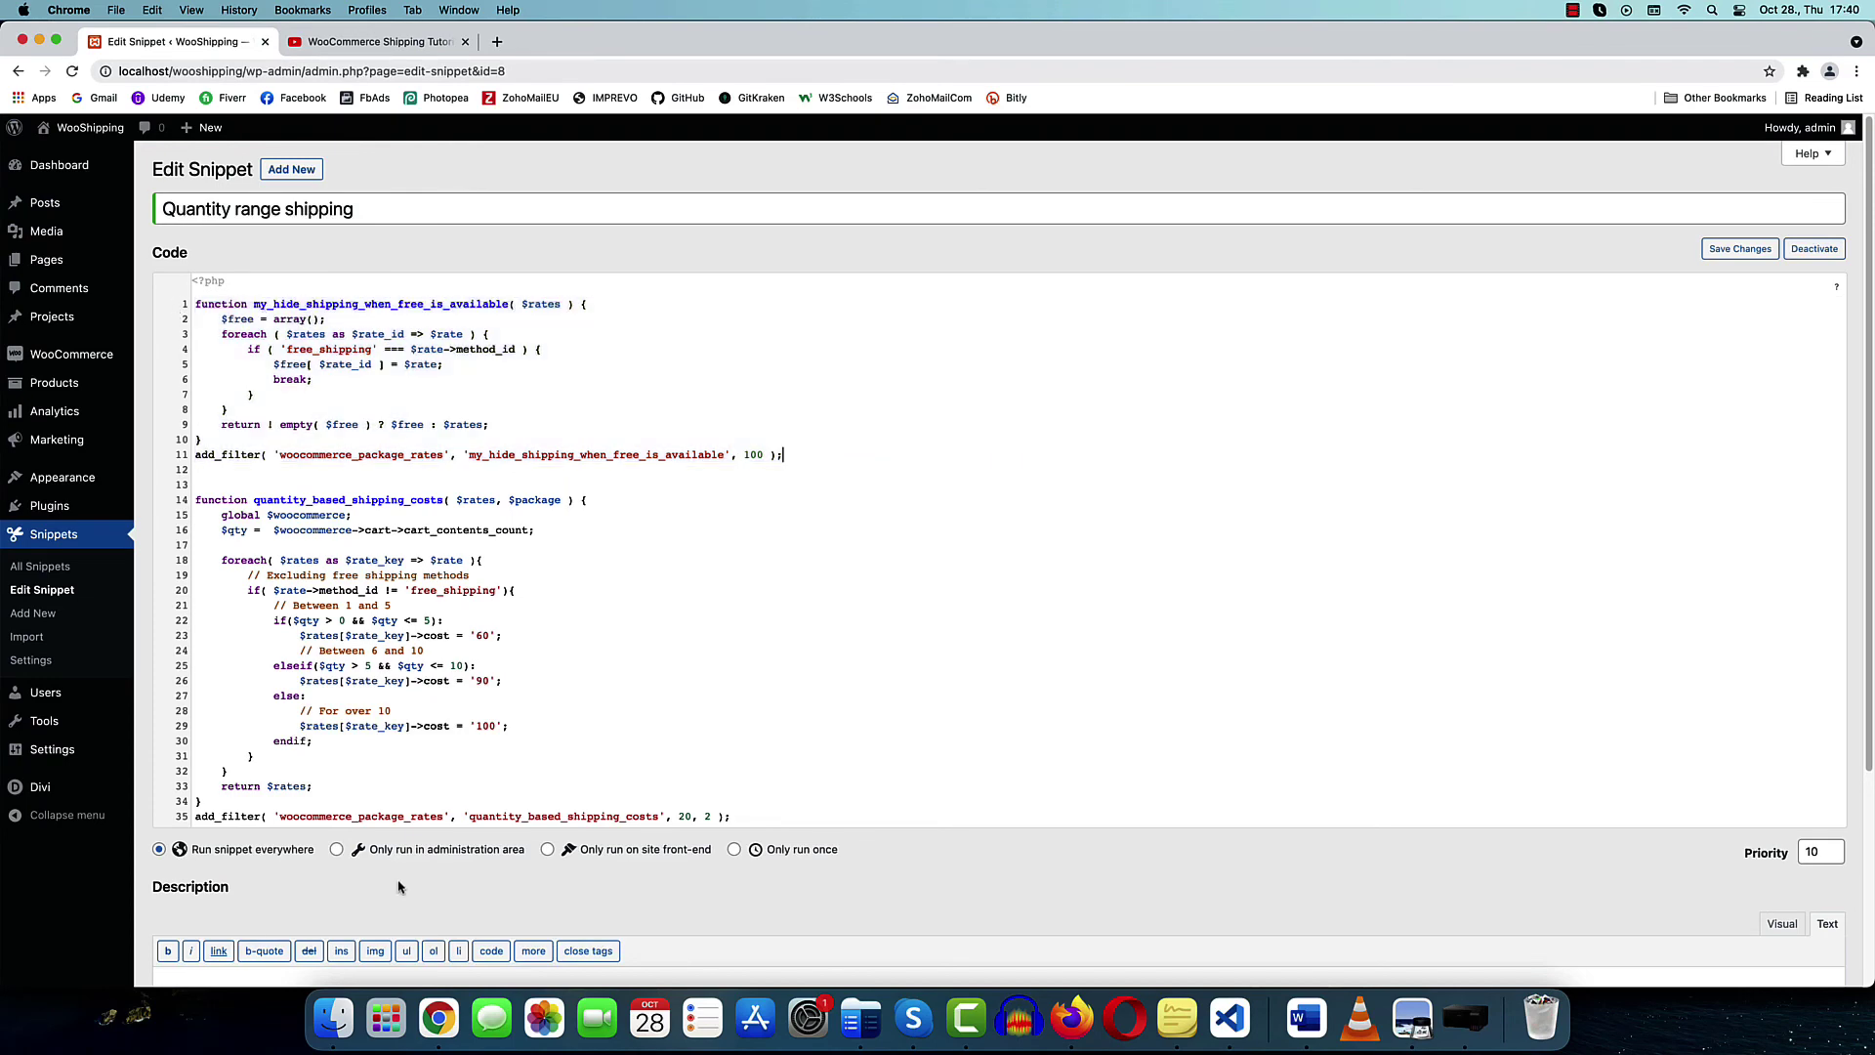
pyautogui.scroll(-3, 401, 885)
pyautogui.click(199, 909)
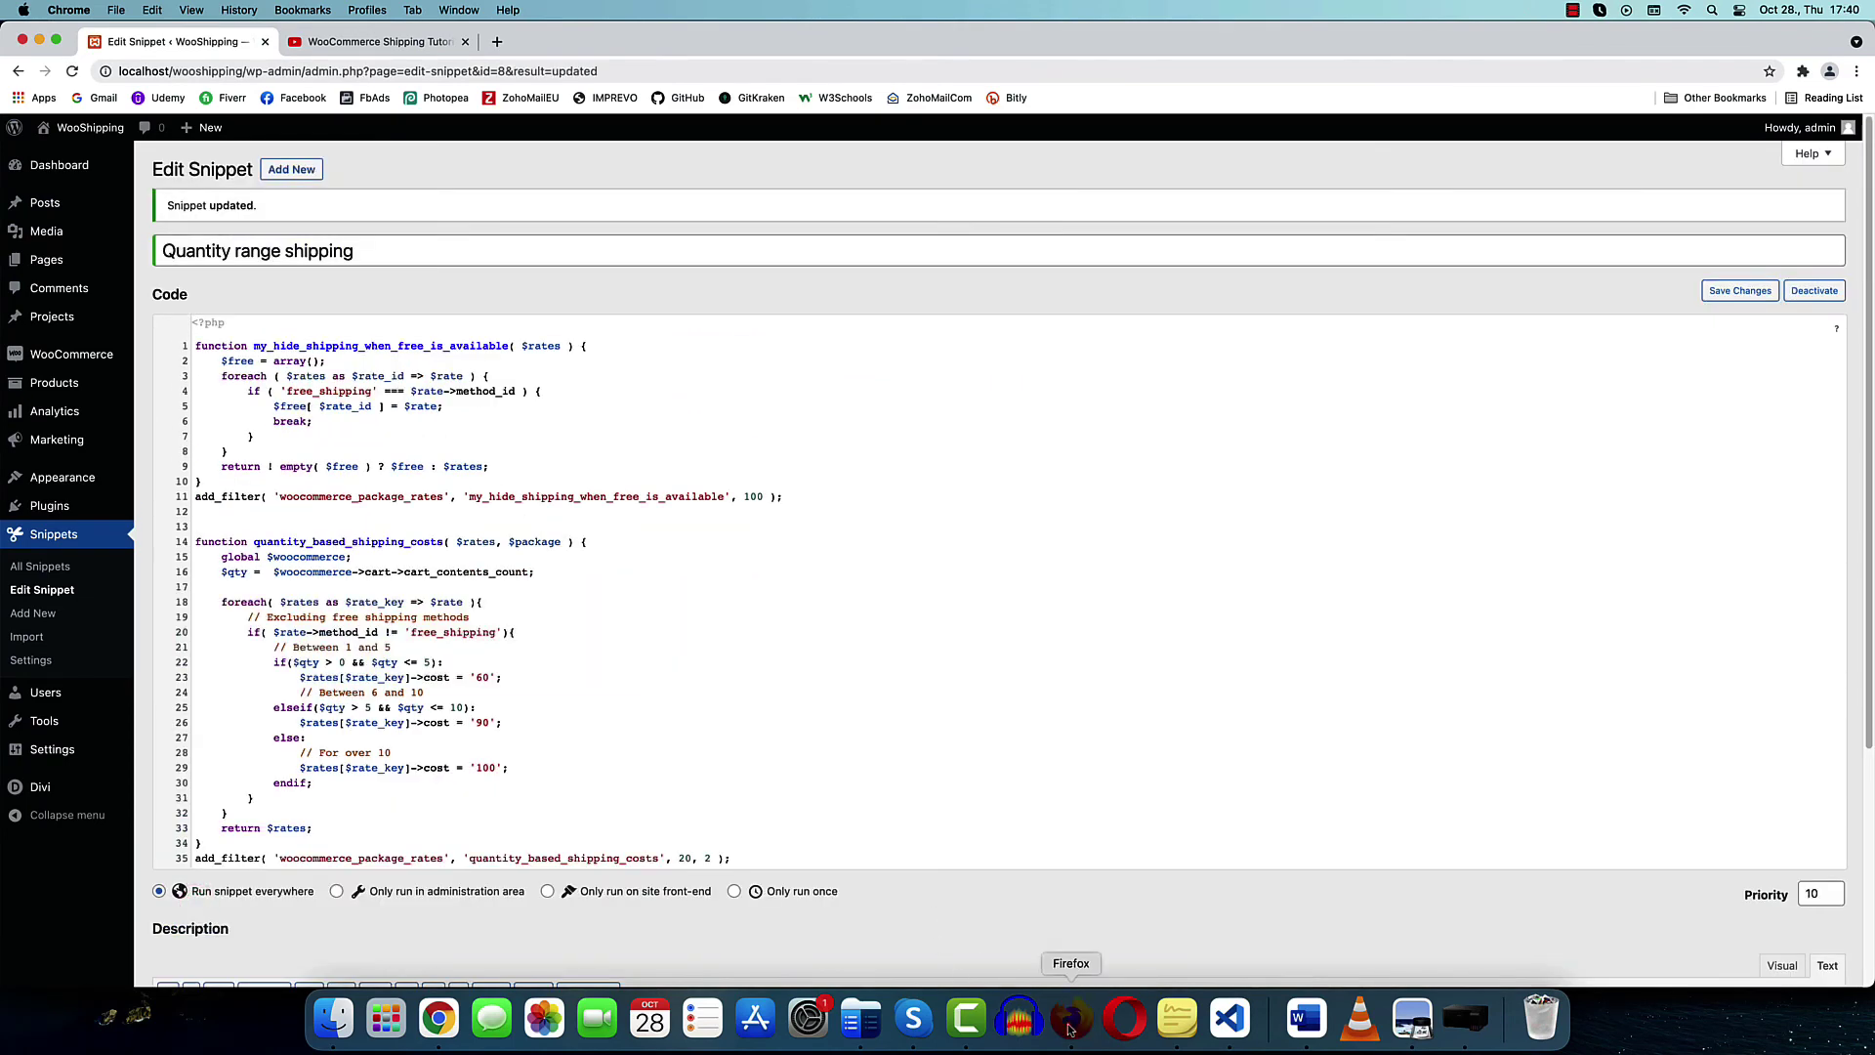
# Switch to Firefox, reload the cart, update the headset quantity to 11, and check the offered shipping method
pyautogui.click(1072, 1018)
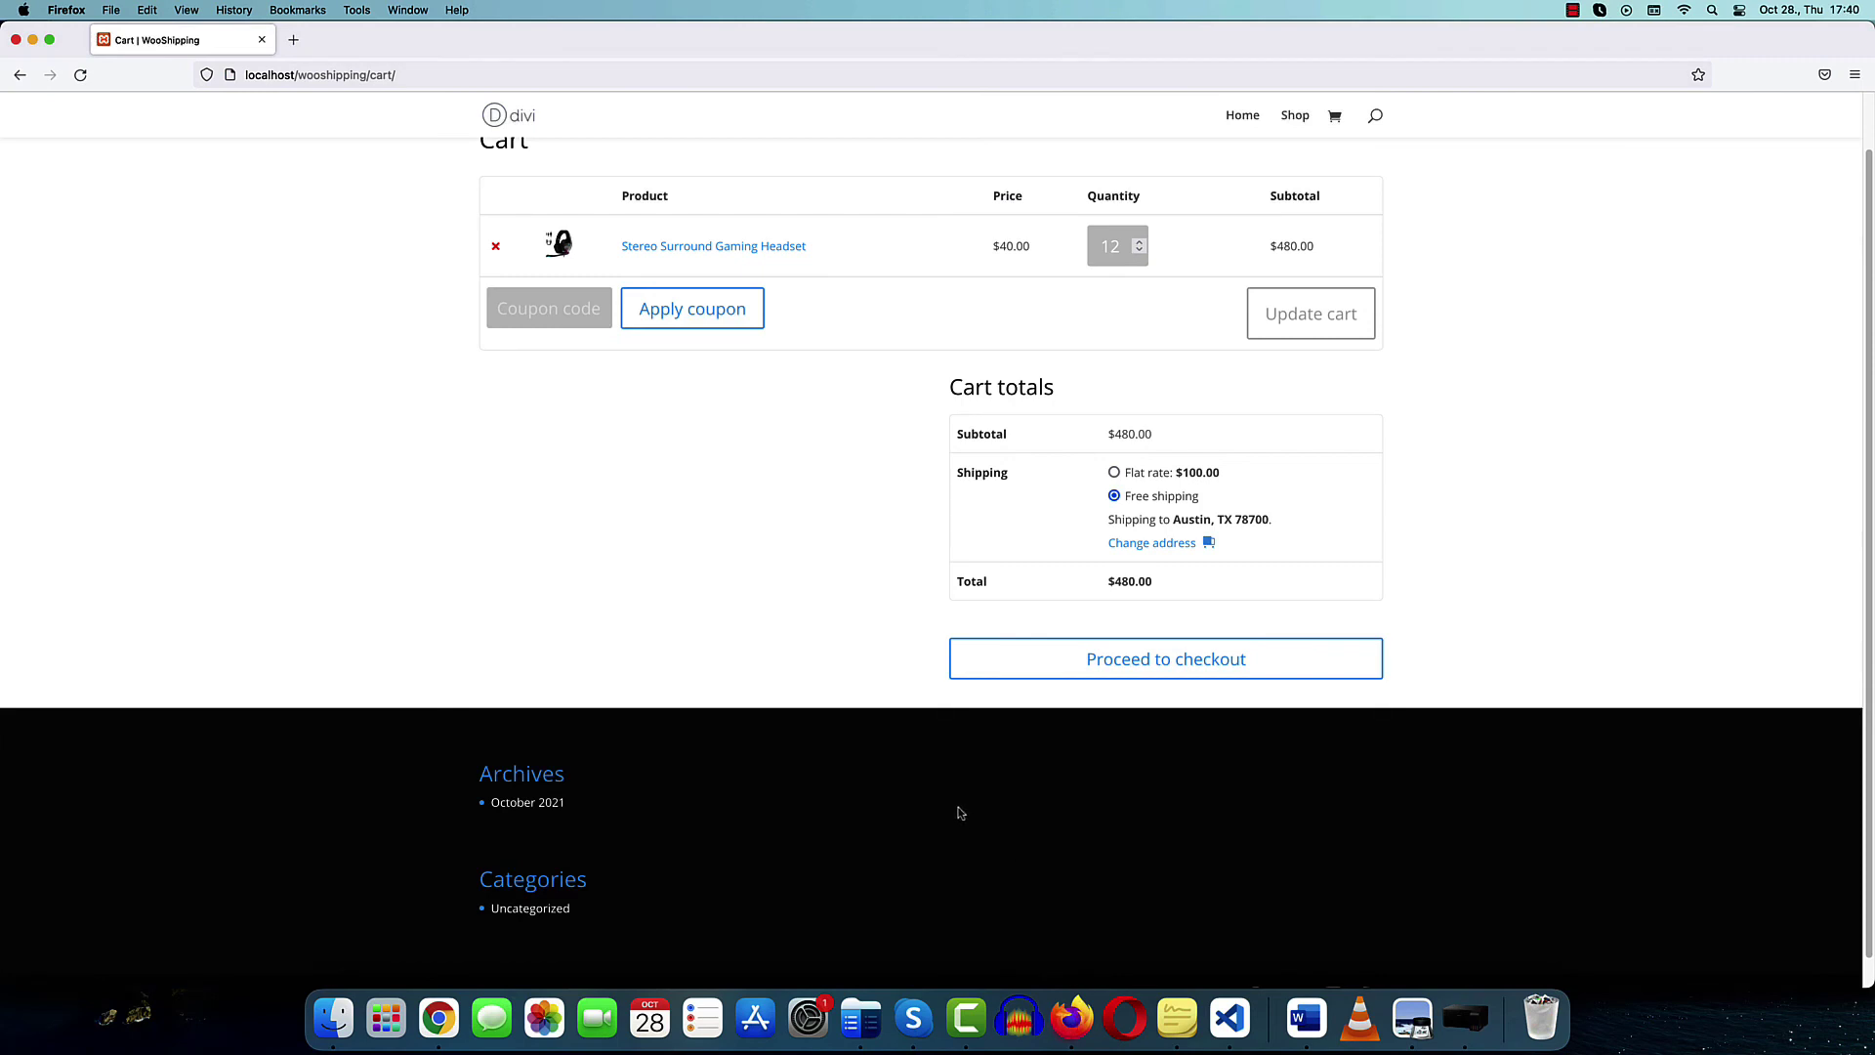
pyautogui.click(81, 76)
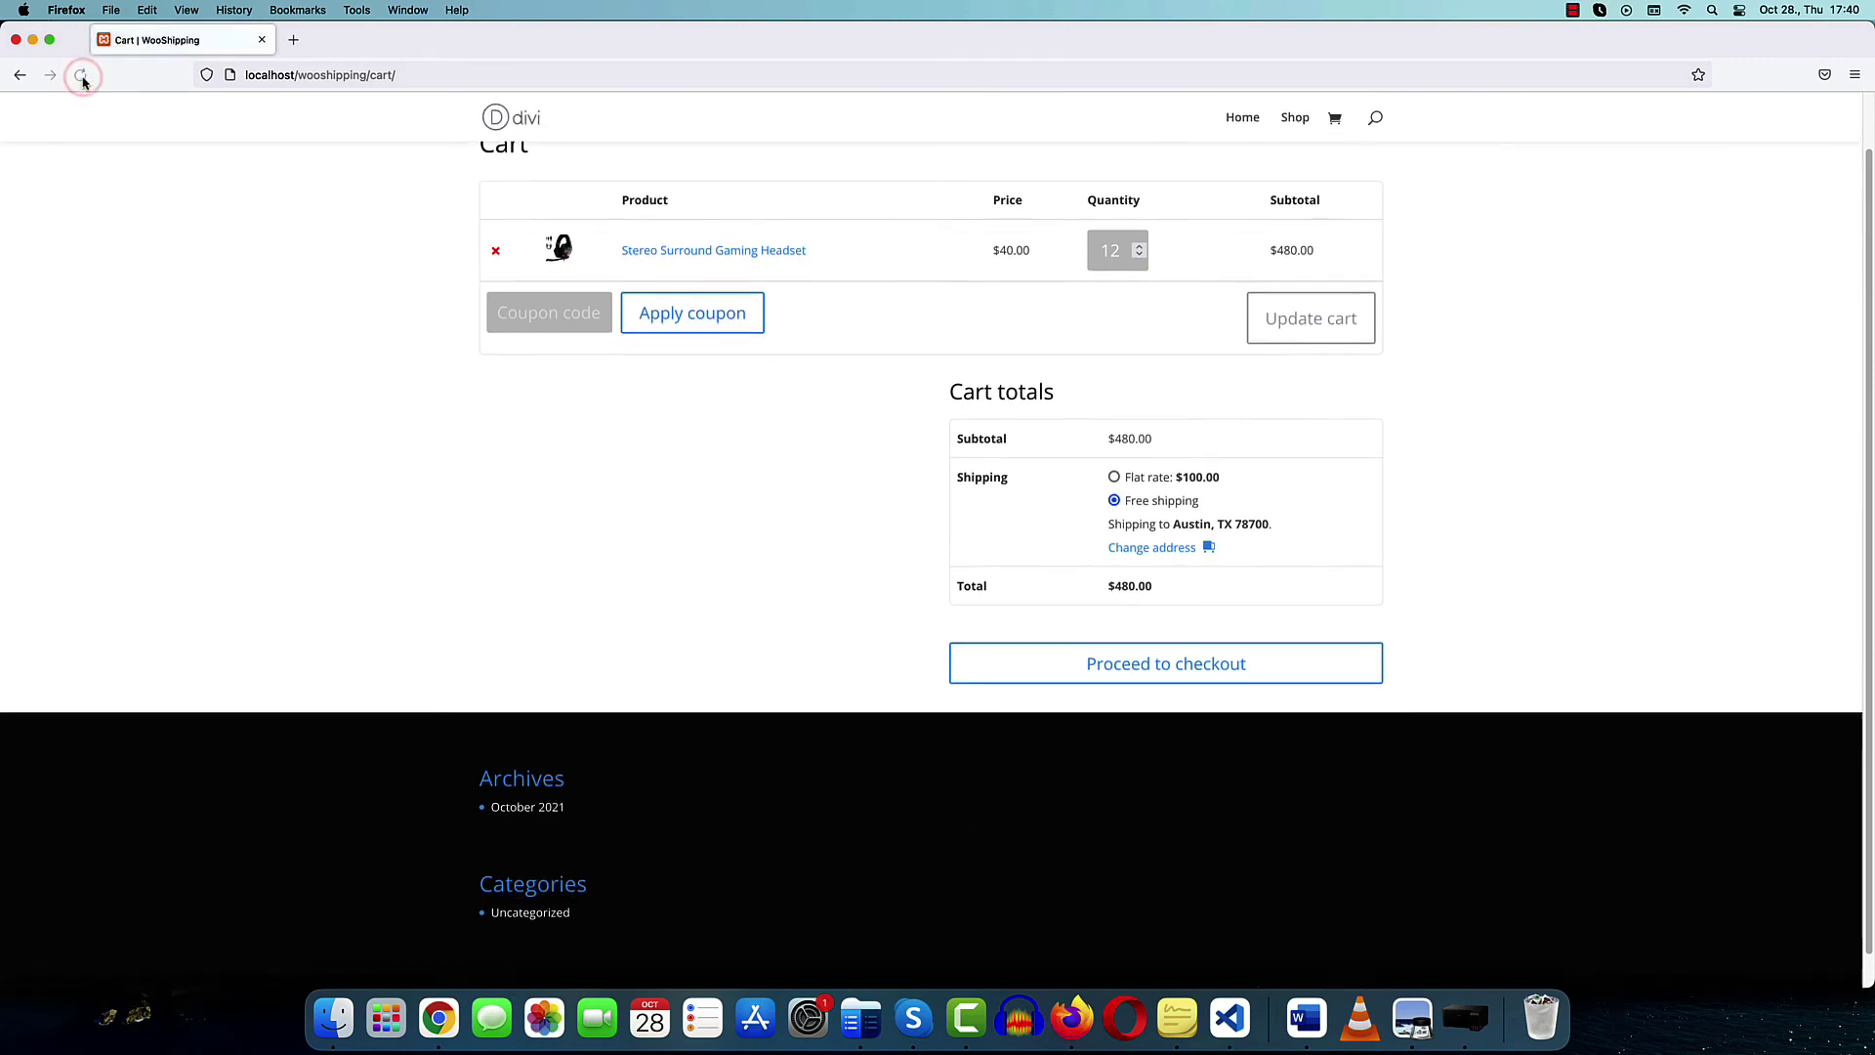
pyautogui.click(1140, 251)
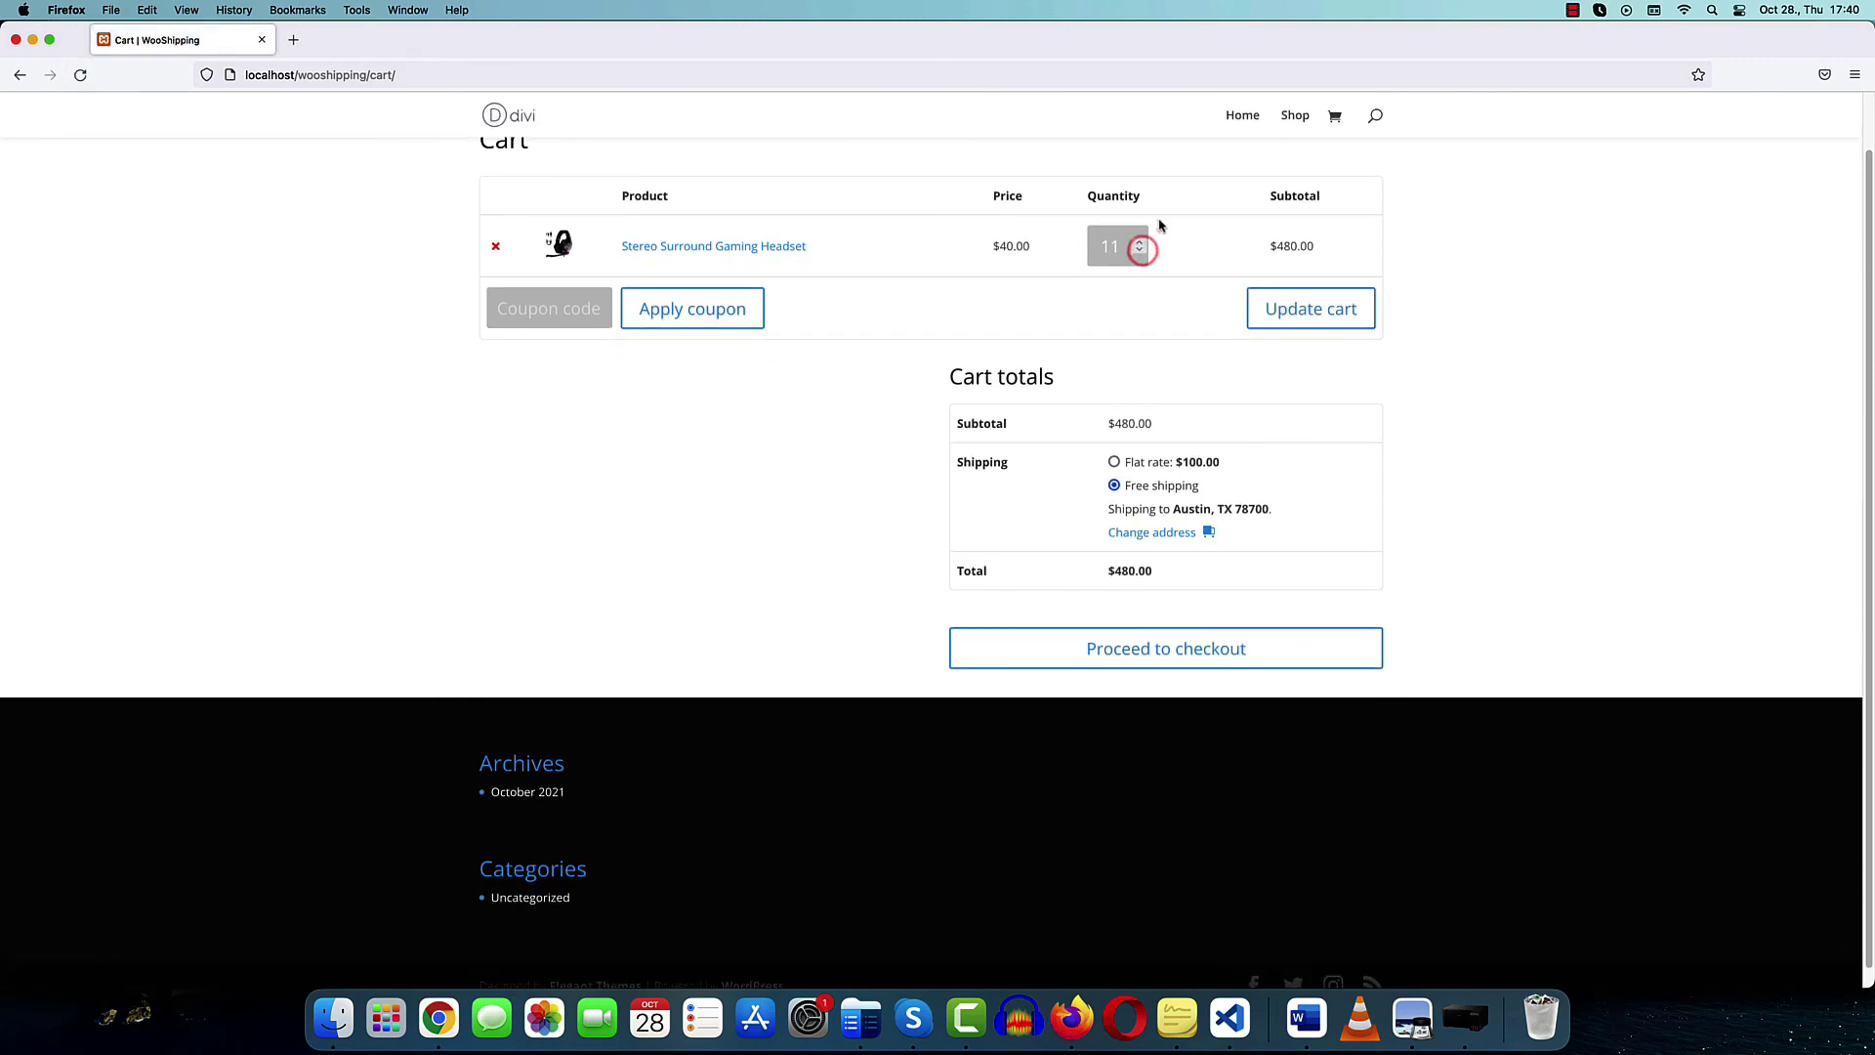
pyautogui.click(1312, 311)
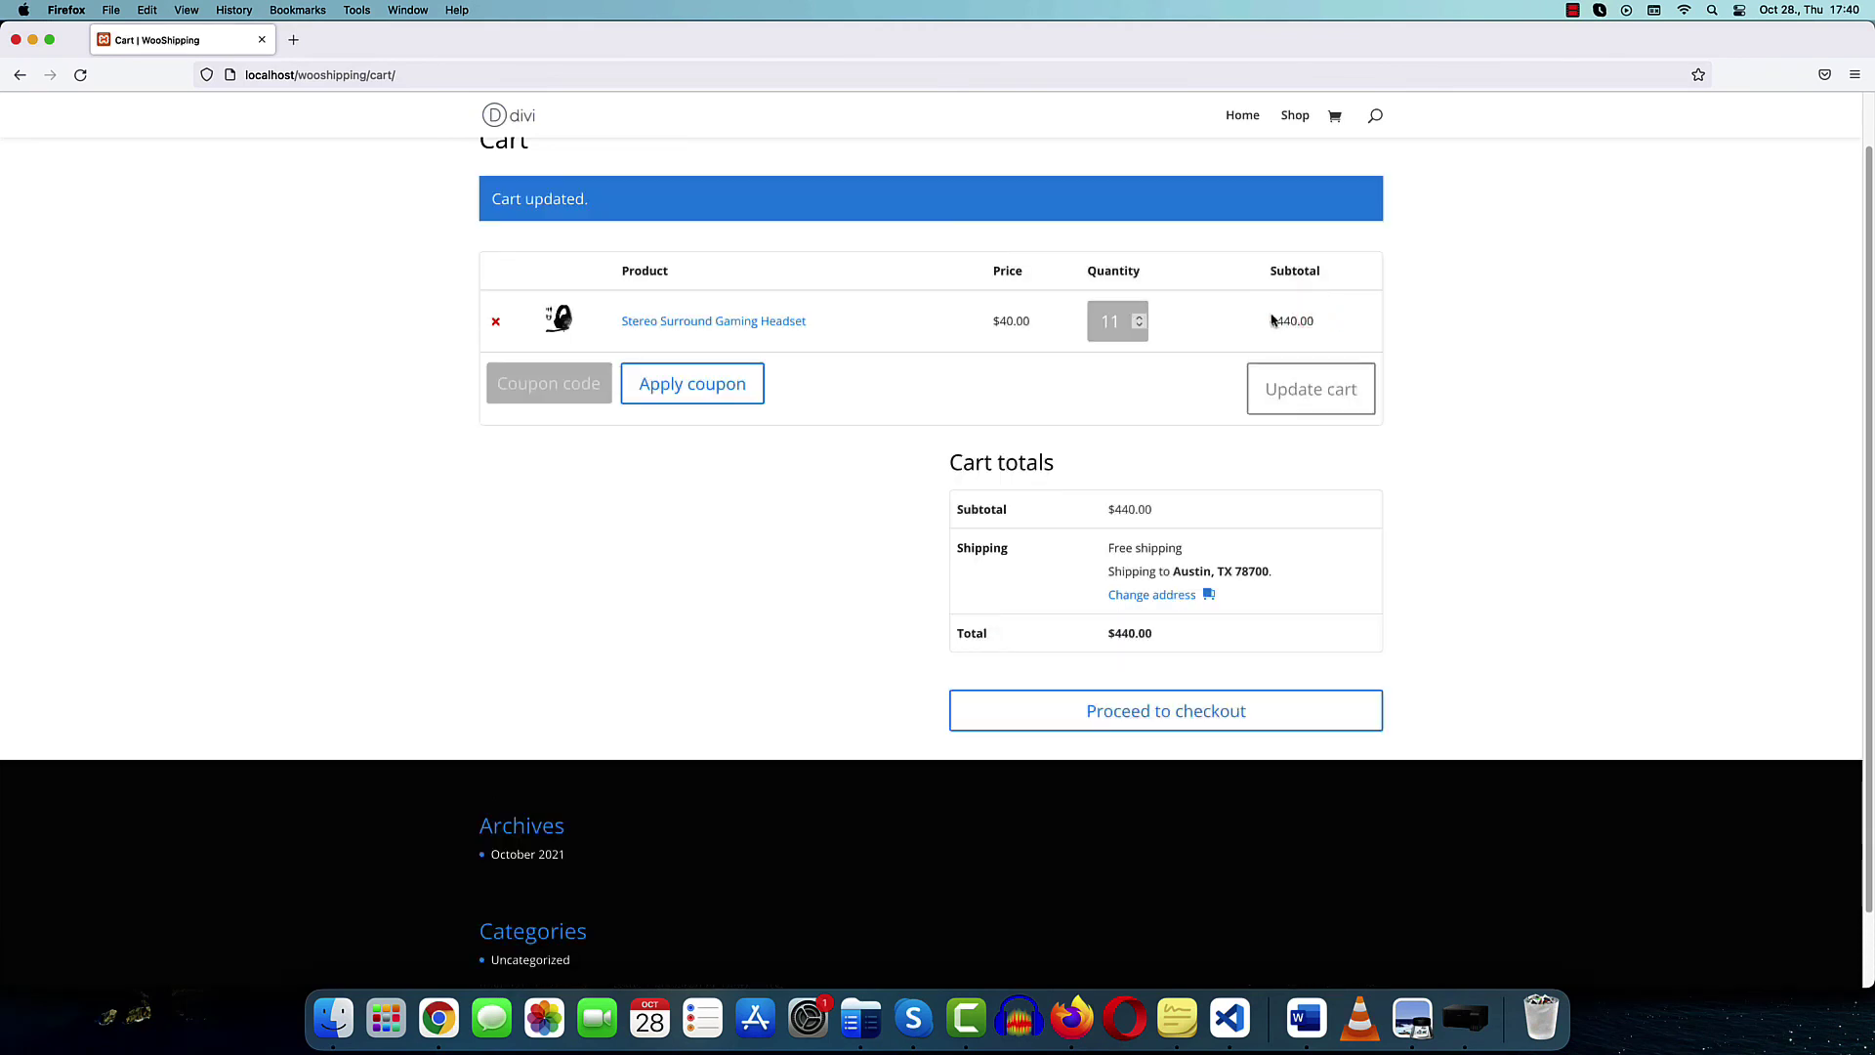
pyautogui.moveTo(1109, 550); pyautogui.dragTo(1201, 552)
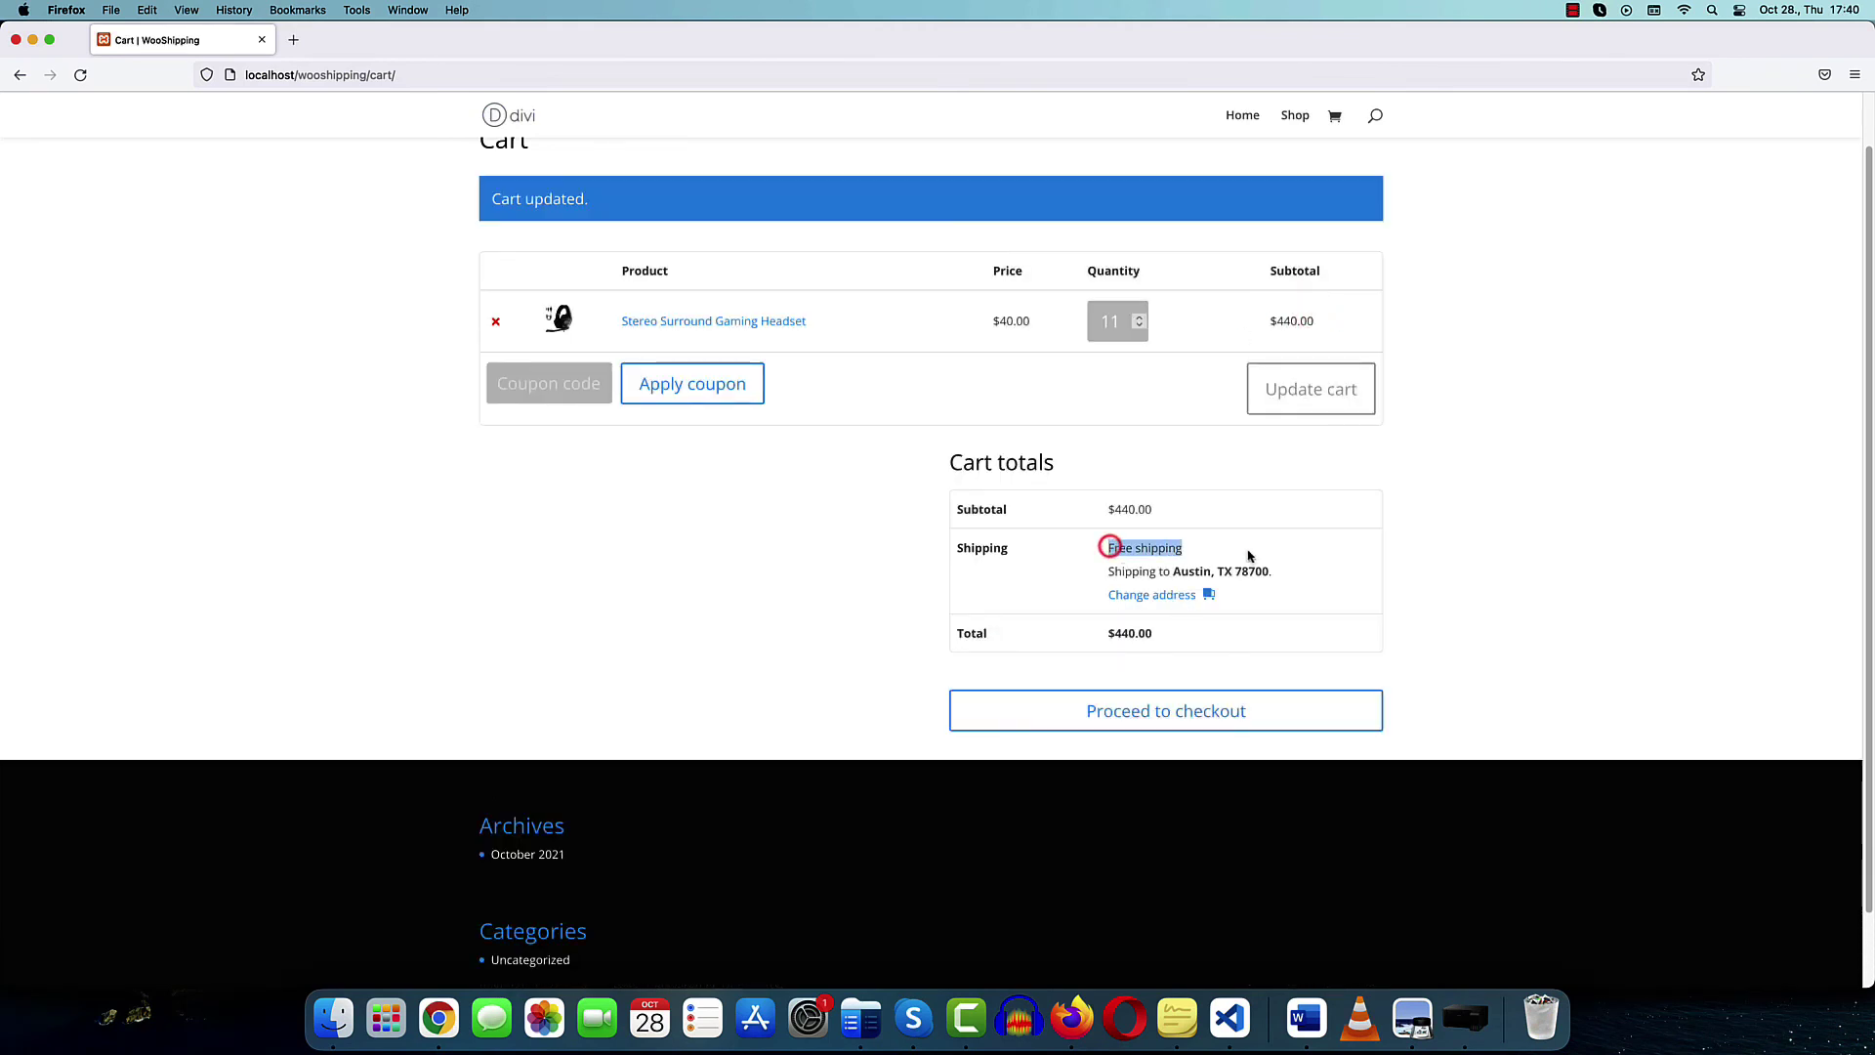
pyautogui.click(1433, 534)
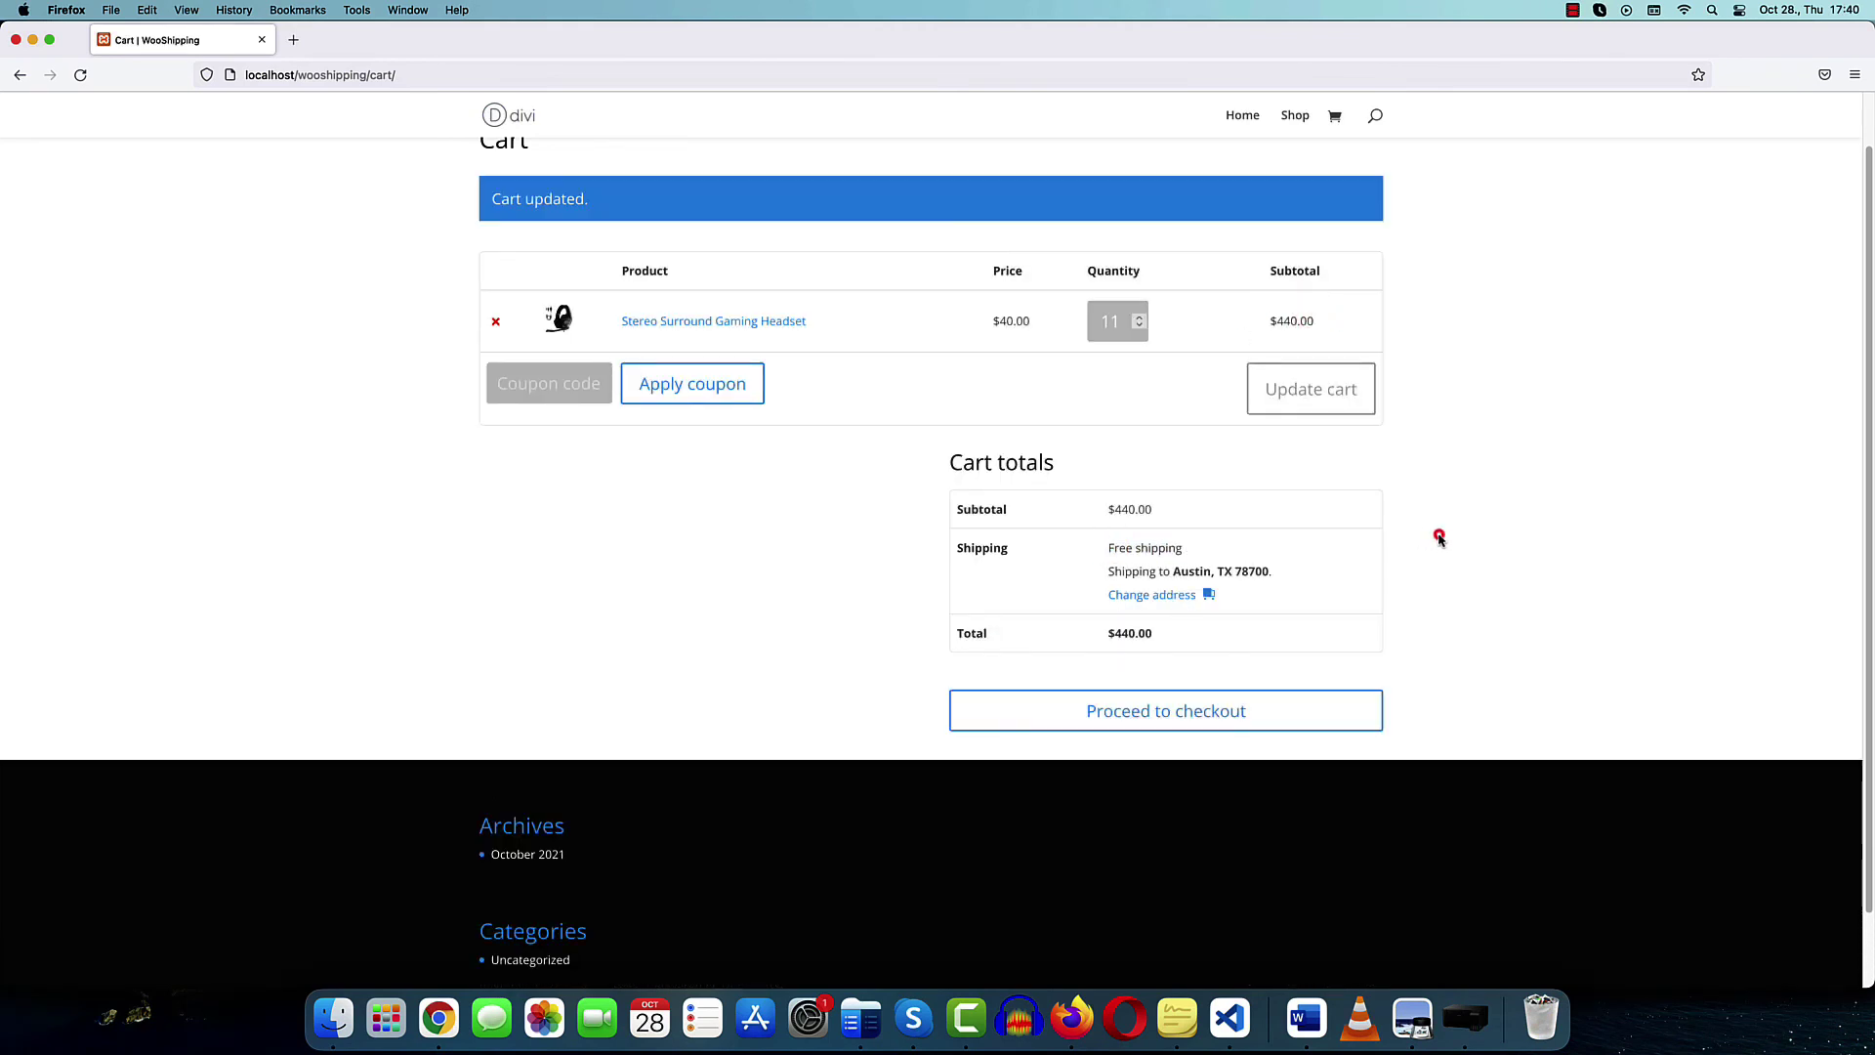
# Update the headset quantity to 1 and check the shipping rate for an order below the free shipping minimum
pyautogui.click(1139, 327)
pyautogui.click(1140, 327)
pyautogui.click(1140, 328)
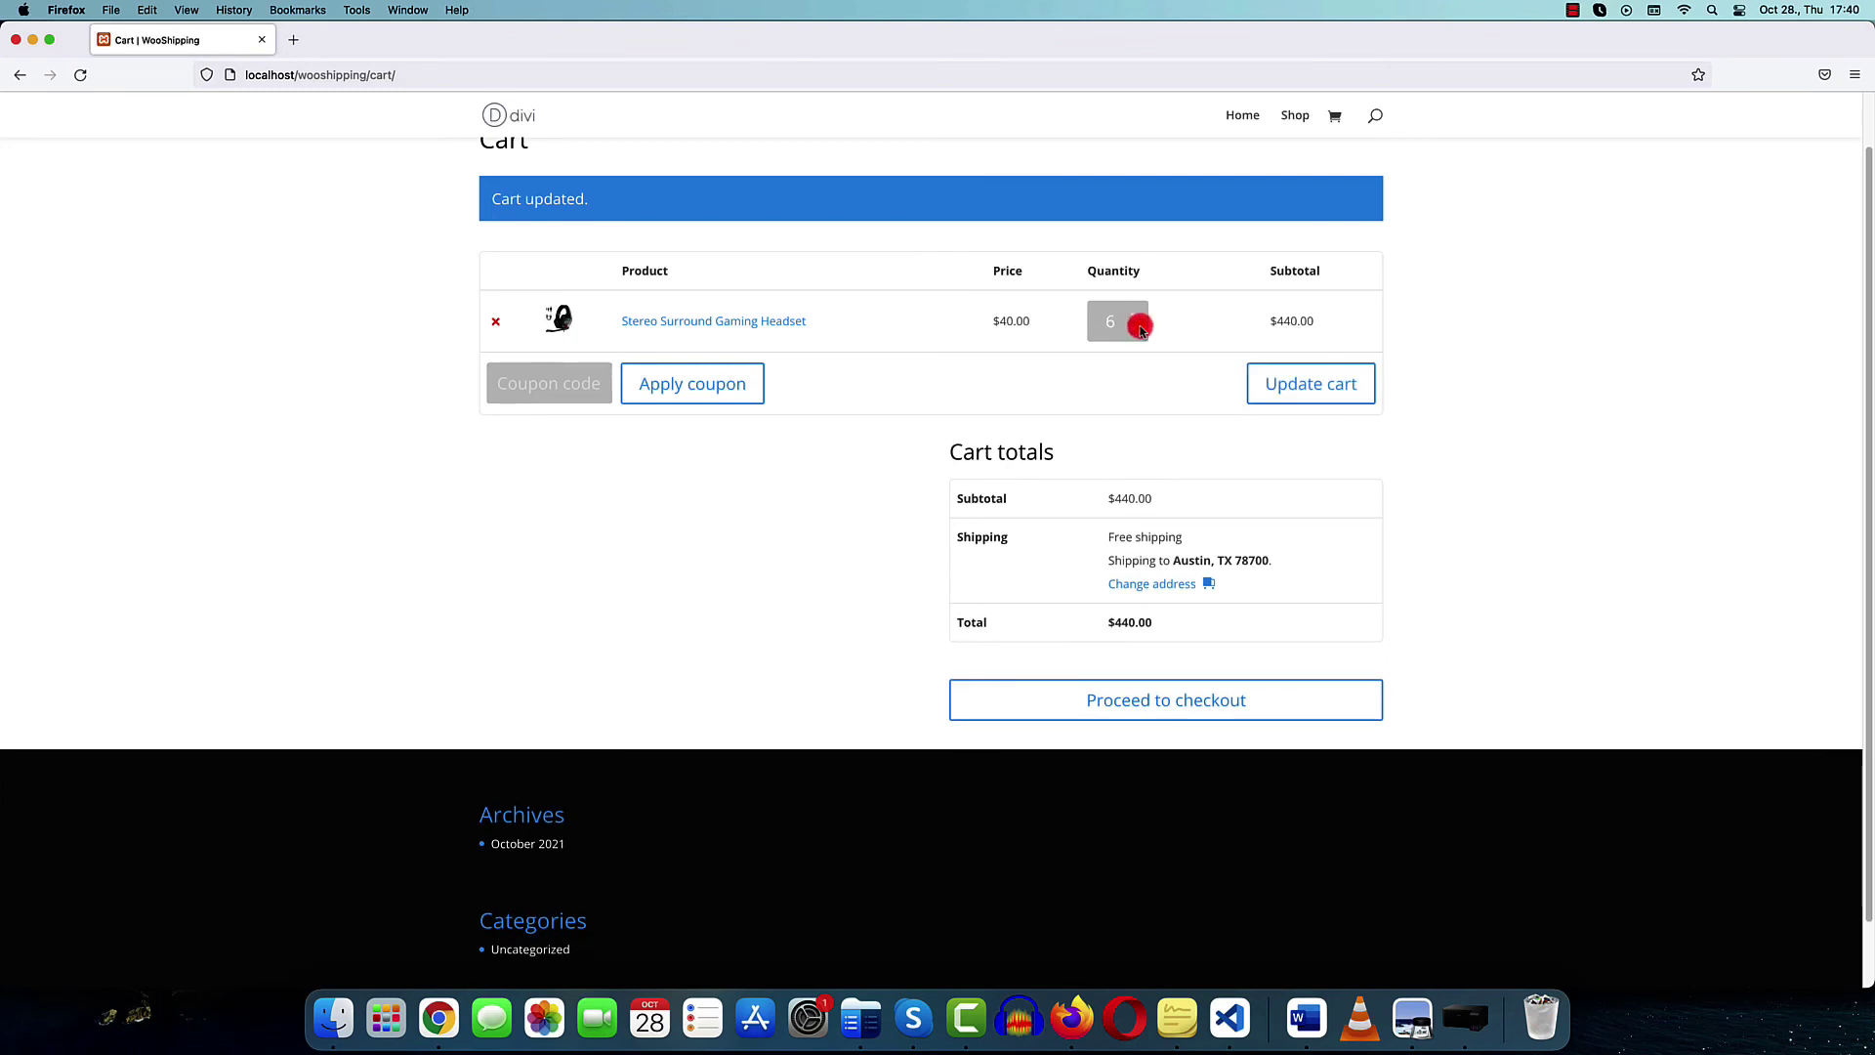
pyautogui.click(1331, 390)
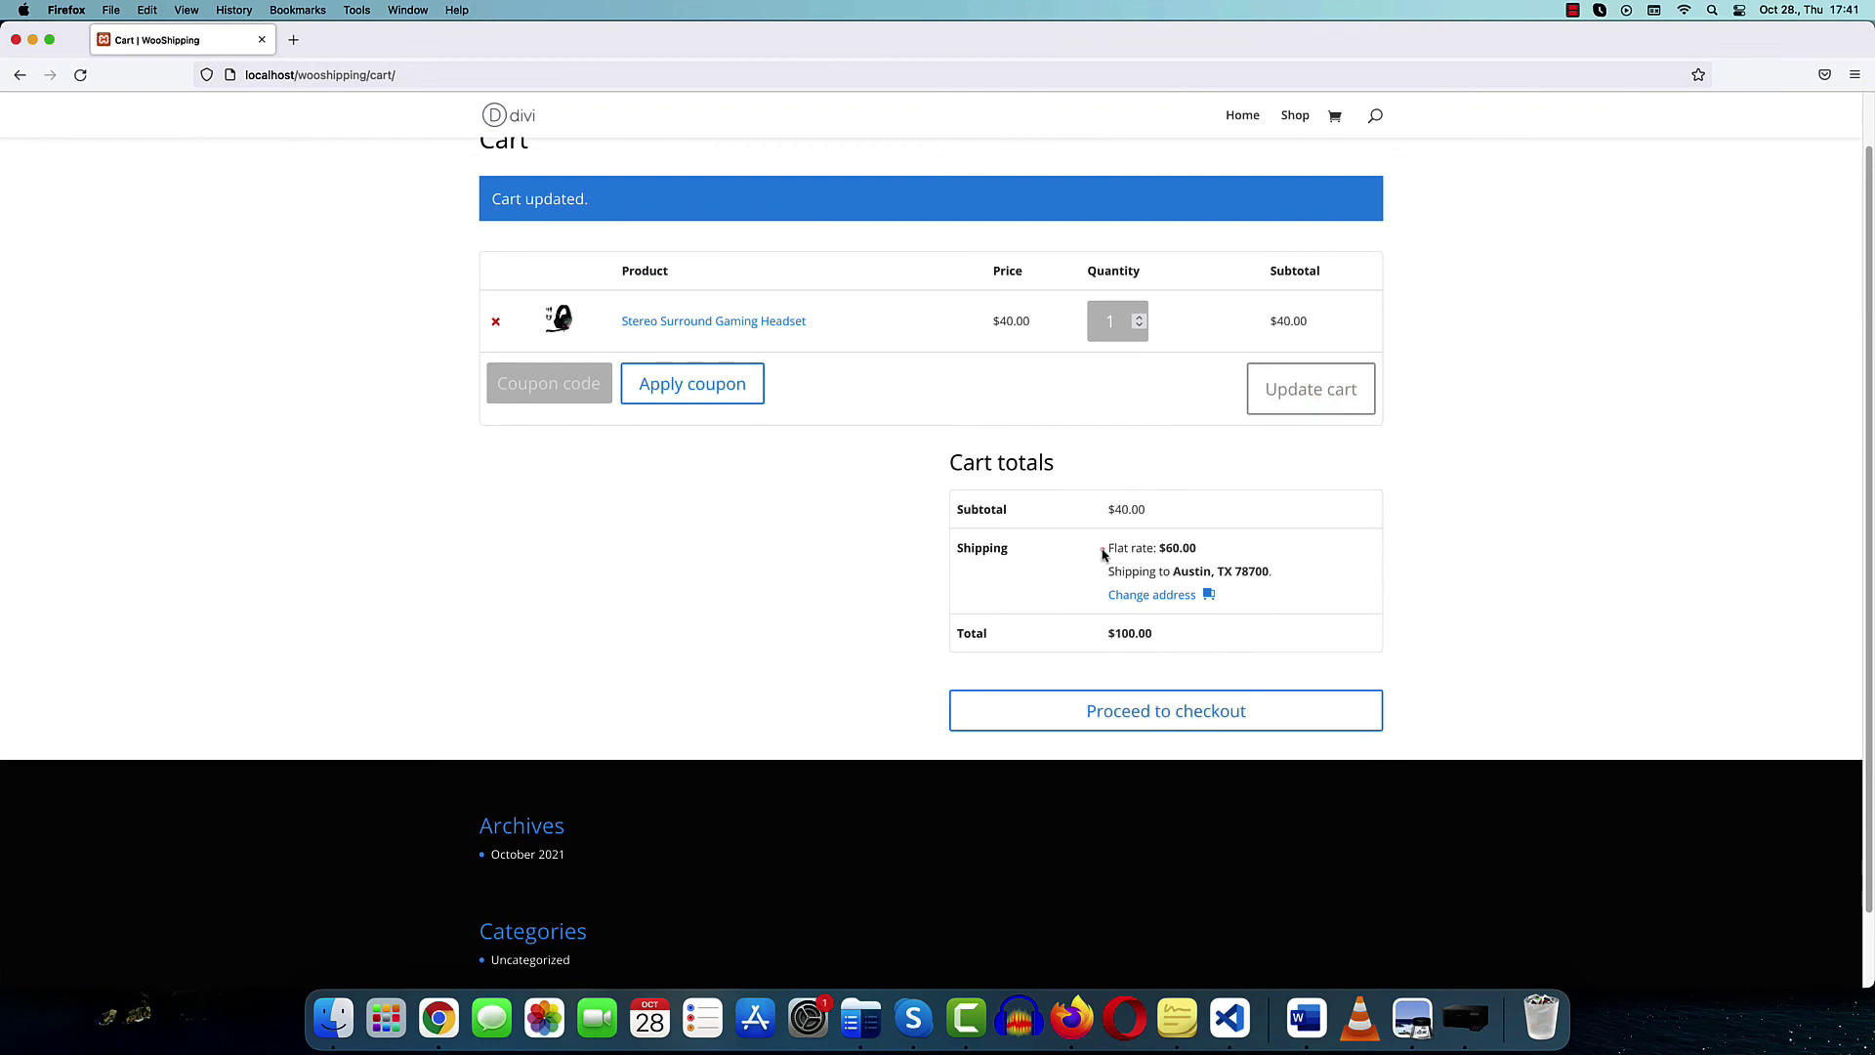
pyautogui.tripleClick(1101, 548)
# Update the headset quantity to 2 and check the shipping method for an order above the minimum
pyautogui.click(1139, 318)
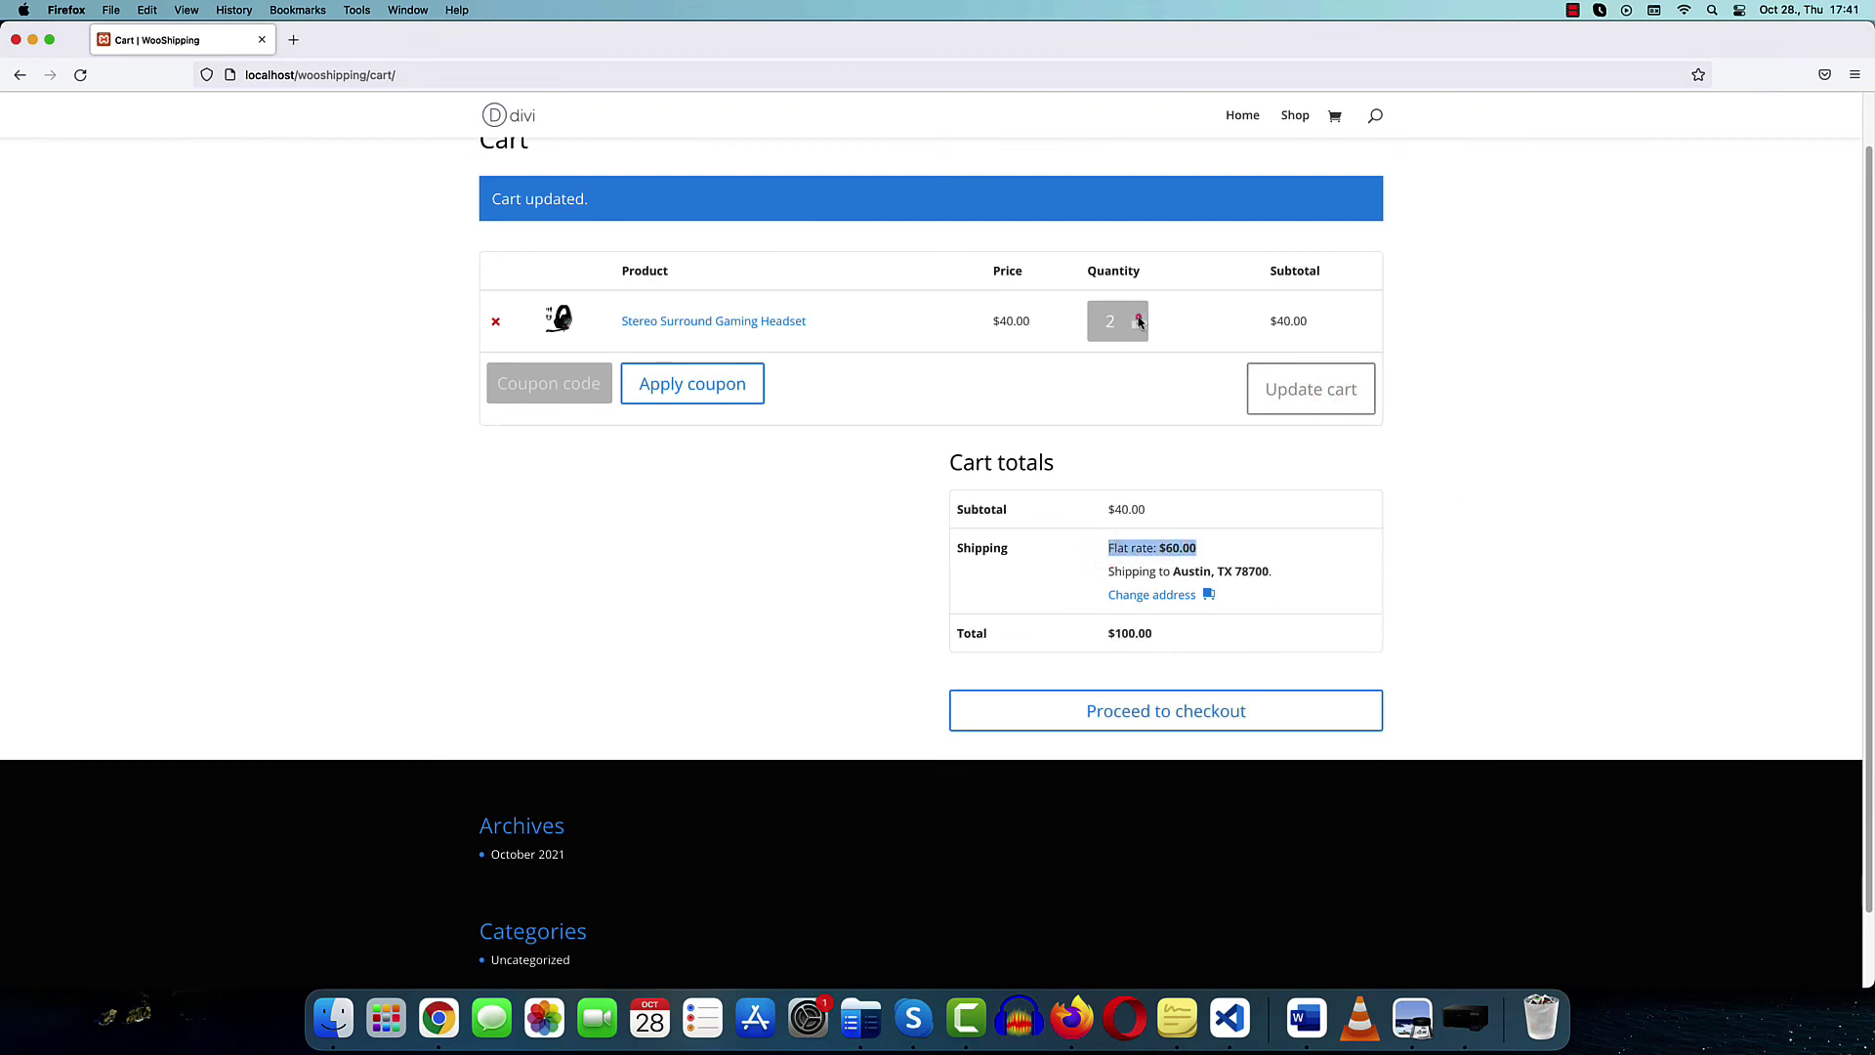
pyautogui.click(1325, 387)
pyautogui.tripleClick(1102, 553)
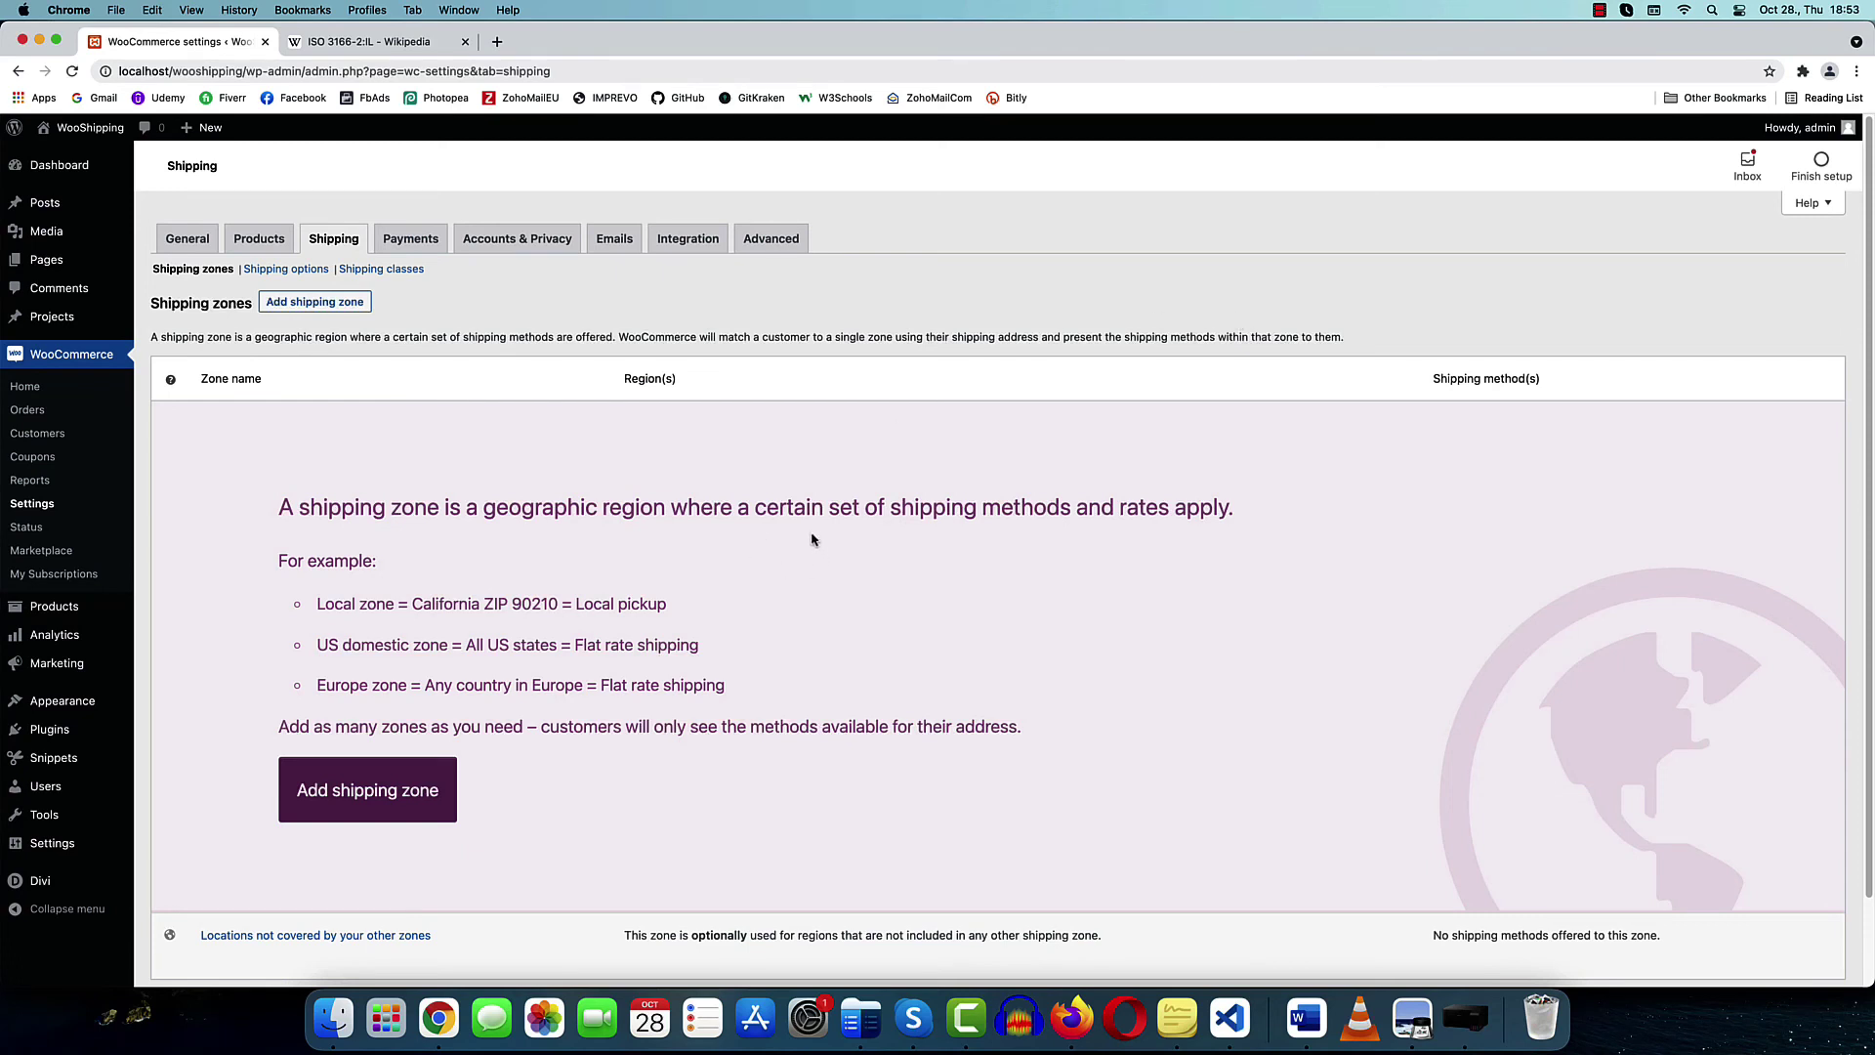
# Start a new shipping zone, search its regions for "japan" to view the available prefectures, and clear the search
pyautogui.click(297, 304)
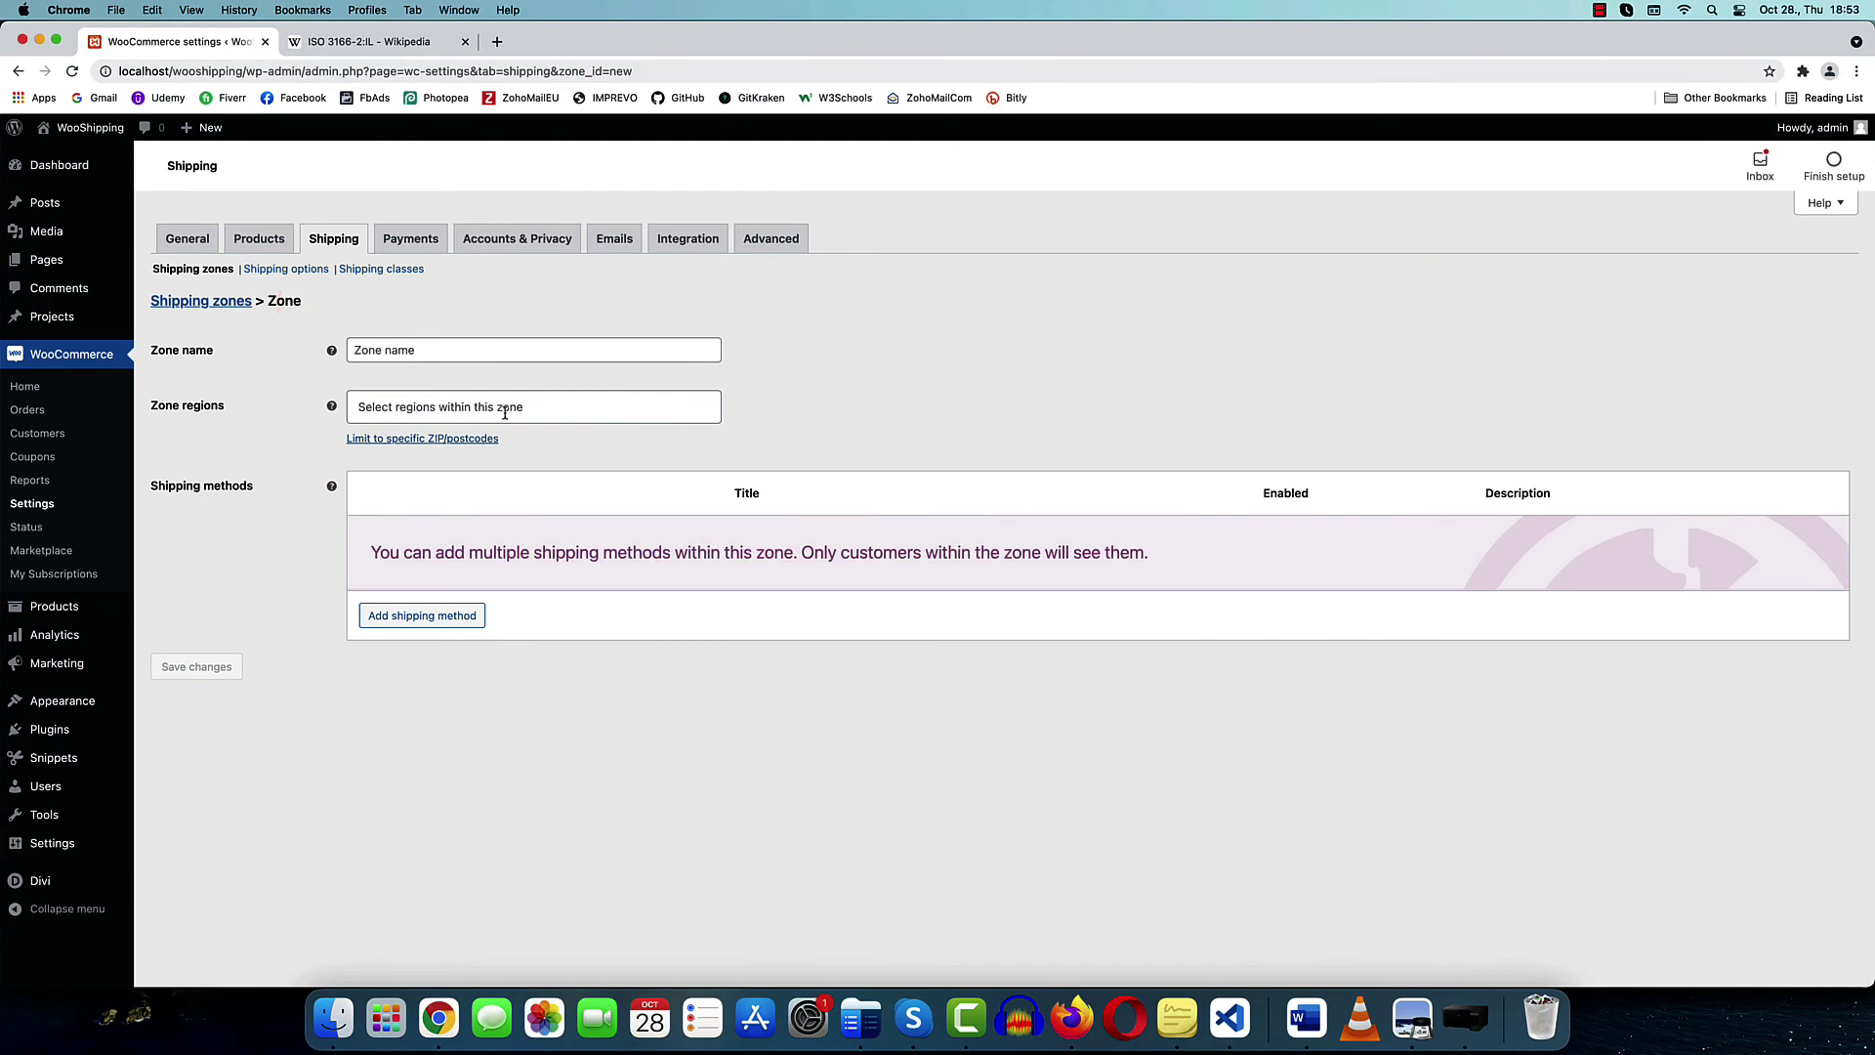
pyautogui.click(398, 409)
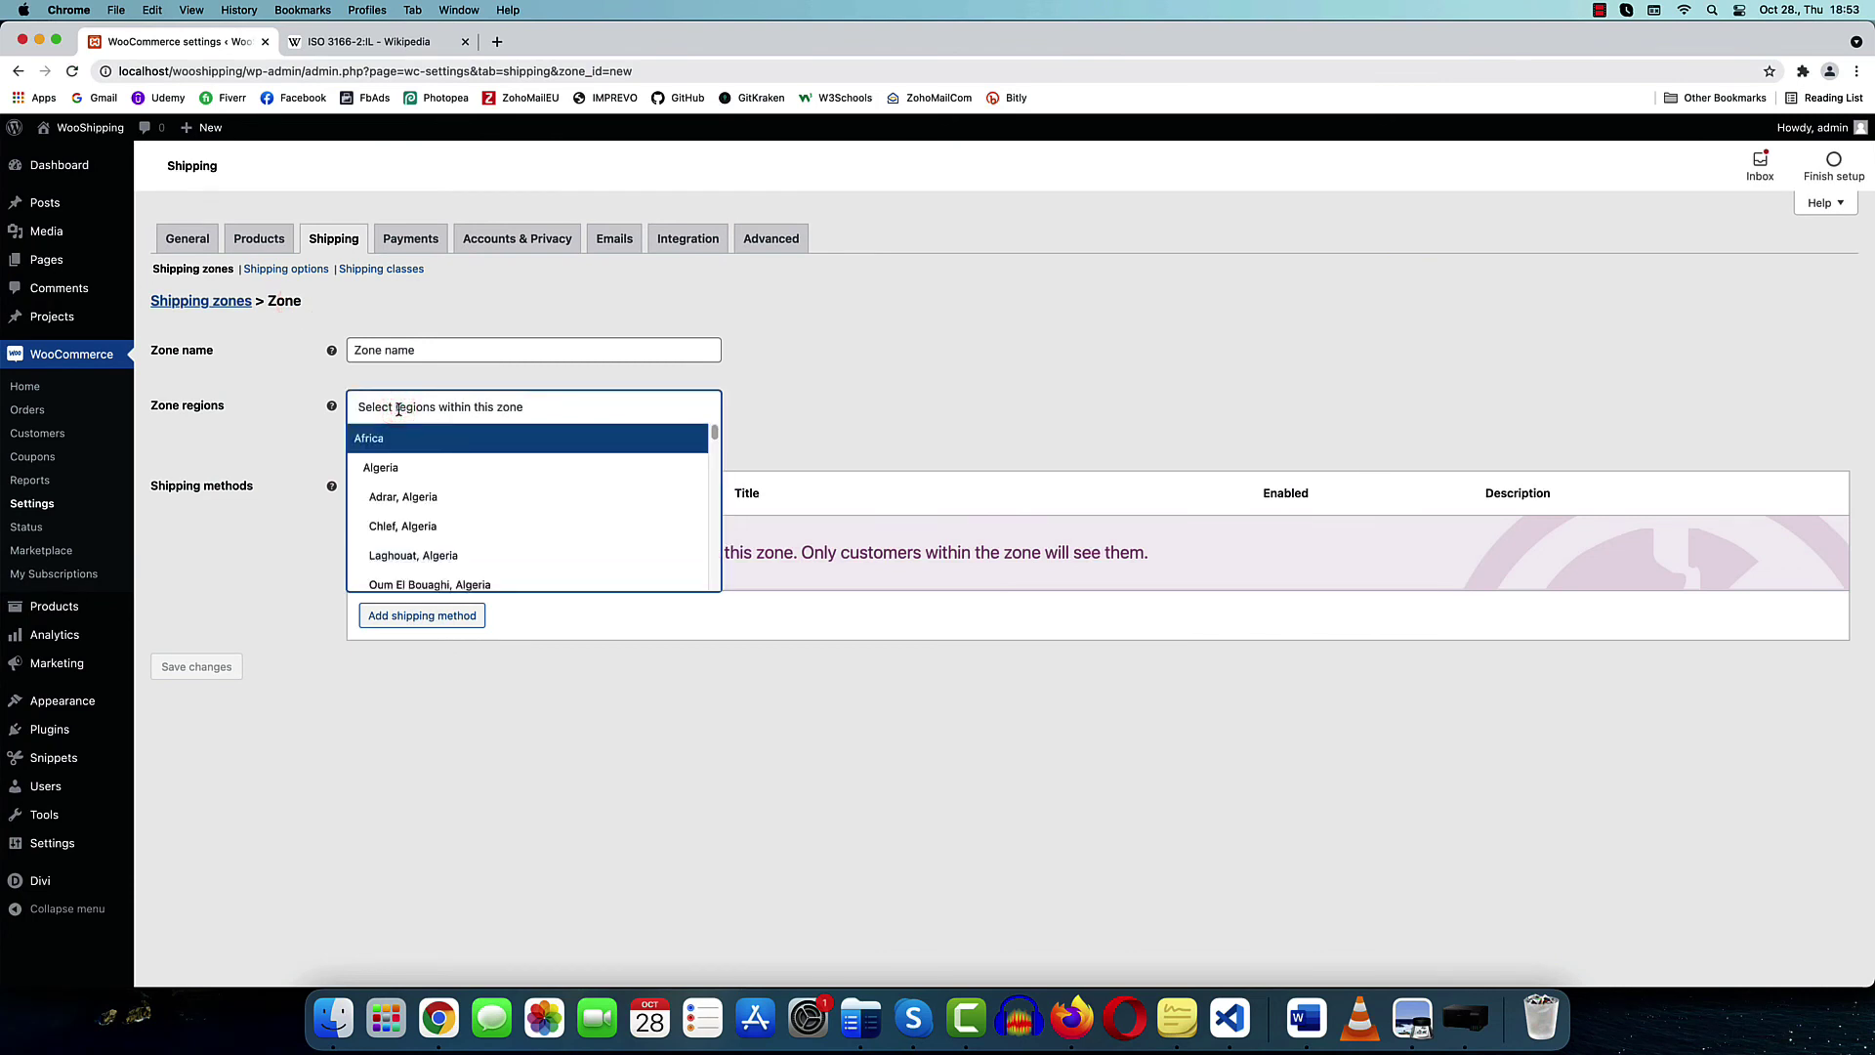
pyautogui.write('japan')
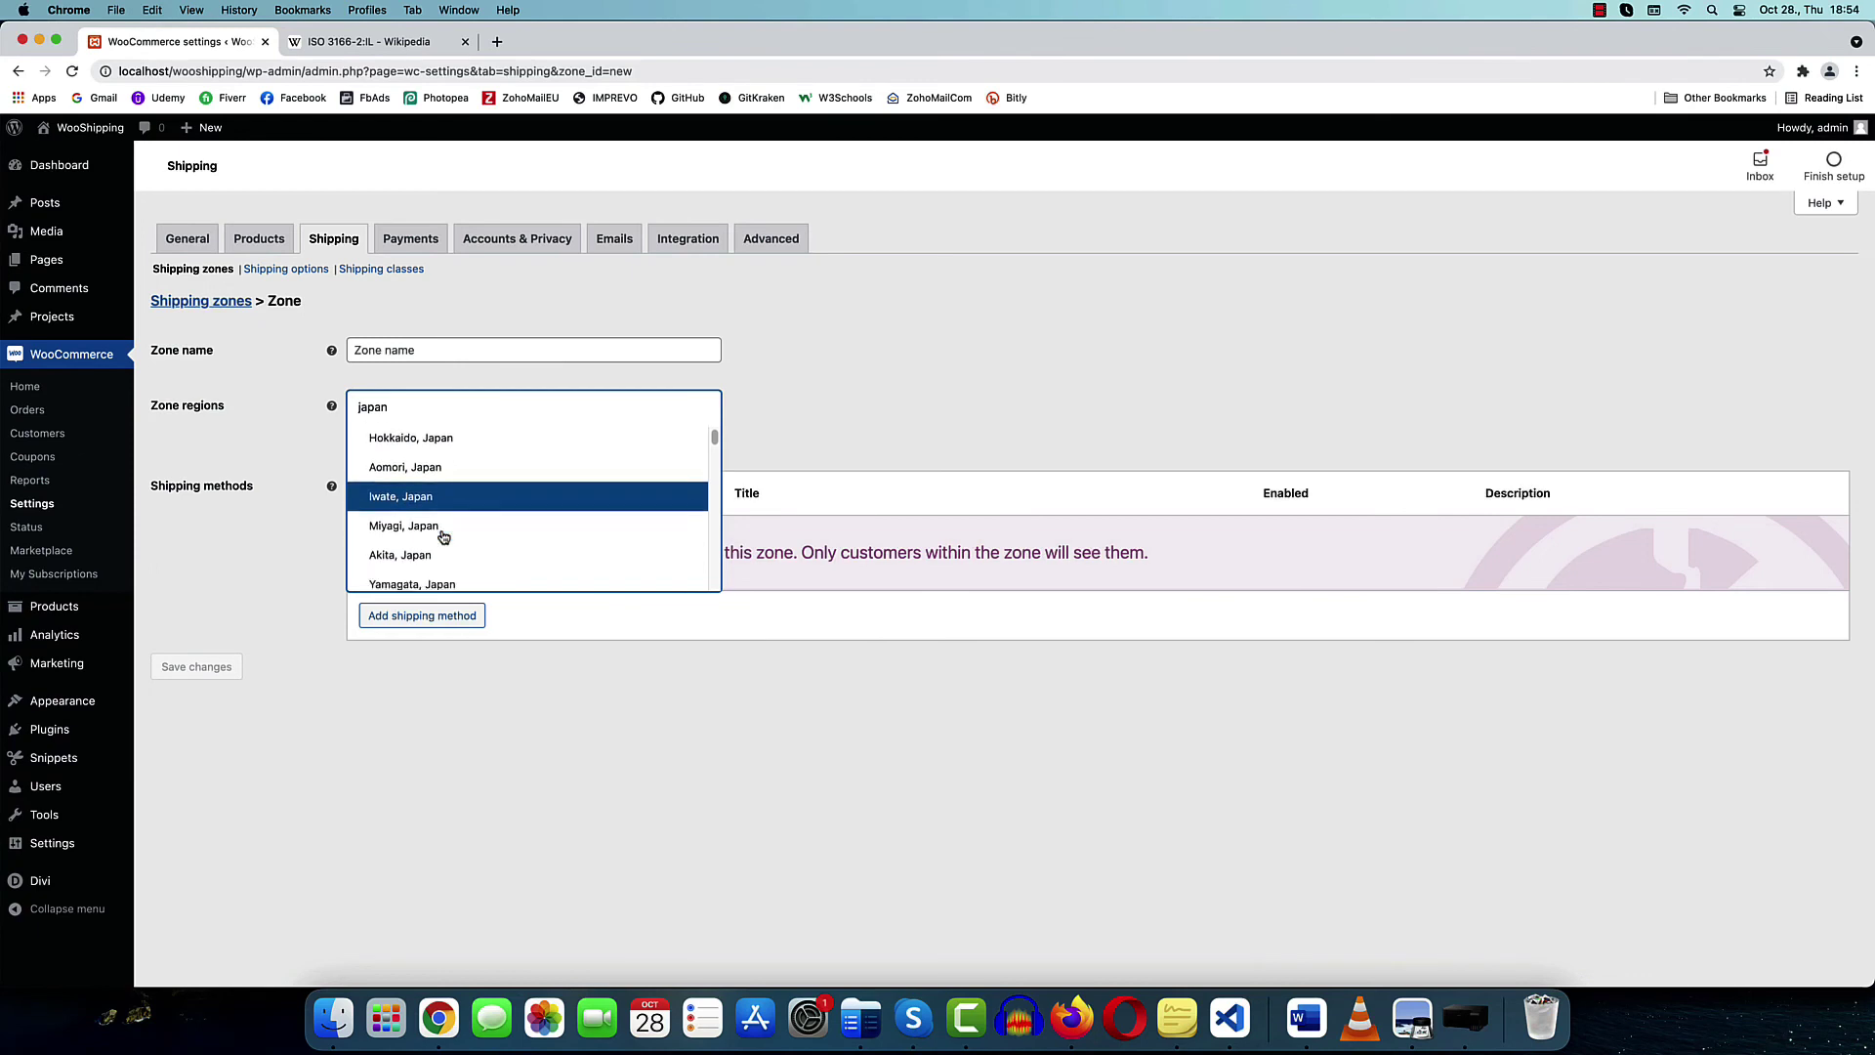
pyautogui.press('BackSpace')
pyautogui.press('BackSpace')
pyautogui.press('BackSpace')
pyautogui.press('BackSpace')
pyautogui.press('BackSpace')
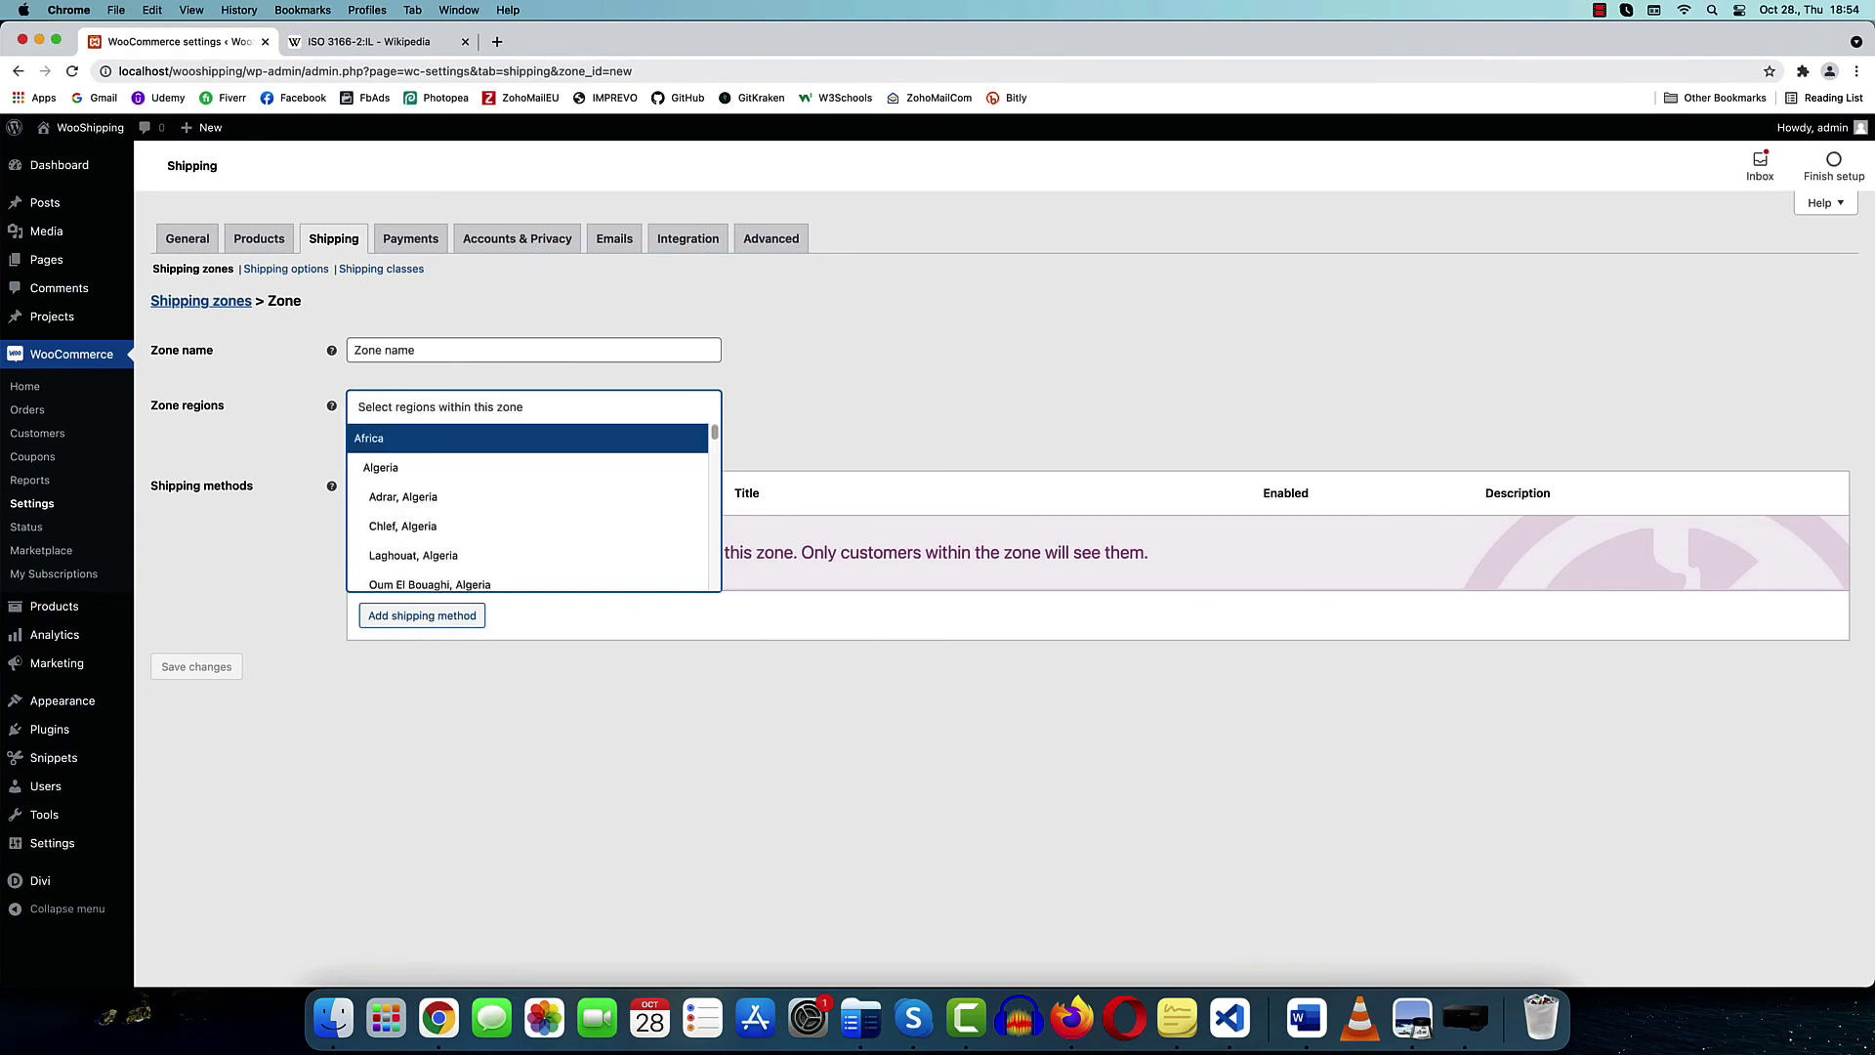
# Search the zone regions for "china", look through the listed provinces, and clear the search
pyautogui.write('china')
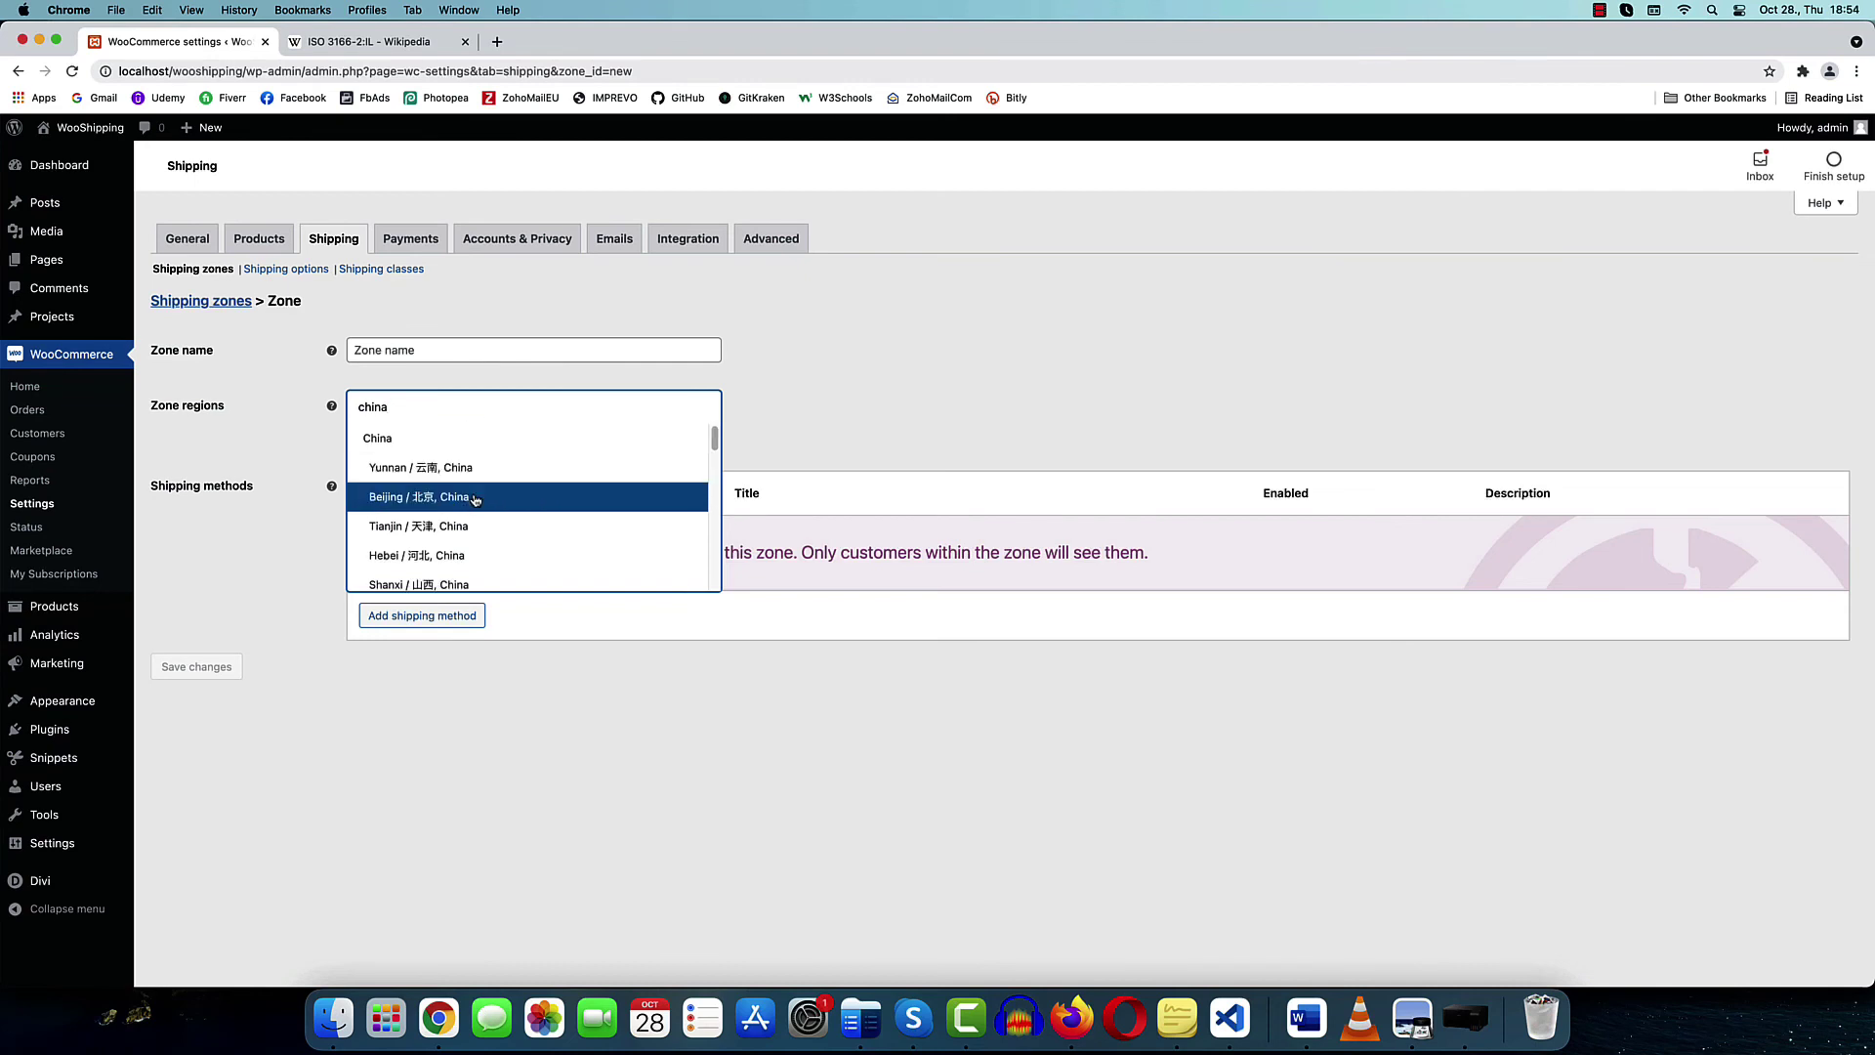
pyautogui.scroll(-3, 477, 545)
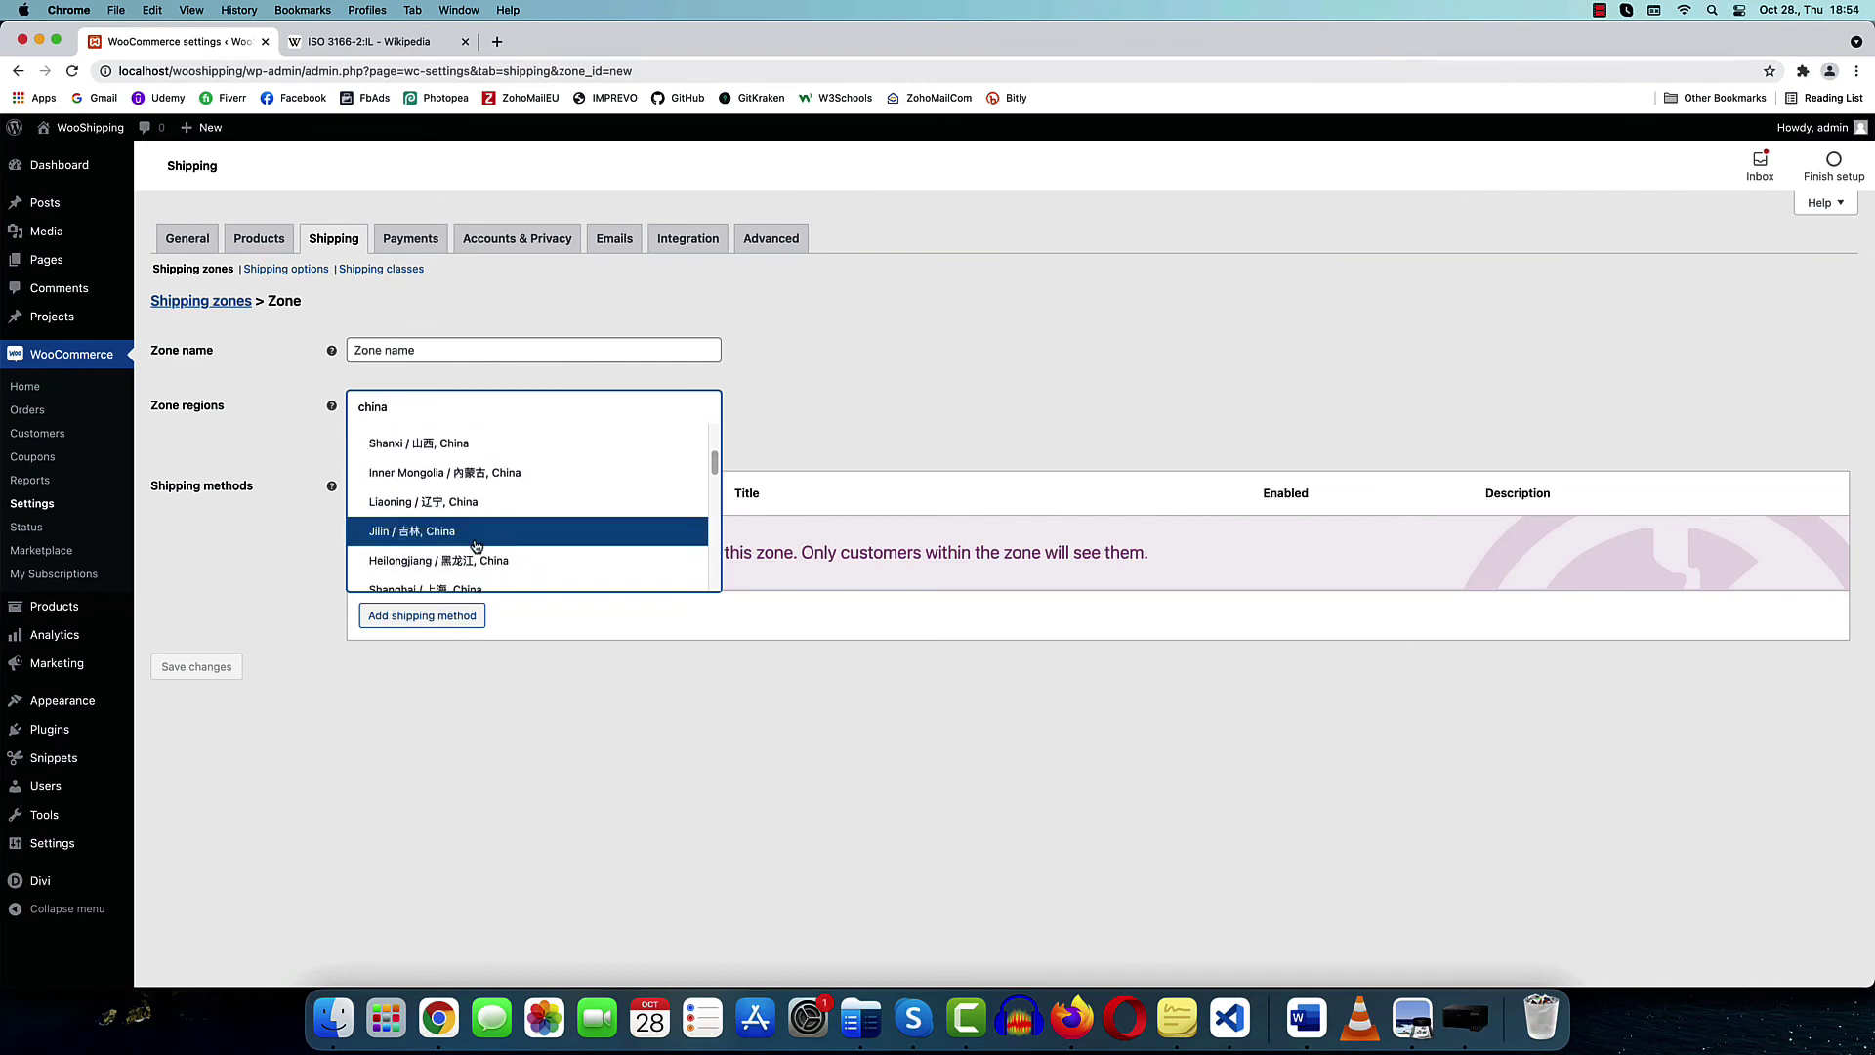
pyautogui.scroll(3, 473, 533)
pyautogui.doubleClick(402, 408)
pyautogui.press('BackSpace')
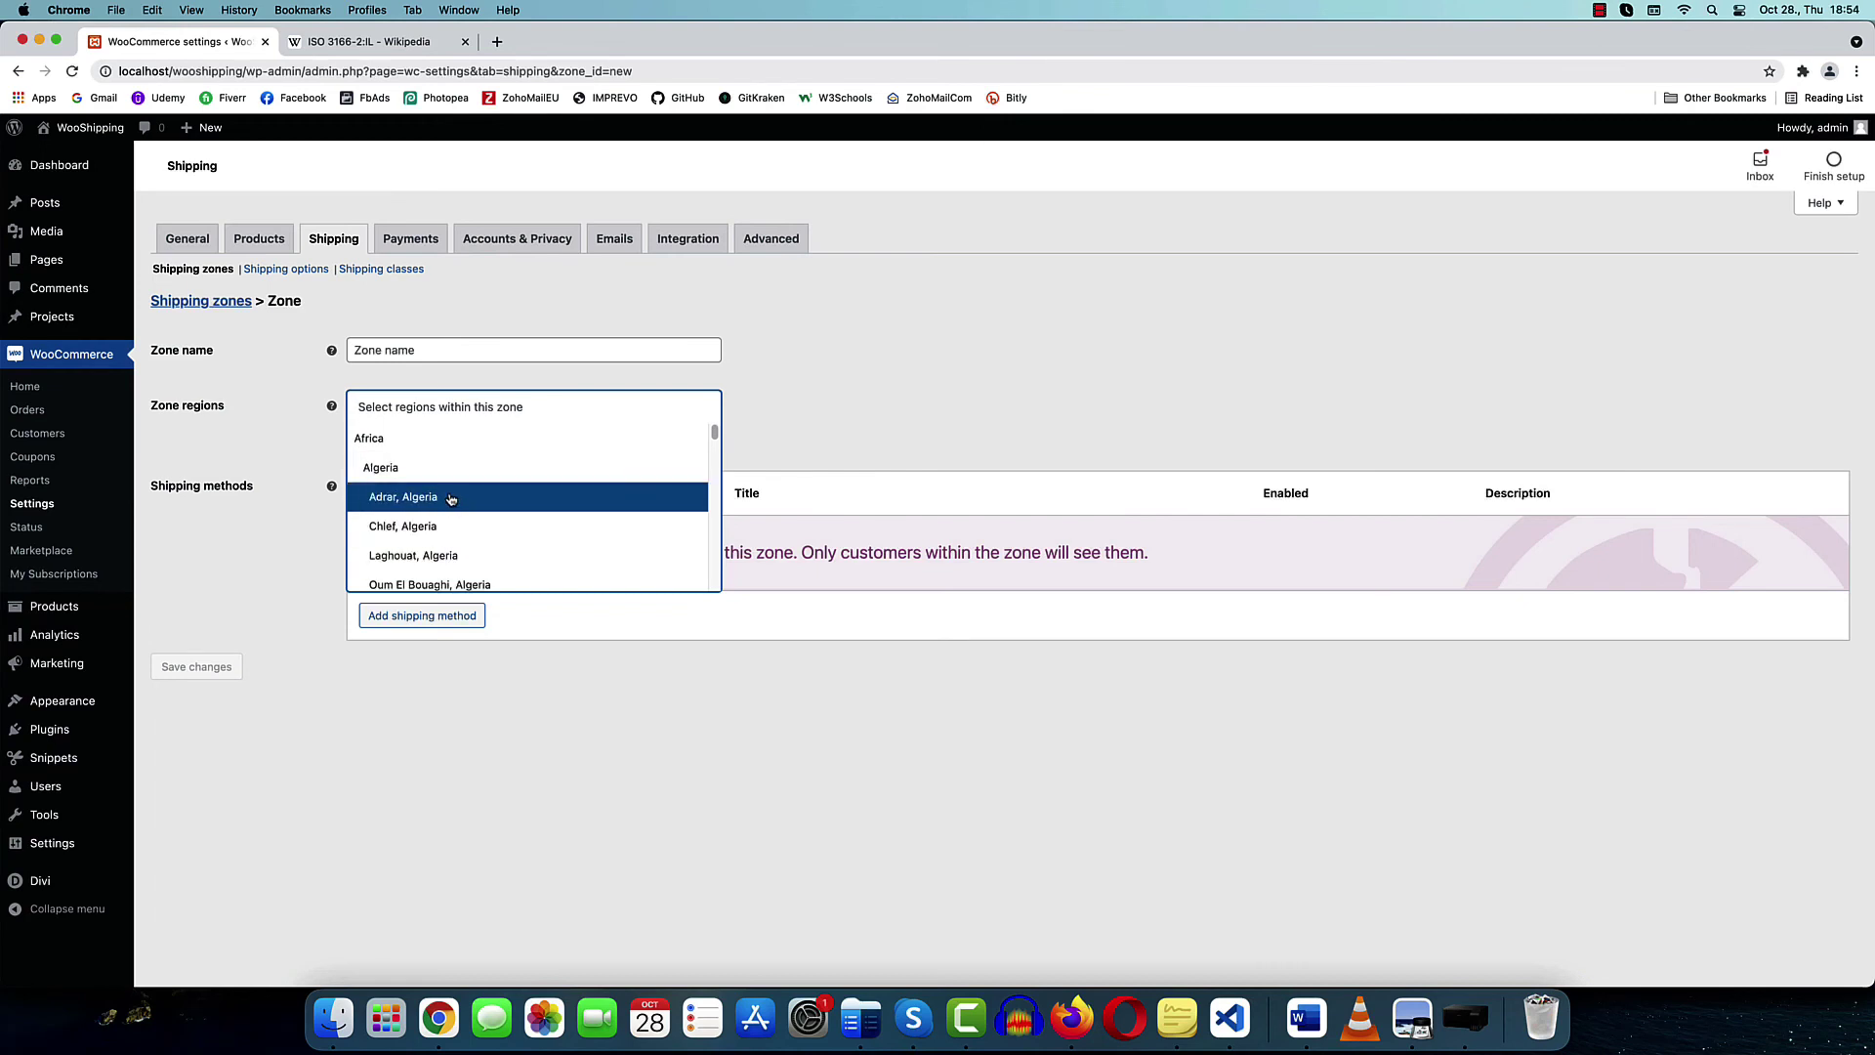
# Search the zone regions for "Israel" to check which regions are offered, and close the list without selecting any
pyautogui.click(406, 405)
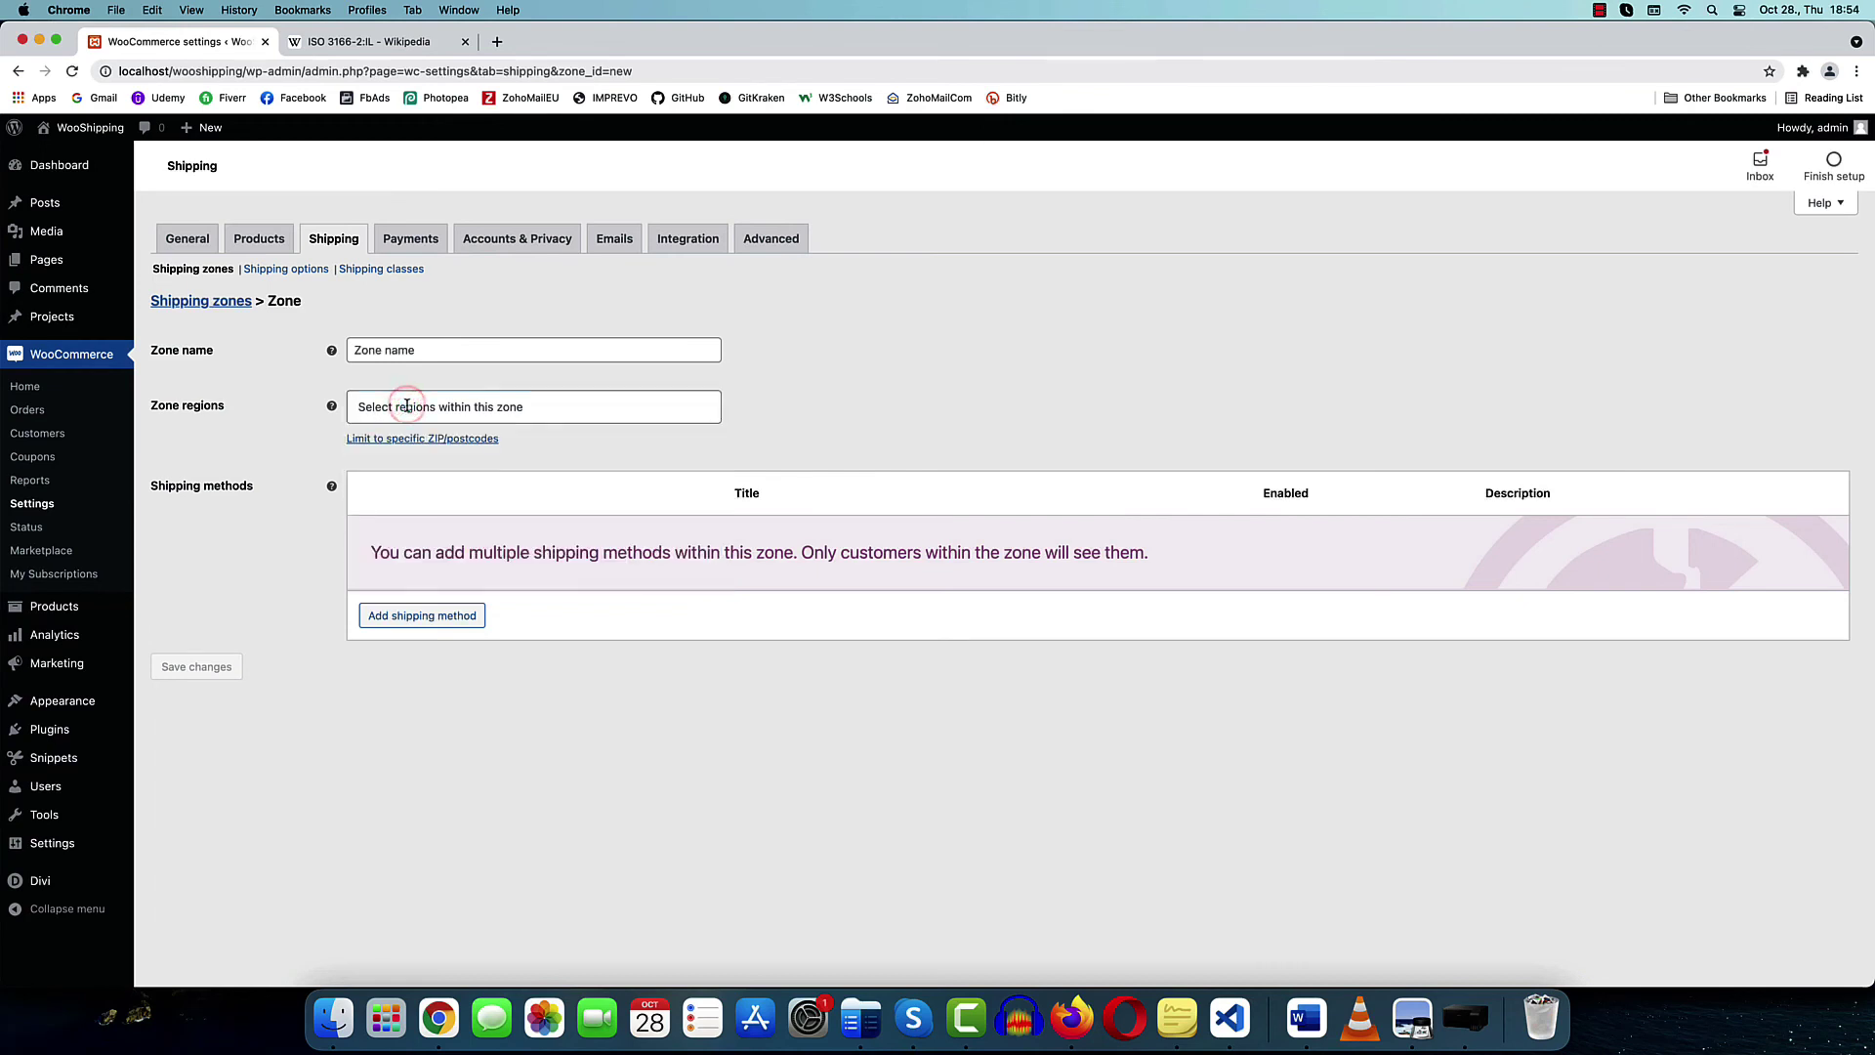
pyautogui.click(398, 409)
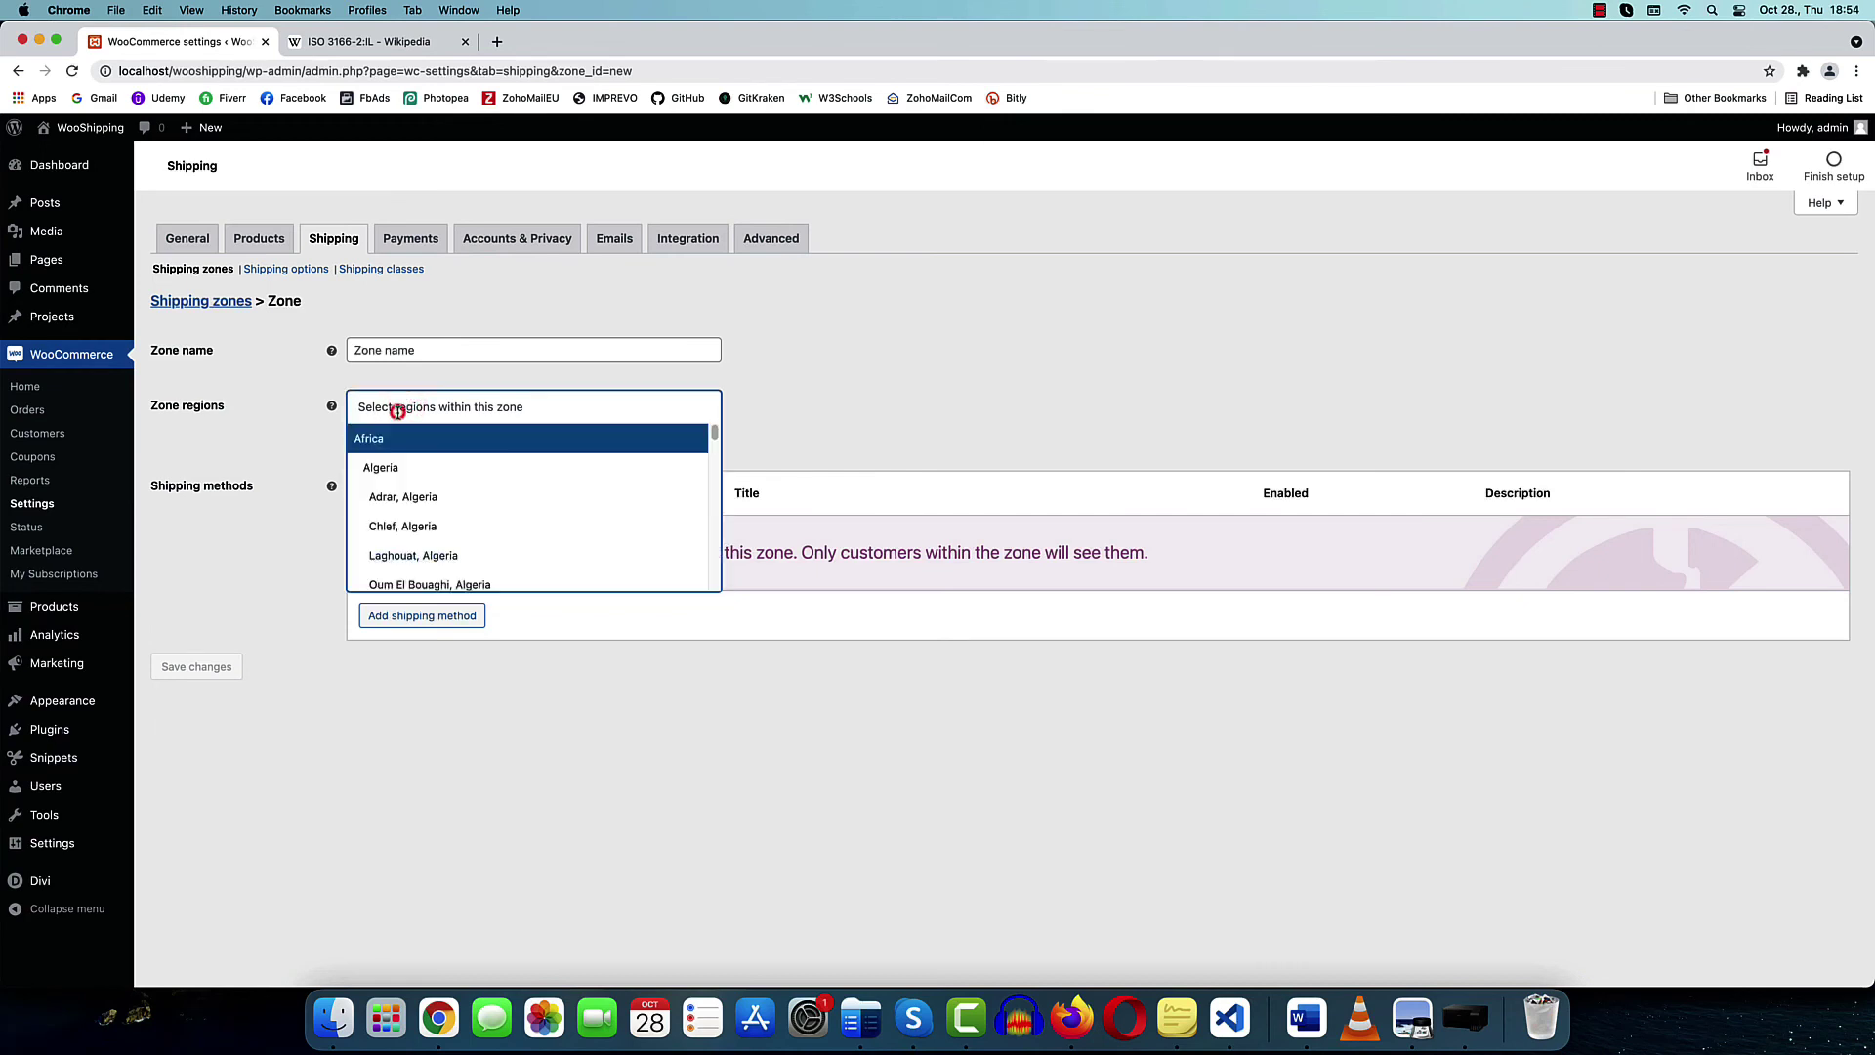
pyautogui.write('Israel')
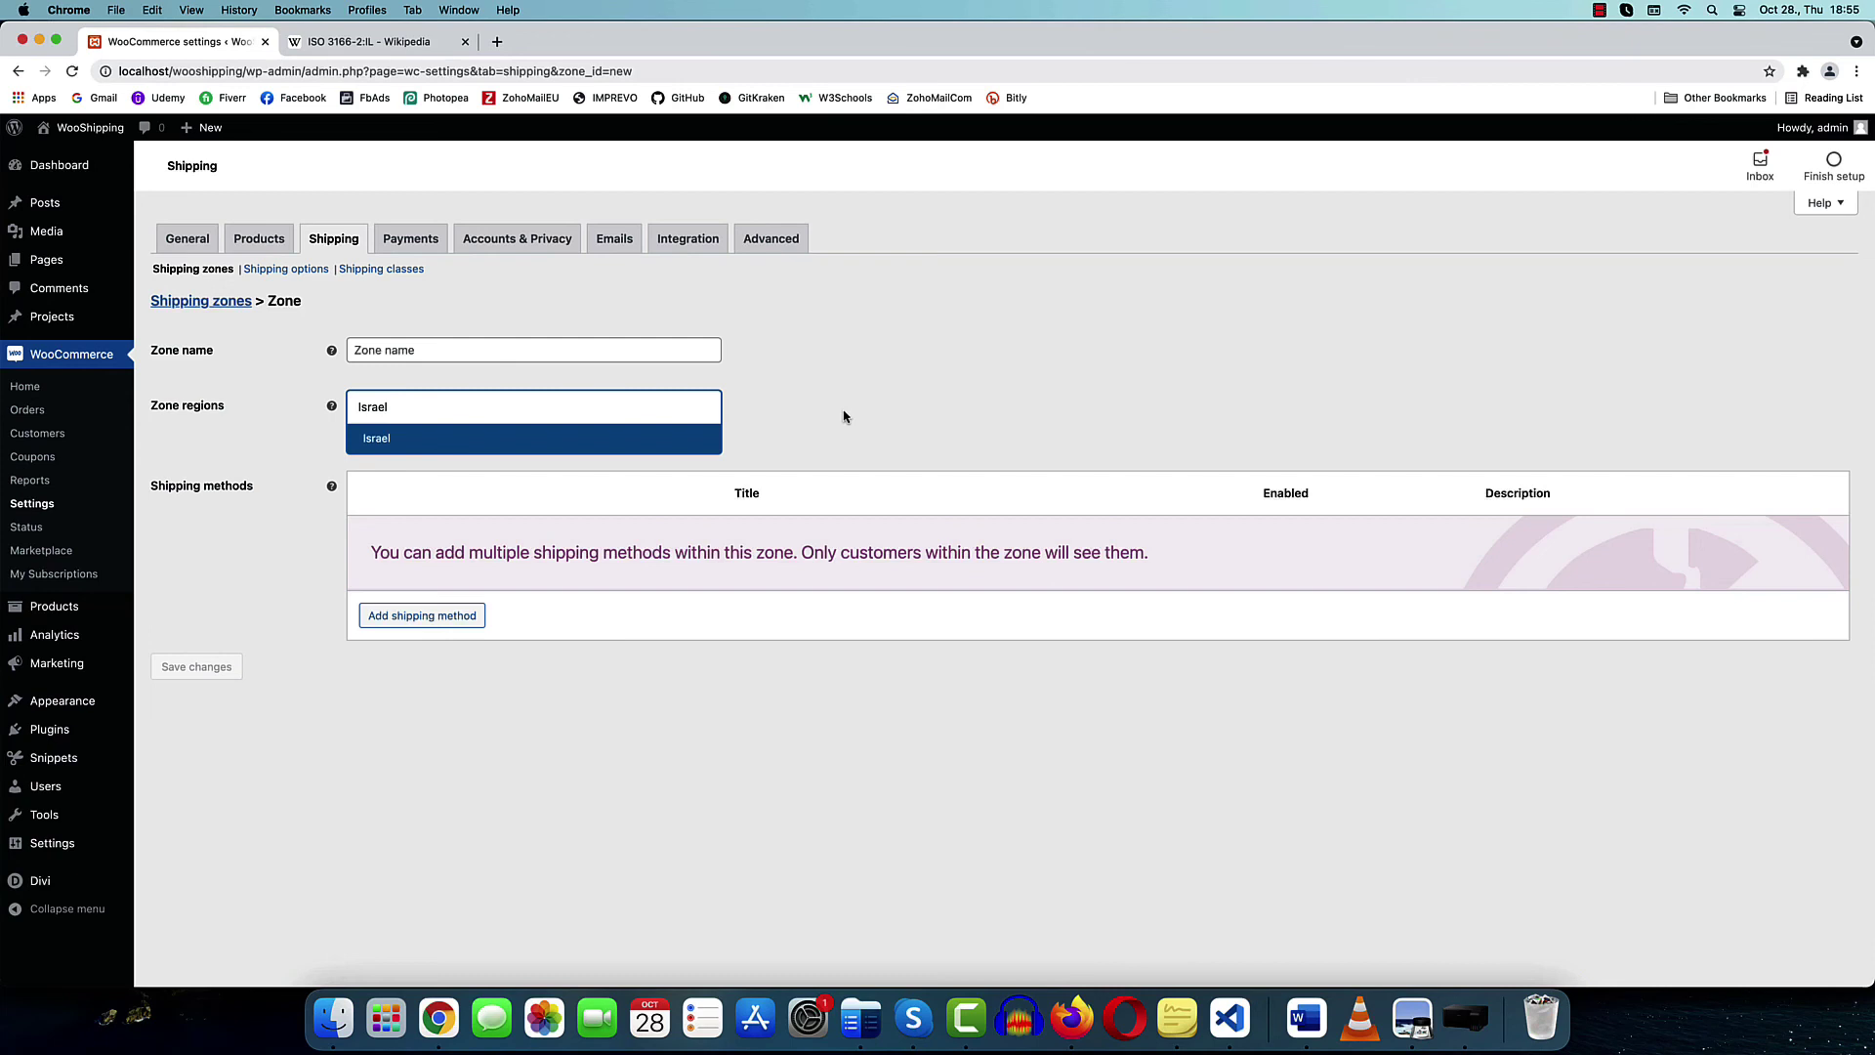
pyautogui.click(809, 418)
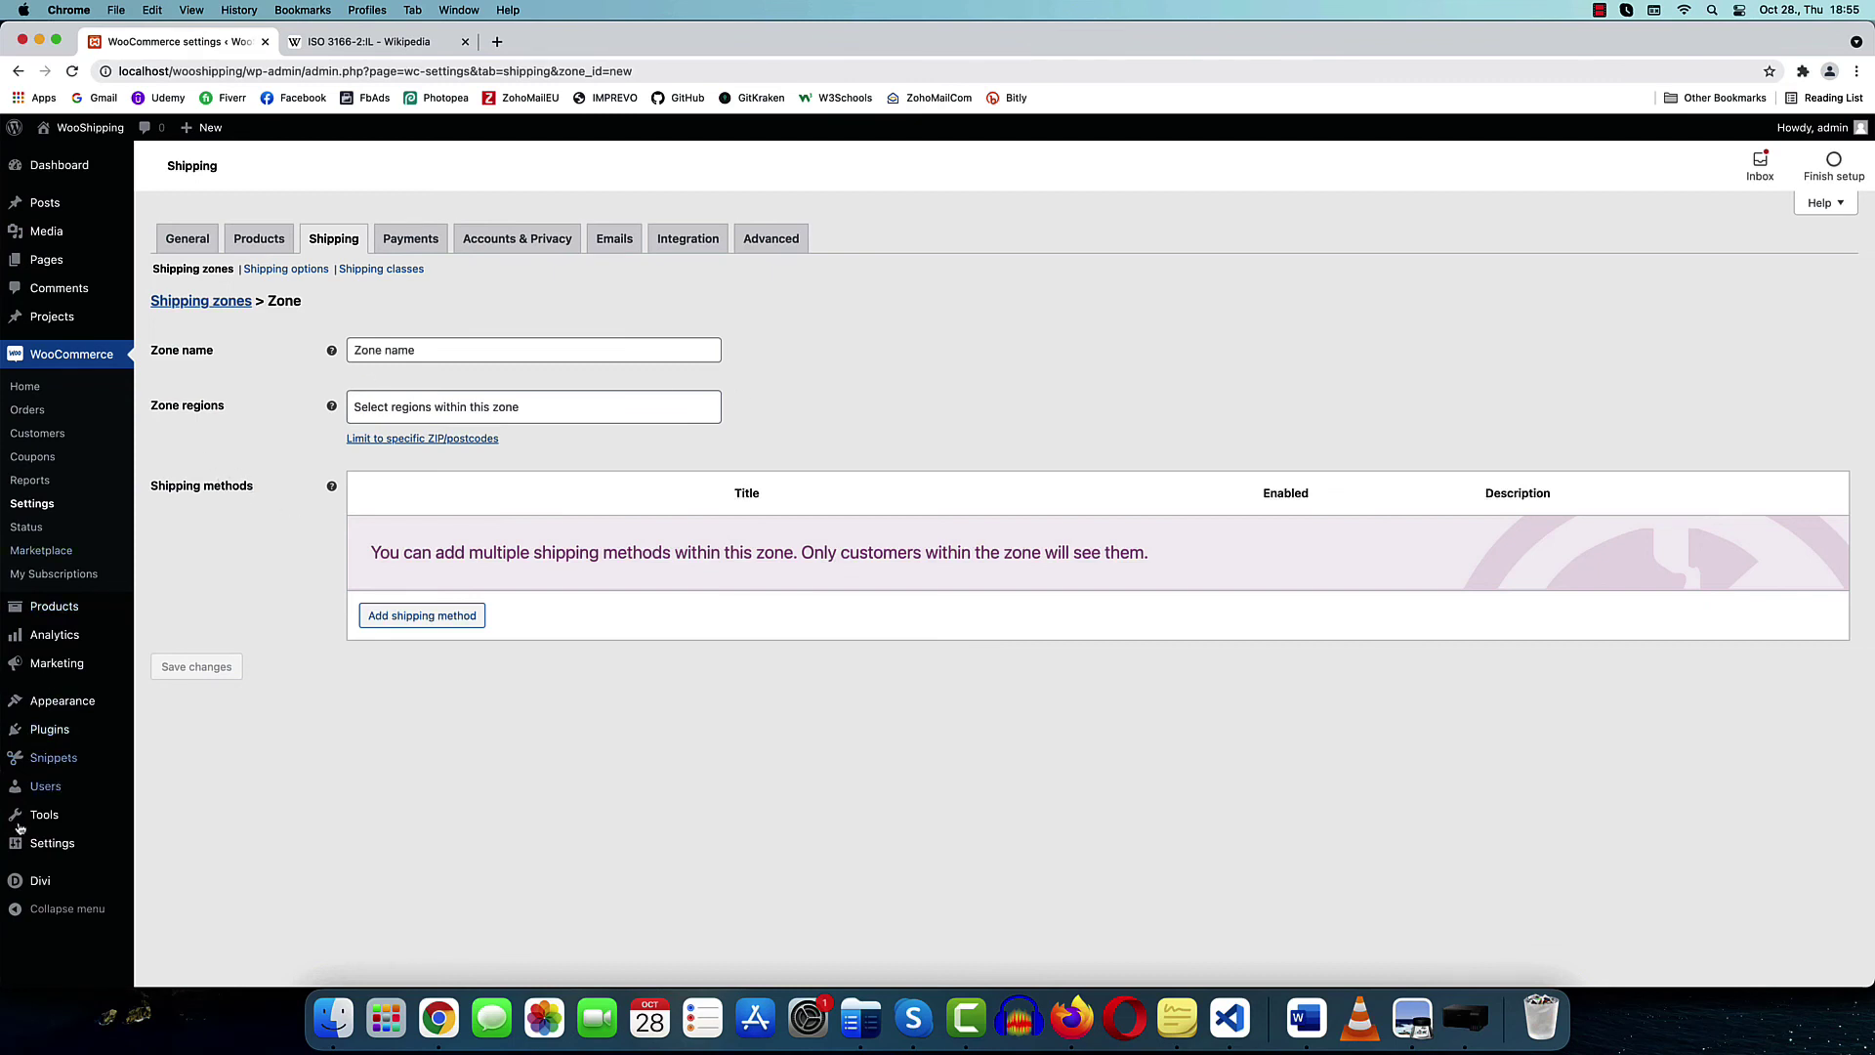
# Leave the zone unsaved and create a "Custom region" snippet whose custom_woocommerce_states function adds HA Haifa District and TA Tel Aviv District to IL, hooked to woocommerce_states
pyautogui.moveTo(48, 764)
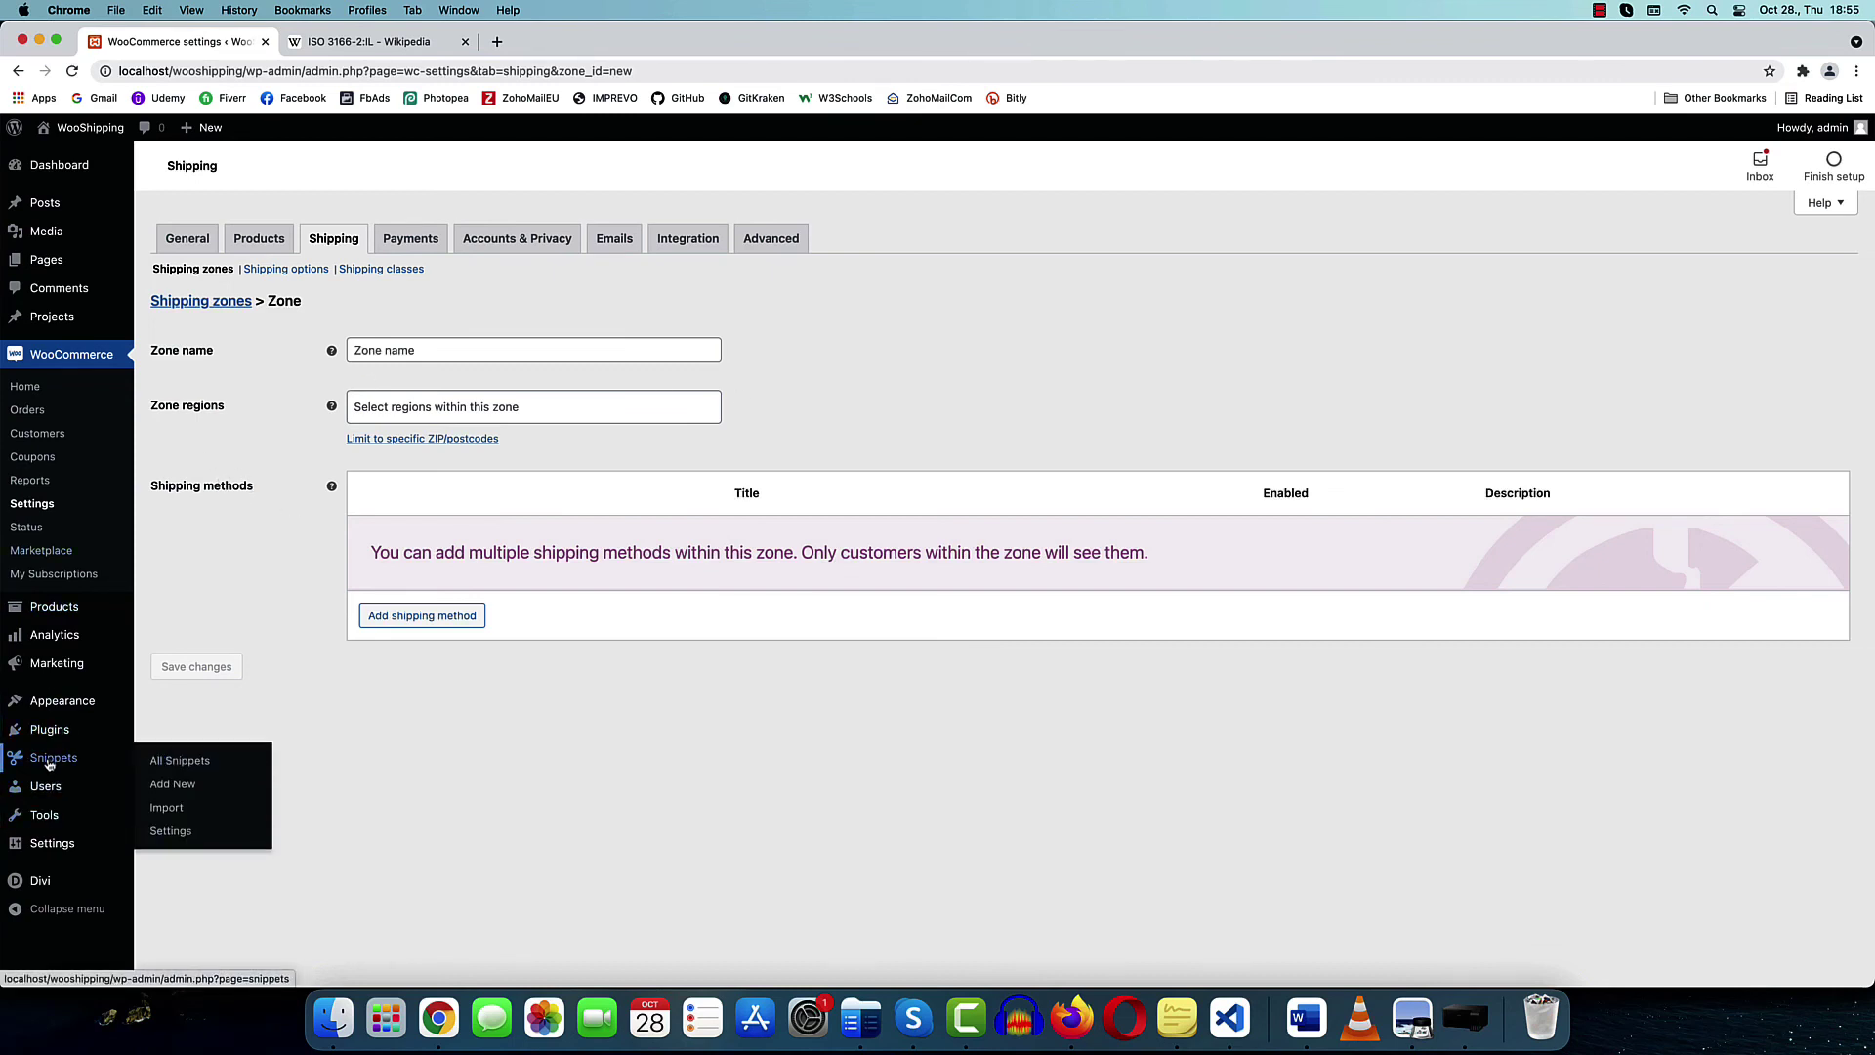
pyautogui.click(166, 783)
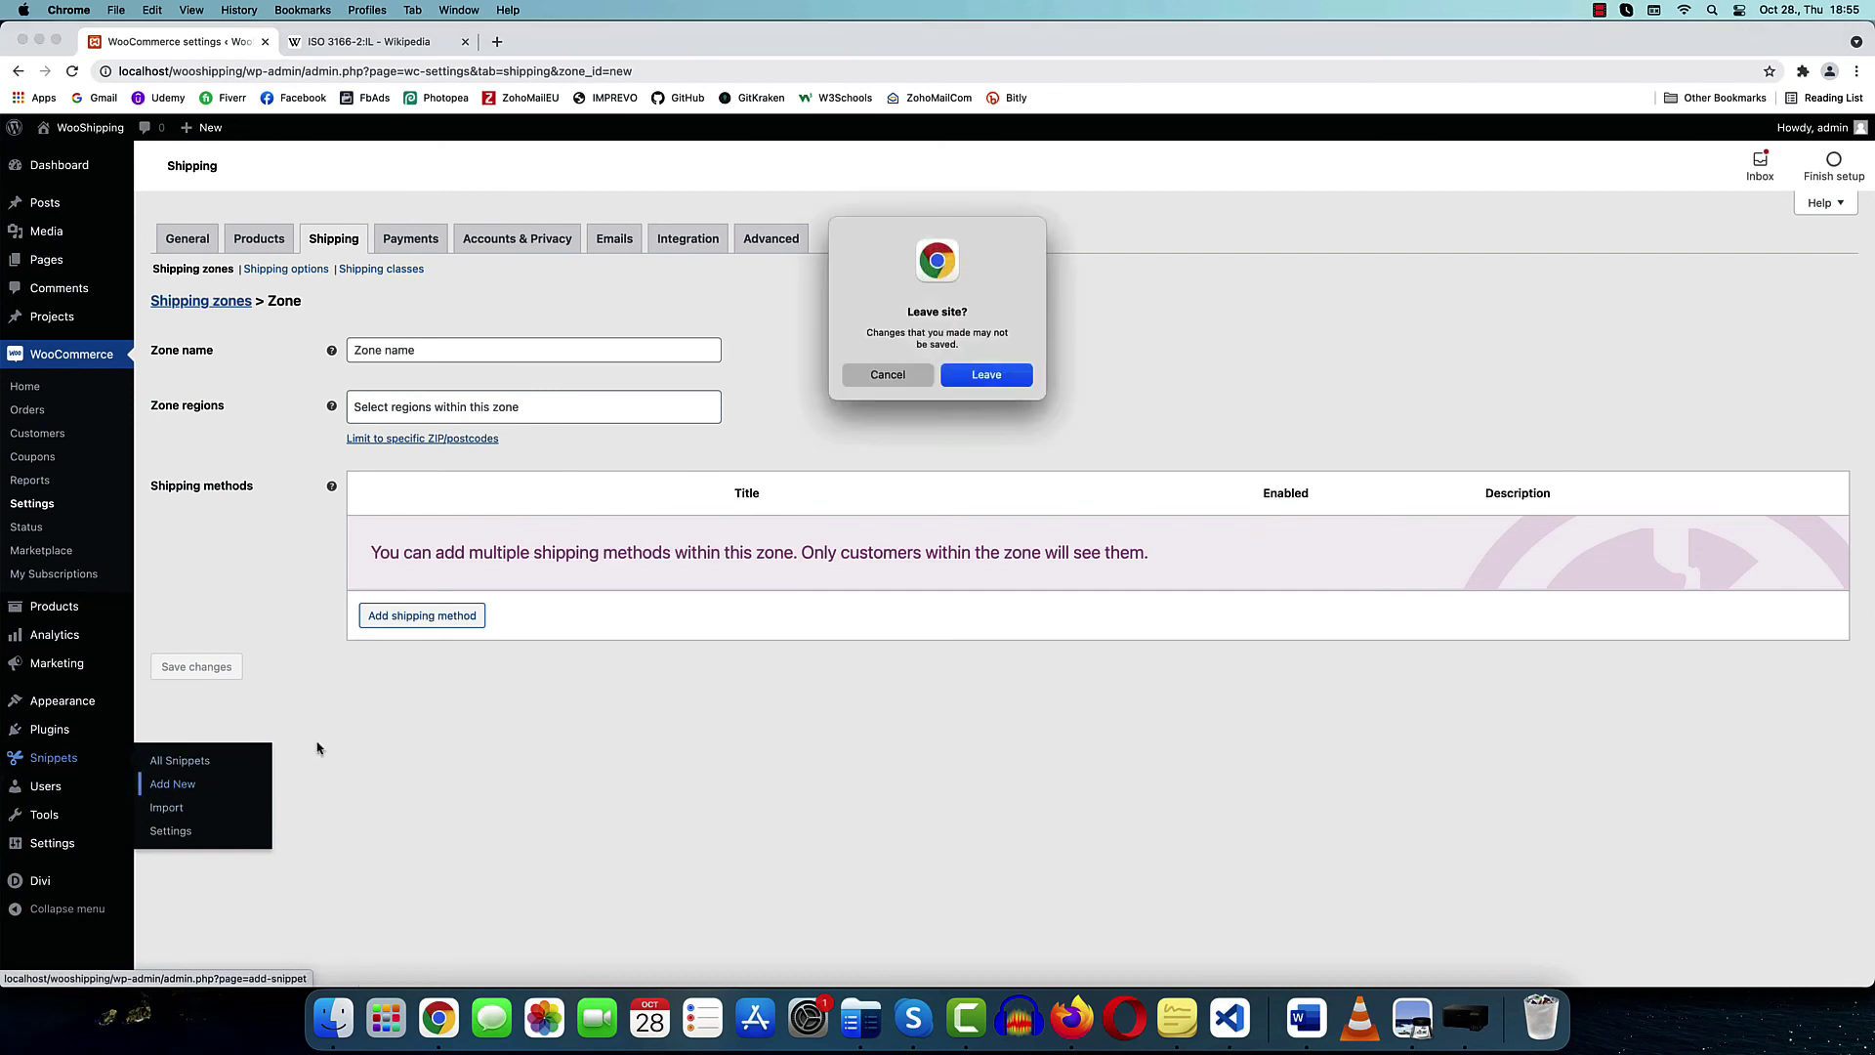
pyautogui.click(991, 375)
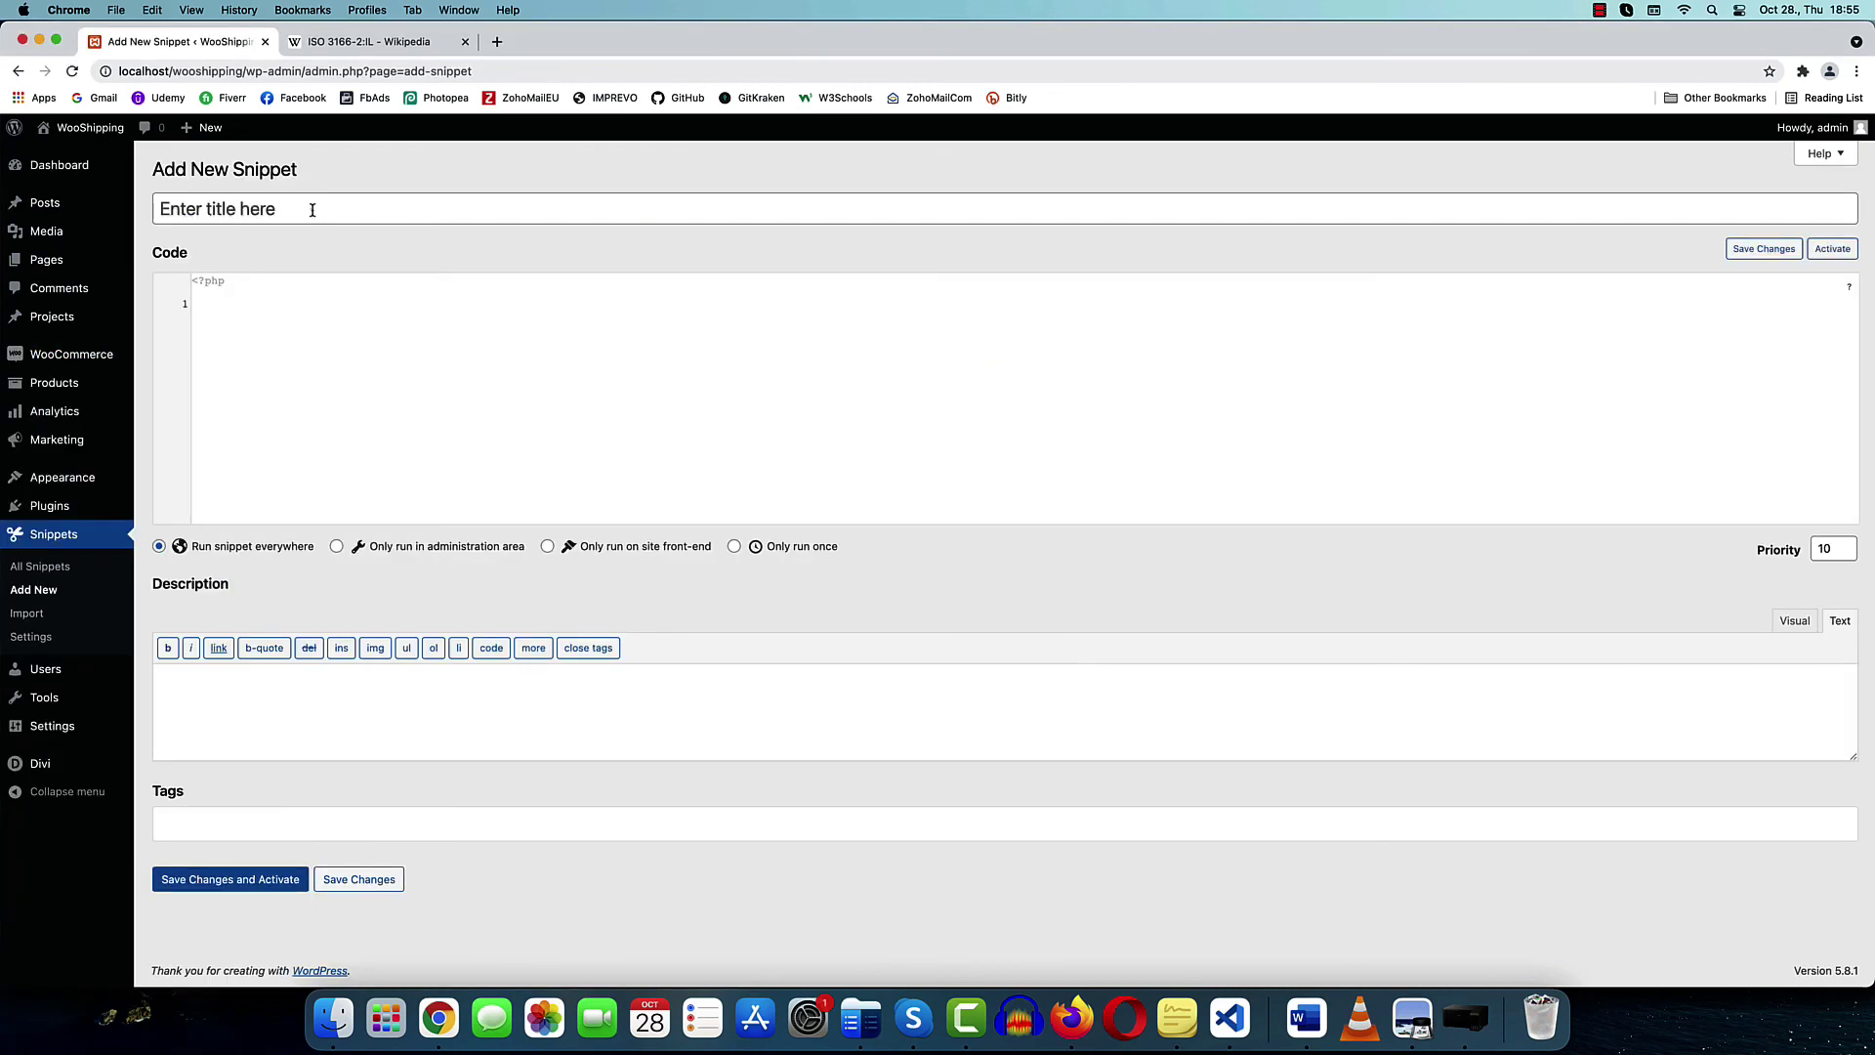
pyautogui.click(312, 210)
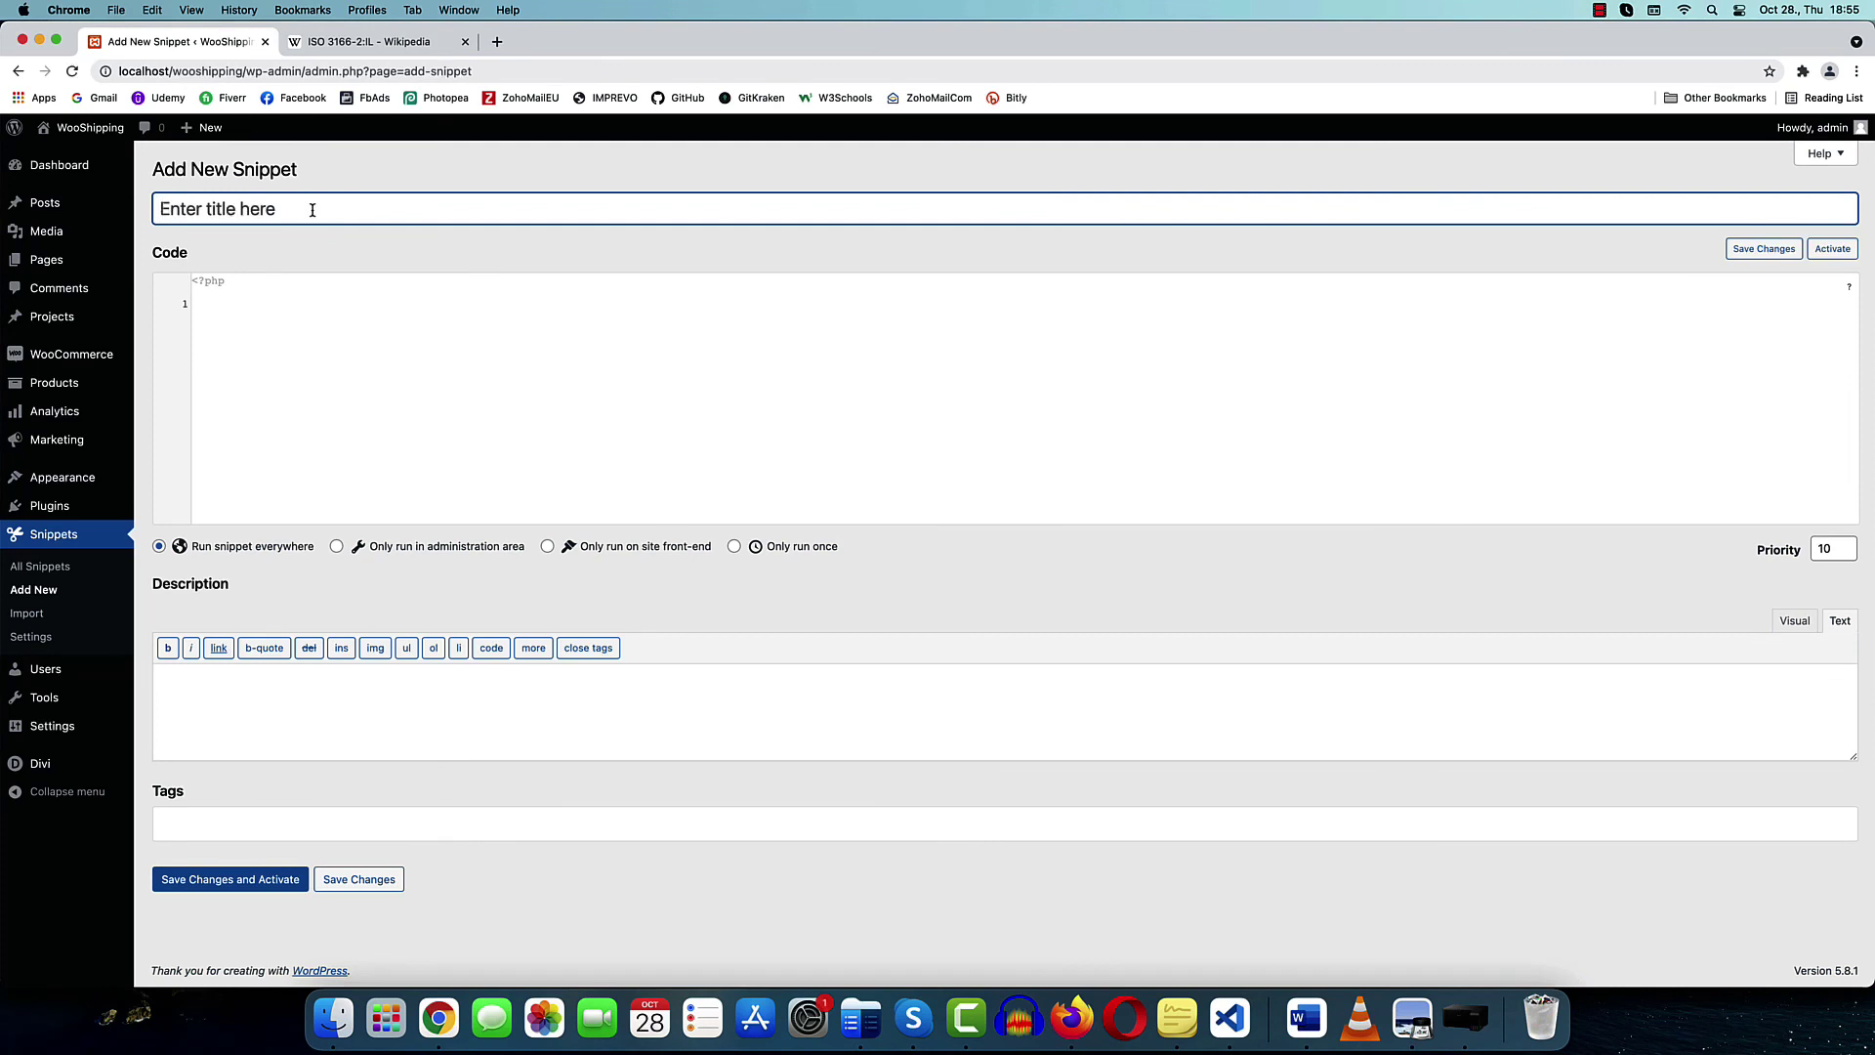
pyautogui.write('Custom region')
pyautogui.click(251, 315)
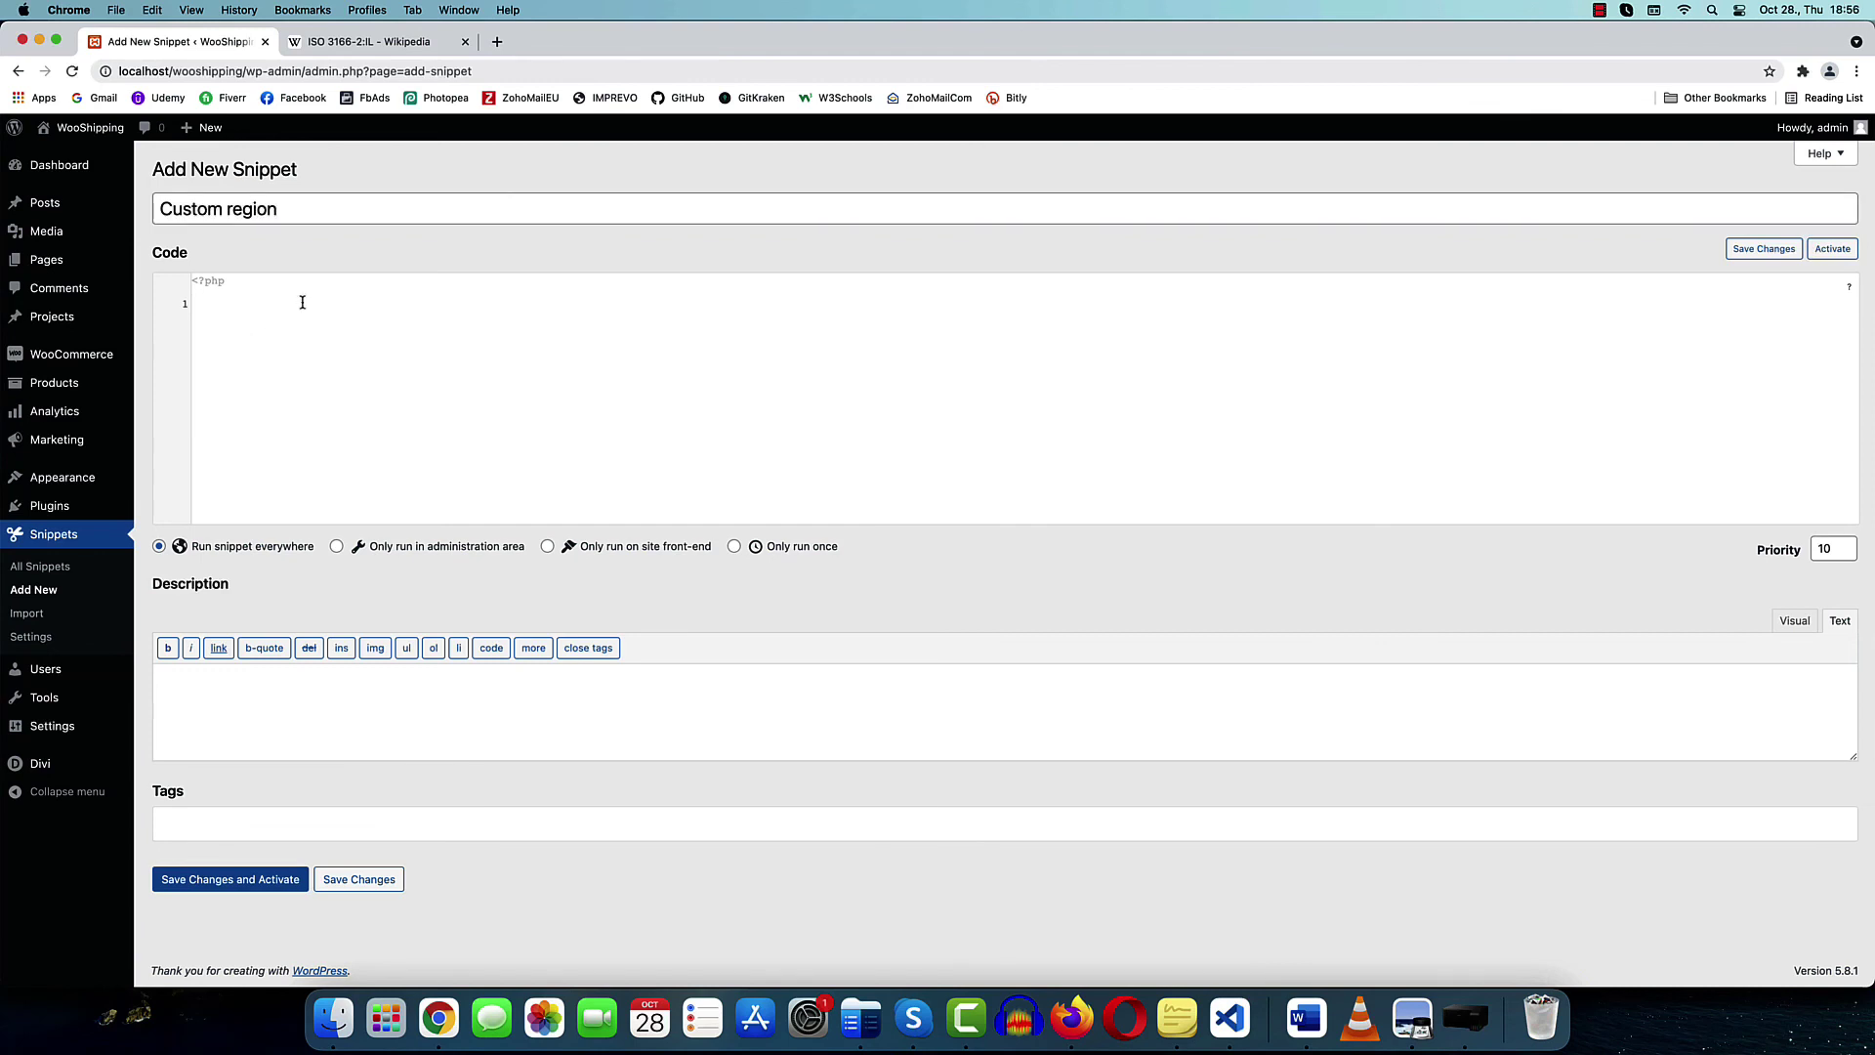
pyautogui.write("function custom_woocommerce_states( $states ) {    $states['IL'] = array(     'HA' => 'Haifa District',     'TA' => 'Tel Aviv District',   );    return $states; }  add_filter( 'woocommerce_states', 'custom_woocommerce_states' );")
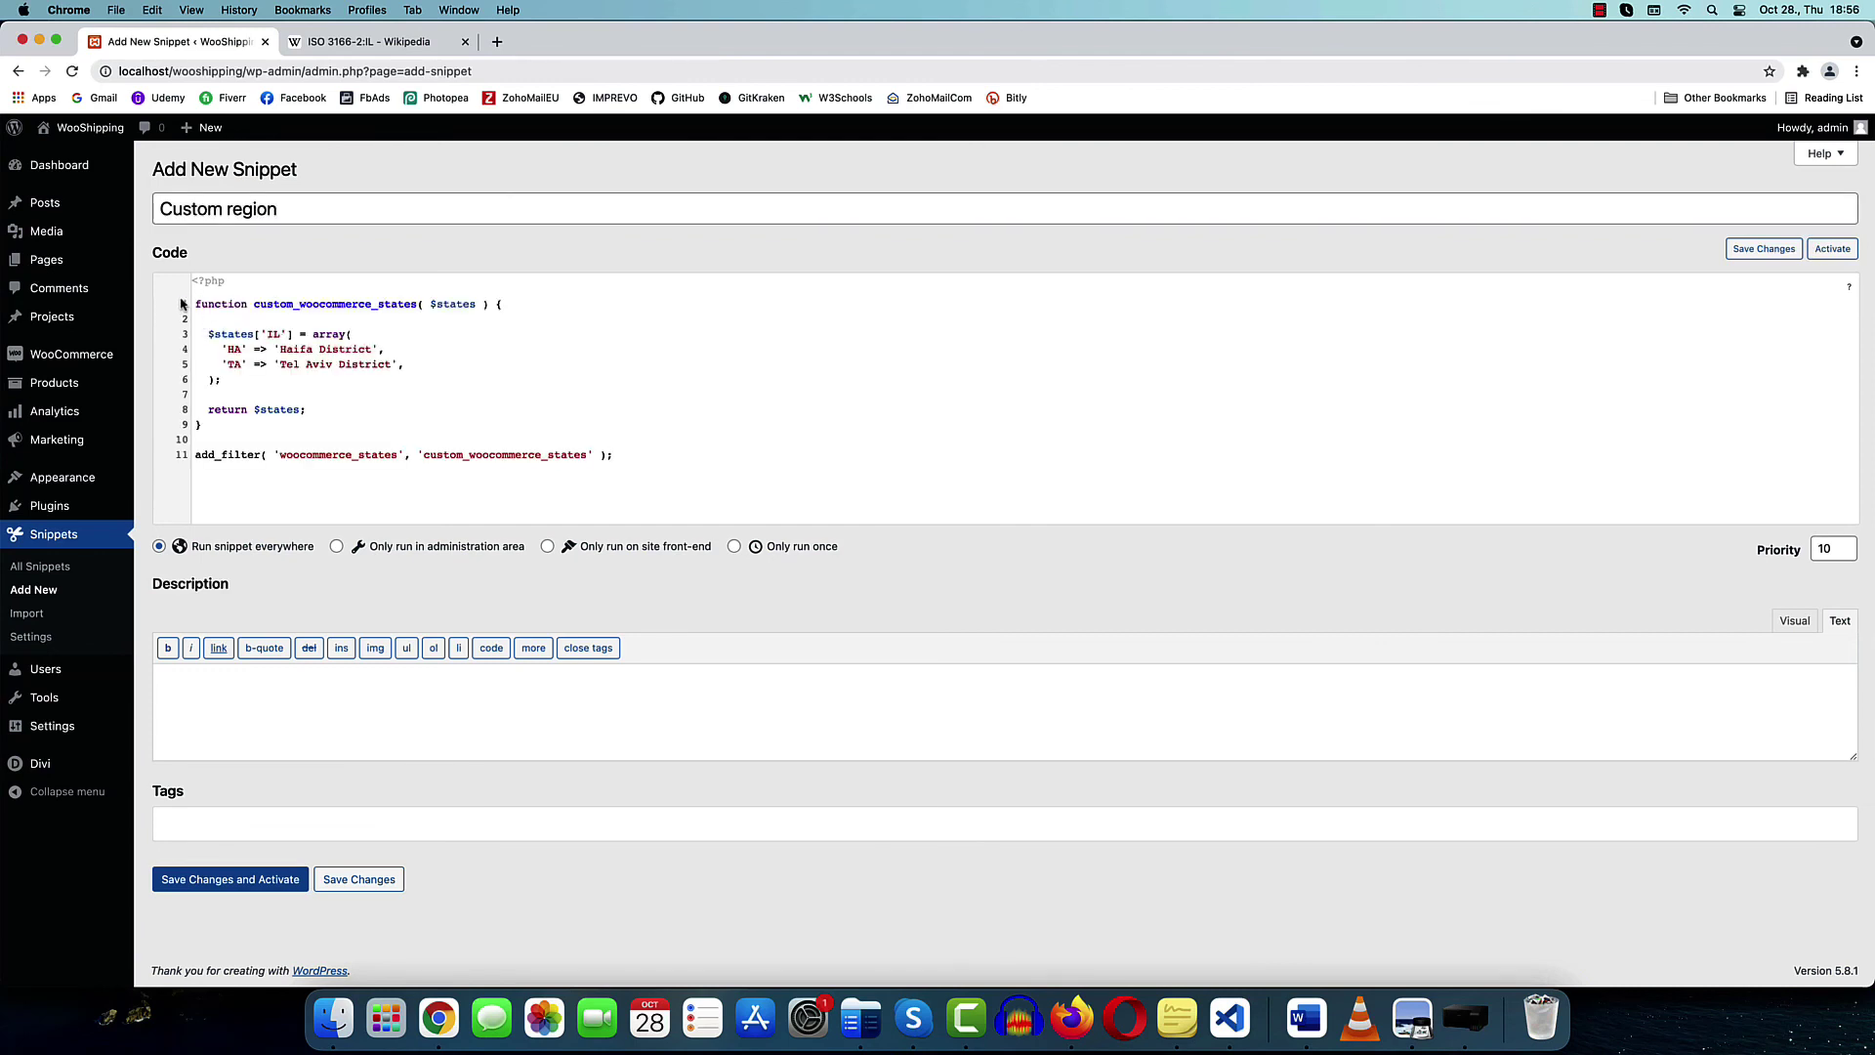
# Examine the IL country code in the snippet and the subdivision codes on Wikipedia's ISO 3166-2:IL page
pyautogui.moveTo(207, 334); pyautogui.dragTo(281, 335)
pyautogui.click(316, 335)
pyautogui.click(280, 335)
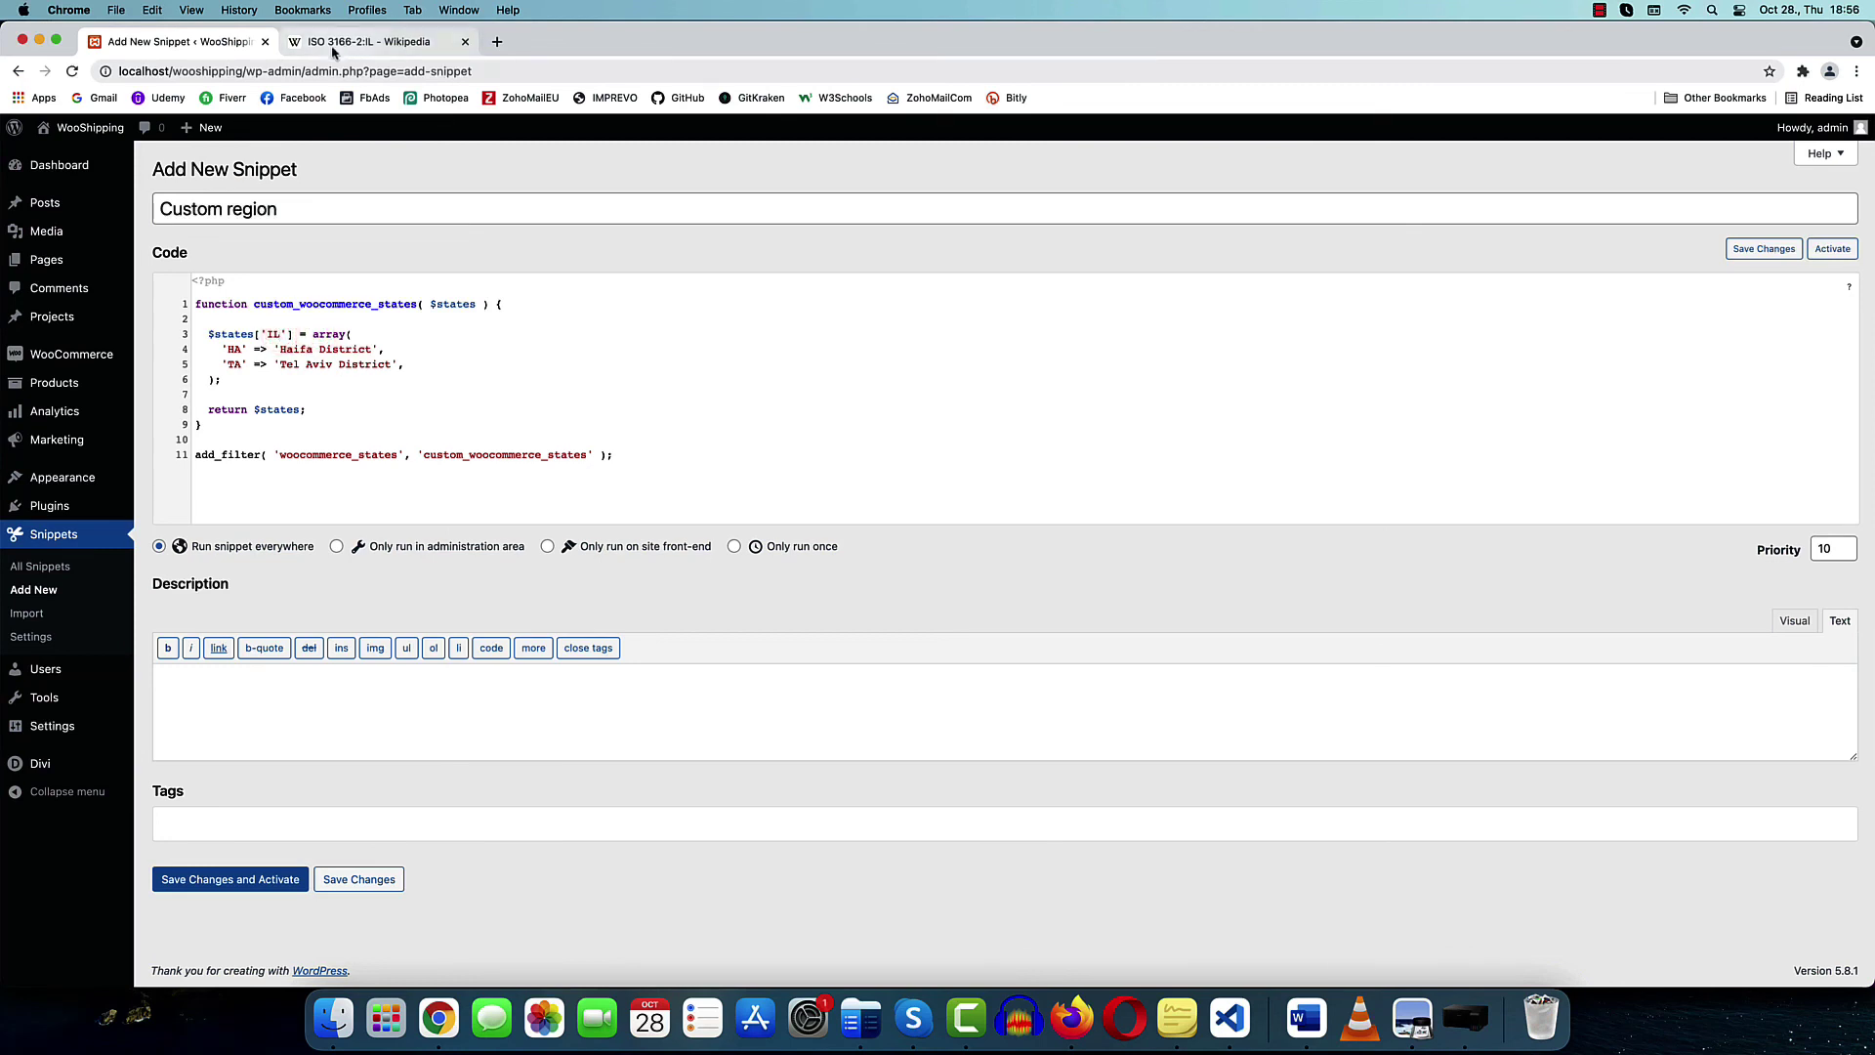
pyautogui.click(377, 48)
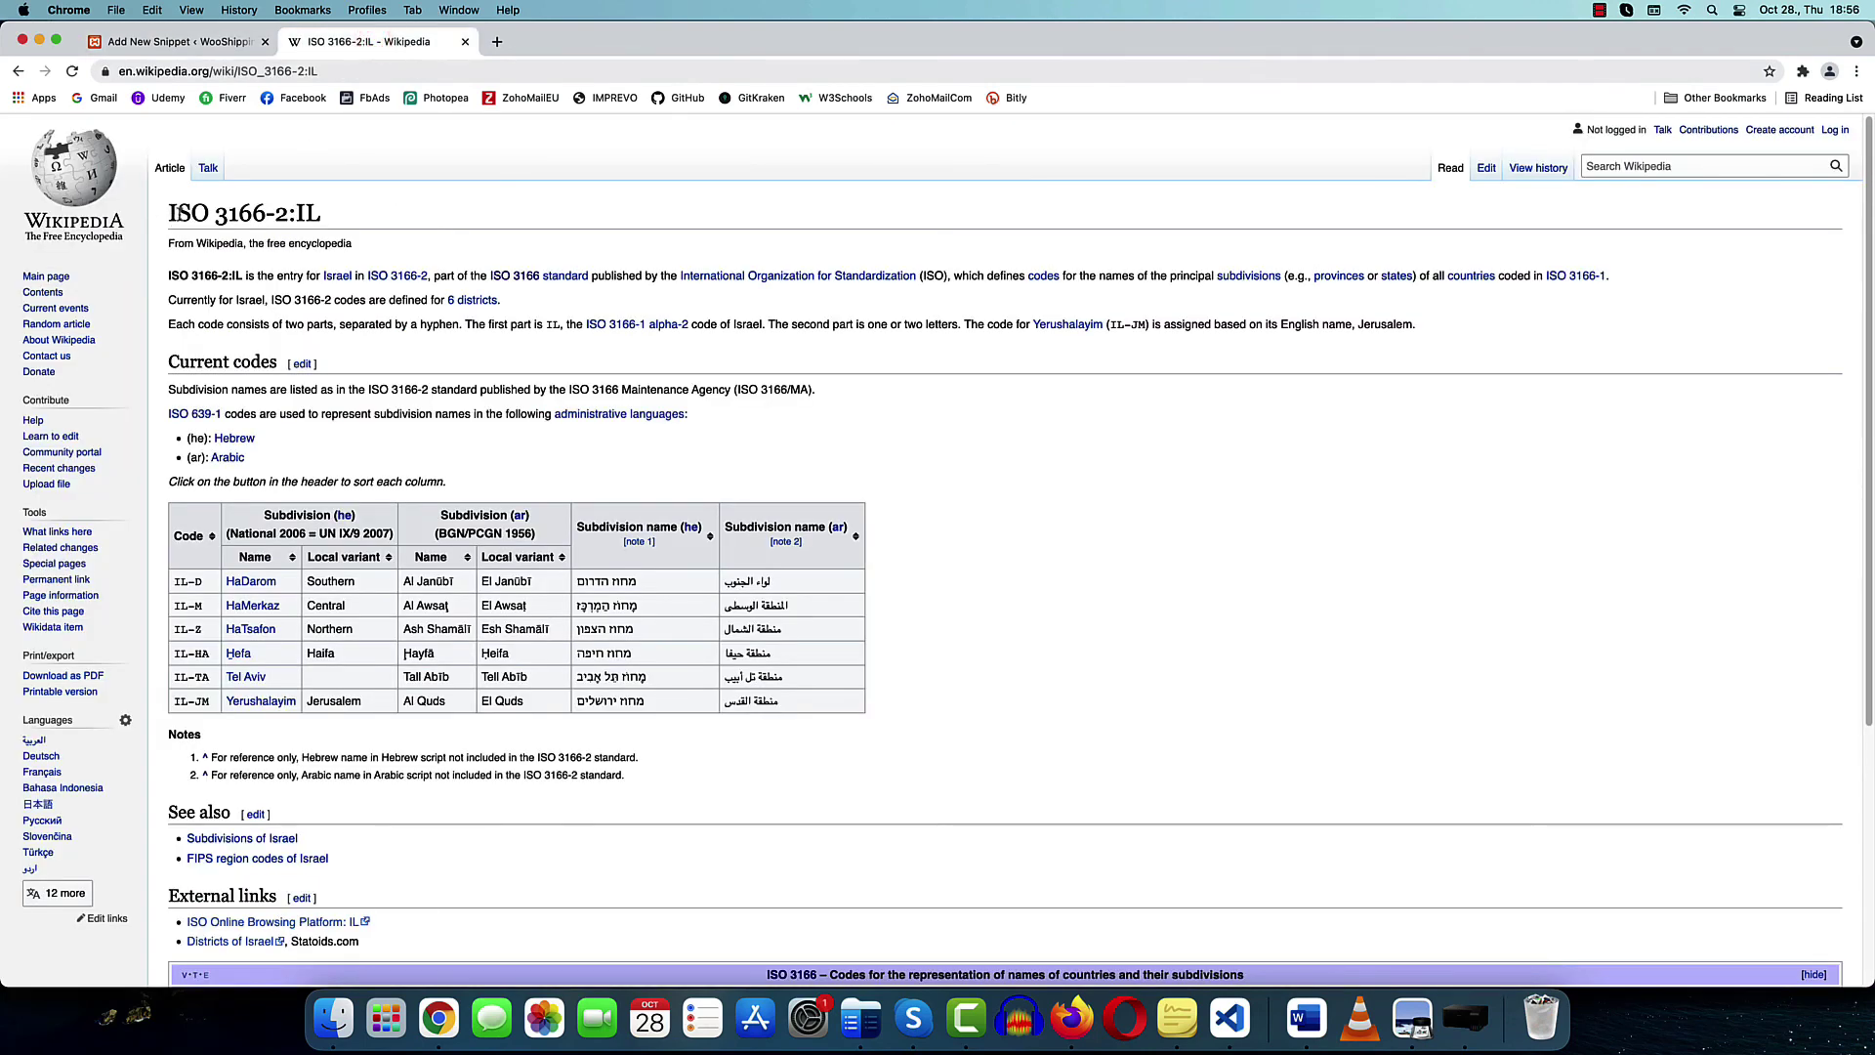
pyautogui.moveTo(168, 207); pyautogui.dragTo(445, 402)
pyautogui.click(916, 426)
pyautogui.click(379, 215)
pyautogui.scroll(-3, 362, 559)
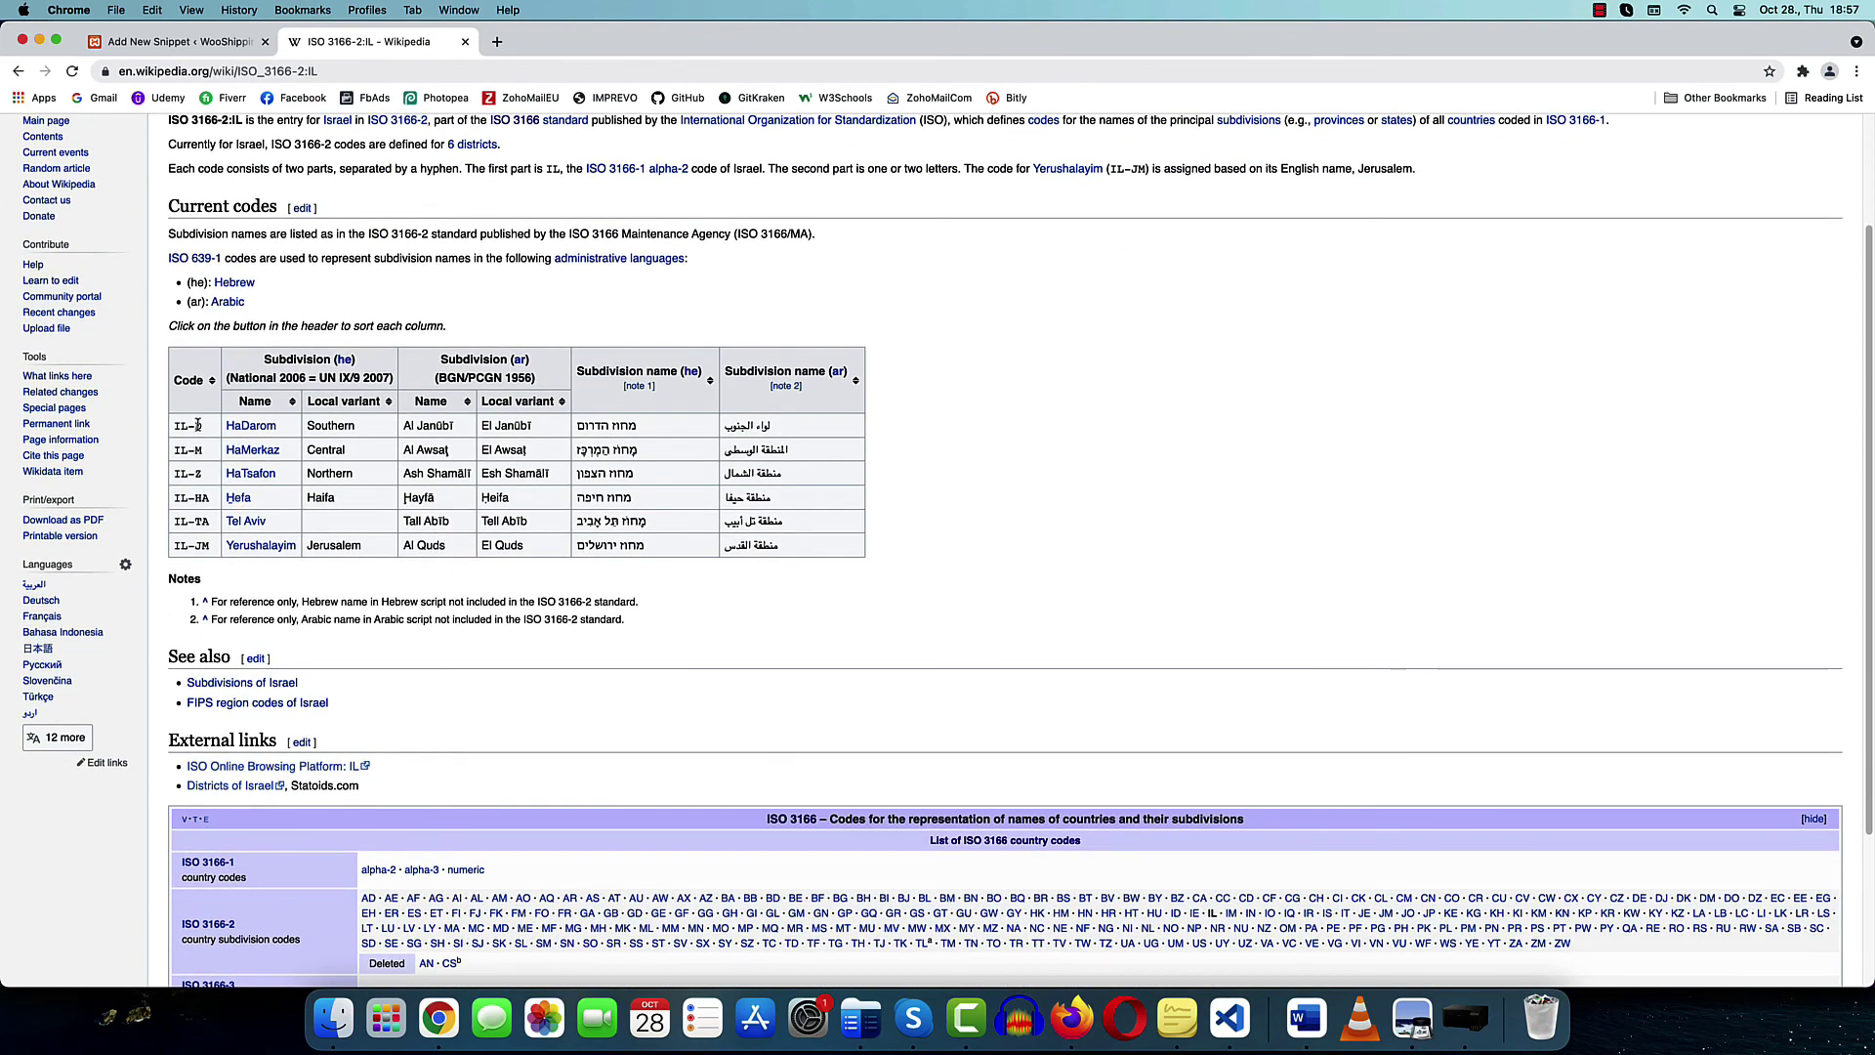
pyautogui.click(197, 425)
pyautogui.click(195, 449)
pyautogui.doubleClick(198, 450)
pyautogui.moveTo(203, 476); pyautogui.dragTo(193, 475)
# Return to the Custom region snippet, check its district codes, and save and activate it
pyautogui.click(199, 43)
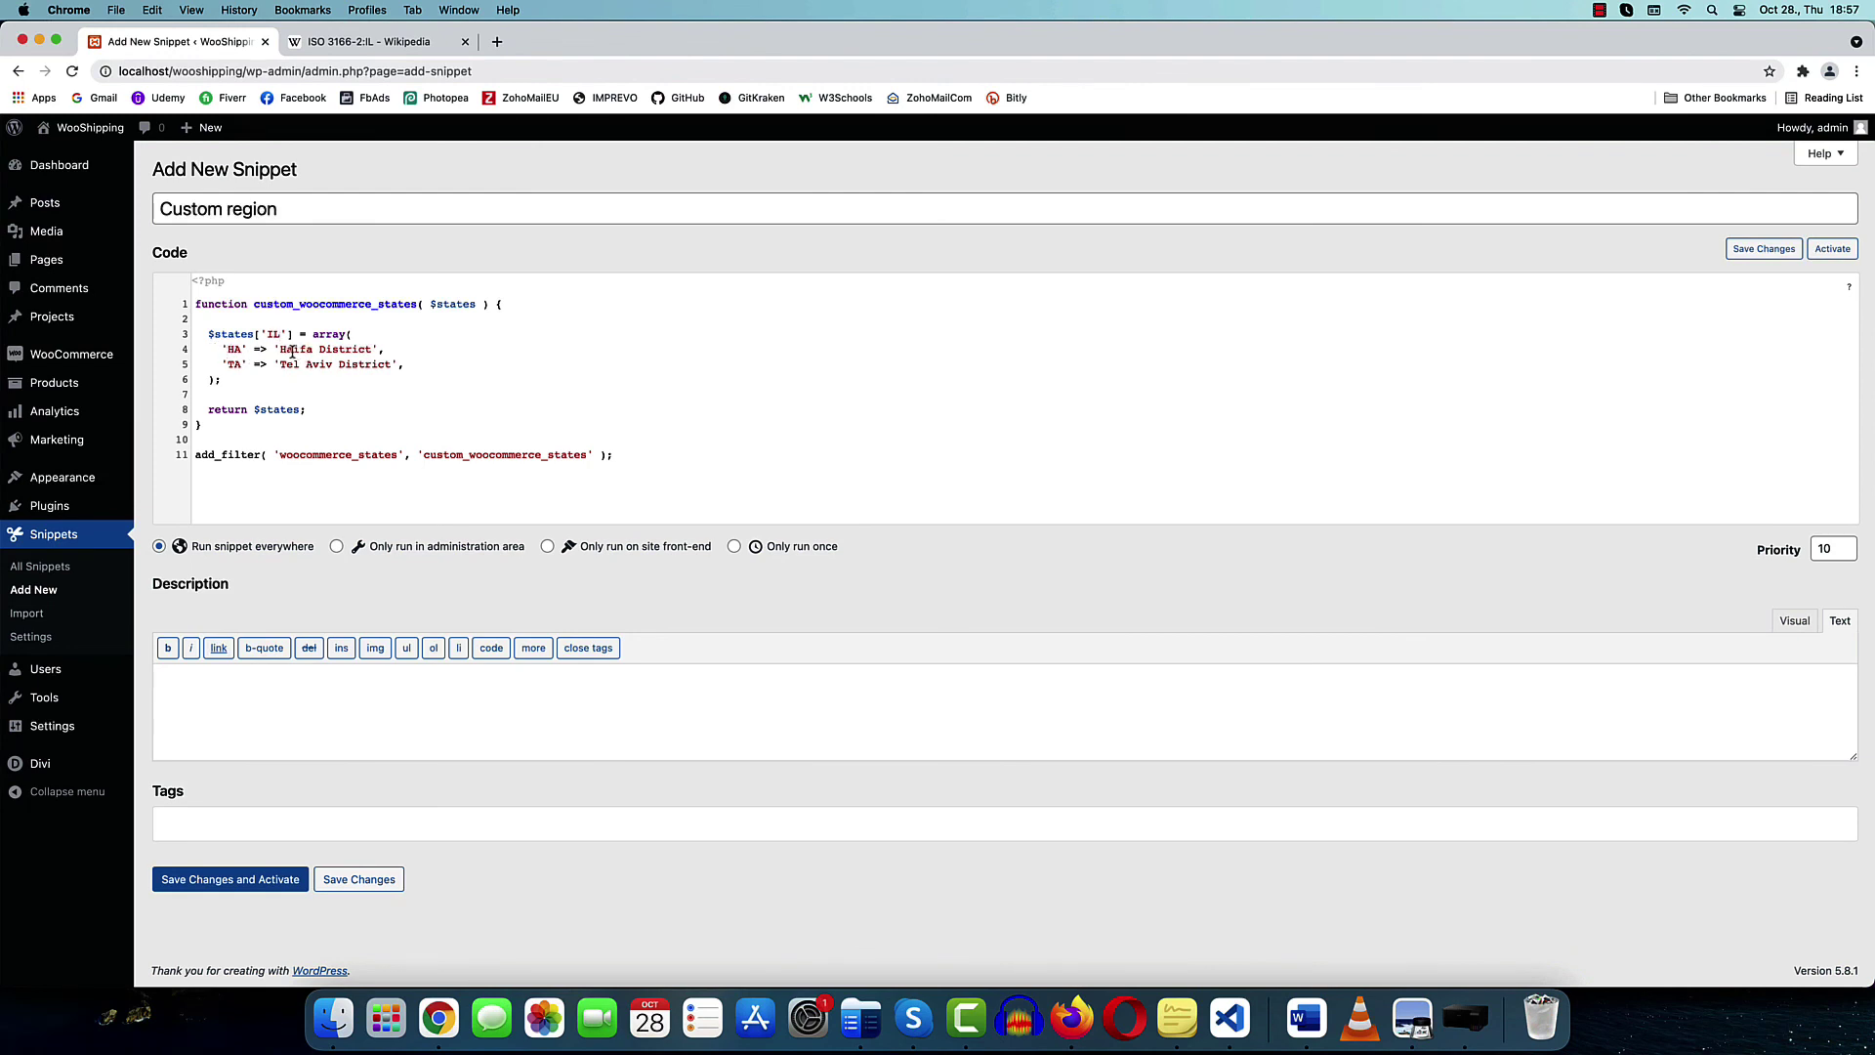
pyautogui.doubleClick(230, 365)
pyautogui.click(342, 408)
pyautogui.click(215, 880)
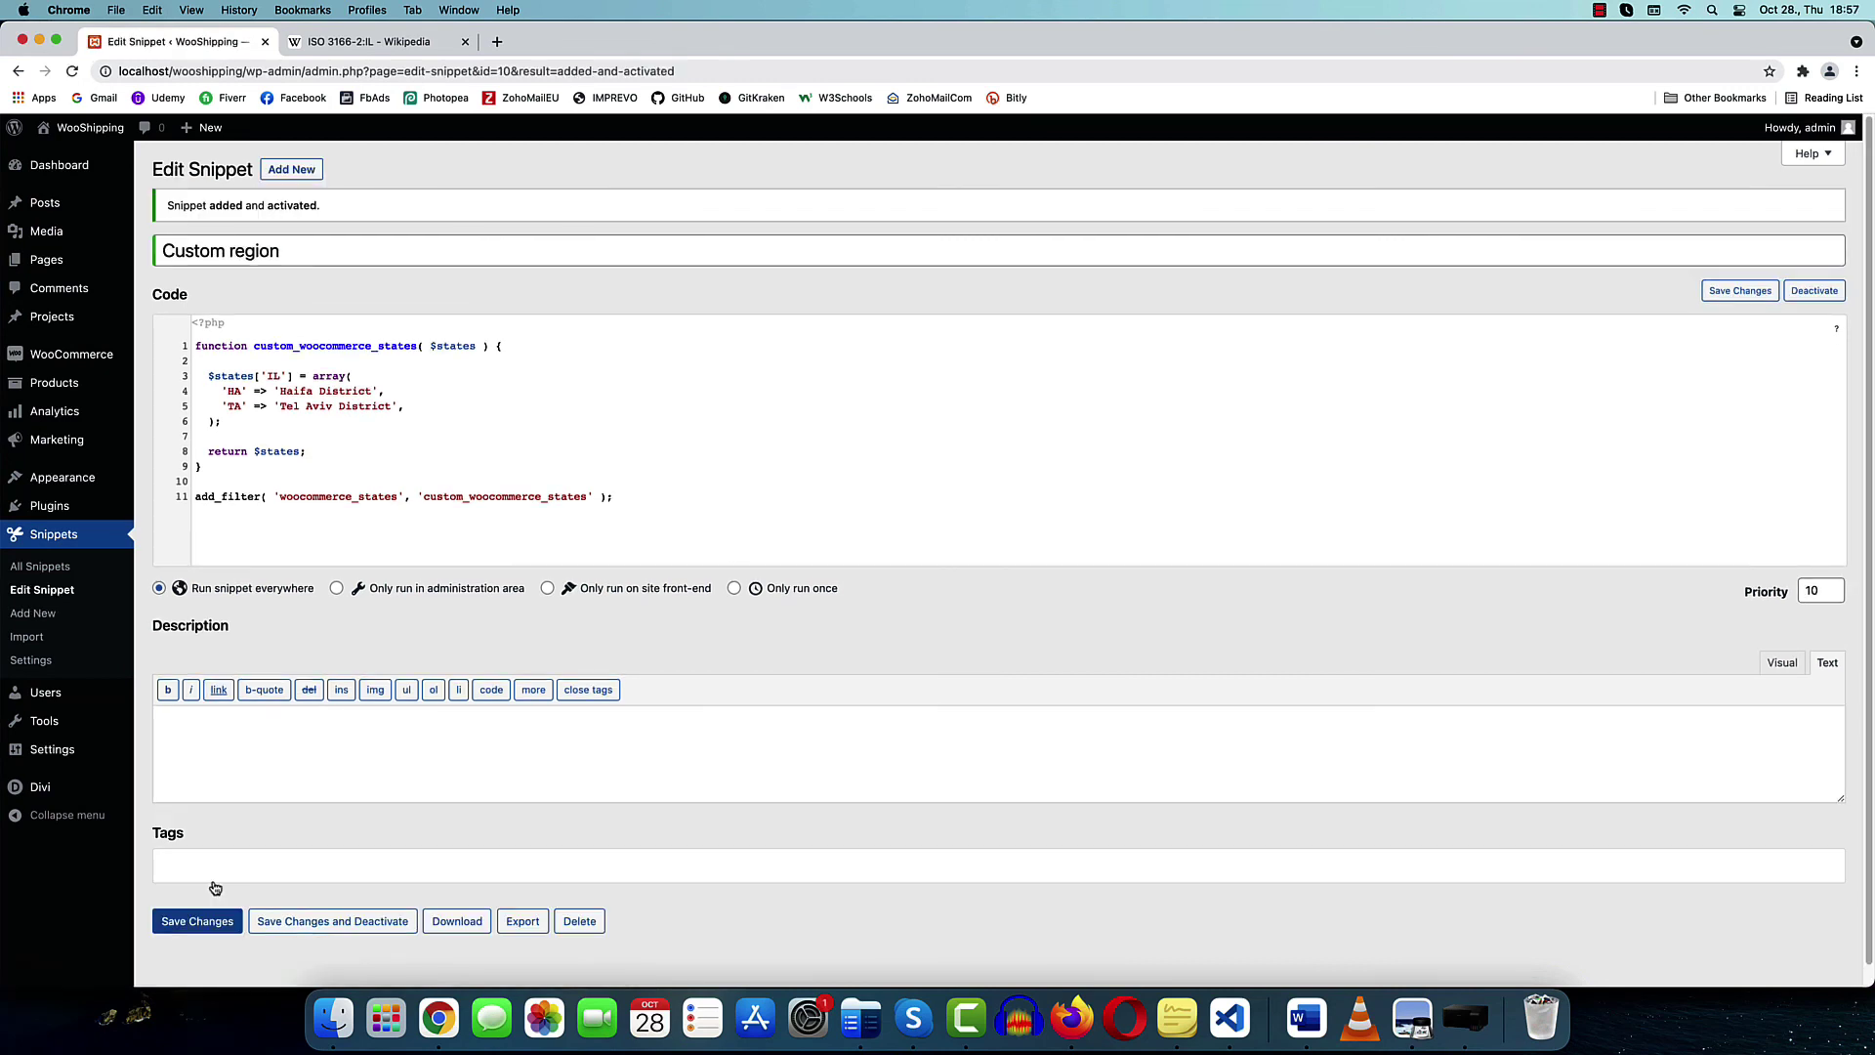
# Open the WooCommerce shipping settings, start a new zone, and search its regions for "Isra" to check the custom districts
pyautogui.moveTo(133, 366)
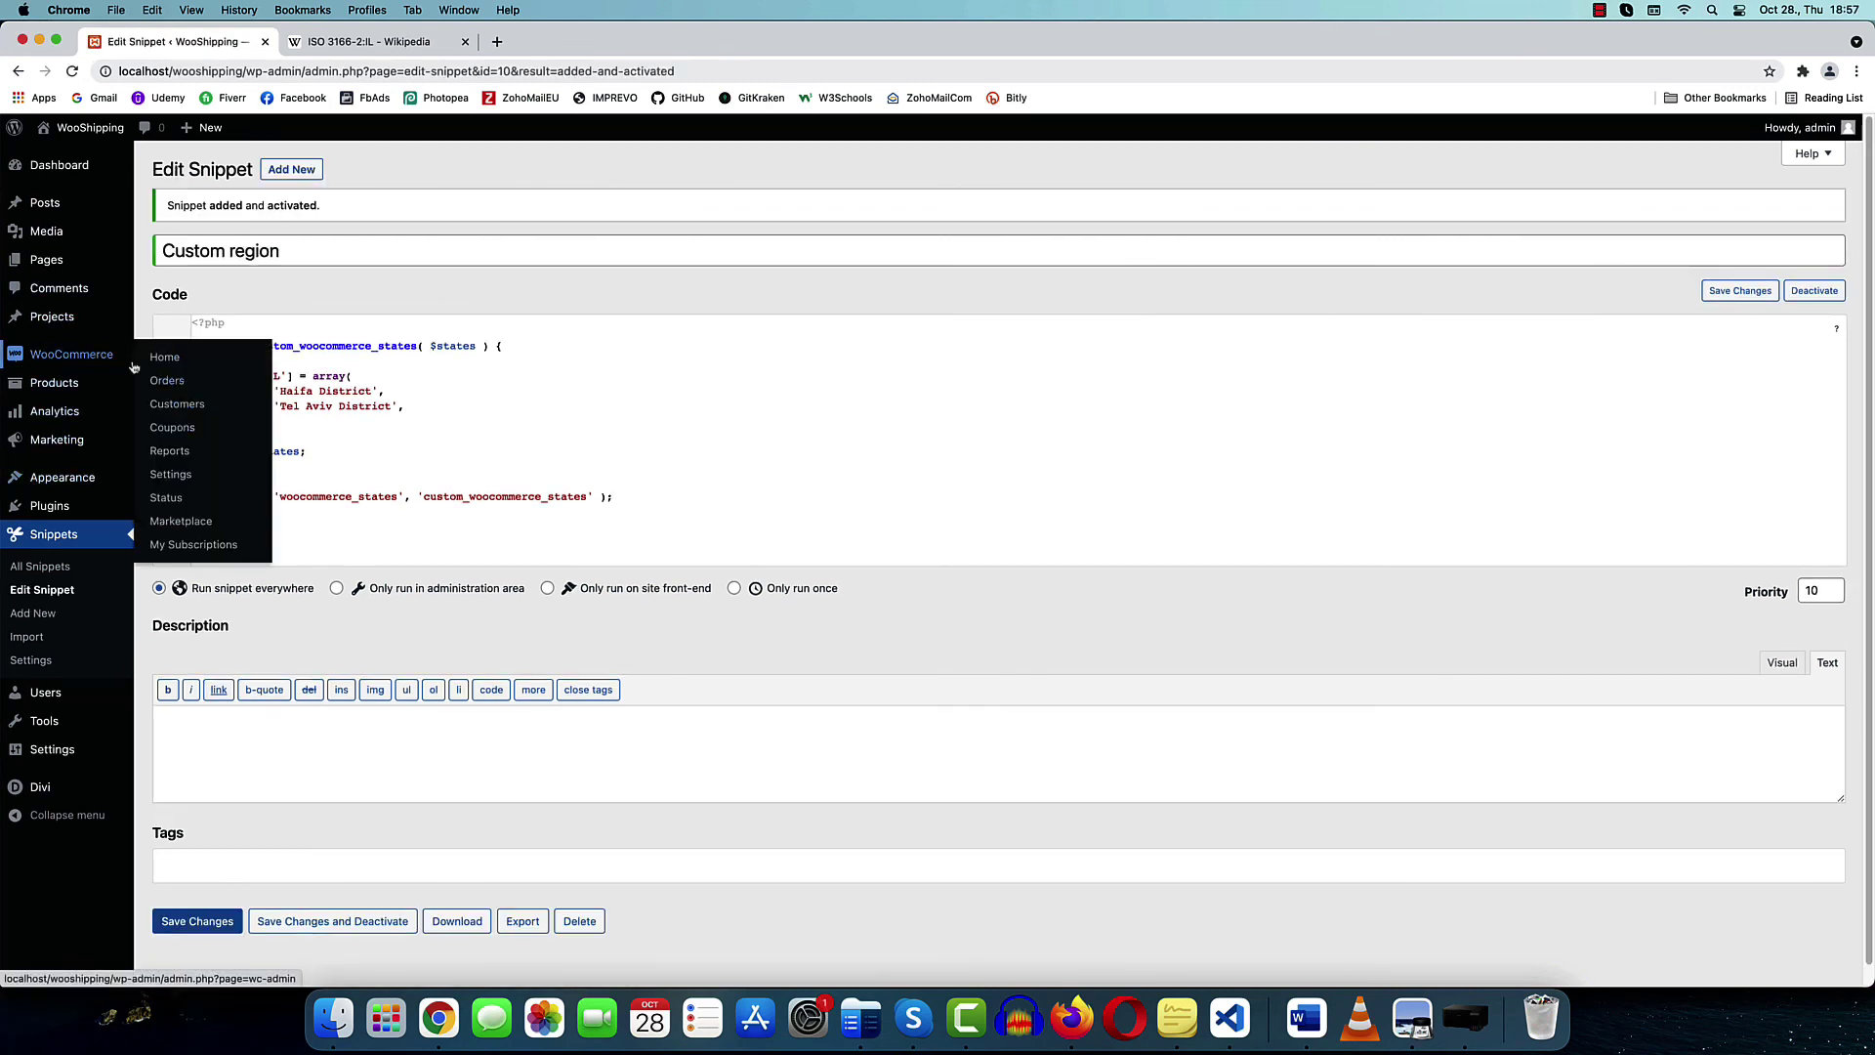
pyautogui.click(171, 475)
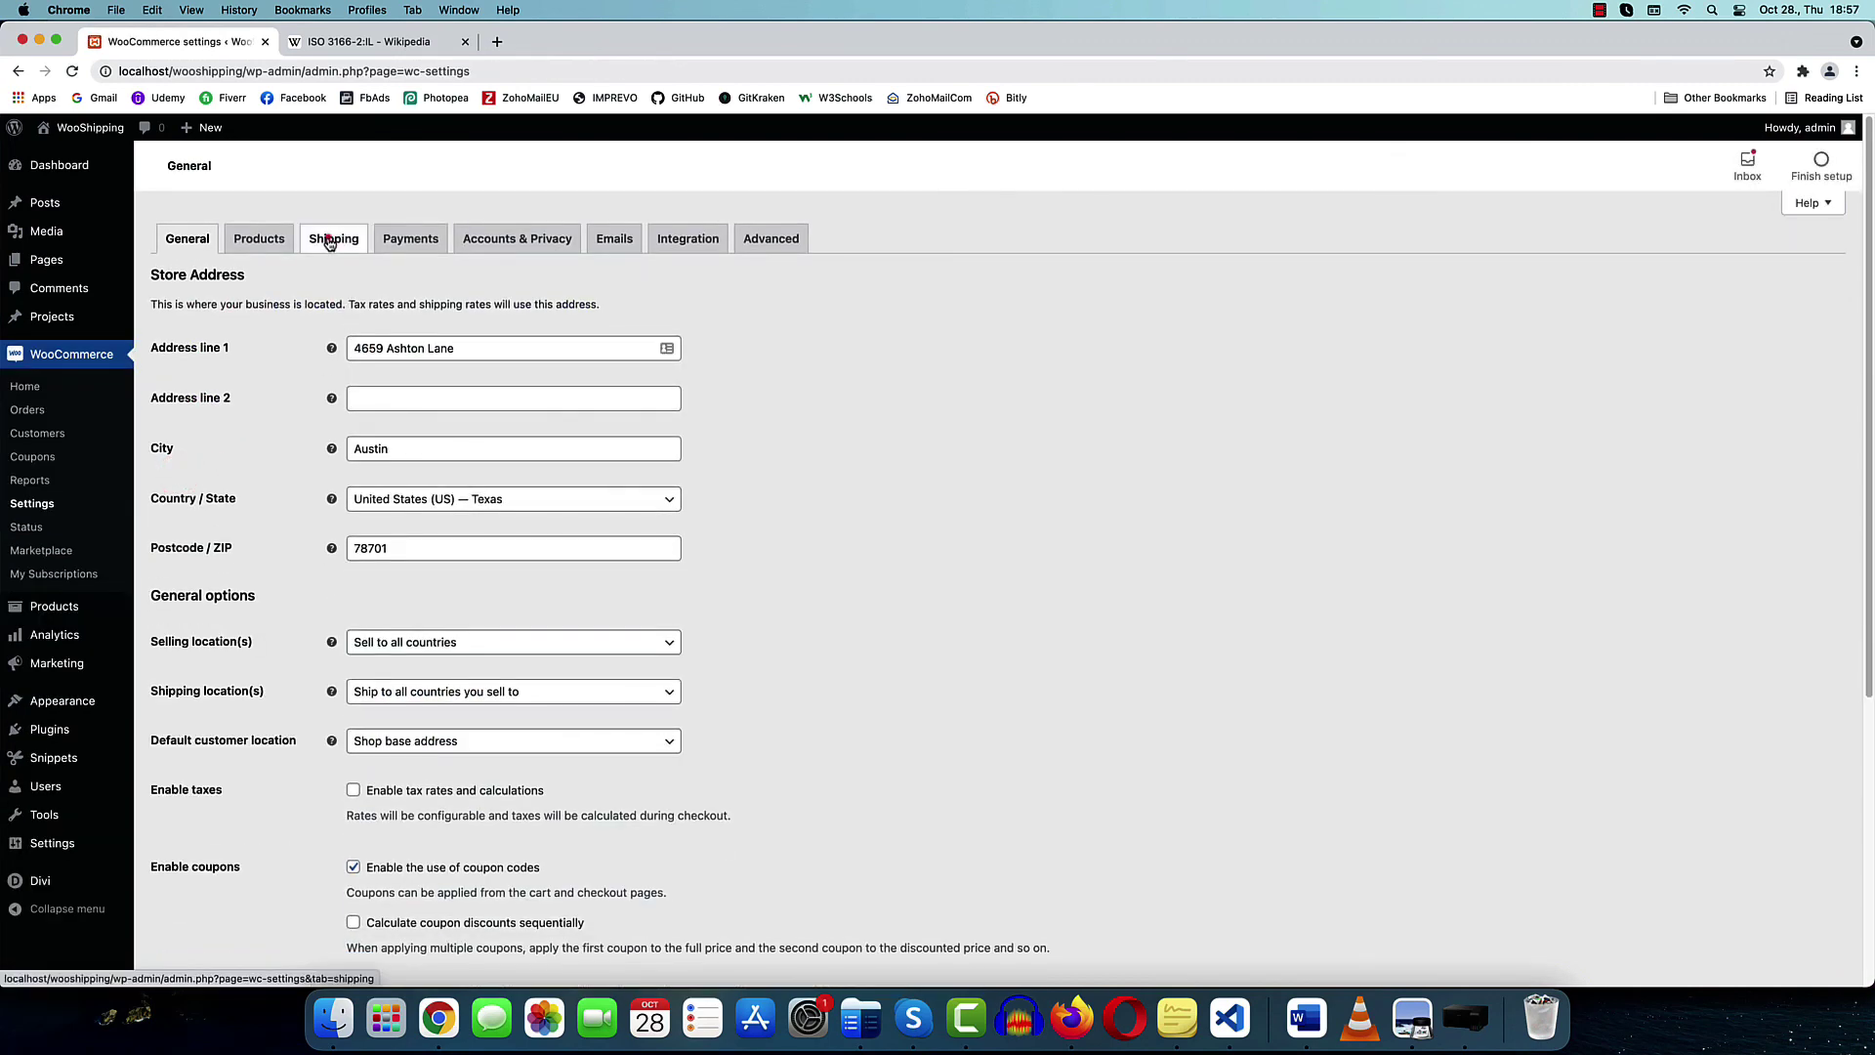
pyautogui.click(334, 239)
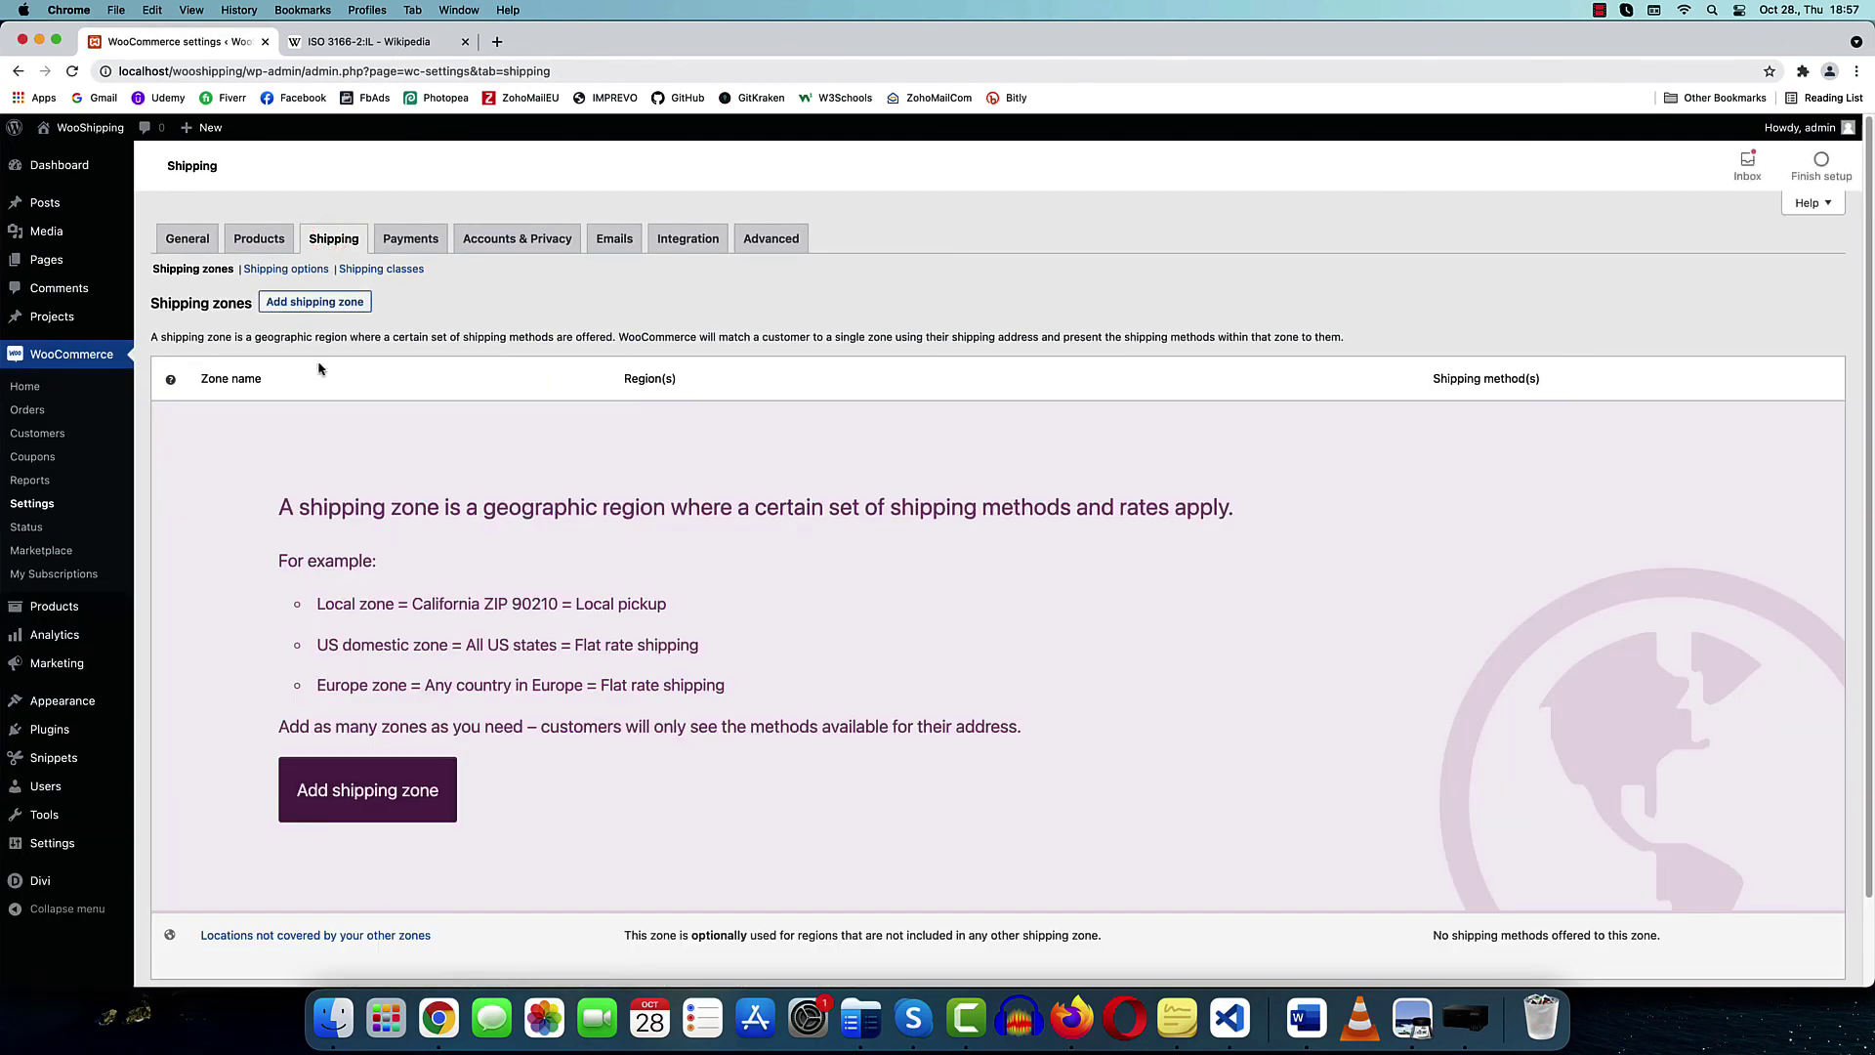
pyautogui.click(311, 303)
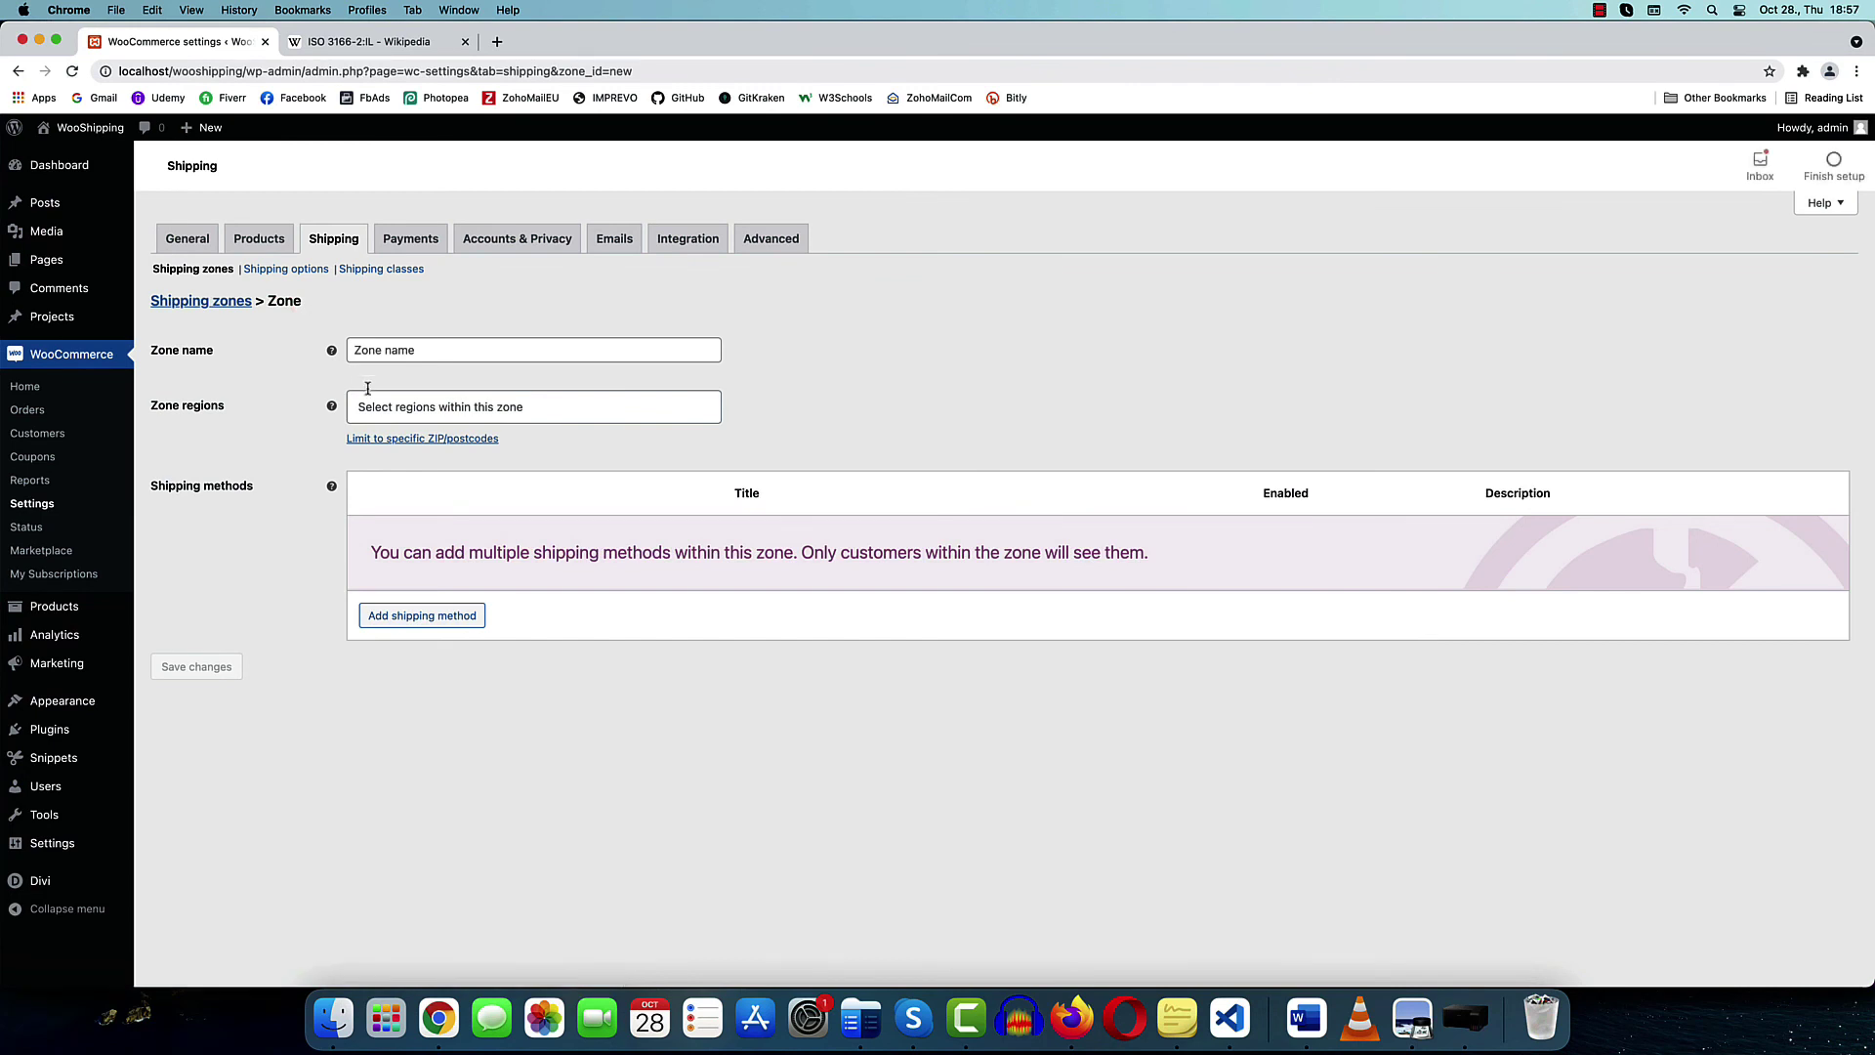
pyautogui.click(453, 408)
pyautogui.write('Is')
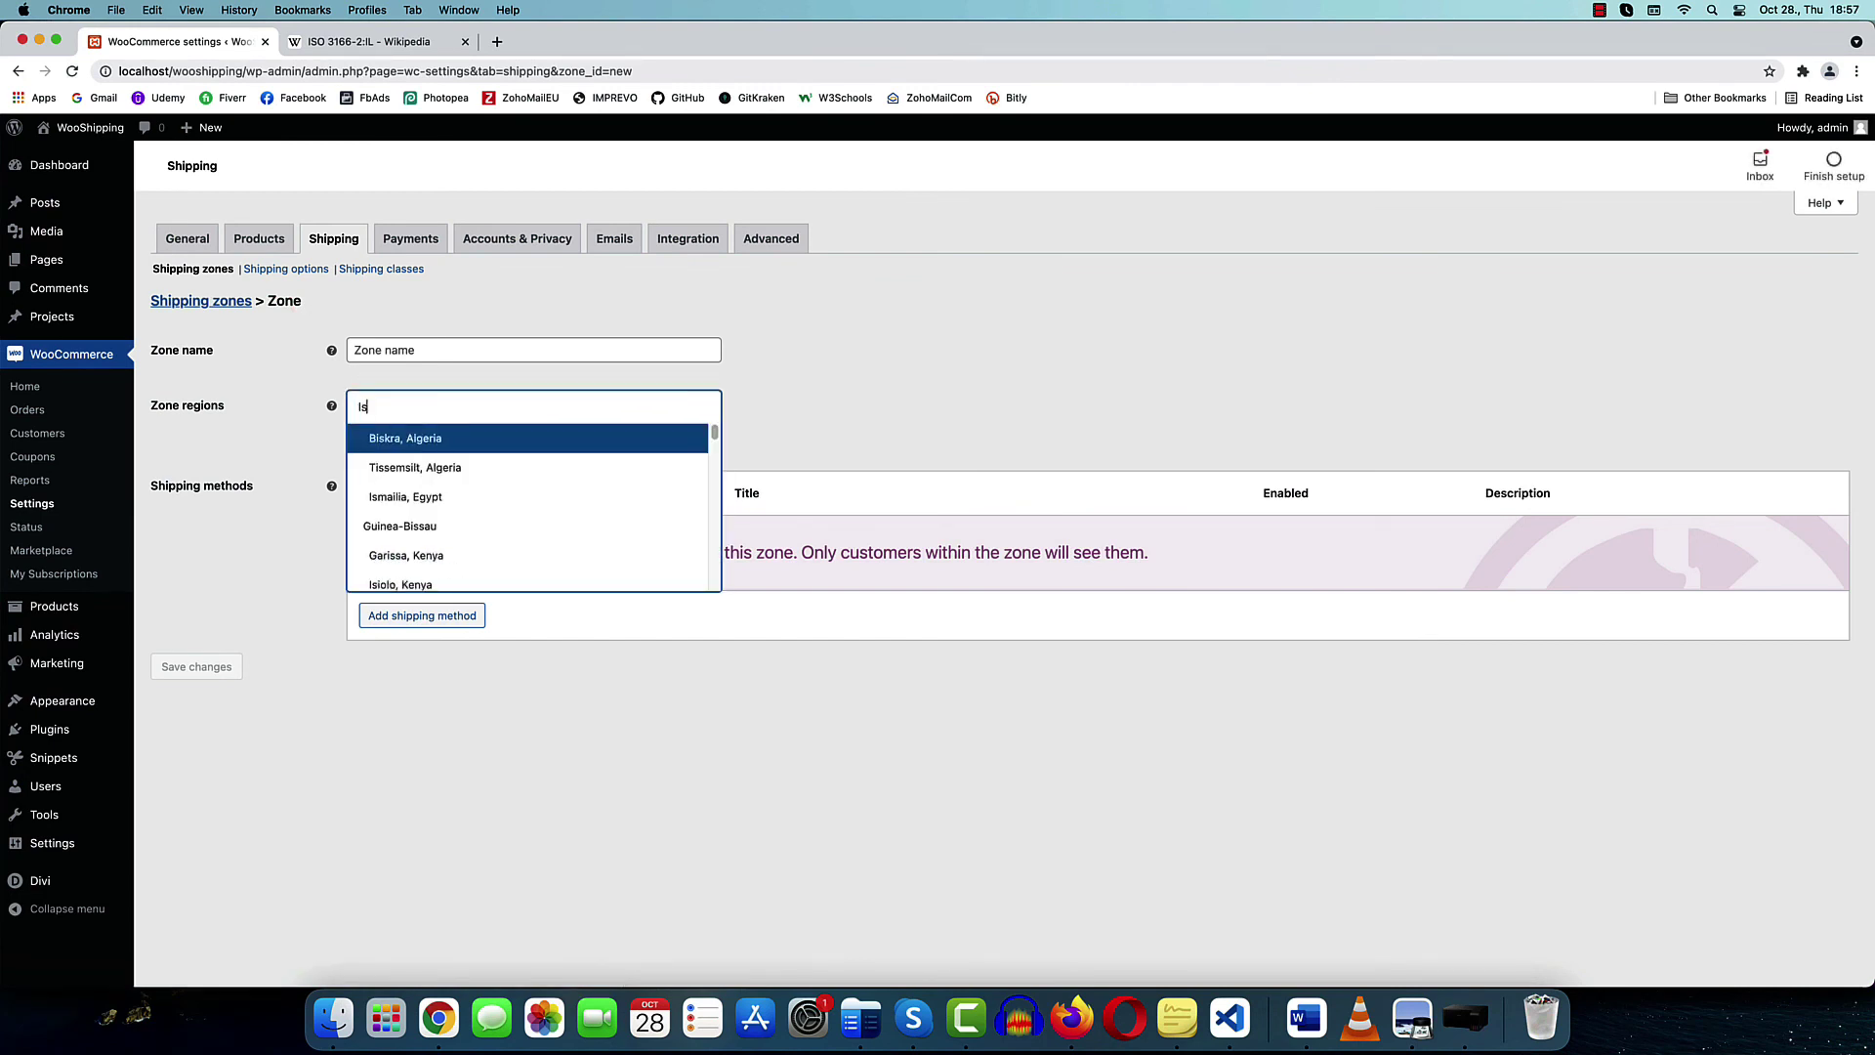
pyautogui.write('ra')
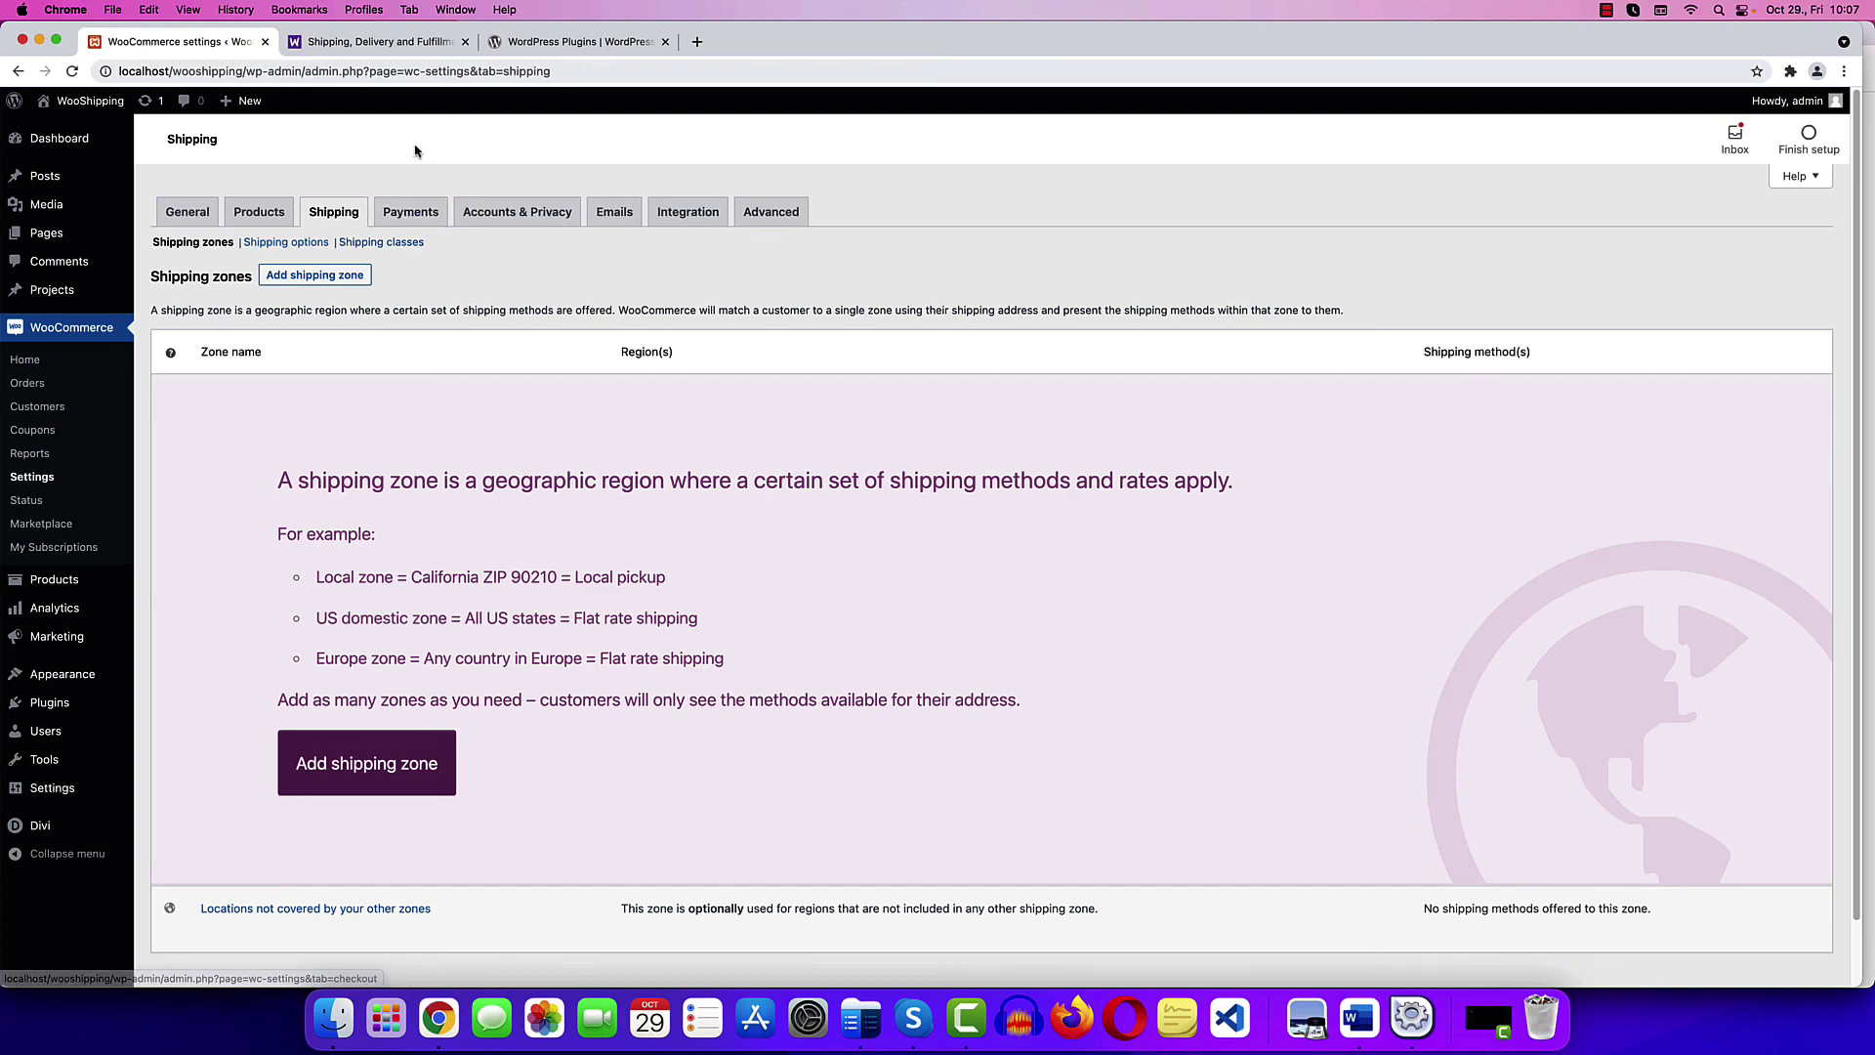
# Switch to the WooCommerce Extensions Store page and browse the Shipping, Delivery and Fulfillment extensions
pyautogui.click(354, 44)
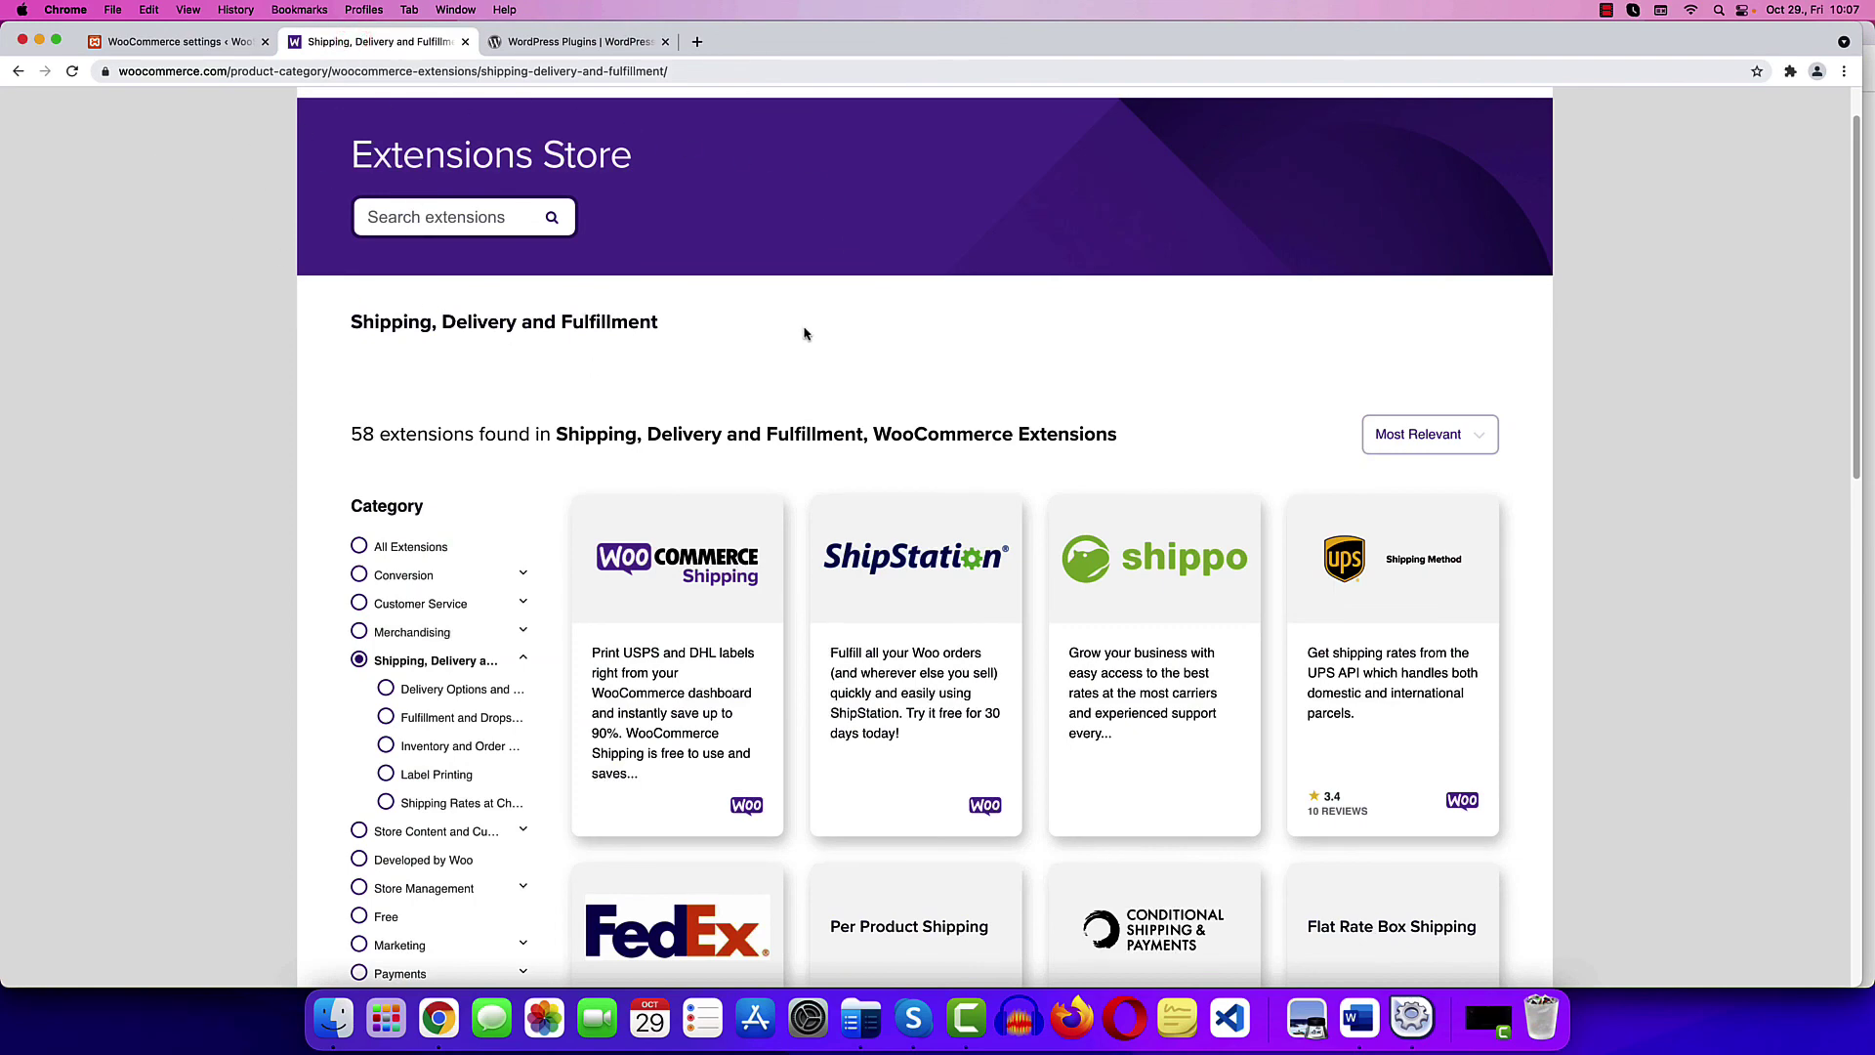
pyautogui.scroll(-2, 807, 335)
pyautogui.scroll(-3, 1033, 422)
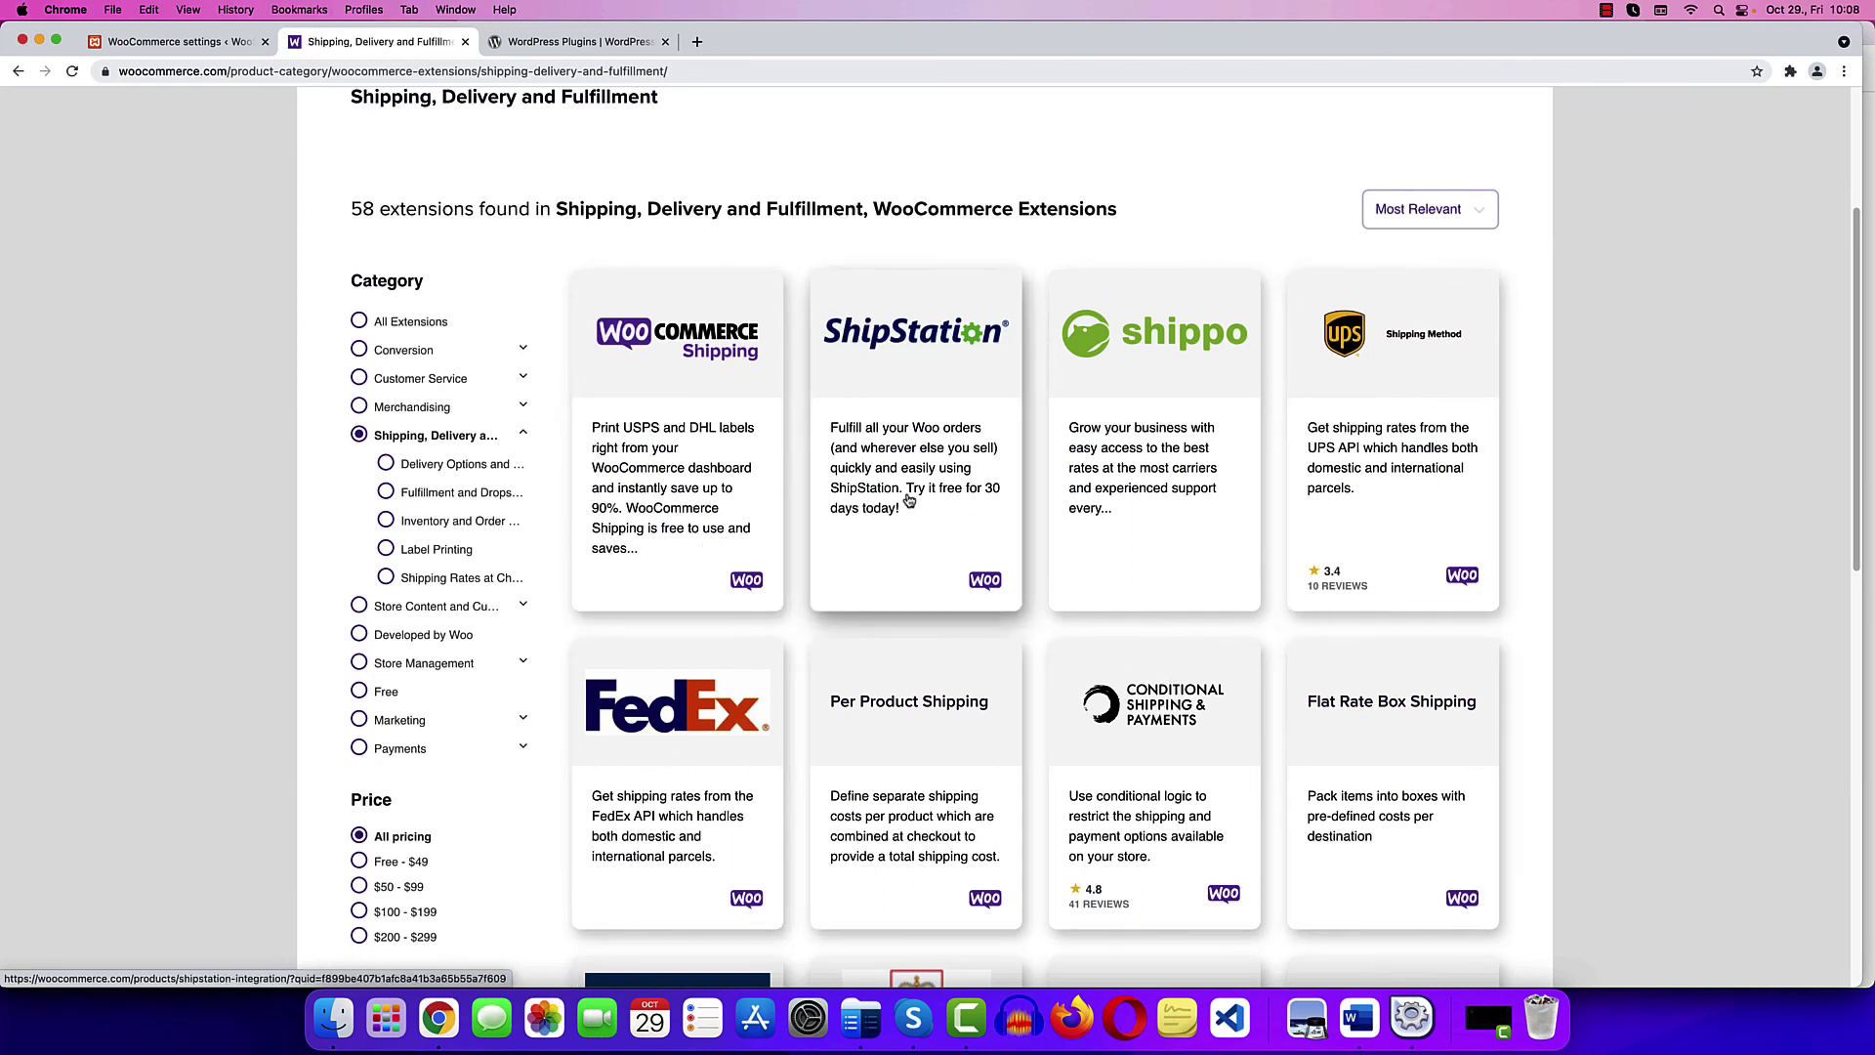
pyautogui.scroll(-5, 909, 500)
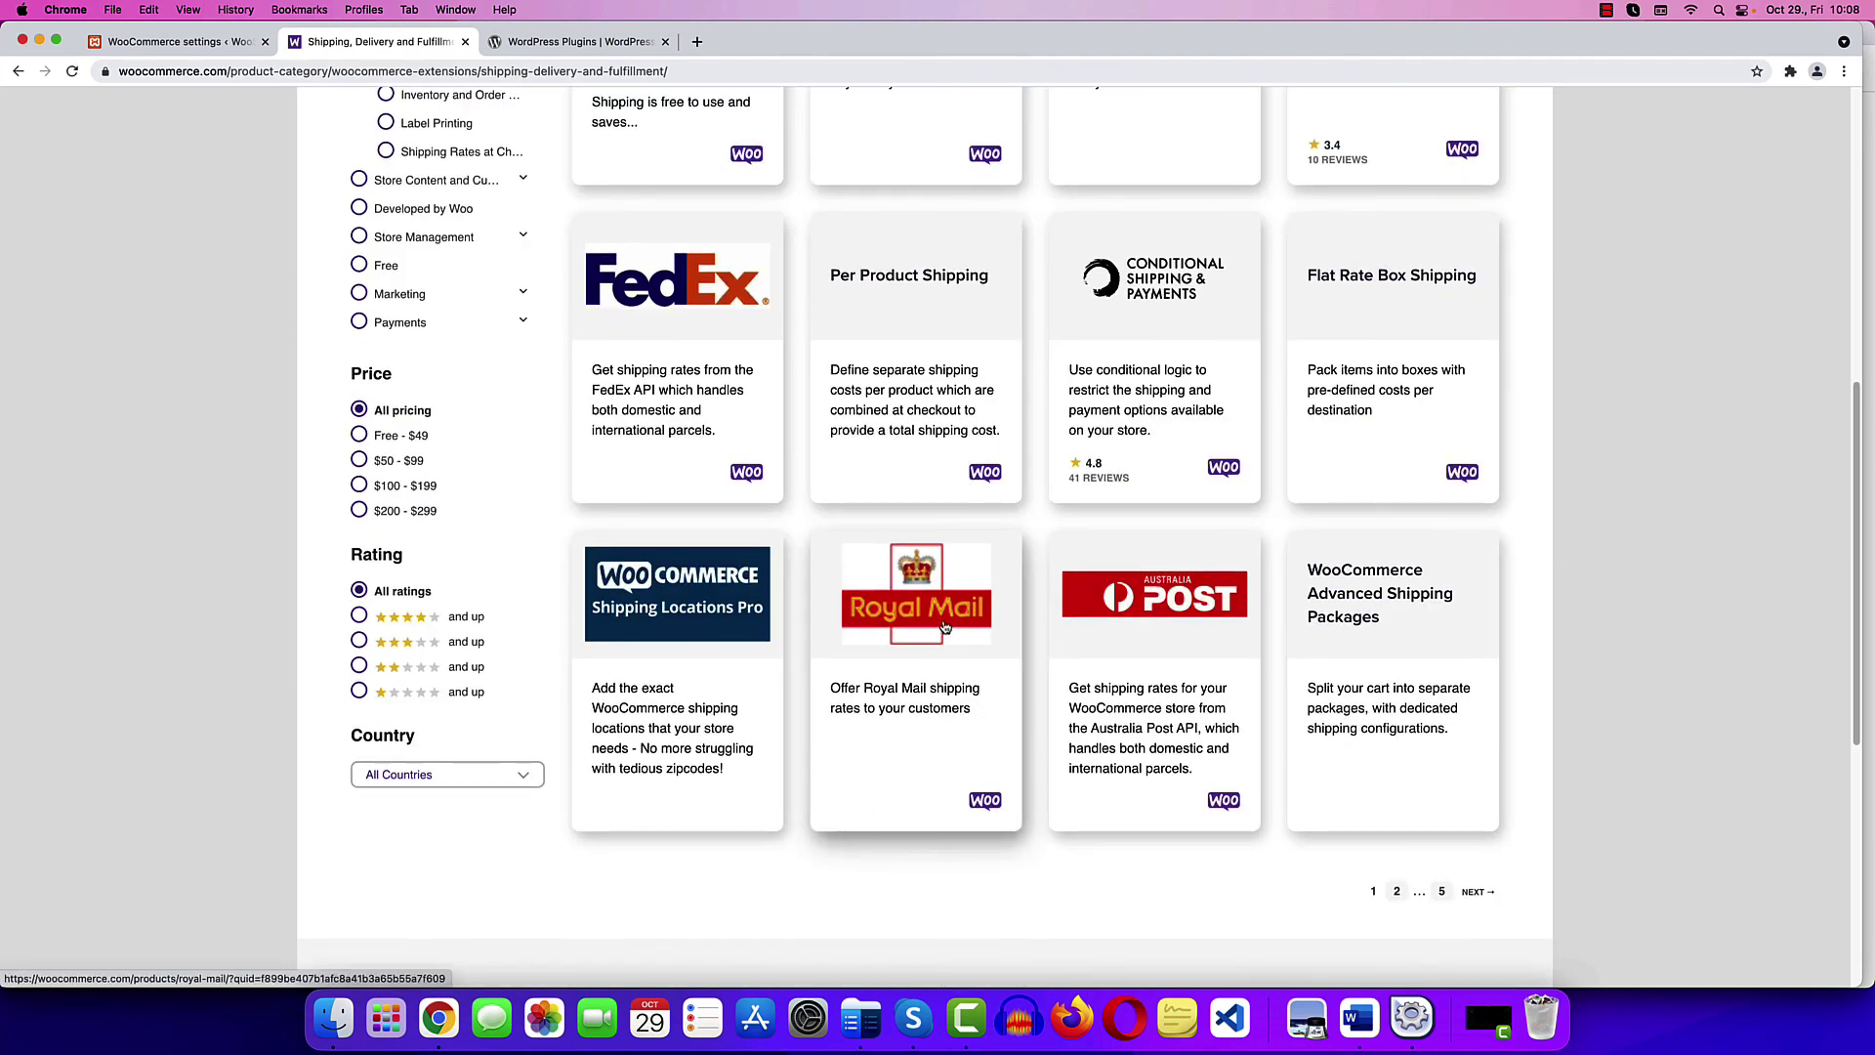
# Open the Royal Mail extension page and review its features, supported services and annual price
pyautogui.click(918, 582)
pyautogui.scroll(-4, 817, 466)
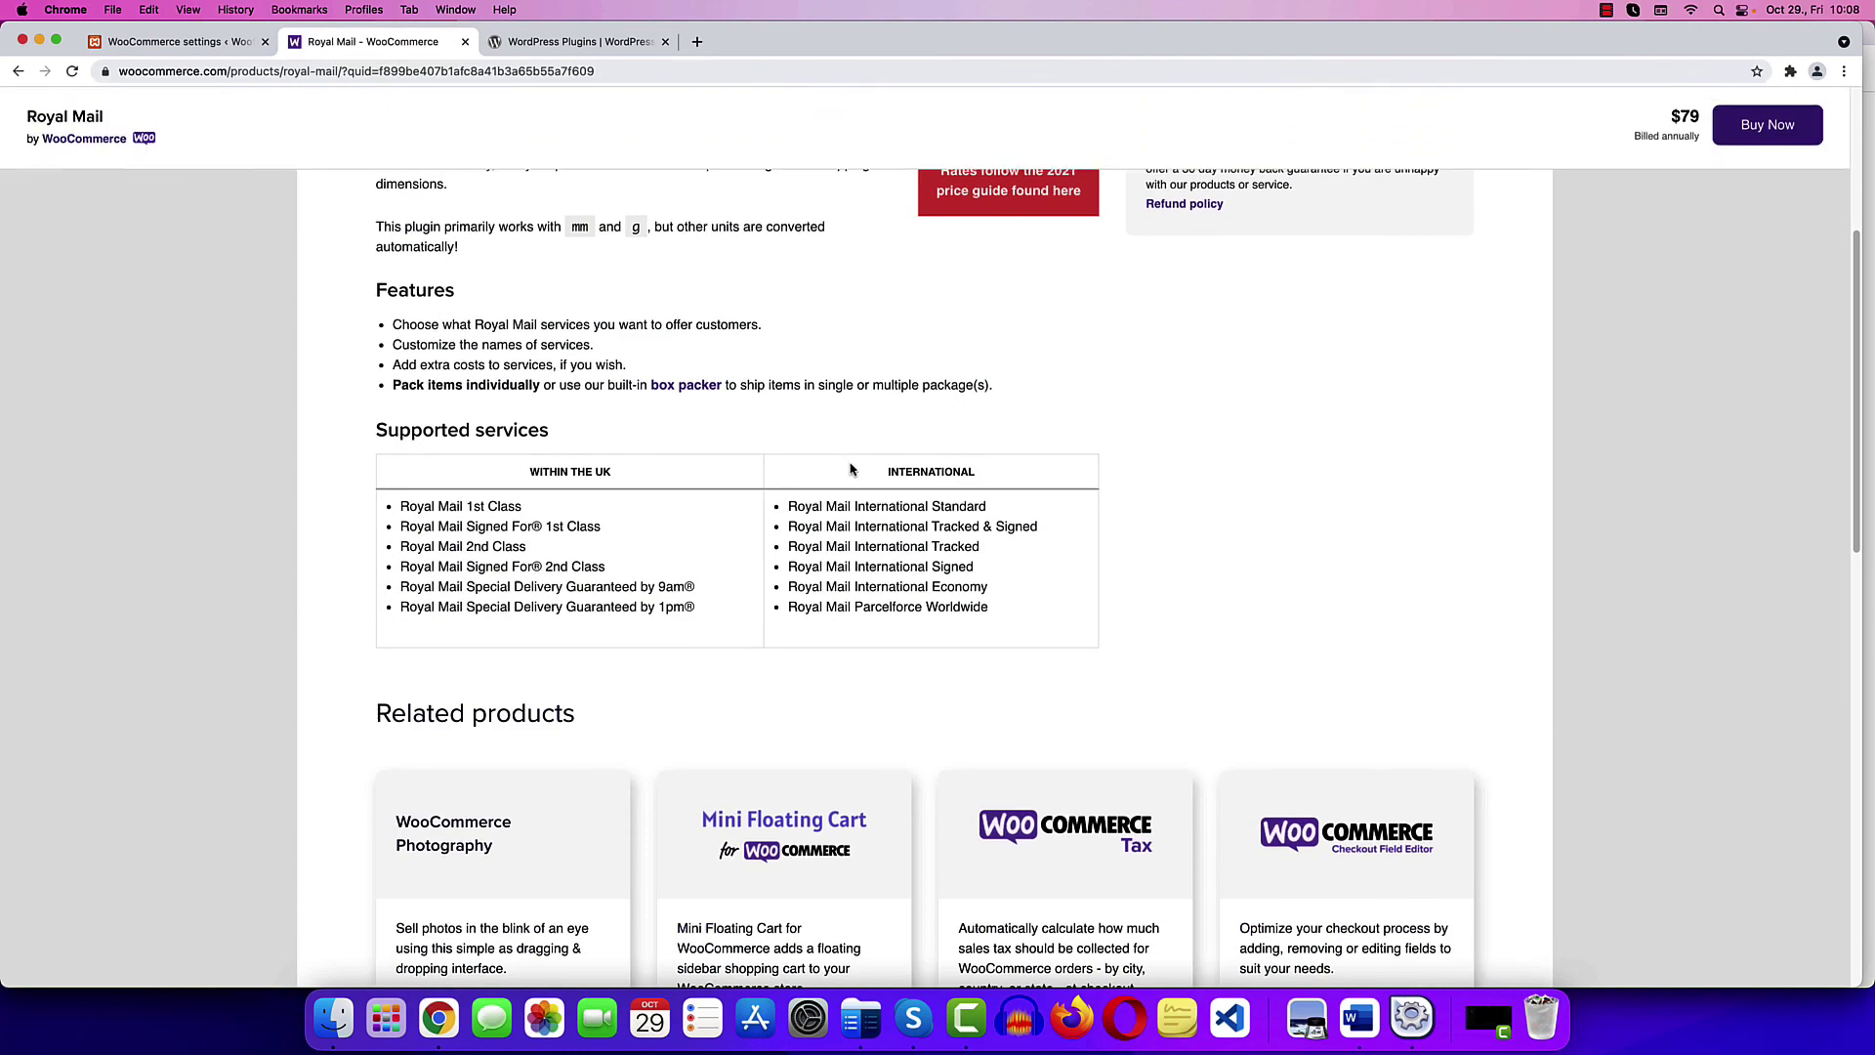
pyautogui.scroll(2, 803, 593)
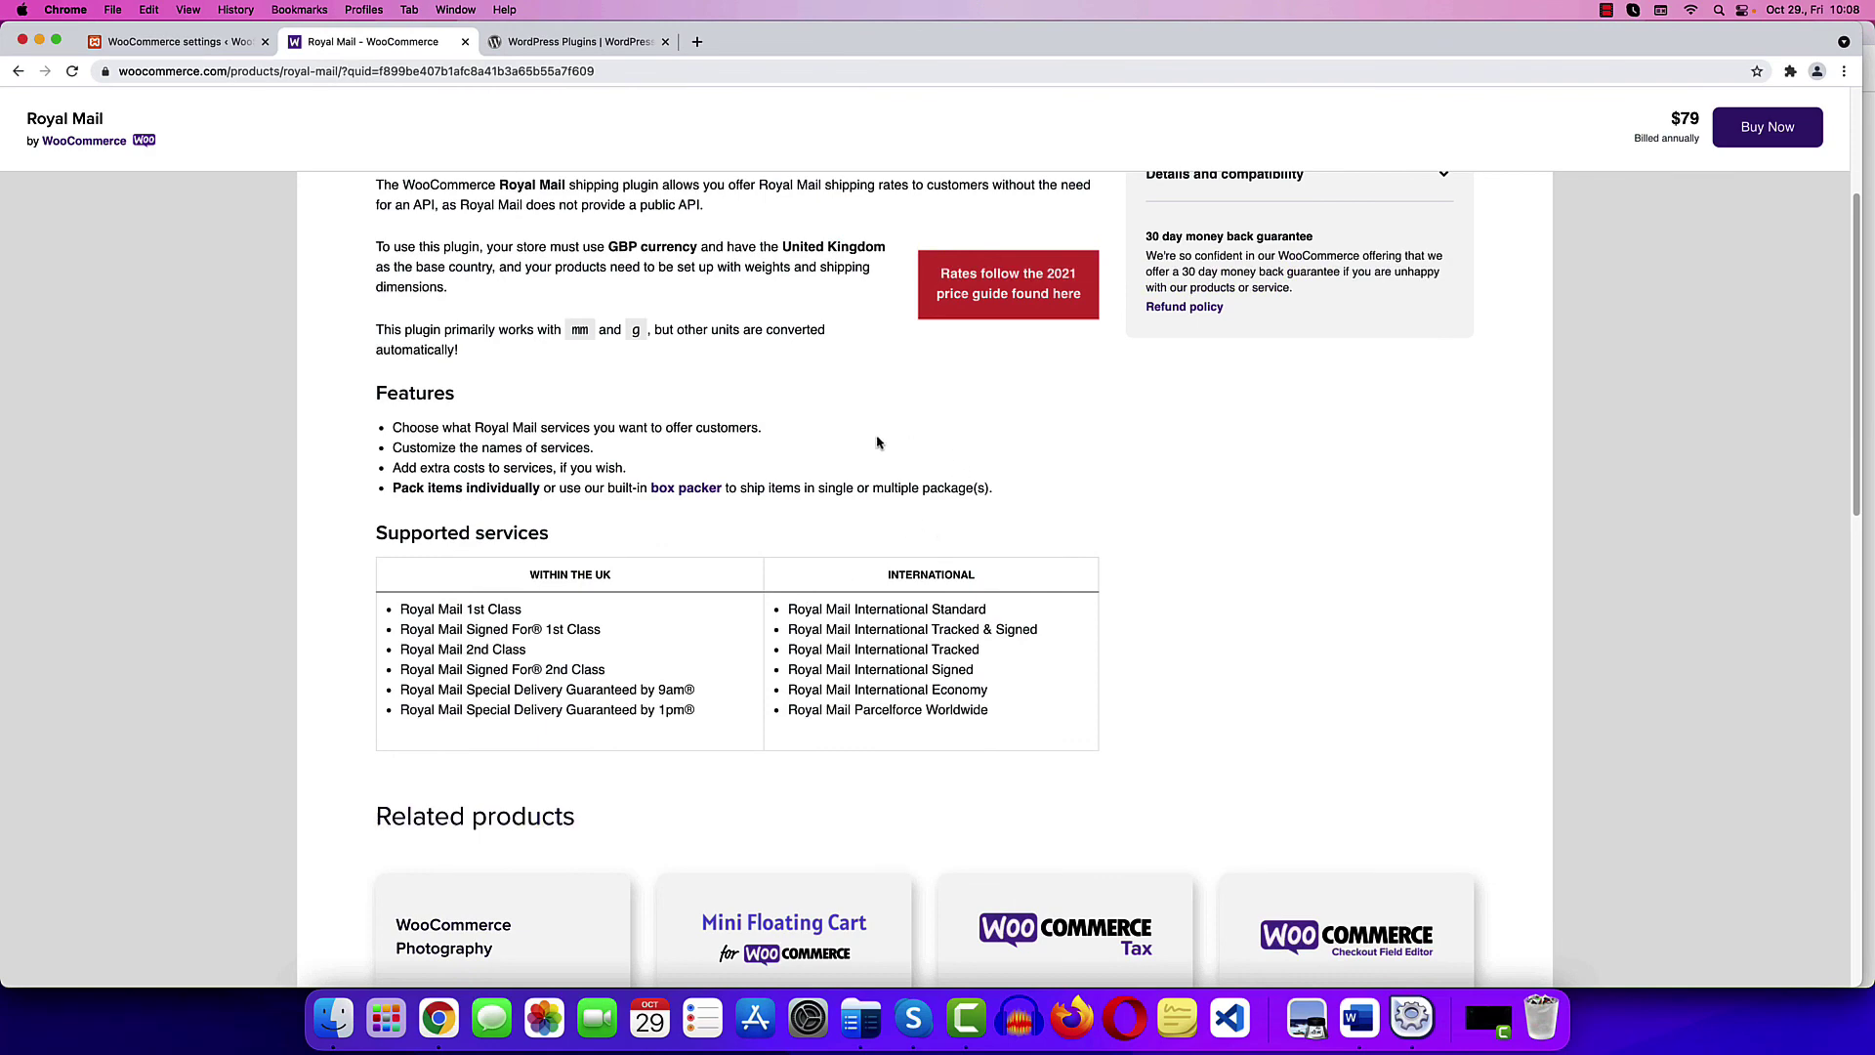
pyautogui.scroll(5, 879, 442)
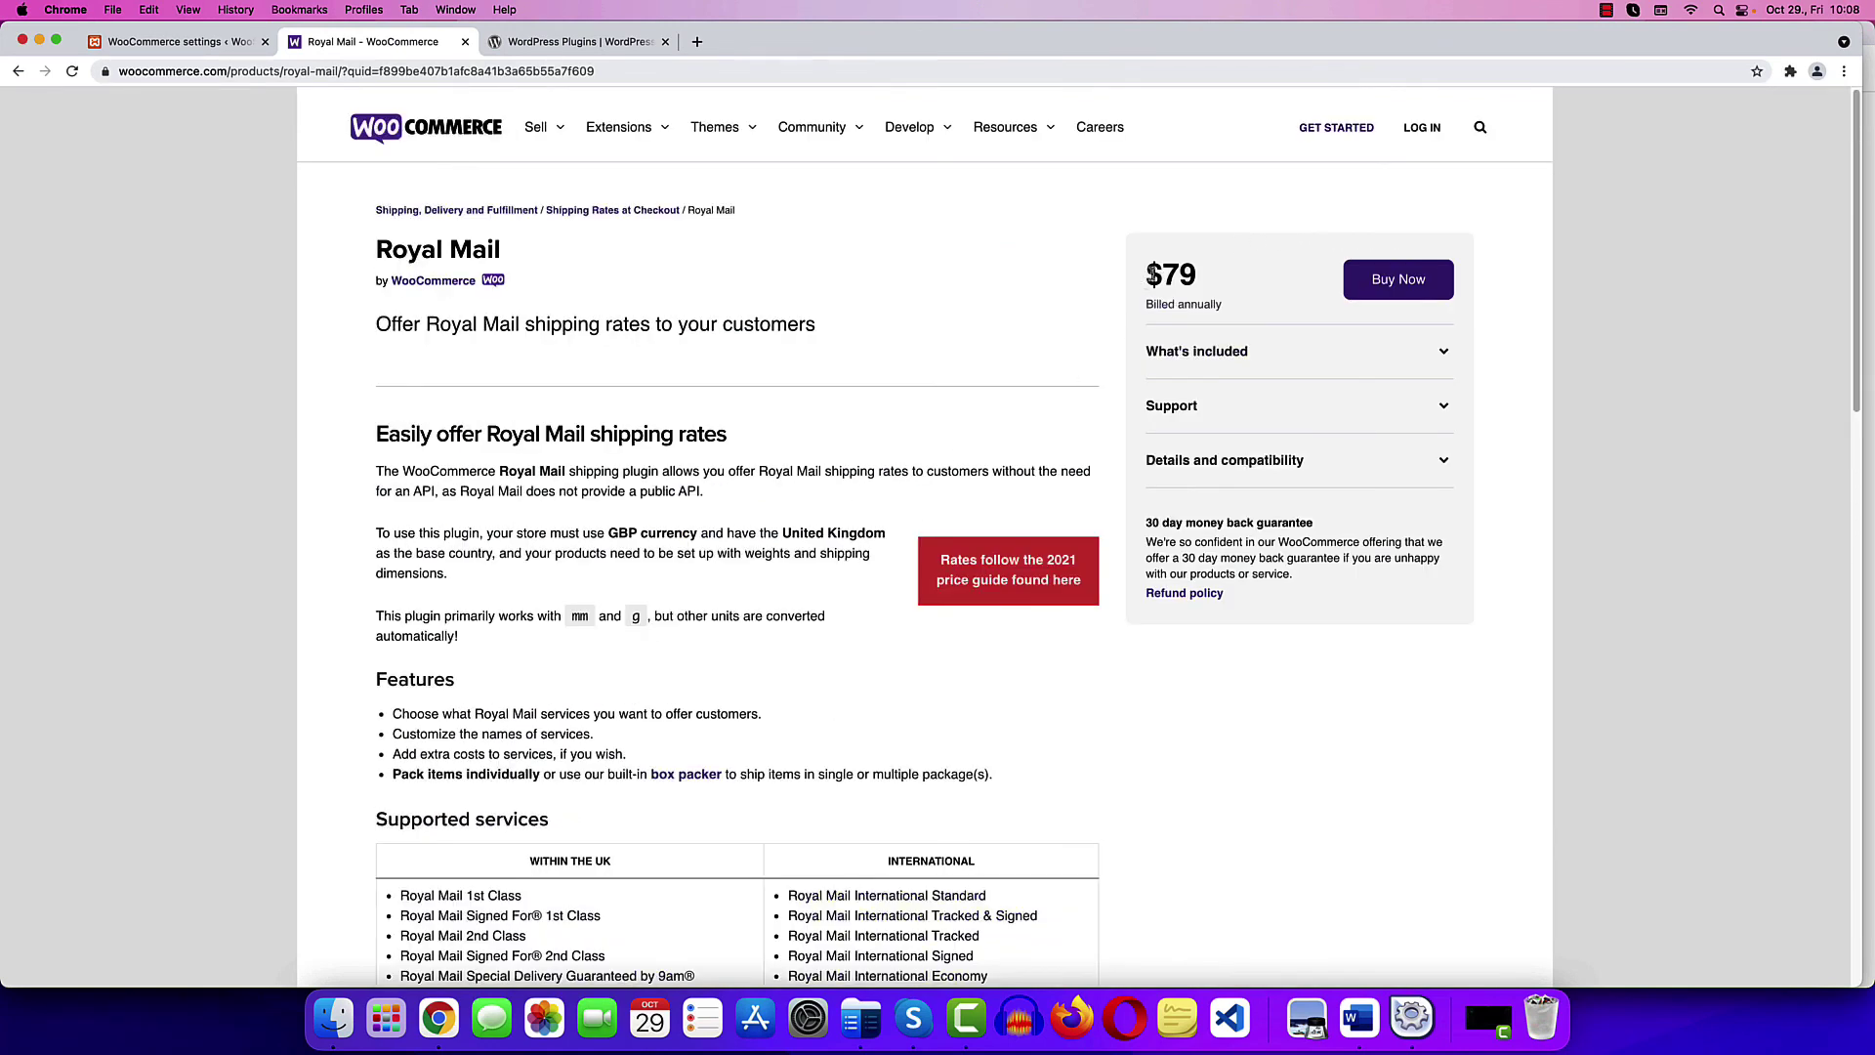
pyautogui.moveTo(1149, 274); pyautogui.dragTo(1201, 276)
pyautogui.scroll(-3, 886, 440)
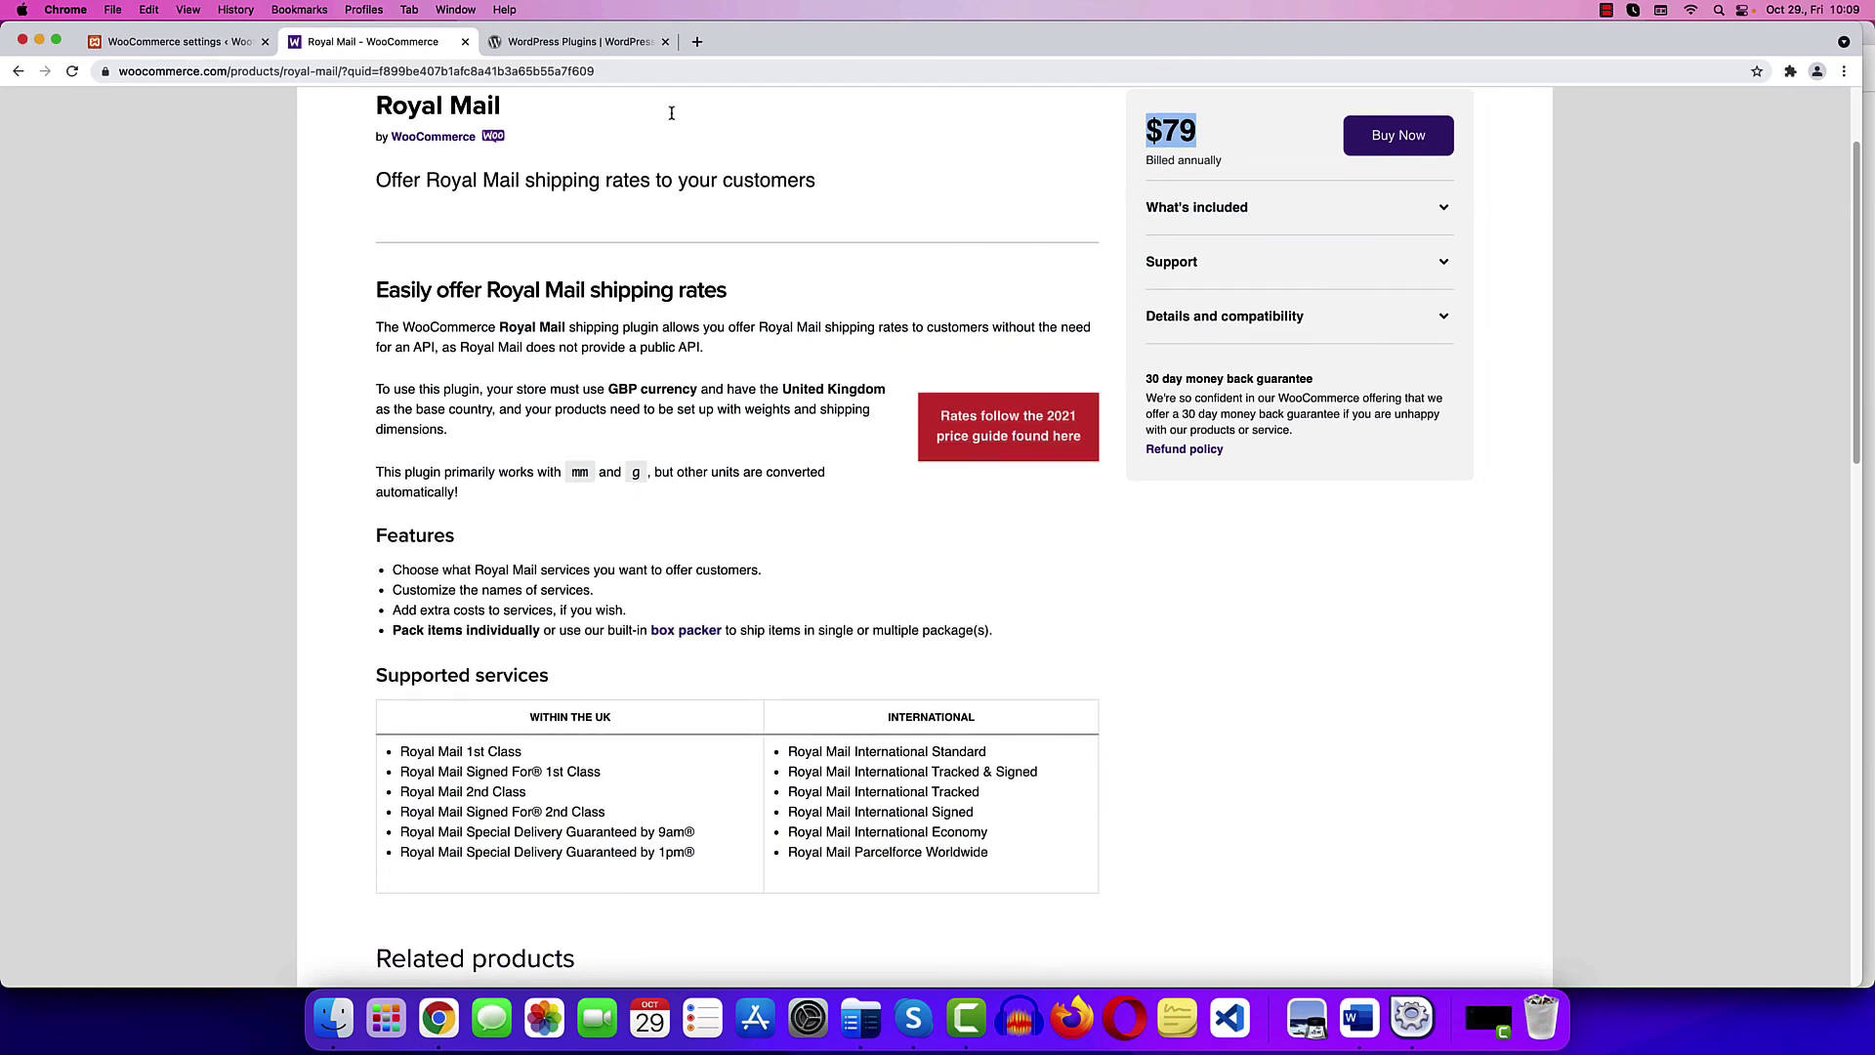
# Switch to the WordPress.org Plugins page, search the directory for "woocommerce shipping", and look through the listed shipping plugins
pyautogui.click(569, 42)
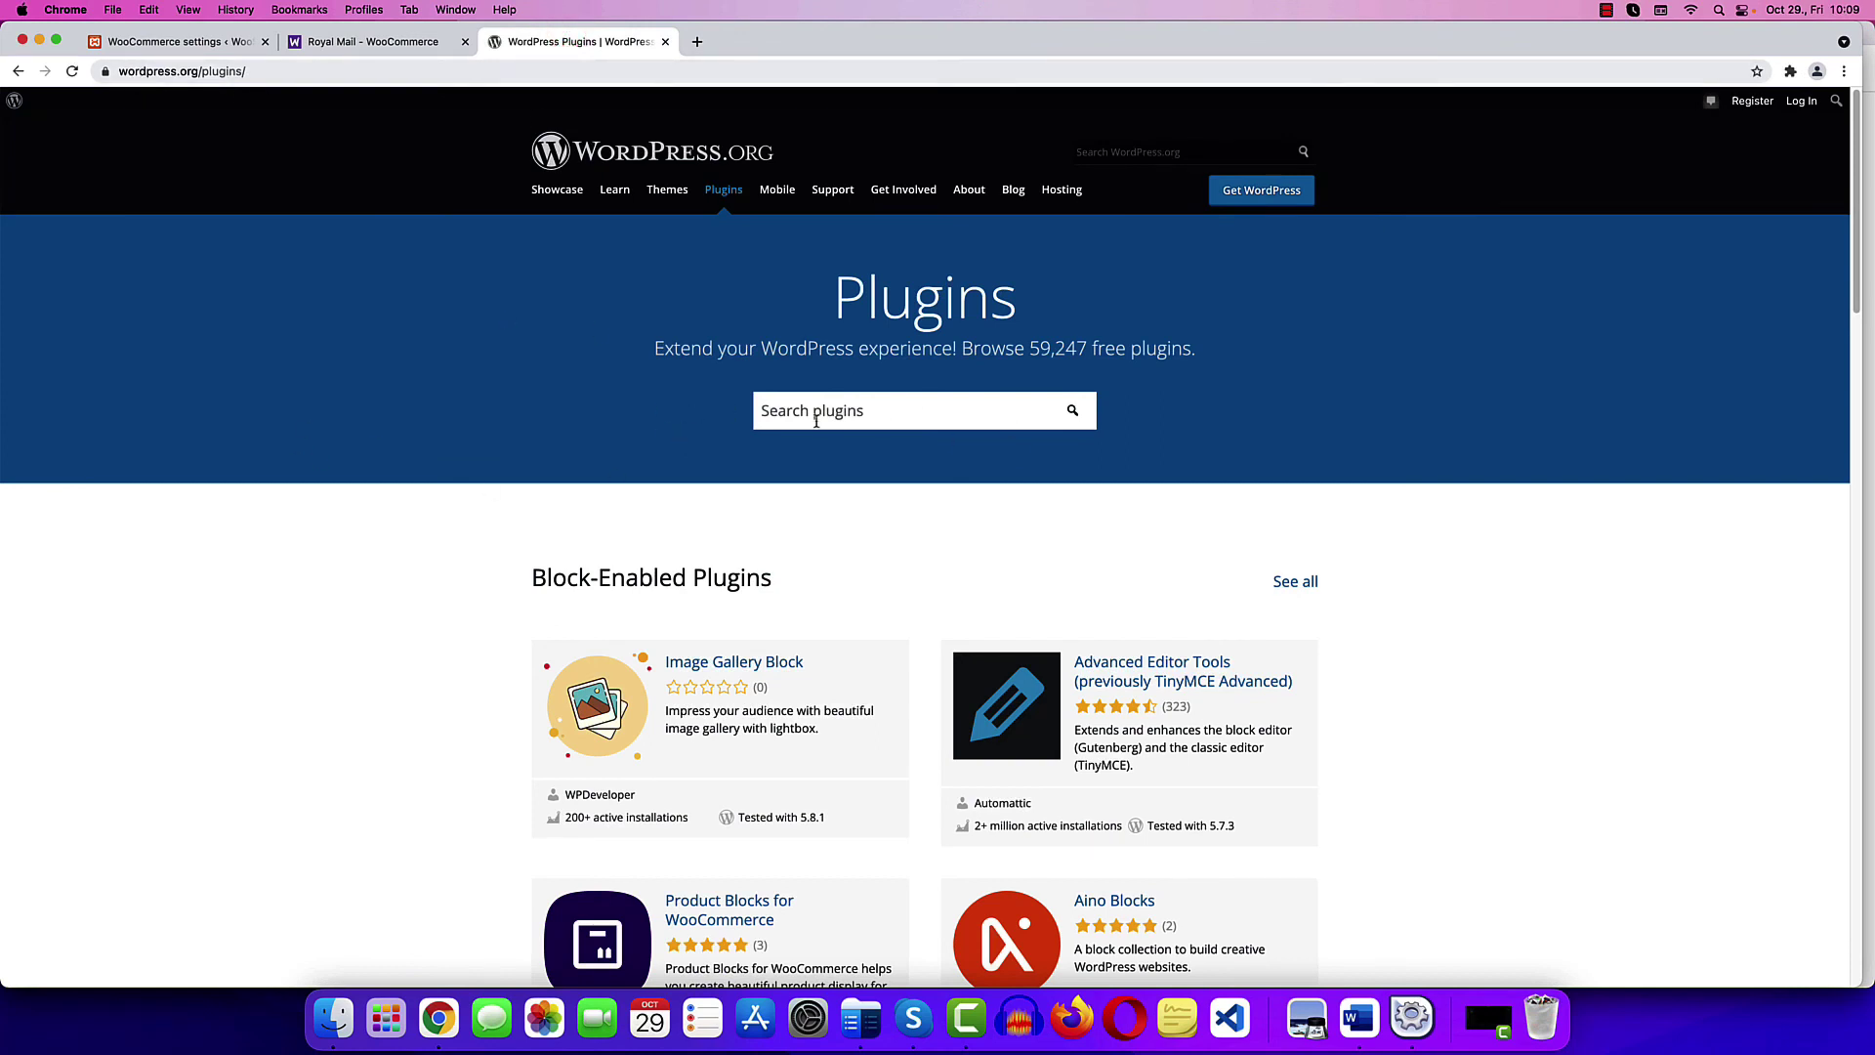
pyautogui.click(861, 410)
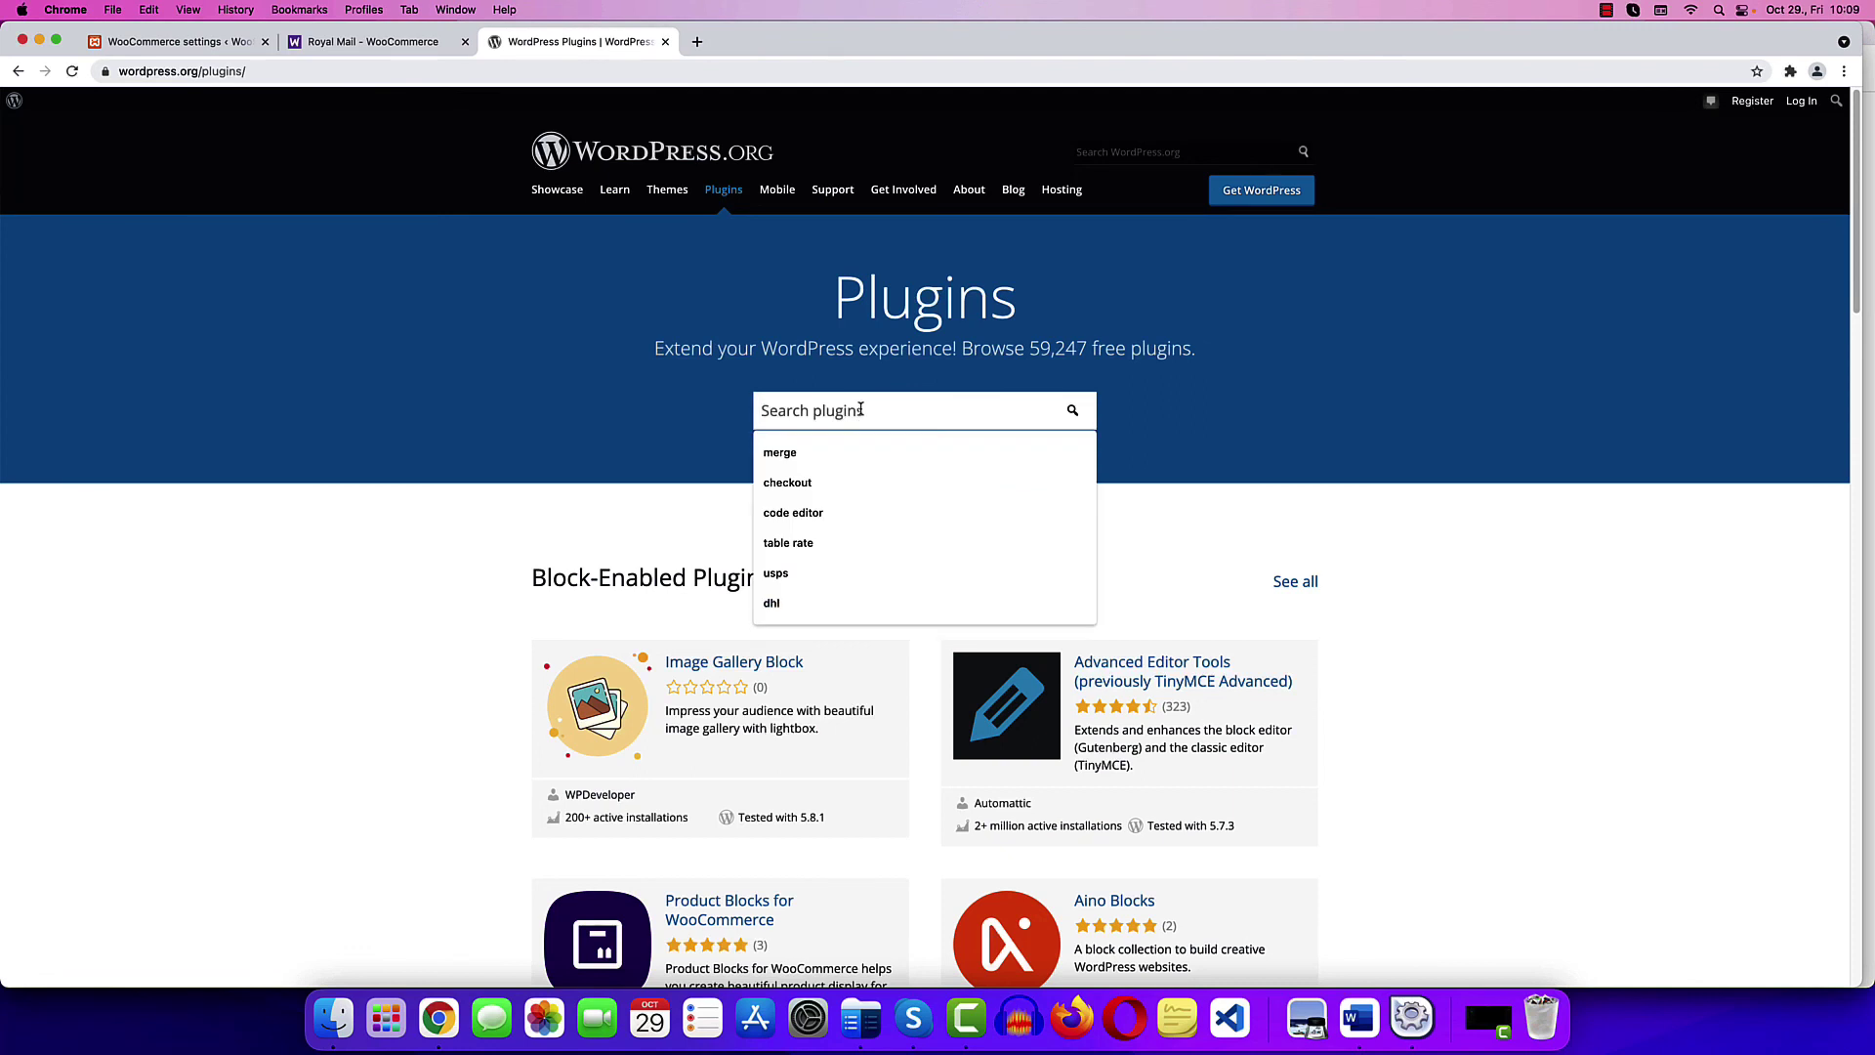
pyautogui.write('woocommerce shipping')
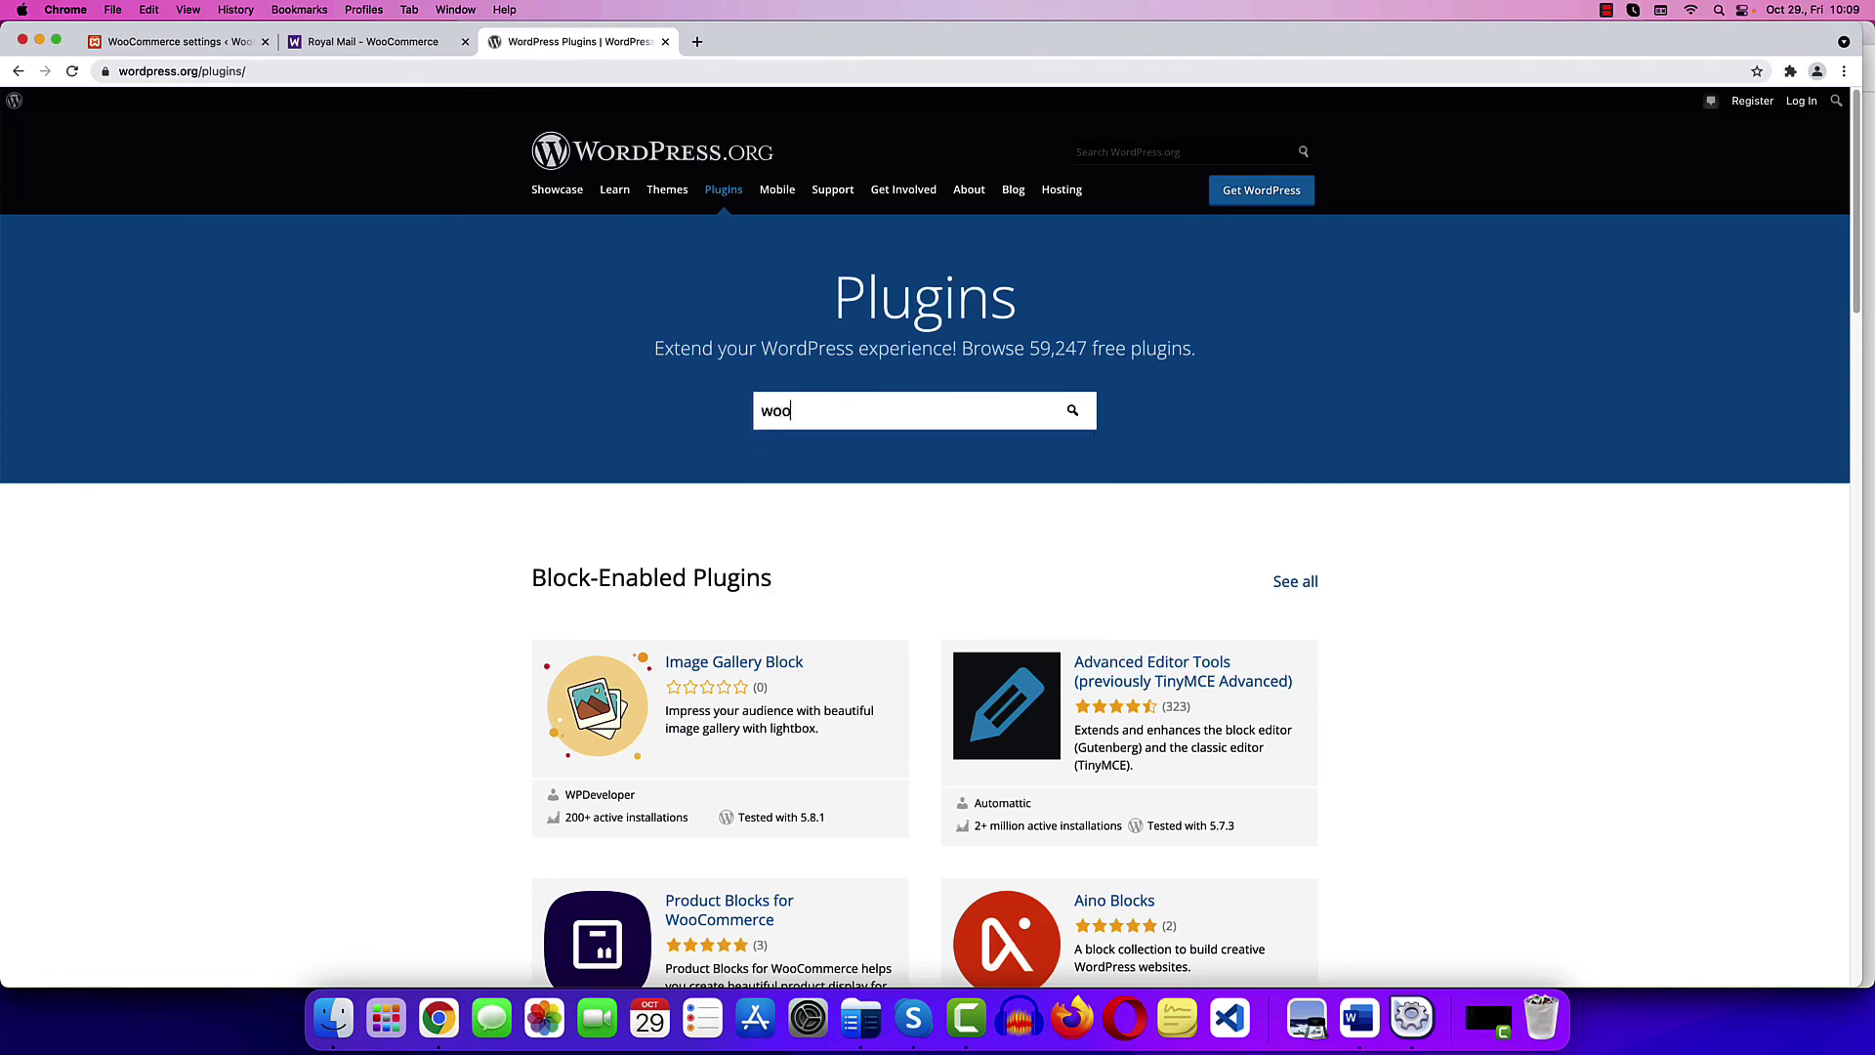
pyautogui.press('Return')
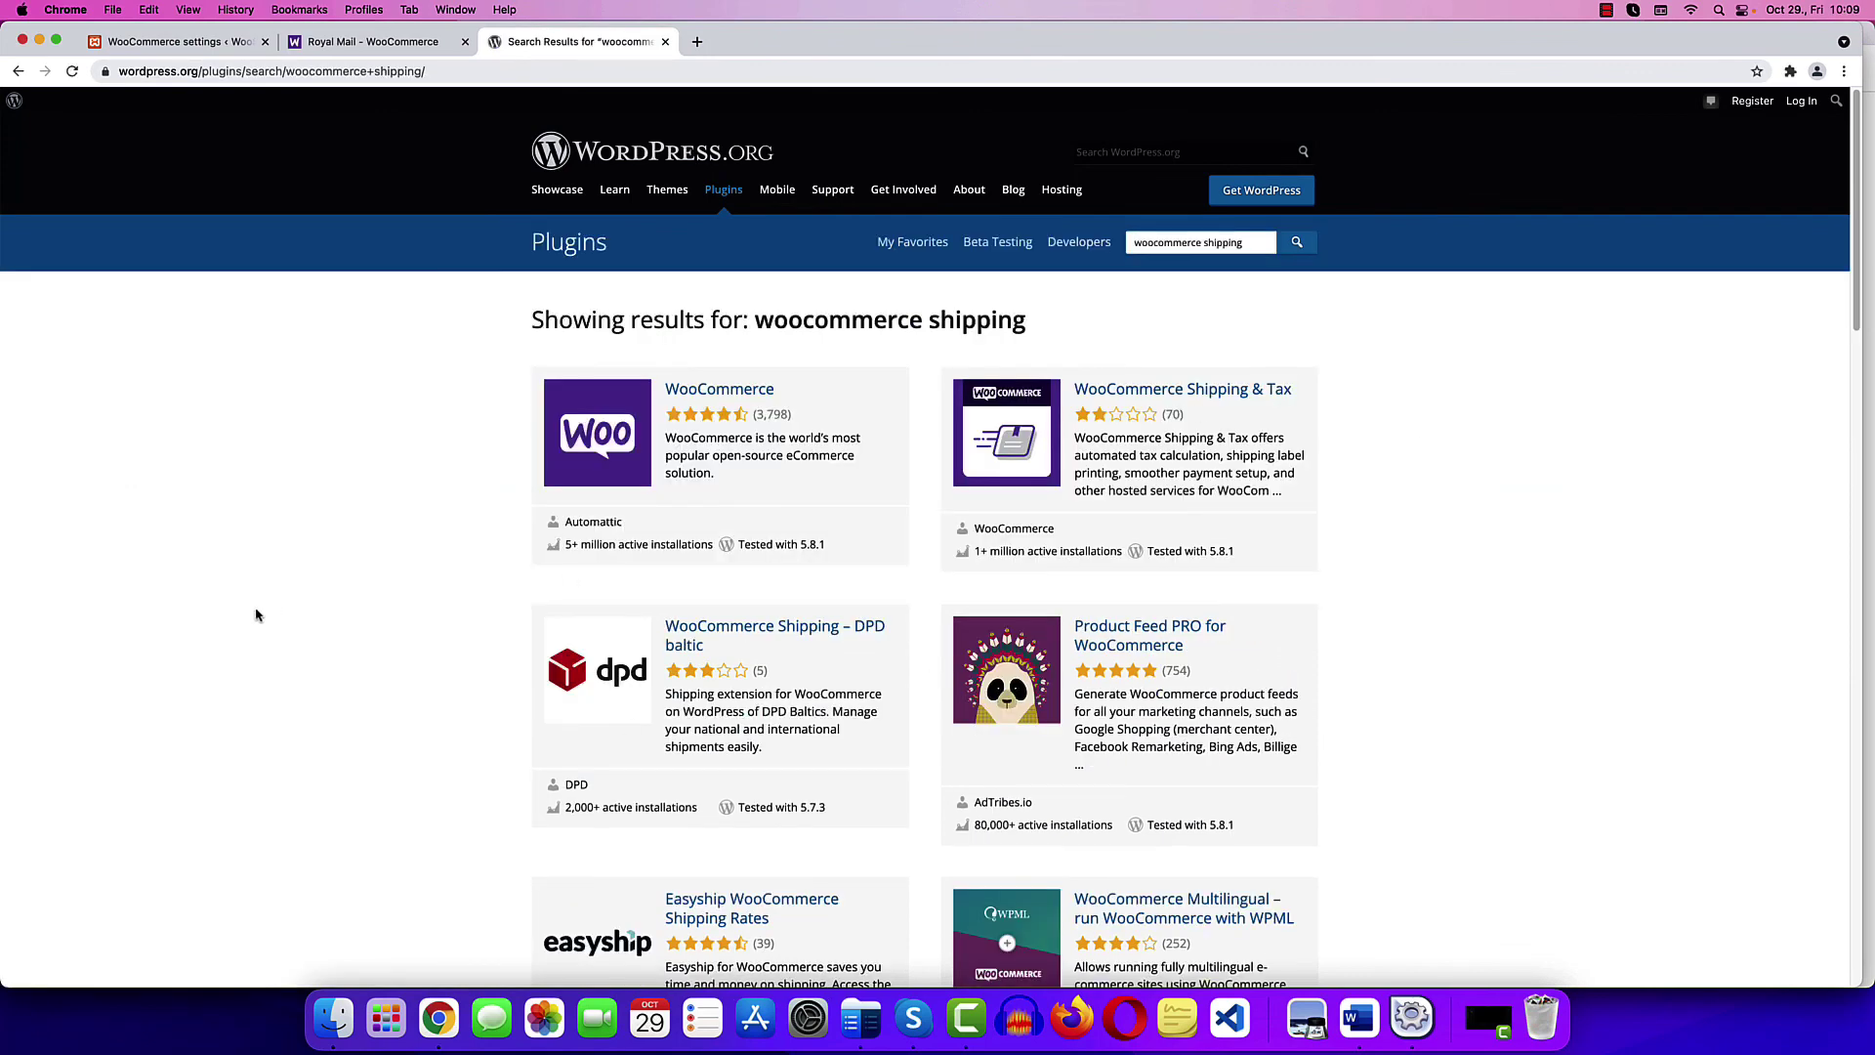
pyautogui.scroll(-6, 257, 615)
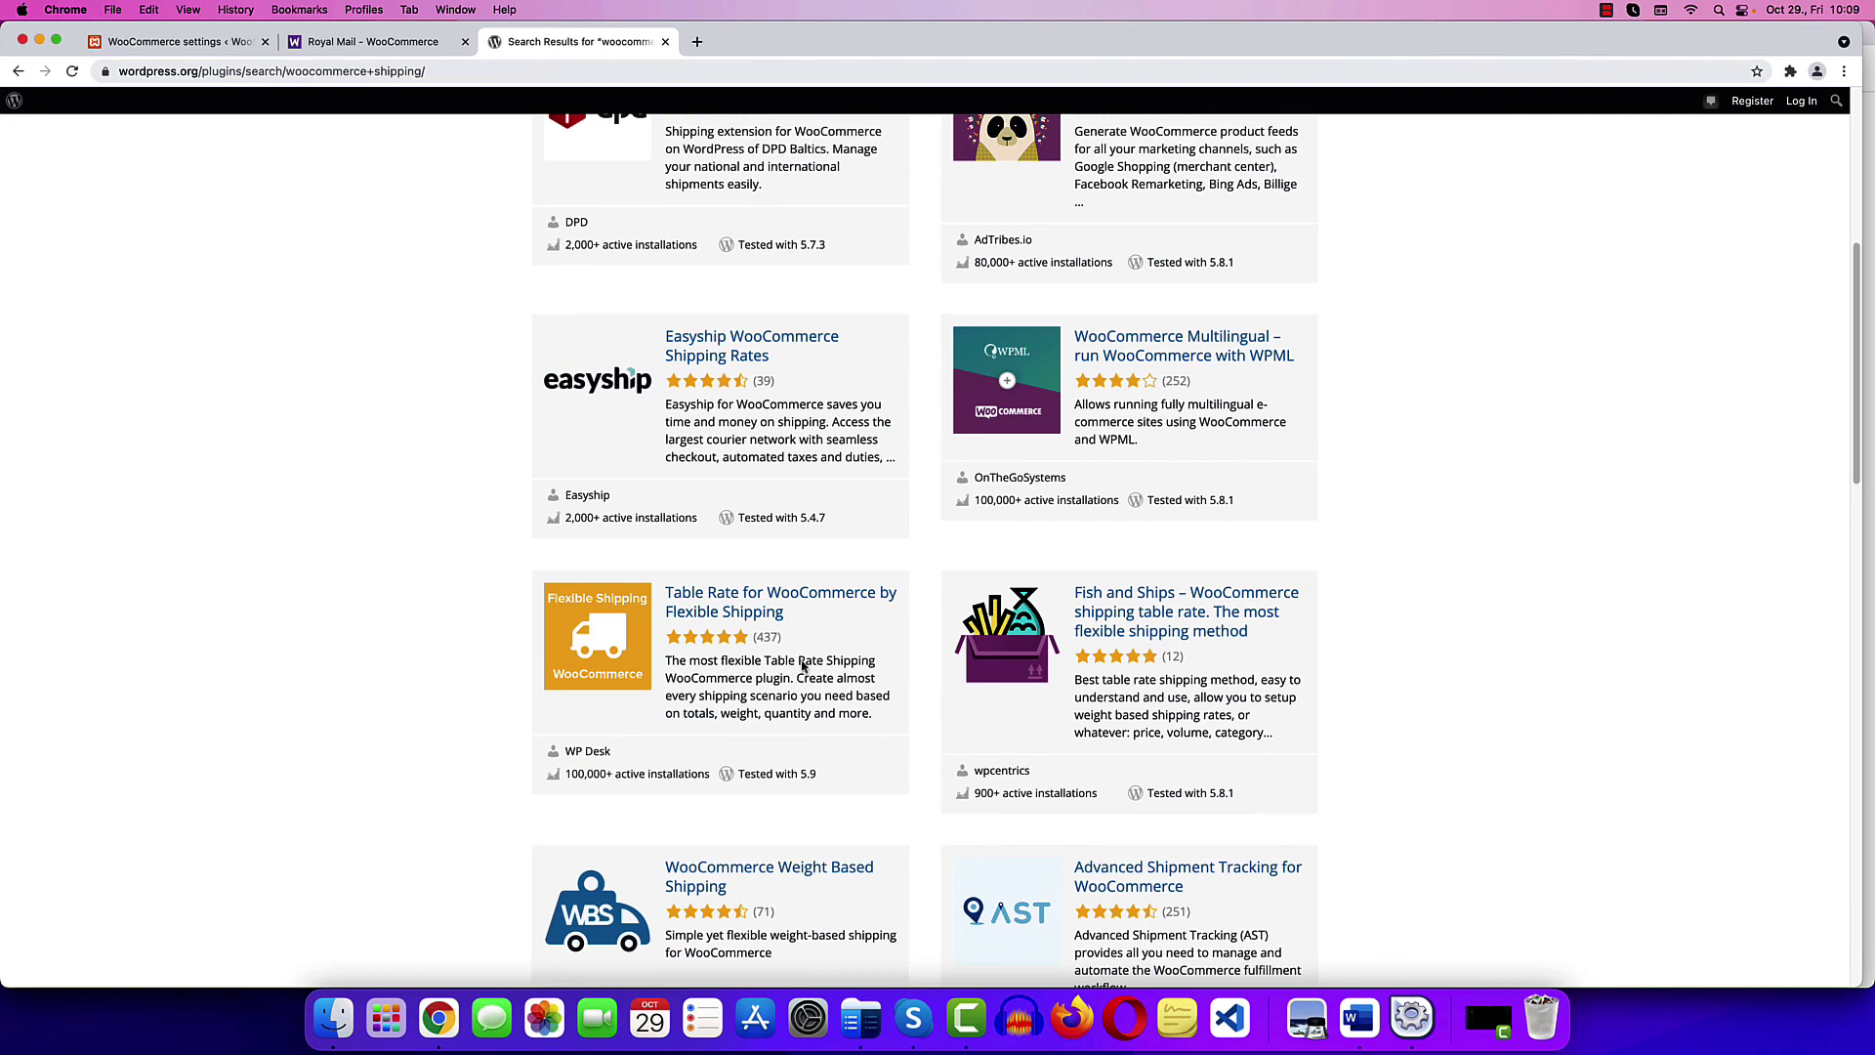
pyautogui.scroll(5, 268, 644)
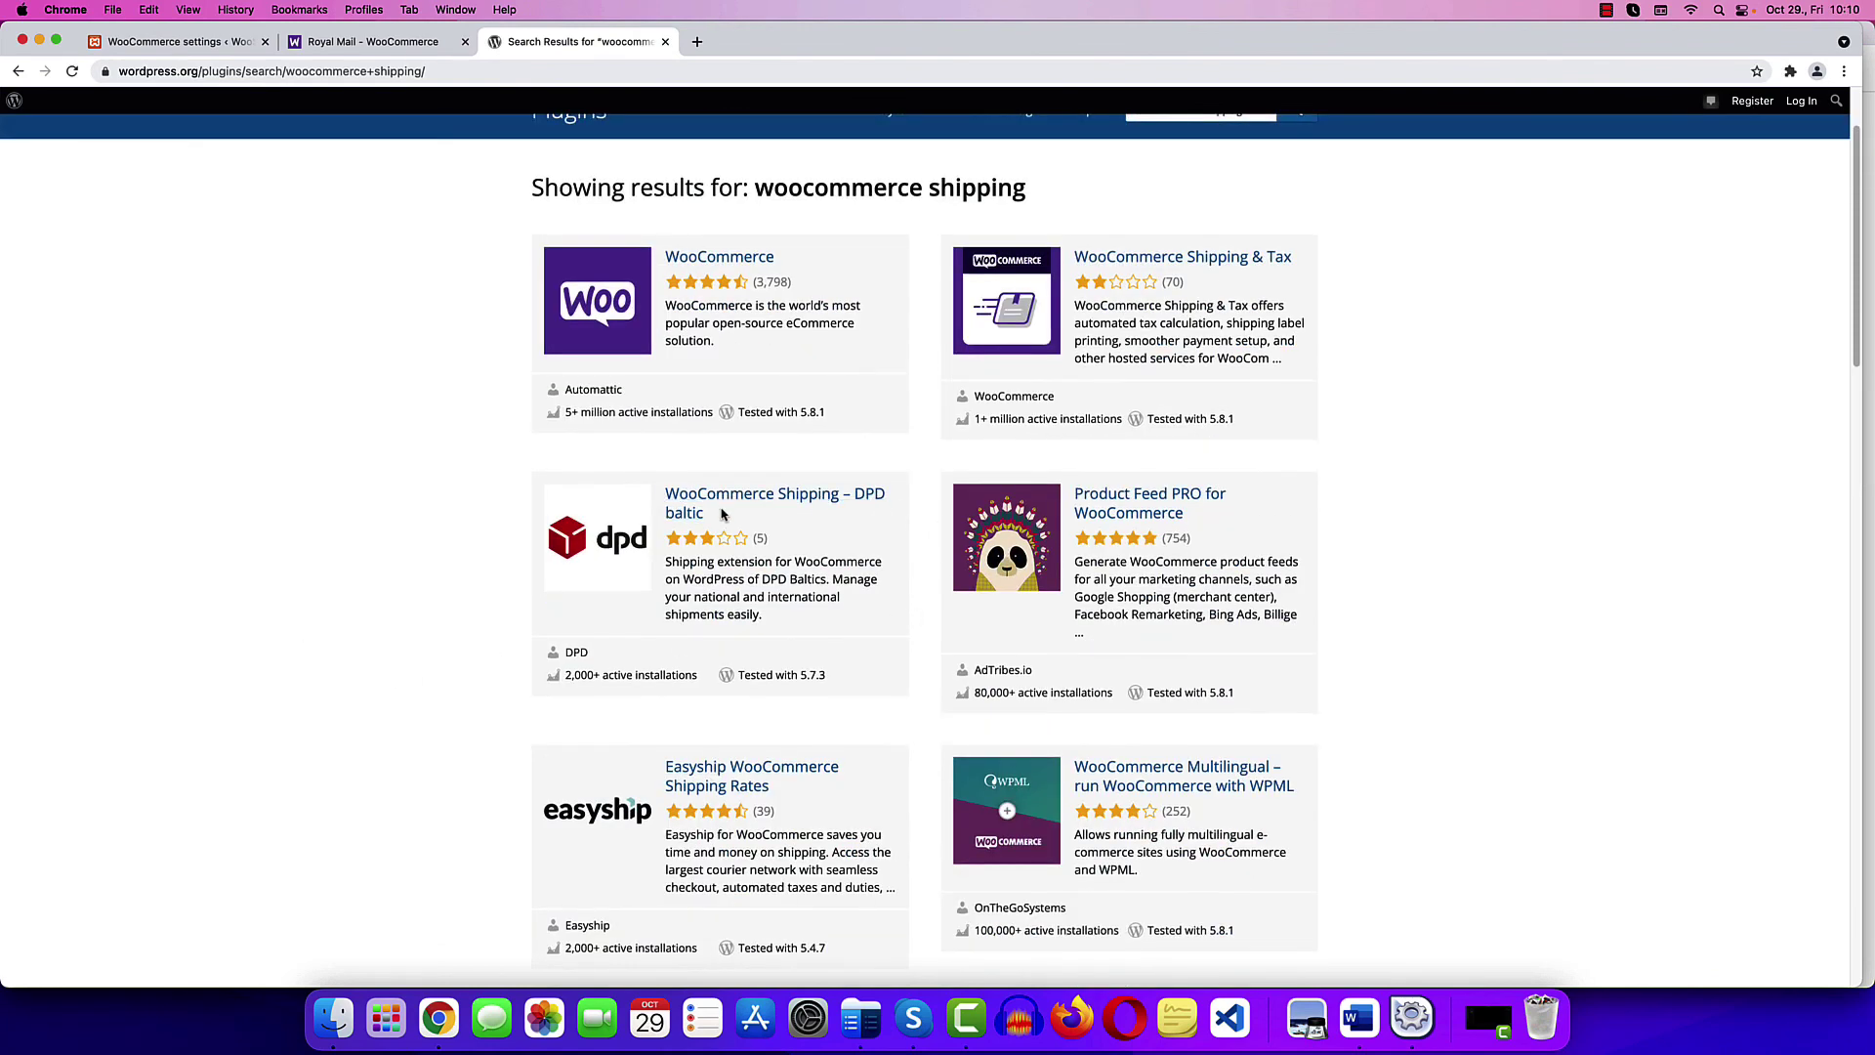
pyautogui.scroll(-8, 508, 547)
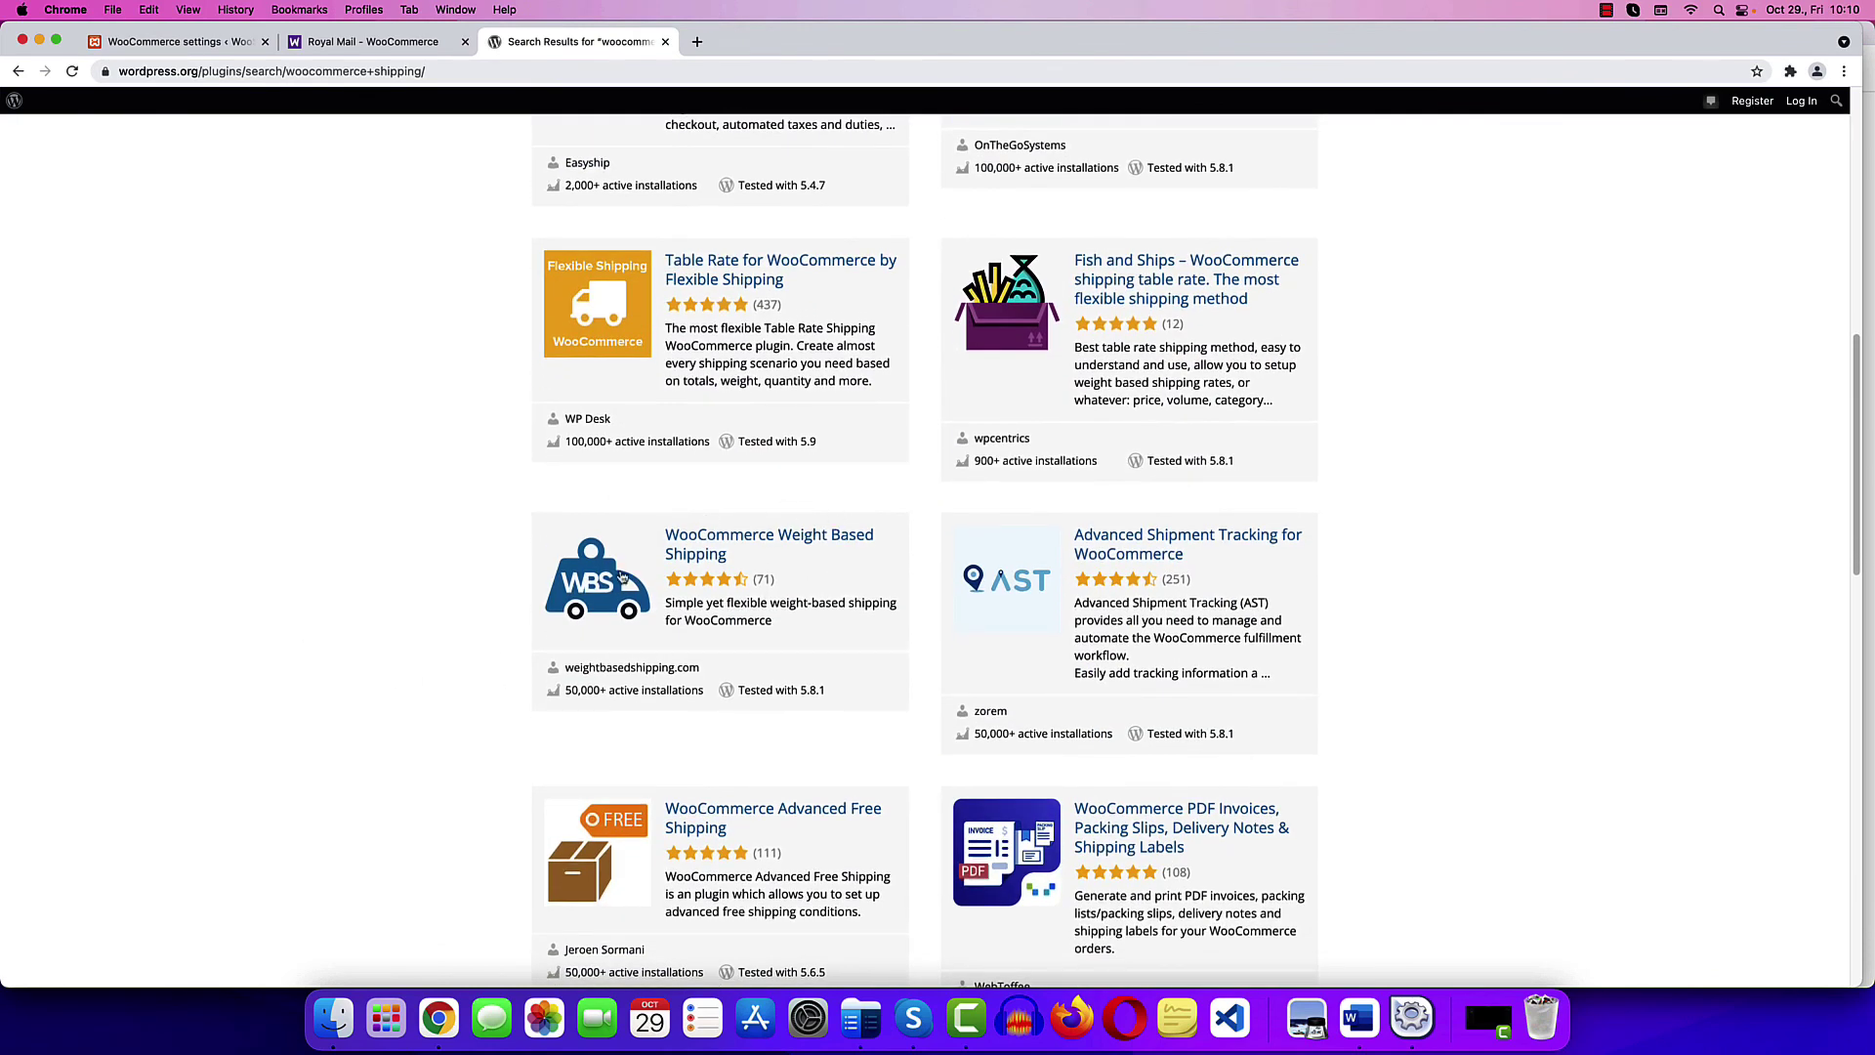
pyautogui.scroll(10, 729, 592)
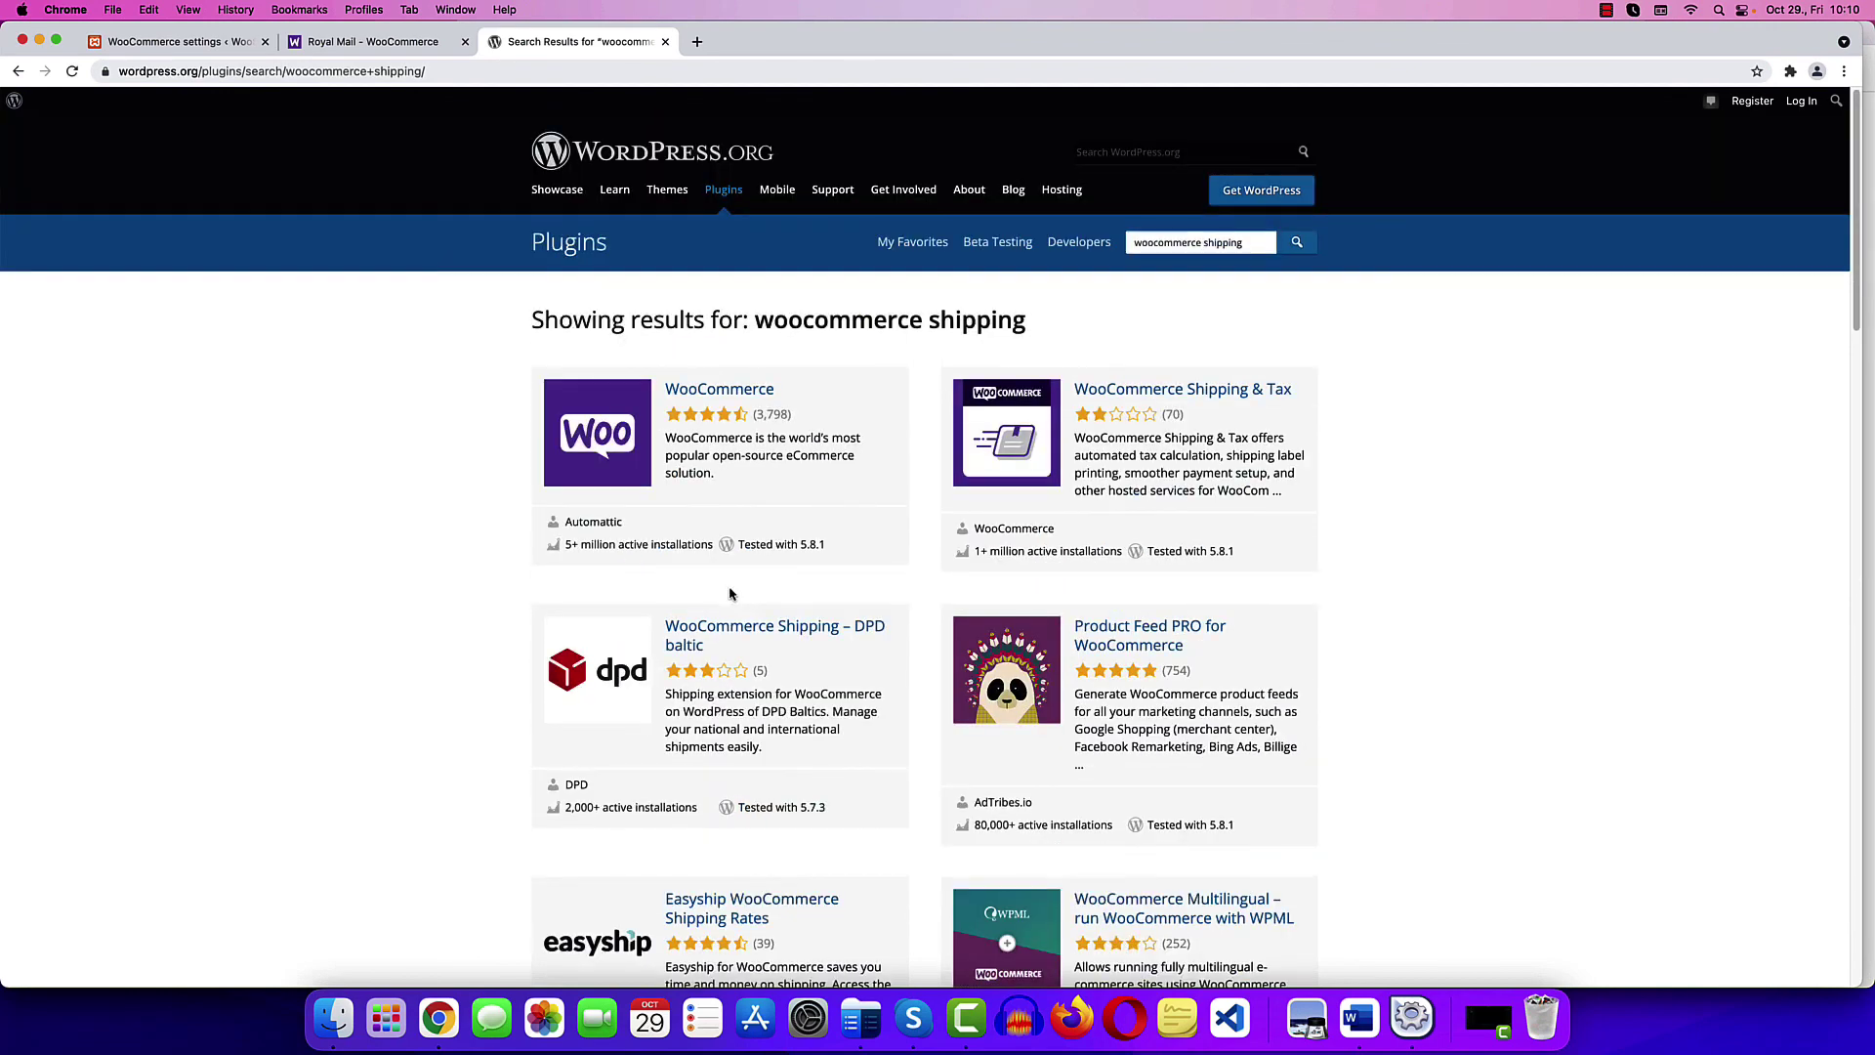